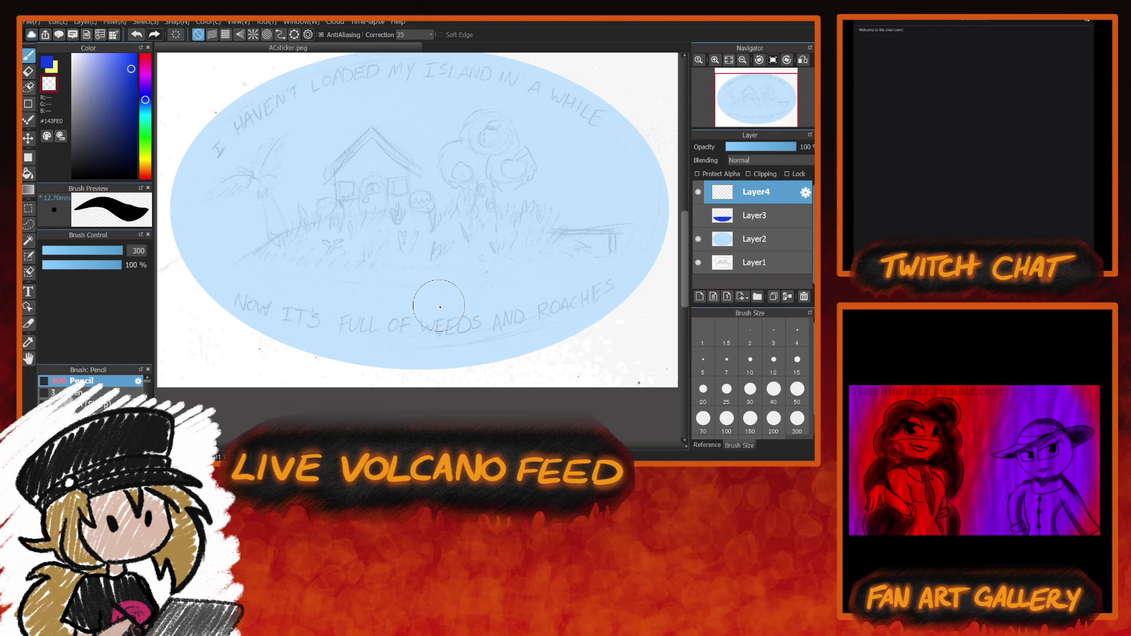
Set up the Pencil brush with the pale sand yellow #FCE1AA at size 70.
left_click(146, 165)
left_click_drag(147, 168, 147, 169)
left_click(146, 170)
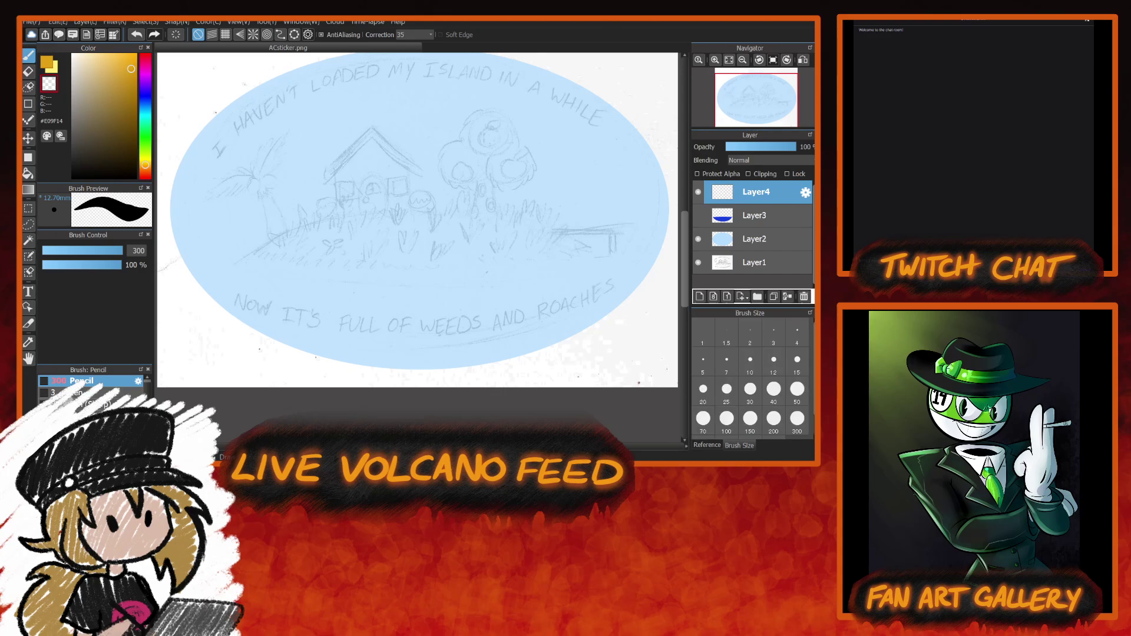
left_click(92, 54)
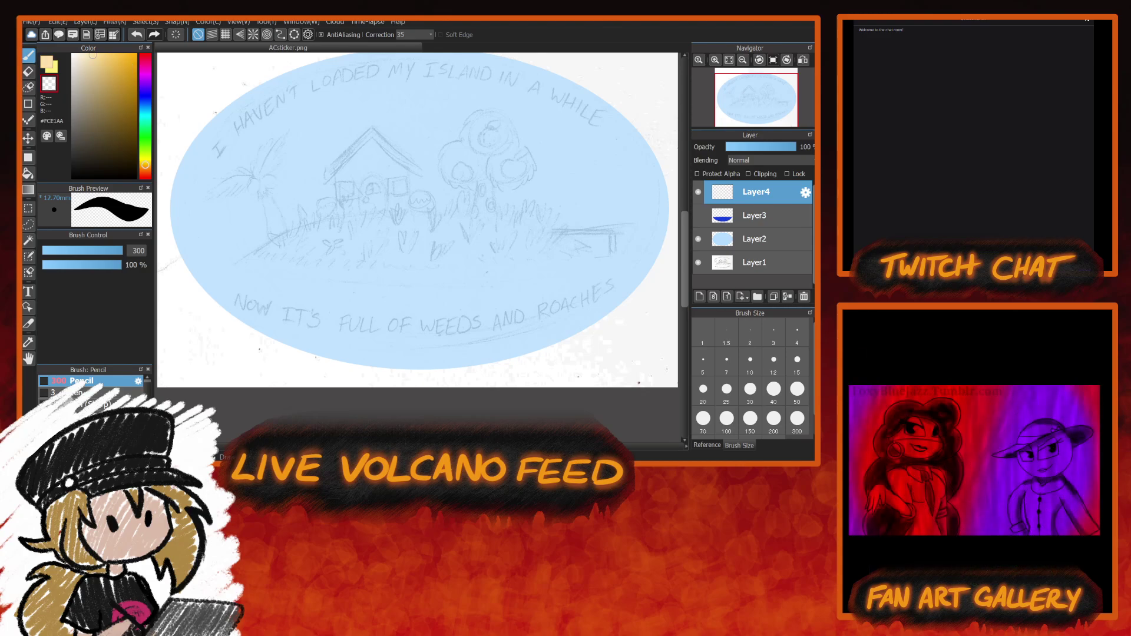
scroll(685, 293, "up", 2)
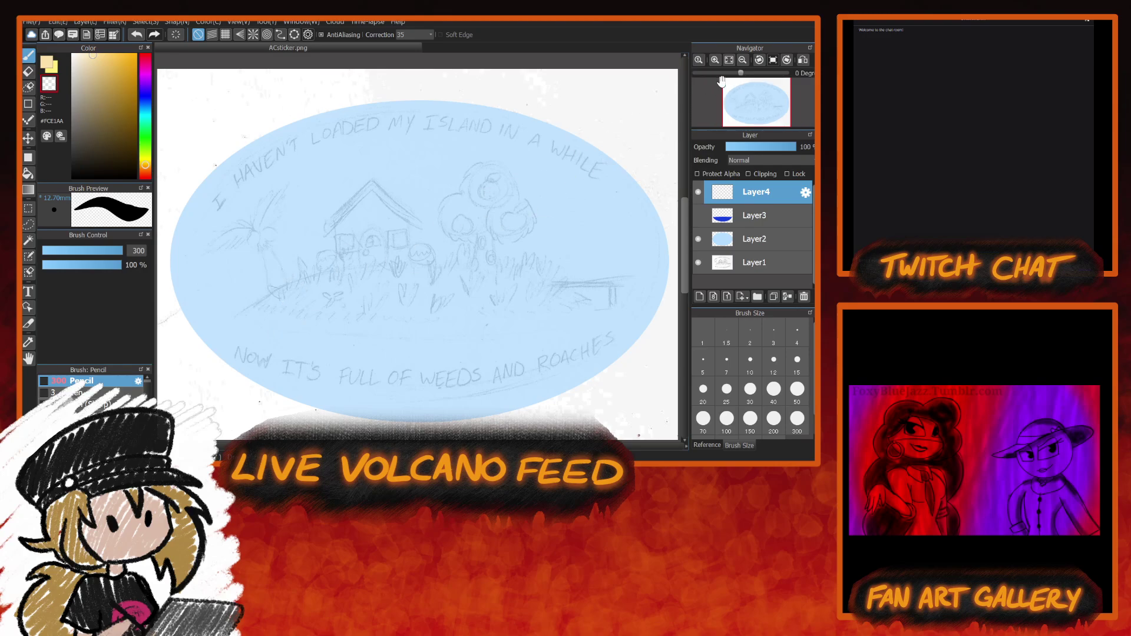
left_click(714, 59)
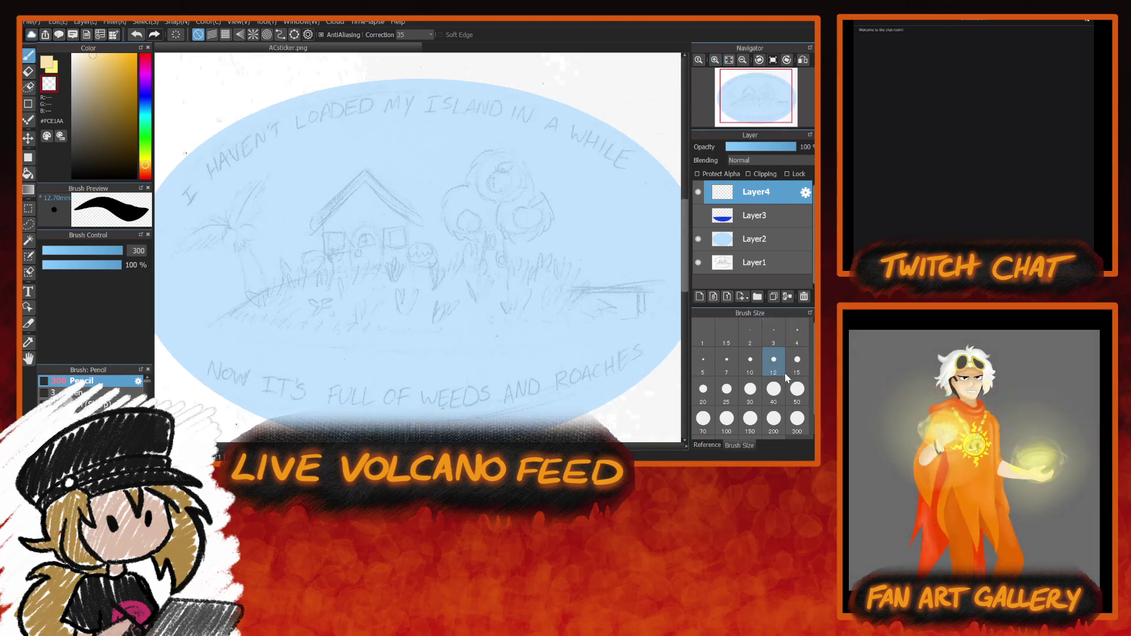
left_click(703, 420)
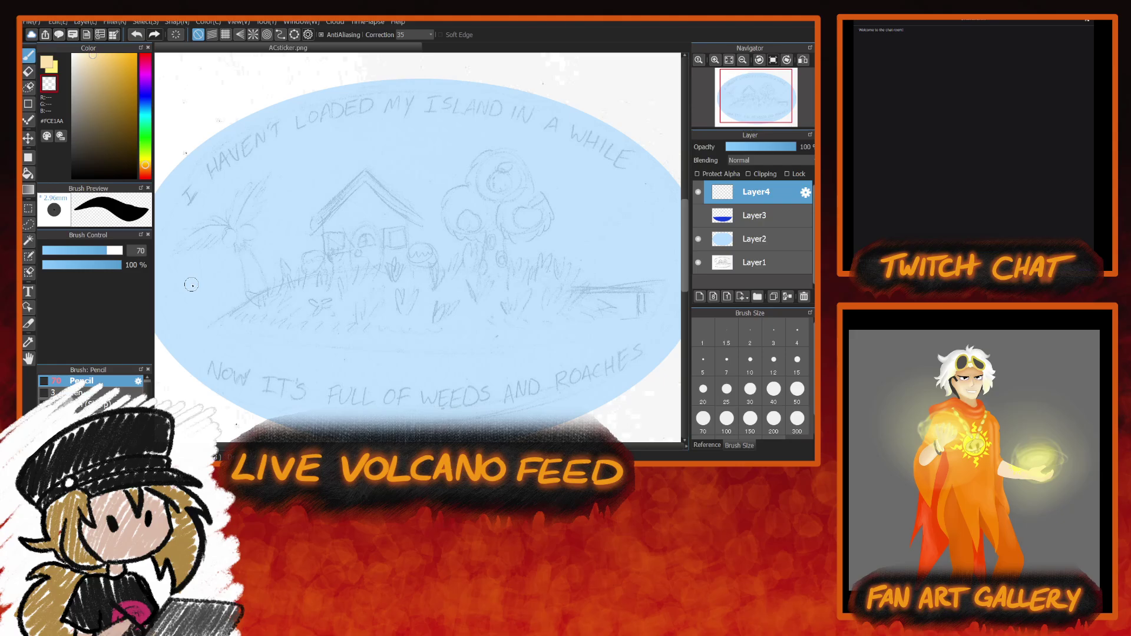
left_click(51, 63)
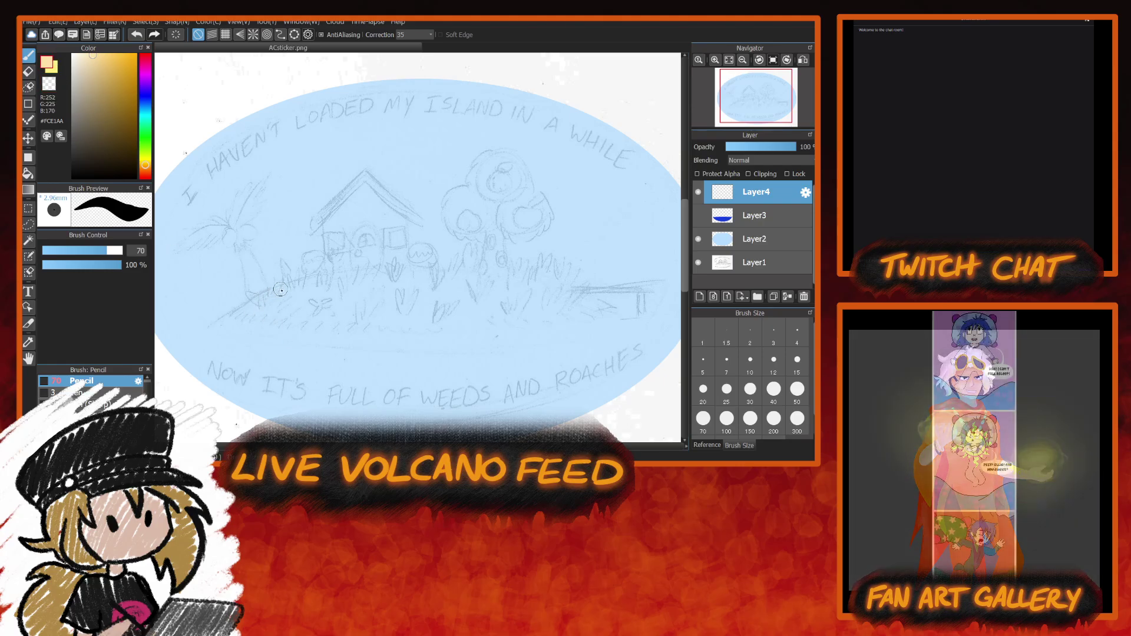
left_click_drag(282, 285, 210, 330)
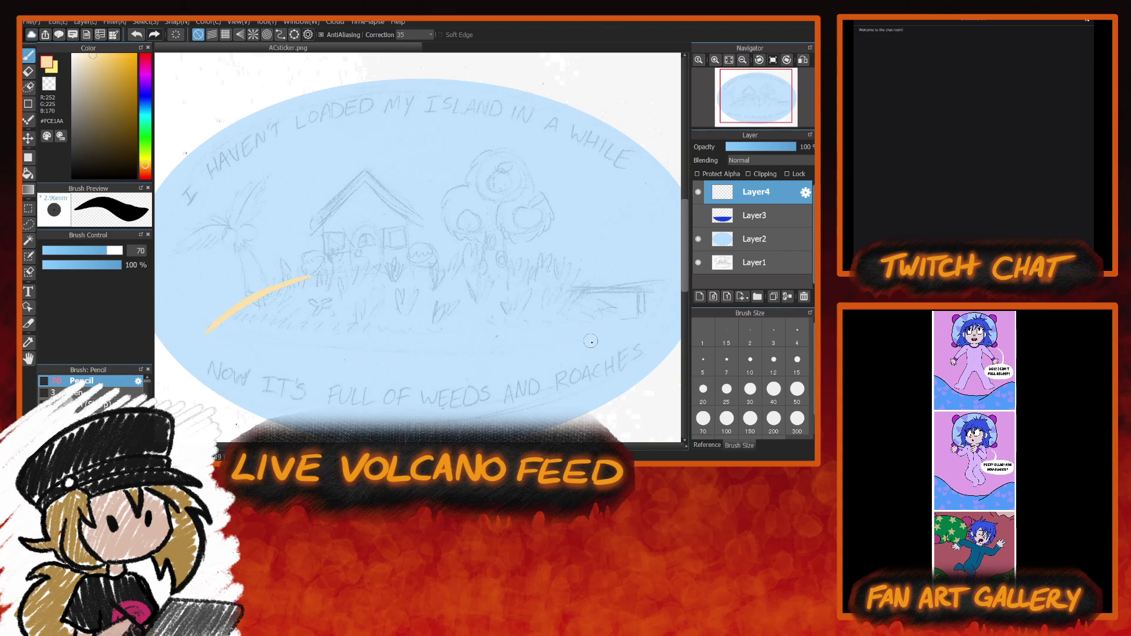
mouse_move(621, 327)
left_mouse_down()
mouse_move(524, 283)
mouse_move(372, 260)
mouse_move(283, 274)
mouse_move(214, 318)
left_mouse_up()
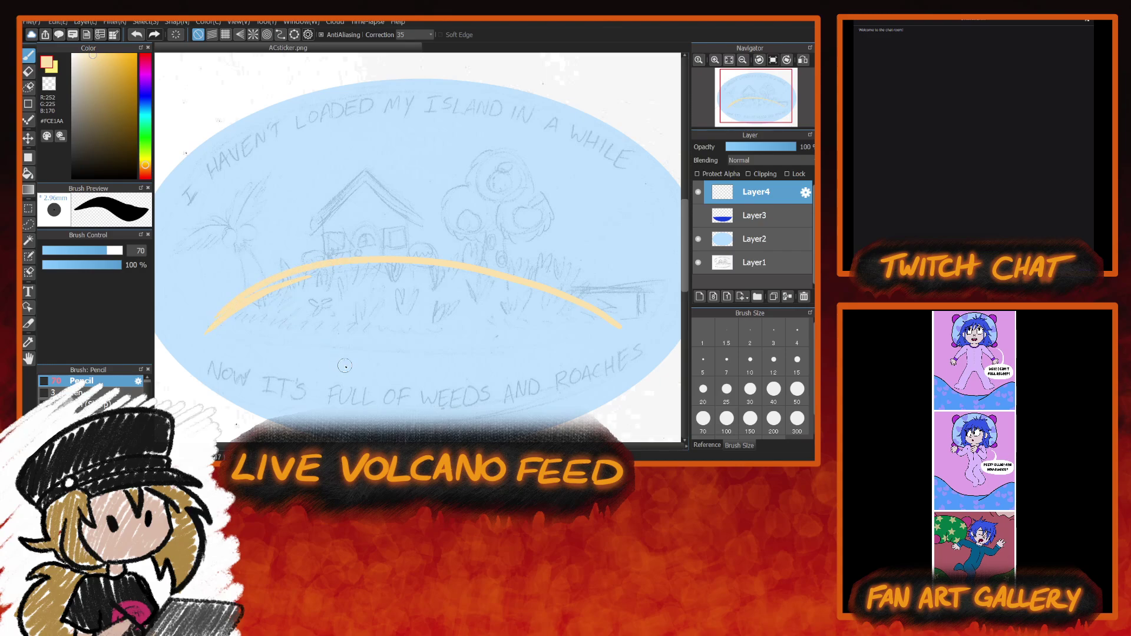
key("ctrl+z")
key("ctrl+z")
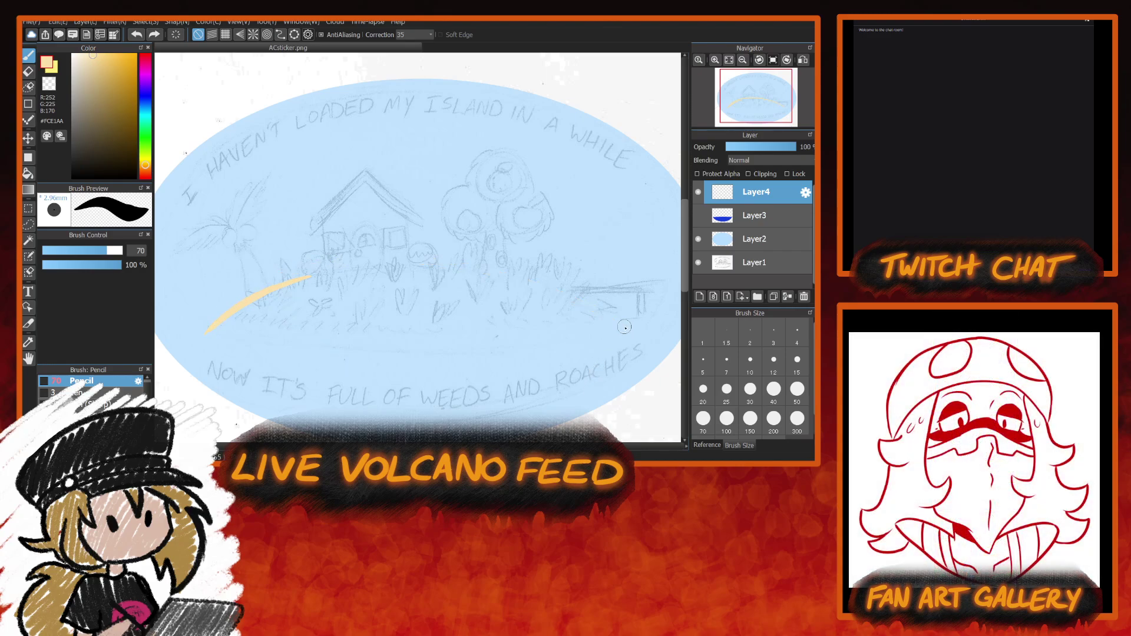
Draw the island's closed outline in sand yellow, with an arched top edge below the house and a curved bottom edge above the lower lettering.
mouse_move(588, 292)
left_mouse_down()
mouse_move(508, 266)
mouse_move(396, 260)
mouse_move(291, 284)
mouse_move(209, 328)
left_mouse_up()
mouse_move(599, 301)
left_mouse_down()
mouse_move(511, 266)
mouse_move(389, 263)
mouse_move(273, 293)
mouse_move(206, 328)
left_mouse_up()
mouse_move(634, 330)
left_mouse_down()
mouse_move(556, 284)
mouse_move(433, 261)
mouse_move(318, 273)
mouse_move(200, 329)
left_mouse_up()
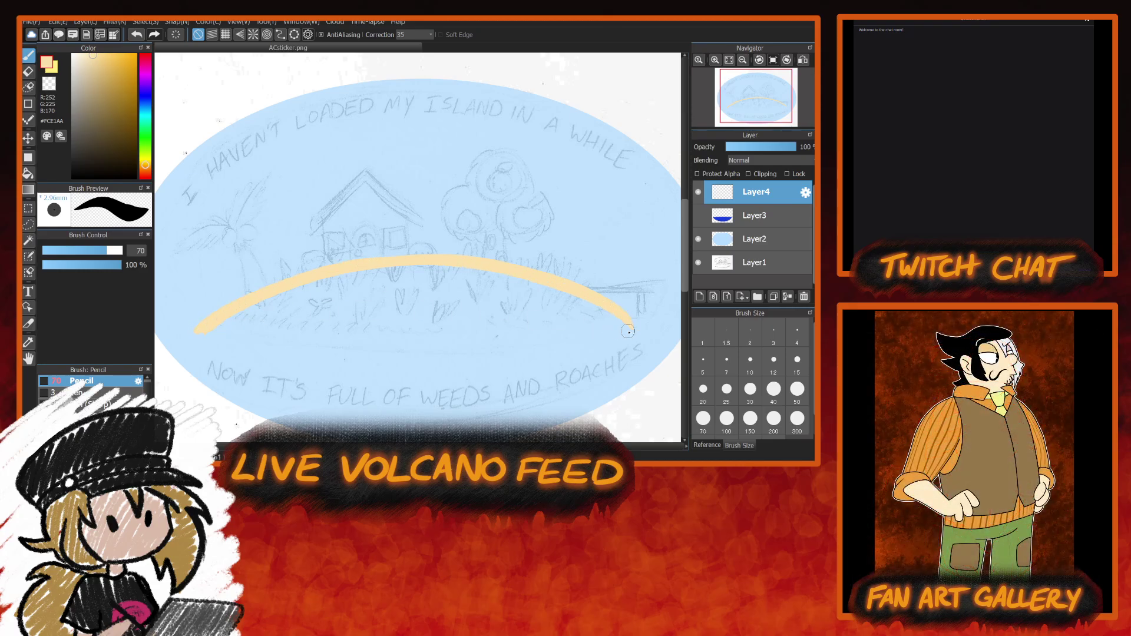
left_click_drag(203, 333, 306, 360)
left_click_drag(564, 343, 639, 326)
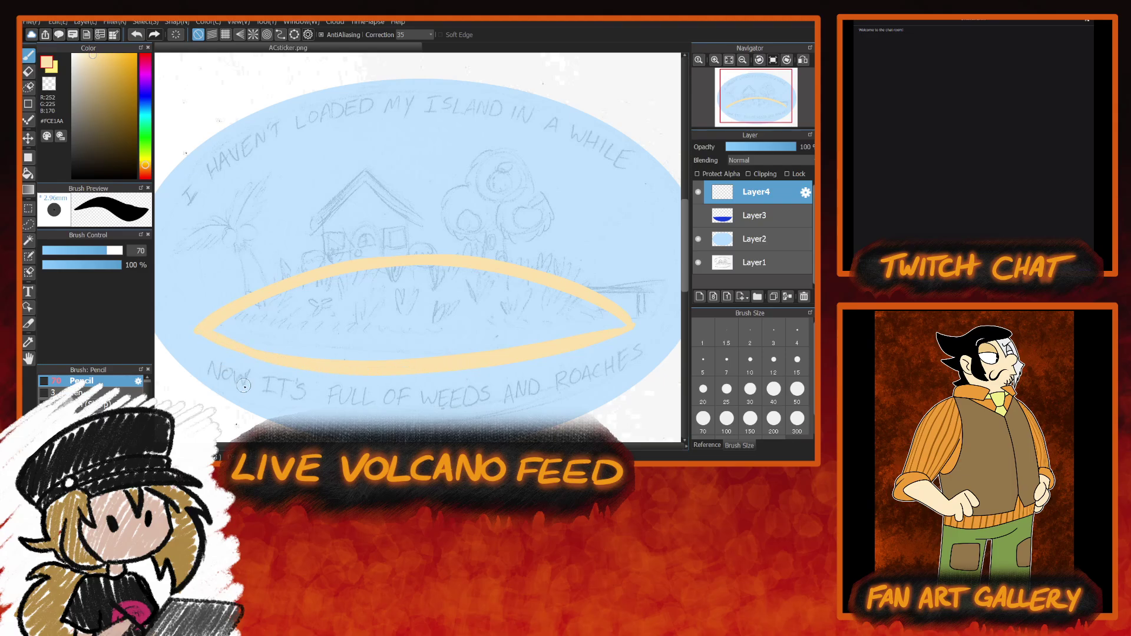
left_click_drag(198, 331, 234, 352)
left_click_drag(435, 375, 639, 331)
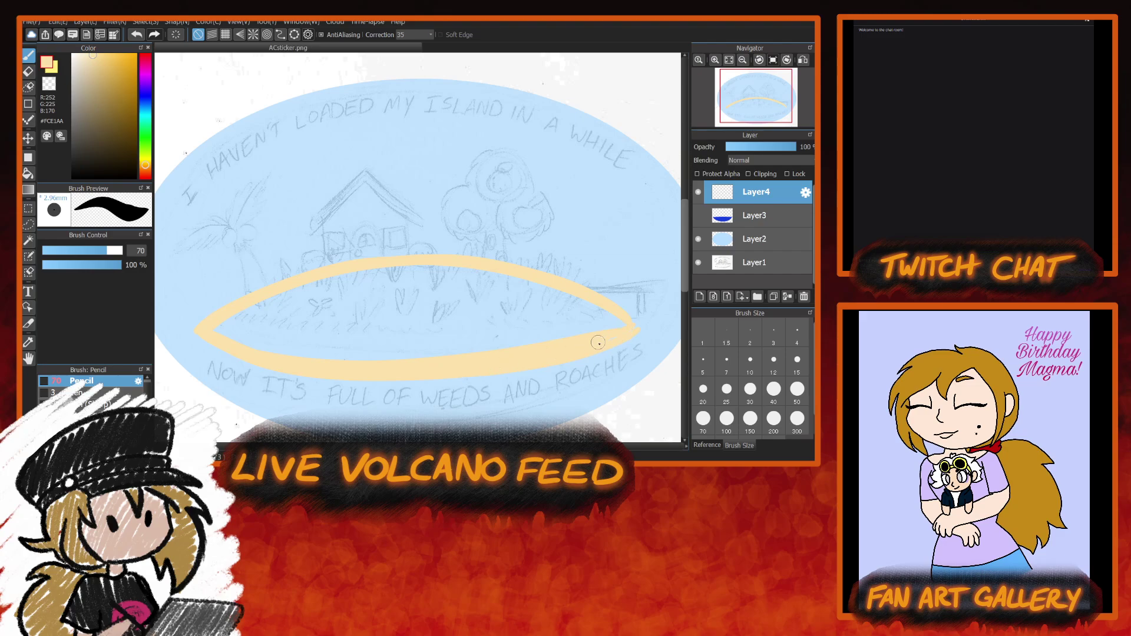
Thicken the island outline and fill its interior with solid sand yellow, using brush size 118.
left_click_drag(621, 310, 640, 323)
left_click_drag(523, 275, 319, 286)
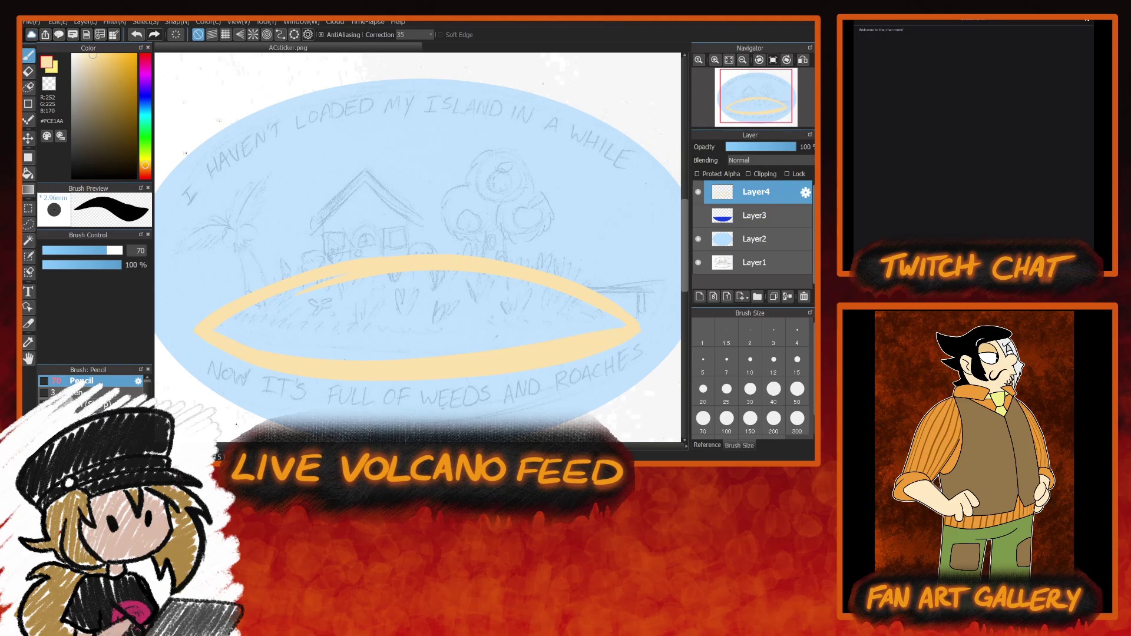
mouse_move(640, 332)
left_mouse_down()
mouse_move(570, 370)
mouse_move(491, 383)
mouse_move(317, 377)
left_mouse_up()
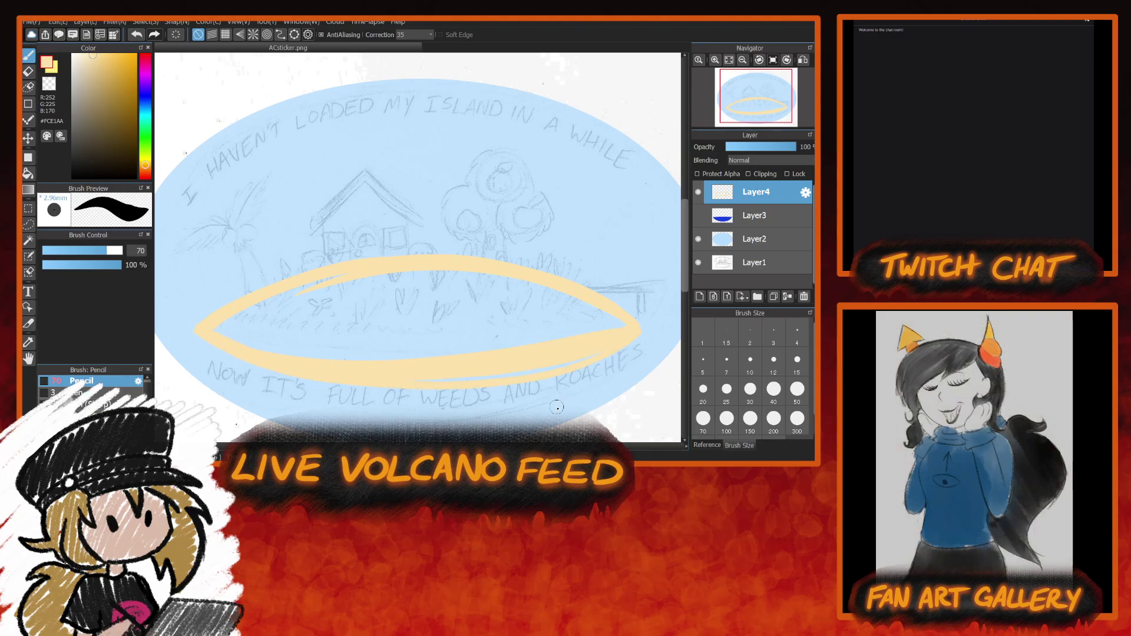
mouse_move(518, 374)
left_mouse_down()
mouse_move(600, 354)
mouse_move(604, 316)
mouse_move(595, 329)
mouse_move(561, 325)
mouse_move(582, 318)
left_mouse_up()
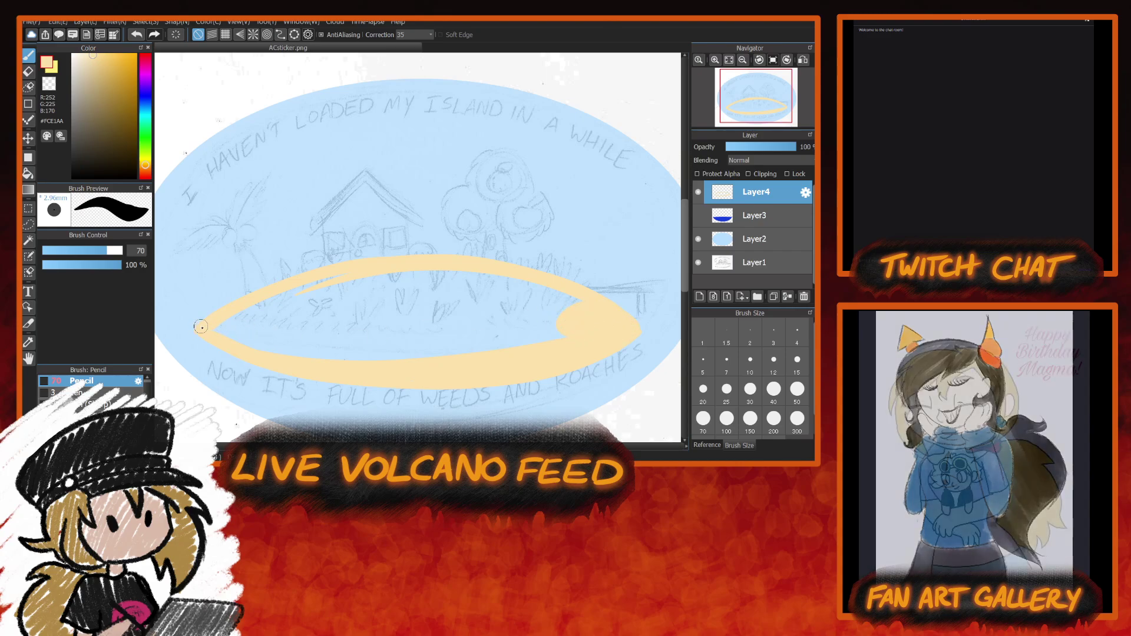
left_click(51, 86)
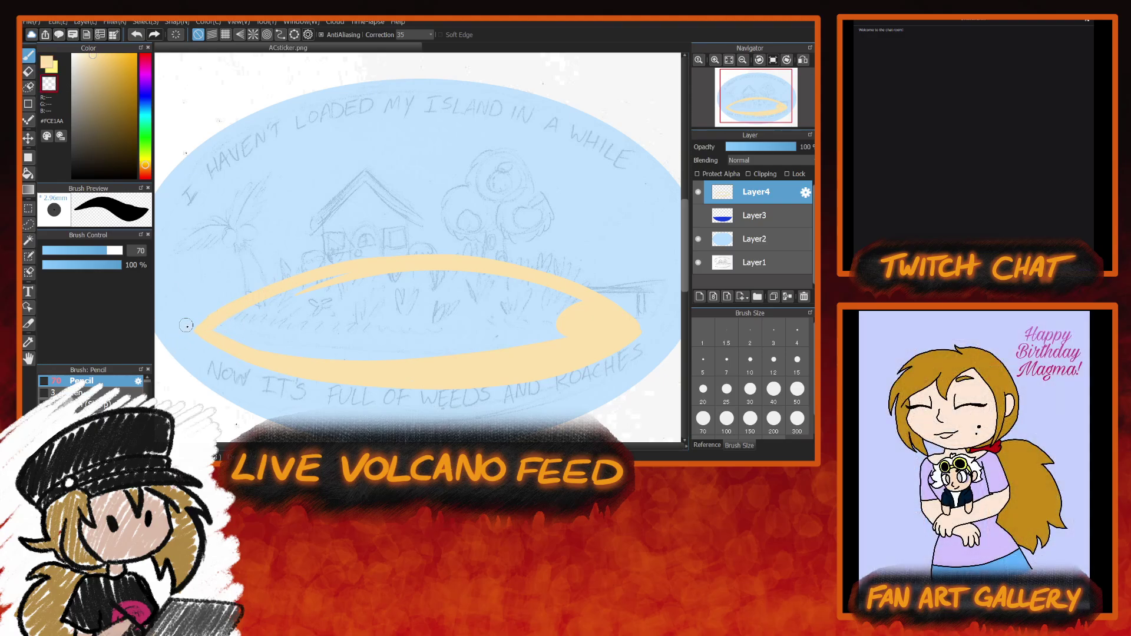
left_click(53, 66)
left_click(117, 252)
mouse_move(585, 333)
left_mouse_down()
mouse_move(487, 349)
mouse_move(255, 344)
mouse_move(253, 308)
mouse_move(481, 283)
mouse_move(589, 306)
mouse_move(354, 277)
mouse_move(230, 325)
mouse_move(550, 329)
mouse_move(520, 298)
mouse_move(245, 328)
mouse_move(529, 307)
mouse_move(295, 343)
mouse_move(425, 313)
mouse_move(634, 331)
mouse_move(621, 347)
left_mouse_up()
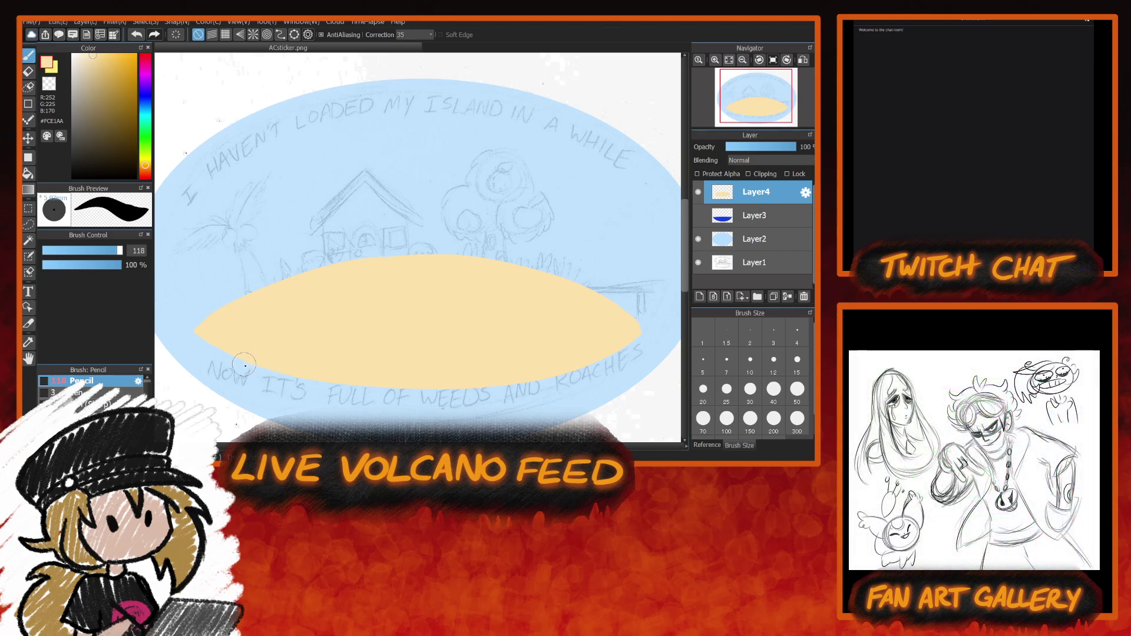
Lower the sand island layer's opacity to 29% and add a new layer above it.
left_click(760, 149)
left_click_drag(751, 151, 746, 150)
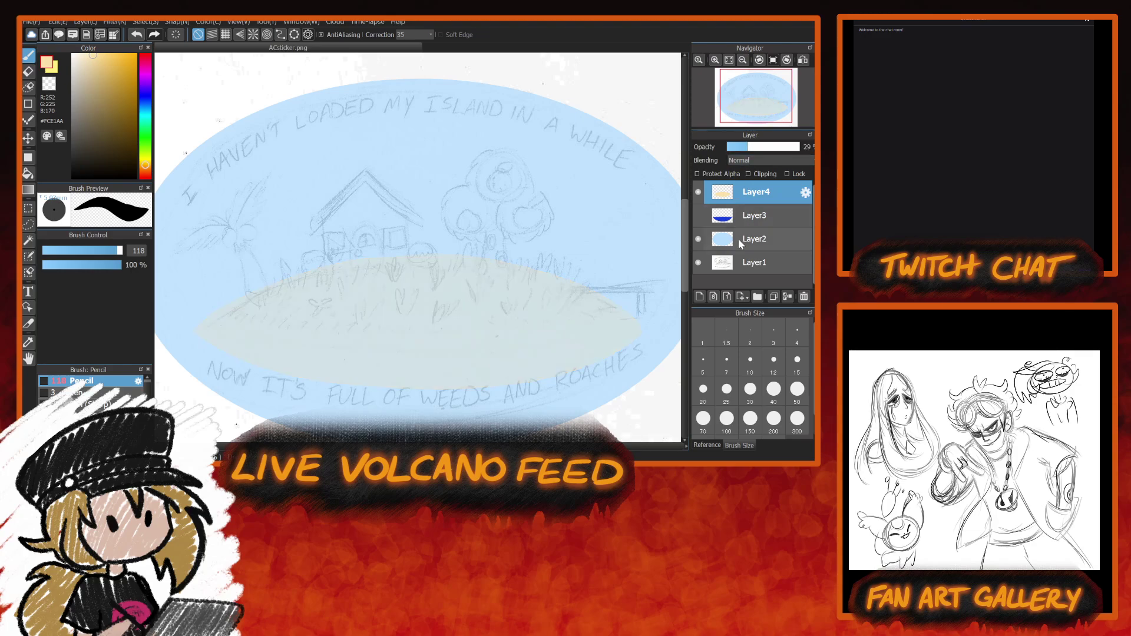
left_click(703, 297)
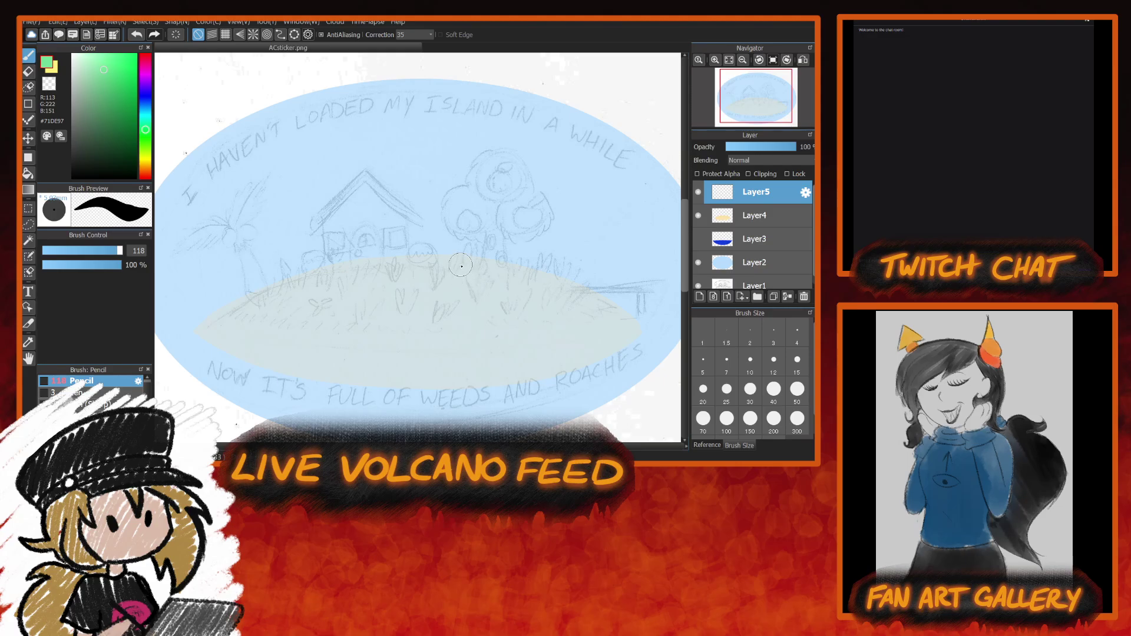
Duplicate the sand island layer and turn on Protect Alpha for the copy.
left_click(765, 217)
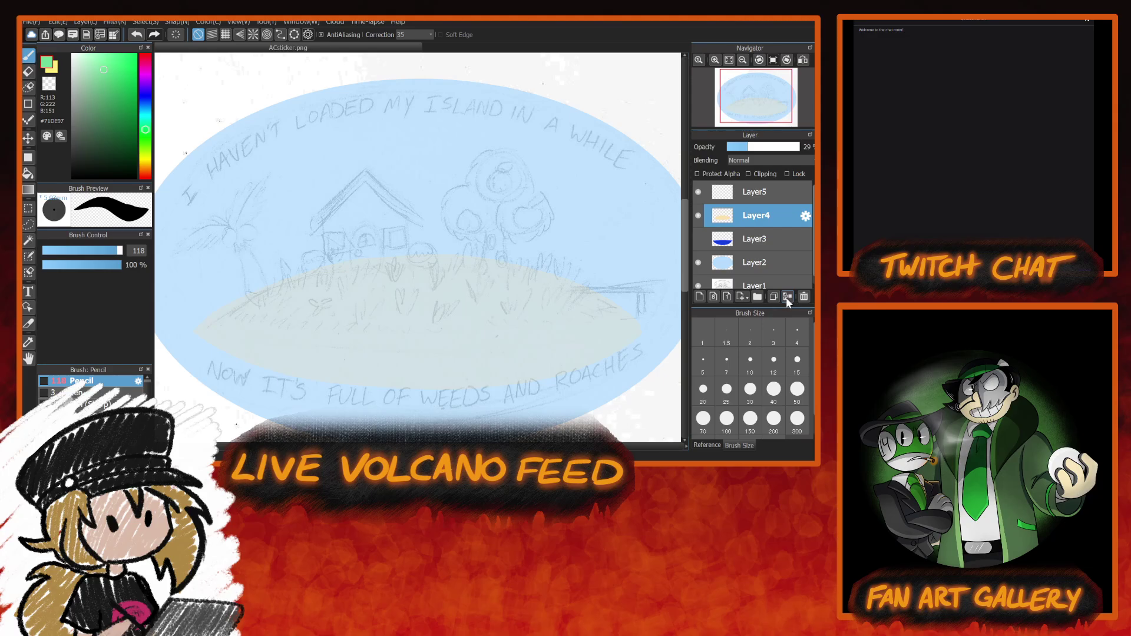
left_click(774, 298)
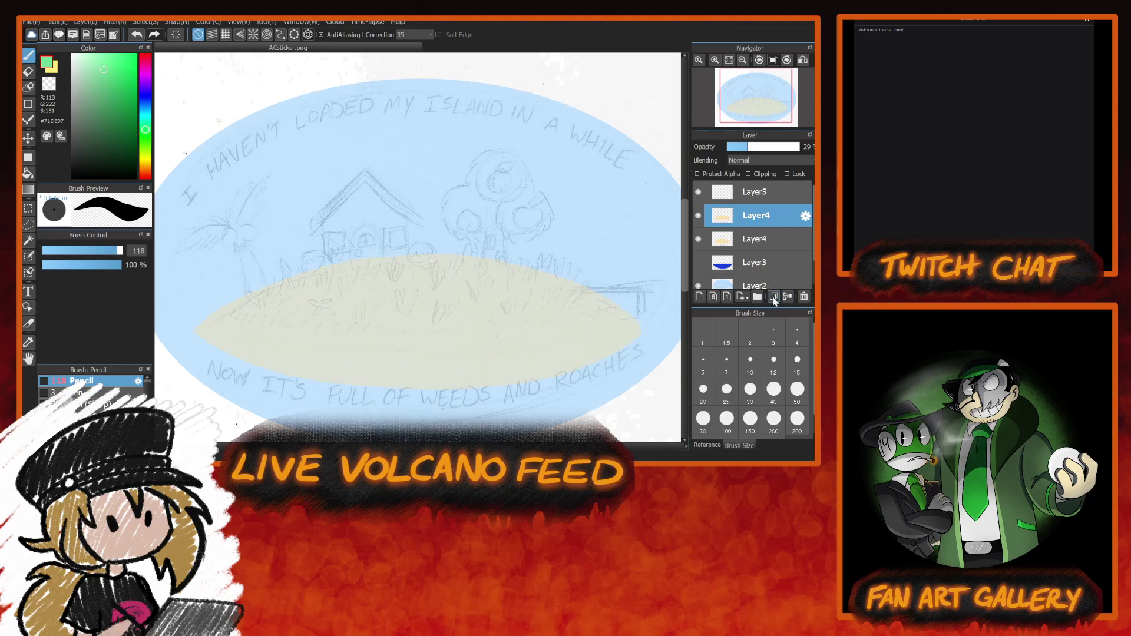
left_click(697, 174)
Paint a green #71DE97 grass band along the island's upper edge on the duplicate layer, raising that layer to 100% opacity.
mouse_move(452, 257)
left_mouse_down()
mouse_move(308, 268)
mouse_move(284, 282)
left_mouse_up()
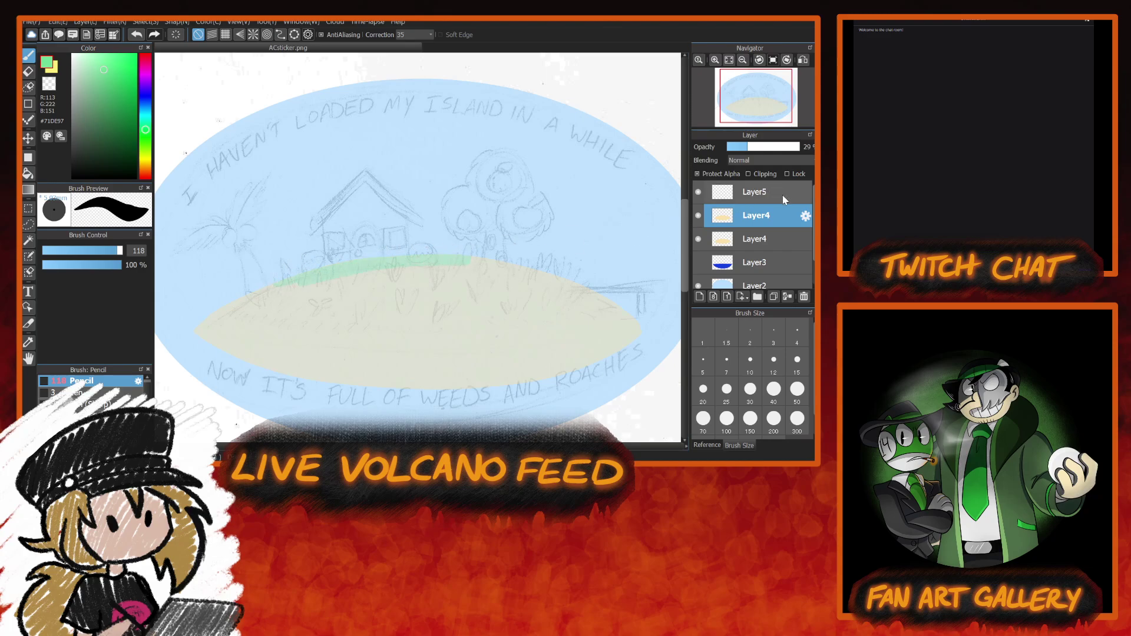
left_click(798, 147)
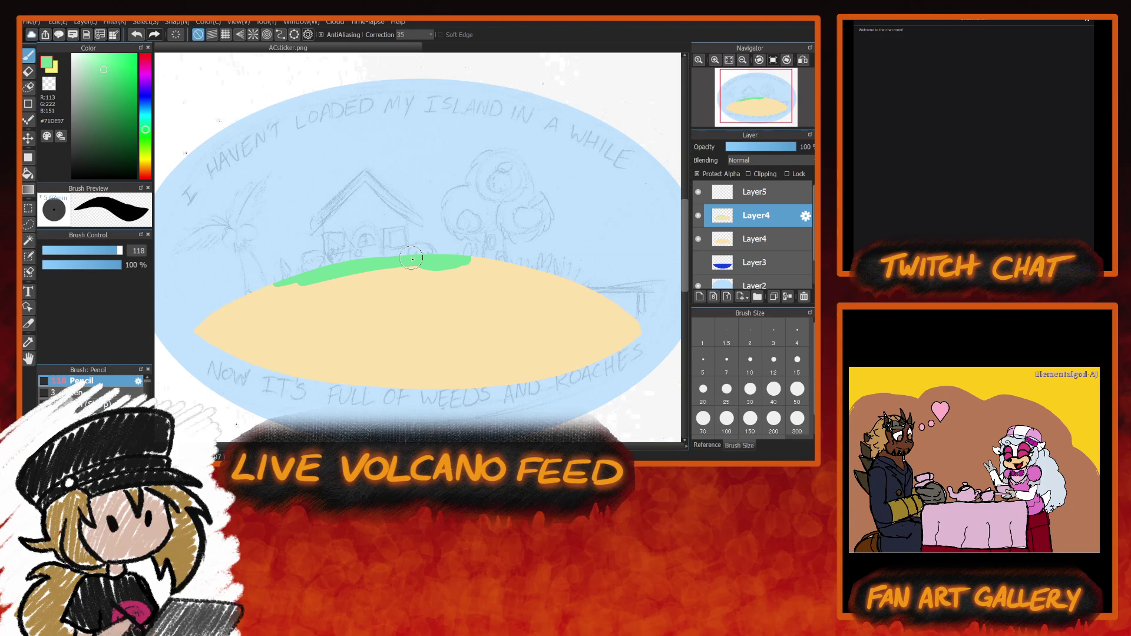
left_click_drag(489, 261, 494, 259)
mouse_move(279, 284)
left_mouse_down()
mouse_move(405, 252)
mouse_move(280, 278)
mouse_move(219, 308)
mouse_move(304, 269)
mouse_move(217, 311)
mouse_move(297, 272)
mouse_move(203, 323)
left_mouse_up()
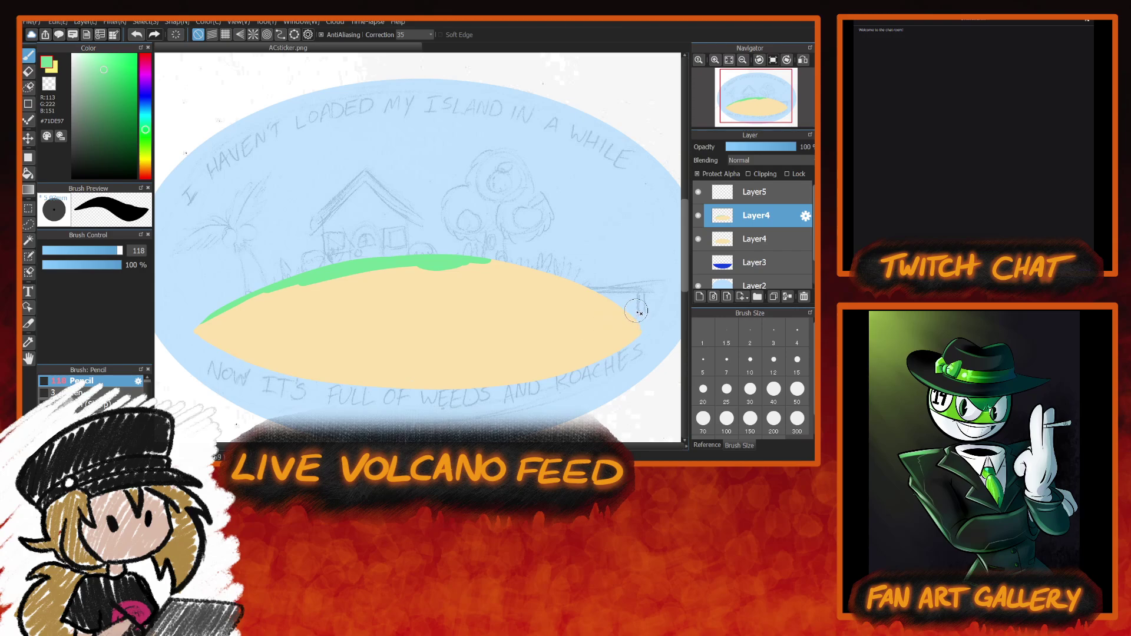
mouse_move(622, 308)
left_mouse_down()
mouse_move(508, 262)
mouse_move(358, 257)
left_mouse_up()
mouse_move(504, 273)
left_mouse_down()
mouse_move(653, 312)
mouse_move(562, 292)
mouse_move(624, 307)
left_mouse_up()
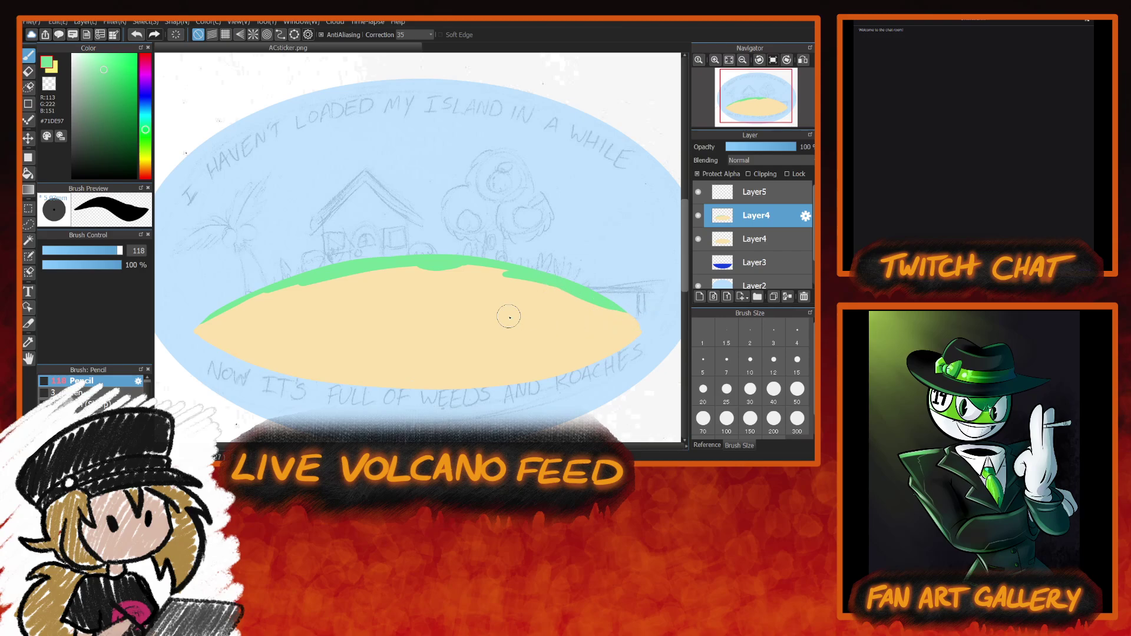
Paint the grass's left side and its curved lower boundary green, leaving a strip of sand along the island's bottom edge.
mouse_move(253, 307)
left_mouse_down()
mouse_move(308, 277)
mouse_move(231, 318)
mouse_move(289, 286)
left_mouse_up()
mouse_move(202, 324)
left_mouse_down()
mouse_move(268, 290)
mouse_move(242, 324)
mouse_move(307, 277)
mouse_move(260, 330)
mouse_move(274, 337)
mouse_move(203, 311)
mouse_move(212, 324)
mouse_move(319, 342)
mouse_move(584, 325)
left_mouse_up()
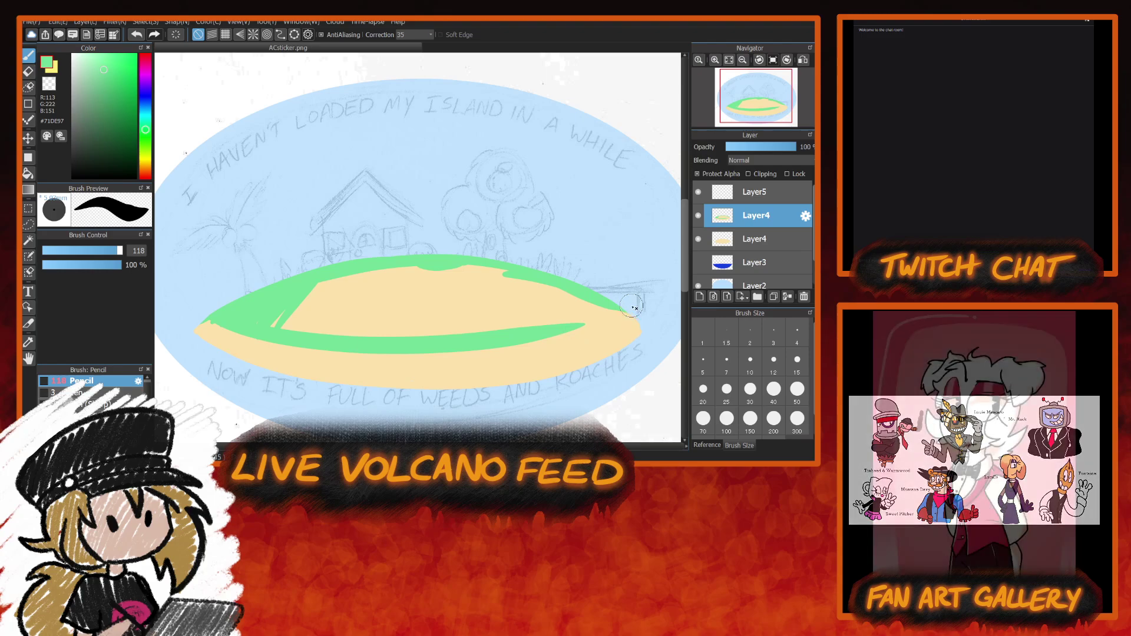
left_click_drag(633, 310, 518, 345)
mouse_move(625, 318)
left_mouse_down()
mouse_move(514, 347)
mouse_move(436, 357)
left_mouse_up()
mouse_move(634, 316)
left_mouse_down()
mouse_move(466, 358)
mouse_move(194, 310)
mouse_move(633, 316)
left_mouse_up()
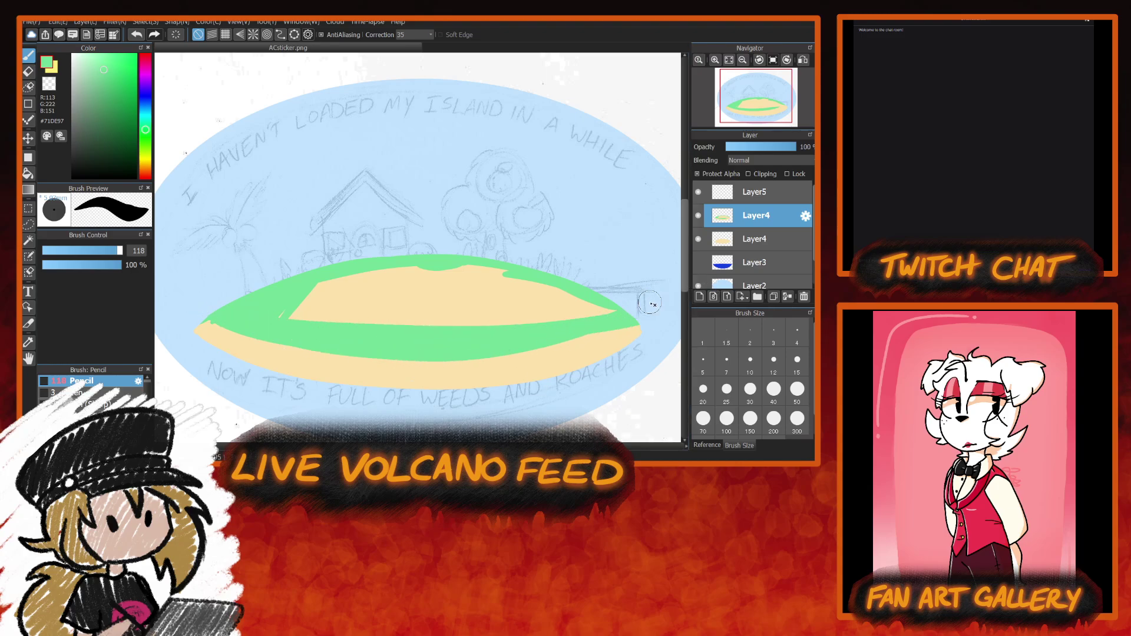
key("ctrl+z")
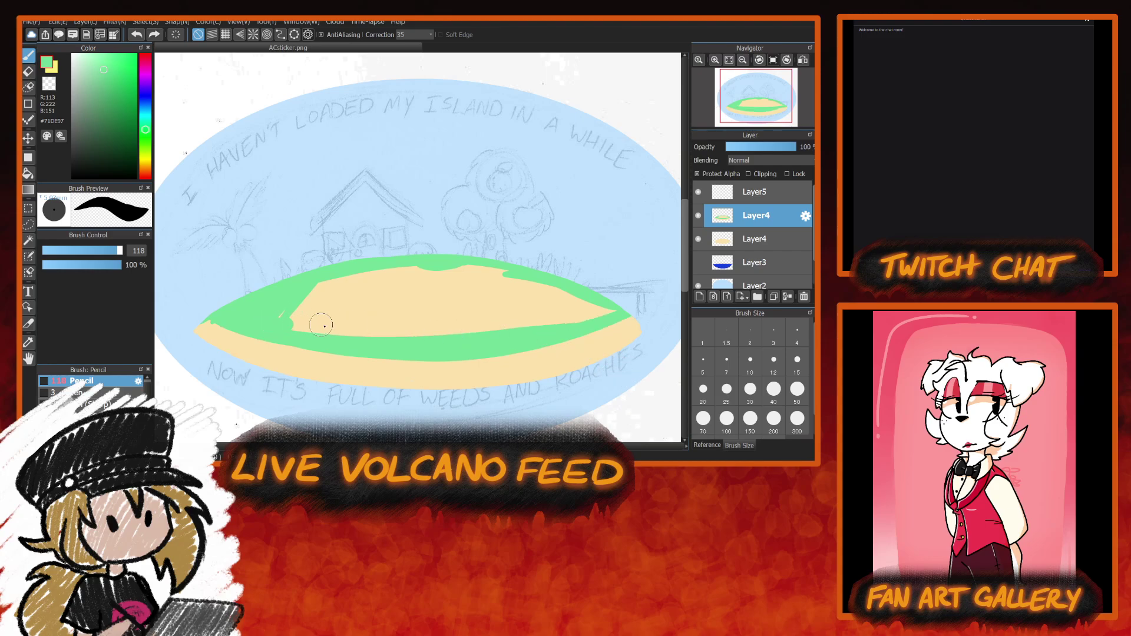
Fill the remaining sand-coloured area inside the grass boundary with green.
left_click_drag(303, 320, 654, 290)
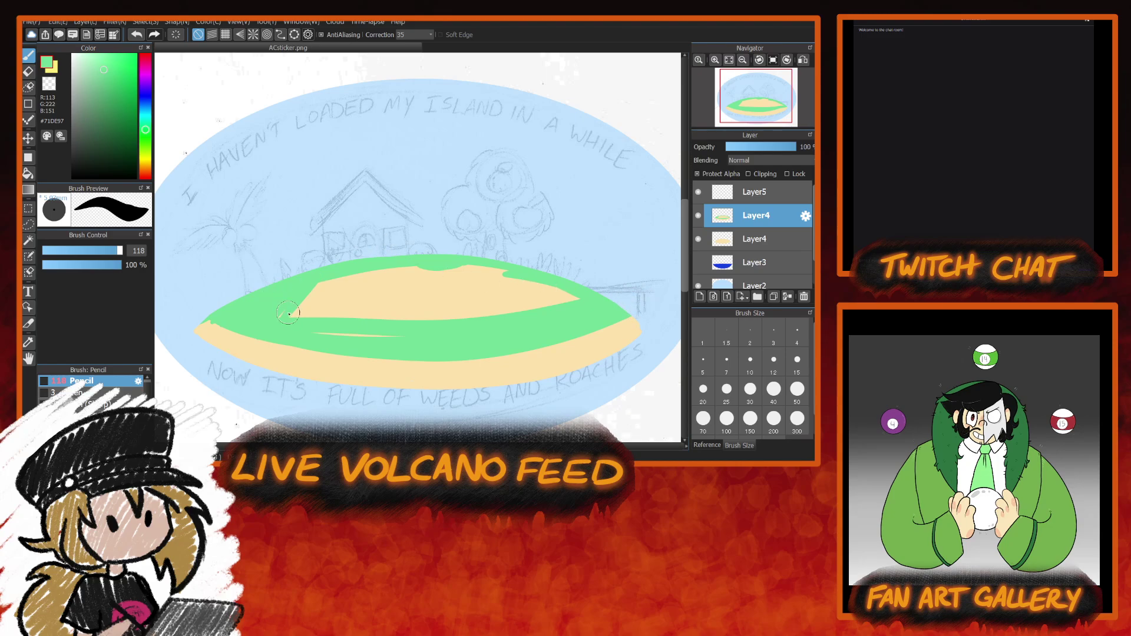
mouse_move(329, 276)
left_mouse_down()
mouse_move(285, 319)
mouse_move(418, 266)
mouse_move(555, 282)
mouse_move(300, 288)
mouse_move(526, 286)
mouse_move(367, 312)
mouse_move(607, 297)
mouse_move(428, 326)
mouse_move(574, 307)
mouse_move(392, 318)
mouse_move(262, 309)
left_mouse_up()
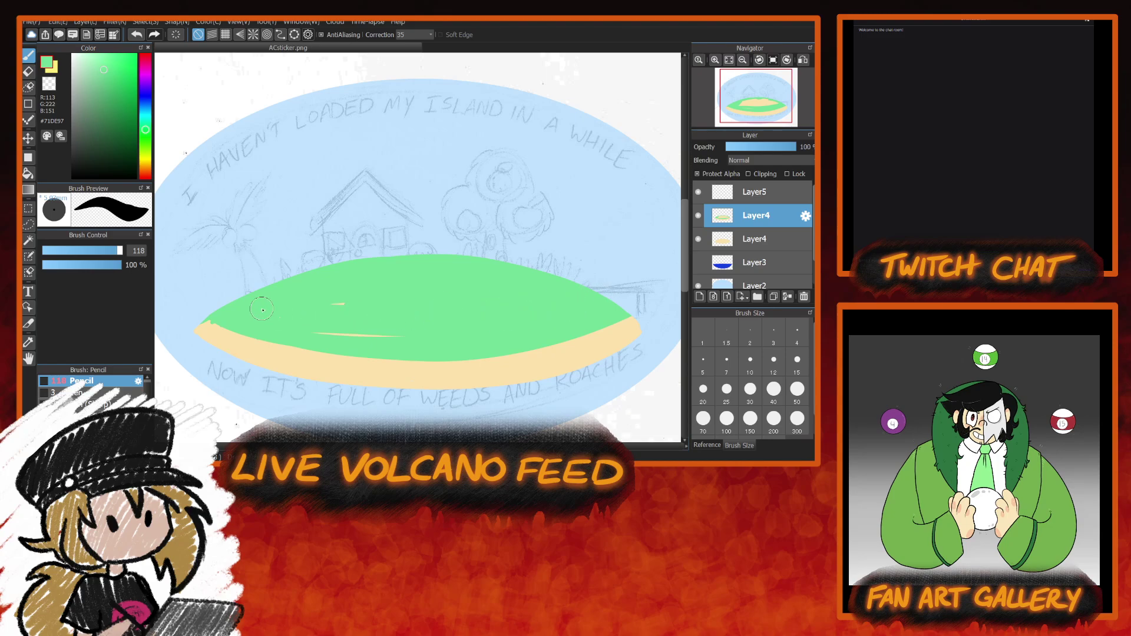
mouse_move(360, 309)
left_mouse_down()
mouse_move(392, 339)
mouse_move(430, 315)
left_mouse_up()
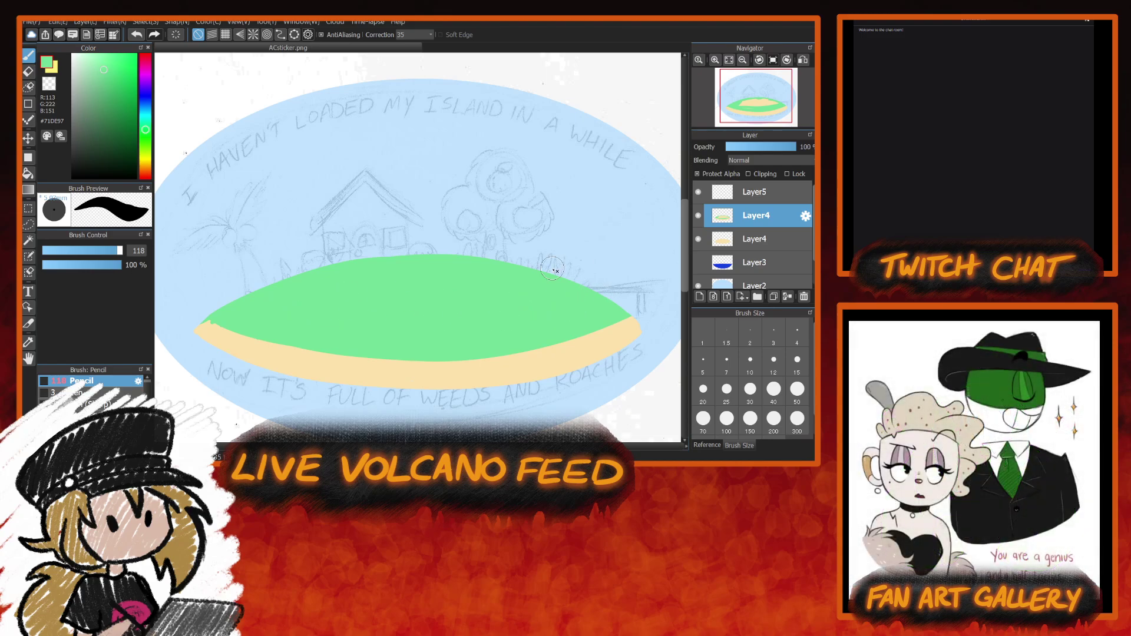
Raise the original sand layer's opacity to 100%.
left_click(774, 242)
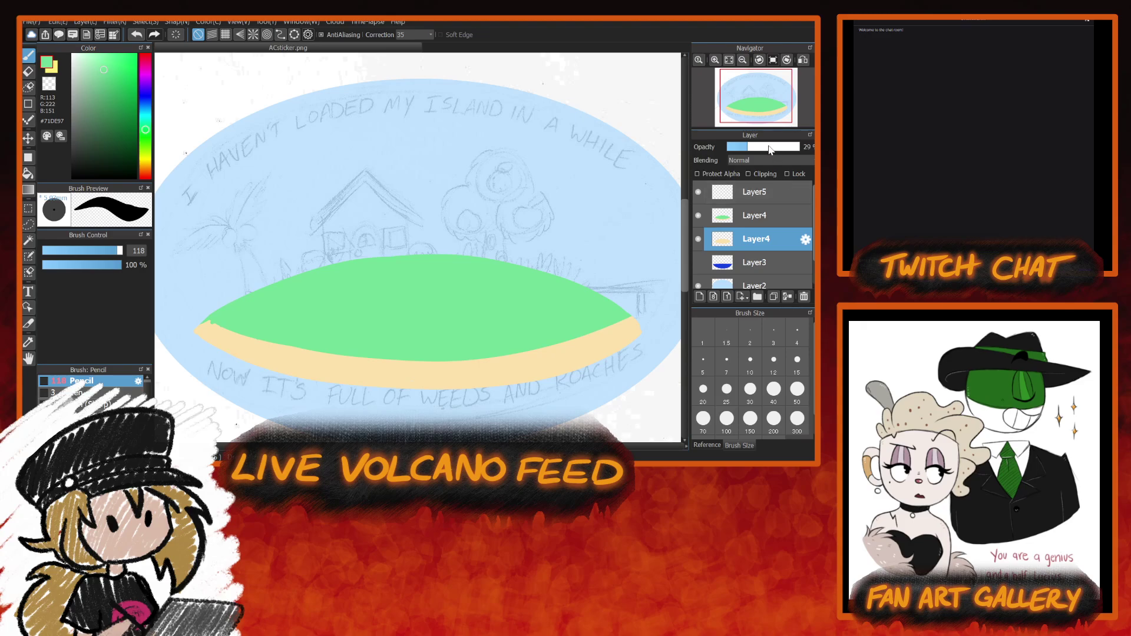
left_click_drag(769, 151, 800, 149)
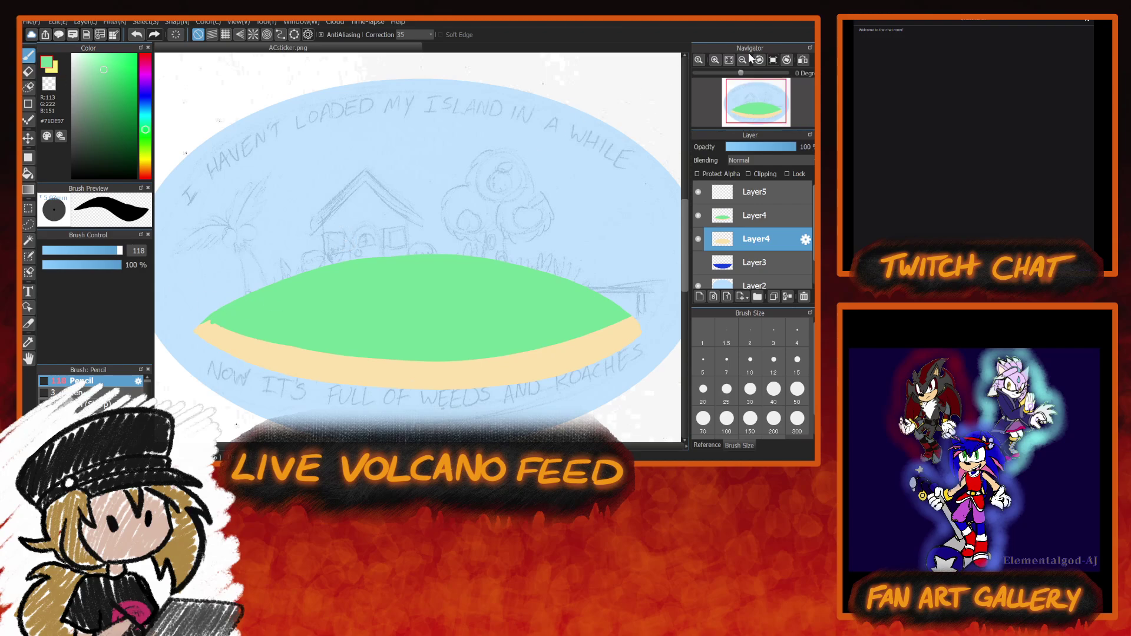
On the green grass layer, paint jagged grass blades over the sand at the island's left tip and along the right part of its lower edge.
key("ctrl+plus")
key("ctrl+plus")
scroll(687, 274, "down", 3)
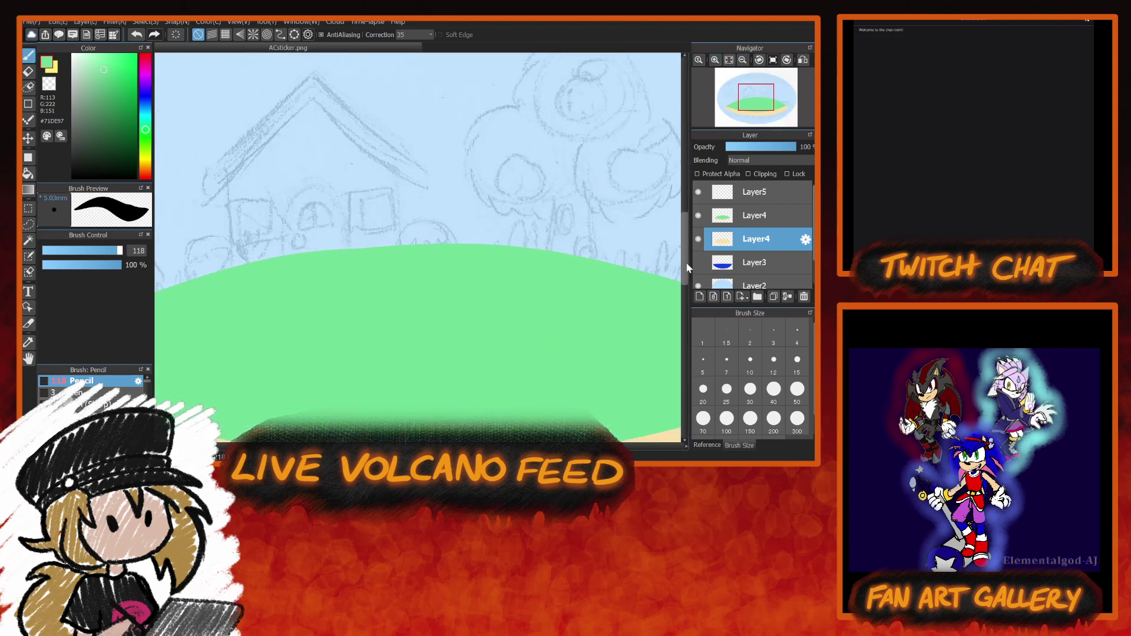
left_click(742, 60)
scroll(275, 289, "left", 3)
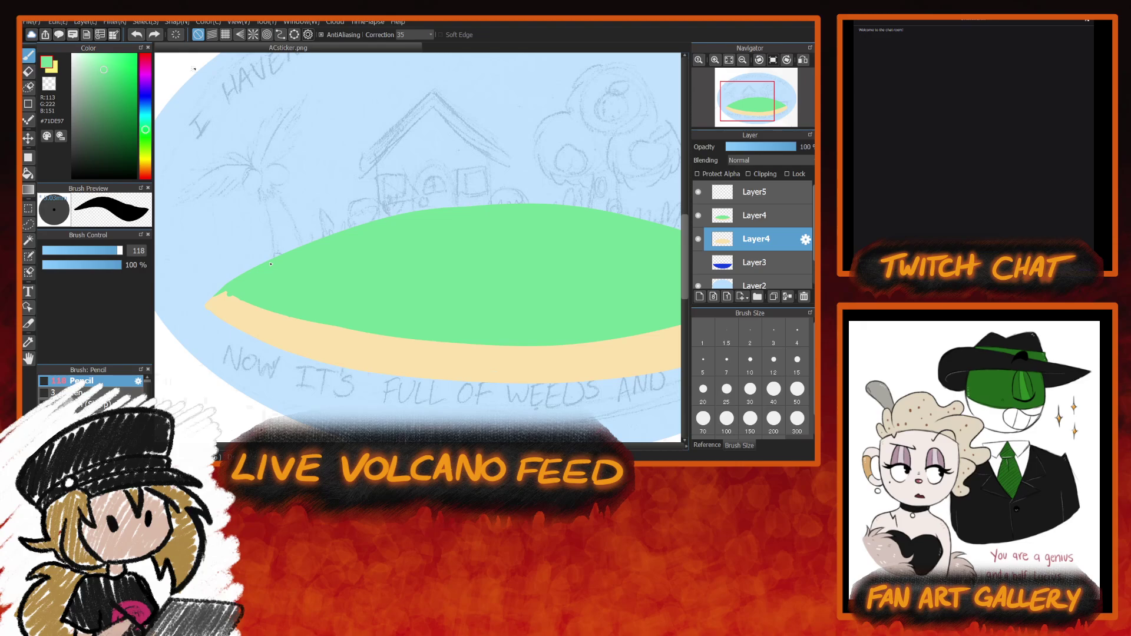
left_click(770, 220)
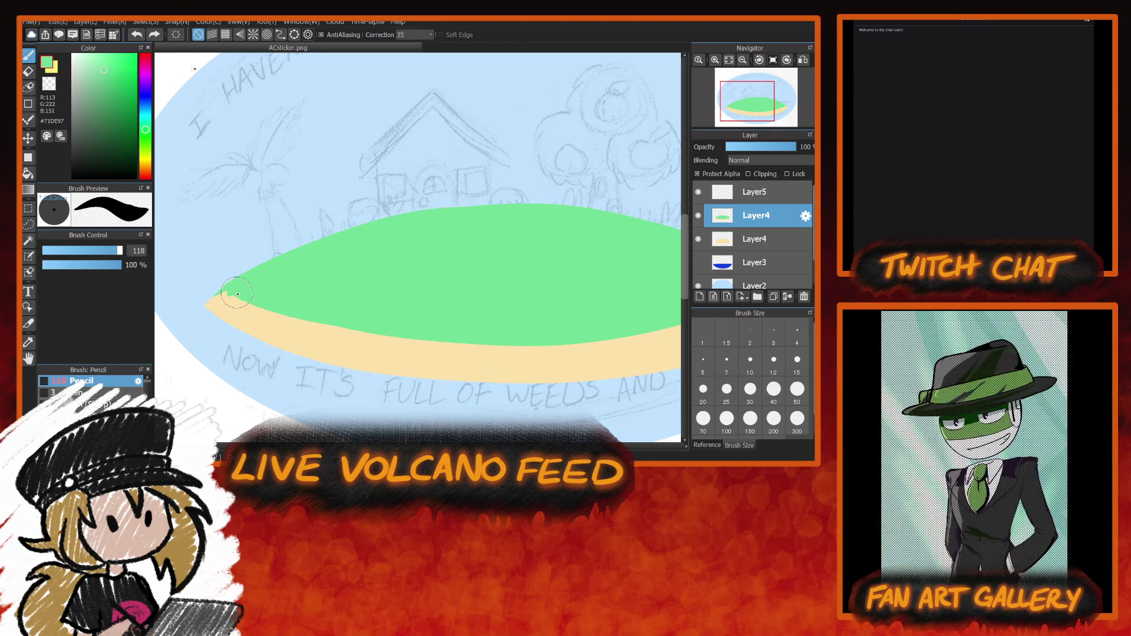
left_click_drag(245, 290, 238, 307)
mouse_move(580, 338)
left_mouse_down()
mouse_move(604, 324)
mouse_move(639, 353)
left_mouse_up()
mouse_move(645, 333)
left_mouse_down()
mouse_move(648, 350)
mouse_move(656, 346)
left_mouse_up()
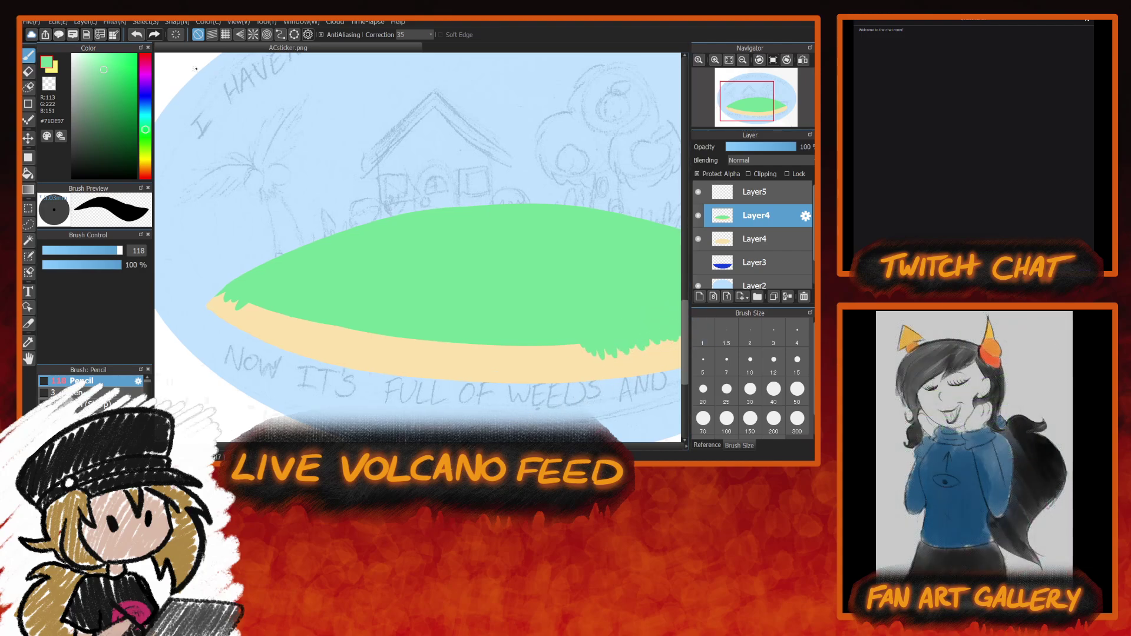
Continue the jagged grass blades along the lower edge up to the island's right tip.
scroll(673, 321, "down", 10)
left_click_drag(760, 112, 764, 109)
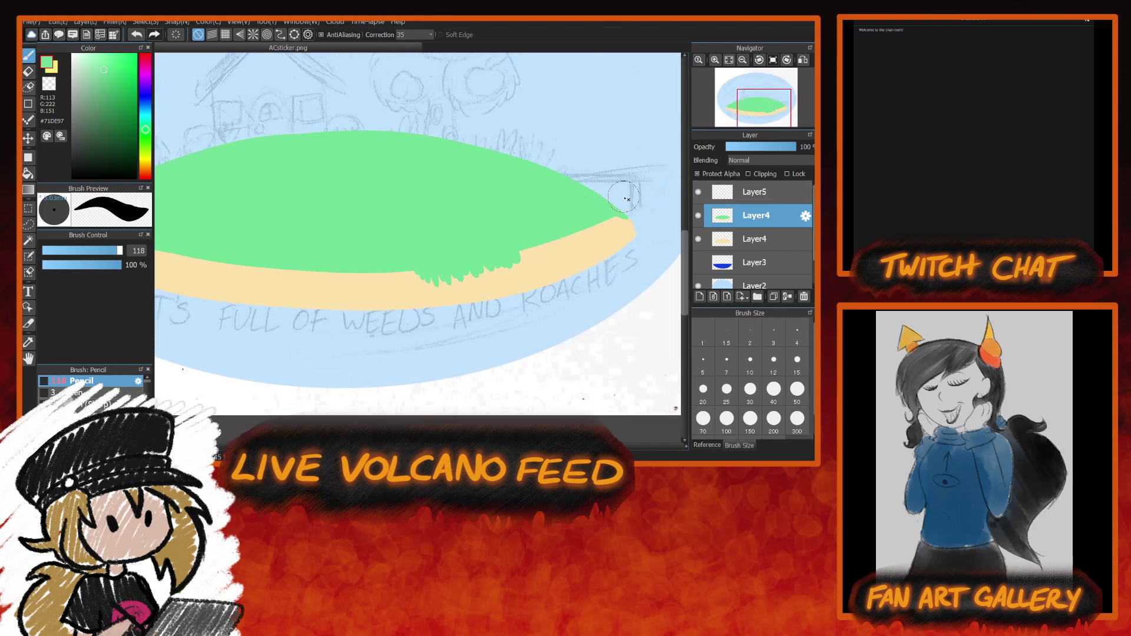
mouse_move(595, 217)
left_mouse_down()
mouse_move(514, 240)
mouse_move(522, 253)
mouse_move(525, 235)
mouse_move(543, 265)
mouse_move(570, 226)
mouse_move(609, 231)
left_mouse_up()
mouse_move(521, 235)
left_mouse_down()
mouse_move(535, 260)
mouse_move(518, 234)
mouse_move(520, 263)
mouse_move(497, 275)
mouse_move(478, 245)
mouse_move(482, 280)
left_mouse_up()
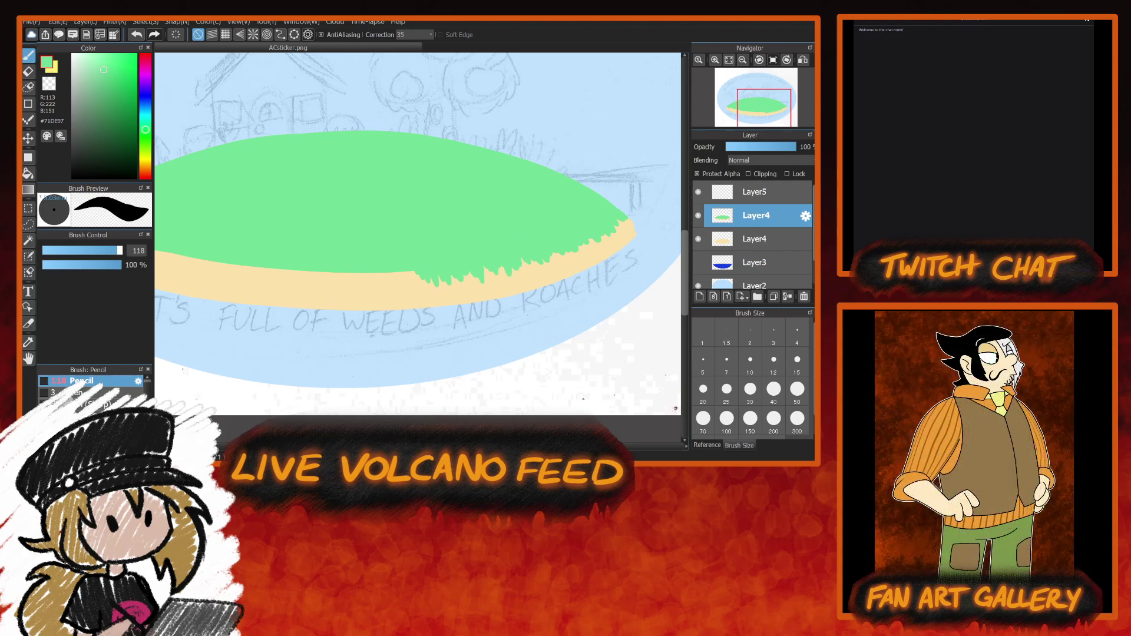
Paint jagged grass blades along the left portion of the grass's lower edge, starting from the island's left tip.
left_click_drag(461, 446, 399, 446)
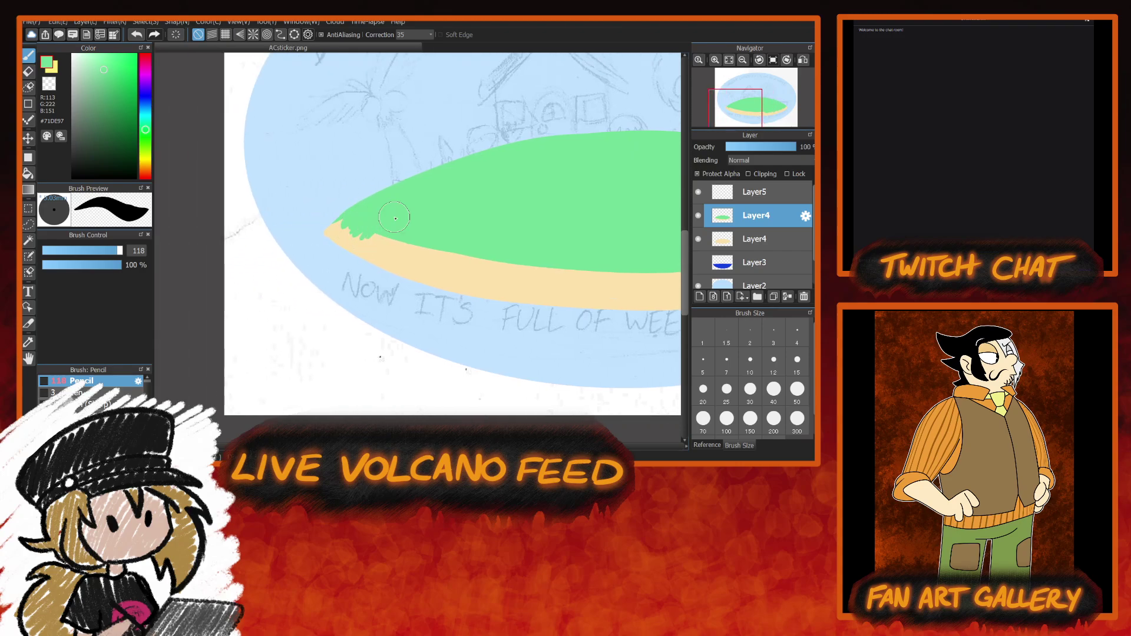
left_click(762, 59)
left_click(762, 60)
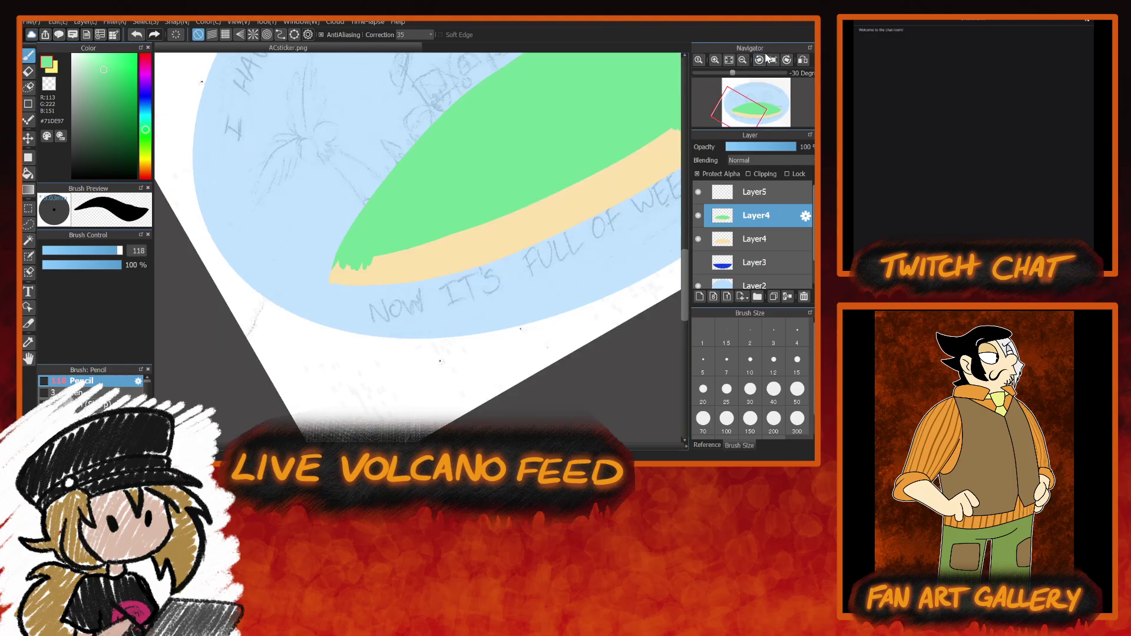
left_click(775, 59)
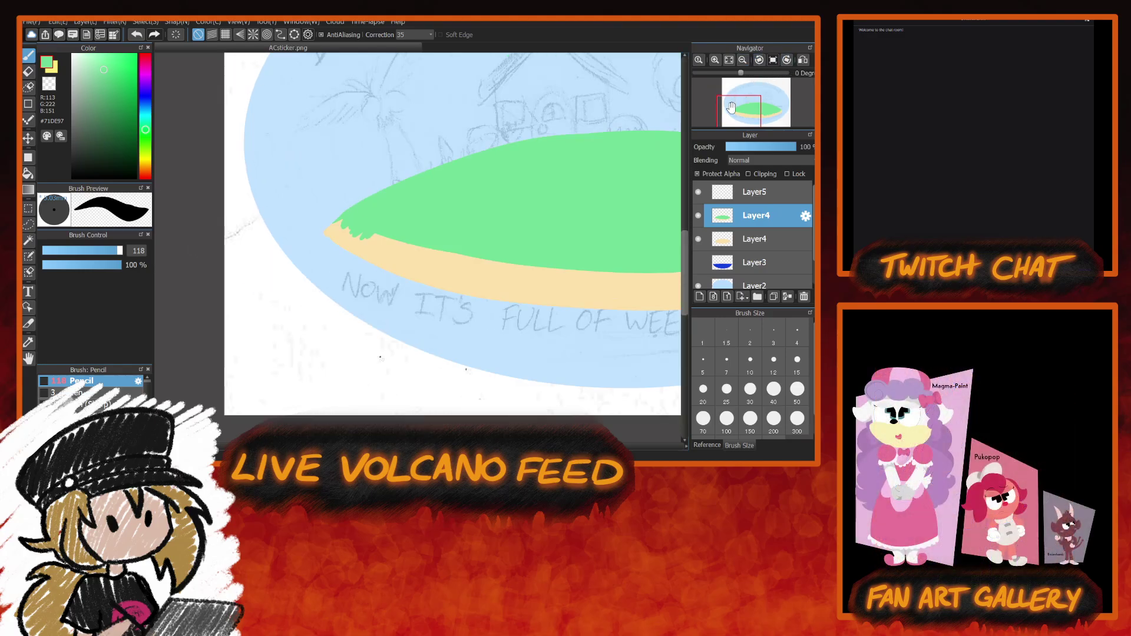
left_click(729, 59)
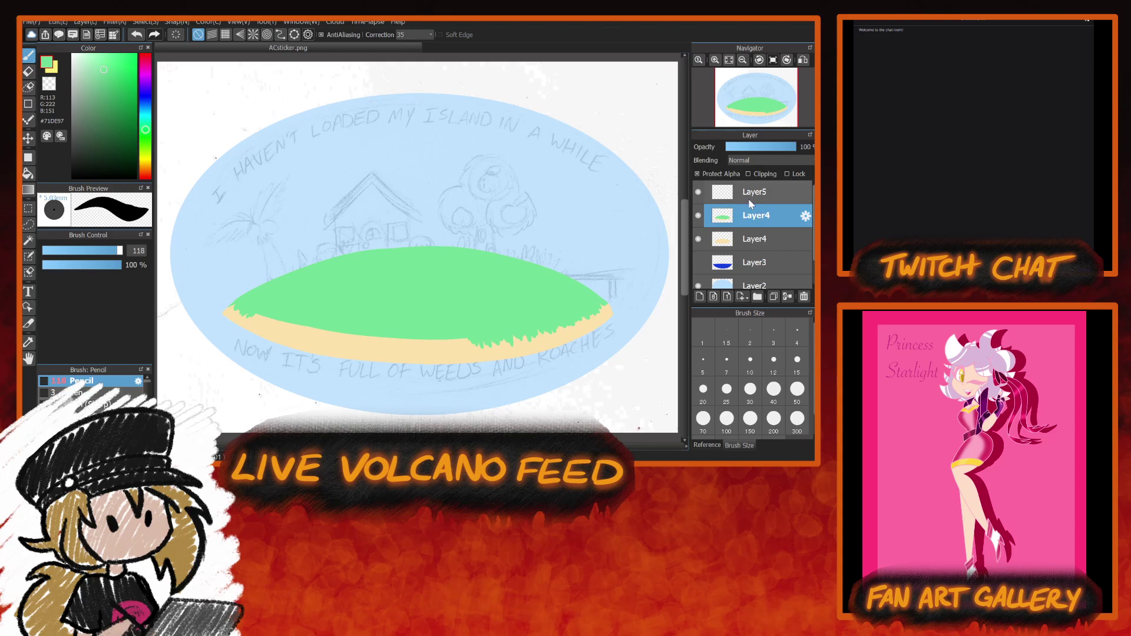
left_click(715, 59)
left_click_drag(297, 404, 462, 404)
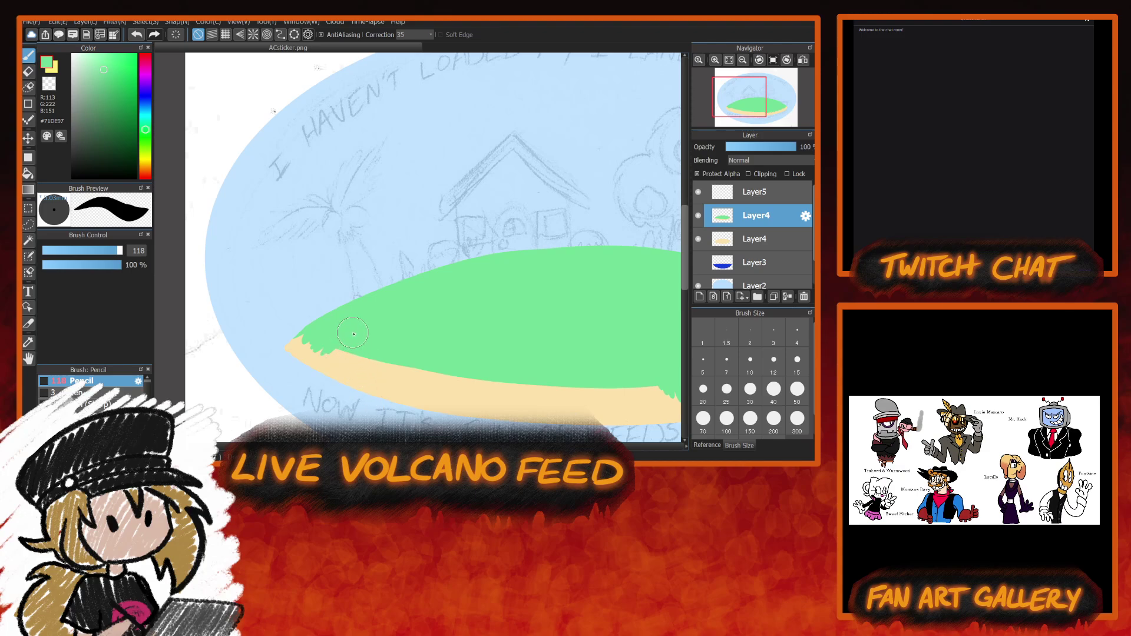
left_click_drag(357, 330, 381, 350)
mouse_move(374, 374)
left_mouse_down()
mouse_move(413, 345)
mouse_move(387, 381)
mouse_move(427, 349)
mouse_move(406, 382)
mouse_move(443, 343)
mouse_move(424, 364)
mouse_move(447, 350)
mouse_move(437, 385)
mouse_move(463, 371)
left_mouse_up()
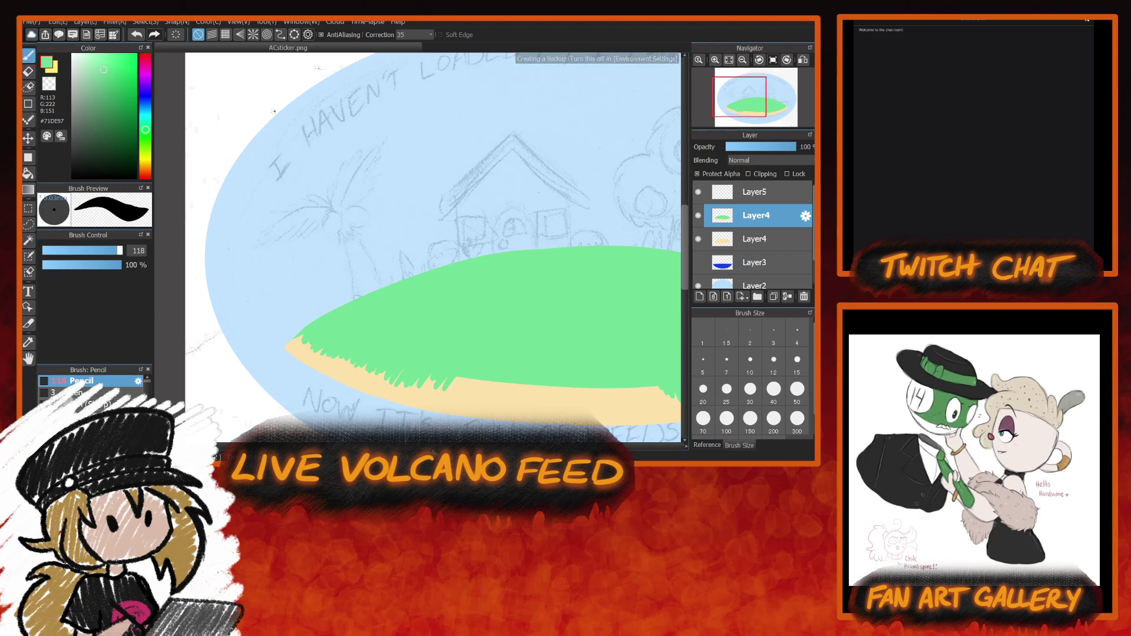
Fill the remaining smooth middle stretch of the lower edge with grass blades and even out the gaps between them.
scroll(434, 247, "right", 3)
mouse_move(469, 395)
left_mouse_down()
mouse_move(485, 373)
mouse_move(492, 404)
mouse_move(522, 403)
mouse_move(529, 385)
mouse_move(564, 410)
mouse_move(582, 401)
mouse_move(552, 387)
left_mouse_up()
mouse_move(466, 387)
left_mouse_down()
mouse_move(450, 407)
mouse_move(455, 373)
mouse_move(421, 406)
mouse_move(420, 374)
mouse_move(393, 395)
mouse_move(391, 370)
mouse_move(349, 387)
left_mouse_up()
left_click_drag(326, 375, 330, 387)
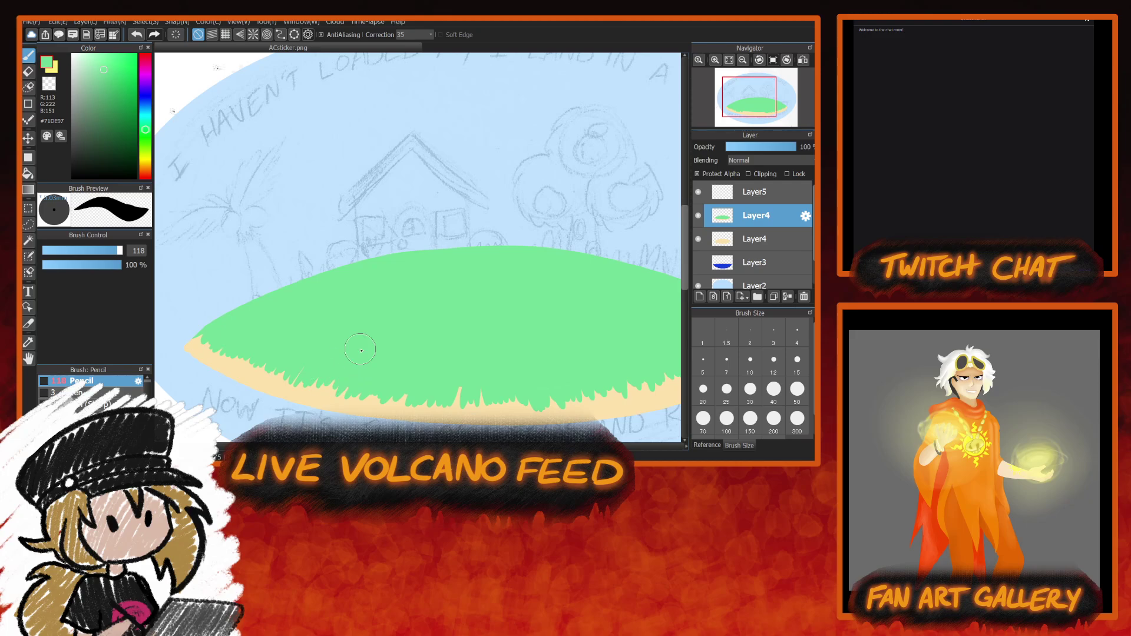
left_click_drag(463, 386, 460, 406)
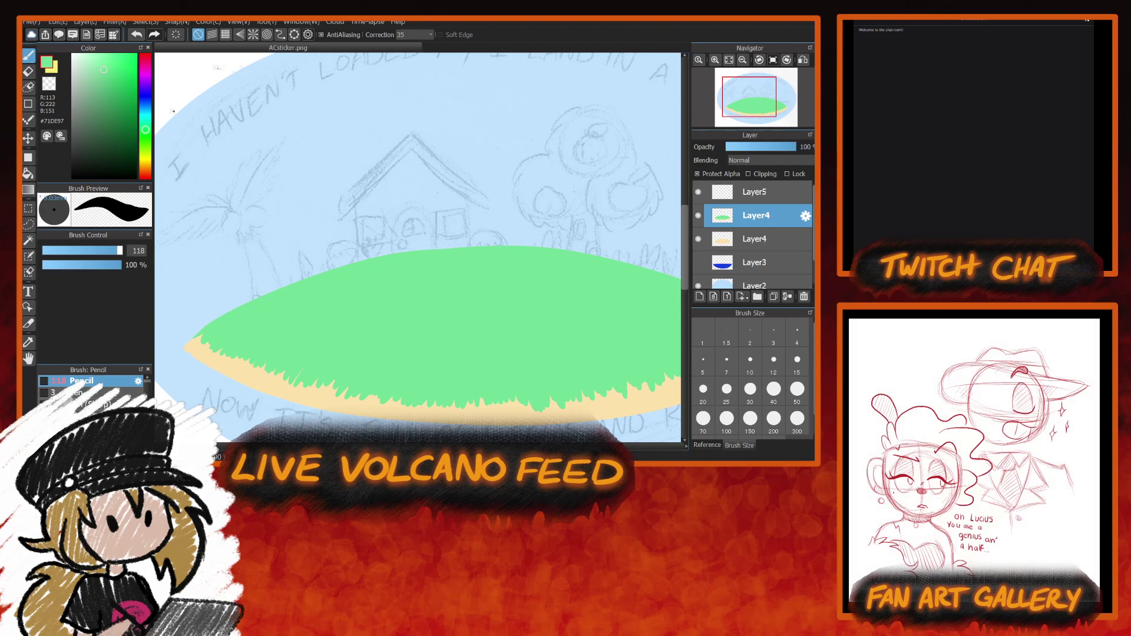
Refine the grass blades along the lower edge using the transparent colour and a 30 px brush.
scroll(419, 248, "right", 5)
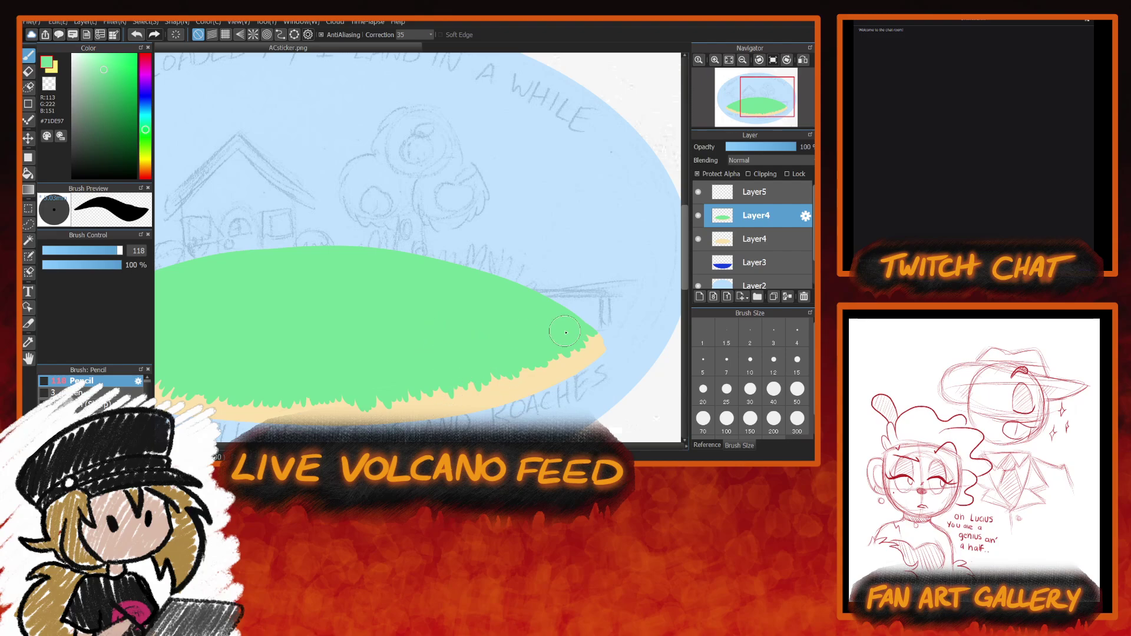
scroll(419, 247, "left", 2)
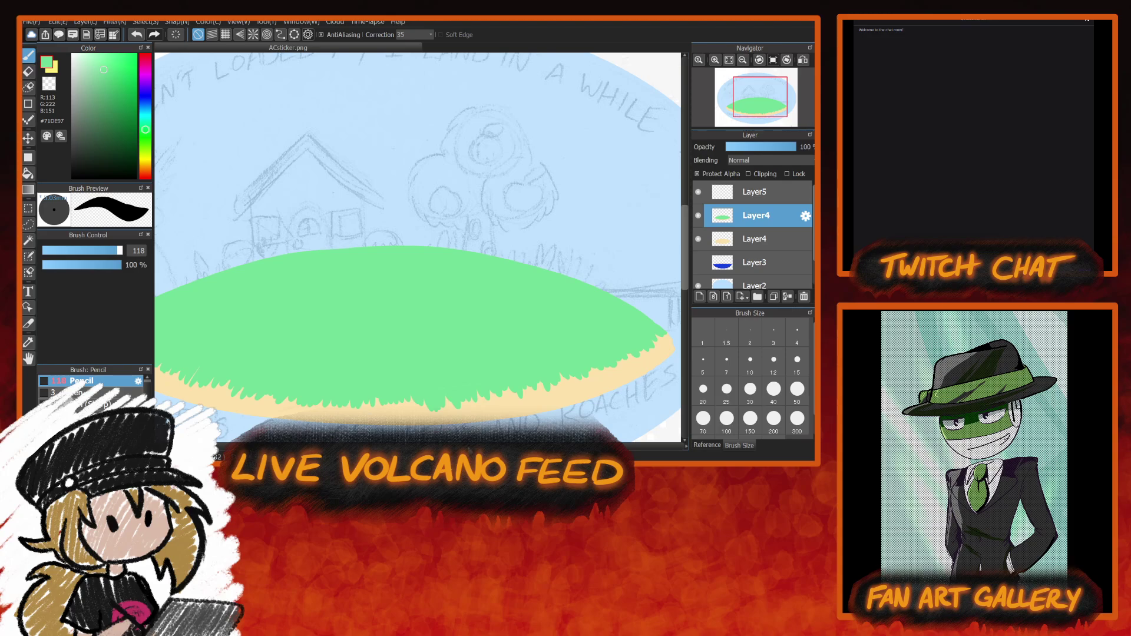
scroll(310, 357, "left", 3)
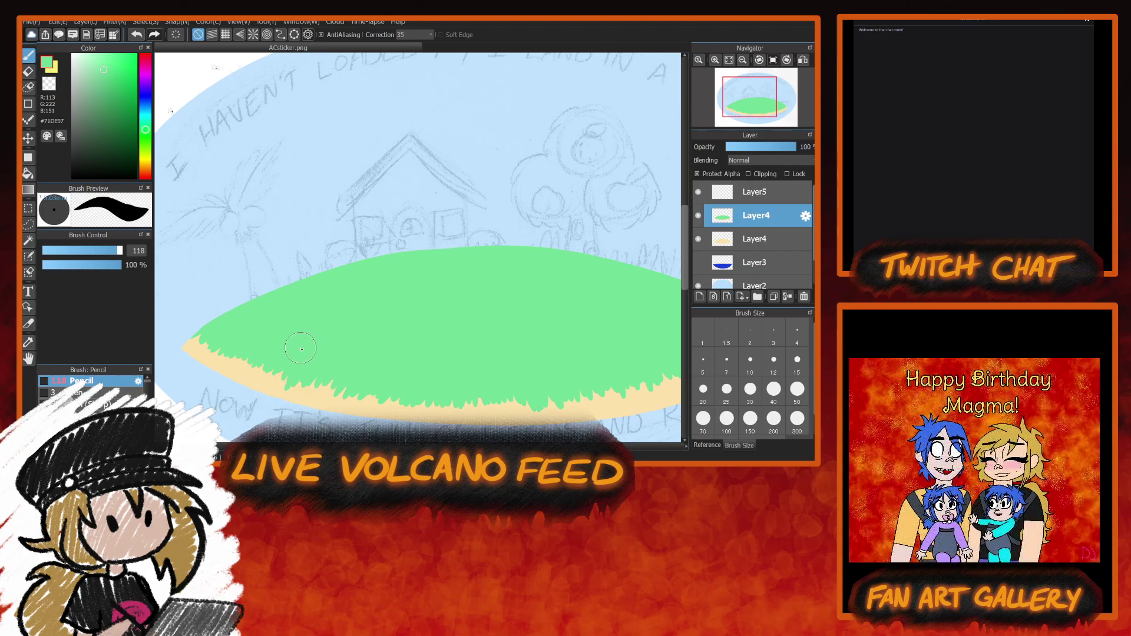
left_click(50, 83)
mouse_move(213, 354)
left_mouse_down()
mouse_move(181, 358)
mouse_move(207, 330)
mouse_move(205, 354)
mouse_move(187, 363)
mouse_move(213, 338)
mouse_move(196, 371)
mouse_move(170, 367)
left_mouse_up()
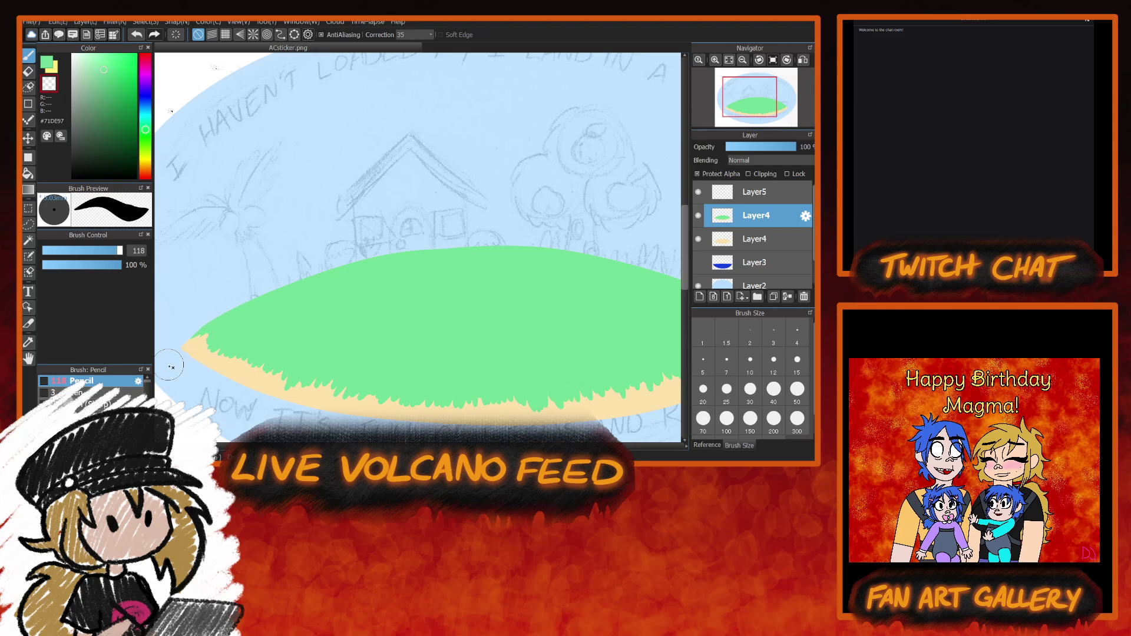
left_click(750, 389)
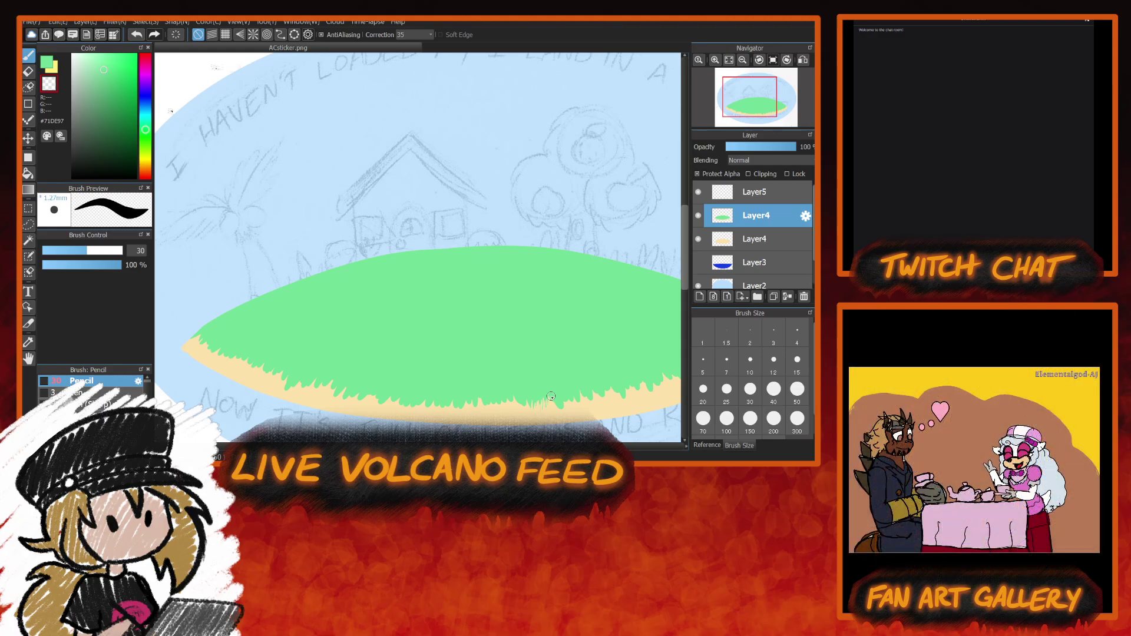
On Layer5, outline the house's walls and gable over the sketch in pale cream #F9ECD2 with a 70 px brush.
left_click(48, 59)
left_click(703, 420)
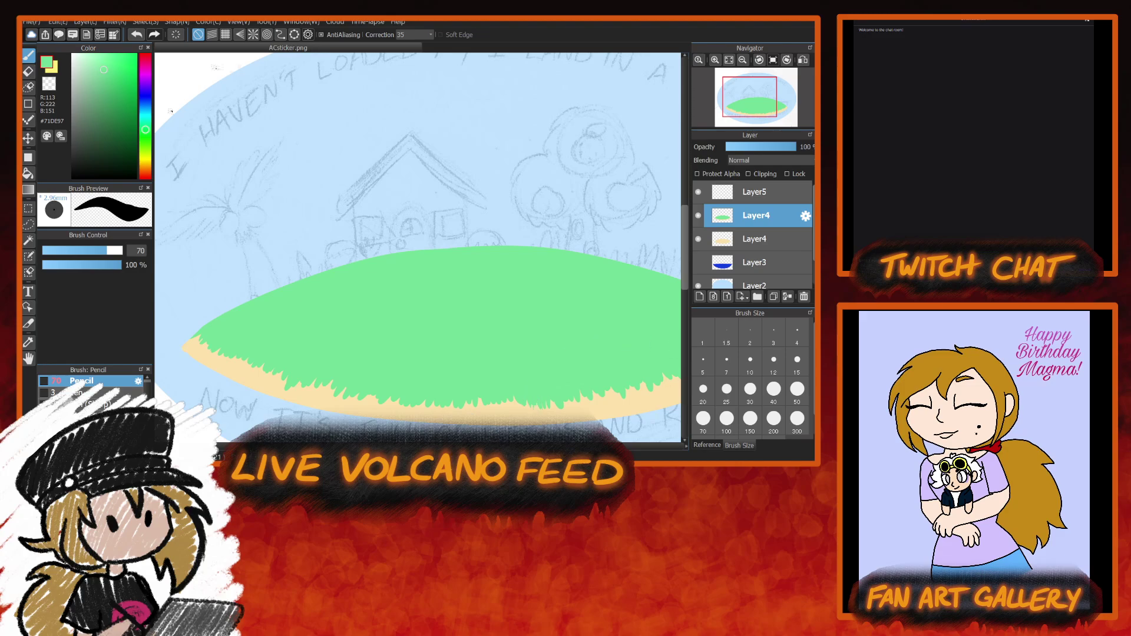
left_click_drag(404, 446, 415, 446)
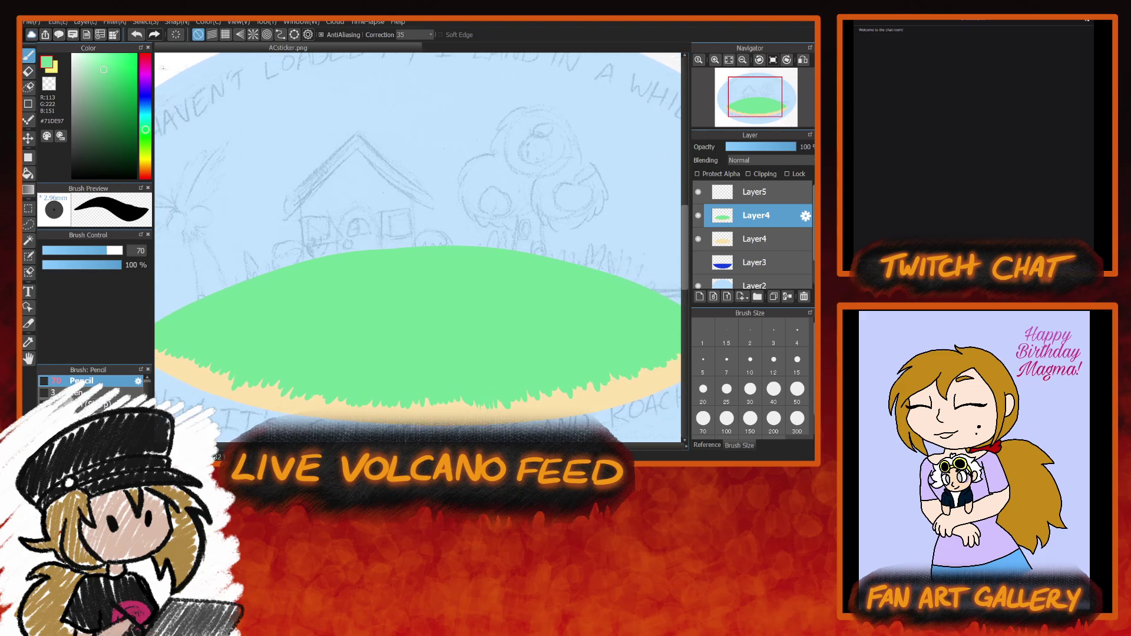
left_click(760, 197)
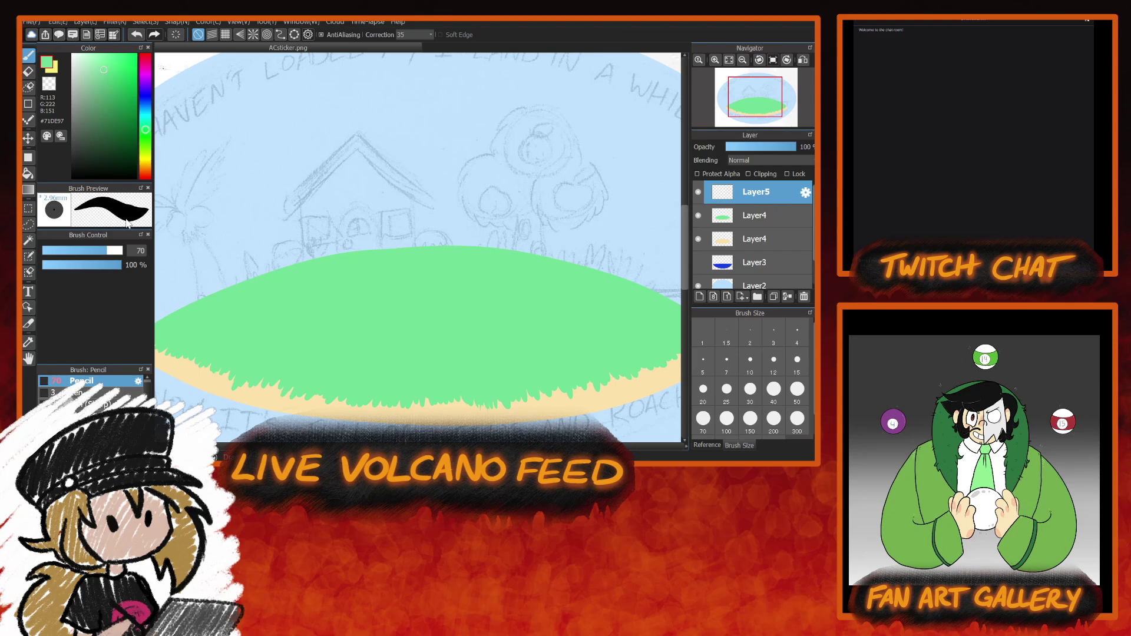
left_click(208, 382, "alt")
left_click_drag(87, 61, 85, 53)
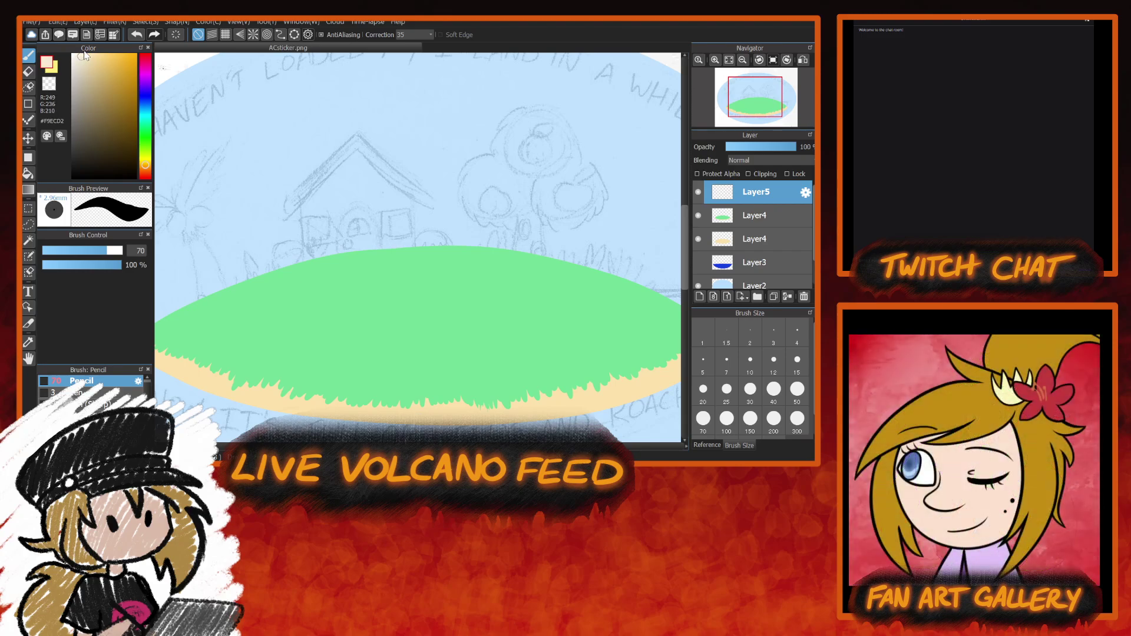
mouse_move(303, 206)
left_mouse_down()
mouse_move(306, 272)
mouse_move(303, 205)
mouse_move(306, 271)
mouse_move(302, 215)
mouse_move(316, 272)
mouse_move(400, 268)
left_mouse_up()
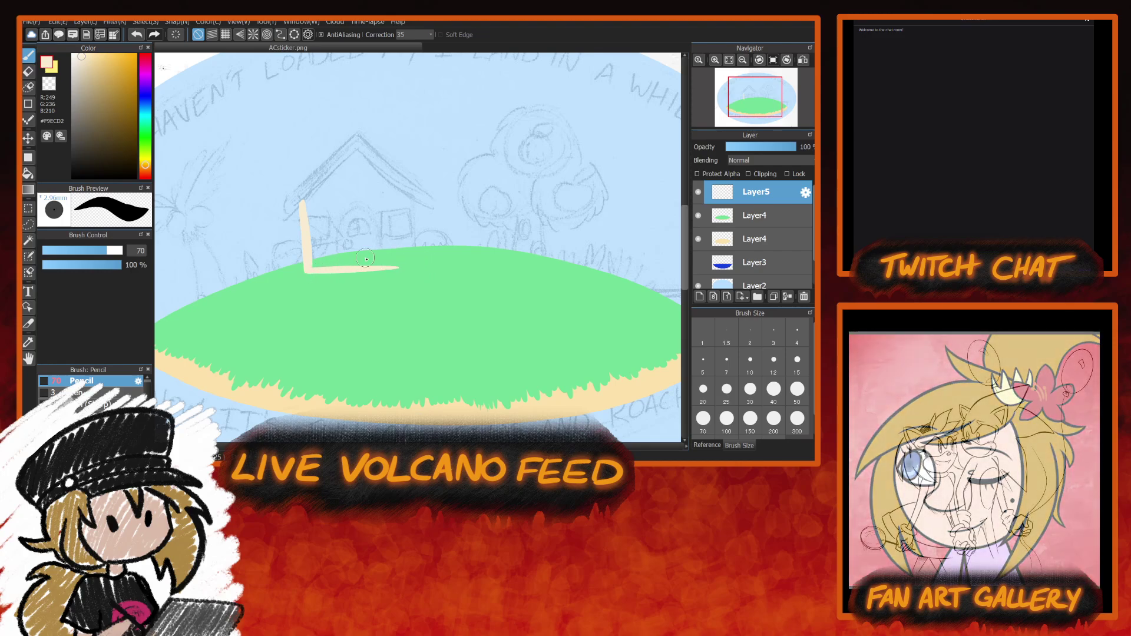
left_click_drag(413, 204, 414, 269)
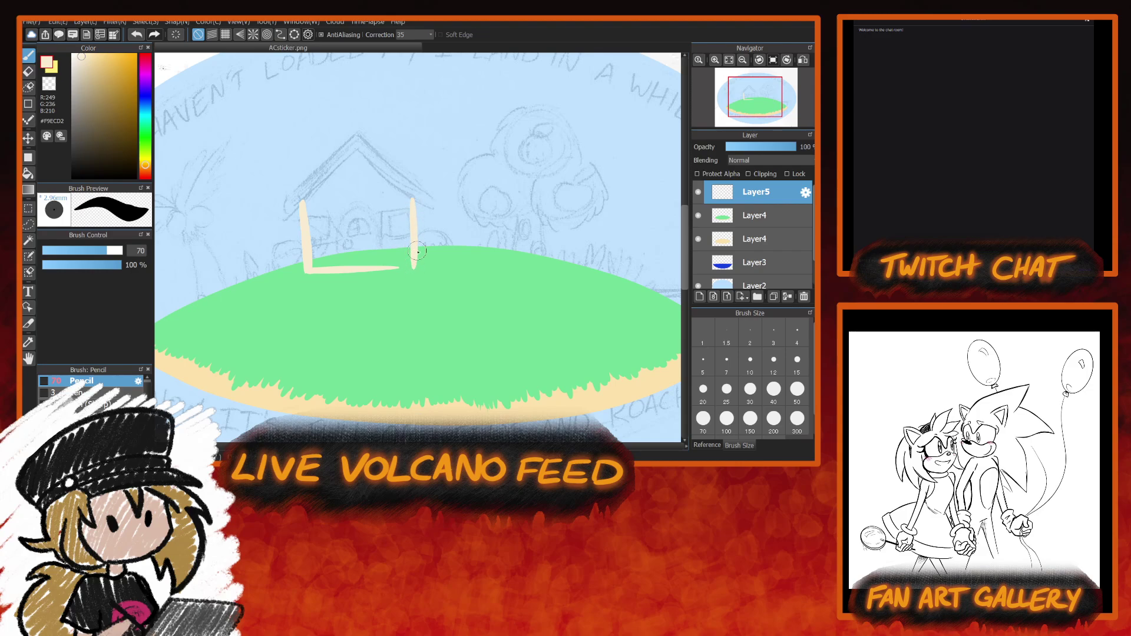
left_click_drag(312, 271, 414, 268)
left_click_drag(306, 194, 354, 145)
mouse_move(415, 200)
left_mouse_down()
mouse_move(354, 140)
mouse_move(320, 188)
left_mouse_up()
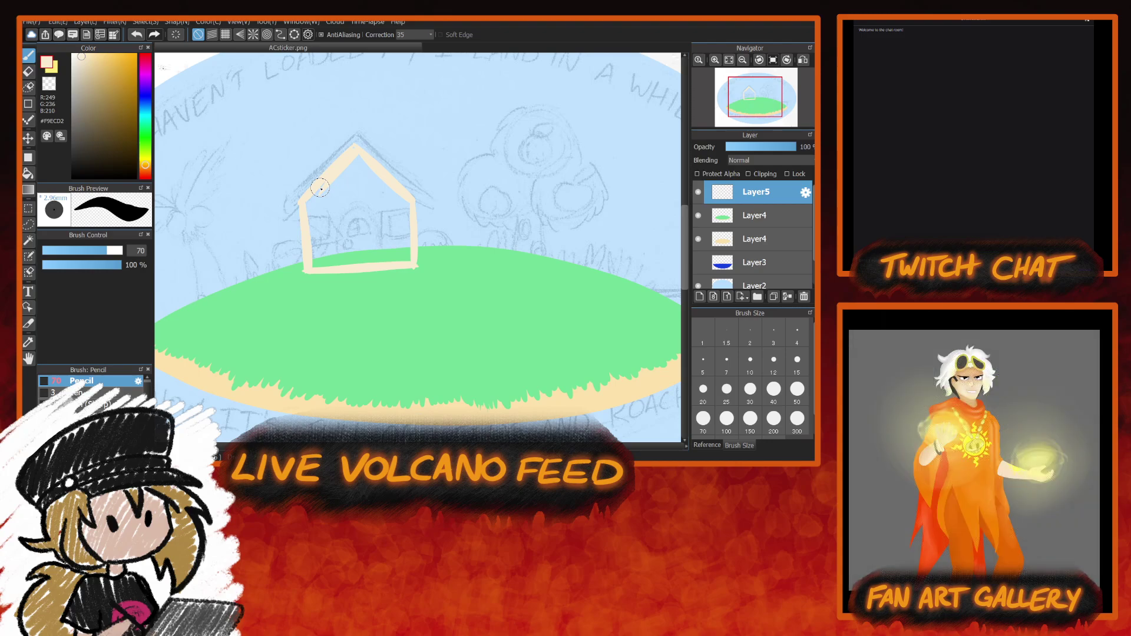
Fill the inside of the house outline with the same cream colour.
left_click(52, 87)
key("x")
mouse_move(359, 154)
left_mouse_down()
mouse_move(317, 194)
mouse_move(335, 182)
mouse_move(315, 223)
mouse_move(320, 247)
mouse_move(317, 201)
mouse_move(313, 265)
mouse_move(405, 259)
mouse_move(412, 198)
mouse_move(396, 202)
mouse_move(367, 170)
mouse_move(336, 191)
mouse_move(323, 265)
mouse_move(338, 191)
mouse_move(349, 261)
mouse_move(367, 177)
mouse_move(408, 217)
mouse_move(353, 255)
mouse_move(395, 253)
mouse_move(386, 221)
mouse_move(371, 222)
mouse_move(374, 247)
left_mouse_up()
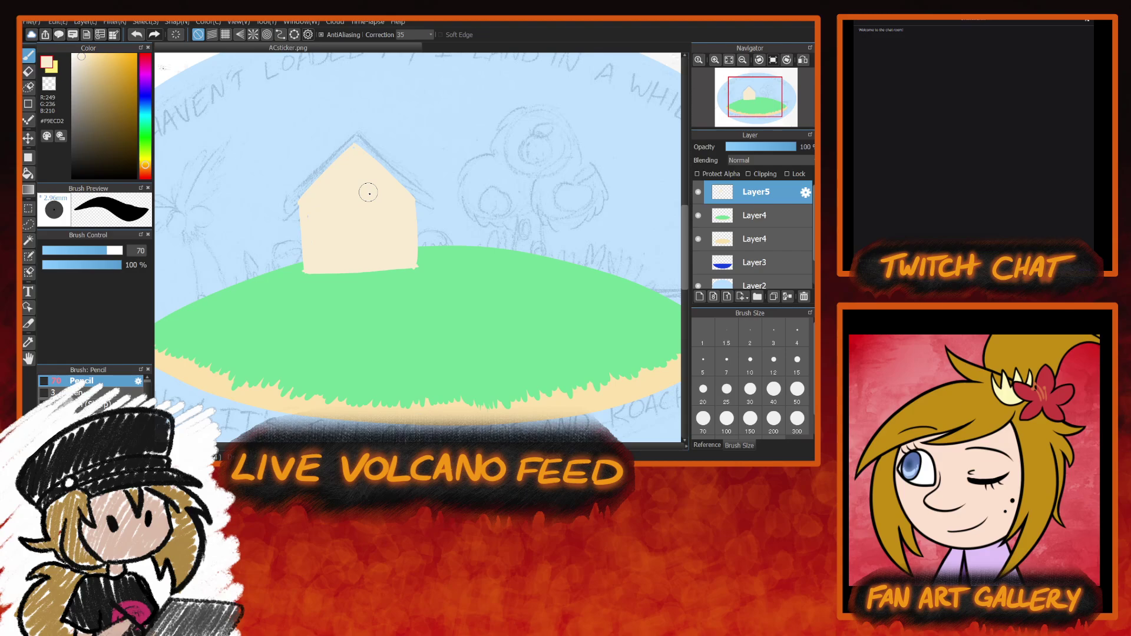
Straighten the house's side walls and base by erasing their rough edges with the transparent colour.
key("c")
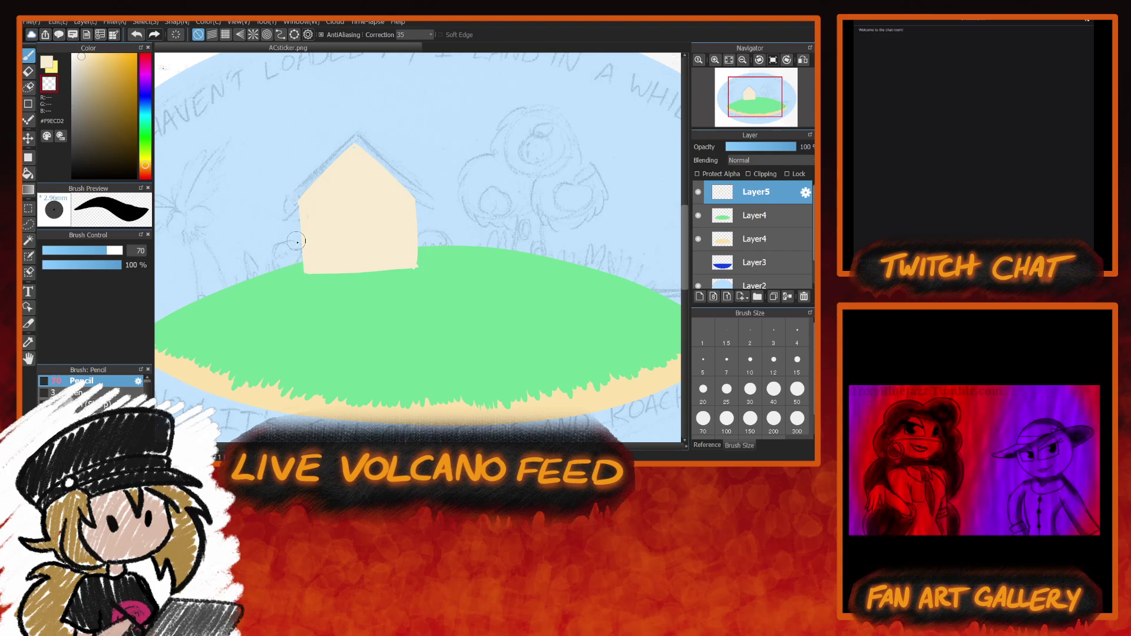
left_click_drag(306, 272, 301, 205)
left_click_drag(416, 195, 415, 270)
left_click_drag(414, 268, 305, 272)
key("x")
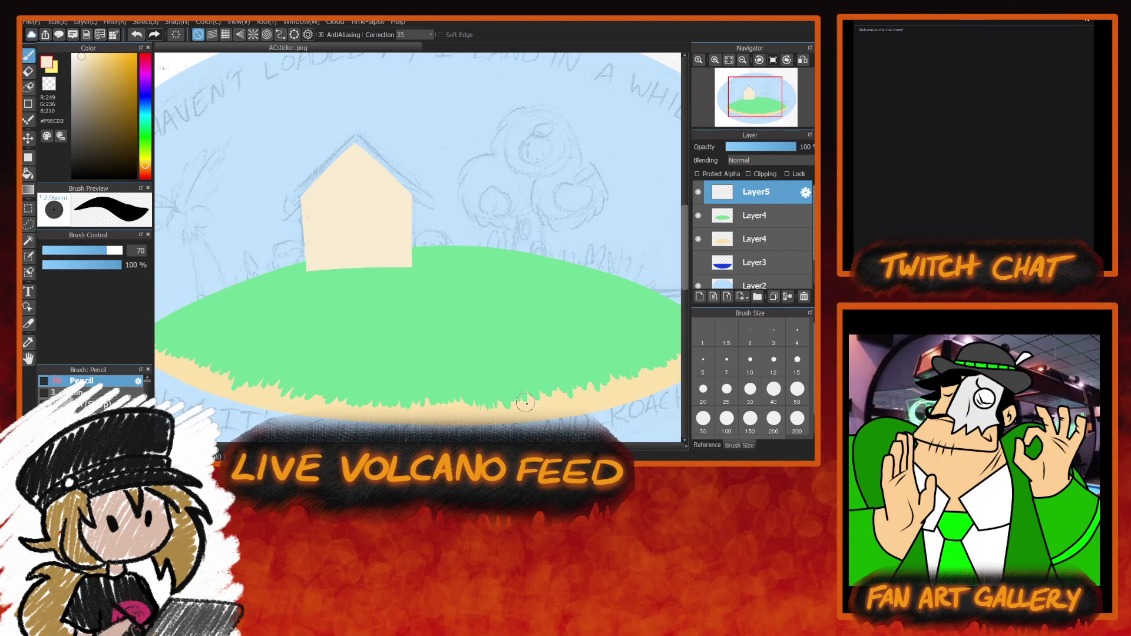
Protect the house layer's alpha and try siding lines below the roof peak in #E5C88B with a 15 px brush.
left_click(697, 174)
left_click(94, 63)
left_click(97, 66)
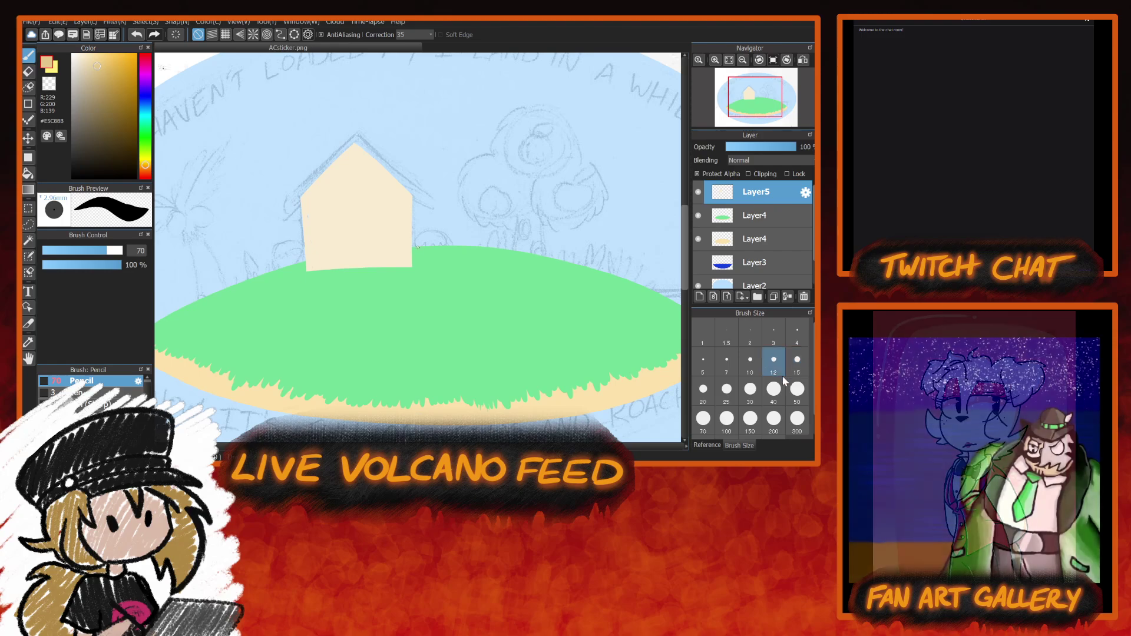
left_click(799, 365)
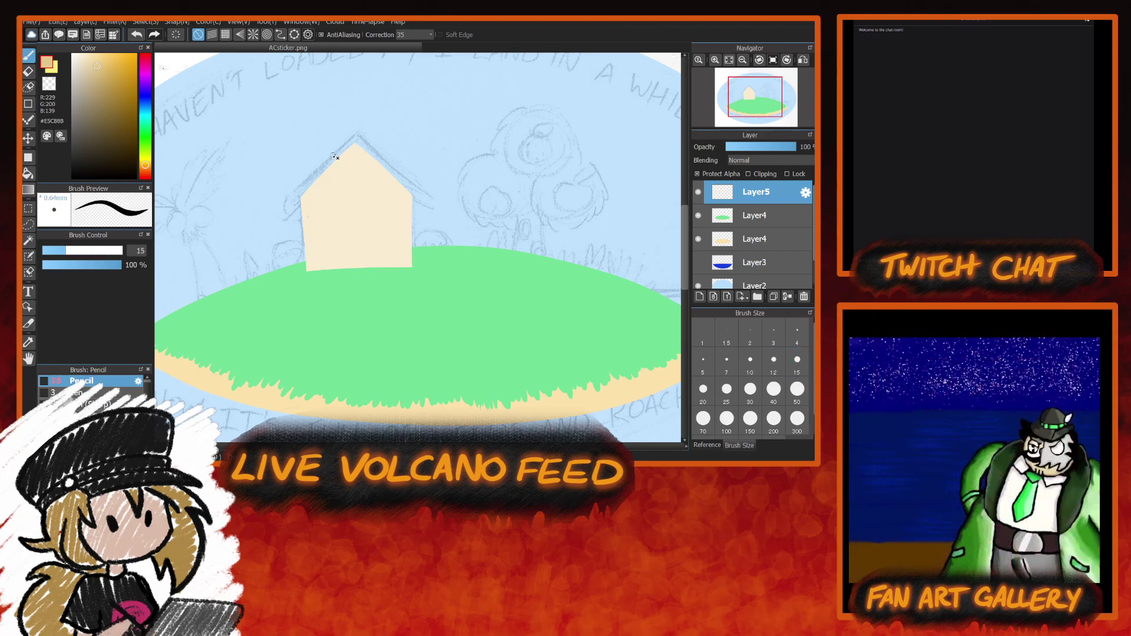
left_click_drag(344, 153, 379, 162)
key("ctrl+z")
key("ctrl+z")
Set the colour to #EDD49F and the brush size to 20 px, and try siding lines across the gable.
left_click(93, 62)
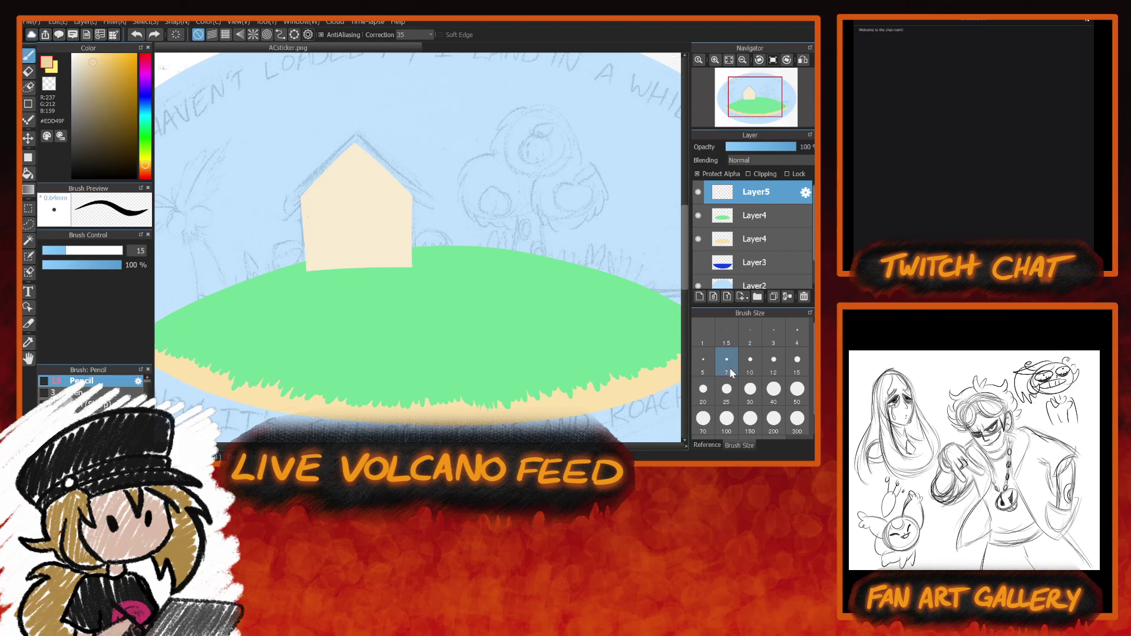
left_click(707, 390)
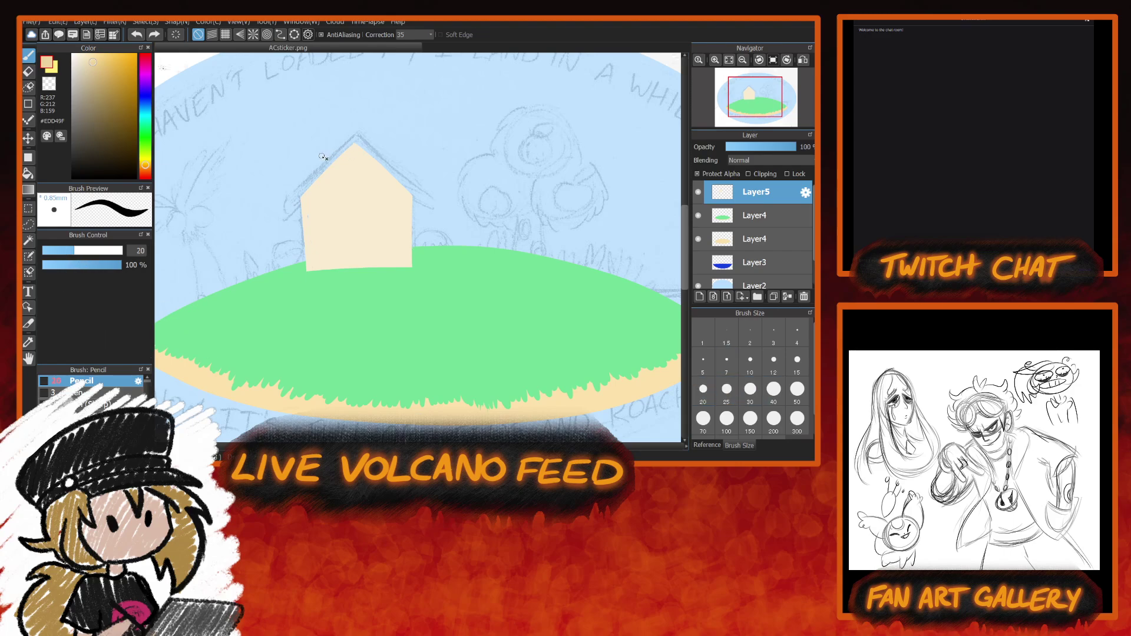
left_click_drag(312, 168, 384, 166)
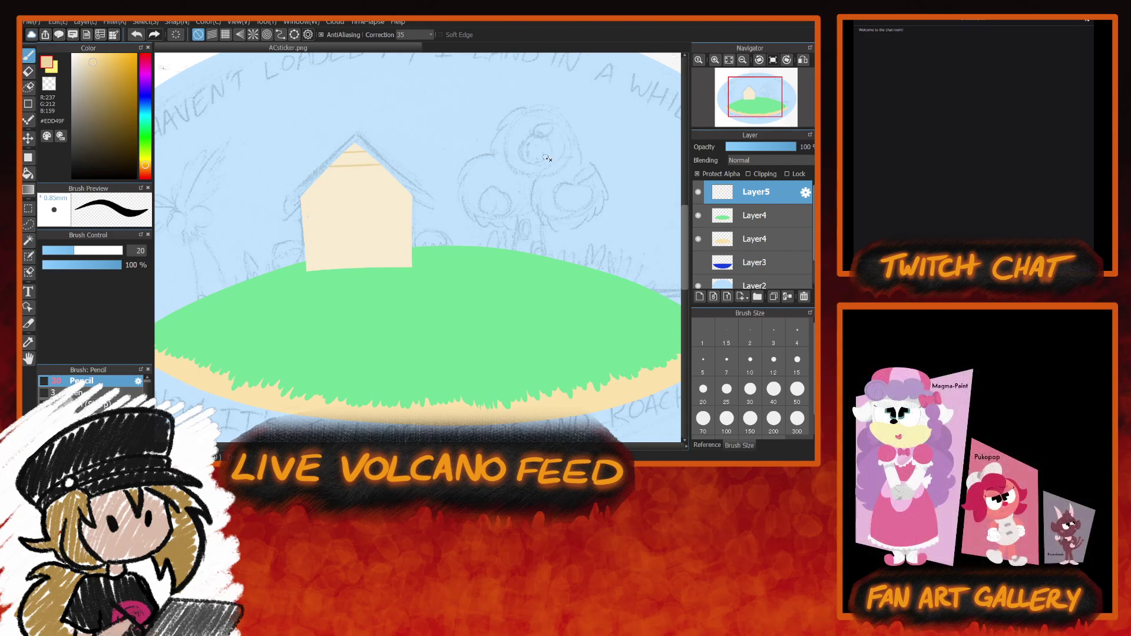
left_click_drag(295, 184, 408, 181)
left_click_drag(304, 209, 412, 201)
key("ctrl+z")
key("ctrl+z")
key("ctrl+z")
key("ctrl+z")
Draw evenly spaced, slightly slanted siding lines across the house from the gable down to the lower wall in #EDD49F.
mouse_move(344, 153)
left_mouse_down()
mouse_move(365, 151)
mouse_move(389, 172)
left_mouse_up()
left_click_drag(302, 192, 408, 188)
left_click_drag(303, 210, 412, 202)
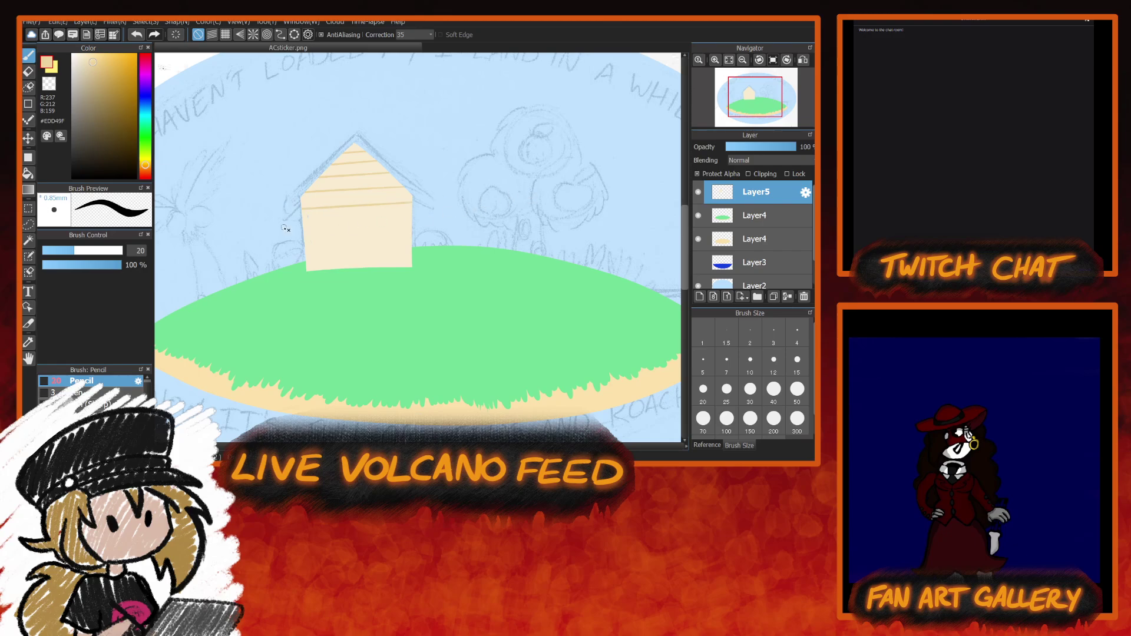
left_click_drag(303, 228, 412, 222)
left_click_drag(306, 250, 412, 240)
key("ctrl+z")
left_click(717, 60)
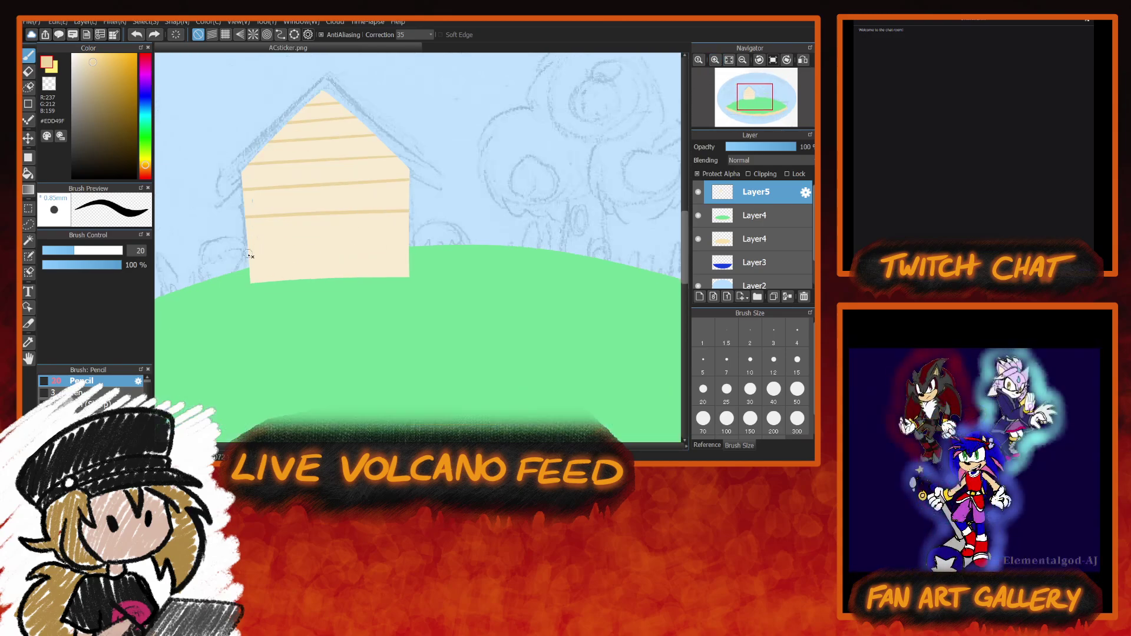
left_click_drag(250, 252, 411, 243)
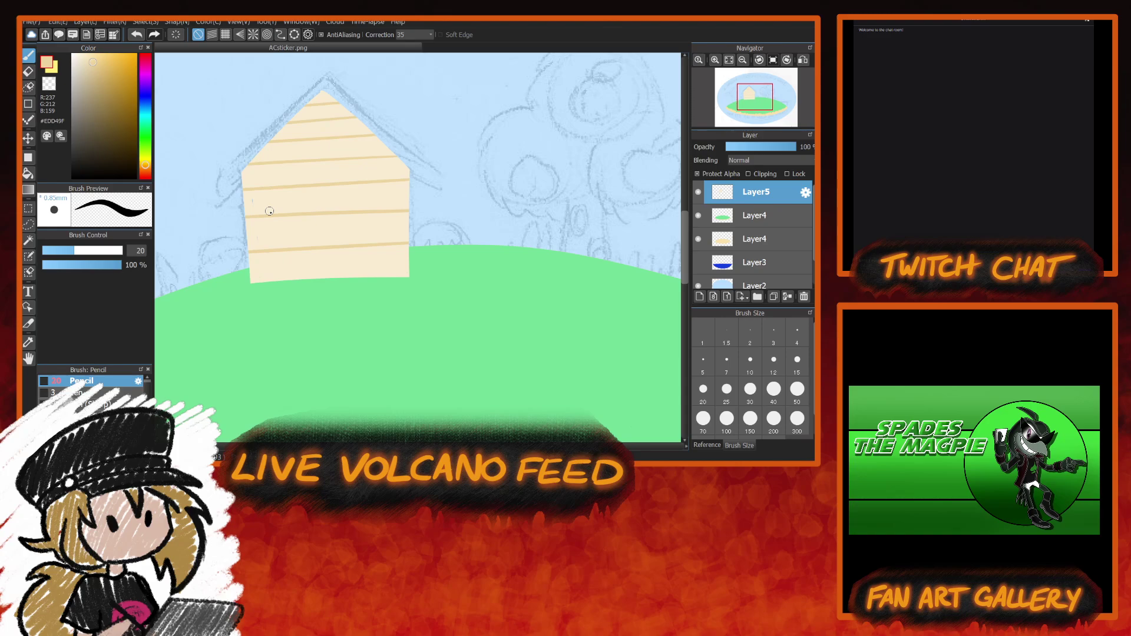
Turn off the house layer's alpha protection and straighten the bottom edge of the house by erasing with the transparent colour.
left_click(305, 231, "alt")
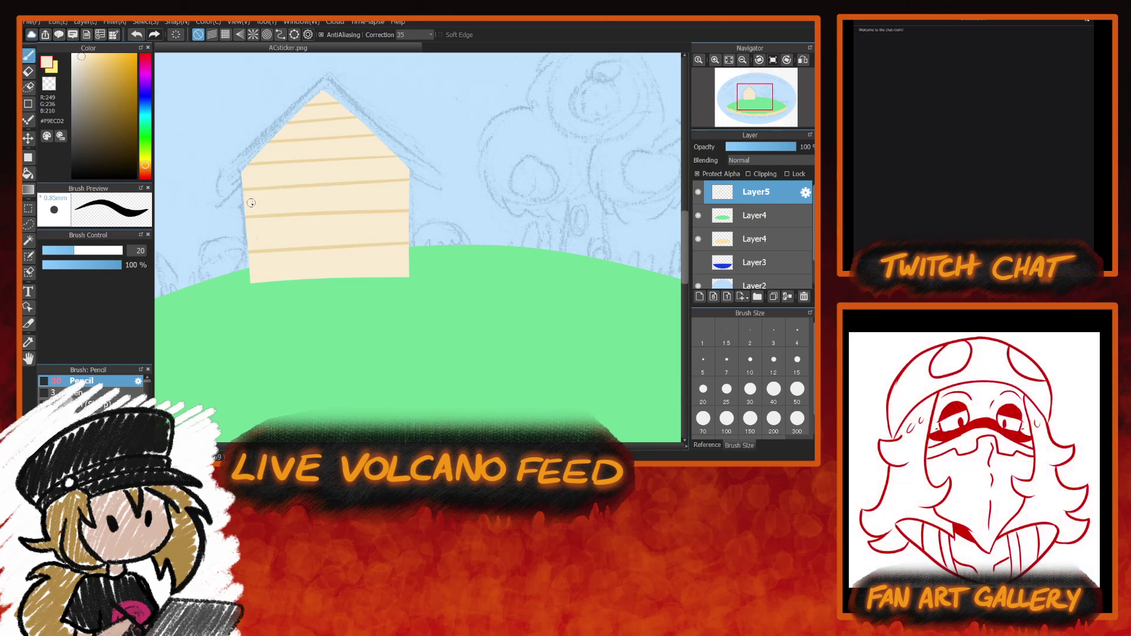
left_click(698, 173)
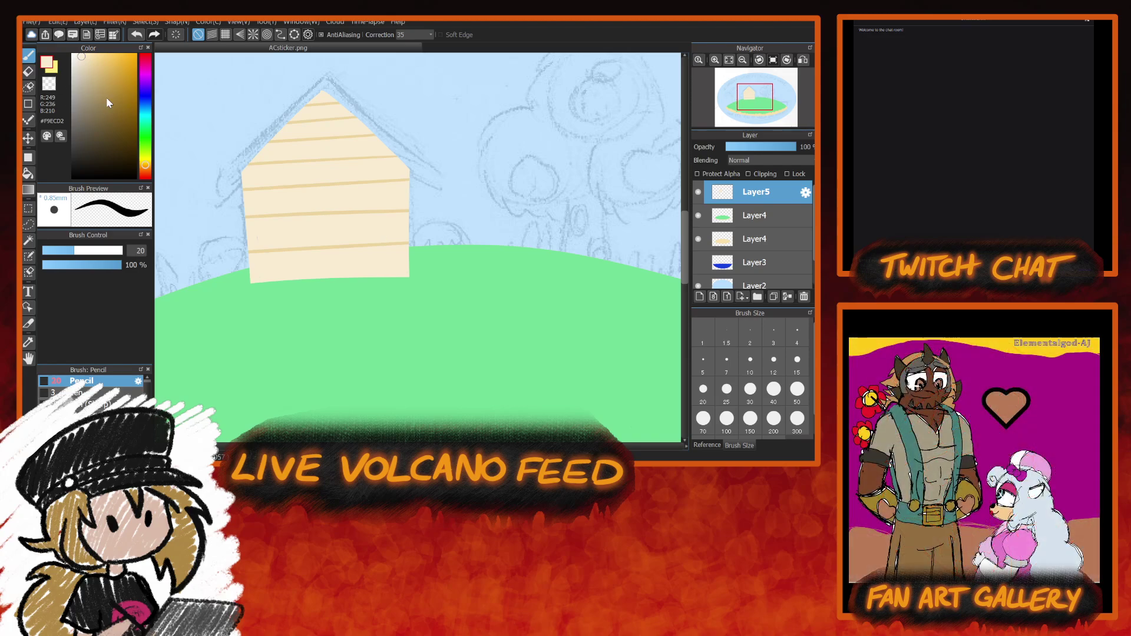
left_click(376, 251, "alt")
left_click(715, 59)
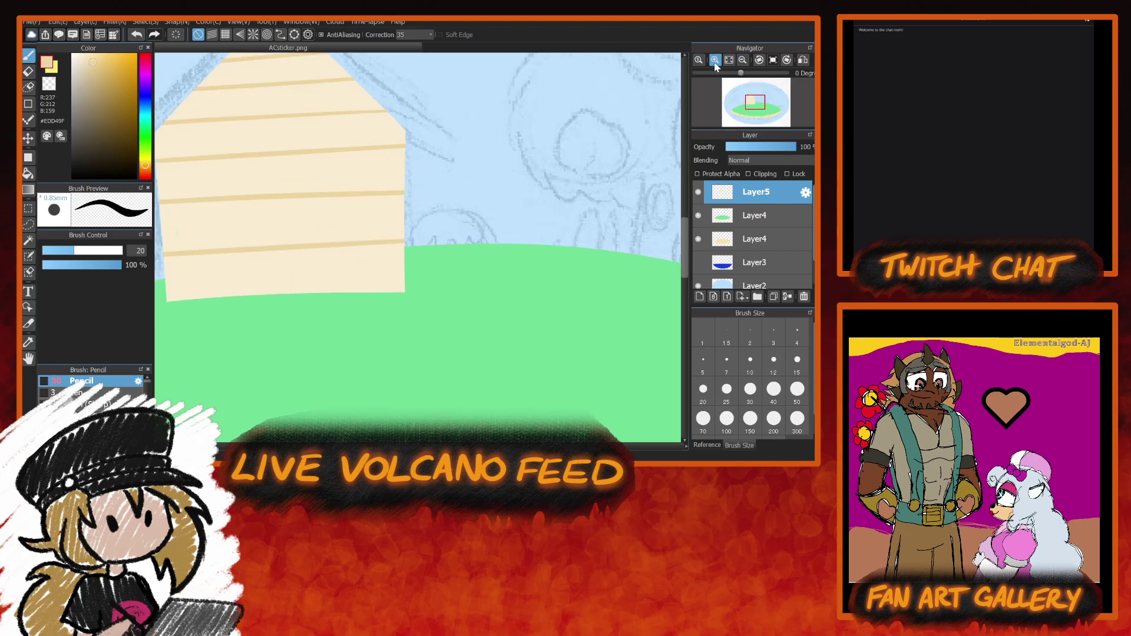
left_click(715, 59)
left_click_drag(429, 448, 406, 449)
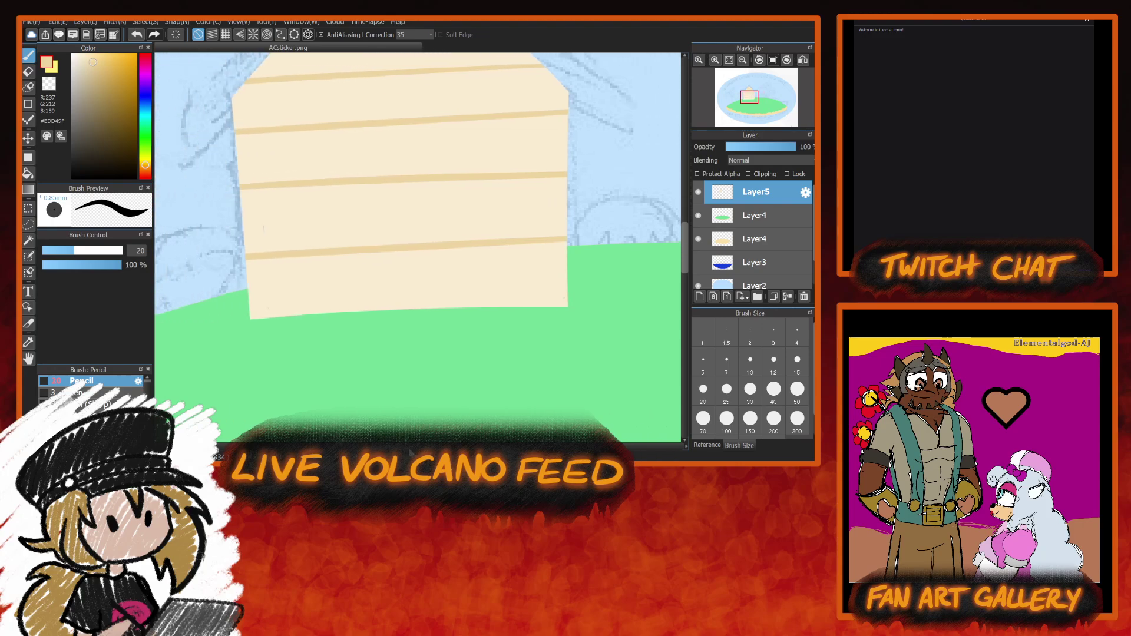
left_click(49, 83)
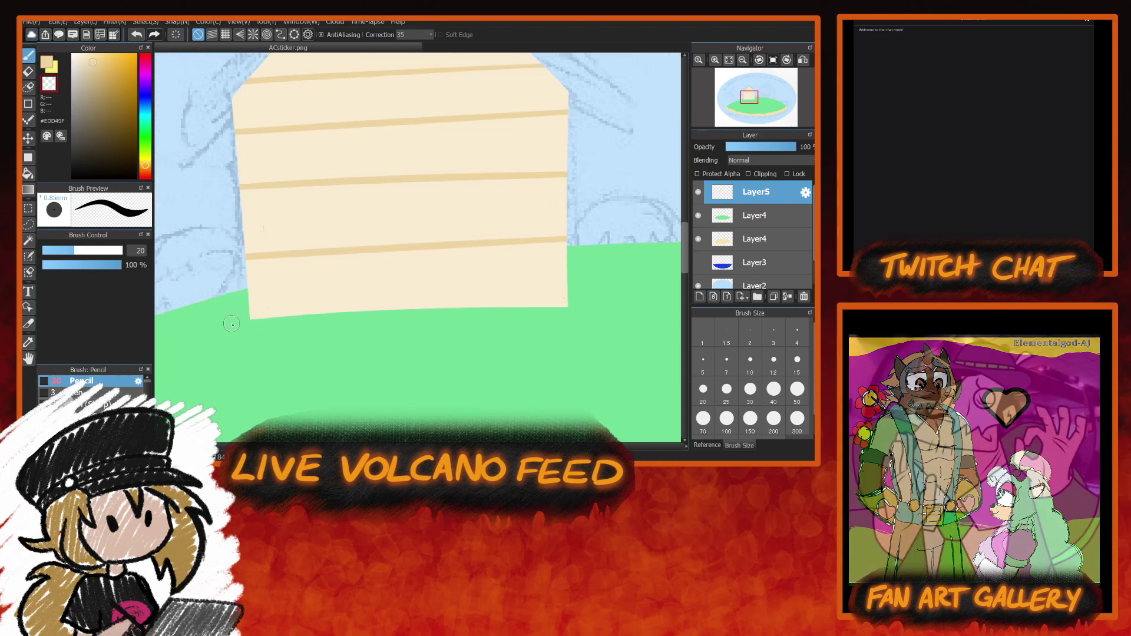
left_click_drag(498, 308, 560, 304)
left_click_drag(252, 320, 295, 319)
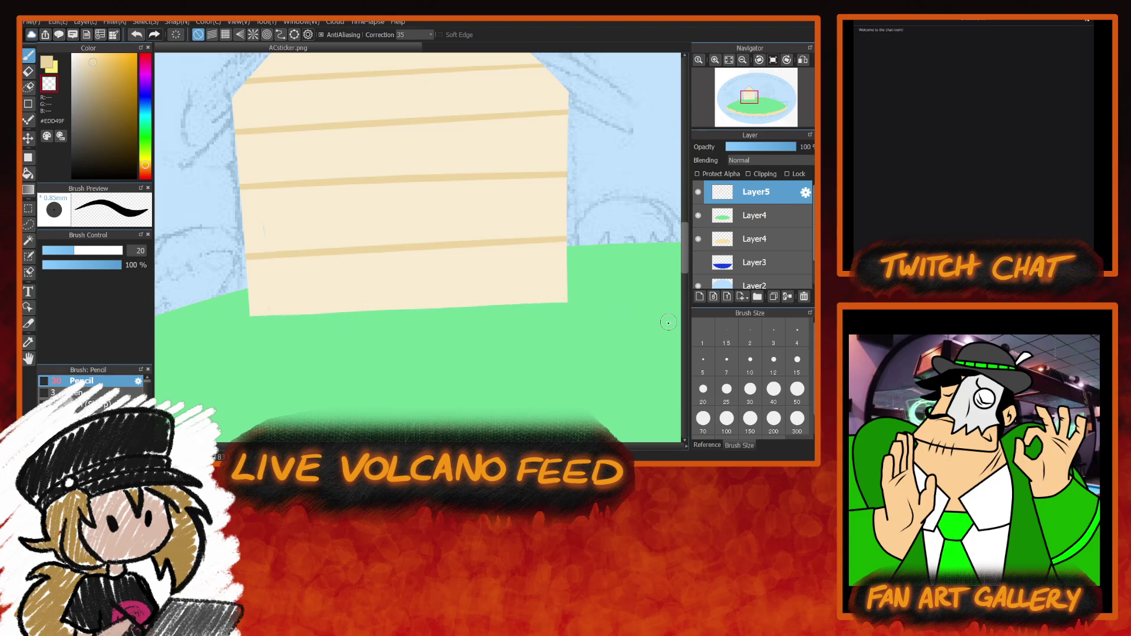
left_click(53, 60)
left_click_drag(245, 258, 247, 313)
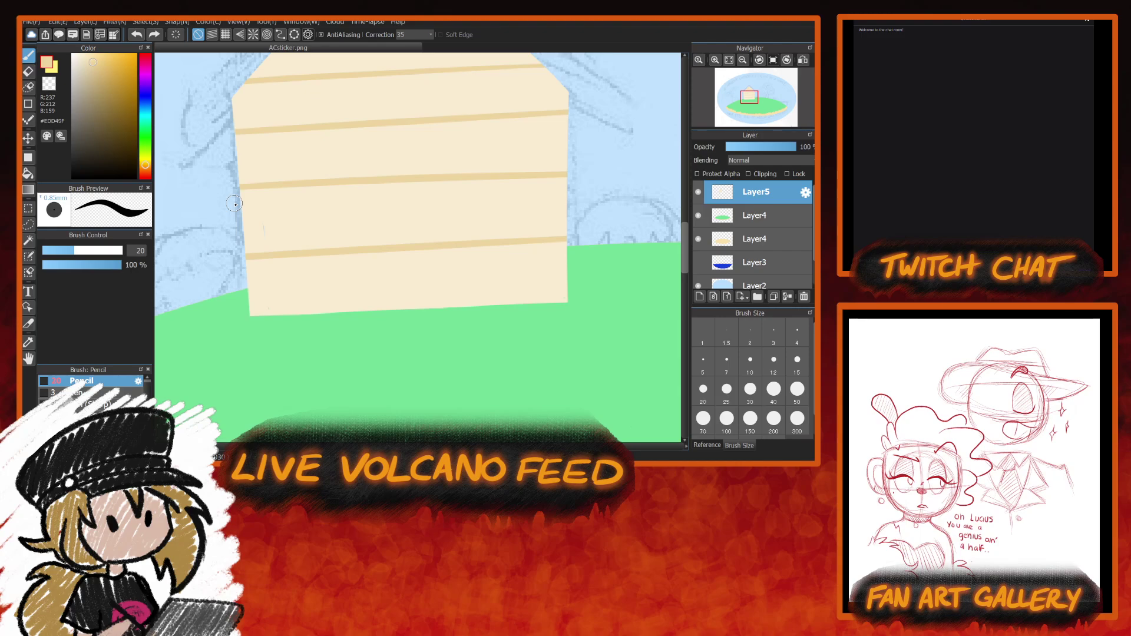
Add a new layer above the house layer and choose the brown colour #BA854C.
left_click_drag(686, 263, 687, 248)
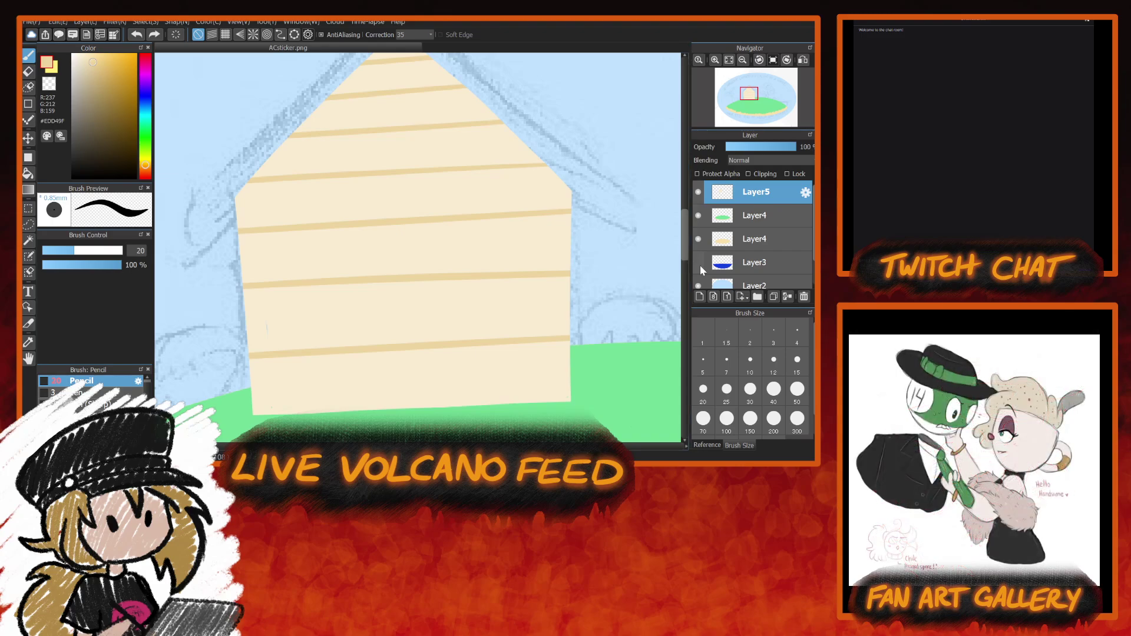
left_click(699, 297)
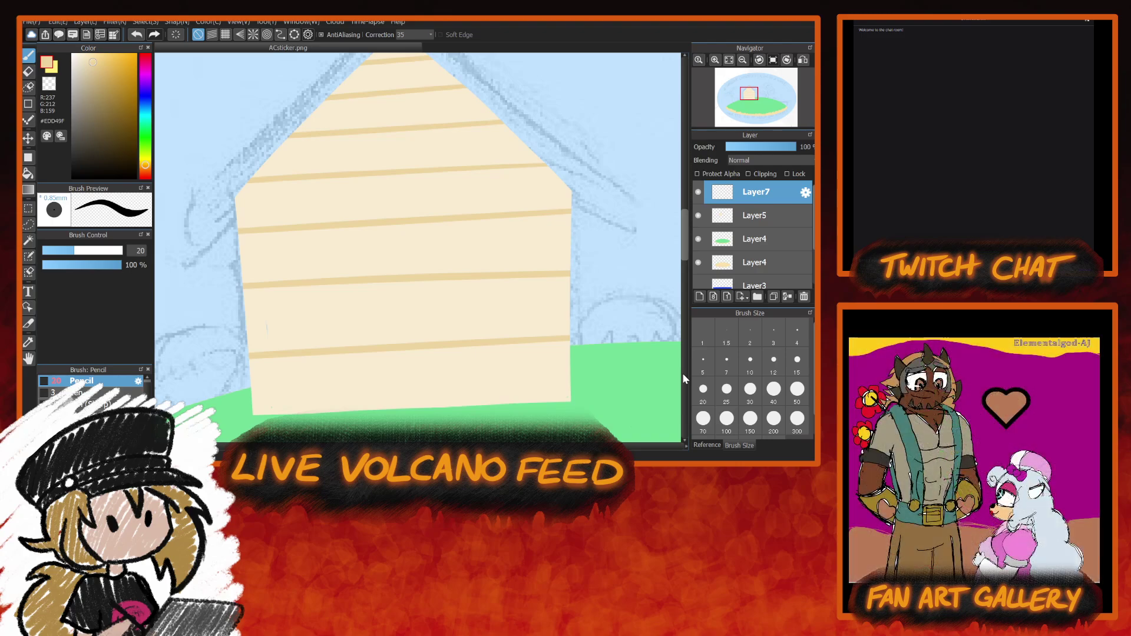
left_click_drag(147, 174, 149, 169)
mouse_move(122, 120)
left_mouse_down()
mouse_move(107, 76)
mouse_move(114, 90)
left_mouse_up()
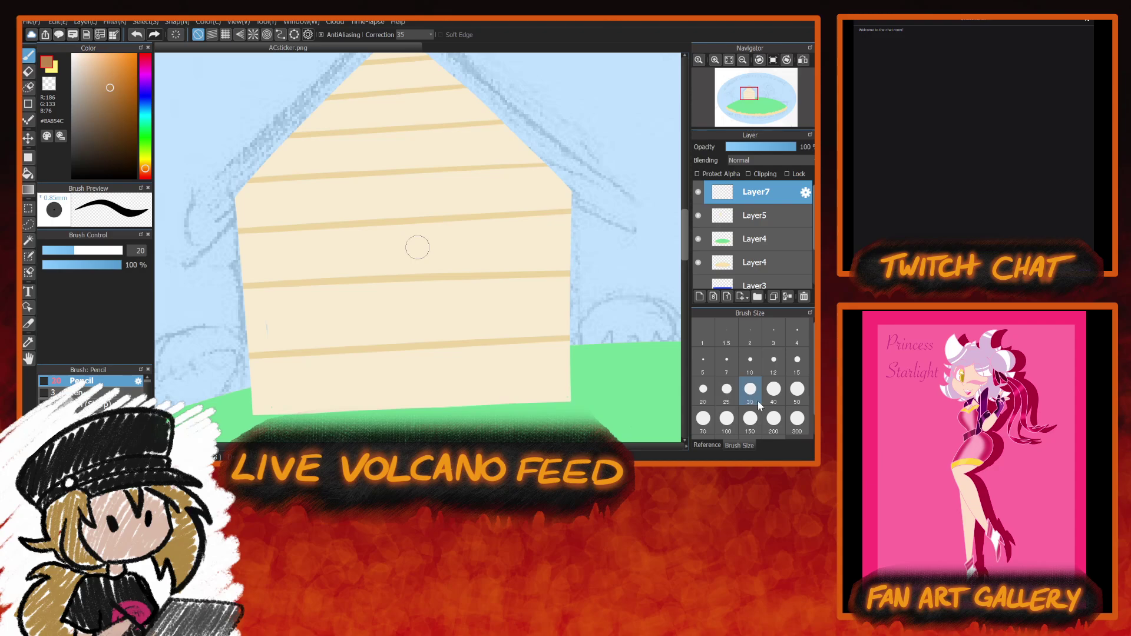
left_click(707, 417)
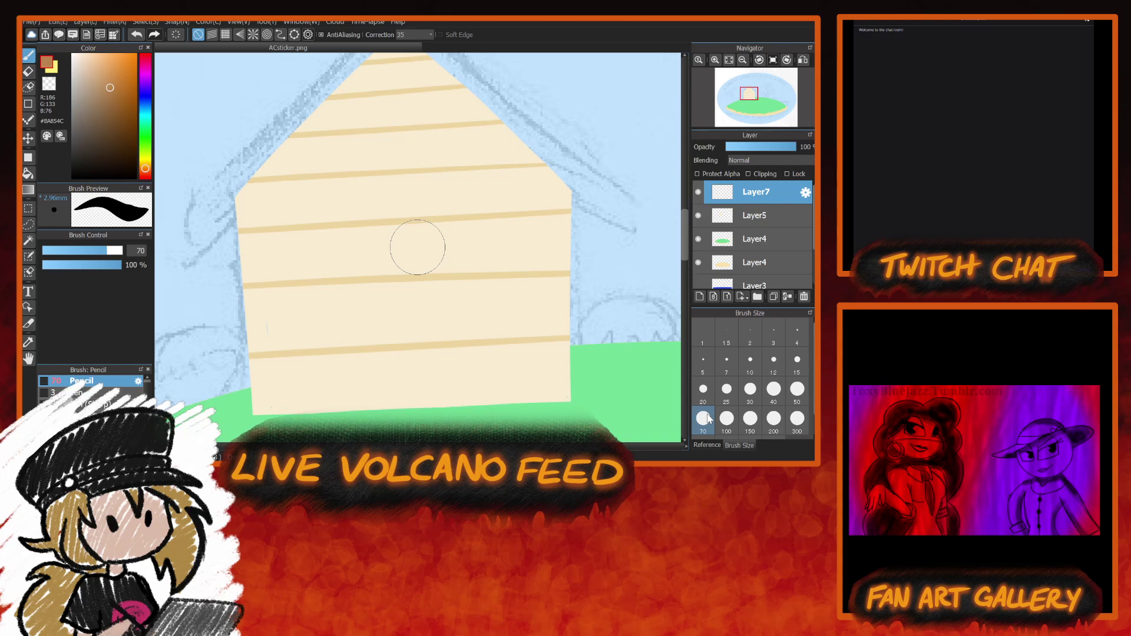
left_click_drag(687, 236, 688, 243)
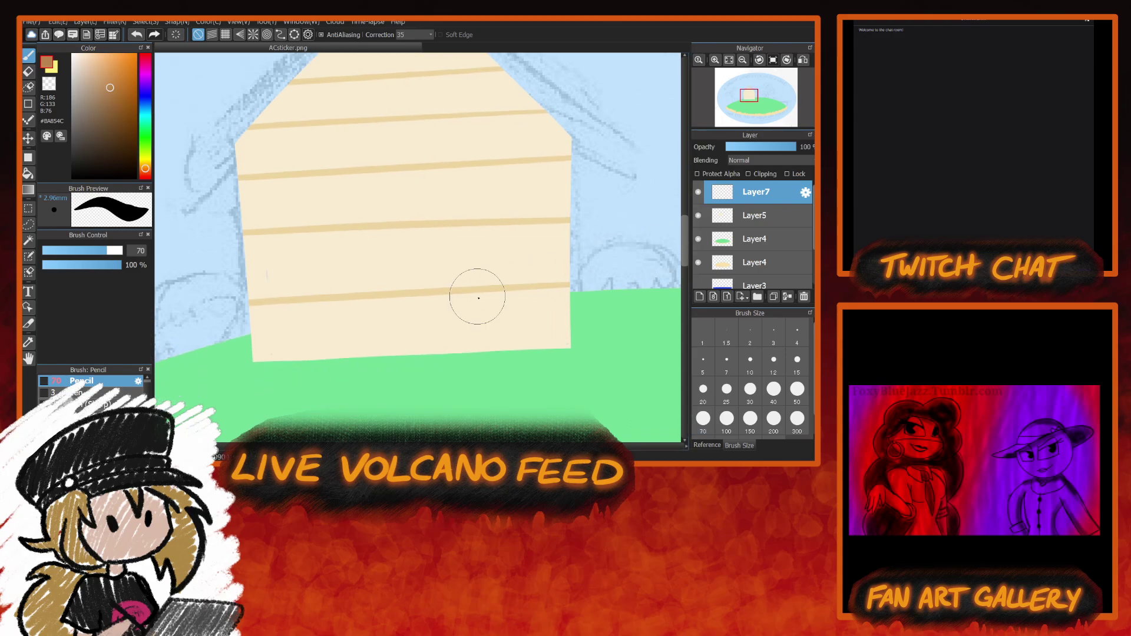
mouse_move(357, 368)
left_mouse_down()
mouse_move(354, 336)
mouse_move(434, 181)
mouse_move(470, 359)
left_mouse_up()
key("ctrl+z")
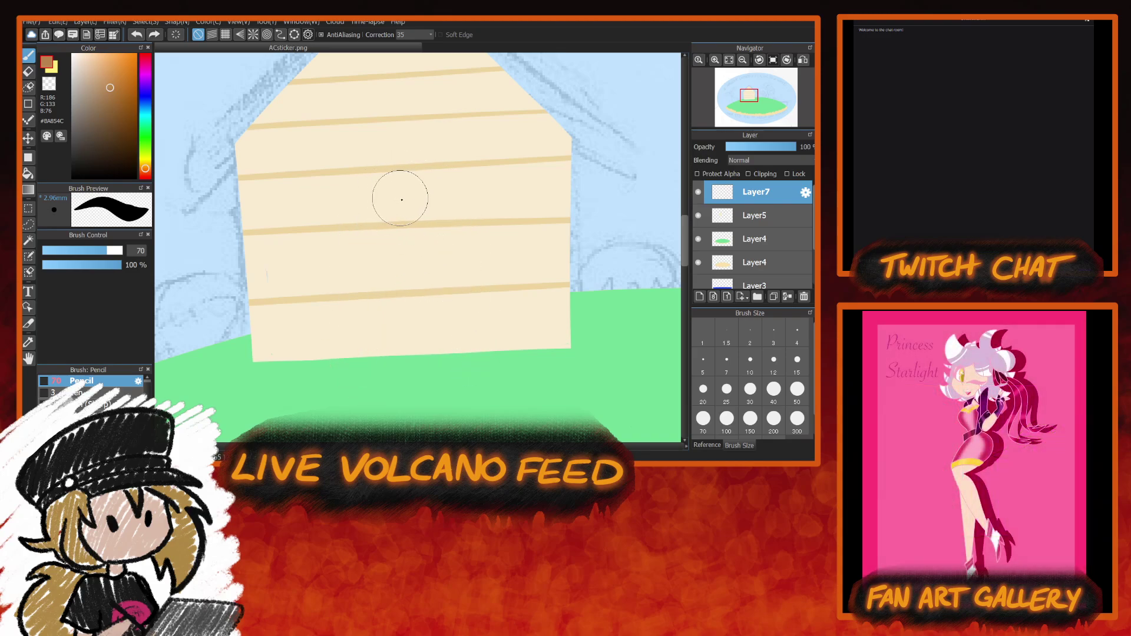
mouse_move(348, 374)
left_mouse_down()
mouse_move(354, 237)
mouse_move(416, 184)
mouse_move(463, 283)
mouse_move(469, 370)
left_mouse_up()
key("ctrl+z")
Set the brush size to 40 px and try a curved brown doorway outline on the house front.
left_click(774, 390)
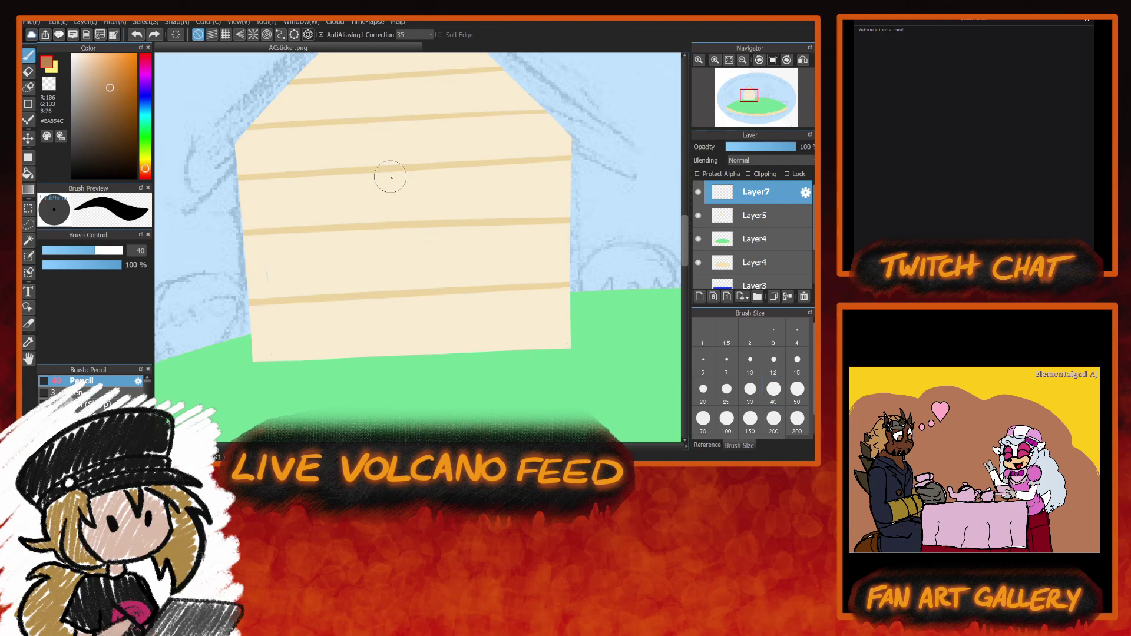
left_click_drag(405, 168, 337, 282)
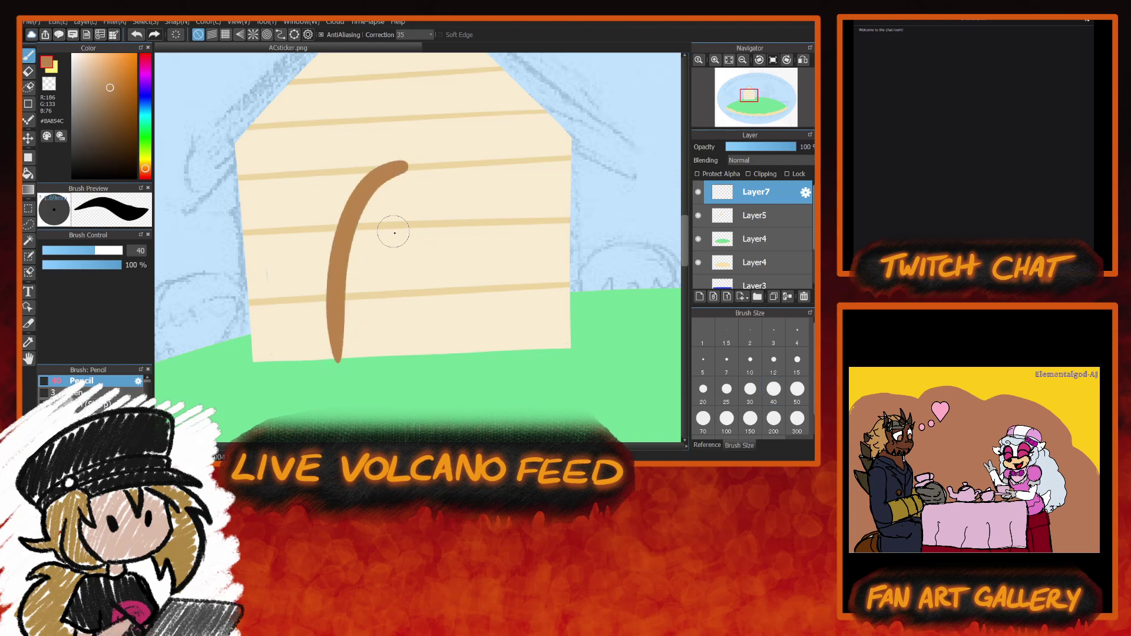
key("ctrl+z")
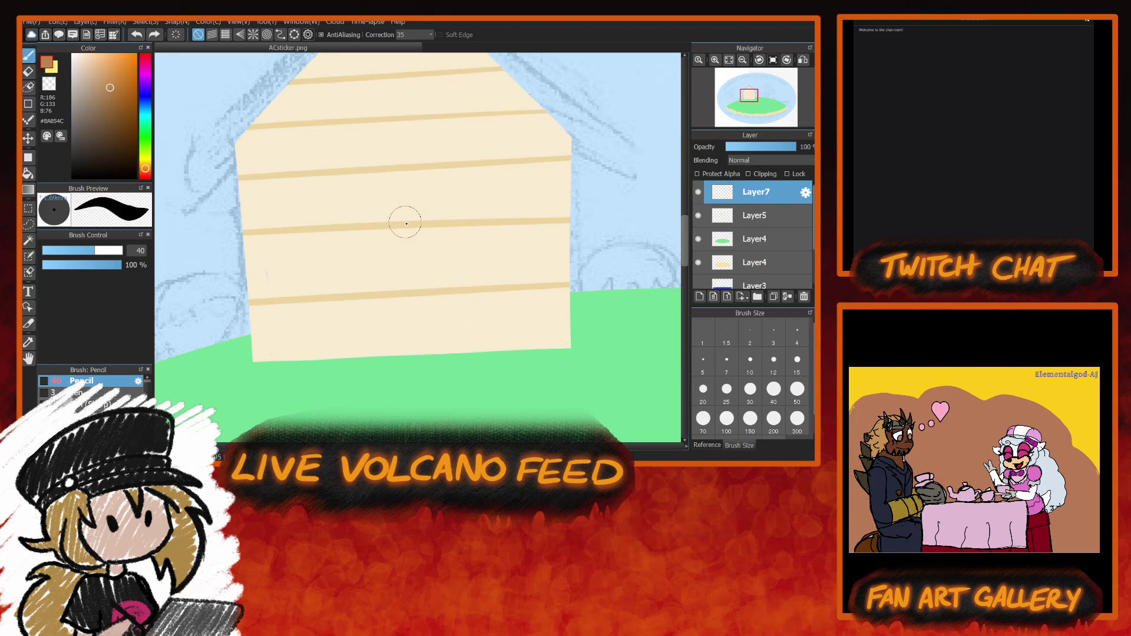
mouse_move(409, 171)
left_mouse_down()
mouse_move(373, 186)
mouse_move(354, 259)
mouse_move(359, 346)
left_mouse_up()
key("ctrl+z")
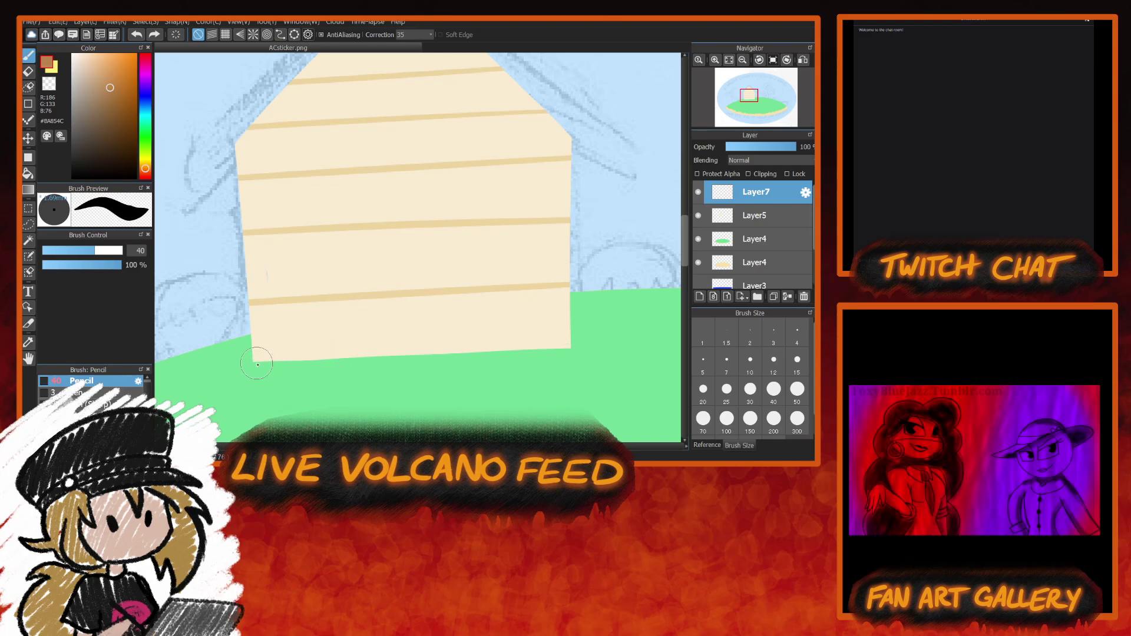
On Layer5 with its alpha protected, paint a brown #BA854C foundation strip along the full base of the house.
left_click(730, 217)
left_click(698, 174)
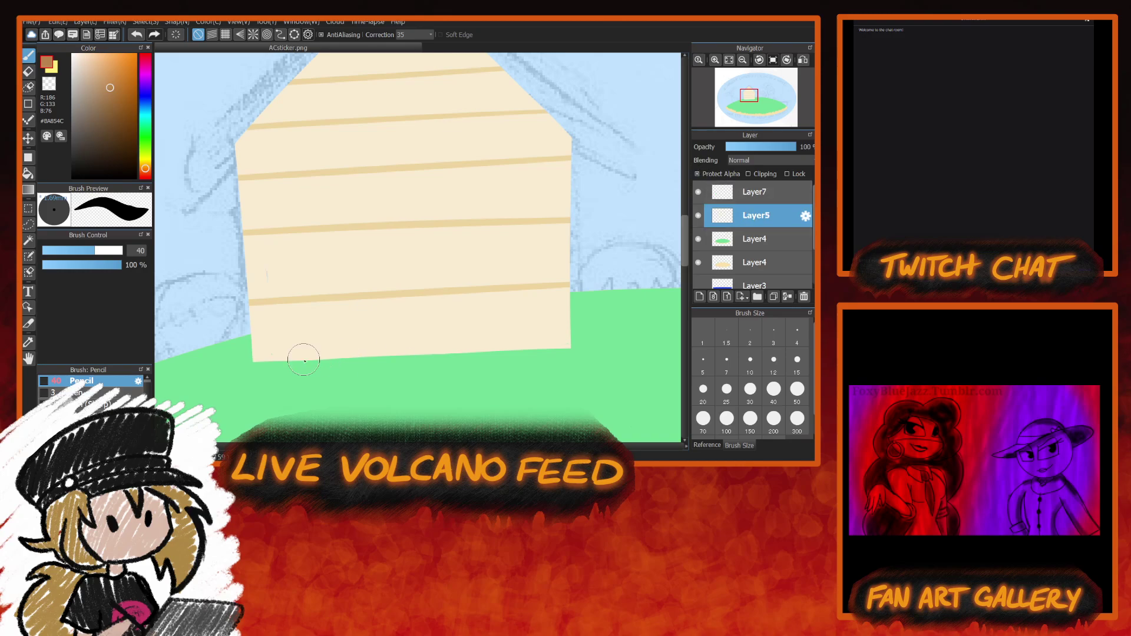
mouse_move(253, 360)
left_mouse_down()
mouse_move(570, 348)
mouse_move(361, 357)
left_mouse_up()
left_click_drag(607, 345, 168, 363)
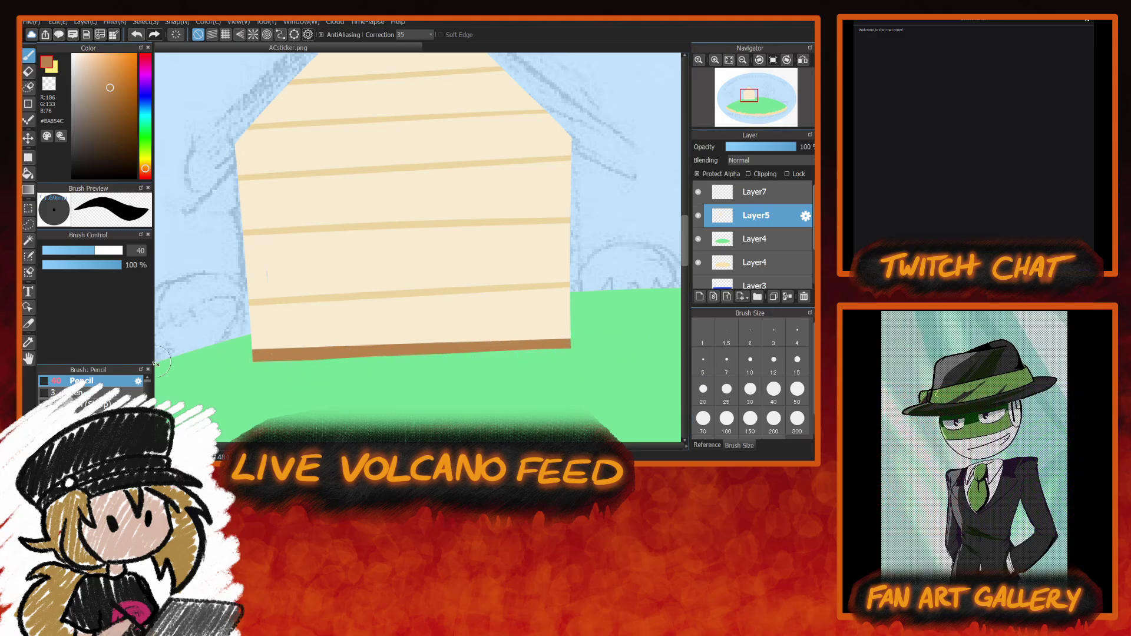
mouse_move(295, 351)
left_mouse_down()
mouse_move(569, 340)
mouse_move(510, 338)
left_mouse_up()
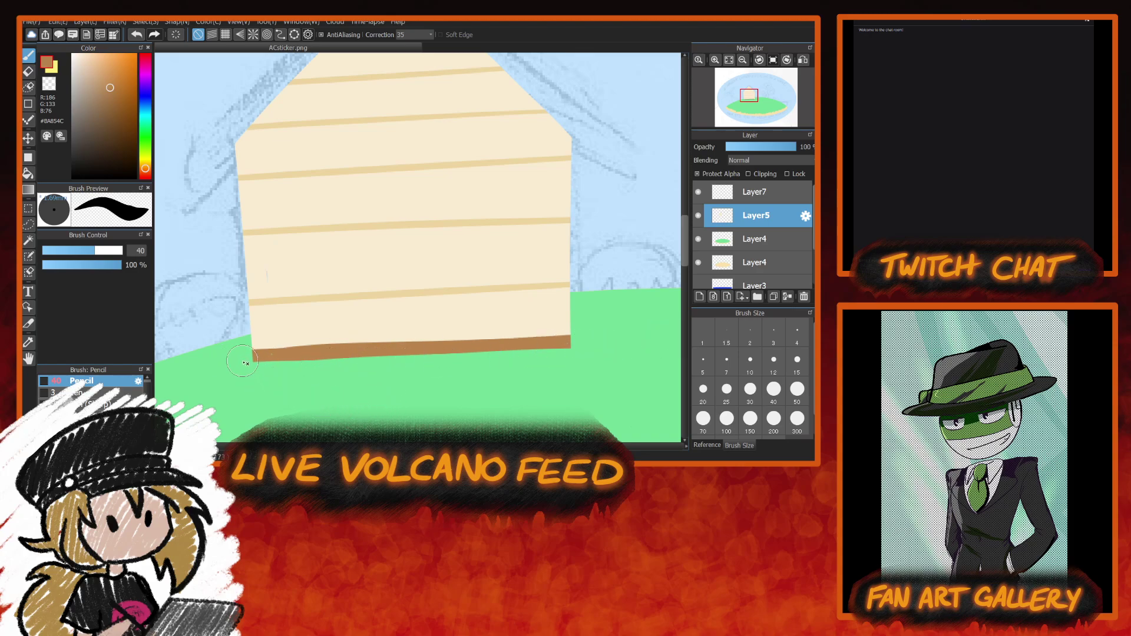
left_click_drag(571, 331, 498, 333)
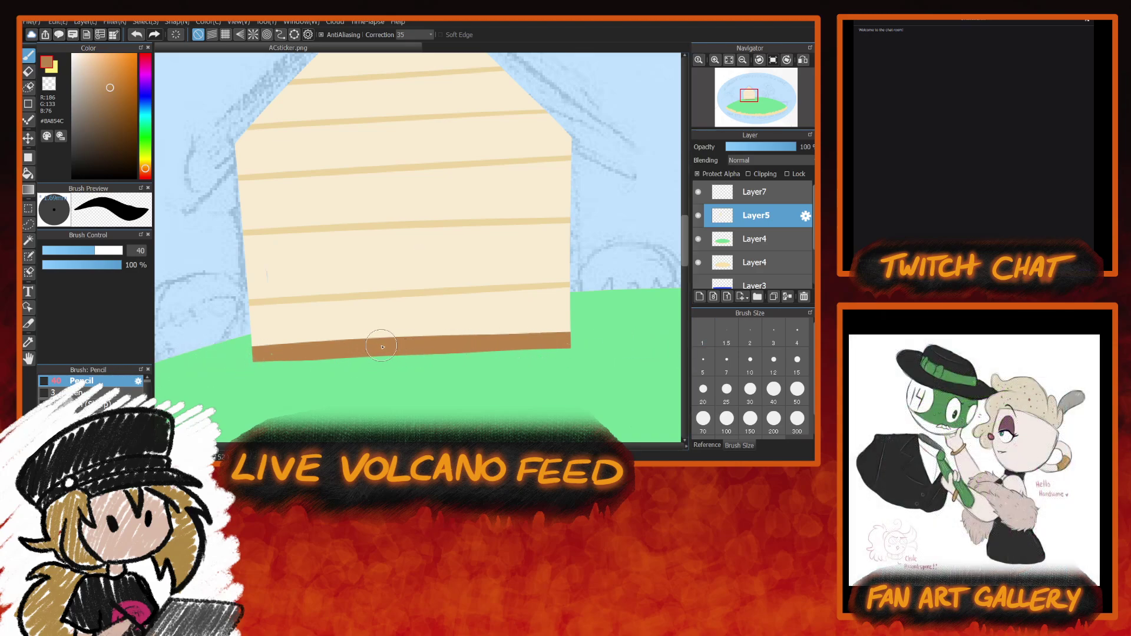
left_click_drag(386, 345, 254, 340)
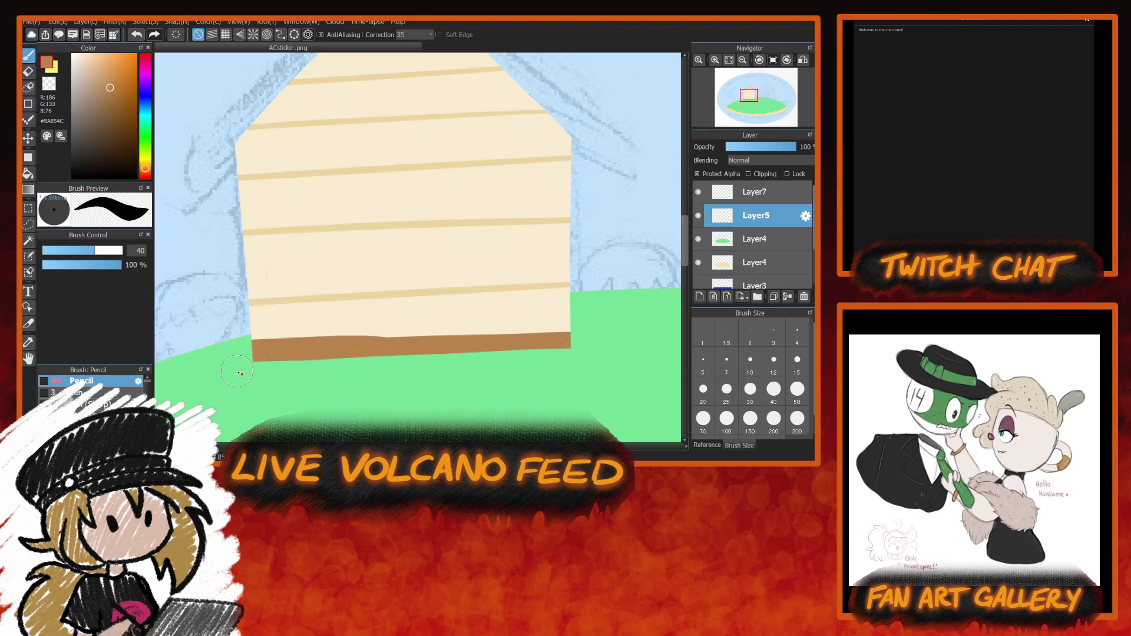
left_click_drag(348, 345, 571, 331)
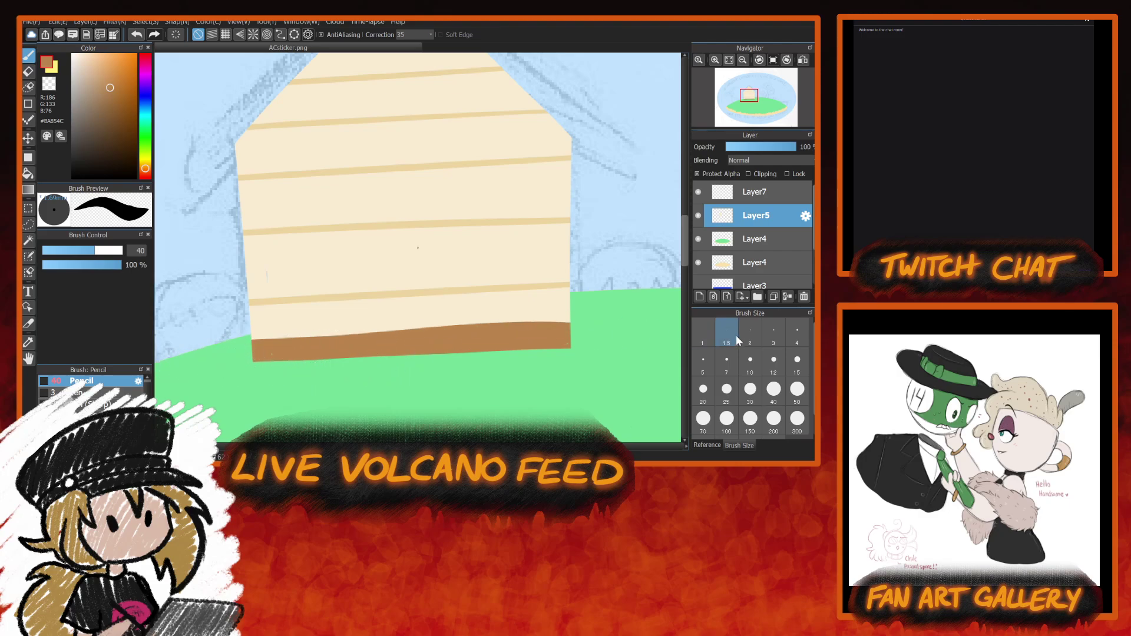
Thin and straighten the foundation strip's upper edge by painting over it with the wall's cream #F9ECD2.
left_click(49, 84)
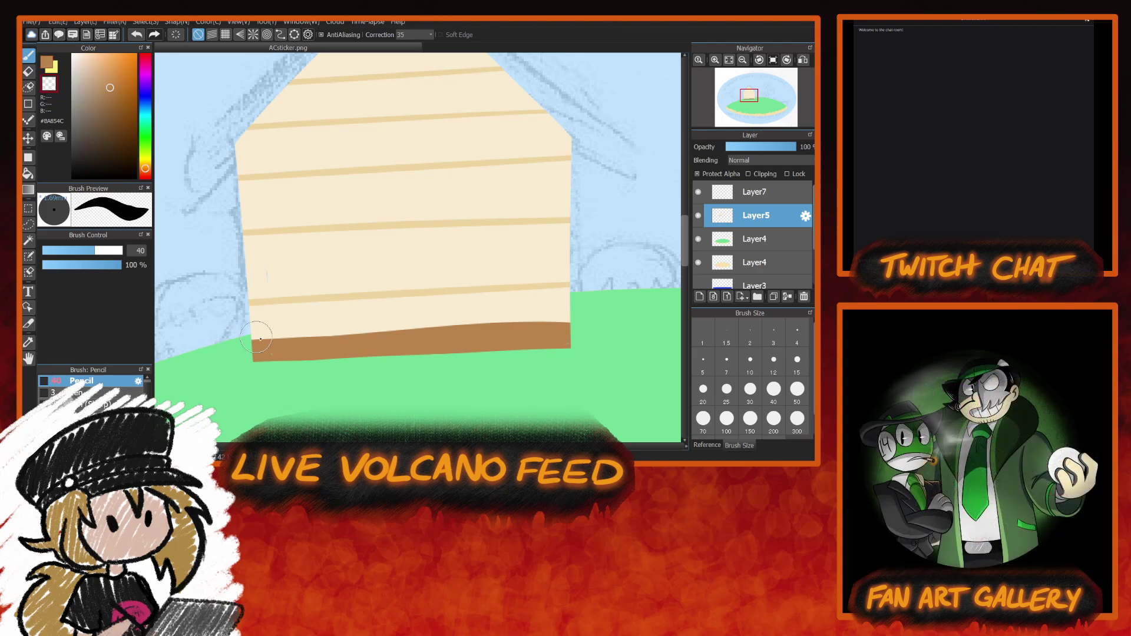
left_click_drag(251, 340, 571, 323)
key("ctrl+z")
left_click(330, 318, "alt")
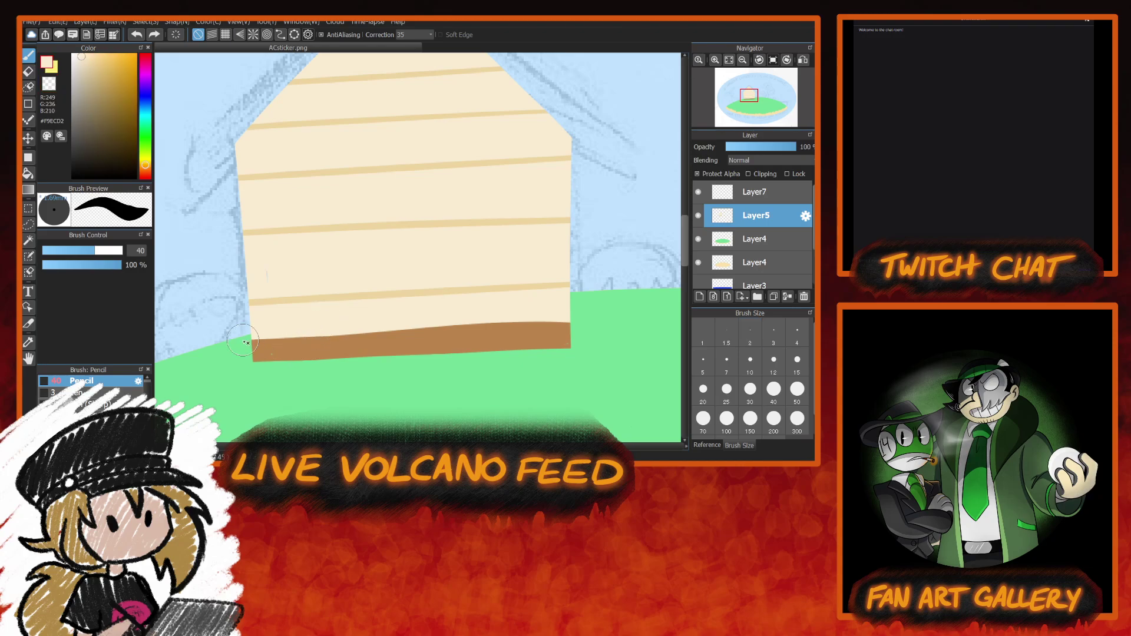
left_click_drag(253, 340, 570, 323)
left_click_drag(270, 343, 569, 332)
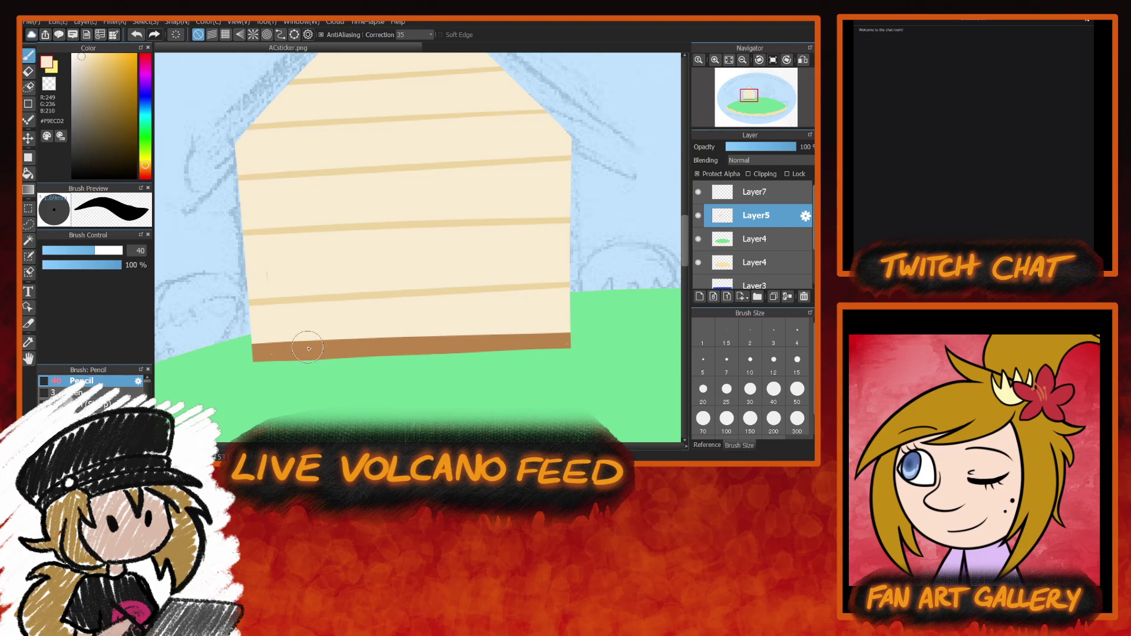
Paint a filled arched door in the foundation's brown #BA854C at the middle of the house front with a 100 px brush.
left_click(268, 350, "alt")
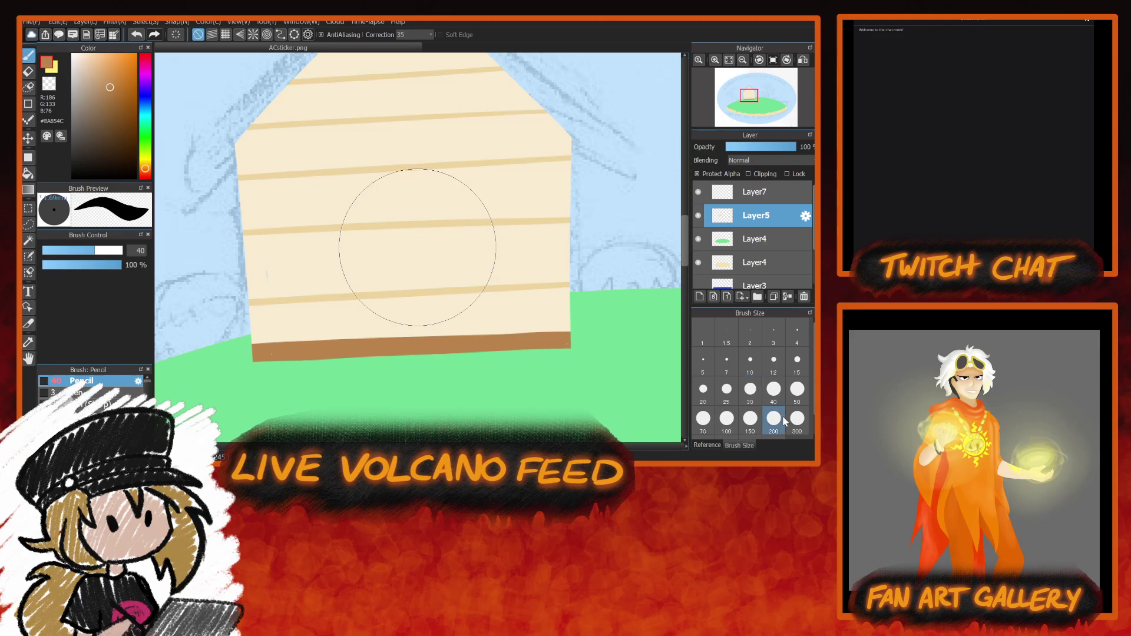
left_click(727, 419)
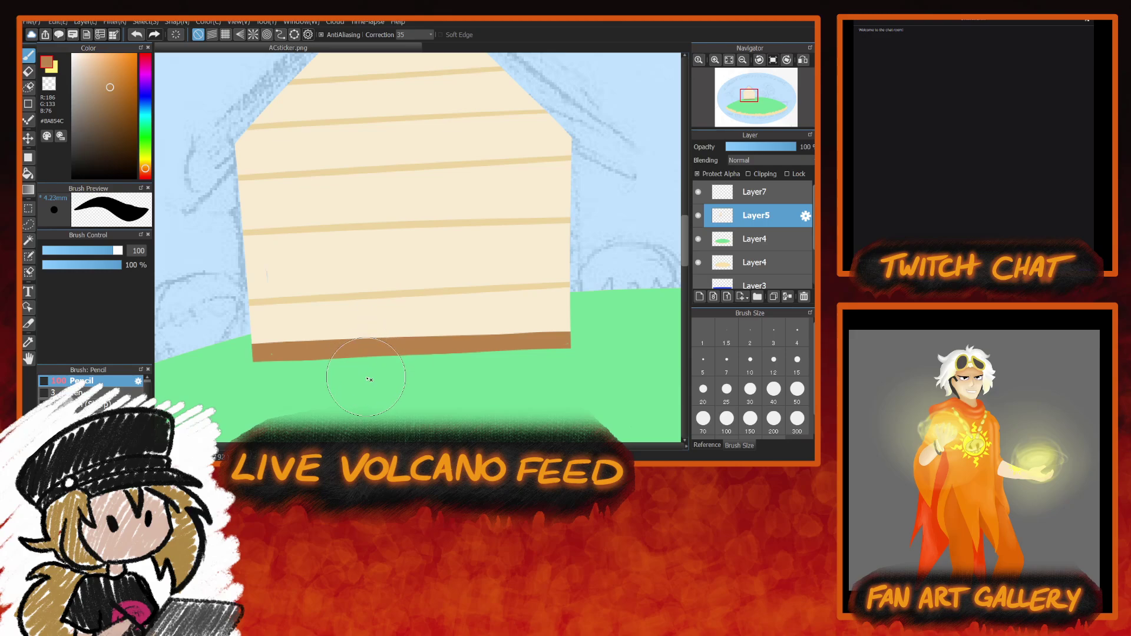
mouse_move(365, 368)
left_mouse_down()
mouse_move(374, 236)
mouse_move(412, 211)
mouse_move(451, 282)
mouse_move(458, 367)
mouse_move(428, 255)
mouse_move(388, 291)
mouse_move(416, 324)
left_mouse_up()
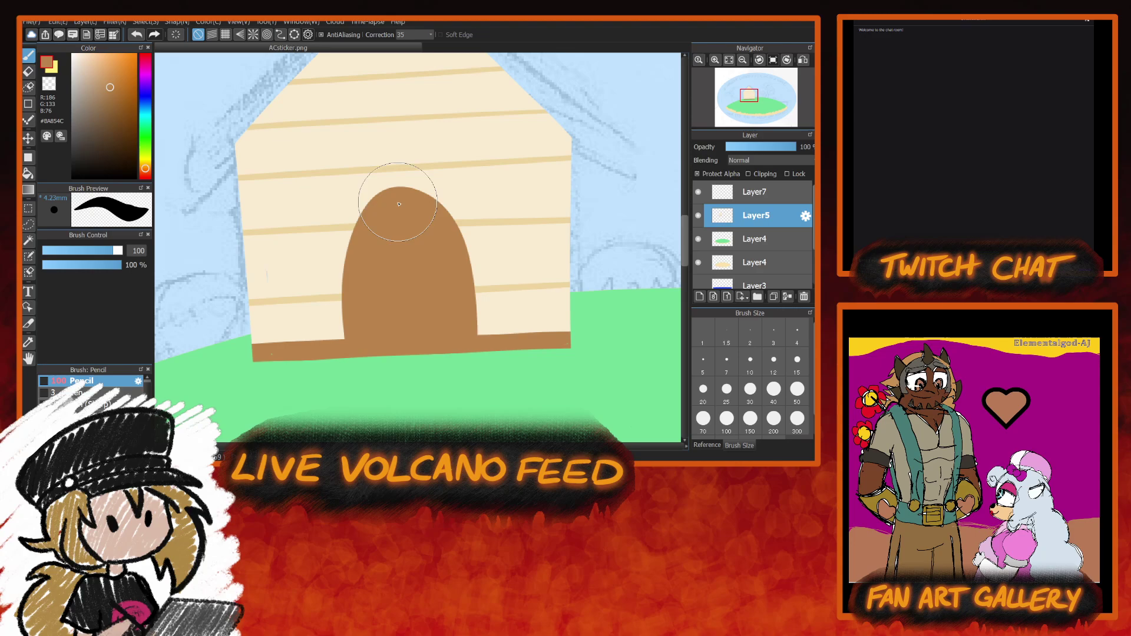
Widen the arched brown door on both sides down to the foundation with a 20 px brush.
left_click(703, 389)
mouse_move(476, 347)
left_mouse_down()
mouse_move(465, 245)
mouse_move(433, 198)
mouse_move(393, 194)
mouse_move(345, 240)
mouse_move(334, 348)
left_mouse_up()
left_click_drag(352, 251, 342, 333)
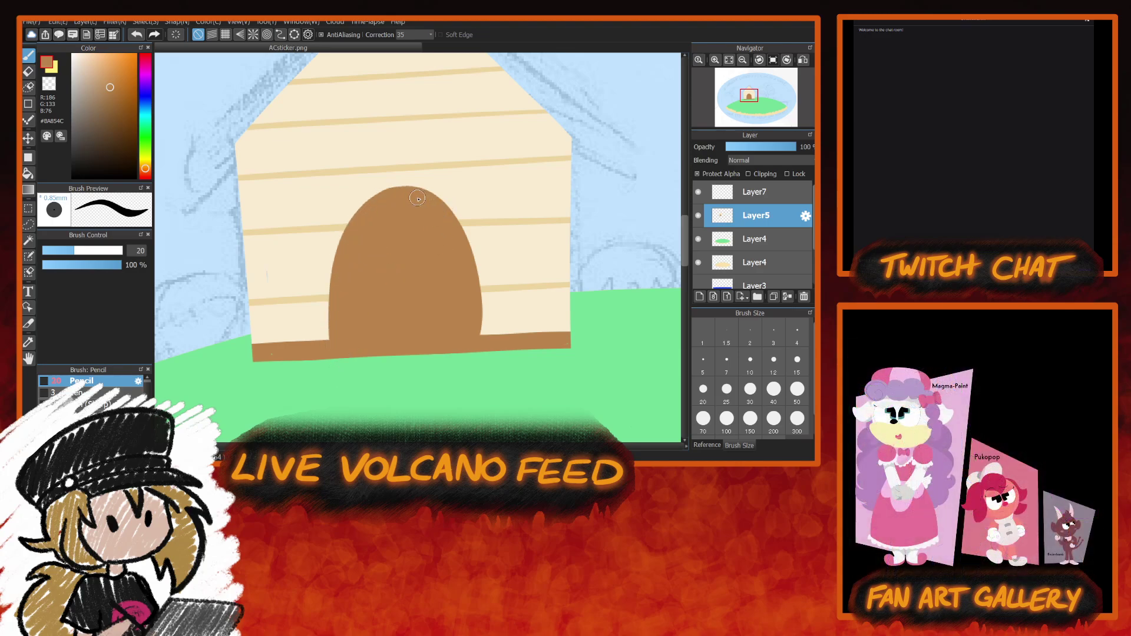
mouse_move(421, 198)
left_mouse_down()
mouse_move(469, 254)
mouse_move(485, 330)
left_mouse_up()
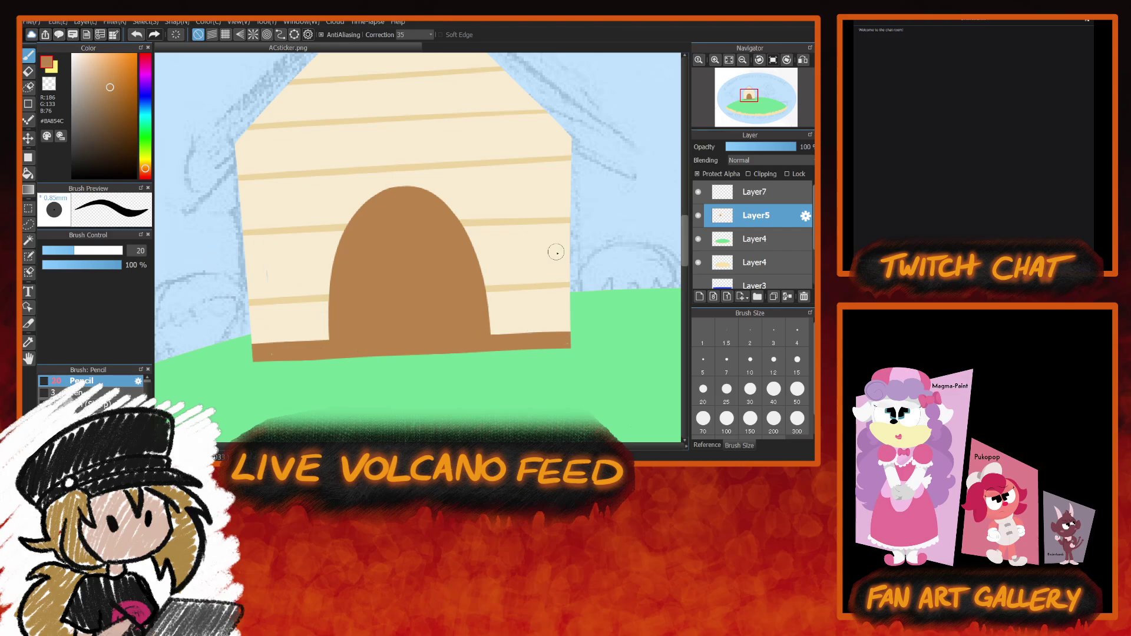
Paint a light tan #DDA86E doorstep across the foundation strip beneath the door.
left_click(104, 71)
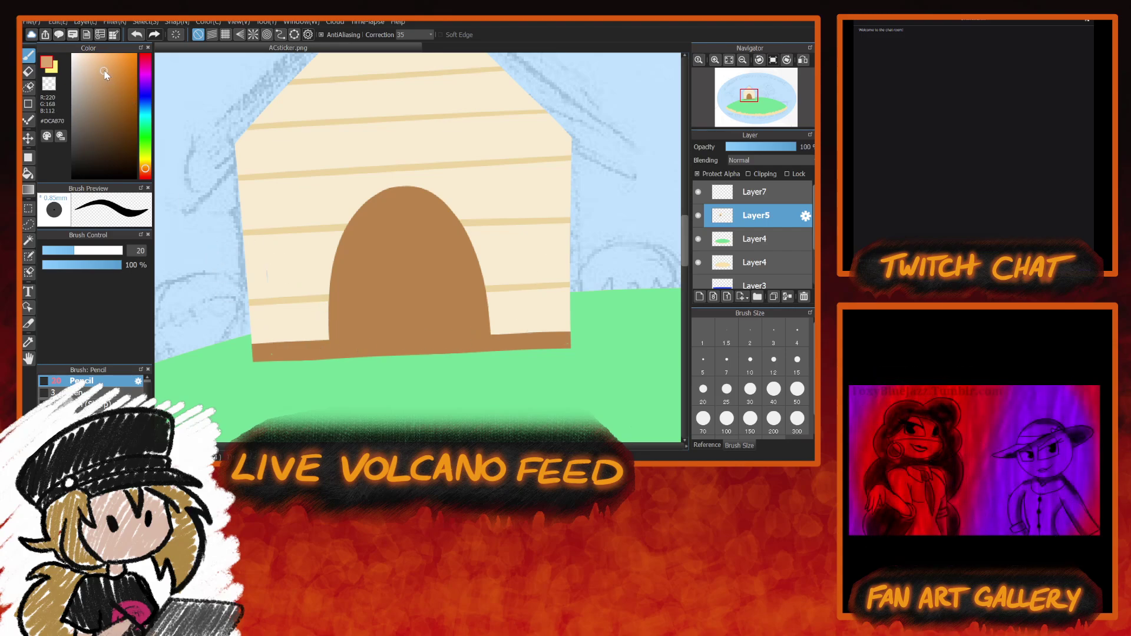
mouse_move(342, 356)
left_mouse_down()
mouse_move(478, 353)
mouse_move(374, 347)
mouse_move(349, 360)
left_mouse_up()
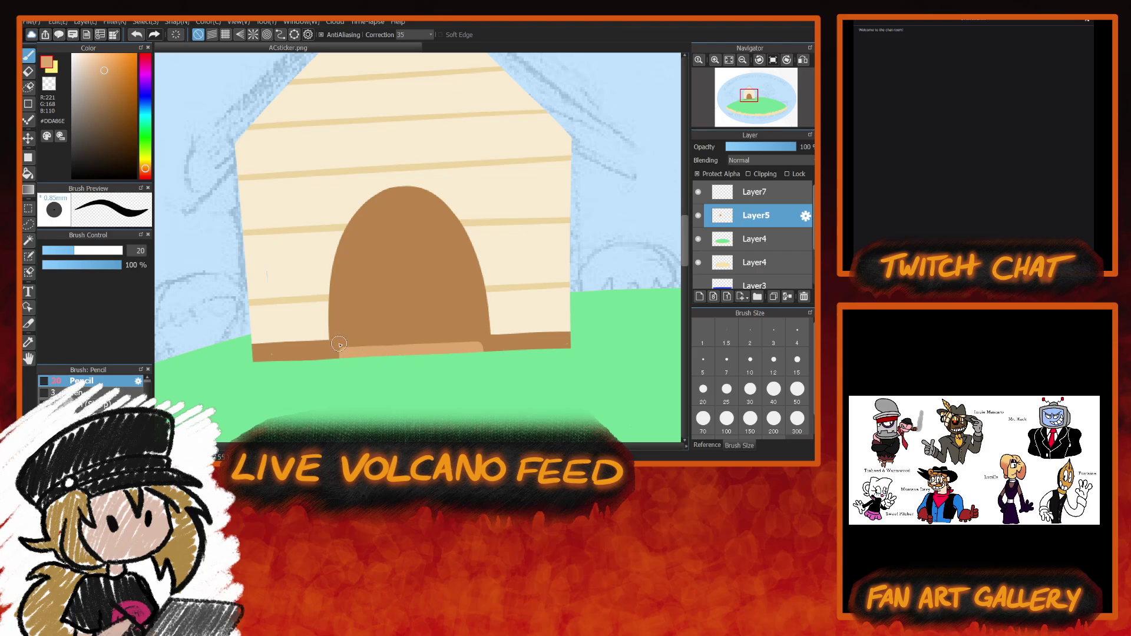
left_click_drag(341, 343, 344, 358)
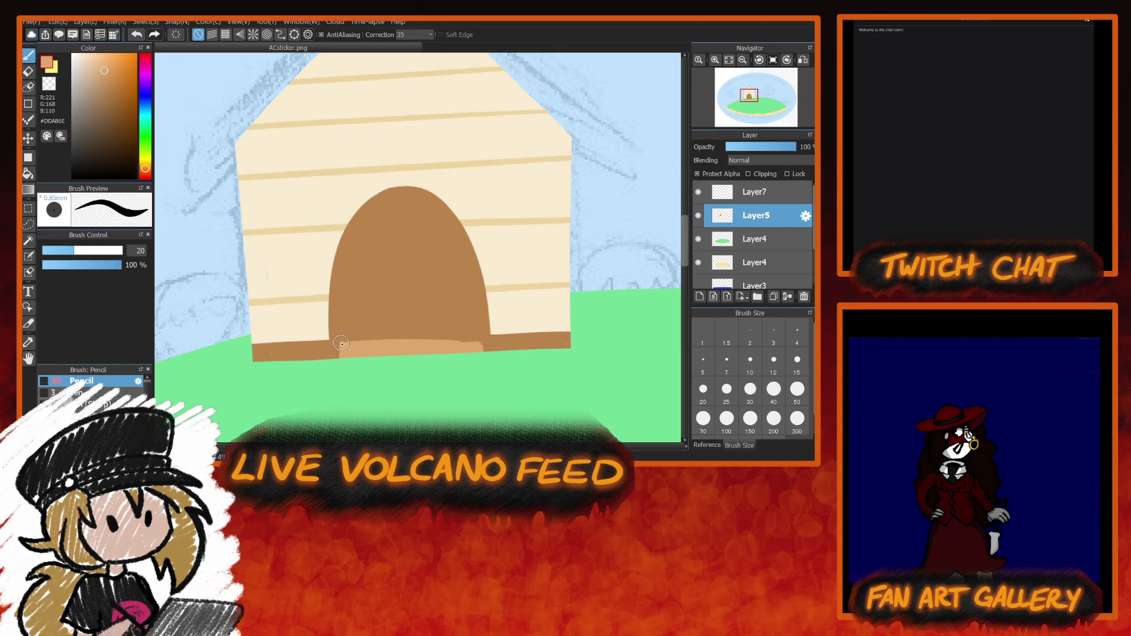
mouse_move(437, 344)
left_mouse_down()
mouse_move(469, 341)
mouse_move(349, 342)
mouse_move(458, 339)
left_mouse_up()
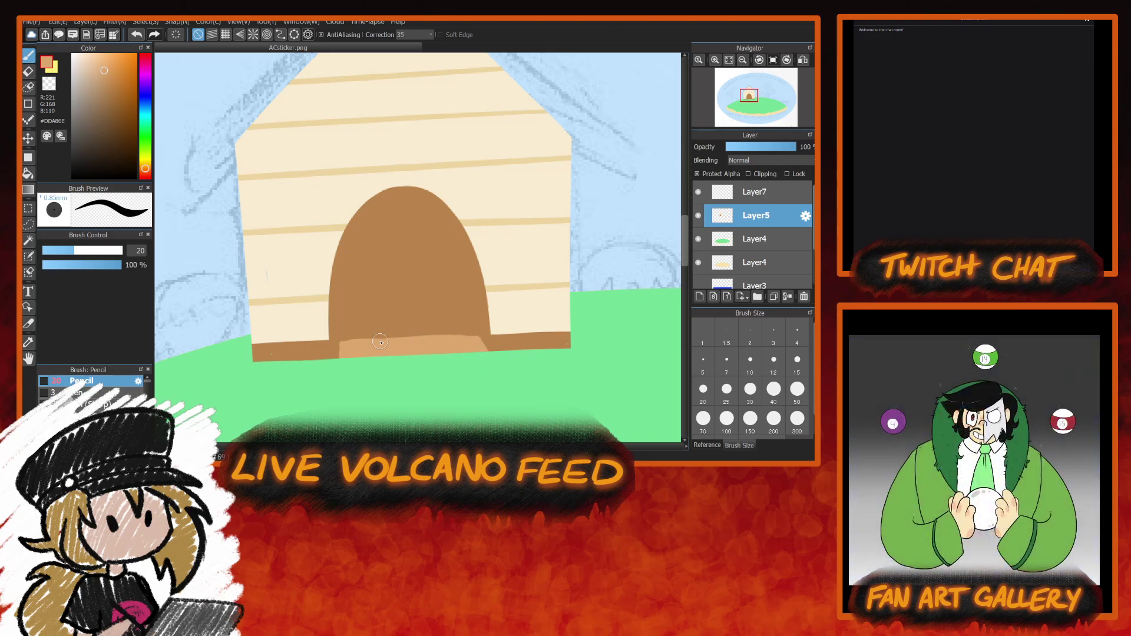
Trim both ends of the tan doorstep with the door's brown #BA854C and touch up its right end in tan.
left_click(384, 285, "alt")
left_click_drag(343, 355, 340, 309)
mouse_move(479, 316)
left_mouse_down()
mouse_move(482, 390)
mouse_move(487, 330)
left_mouse_up()
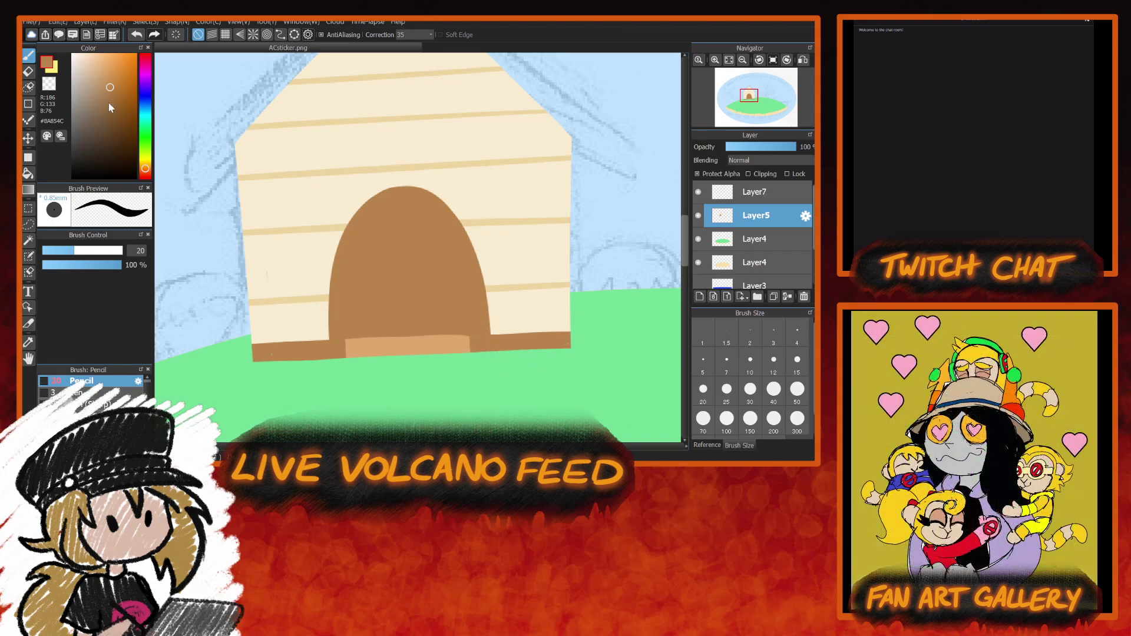
left_click(426, 346, "alt")
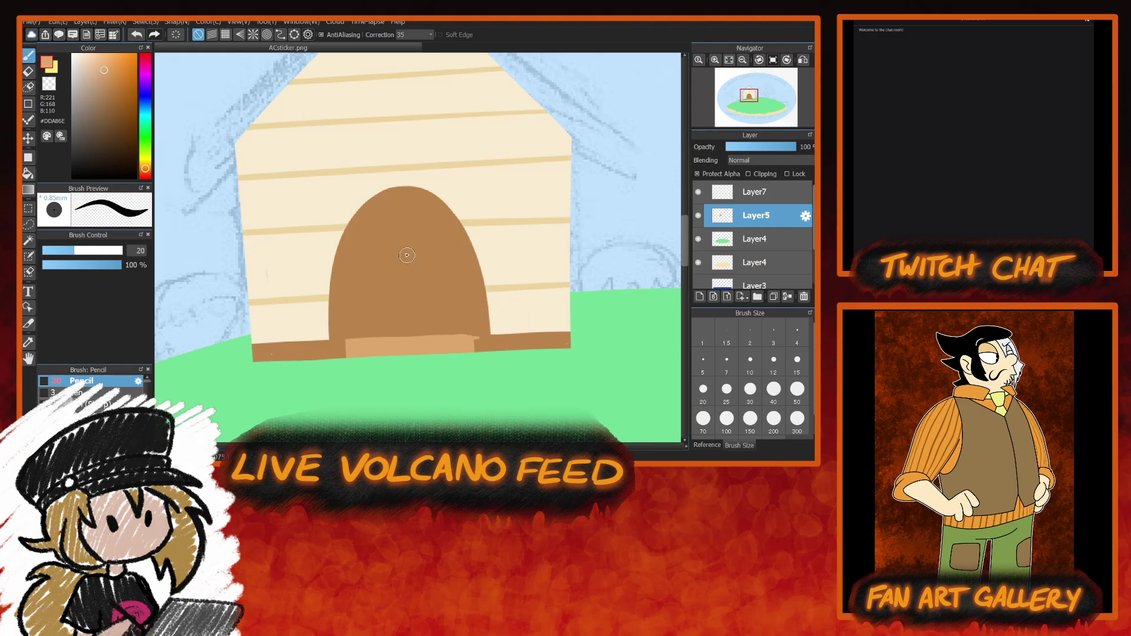
left_click(430, 269, "alt")
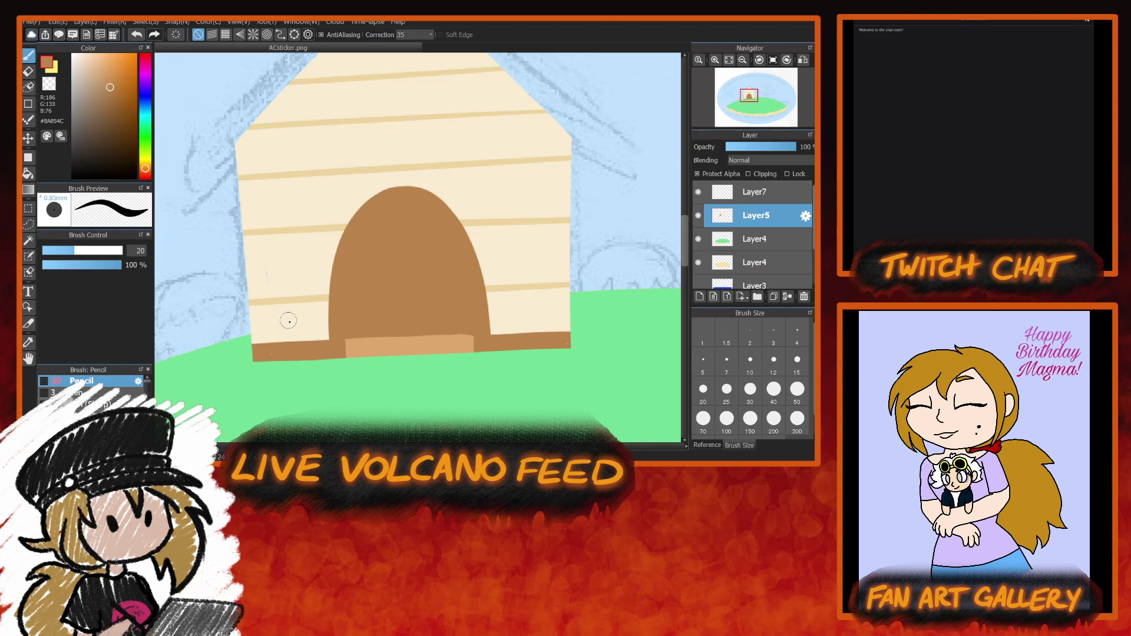
Recolour the foundation in darker brown #7A5C3C, brushing along its left part and covering the section right of the door.
left_click(105, 119)
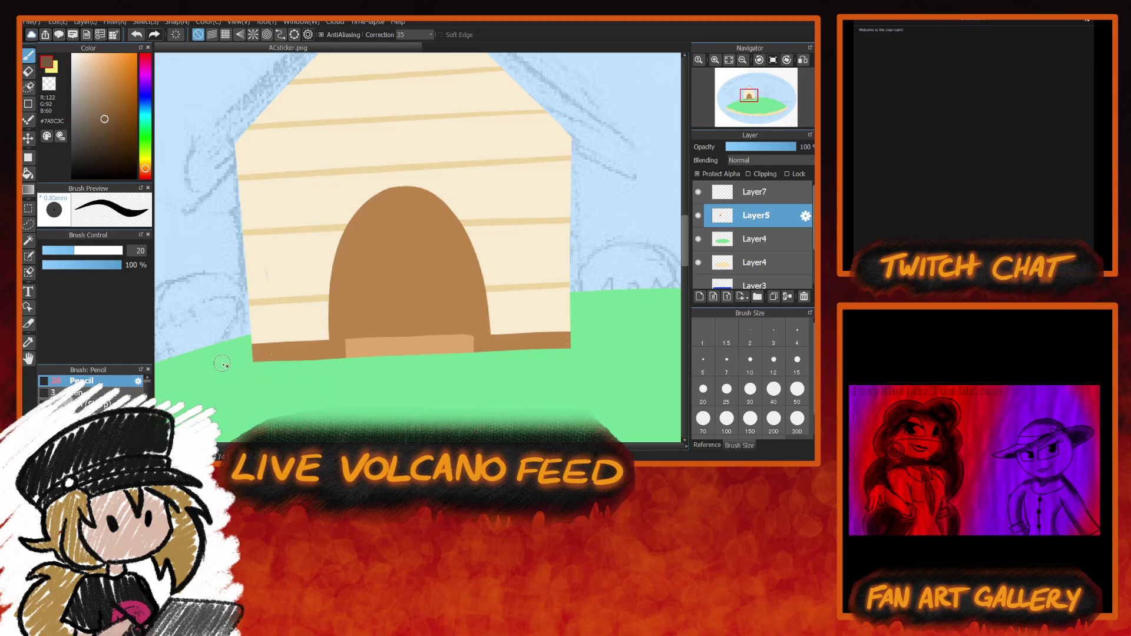
mouse_move(374, 352)
left_mouse_down()
mouse_move(414, 354)
mouse_move(223, 358)
mouse_move(380, 352)
left_mouse_up()
left_click_drag(259, 348, 350, 341)
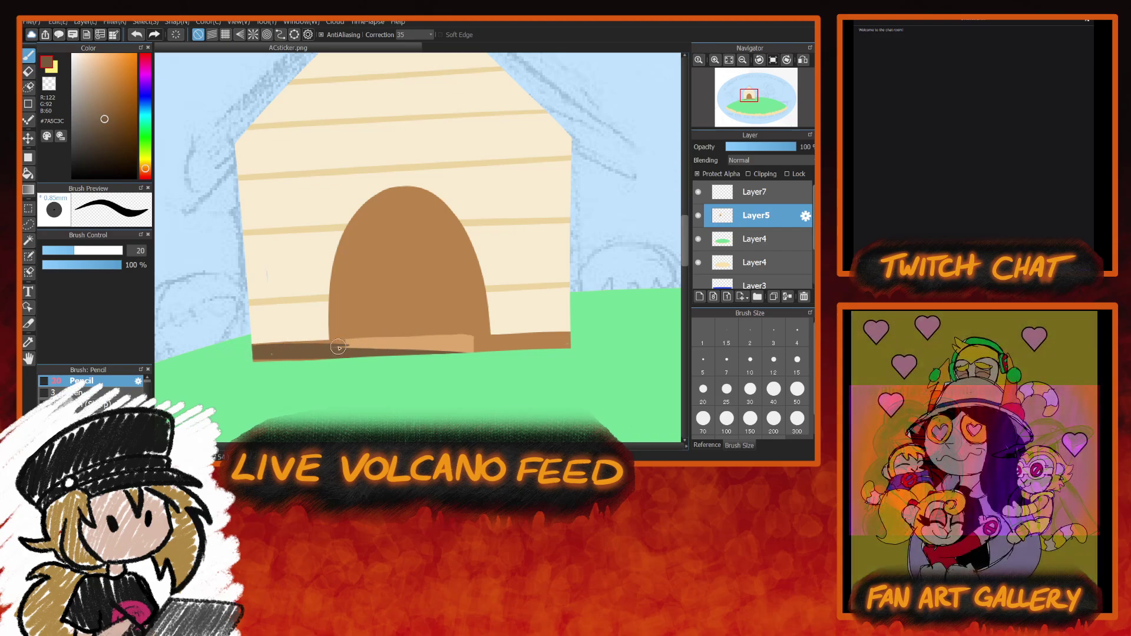
left_click(716, 60)
left_click(716, 60)
scroll(687, 239, "down", 5)
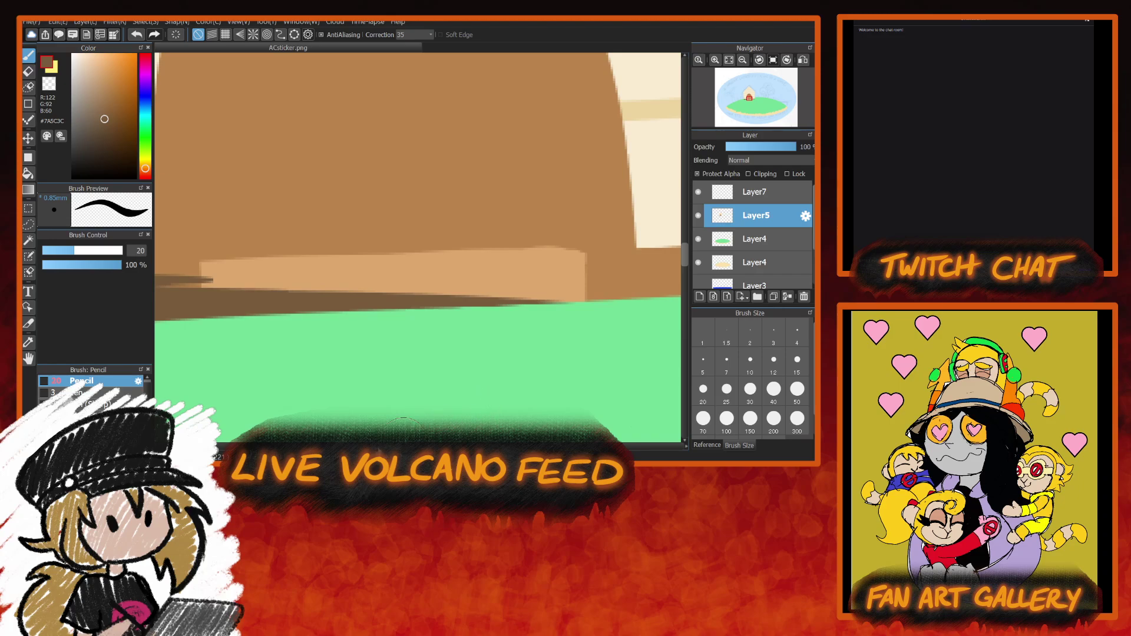
scroll(403, 422, "right", 5)
scroll(411, 421, "left", 5)
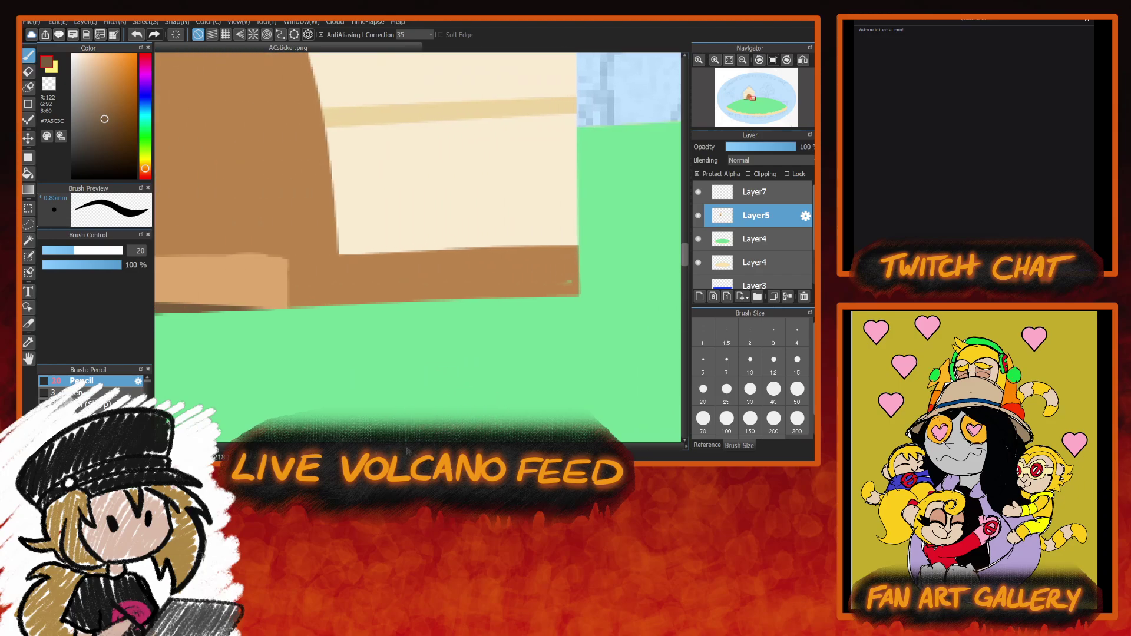
left_click_drag(296, 267, 584, 261)
left_click_drag(283, 267, 584, 254)
mouse_move(241, 295)
left_mouse_down()
mouse_move(485, 295)
mouse_move(226, 302)
left_mouse_up()
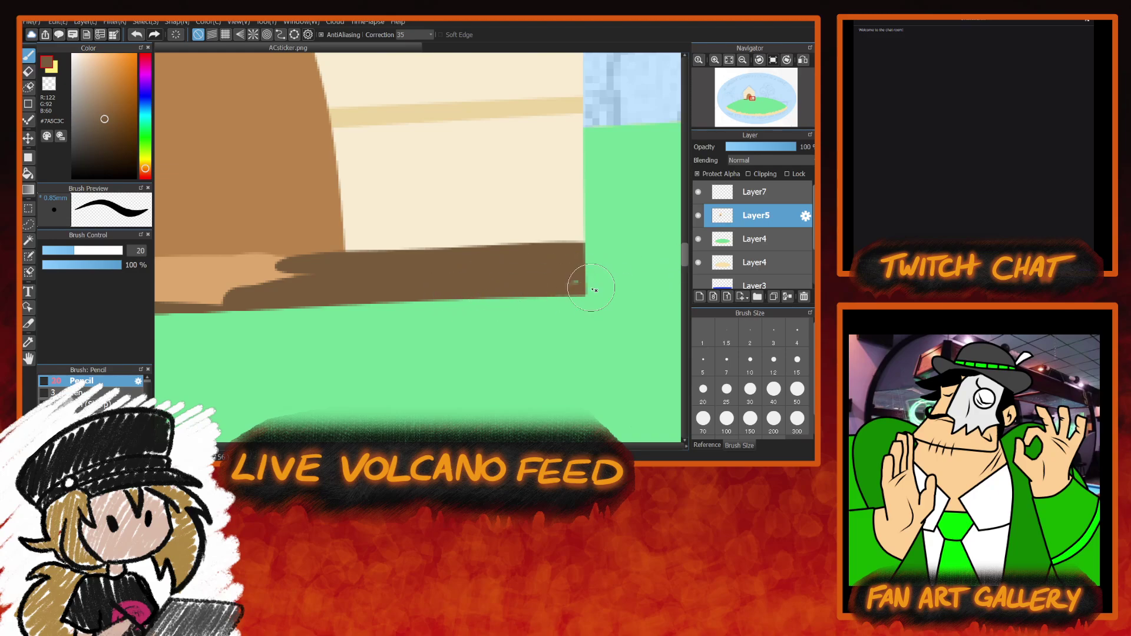
Turn off Layer5's alpha protection, fill the small gap at the foundation's right corner with dark brown, and protect the alpha again.
left_click(697, 174)
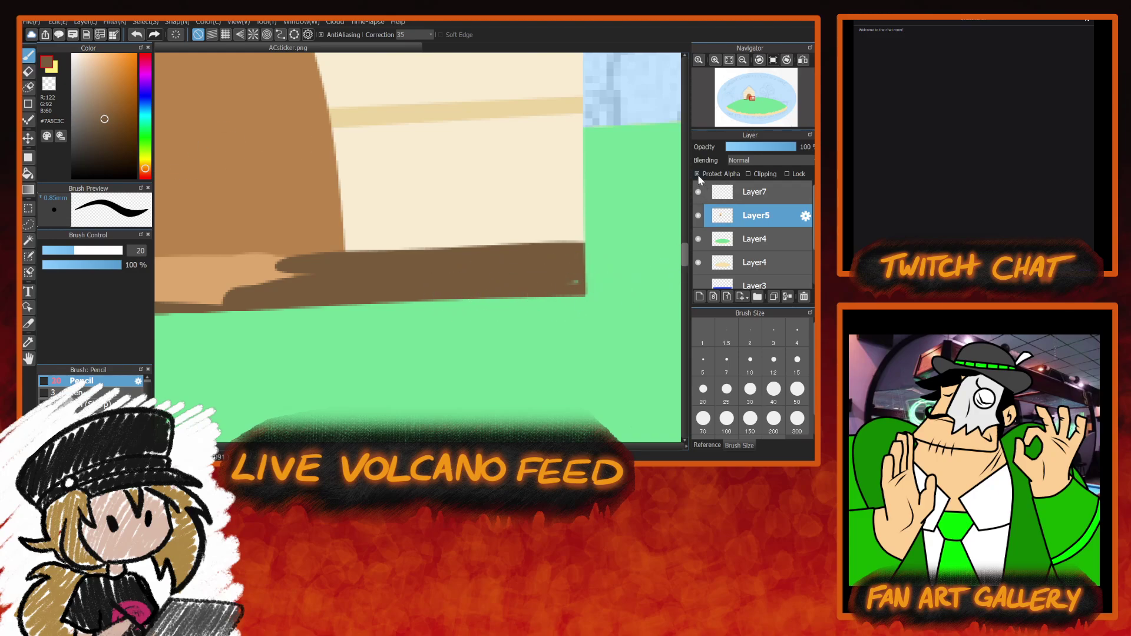
left_click(575, 282)
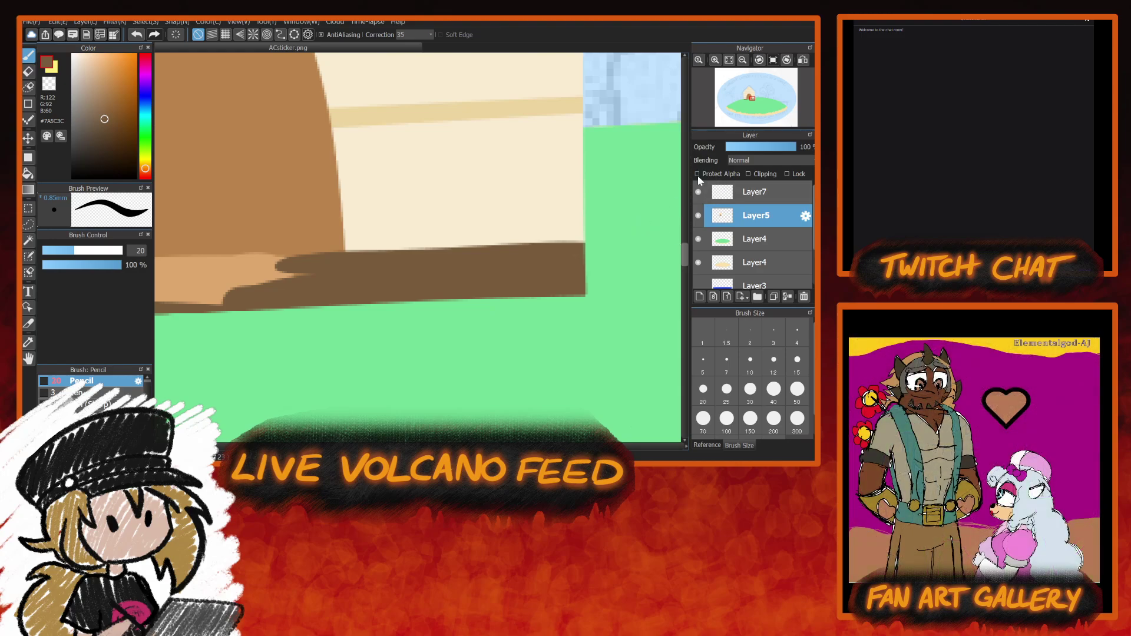
left_click_drag(236, 273, 414, 314)
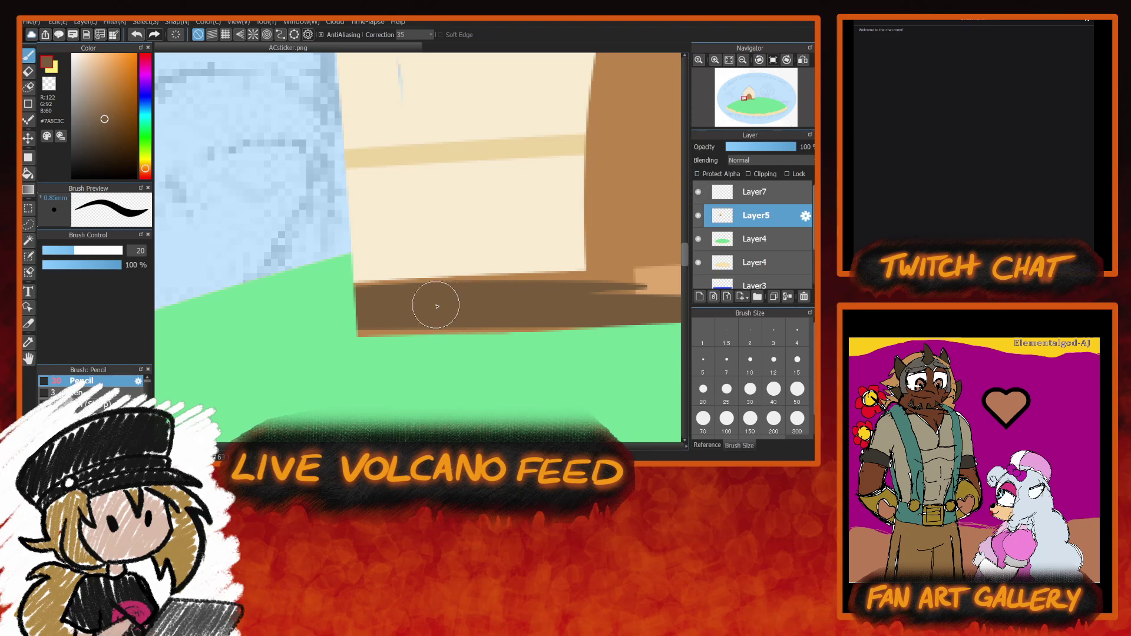
left_click(701, 173)
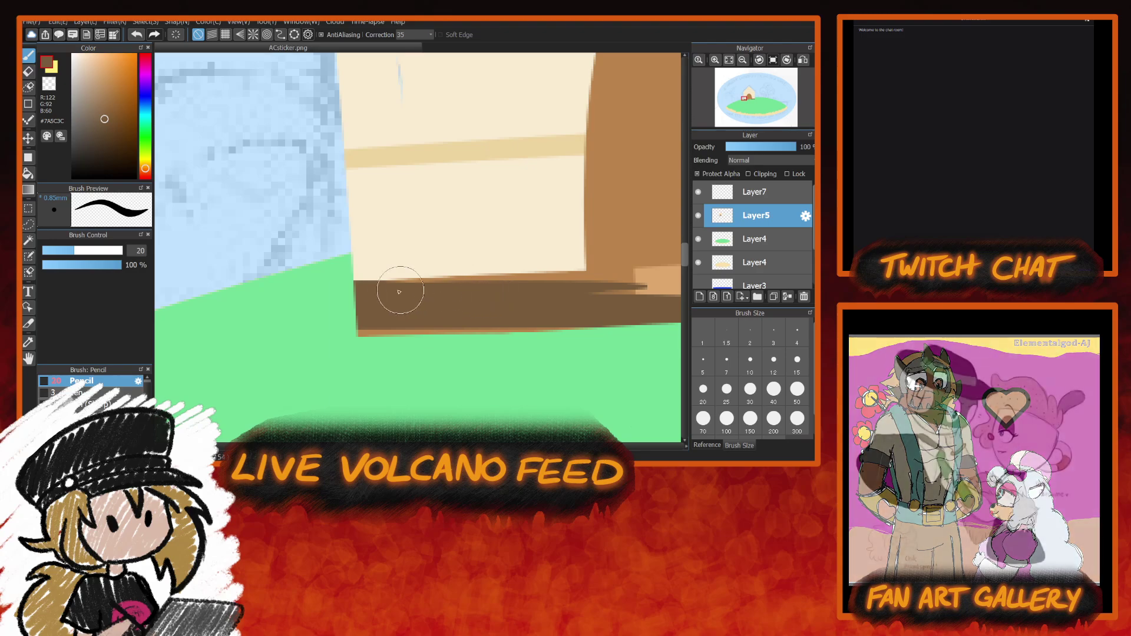
Cover the rest of the foundation's left end and the tan doorstep under the door with dark brown #7A5C3C.
left_click_drag(380, 280, 648, 285)
left_click_drag(362, 279, 671, 273)
mouse_move(306, 336)
left_mouse_down()
mouse_move(543, 322)
mouse_move(613, 336)
left_mouse_up()
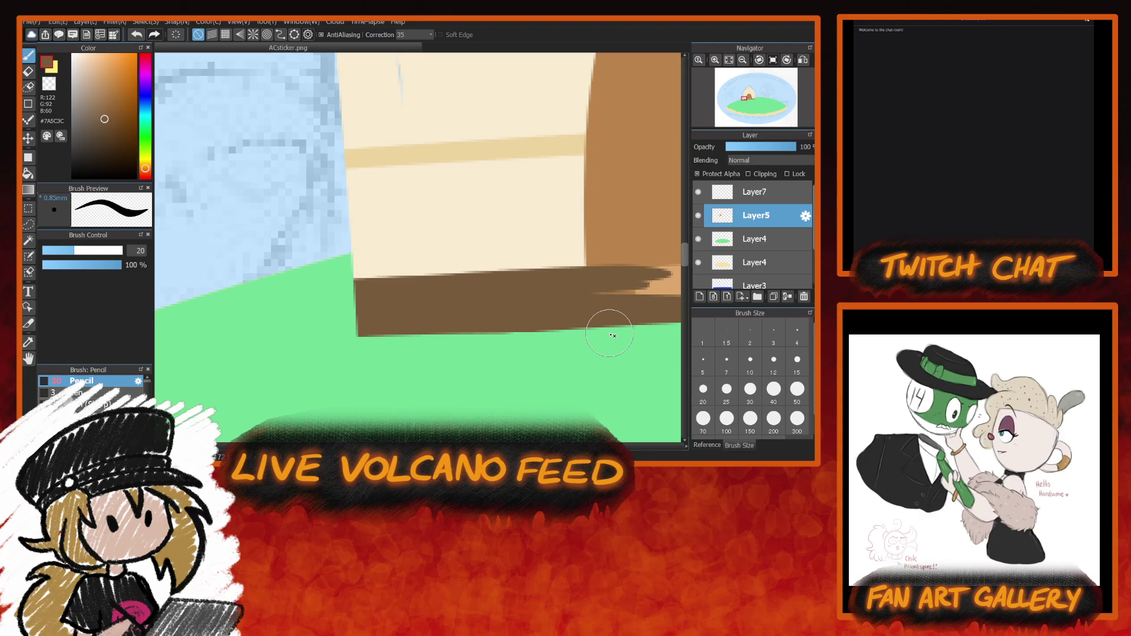
mouse_move(565, 283)
left_mouse_down()
mouse_move(239, 289)
mouse_move(672, 259)
left_mouse_up()
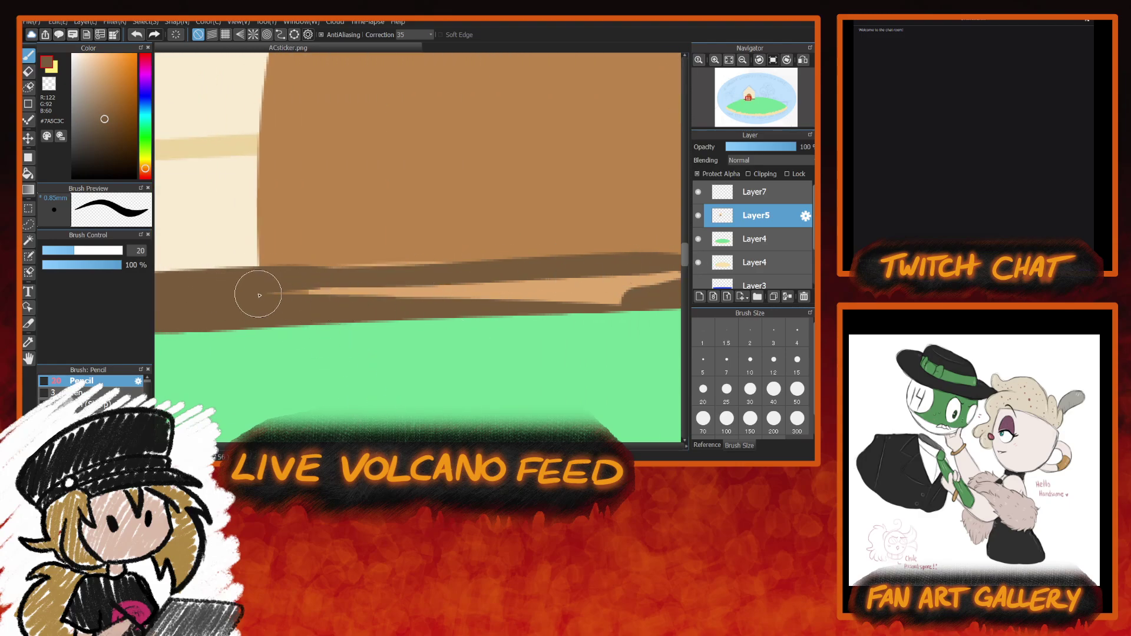
left_click_drag(245, 293, 683, 301)
left_click_drag(434, 301, 677, 277)
left_click(743, 60)
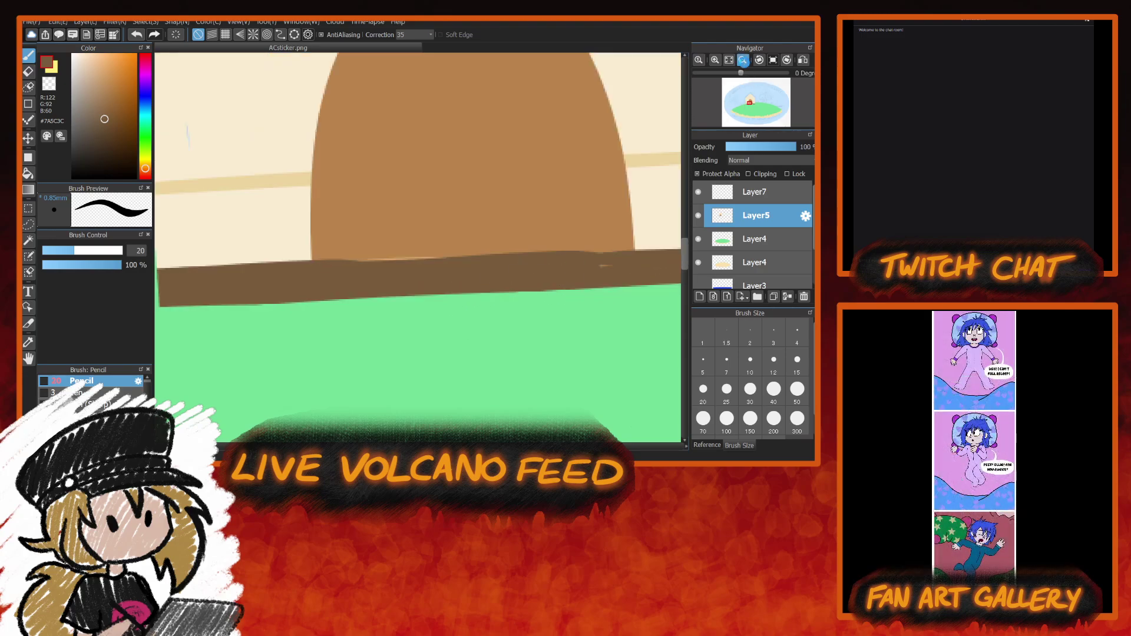
mouse_move(308, 270)
left_mouse_down()
mouse_move(500, 254)
mouse_move(311, 269)
mouse_move(636, 260)
mouse_move(584, 271)
left_mouse_up()
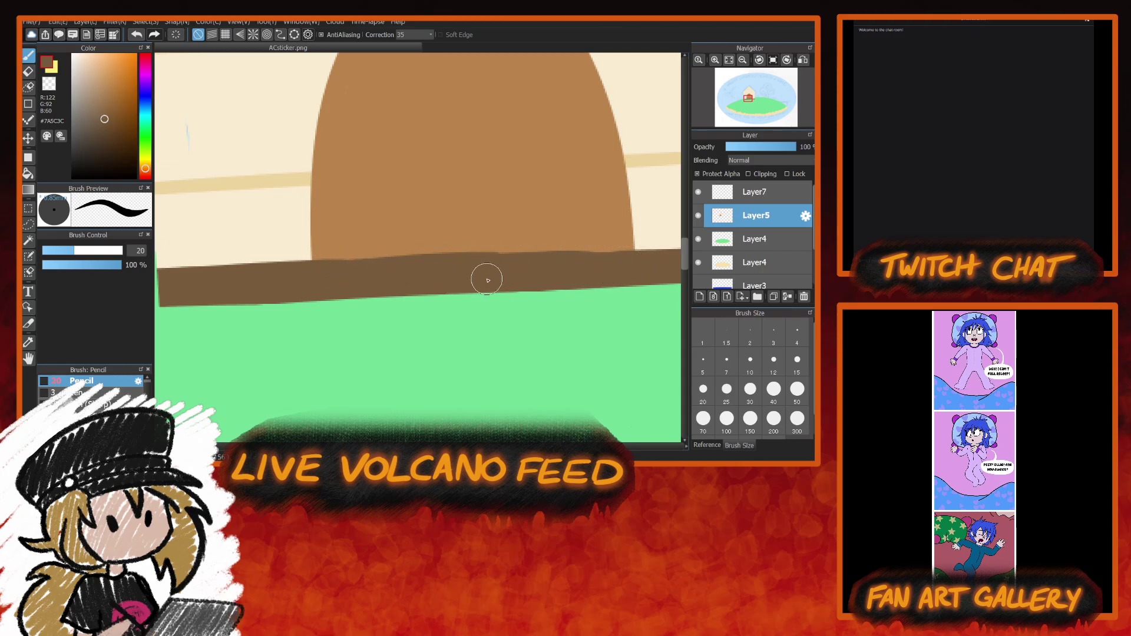
Try a muted red #C35F48 inner outline down the left side of the door, undoing the last stroke.
left_click_drag(684, 262, 687, 251)
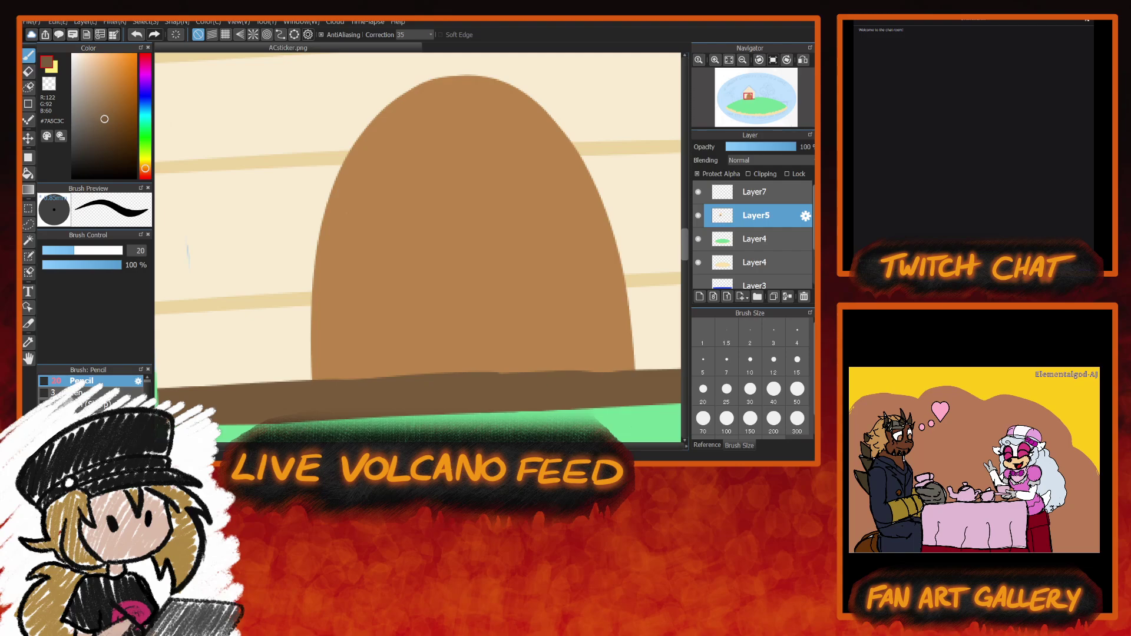
left_click(50, 81)
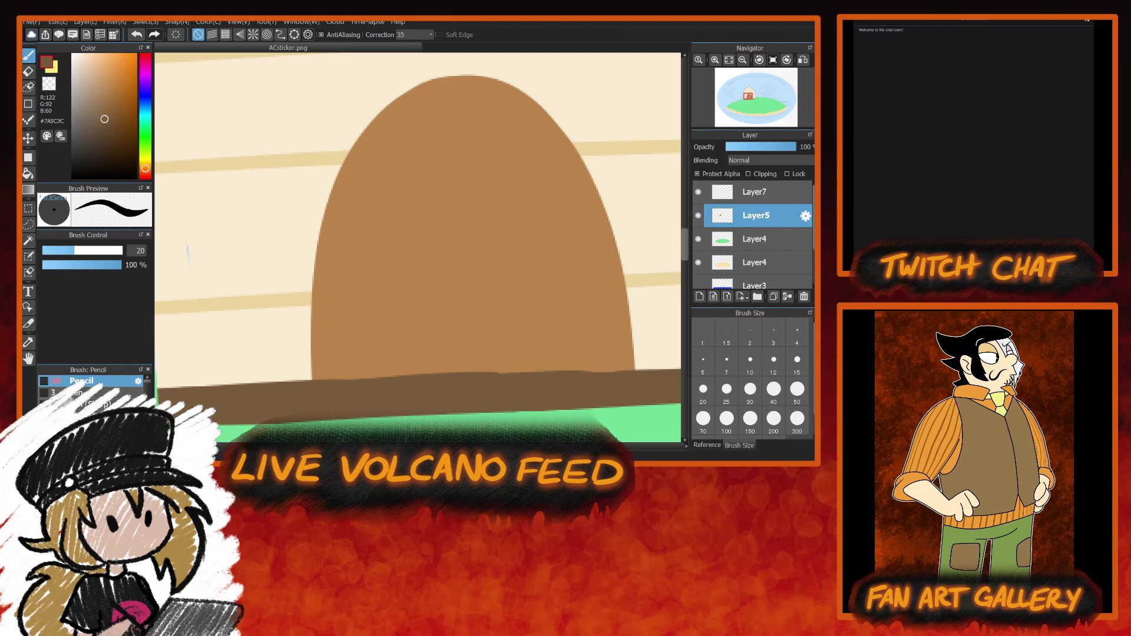
left_click(113, 83)
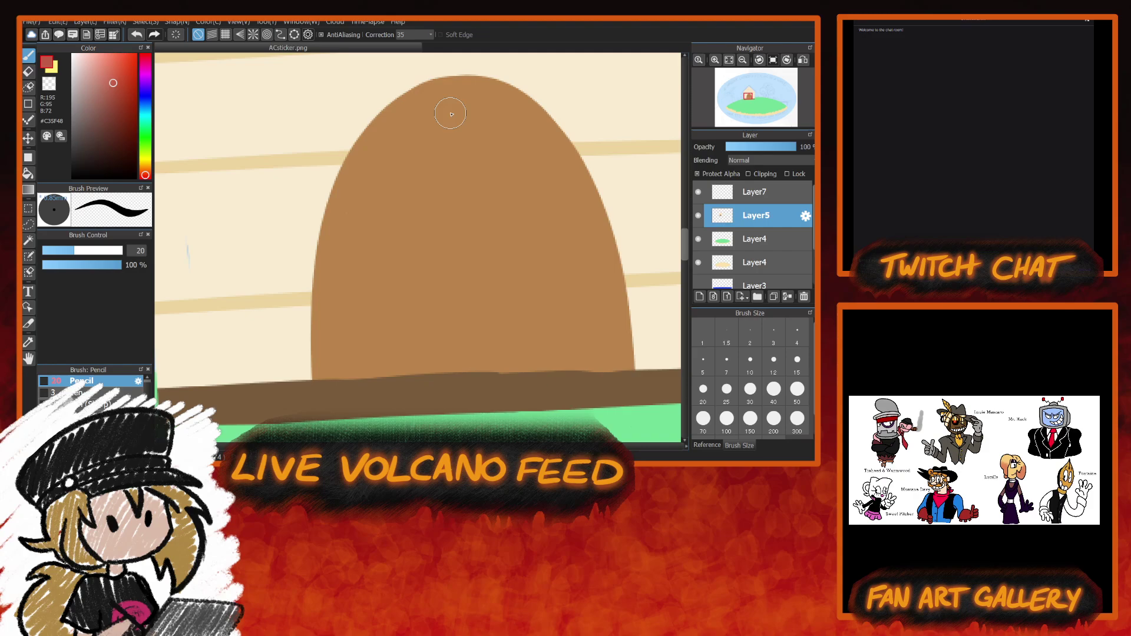
mouse_move(458, 107)
left_mouse_down()
mouse_move(378, 166)
mouse_move(357, 224)
mouse_move(352, 359)
left_mouse_up()
mouse_move(462, 109)
left_mouse_down()
mouse_move(401, 144)
mouse_move(361, 223)
mouse_move(355, 377)
left_mouse_up()
left_click_drag(353, 271, 351, 374)
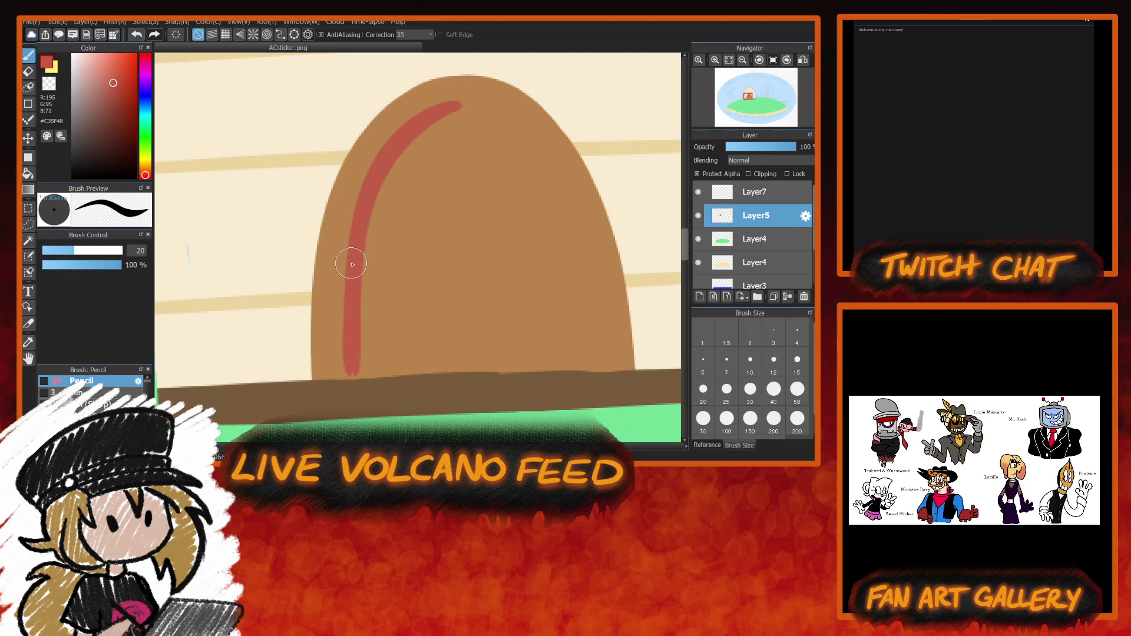
key("ctrl+z")
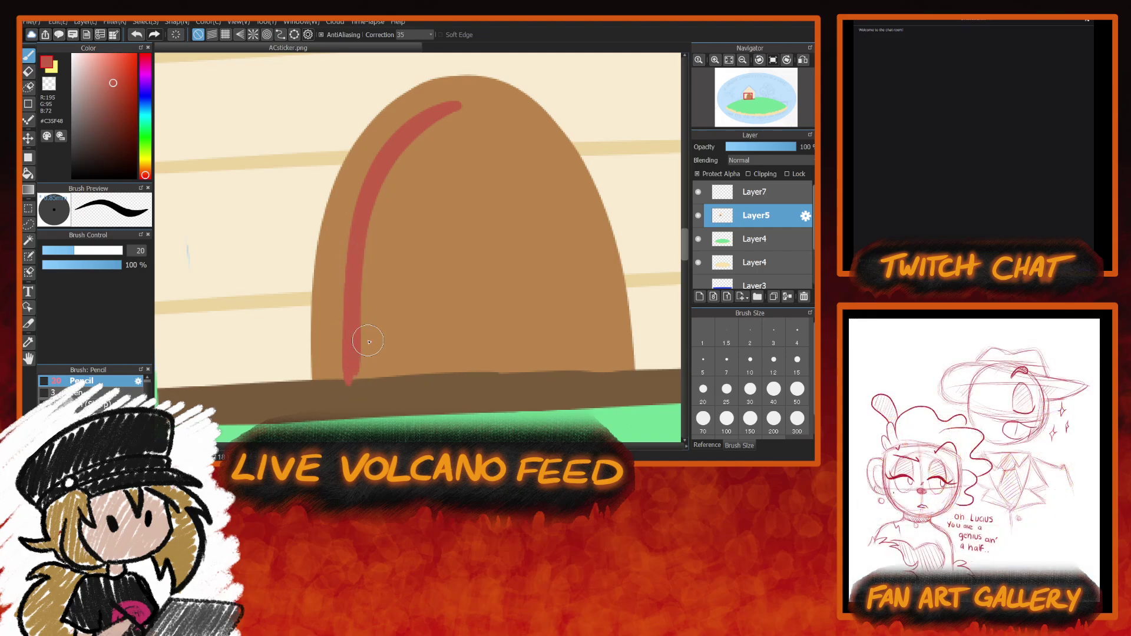
Outline the left side and base of an inner door panel in brighter red #CC4524, leaving a brown frame.
left_click_drag(122, 78, 125, 79)
mouse_move(460, 105)
left_mouse_down()
mouse_move(418, 120)
mouse_move(460, 105)
mouse_move(406, 125)
mouse_move(400, 133)
mouse_move(454, 104)
mouse_move(395, 140)
mouse_move(373, 175)
mouse_move(357, 351)
left_mouse_up()
mouse_move(396, 147)
left_mouse_down()
mouse_move(354, 283)
mouse_move(351, 377)
mouse_move(350, 356)
mouse_move(352, 370)
mouse_move(531, 366)
mouse_move(366, 373)
mouse_move(591, 364)
left_mouse_up()
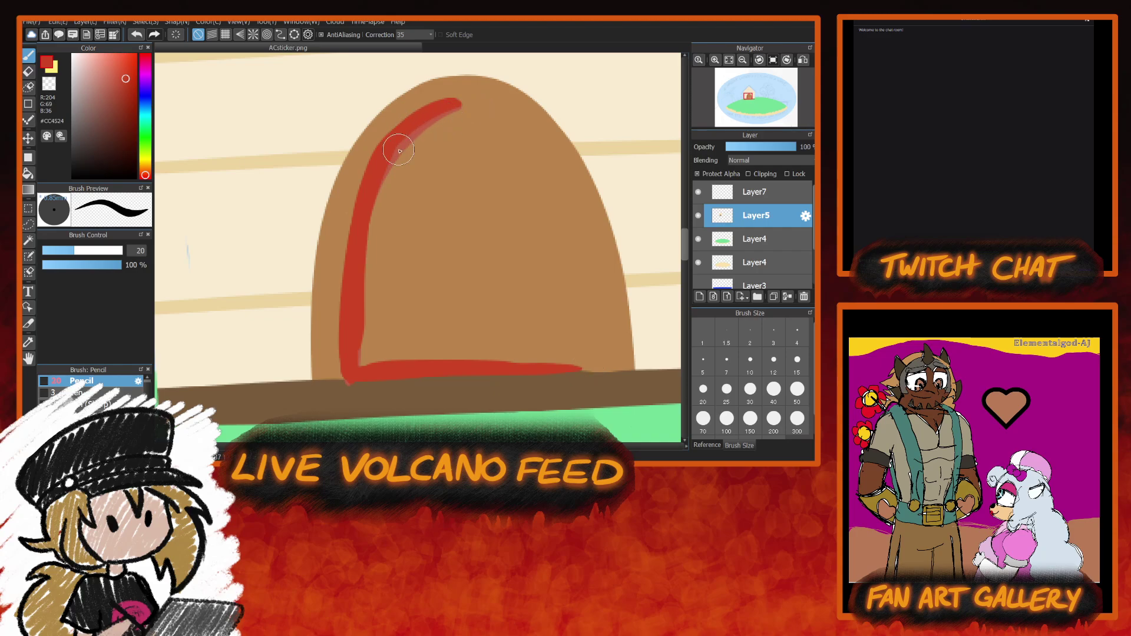
Continue the red outline over the arch and down the door's right side, joining it to the base line.
mouse_move(433, 113)
left_mouse_down()
mouse_move(483, 109)
mouse_move(526, 135)
mouse_move(563, 195)
mouse_move(586, 273)
left_mouse_up()
mouse_move(447, 116)
left_mouse_down()
mouse_move(515, 116)
mouse_move(545, 150)
left_mouse_up()
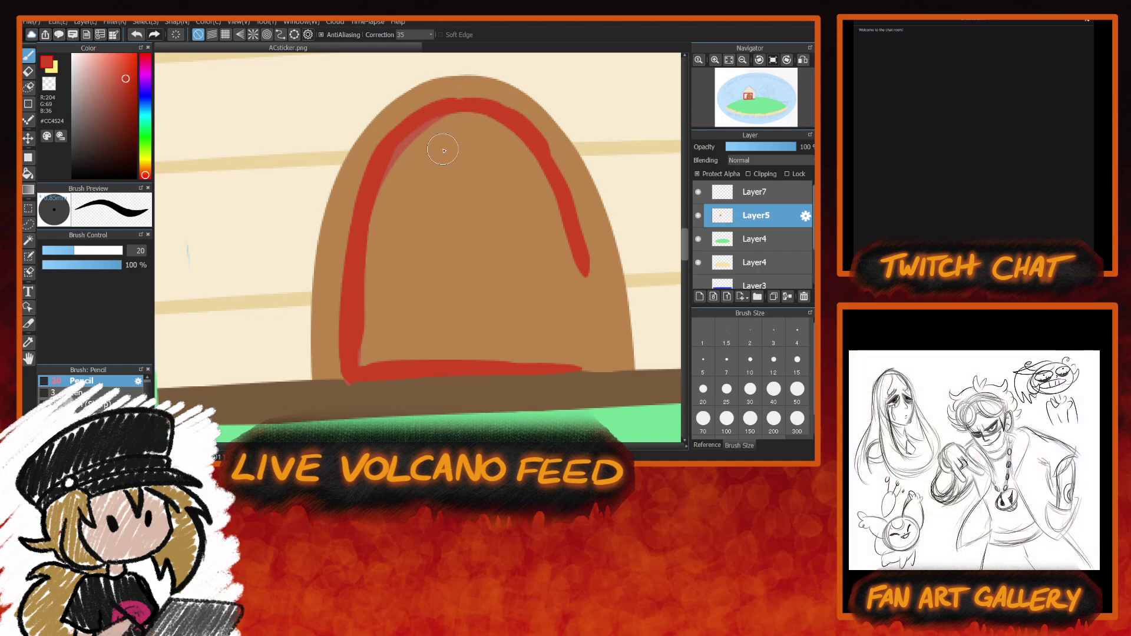
left_click_drag(436, 111, 504, 114)
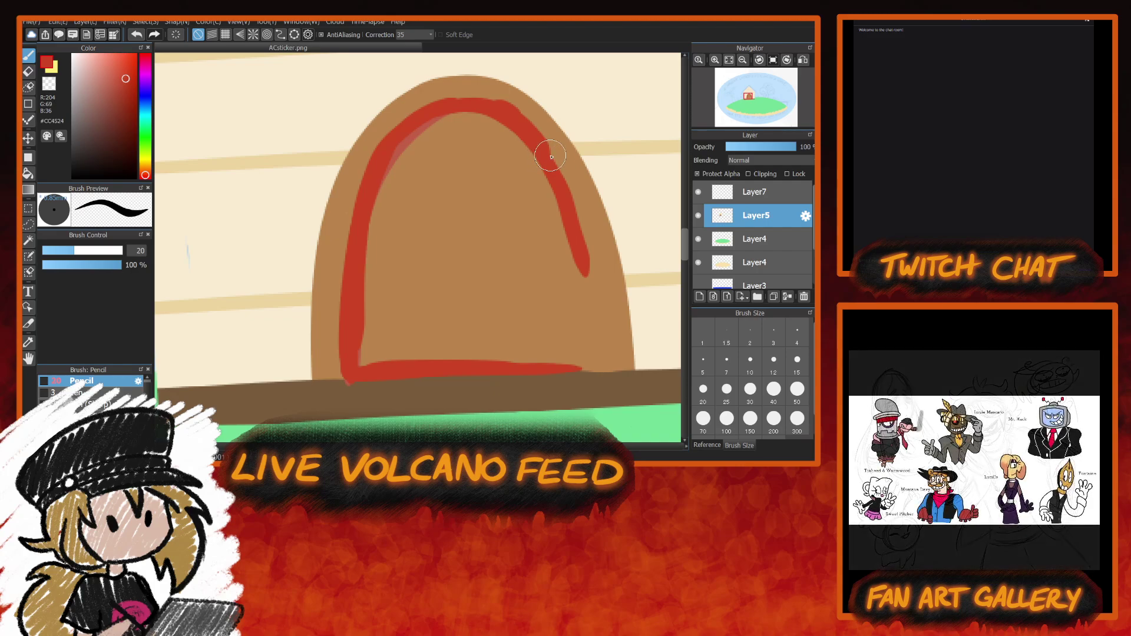
left_click_drag(573, 215, 596, 341)
left_click_drag(589, 280, 591, 356)
left_click_drag(595, 308, 597, 372)
left_click_drag(587, 252, 598, 316)
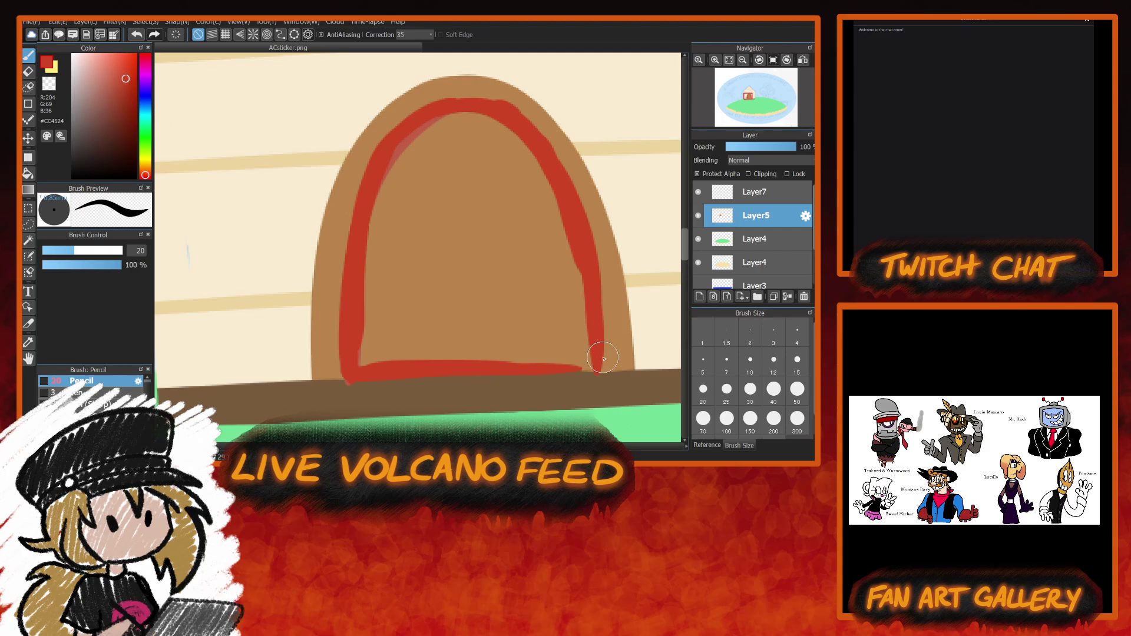
left_click_drag(604, 358, 560, 372)
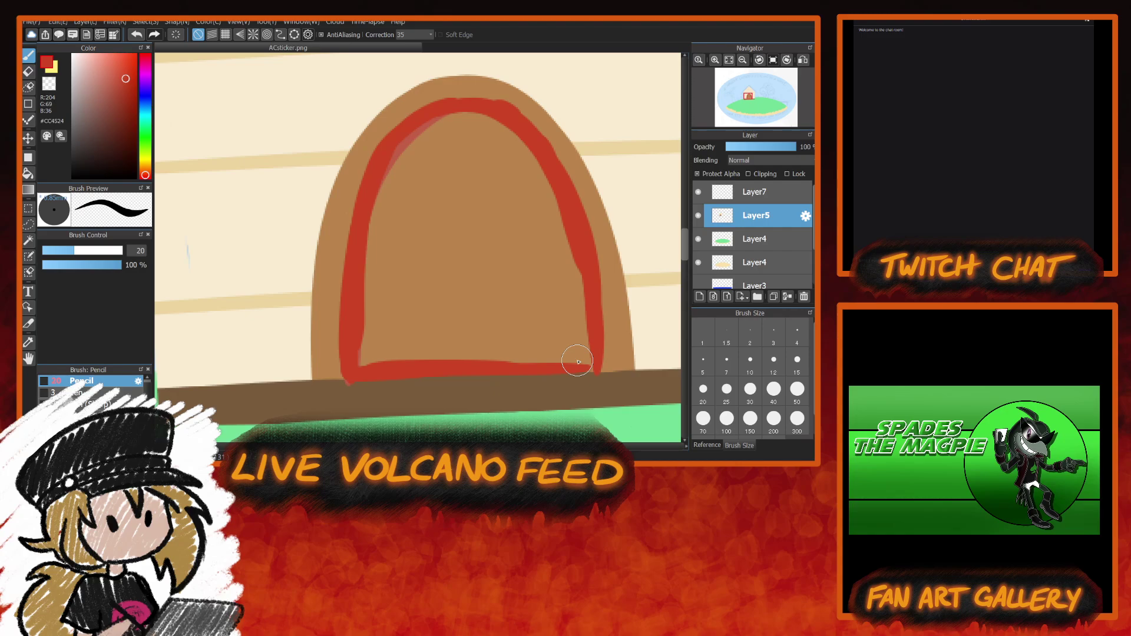
Fill the outlined door panel solidly with red #CC4524, and pick up the foundation's dark brown #7A5C3C as the brush colour.
left_click_drag(353, 348, 590, 343)
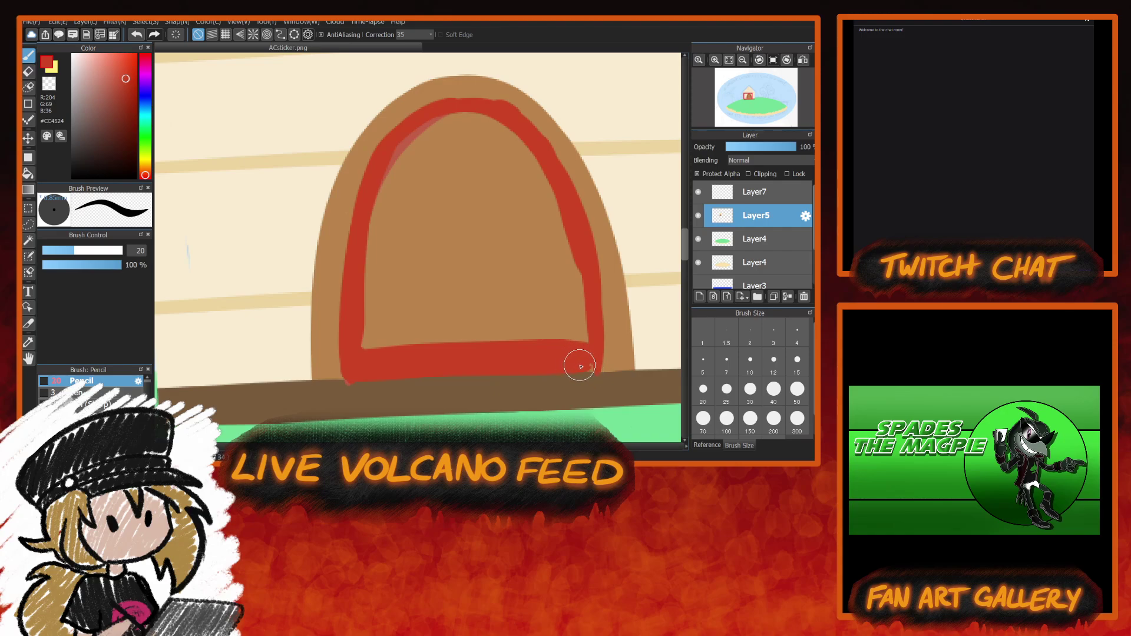
mouse_move(588, 368)
left_mouse_down()
mouse_move(561, 205)
mouse_move(523, 141)
mouse_move(450, 124)
mouse_move(381, 191)
mouse_move(377, 346)
mouse_move(370, 320)
mouse_move(431, 347)
mouse_move(557, 342)
mouse_move(540, 204)
mouse_move(457, 147)
mouse_move(379, 290)
mouse_move(402, 348)
mouse_move(562, 341)
mouse_move(547, 285)
mouse_move(465, 157)
mouse_move(411, 360)
mouse_move(521, 327)
mouse_move(505, 328)
mouse_move(497, 259)
mouse_move(515, 277)
mouse_move(487, 304)
mouse_move(502, 307)
mouse_move(404, 332)
mouse_move(479, 243)
mouse_move(452, 300)
mouse_move(507, 251)
mouse_move(400, 310)
mouse_move(507, 193)
mouse_move(472, 248)
mouse_move(408, 257)
mouse_move(482, 175)
mouse_move(443, 243)
left_mouse_up()
mouse_move(349, 364)
left_mouse_down()
mouse_move(343, 354)
mouse_move(356, 369)
left_mouse_up()
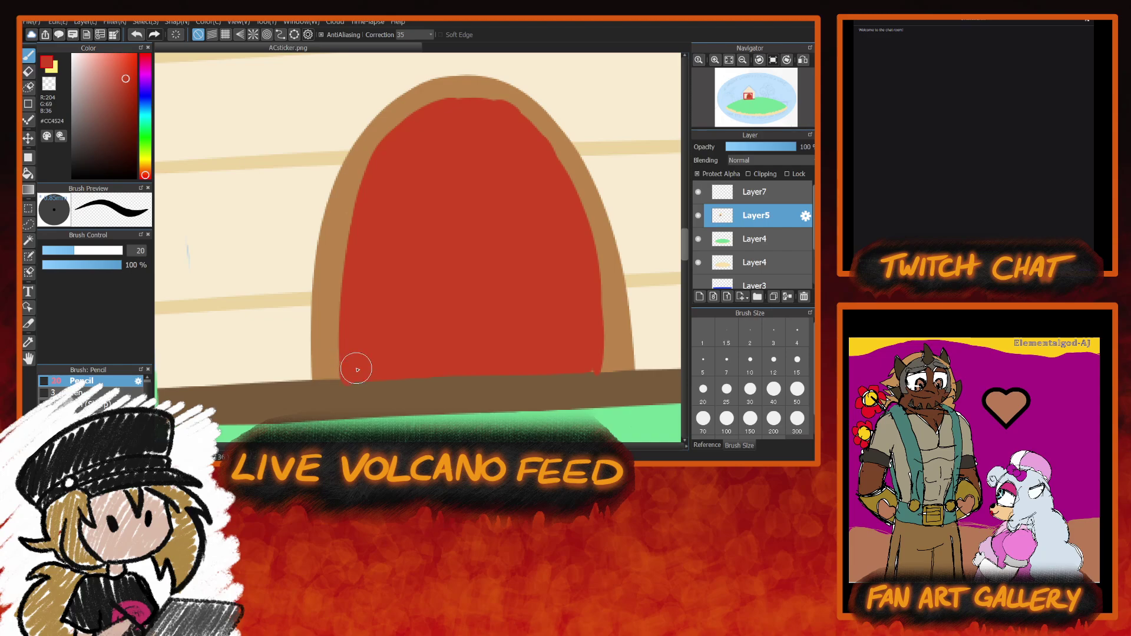
left_click(341, 402, "alt")
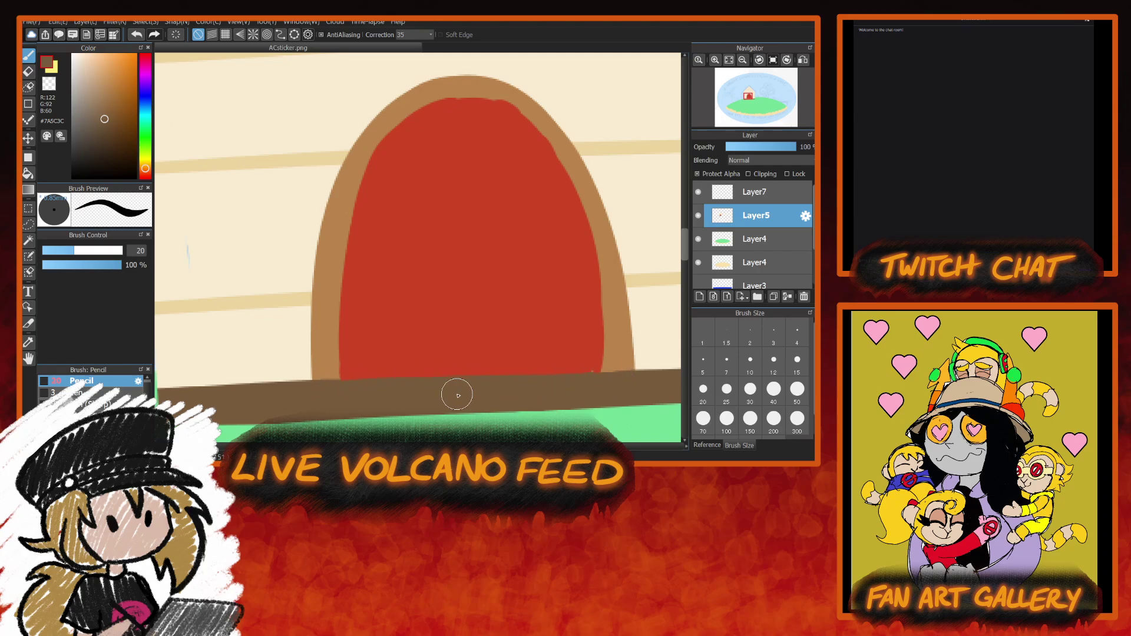
Widen the door's brown frame inward with #BA854C, smoothing its inner edge along both sides and over the arch.
left_click(338, 239, "alt")
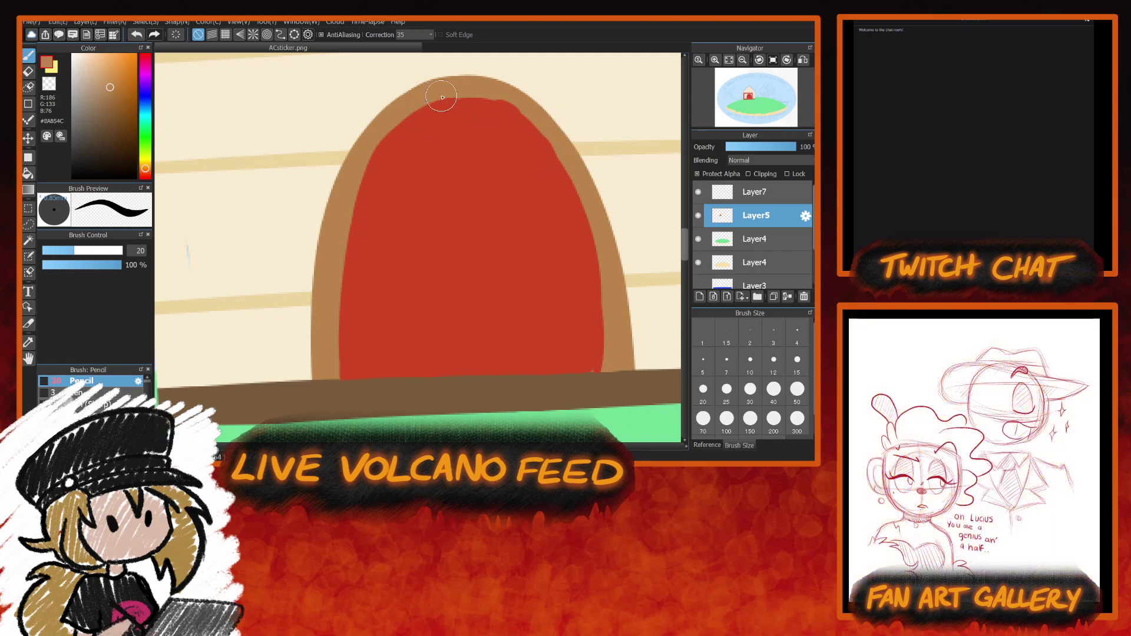
left_click_drag(392, 123, 369, 168)
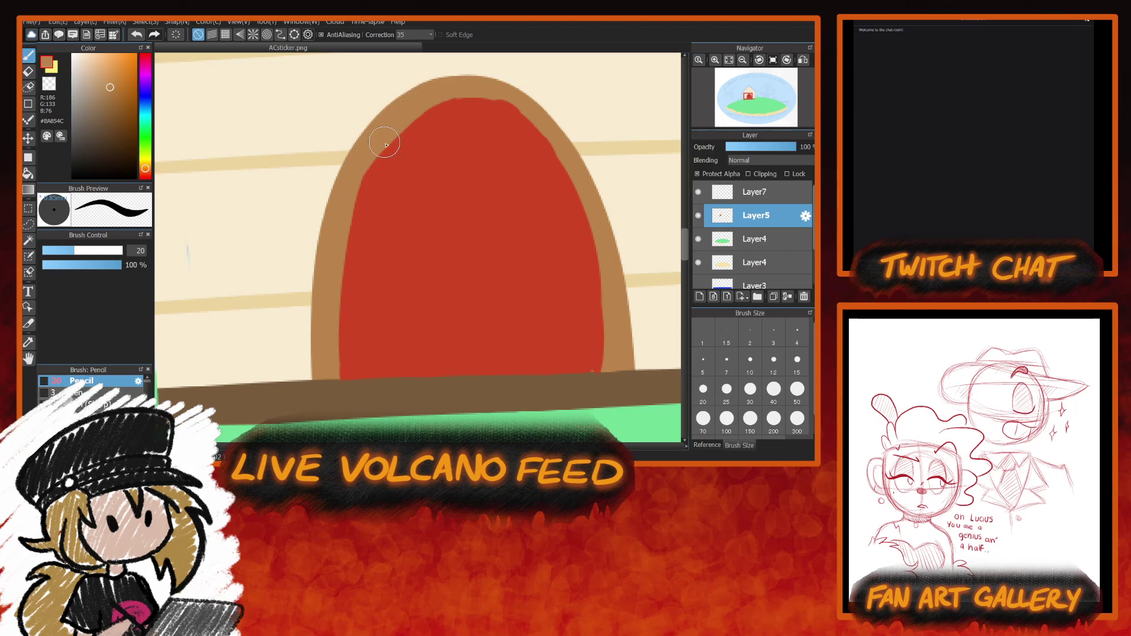
mouse_move(606, 363)
left_mouse_down()
mouse_move(581, 201)
mouse_move(540, 131)
mouse_move(506, 103)
mouse_move(454, 91)
mouse_move(359, 158)
left_mouse_up()
mouse_move(492, 103)
left_mouse_down()
mouse_move(423, 112)
mouse_move(364, 176)
mouse_move(338, 278)
mouse_move(343, 341)
mouse_move(348, 238)
mouse_move(340, 343)
left_mouse_up()
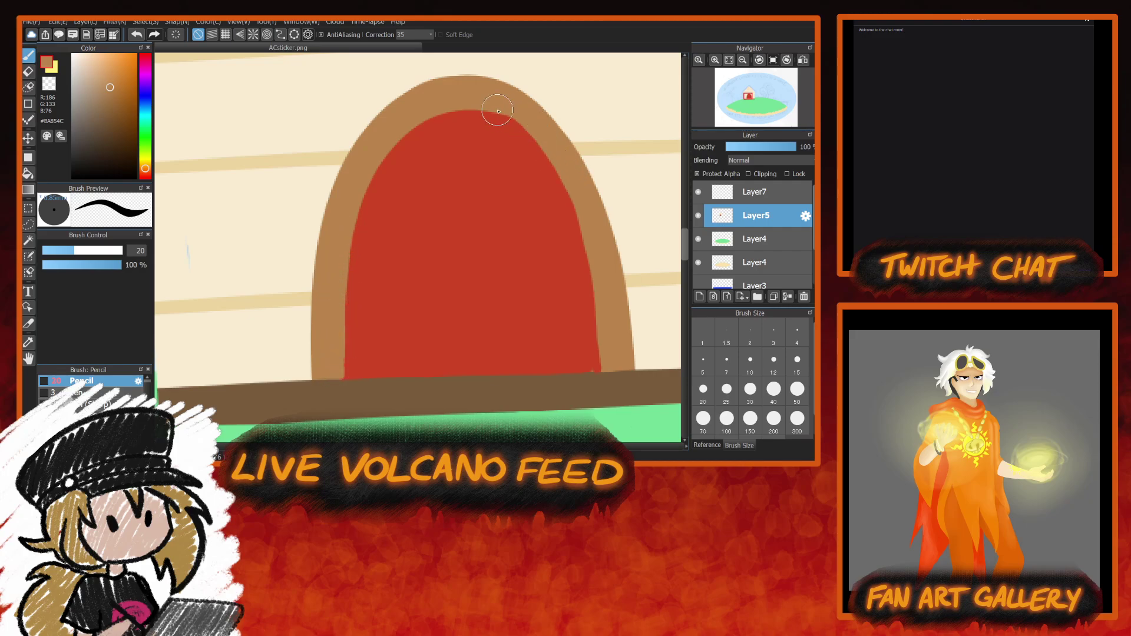
mouse_move(587, 230)
left_mouse_down()
mouse_move(601, 363)
mouse_move(604, 354)
left_mouse_up()
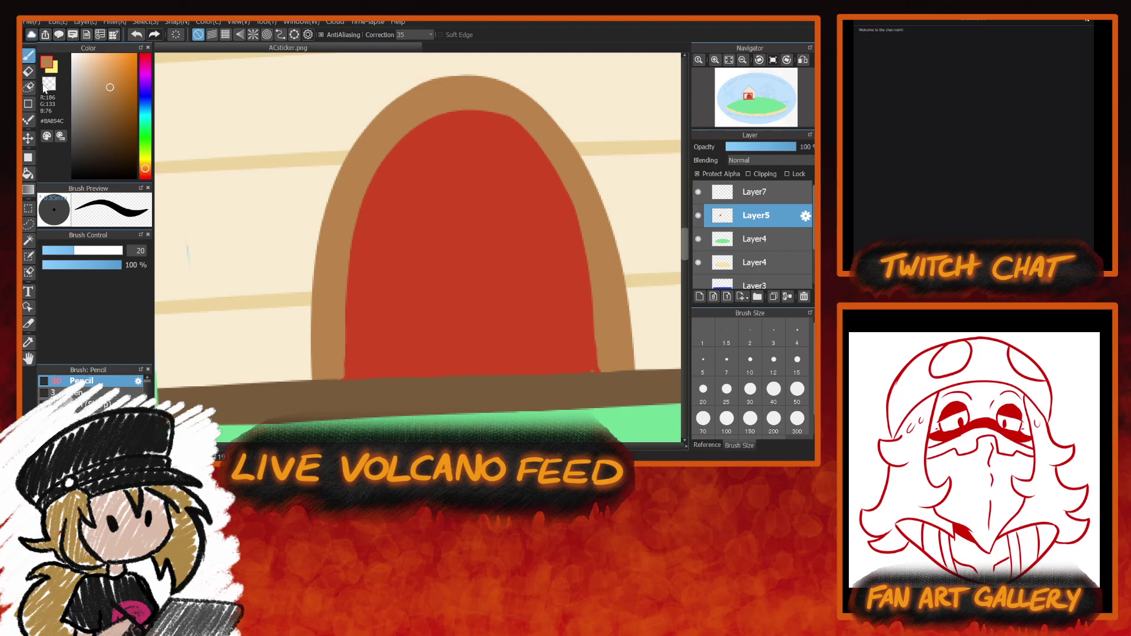
Even out the red door panel's right edge with #CC4524 from the arch down towards the base.
left_click(506, 252, "alt")
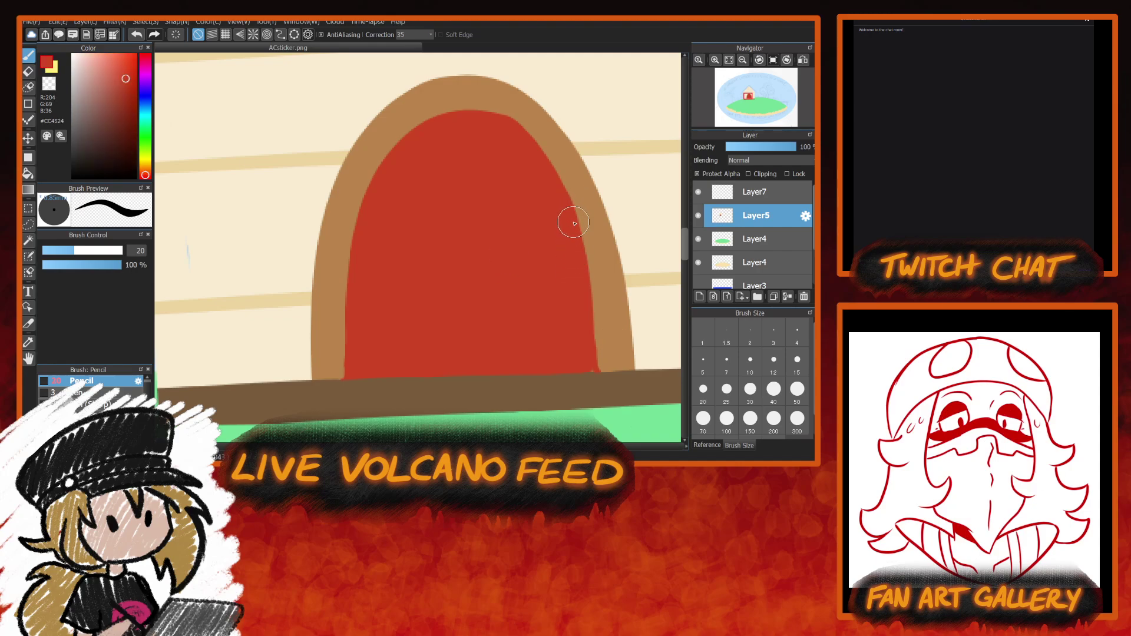
mouse_move(527, 128)
left_mouse_down()
mouse_move(505, 119)
mouse_move(561, 188)
left_mouse_up()
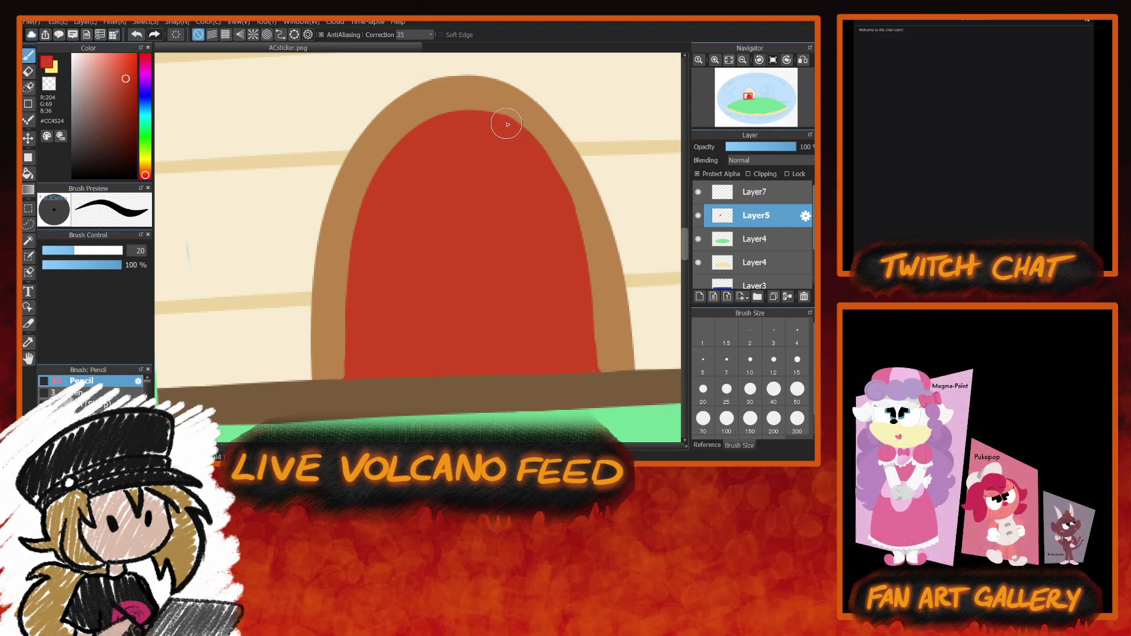
mouse_move(550, 167)
left_mouse_down()
mouse_move(583, 247)
mouse_move(589, 348)
left_mouse_up()
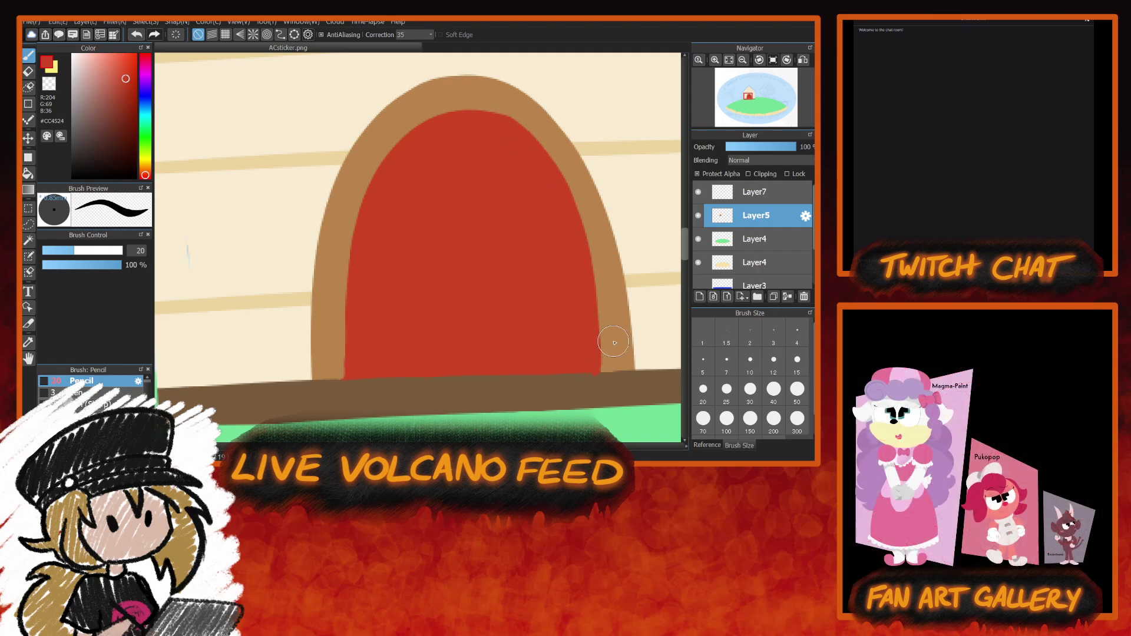
Paint a filled half-round window in near-black #1E1E1E in the upper part of the red door.
left_click(596, 383, "alt")
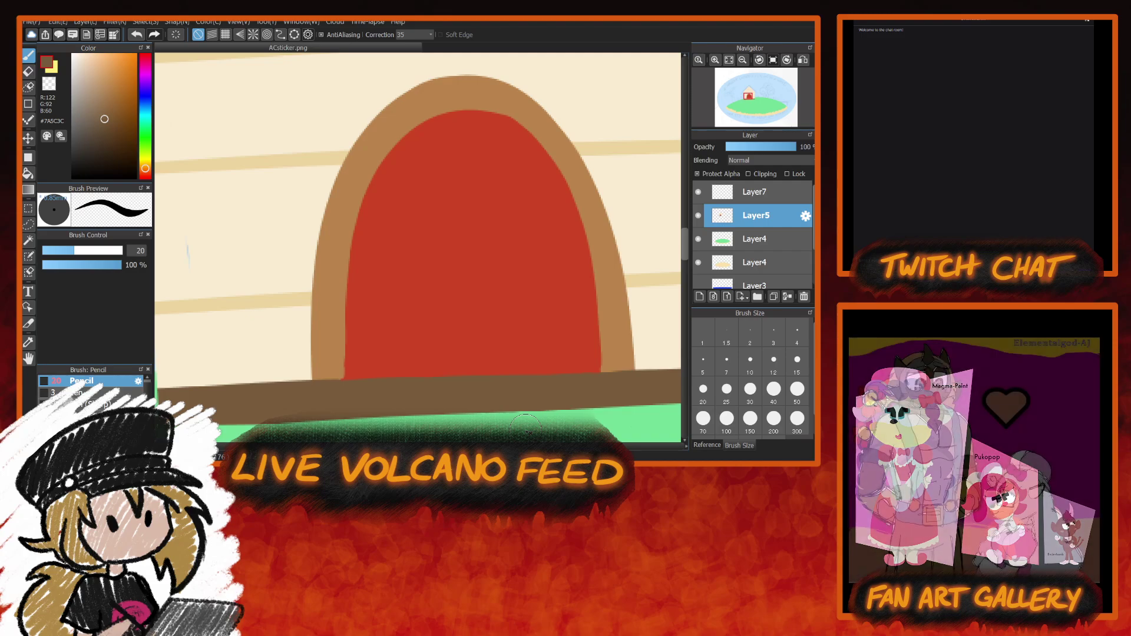
left_click_drag(91, 152, 45, 161)
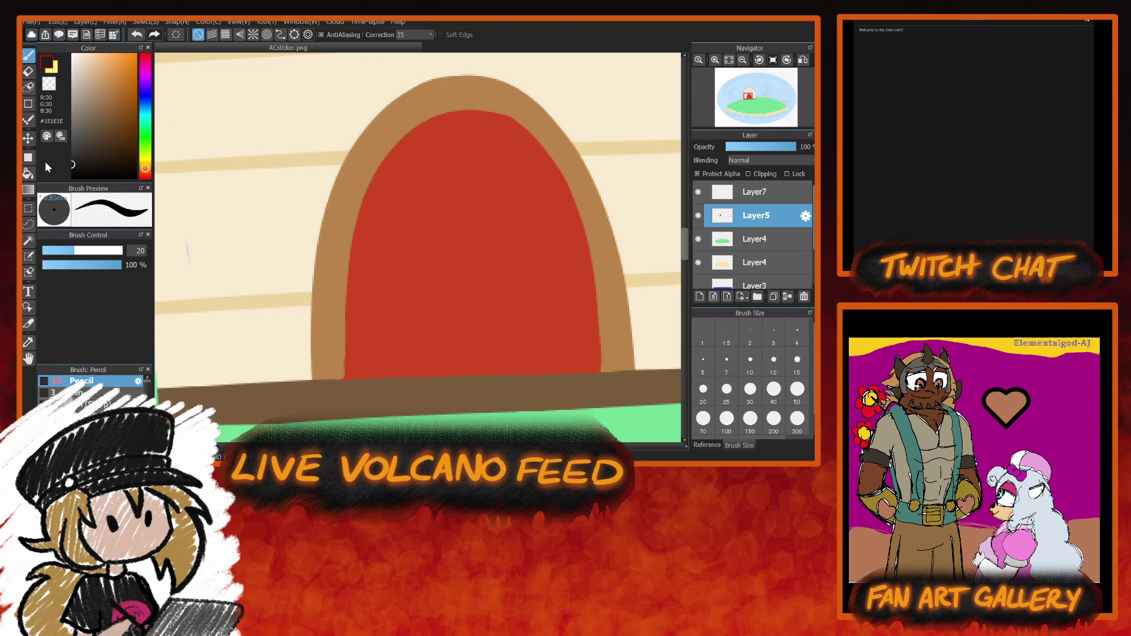
mouse_move(472, 149)
left_mouse_down()
mouse_move(418, 180)
mouse_move(420, 208)
mouse_move(489, 153)
mouse_move(527, 218)
mouse_move(506, 162)
mouse_move(458, 156)
mouse_move(419, 190)
mouse_move(423, 217)
mouse_move(457, 158)
mouse_move(416, 188)
mouse_move(409, 233)
left_mouse_up()
mouse_move(470, 149)
left_mouse_down()
mouse_move(408, 200)
mouse_move(411, 221)
mouse_move(530, 236)
mouse_move(531, 165)
mouse_move(534, 225)
mouse_move(517, 168)
mouse_move(458, 148)
mouse_move(403, 200)
mouse_move(409, 230)
mouse_move(425, 215)
mouse_move(403, 235)
mouse_move(525, 228)
mouse_move(418, 224)
mouse_move(434, 198)
mouse_move(464, 210)
mouse_move(483, 166)
mouse_move(415, 202)
mouse_move(458, 207)
mouse_move(467, 191)
mouse_move(416, 225)
mouse_move(517, 215)
mouse_move(499, 177)
mouse_move(516, 228)
left_mouse_up()
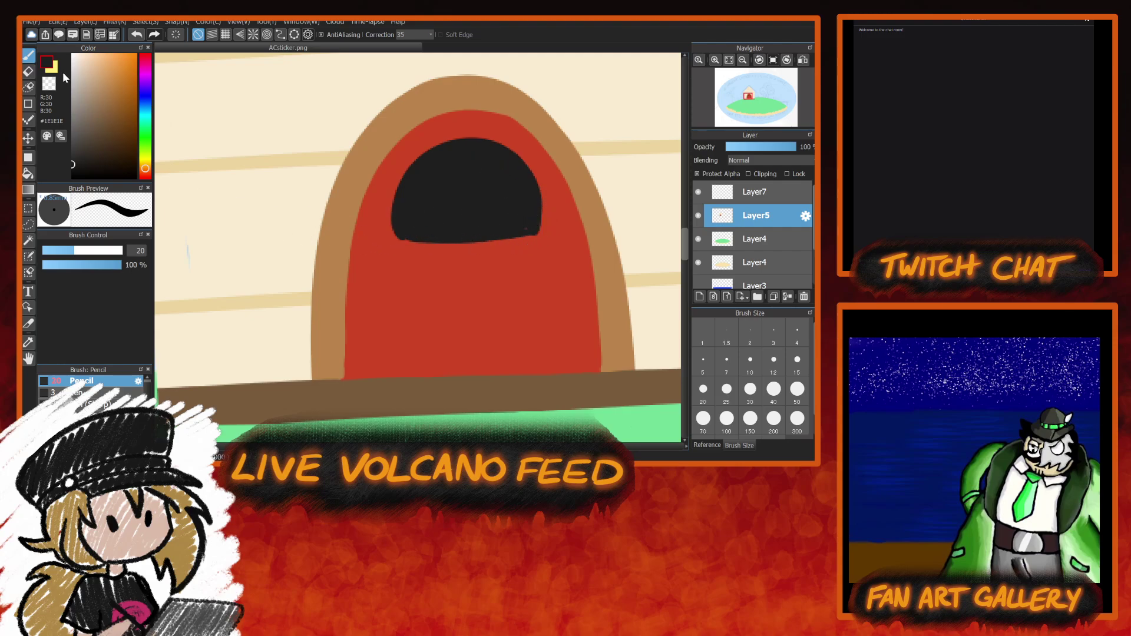
Trim the window's outline with the door red #CC4524 and divide it into four panes with a vertical and a horizontal bar.
left_click(439, 312, "alt")
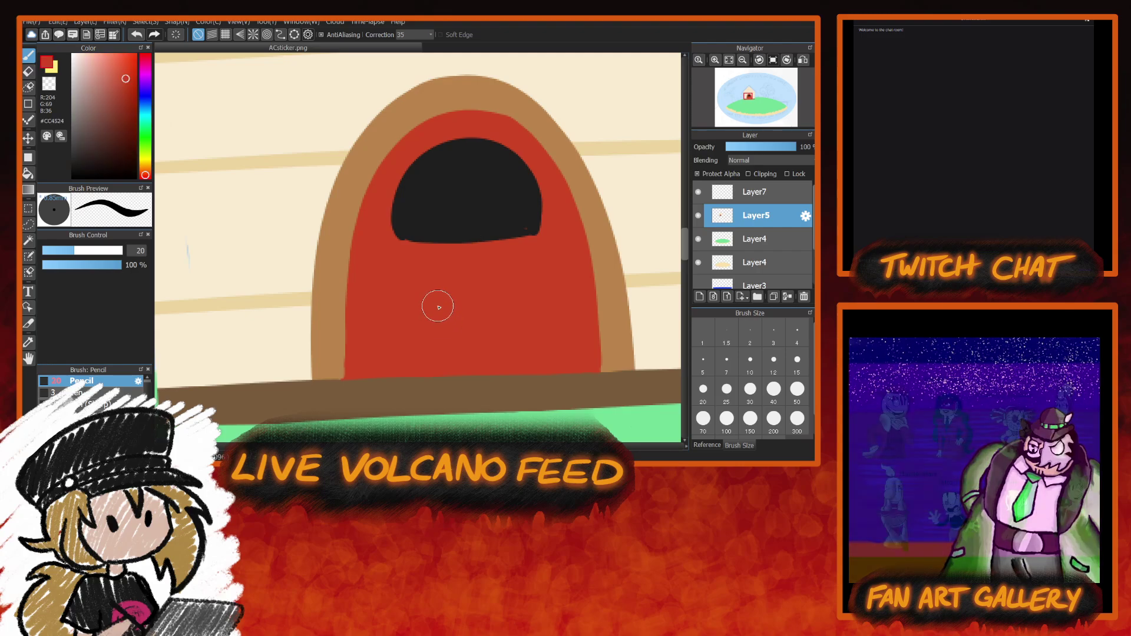
mouse_move(469, 125)
left_mouse_down()
mouse_move(419, 153)
mouse_move(390, 217)
mouse_move(401, 269)
mouse_move(431, 178)
mouse_move(403, 188)
mouse_move(430, 149)
mouse_move(473, 137)
mouse_move(521, 154)
mouse_move(551, 246)
mouse_move(546, 195)
left_mouse_up()
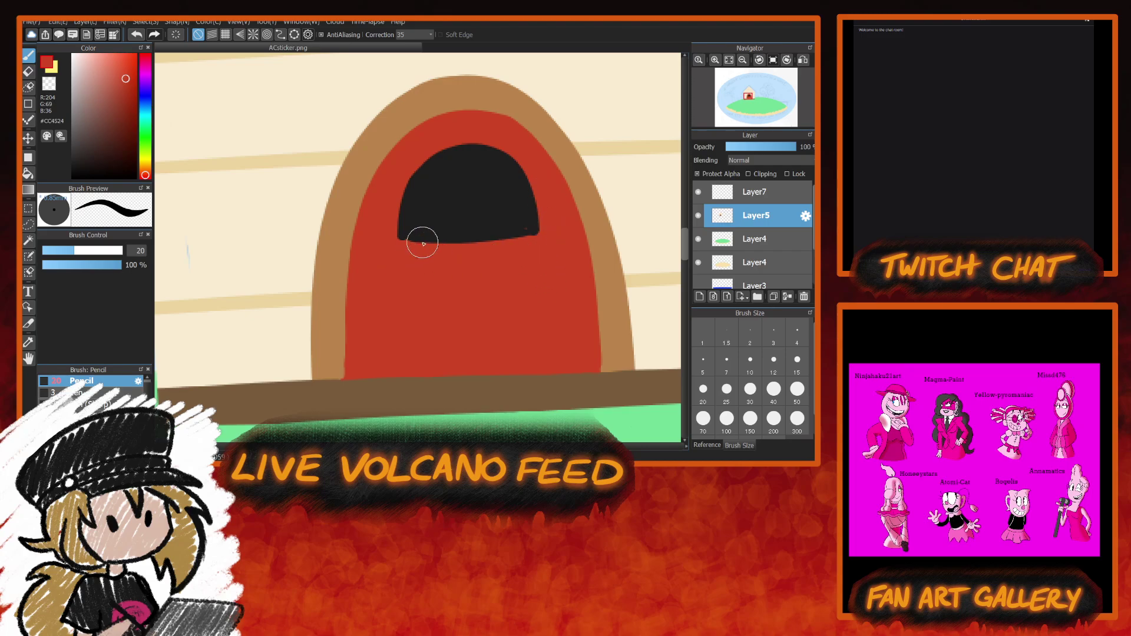
left_click_drag(473, 129, 469, 320)
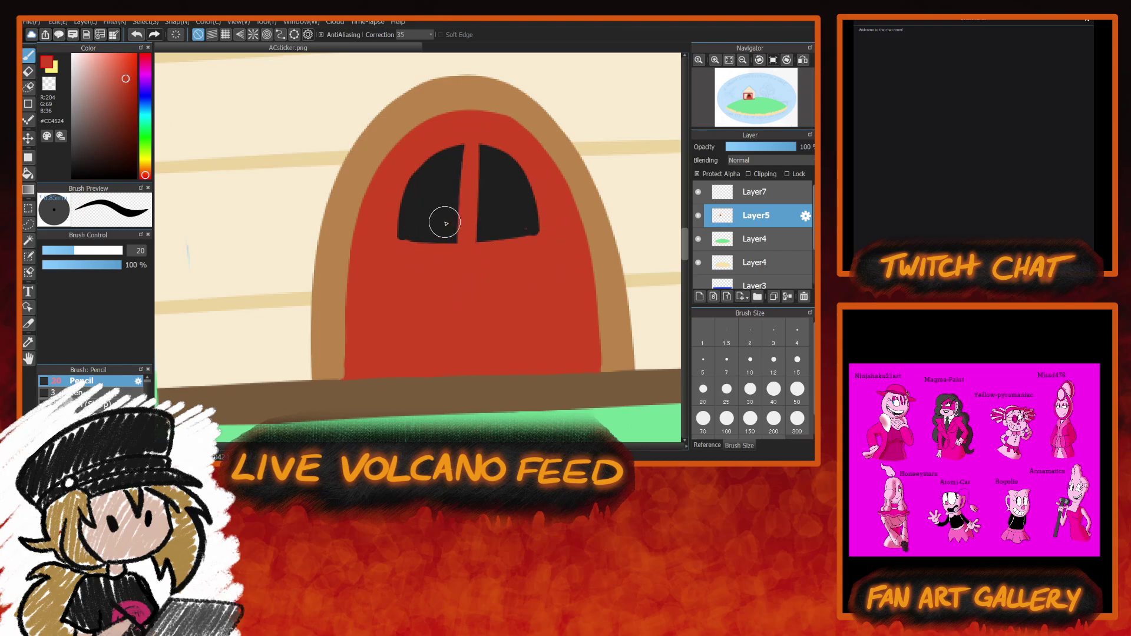
left_click_drag(382, 202, 548, 182)
key("ctrl+z")
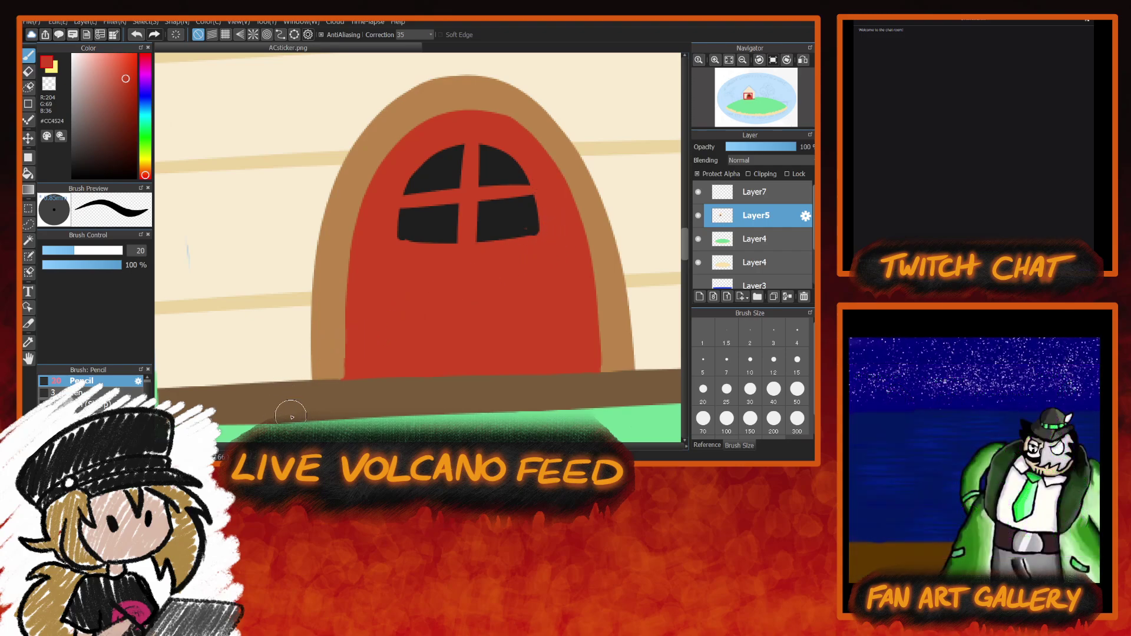
Draw two adjoining rectangular panel outlines in lighter red #EA6A4A on the door below the window.
left_click(119, 62)
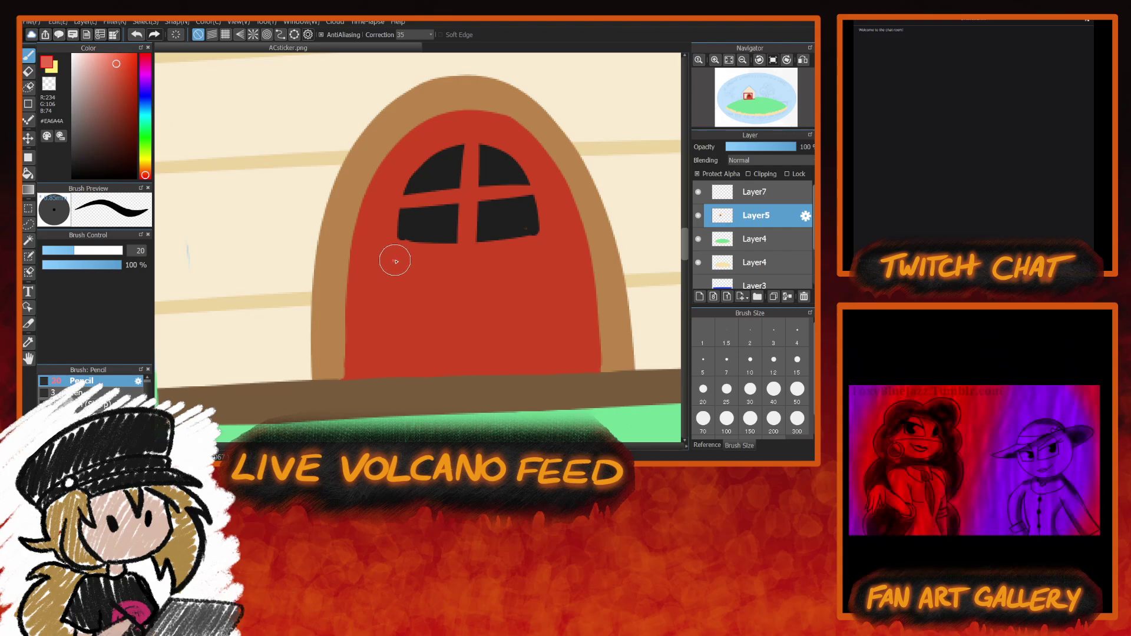
left_click_drag(391, 260, 547, 257)
left_click_drag(469, 264, 469, 350)
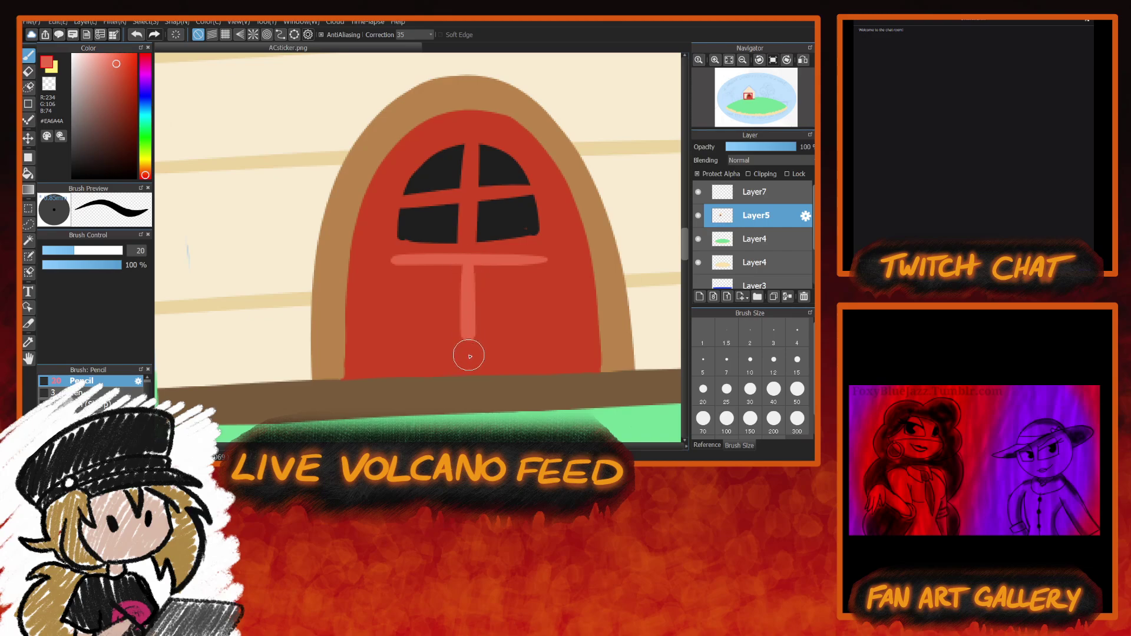
mouse_move(396, 260)
left_mouse_down()
mouse_move(397, 354)
mouse_move(532, 352)
left_mouse_up()
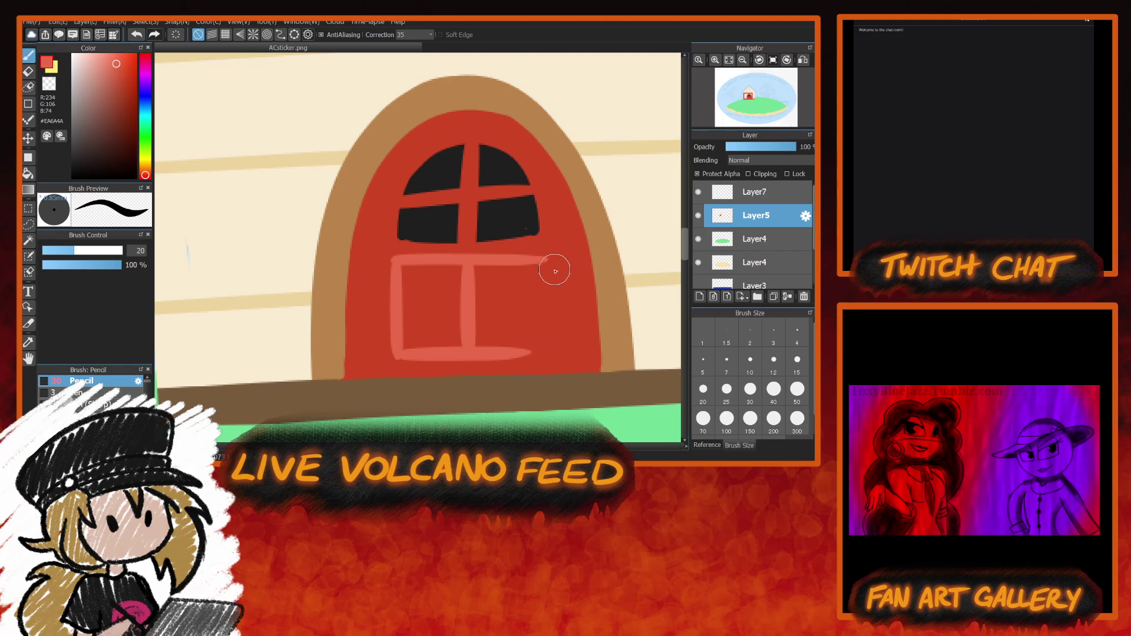
left_click_drag(544, 259, 542, 355)
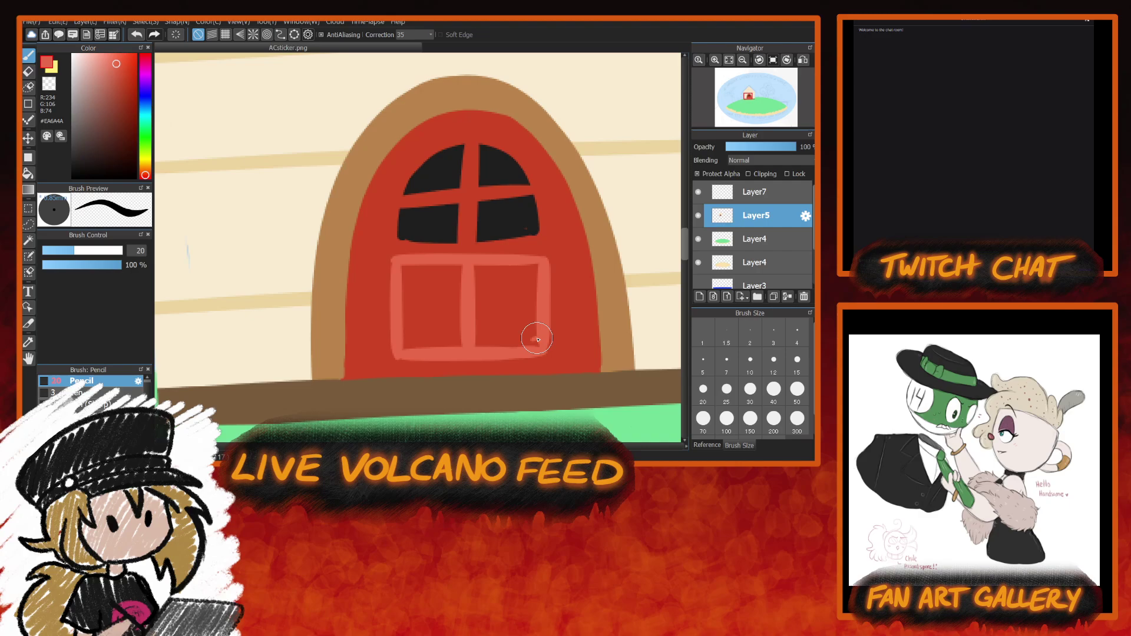
left_click_drag(538, 340, 534, 339)
Paint a round doorknob in dark gold #C18D1E on the door's left side, with a brighter #F4B01D centre.
left_click(567, 293, "alt")
left_click(145, 170)
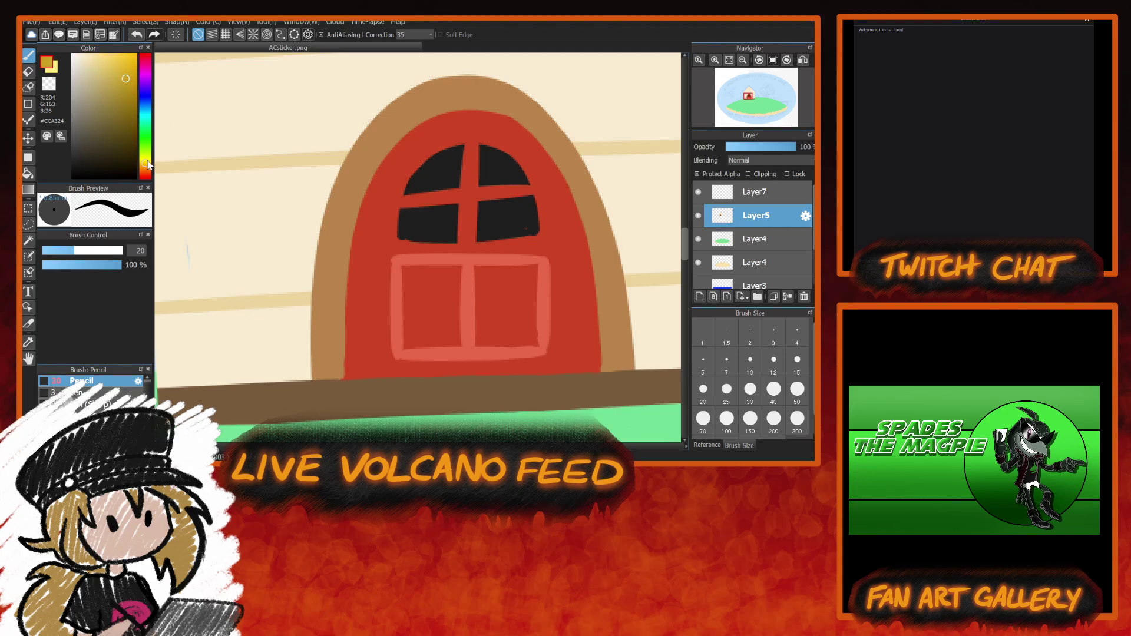
left_click_drag(127, 79, 126, 87)
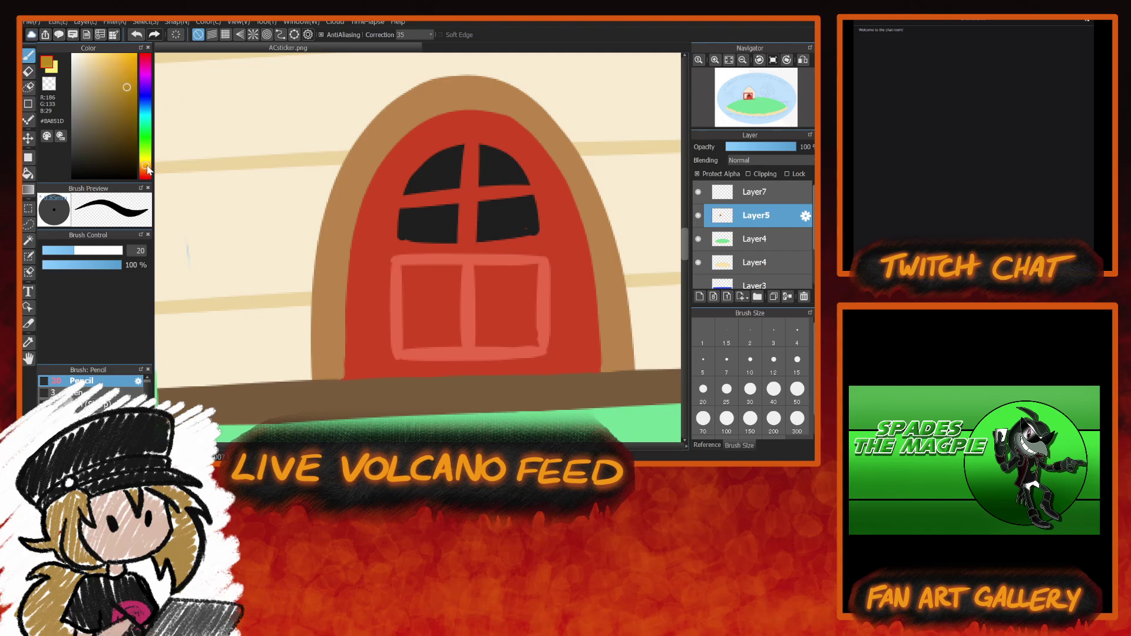
left_click(127, 84)
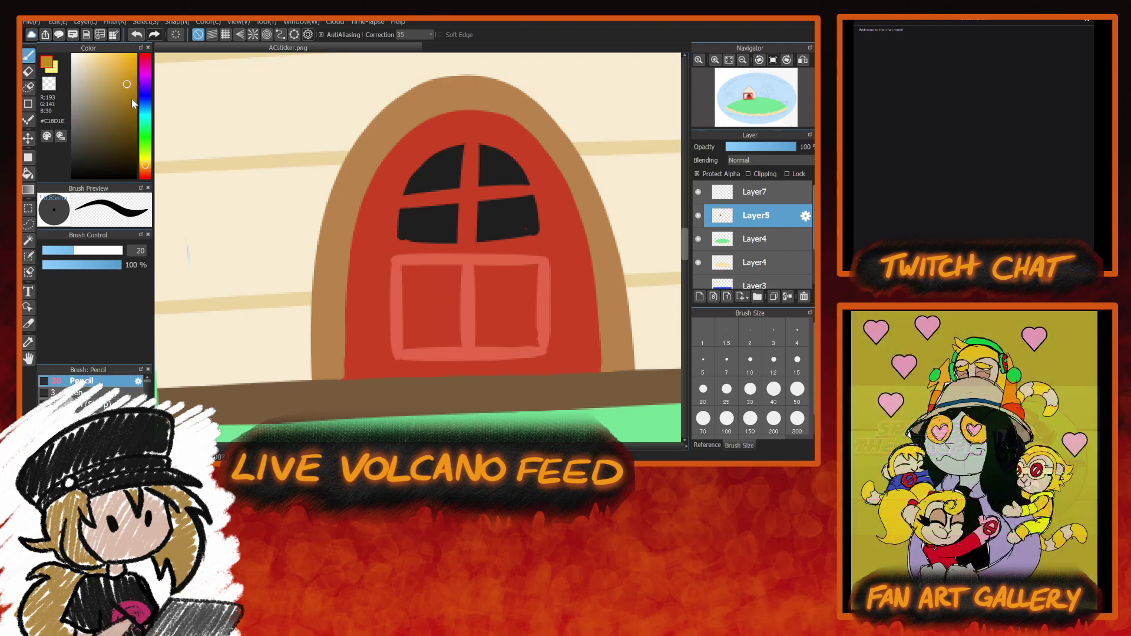
left_click(369, 263)
left_click_drag(366, 266, 374, 271)
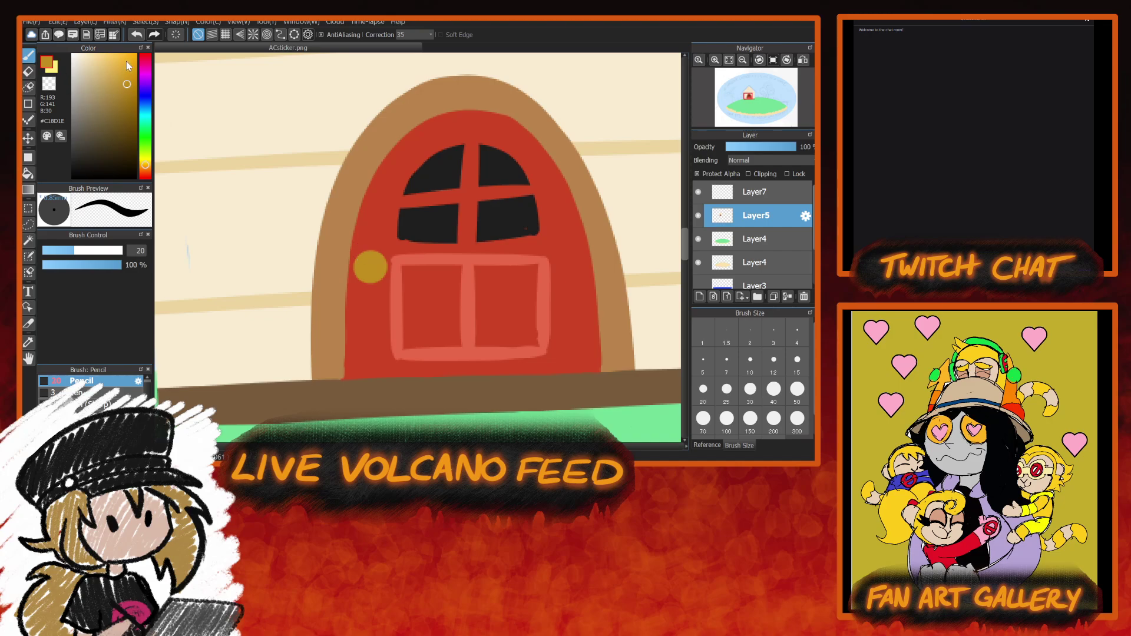
left_click_drag(372, 265, 369, 261)
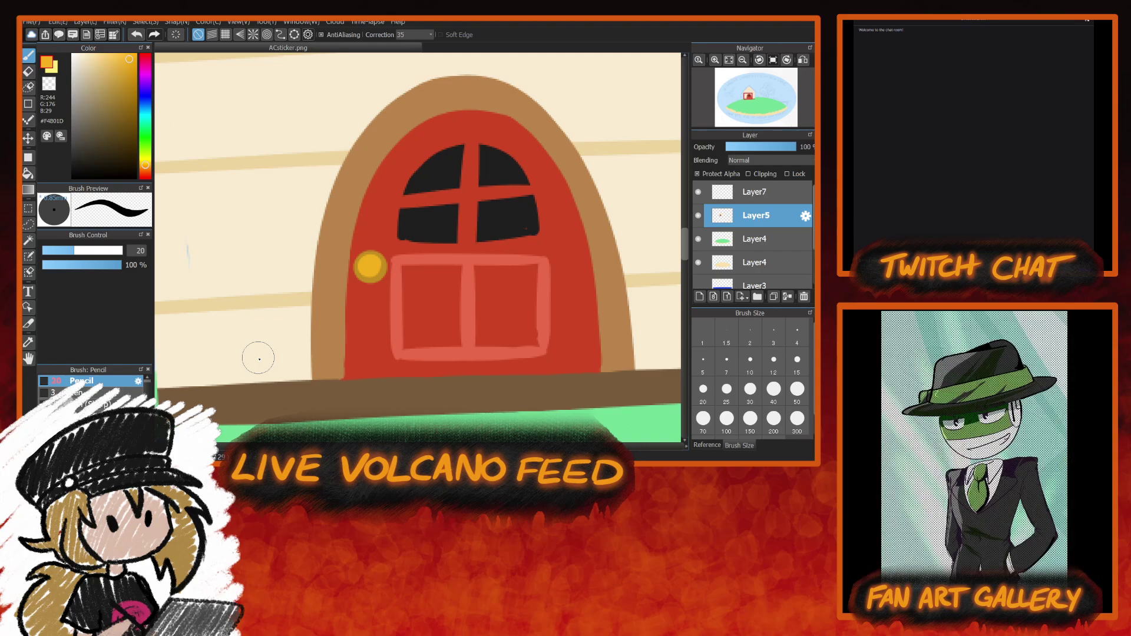
left_click(368, 171, "alt")
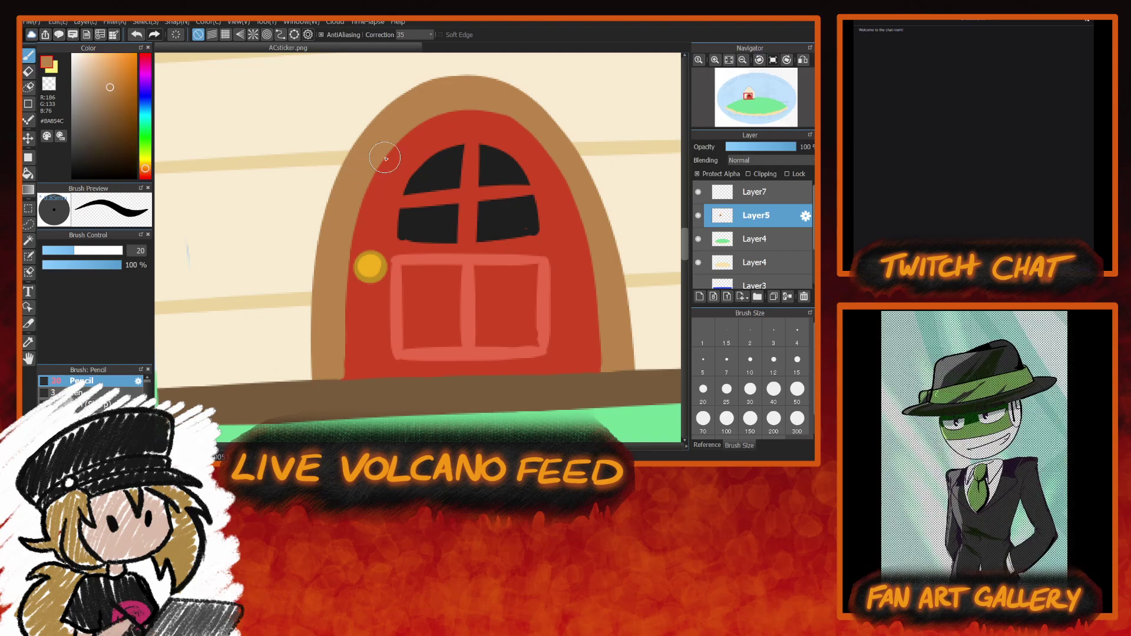
left_click(744, 61)
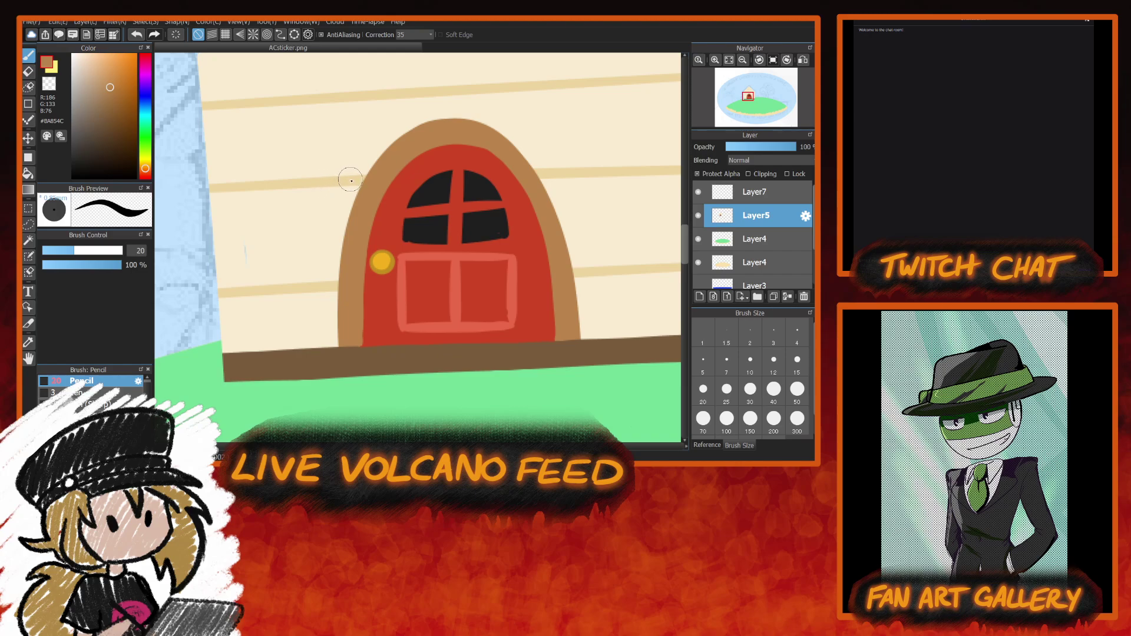
left_click(326, 182, "alt")
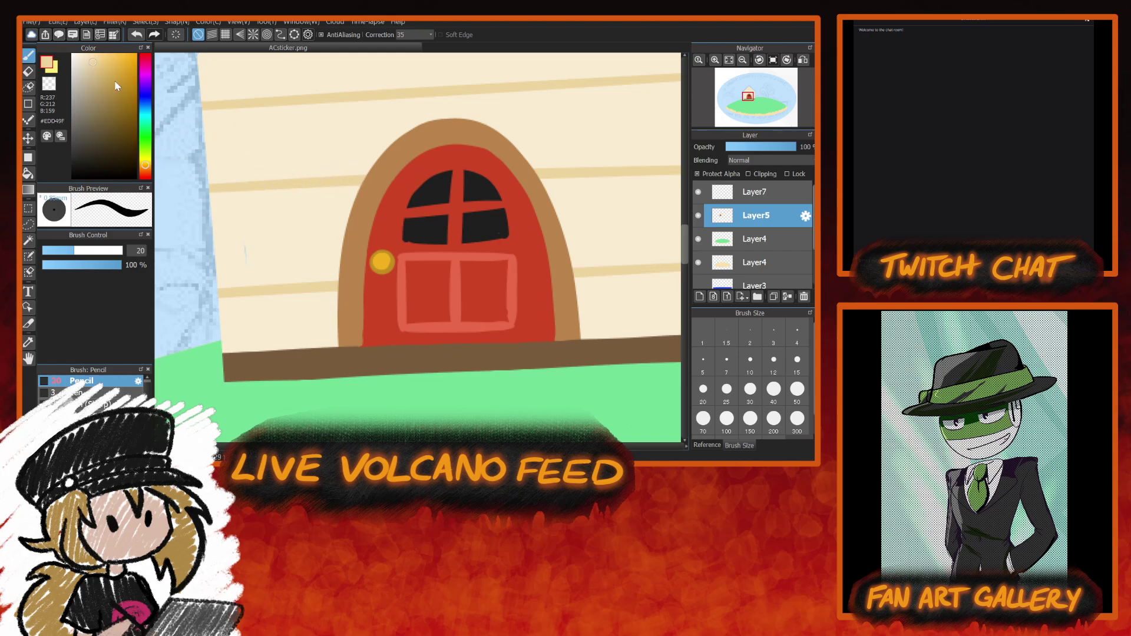
left_click_drag(97, 68, 103, 84)
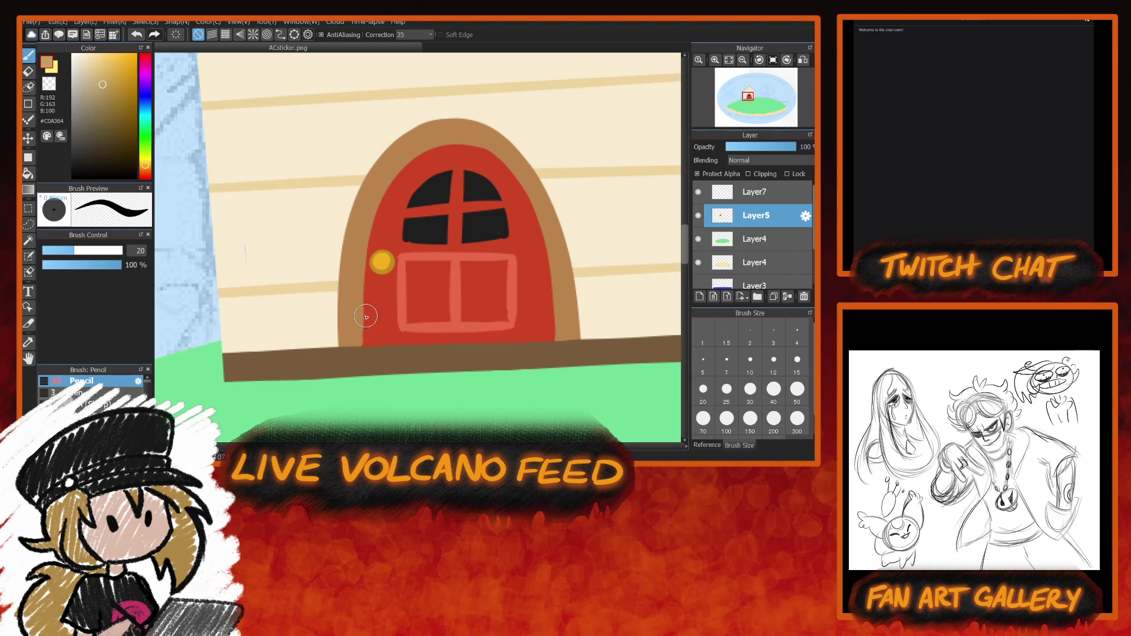
Outline and fill a doorstep in the frame's brown #BA854C across the dark foundation directly beneath the door.
left_click(344, 321, "alt")
left_click_drag(371, 358, 368, 371)
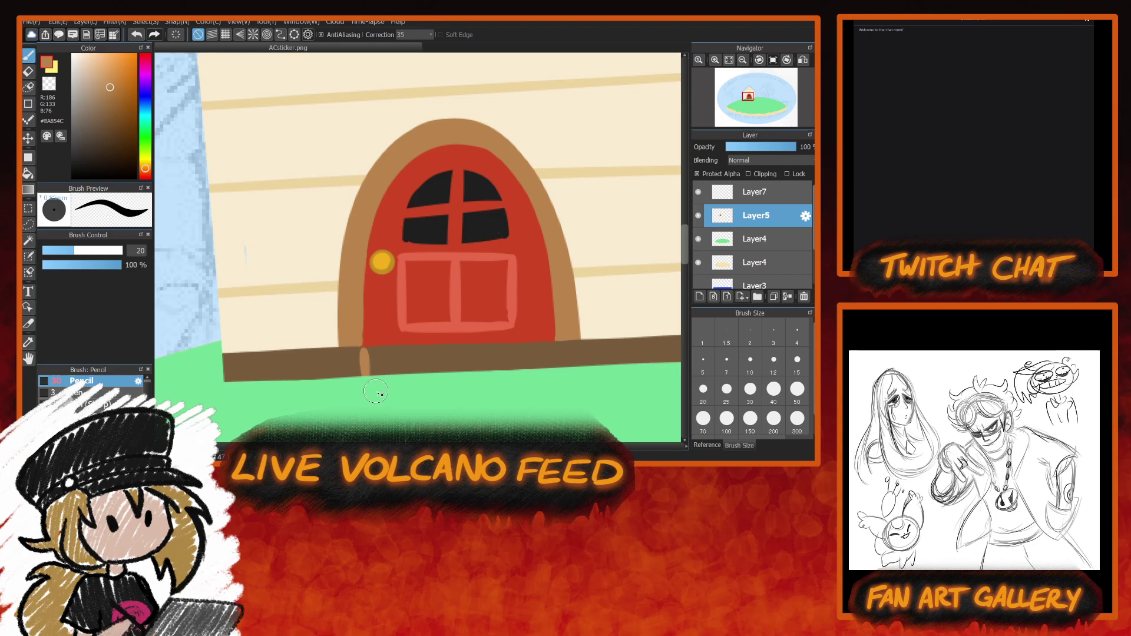
left_click_drag(553, 345, 556, 368)
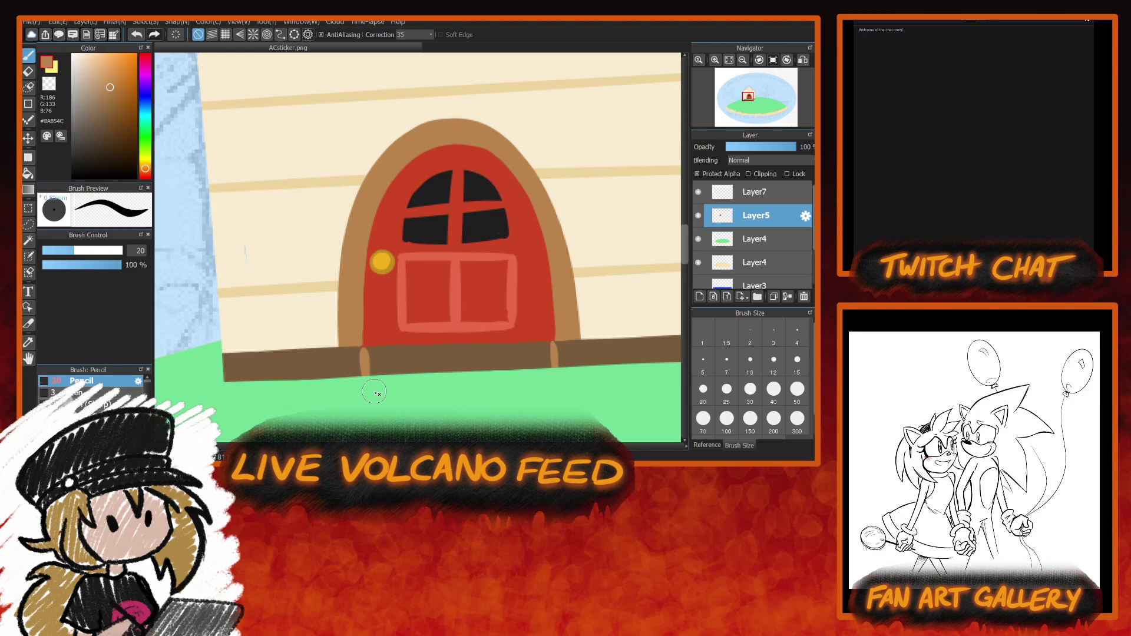
left_click_drag(364, 372, 508, 374)
mouse_move(366, 352)
left_mouse_down()
mouse_move(416, 349)
mouse_move(365, 373)
mouse_move(451, 348)
mouse_move(498, 348)
left_mouse_up()
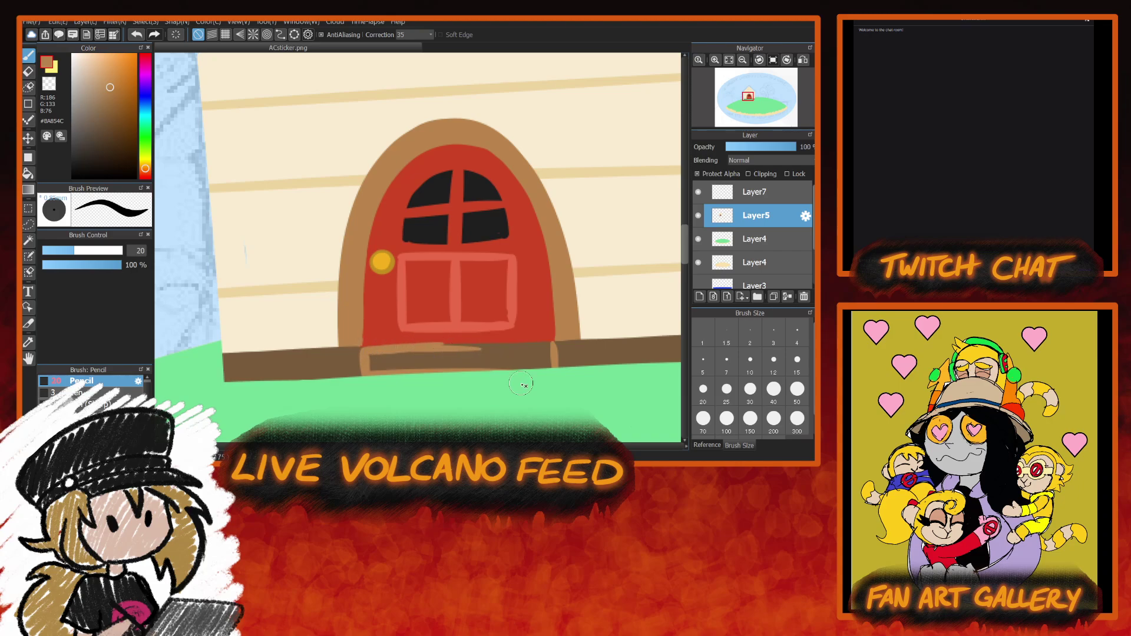
mouse_move(371, 361)
left_mouse_down()
mouse_move(404, 365)
mouse_move(389, 355)
mouse_move(412, 368)
mouse_move(380, 361)
mouse_move(473, 368)
mouse_move(374, 359)
mouse_move(426, 354)
mouse_move(498, 365)
mouse_move(456, 372)
mouse_move(546, 355)
left_mouse_up()
mouse_move(441, 358)
left_mouse_down()
mouse_move(495, 354)
mouse_move(435, 349)
mouse_move(530, 342)
mouse_move(523, 350)
mouse_move(548, 353)
mouse_move(519, 353)
mouse_move(546, 356)
mouse_move(548, 341)
mouse_move(539, 347)
mouse_move(551, 345)
mouse_move(394, 364)
left_mouse_up()
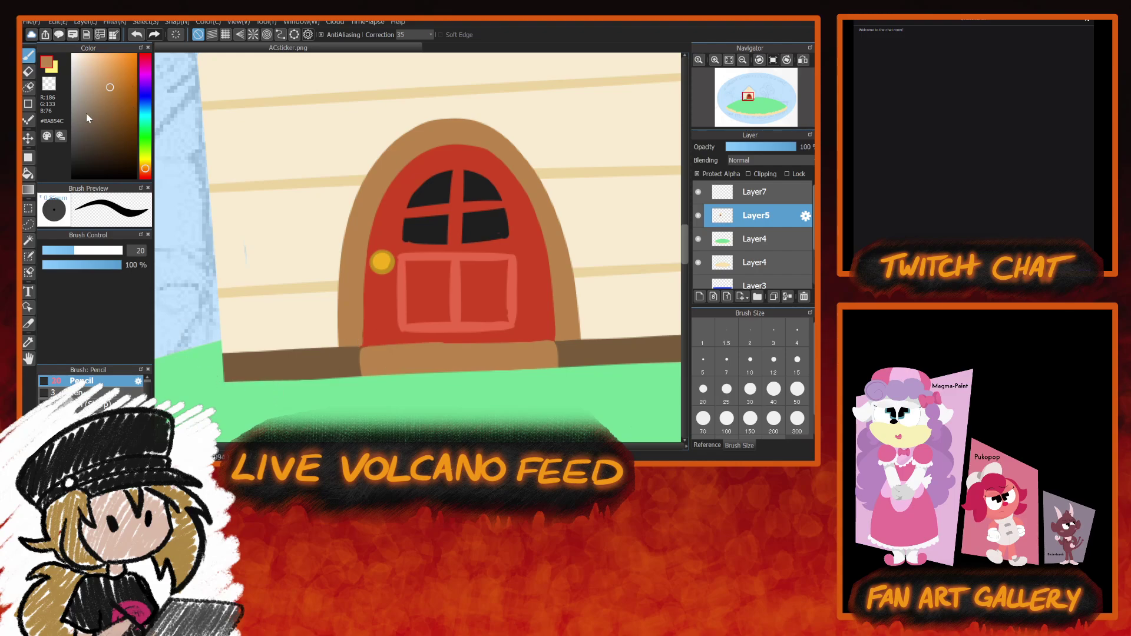
Paint a wider lower step in lighter brown #D7A26A directly beneath the doorstep on Layer7.
left_click(105, 72)
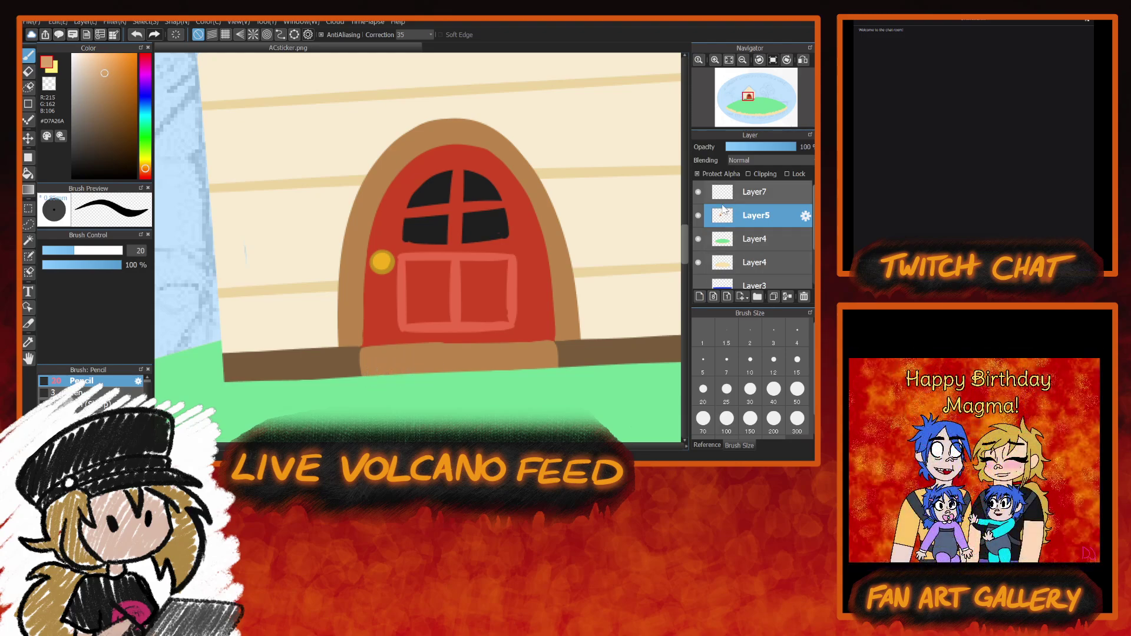
left_click(748, 194)
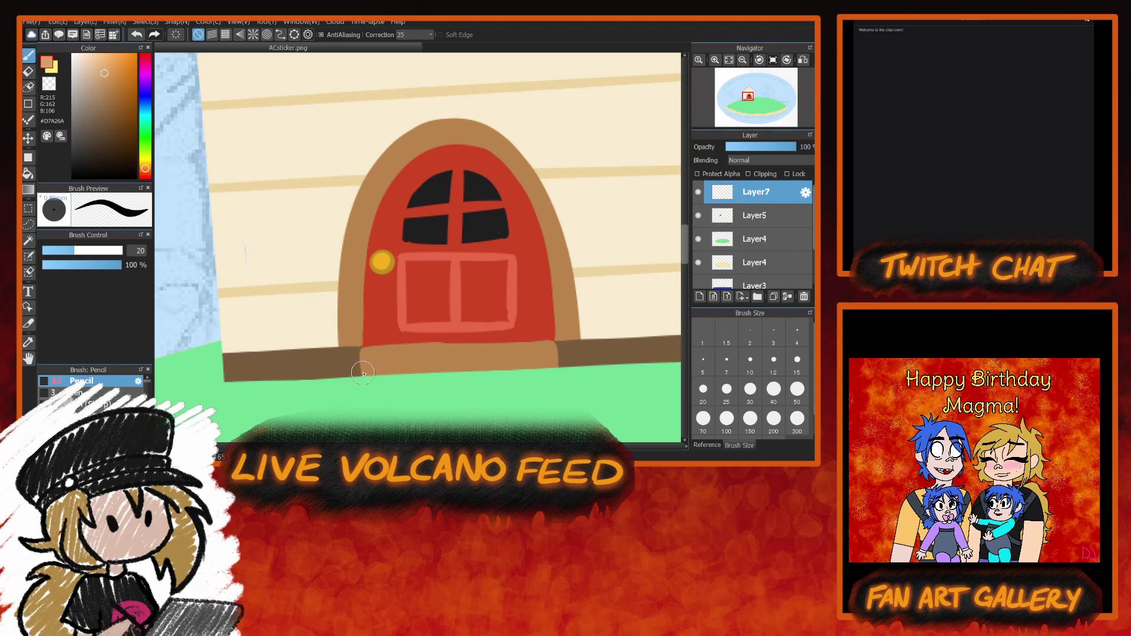
mouse_move(399, 369)
left_mouse_down()
mouse_move(455, 368)
mouse_move(356, 374)
mouse_move(521, 363)
mouse_move(412, 371)
mouse_move(489, 368)
left_mouse_up()
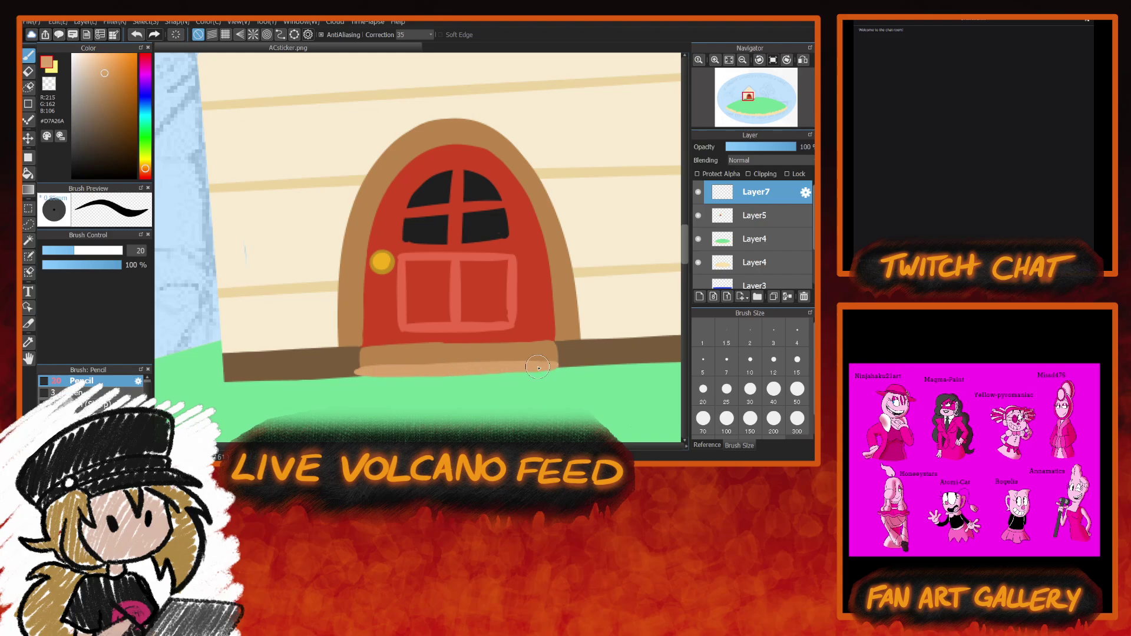
left_click(357, 375)
left_click_drag(357, 379, 466, 381)
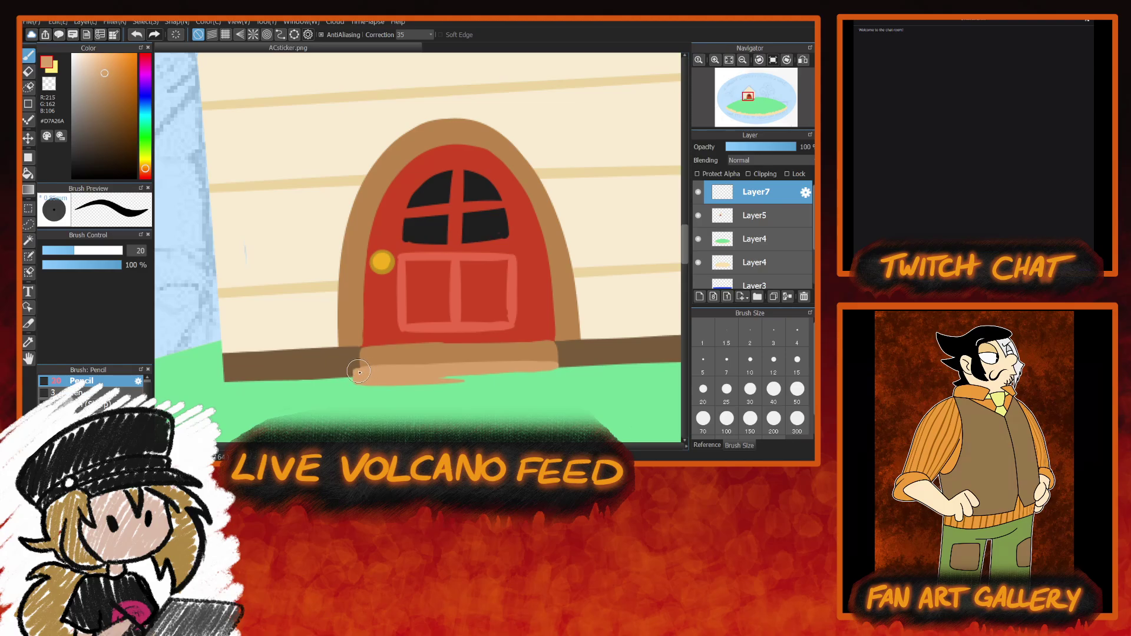
mouse_move(494, 381)
left_mouse_down()
mouse_move(539, 377)
mouse_move(437, 379)
mouse_move(555, 376)
mouse_move(533, 372)
mouse_move(559, 377)
left_mouse_up()
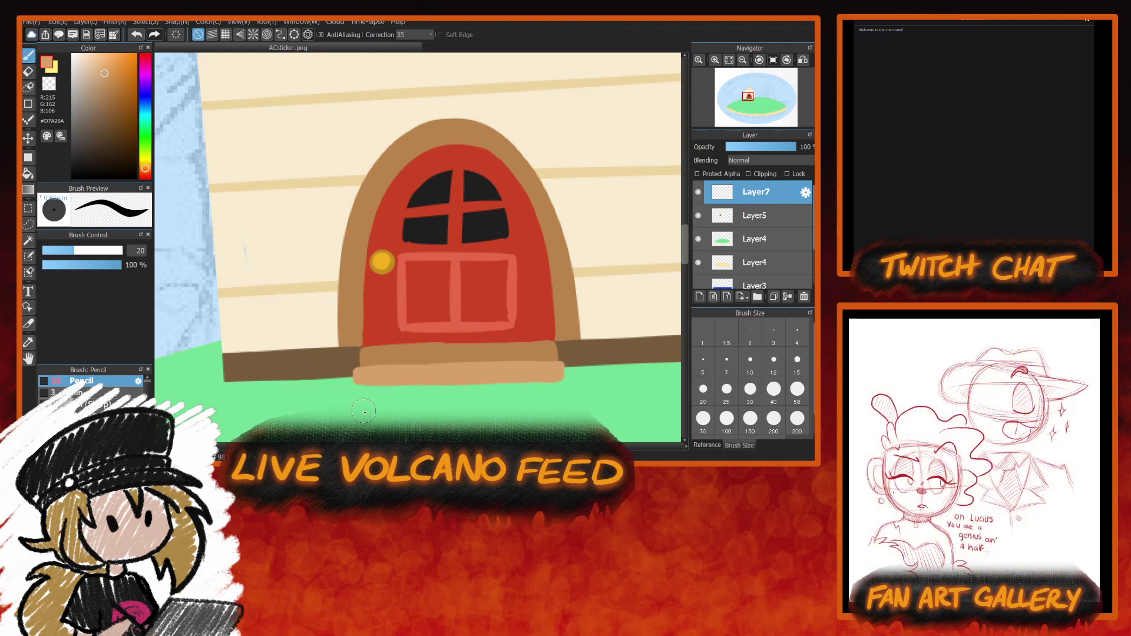
Paint a thin #D7A26A trim along both sloping edges of the house's gable, redoing the second slope's stroke.
mouse_move(362, 446)
left_mouse_down()
mouse_move(371, 446)
mouse_move(357, 446)
left_mouse_up()
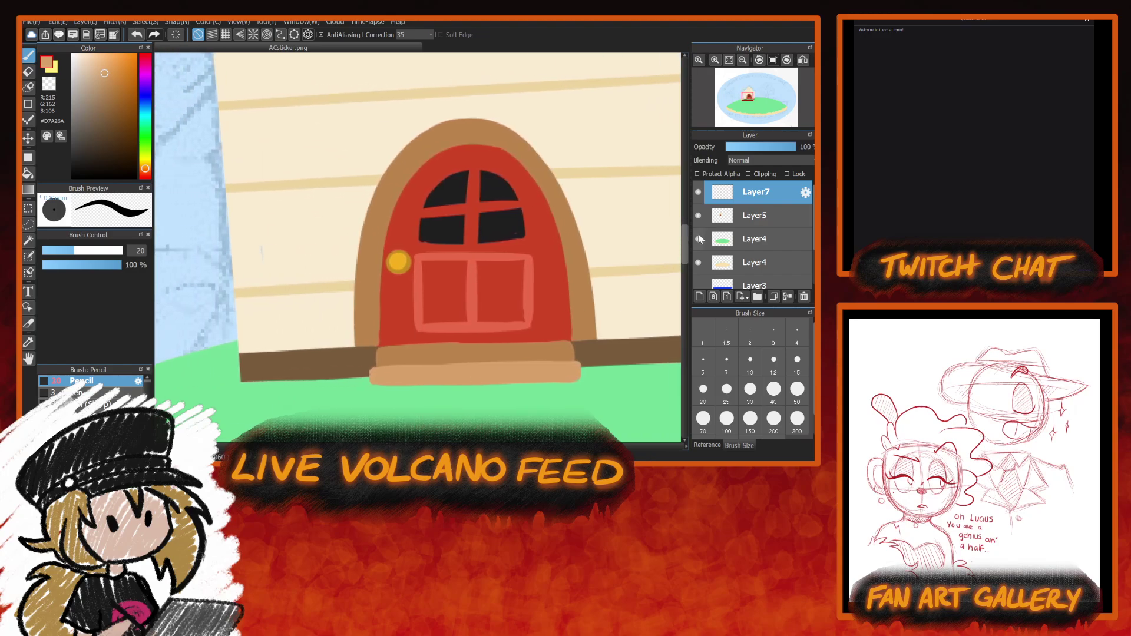
left_click_drag(686, 247, 692, 217)
left_click_drag(454, 89, 204, 340)
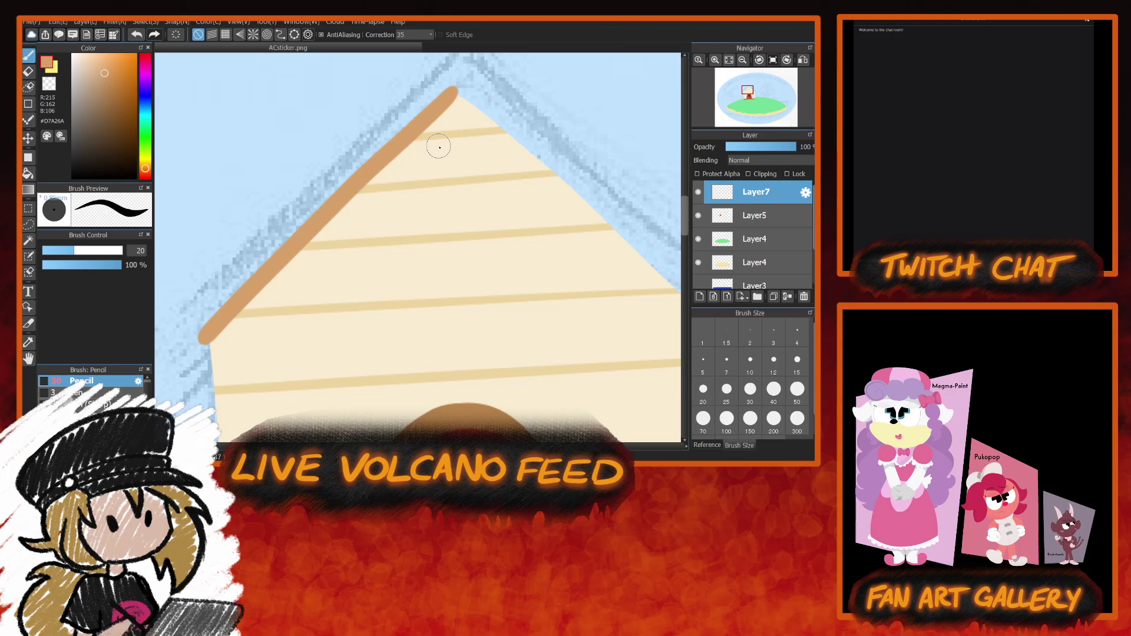
left_click(801, 60)
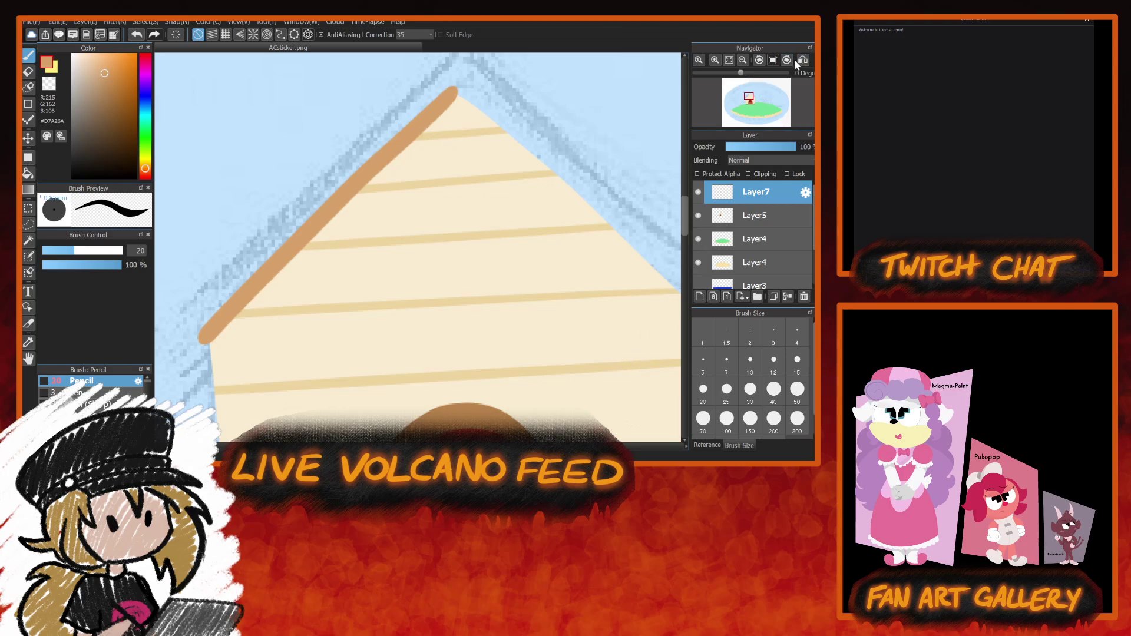
left_click(803, 60)
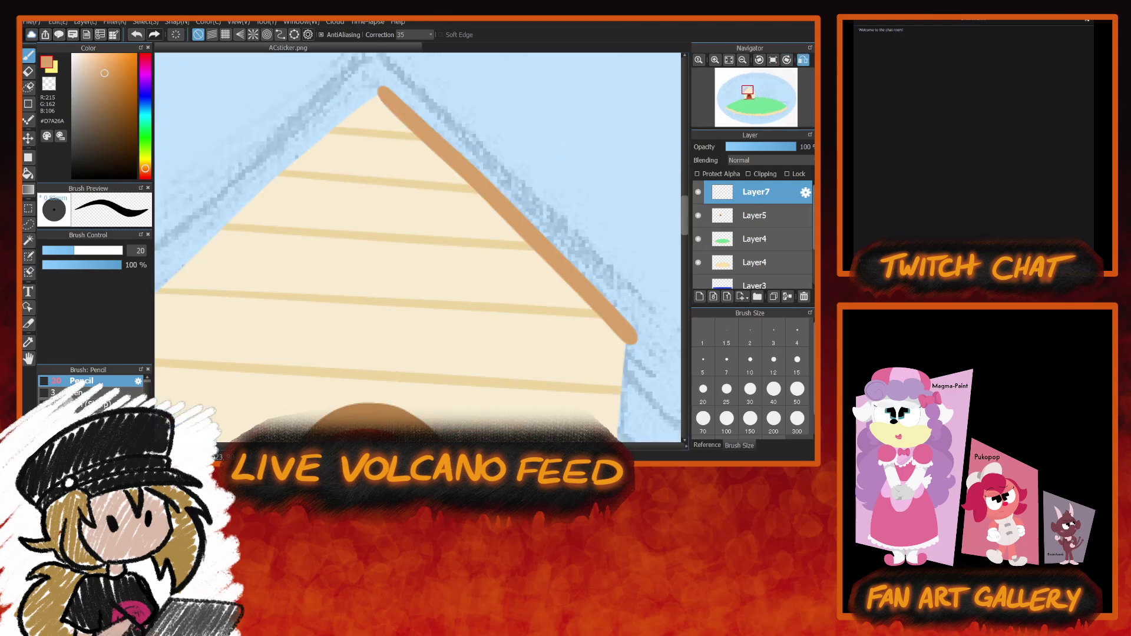
mouse_move(386, 96)
left_mouse_down()
mouse_move(510, 97)
mouse_move(234, 332)
left_mouse_up()
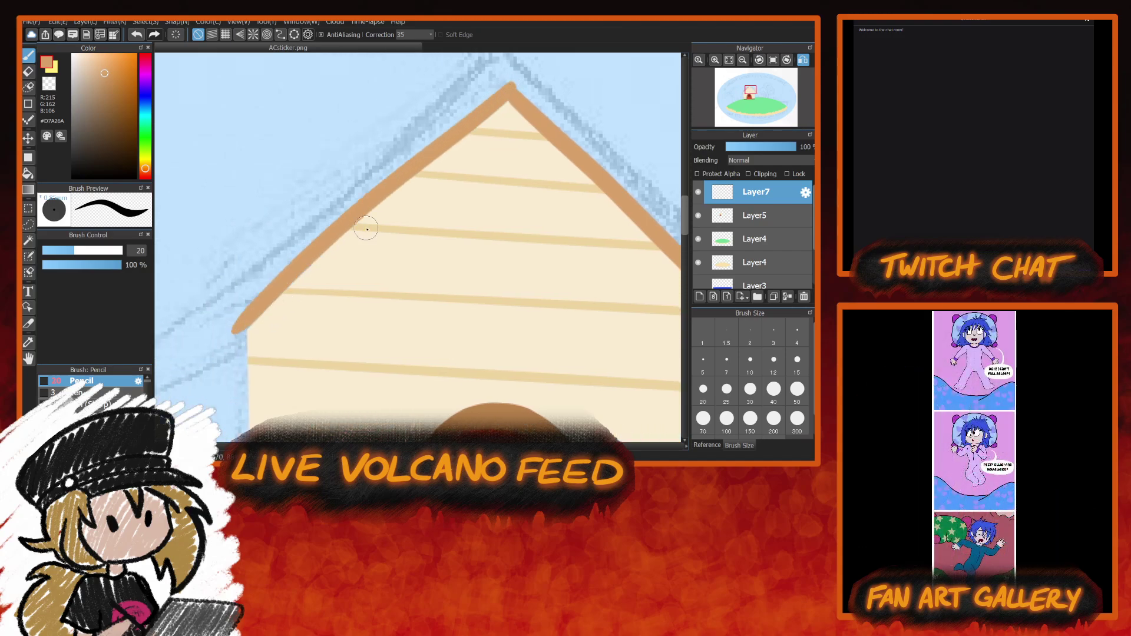
key("ctrl+z")
mouse_move(523, 89)
left_mouse_down()
mouse_move(369, 204)
mouse_move(236, 328)
left_mouse_up()
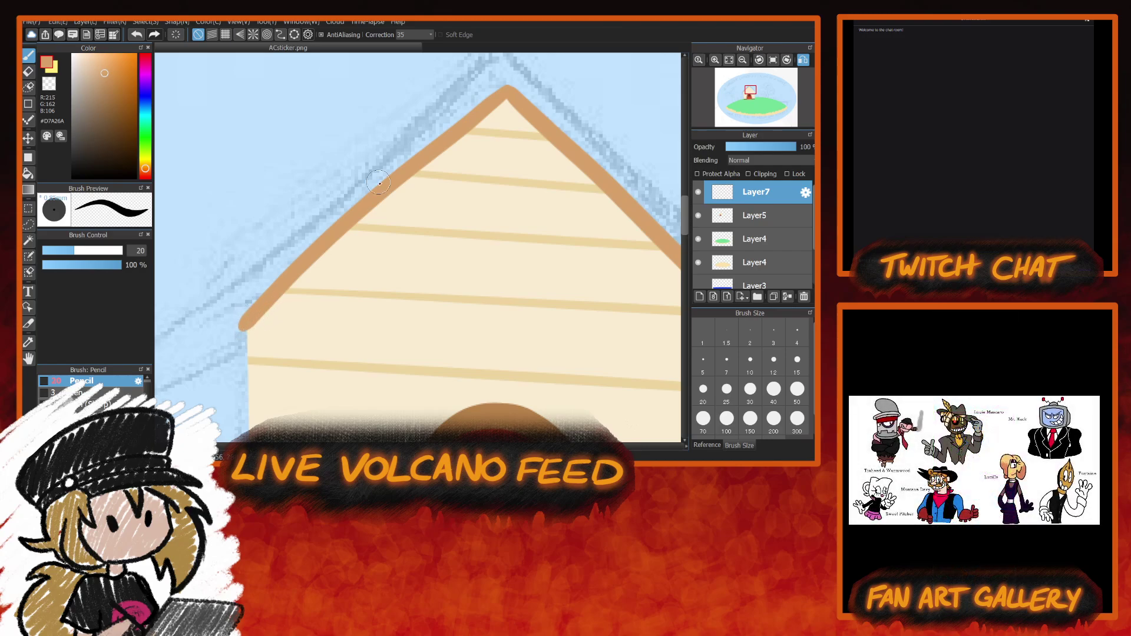
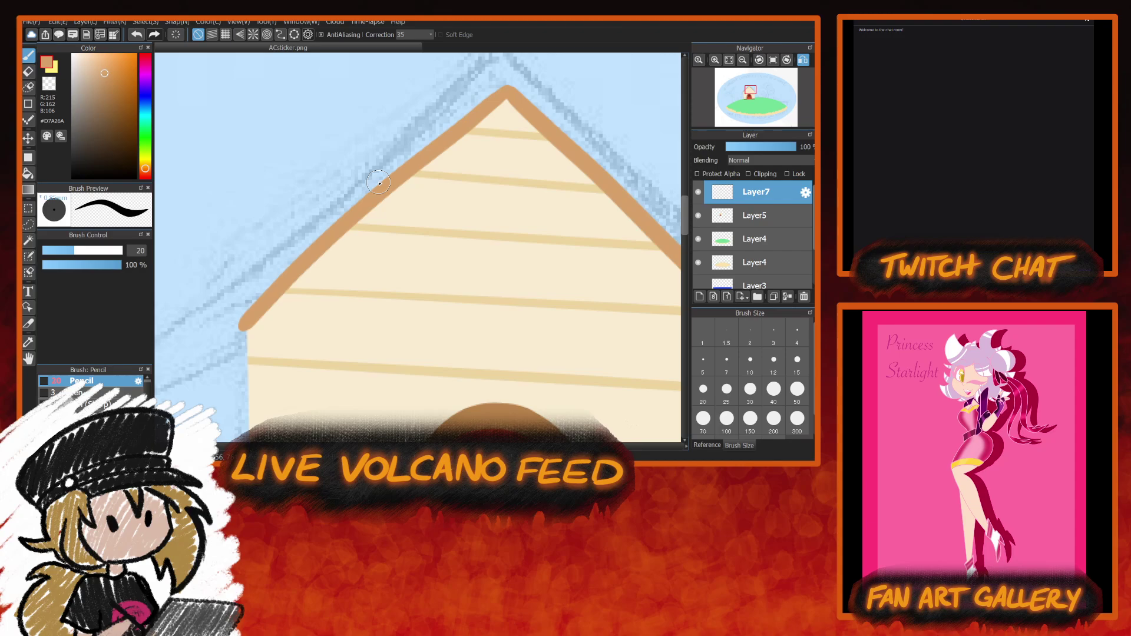
Pick up the door's red #CC4524 for the roof and set the brush size to 50.
left_click_drag(688, 224, 687, 252)
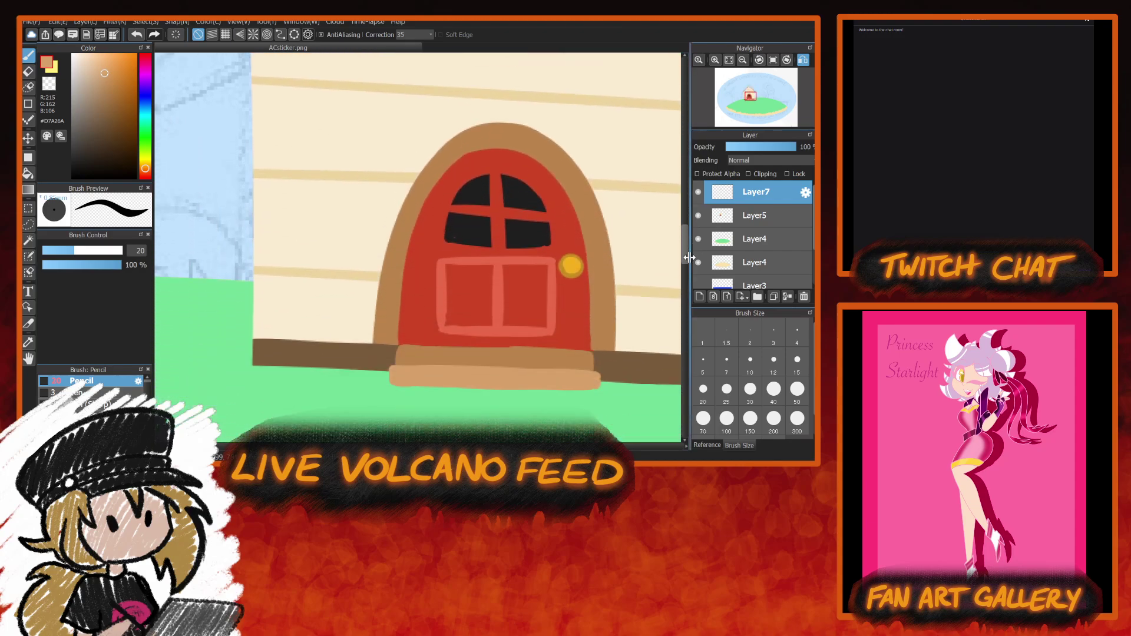
left_click(473, 288, "alt")
left_click(802, 59)
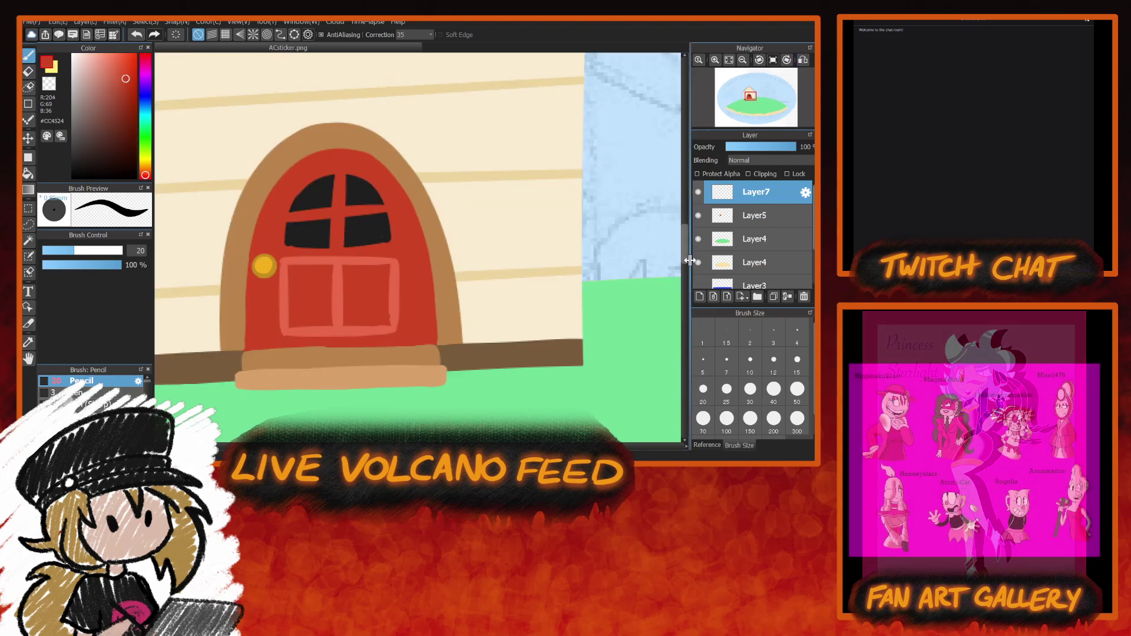
left_click_drag(690, 261, 683, 231)
left_click_drag(236, 407, 406, 412)
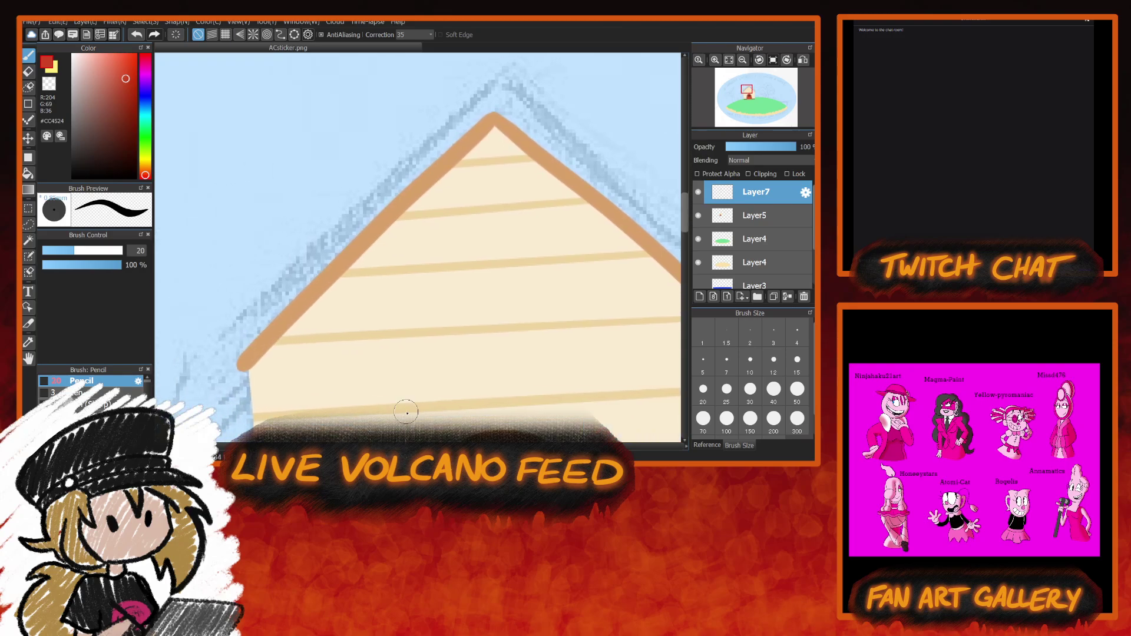
left_click(707, 420)
left_click(726, 392)
left_click(764, 402)
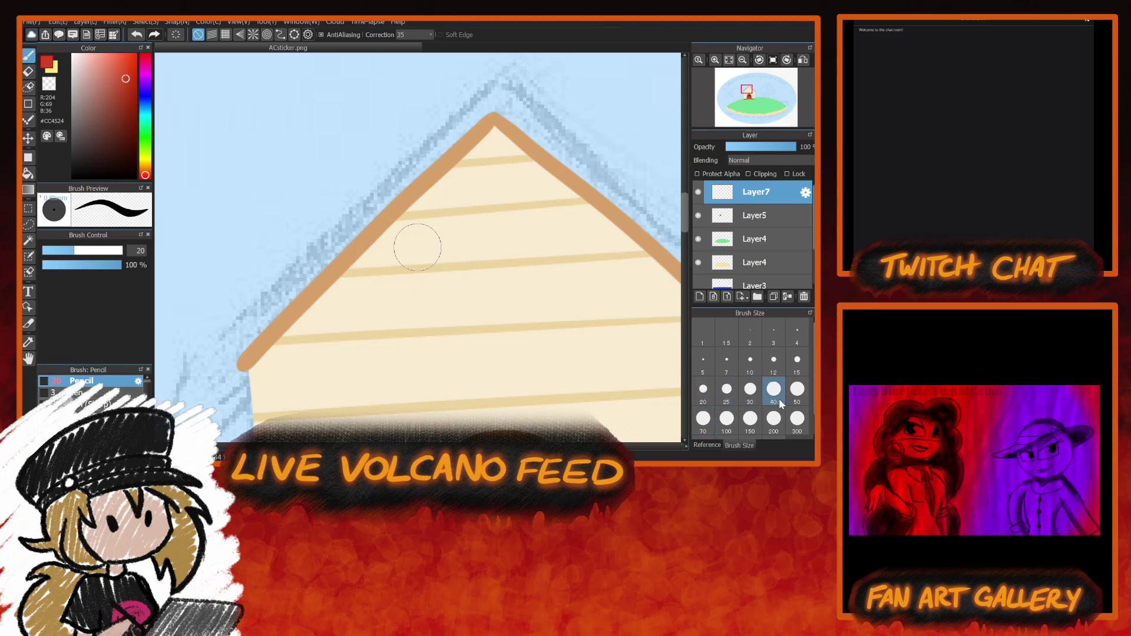
left_click(796, 390)
mouse_move(495, 97)
left_mouse_down()
mouse_move(395, 172)
mouse_move(231, 337)
left_mouse_up()
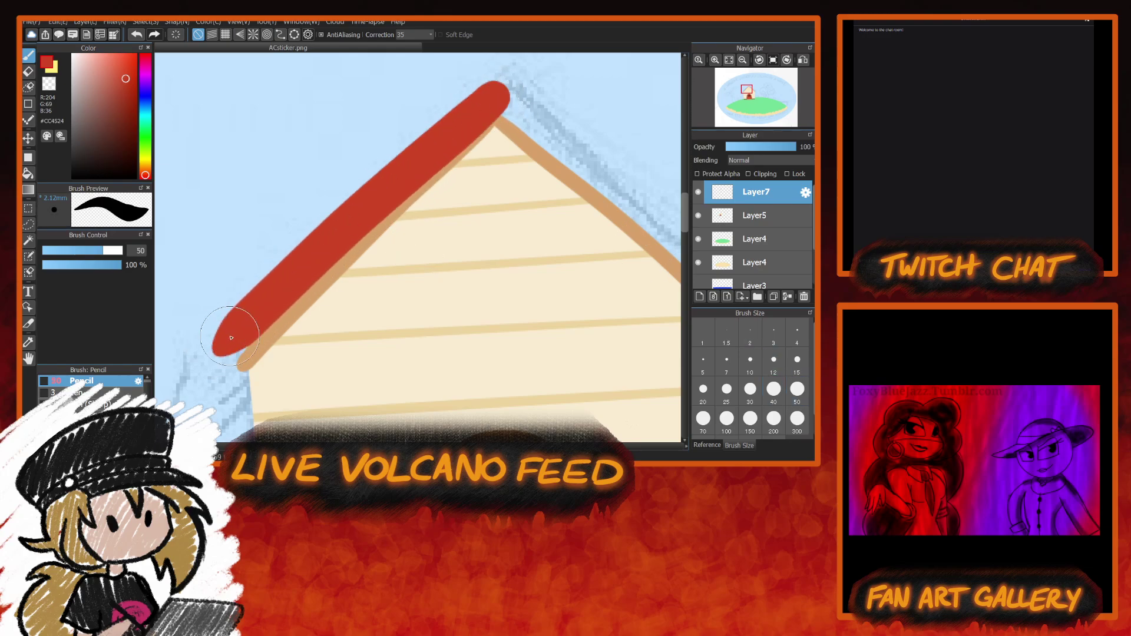
key("ctrl+z")
left_click_drag(496, 92, 392, 186)
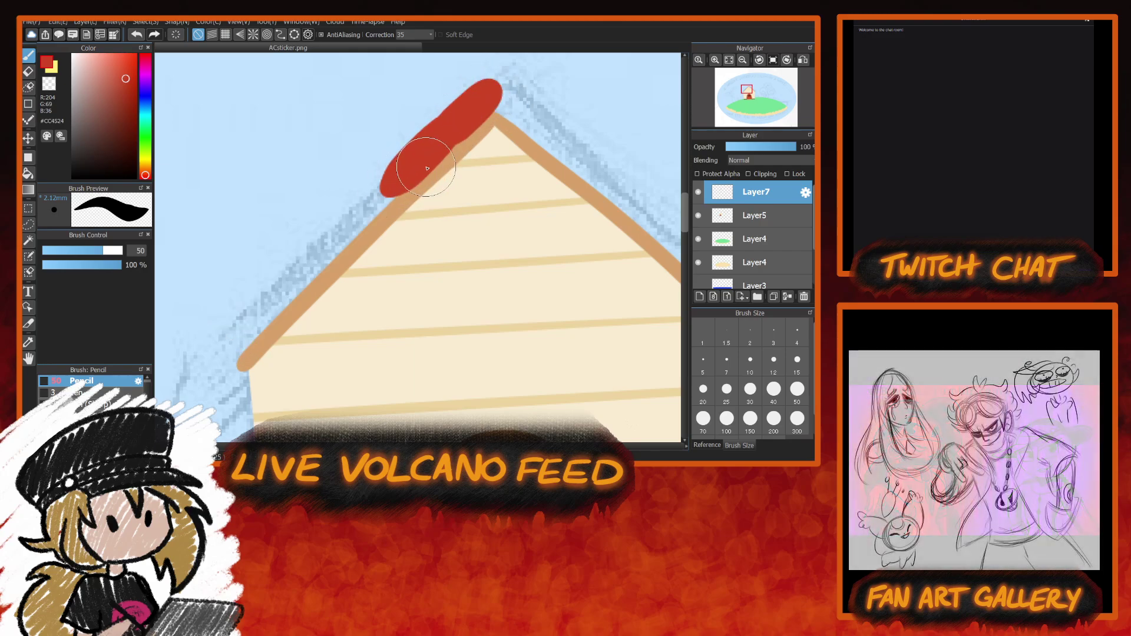
key("ctrl+z")
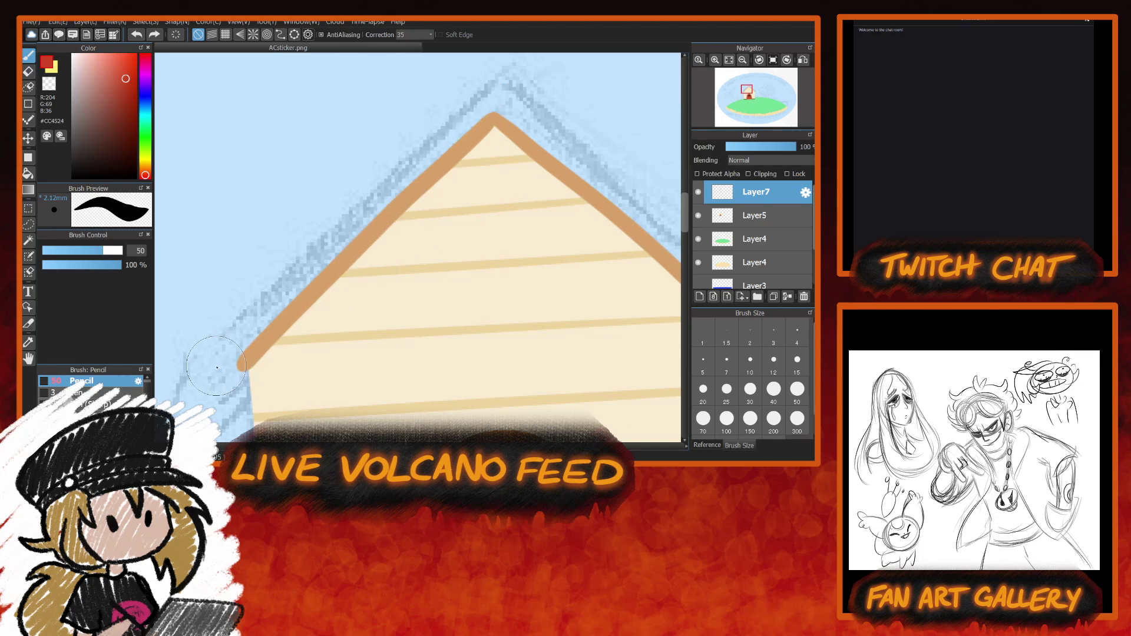
left_click_drag(207, 370, 265, 317)
left_click_drag(229, 350, 318, 257)
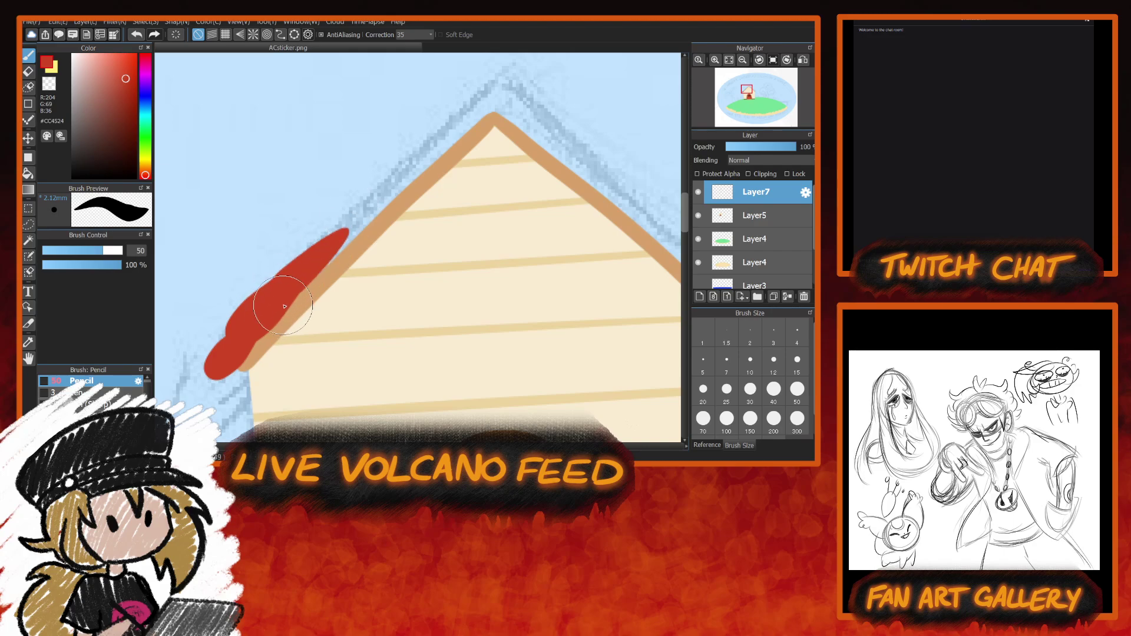
left_click_drag(277, 321, 318, 260)
key("ctrl+z")
left_click_drag(233, 331, 297, 268)
key("ctrl+z")
left_click_drag(253, 319, 348, 221)
left_click_drag(292, 281, 380, 202)
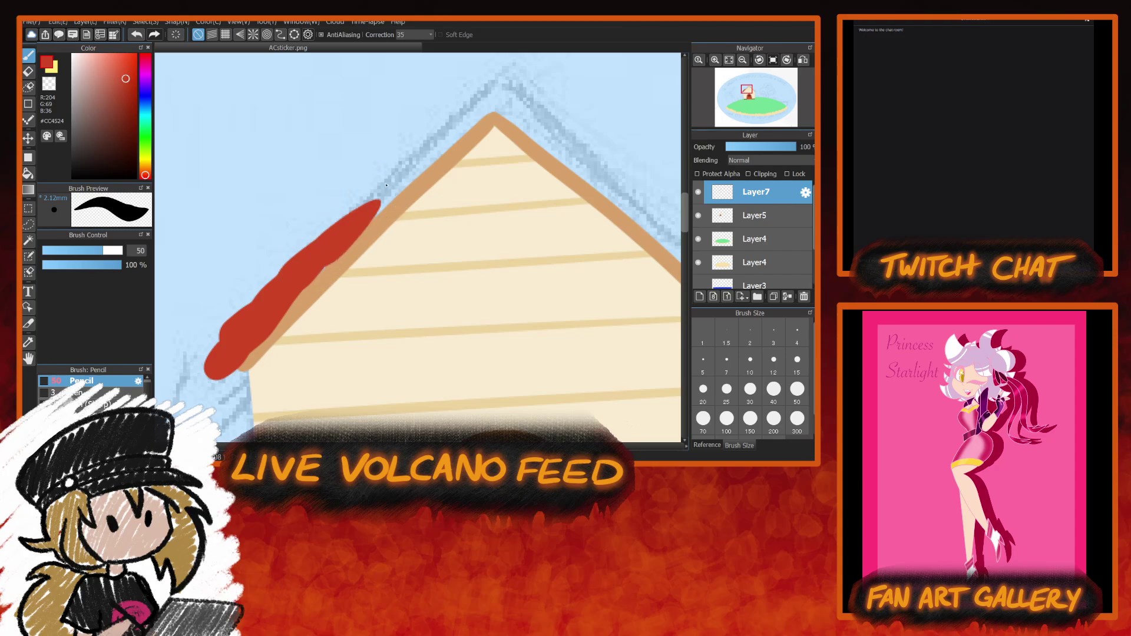
mouse_move(315, 240)
left_mouse_down()
mouse_move(414, 156)
mouse_move(438, 154)
left_mouse_up()
key("ctrl+z")
key("ctrl+z")
key("ctrl+z")
key("ctrl+z")
key("ctrl+z")
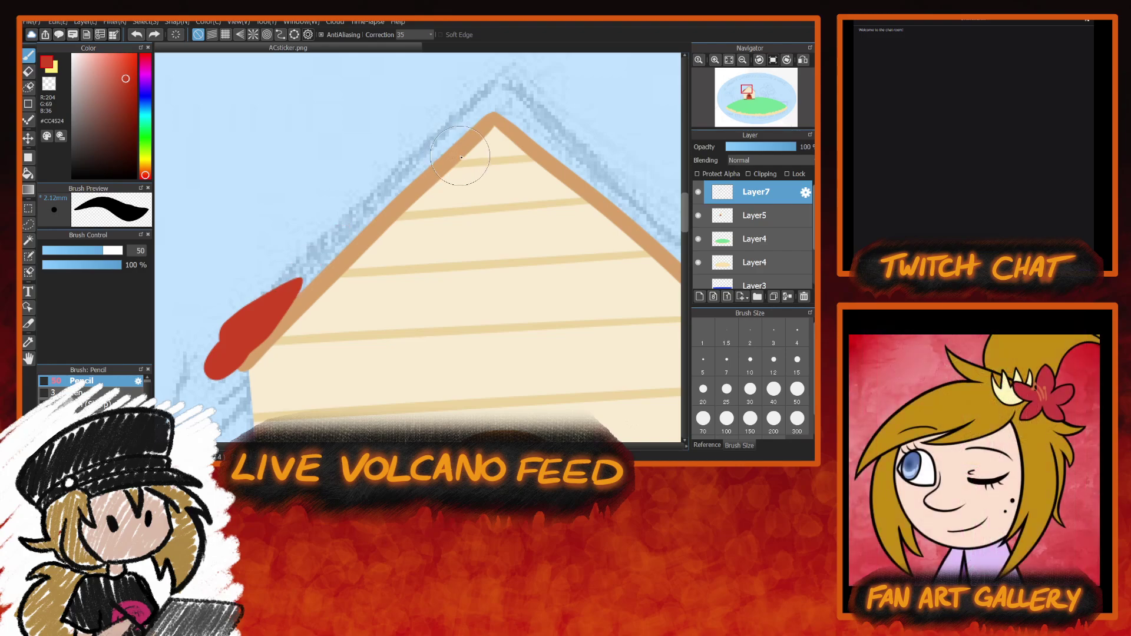
key("ctrl+z")
Paint a thick roof band in red #CC4524 along both gable slopes, just above the light brown trim.
left_click_drag(496, 98, 211, 369)
left_click_drag(498, 91, 219, 360)
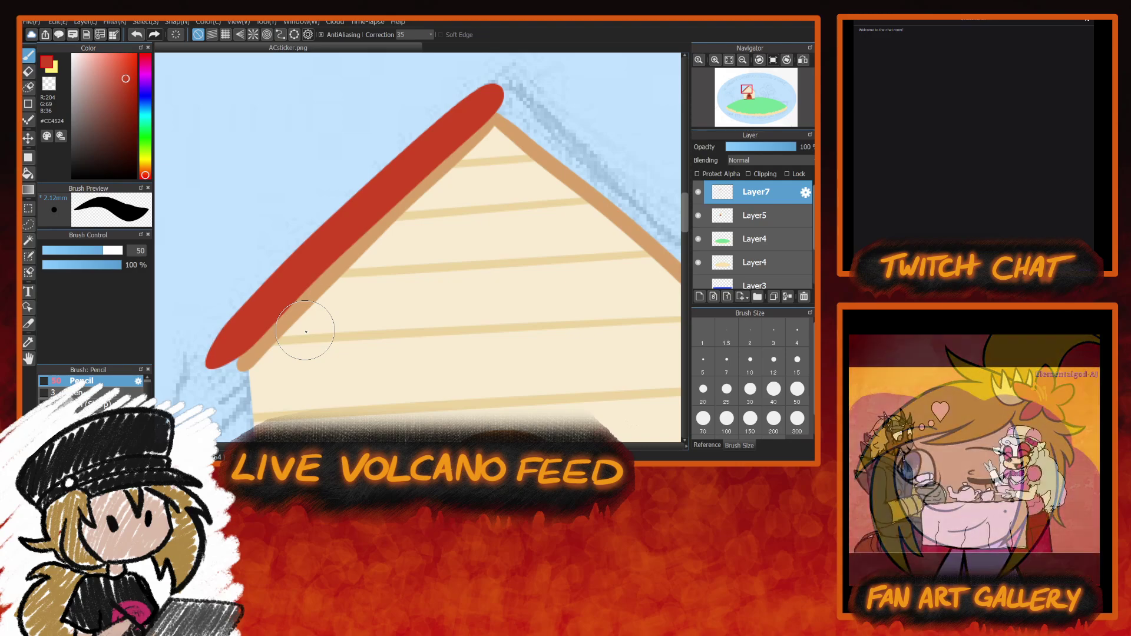
left_click(50, 88)
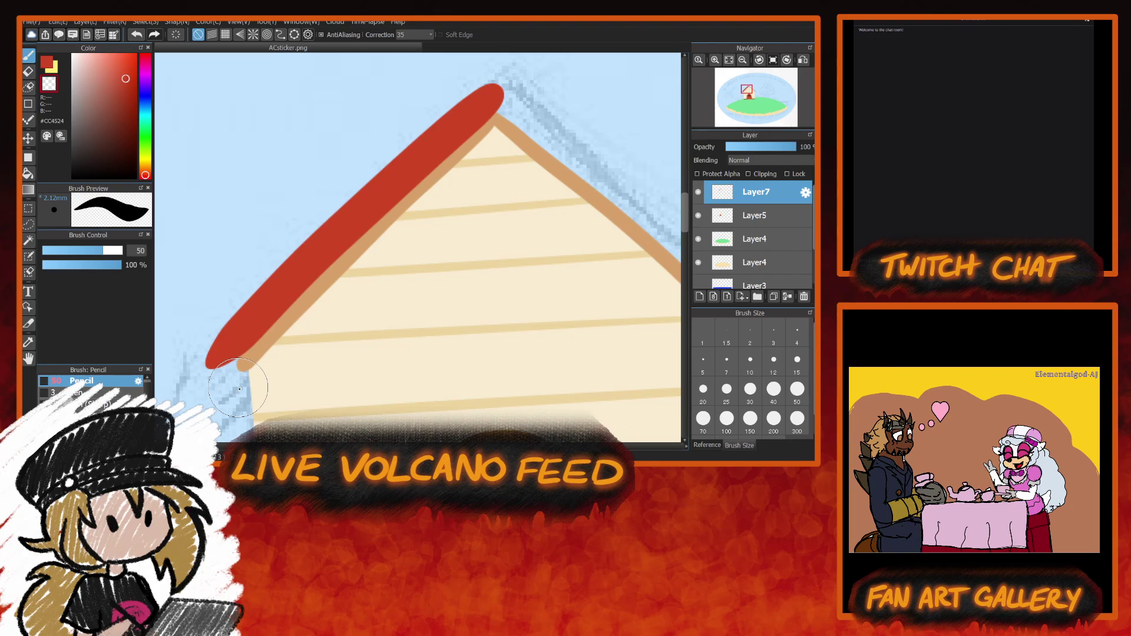
left_click(51, 62)
left_click(803, 60)
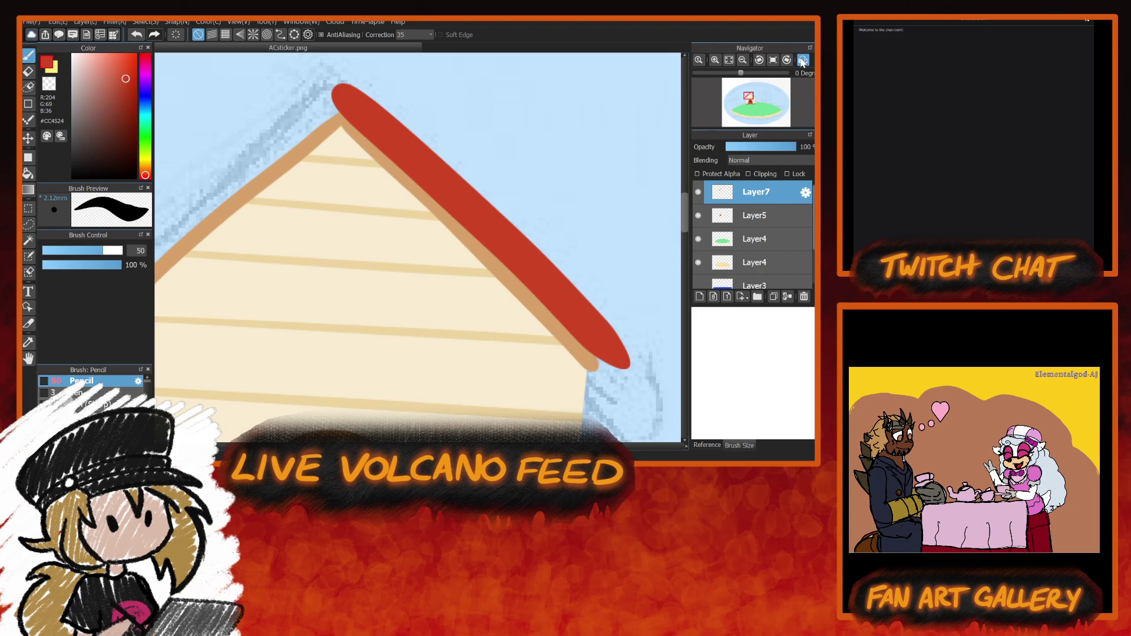
mouse_move(341, 101)
left_mouse_down()
mouse_move(524, 101)
mouse_move(447, 142)
mouse_move(215, 369)
left_mouse_up()
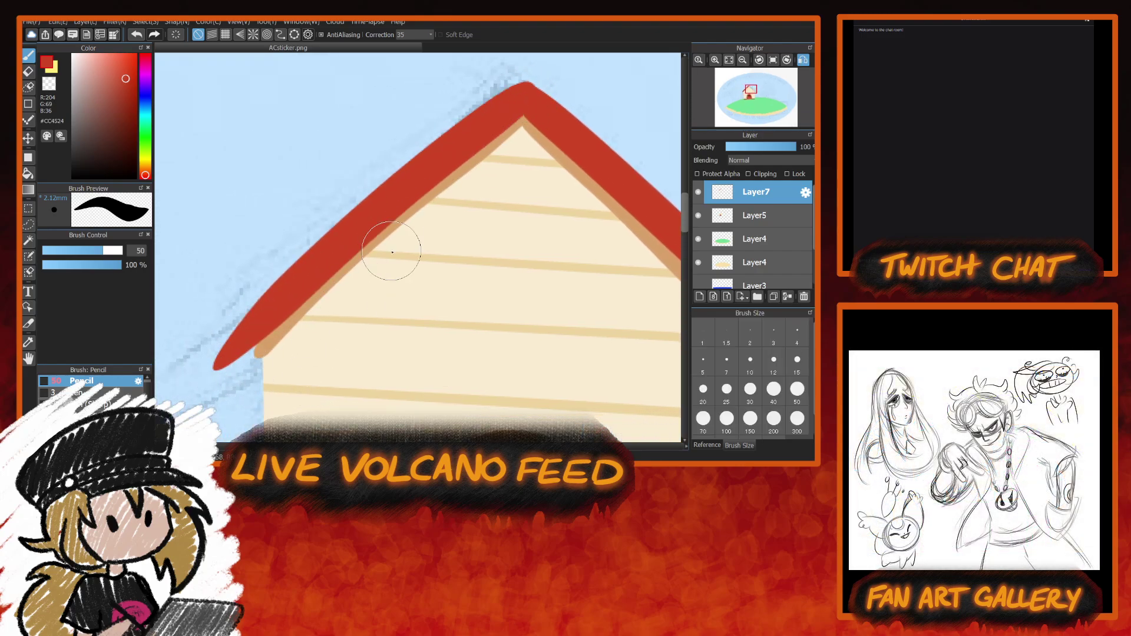
Thicken the second roof slope's eave end in red and trim the tips of both eaves with the transparent colour.
mouse_move(391, 446)
left_mouse_down()
mouse_move(418, 446)
mouse_move(388, 447)
left_mouse_up()
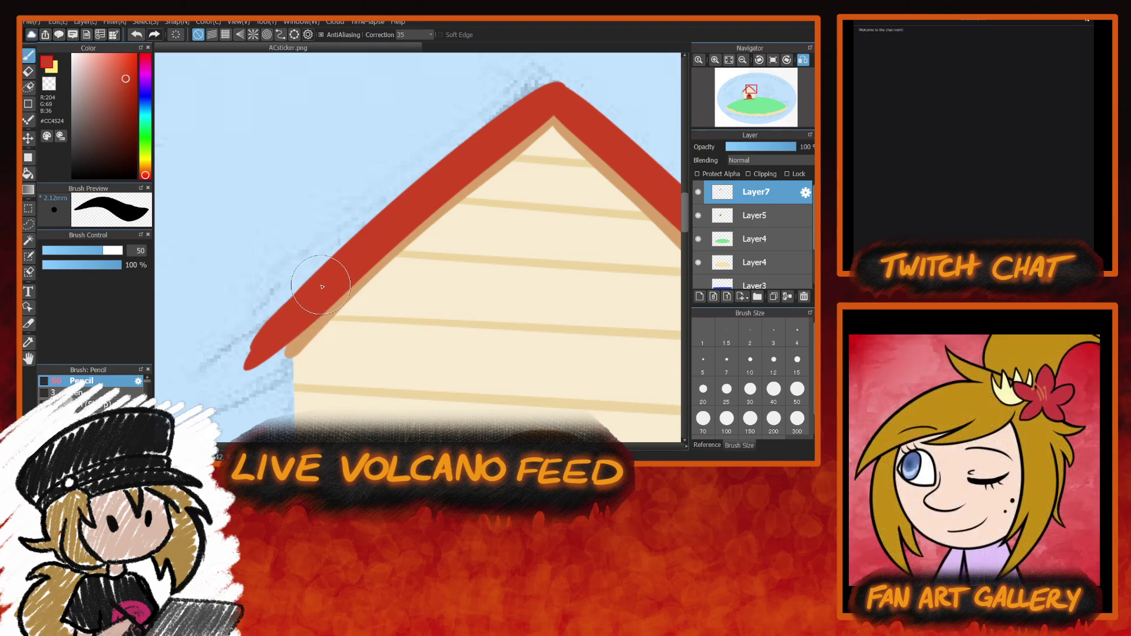
left_click_drag(341, 262, 238, 364)
mouse_move(291, 322)
left_mouse_down()
mouse_move(282, 316)
mouse_move(379, 222)
mouse_move(239, 303)
mouse_move(239, 361)
left_mouse_up()
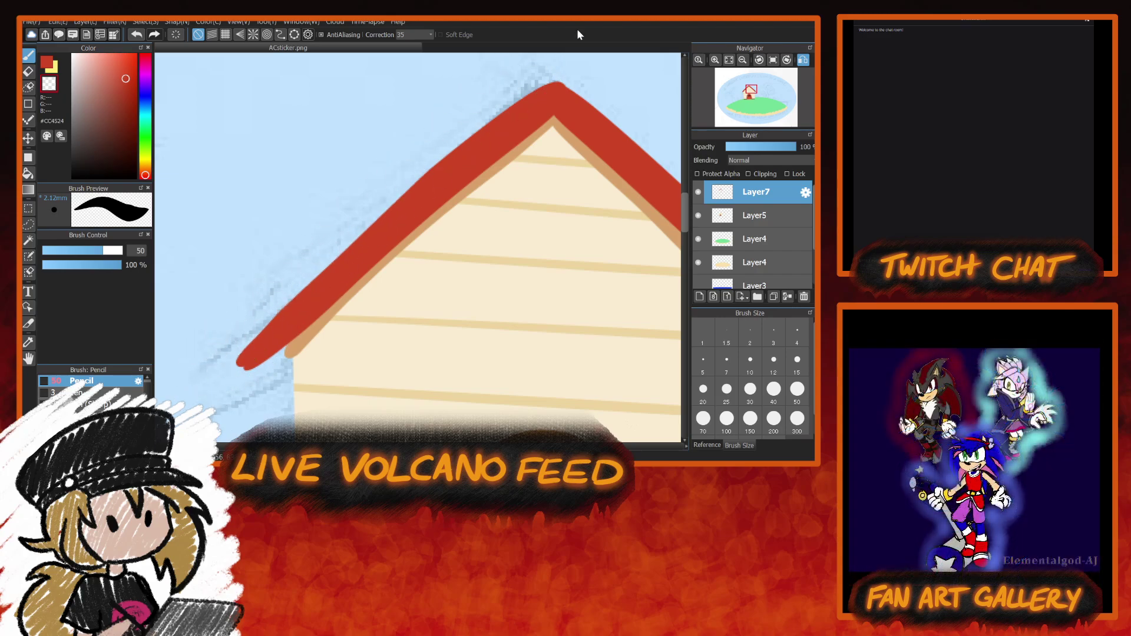
left_click_drag(286, 347, 244, 363)
key("h")
mouse_move(475, 362)
left_mouse_down()
mouse_move(446, 324)
mouse_move(463, 401)
left_mouse_up()
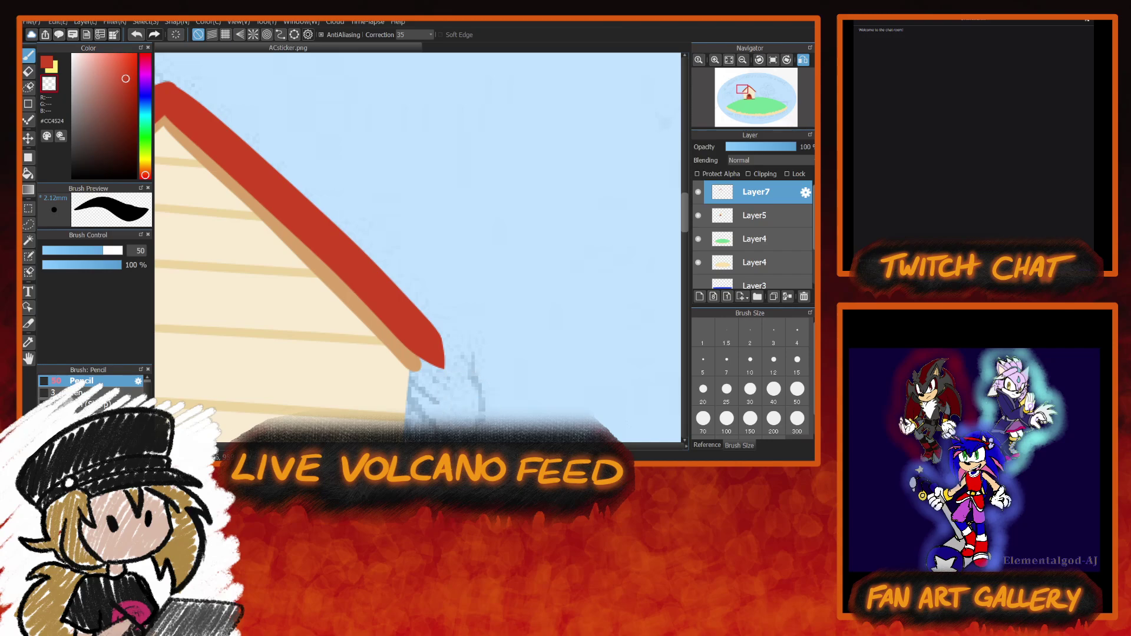
scroll(419, 253, "left", 6)
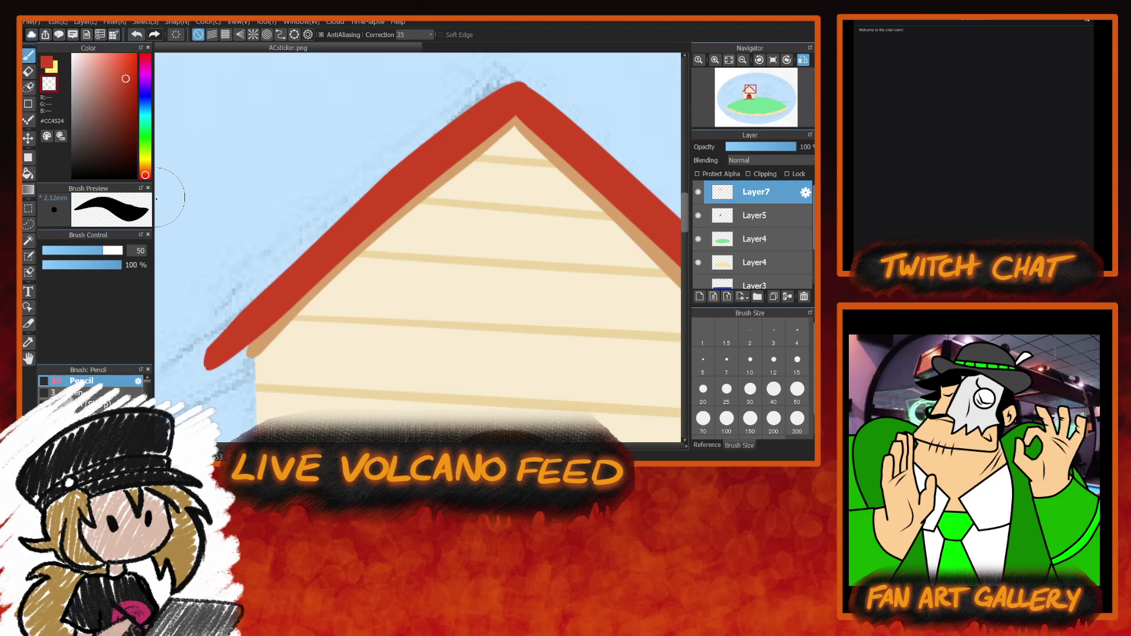
Touch up the outer edge of the second slope's eave in red #CC4524 with brush size 10.
left_click(751, 361)
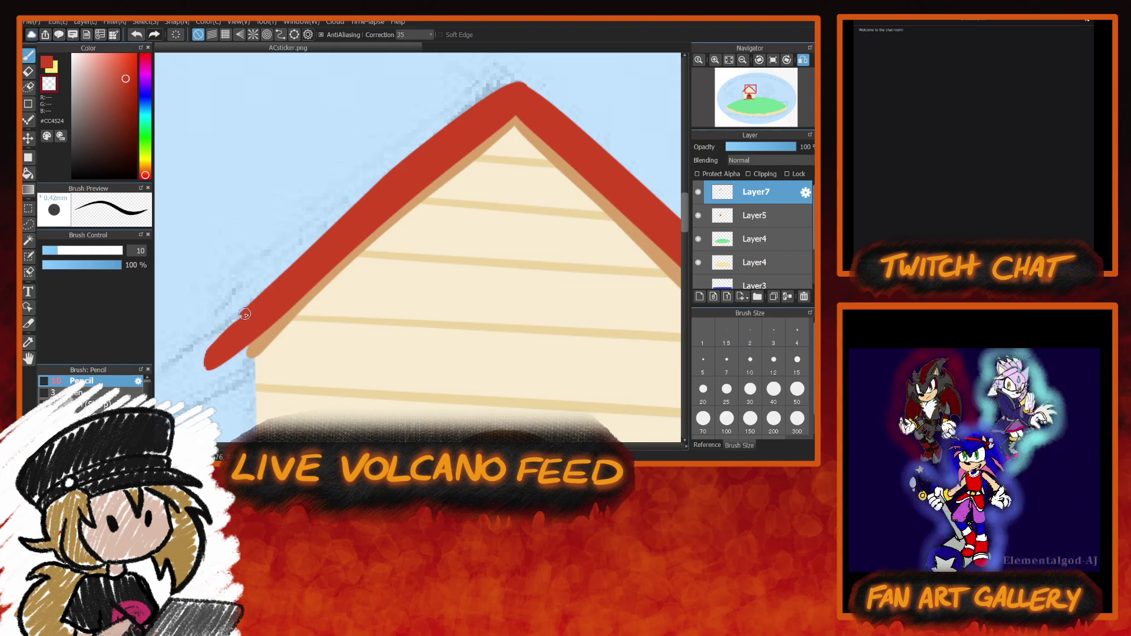
mouse_move(244, 314)
left_mouse_down()
mouse_move(312, 242)
mouse_move(287, 277)
mouse_move(302, 254)
left_mouse_up()
key("ctrl+z")
key("ctrl+z")
key("x")
left_click_drag(252, 307, 208, 352)
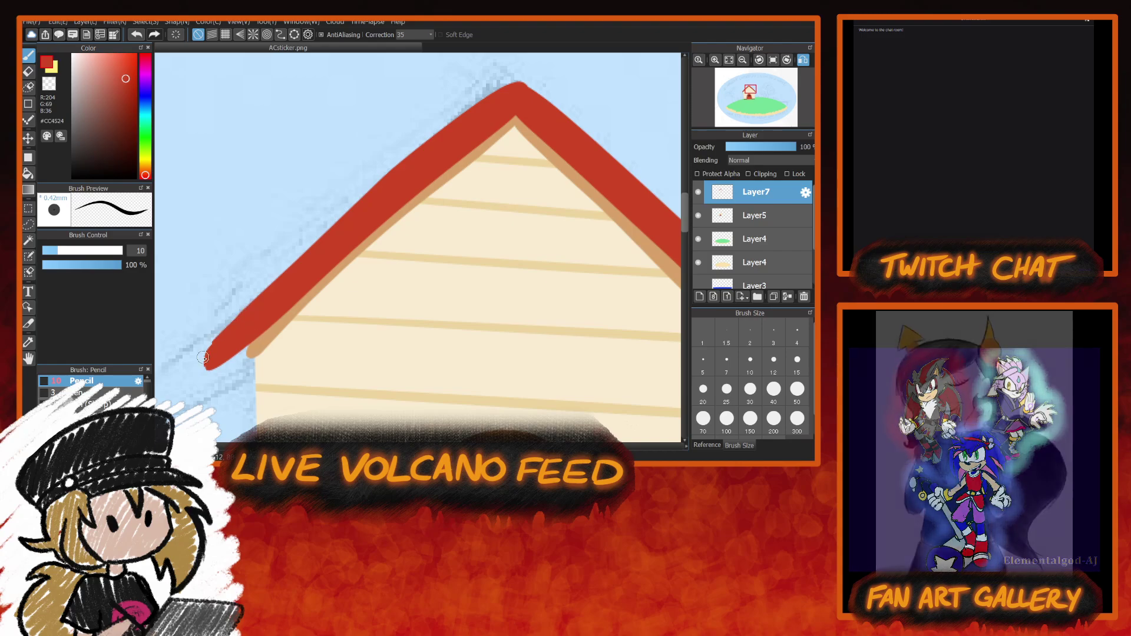
Clear the red roof and light brown gable trim from Layer7.
mouse_move(450, 446)
left_mouse_down()
mouse_move(483, 446)
mouse_move(428, 446)
mouse_move(440, 446)
left_mouse_up()
left_click(731, 61)
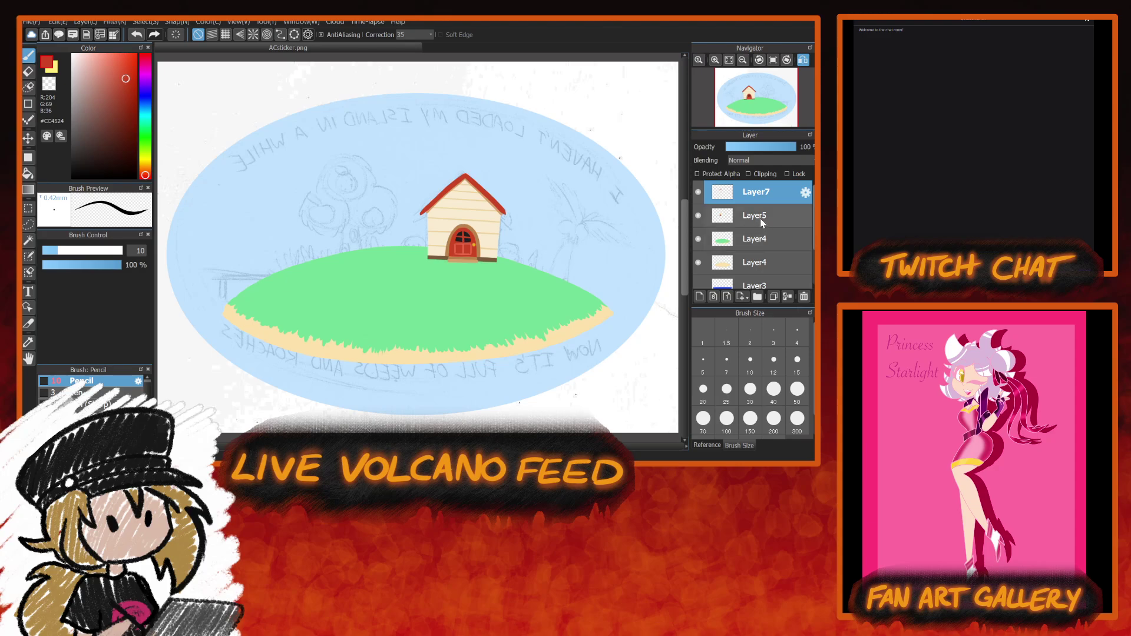
left_click(760, 218)
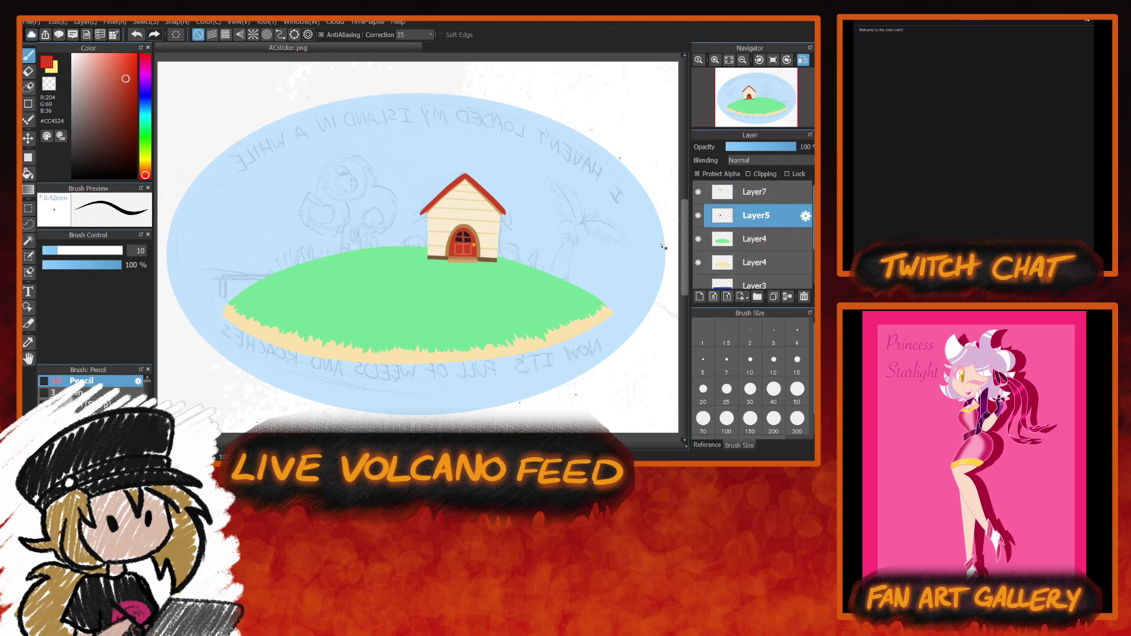
left_click(756, 193)
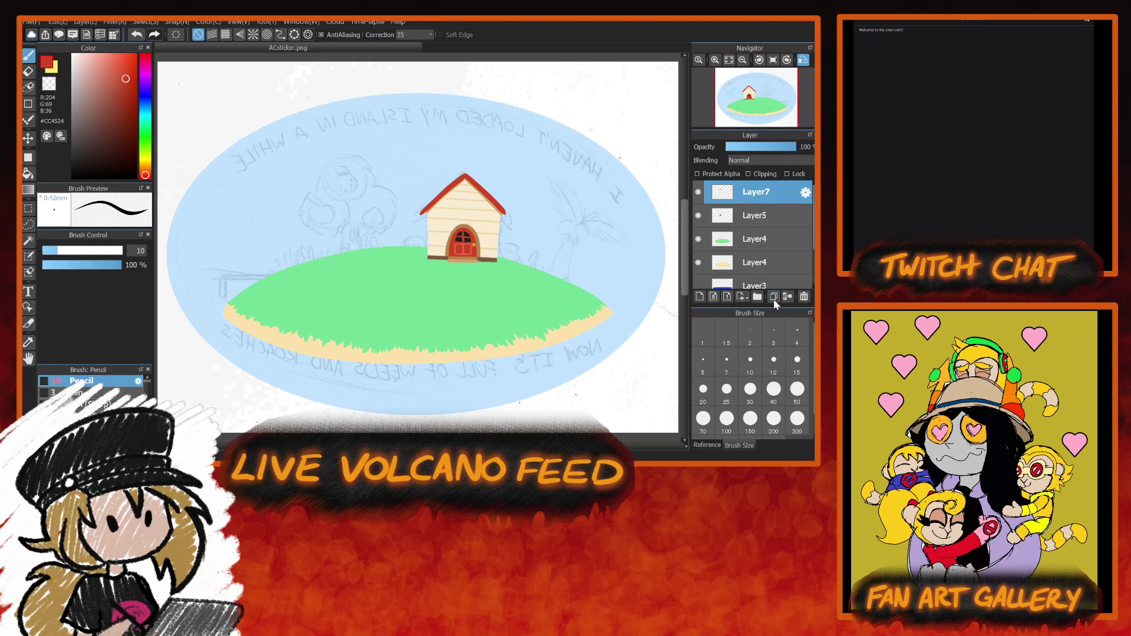
key("Delete")
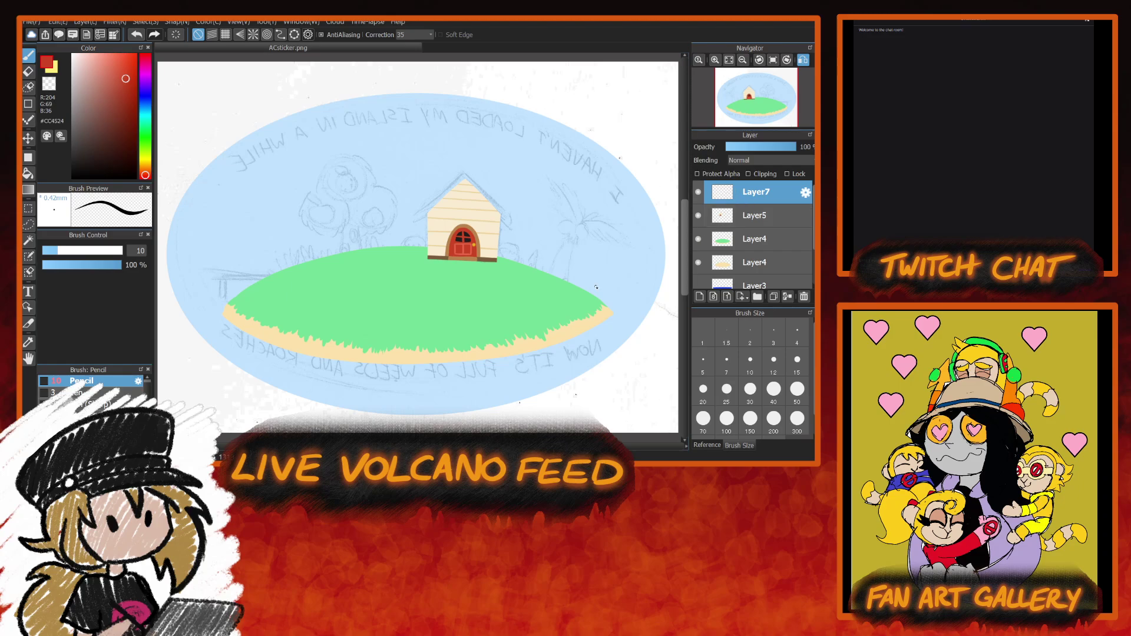
Pick up the siding-line colour #EDD49F and flip the canvas view back horizontally.
key("x")
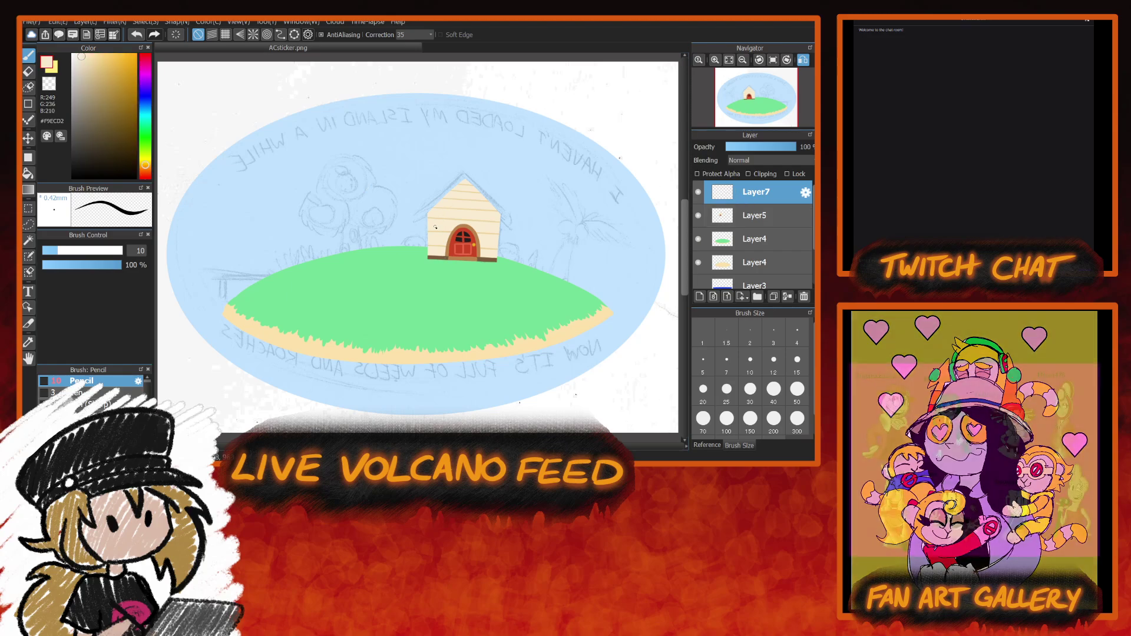
left_click(715, 59)
left_click(715, 60)
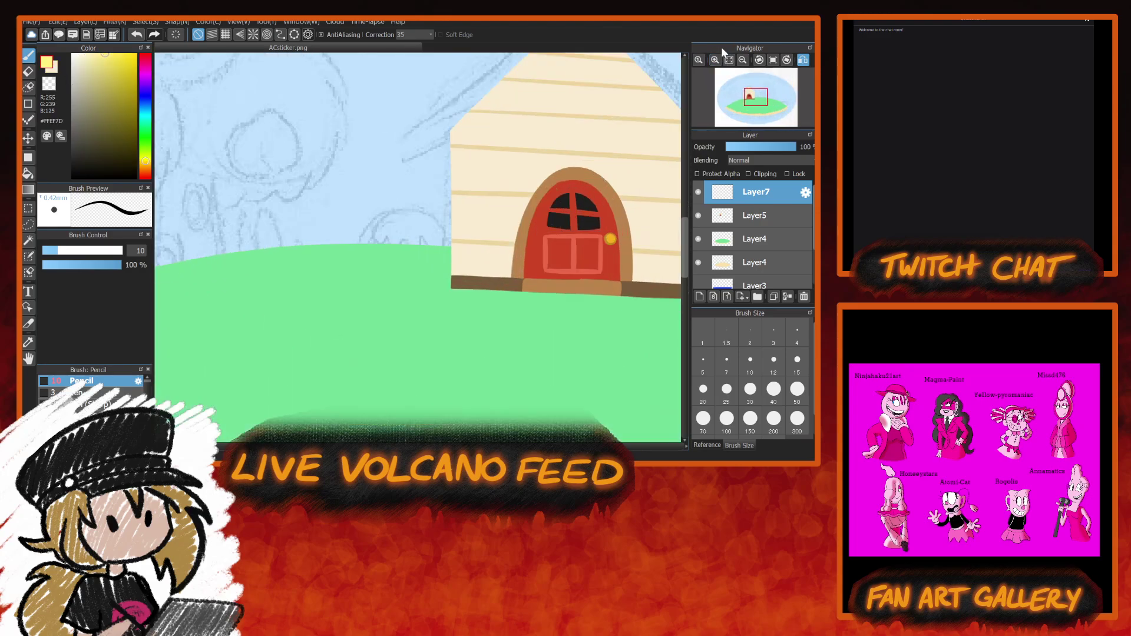
left_click(485, 242, "alt")
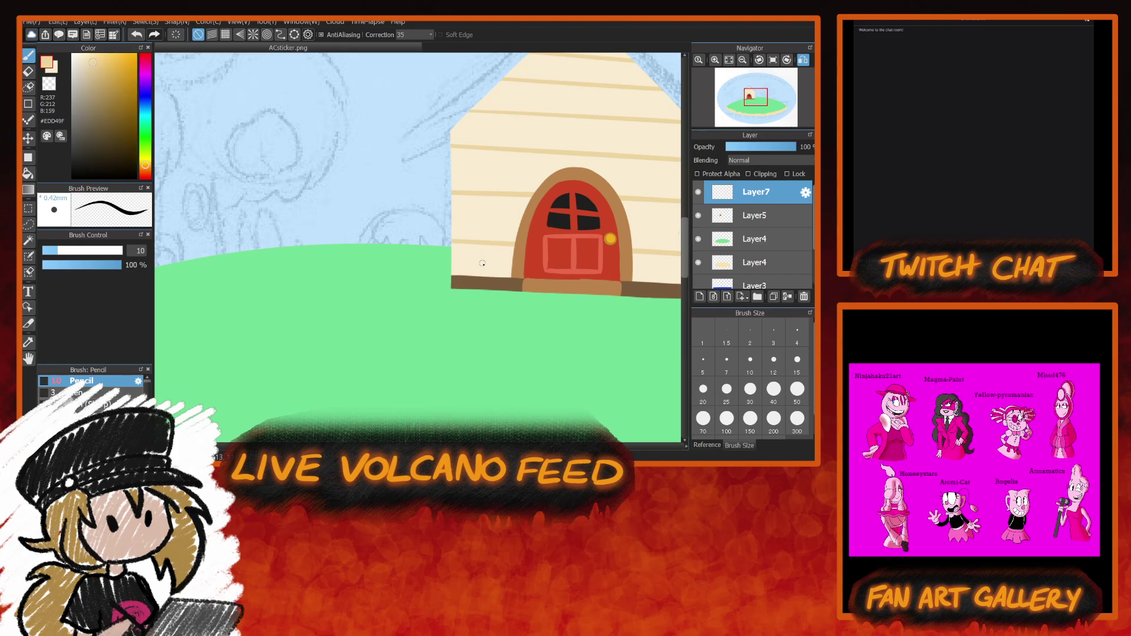
left_click_drag(418, 446, 432, 446)
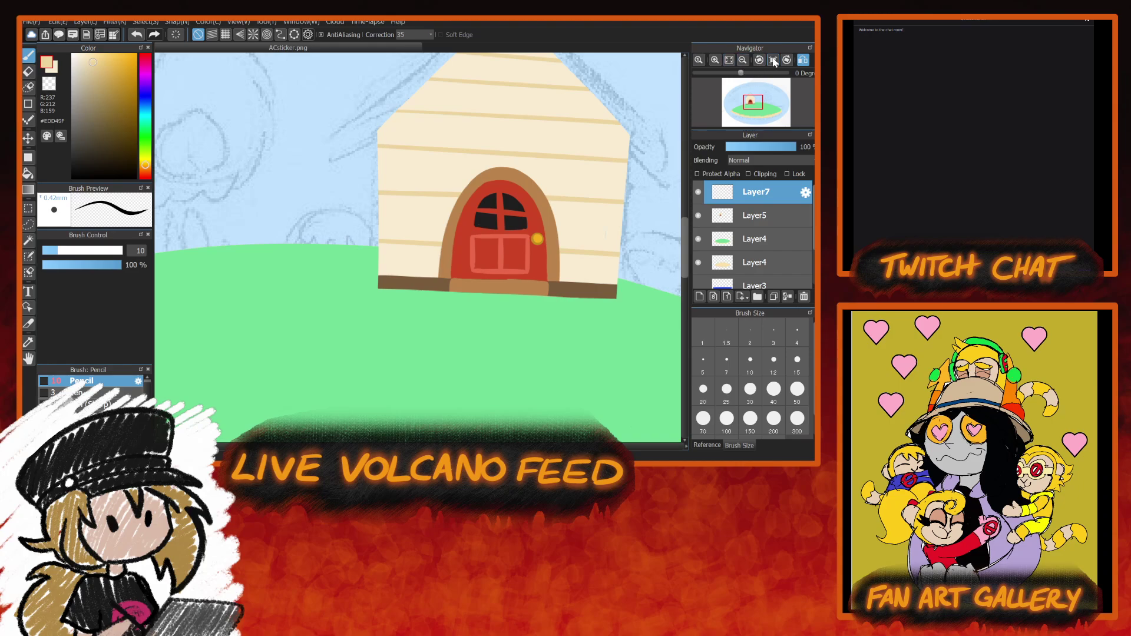
left_click(803, 59)
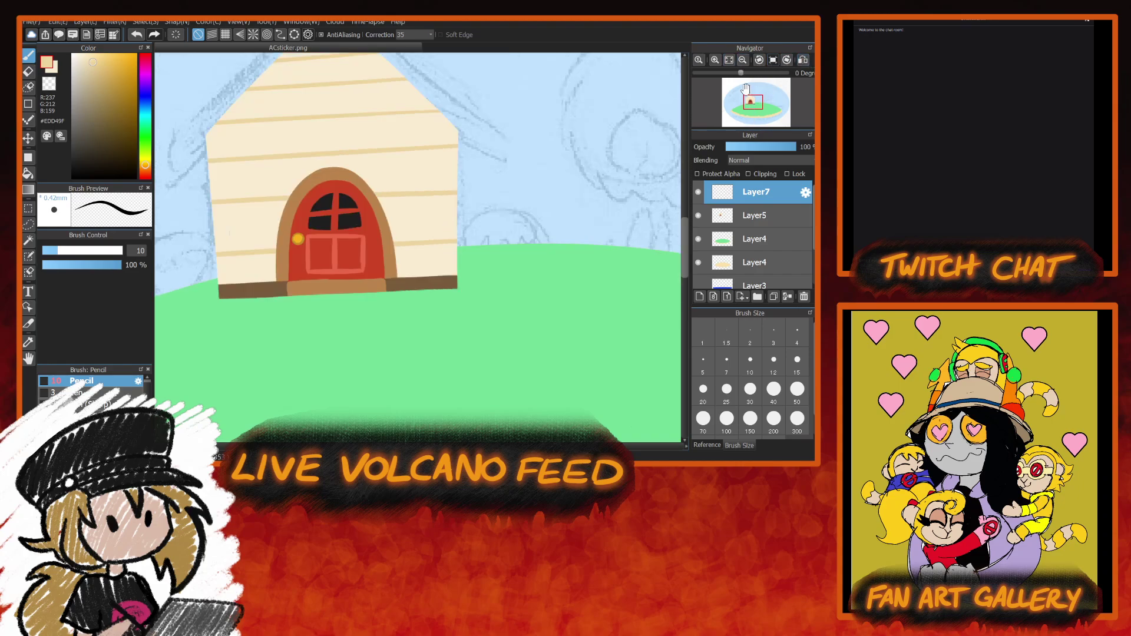
scroll(688, 261, "up", 1)
scroll(687, 258, "up", 4)
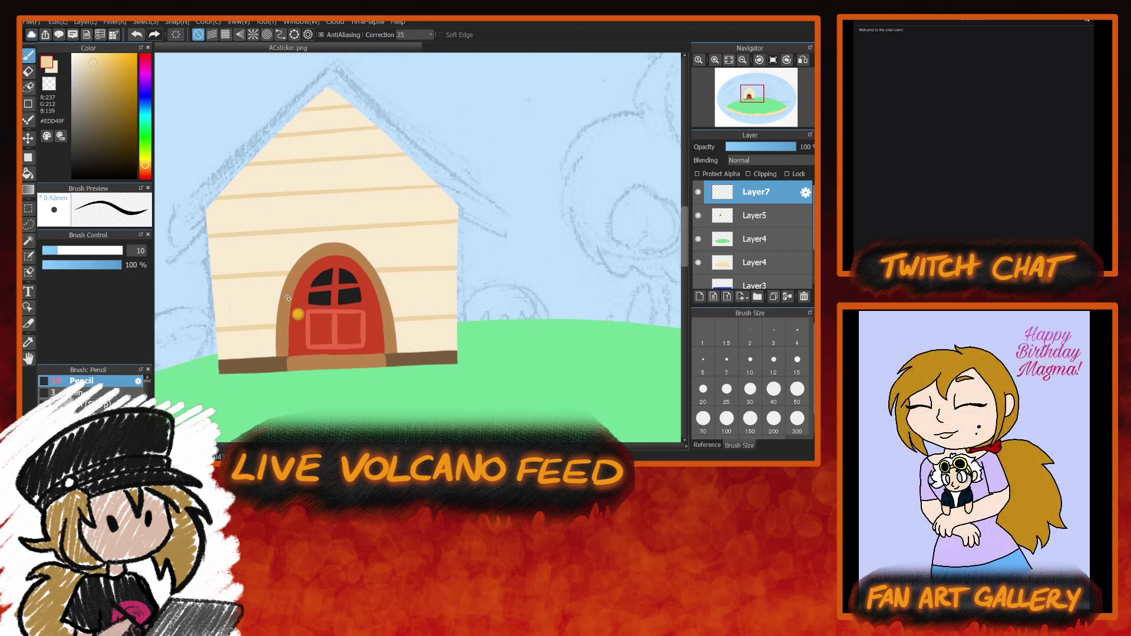
On Layer5 with alpha protected, paint the whole house front cream #F9ECD2 at brush size 74, covering the door and siding lines.
left_click(47, 59)
left_click_drag(82, 254, 110, 253)
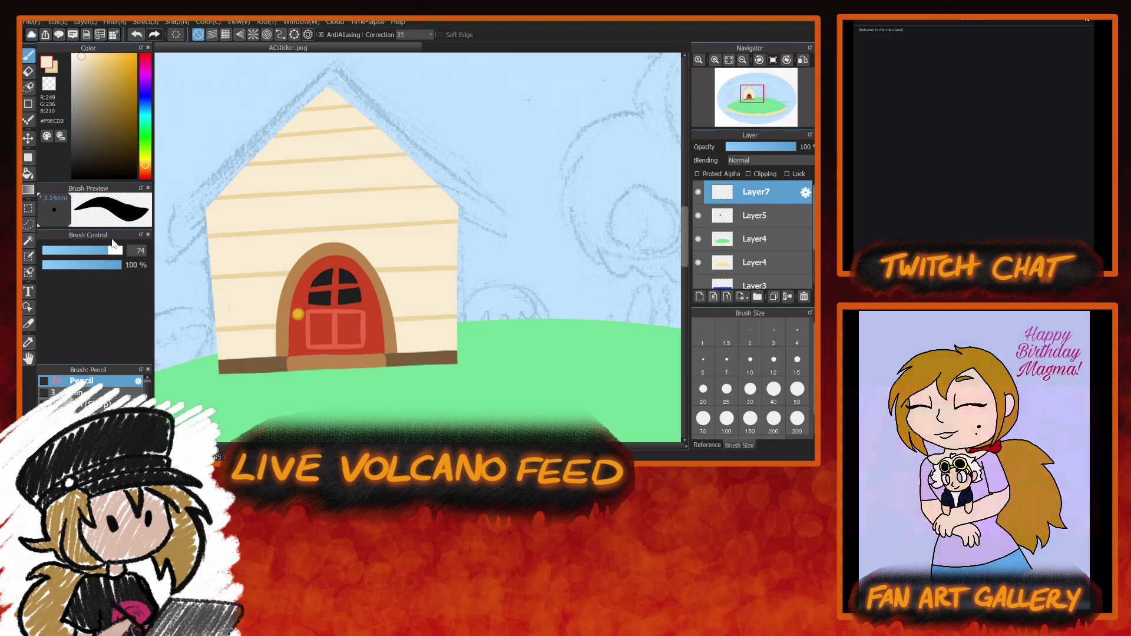
left_click(698, 174)
left_click(752, 217)
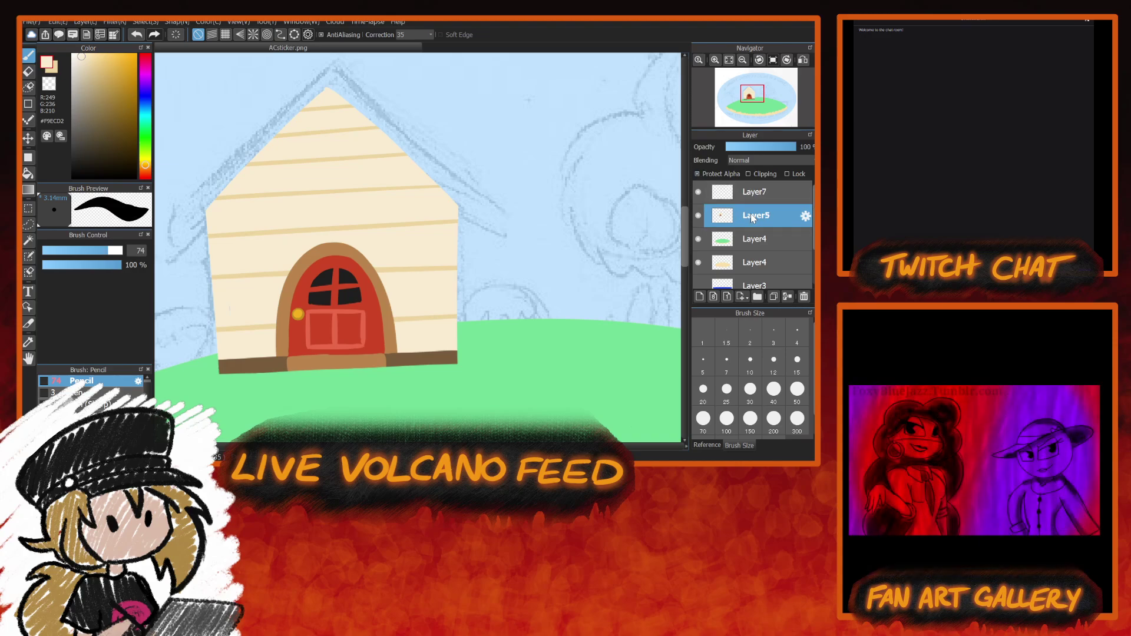
mouse_move(451, 356)
left_mouse_down()
mouse_move(380, 389)
mouse_move(294, 395)
mouse_move(377, 306)
mouse_move(240, 346)
mouse_move(354, 260)
mouse_move(236, 299)
mouse_move(301, 231)
left_mouse_up()
mouse_move(177, 309)
left_mouse_down()
mouse_move(306, 192)
mouse_move(206, 238)
mouse_move(330, 108)
left_mouse_up()
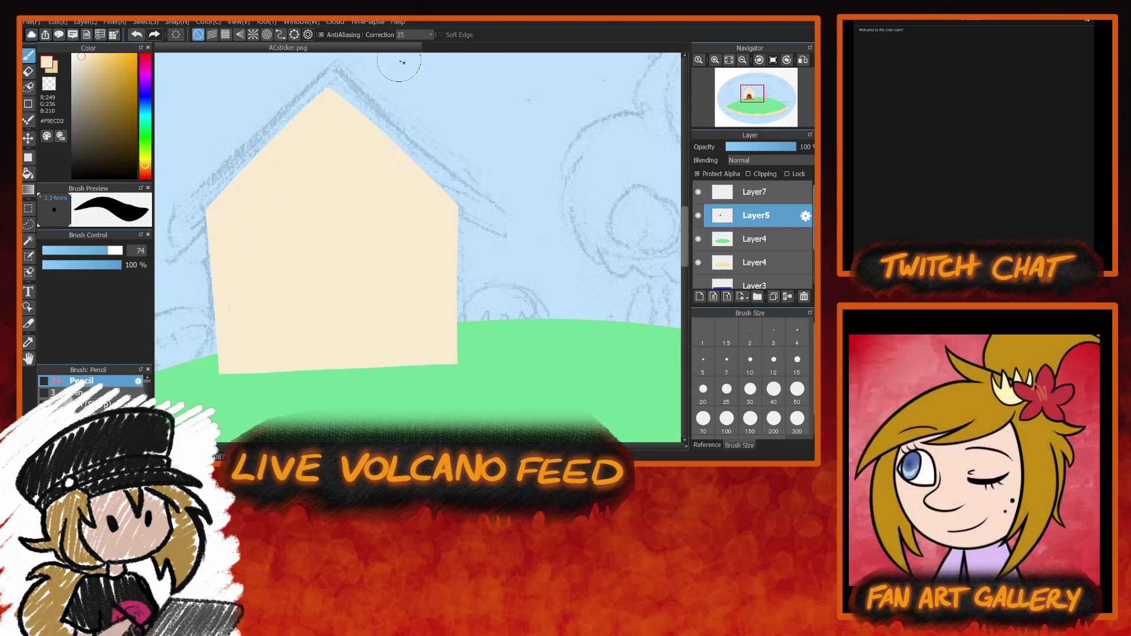
left_click_drag(285, 147, 295, 129)
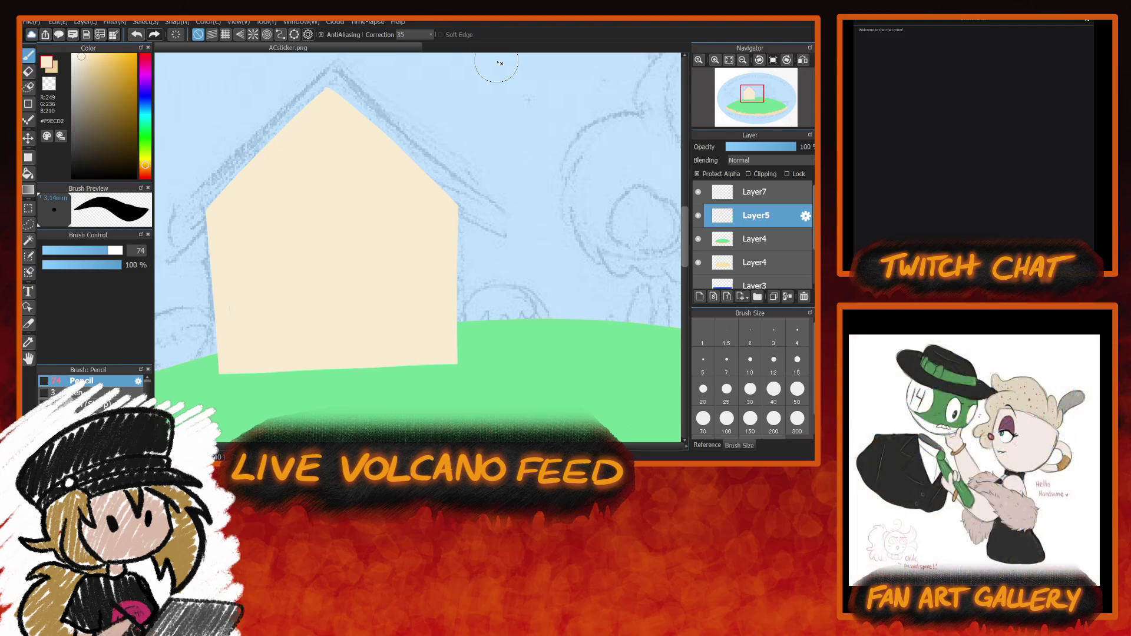
Switch the brush to the siding-line colour #EDD49F at size 20.
left_click(93, 62)
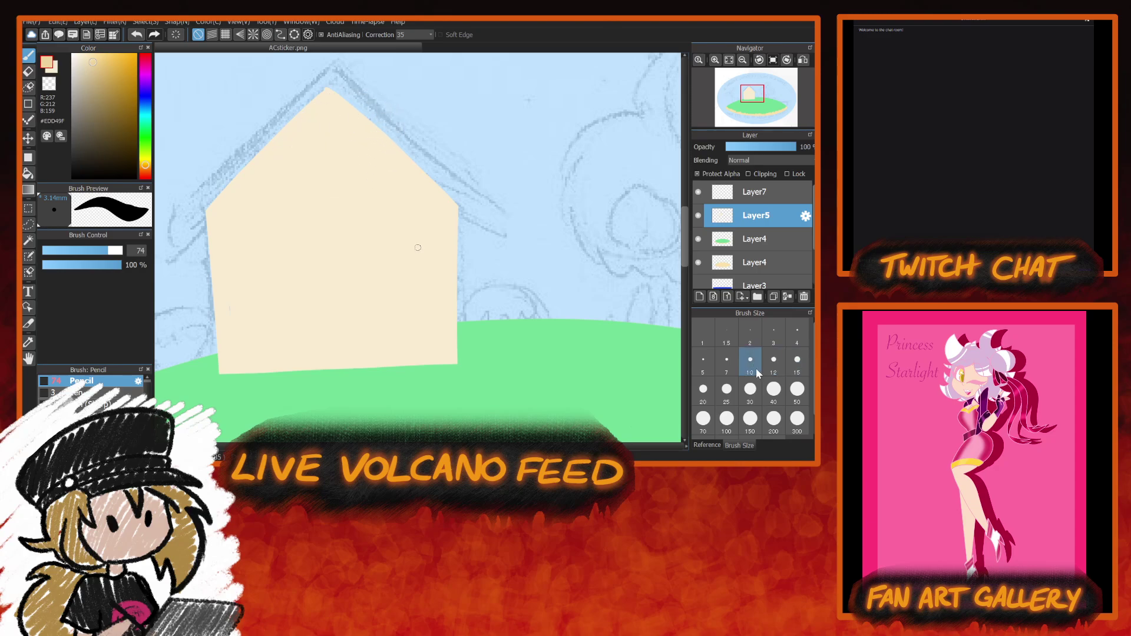
left_click(751, 391)
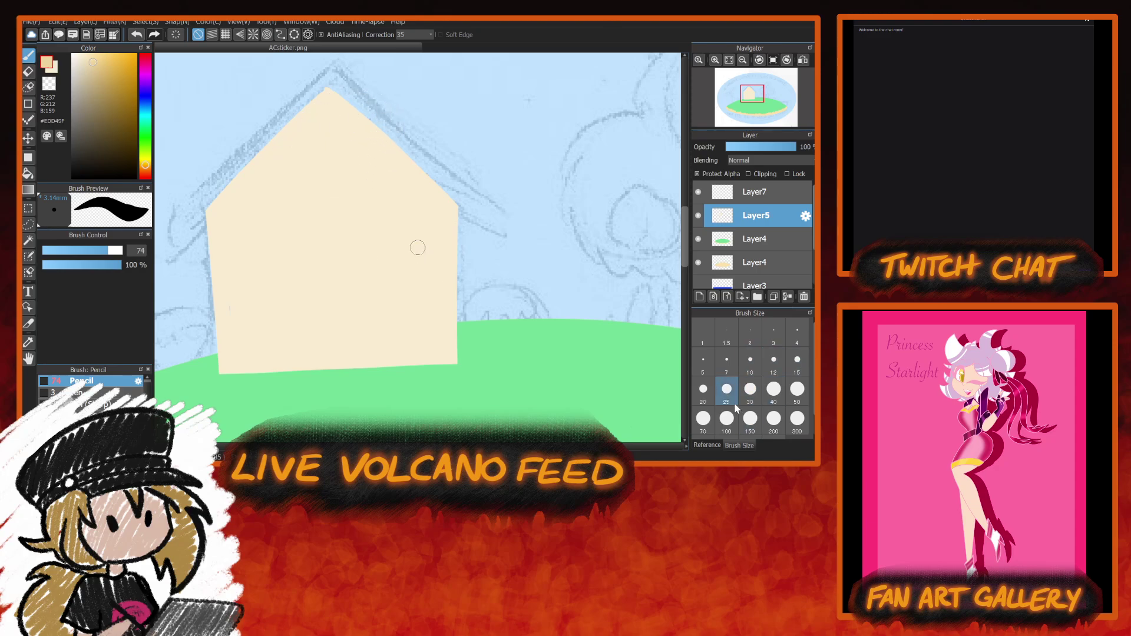
left_click(705, 394)
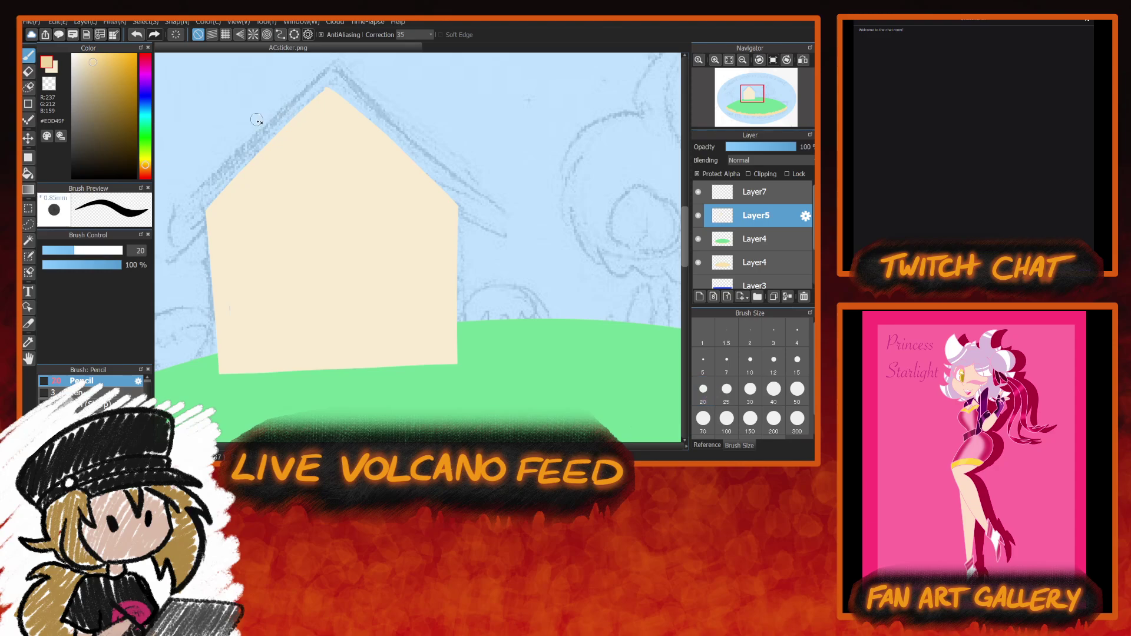
left_click_drag(379, 111, 288, 121)
left_click_drag(260, 158, 599, 131)
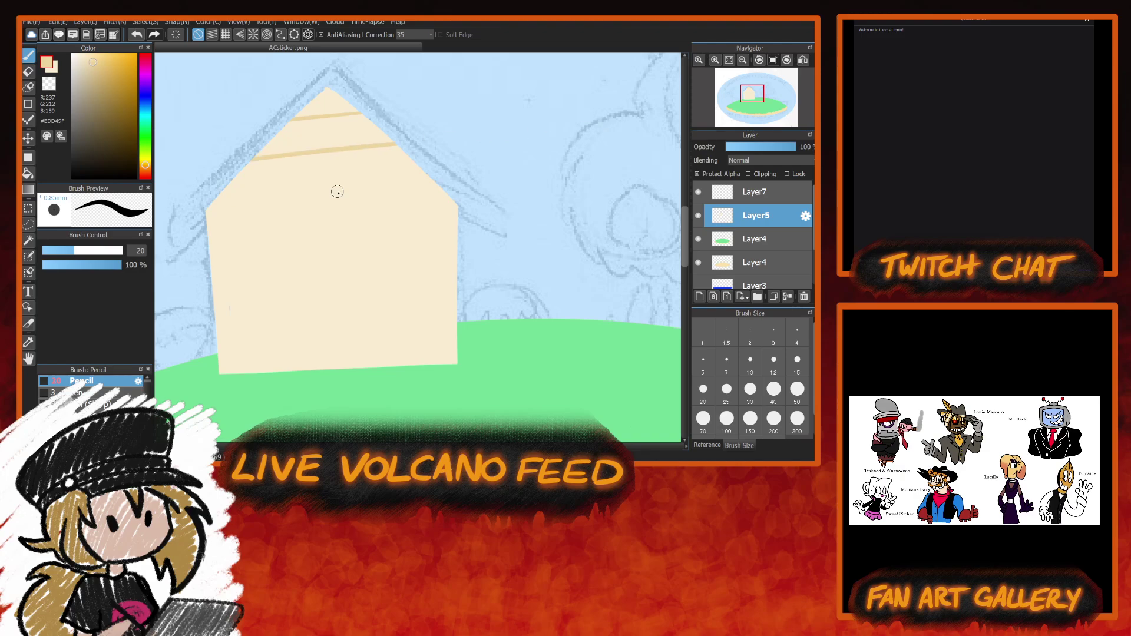
left_click_drag(214, 201, 437, 180)
left_click_drag(209, 243, 370, 234)
left_click_drag(582, 226, 612, 224)
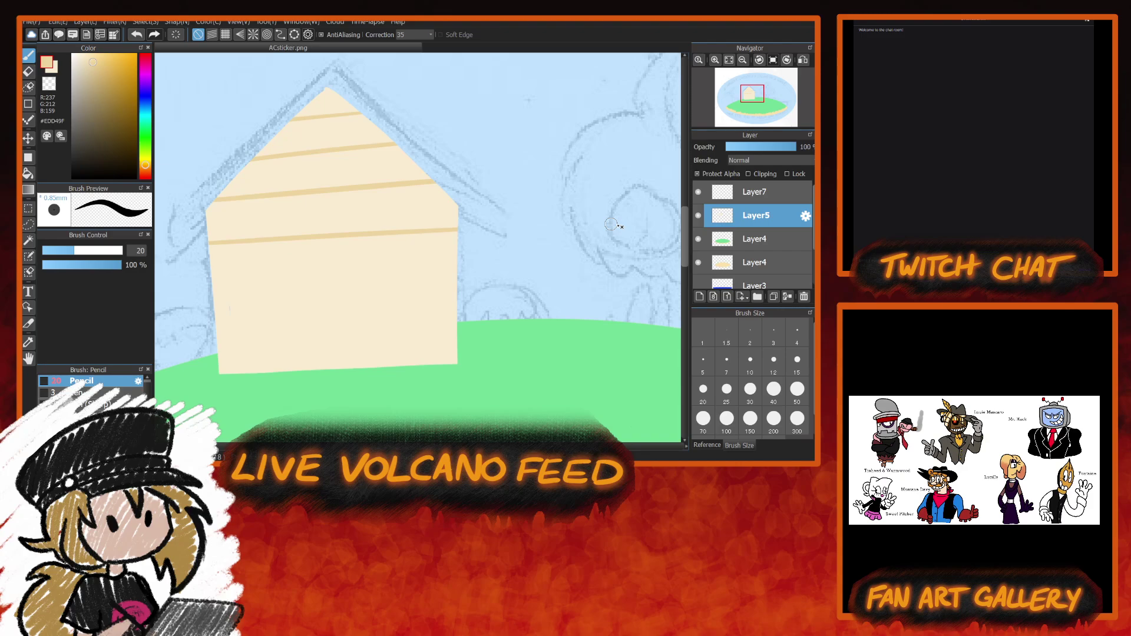
key("ctrl+z")
key("ctrl+z")
key("ctrl+z")
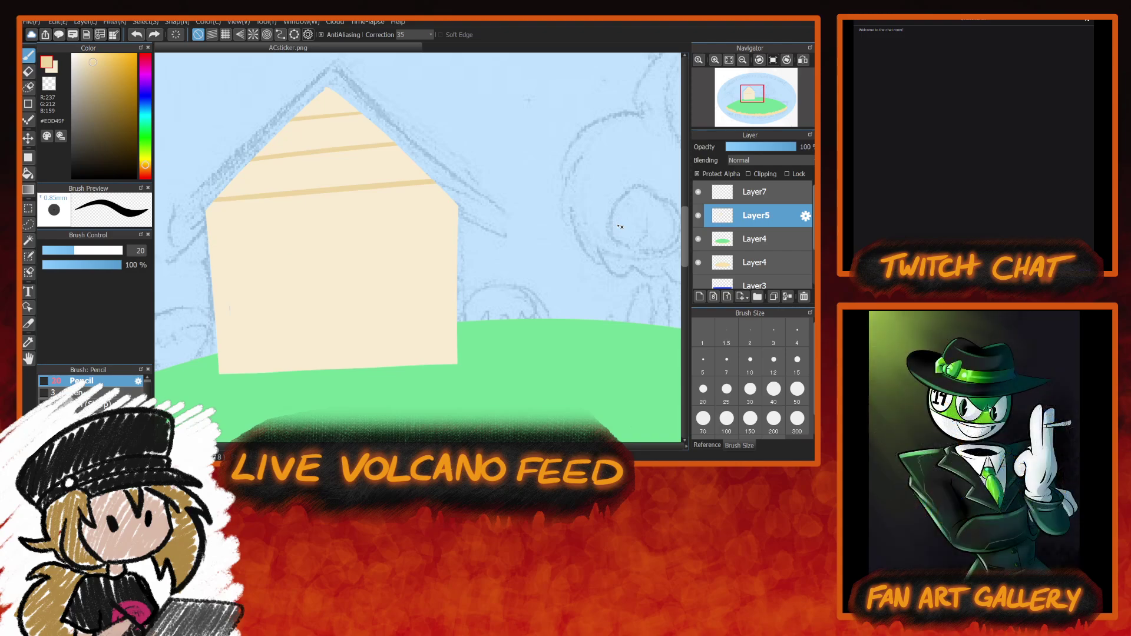
key("ctrl+z")
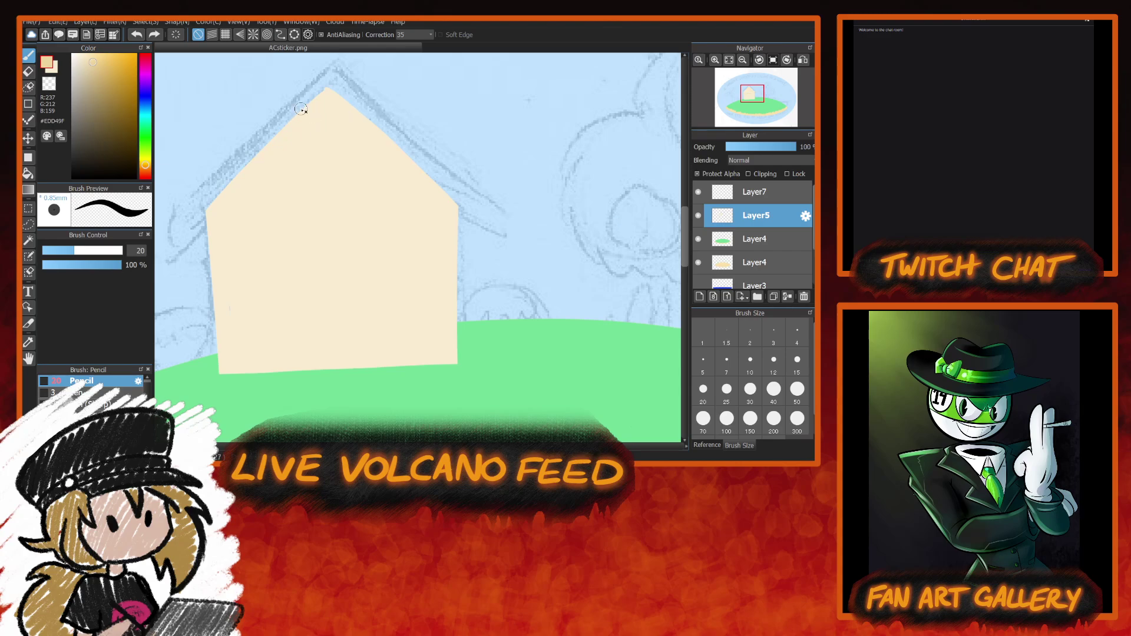
Draw five slightly slanted siding lines in #EDD49F across the gable and upper wall of the house.
mouse_move(352, 105)
left_mouse_down()
mouse_move(302, 110)
mouse_move(384, 132)
left_mouse_up()
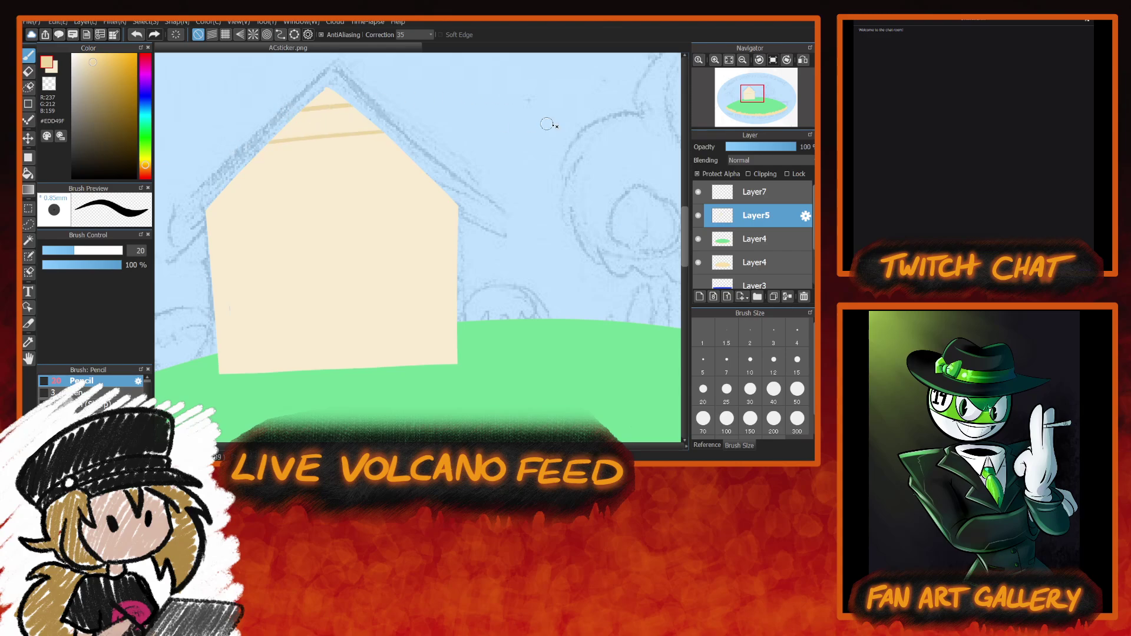
left_click_drag(232, 180, 418, 166)
left_click_drag(208, 222, 458, 207)
left_click_drag(211, 272, 458, 251)
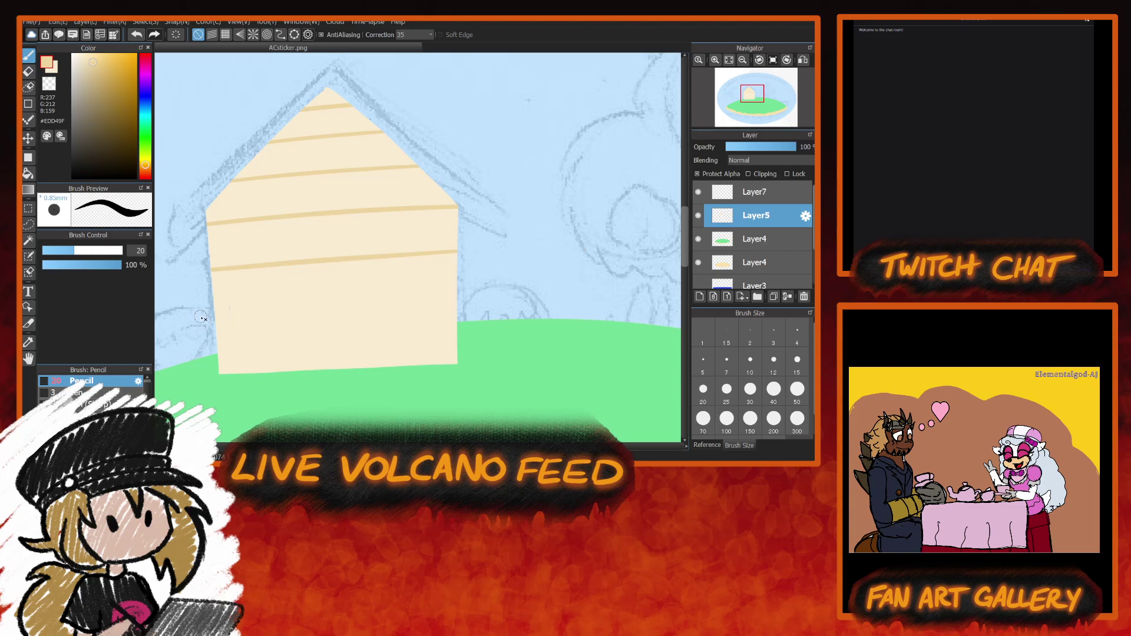
left_click_drag(207, 316, 483, 299)
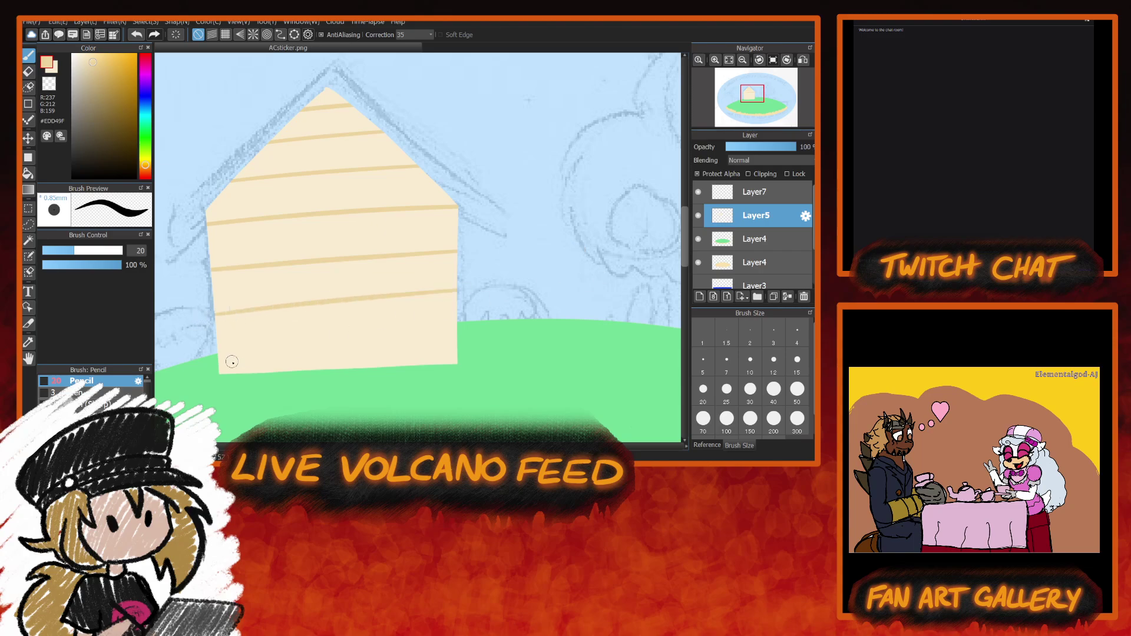
left_click_drag(213, 370, 674, 330)
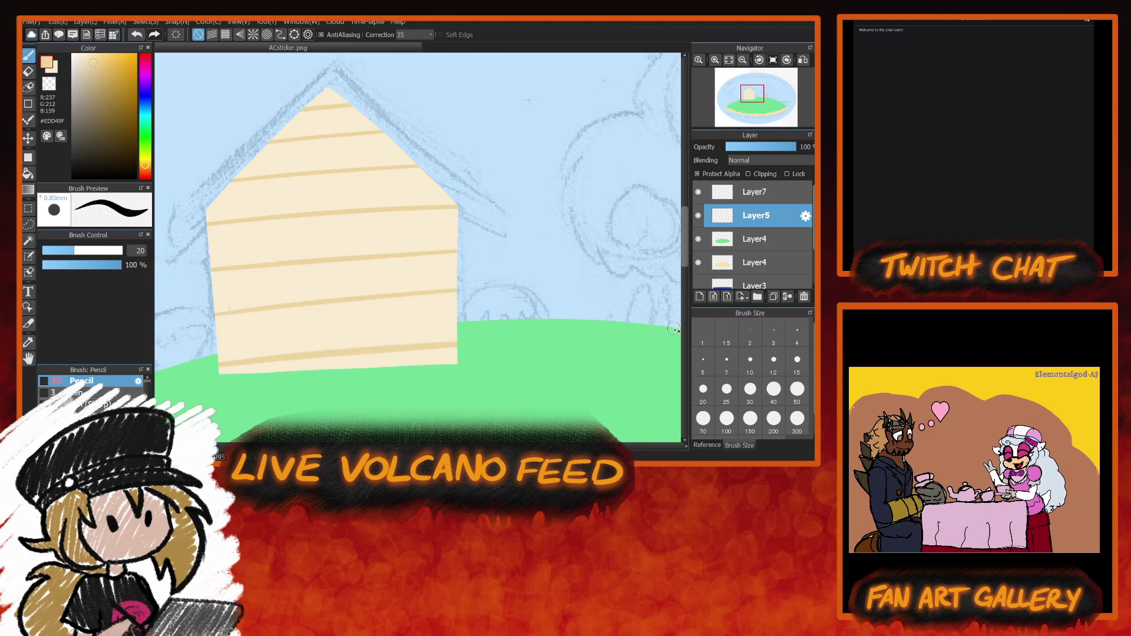
key("ctrl+z")
key("ctrl+z")
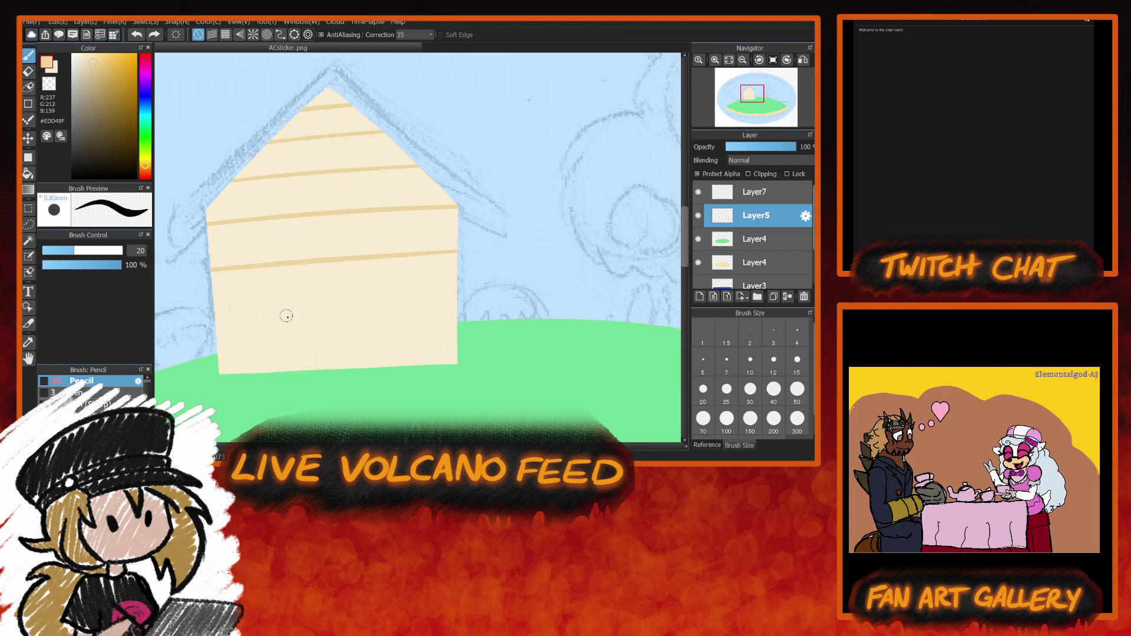
Draw two more slanted siding lines in #EDD49F across the lower wall, the last one just above the base.
left_click_drag(201, 313, 627, 278)
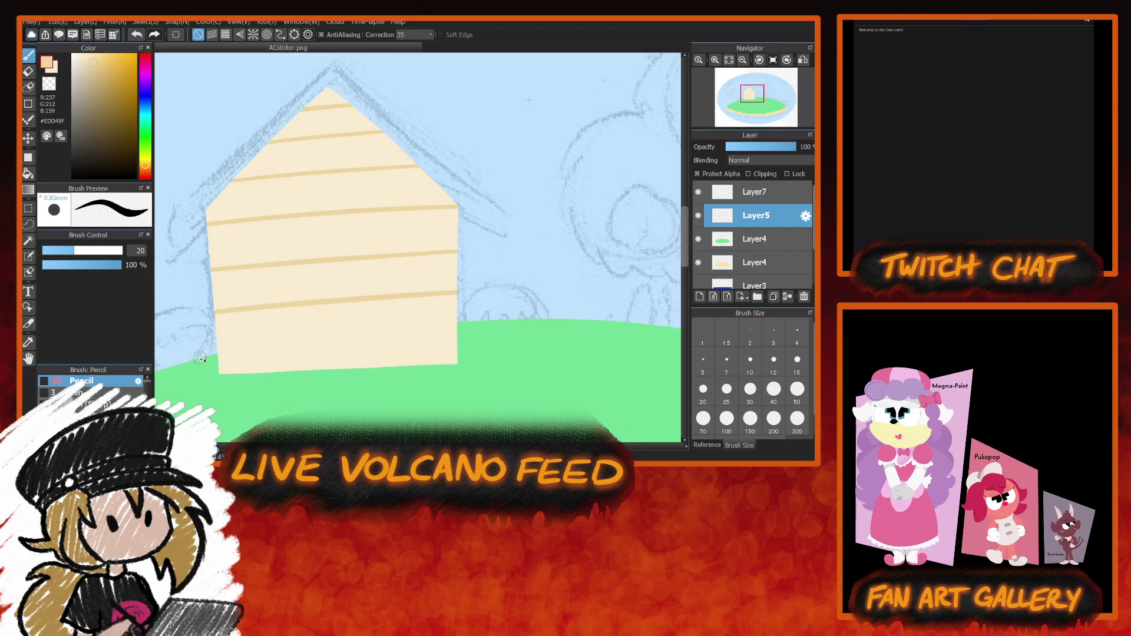
left_click_drag(212, 358, 677, 333)
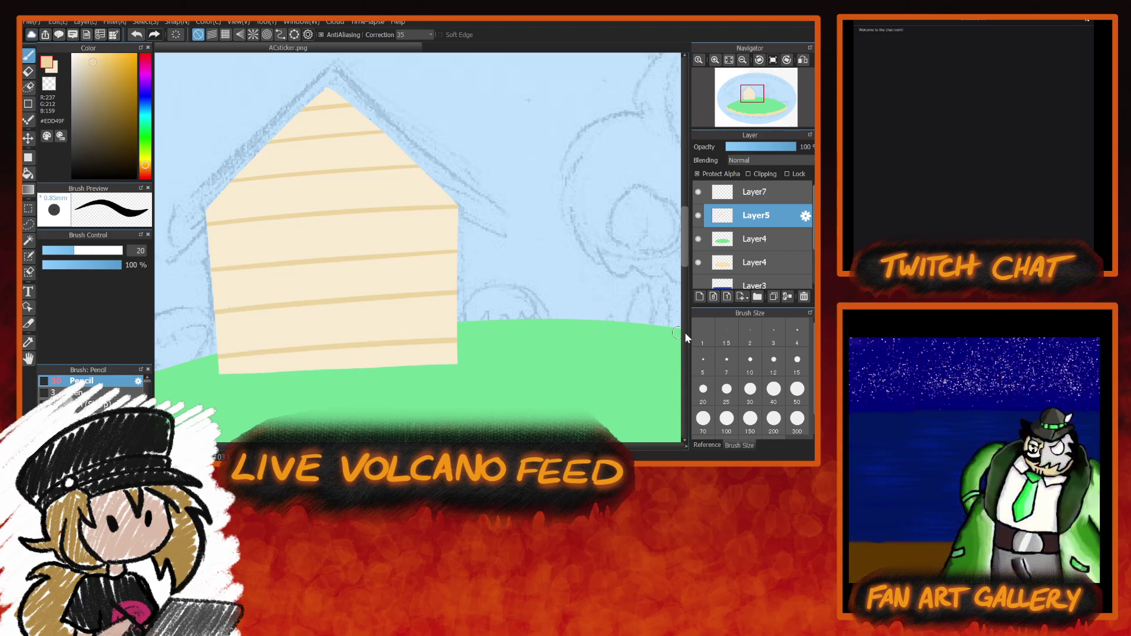
On Layer7 with alpha protection off, outline a large arched doorway with a closed base on the house front in orange #EFA64D.
left_click(759, 197)
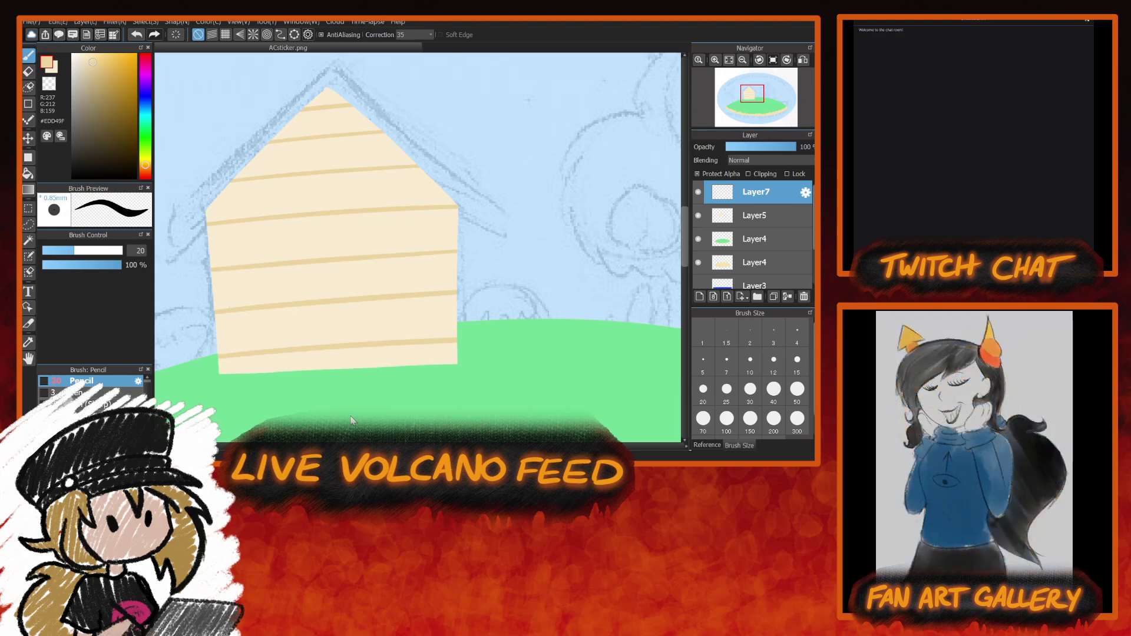
left_click(276, 284)
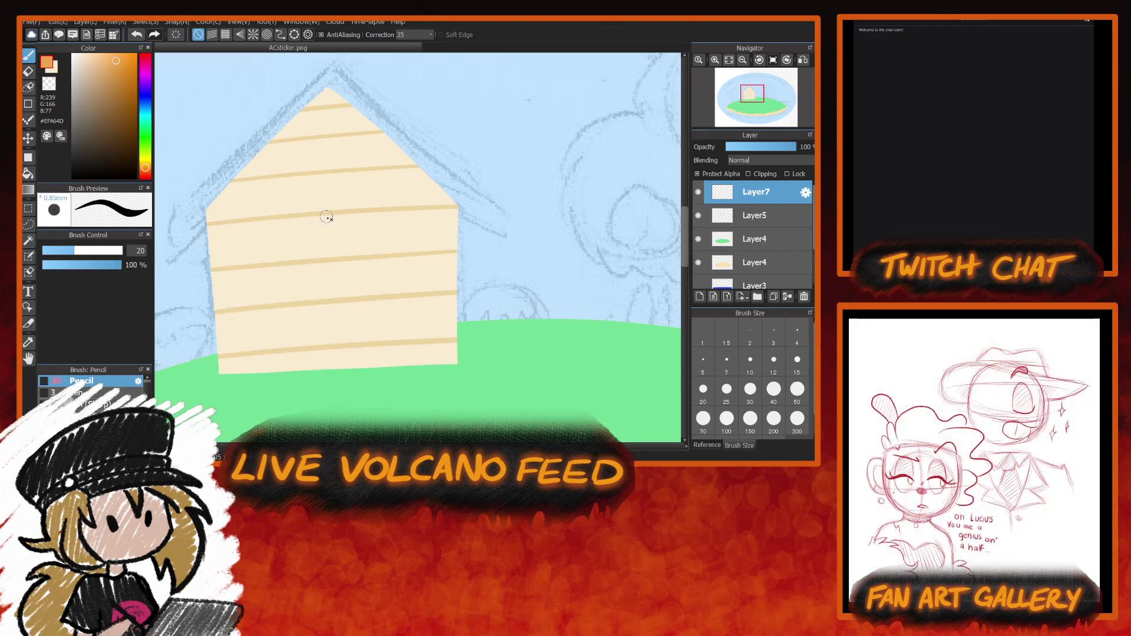
mouse_move(757, 79)
left_click(706, 175)
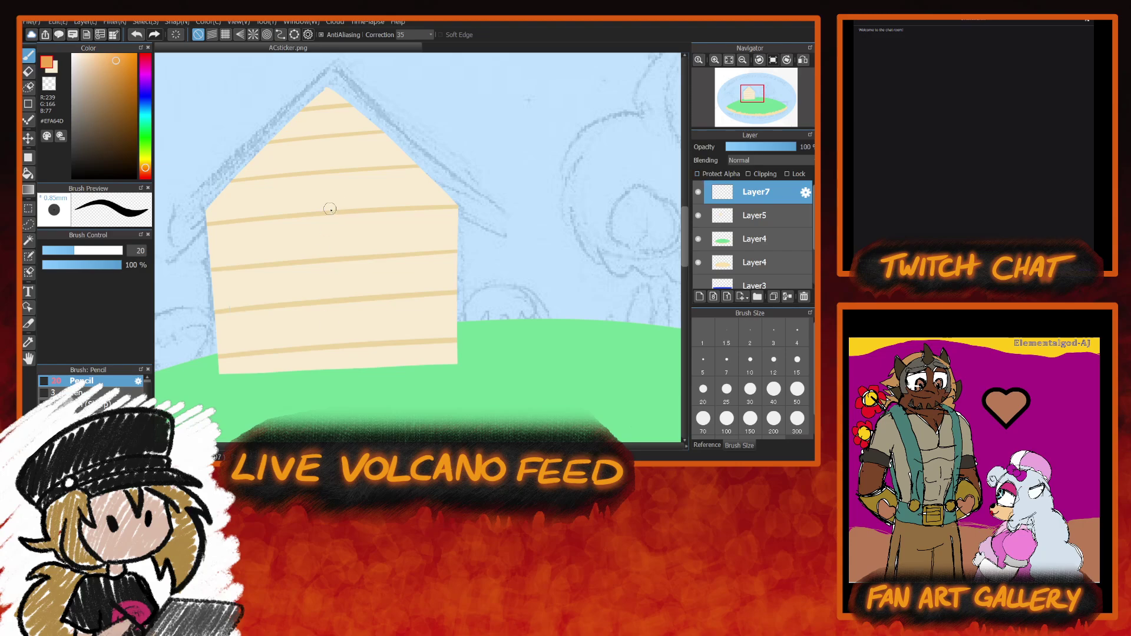
mouse_move(331, 199)
left_mouse_down()
mouse_move(274, 269)
mouse_move(274, 386)
left_mouse_up()
left_click_drag(334, 197, 380, 224)
left_click_drag(401, 261, 412, 389)
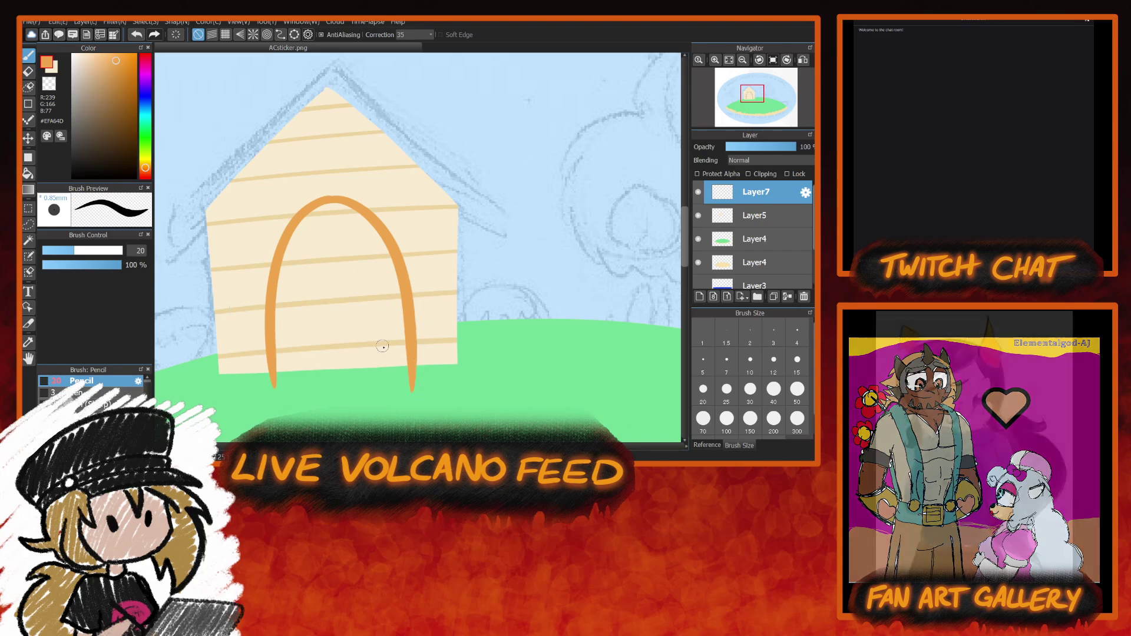
left_click_drag(276, 369, 411, 367)
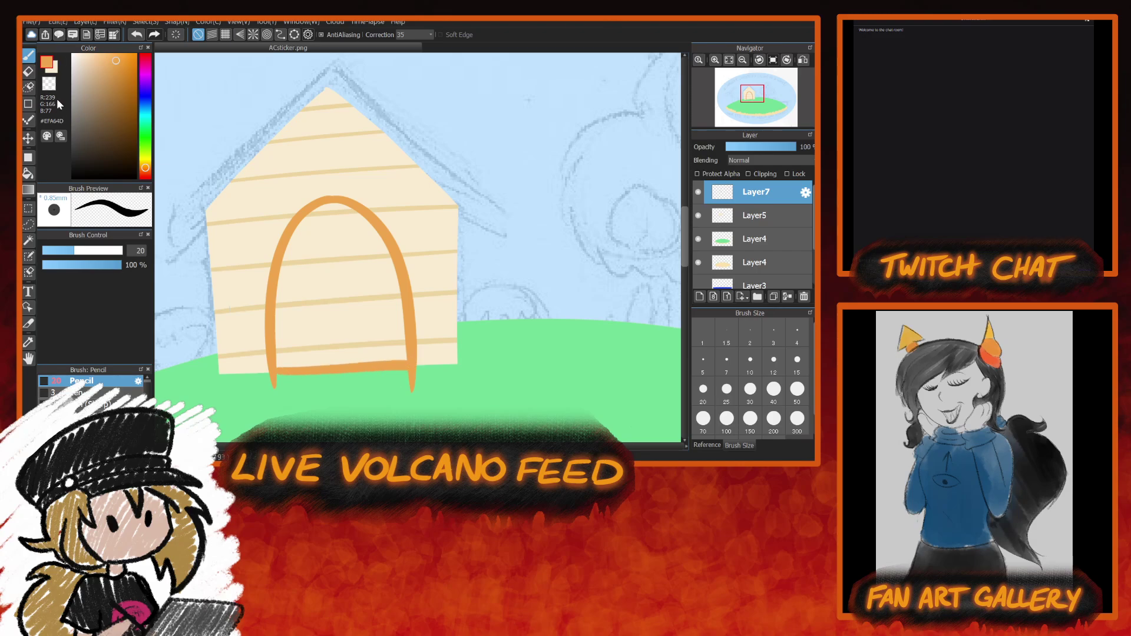
Fill the arched doorway with orange at brush size 25 and trim its base along the wall's lower edge with the transparent colour.
left_click(727, 389)
mouse_move(374, 232)
left_mouse_down()
mouse_move(339, 208)
mouse_move(309, 213)
mouse_move(284, 278)
mouse_move(284, 352)
mouse_move(403, 354)
mouse_move(381, 239)
mouse_move(315, 210)
mouse_move(299, 257)
left_mouse_up()
mouse_move(292, 298)
left_mouse_down()
mouse_move(300, 346)
mouse_move(290, 344)
mouse_move(394, 349)
mouse_move(384, 279)
mouse_move(348, 218)
mouse_move(293, 261)
mouse_move(335, 221)
mouse_move(342, 237)
mouse_move(361, 233)
mouse_move(295, 266)
mouse_move(374, 239)
mouse_move(298, 268)
mouse_move(374, 256)
mouse_move(286, 287)
mouse_move(358, 260)
mouse_move(305, 298)
mouse_move(383, 261)
mouse_move(293, 318)
mouse_move(375, 293)
mouse_move(387, 333)
mouse_move(348, 346)
mouse_move(303, 338)
mouse_move(394, 315)
mouse_move(332, 340)
mouse_move(360, 330)
mouse_move(308, 326)
mouse_move(368, 297)
left_mouse_up()
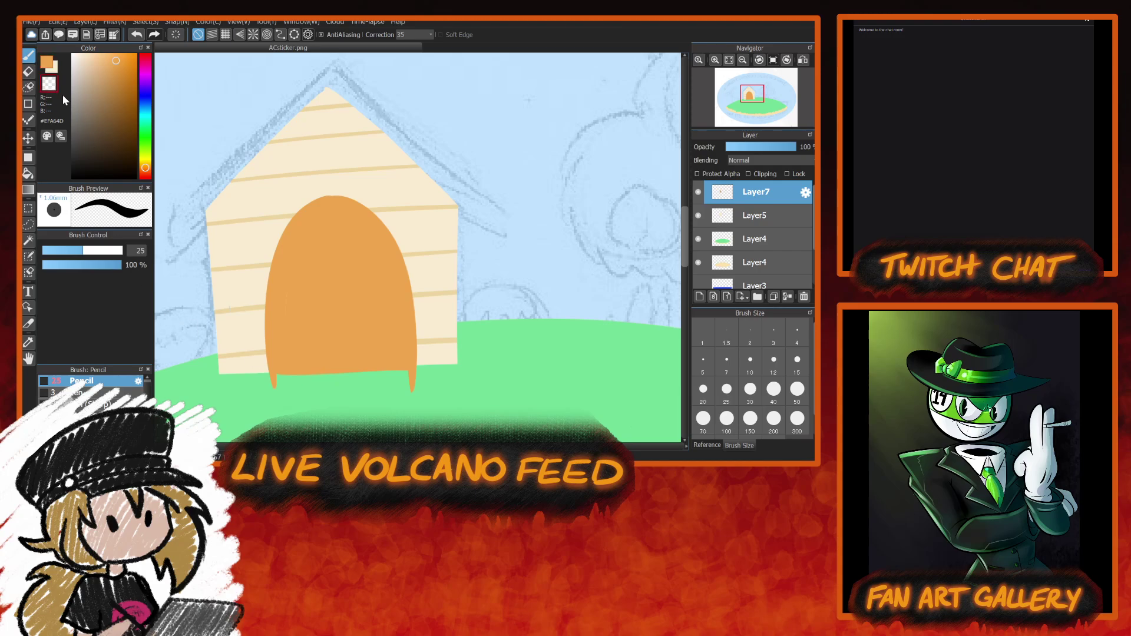
left_click_drag(240, 385, 356, 377)
left_click_drag(254, 383, 497, 382)
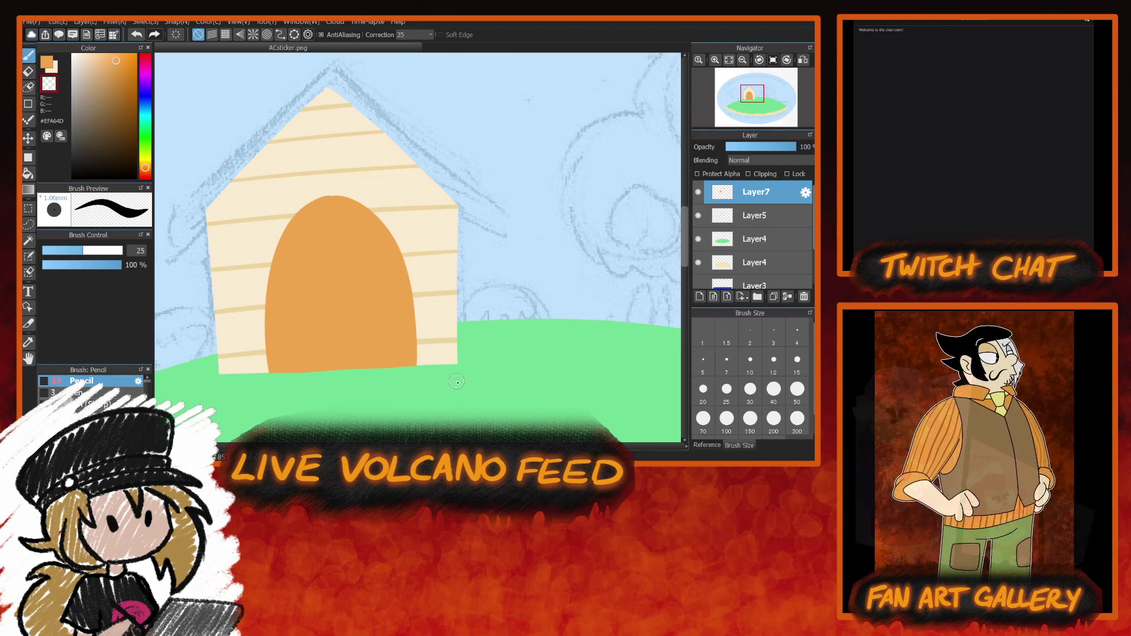
With alpha protection on for Layer7, paint the curved left side of an inner door in red-orange #EB6D3B, inset within the orange arch.
left_click(50, 67)
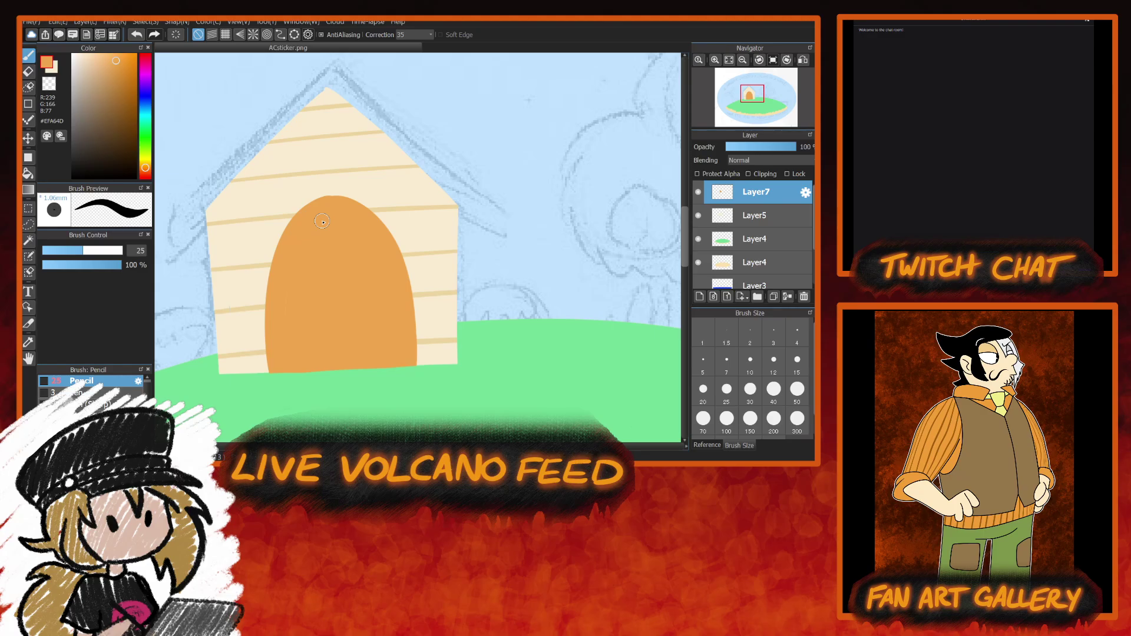
left_click(710, 176)
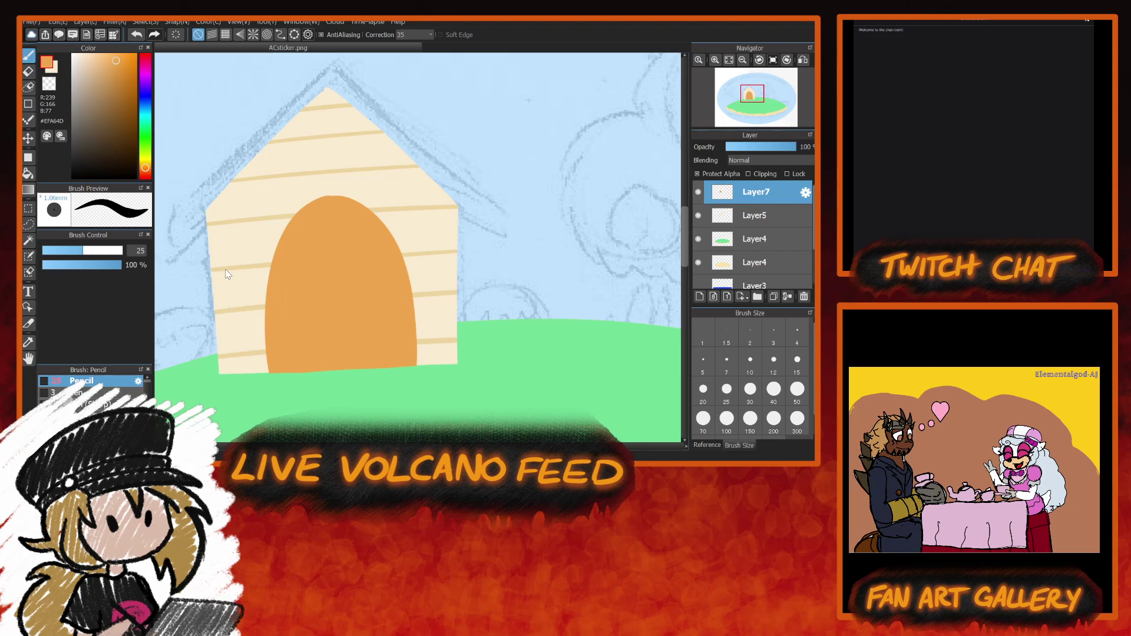
left_click(225, 270)
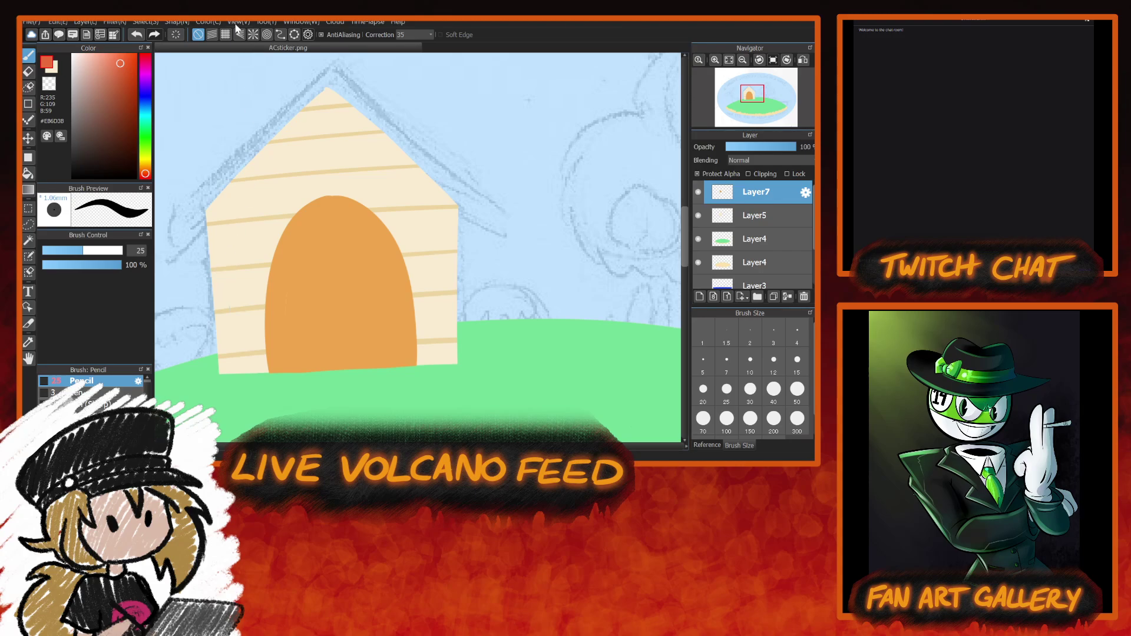
left_click(716, 60)
left_click(715, 60)
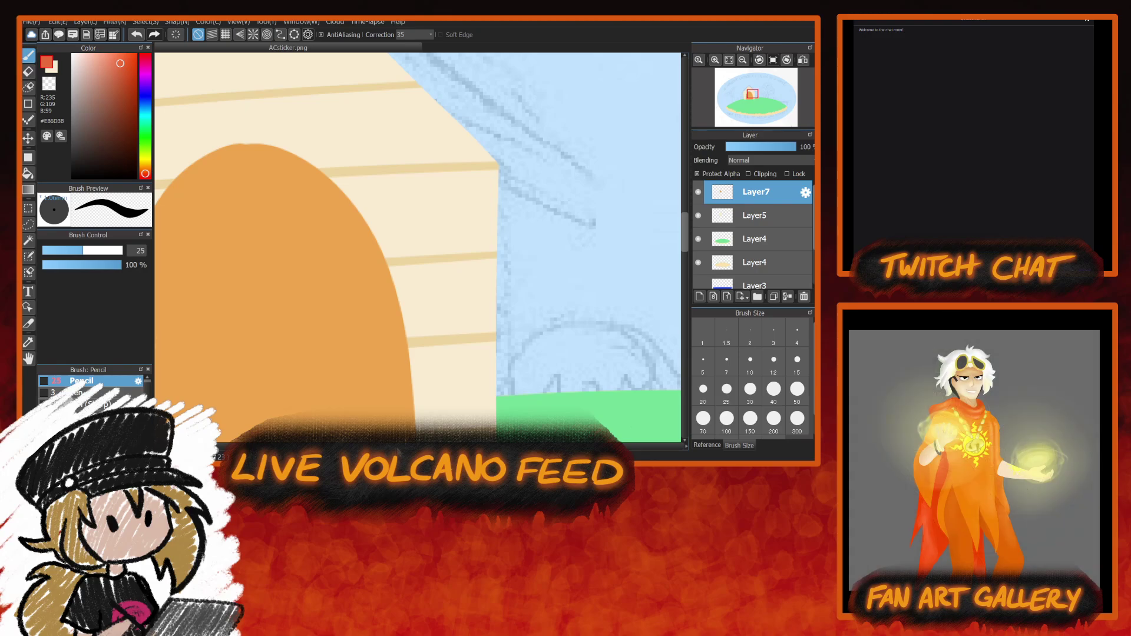
scroll(417, 244, "left", 3)
left_click_drag(685, 242, 688, 248)
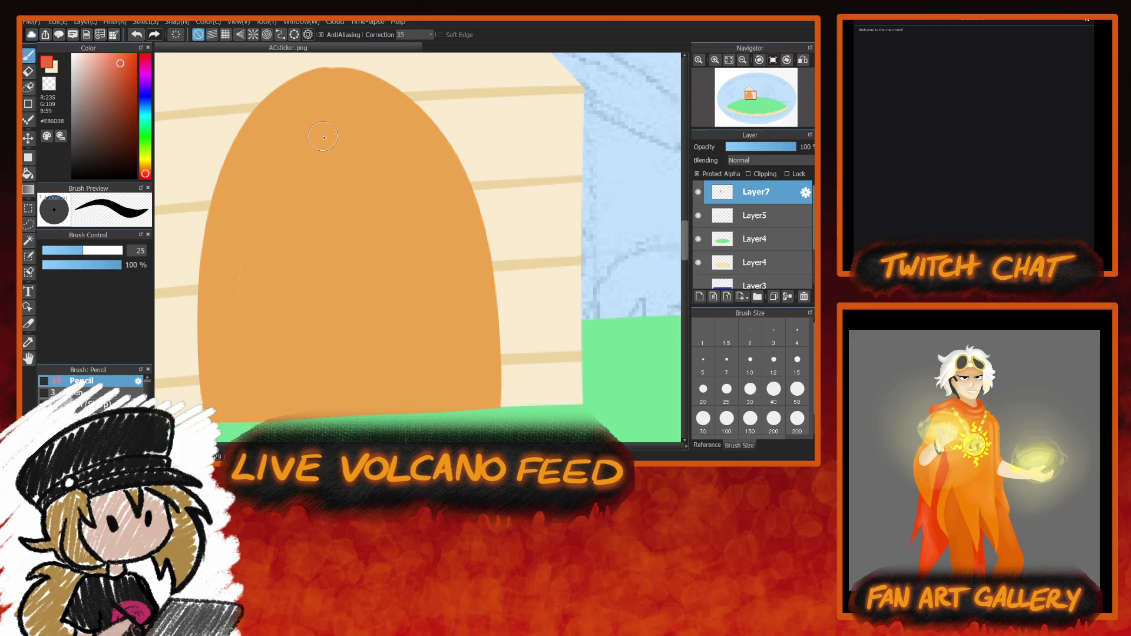
mouse_move(340, 121)
left_mouse_down()
mouse_move(305, 148)
mouse_move(263, 237)
mouse_move(255, 421)
left_mouse_up()
mouse_move(340, 122)
left_mouse_down()
mouse_move(321, 131)
mouse_move(242, 311)
left_mouse_up()
left_click_drag(254, 369, 260, 419)
mouse_move(265, 227)
left_mouse_down()
mouse_move(346, 119)
mouse_move(302, 135)
left_mouse_up()
mouse_move(255, 419)
left_mouse_down()
mouse_move(248, 357)
mouse_move(255, 420)
left_mouse_up()
mouse_move(248, 356)
left_mouse_down()
mouse_move(253, 416)
mouse_move(251, 385)
left_mouse_up()
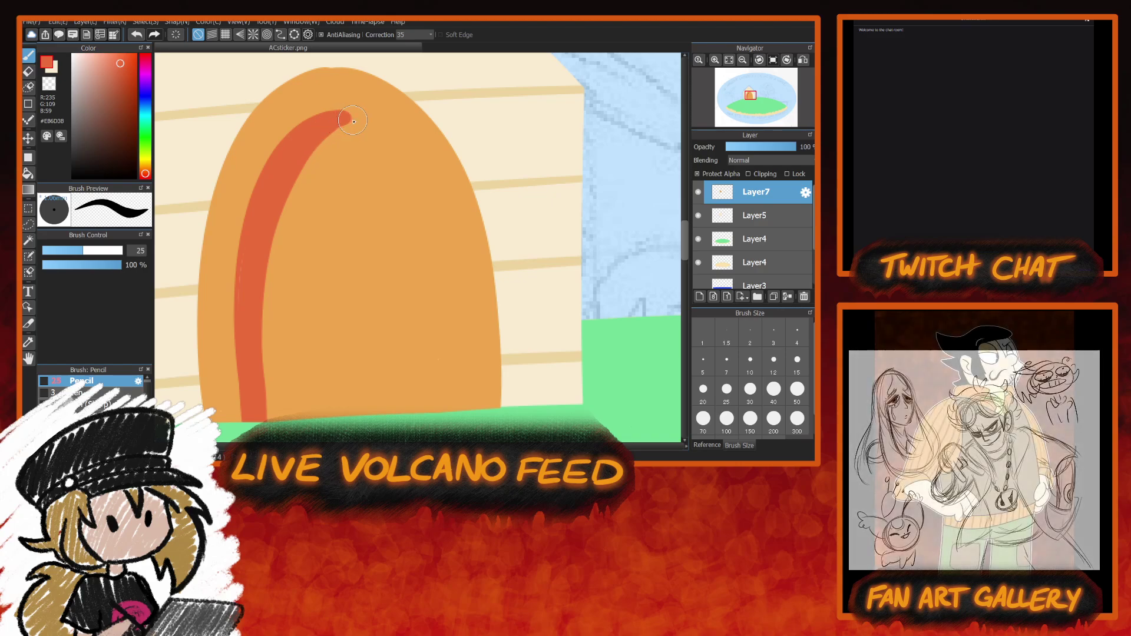
Extend the red-orange door outline over the top, down the right side and across the base, leaving an orange frame around it.
mouse_move(352, 114)
left_mouse_down()
mouse_move(275, 156)
mouse_move(245, 336)
mouse_move(253, 218)
mouse_move(259, 403)
mouse_move(248, 303)
mouse_move(273, 378)
left_mouse_up()
mouse_move(328, 118)
left_mouse_down()
mouse_move(312, 127)
mouse_move(333, 109)
mouse_move(368, 118)
mouse_move(415, 165)
mouse_move(449, 273)
mouse_move(455, 406)
left_mouse_up()
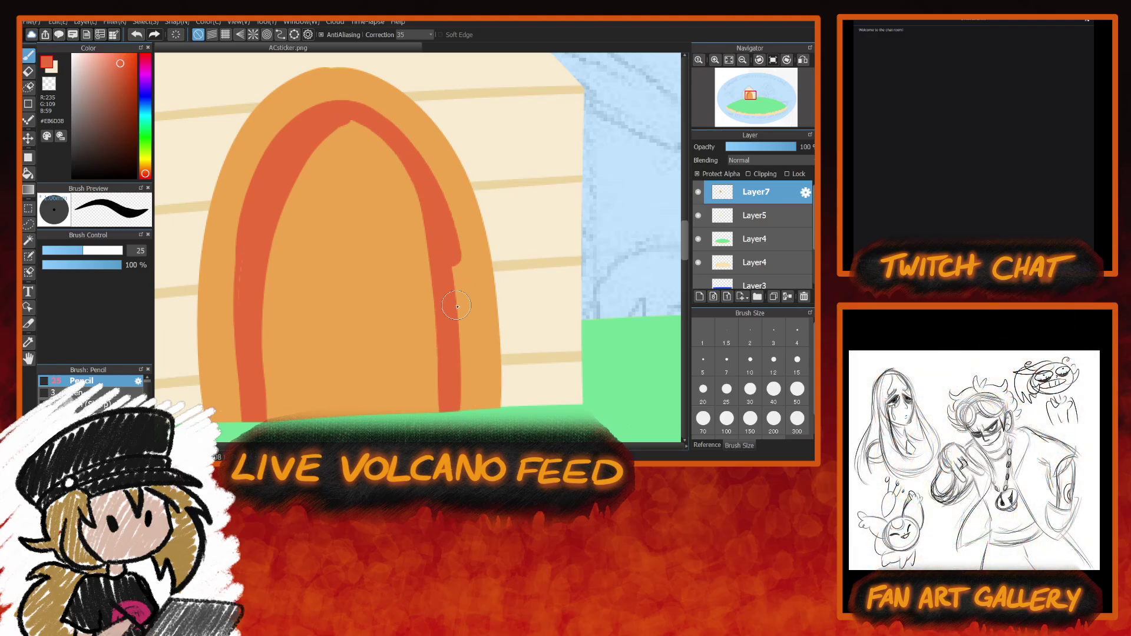
left_click_drag(451, 254, 463, 395)
left_click_drag(457, 330, 462, 418)
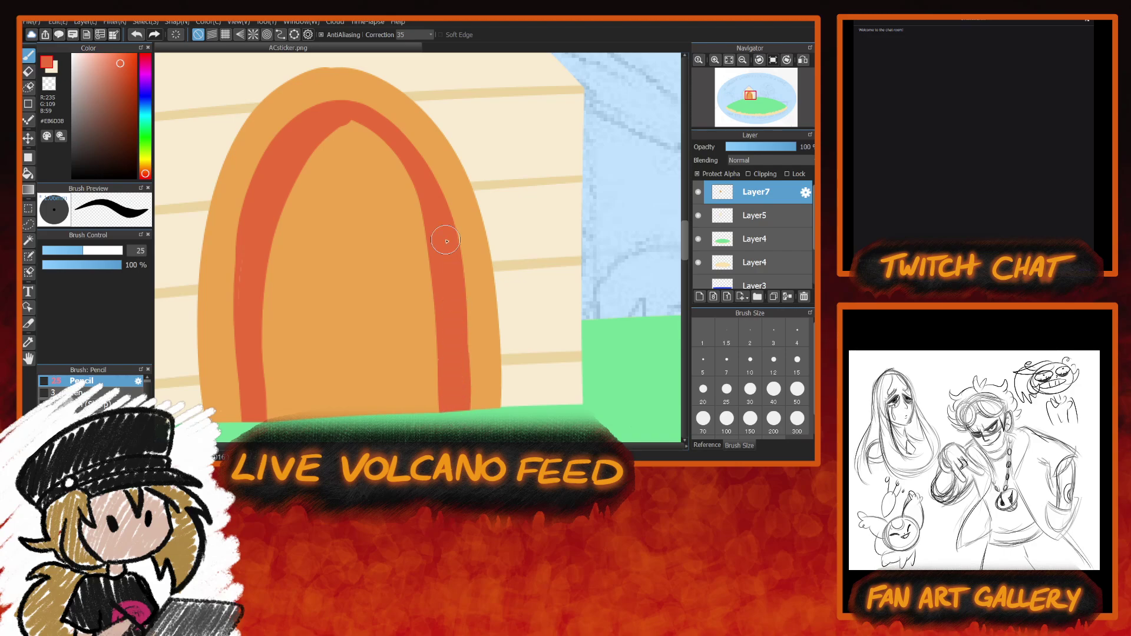
mouse_move(254, 414)
left_mouse_down()
mouse_move(445, 407)
mouse_move(268, 407)
left_mouse_up()
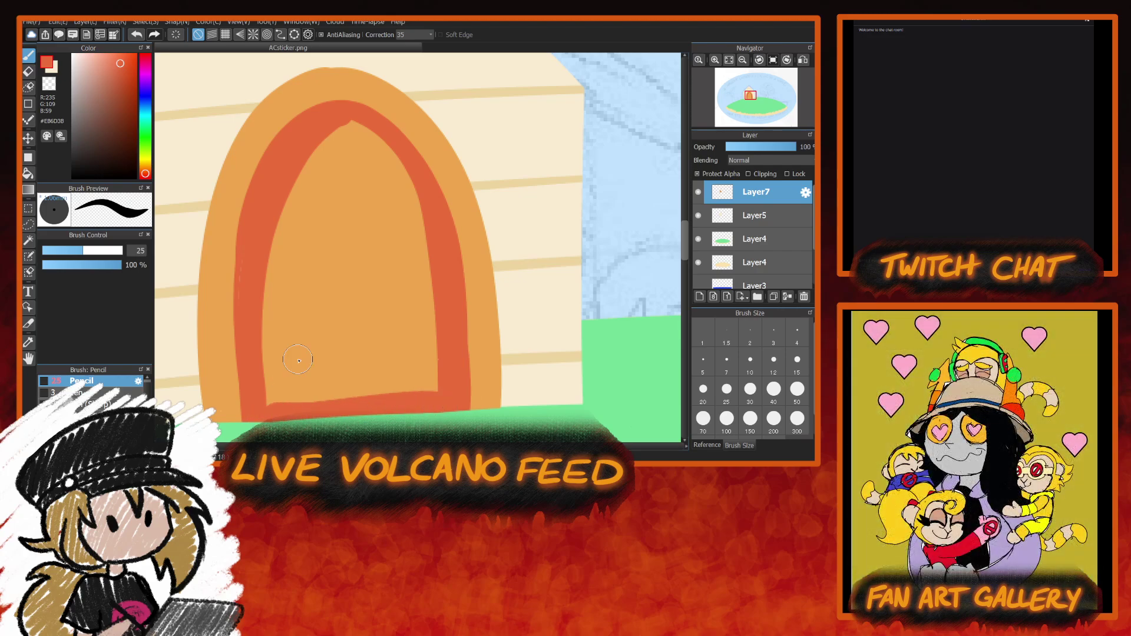
Fill the inside of the door with red-orange and smooth its rounded top edge using the frame's orange #EFA64D.
mouse_move(369, 125)
left_mouse_down()
mouse_move(332, 138)
mouse_move(264, 291)
mouse_move(262, 319)
mouse_move(314, 155)
mouse_move(286, 425)
mouse_move(313, 235)
mouse_move(326, 418)
mouse_move(327, 330)
mouse_move(355, 308)
mouse_move(374, 349)
mouse_move(429, 408)
mouse_move(437, 401)
mouse_move(426, 280)
mouse_move(379, 135)
mouse_move(367, 137)
mouse_move(418, 339)
mouse_move(401, 236)
mouse_move(354, 173)
mouse_move(377, 312)
mouse_move(331, 230)
mouse_move(366, 211)
mouse_move(354, 320)
mouse_move(388, 317)
left_mouse_up()
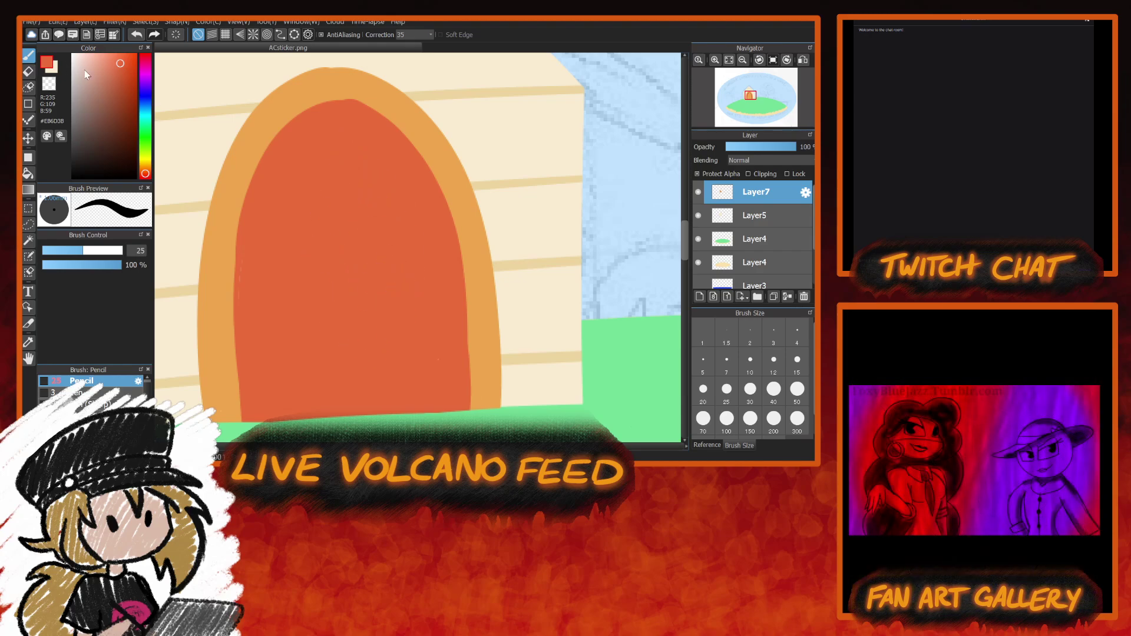
left_click(331, 96, "alt")
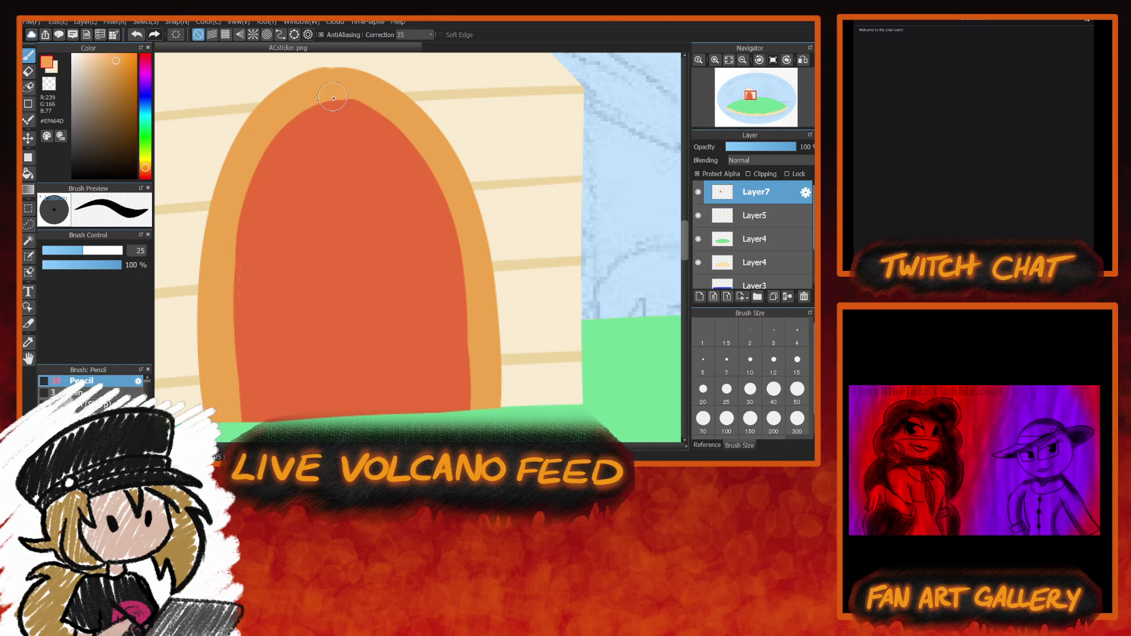
left_click_drag(317, 107, 349, 97)
left_click(357, 192, "alt")
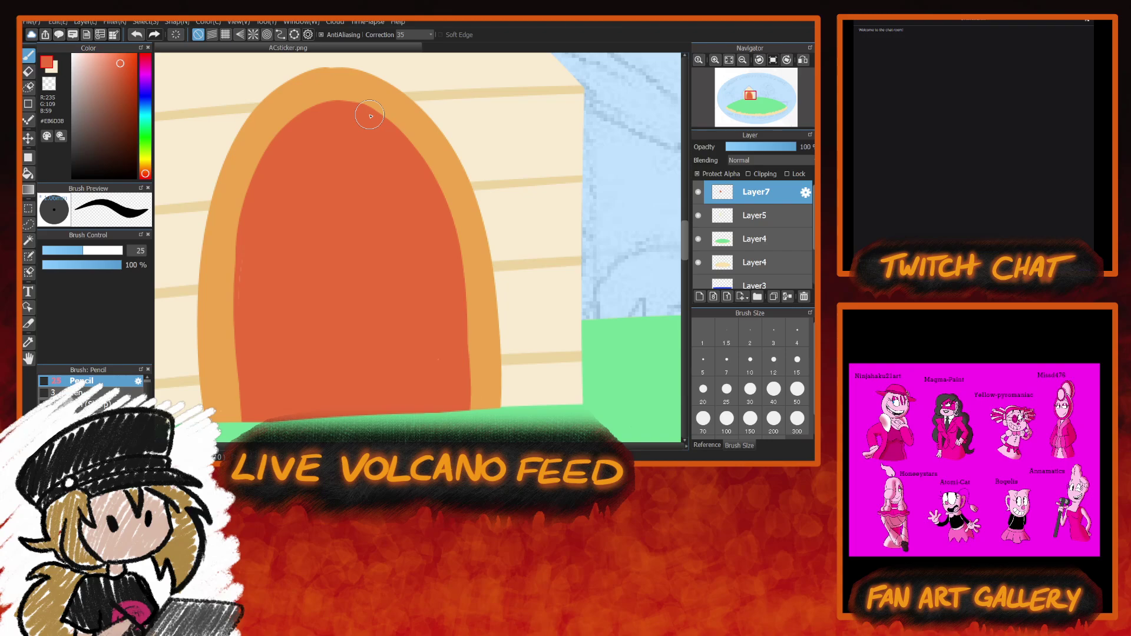
left_click(698, 191)
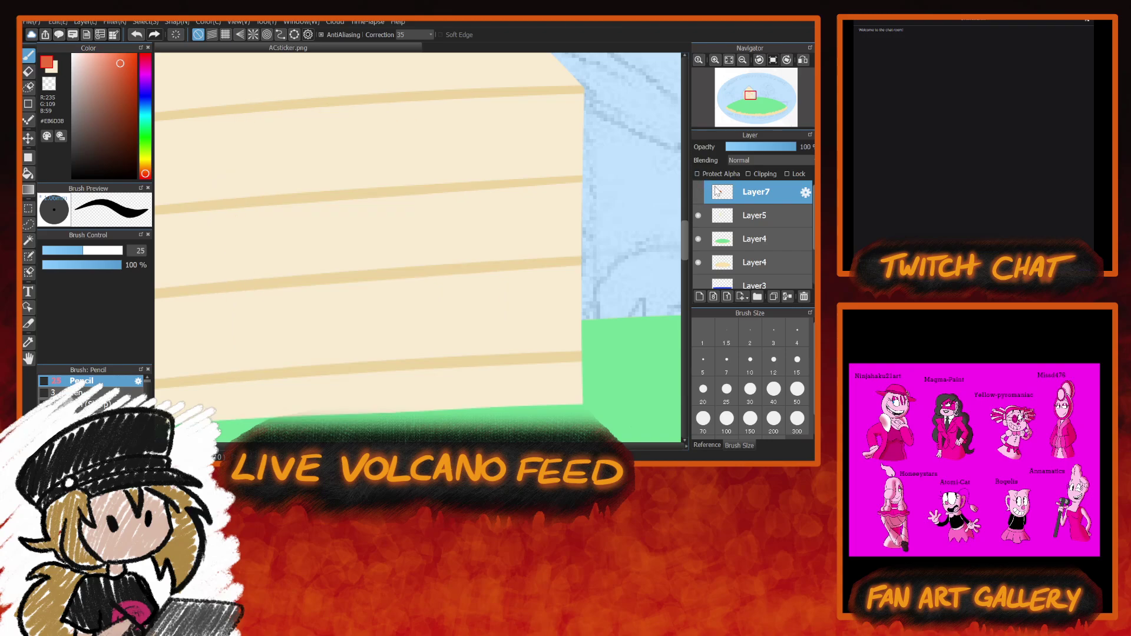
left_click(698, 192)
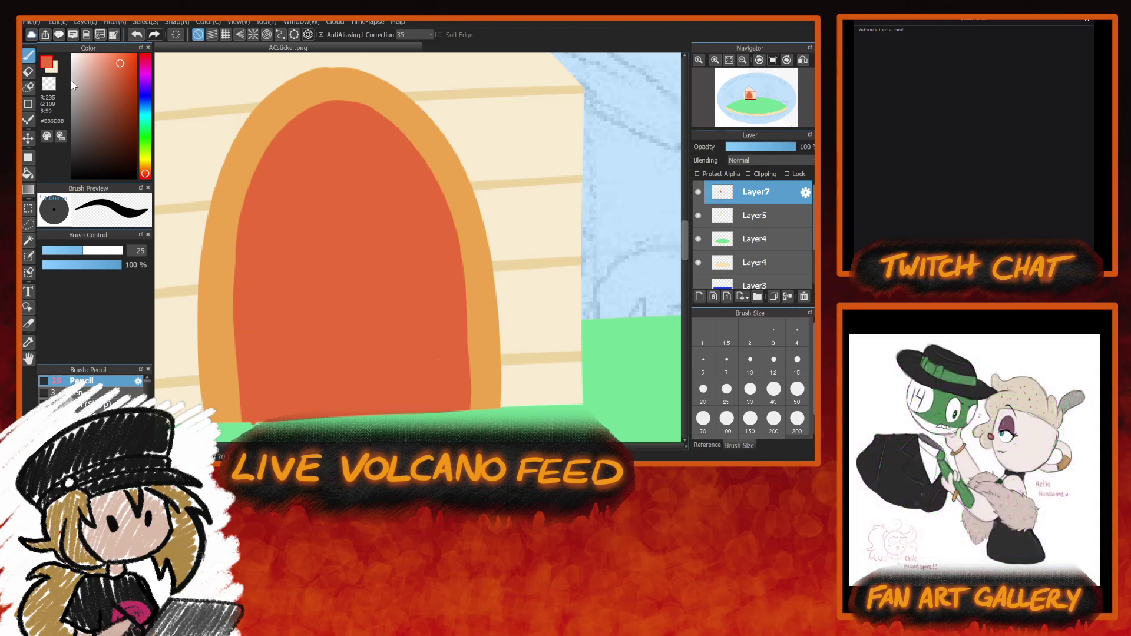
Draw an arched window top in dark grey #3F3F3F in the upper part of the door.
left_click(49, 84)
left_click(72, 148)
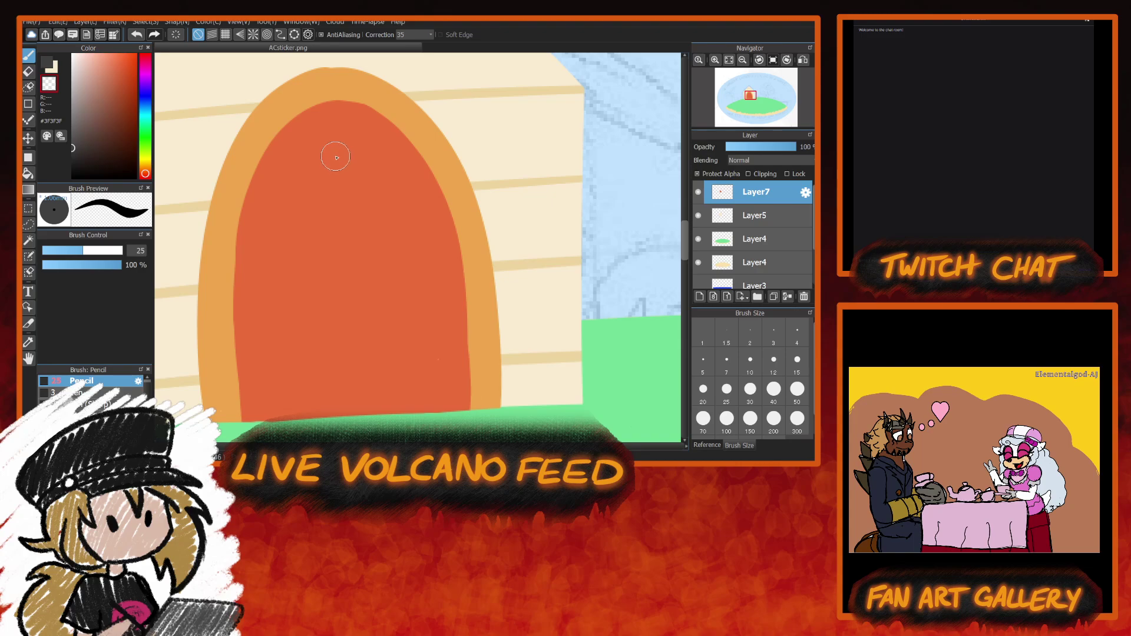
left_click_drag(347, 146, 300, 164)
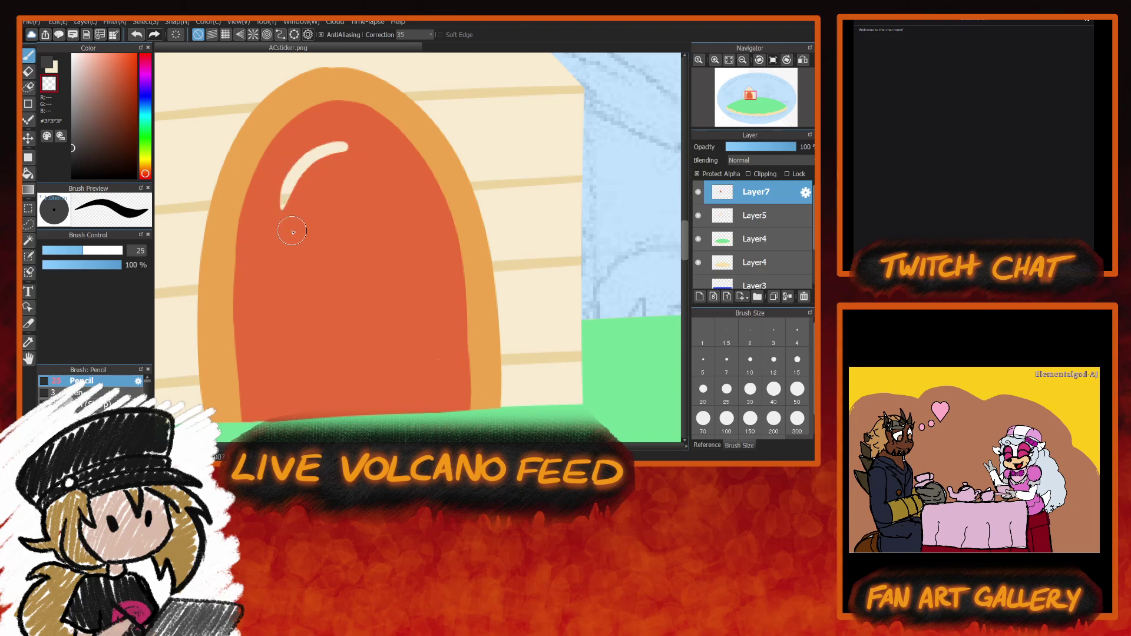
key("ctrl+z")
left_click(52, 67)
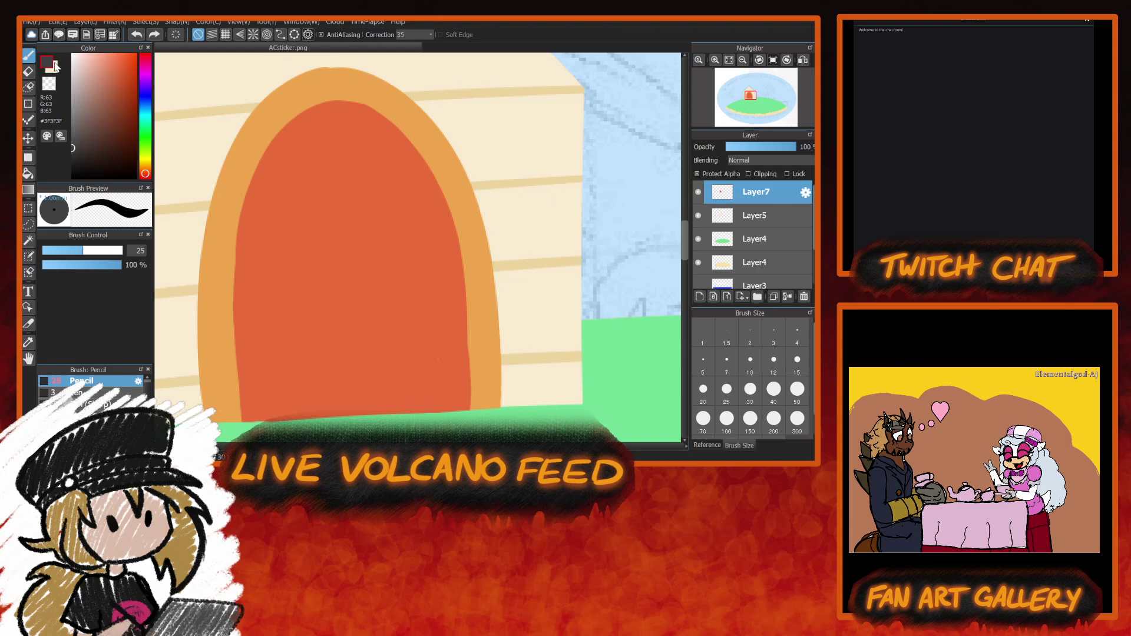
mouse_move(346, 144)
left_mouse_down()
mouse_move(287, 205)
mouse_move(288, 235)
left_mouse_up()
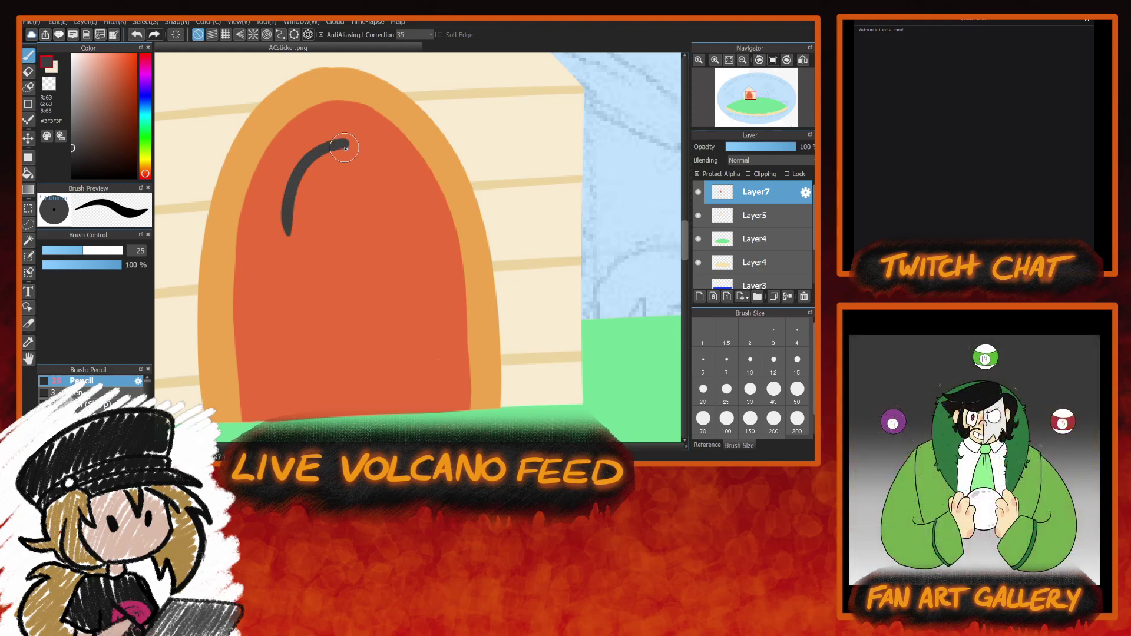
mouse_move(344, 144)
left_mouse_down()
mouse_move(388, 177)
mouse_move(405, 227)
left_mouse_up()
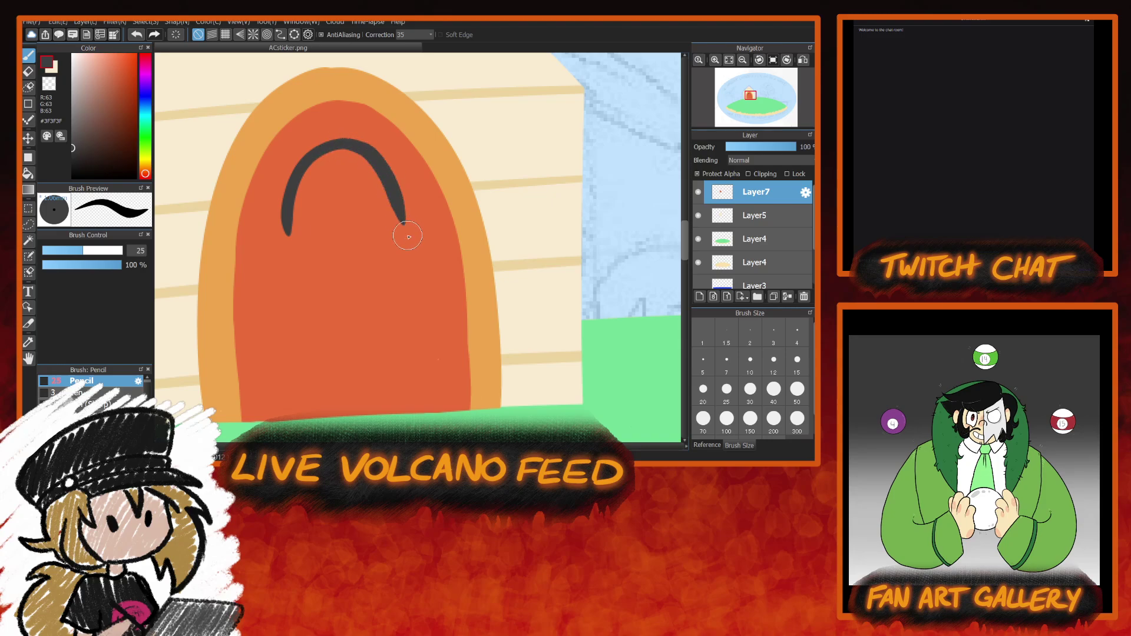
mouse_move(333, 143)
left_mouse_down()
mouse_move(296, 169)
mouse_move(284, 231)
left_mouse_up()
left_click_drag(288, 190, 281, 234)
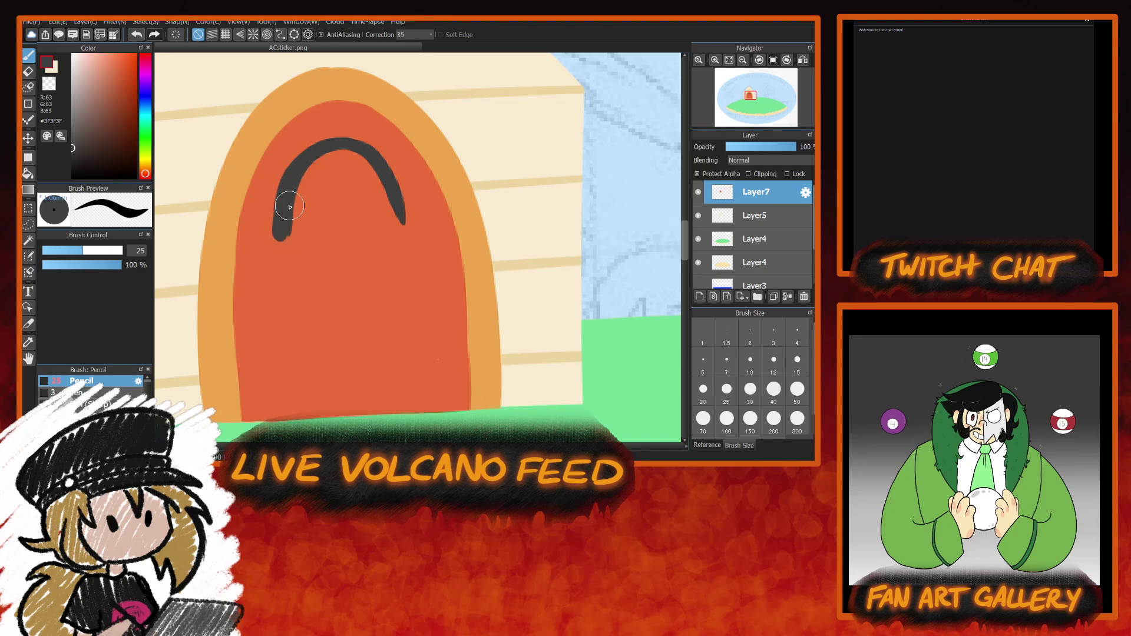
Bring the window's sides down to a flat base and fill the window solid dark grey.
mouse_move(342, 144)
left_mouse_down()
mouse_move(301, 162)
mouse_move(280, 208)
mouse_move(280, 243)
mouse_move(290, 237)
mouse_move(279, 241)
mouse_move(277, 218)
mouse_move(275, 250)
left_mouse_up()
mouse_move(281, 211)
left_mouse_down()
mouse_move(299, 240)
mouse_move(280, 251)
mouse_move(421, 248)
left_mouse_up()
mouse_move(283, 247)
left_mouse_down()
mouse_move(401, 245)
mouse_move(390, 164)
mouse_move(337, 148)
mouse_move(345, 144)
mouse_move(377, 156)
mouse_move(406, 204)
mouse_move(407, 241)
mouse_move(425, 190)
mouse_move(394, 182)
mouse_move(409, 245)
mouse_move(420, 211)
left_mouse_up()
mouse_move(290, 227)
left_mouse_down()
mouse_move(389, 238)
mouse_move(388, 220)
mouse_move(294, 199)
left_mouse_up()
key("ctrl+z")
mouse_move(373, 182)
left_mouse_down()
mouse_move(330, 188)
mouse_move(363, 214)
mouse_move(376, 175)
mouse_move(349, 161)
mouse_move(305, 178)
mouse_move(289, 239)
mouse_move(389, 233)
mouse_move(360, 192)
mouse_move(351, 227)
mouse_move(321, 229)
mouse_move(300, 205)
left_mouse_up()
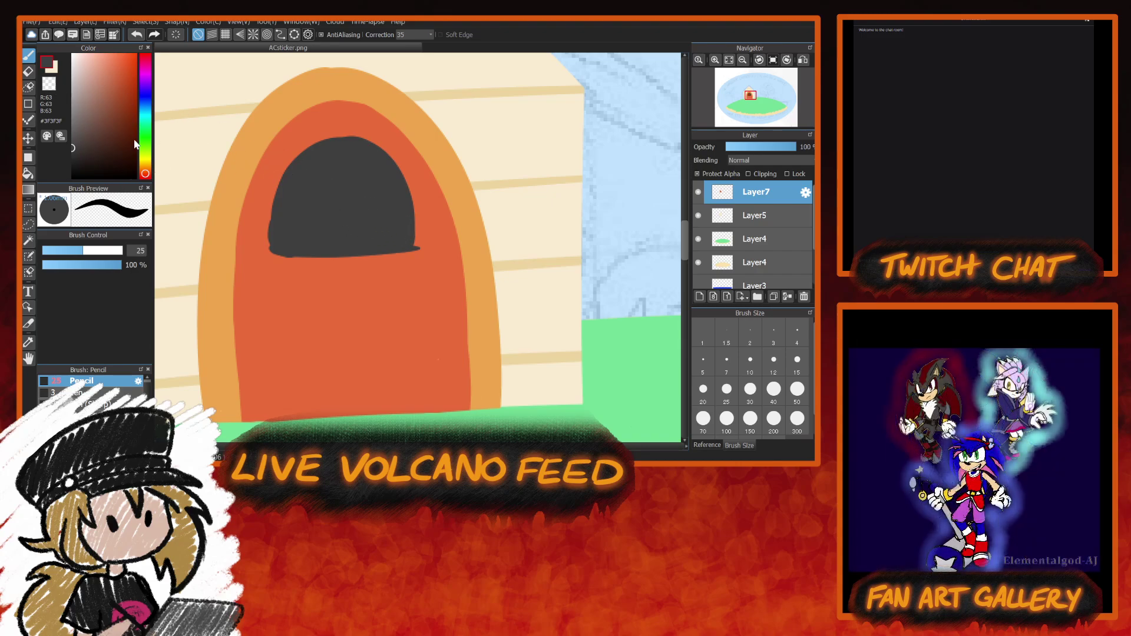
Trim the window's edges with the door's red-orange and divide it into four panes with one vertical and one horizontal bar.
left_click(312, 311, "alt")
mouse_move(299, 150)
left_mouse_down()
mouse_move(265, 216)
mouse_move(270, 287)
left_mouse_up()
mouse_move(365, 137)
left_mouse_down()
mouse_move(393, 158)
mouse_move(421, 220)
left_mouse_up()
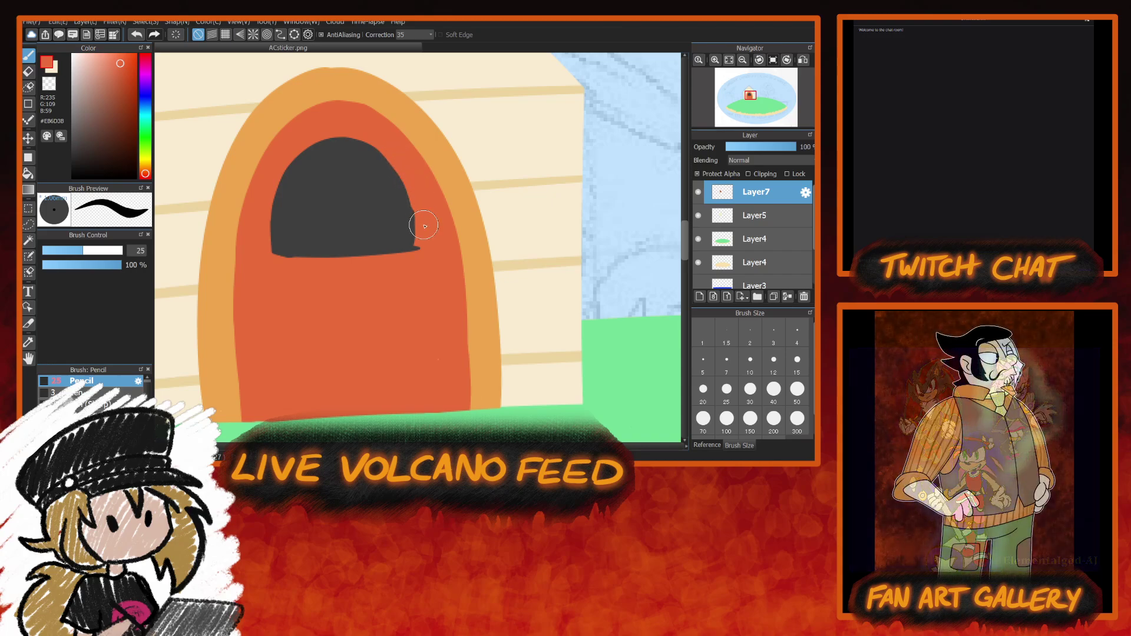
mouse_move(360, 133)
left_mouse_down()
mouse_move(404, 169)
mouse_move(424, 244)
left_mouse_up()
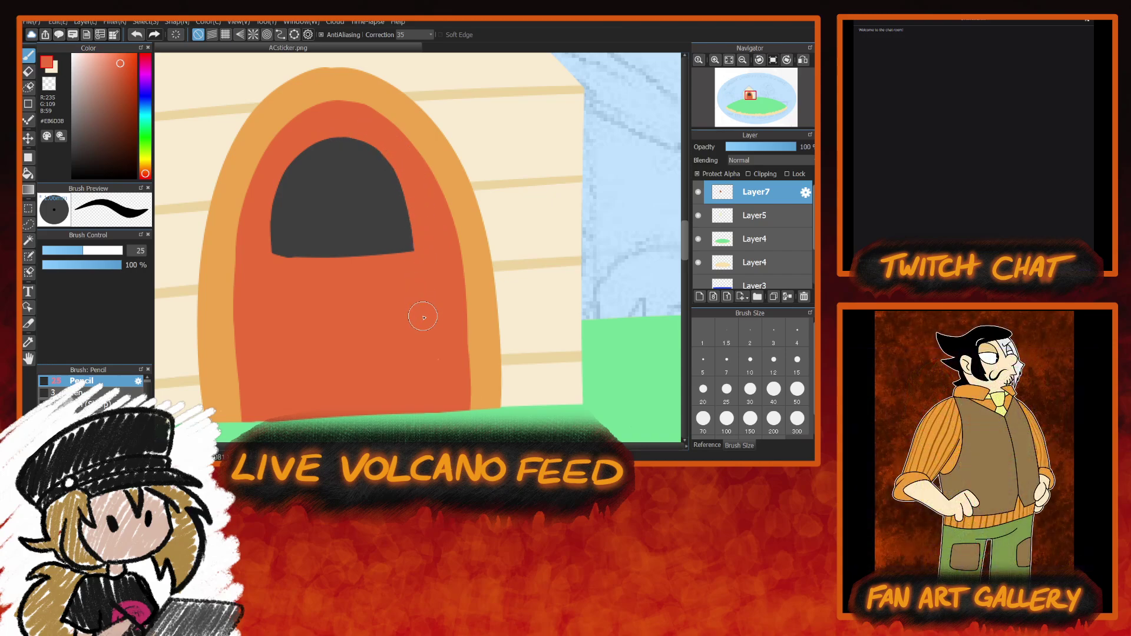
left_click_drag(268, 255, 450, 254)
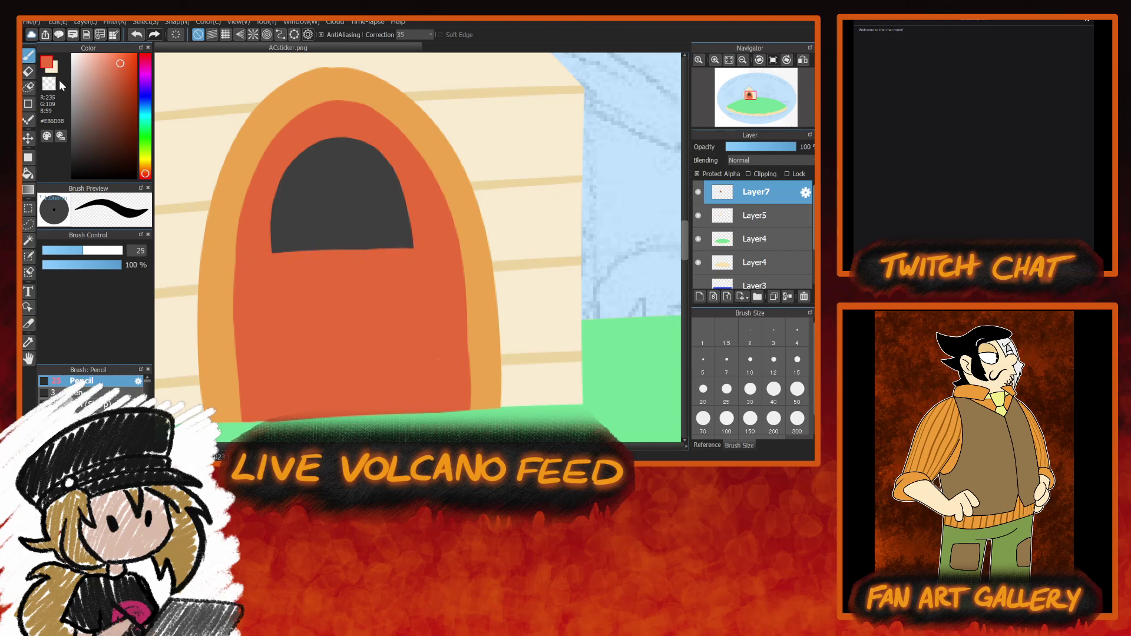
left_click_drag(341, 121, 344, 252)
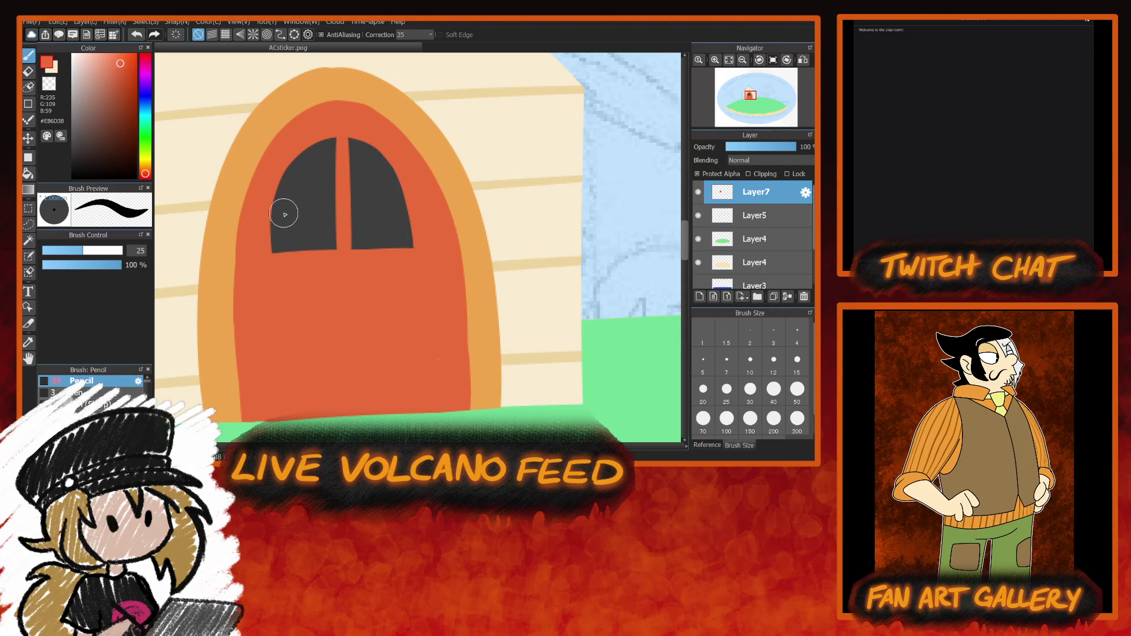
left_click_drag(262, 219, 433, 198)
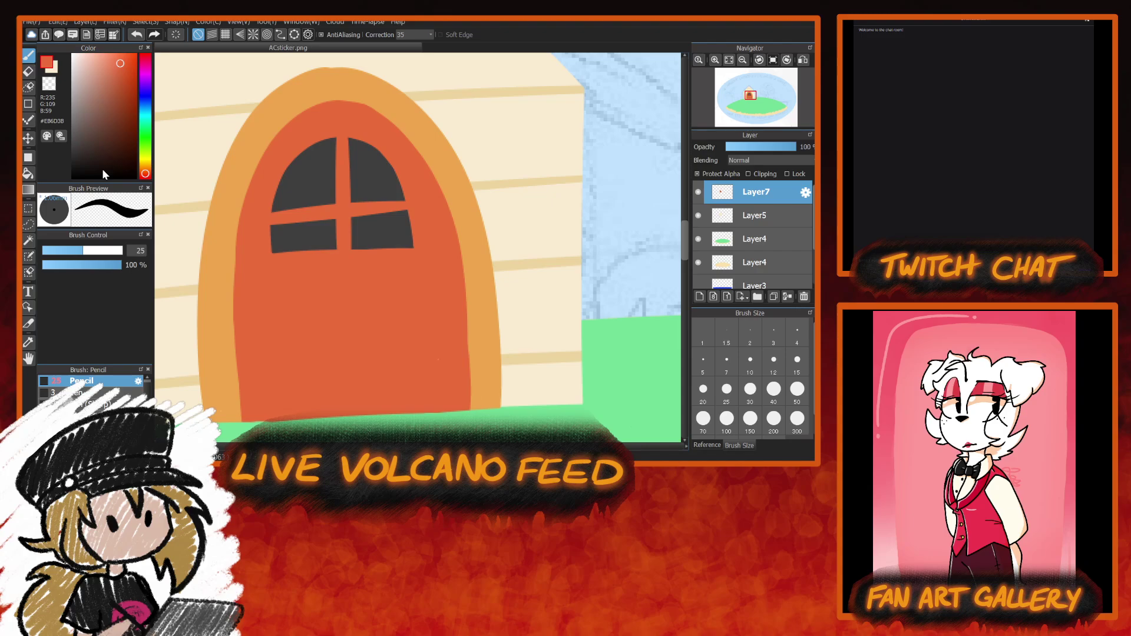
Paint a round doorknob in #AB7D28 near the door's left edge and add a brighter #ECA31C highlight on it.
left_click(221, 270, "alt")
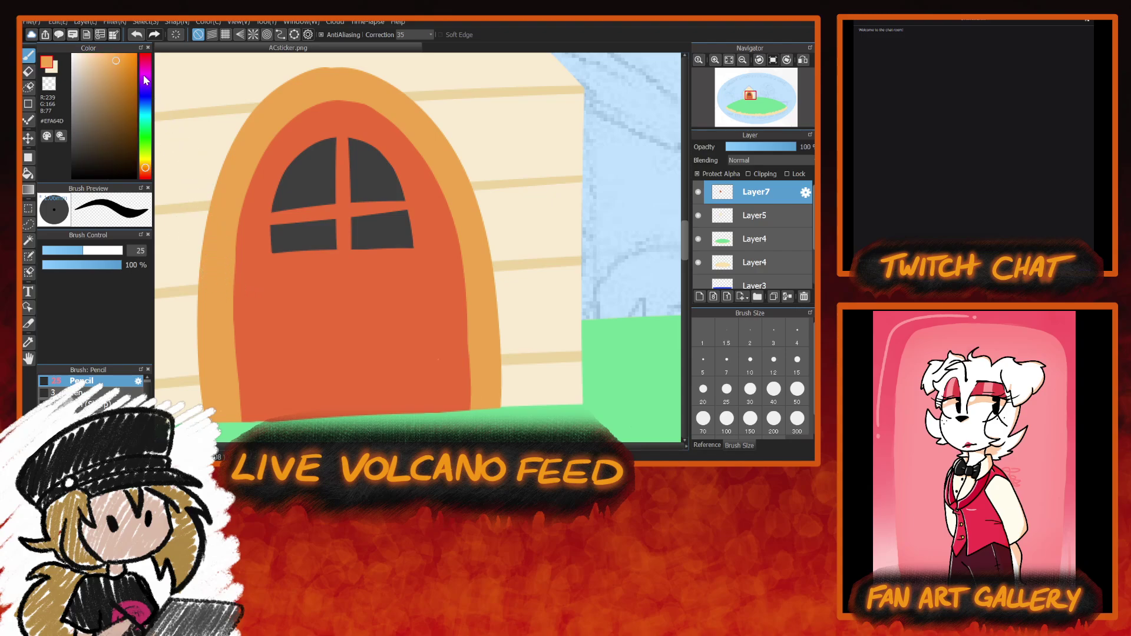
left_click(147, 170)
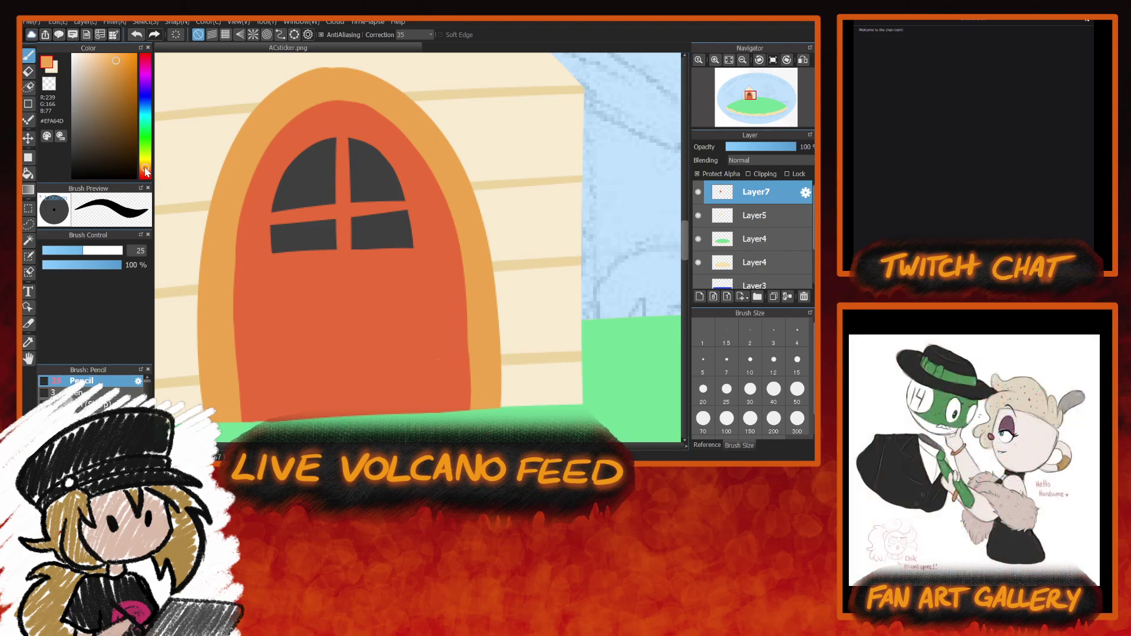
left_click(119, 95)
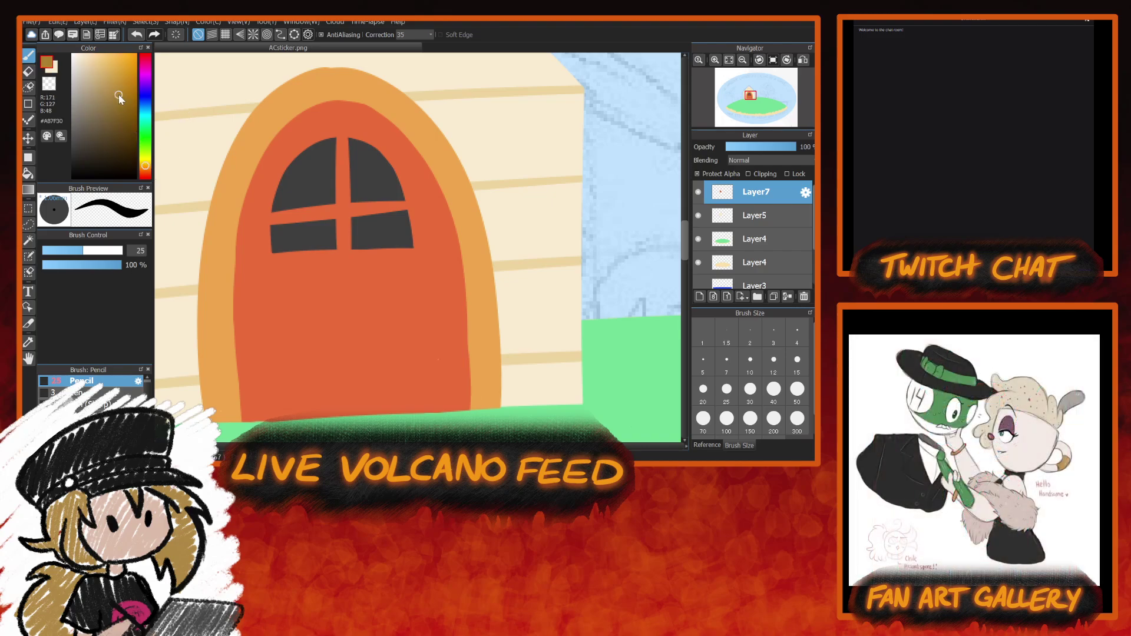
left_click(121, 94)
left_click_drag(255, 281, 259, 287)
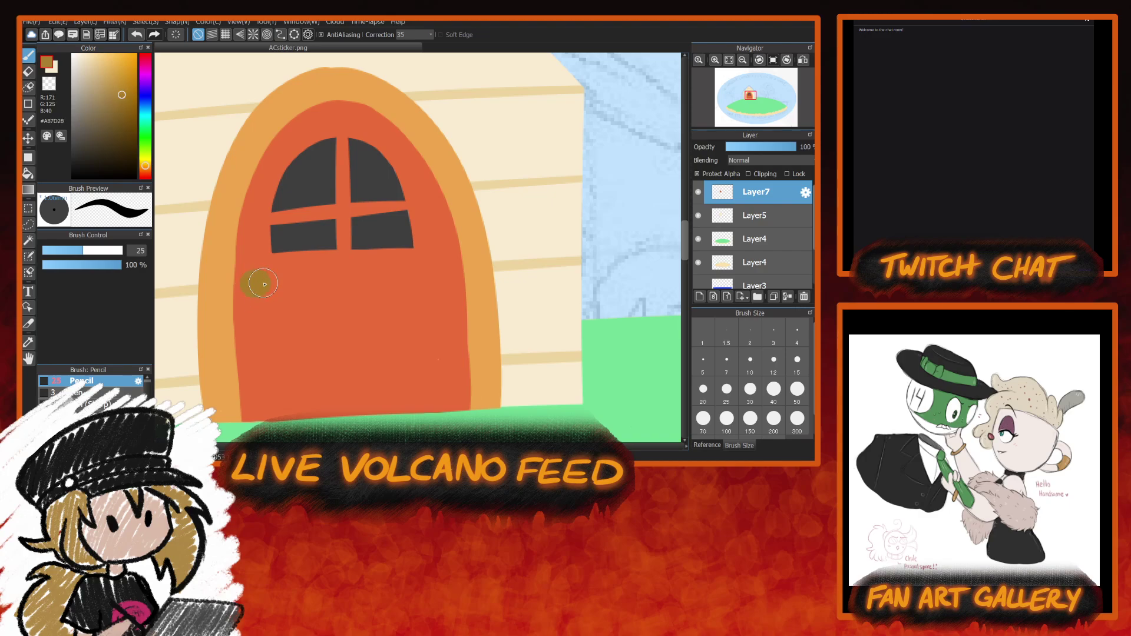
left_click(129, 63)
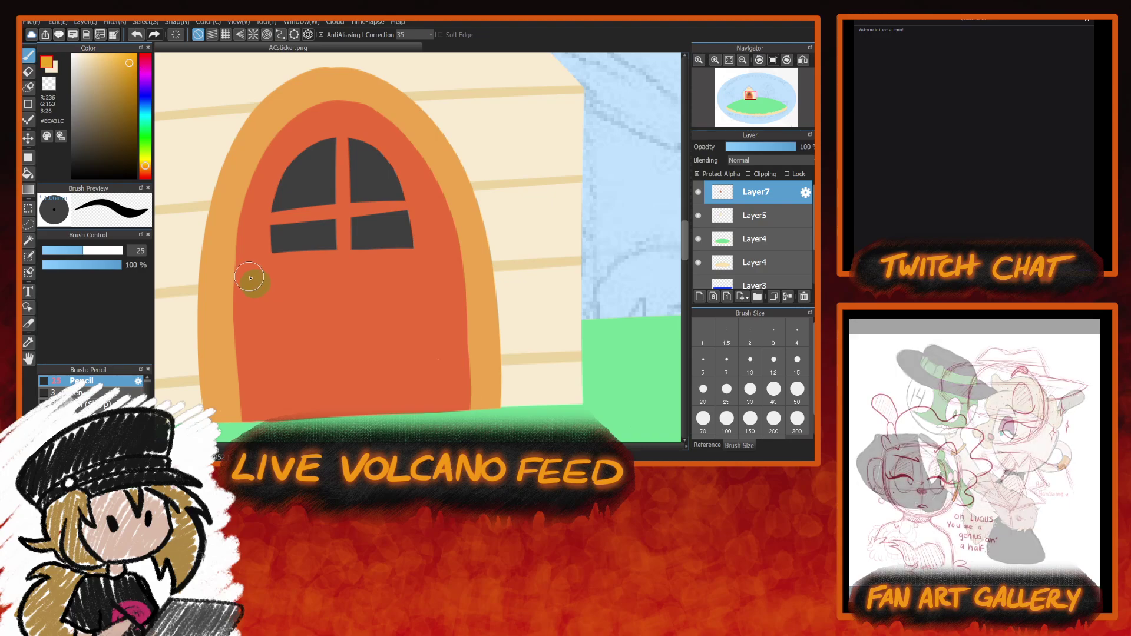
left_click_drag(253, 283, 253, 285)
key("ctrl+z")
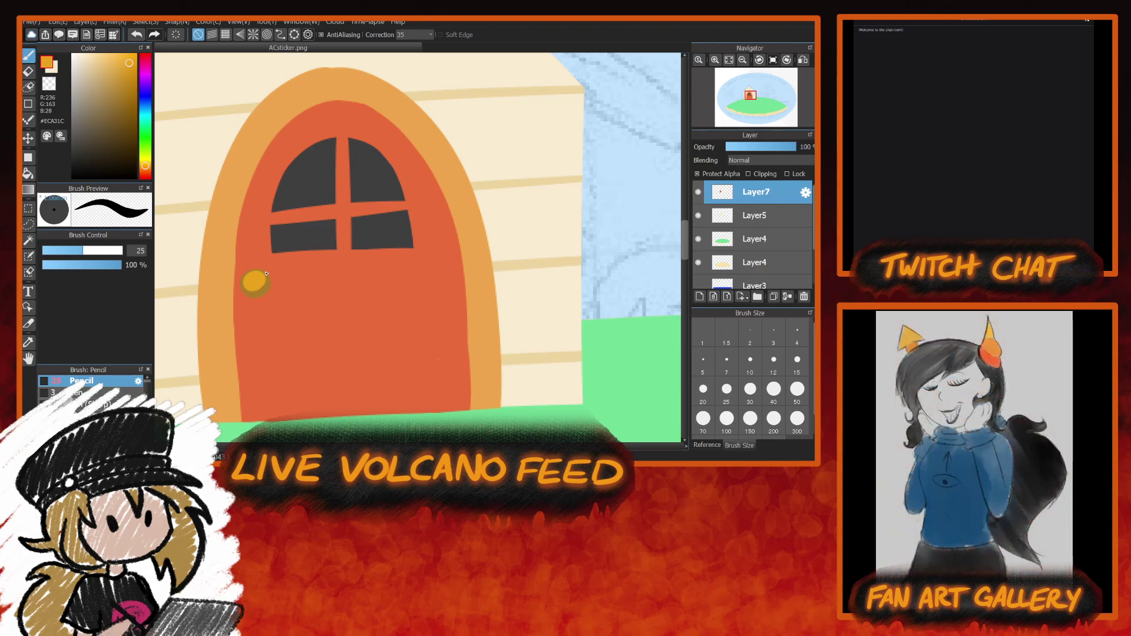
Paint an orange #EDB060 trim strip along the house's left gable edge, from the peak to the eave.
left_click(744, 60)
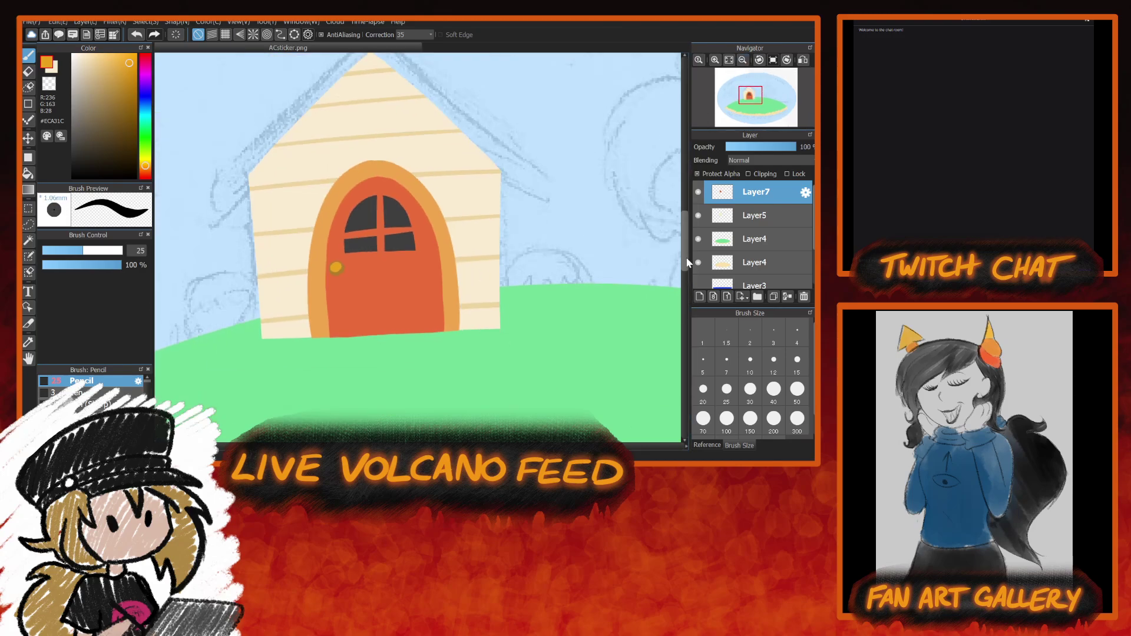
scroll(688, 246, "down", 1)
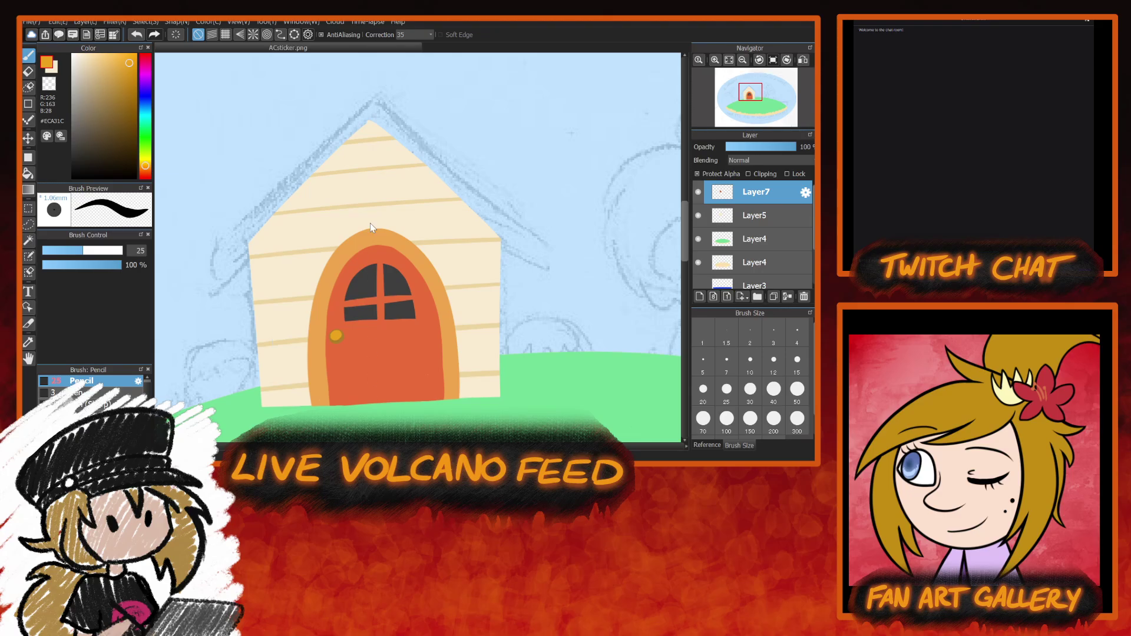
left_click(273, 290, "alt")
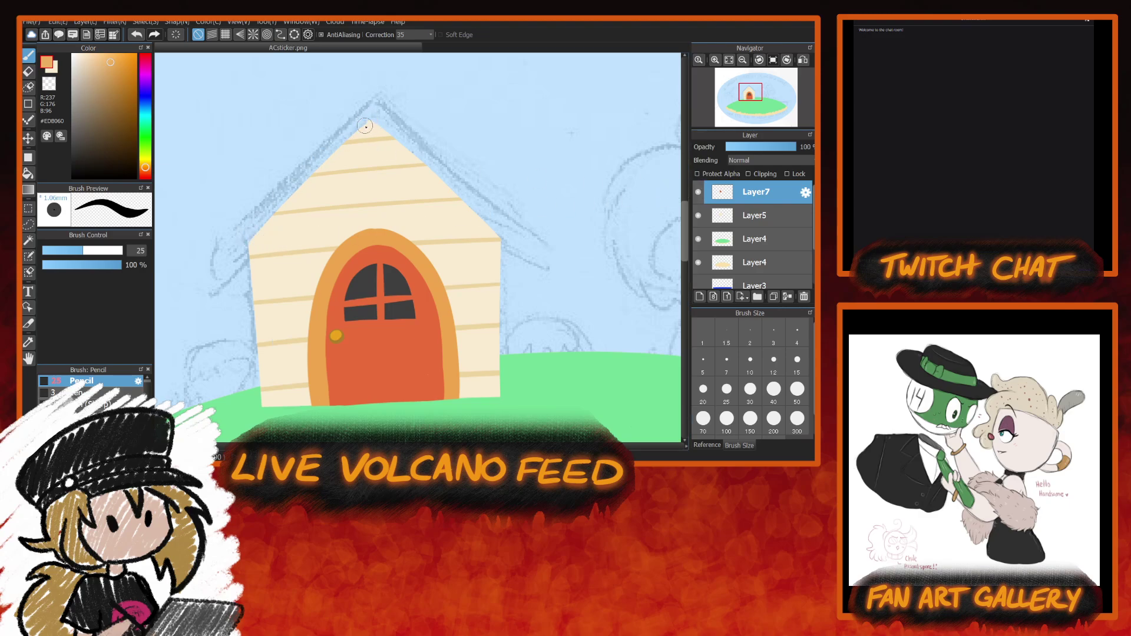
left_click_drag(369, 115, 238, 248)
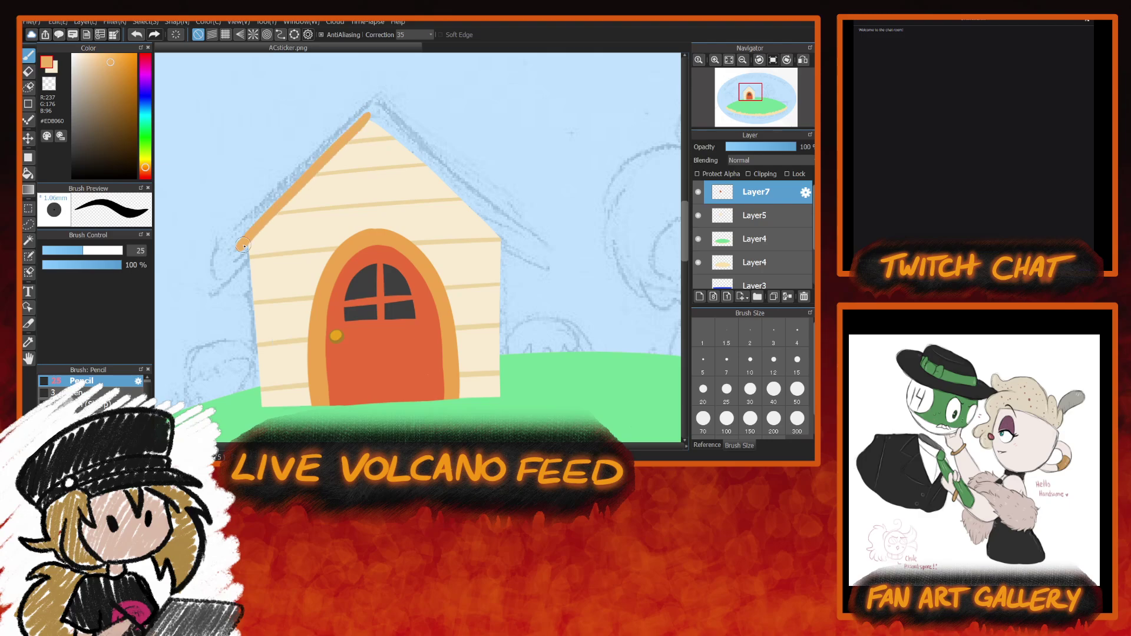
left_click_drag(370, 116, 507, 229)
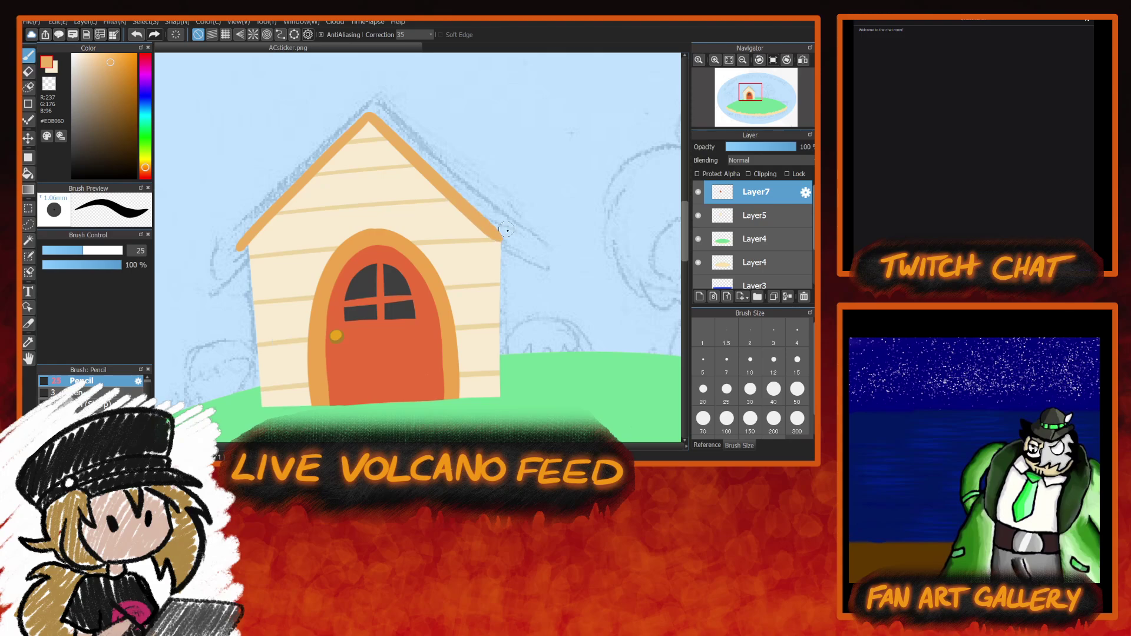
key("ctrl+z")
left_click(806, 59)
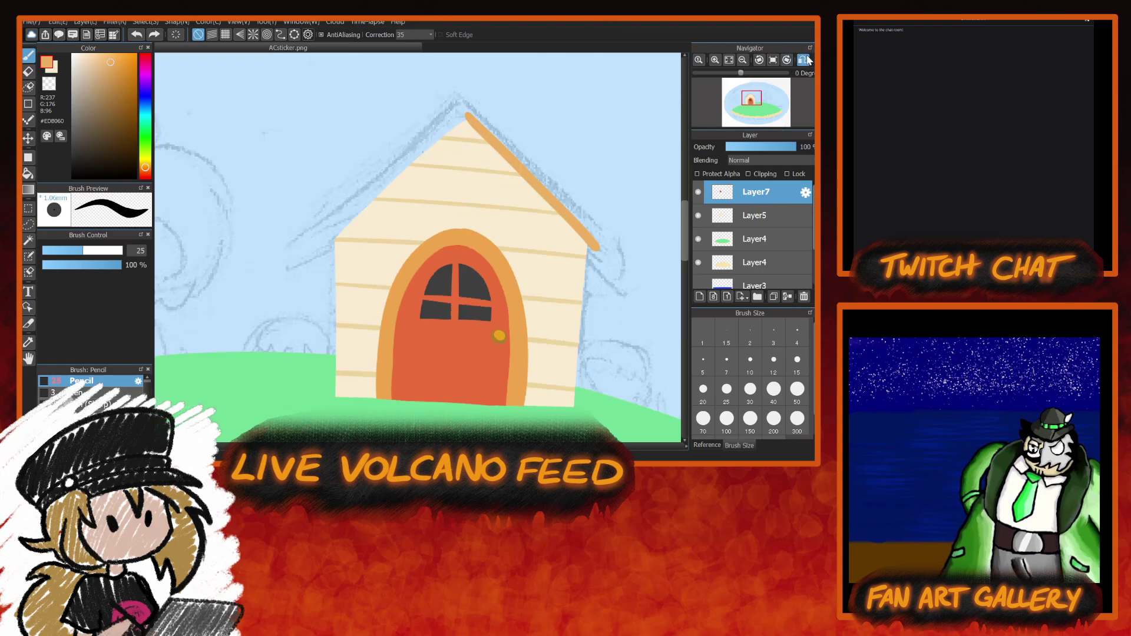
left_click_drag(468, 113, 338, 236)
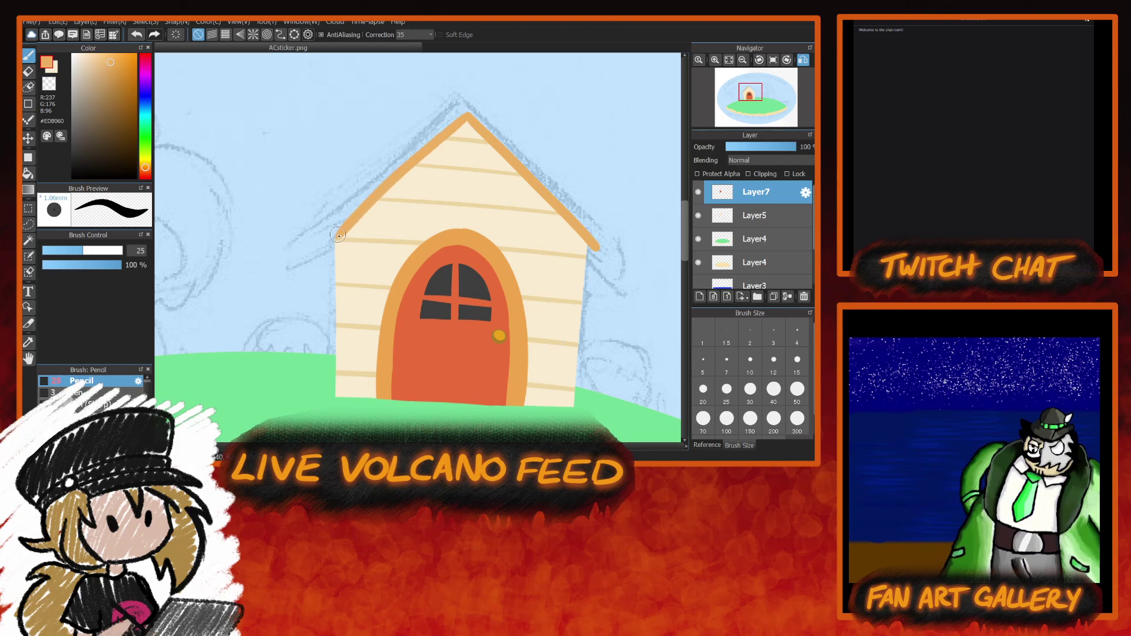
key("ctrl+z")
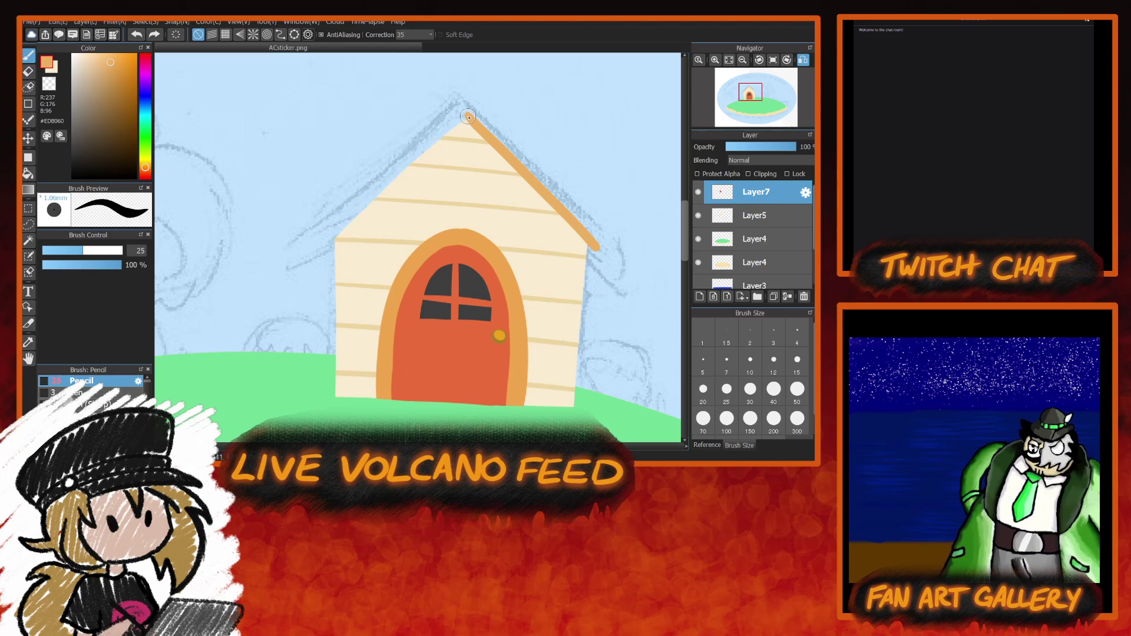
left_click_drag(467, 114, 336, 243)
key("ctrl+z")
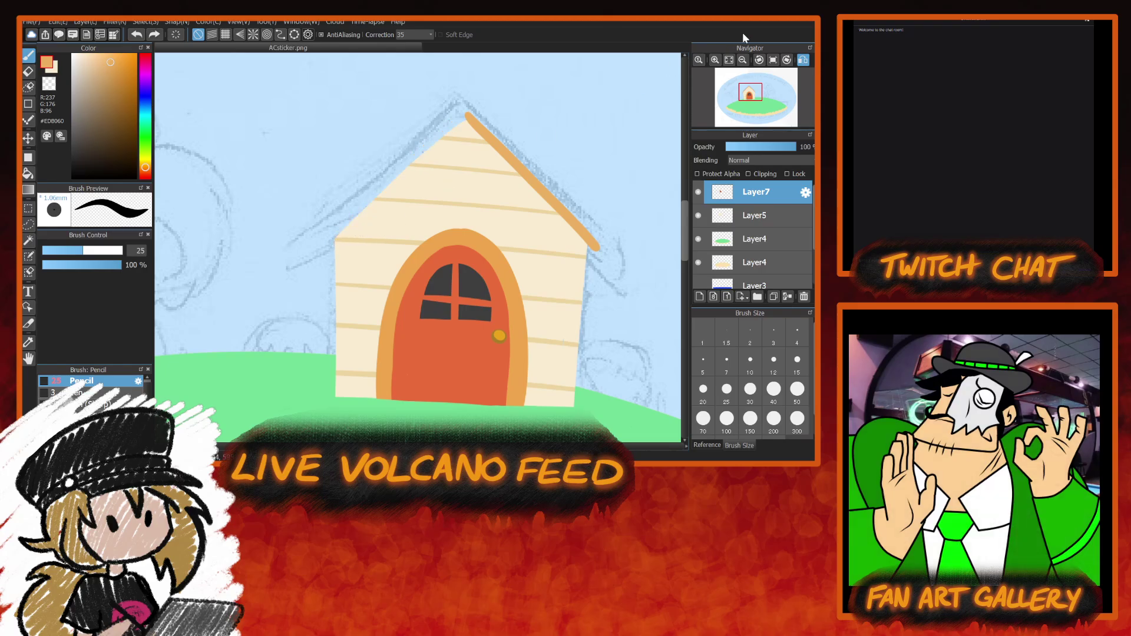
Paint the same orange trim along the other gable edge, from the peak past the wall corner.
mouse_move(743, 66)
key("ctrl+plus")
key("ctrl+plus")
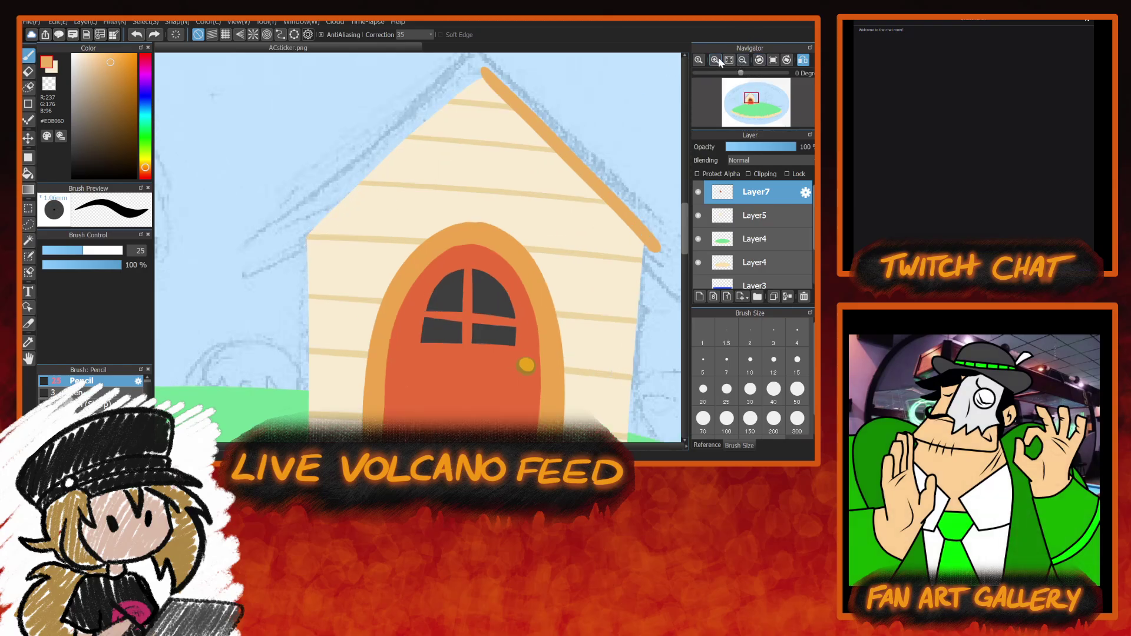
left_click_drag(687, 241, 686, 216)
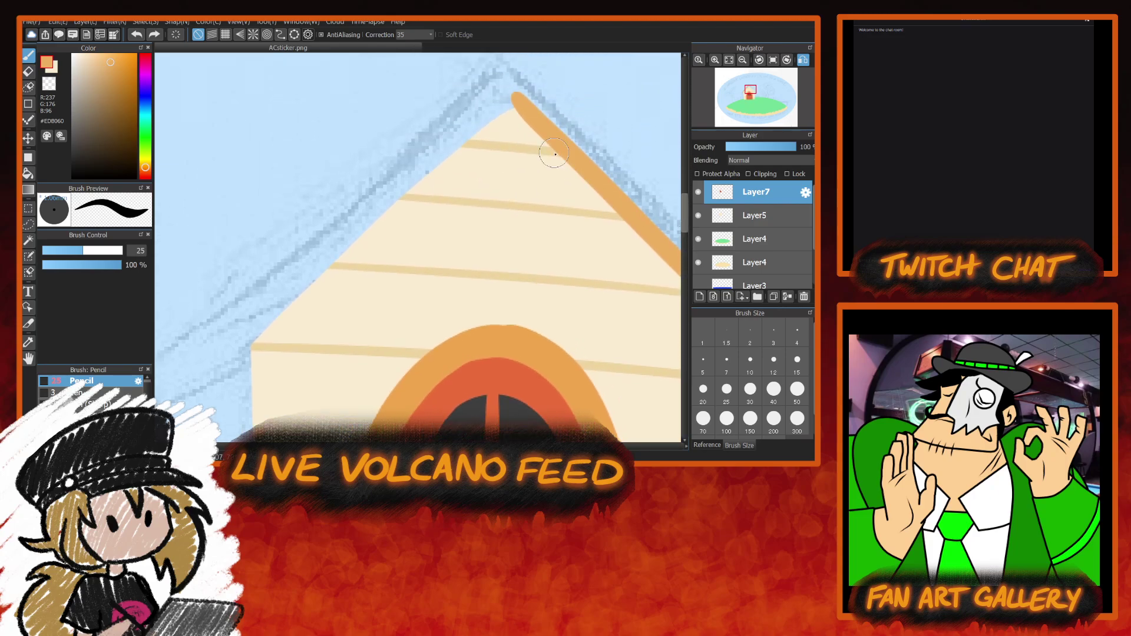
left_click_drag(509, 108, 234, 352)
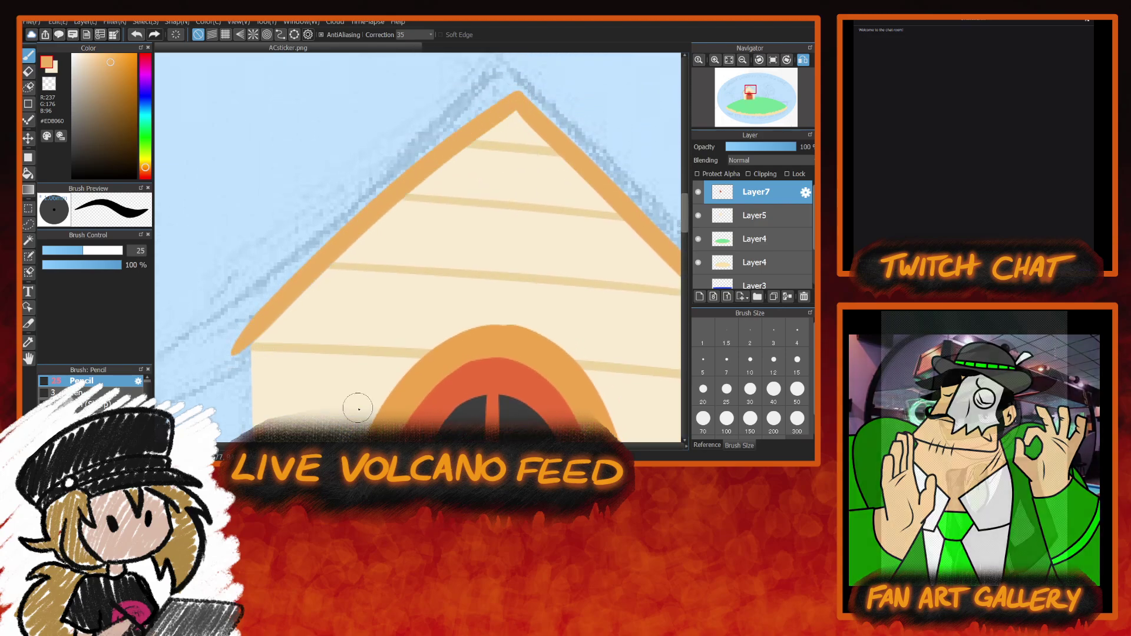
Erase the overhanging tips of the orange gable trim with transparent colour so both lower ends line up with the walls.
key("c")
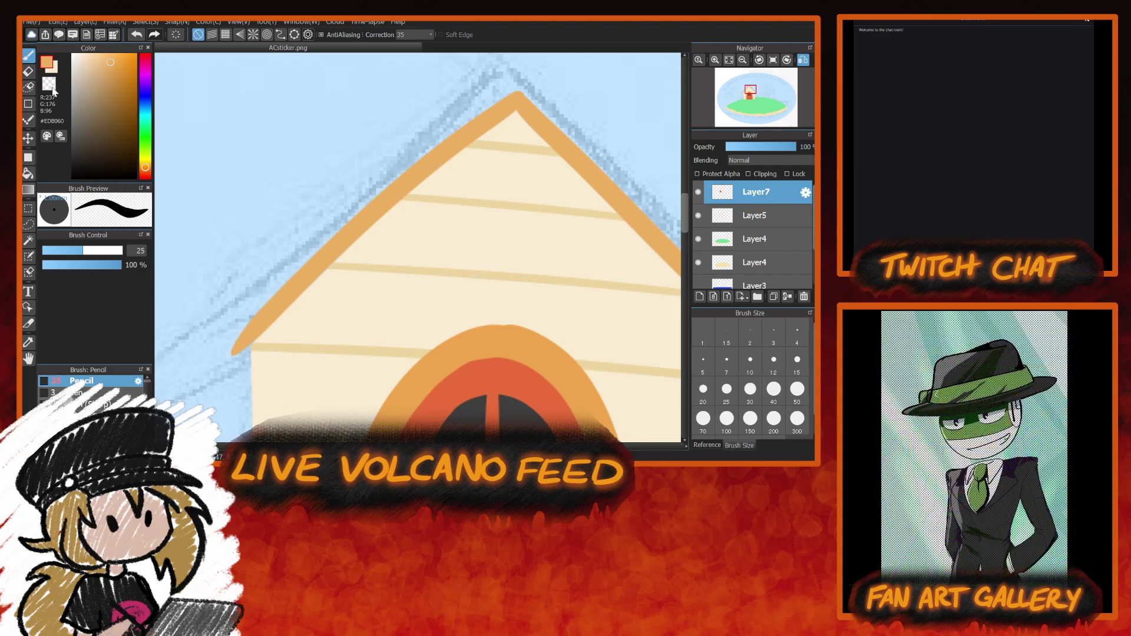
left_click_drag(241, 306, 236, 351)
left_click_drag(589, 236, 309, 245)
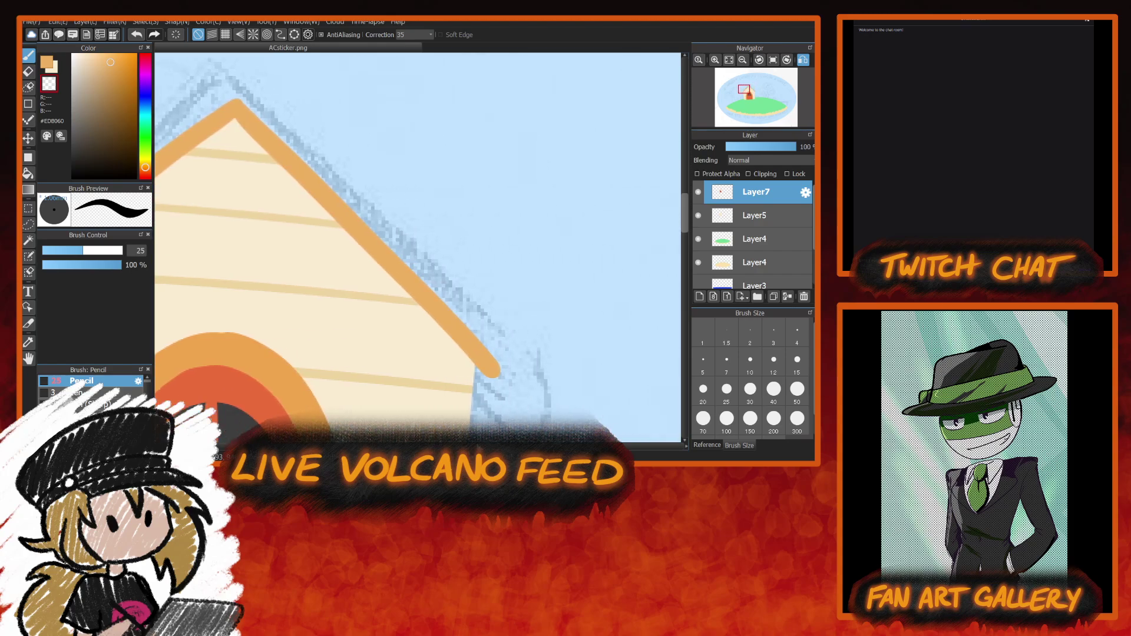
left_click_drag(492, 333, 480, 354)
left_click_drag(200, 433, 470, 433)
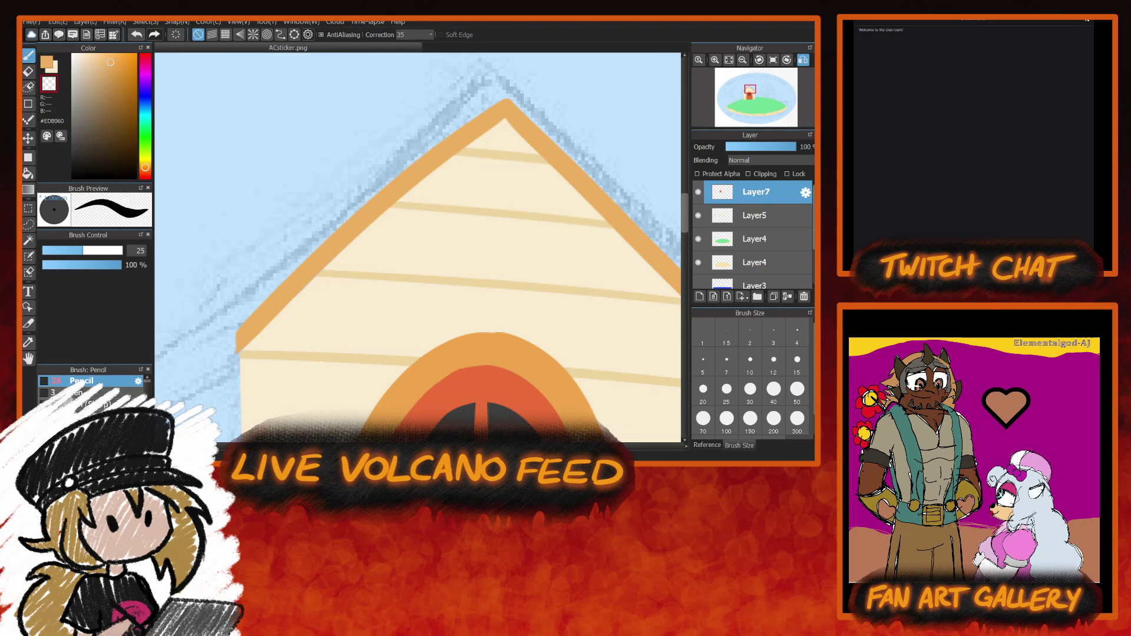
left_click(223, 279)
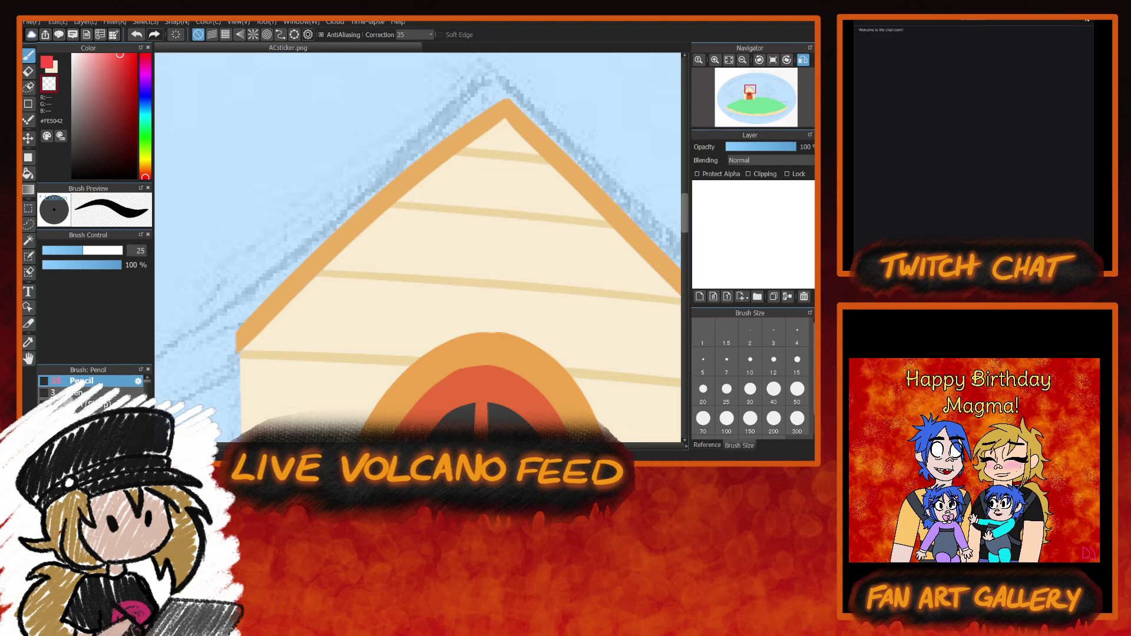
left_click(799, 61)
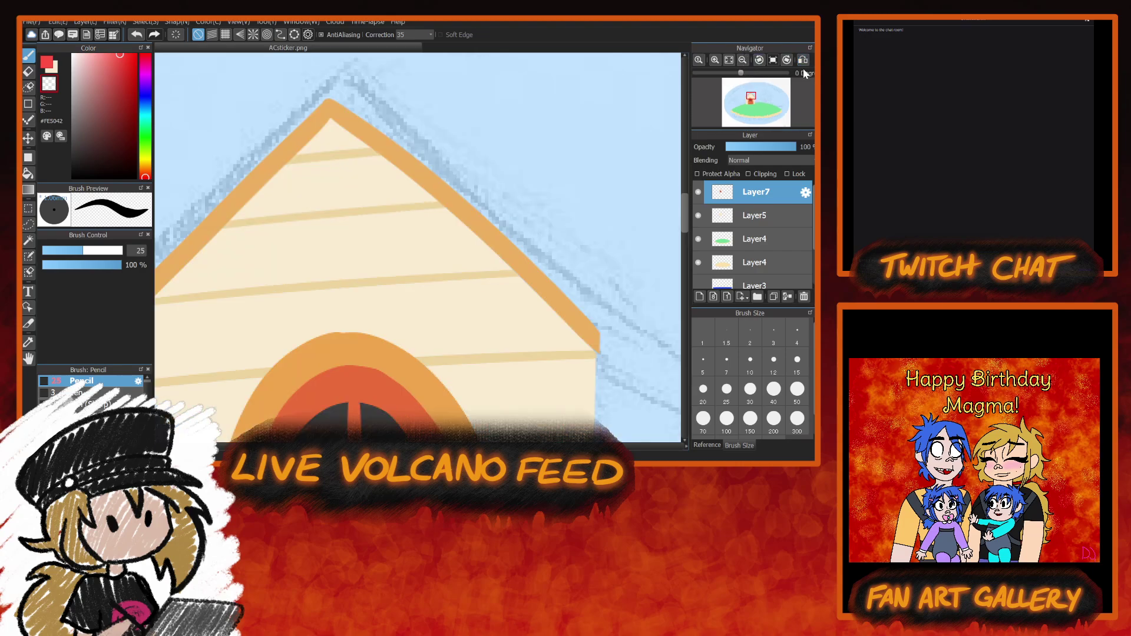
left_click_drag(330, 89, 509, 87)
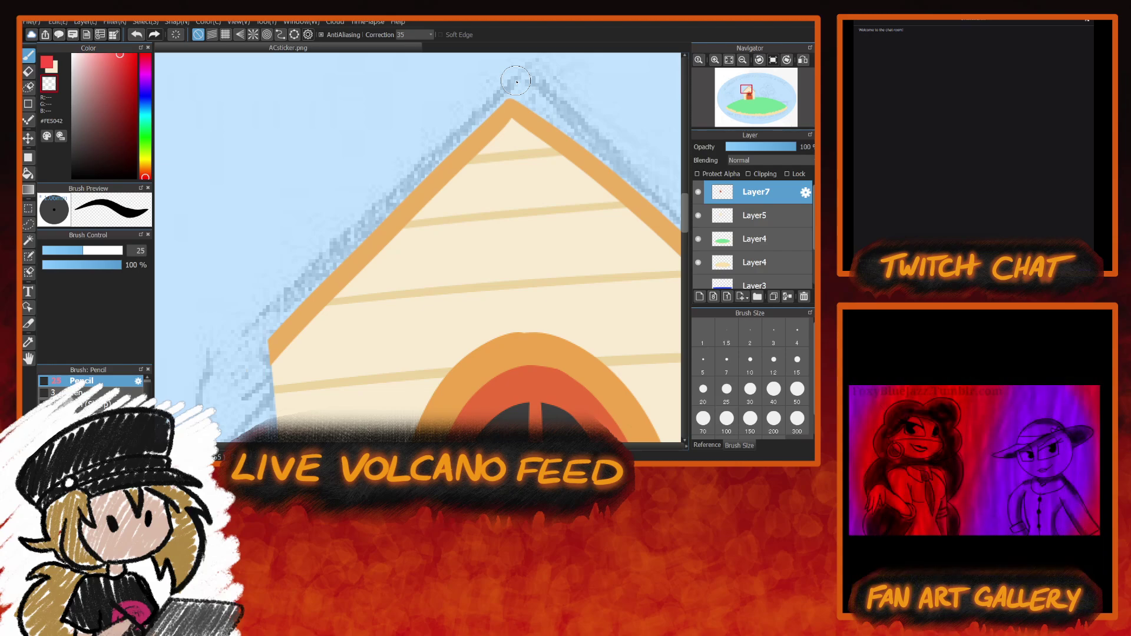
left_click_drag(508, 109, 369, 239)
mouse_move(507, 89)
left_mouse_down()
mouse_move(339, 250)
mouse_move(266, 347)
left_mouse_up()
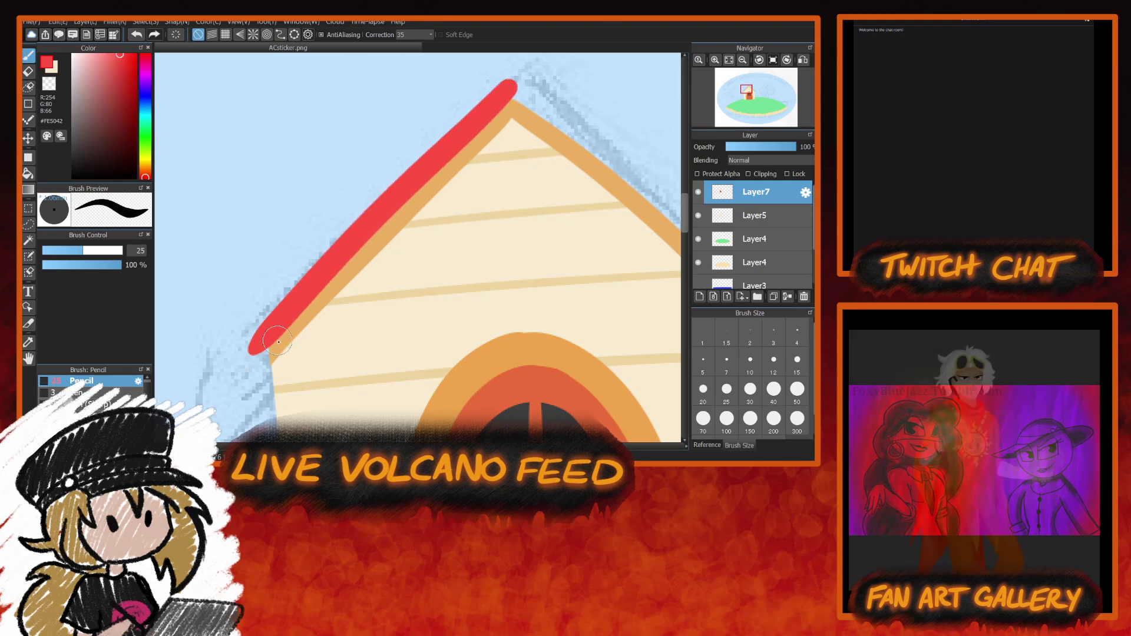
key("ctrl+z")
mouse_move(509, 85)
left_mouse_down()
mouse_move(389, 194)
mouse_move(254, 350)
left_mouse_up()
key("ctrl+z")
Paint a red #FE5042 roof strip just outside the left orange trim, from the peak to slightly past the eave.
mouse_move(511, 85)
left_mouse_down()
mouse_move(328, 266)
mouse_move(252, 367)
left_mouse_up()
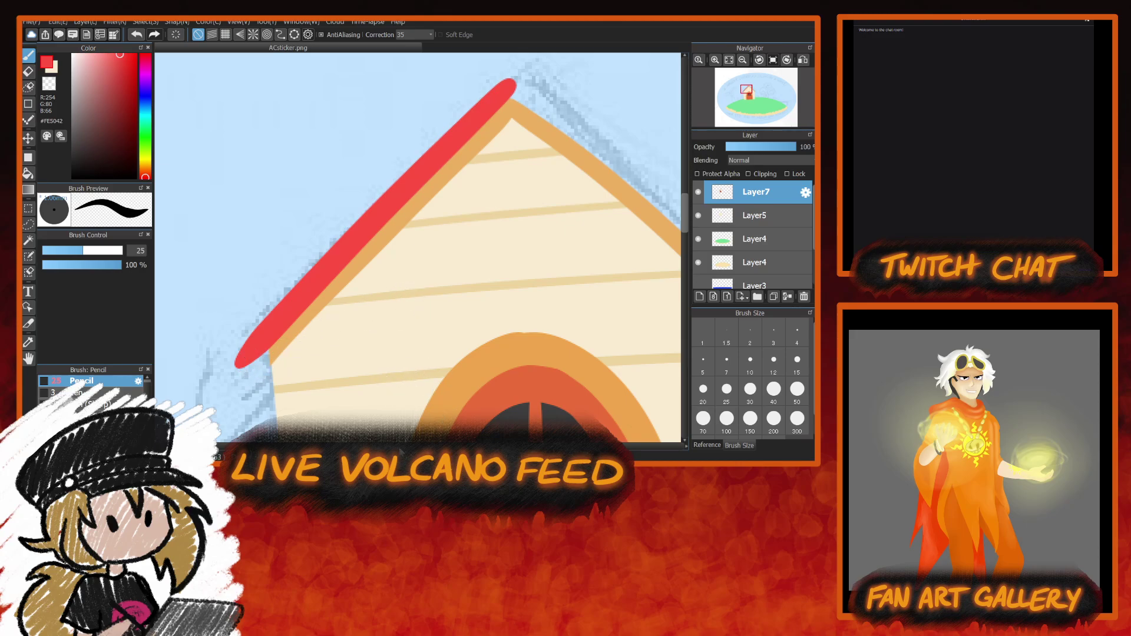
mouse_move(498, 92)
left_mouse_down()
mouse_move(445, 135)
mouse_move(469, 111)
left_mouse_up()
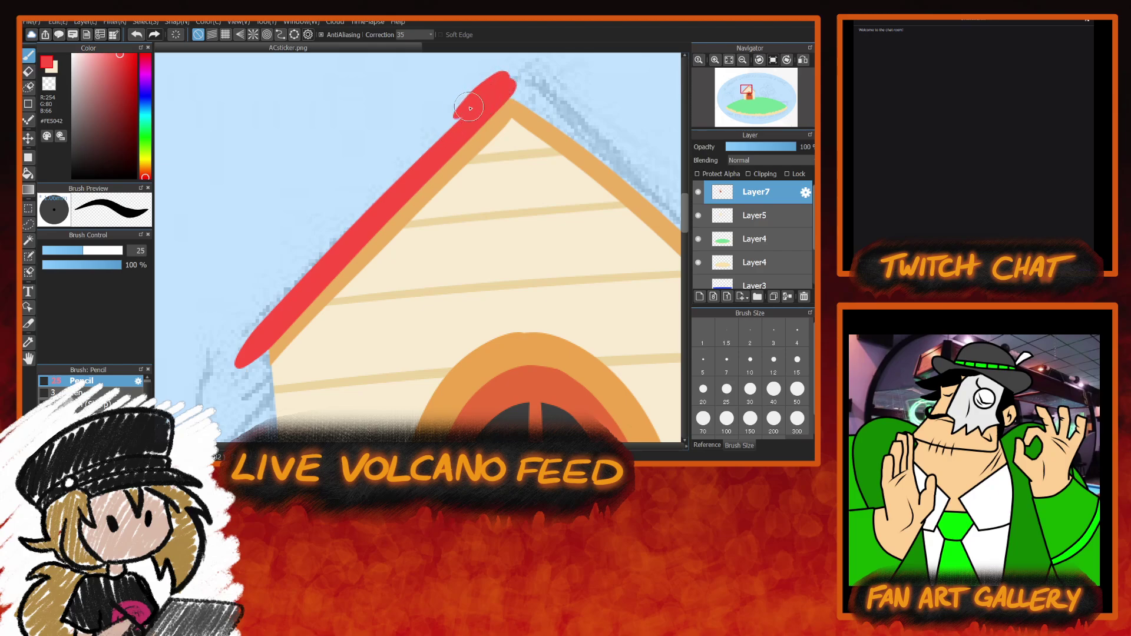
key("ctrl+z")
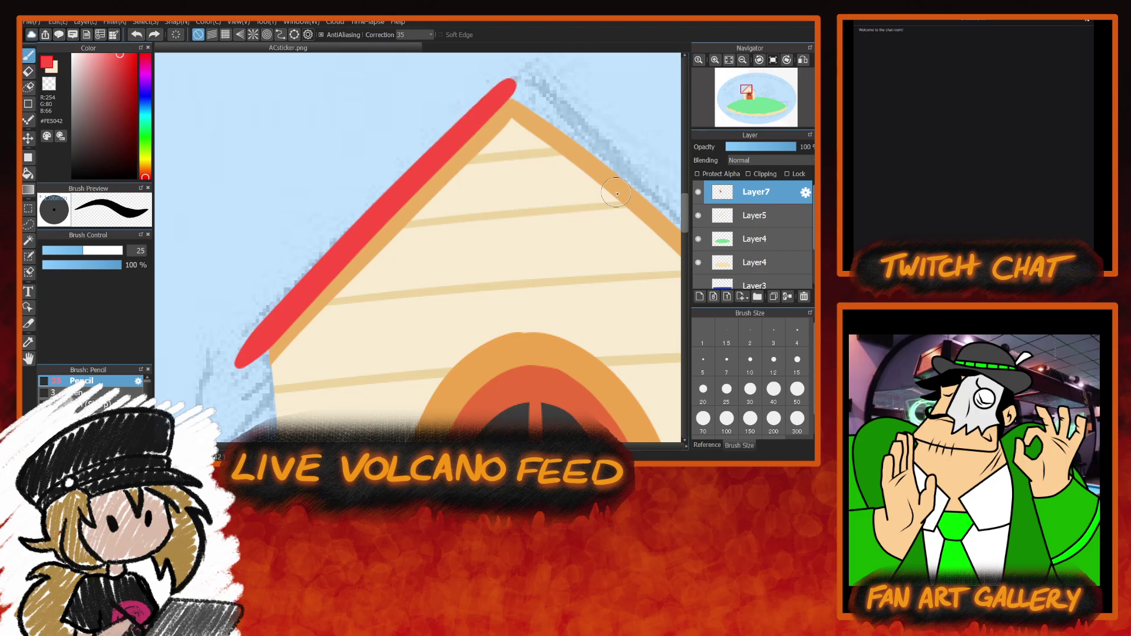
left_click(803, 60)
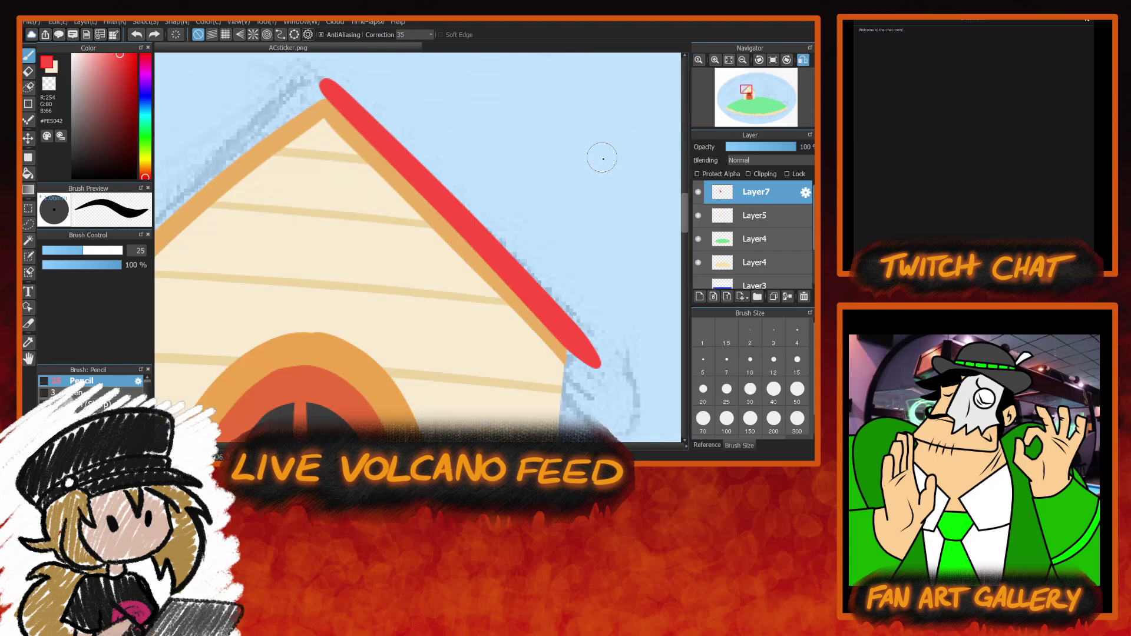
mouse_move(326, 87)
left_mouse_down()
mouse_move(494, 86)
mouse_move(219, 333)
left_mouse_up()
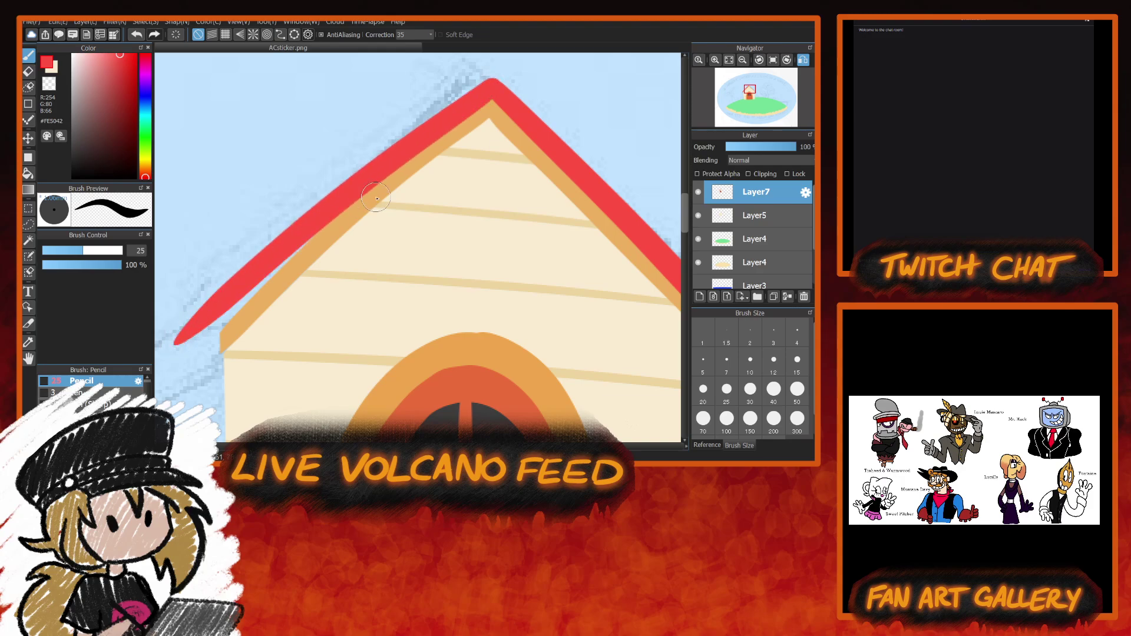
key("ctrl+z")
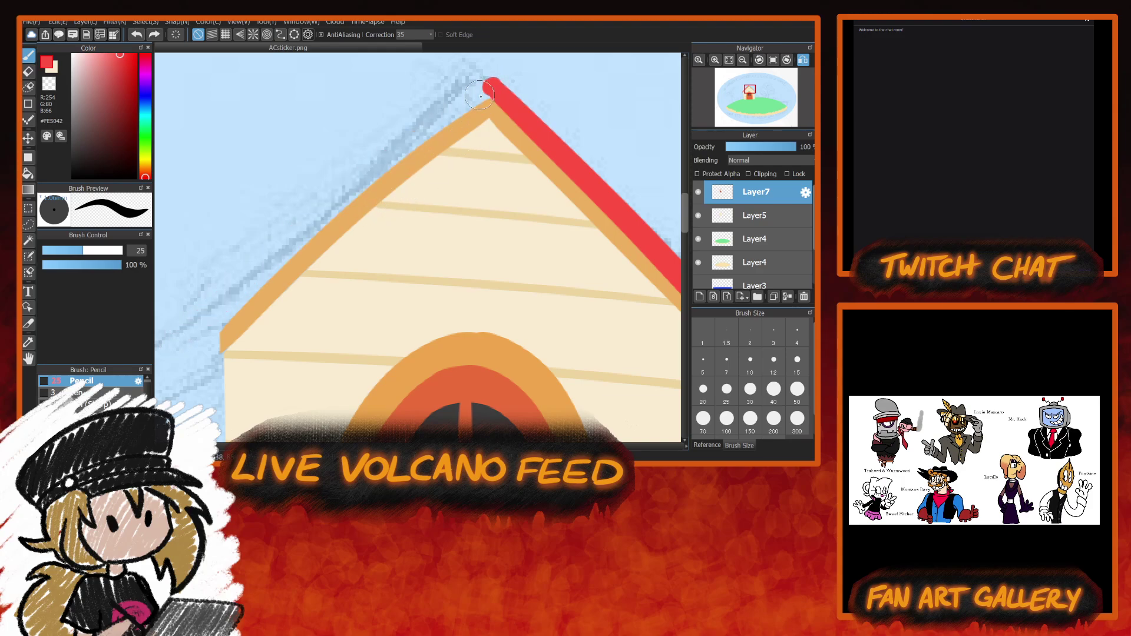
left_click_drag(494, 82, 282, 247)
left_click_drag(226, 301, 177, 347)
key("ctrl+z")
mouse_move(494, 82)
left_mouse_down()
mouse_move(339, 208)
mouse_move(176, 351)
left_mouse_up()
key("ctrl+z")
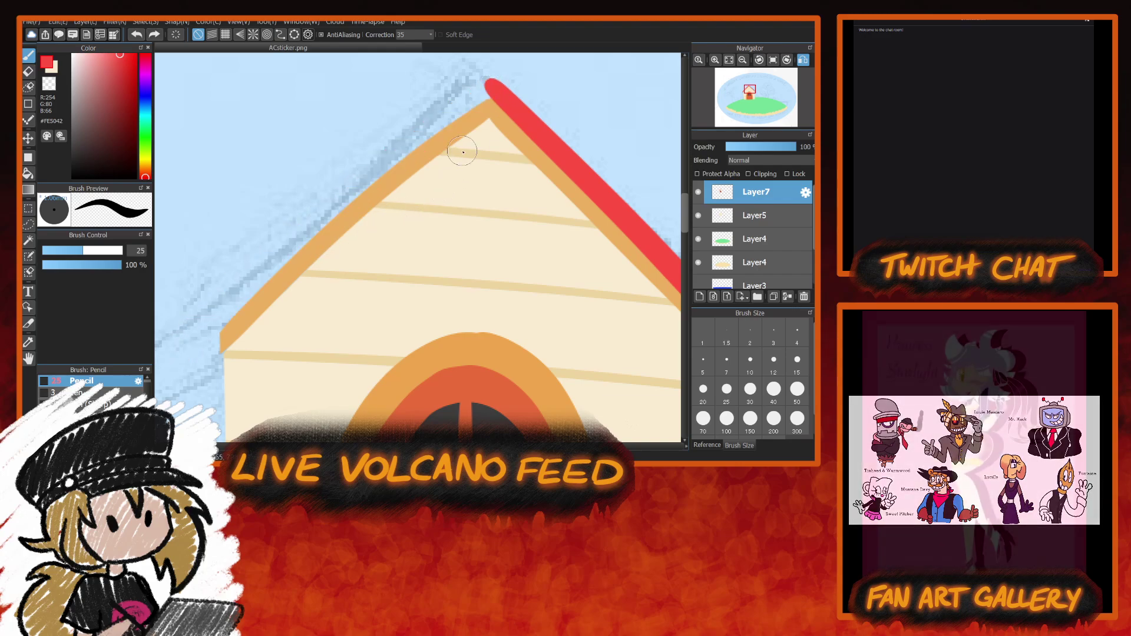
left_click_drag(491, 90, 176, 353)
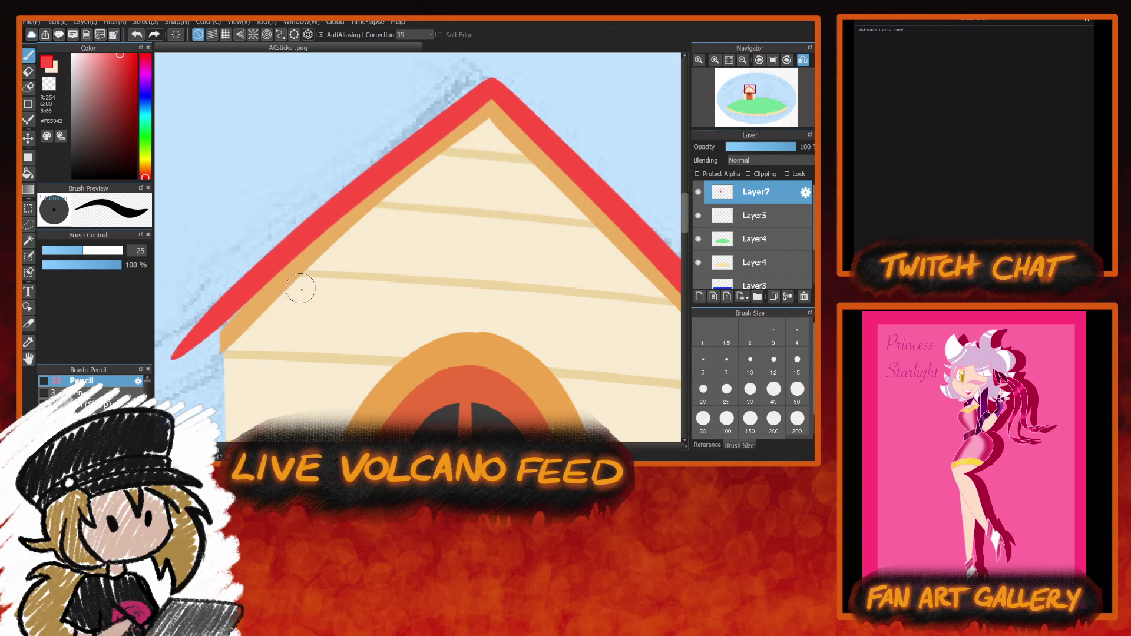
key("ctrl+z")
Paint the red roof strip down the other slope from the peak and cut both lower ends square with transparent colour.
mouse_move(492, 84)
left_mouse_down()
mouse_move(294, 246)
mouse_move(170, 373)
left_mouse_up()
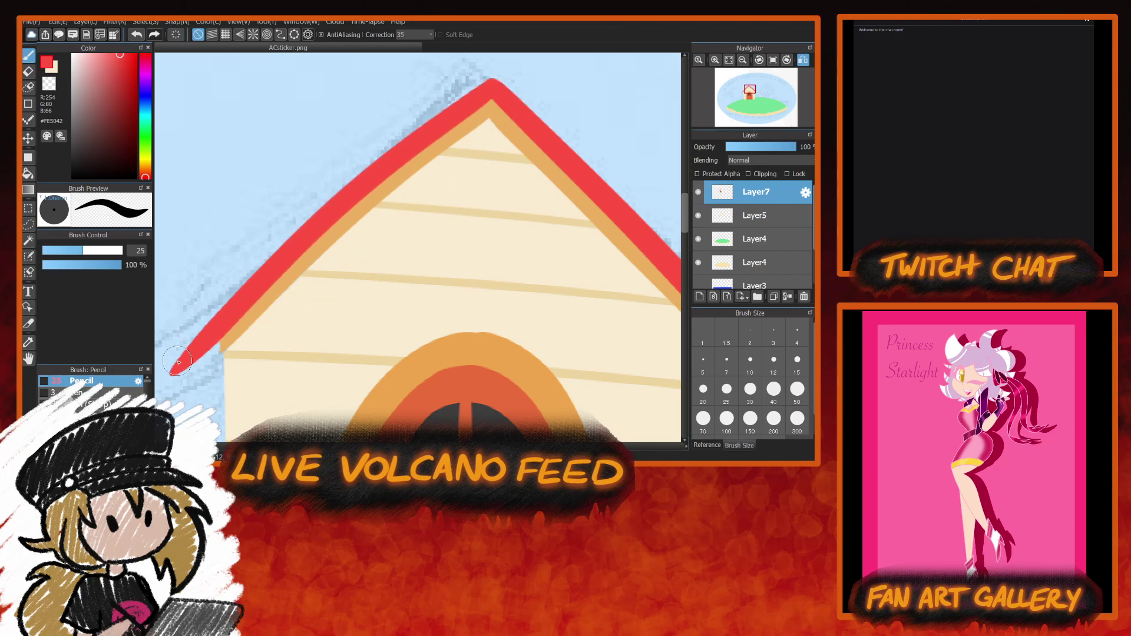
left_click(49, 83)
left_click_drag(198, 339, 172, 380)
mouse_move(192, 317)
left_mouse_down()
mouse_move(185, 357)
mouse_move(200, 352)
left_mouse_up()
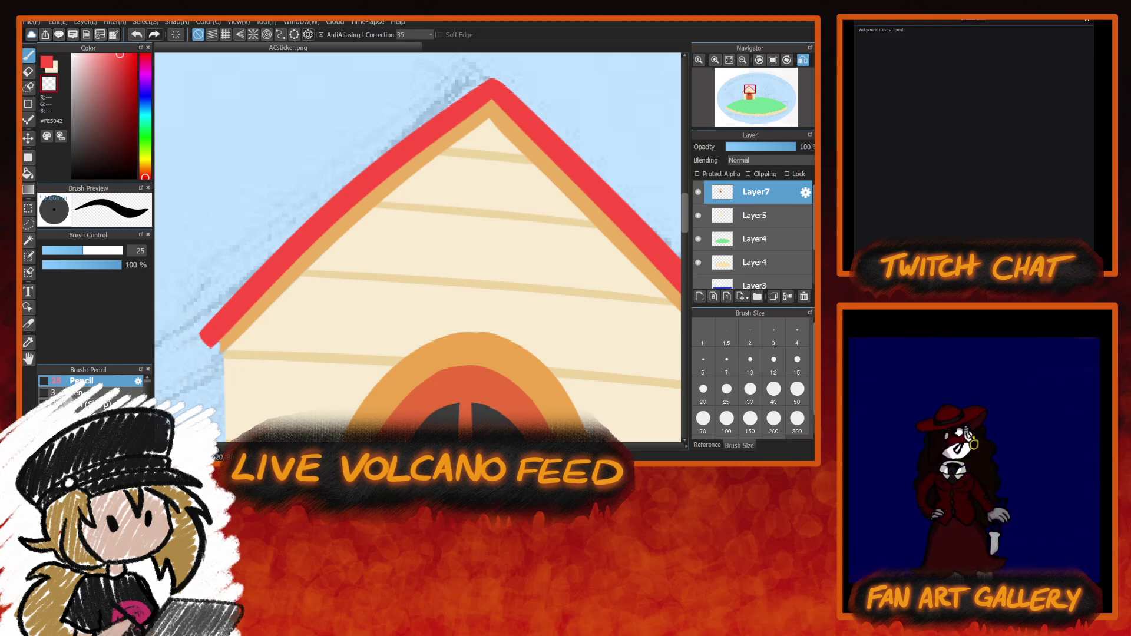
scroll(418, 248, "right", 5)
left_click_drag(524, 329, 497, 357)
scroll(418, 247, "left", 5)
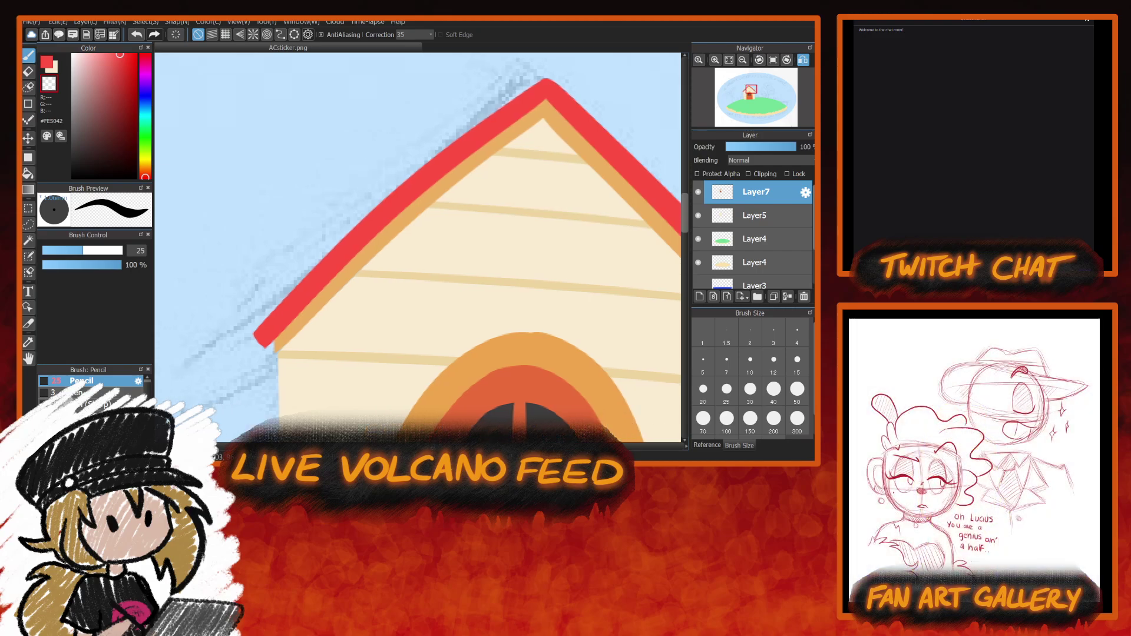
scroll(453, 435, "right", 2)
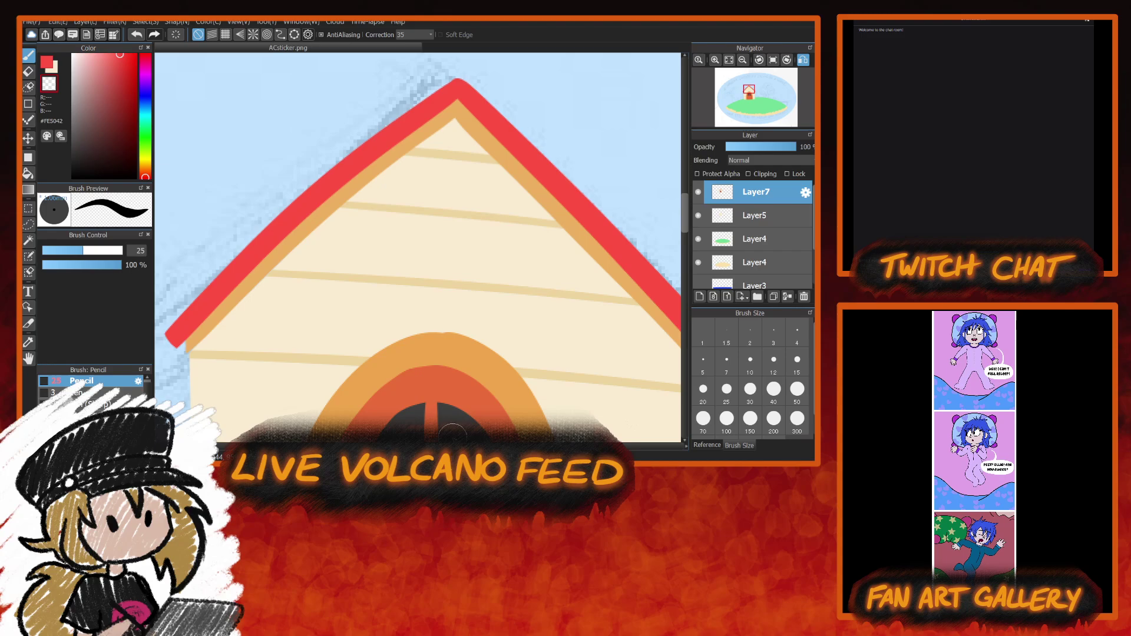
left_click(788, 59)
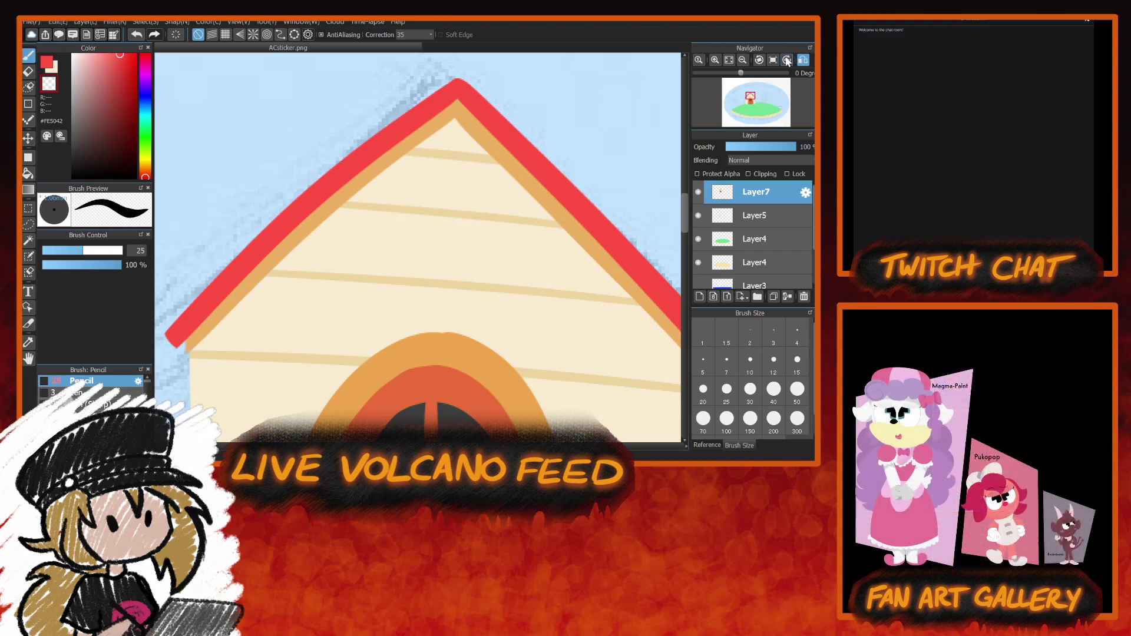
left_click(805, 61)
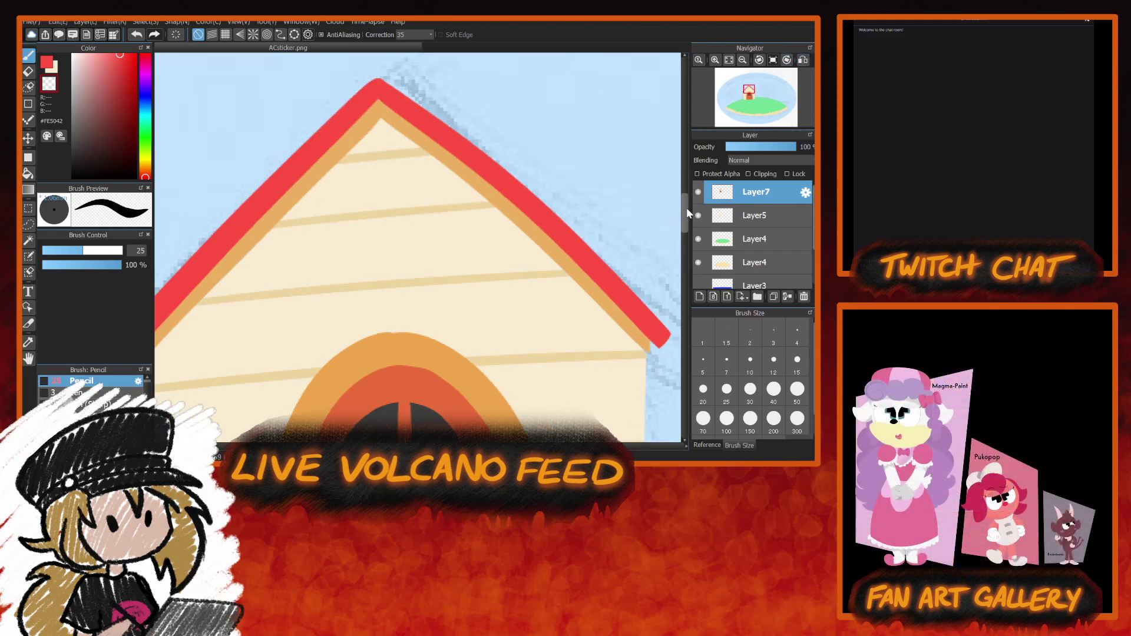
left_click(743, 60)
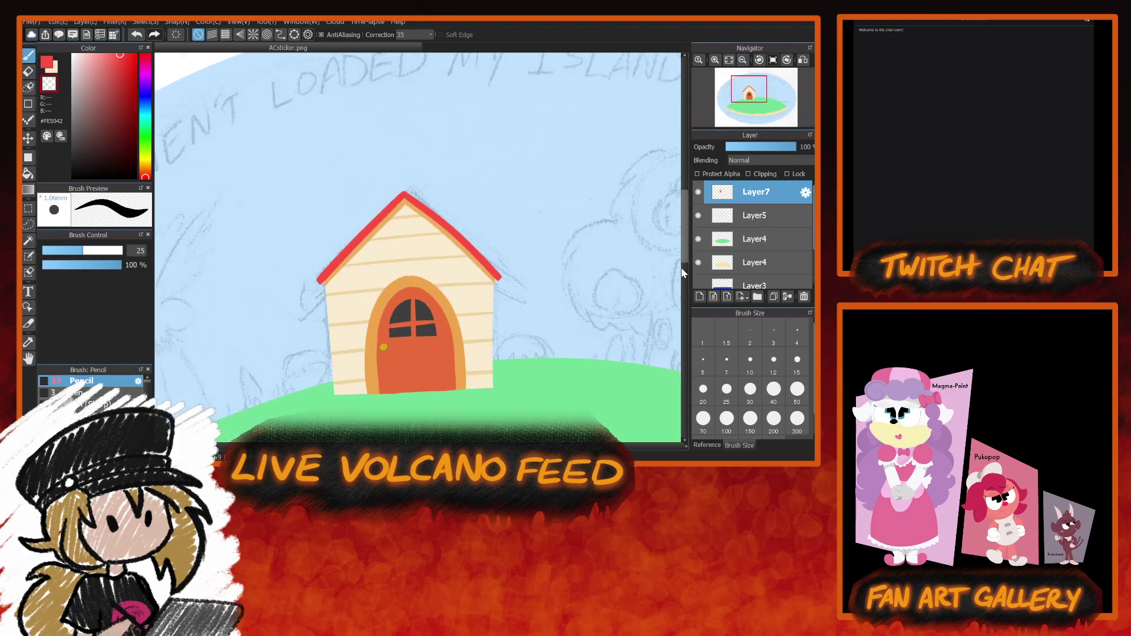
left_click(715, 59)
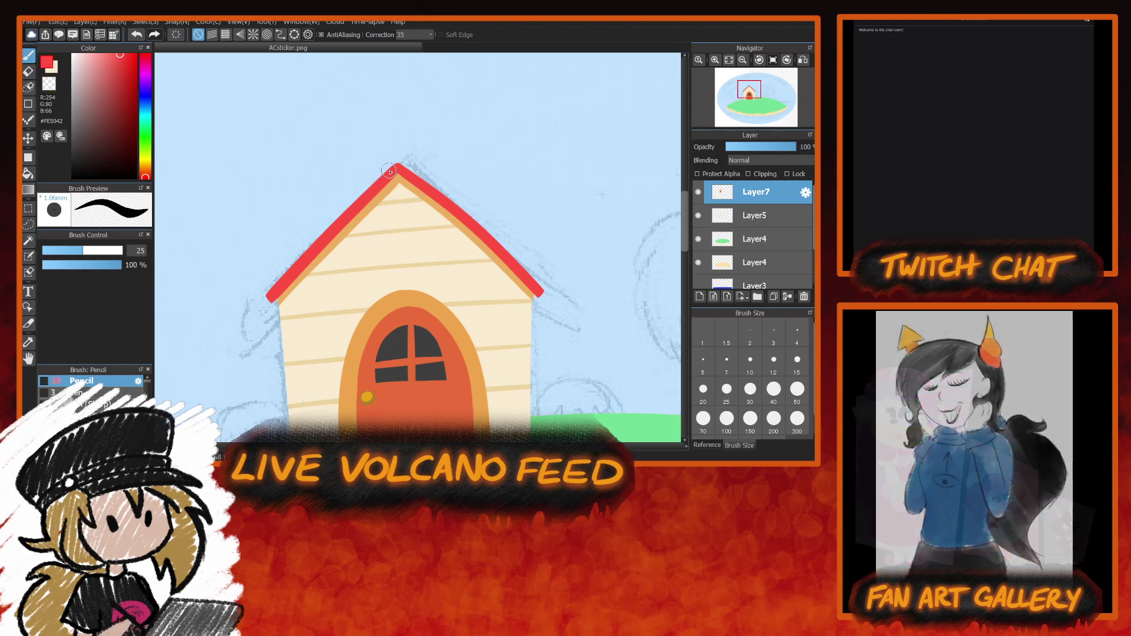
Try thickening the left red roof strip outward and widening the orange #EDB060 trim down both gable slopes past the eaves.
mouse_move(397, 158)
left_mouse_down()
mouse_move(251, 300)
mouse_move(360, 206)
mouse_move(255, 308)
mouse_move(278, 290)
mouse_move(252, 309)
left_mouse_up()
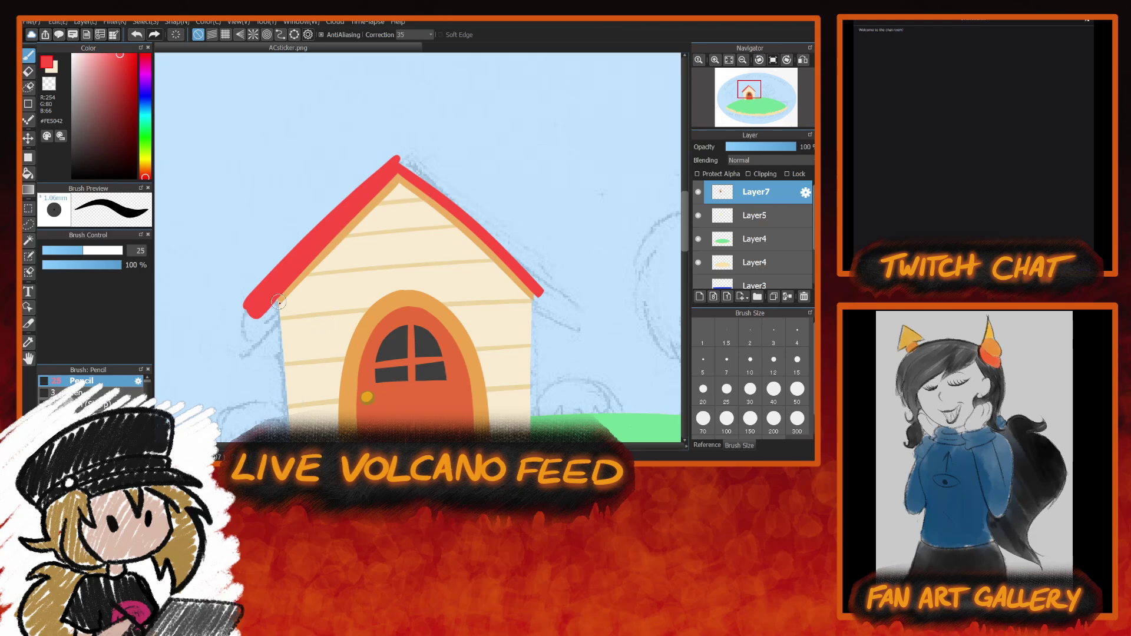
left_click(365, 215, "alt")
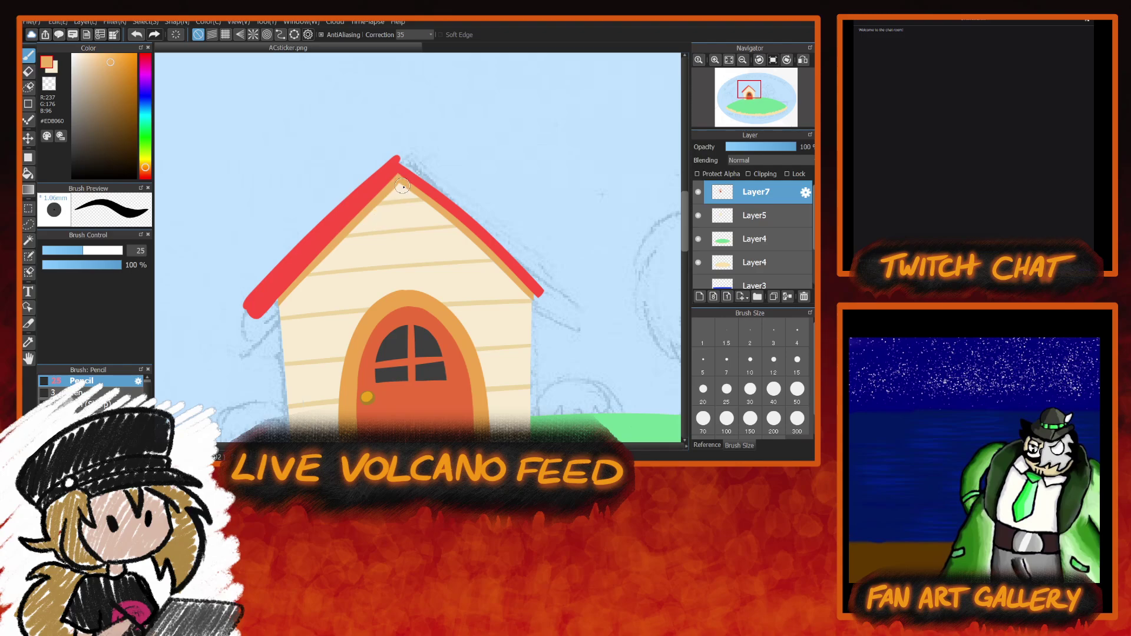
left_click_drag(403, 184, 257, 333)
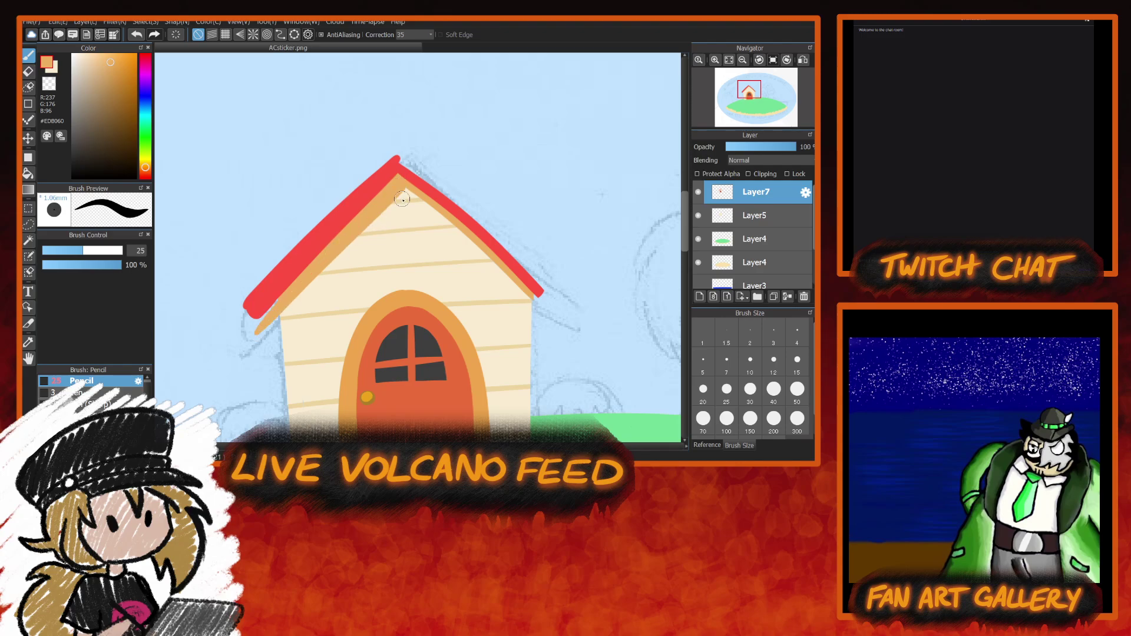
left_click_drag(396, 188, 551, 327)
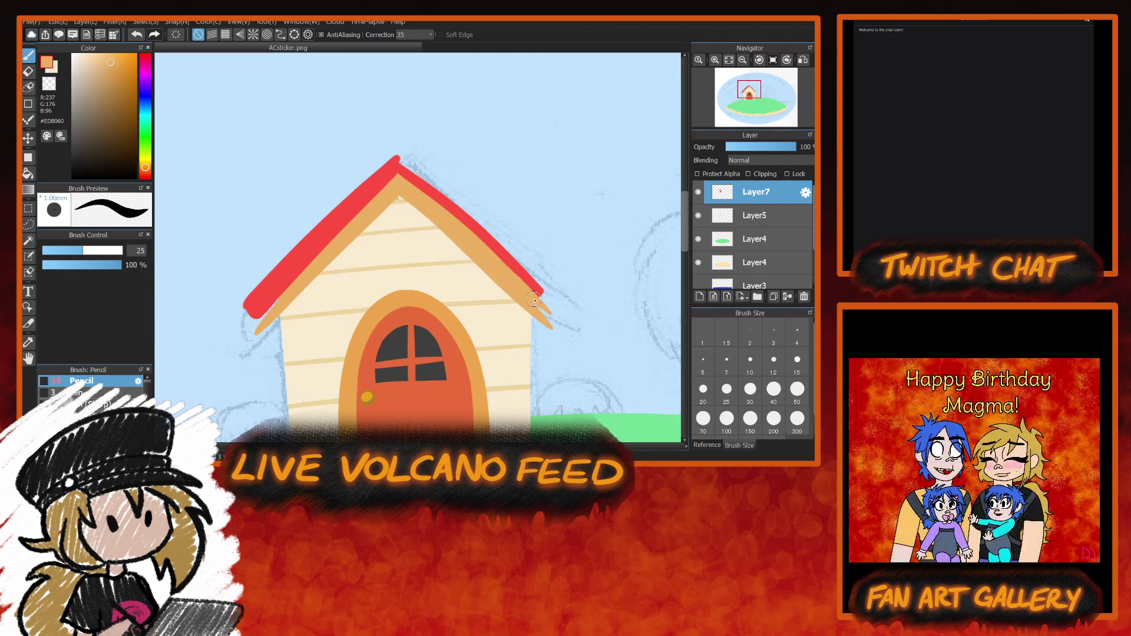
left_click_drag(479, 258, 586, 347)
left_click_drag(403, 189, 240, 362)
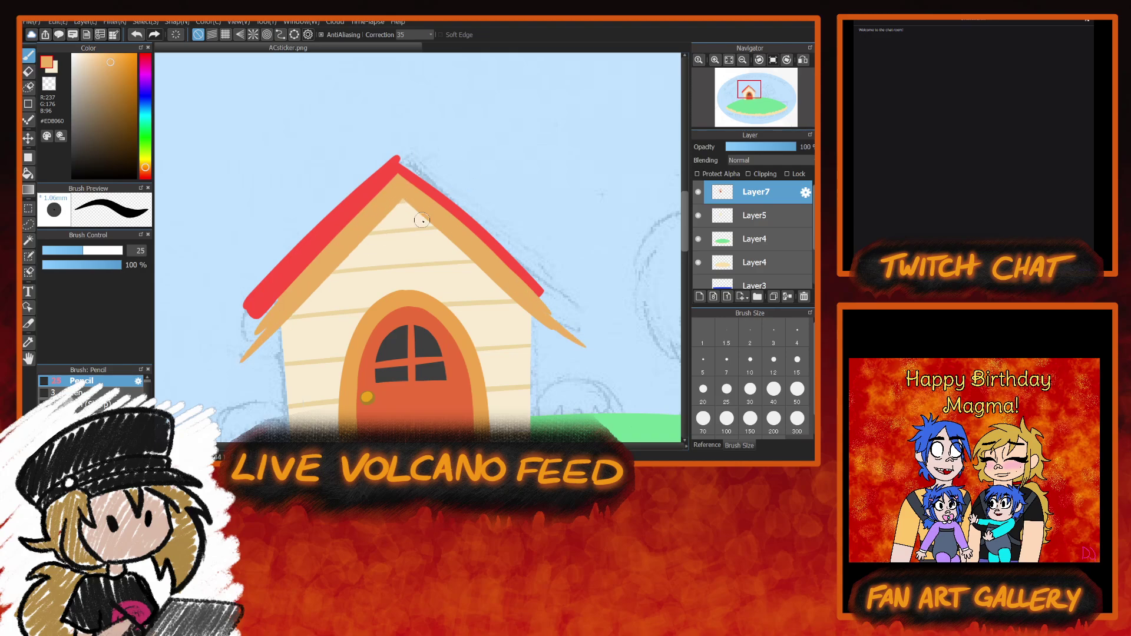
left_click_drag(395, 189, 601, 376)
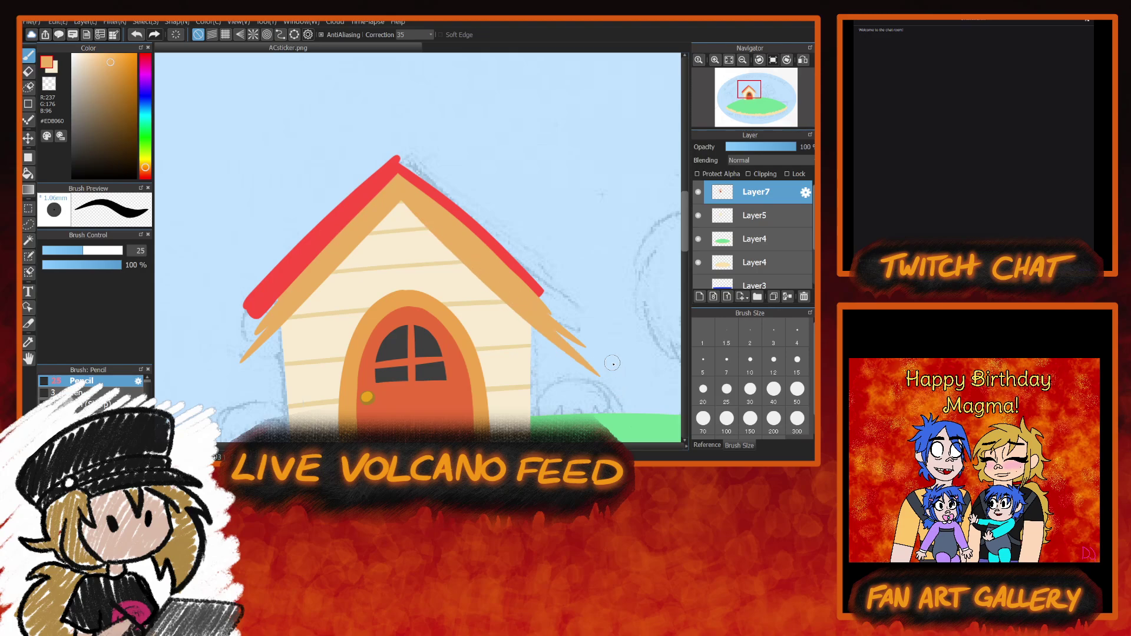
left_click_drag(409, 198, 242, 359)
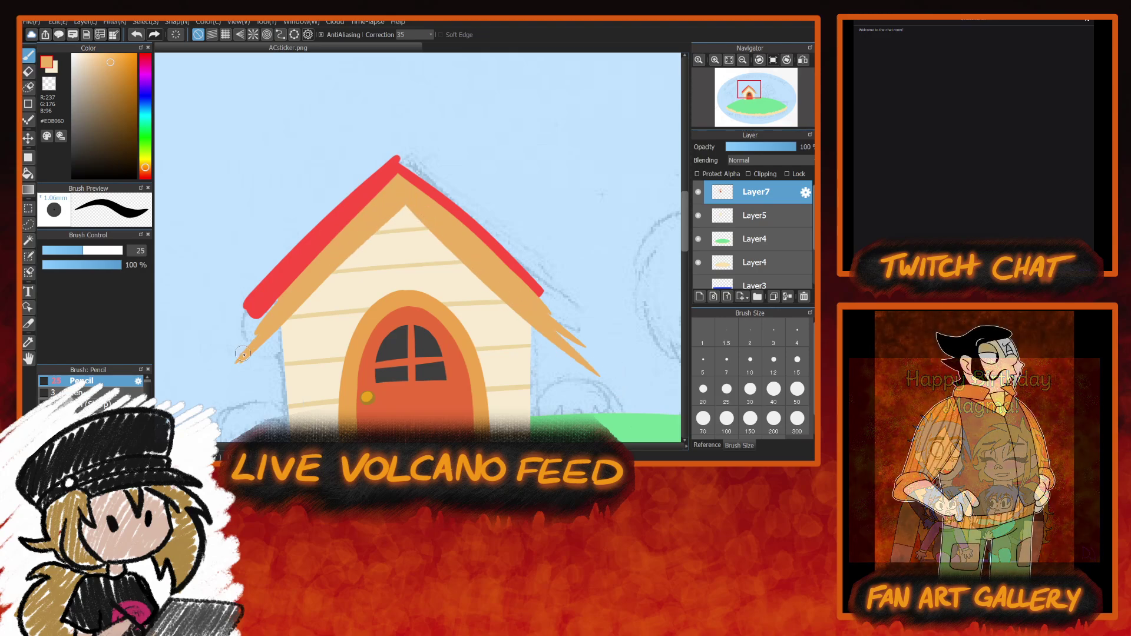
Undo the widened orange trim strokes and the thickening of the left red roof strip.
key("ctrl+z")
key("ctrl+z")
key("ctrl+z")
key("ctrl+z")
key("ctrl+z")
key("ctrl+z")
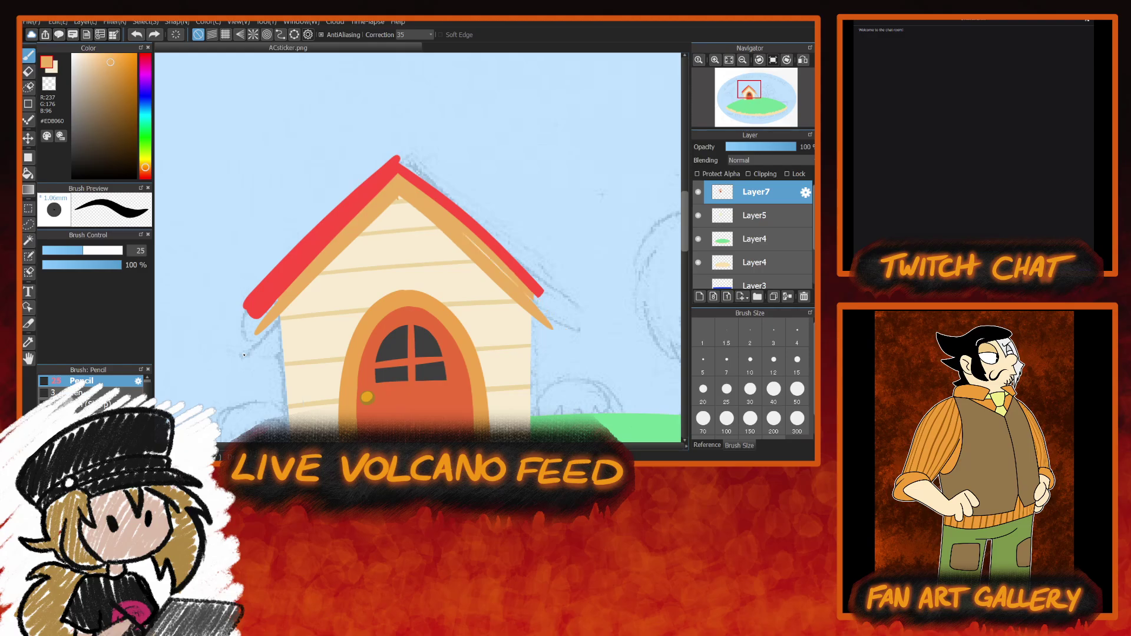
key("ctrl+z")
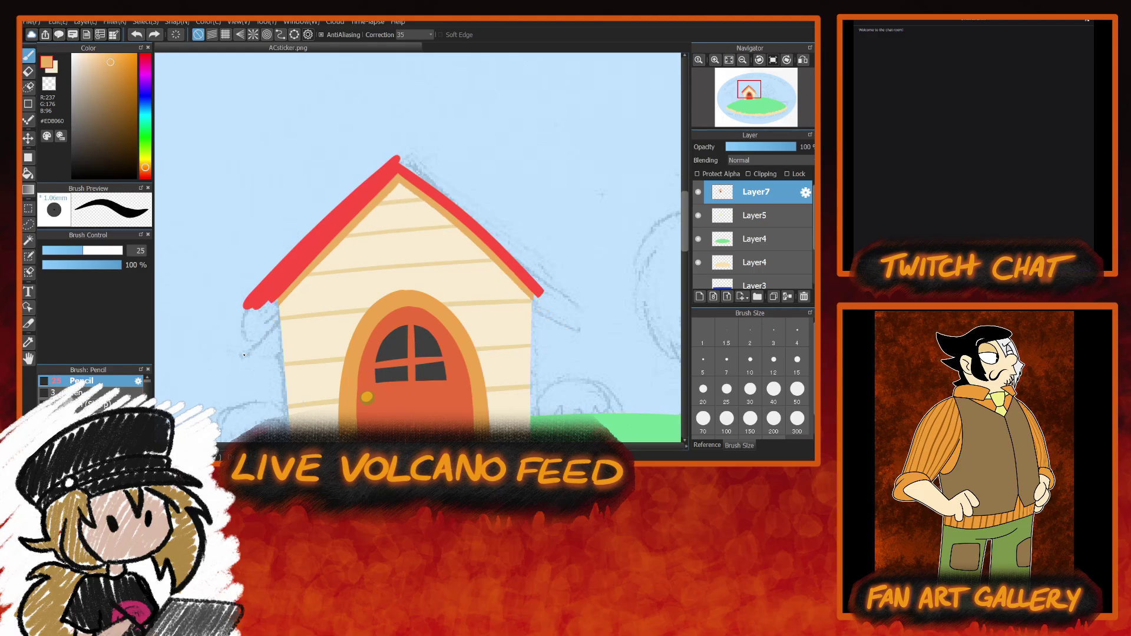
key("ctrl+z")
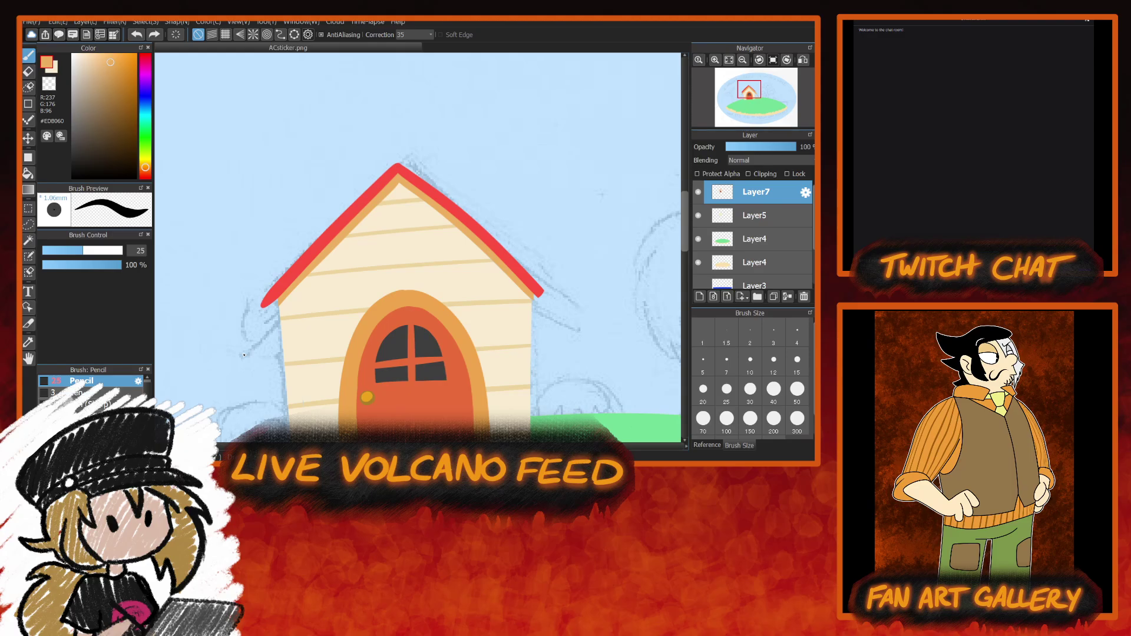
With Layer7 hidden, trim the cream wall's two gable edges inward on Layer5 using transparent colour, lowering the peak.
left_click(774, 221)
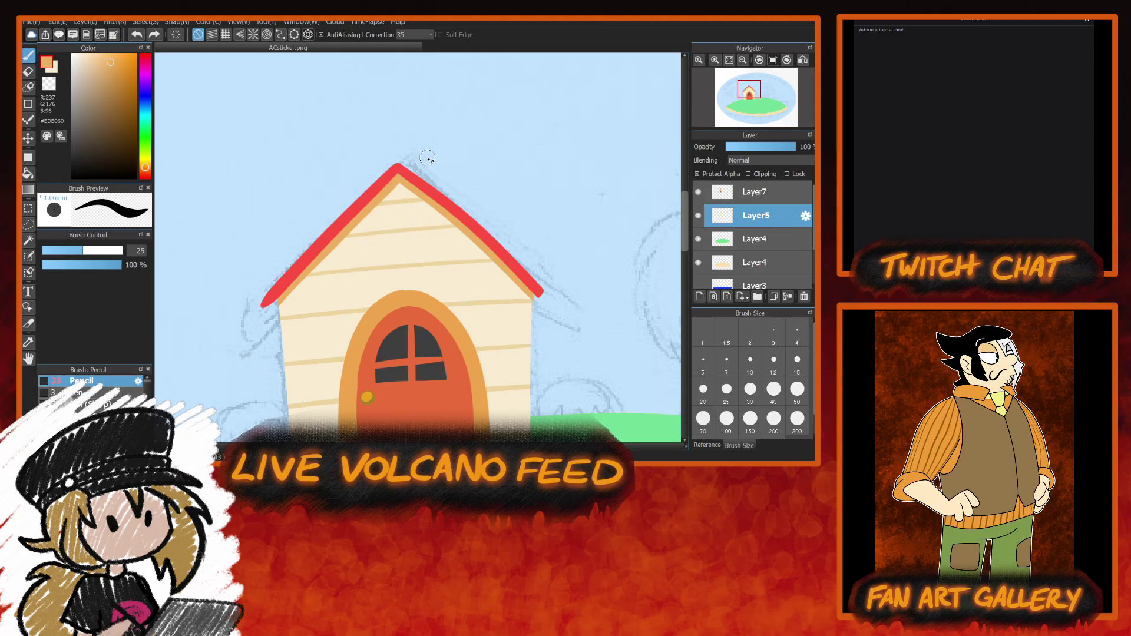
left_click(698, 193)
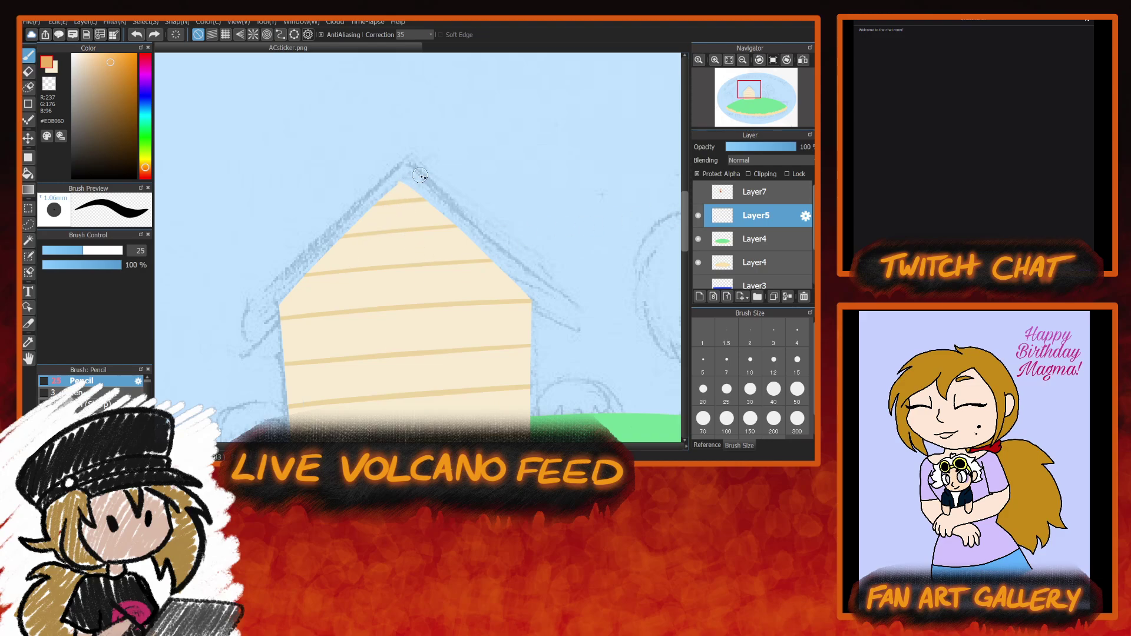
left_click_drag(289, 293, 417, 189)
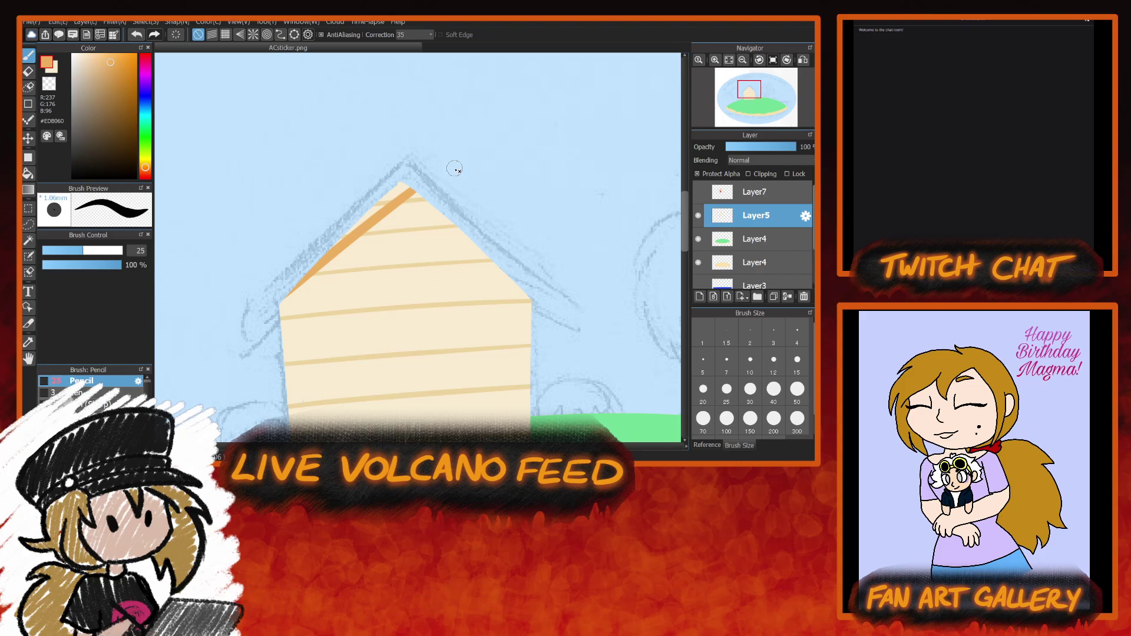
key("ctrl+z")
left_click(50, 83)
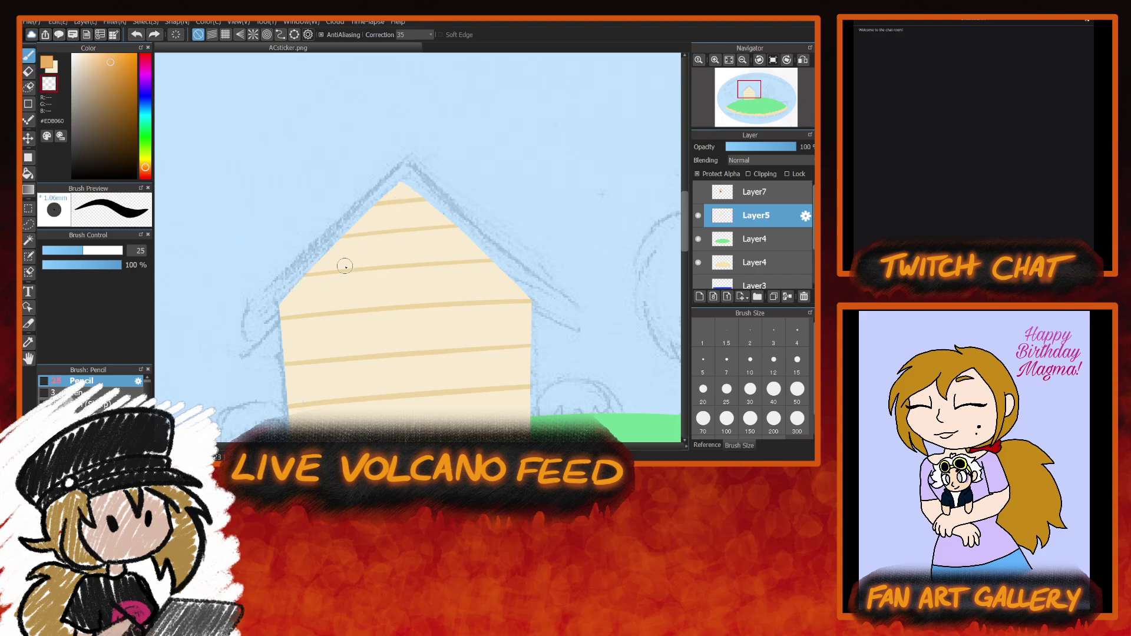
left_click_drag(407, 184, 241, 337)
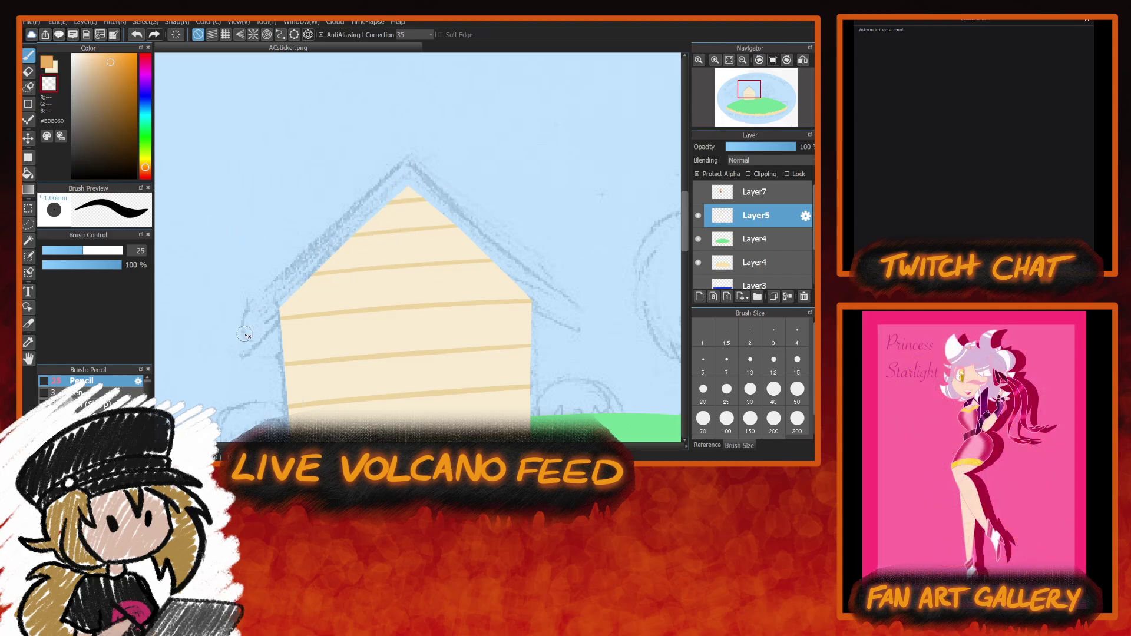
left_click_drag(406, 186, 583, 308)
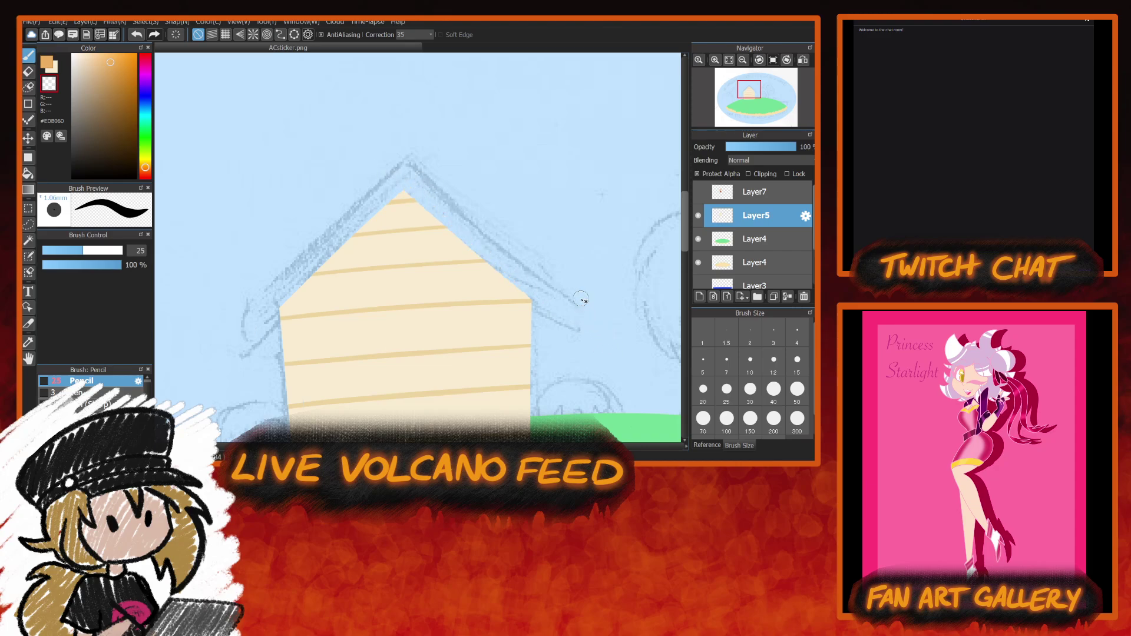
left_click_drag(403, 193, 198, 389)
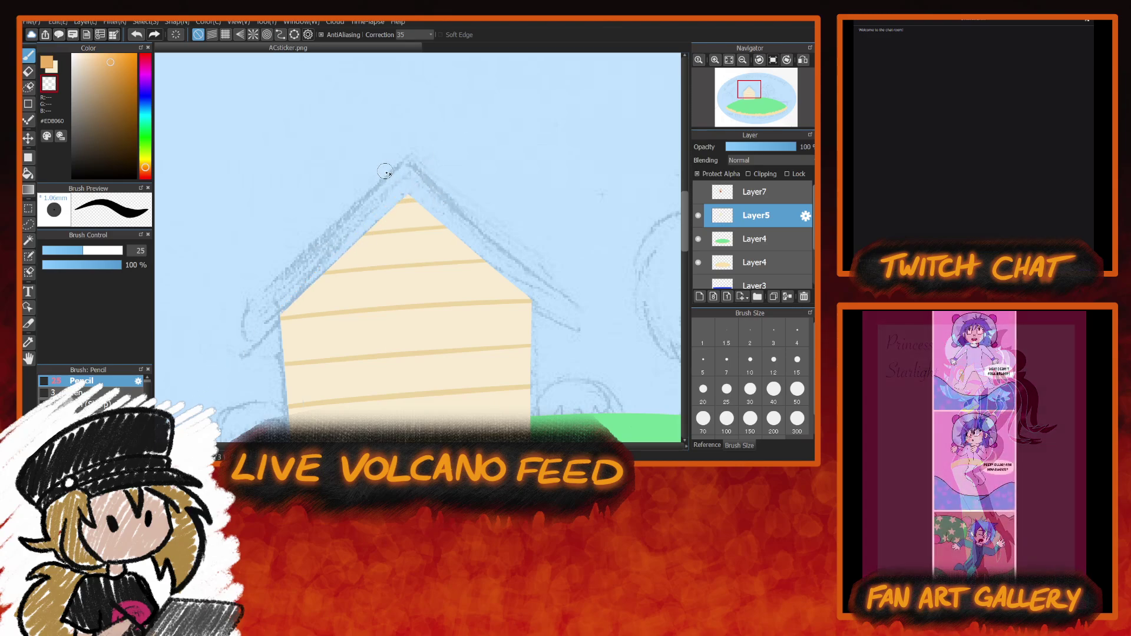
left_click(803, 59)
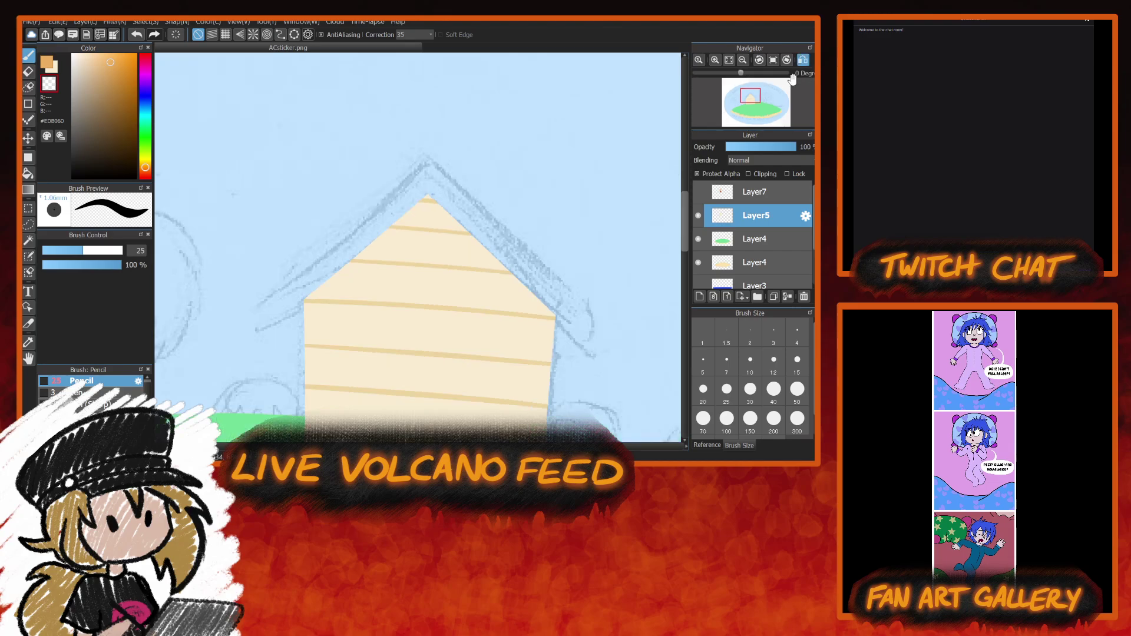
left_click_drag(436, 191, 304, 325)
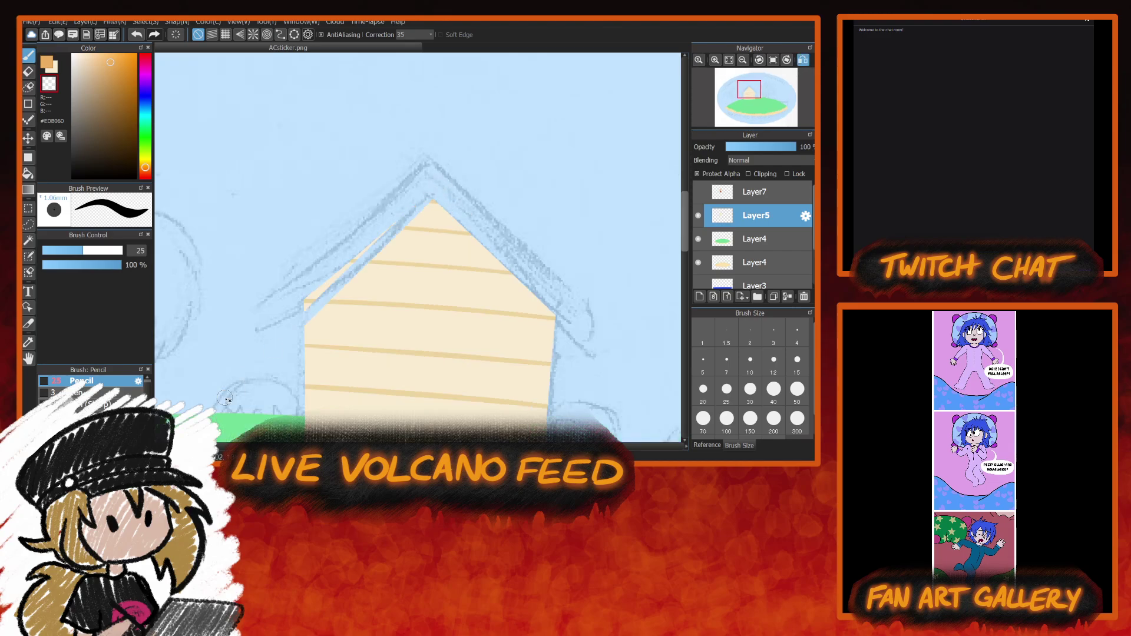
key("ctrl+z")
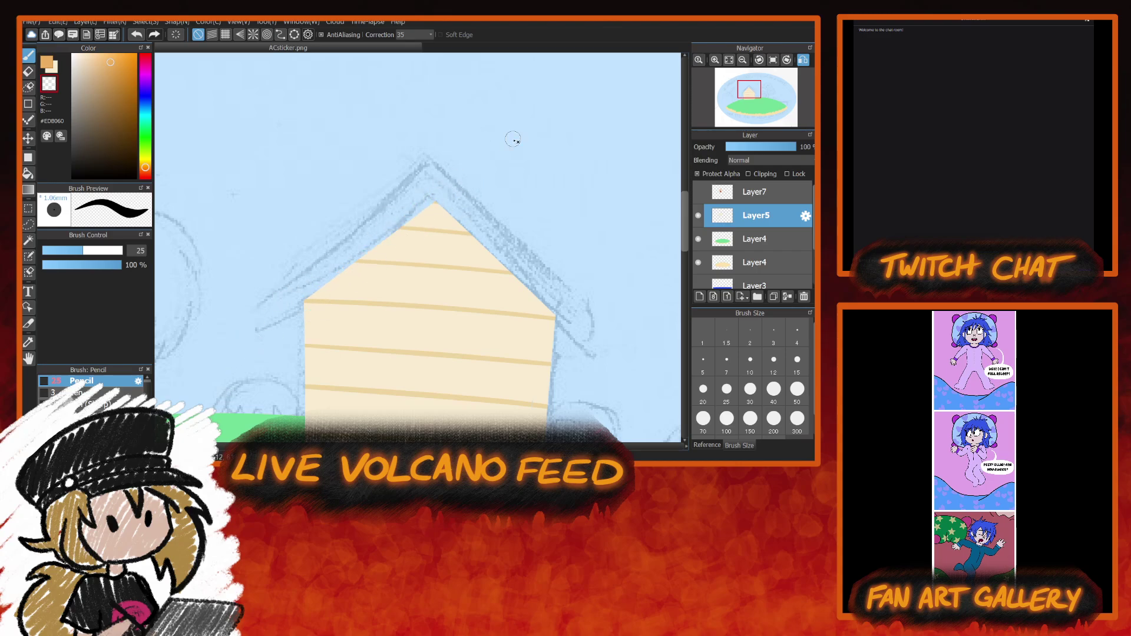
Show Layer7 again and cut both side walls of the cream house inward with transparent colour, tapering them toward the grass.
left_click(699, 192)
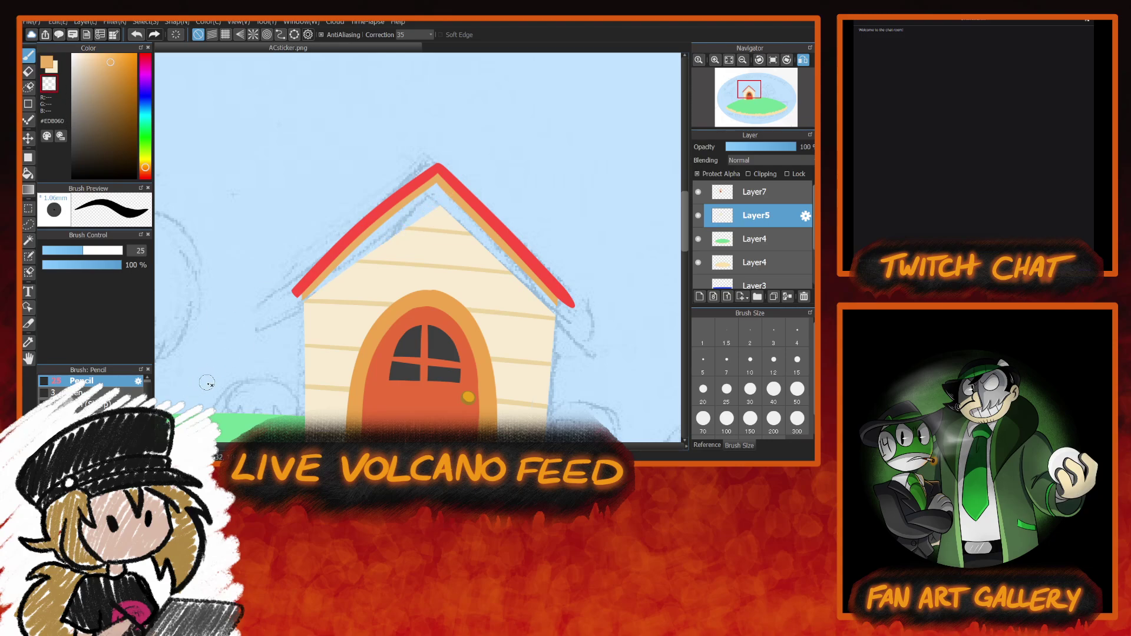
scroll(686, 224, "down", 3)
left_click_drag(307, 197, 310, 375)
left_click_drag(555, 227, 542, 380)
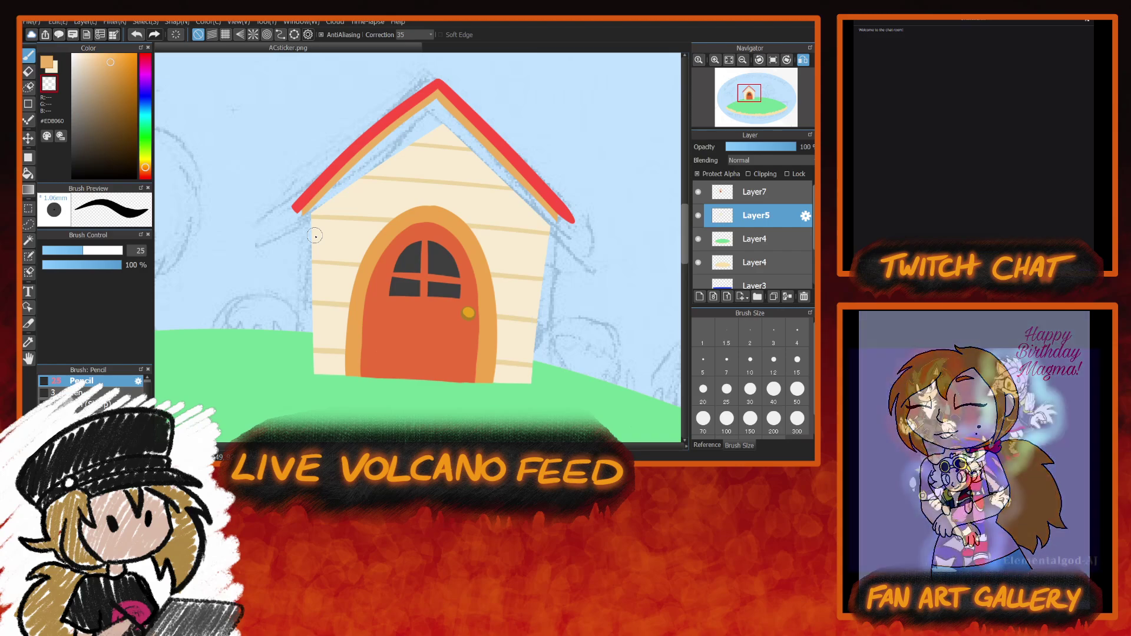
Erase the red roof strips and orange gable trim on Layer7 with transparent colour at brush size 83.
left_click(756, 192)
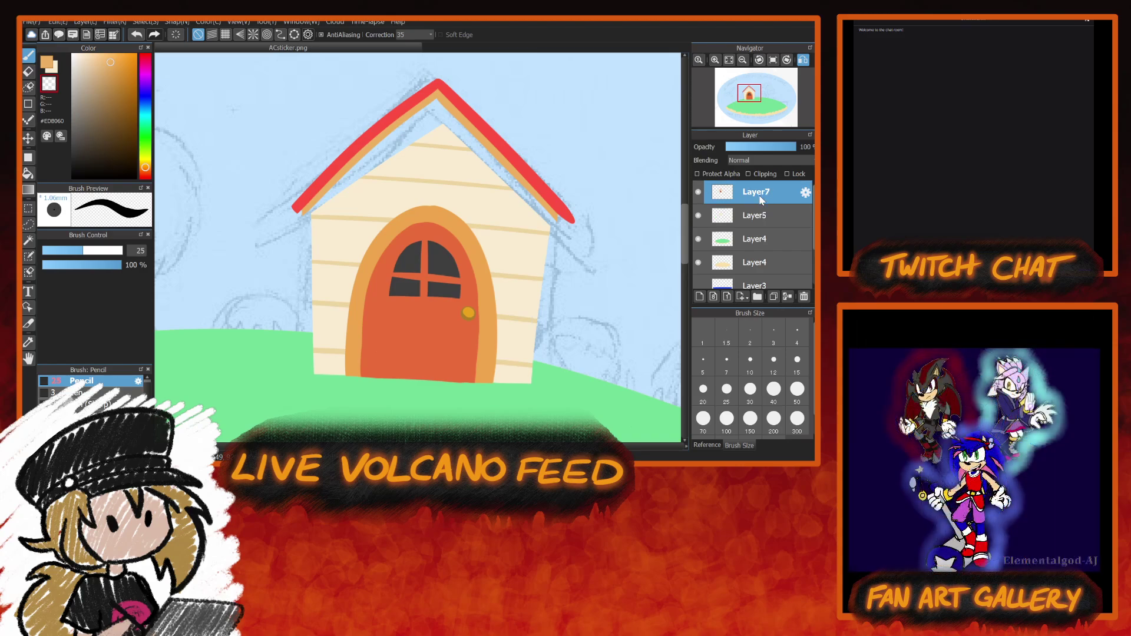
left_click_drag(104, 251, 111, 251)
mouse_move(294, 208)
left_mouse_down()
mouse_move(478, 85)
mouse_move(376, 132)
mouse_move(470, 91)
mouse_move(499, 116)
mouse_move(496, 155)
mouse_move(597, 243)
left_mouse_up()
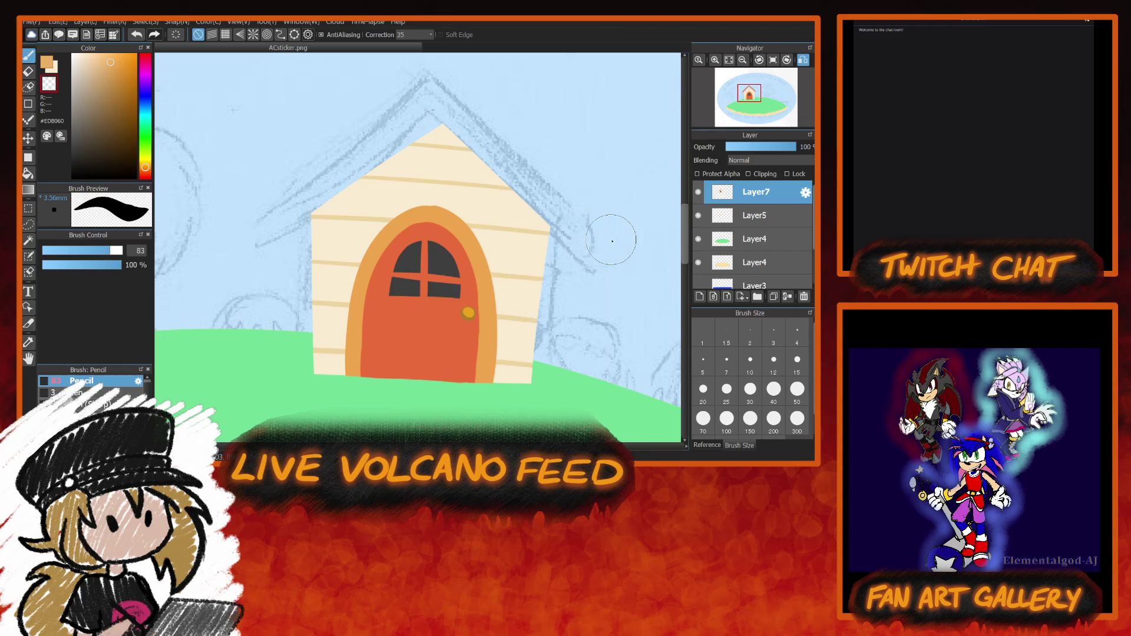
Paint orange #EDB060 trim on Layer5 along both gable edges from the peak to the wall corners, and unmirror the canvas.
left_click(53, 65)
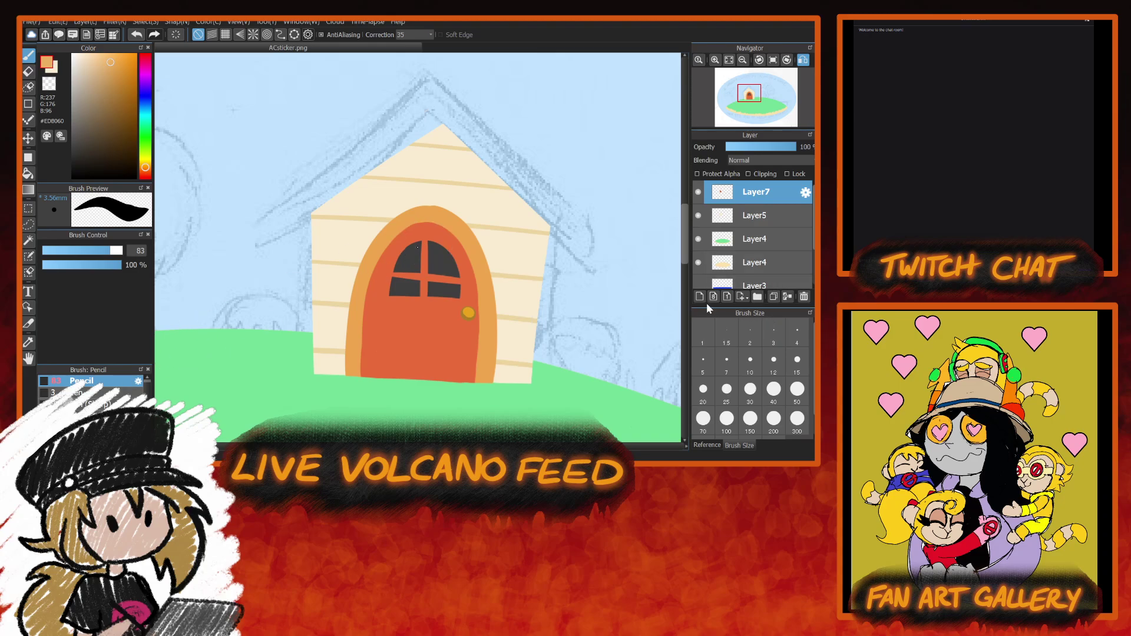
left_click(754, 216)
left_click_drag(446, 125, 312, 216)
left_click_drag(443, 126, 550, 230)
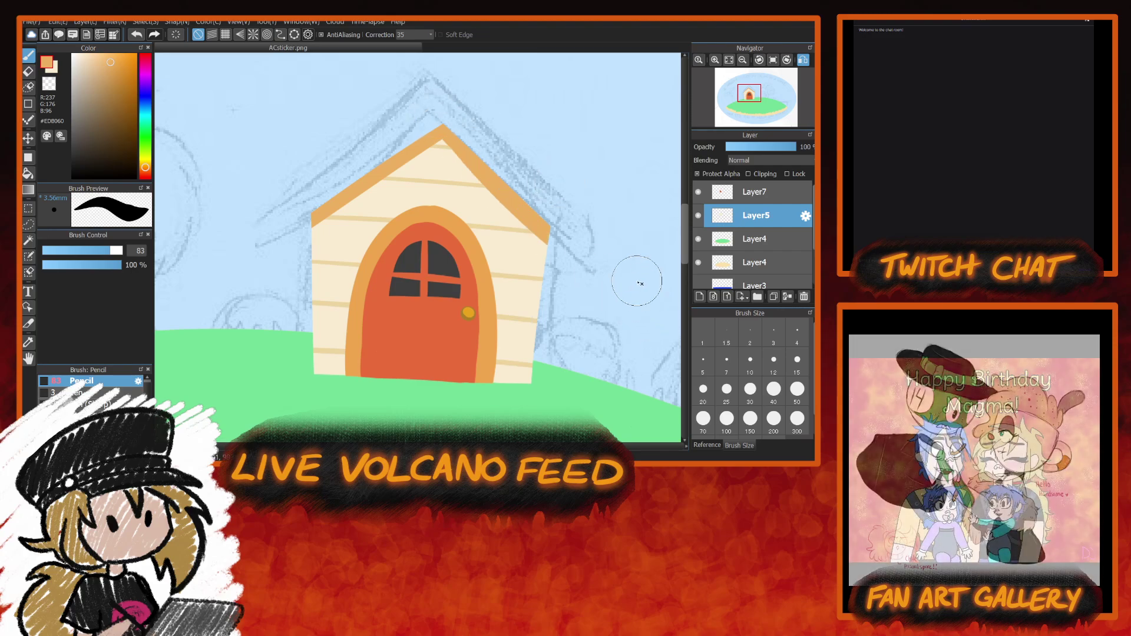
key("h")
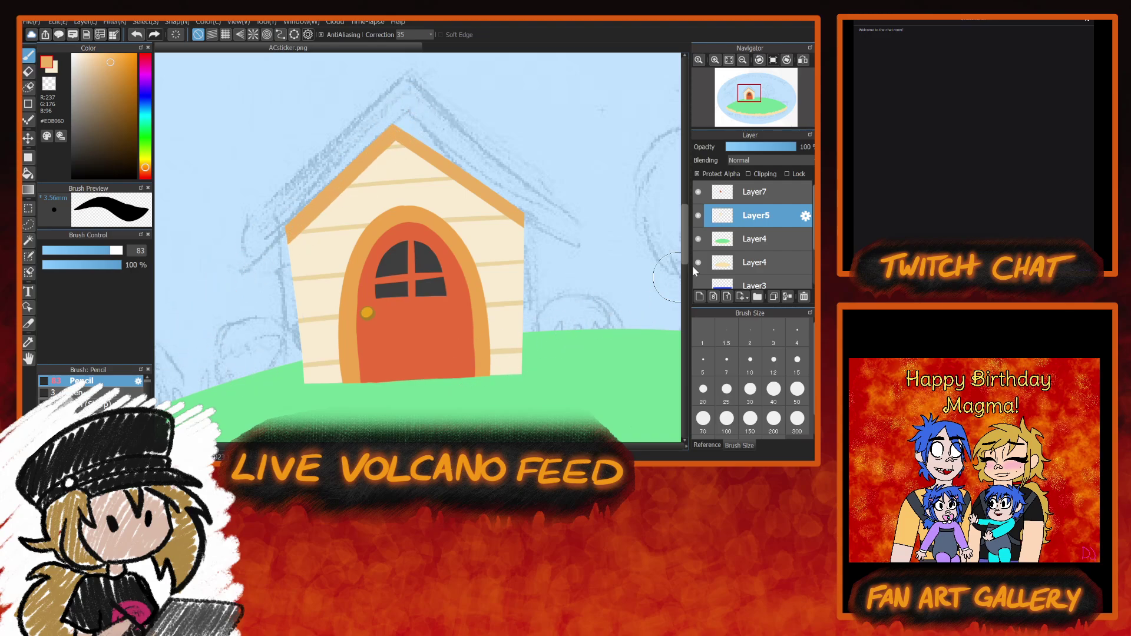
Prepare the roof colour on Layer7 with red #FD5047 and a brush size of 100.
left_click(757, 192)
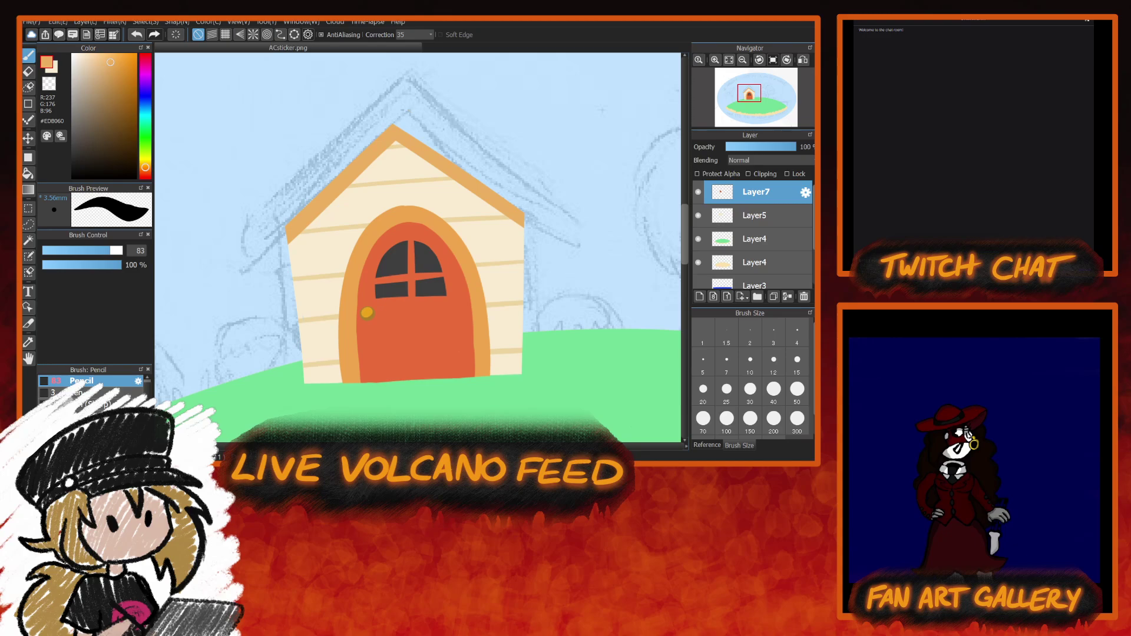
left_click(262, 250)
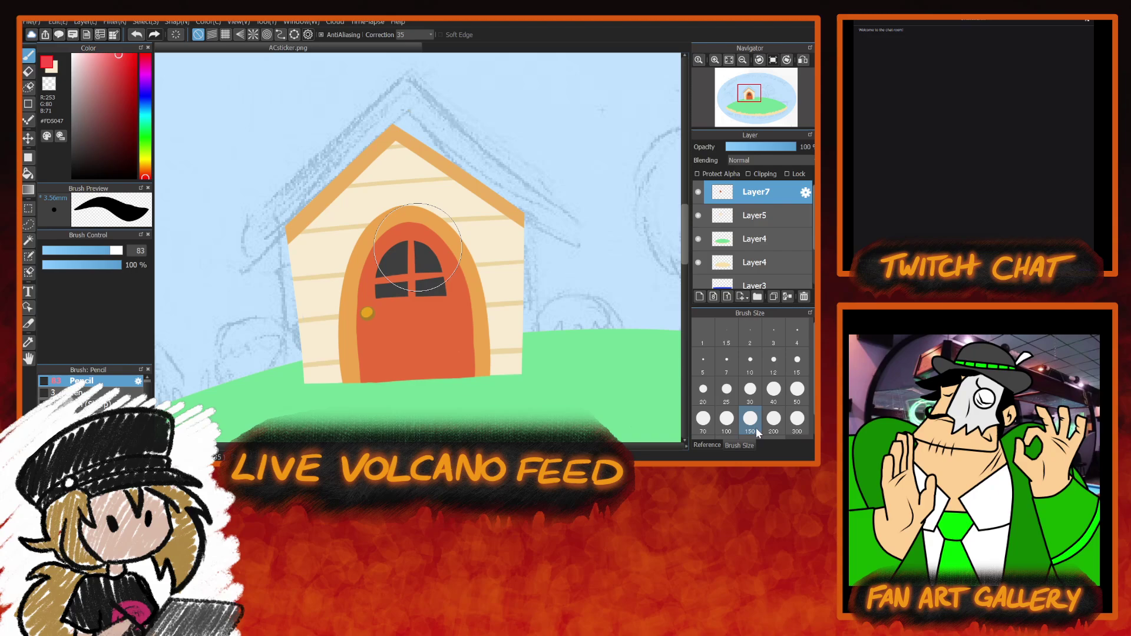
left_click(715, 59)
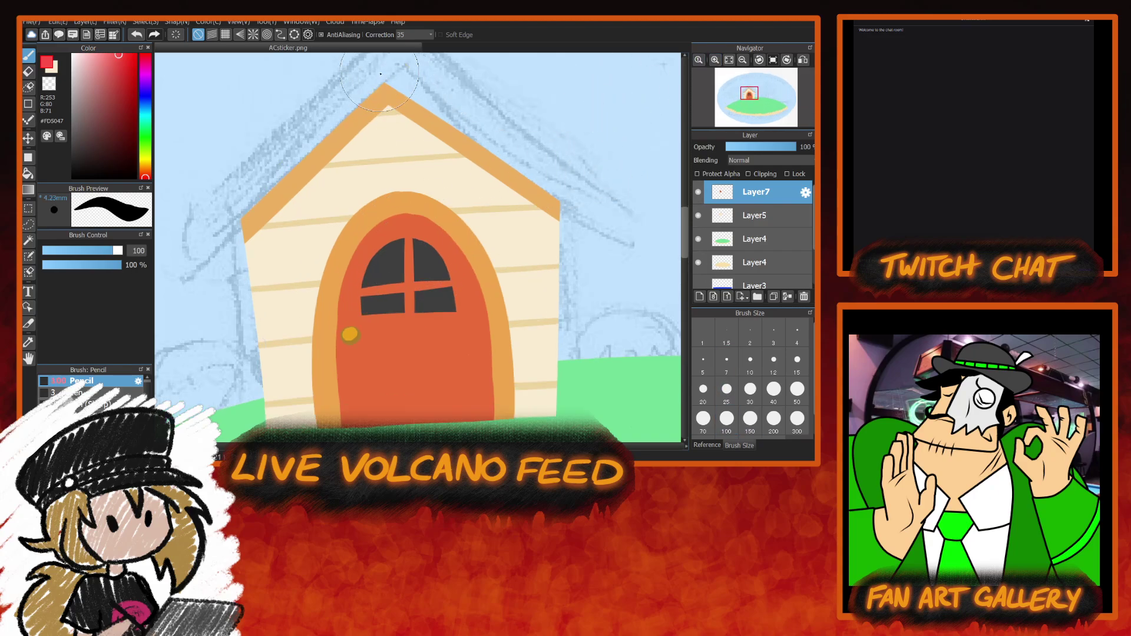
Try a wide red roof strip above the left gable trim, with its lower end cut square, and undo it.
mouse_move(392, 68)
left_mouse_down()
mouse_move(321, 112)
mouse_move(237, 216)
left_mouse_up()
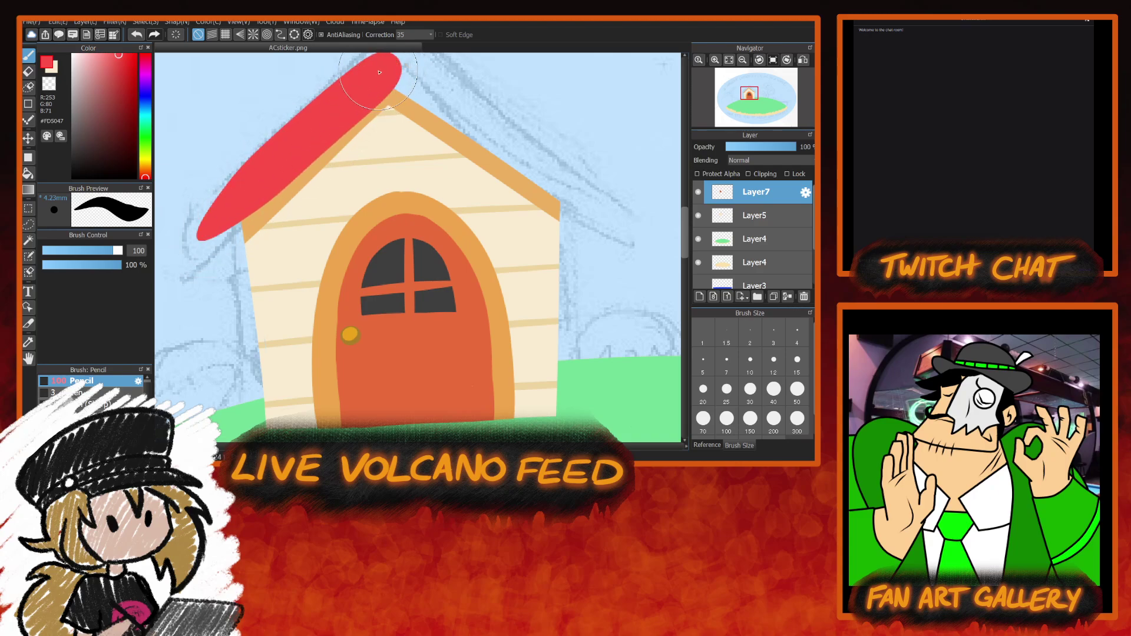
left_click_drag(348, 97, 204, 250)
key("x")
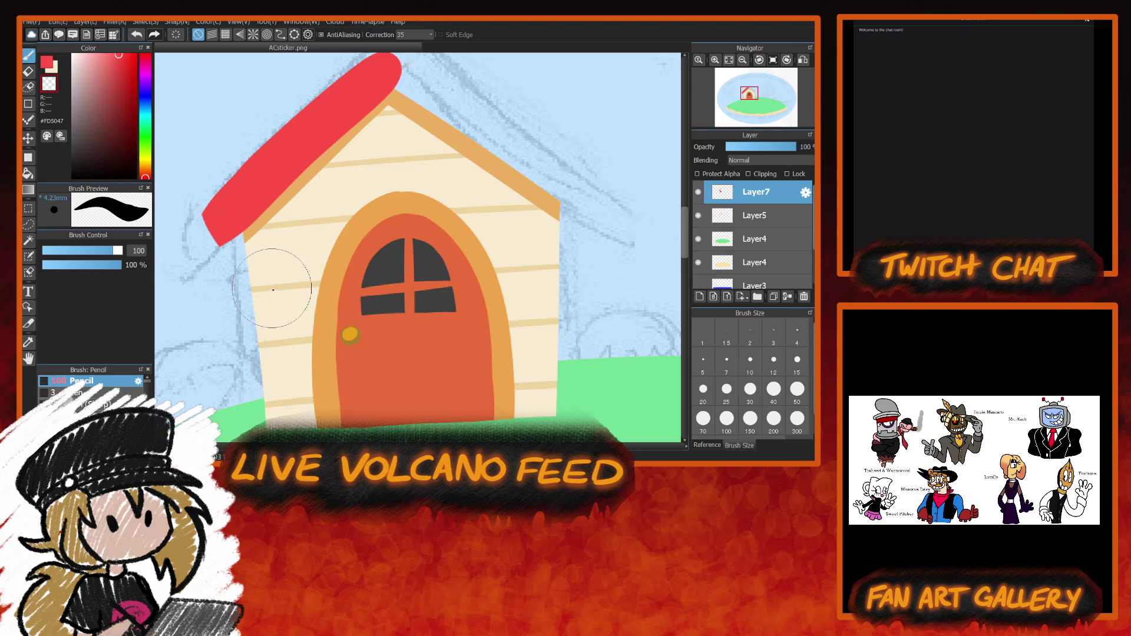
key("ctrl+z")
key("ctrl+z")
key("ctrl+z")
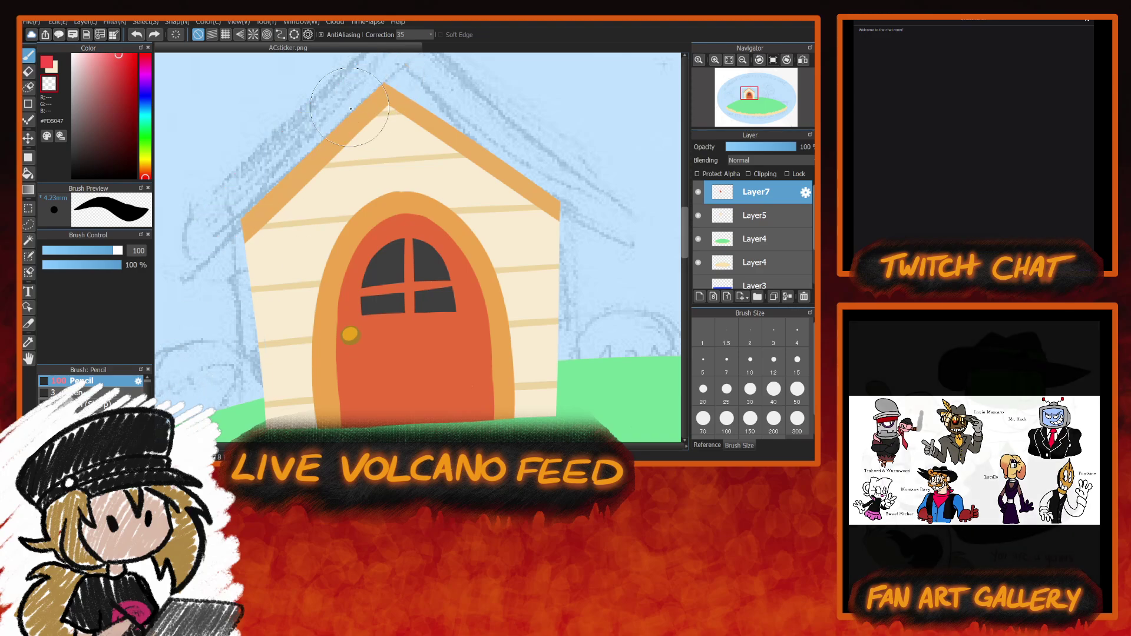
Try a wide red roof strip above the left gable trim on Layer7, extending past the wall corner, with brush size 100.
key("x")
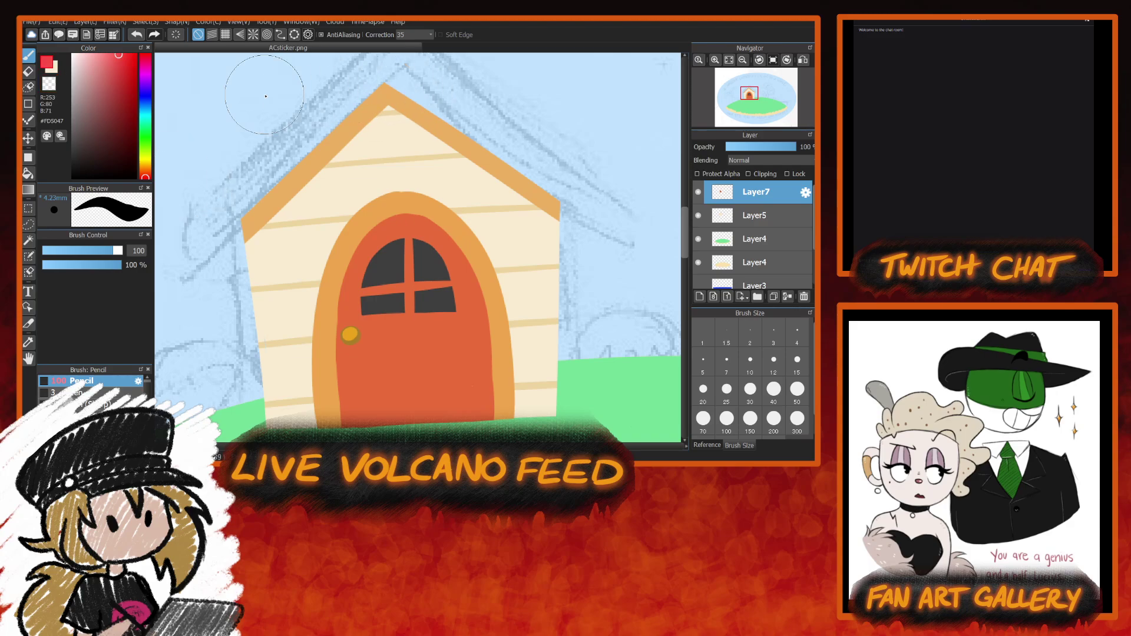
left_click_drag(384, 66, 202, 244)
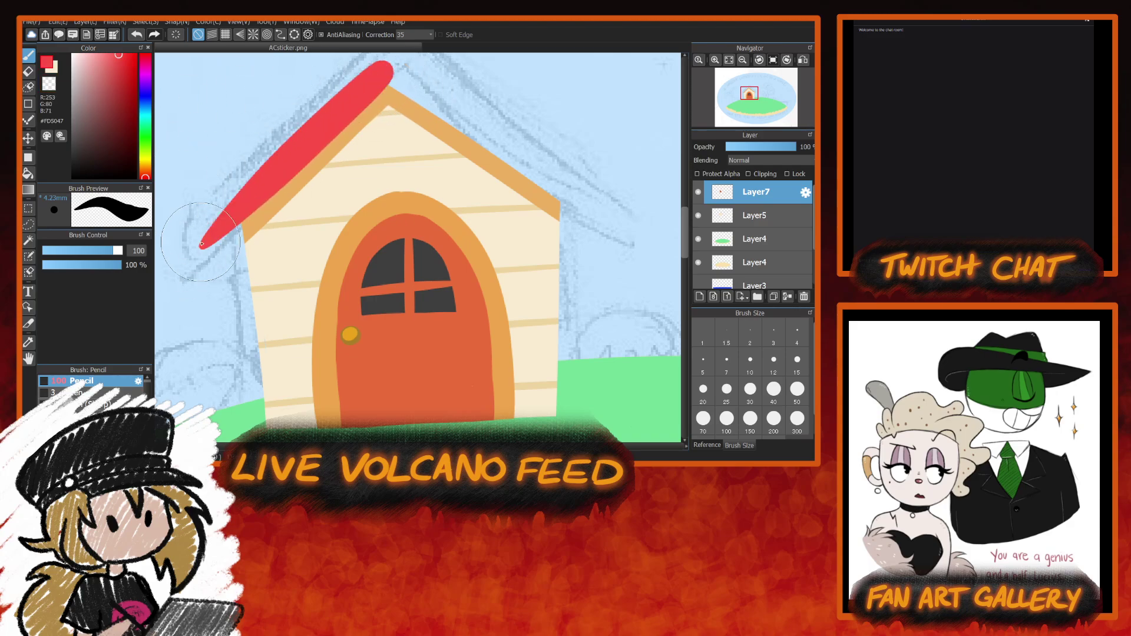
left_click_drag(380, 80, 206, 247)
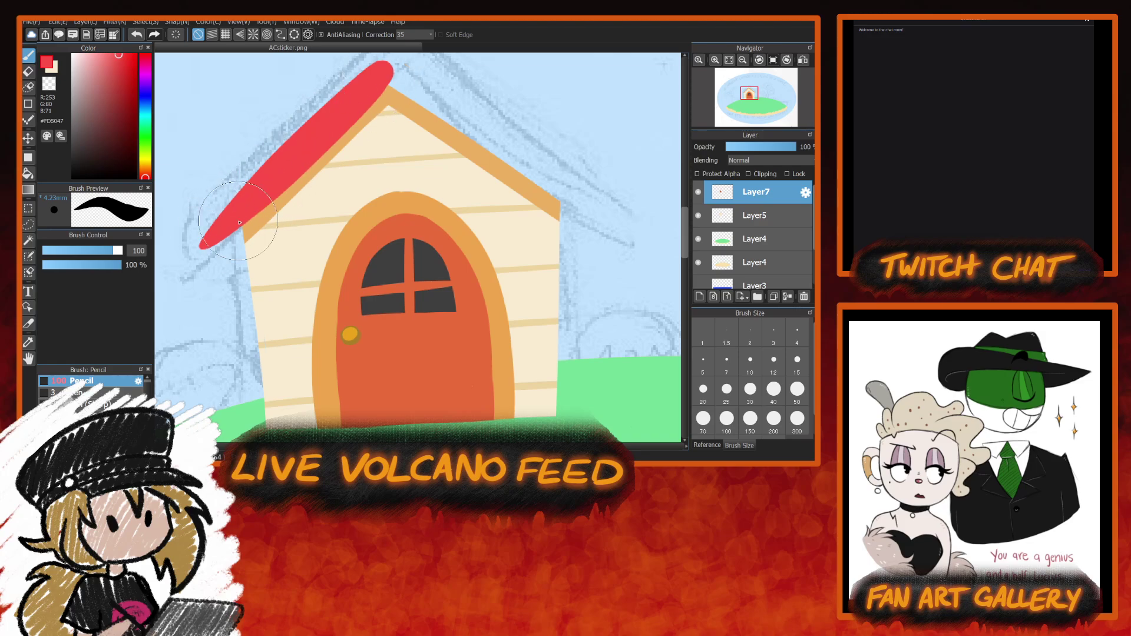
left_click_drag(265, 191, 209, 254)
mouse_move(378, 117)
left_mouse_down()
mouse_move(241, 236)
mouse_move(204, 251)
left_mouse_up()
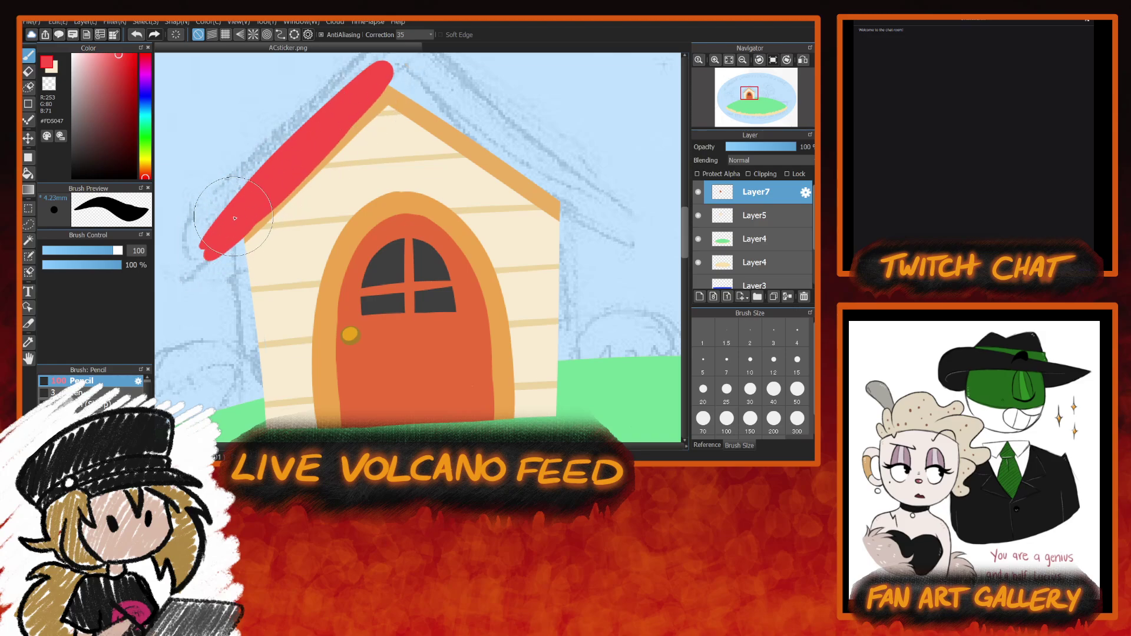
key("ctrl+z")
key("ctrl+z")
key("ctrl+z")
key("ctrl+z")
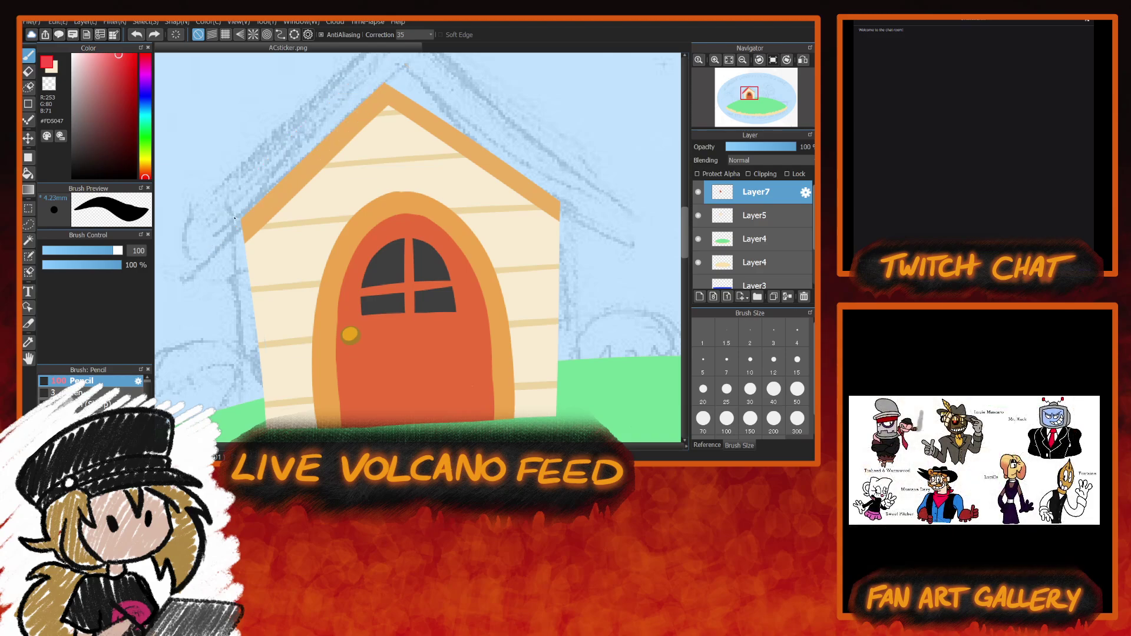
Paint a thick red #FD5047 roof strip along the left gable edge, from the peak to beyond the wall corner.
left_click_drag(384, 66, 242, 196)
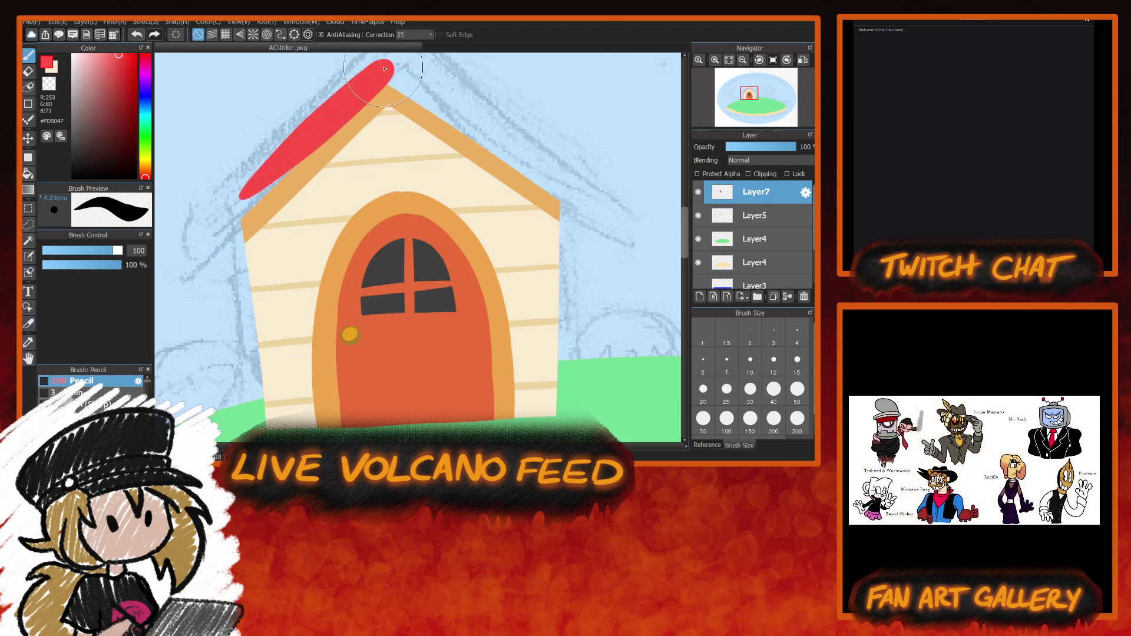
left_click_drag(385, 69, 204, 236)
key("ctrl+z")
left_click_drag(379, 67, 204, 235)
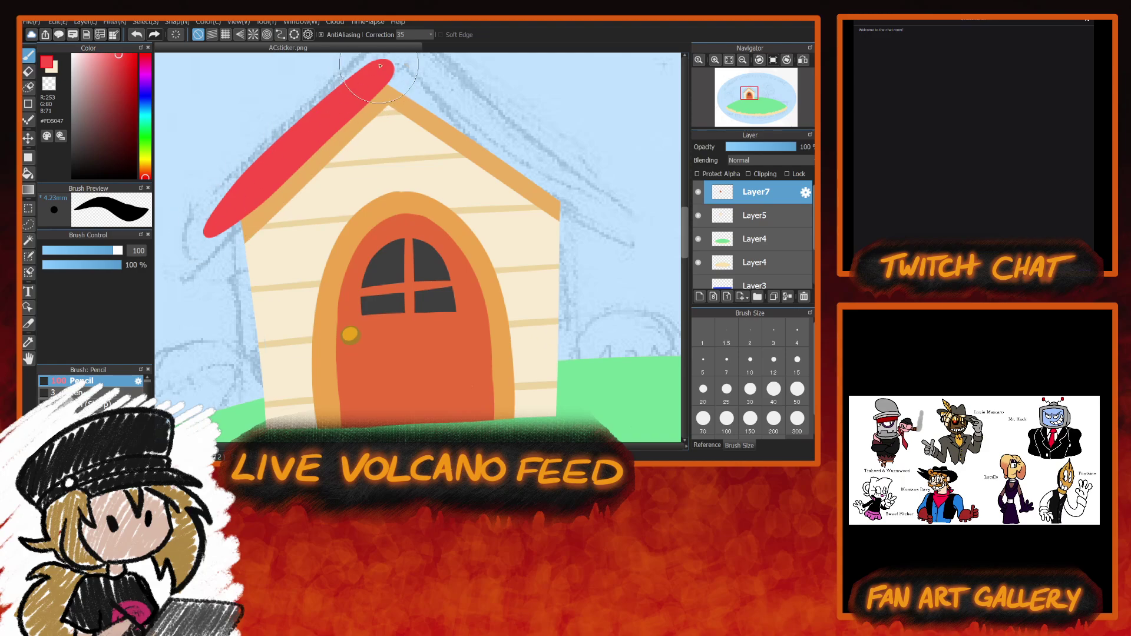
left_click_drag(378, 68, 389, 69)
left_click_drag(394, 66, 212, 213)
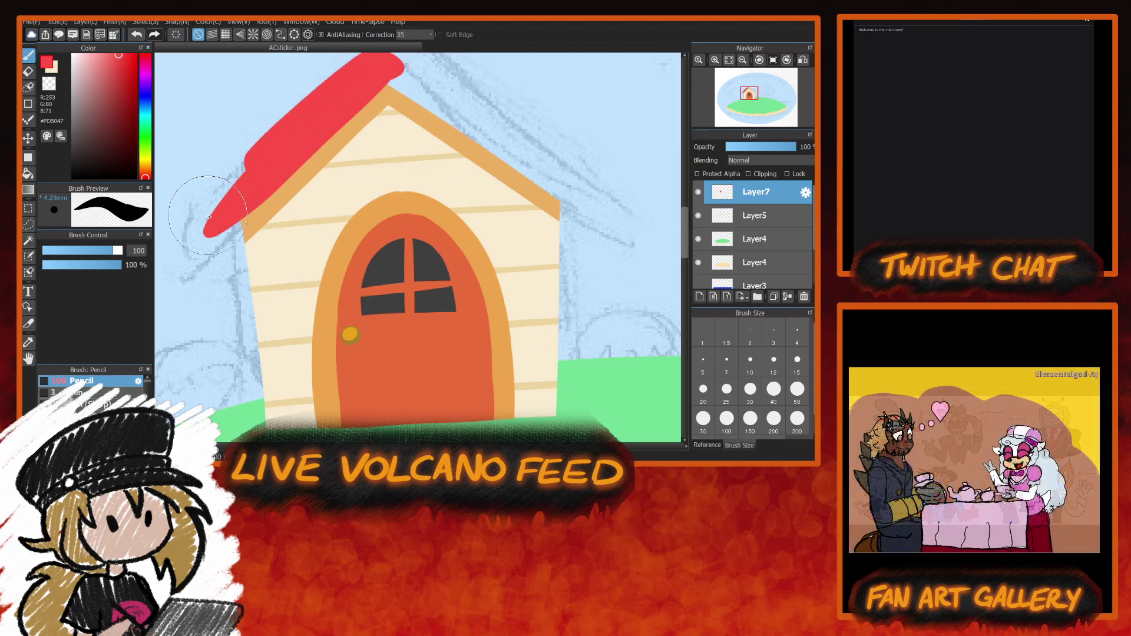
mouse_move(253, 156)
left_mouse_down()
mouse_move(206, 200)
mouse_move(307, 118)
mouse_move(271, 145)
left_mouse_up()
mouse_move(344, 84)
left_mouse_down()
mouse_move(244, 162)
mouse_move(342, 95)
mouse_move(213, 206)
mouse_move(387, 54)
left_mouse_up()
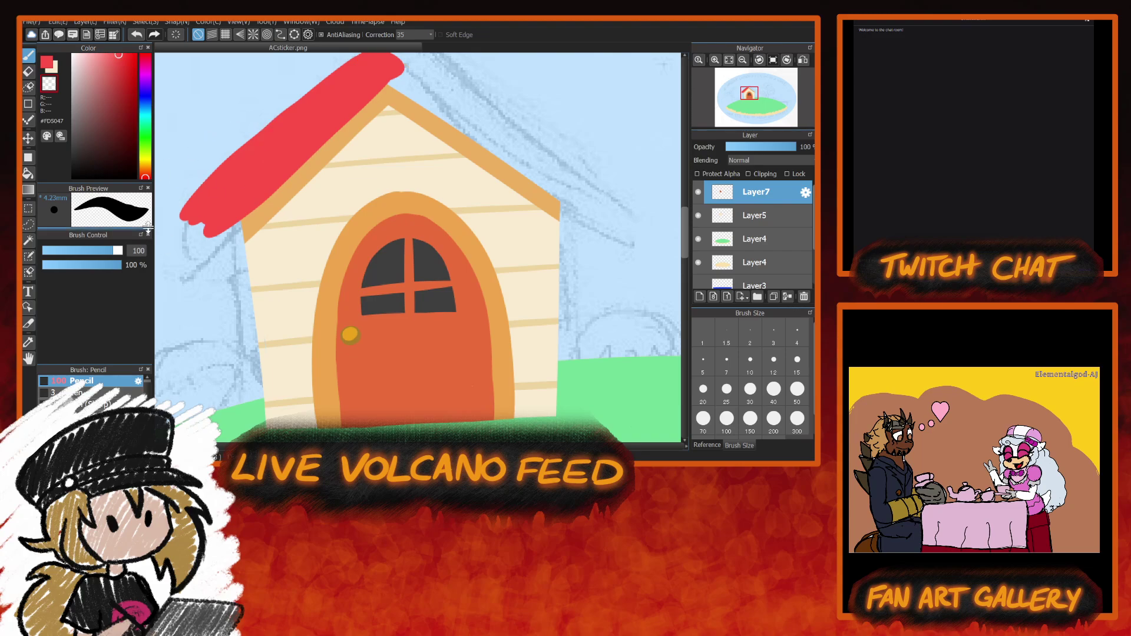
Try trimming and outlining the left roof strip's upper edge with thin strokes at brush size 7.5.
left_click(51, 250)
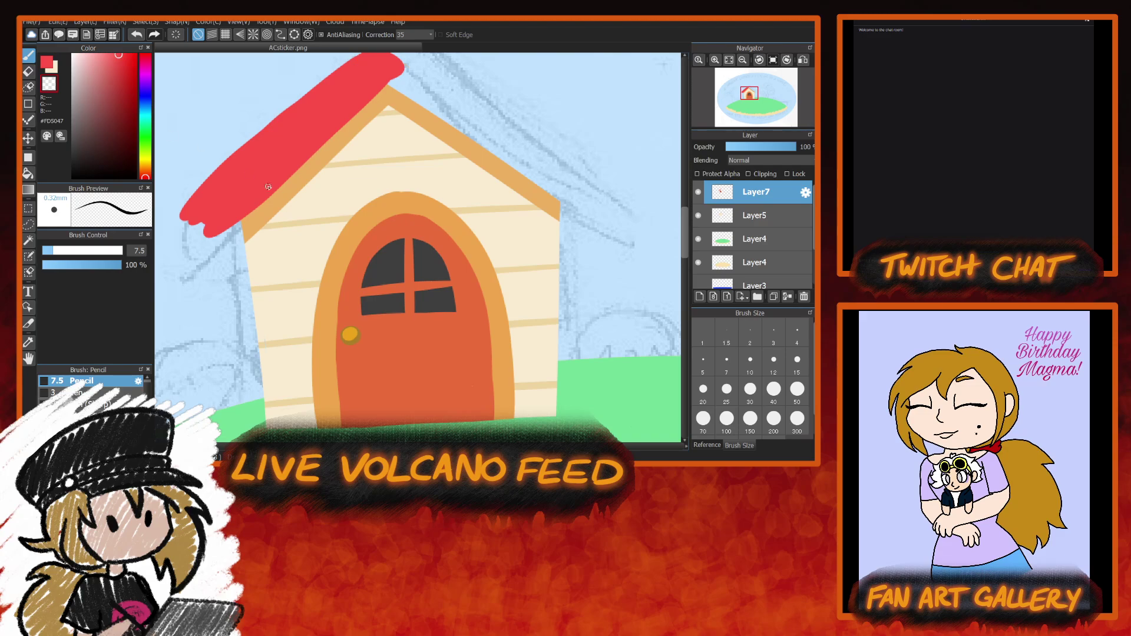
scroll(358, 111, "up", 2)
left_click_drag(376, 75, 275, 152)
key("ctrl+z")
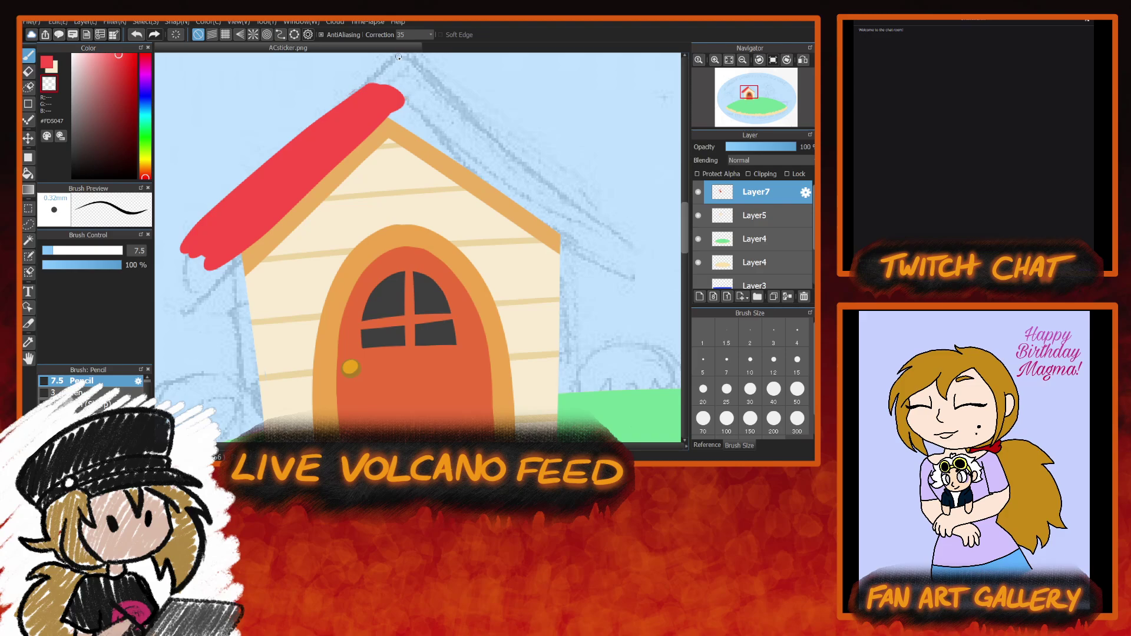
left_click_drag(364, 87, 184, 239)
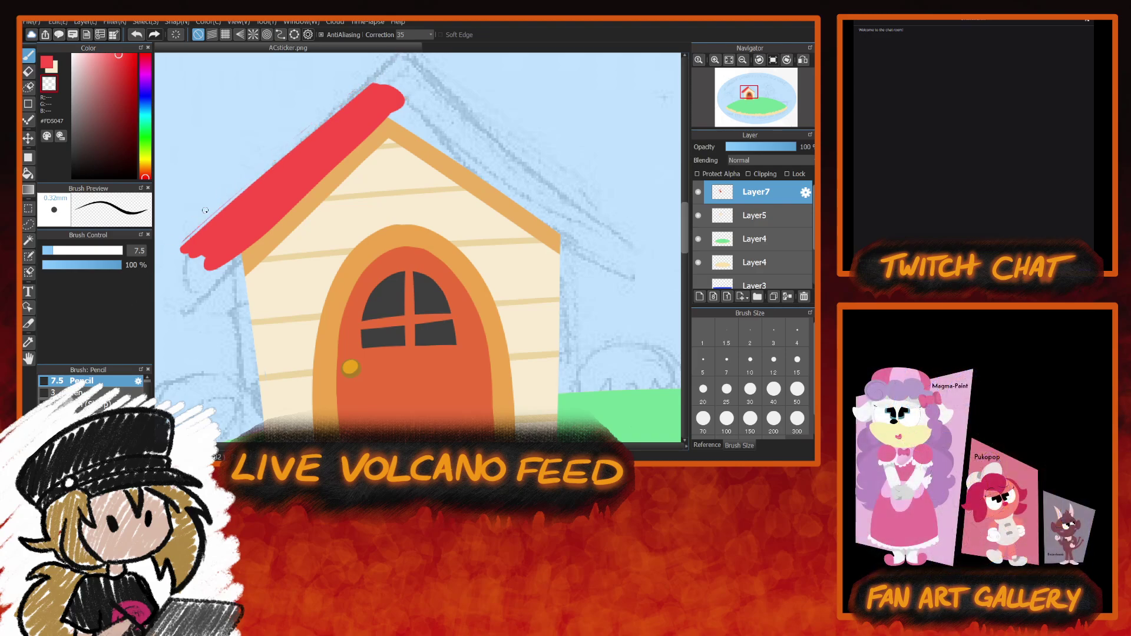
key("ctrl+z")
left_click(56, 71)
left_click_drag(361, 89, 256, 181)
left_click_drag(367, 83, 185, 238)
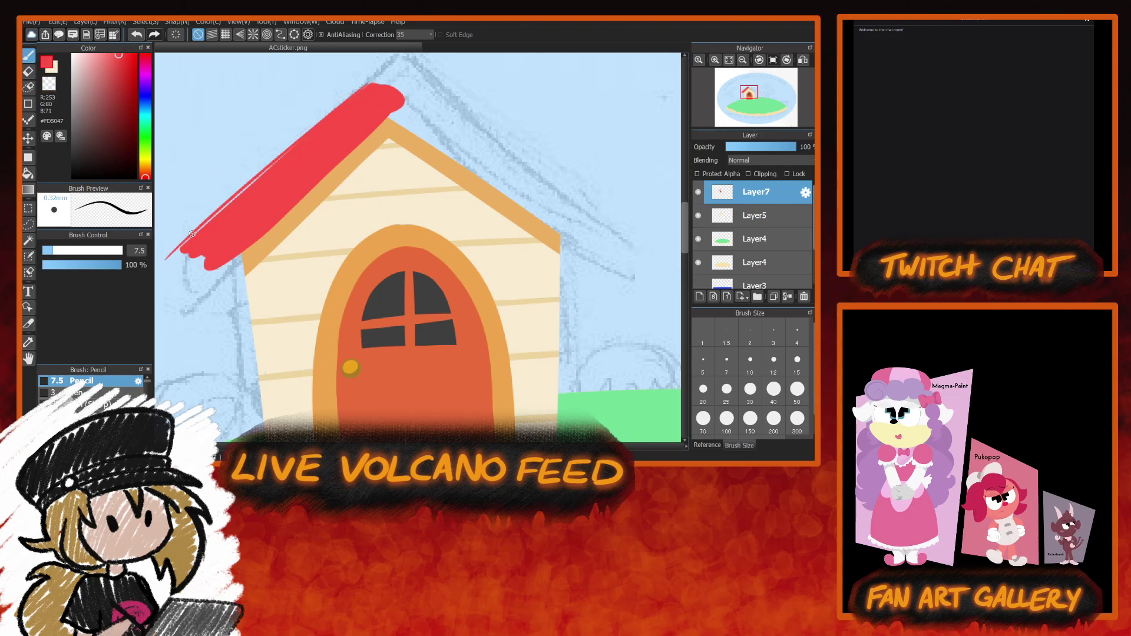
key("ctrl+z")
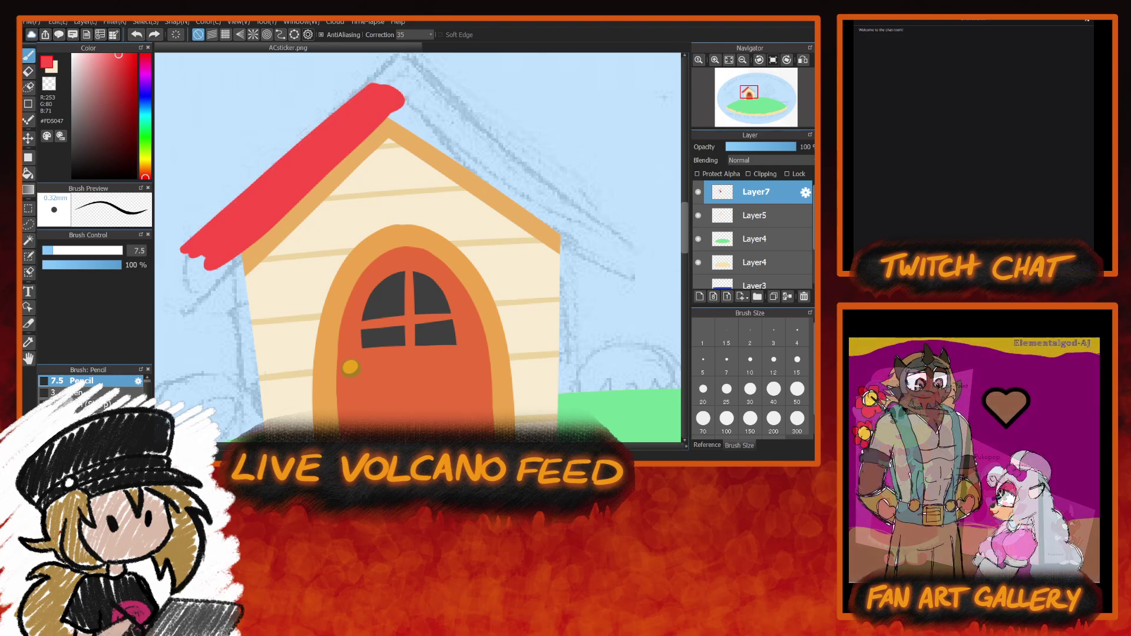
Extend the red slightly at the roof peak, select transparent colour, and mirror the canvas.
left_click_drag(370, 85, 400, 82)
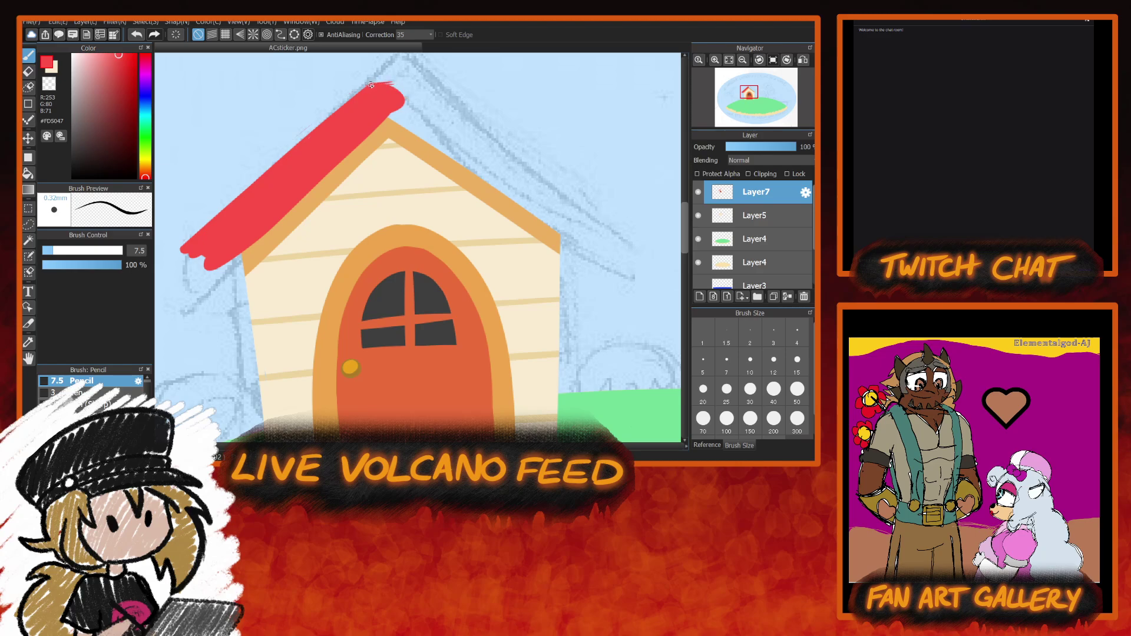
left_click(50, 87)
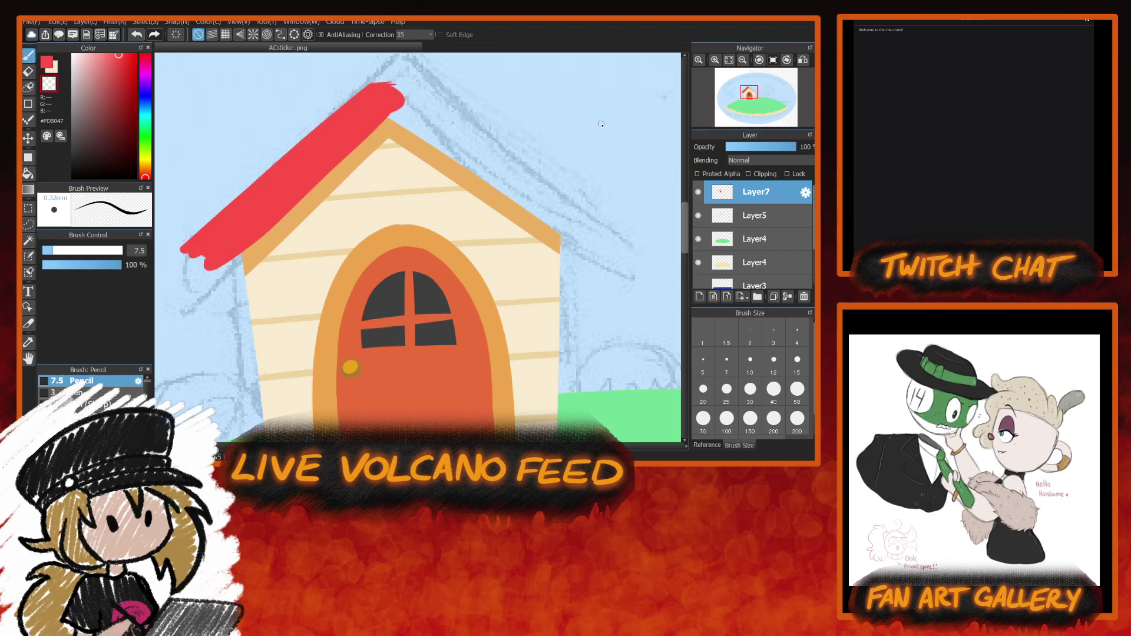
left_click(762, 60)
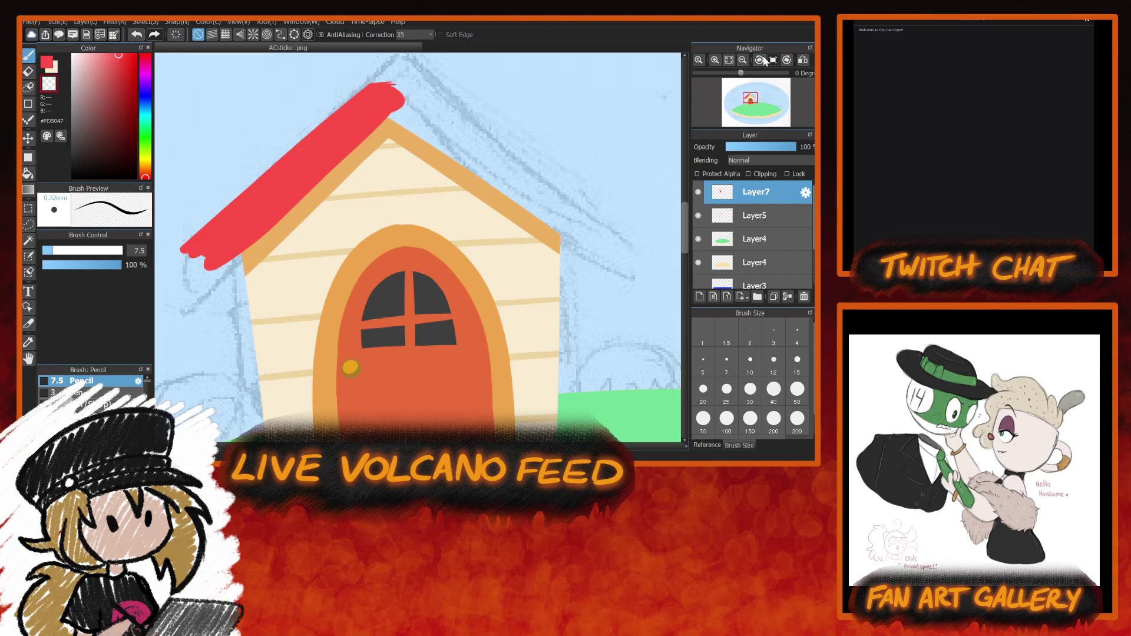
left_click(805, 60)
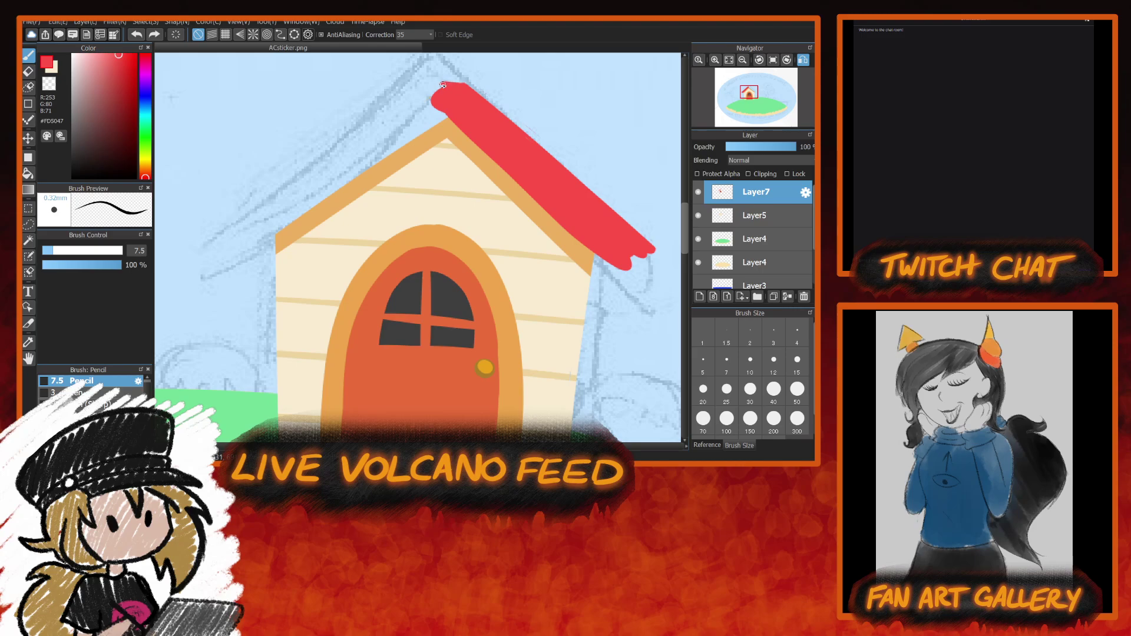
Paint the matching thick red strip along the unroofed gable edge, past the wall corner, with brush size 70.
left_click_drag(431, 90, 207, 242)
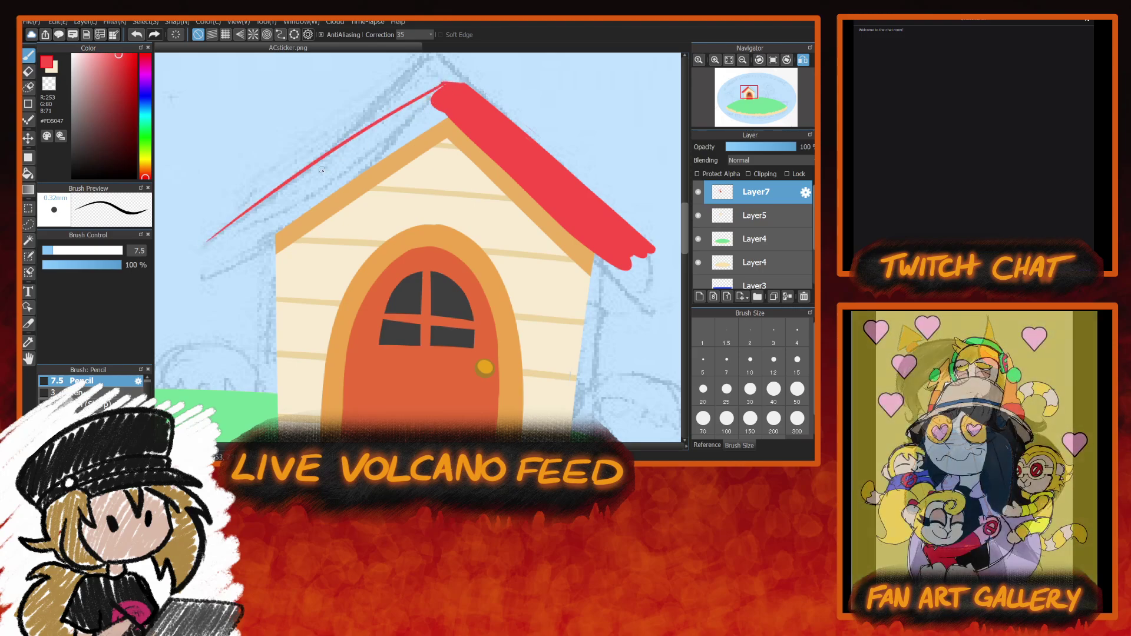
key("ctrl+z")
left_click(805, 416)
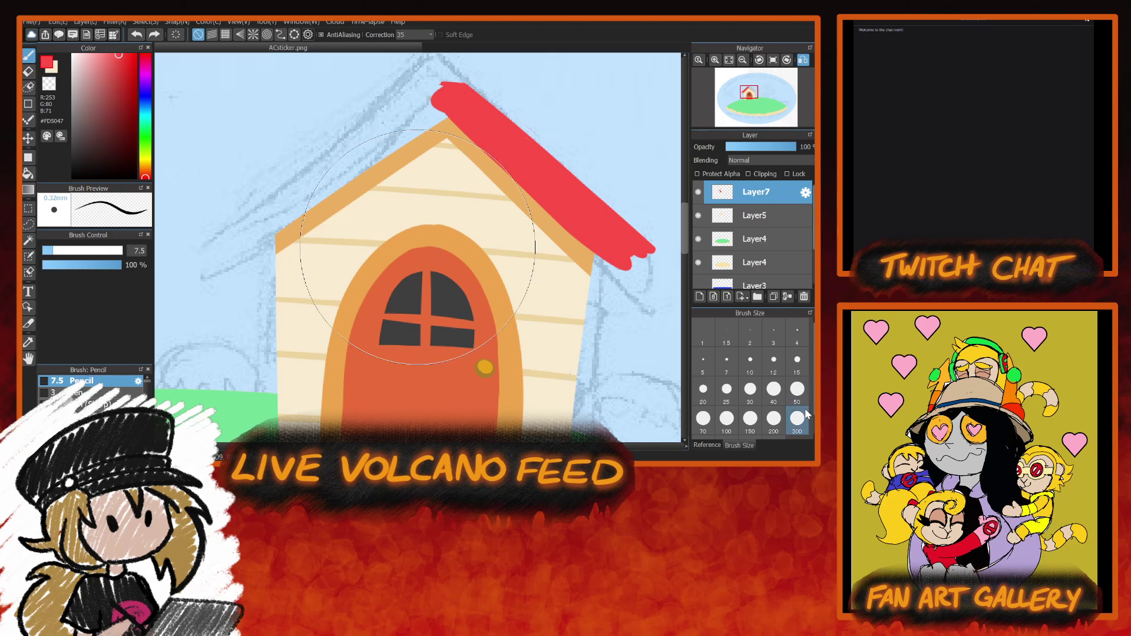
left_click(709, 422)
mouse_move(439, 89)
left_mouse_down()
mouse_move(457, 83)
mouse_move(412, 105)
mouse_move(456, 94)
mouse_move(341, 169)
mouse_move(466, 91)
mouse_move(347, 159)
left_mouse_up()
mouse_move(282, 216)
left_mouse_down()
mouse_move(442, 86)
mouse_move(356, 147)
left_mouse_up()
left_click_drag(429, 103, 251, 225)
left_click_drag(436, 110, 241, 247)
left_click_drag(413, 109, 232, 249)
mouse_move(377, 133)
left_mouse_down()
mouse_move(236, 241)
mouse_move(272, 241)
left_mouse_up()
Trim the roof's upper edges, peak and both lower ends straight with transparent colour at brush size 22, and unmirror the canvas.
key("c")
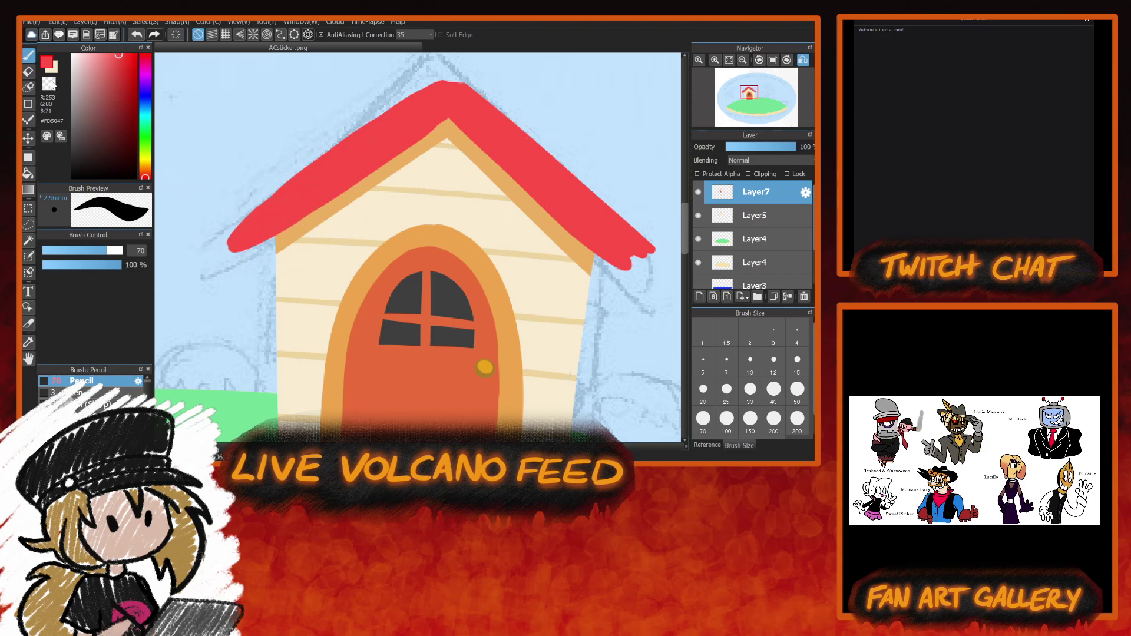
mouse_move(463, 101)
left_mouse_down()
mouse_move(310, 126)
mouse_move(466, 83)
mouse_move(248, 216)
left_mouse_up()
key("ctrl+z")
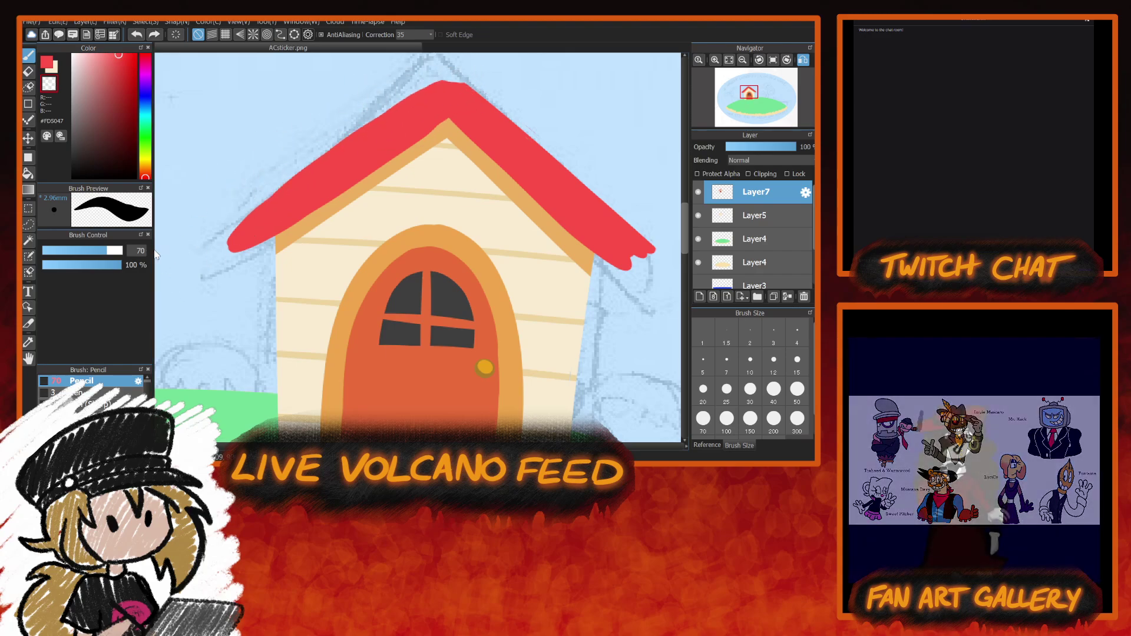
left_click_drag(107, 250, 79, 250)
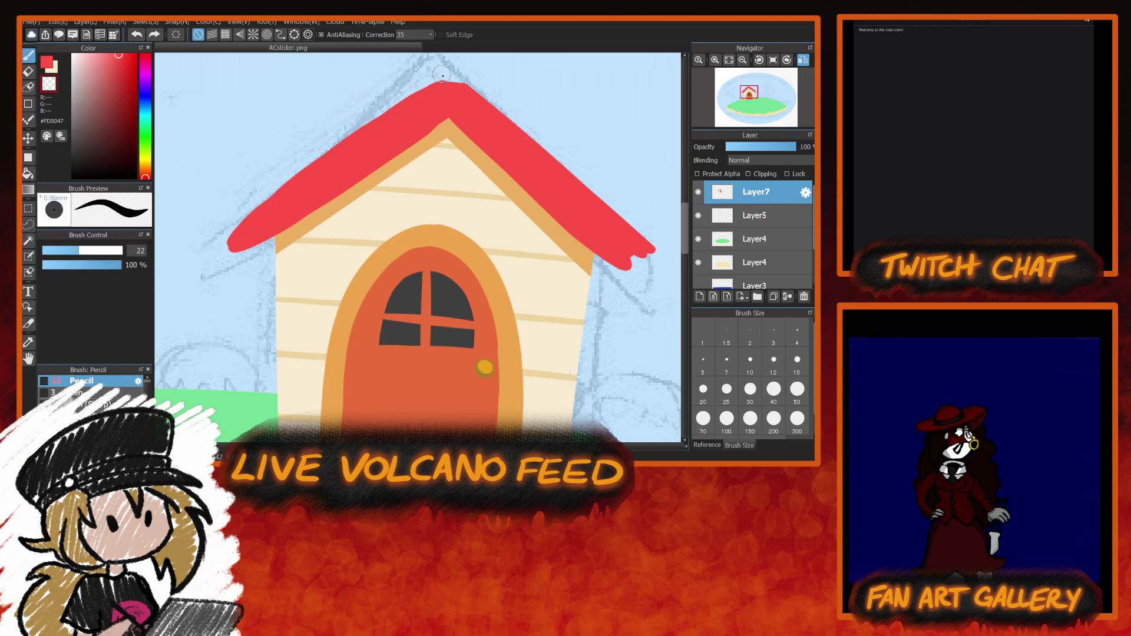
left_click_drag(439, 81, 233, 233)
left_click_drag(413, 83, 468, 82)
mouse_move(244, 230)
left_mouse_down()
mouse_move(245, 287)
mouse_move(253, 217)
mouse_move(237, 219)
mouse_move(271, 263)
mouse_move(224, 237)
mouse_move(243, 284)
mouse_move(252, 246)
left_mouse_up()
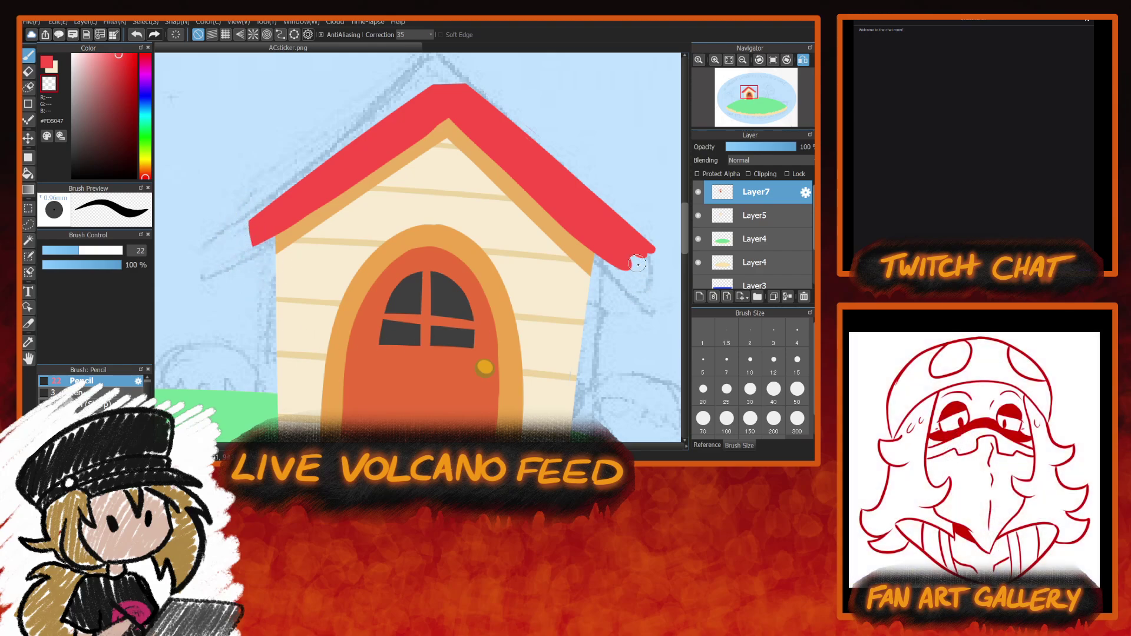
mouse_move(635, 210)
left_mouse_down()
mouse_move(619, 265)
mouse_move(645, 227)
mouse_move(643, 290)
mouse_move(651, 257)
left_mouse_up()
left_click(805, 61)
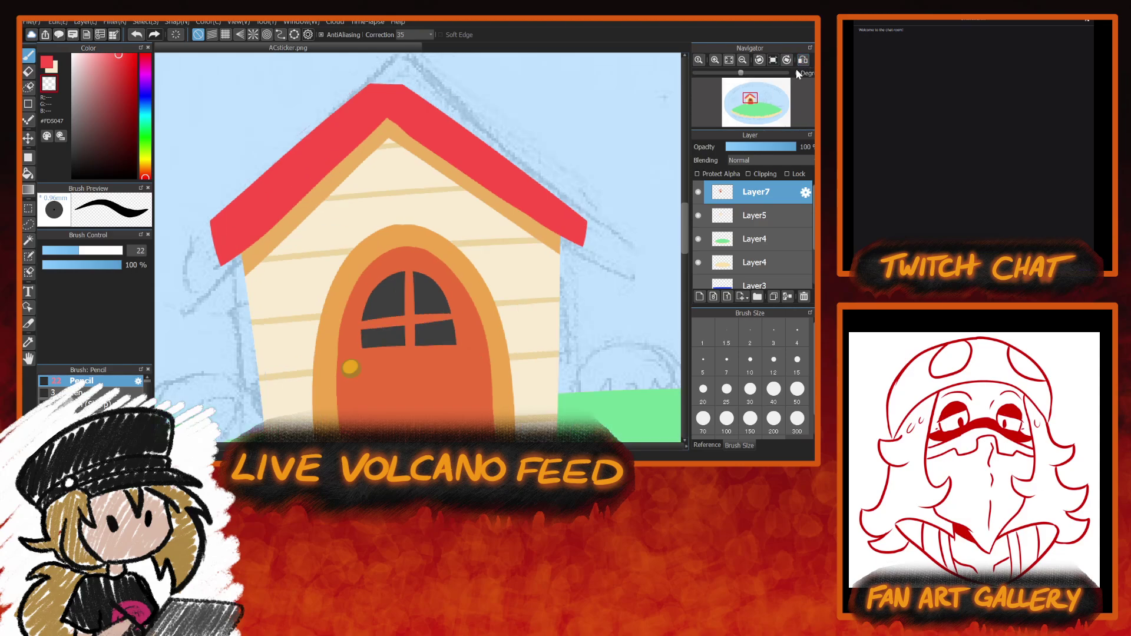
left_click_drag(377, 84, 193, 234)
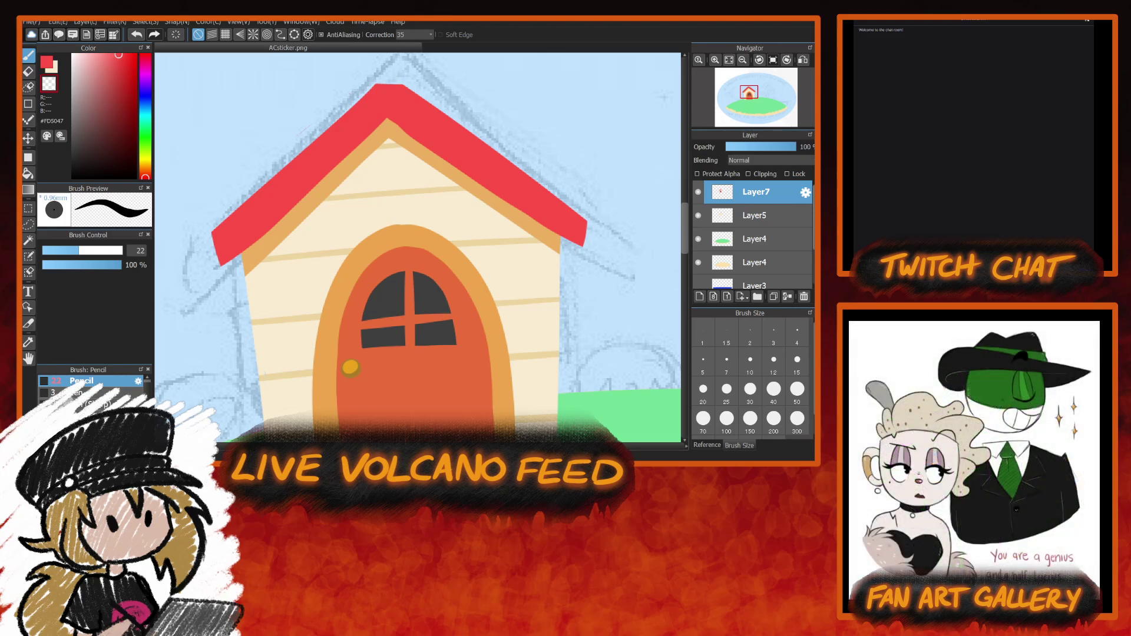
Pick the window's dark grey #3F3F3F and paint a chimney with a wide cap behind the right roof slope, on a new layer above Layer5.
left_click(425, 298, "alt")
left_click(766, 217)
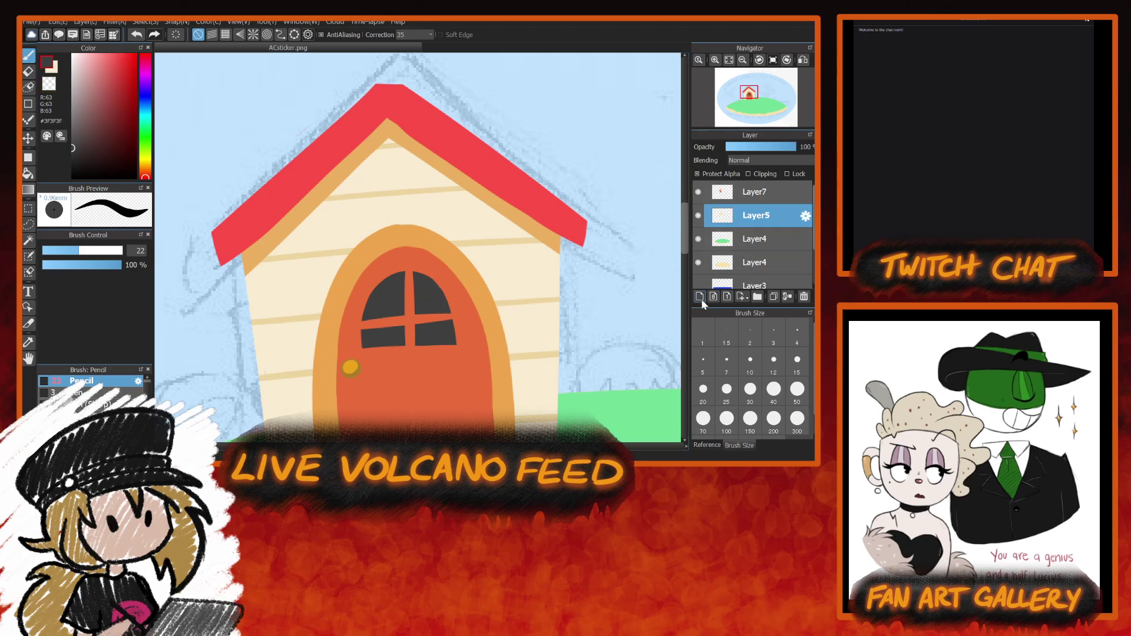
left_click(700, 296)
mouse_move(469, 128)
left_mouse_down()
mouse_move(501, 131)
mouse_move(509, 147)
mouse_move(478, 131)
mouse_move(499, 147)
left_mouse_up()
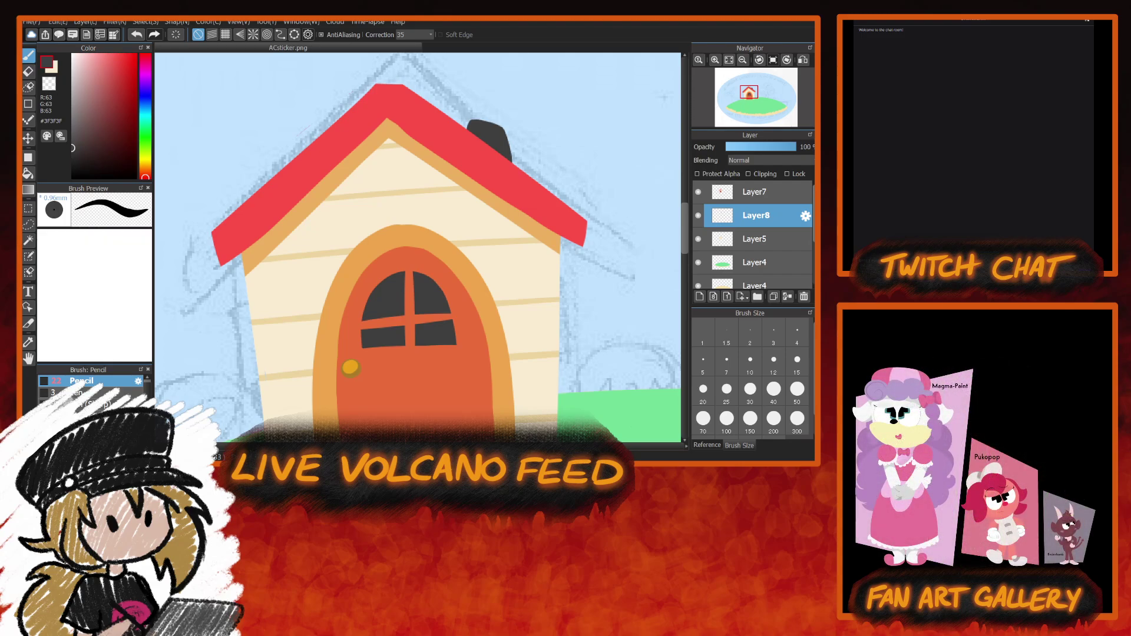
left_click_drag(686, 252, 687, 235)
mouse_move(480, 207)
left_mouse_down()
mouse_move(487, 222)
mouse_move(484, 206)
mouse_move(495, 205)
mouse_move(498, 229)
mouse_move(473, 195)
left_mouse_up()
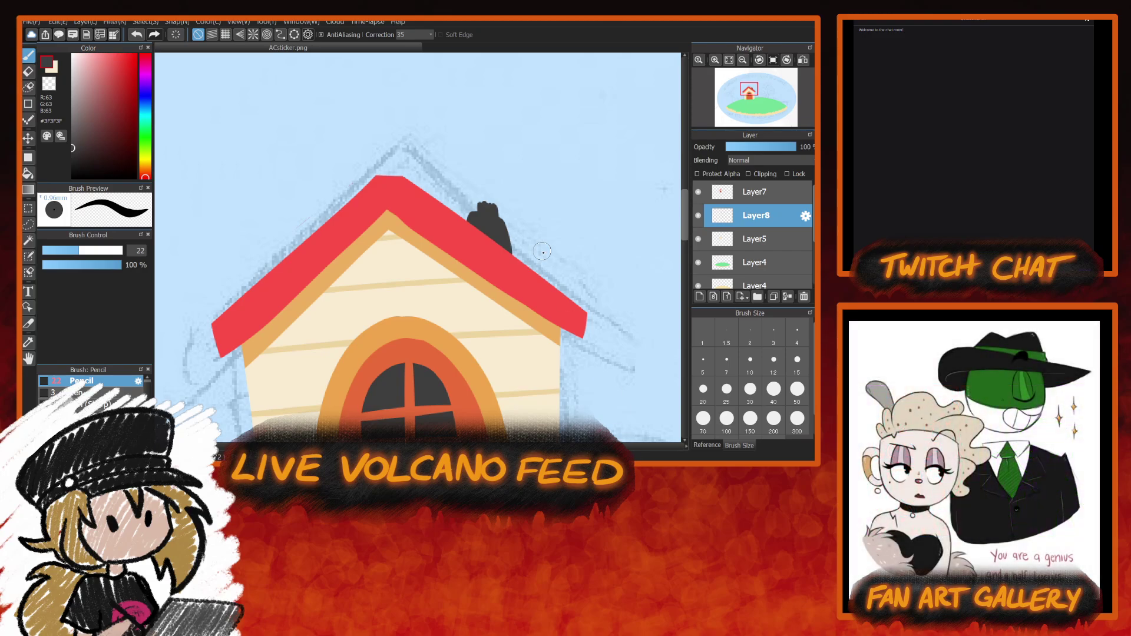
mouse_move(462, 172)
left_mouse_down()
mouse_move(467, 203)
mouse_move(509, 201)
mouse_move(494, 172)
mouse_move(516, 180)
mouse_move(505, 206)
mouse_move(466, 176)
mouse_move(468, 196)
mouse_move(468, 181)
mouse_move(511, 179)
mouse_move(506, 201)
mouse_move(478, 197)
mouse_move(480, 184)
mouse_move(526, 188)
mouse_move(509, 222)
mouse_move(497, 207)
mouse_move(514, 281)
mouse_move(512, 201)
mouse_move(494, 209)
mouse_move(497, 200)
mouse_move(500, 237)
mouse_move(503, 193)
mouse_move(508, 223)
mouse_move(537, 183)
mouse_move(518, 152)
mouse_move(524, 230)
mouse_move(523, 166)
mouse_move(528, 213)
left_mouse_up()
Cut the chimney cap's top edge flat and refine its neck with transparent colour.
key("x")
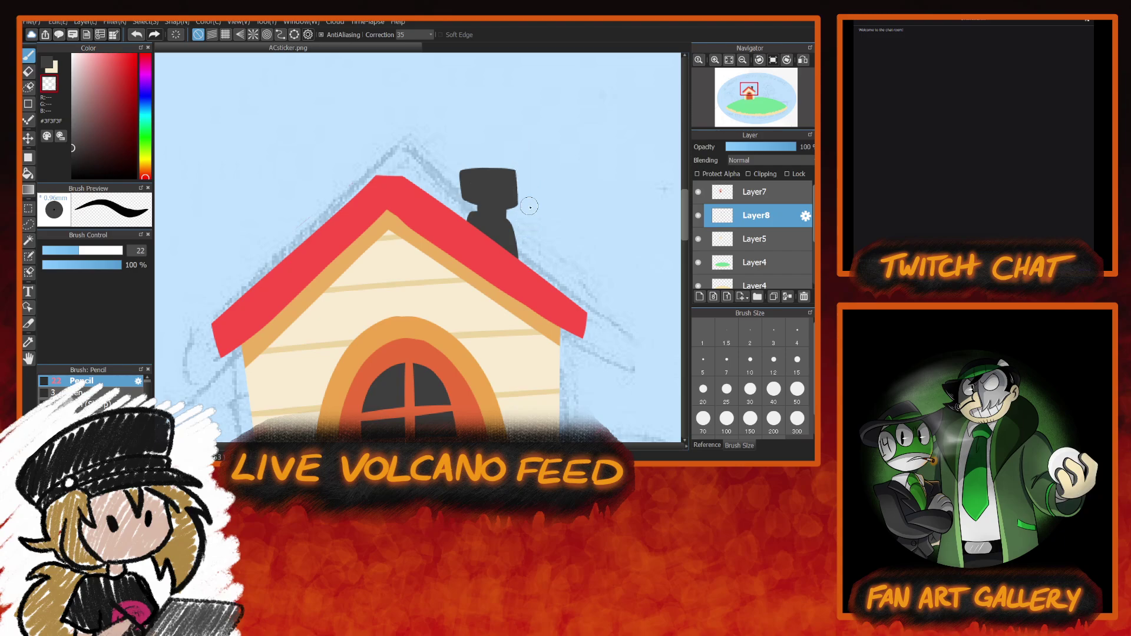
mouse_move(461, 168)
left_mouse_down()
mouse_move(471, 255)
mouse_move(472, 177)
mouse_move(450, 169)
mouse_move(517, 167)
left_mouse_up()
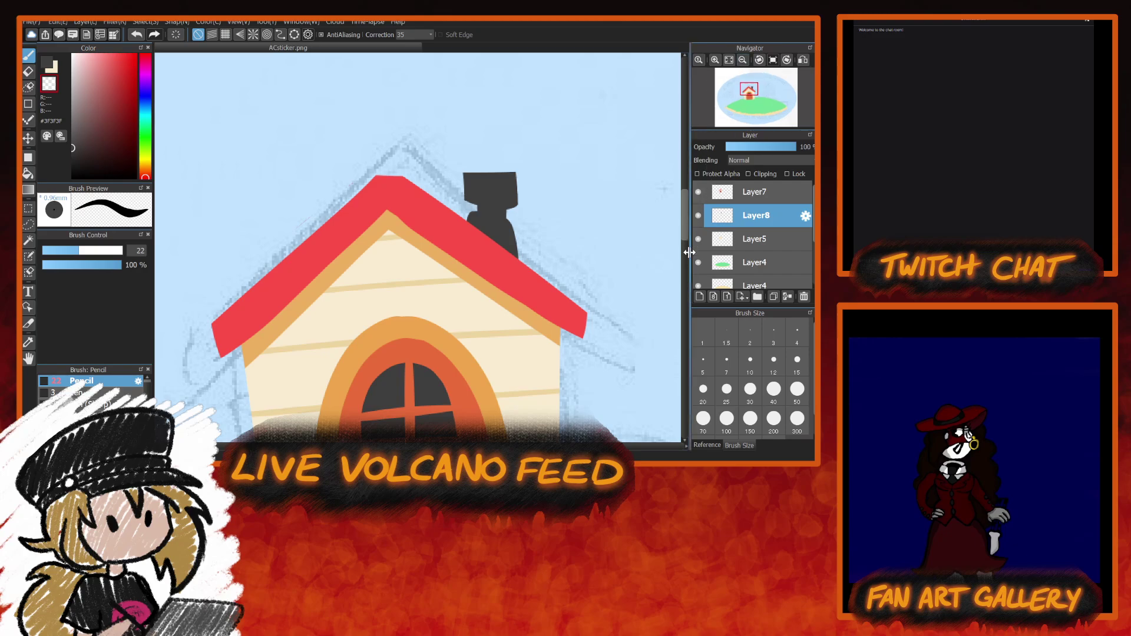
scroll(689, 247, "down", 5)
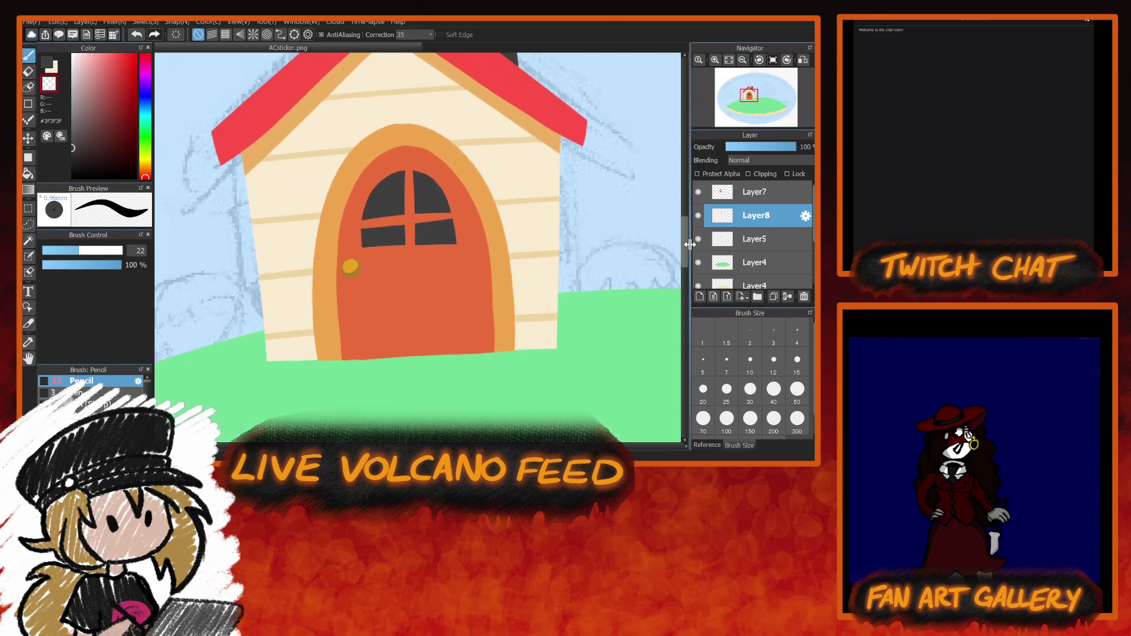
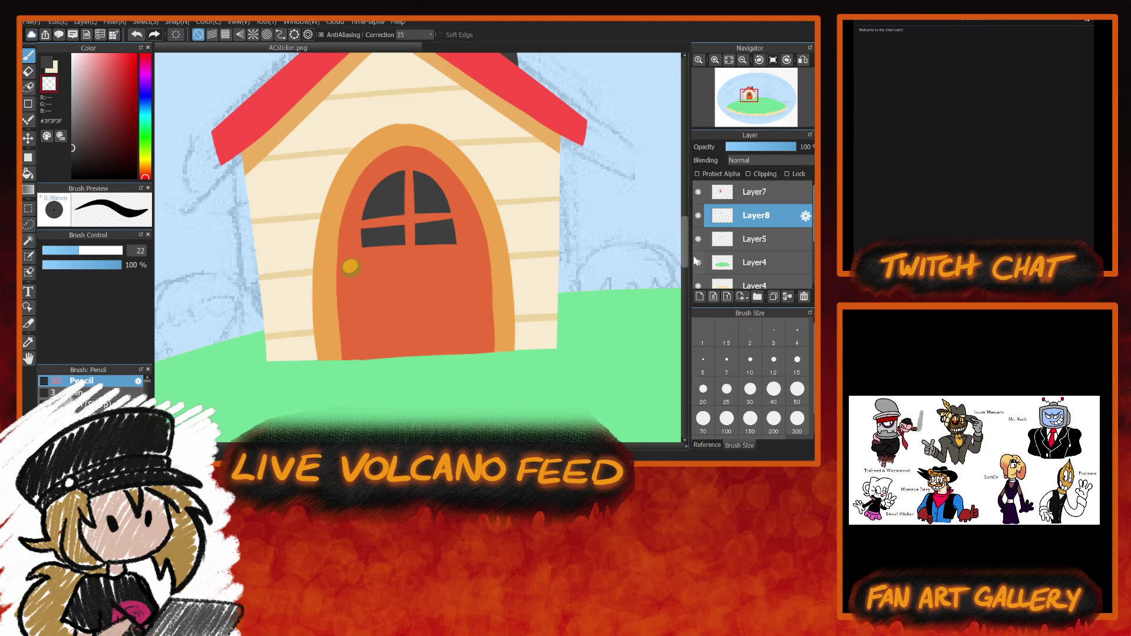
left_click_drag(694, 260, 694, 219)
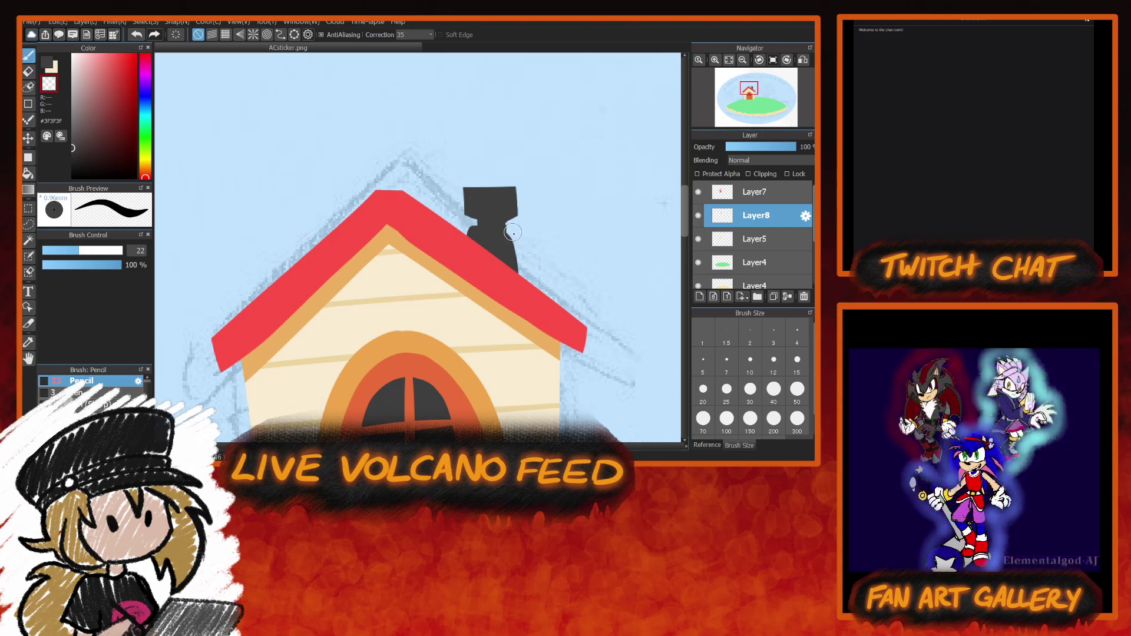
left_click_drag(509, 226, 522, 223)
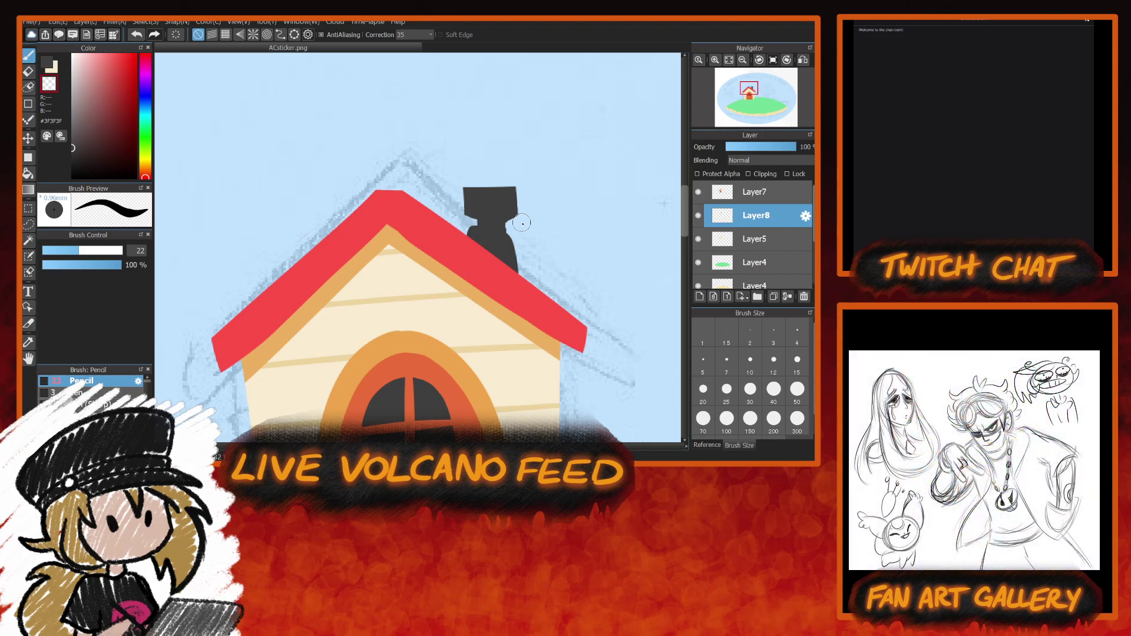
left_click(743, 59)
left_click(743, 59)
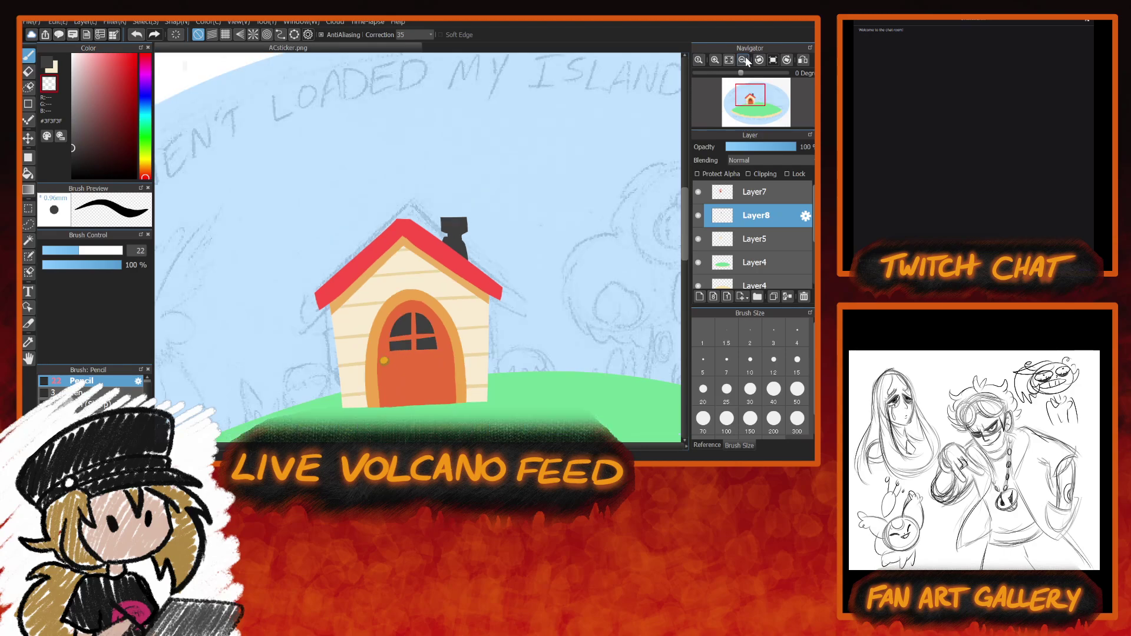
Choose medium brown #977244 and outline the sides and spreading roots of the fruit tree's trunk beside the house on Layer8.
left_click_drag(738, 78, 752, 78)
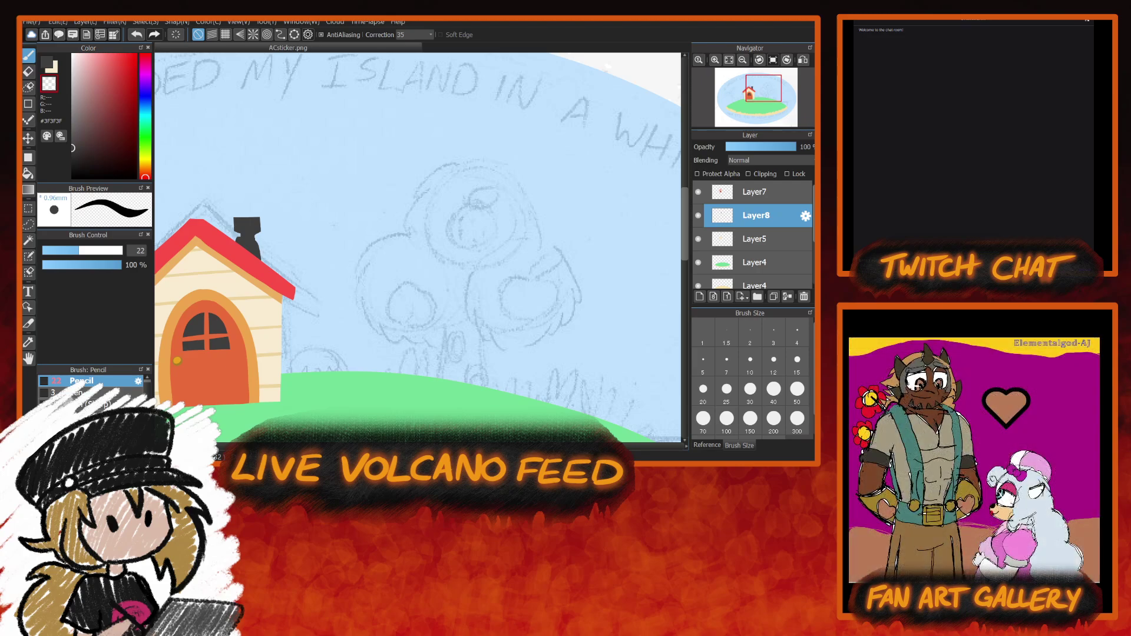
left_click(255, 369, "alt")
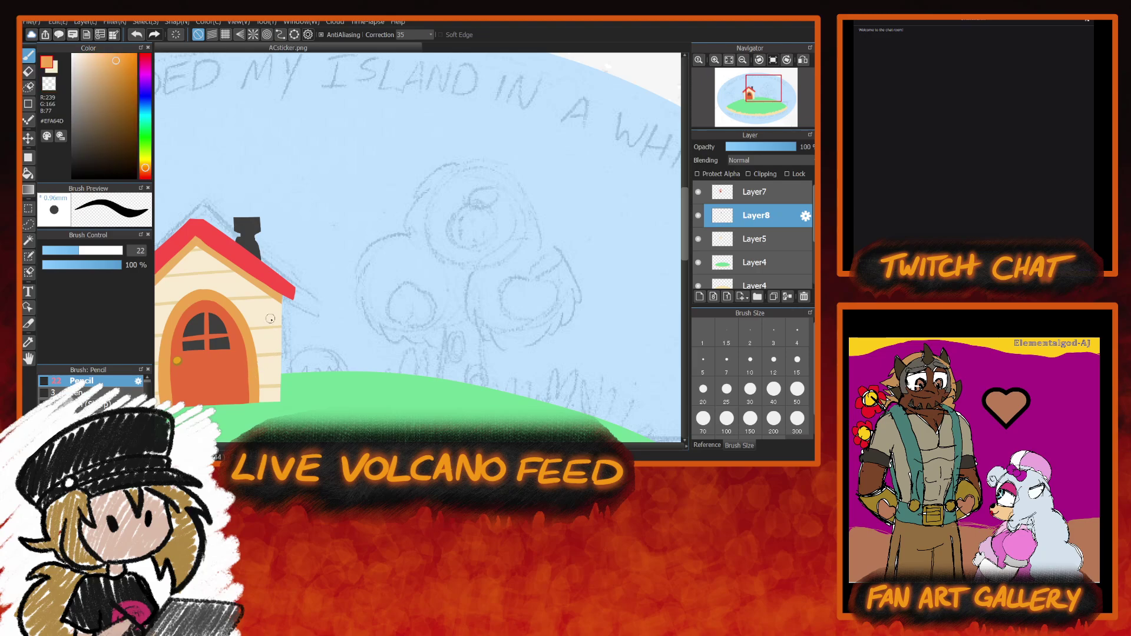
left_click(112, 79)
left_click(108, 106)
left_click(108, 105)
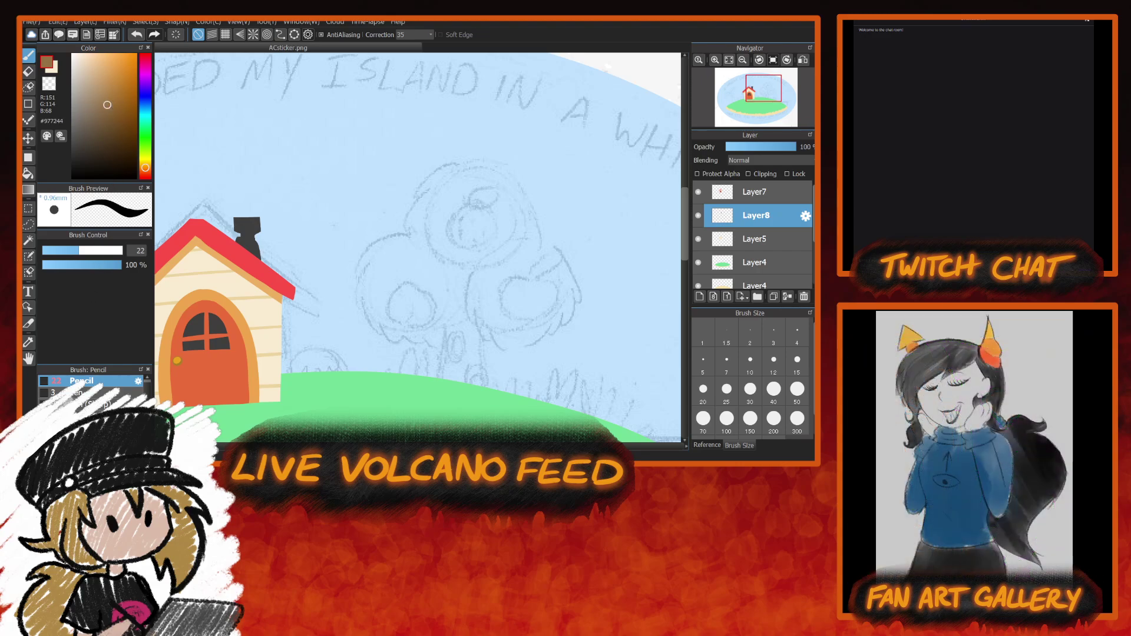
left_click_drag(448, 314, 443, 383)
left_click_drag(450, 307, 441, 387)
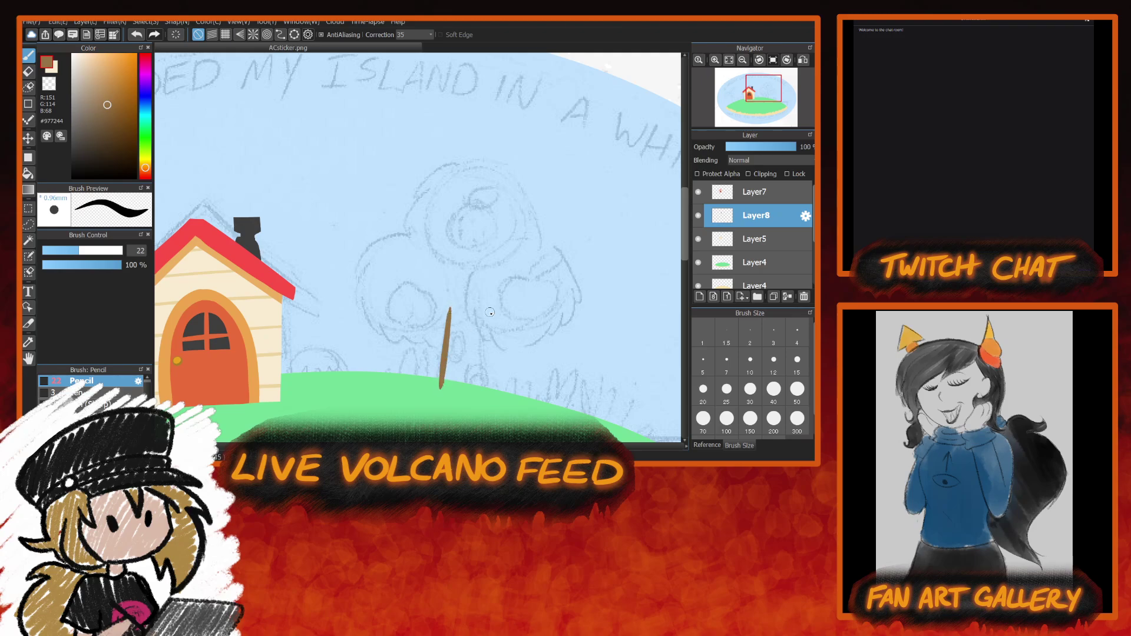
mouse_move(480, 302)
left_mouse_down()
mouse_move(489, 397)
mouse_move(426, 396)
mouse_move(435, 389)
mouse_move(416, 397)
mouse_move(509, 404)
mouse_move(486, 391)
mouse_move(516, 403)
mouse_move(486, 389)
mouse_move(523, 403)
mouse_move(438, 391)
mouse_move(486, 398)
left_mouse_up()
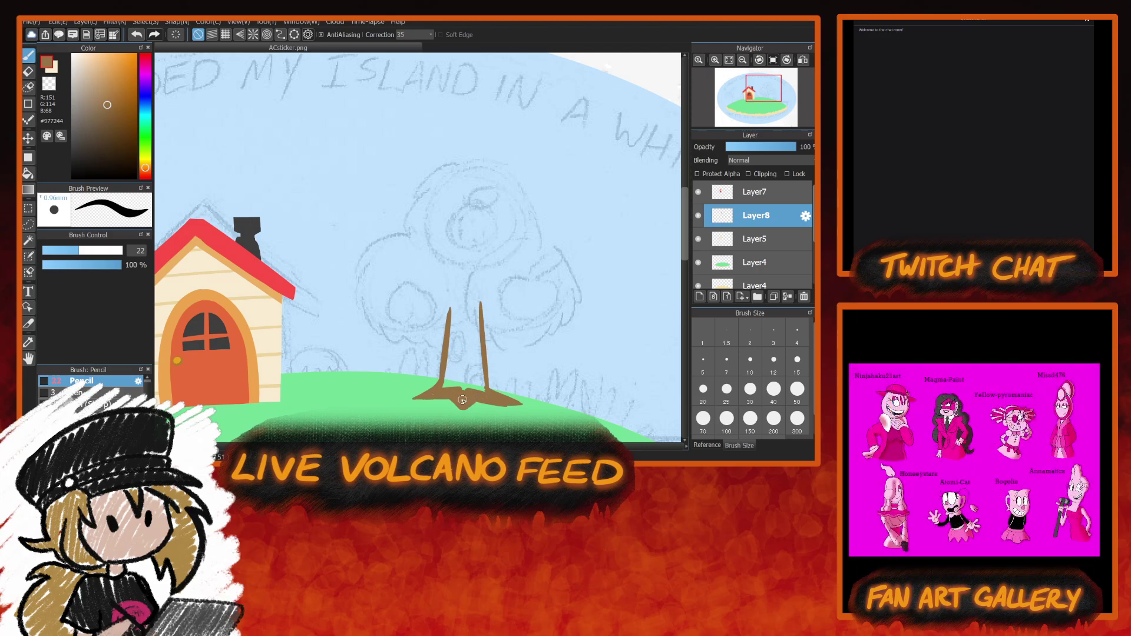
Fill the fruit tree's trunk with the medium brown and tidy the edges of its roots and top.
mouse_move(454, 320)
left_mouse_down()
mouse_move(445, 388)
mouse_move(457, 312)
mouse_move(451, 387)
mouse_move(456, 346)
mouse_move(458, 383)
mouse_move(460, 344)
mouse_move(463, 372)
mouse_move(483, 338)
mouse_move(460, 365)
mouse_move(467, 395)
mouse_move(465, 322)
mouse_move(469, 376)
mouse_move(463, 367)
mouse_move(495, 392)
mouse_move(483, 395)
mouse_move(471, 314)
mouse_move(476, 392)
mouse_move(476, 312)
mouse_move(486, 380)
left_mouse_up()
key("x")
left_click_drag(484, 406, 564, 406)
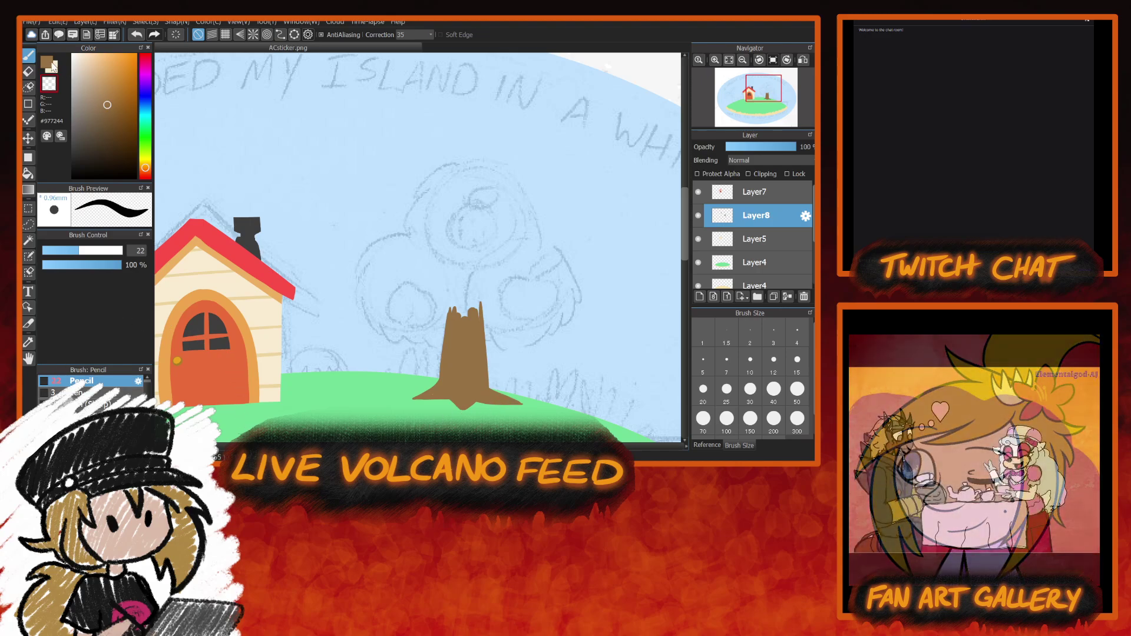
left_click(47, 62)
mouse_move(453, 309)
left_mouse_down()
mouse_move(478, 309)
mouse_move(453, 312)
mouse_move(461, 308)
left_mouse_up()
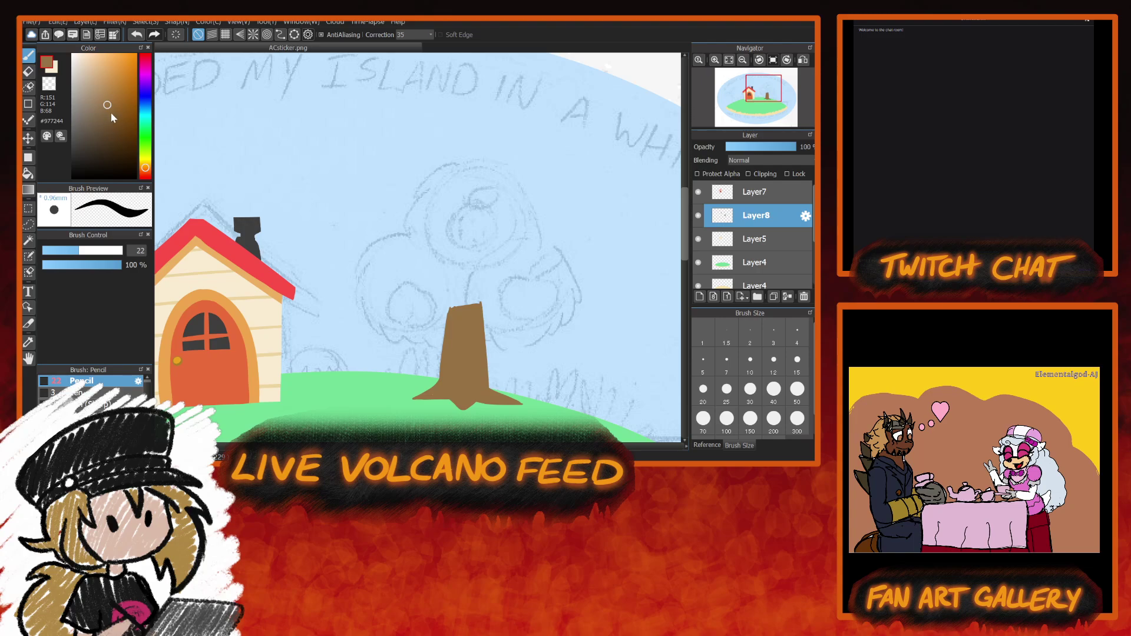
Choose dark brown #745229, protect the alpha of Layer8 and paint two small oval knots on the fruit tree's trunk.
left_click(114, 123)
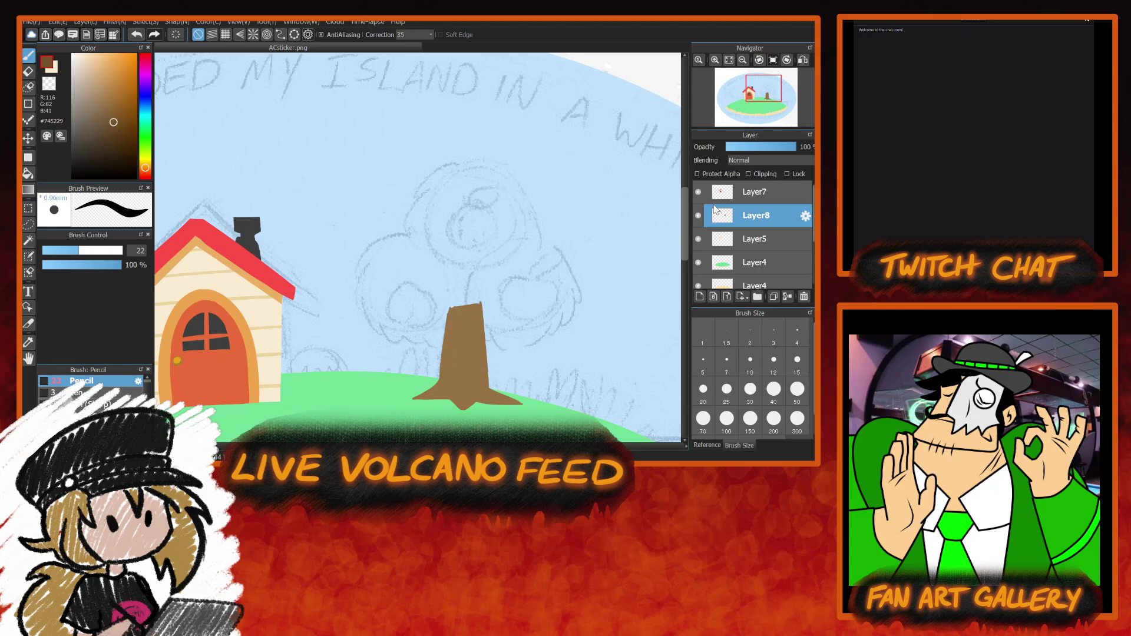
left_click(697, 174)
mouse_move(456, 311)
left_mouse_down()
mouse_move(447, 344)
mouse_move(481, 352)
mouse_move(484, 329)
mouse_move(474, 338)
mouse_move(478, 370)
left_mouse_up()
key("ctrl+z")
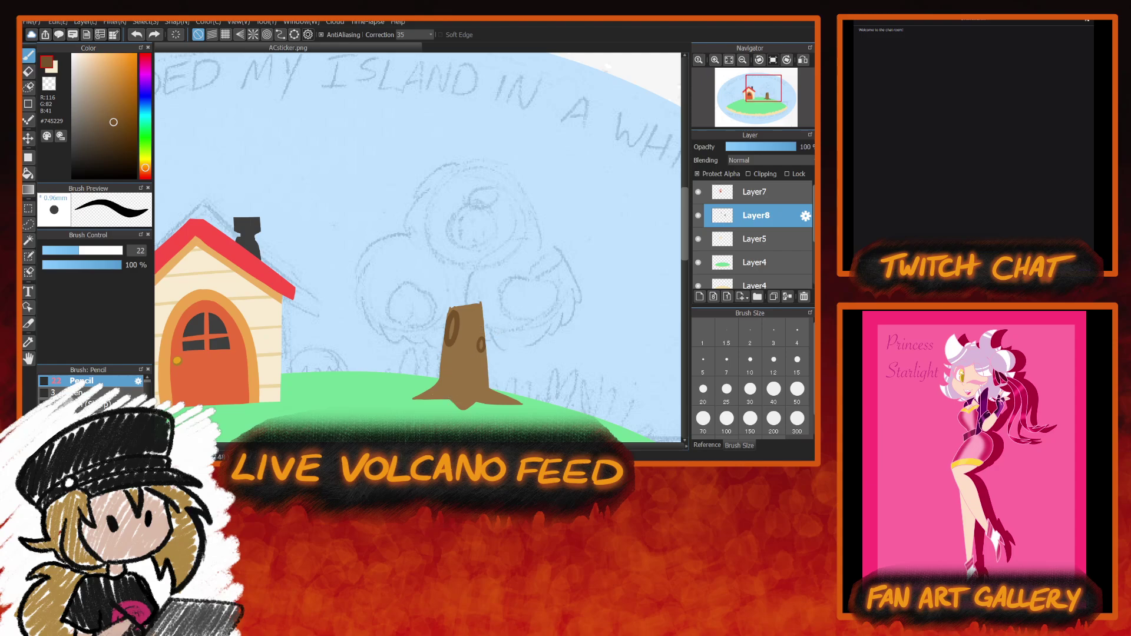
left_click_drag(481, 328, 479, 367)
key("ctrl+z")
left_click_drag(481, 329, 485, 363)
key("ctrl+z")
key("ctrl+z")
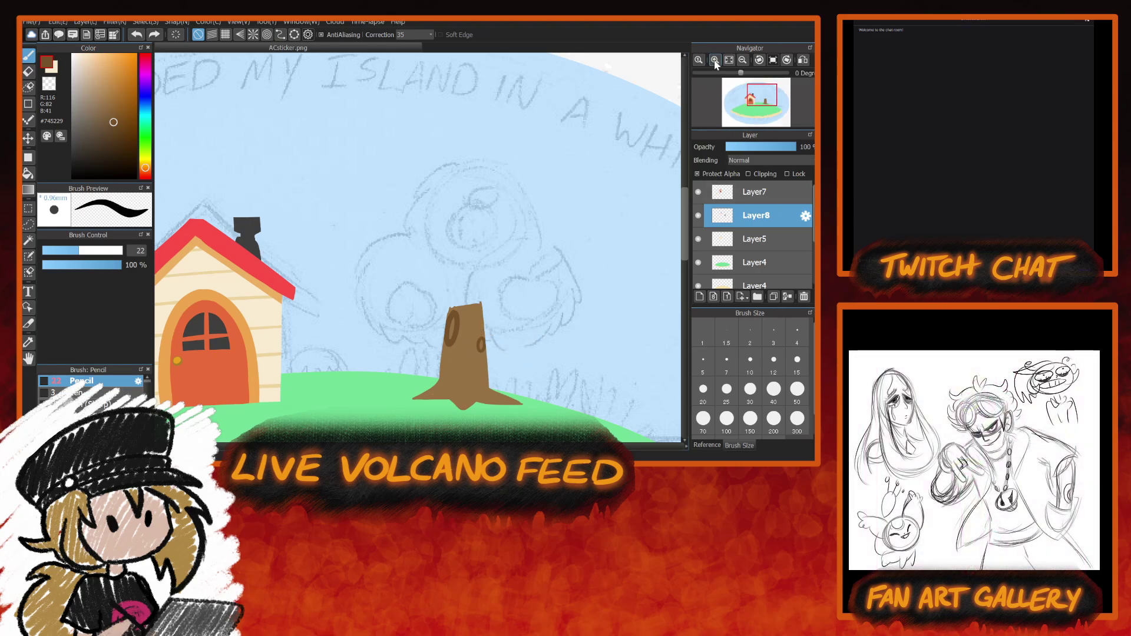
Try to surround the trunk's knots with rings and add curved grain lines over the base and roots.
left_click(715, 59)
scroll(687, 246, "down", 2)
scroll(688, 246, "down", 2)
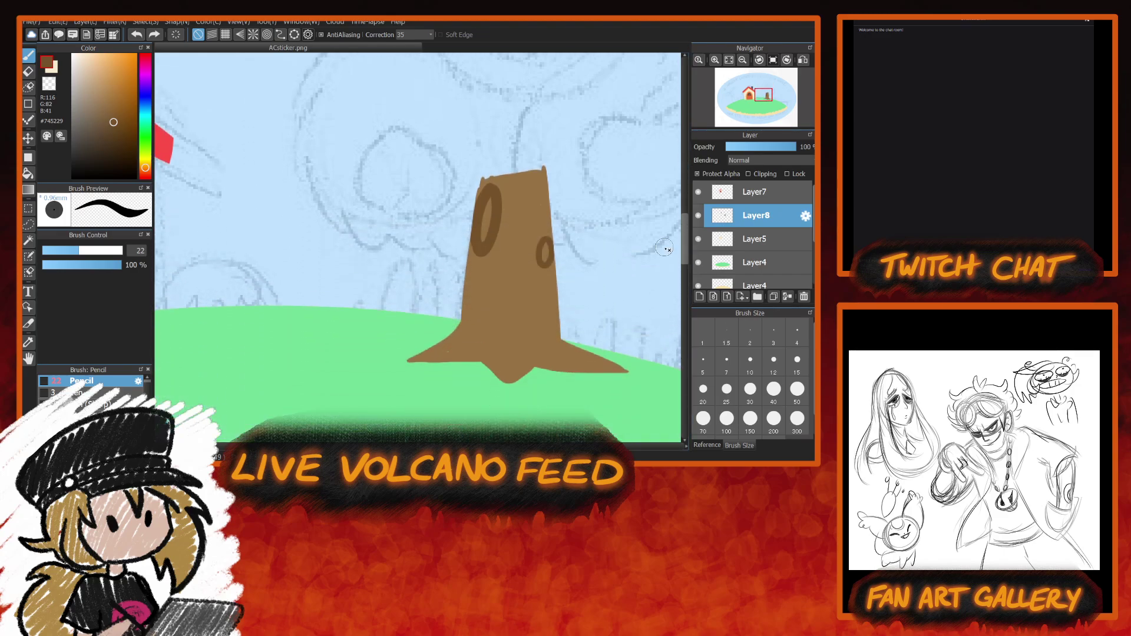
left_click_drag(553, 222, 526, 281)
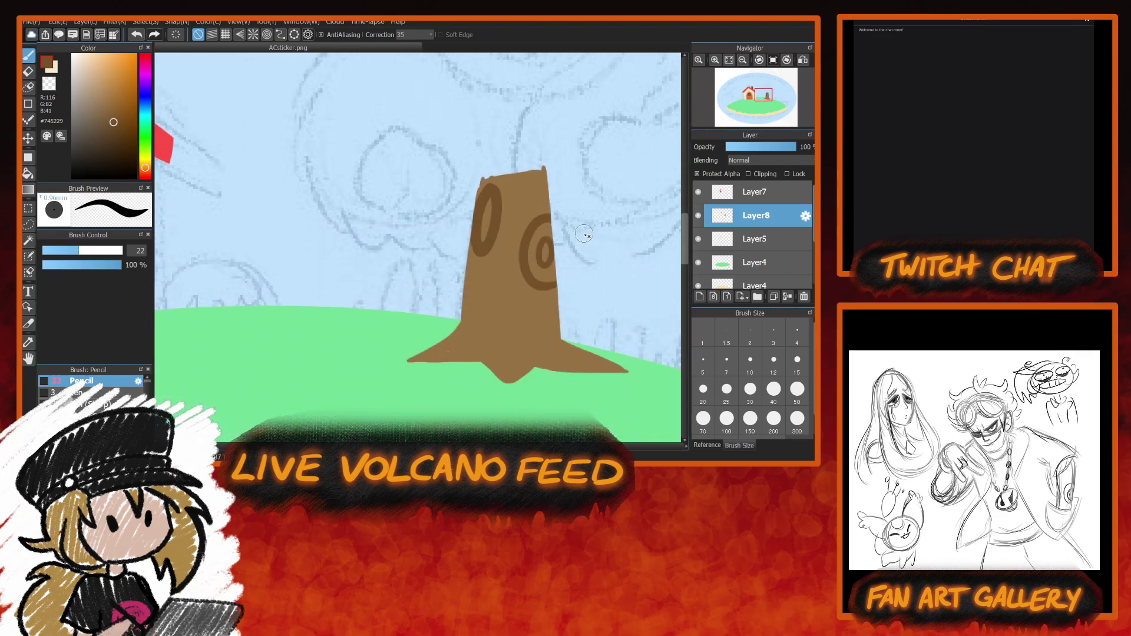
mouse_move(502, 171)
left_mouse_down()
mouse_move(516, 203)
mouse_move(504, 254)
mouse_move(460, 276)
left_mouse_up()
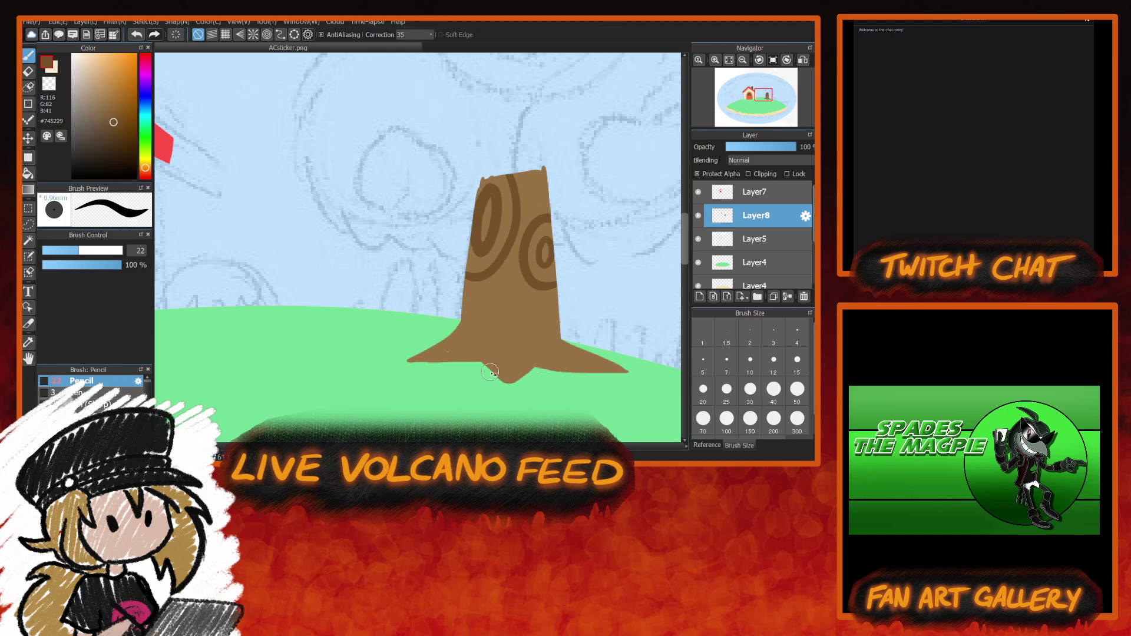
mouse_move(487, 364)
left_mouse_down()
mouse_move(510, 334)
mouse_move(528, 370)
left_mouse_up()
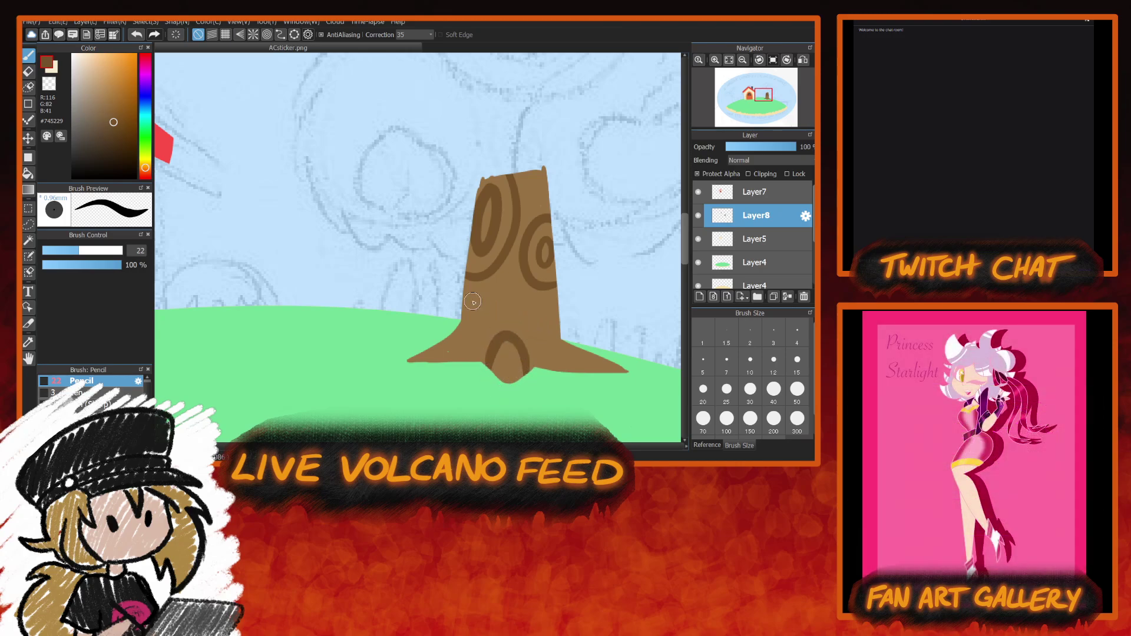
left_click_drag(463, 307, 468, 325)
left_click_drag(445, 336, 439, 345)
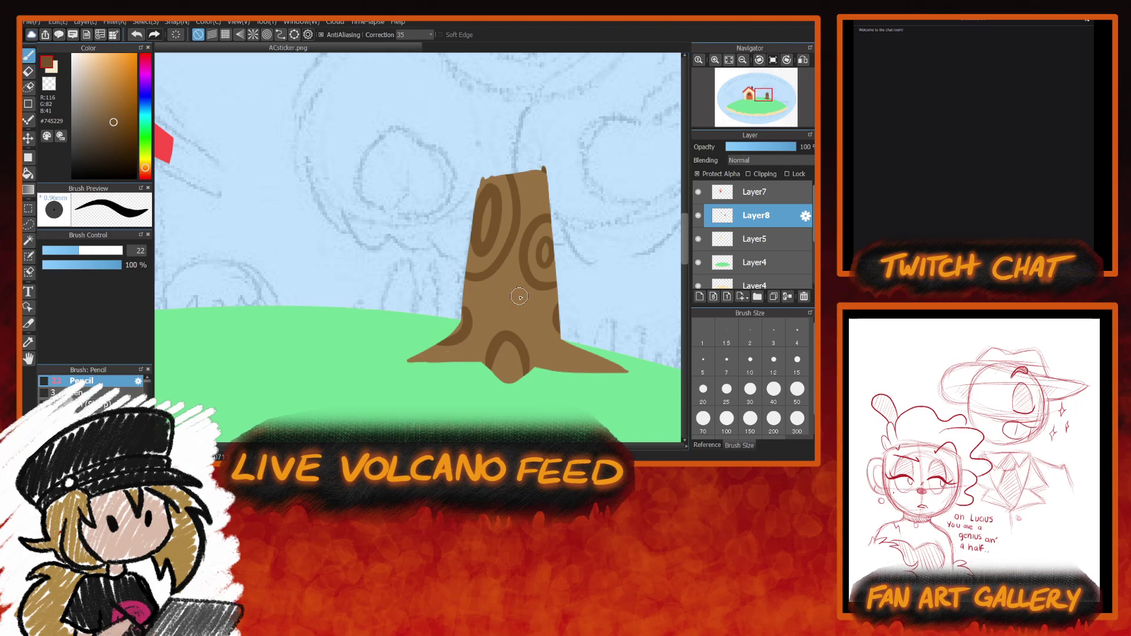
mouse_move(631, 372)
left_mouse_down()
mouse_move(557, 348)
mouse_move(515, 299)
mouse_move(516, 255)
left_mouse_up()
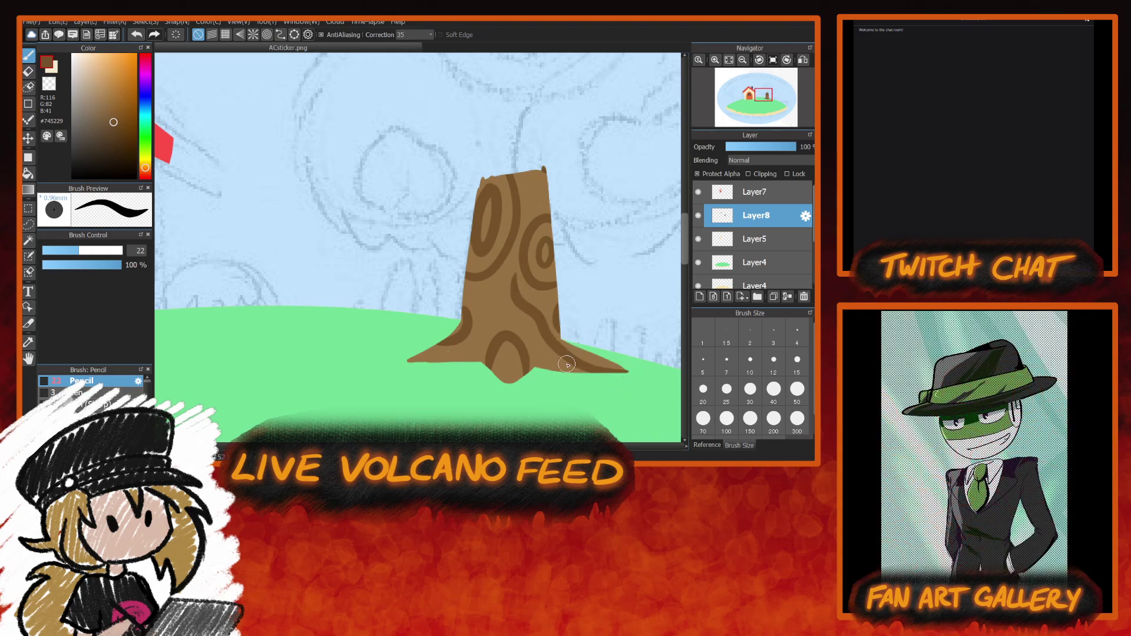
Undo all the dark knots, rings and grain strokes on the fruit tree's trunk.
key("ctrl+z")
key("ctrl+z")
key("ctrl+z")
key("ctrl+z")
key("ctrl+z")
key("ctrl+z")
key("ctrl+z")
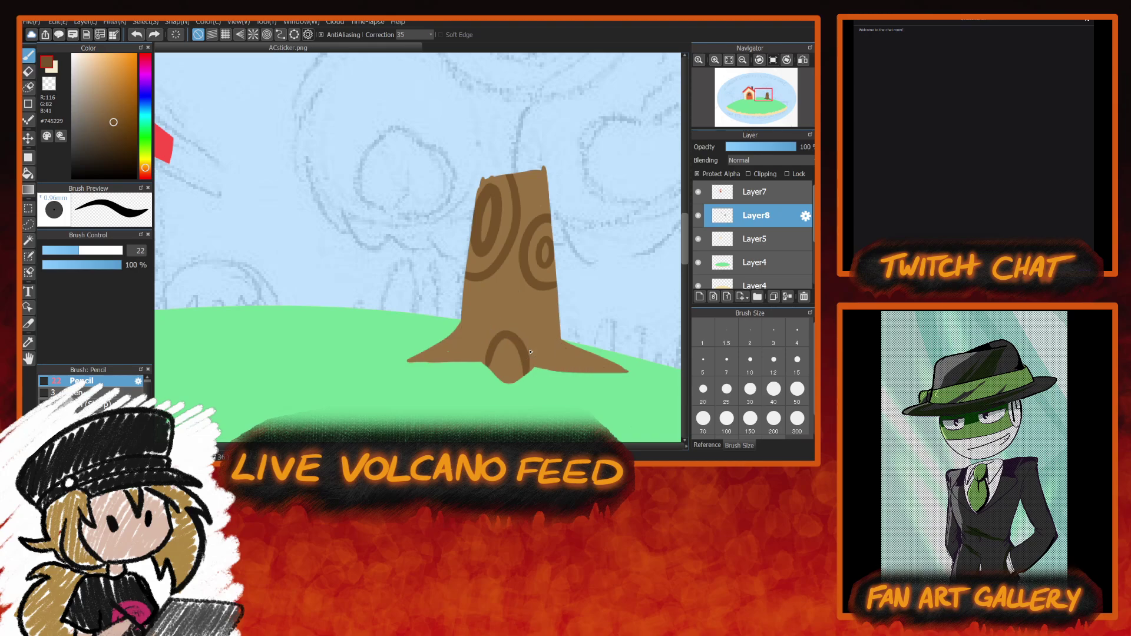
key("ctrl+z")
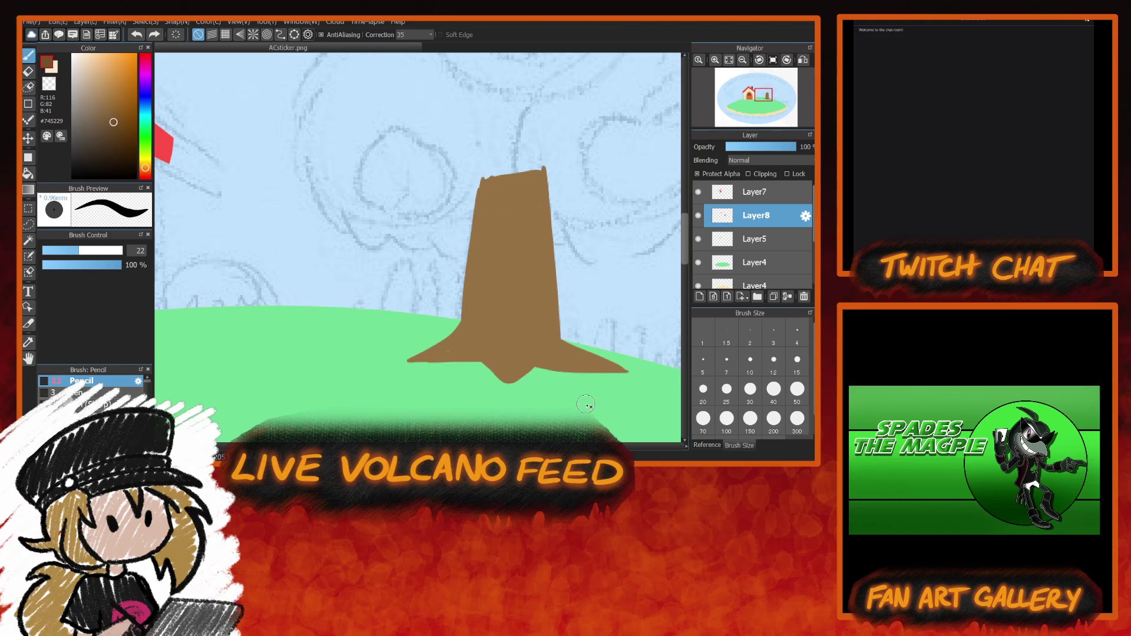
Paint dark brown concentric grain arcs spreading from one edge of the trunk, plus smaller arcs around the opposite root.
left_click_drag(478, 228, 471, 294)
mouse_move(489, 197)
left_mouse_down()
mouse_move(503, 266)
mouse_move(459, 327)
left_mouse_up()
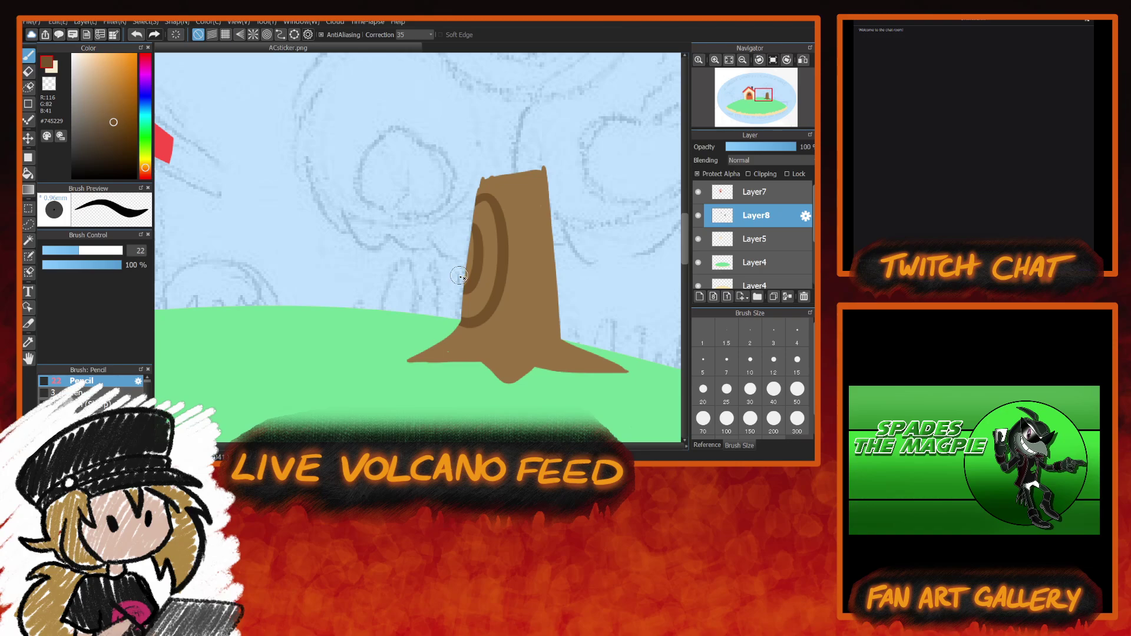
mouse_move(484, 180)
left_mouse_down()
mouse_move(536, 222)
mouse_move(486, 366)
left_mouse_up()
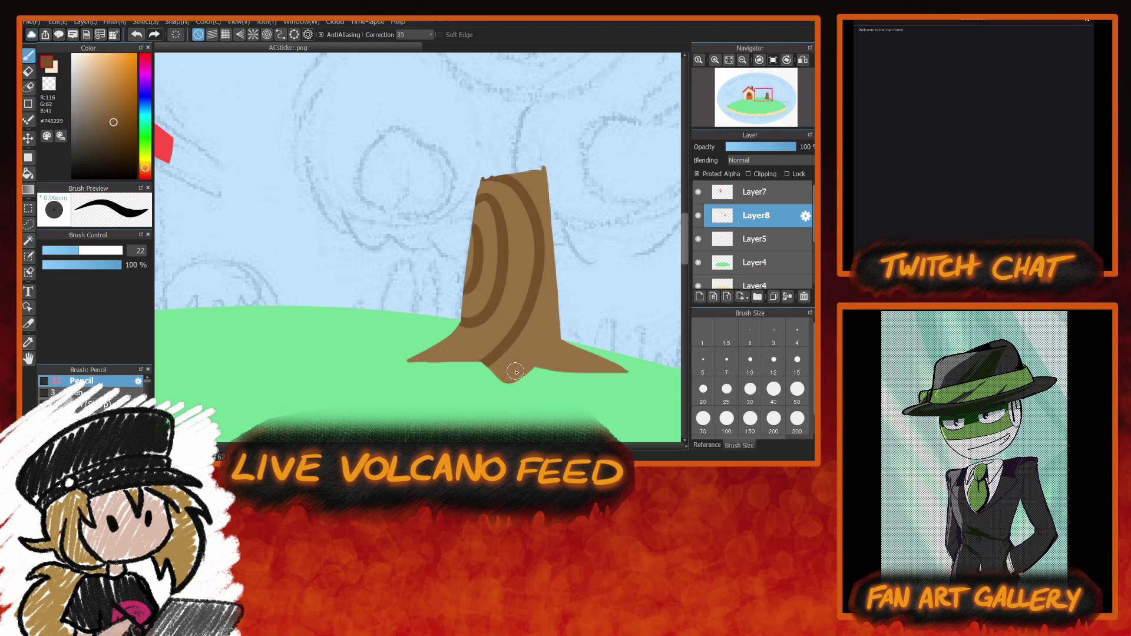
left_click_drag(558, 304, 556, 336)
mouse_move(556, 287)
left_mouse_down()
mouse_move(540, 330)
mouse_move(607, 369)
left_mouse_up()
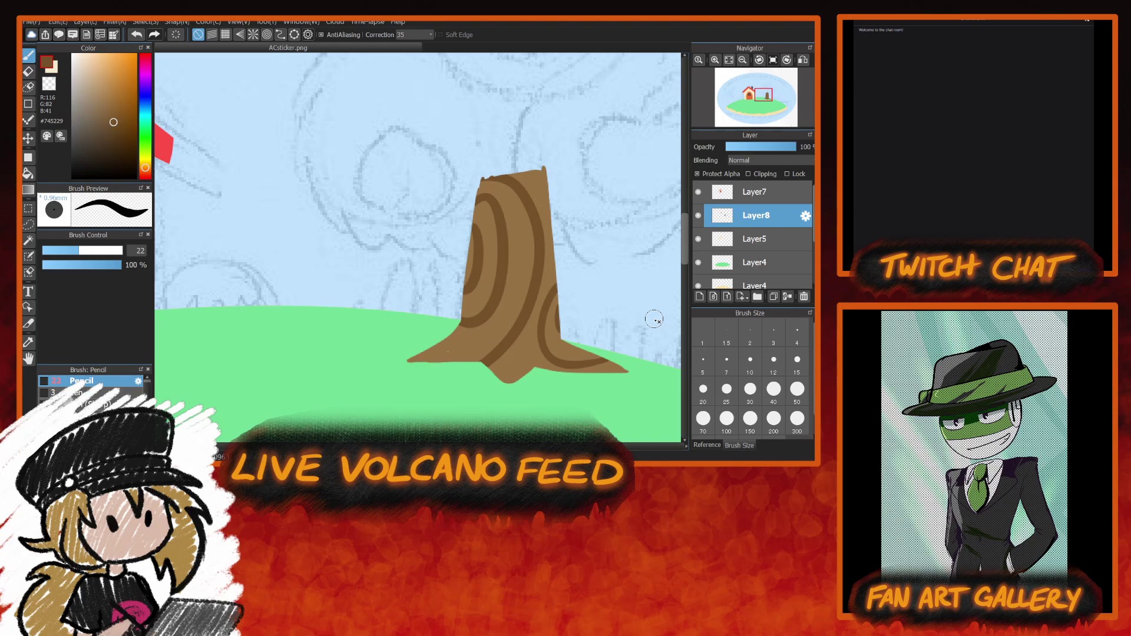
left_click_drag(683, 256, 688, 234)
mouse_move(441, 448)
left_mouse_down()
mouse_move(360, 449)
mouse_move(435, 449)
left_mouse_up()
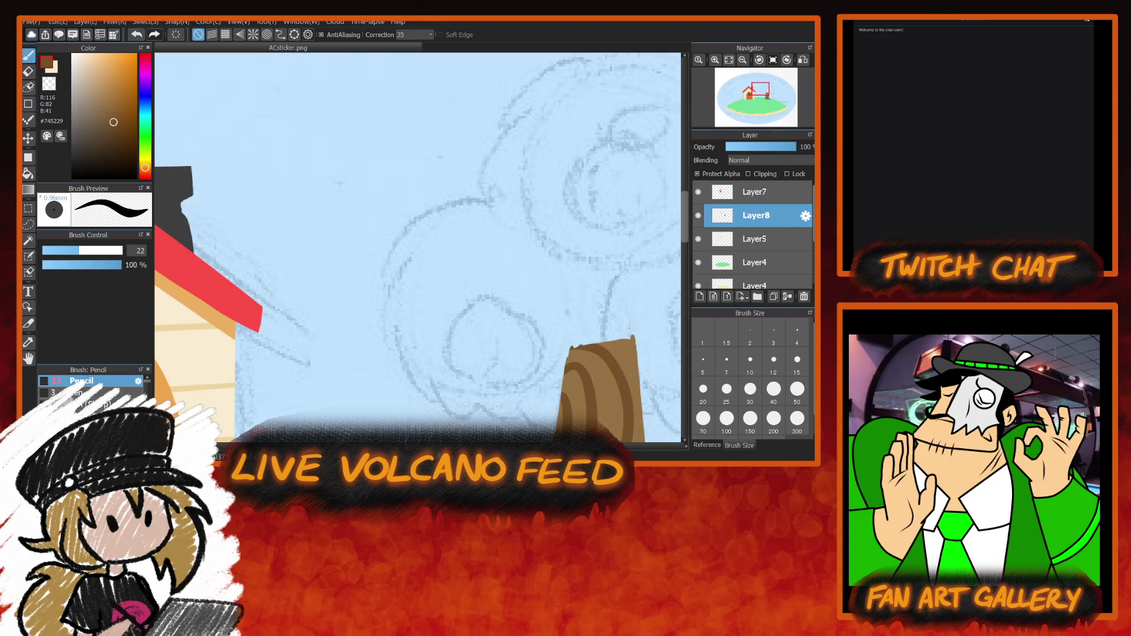
left_click_drag(435, 450, 392, 449)
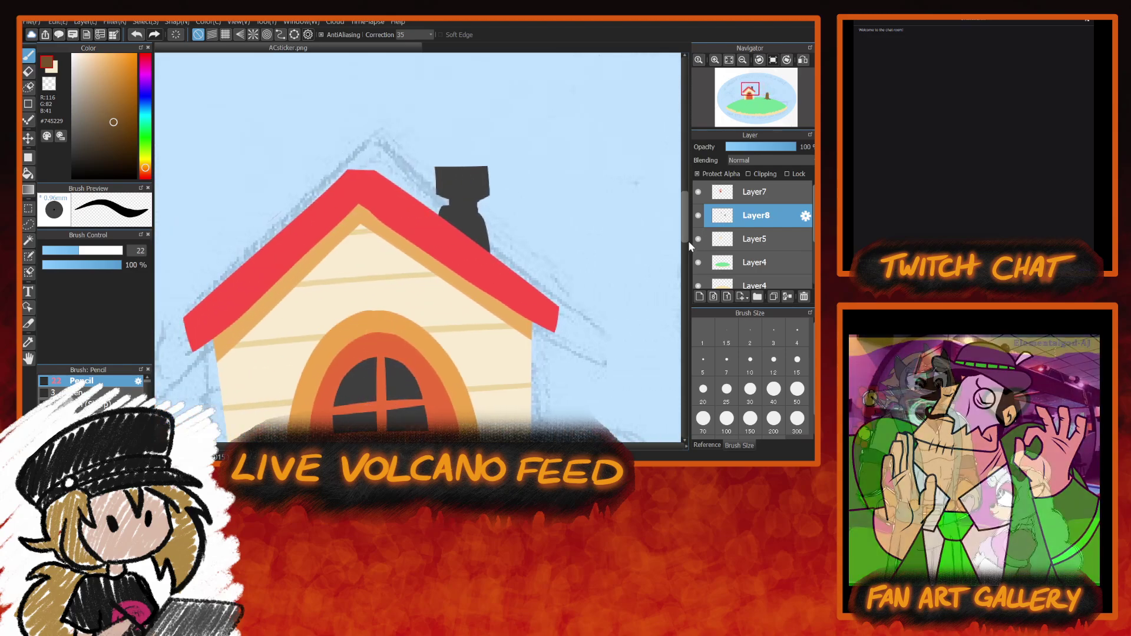
mouse_move(688, 236)
left_mouse_down()
mouse_move(689, 270)
mouse_move(688, 255)
left_mouse_up()
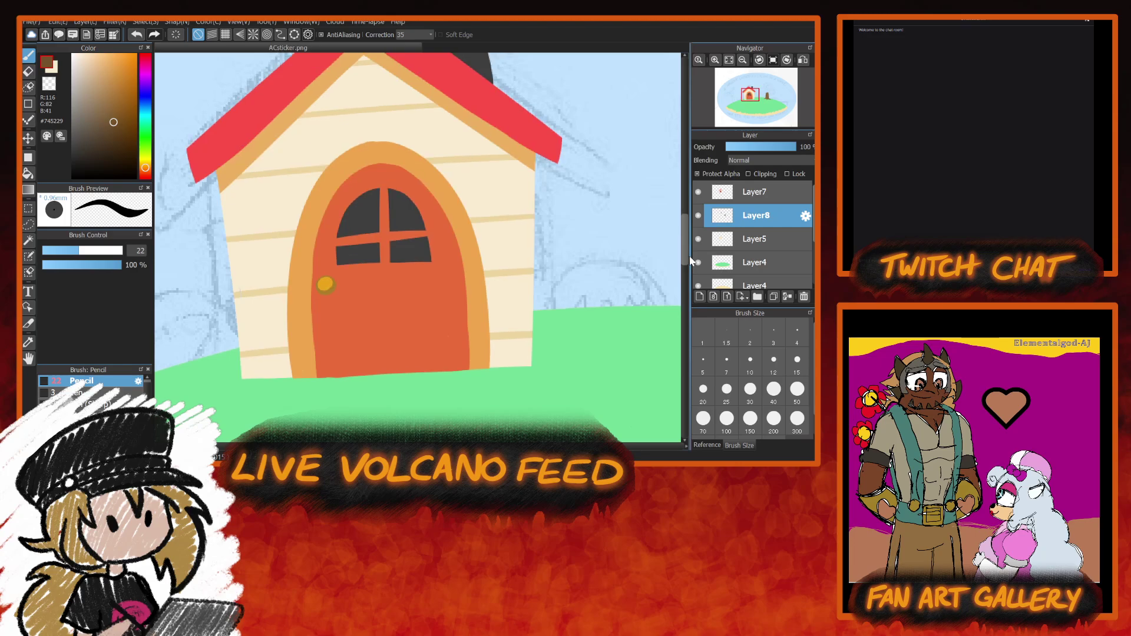
left_click_drag(403, 449, 578, 449)
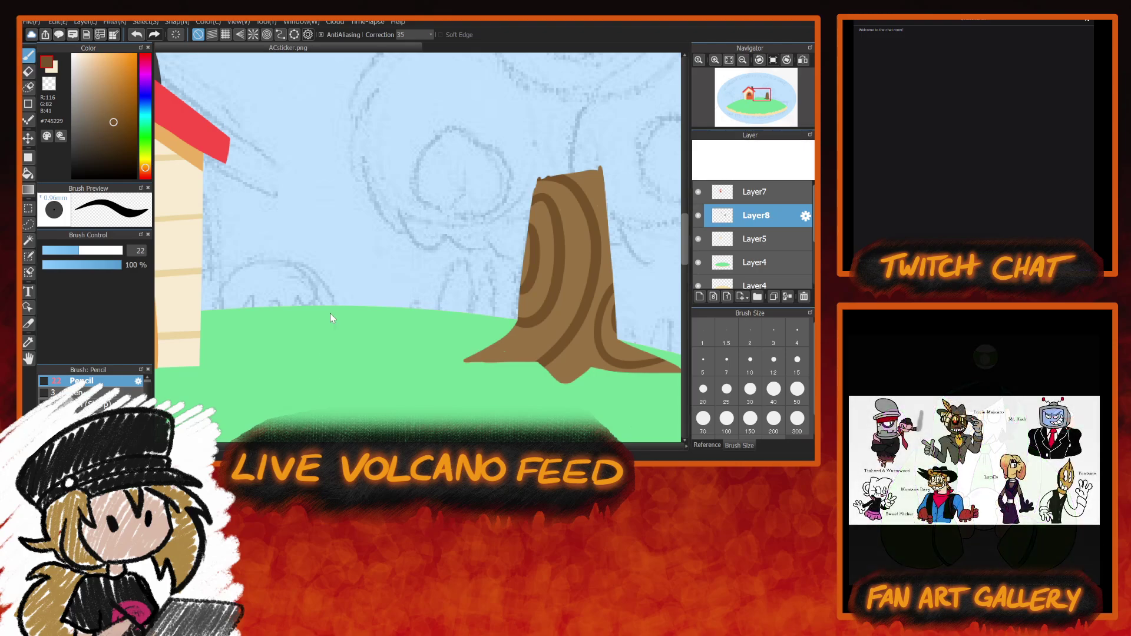
Choose yellow #F7D246 and try to outline the sketched palm tree's trunk on Layer8.
left_click(241, 275)
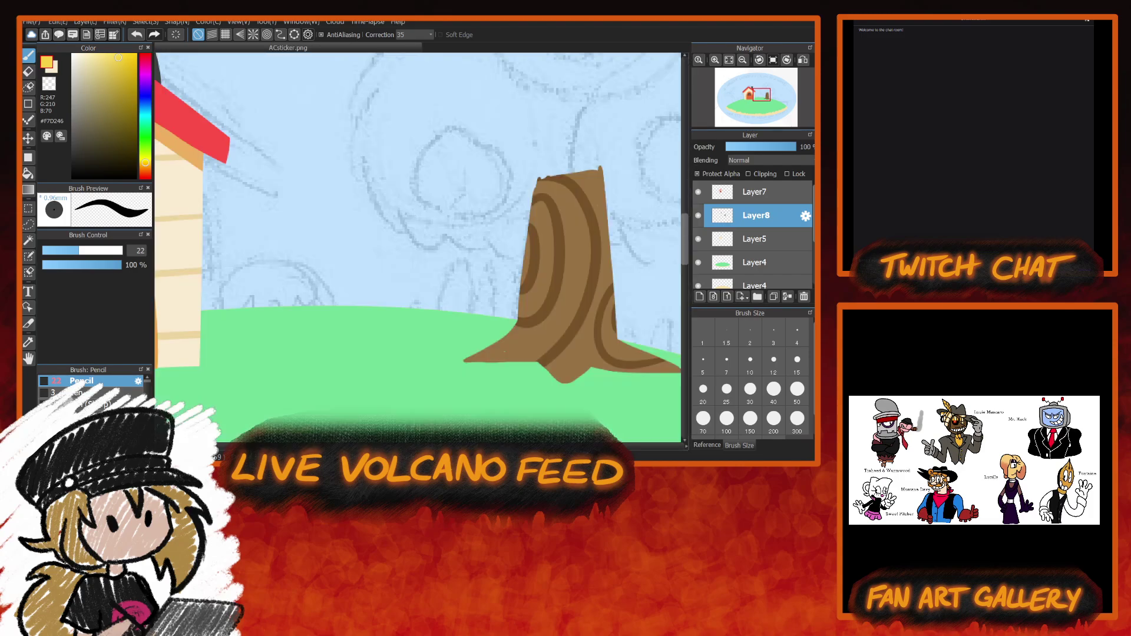
left_click(735, 103)
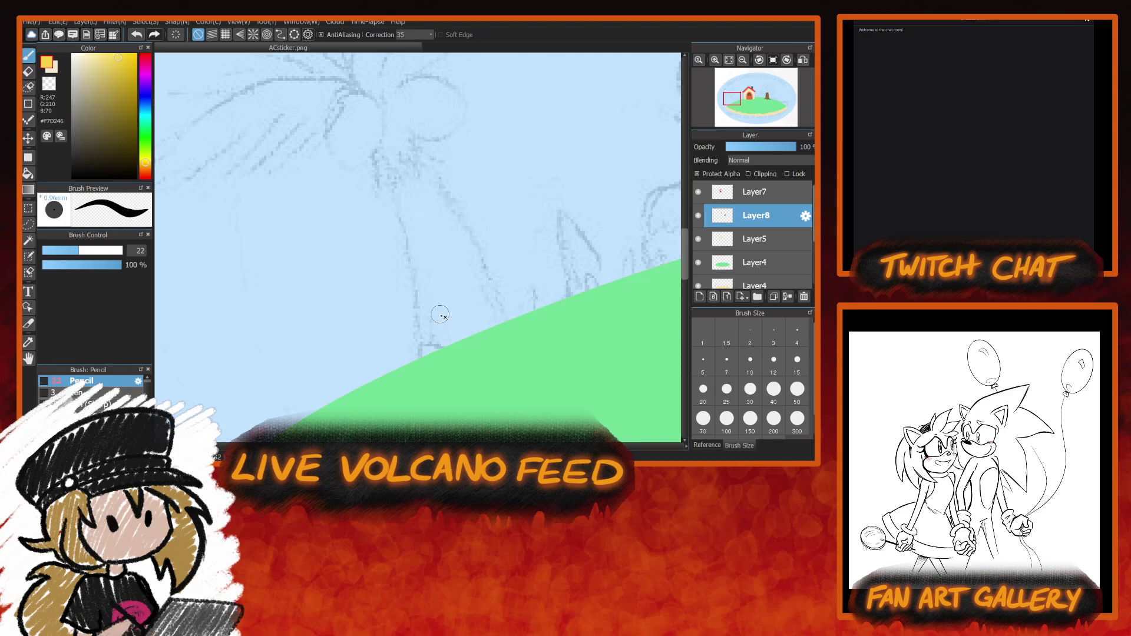
mouse_move(382, 127)
left_mouse_down()
mouse_move(405, 198)
mouse_move(433, 376)
mouse_move(434, 167)
mouse_move(497, 307)
mouse_move(502, 374)
left_mouse_up()
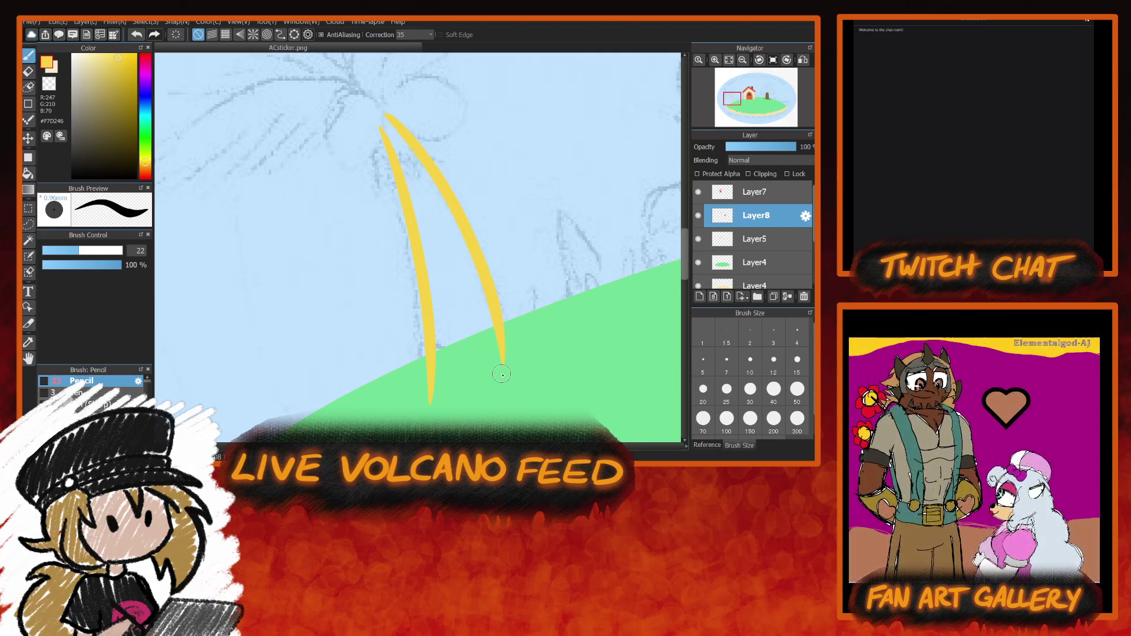
key("ctrl+z")
key("ctrl+z")
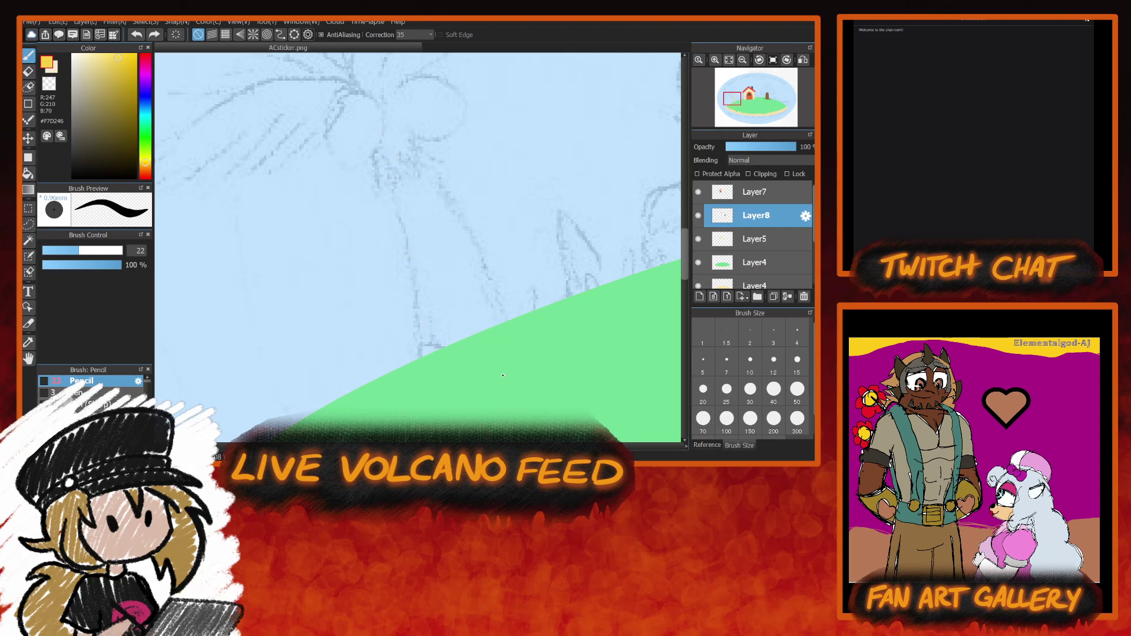
Add a new layer beneath the green hill layer and paint the palm's curved trunk in solid yellow on it.
left_click(760, 262)
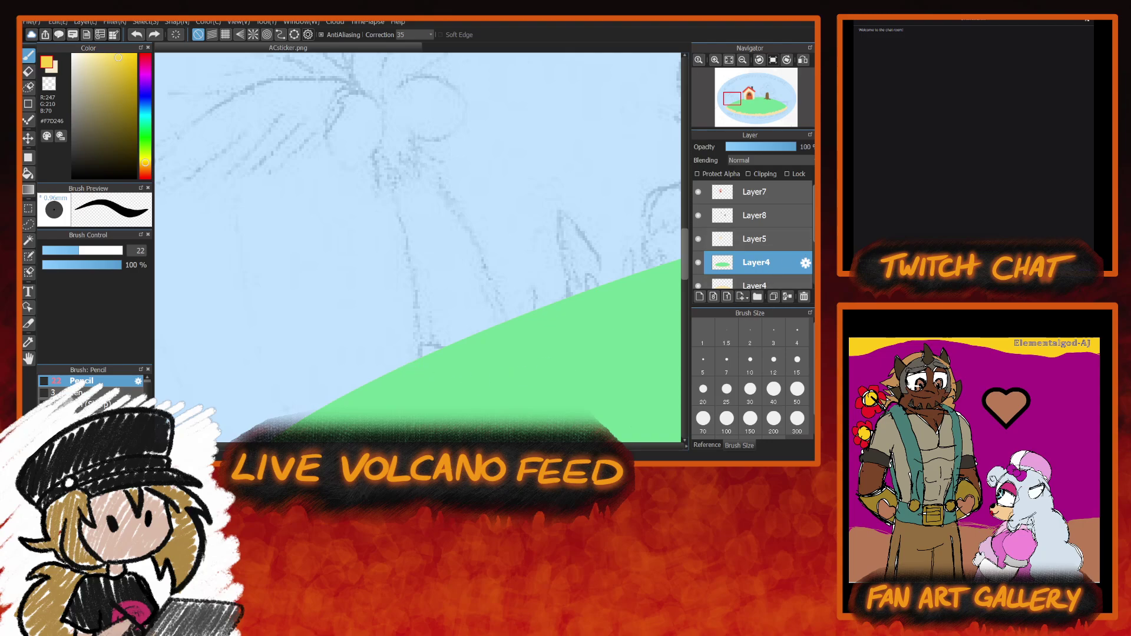
left_click(699, 297)
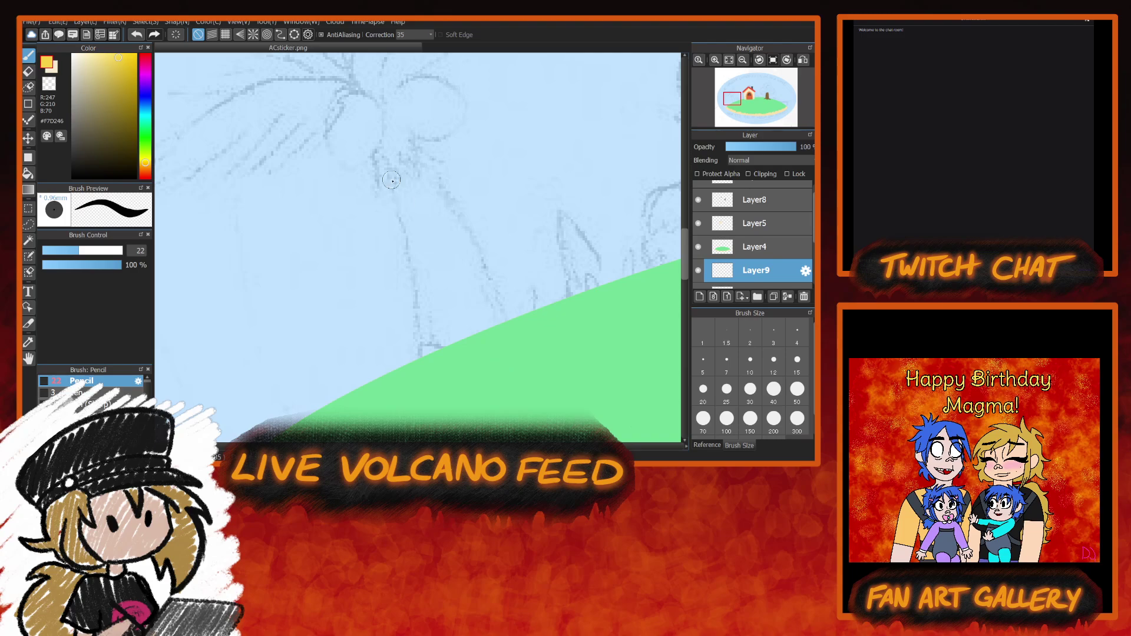
mouse_move(361, 129)
left_mouse_down()
mouse_move(382, 164)
mouse_move(434, 351)
left_mouse_up()
left_click_drag(384, 115, 420, 153)
left_click_drag(450, 196, 518, 373)
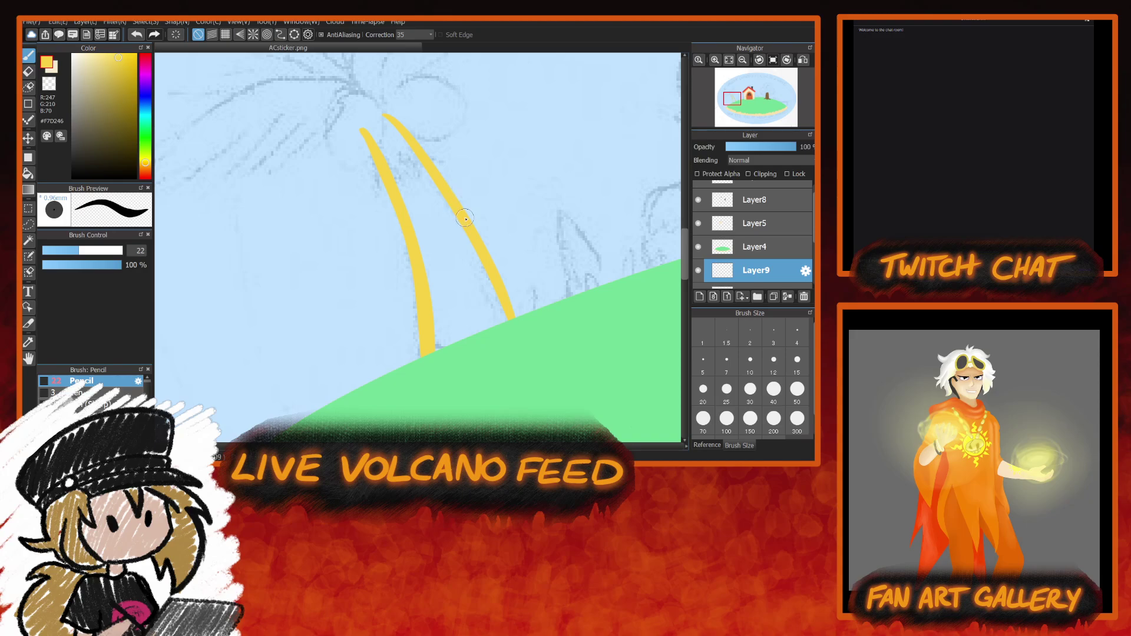
mouse_move(439, 353)
left_mouse_down()
mouse_move(500, 321)
mouse_move(442, 346)
mouse_move(449, 311)
left_mouse_up()
mouse_move(363, 133)
left_mouse_down()
mouse_move(402, 114)
mouse_move(377, 132)
mouse_move(406, 191)
mouse_move(381, 128)
mouse_move(405, 176)
mouse_move(397, 139)
mouse_move(414, 165)
mouse_move(399, 138)
mouse_move(446, 312)
mouse_move(418, 191)
mouse_move(439, 325)
mouse_move(413, 166)
mouse_move(449, 286)
mouse_move(415, 169)
mouse_move(471, 254)
mouse_move(483, 309)
mouse_move(438, 207)
mouse_move(468, 313)
mouse_move(463, 258)
mouse_move(488, 315)
mouse_move(484, 272)
mouse_move(495, 305)
left_mouse_up()
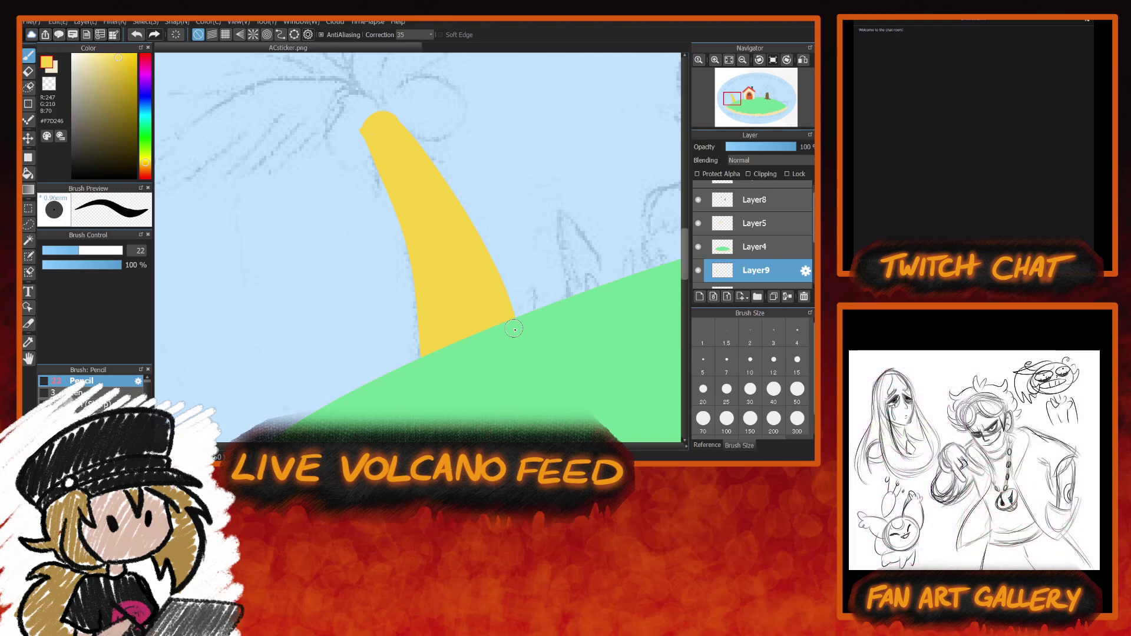
Try tan bands across the upper palm trunk in #B8915A and in the lighter #D5B17E.
left_click(146, 166)
left_click_drag(117, 100, 106, 89)
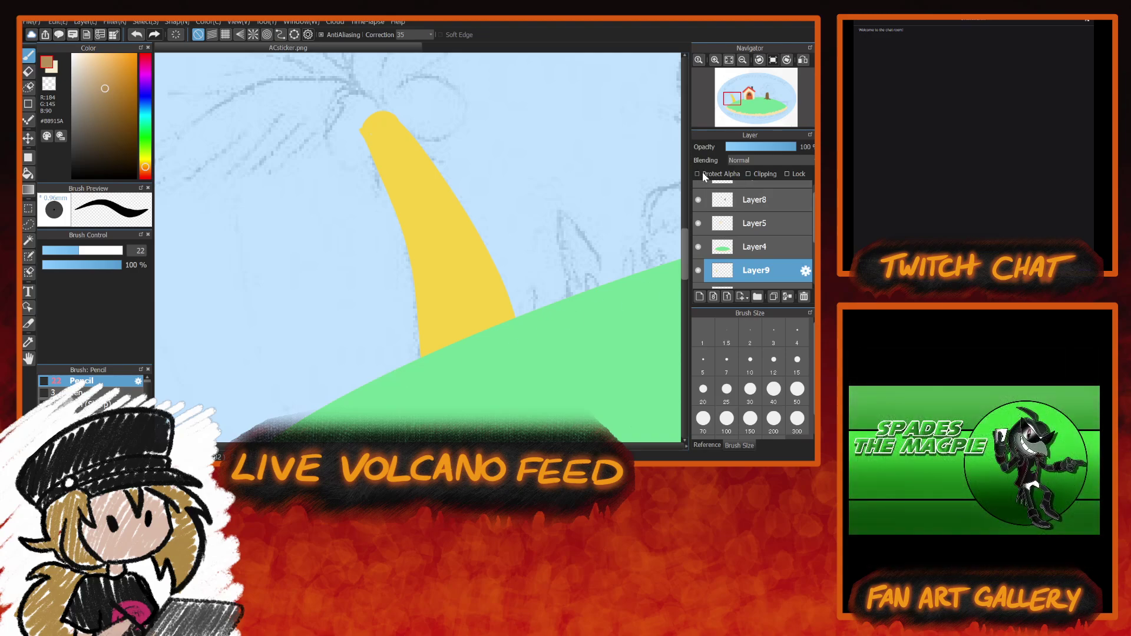
left_click_drag(362, 166, 439, 120)
key("ctrl+z")
left_click(97, 76)
left_click_drag(361, 168, 436, 134)
key("ctrl+z")
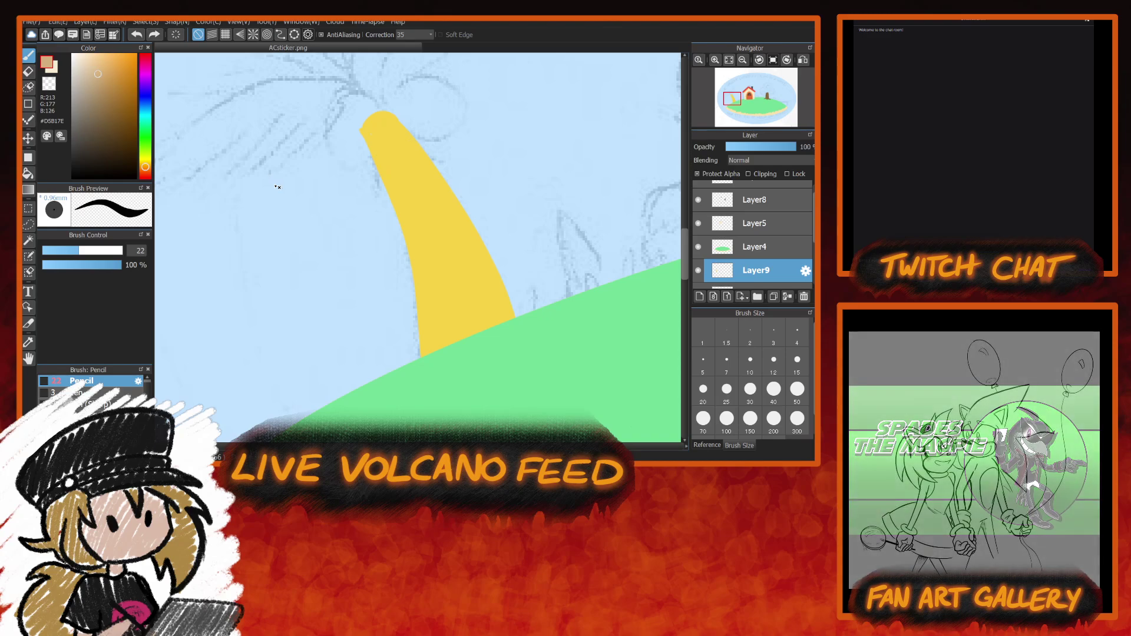
Choose olive brown #AA974B and paint five curved bands across the palm trunk, from its tip down to the hill.
left_click(146, 165)
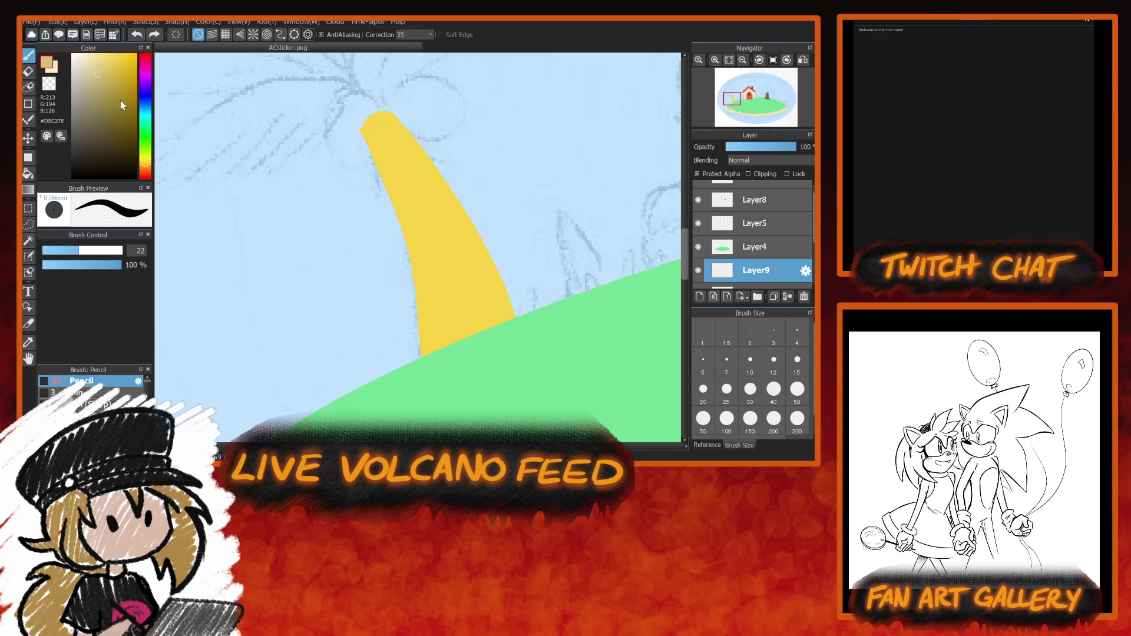
left_click(107, 91)
left_click(445, 269, "alt")
mouse_move(113, 81)
left_mouse_down()
mouse_move(99, 85)
mouse_move(108, 96)
left_mouse_up()
left_click_drag(371, 154, 409, 133)
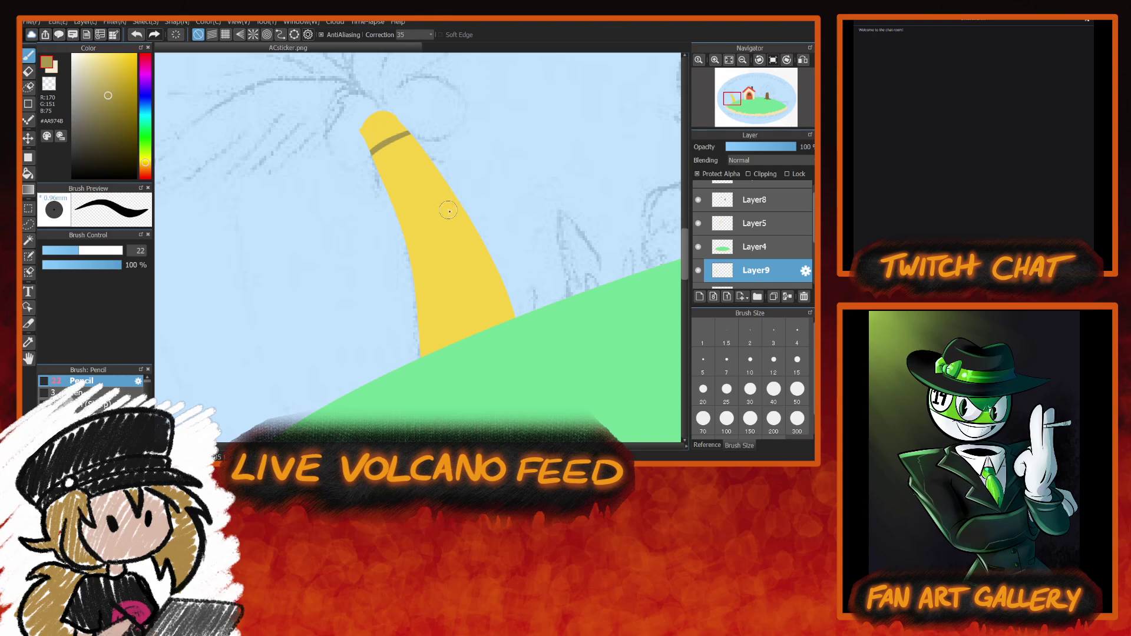
left_click_drag(389, 195, 440, 172)
left_click_drag(405, 236, 468, 216)
left_click_drag(416, 298, 498, 269)
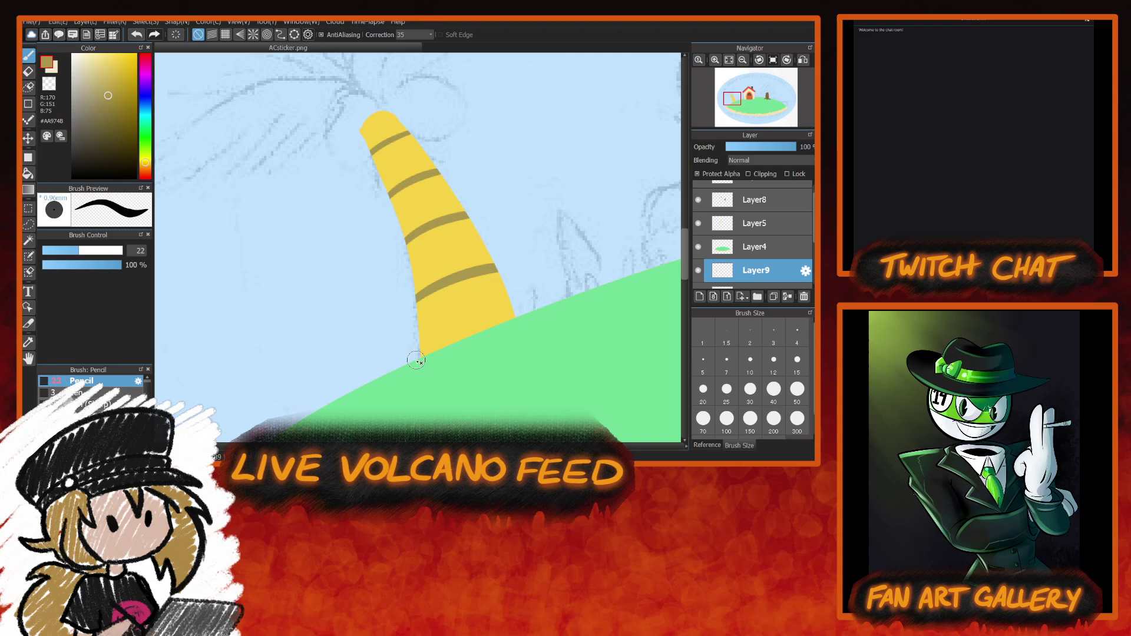
left_click_drag(421, 356, 510, 320)
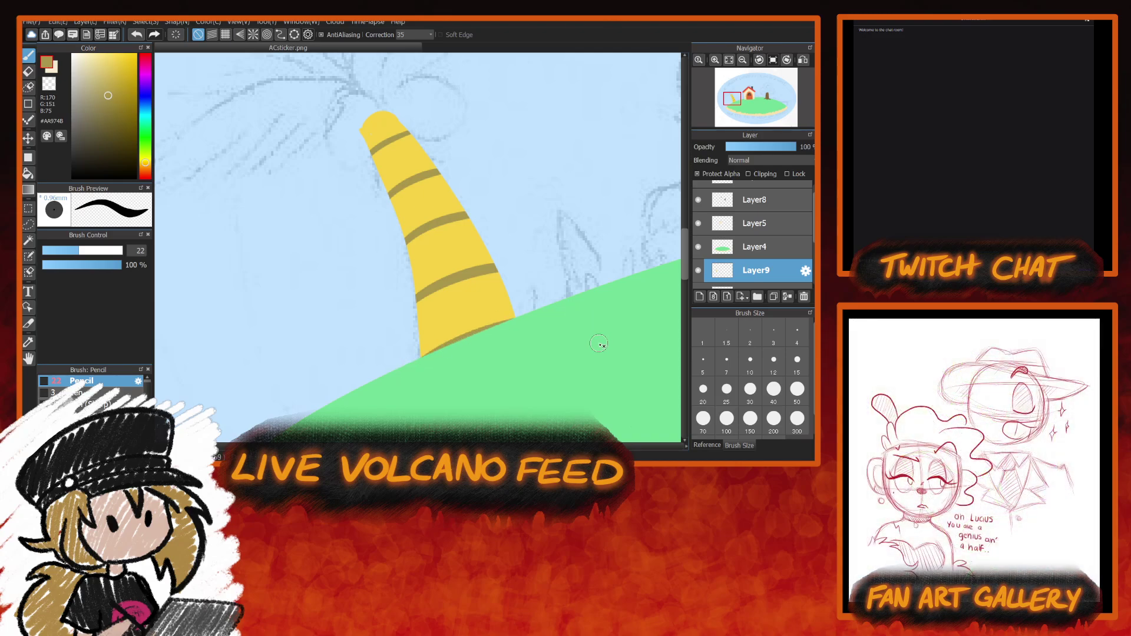
Sample the trunk's yellow #F7D246 and paint four thin tapering stems fanning out from the top of the palm.
left_click_drag(686, 271, 697, 241)
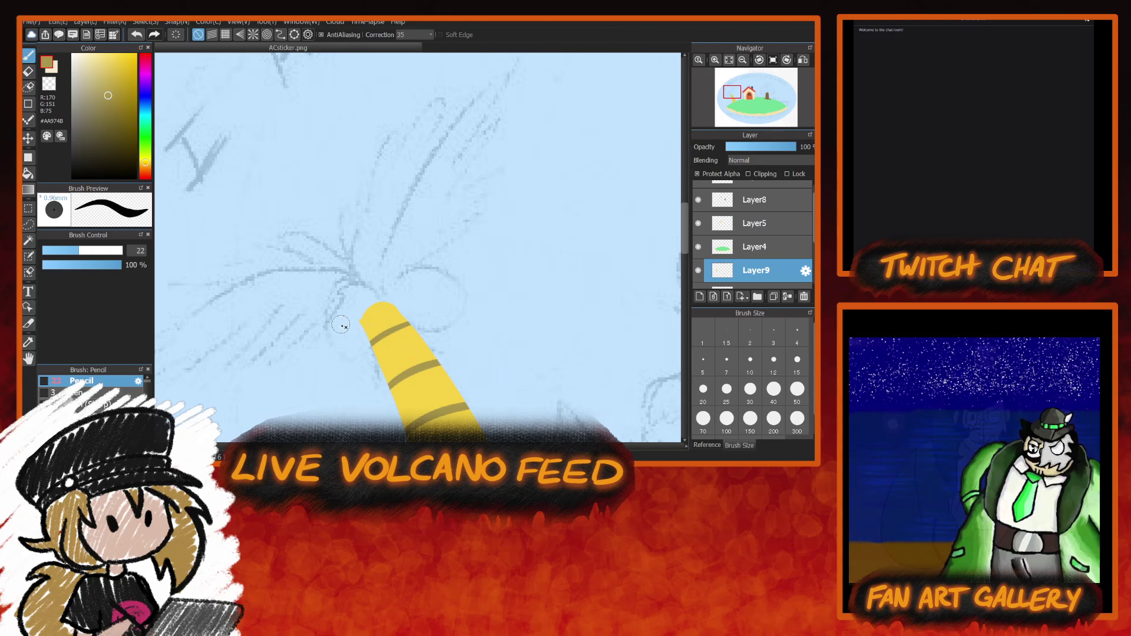
left_click(380, 318, "alt")
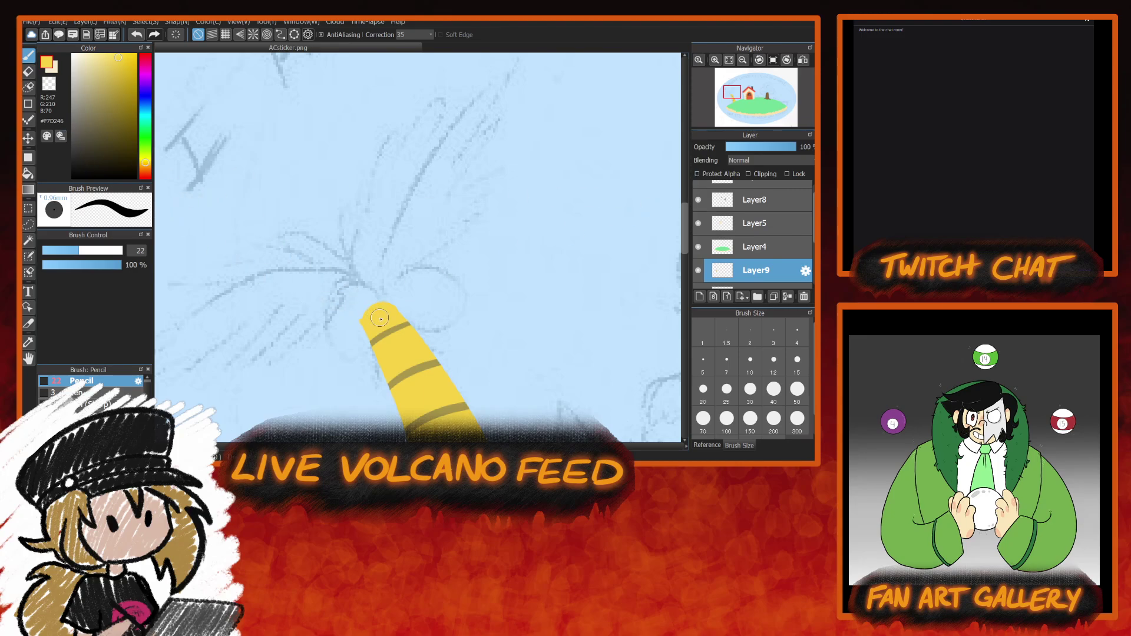
left_click_drag(377, 307, 268, 240)
mouse_move(381, 316)
left_mouse_down()
mouse_move(330, 299)
mouse_move(196, 305)
left_mouse_up()
key("ctrl+z")
key("ctrl+z")
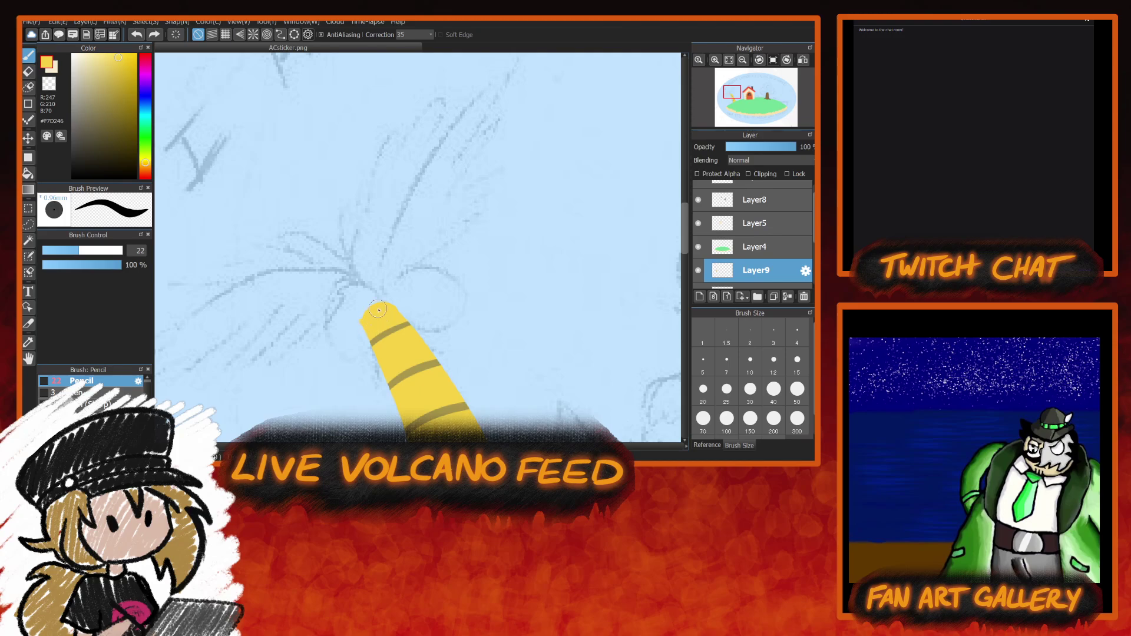
mouse_move(363, 312)
left_mouse_down()
mouse_move(369, 323)
mouse_move(229, 306)
left_mouse_up()
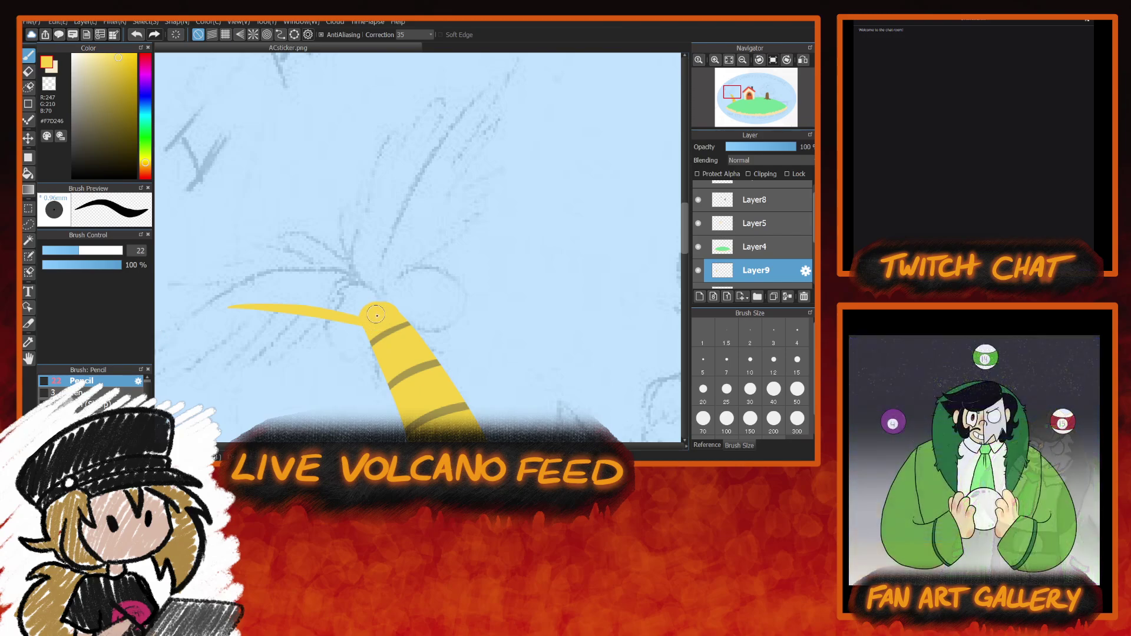
left_click_drag(362, 309, 262, 239)
left_click_drag(383, 303, 407, 190)
mouse_move(387, 321)
left_mouse_down()
mouse_move(458, 227)
mouse_move(529, 200)
left_mouse_up()
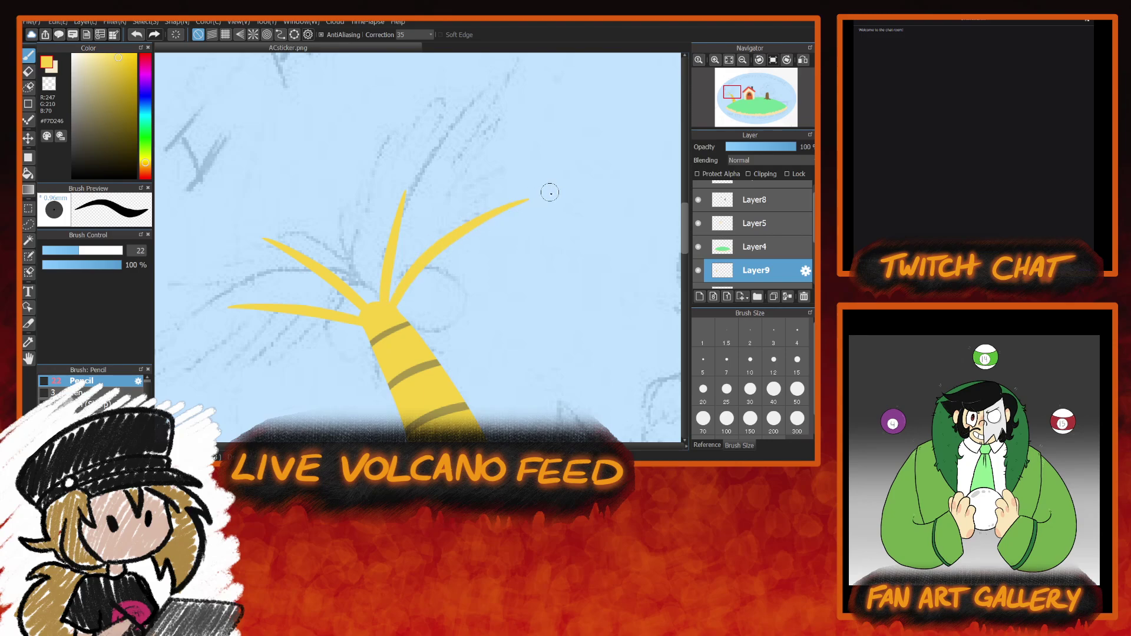
left_click_drag(377, 304, 539, 306)
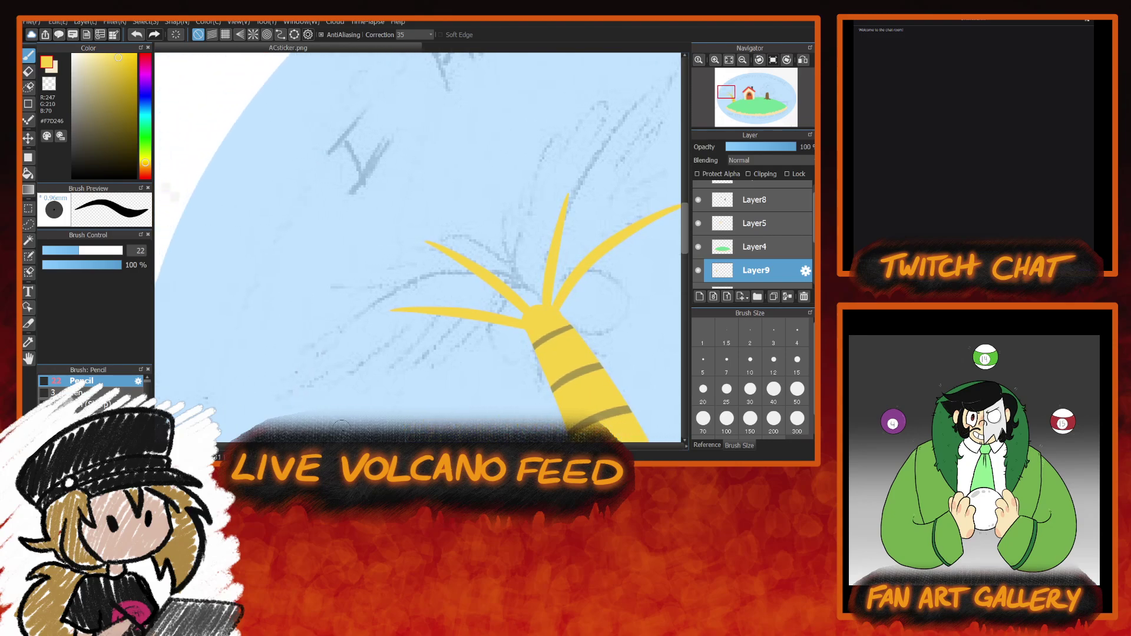
Turn on alpha protection for Layer9 and choose green #33A829 as the painting colour.
left_click(697, 173)
left_click(146, 151)
left_click_drag(146, 151, 145, 138)
left_click(119, 98)
left_click(121, 96)
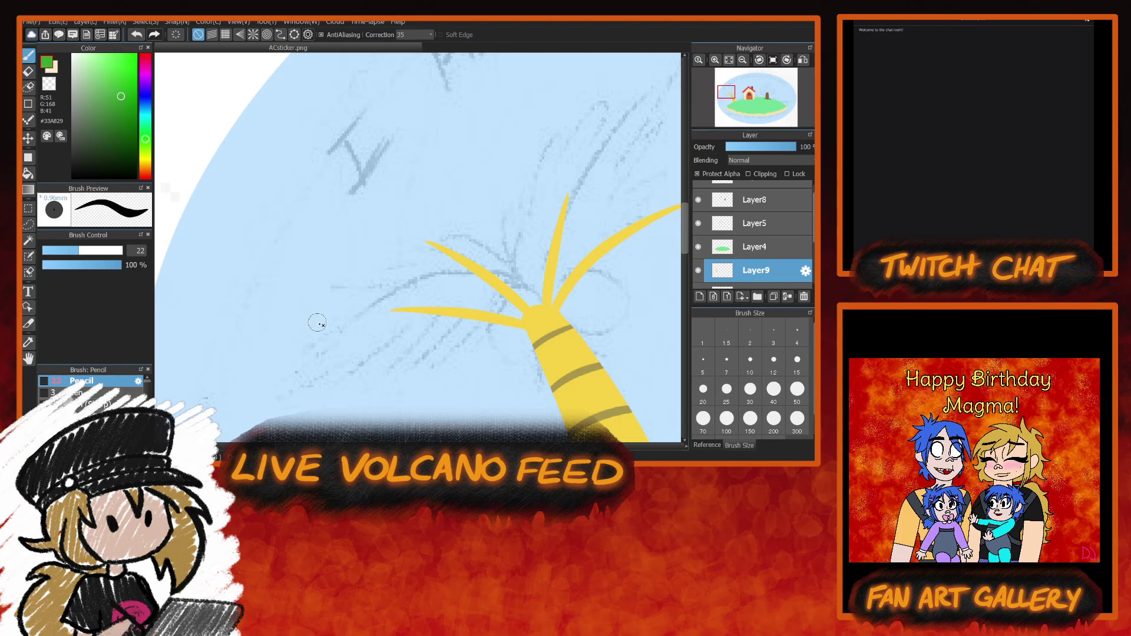
Try to colour the outer half of the lowest yellow stem green within the protected pixels.
mouse_move(439, 310)
left_mouse_down()
mouse_move(383, 313)
mouse_move(479, 318)
left_mouse_up()
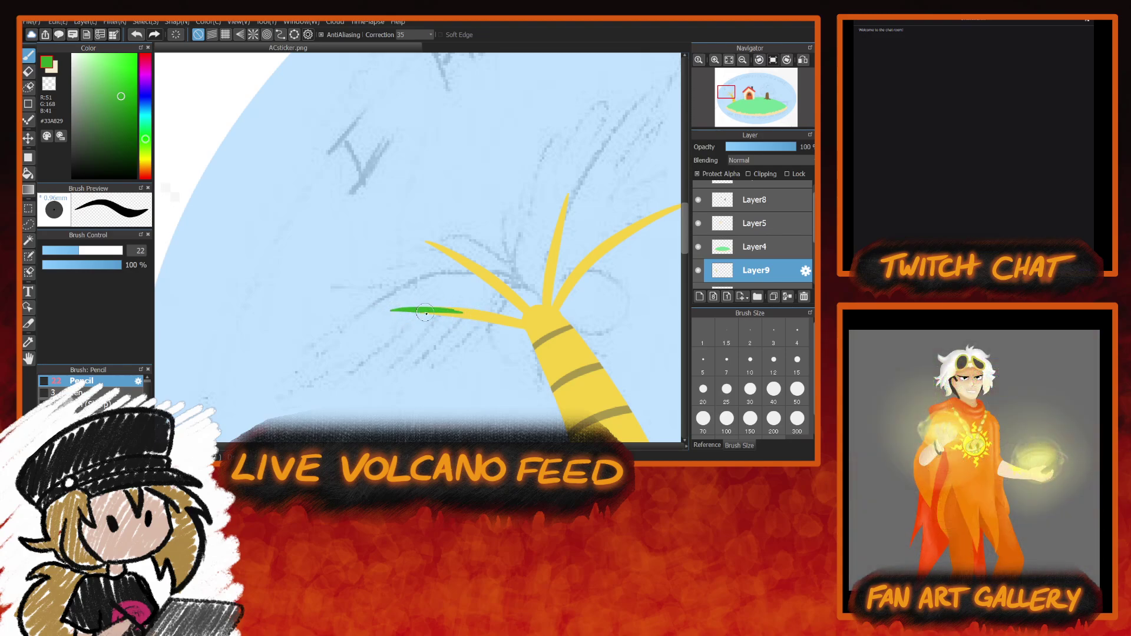
left_click_drag(399, 306, 472, 307)
key("ctrl+z")
key("ctrl+z")
key("ctrl+z")
key("ctrl+z")
key("ctrl+z")
key("ctrl+z")
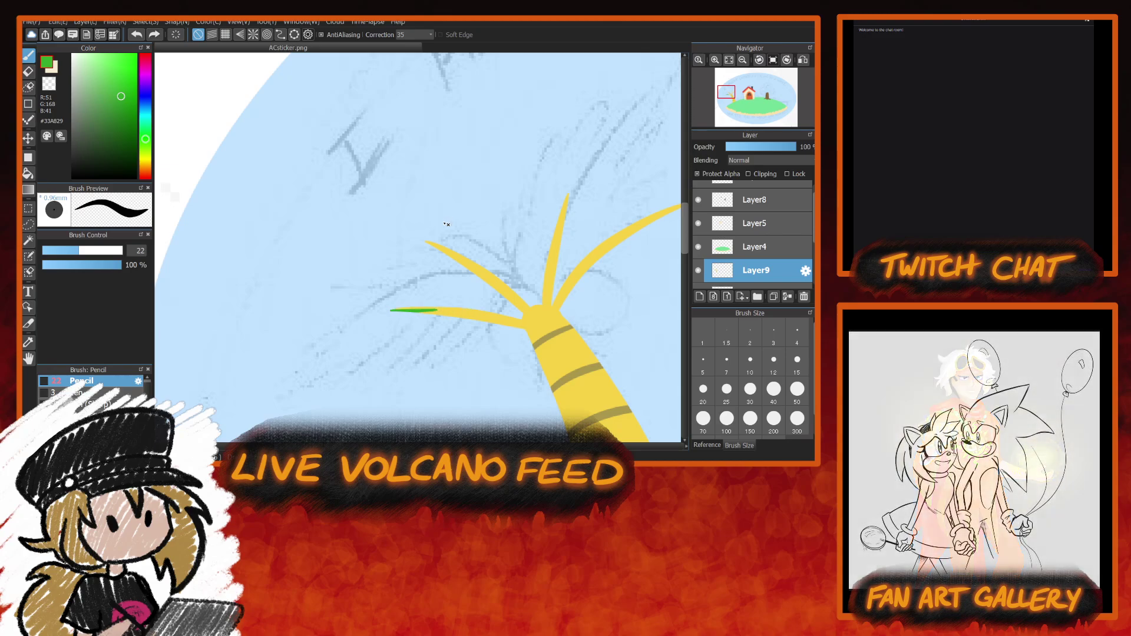
Turn off alpha protection and extend the two left palm stems with long tapering green blades.
left_click(711, 175)
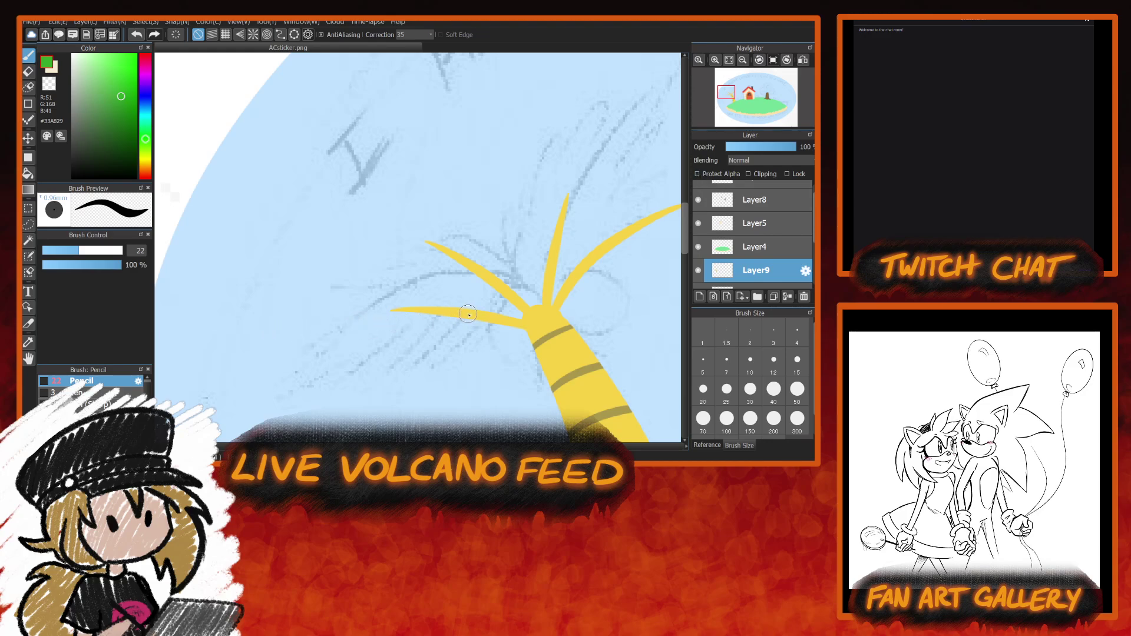
left_click_drag(469, 312, 272, 334)
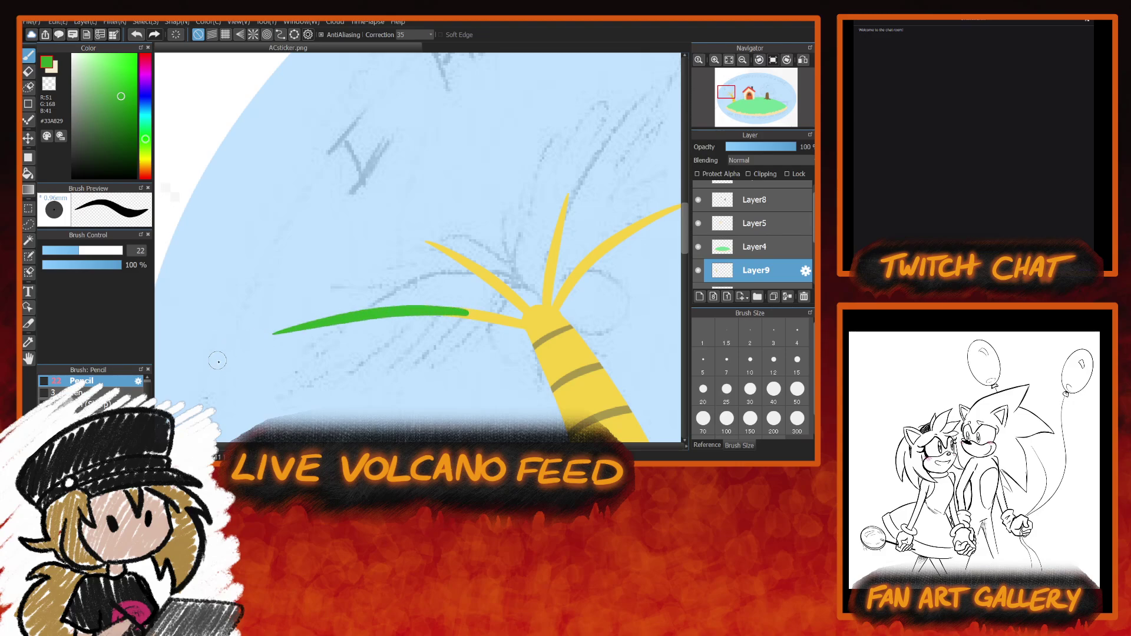
left_click_drag(488, 278, 341, 196)
key("ctrl+z")
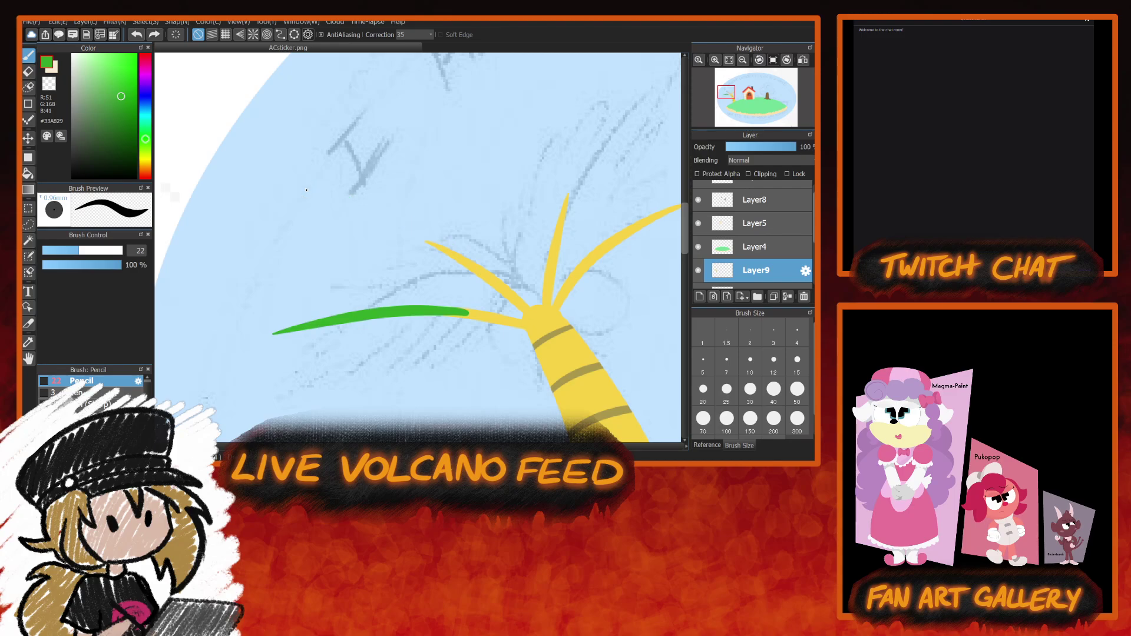
left_click(714, 59)
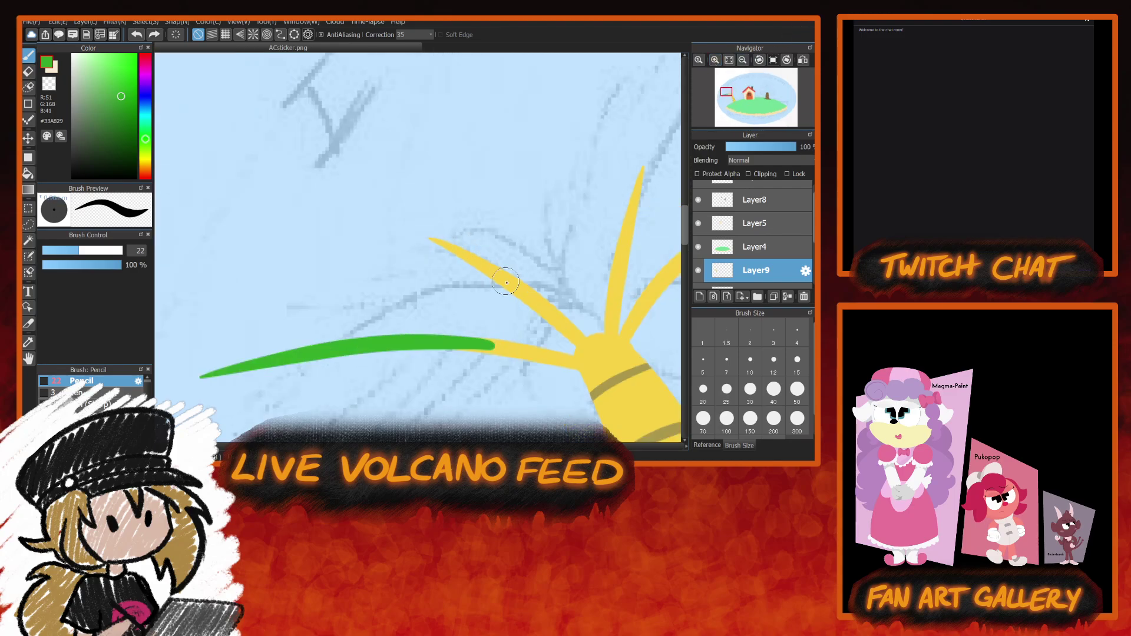
mouse_move(511, 284)
left_mouse_down()
mouse_move(453, 243)
mouse_move(272, 165)
left_mouse_up()
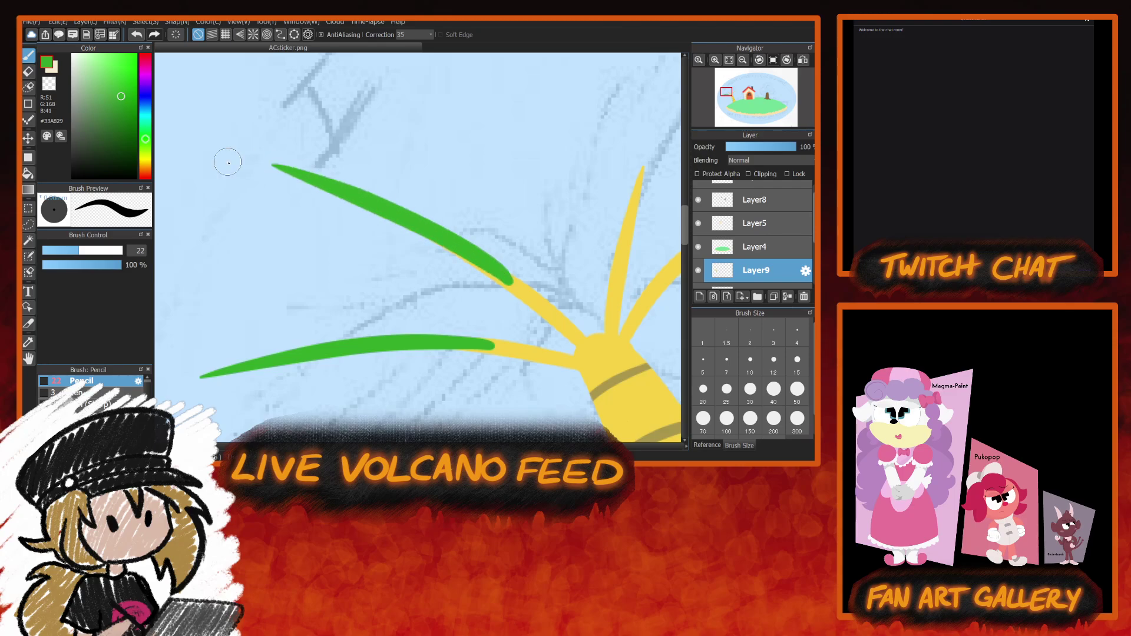
Extend the two right palm stems with long tapering green blades.
mouse_move(288, 446)
left_mouse_down()
mouse_move(319, 446)
mouse_move(305, 446)
left_mouse_up()
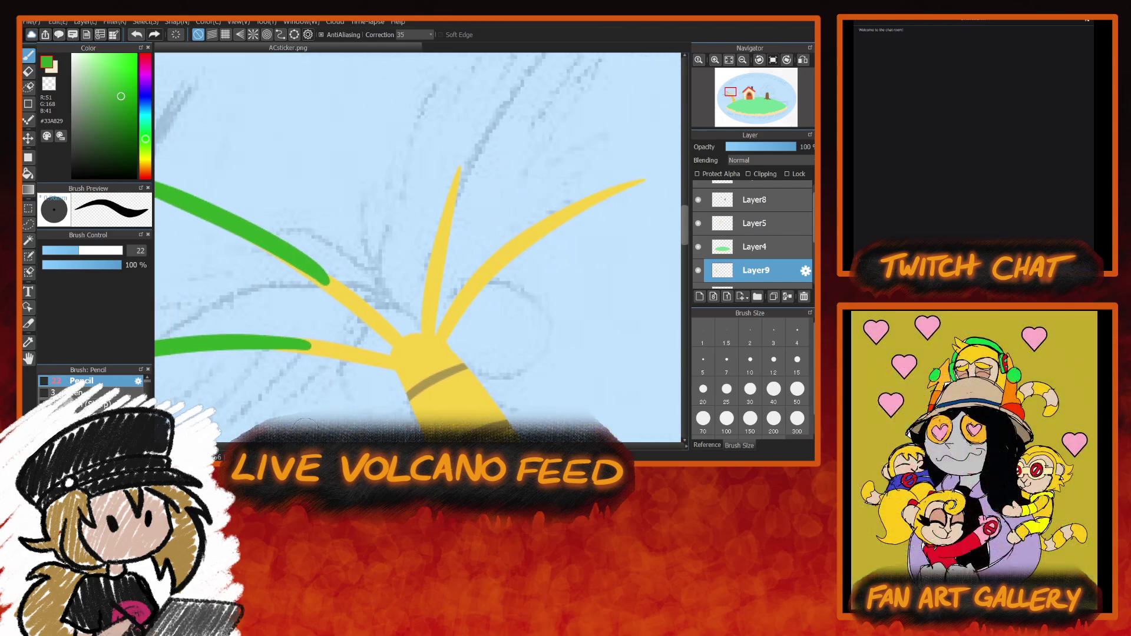
scroll(686, 228, "up", 3)
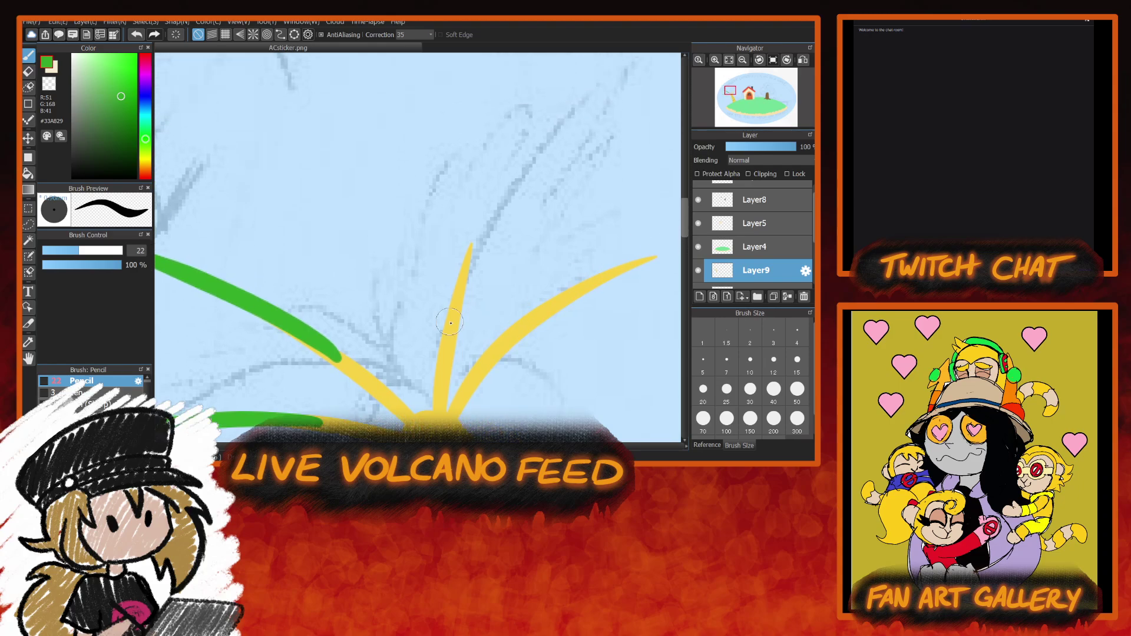
mouse_move(448, 352)
left_mouse_down()
mouse_move(443, 330)
mouse_move(549, 81)
left_mouse_up()
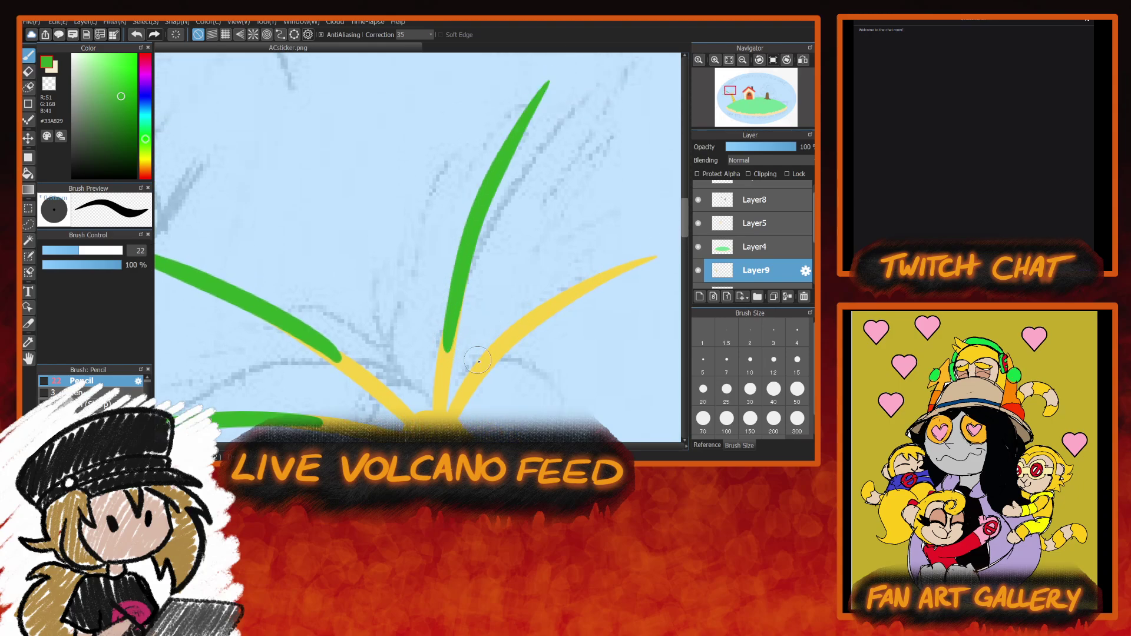
left_click_drag(559, 364, 385, 360)
mouse_move(338, 330)
left_mouse_down()
mouse_move(424, 277)
mouse_move(618, 227)
mouse_move(680, 230)
left_mouse_up()
mouse_move(348, 221)
left_mouse_down()
mouse_move(675, 221)
mouse_move(686, 236)
left_mouse_up()
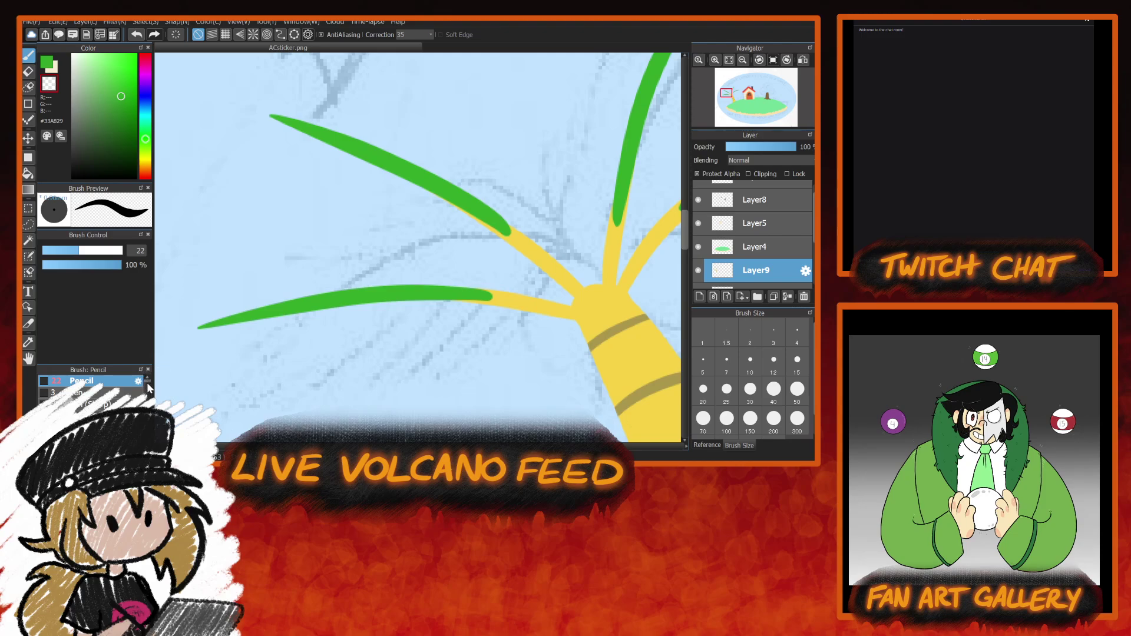
Choose the Airbrush brush and set its size to 20.
scroll(150, 386, "down", 4)
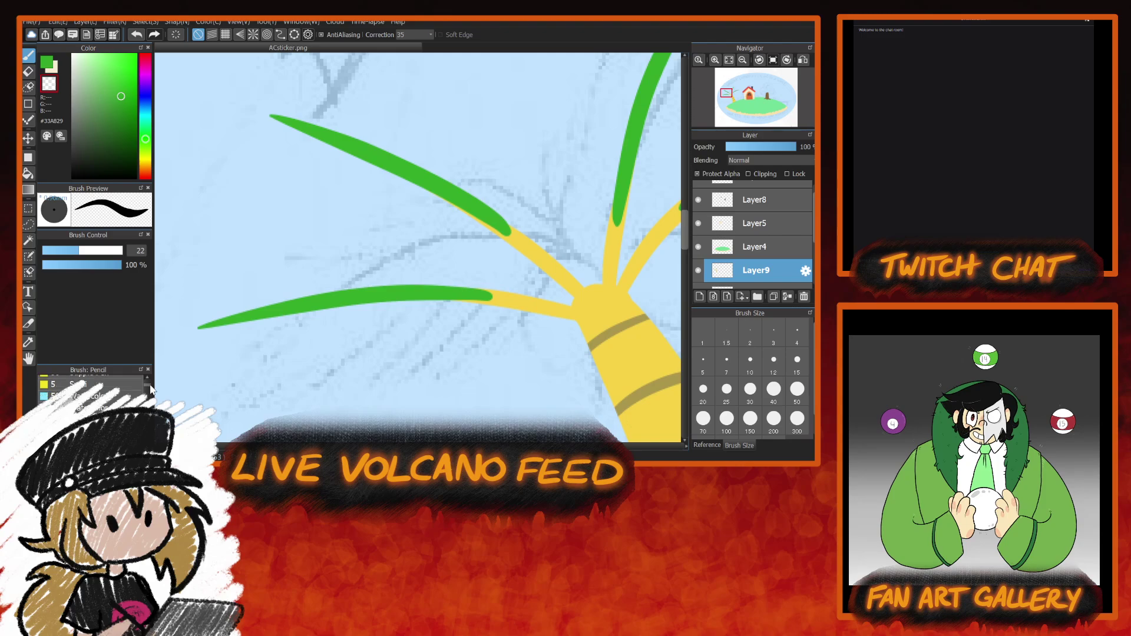
scroll(147, 389, "up", 1)
scroll(148, 391, "down", 3)
scroll(148, 393, "down", 2)
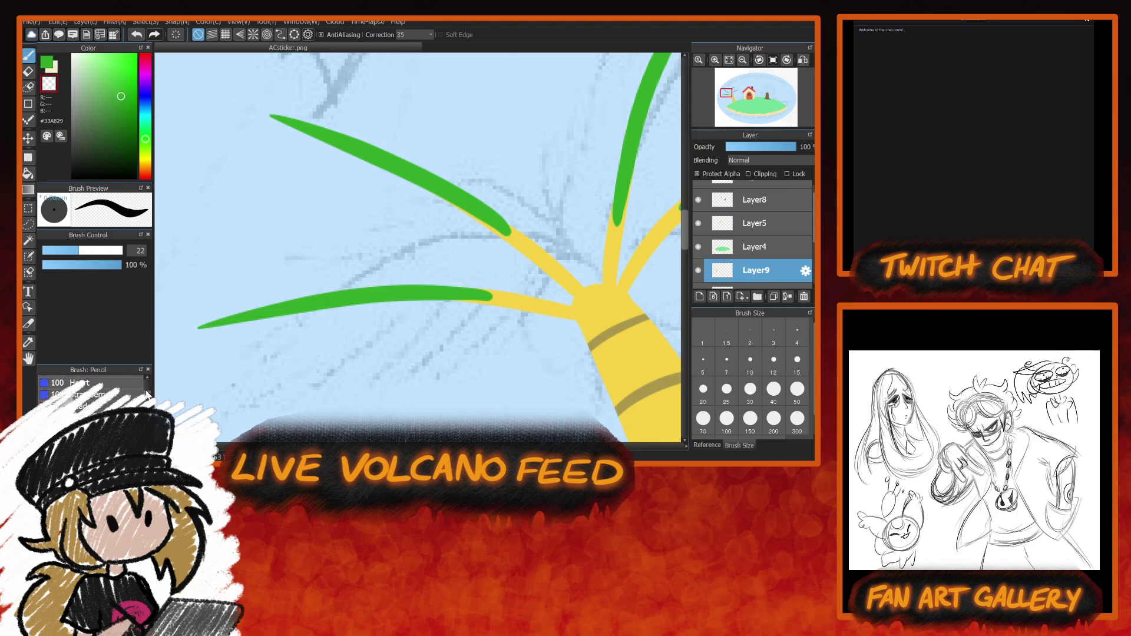
scroll(148, 395, "down", 2)
scroll(149, 392, "up", 7)
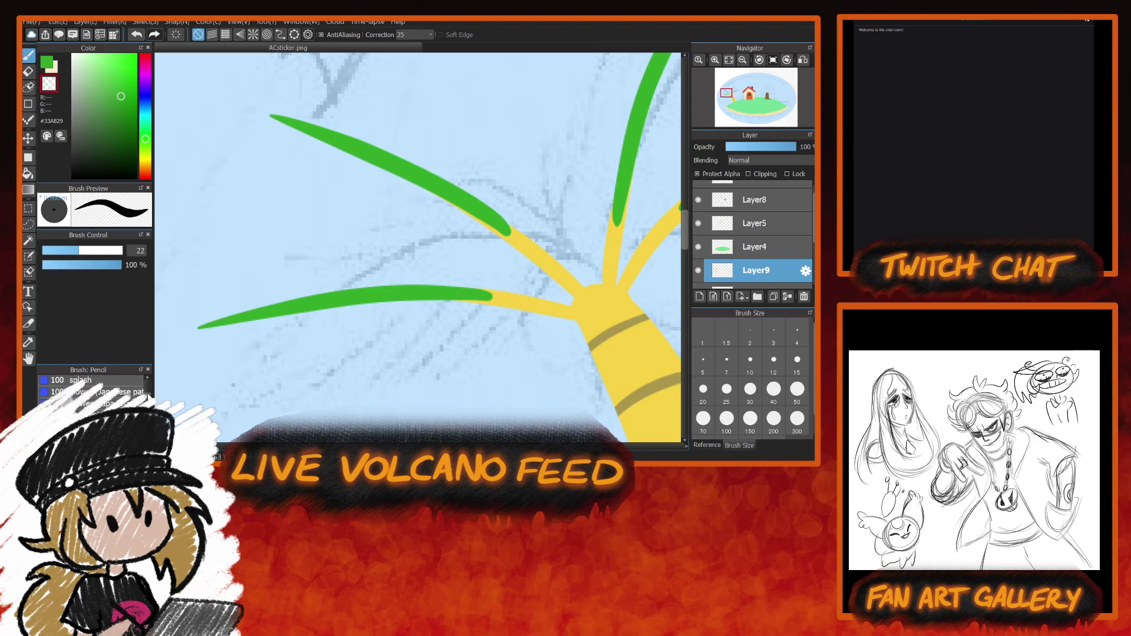
scroll(149, 392, "up", 1)
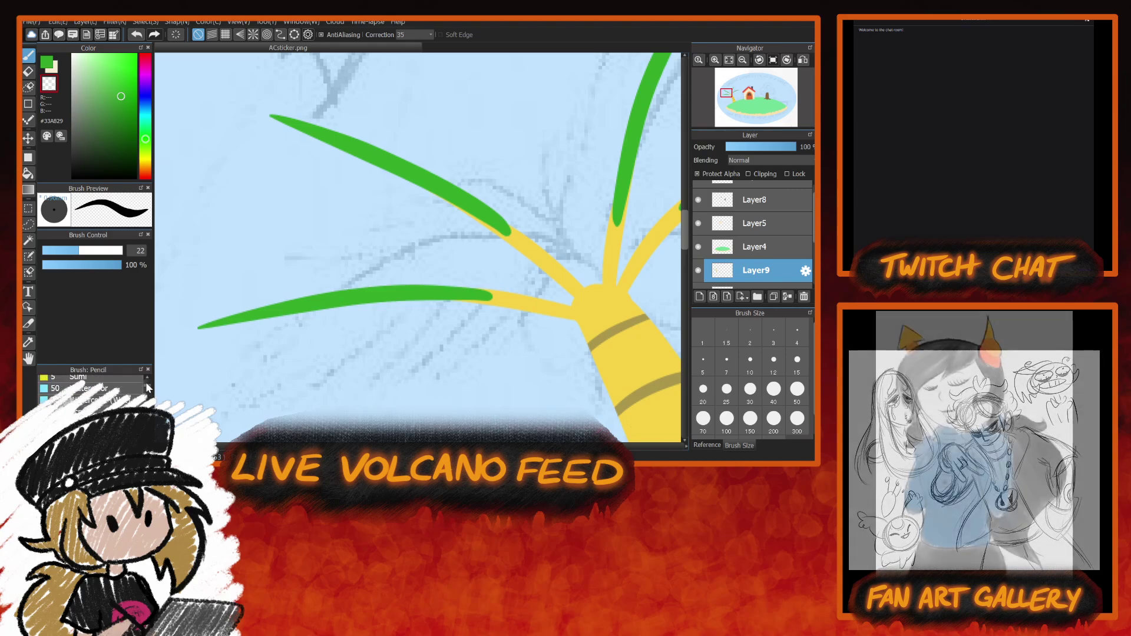
left_click(88, 411)
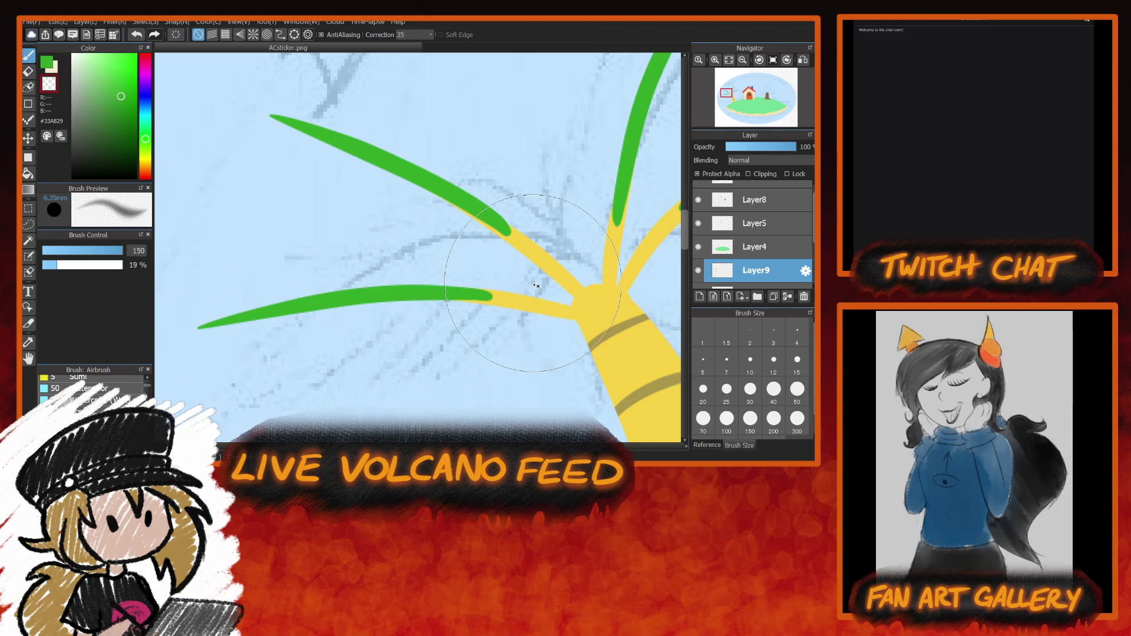
left_click(791, 372)
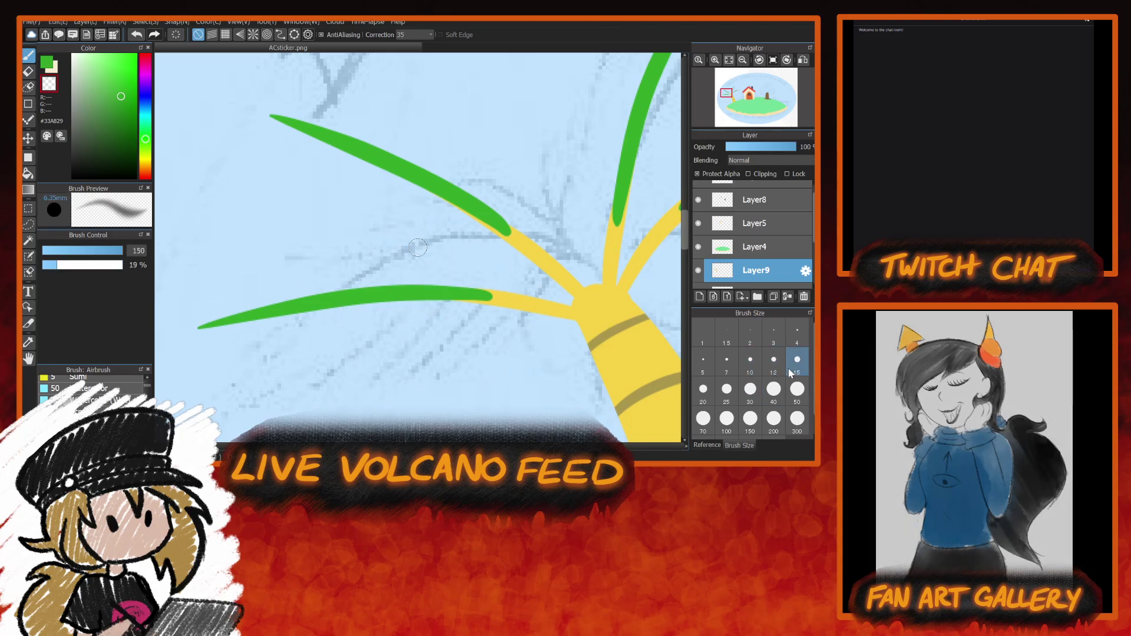
left_click(703, 389)
Switch back to green #33A829 and airbrush soft transitions where the four green blades meet their yellow stems.
left_click_drag(421, 184, 524, 250)
key("ctrl+z")
key("ctrl+z")
left_click(51, 65)
mouse_move(498, 302)
left_mouse_down()
mouse_move(405, 295)
mouse_move(508, 302)
mouse_move(422, 293)
mouse_move(468, 291)
mouse_move(445, 287)
mouse_move(475, 290)
mouse_move(415, 290)
mouse_move(558, 313)
mouse_move(430, 301)
mouse_move(557, 305)
left_mouse_up()
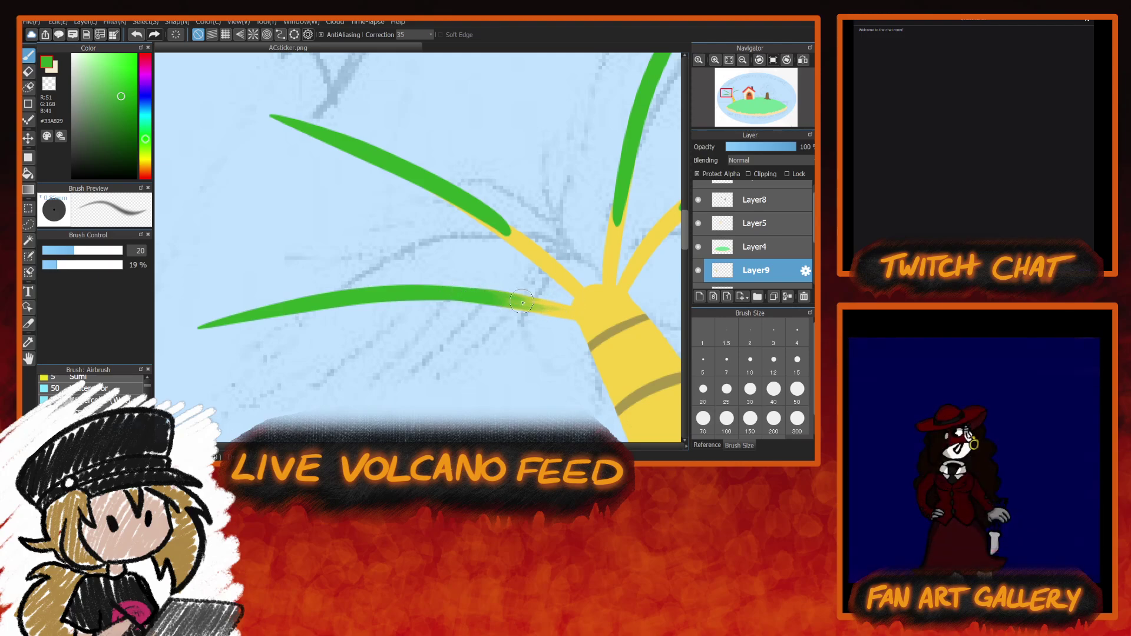
mouse_move(454, 202)
left_mouse_down()
mouse_move(525, 236)
mouse_move(485, 206)
mouse_move(538, 248)
mouse_move(473, 198)
mouse_move(530, 246)
mouse_move(482, 197)
left_mouse_up()
mouse_move(637, 177)
left_mouse_down()
mouse_move(488, 180)
mouse_move(471, 185)
mouse_move(466, 226)
mouse_move(481, 129)
mouse_move(461, 252)
mouse_move(468, 212)
left_mouse_up()
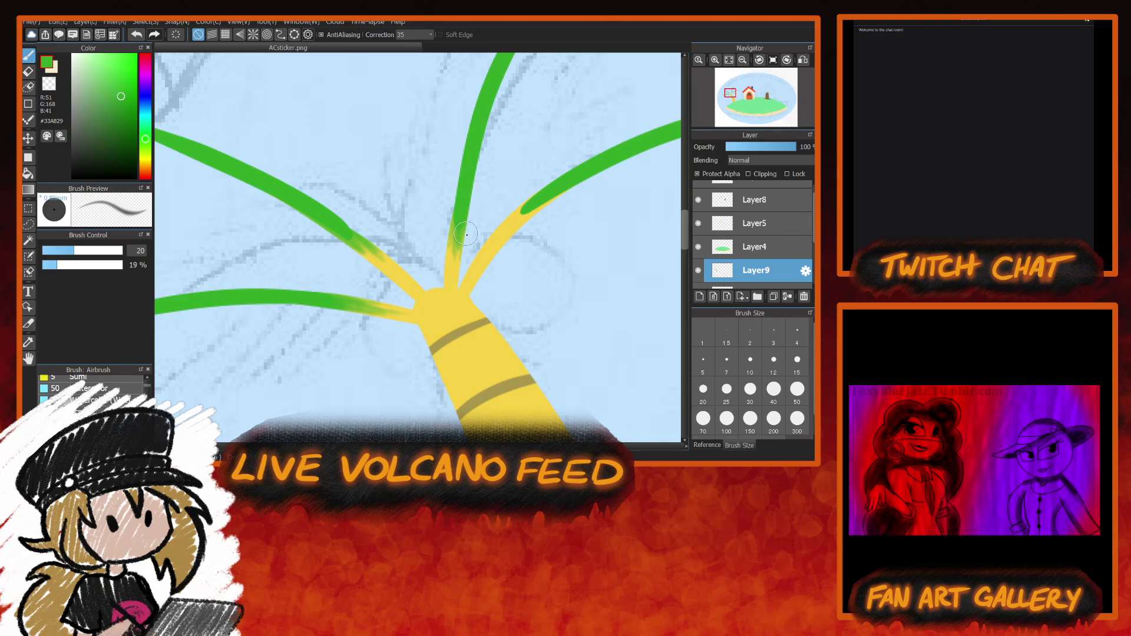
mouse_move(596, 177)
left_mouse_down()
mouse_move(504, 242)
mouse_move(602, 162)
mouse_move(510, 233)
mouse_move(572, 172)
mouse_move(522, 208)
mouse_move(531, 193)
mouse_move(544, 186)
mouse_move(490, 235)
mouse_move(563, 176)
mouse_move(471, 264)
mouse_move(589, 169)
left_mouse_up()
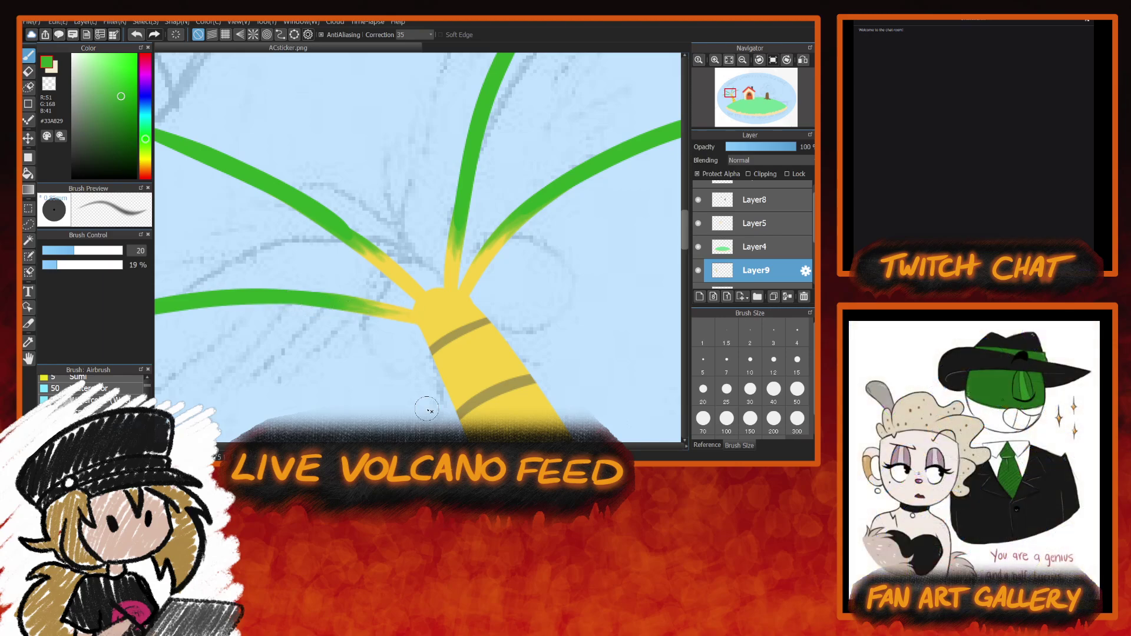
Sample yellow #F7D246 from the palm trunk as the airbrush colour.
left_click(441, 319, "alt")
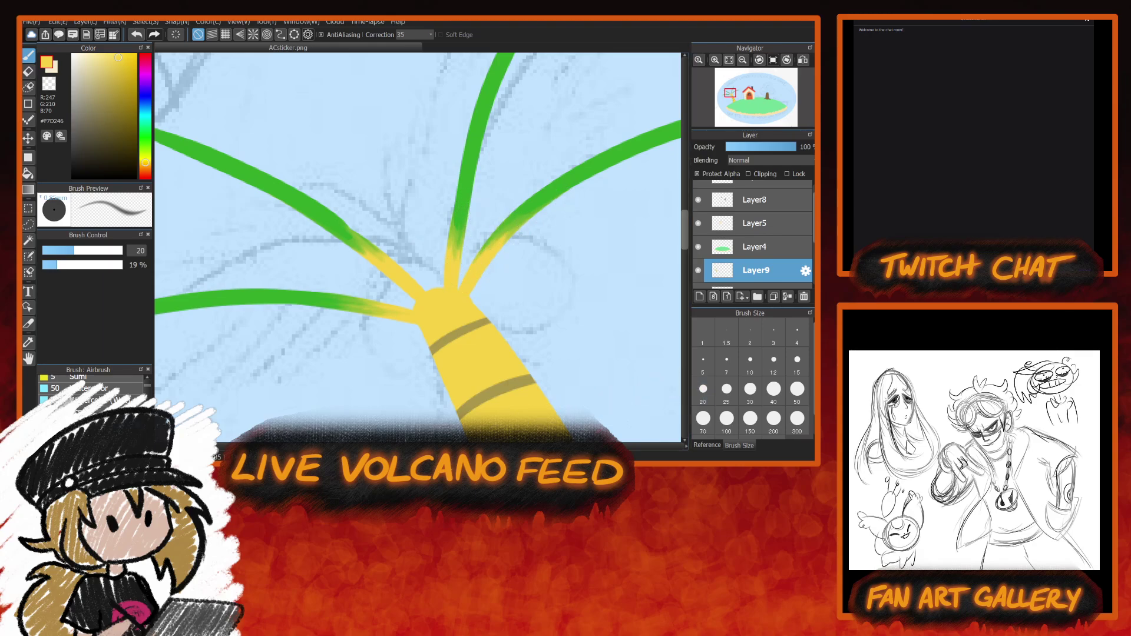
left_click_drag(757, 97, 751, 70)
mouse_move(740, 68)
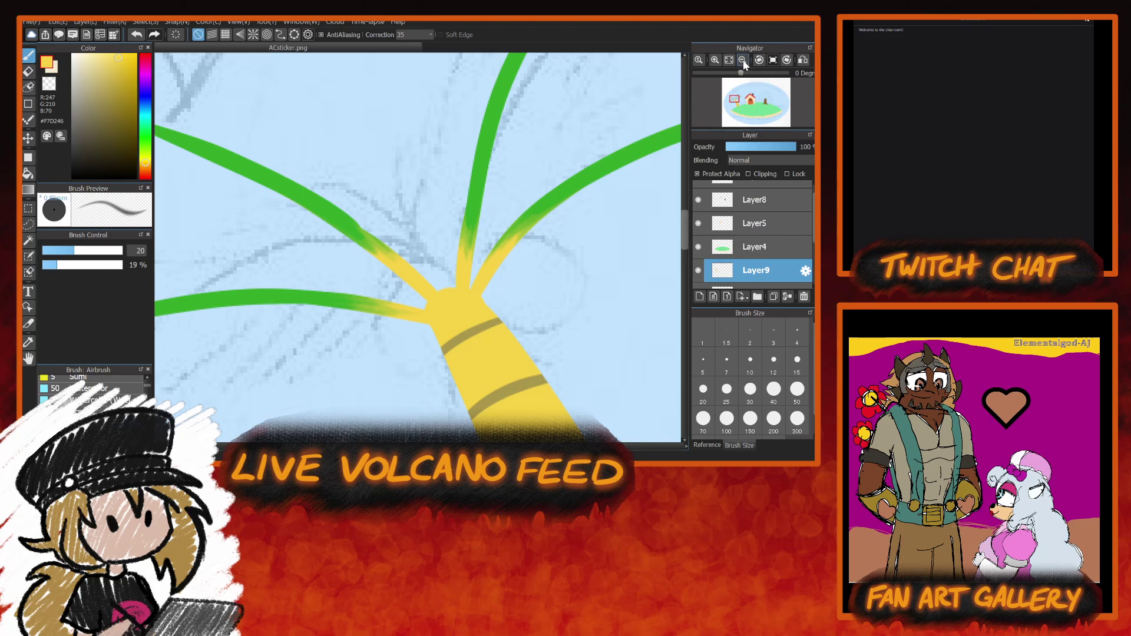
Add a new layer directly above Layer4, the green island layer.
left_click(743, 59)
left_click(743, 60)
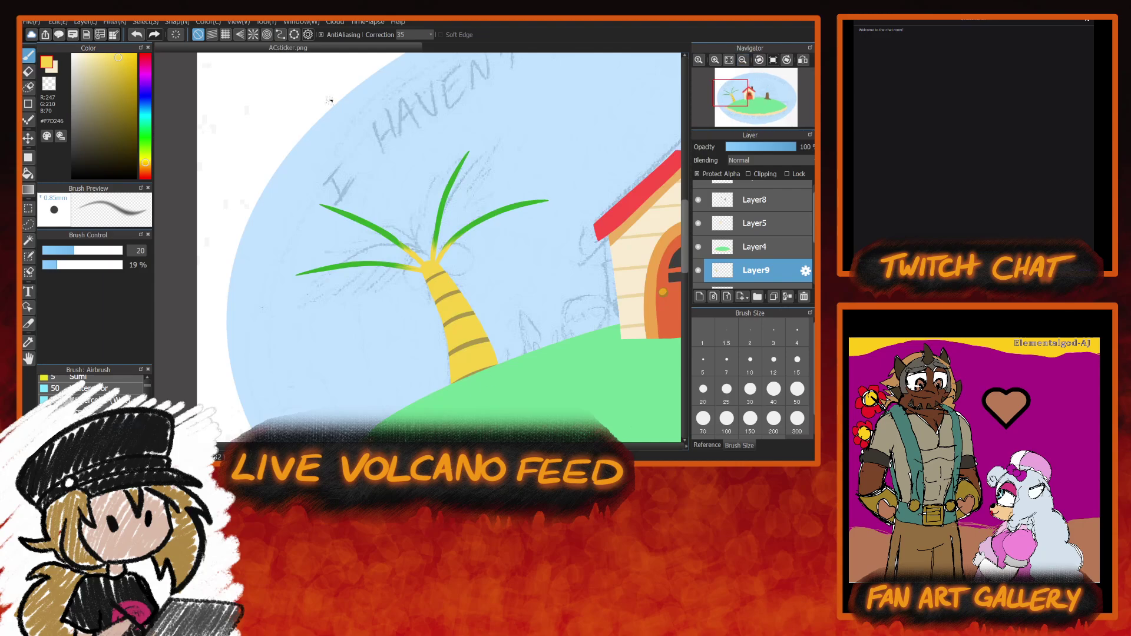
left_click_drag(293, 94, 210, 100)
left_click_drag(353, 446, 482, 446)
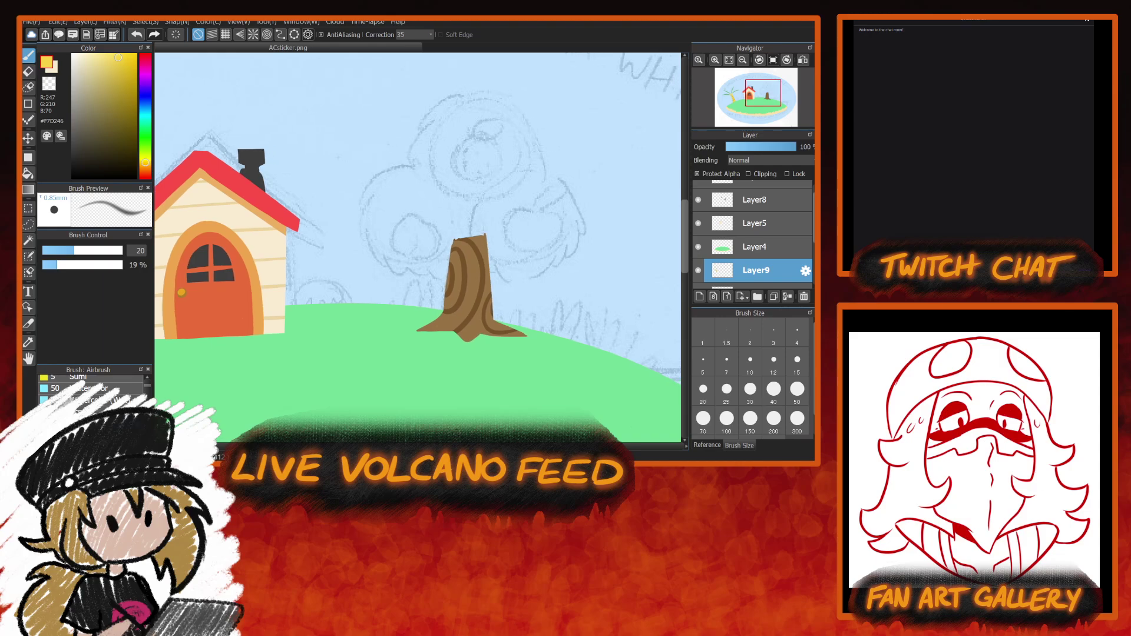
left_click(763, 232)
left_click(752, 248)
left_click(700, 297)
Sample the green of the right palm frond and darken it to #265A22 for the foliage.
left_click_drag(439, 446, 389, 446)
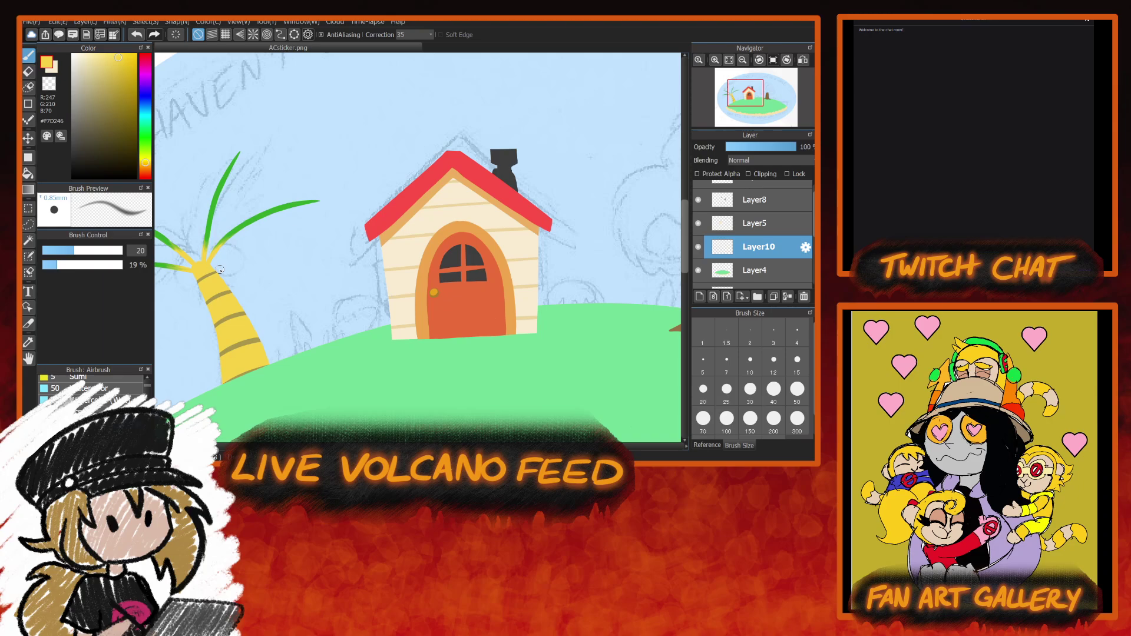
left_click(291, 205, "alt")
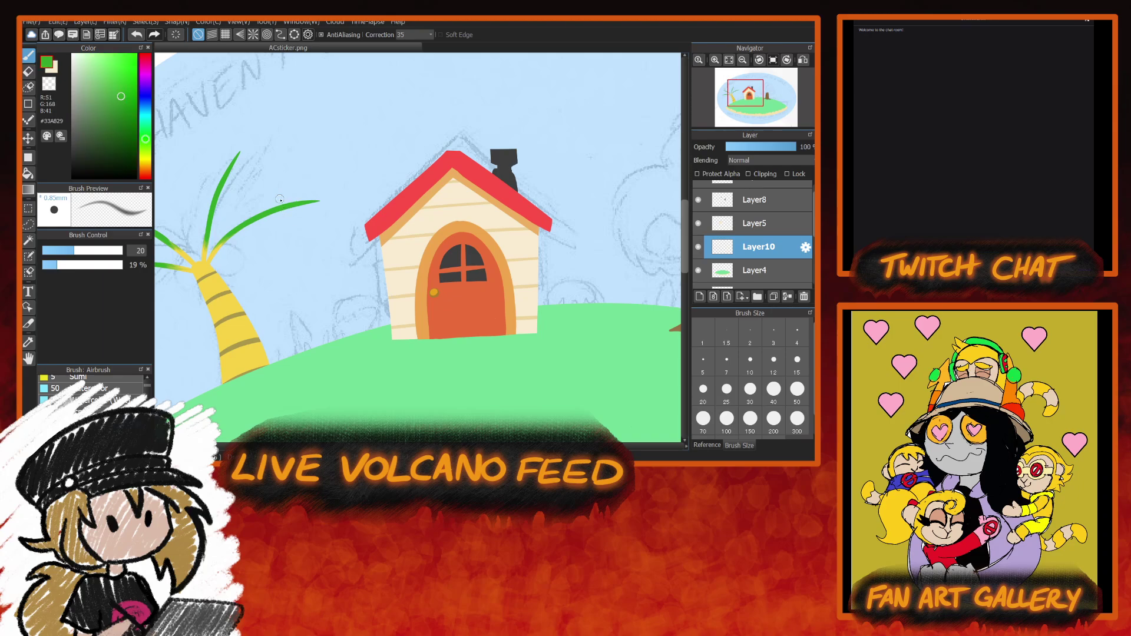
left_click(128, 135)
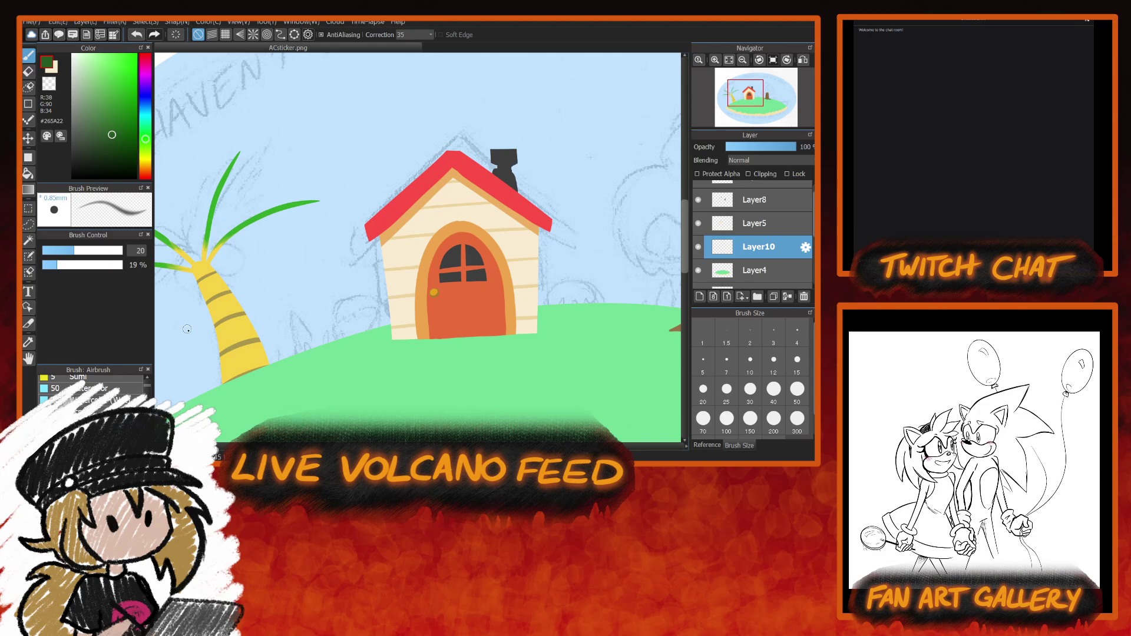
Try to airbrush a soft dark green bush beside the house's left wall at size 150.
left_click(758, 428)
left_click(715, 60)
left_click(715, 59)
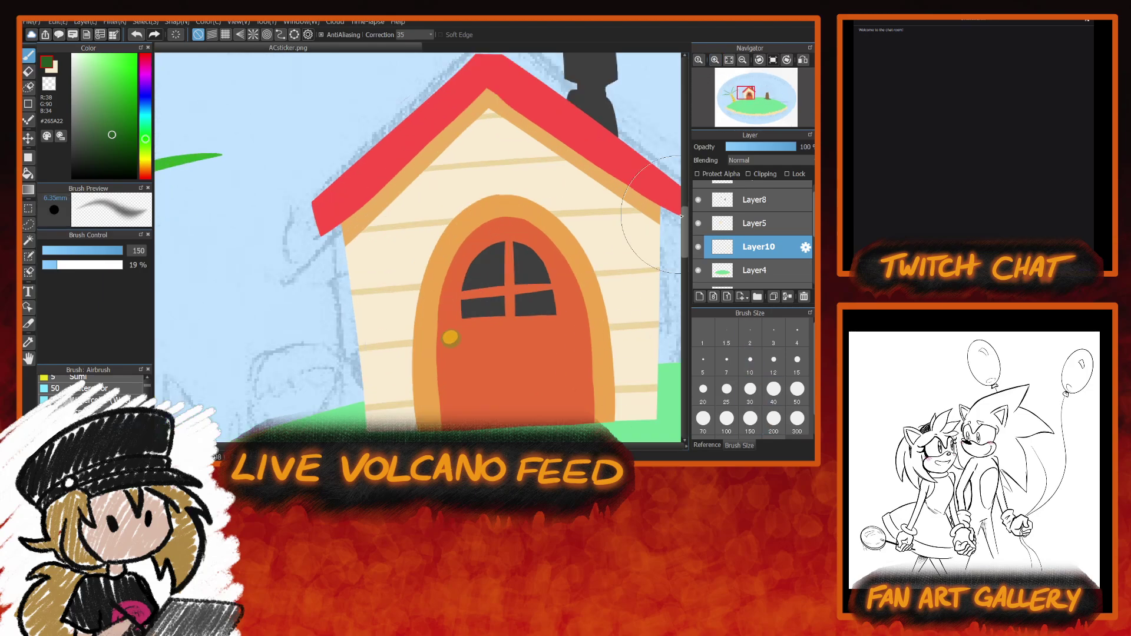
left_click_drag(687, 225, 687, 243)
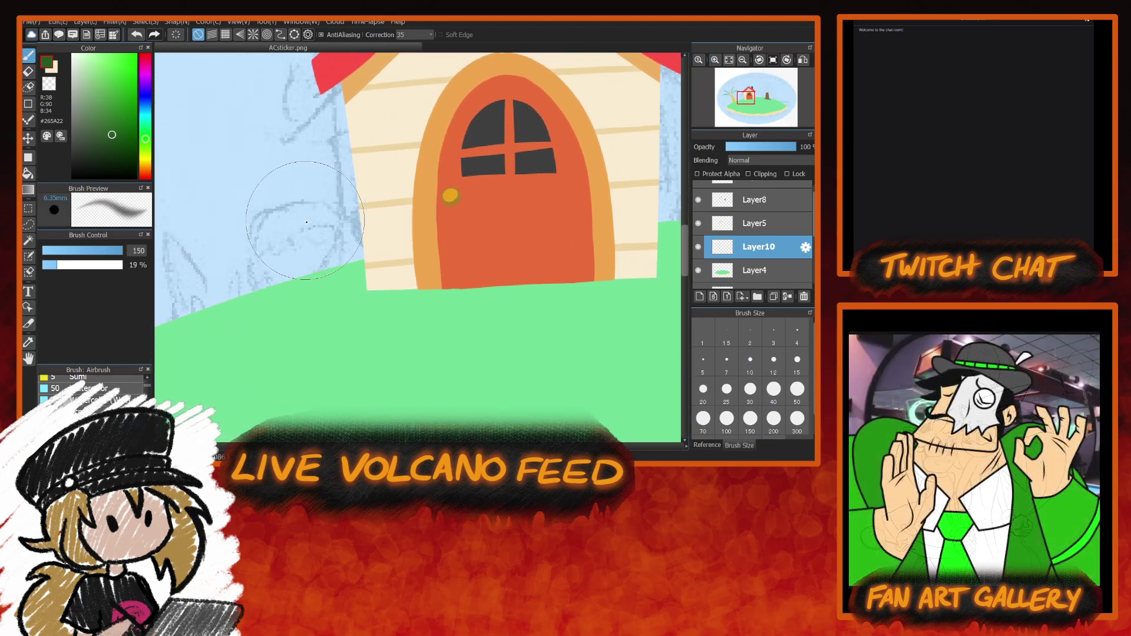
mouse_move(294, 218)
left_mouse_down()
mouse_move(269, 261)
mouse_move(300, 277)
mouse_move(311, 249)
mouse_move(282, 246)
left_mouse_up()
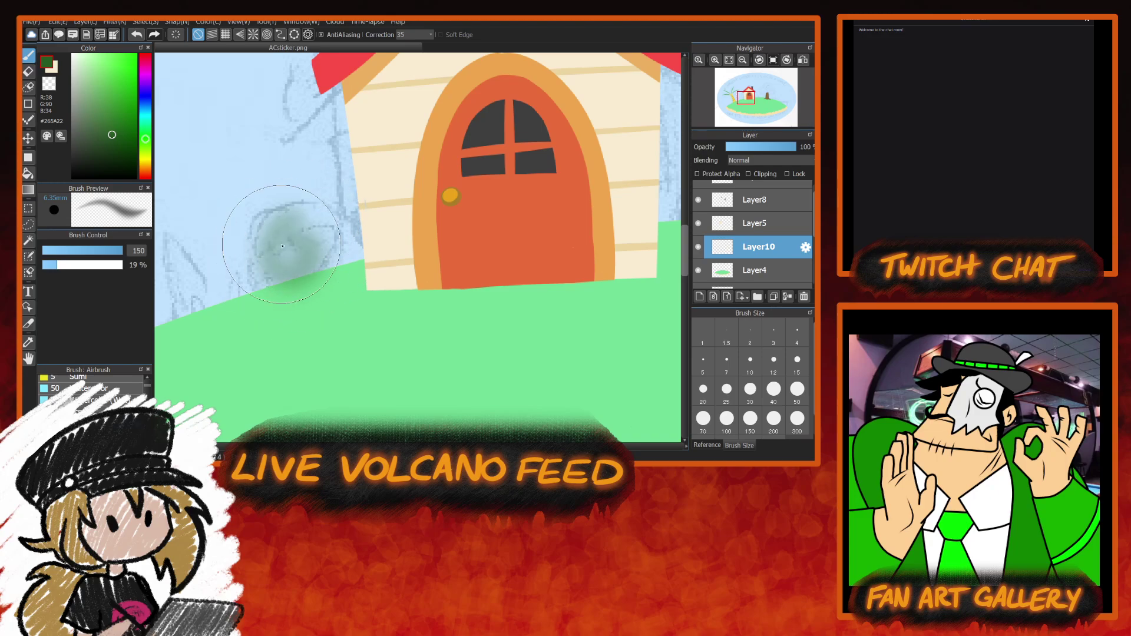
key("ctrl+z")
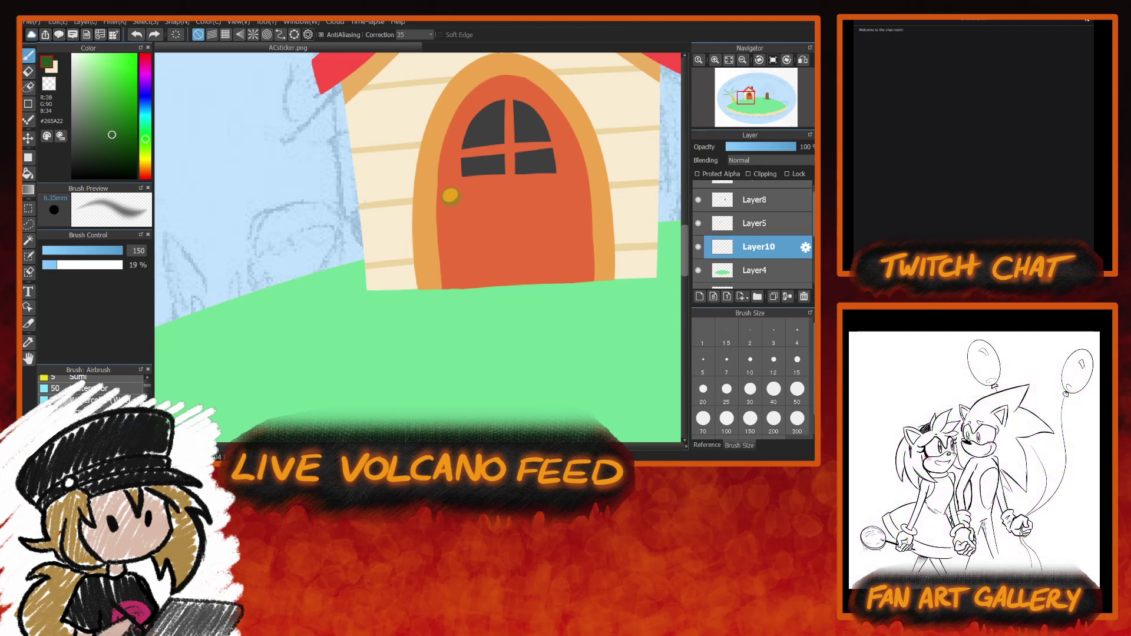
Paint a round dark green bush beside the house's left wall using the Pencil at size 40, and trim its base with transparent colour.
scroll(148, 390, "down", 1)
scroll(148, 389, "down", 1)
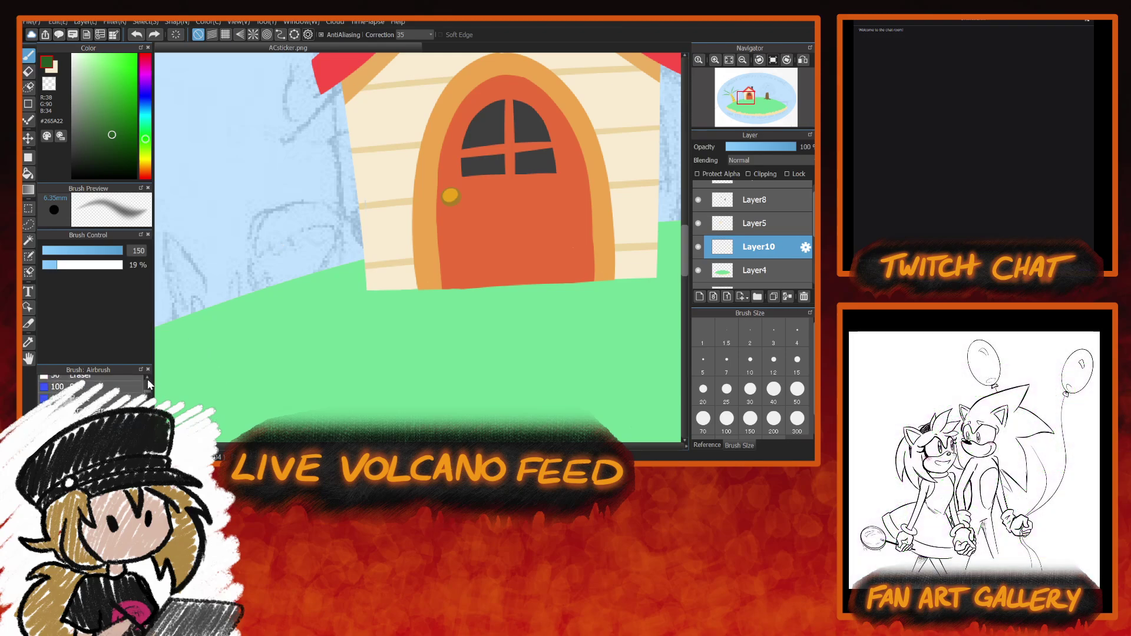
scroll(147, 380, "up", 3)
left_click(115, 382)
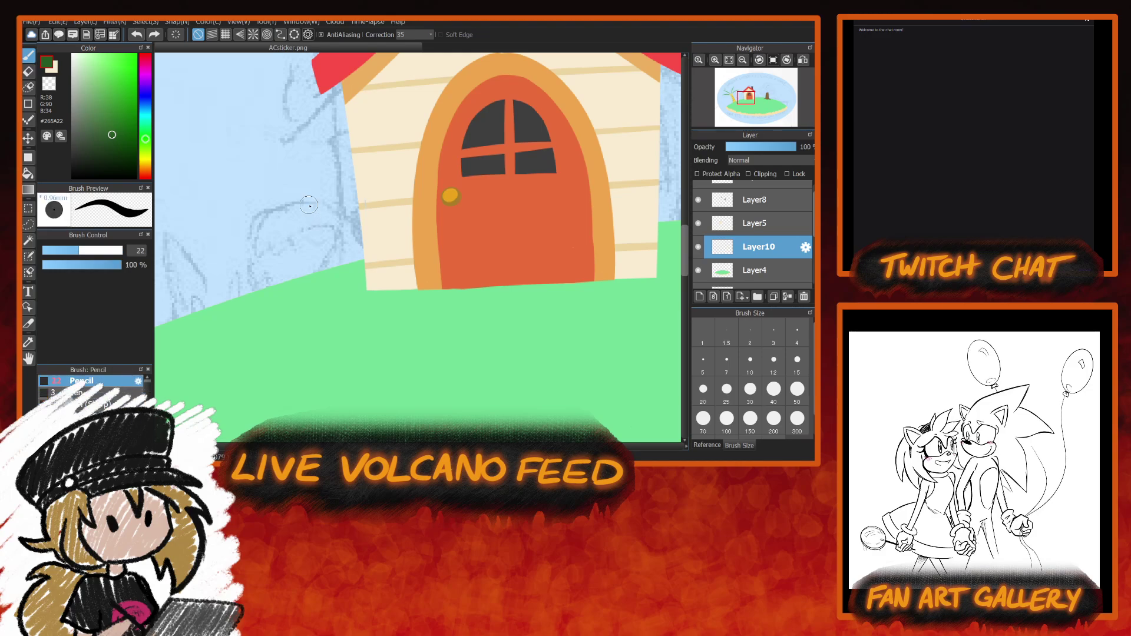
left_click(773, 389)
mouse_move(259, 224)
left_mouse_down()
mouse_move(318, 203)
mouse_move(277, 277)
mouse_move(272, 214)
mouse_move(260, 228)
mouse_move(301, 240)
mouse_move(285, 209)
mouse_move(242, 257)
mouse_move(324, 263)
mouse_move(271, 214)
mouse_move(289, 206)
mouse_move(338, 256)
mouse_move(287, 287)
left_mouse_up()
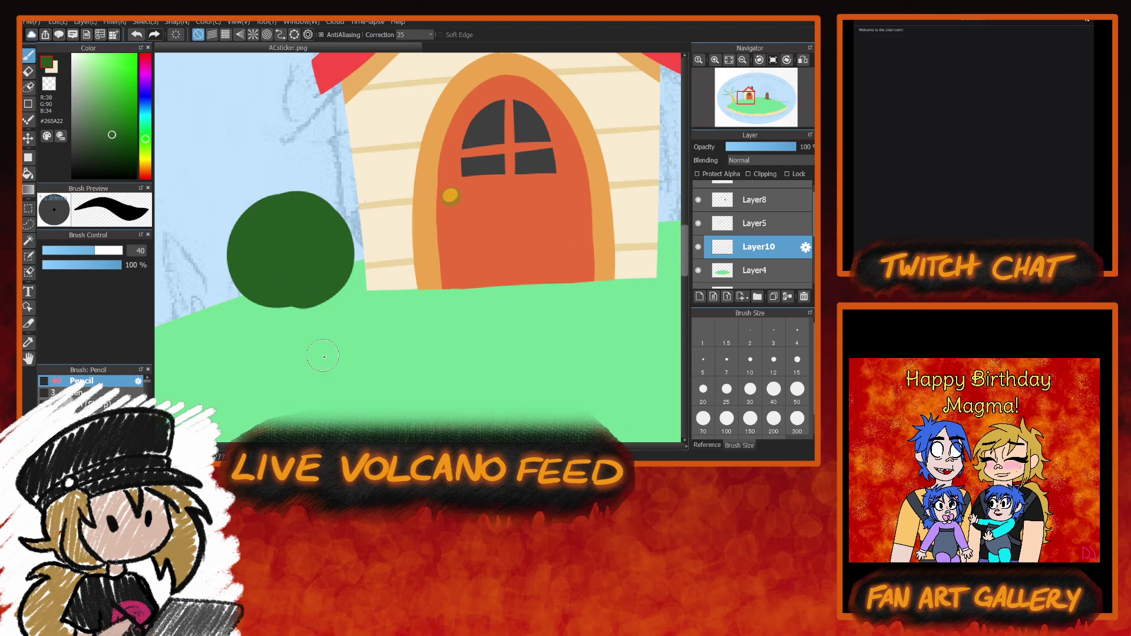
left_click(60, 85)
left_click_drag(325, 304, 335, 302)
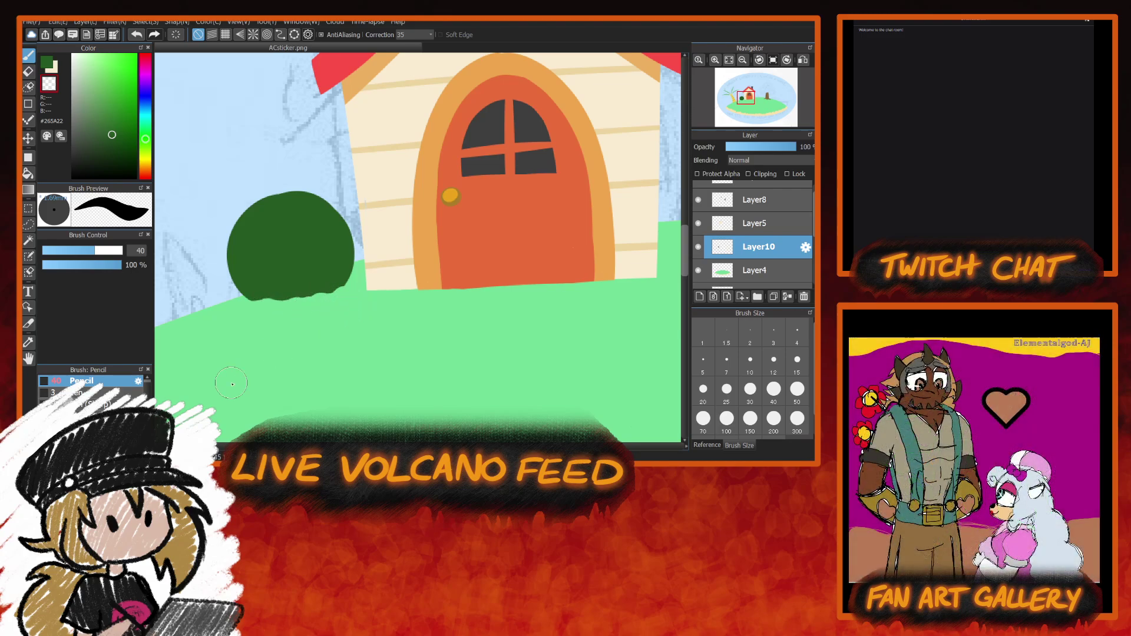
Switch back to dark green #265A22 and paint a matching round bush beside the house's right wall.
left_click_drag(531, 236, 419, 237)
left_click_drag(341, 374, 317, 375)
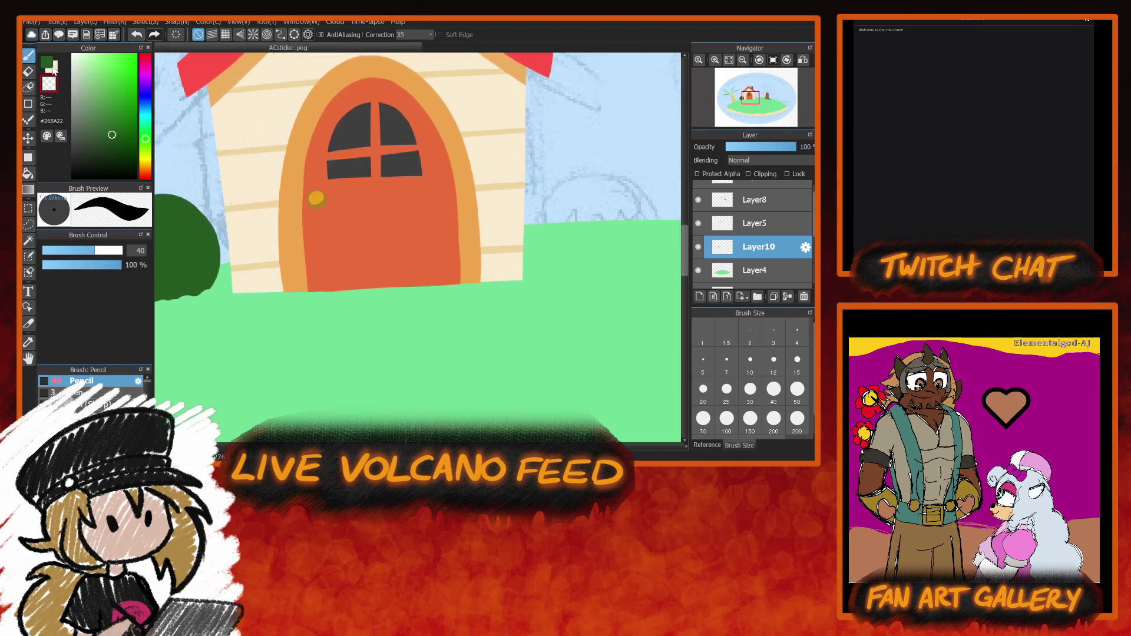
mouse_move(599, 195)
left_mouse_down()
mouse_move(556, 208)
mouse_move(551, 250)
mouse_move(591, 267)
mouse_move(639, 244)
mouse_move(646, 206)
mouse_move(591, 185)
mouse_move(545, 235)
mouse_move(598, 267)
mouse_move(649, 233)
mouse_move(591, 201)
mouse_move(589, 252)
mouse_move(593, 212)
mouse_move(610, 238)
left_mouse_up()
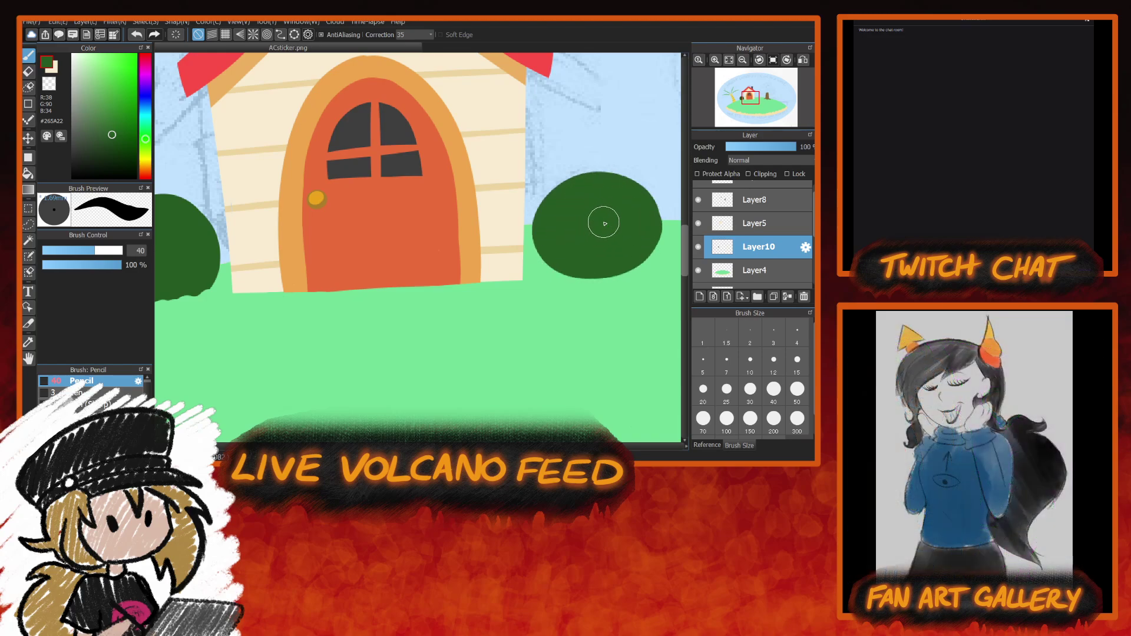
mouse_move(548, 219)
left_mouse_down()
mouse_move(542, 259)
mouse_move(567, 253)
mouse_move(601, 280)
mouse_move(563, 259)
mouse_move(573, 275)
mouse_move(614, 253)
mouse_move(603, 274)
mouse_move(590, 267)
mouse_move(595, 277)
mouse_move(655, 250)
mouse_move(648, 205)
mouse_move(656, 243)
mouse_move(638, 247)
mouse_move(666, 242)
mouse_move(644, 210)
mouse_move(650, 251)
left_mouse_up()
Try to outline the left foliage clump of the brown-trunked tree in dark green on Layer10.
left_click_drag(431, 448, 480, 447)
mouse_move(688, 267)
left_mouse_down()
mouse_move(691, 242)
mouse_move(696, 253)
left_mouse_up()
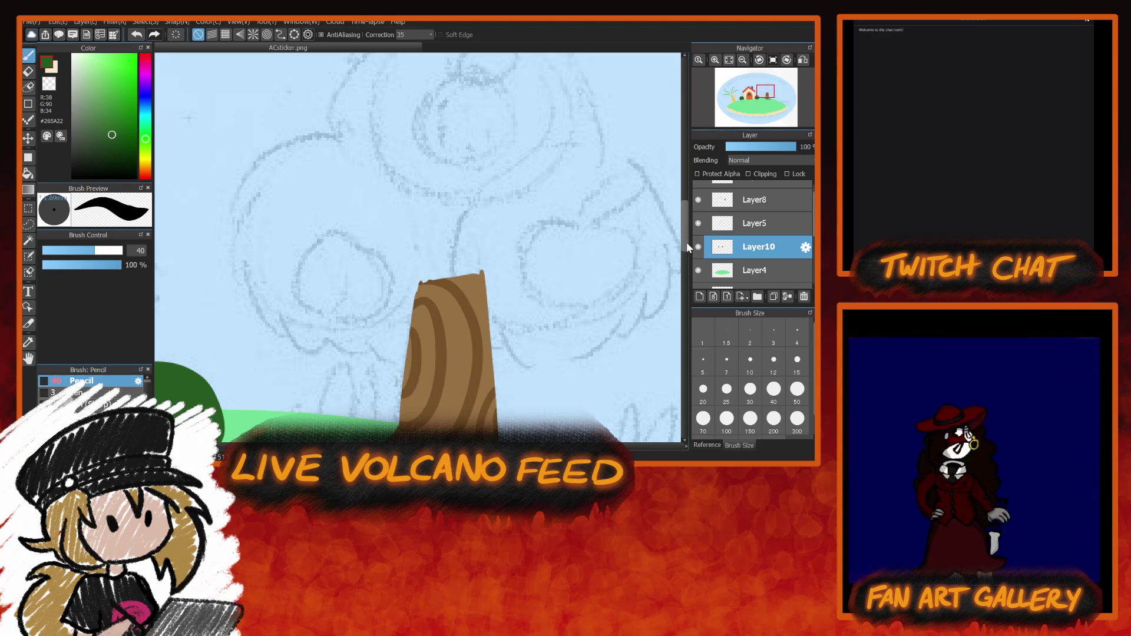
left_click_drag(689, 244, 688, 235)
mouse_move(361, 194)
left_mouse_down()
mouse_move(269, 226)
mouse_move(262, 351)
mouse_move(433, 369)
mouse_move(444, 234)
mouse_move(283, 223)
mouse_move(249, 279)
left_mouse_up()
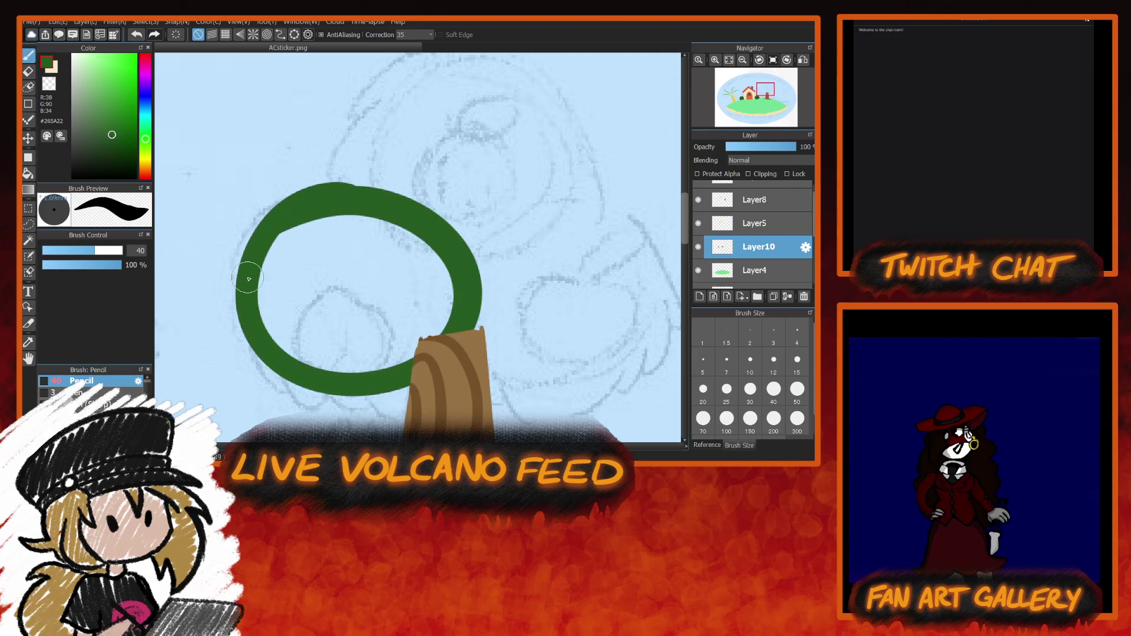
key("ctrl+z")
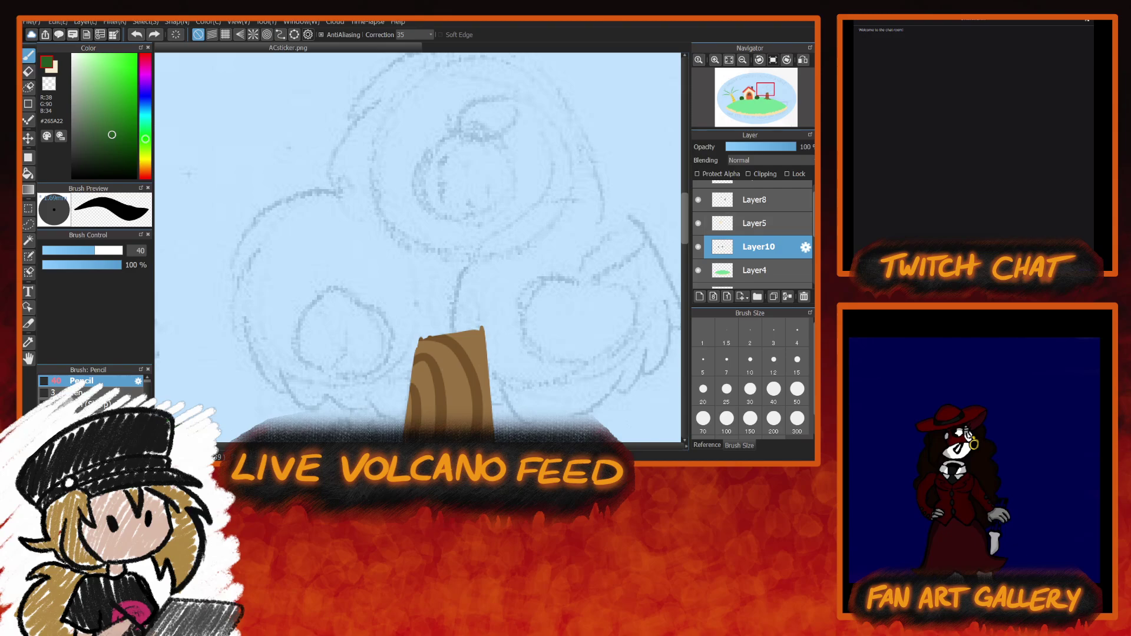
Add a new layer above Layer7 and paint two overlapping round dark green foliage clumps across the top of the brown trunk.
scroll(760, 192, "up", 1)
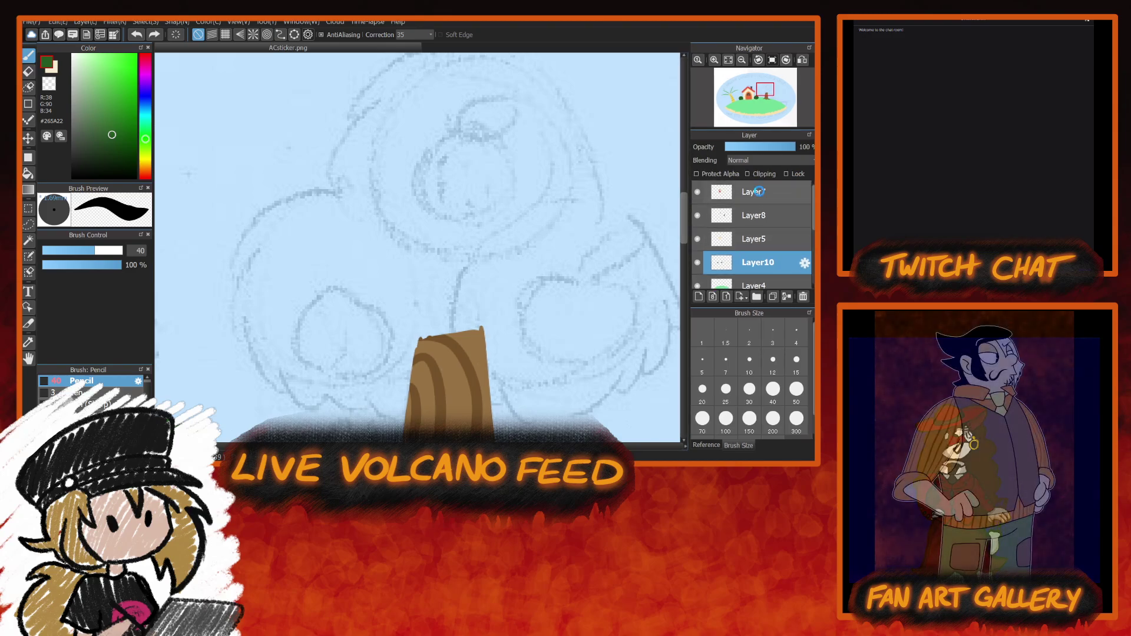
left_click(699, 297)
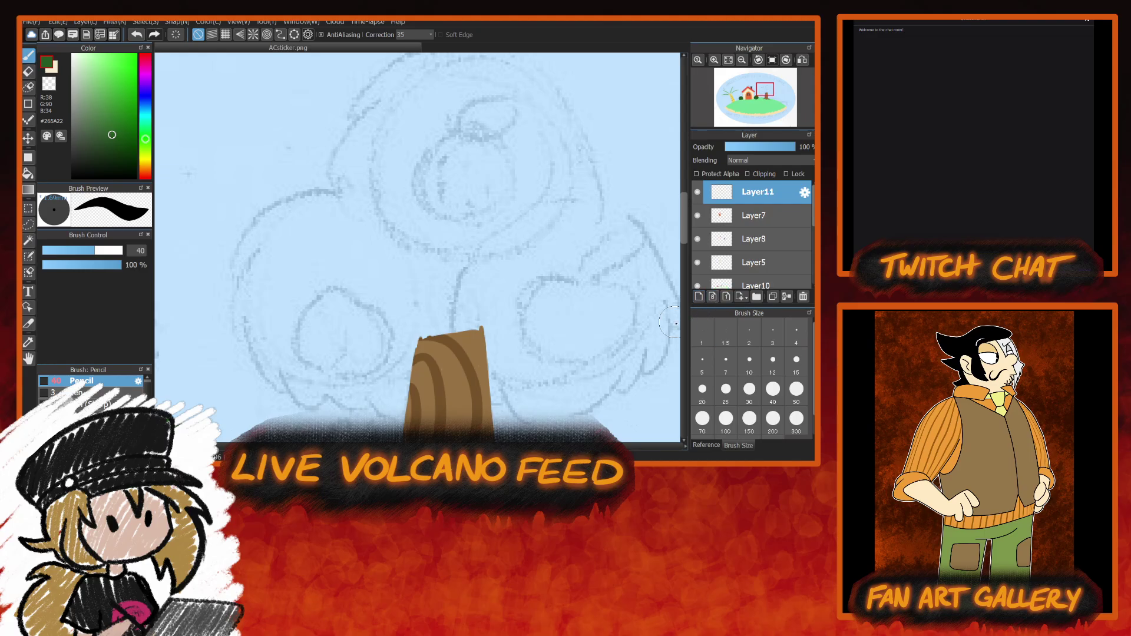
mouse_move(426, 212)
left_mouse_down()
mouse_move(305, 196)
mouse_move(243, 323)
mouse_move(395, 383)
mouse_move(446, 244)
mouse_move(292, 211)
mouse_move(311, 380)
mouse_move(469, 285)
mouse_move(333, 201)
mouse_move(327, 368)
mouse_move(382, 218)
mouse_move(370, 366)
mouse_move(361, 266)
mouse_move(425, 281)
mouse_move(418, 310)
mouse_move(319, 359)
mouse_move(329, 256)
mouse_move(394, 248)
mouse_move(344, 331)
mouse_move(302, 259)
mouse_move(403, 224)
mouse_move(358, 358)
mouse_move(429, 274)
mouse_move(378, 357)
left_mouse_up()
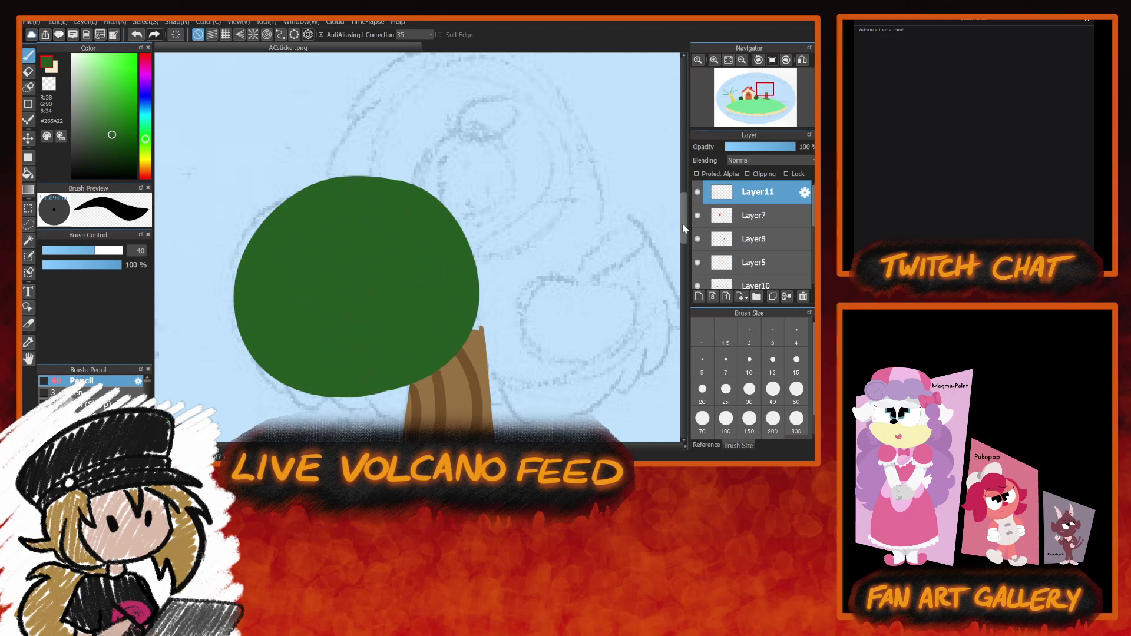
scroll(685, 228, "down", 3)
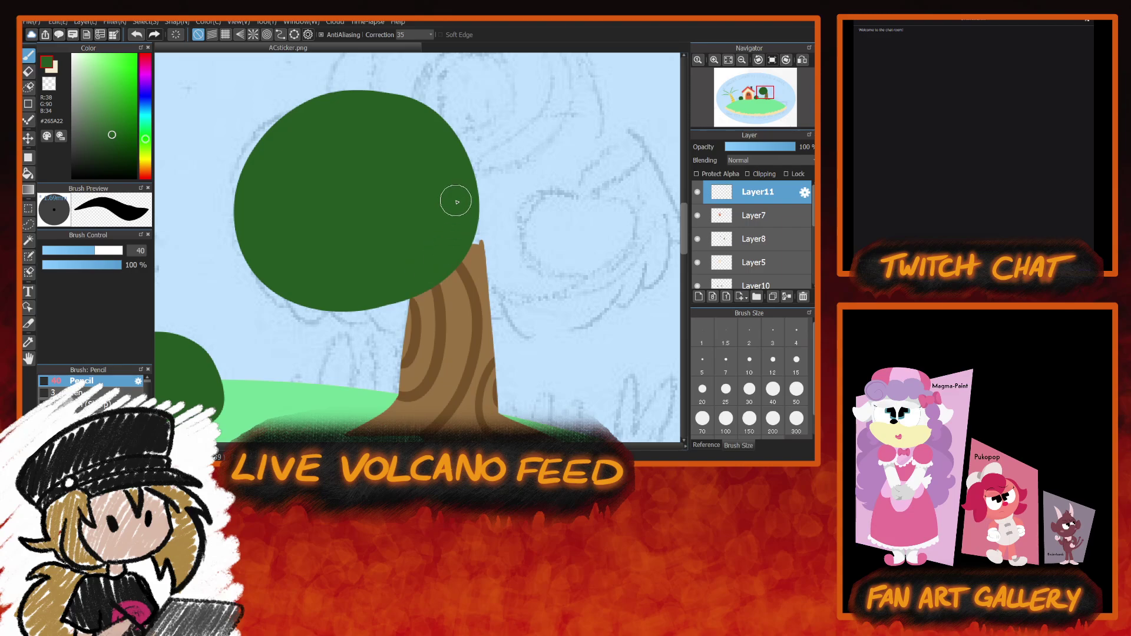
mouse_move(460, 242)
left_mouse_down()
mouse_move(361, 308)
mouse_move(332, 257)
mouse_move(332, 286)
mouse_move(451, 256)
left_mouse_up()
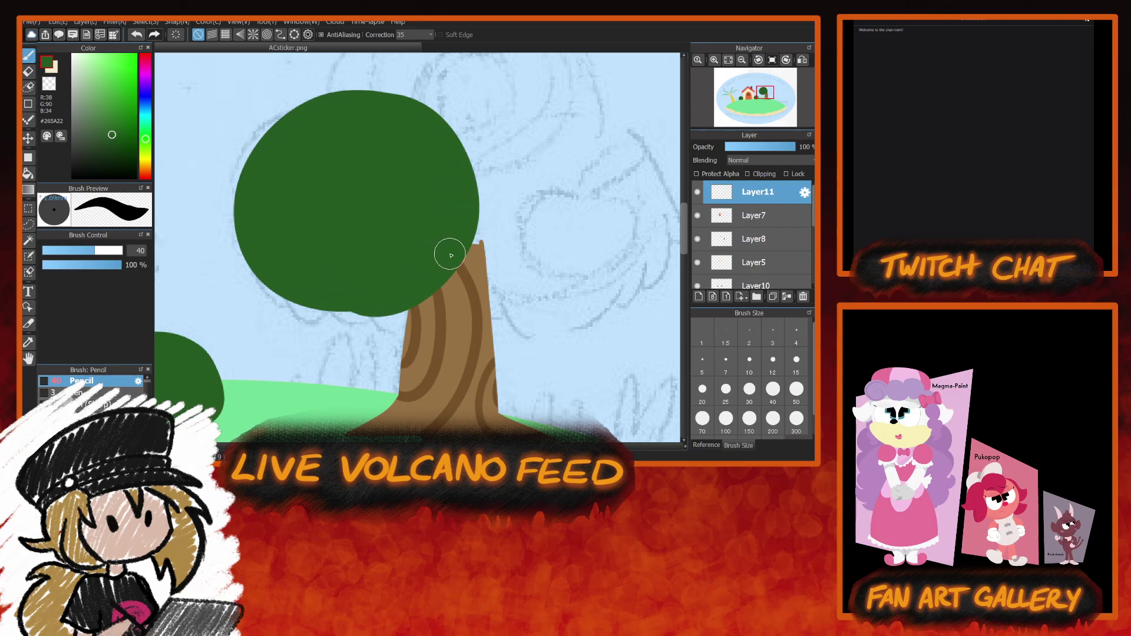
scroll(684, 236, "up", 1)
mouse_move(618, 157)
left_mouse_down()
mouse_move(548, 144)
mouse_move(440, 225)
mouse_move(484, 335)
mouse_move(624, 311)
mouse_move(629, 189)
mouse_move(479, 191)
mouse_move(562, 314)
mouse_move(544, 181)
mouse_move(541, 309)
mouse_move(522, 194)
mouse_move(582, 264)
mouse_move(509, 263)
mouse_move(509, 233)
mouse_move(545, 305)
mouse_move(456, 279)
mouse_move(582, 271)
mouse_move(522, 321)
mouse_move(605, 256)
mouse_move(625, 264)
mouse_move(590, 160)
mouse_move(608, 157)
mouse_move(653, 218)
mouse_move(588, 336)
left_mouse_up()
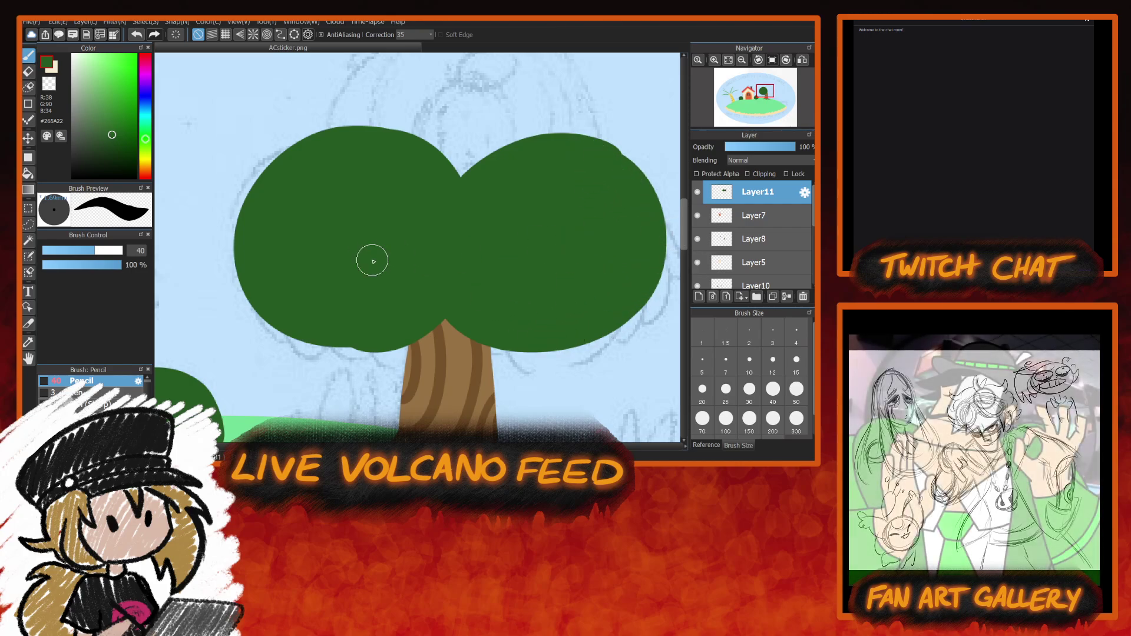
Add scalloped leaf bumps along the outer and lower edges of both foliage clumps.
mouse_move(277, 180)
left_mouse_down()
mouse_move(252, 202)
mouse_move(234, 262)
mouse_move(282, 232)
mouse_move(256, 241)
mouse_move(243, 272)
mouse_move(284, 283)
mouse_move(267, 278)
mouse_move(281, 327)
mouse_move(322, 294)
mouse_move(282, 304)
mouse_move(294, 335)
mouse_move(355, 281)
mouse_move(322, 324)
mouse_move(306, 324)
mouse_move(360, 304)
mouse_move(362, 319)
mouse_move(336, 324)
mouse_move(388, 304)
mouse_move(431, 308)
mouse_move(455, 328)
mouse_move(440, 300)
mouse_move(439, 327)
mouse_move(431, 301)
mouse_move(418, 338)
mouse_move(401, 314)
mouse_move(396, 345)
mouse_move(376, 303)
mouse_move(385, 300)
mouse_move(370, 330)
mouse_move(353, 303)
left_mouse_up()
mouse_move(604, 149)
left_mouse_down()
mouse_move(670, 241)
mouse_move(642, 265)
mouse_move(658, 256)
mouse_move(649, 301)
mouse_move(650, 262)
mouse_move(630, 305)
mouse_move(658, 269)
mouse_move(653, 313)
mouse_move(650, 301)
mouse_move(629, 303)
mouse_move(633, 291)
mouse_move(613, 339)
mouse_move(589, 322)
left_mouse_up()
mouse_move(469, 325)
left_mouse_down()
mouse_move(500, 310)
mouse_move(483, 333)
mouse_move(553, 330)
mouse_move(512, 333)
mouse_move(522, 354)
mouse_move(587, 314)
mouse_move(551, 345)
mouse_move(538, 337)
mouse_move(551, 356)
mouse_move(597, 322)
mouse_move(576, 343)
mouse_move(565, 335)
mouse_move(593, 349)
mouse_move(621, 306)
mouse_move(588, 336)
mouse_move(515, 337)
mouse_move(531, 358)
mouse_move(568, 312)
left_mouse_up()
Paint and fill a large rounded dark green clump above the two lower ones to form the tree's crown.
scroll(686, 239, "up", 4)
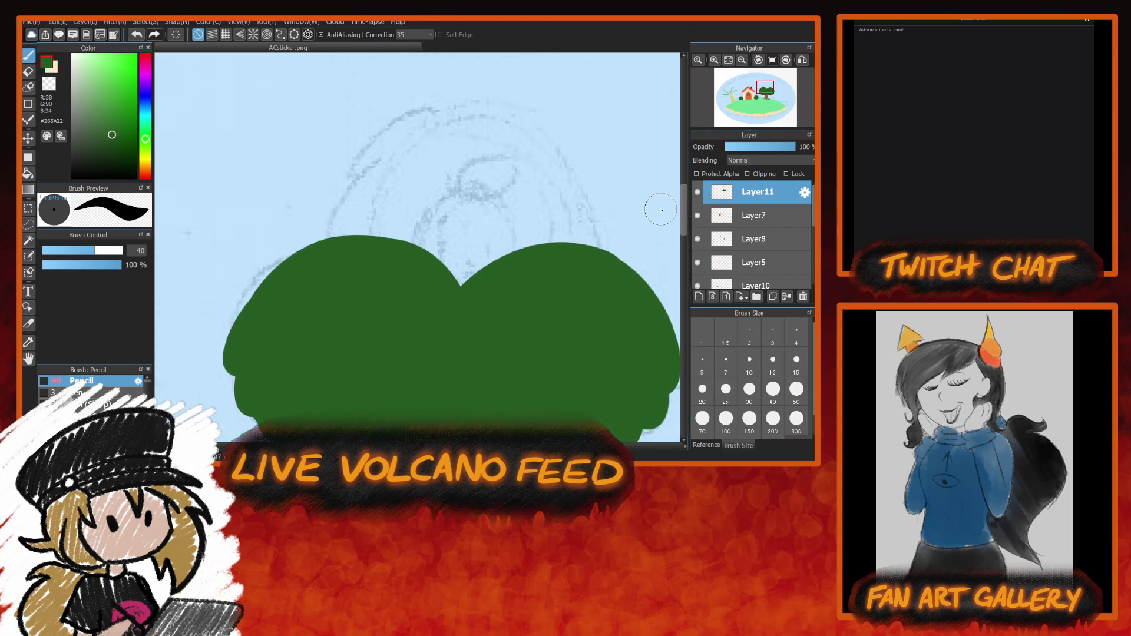
mouse_move(571, 259)
left_mouse_down()
mouse_move(483, 116)
mouse_move(348, 234)
left_mouse_up()
mouse_move(569, 262)
left_mouse_down()
mouse_move(479, 121)
mouse_move(371, 233)
left_mouse_up()
mouse_move(395, 298)
left_mouse_down()
mouse_move(414, 151)
mouse_move(578, 226)
mouse_move(466, 312)
mouse_move(551, 202)
mouse_move(376, 239)
mouse_move(491, 200)
mouse_move(505, 251)
mouse_move(495, 268)
mouse_move(461, 285)
mouse_move(439, 255)
mouse_move(478, 253)
left_mouse_up()
mouse_move(476, 190)
left_mouse_down()
mouse_move(426, 209)
mouse_move(444, 194)
left_mouse_up()
Scallop the edges of the tree's top clump and the upper outer edges of both side clumps.
mouse_move(457, 117)
left_mouse_down()
mouse_move(377, 130)
mouse_move(389, 149)
mouse_move(406, 151)
mouse_move(378, 145)
mouse_move(336, 200)
mouse_move(387, 185)
mouse_move(349, 191)
mouse_move(330, 222)
mouse_move(386, 222)
left_mouse_up()
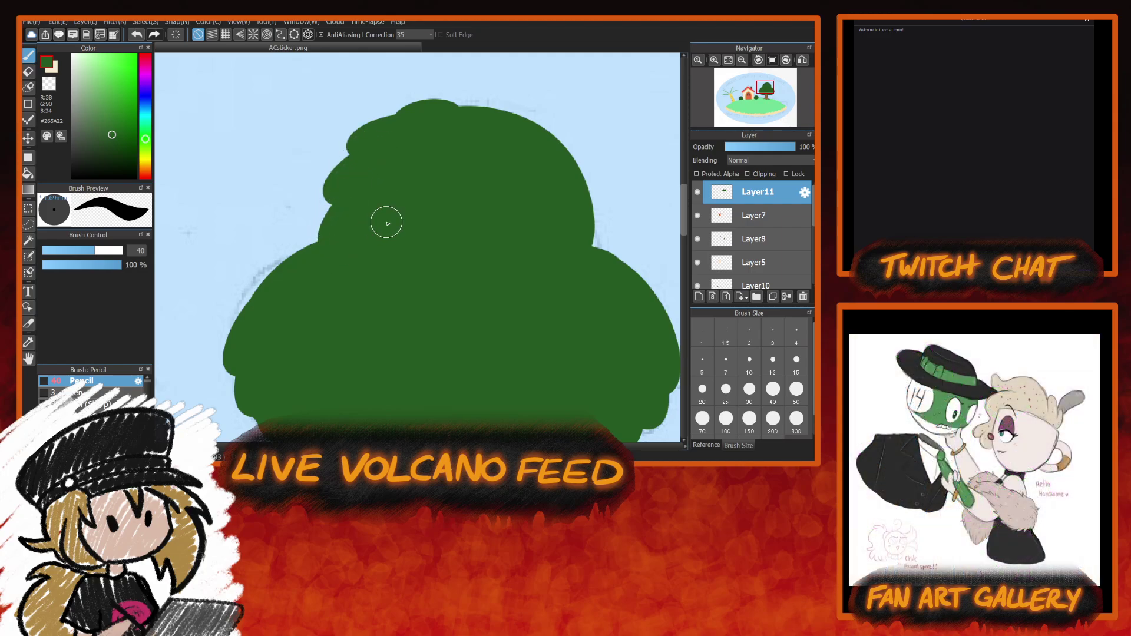
mouse_move(469, 116)
left_mouse_down()
mouse_move(511, 108)
mouse_move(484, 125)
mouse_move(561, 137)
mouse_move(540, 158)
mouse_move(594, 179)
mouse_move(559, 157)
mouse_move(576, 162)
mouse_move(604, 210)
mouse_move(578, 224)
mouse_move(615, 249)
mouse_move(590, 217)
mouse_move(591, 247)
left_mouse_up()
mouse_move(316, 244)
left_mouse_down()
mouse_move(286, 275)
mouse_move(313, 255)
mouse_move(273, 270)
mouse_move(300, 289)
left_mouse_up()
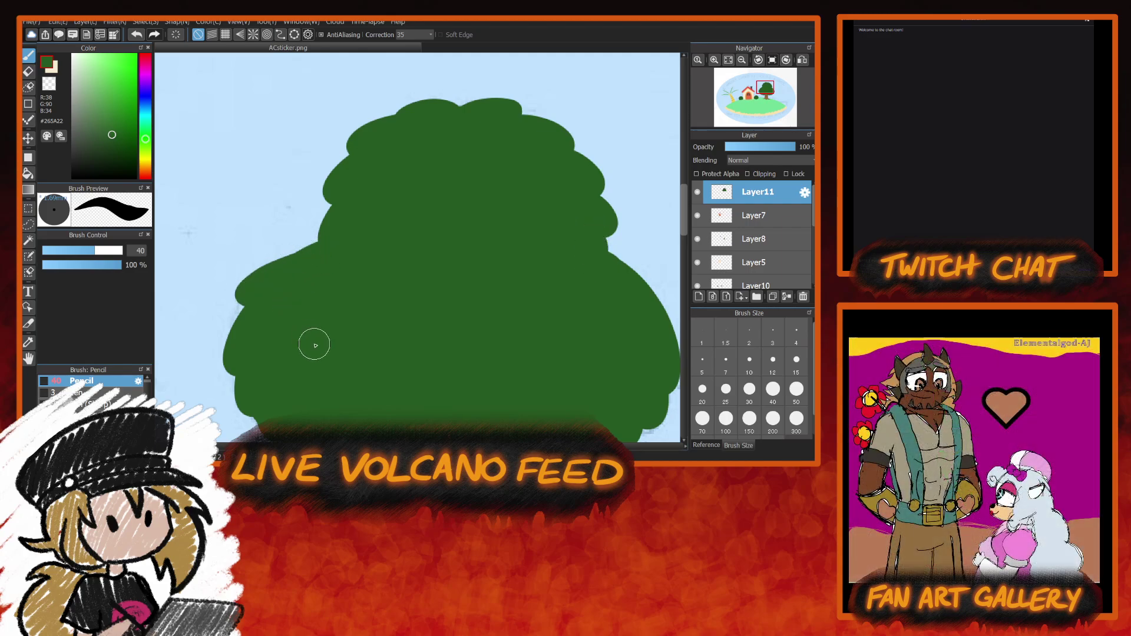
key("ctrl+z")
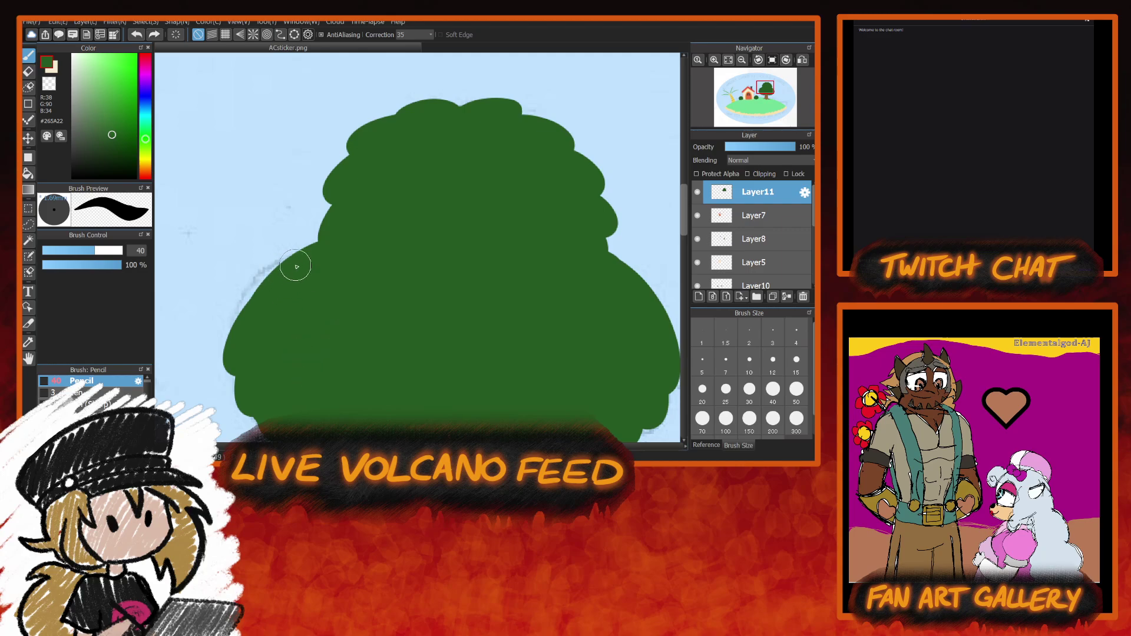
mouse_move(293, 260)
left_mouse_down()
mouse_move(252, 287)
mouse_move(297, 298)
left_mouse_up()
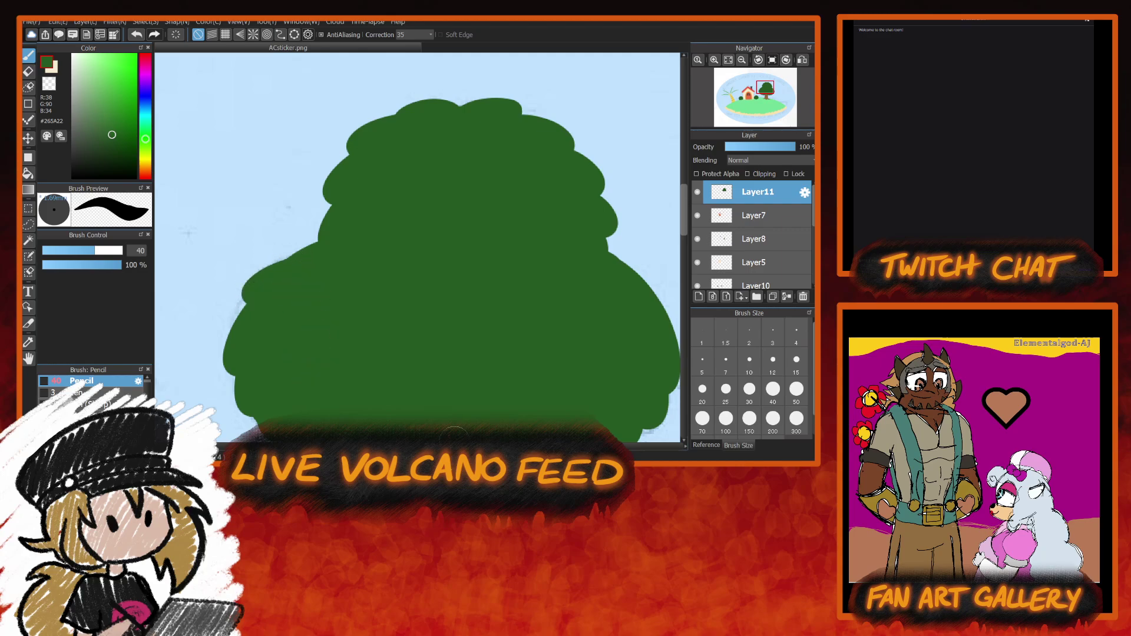
left_click_drag(610, 261, 455, 265)
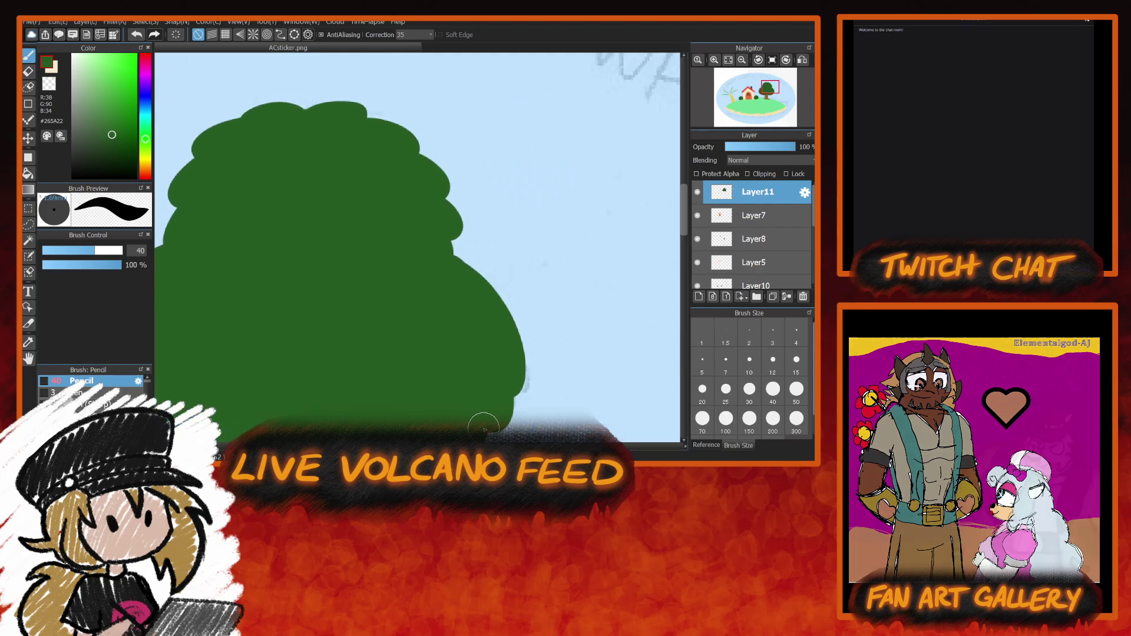
mouse_move(498, 297)
left_mouse_down()
mouse_move(524, 327)
mouse_move(521, 350)
left_mouse_up()
left_click_drag(324, 428, 471, 430)
Examine the leafy tree up close and within the whole scene, then the palm's bare fronds.
scroll(687, 212, "down", 2)
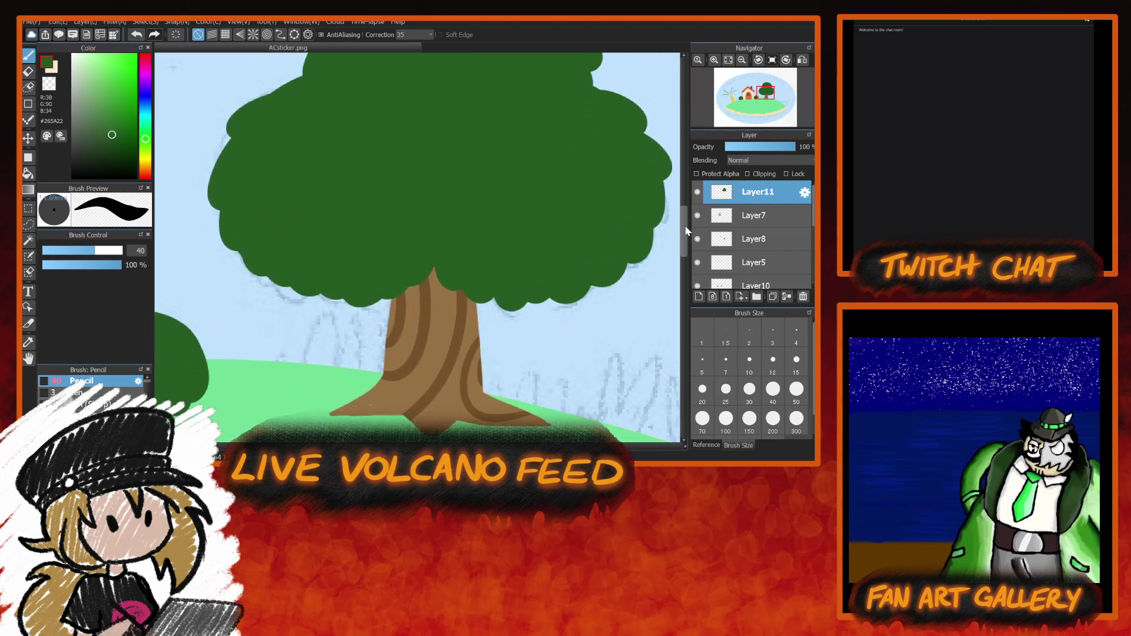
scroll(684, 226, "up", 2)
left_click(742, 61)
left_click(741, 61)
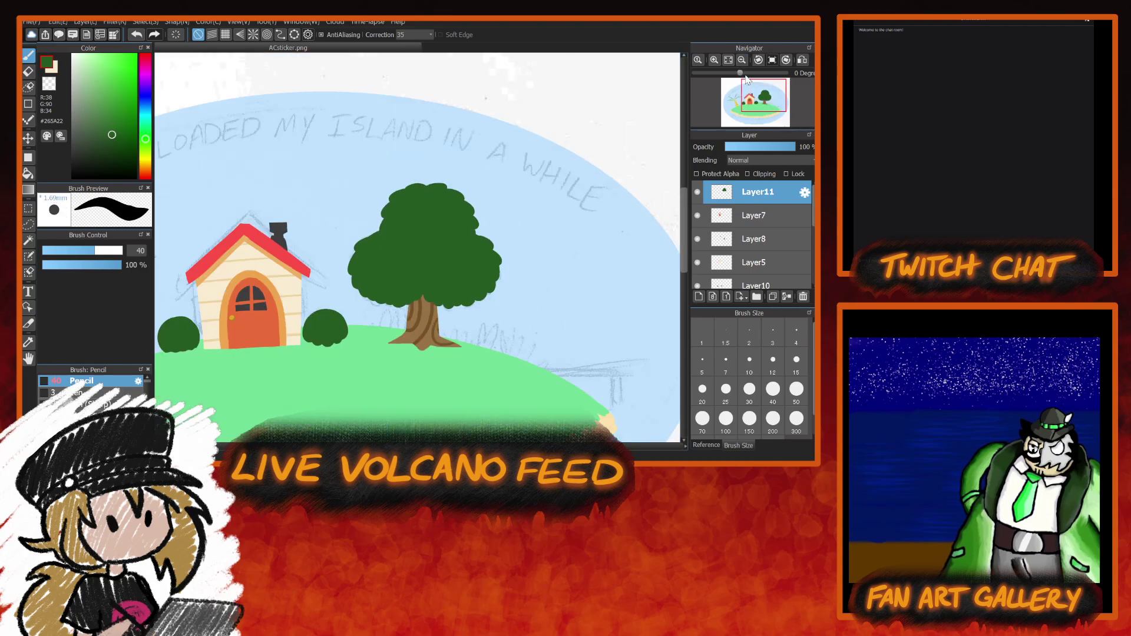
left_click_drag(353, 295, 574, 295)
left_click(714, 59)
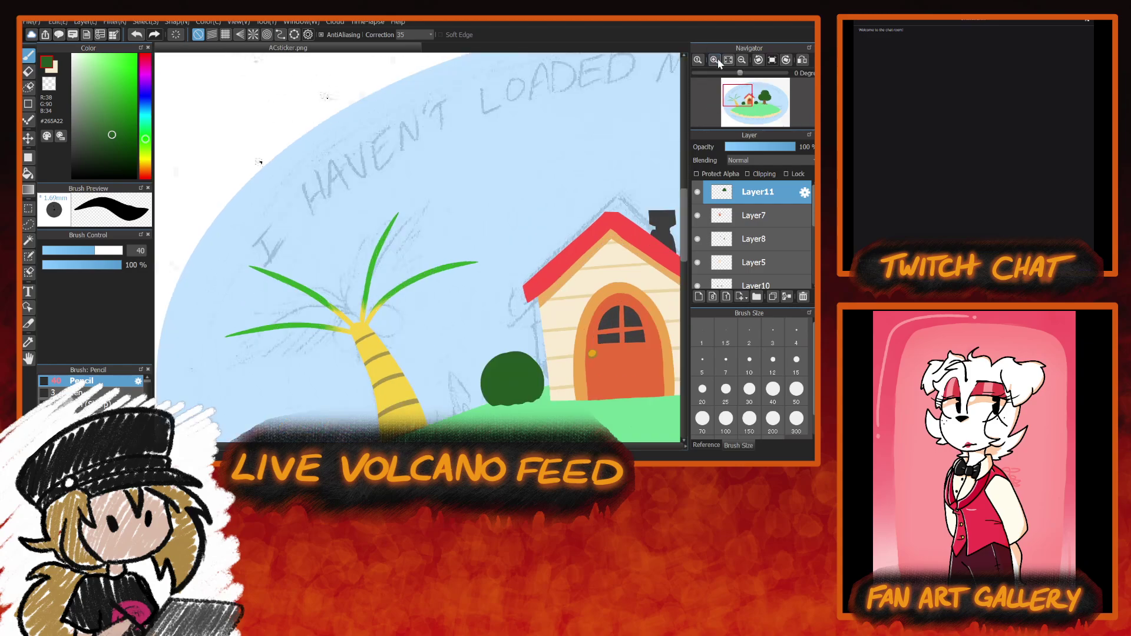
left_click(715, 60)
left_click(714, 59)
scroll(184, 77, "left", 5)
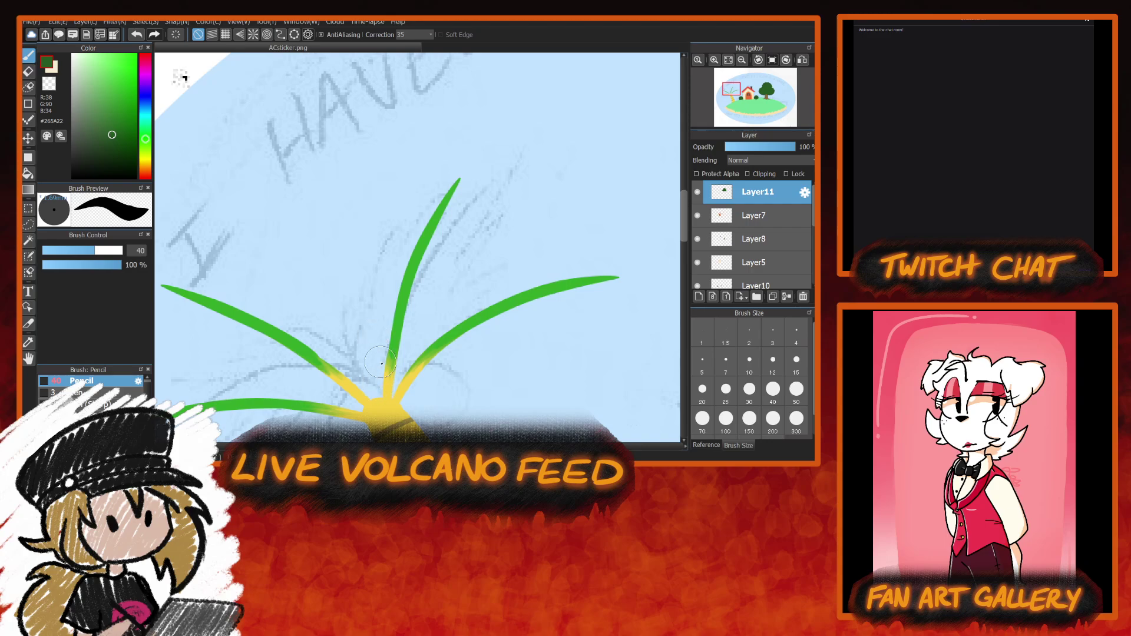
left_click_drag(461, 180, 479, 155)
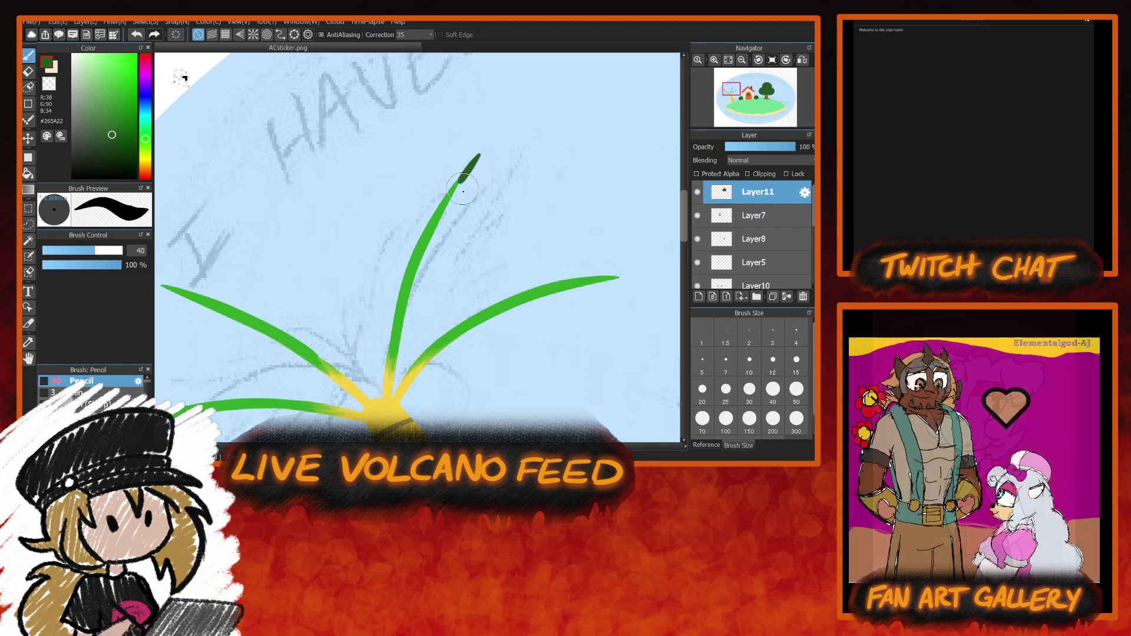
left_click_drag(451, 200, 503, 163)
left_click_drag(450, 220, 492, 139)
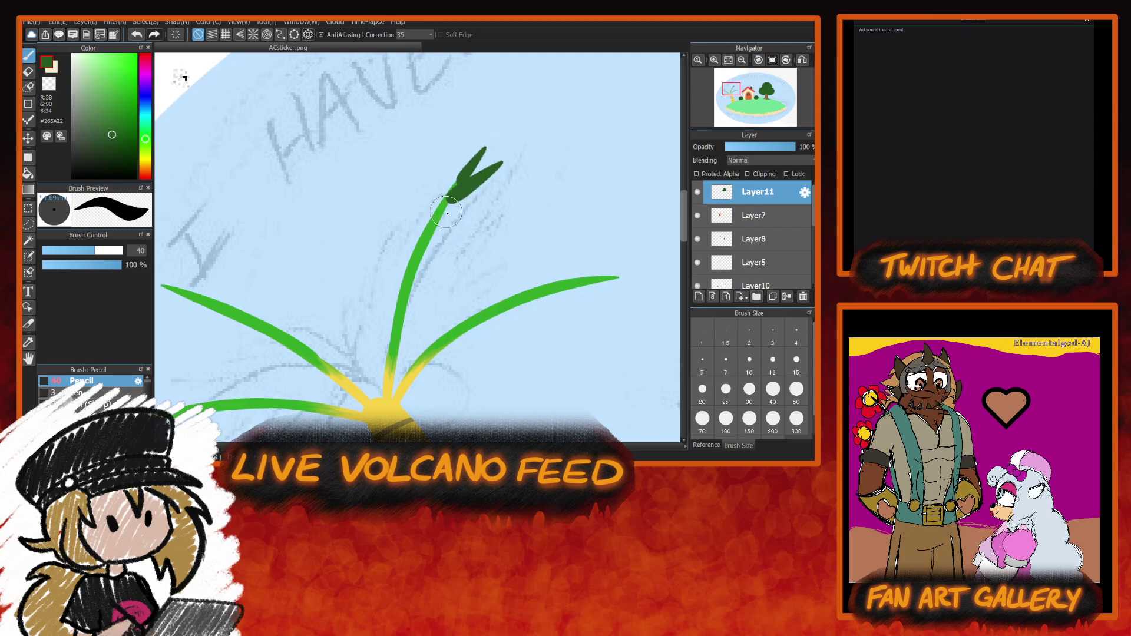
left_click_drag(444, 211, 500, 188)
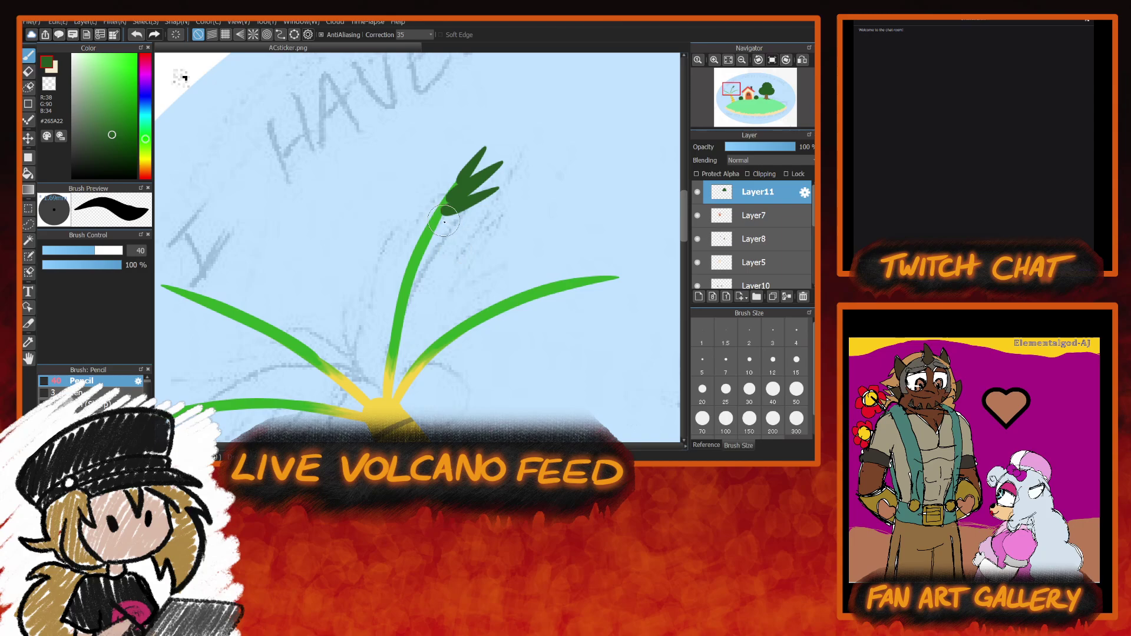
left_click_drag(448, 217, 517, 207)
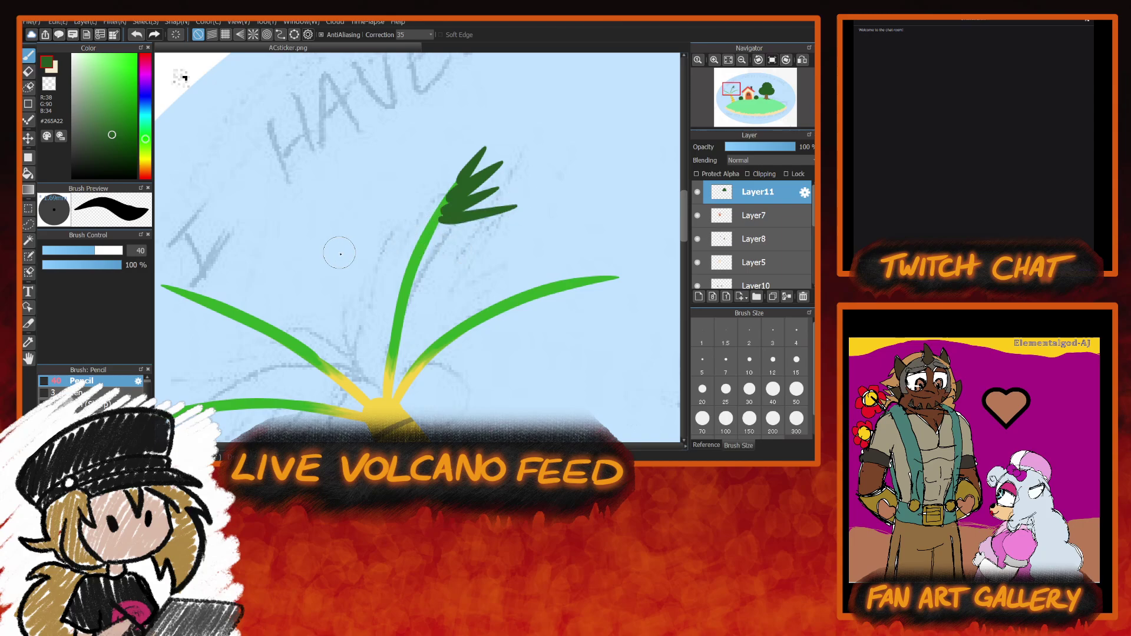
key("ctrl+z")
key("ctrl+z")
key("ctrl+z")
key("ctrl+z")
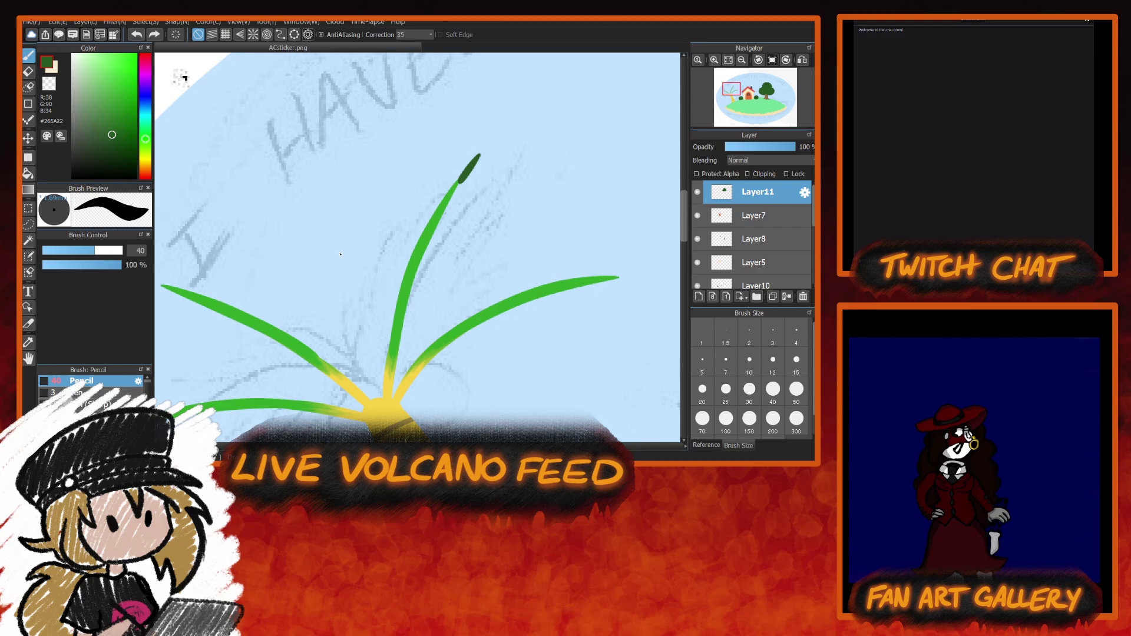
left_click(610, 278)
mouse_move(617, 278)
left_mouse_down()
mouse_move(647, 277)
mouse_move(633, 268)
left_mouse_up()
key("ctrl+z")
left_click_drag(458, 191, 478, 156)
key("ctrl+z")
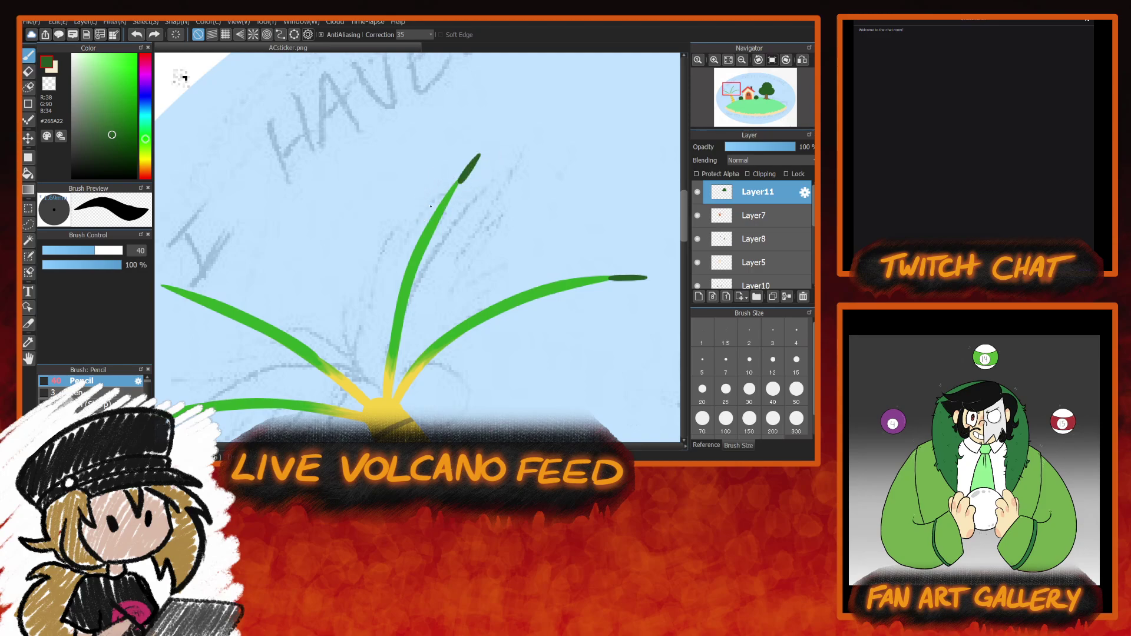
key("ctrl+plus")
left_click(462, 159)
left_click_drag(488, 107, 486, 109)
left_click_drag(472, 171, 511, 142)
mouse_move(445, 186)
left_mouse_down()
mouse_move(447, 139)
mouse_move(489, 171)
mouse_move(508, 147)
left_mouse_up()
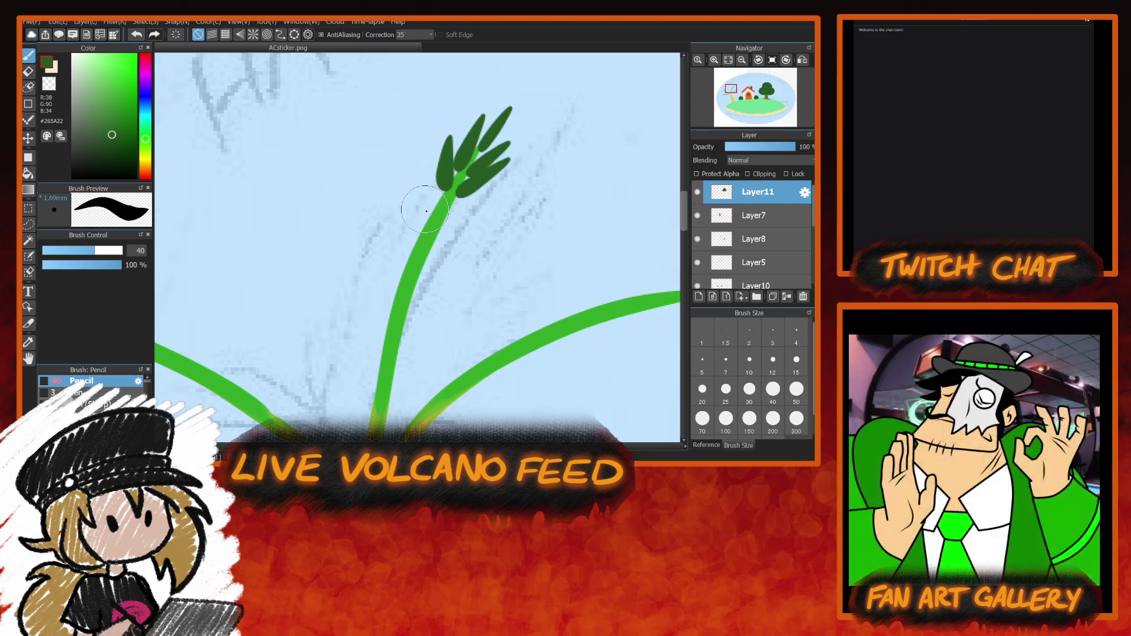
key("ctrl+z")
key("ctrl+z")
key("ctrl+z")
key("ctrl+z")
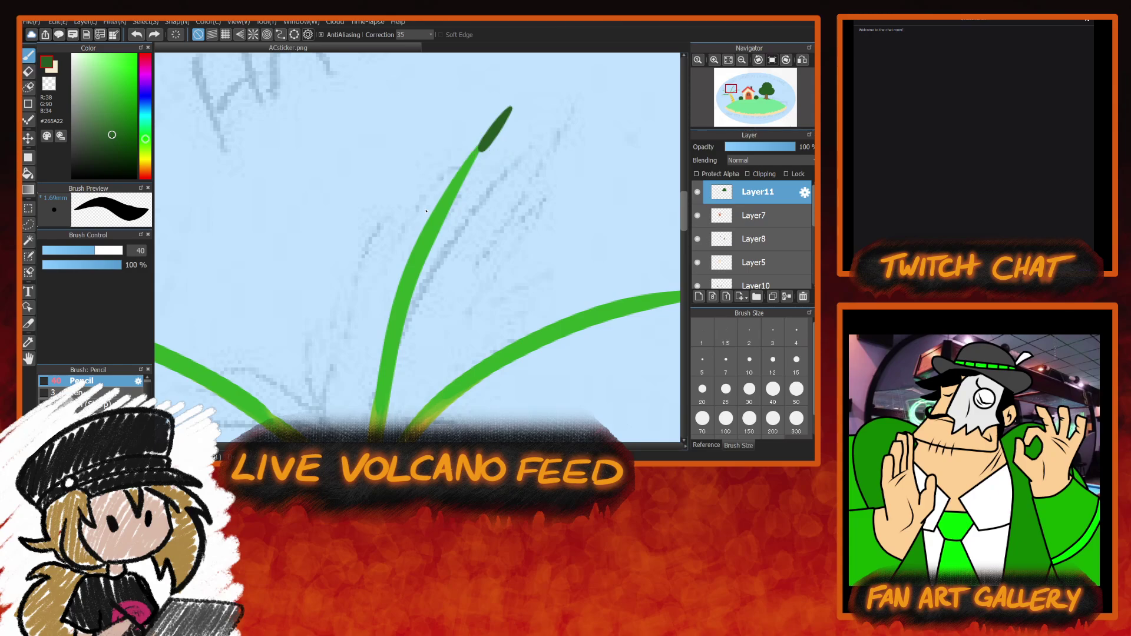
key("ctrl+z")
Set the brush size to 20 and paint long, thin dark green leaflets on both sides of the upright palm frond's lower half.
mouse_move(688, 217)
left_mouse_down()
mouse_move(686, 240)
mouse_move(694, 221)
left_mouse_up()
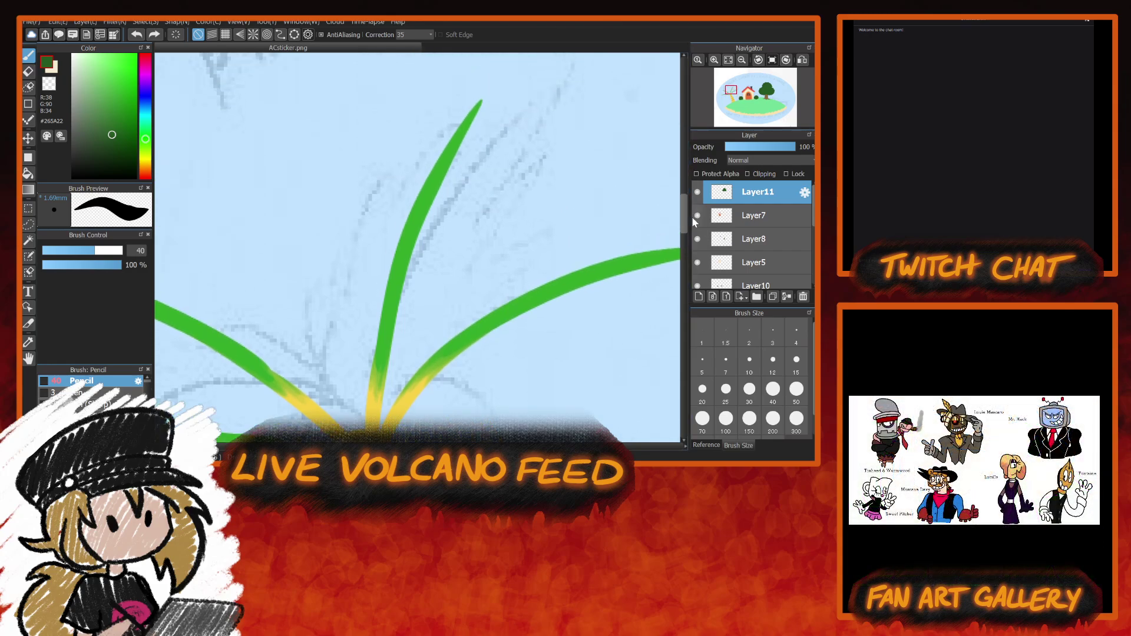
left_click(703, 389)
left_click_drag(370, 371, 342, 220)
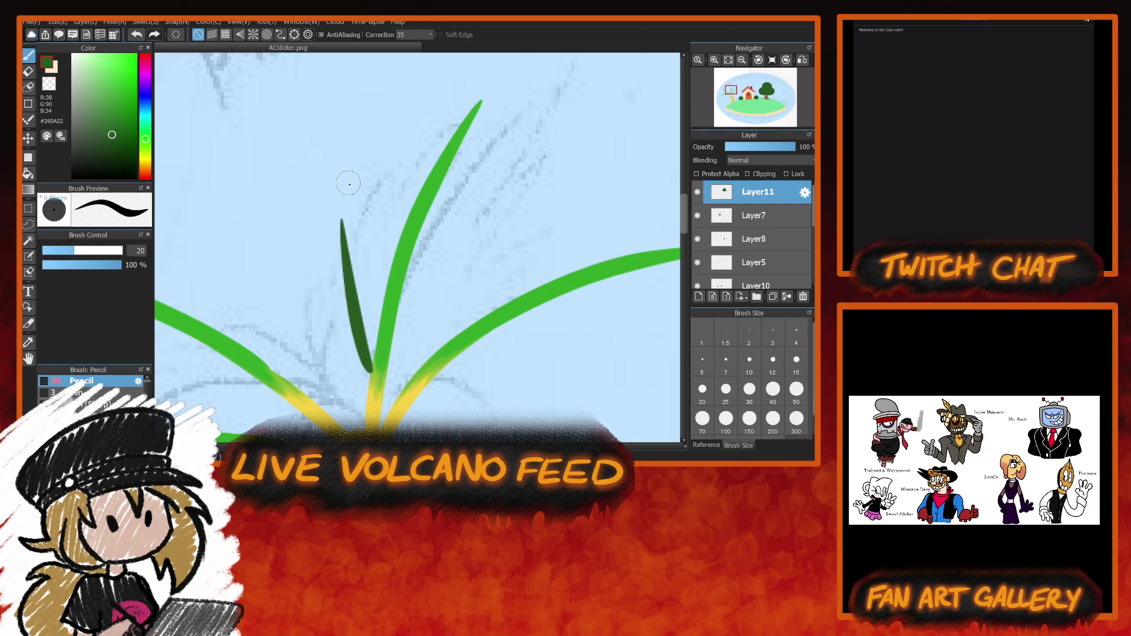
left_click_drag(393, 372, 444, 275)
left_click_drag(379, 356, 370, 175)
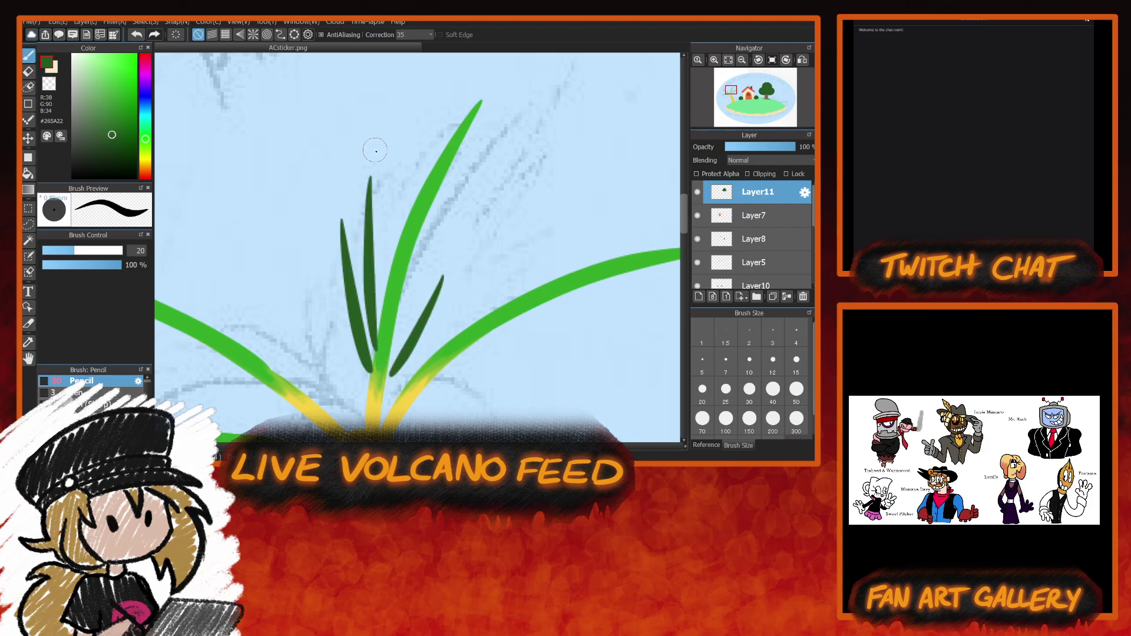
left_click_drag(391, 349, 465, 212)
left_click_drag(385, 294, 400, 141)
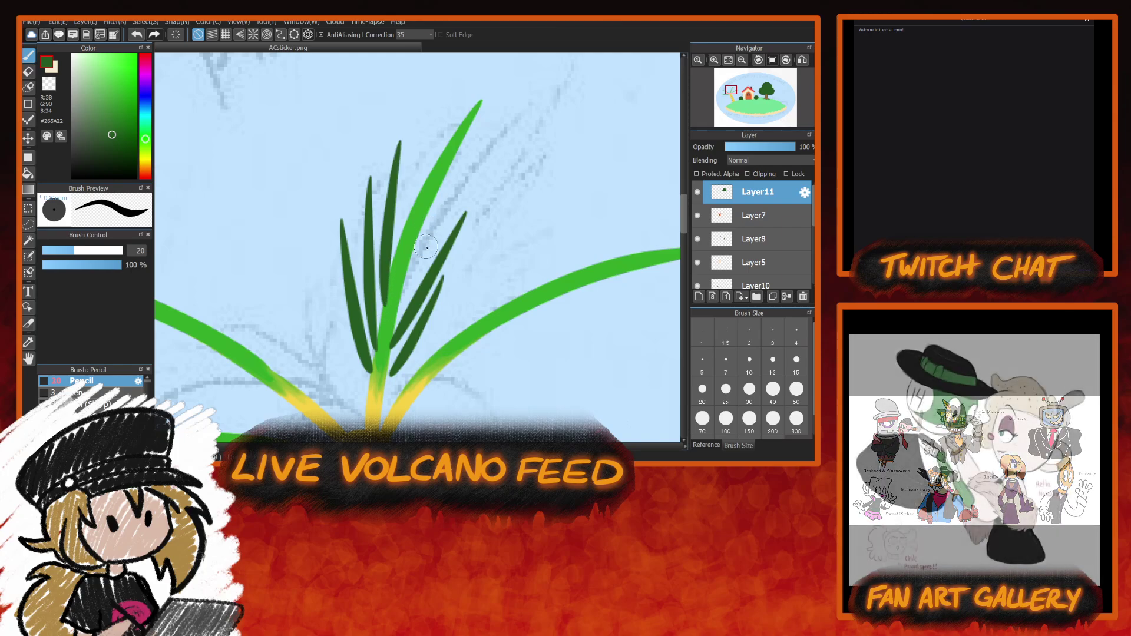
Continue the slim dark green leaflets along both sides of the upright frond's upper half up to its tip.
left_click_drag(399, 302, 504, 155)
left_click_drag(399, 237, 436, 103)
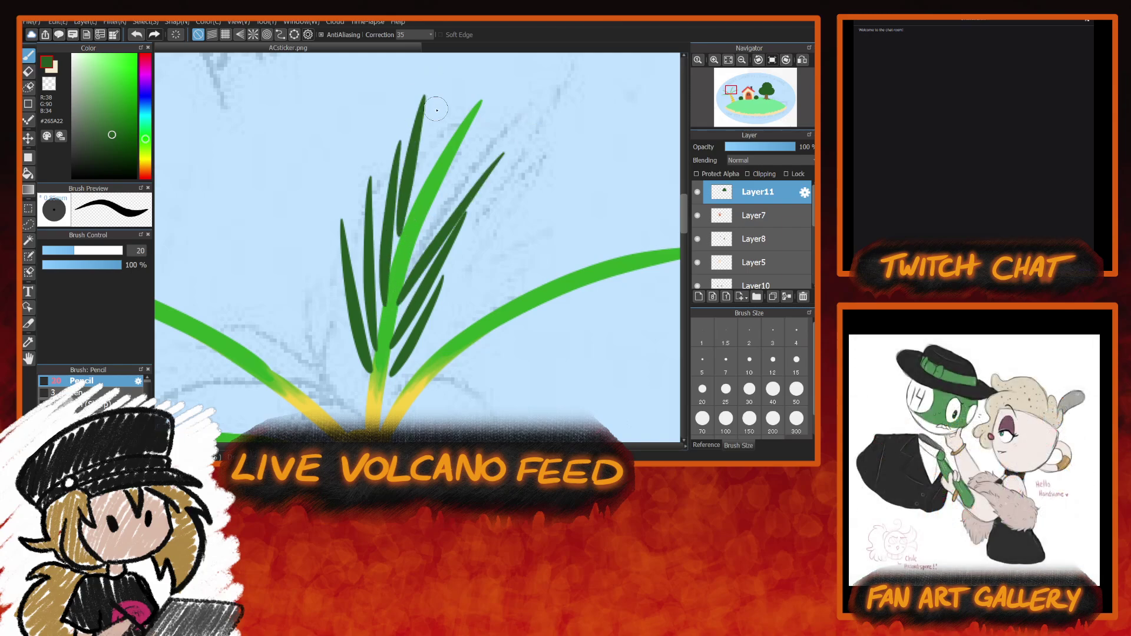
left_click_drag(411, 263, 501, 149)
left_click_drag(416, 199, 455, 130)
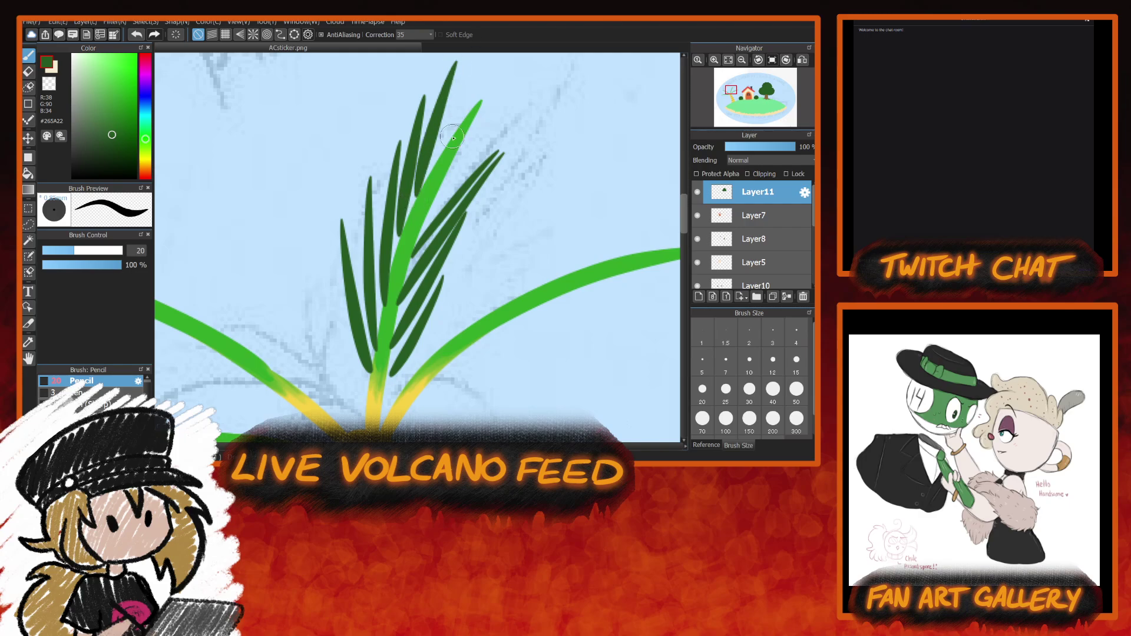
left_click_drag(424, 220, 528, 106)
mouse_move(439, 155)
left_mouse_down()
mouse_move(489, 53)
mouse_move(534, 82)
left_mouse_up()
mouse_move(468, 121)
left_mouse_down()
mouse_move(506, 54)
mouse_move(539, 56)
mouse_move(522, 54)
left_mouse_up()
Add leaflets at the base of the upright frond and fill the gaps along its lower and middle sections.
left_click_drag(365, 397, 326, 241)
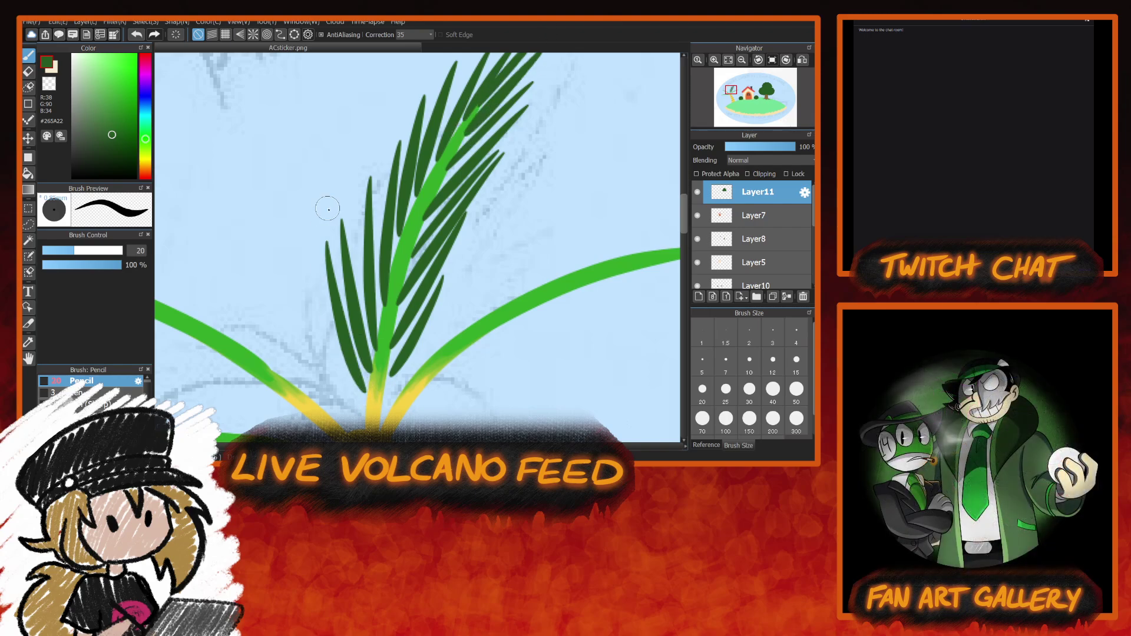
left_click_drag(383, 390, 467, 294)
left_click_drag(376, 347, 377, 135)
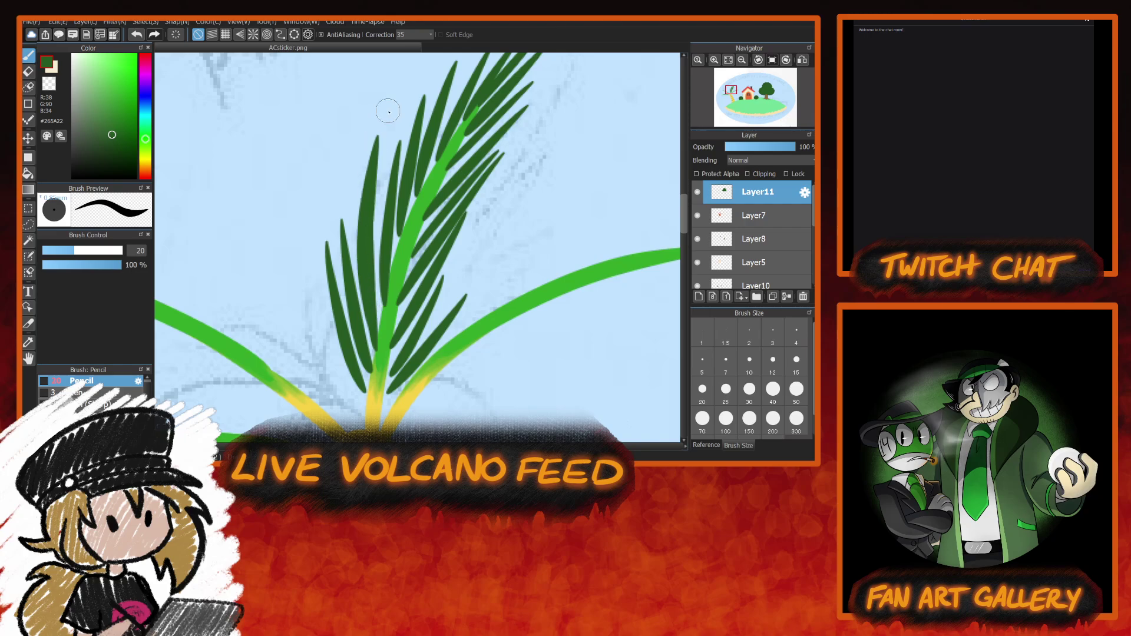
mouse_move(392, 278)
left_mouse_down()
mouse_move(394, 153)
mouse_move(416, 69)
left_mouse_up()
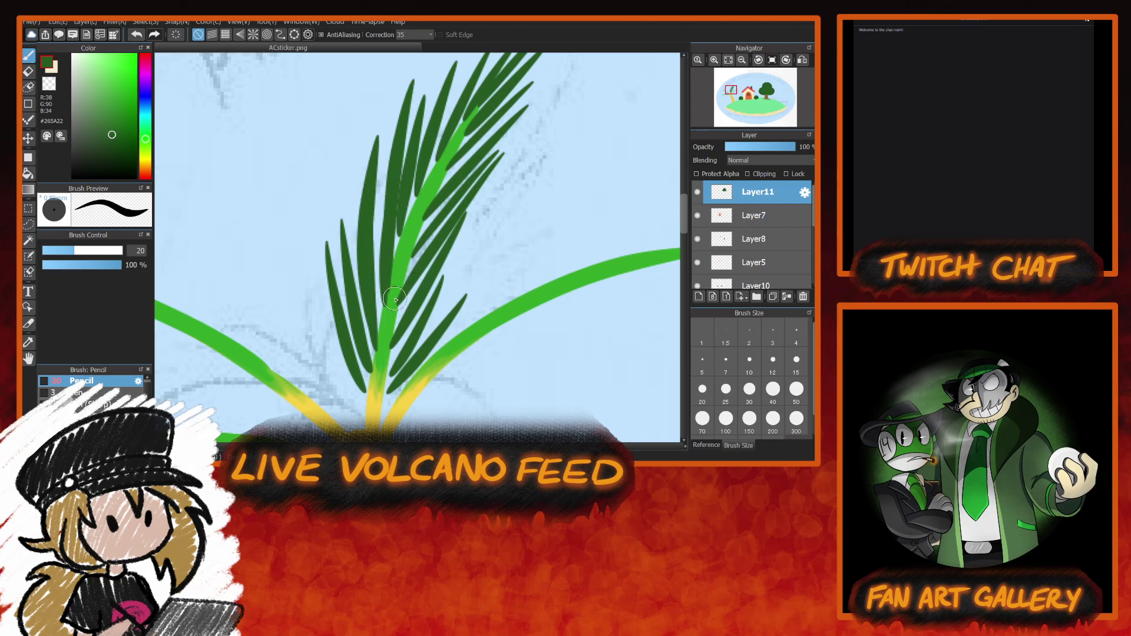
left_click_drag(394, 300, 511, 152)
left_click_drag(390, 338, 486, 214)
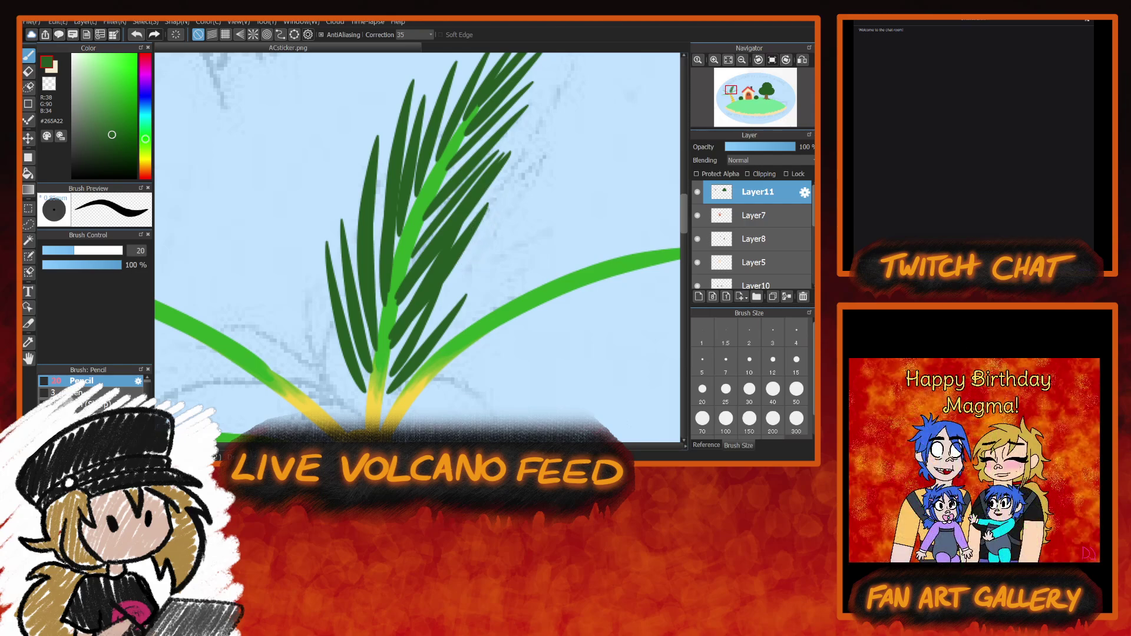
Paint a dark green leaflet at the tip of the upper-left palm frond and two pairs of leaflets near its base.
left_click_drag(371, 422, 495, 422)
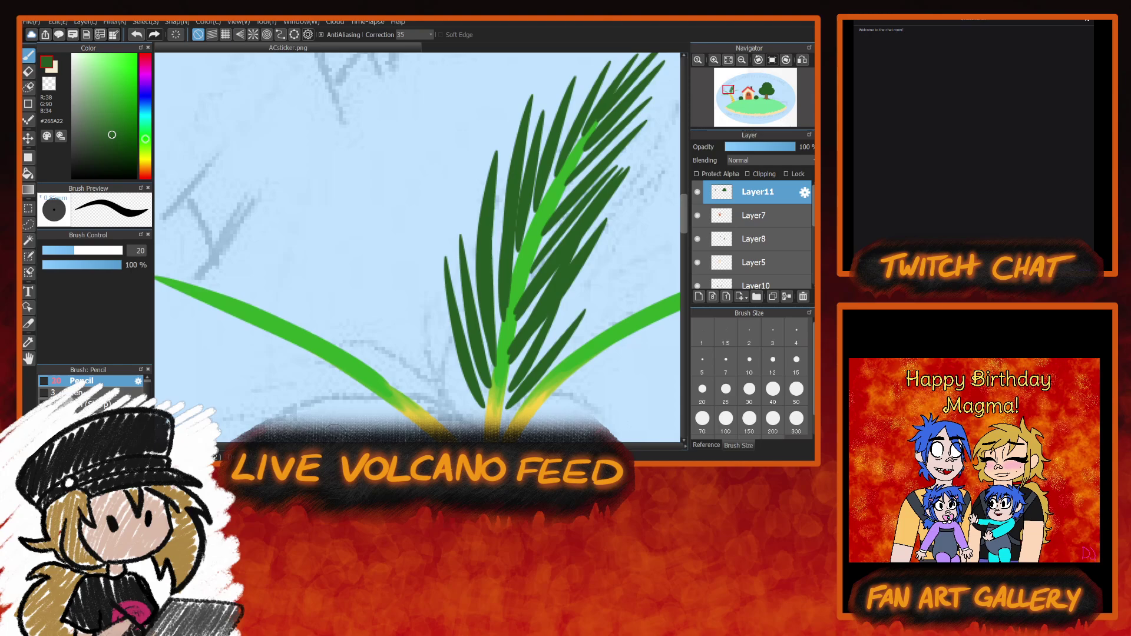
scroll(684, 225, "down", 3)
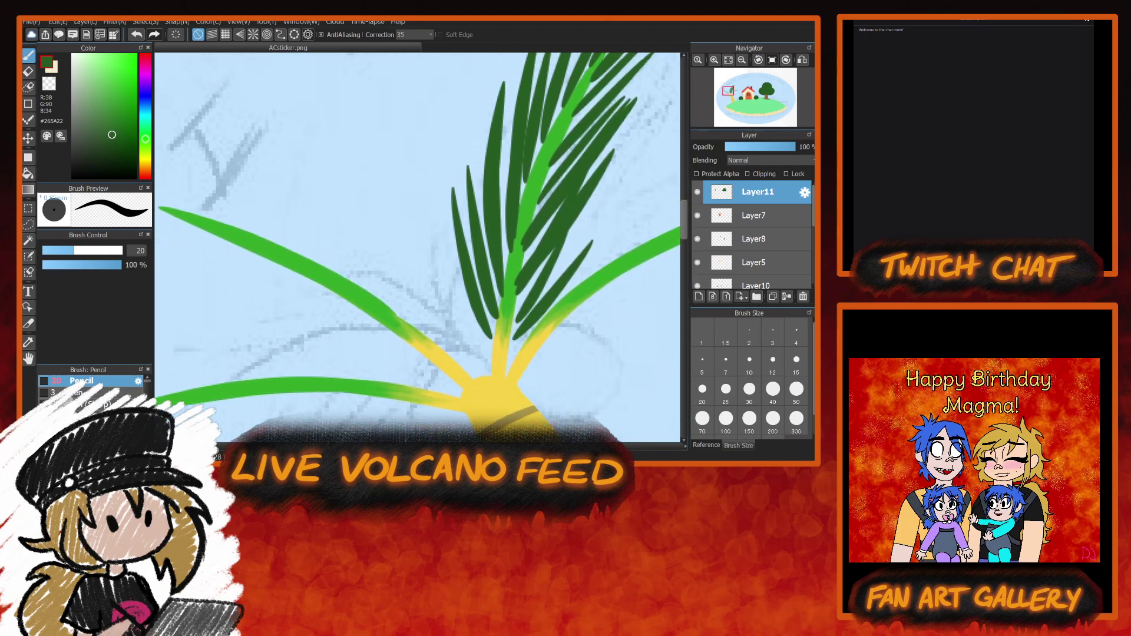
mouse_move(171, 218)
left_mouse_down()
mouse_move(212, 216)
mouse_move(243, 231)
mouse_move(176, 197)
left_mouse_up()
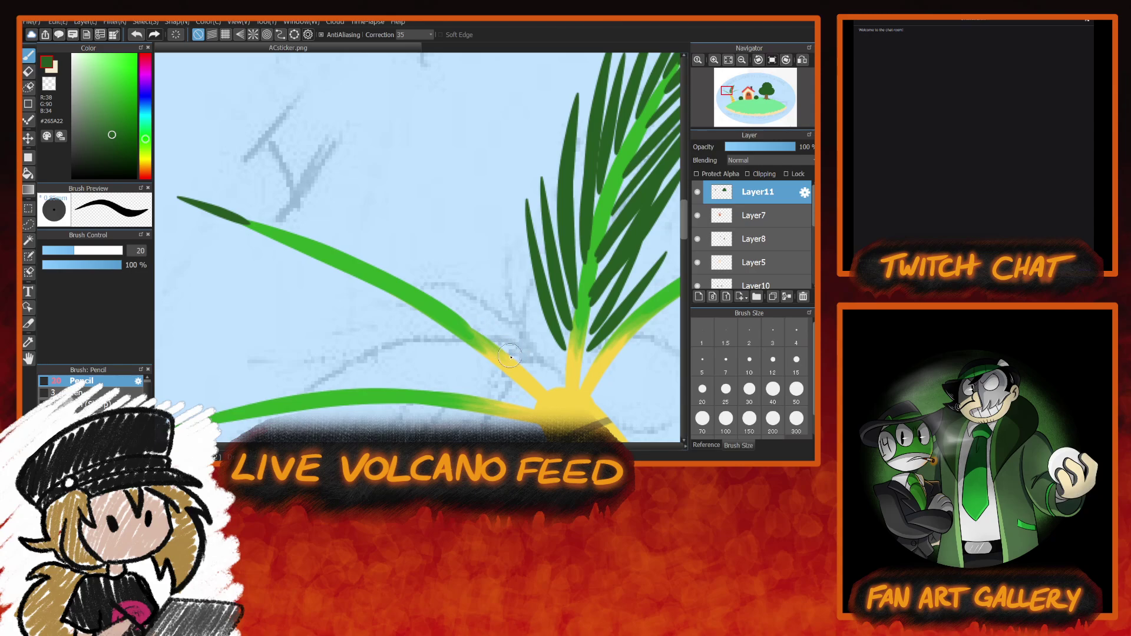
left_click_drag(512, 359, 464, 259)
left_click_drag(497, 366, 401, 362)
left_click_drag(489, 341, 431, 234)
left_click_drag(478, 352, 359, 341)
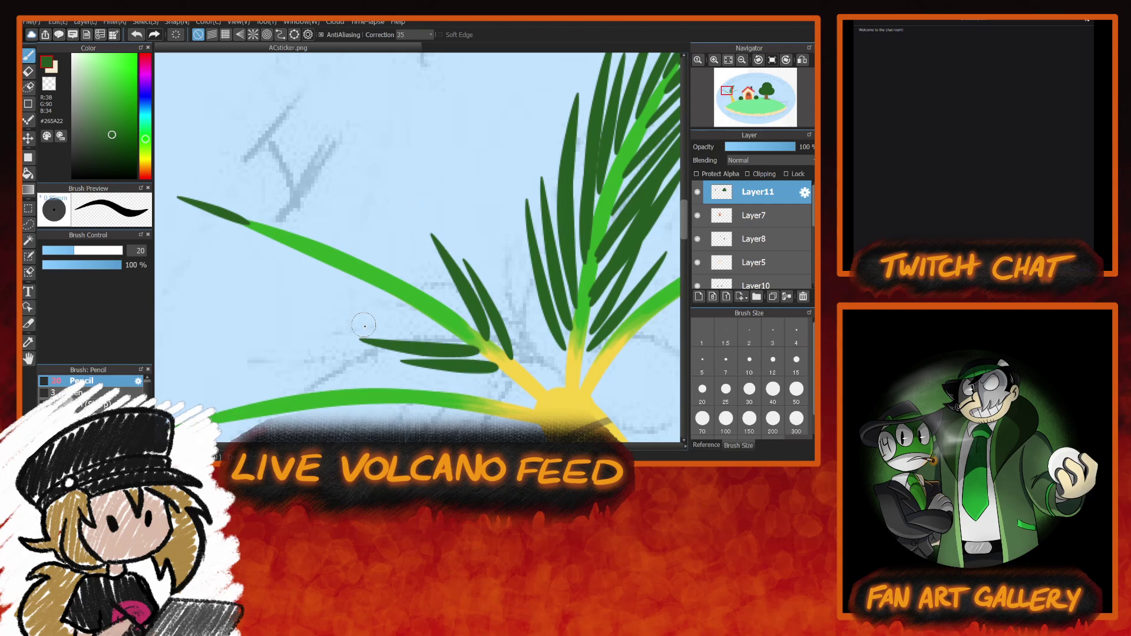
Paint four more pairs of dark green leaflets along the middle of the upper-left frond.
left_click_drag(469, 322, 396, 216)
left_click_drag(454, 334, 334, 329)
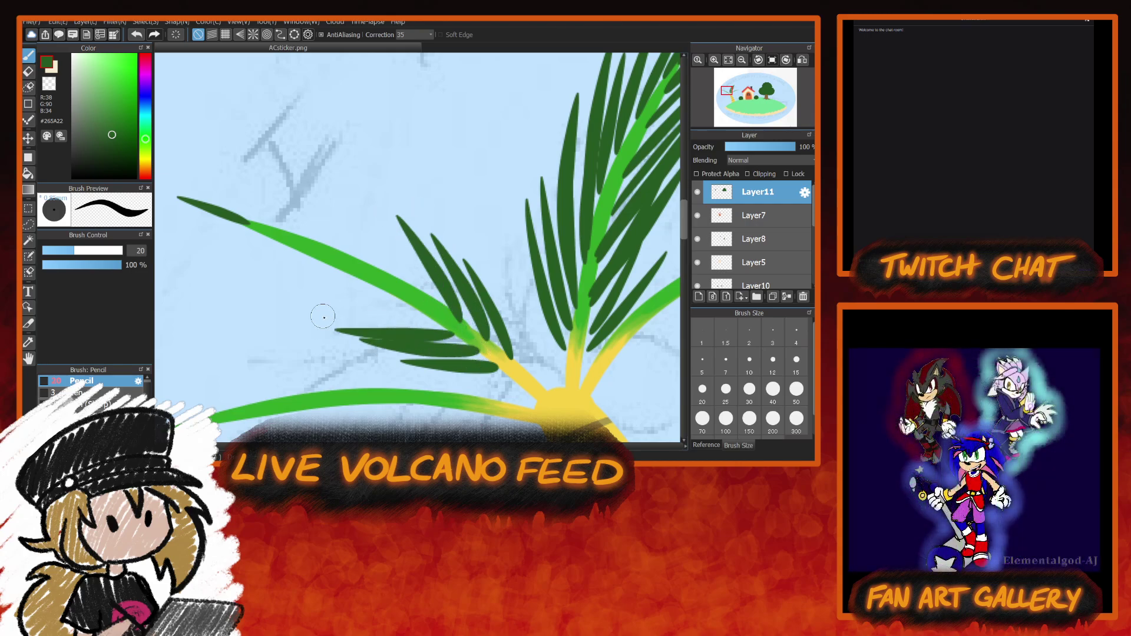
left_click_drag(432, 306, 368, 206)
left_click_drag(435, 321, 318, 304)
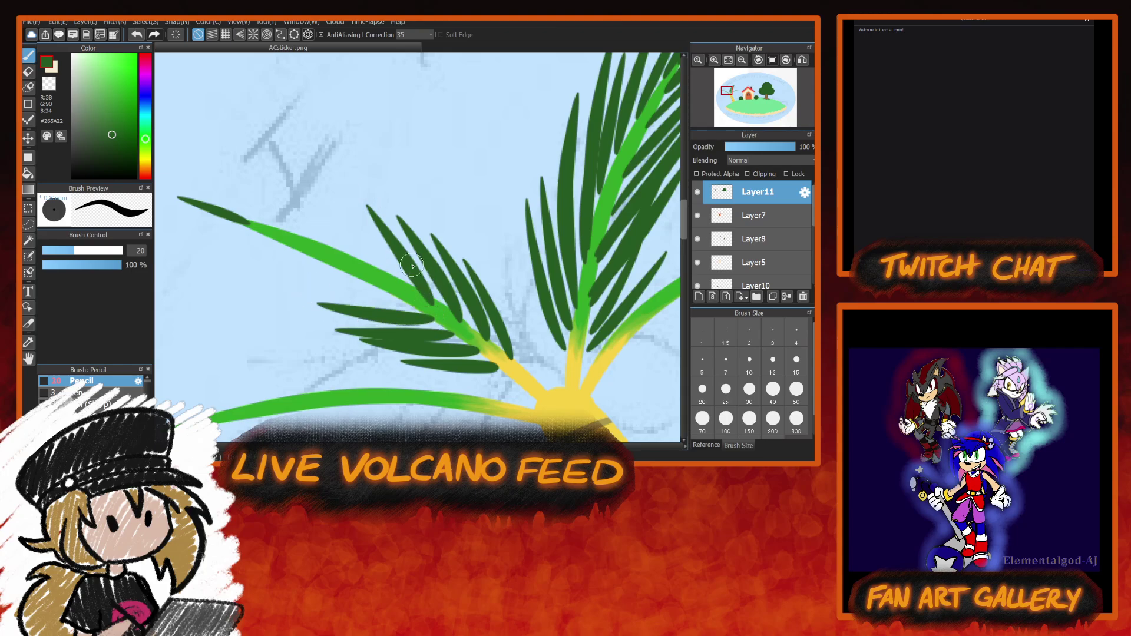
left_click_drag(404, 287, 336, 197)
left_click_drag(413, 306, 287, 290)
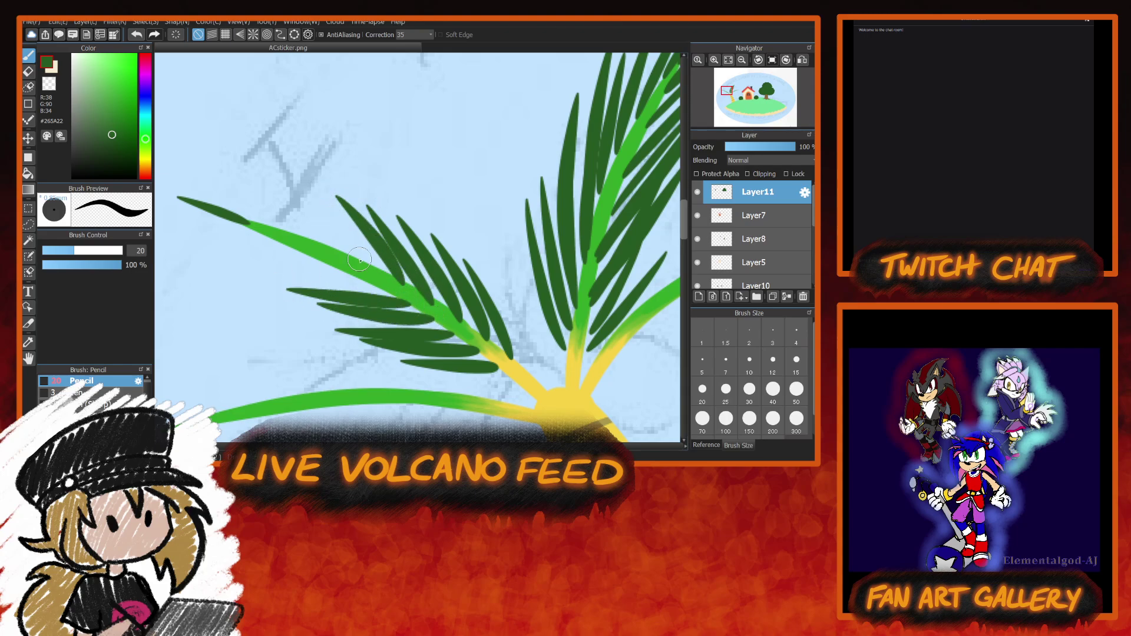
left_click_drag(382, 276, 303, 185)
left_click_drag(393, 292, 270, 275)
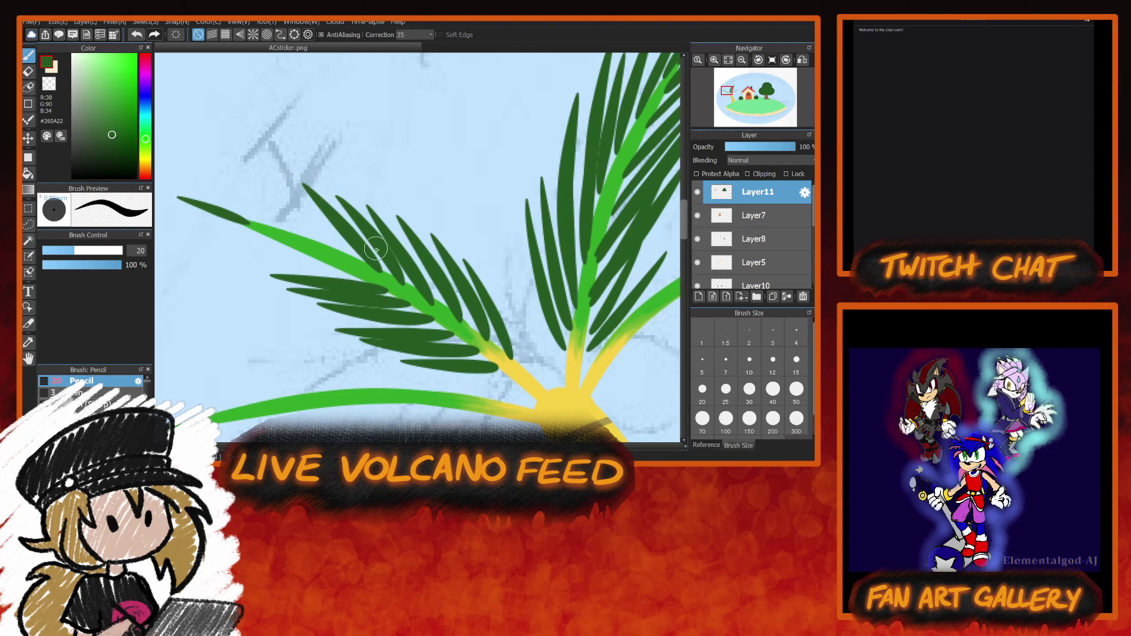
Fill the outer part of the upper-left frond with dark green leaflets on both sides up to its tip.
left_click_drag(360, 269, 267, 166)
left_click_drag(359, 275, 237, 268)
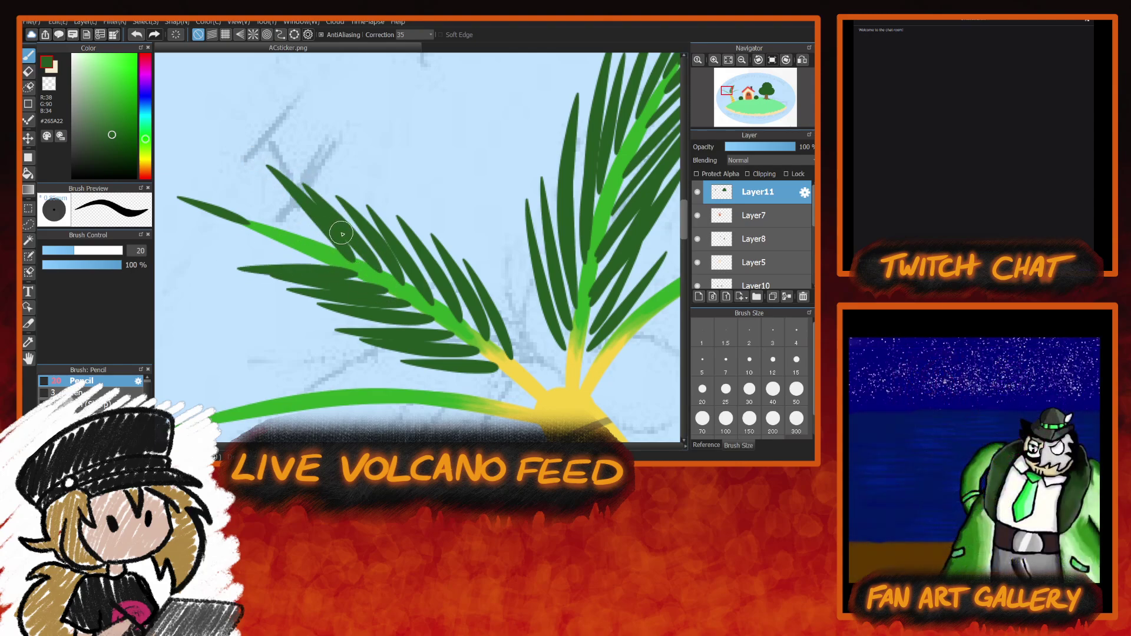
left_click_drag(328, 253, 242, 174)
left_click_drag(342, 272, 235, 253)
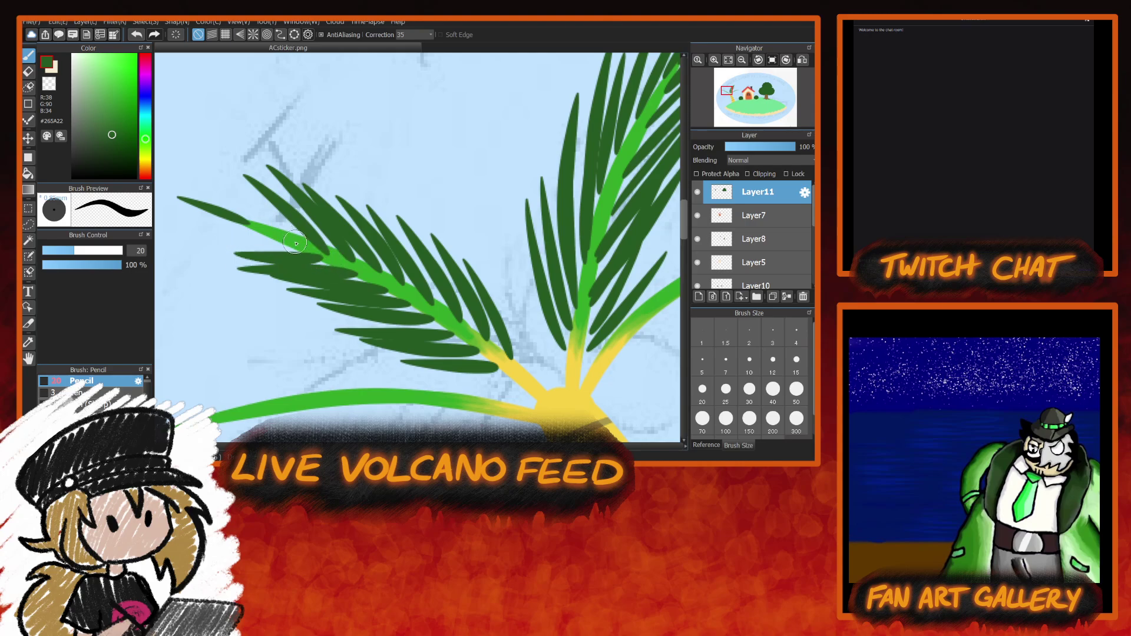
left_click_drag(306, 245, 223, 172)
mouse_move(287, 258)
left_mouse_down()
mouse_move(206, 242)
mouse_move(195, 168)
left_mouse_up()
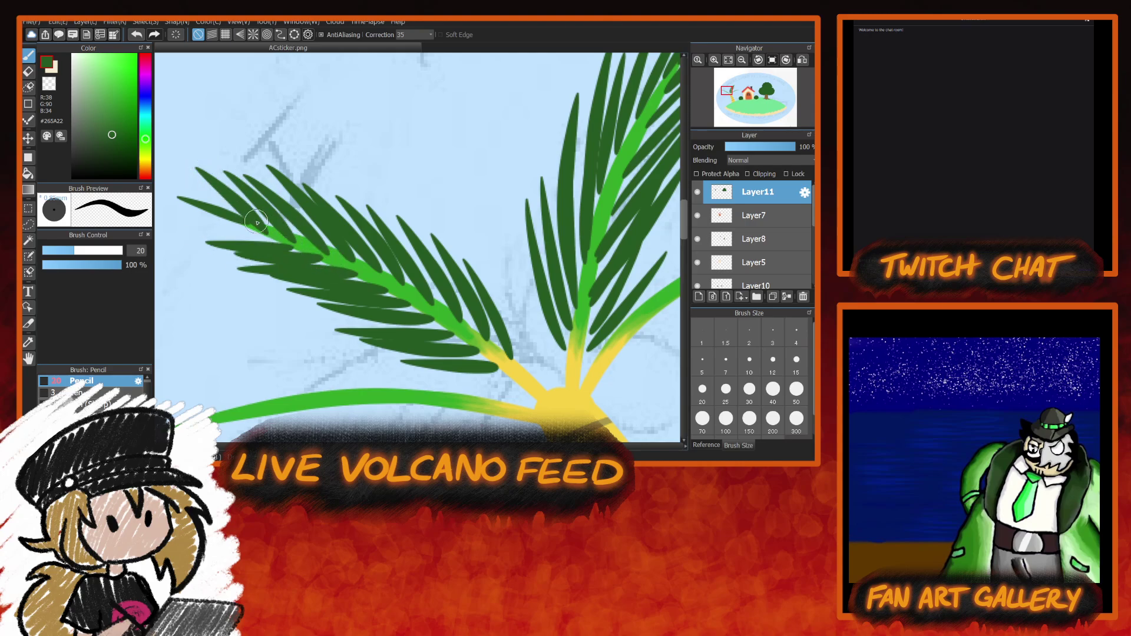
left_click_drag(273, 249, 189, 216)
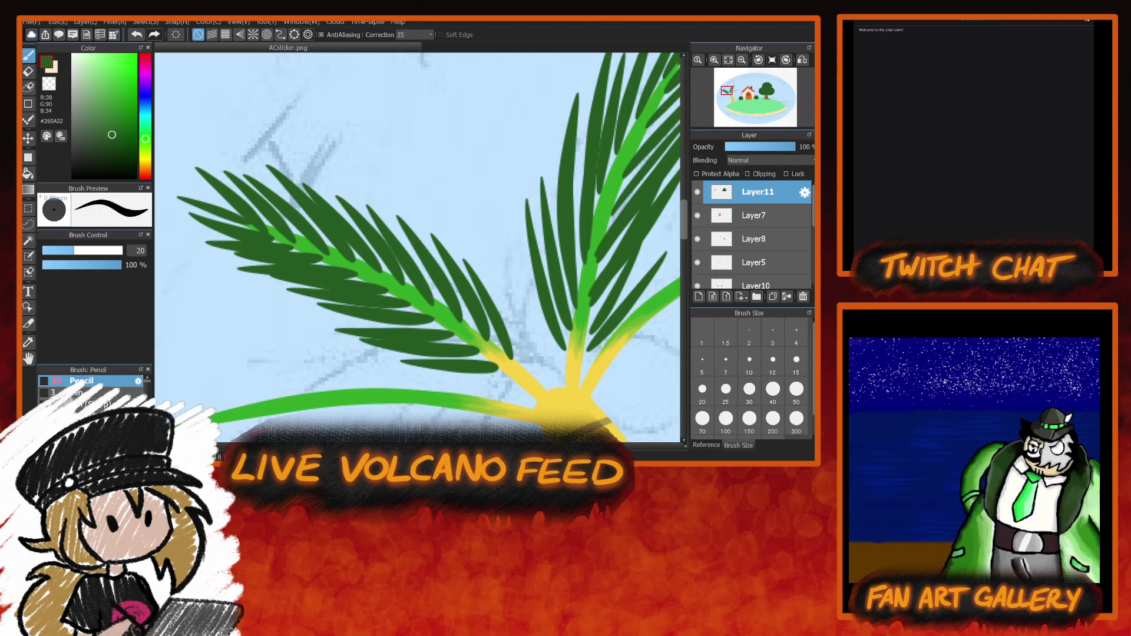
left_click_drag(289, 446, 313, 446)
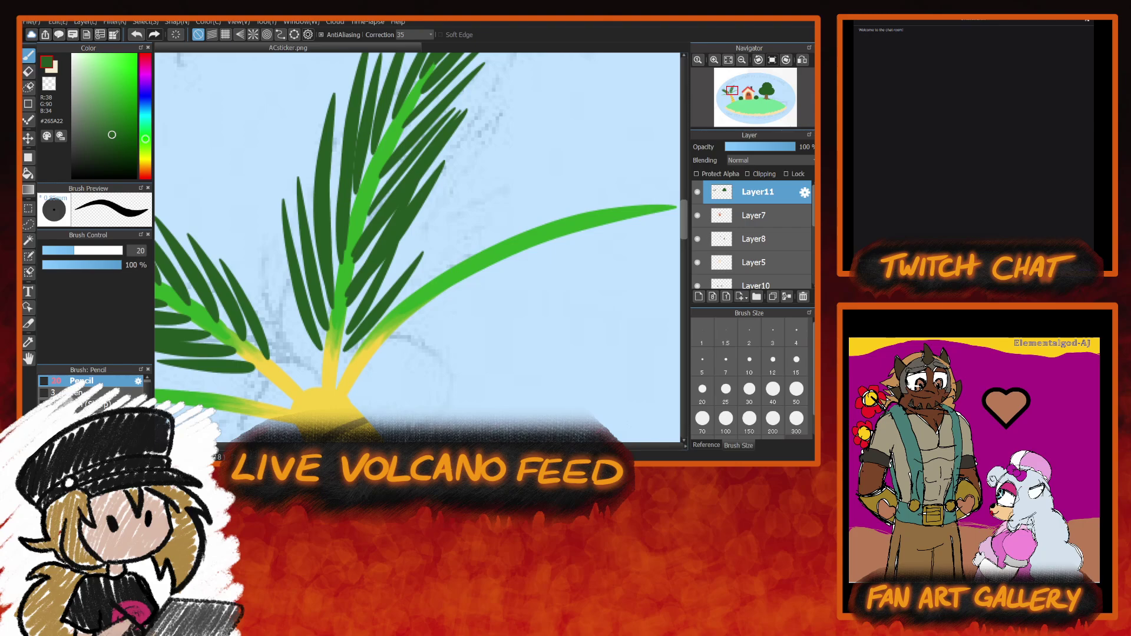
On a new layer, paint two scalloped rows of lighter green (#449B3D) leaves across the top of the bush between the palm and the house.
left_click(699, 297)
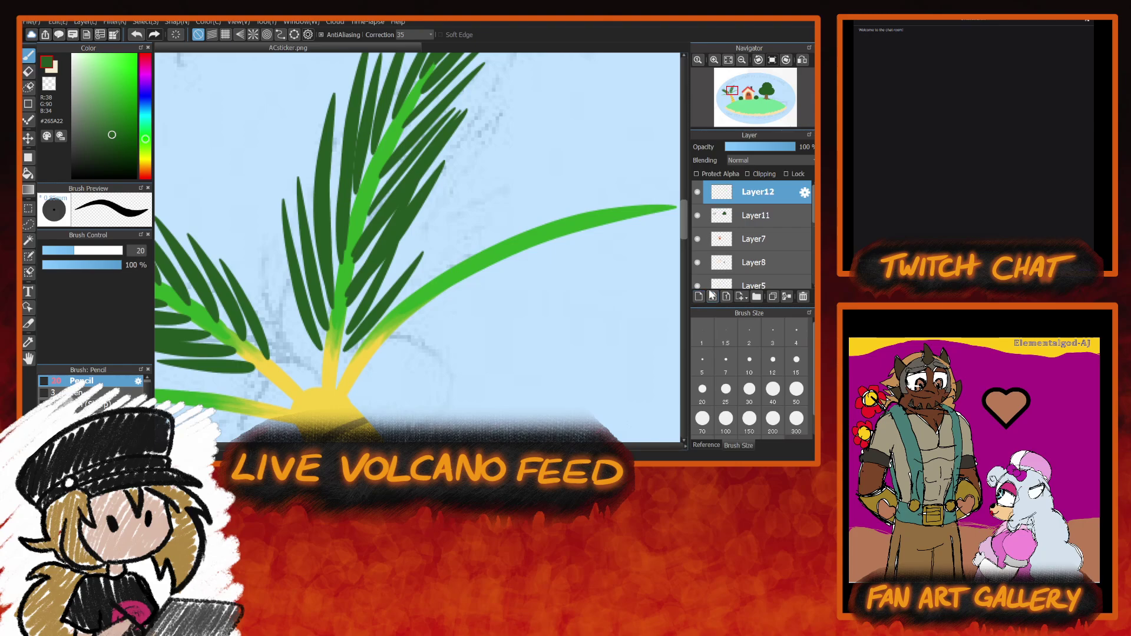
left_click(112, 104)
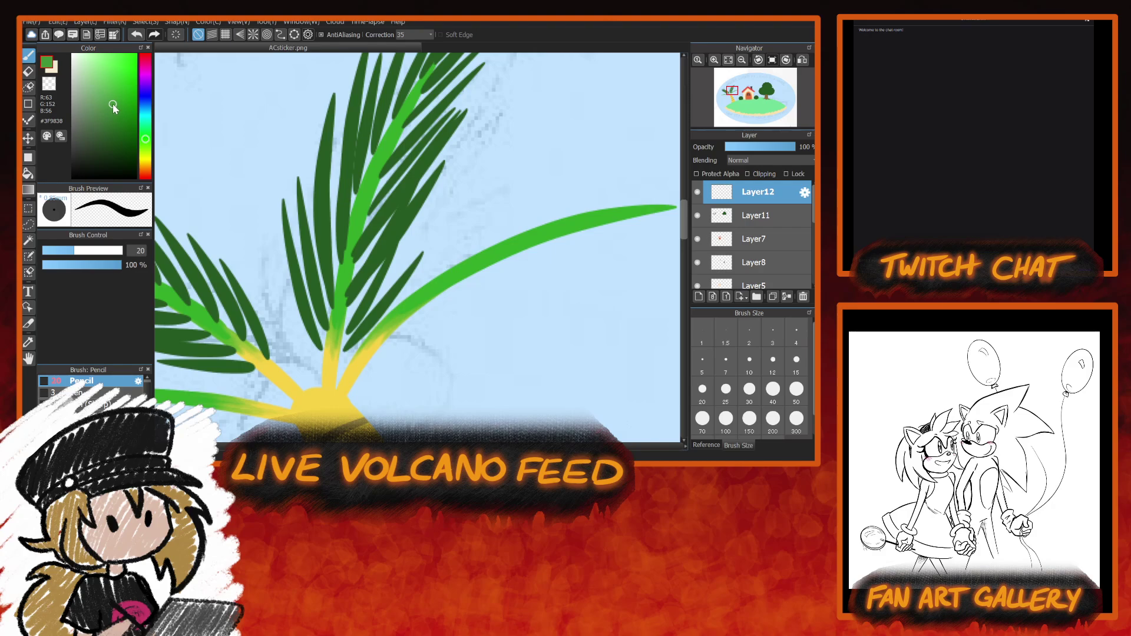
left_click_drag(318, 446, 357, 446)
left_click_drag(684, 218, 685, 242)
left_click_drag(363, 241, 432, 245)
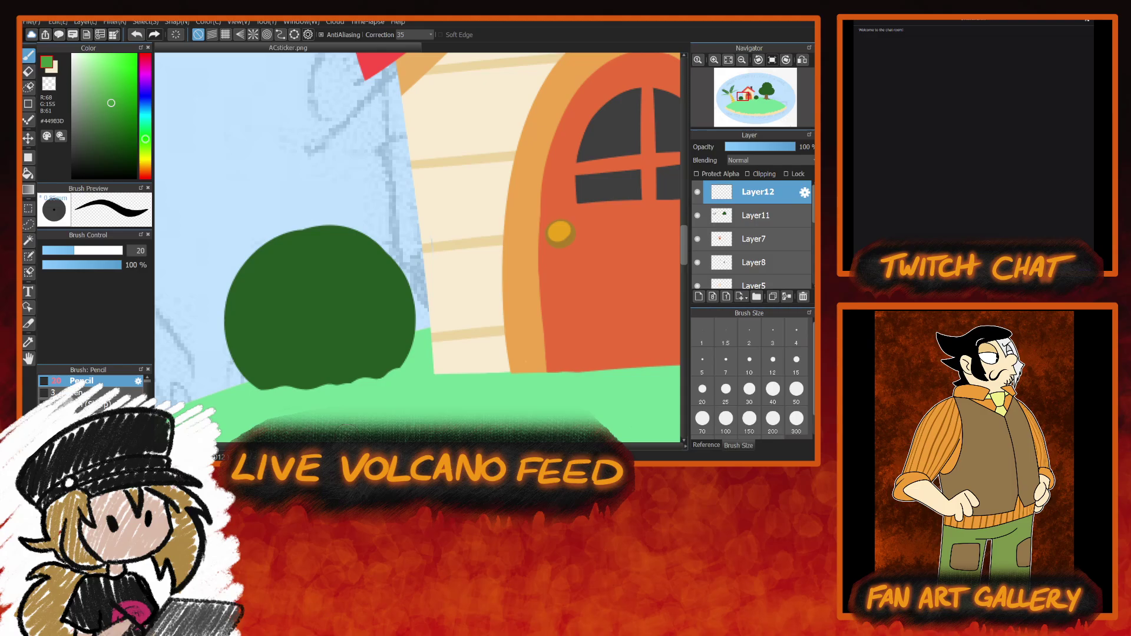
mouse_move(296, 235)
left_mouse_down()
mouse_move(251, 254)
mouse_move(298, 236)
mouse_move(311, 250)
mouse_move(298, 238)
left_mouse_up()
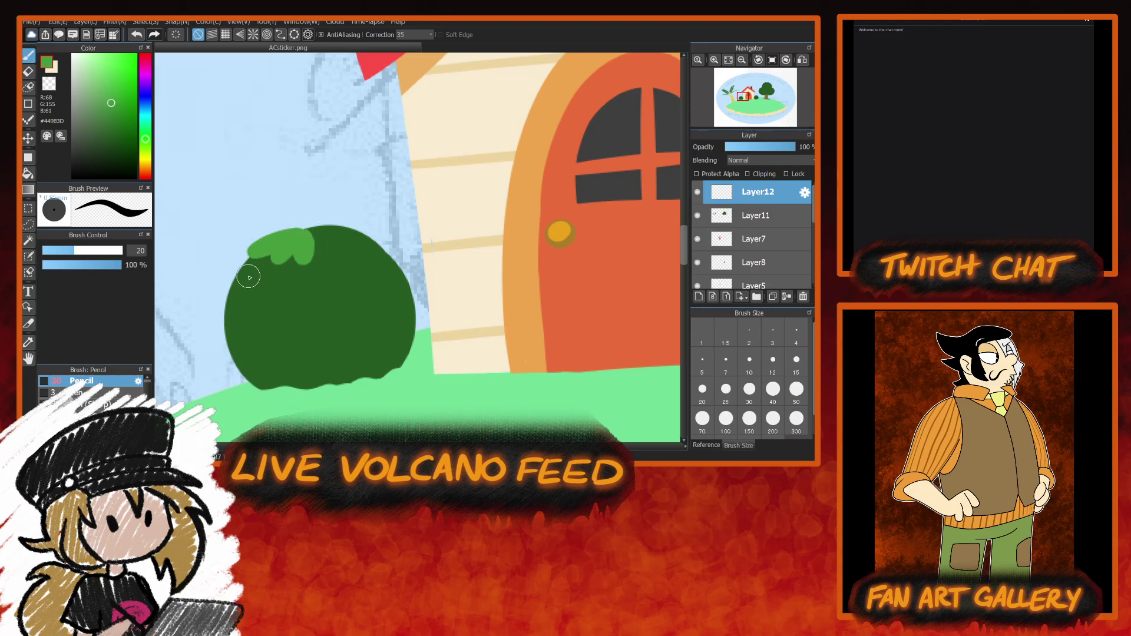
mouse_move(245, 268)
left_mouse_down()
mouse_move(223, 295)
mouse_move(260, 259)
mouse_move(253, 291)
mouse_move(265, 265)
mouse_move(282, 271)
mouse_move(272, 289)
mouse_move(293, 273)
mouse_move(301, 286)
mouse_move(322, 274)
mouse_move(297, 281)
mouse_move(321, 236)
mouse_move(310, 227)
mouse_move(330, 259)
mouse_move(314, 234)
mouse_move(350, 242)
left_mouse_up()
mouse_move(312, 285)
left_mouse_down()
mouse_move(324, 265)
mouse_move(341, 293)
mouse_move(330, 263)
mouse_move(364, 284)
mouse_move(343, 274)
mouse_move(371, 270)
mouse_move(371, 239)
mouse_move(378, 247)
left_mouse_up()
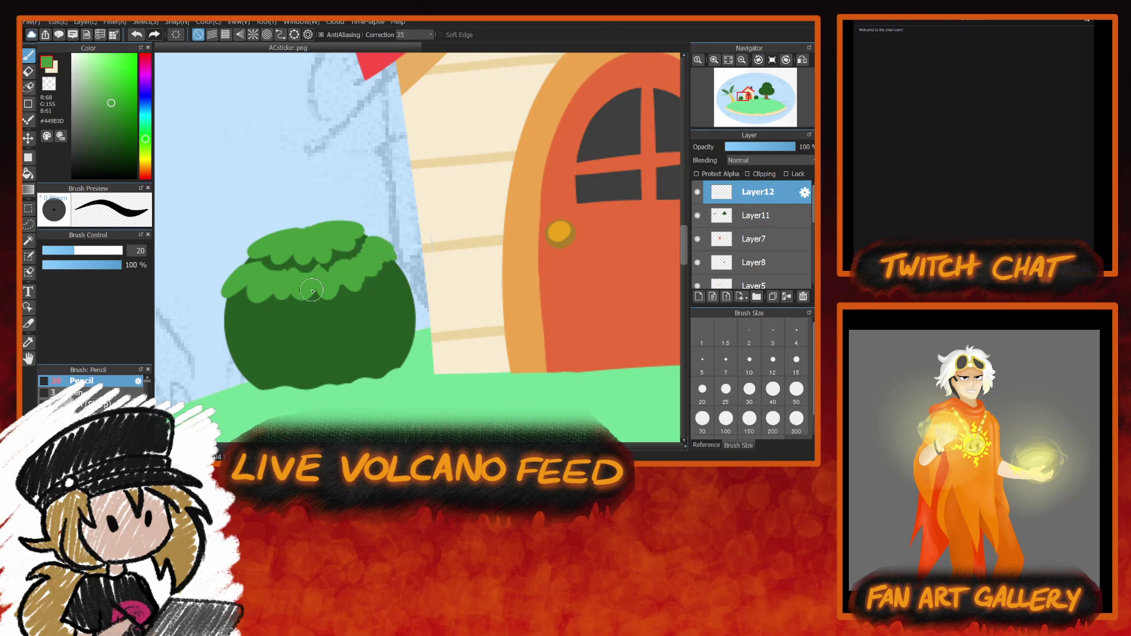
Add three more scalloped light green leaf rows to the same bush, from its middle down to the grass.
left_click_drag(258, 283, 247, 277)
mouse_move(232, 321)
left_mouse_down()
mouse_move(224, 313)
mouse_move(219, 336)
mouse_move(235, 308)
mouse_move(224, 335)
left_mouse_up()
mouse_move(227, 325)
left_mouse_down()
mouse_move(256, 327)
mouse_move(246, 310)
mouse_move(266, 317)
mouse_move(241, 329)
mouse_move(259, 315)
mouse_move(246, 320)
mouse_move(269, 327)
mouse_move(275, 308)
mouse_move(265, 331)
mouse_move(250, 312)
mouse_move(288, 326)
mouse_move(274, 309)
mouse_move(291, 306)
mouse_move(277, 319)
mouse_move(316, 311)
mouse_move(301, 322)
mouse_move(293, 312)
mouse_move(313, 305)
mouse_move(292, 310)
mouse_move(344, 314)
mouse_move(334, 319)
mouse_move(316, 306)
mouse_move(342, 300)
mouse_move(336, 315)
mouse_move(312, 309)
mouse_move(348, 299)
mouse_move(321, 317)
mouse_move(368, 309)
mouse_move(345, 301)
mouse_move(376, 286)
mouse_move(372, 302)
mouse_move(389, 302)
mouse_move(377, 287)
mouse_move(361, 301)
mouse_move(377, 284)
mouse_move(377, 301)
mouse_move(363, 299)
mouse_move(383, 284)
mouse_move(366, 288)
mouse_move(407, 288)
left_mouse_up()
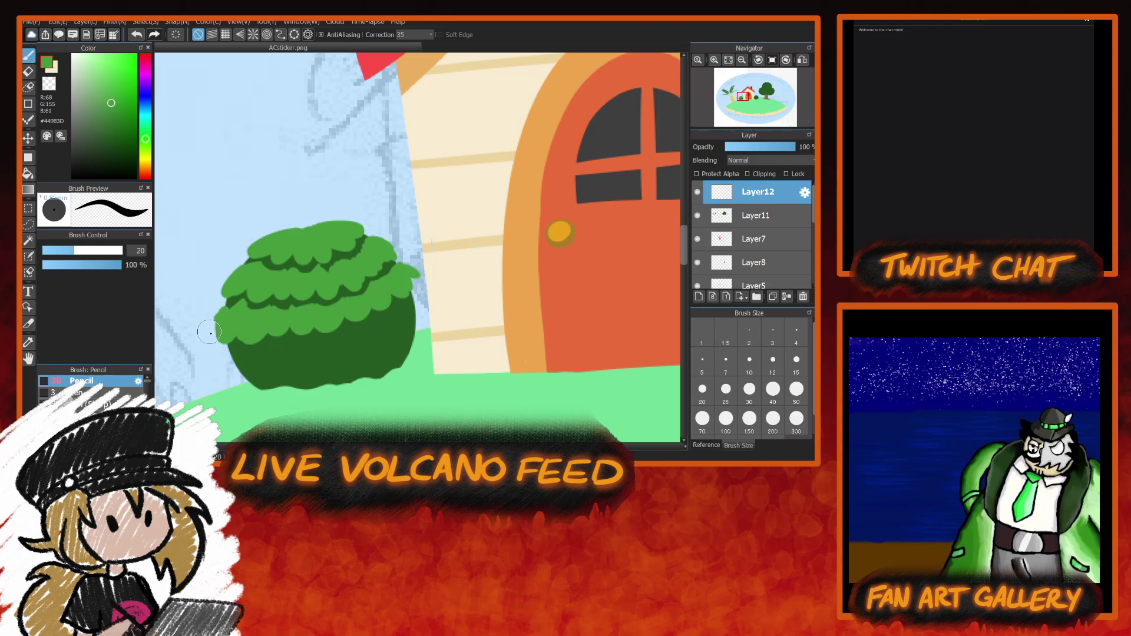
left_click_drag(519, 263, 676, 264)
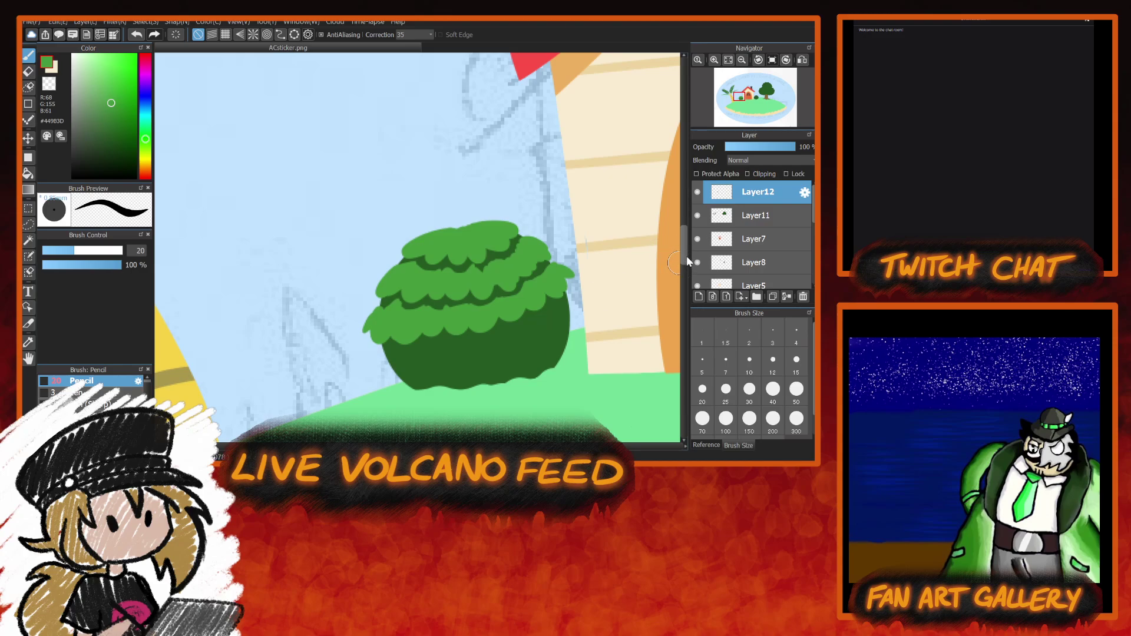
scroll(686, 262, "down", 5)
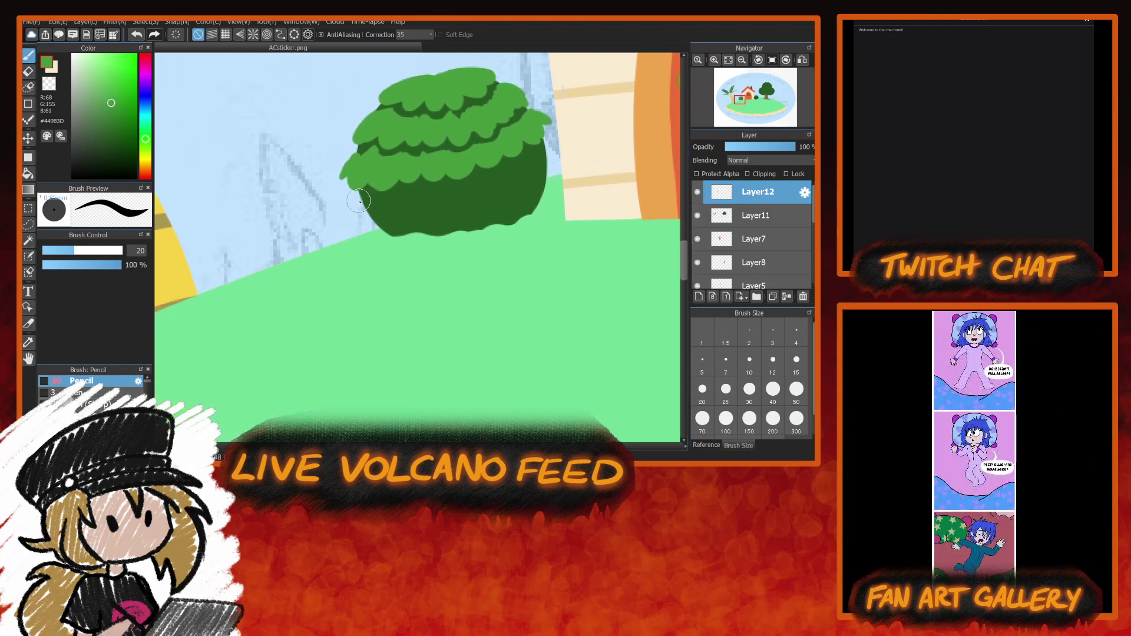
mouse_move(362, 201)
left_mouse_down()
mouse_move(406, 191)
mouse_move(364, 199)
mouse_move(363, 211)
mouse_move(419, 201)
mouse_move(408, 193)
mouse_move(420, 186)
mouse_move(426, 204)
mouse_move(442, 190)
mouse_move(434, 198)
mouse_move(468, 195)
mouse_move(453, 190)
mouse_move(469, 184)
mouse_move(458, 200)
mouse_move(451, 190)
mouse_move(473, 206)
mouse_move(456, 192)
mouse_move(479, 178)
mouse_move(487, 197)
mouse_move(480, 180)
mouse_move(499, 184)
mouse_move(536, 158)
mouse_move(555, 165)
mouse_move(542, 171)
mouse_move(562, 161)
mouse_move(541, 170)
left_mouse_up()
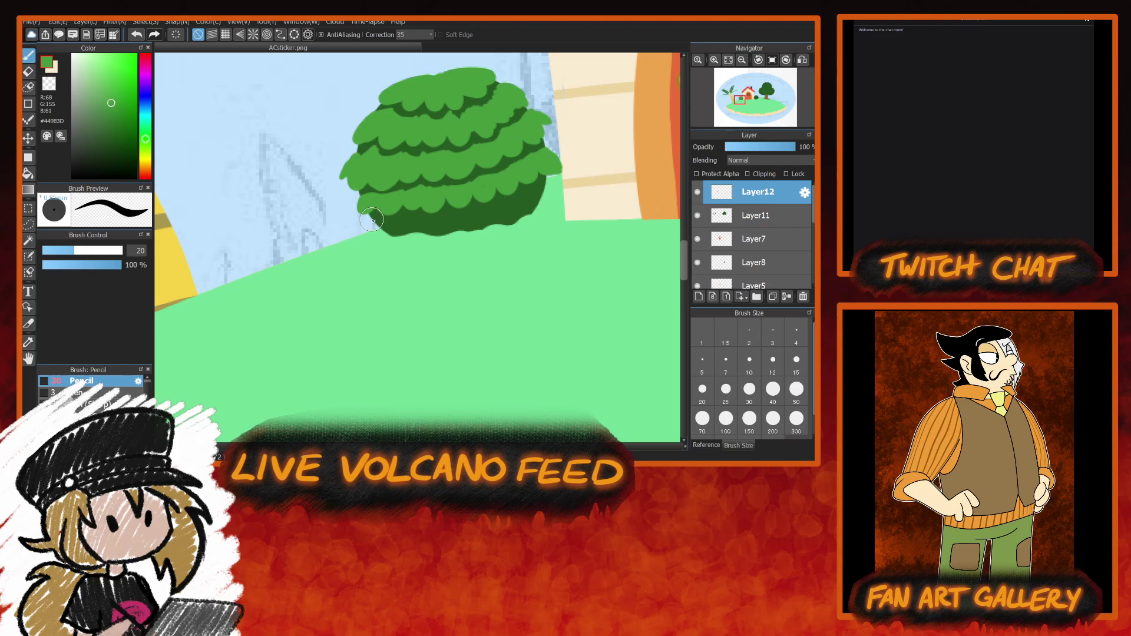
mouse_move(372, 220)
left_mouse_down()
mouse_move(422, 218)
mouse_move(372, 228)
left_mouse_up()
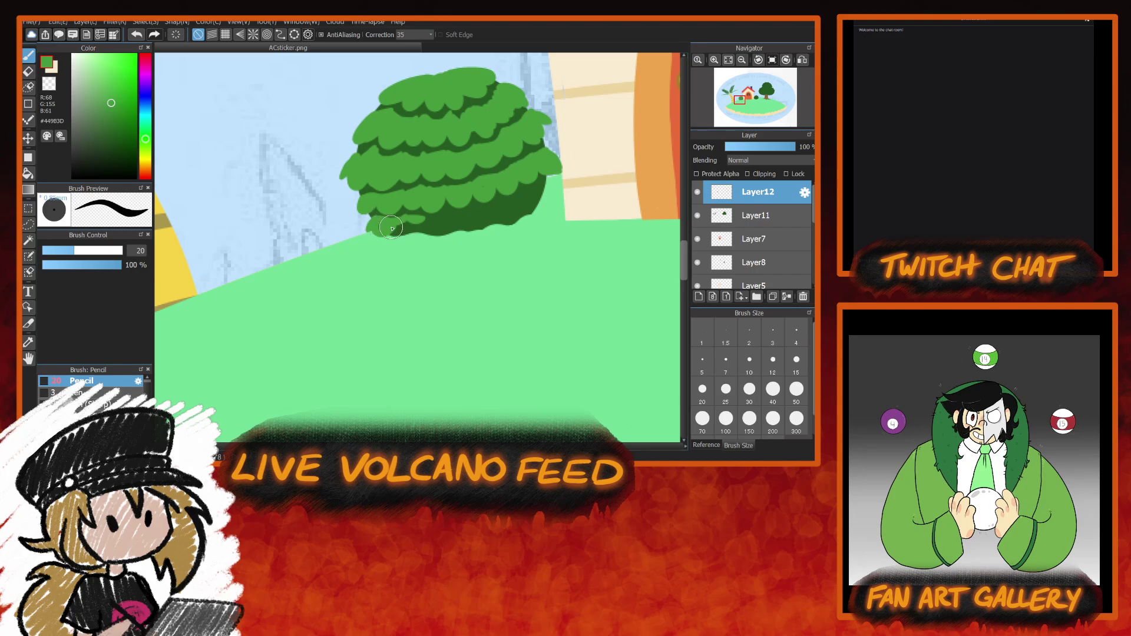
mouse_move(391, 227)
left_mouse_down()
mouse_move(420, 225)
mouse_move(391, 230)
mouse_move(515, 212)
mouse_move(503, 203)
mouse_move(483, 212)
mouse_move(520, 203)
mouse_move(516, 214)
mouse_move(512, 204)
mouse_move(561, 186)
mouse_move(525, 195)
left_mouse_up()
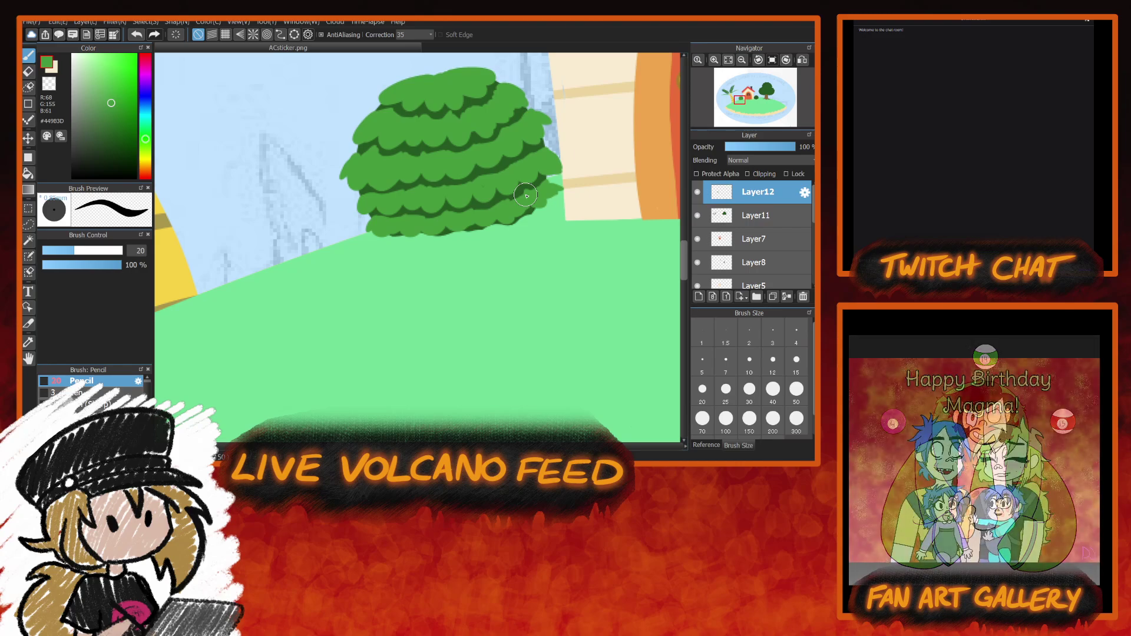
Paint two scalloped light green leaf rows across the top of the bush between the house and the leafy tree.
left_click_drag(752, 101, 756, 94)
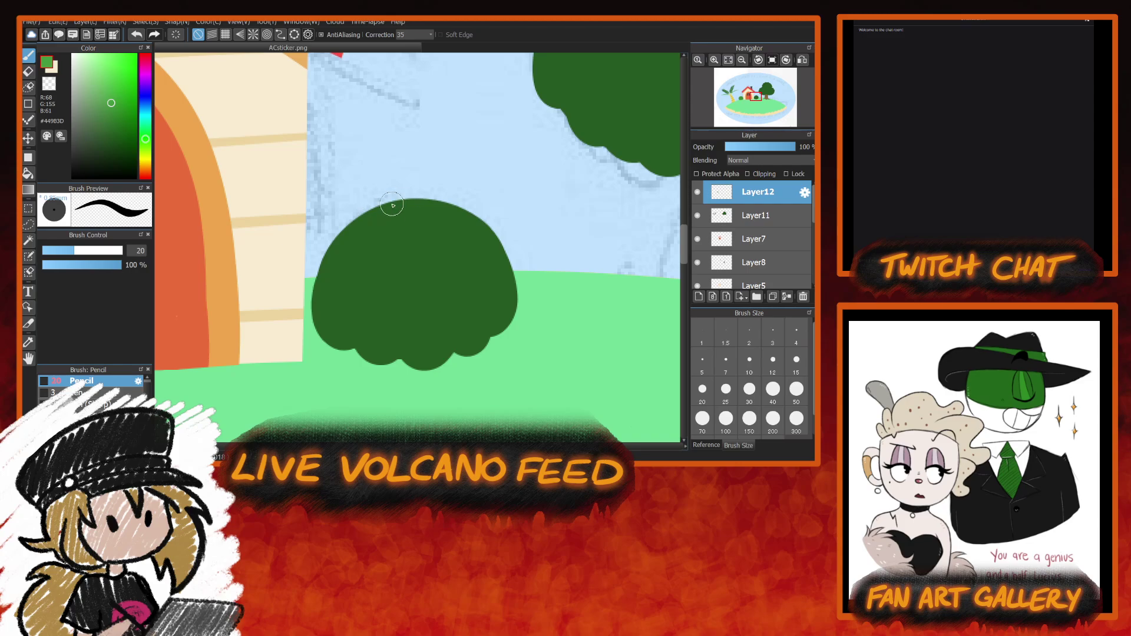
mouse_move(406, 201)
left_mouse_down()
mouse_move(378, 211)
mouse_move(409, 202)
mouse_move(359, 209)
mouse_move(418, 206)
mouse_move(389, 208)
mouse_move(385, 222)
mouse_move(414, 200)
mouse_move(384, 219)
mouse_move(423, 215)
left_mouse_up()
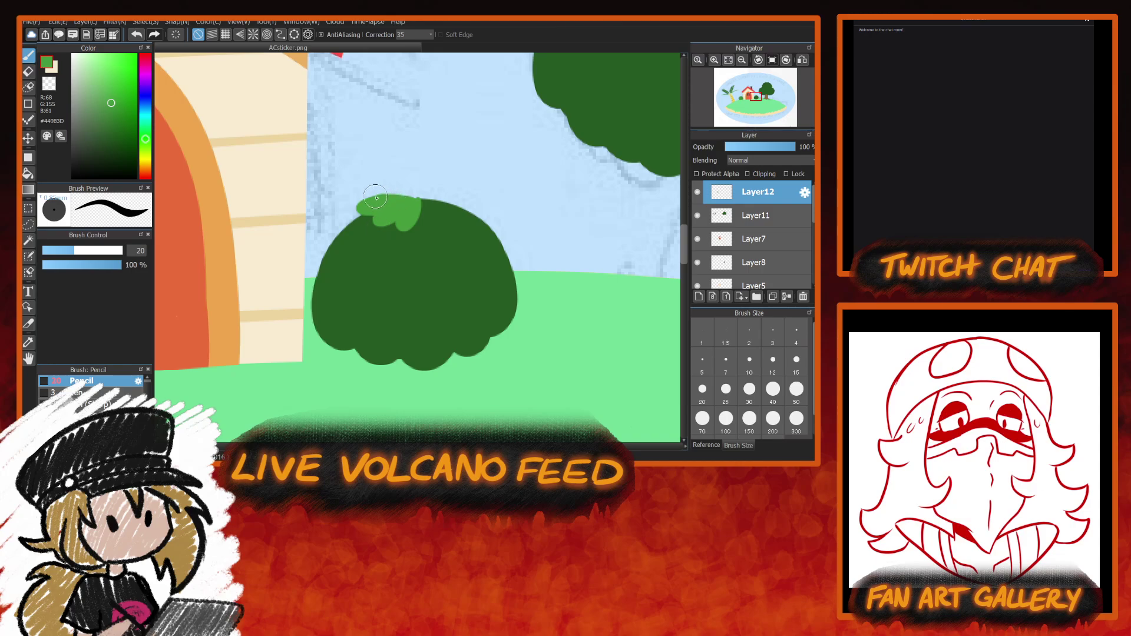
mouse_move(376, 197)
left_mouse_down()
mouse_move(350, 224)
mouse_move(395, 197)
mouse_move(345, 230)
mouse_move(398, 202)
mouse_move(374, 215)
mouse_move(401, 212)
mouse_move(377, 217)
mouse_move(375, 233)
mouse_move(409, 203)
mouse_move(396, 227)
mouse_move(409, 209)
left_mouse_up()
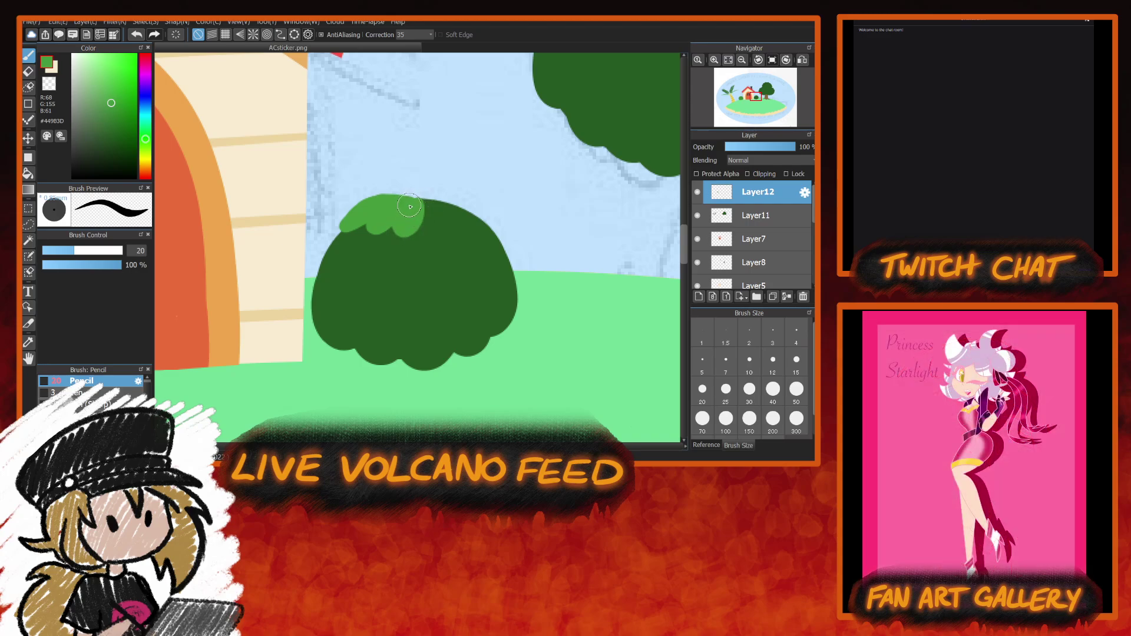
mouse_move(424, 203)
left_mouse_down()
mouse_move(483, 226)
mouse_move(438, 218)
mouse_move(476, 202)
mouse_move(424, 206)
mouse_move(479, 220)
mouse_move(420, 208)
mouse_move(432, 232)
mouse_move(445, 191)
mouse_move(468, 212)
mouse_move(442, 213)
mouse_move(458, 231)
mouse_move(473, 203)
mouse_move(489, 225)
mouse_move(488, 205)
mouse_move(462, 222)
left_mouse_up()
mouse_move(339, 243)
left_mouse_down()
mouse_move(325, 257)
mouse_move(353, 241)
mouse_move(325, 258)
mouse_move(352, 241)
mouse_move(333, 236)
mouse_move(334, 251)
mouse_move(395, 249)
mouse_move(407, 236)
mouse_move(412, 253)
mouse_move(386, 259)
mouse_move(395, 239)
mouse_move(406, 253)
mouse_move(392, 248)
mouse_move(417, 238)
mouse_move(413, 258)
mouse_move(445, 242)
mouse_move(419, 247)
mouse_move(444, 257)
mouse_move(420, 255)
mouse_move(444, 247)
mouse_move(440, 257)
left_mouse_up()
left_click_drag(443, 251, 461, 249)
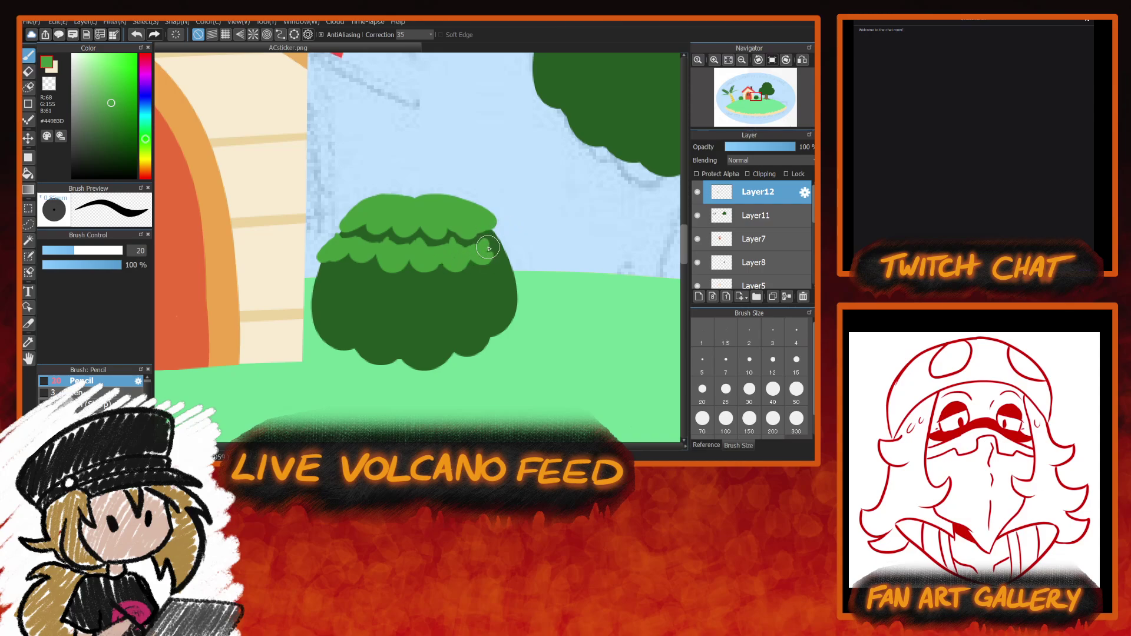
left_click_drag(489, 244, 505, 245)
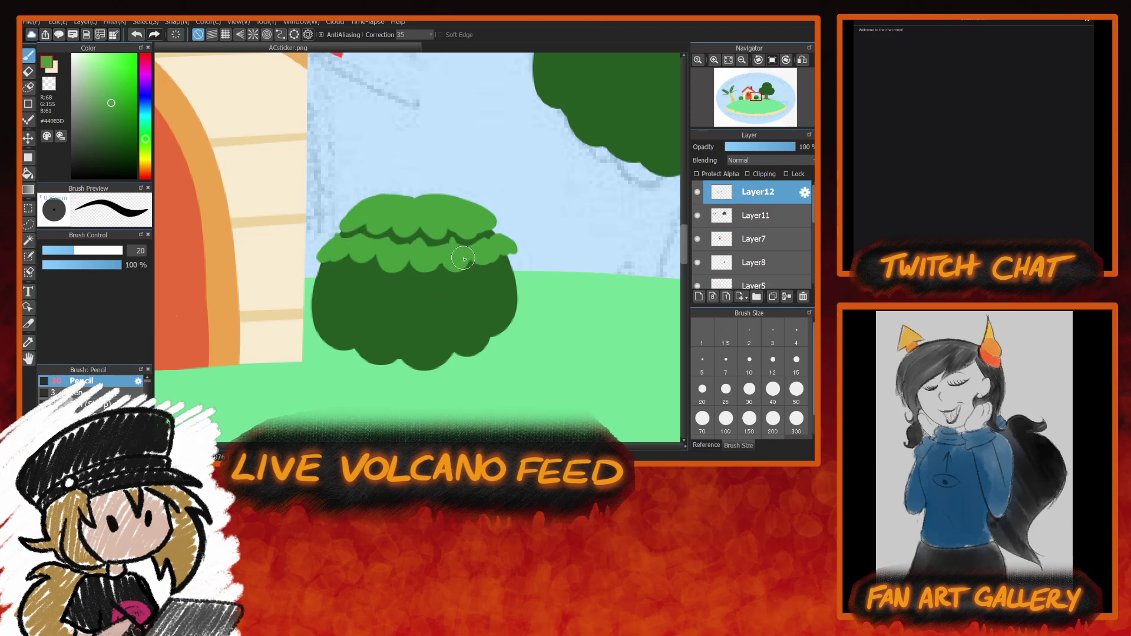
mouse_move(400, 235)
left_mouse_down()
mouse_move(394, 246)
mouse_move(439, 237)
left_mouse_up()
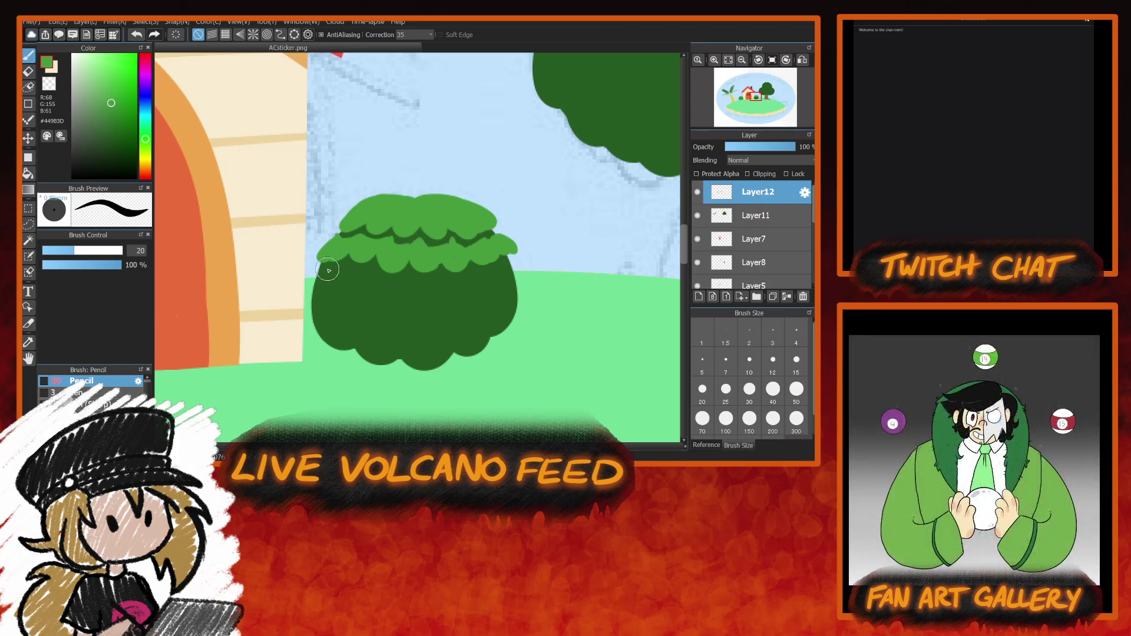
Cover the rest of the bush on the tree side with three more scalloped light green leaf rows down to its base.
mouse_move(320, 270)
left_mouse_down()
mouse_move(360, 273)
mouse_move(326, 280)
mouse_move(369, 279)
mouse_move(373, 295)
mouse_move(387, 284)
mouse_move(373, 277)
mouse_move(403, 282)
mouse_move(375, 281)
mouse_move(379, 269)
mouse_move(353, 282)
mouse_move(402, 291)
mouse_move(380, 287)
mouse_move(410, 276)
mouse_move(390, 288)
mouse_move(435, 293)
mouse_move(401, 288)
mouse_move(410, 303)
mouse_move(434, 293)
mouse_move(405, 287)
mouse_move(442, 284)
mouse_move(415, 289)
mouse_move(442, 276)
mouse_move(434, 300)
mouse_move(445, 280)
mouse_move(465, 278)
mouse_move(443, 295)
mouse_move(473, 289)
mouse_move(453, 288)
mouse_move(475, 274)
mouse_move(500, 277)
mouse_move(489, 287)
mouse_move(516, 287)
mouse_move(505, 270)
mouse_move(527, 275)
mouse_move(504, 278)
left_mouse_up()
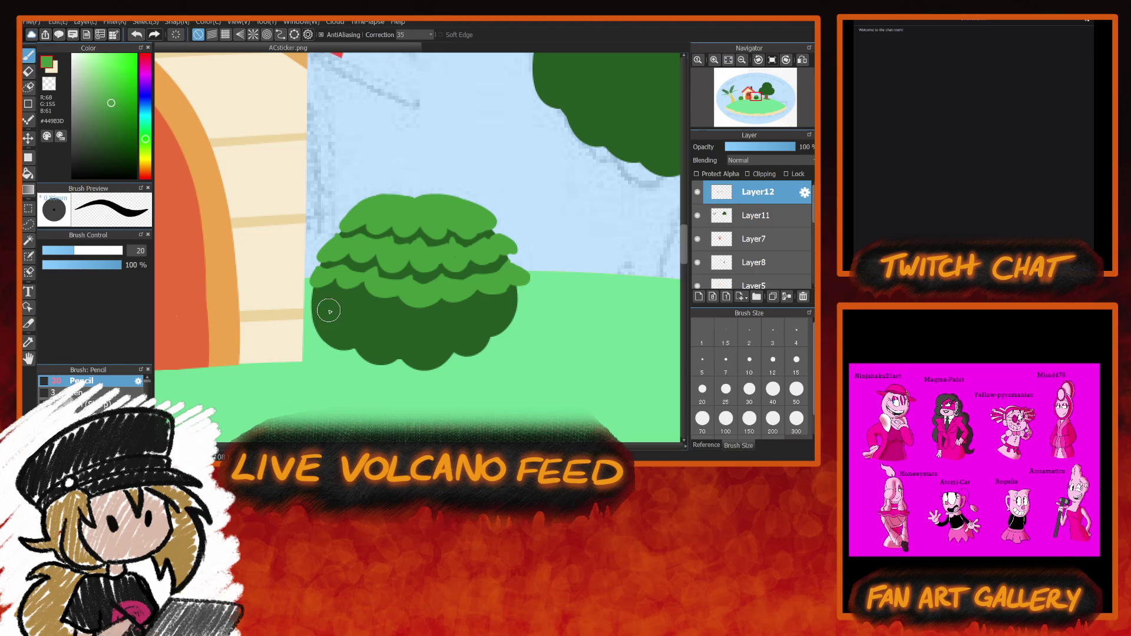
mouse_move(316, 297)
left_mouse_down()
mouse_move(340, 299)
mouse_move(314, 298)
mouse_move(310, 311)
mouse_move(333, 304)
mouse_move(314, 299)
mouse_move(311, 315)
mouse_move(348, 295)
mouse_move(355, 323)
mouse_move(345, 301)
mouse_move(361, 307)
mouse_move(341, 300)
mouse_move(381, 305)
mouse_move(345, 302)
mouse_move(371, 313)
mouse_move(352, 311)
mouse_move(405, 304)
mouse_move(364, 321)
mouse_move(406, 320)
mouse_move(372, 317)
mouse_move(390, 322)
mouse_move(393, 310)
mouse_move(412, 324)
mouse_move(392, 322)
mouse_move(431, 312)
mouse_move(404, 323)
mouse_move(399, 312)
mouse_move(438, 315)
mouse_move(401, 323)
mouse_move(438, 327)
mouse_move(422, 327)
mouse_move(443, 313)
mouse_move(457, 325)
mouse_move(440, 315)
mouse_move(462, 313)
mouse_move(467, 332)
mouse_move(440, 322)
mouse_move(528, 305)
mouse_move(501, 310)
left_mouse_up()
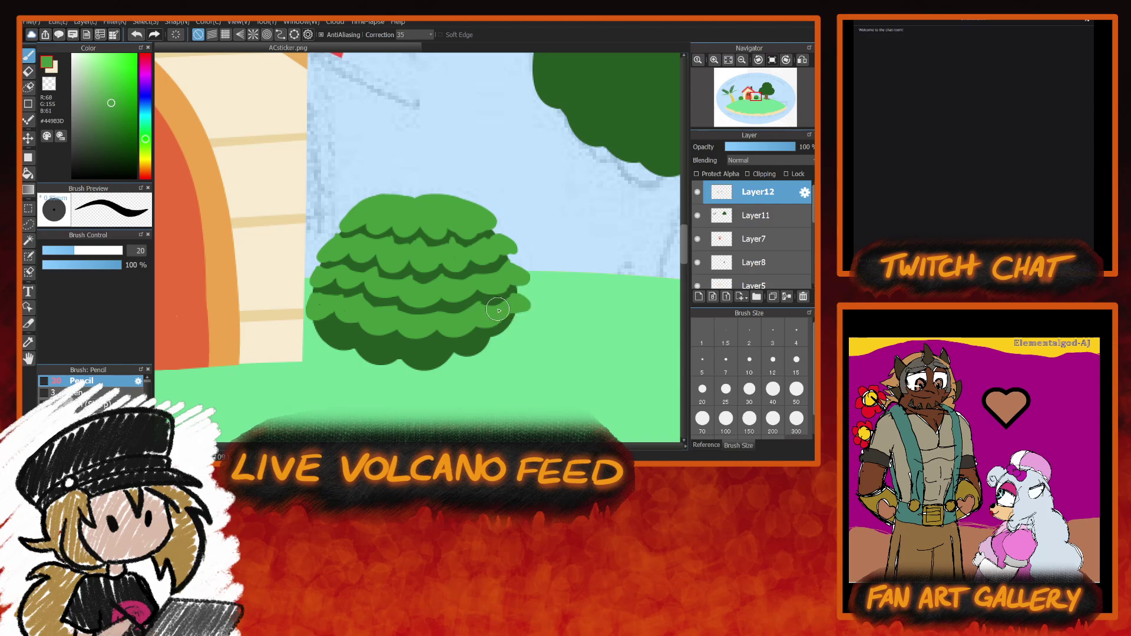
mouse_move(324, 335)
left_mouse_down()
mouse_move(355, 330)
mouse_move(336, 331)
mouse_move(343, 349)
mouse_move(366, 331)
mouse_move(338, 337)
mouse_move(379, 351)
mouse_move(360, 340)
mouse_move(414, 345)
mouse_move(388, 345)
mouse_move(392, 356)
mouse_move(419, 345)
mouse_move(393, 346)
mouse_move(421, 344)
mouse_move(378, 345)
mouse_move(400, 341)
mouse_move(432, 366)
mouse_move(448, 349)
mouse_move(419, 348)
mouse_move(445, 338)
mouse_move(450, 356)
mouse_move(424, 355)
mouse_move(472, 336)
mouse_move(451, 360)
mouse_move(487, 348)
left_mouse_up()
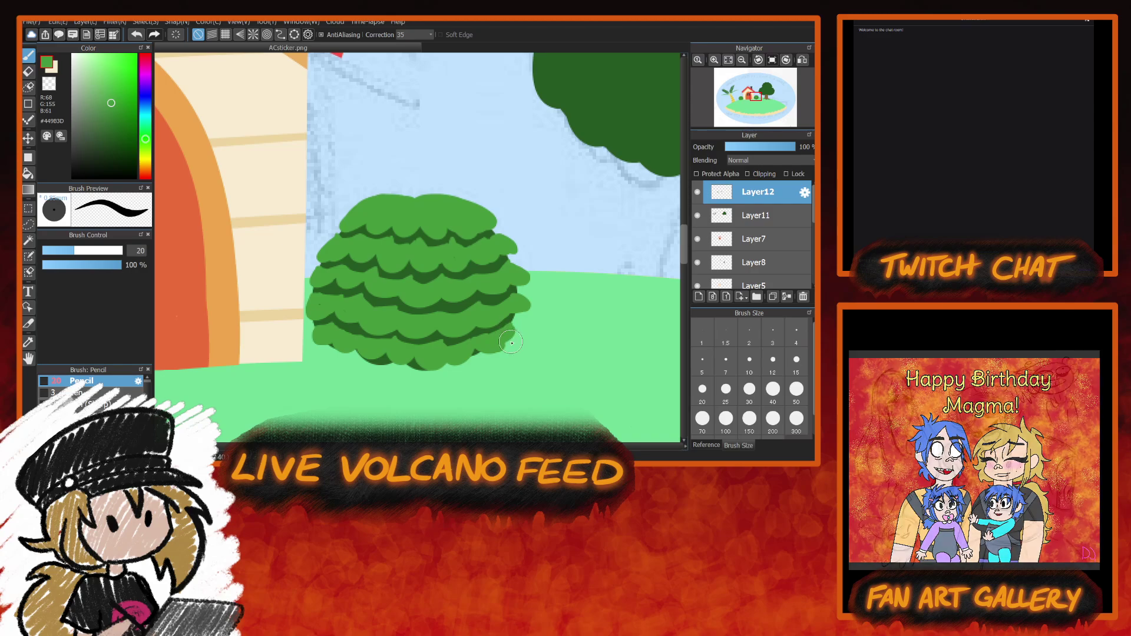
With brush size 70, paint light green leaf clusters along the lower-left edge of the leafy tree's crown.
left_click(729, 61)
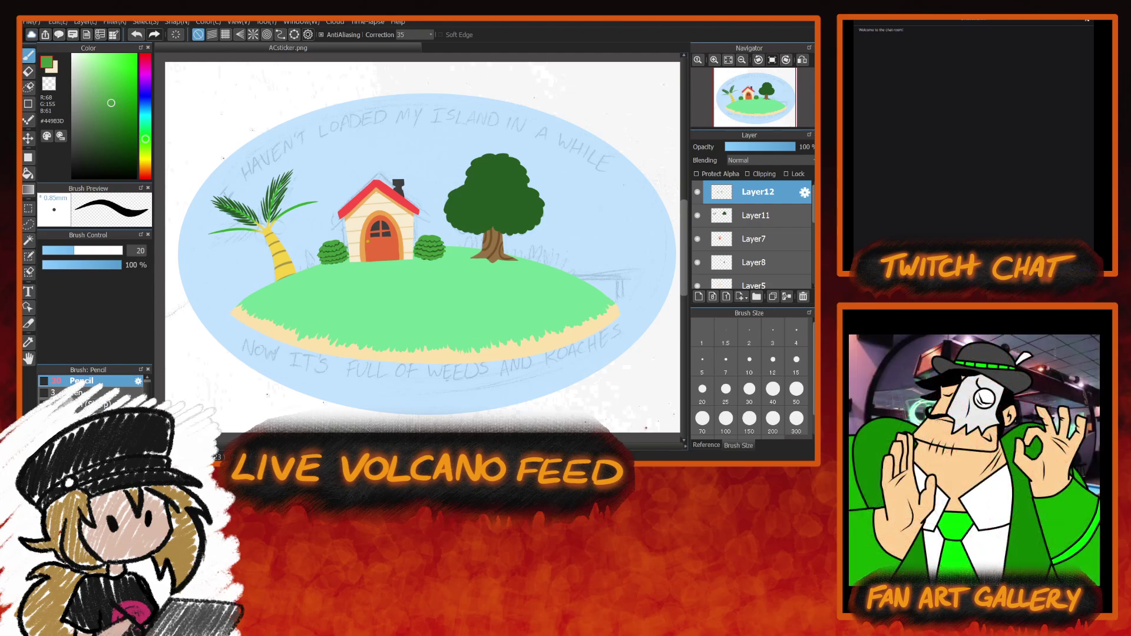
left_click(714, 59)
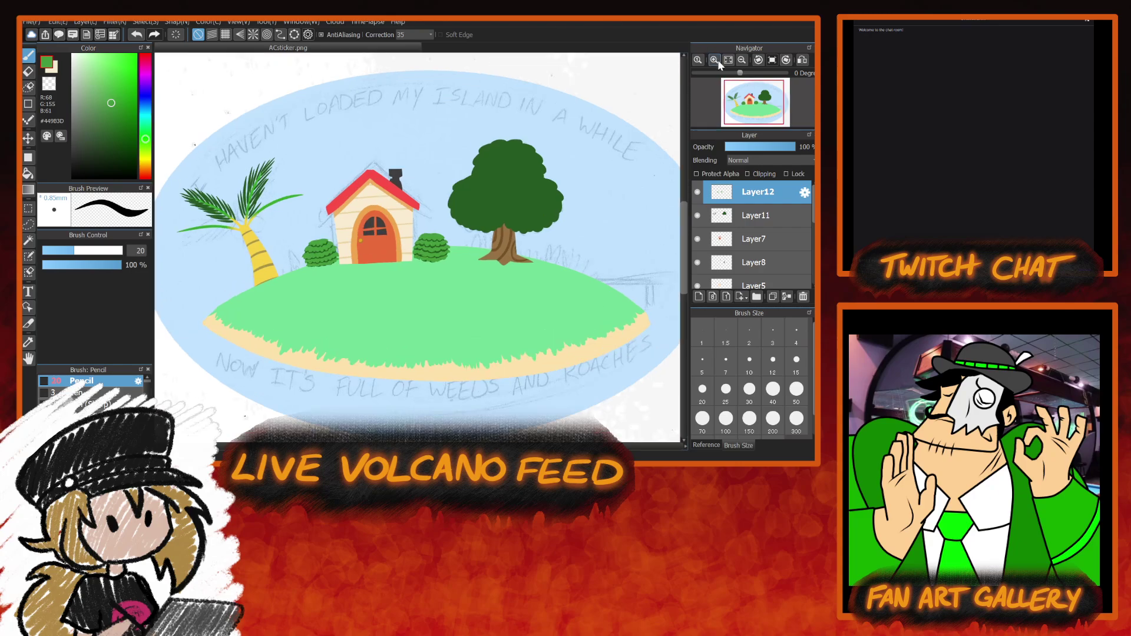
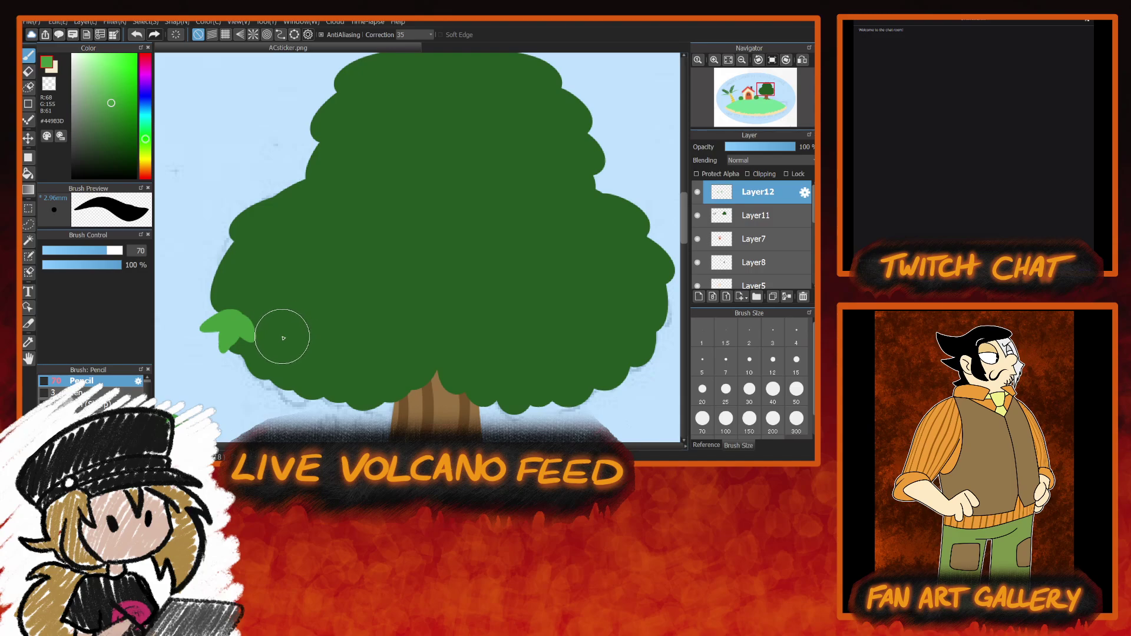
mouse_move(235, 265)
left_mouse_down()
mouse_move(208, 267)
mouse_move(245, 273)
mouse_move(231, 278)
left_mouse_up()
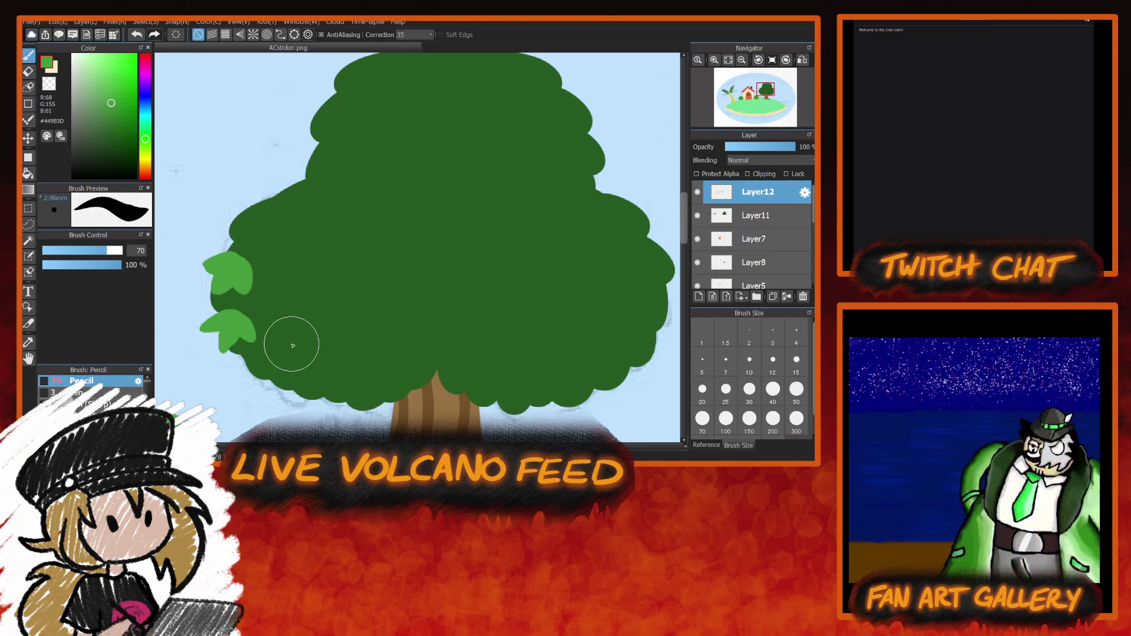
mouse_move(287, 330)
left_mouse_down()
mouse_move(283, 354)
mouse_move(288, 329)
mouse_move(263, 337)
mouse_move(320, 345)
mouse_move(341, 335)
mouse_move(361, 354)
mouse_move(340, 341)
mouse_move(340, 361)
mouse_move(363, 347)
mouse_move(299, 398)
left_mouse_up()
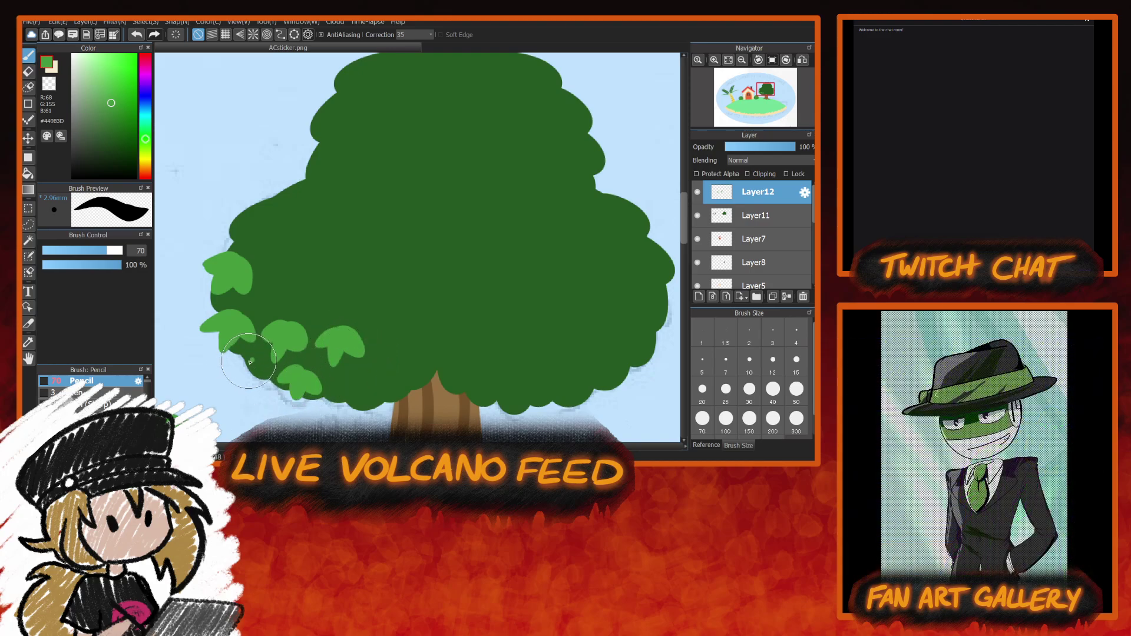
mouse_move(250, 361)
left_mouse_down()
mouse_move(238, 367)
mouse_move(254, 366)
left_mouse_up()
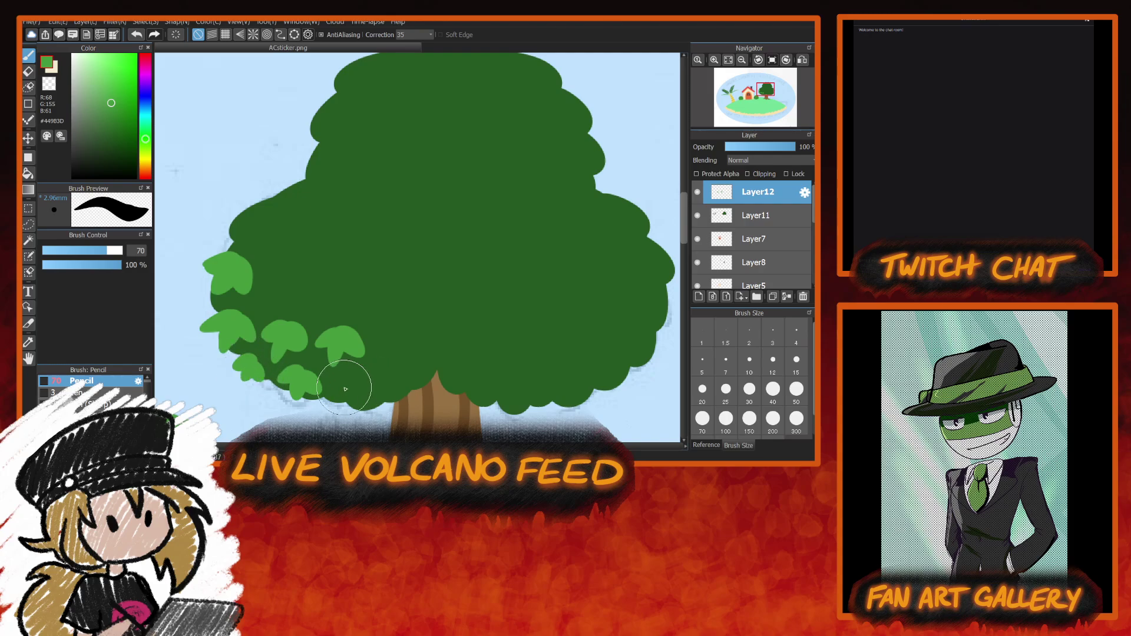
mouse_move(345, 389)
left_mouse_down()
mouse_move(339, 380)
mouse_move(360, 386)
mouse_move(346, 411)
left_mouse_up()
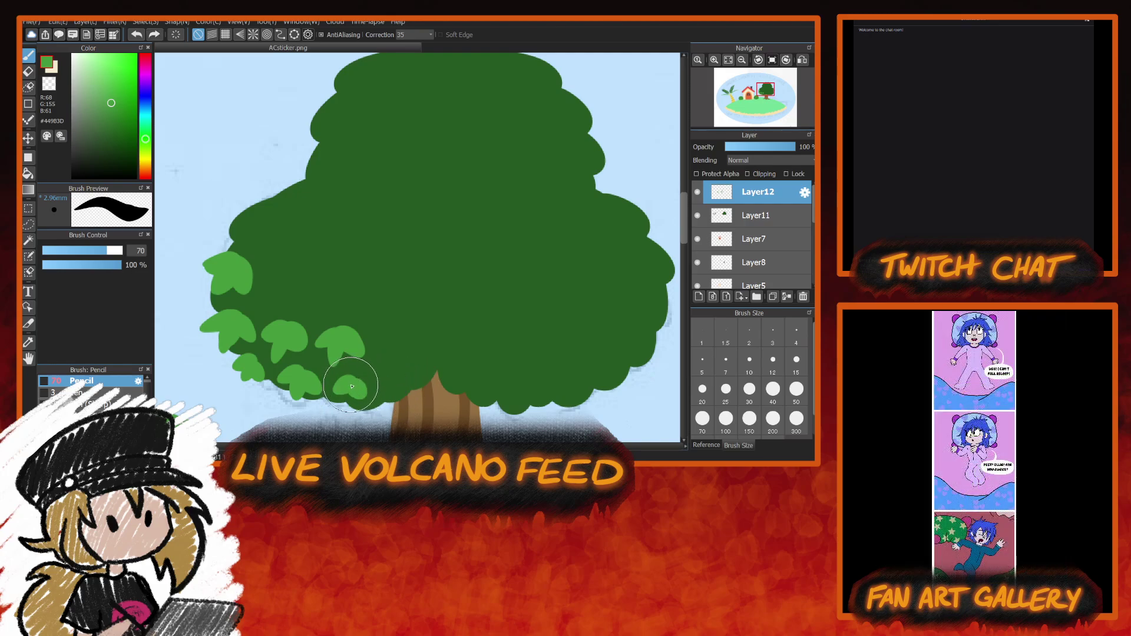
Continue the two lowest rows of light green leaf clusters above the trunk and across to the crown's right edge.
mouse_move(391, 377)
left_mouse_down()
mouse_move(377, 390)
mouse_move(389, 398)
mouse_move(424, 367)
mouse_move(423, 380)
mouse_move(480, 379)
mouse_move(467, 405)
mouse_move(497, 407)
left_mouse_up()
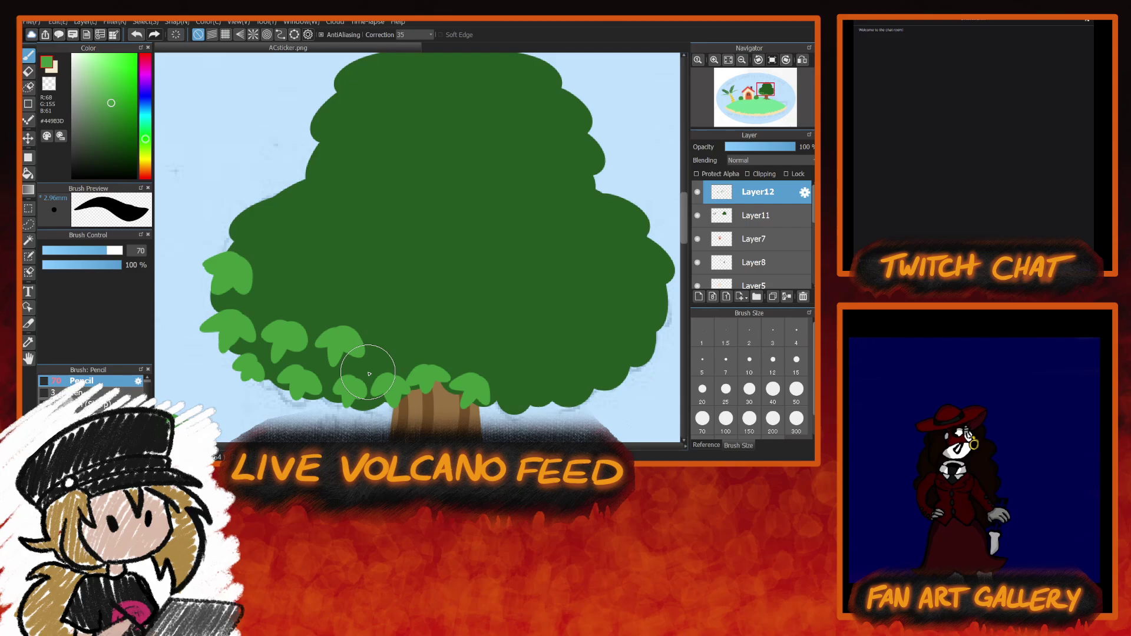
mouse_move(396, 333)
left_mouse_down()
mouse_move(434, 340)
mouse_move(398, 334)
mouse_move(462, 334)
mouse_move(458, 356)
mouse_move(463, 334)
mouse_move(492, 354)
mouse_move(467, 346)
left_mouse_up()
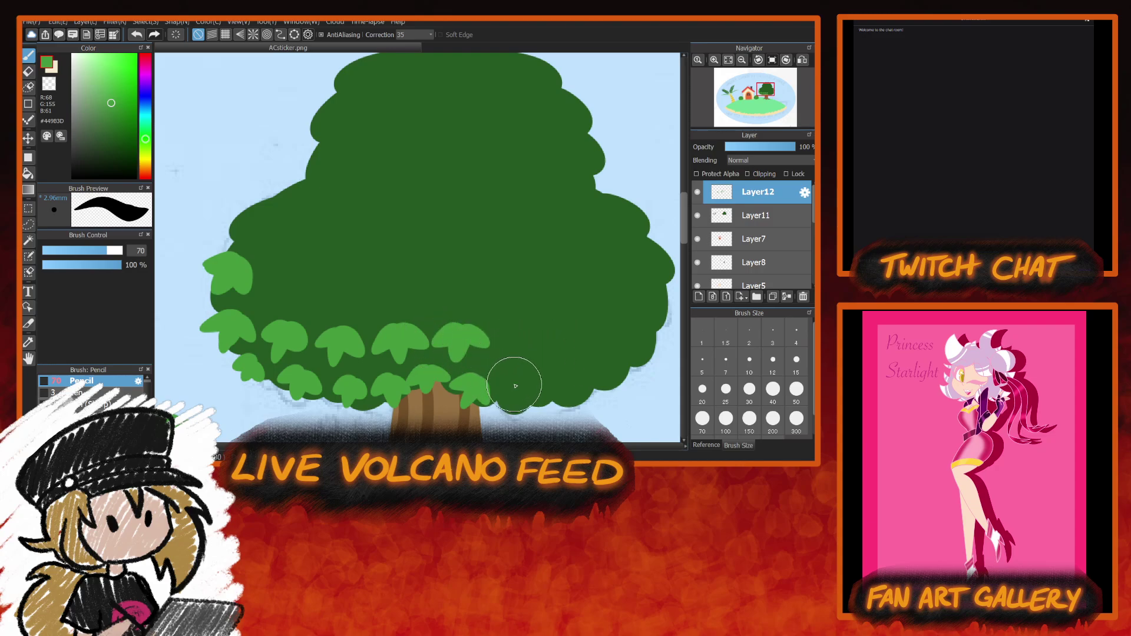
mouse_move(515, 386)
left_mouse_down()
mouse_move(555, 382)
mouse_move(563, 409)
mouse_move(565, 384)
mouse_move(590, 382)
mouse_move(596, 368)
mouse_move(612, 382)
mouse_move(598, 367)
mouse_move(635, 377)
mouse_move(638, 346)
mouse_move(652, 363)
mouse_move(661, 341)
left_mouse_up()
left_click_drag(470, 443, 393, 446)
mouse_move(437, 356)
left_mouse_down()
mouse_move(459, 369)
mouse_move(527, 366)
mouse_move(474, 357)
mouse_move(486, 351)
mouse_move(487, 368)
mouse_move(486, 346)
mouse_move(526, 360)
mouse_move(492, 353)
mouse_move(547, 341)
mouse_move(529, 325)
mouse_move(536, 347)
mouse_move(540, 327)
mouse_move(530, 328)
mouse_move(555, 356)
left_mouse_up()
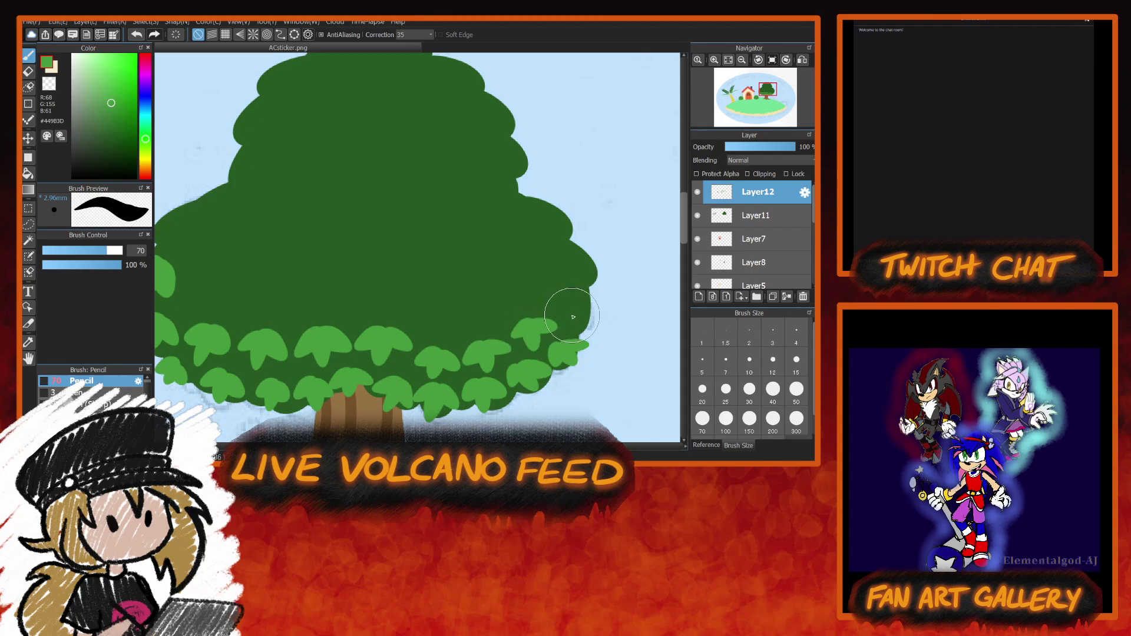
mouse_move(572, 317)
left_mouse_down()
mouse_move(525, 329)
mouse_move(546, 382)
left_mouse_up()
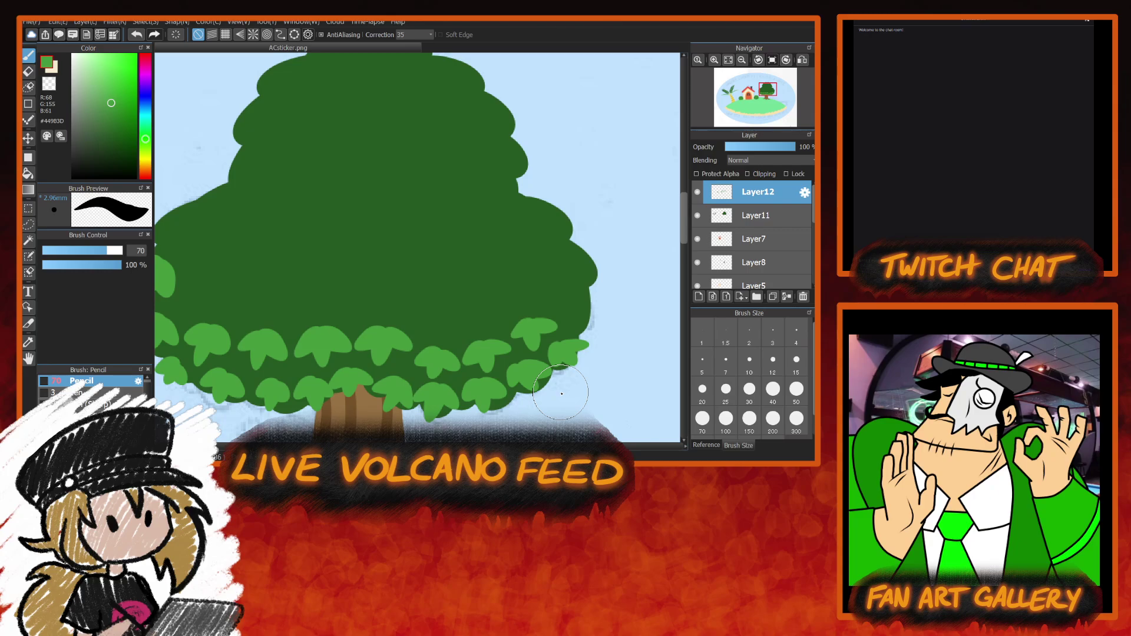
left_click_drag(586, 315, 567, 311)
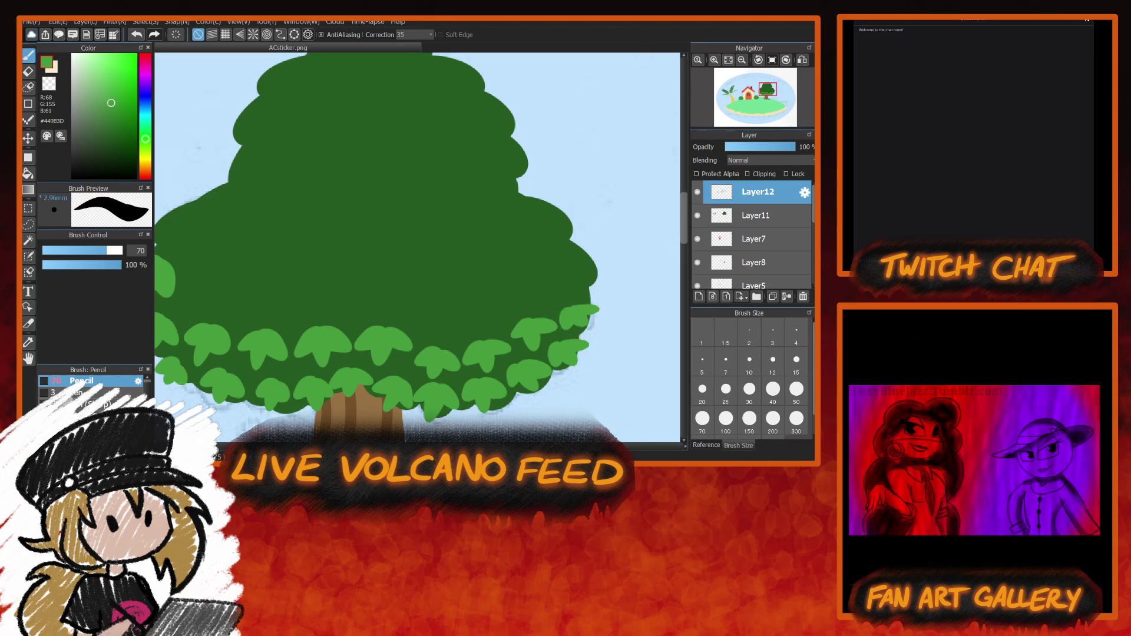
Paint a third row of light green leaf clusters across the full width of the crown, above the two lowest rows.
mouse_move(554, 390)
left_mouse_down()
mouse_move(637, 391)
mouse_move(491, 390)
left_mouse_up()
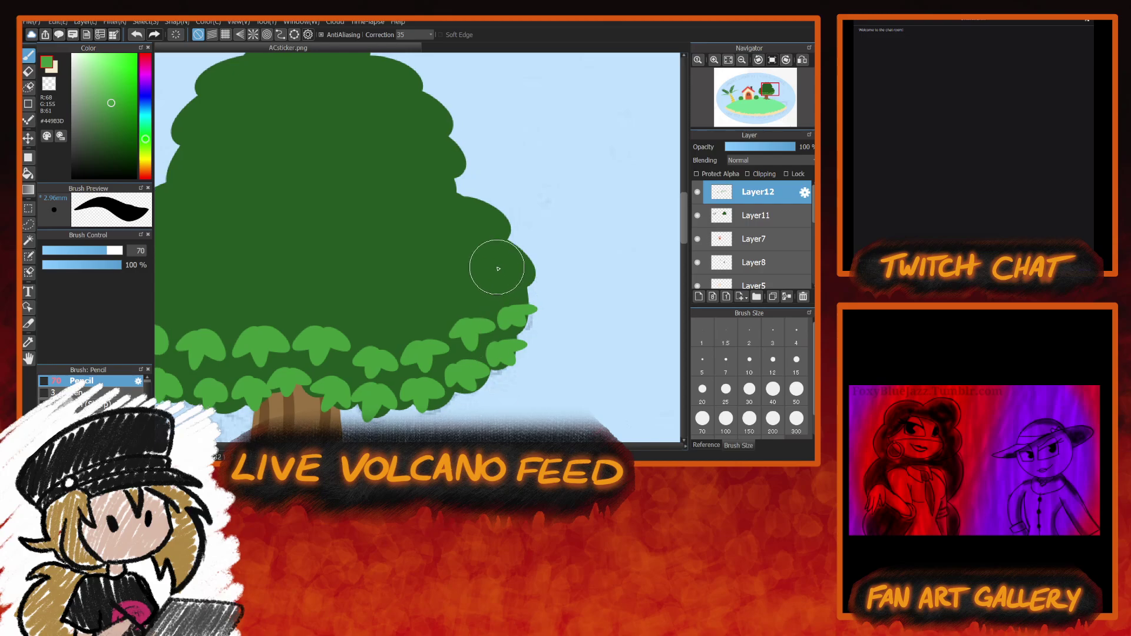
mouse_move(498, 269)
left_mouse_down()
mouse_move(513, 265)
mouse_move(492, 252)
mouse_move(480, 318)
left_mouse_up()
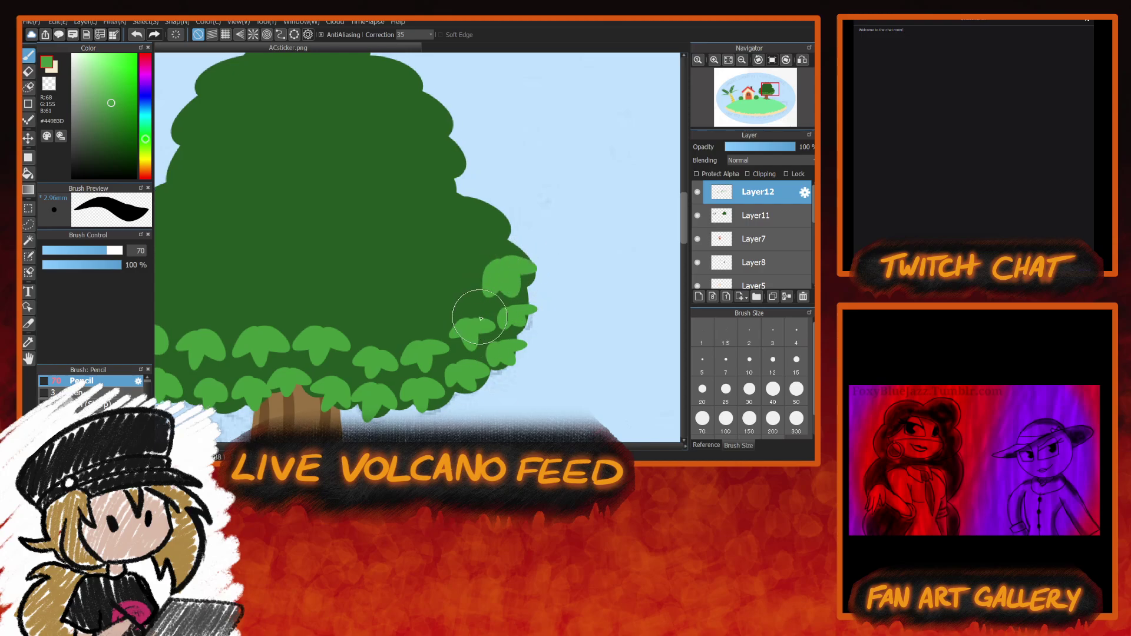
mouse_move(391, 290)
left_mouse_down()
mouse_move(376, 312)
mouse_move(402, 307)
mouse_move(396, 292)
mouse_move(406, 312)
left_mouse_up()
left_click_drag(445, 277, 475, 298)
mouse_move(171, 289)
left_mouse_down()
mouse_move(349, 283)
mouse_move(355, 297)
mouse_move(378, 298)
left_mouse_up()
mouse_move(303, 278)
left_mouse_down()
mouse_move(304, 288)
mouse_move(316, 277)
mouse_move(309, 295)
mouse_move(322, 297)
left_mouse_up()
mouse_move(419, 300)
left_mouse_down()
mouse_move(419, 289)
mouse_move(455, 318)
mouse_move(485, 298)
mouse_move(507, 312)
mouse_move(525, 271)
mouse_move(512, 270)
mouse_move(528, 290)
mouse_move(552, 284)
left_mouse_up()
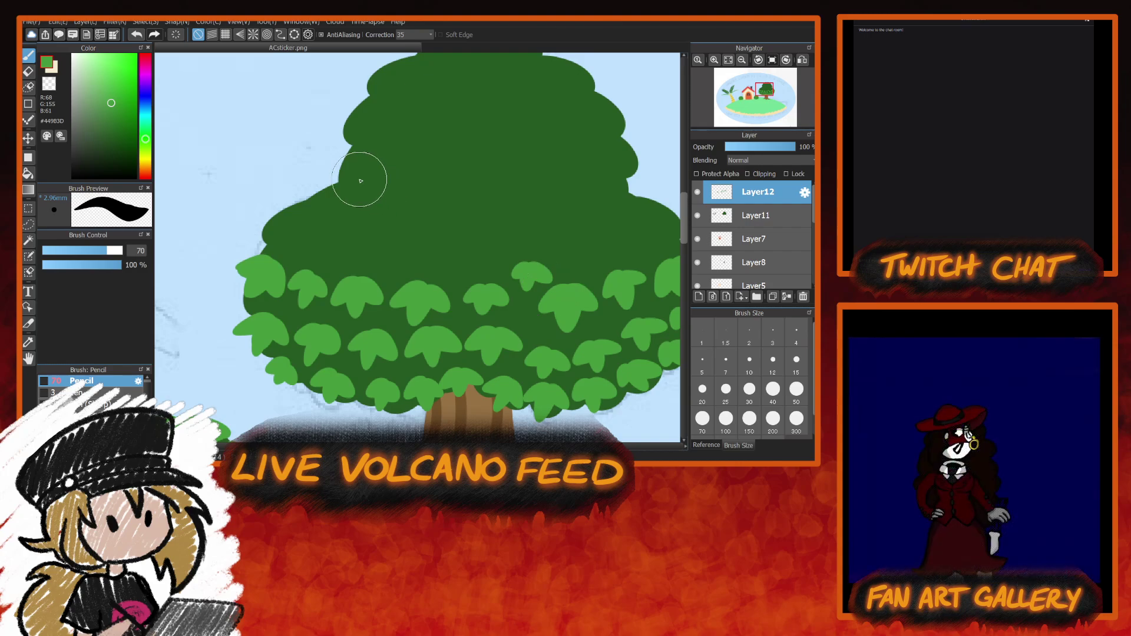
Paint light green leaf clusters over the left shoulder of the tree's crown and inward towards its middle, above the existing rows.
left_click_drag(361, 176, 382, 202)
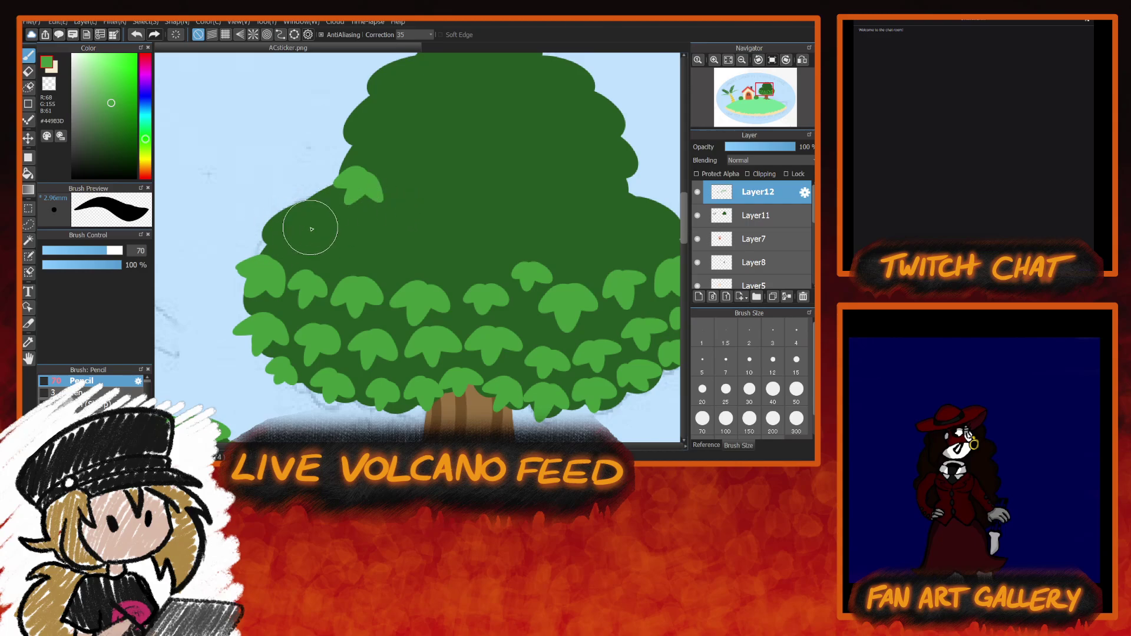
mouse_move(395, 212)
left_mouse_down()
mouse_move(379, 215)
mouse_move(384, 232)
mouse_move(404, 210)
mouse_move(412, 229)
mouse_move(455, 220)
mouse_move(468, 238)
left_mouse_up()
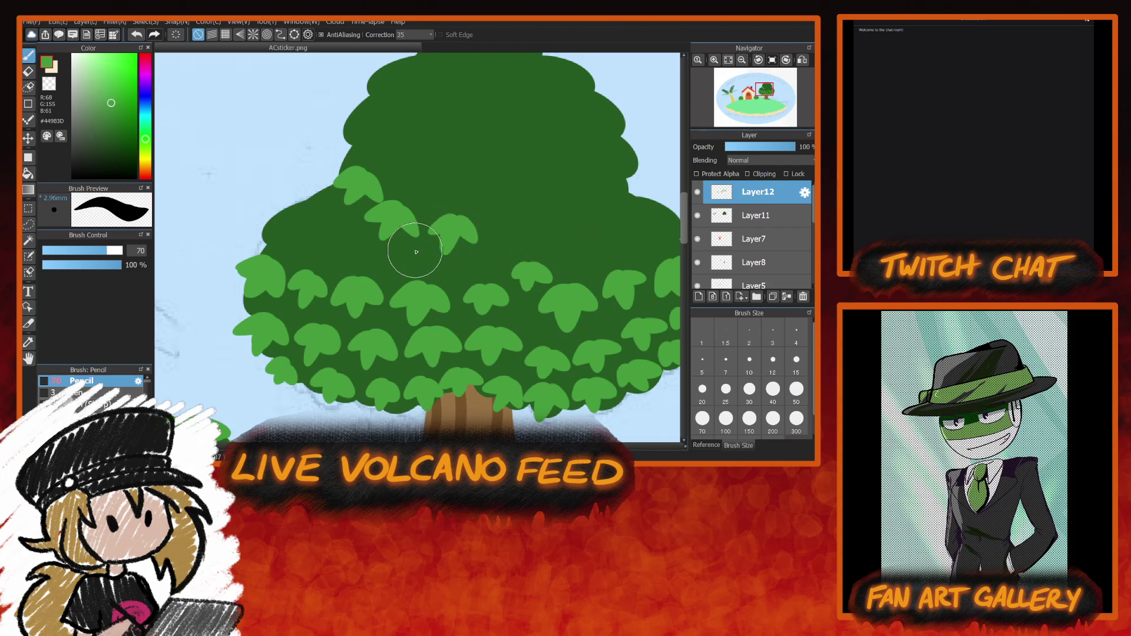
mouse_move(303, 215)
left_mouse_down()
mouse_move(273, 232)
mouse_move(289, 211)
mouse_move(287, 231)
mouse_move(300, 222)
mouse_move(295, 211)
mouse_move(296, 236)
mouse_move(338, 240)
mouse_move(329, 244)
mouse_move(340, 233)
mouse_move(353, 254)
mouse_move(372, 202)
mouse_move(312, 200)
mouse_move(341, 218)
left_mouse_up()
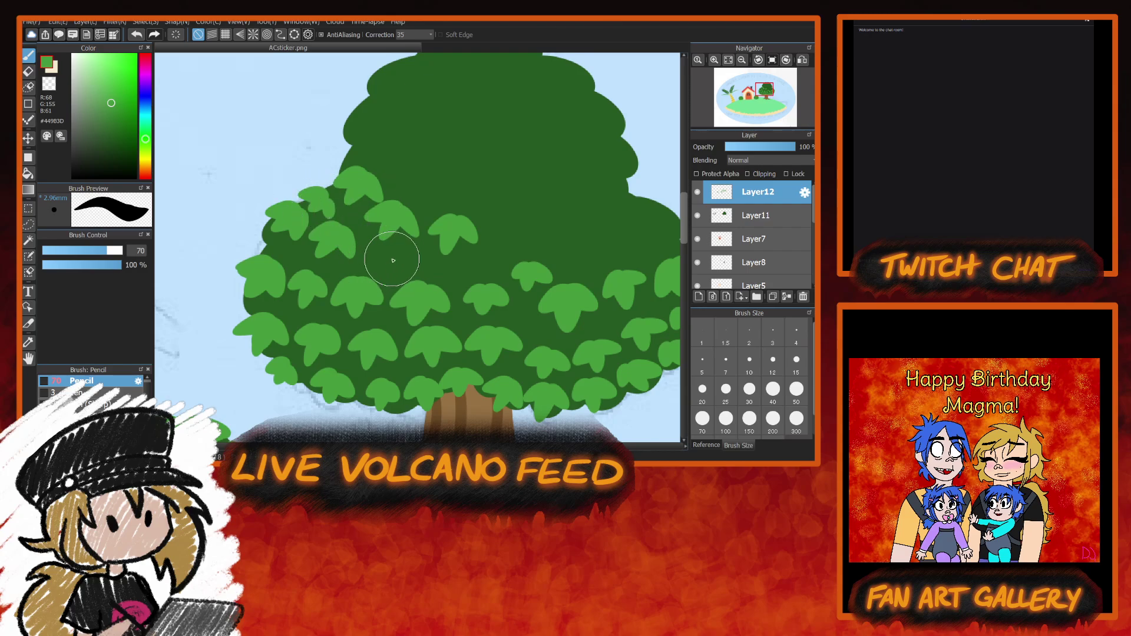
mouse_move(393, 260)
left_mouse_down()
mouse_move(387, 246)
mouse_move(433, 272)
left_mouse_up()
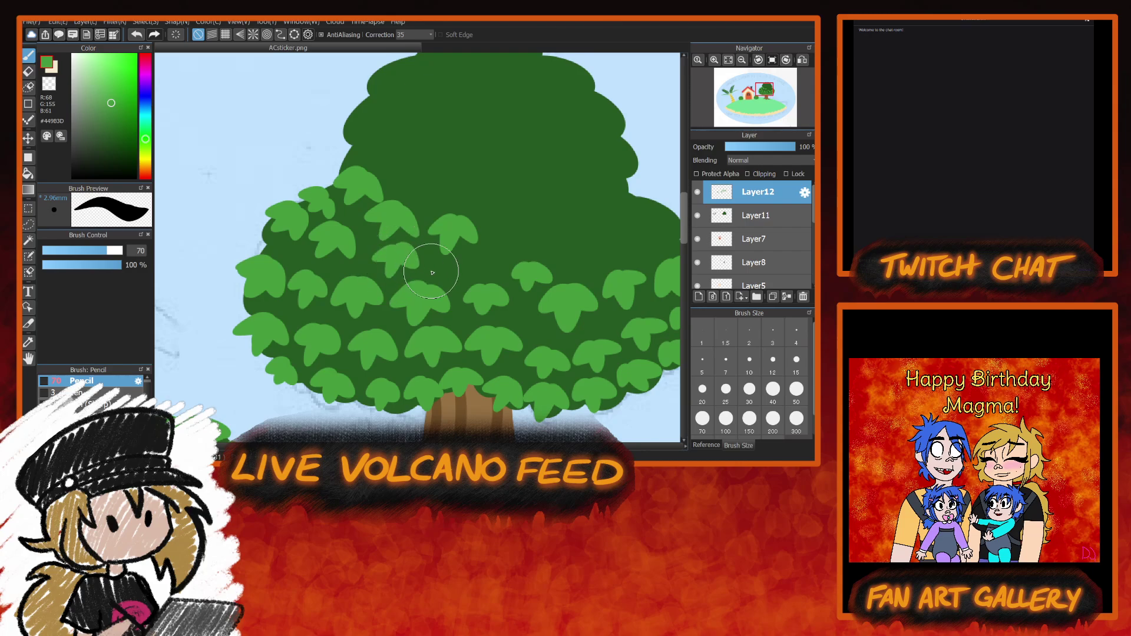
left_click_drag(435, 446, 447, 447)
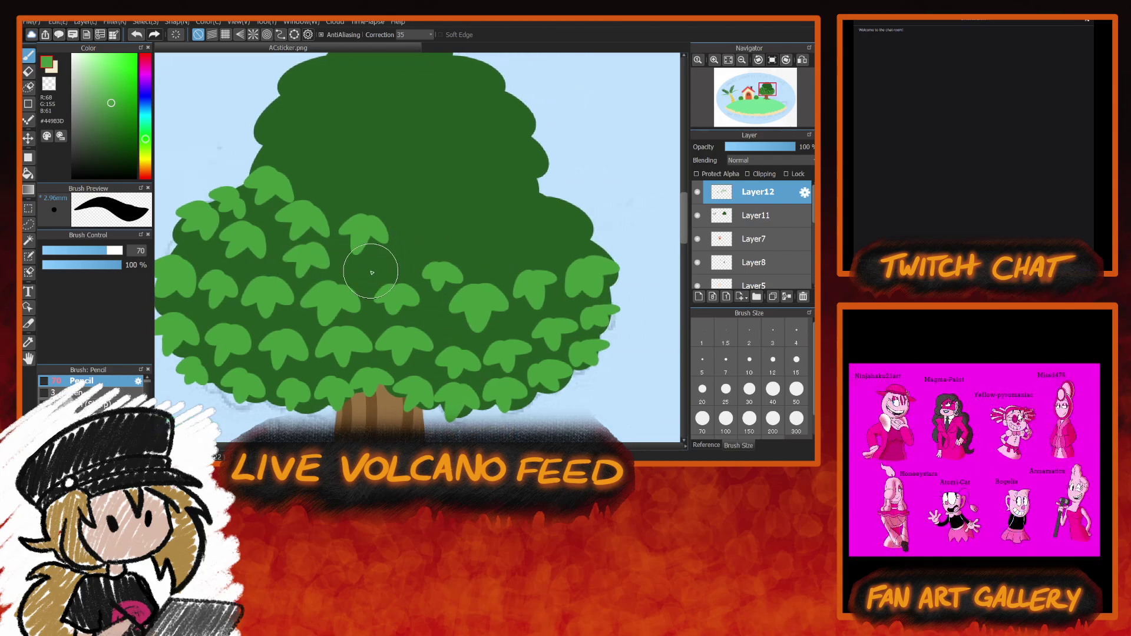
left_click_drag(375, 264, 400, 300)
Continue the light green leaf clusters across the crown's middle and up over its right shoulder.
left_click_drag(457, 446, 465, 446)
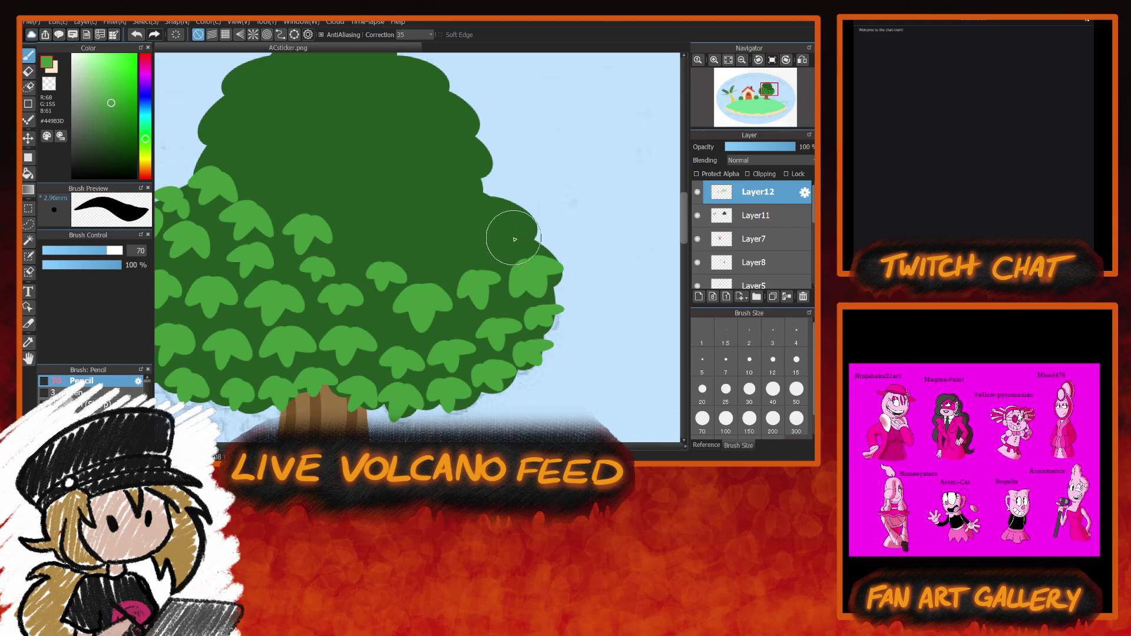
left_click_drag(514, 240, 516, 267)
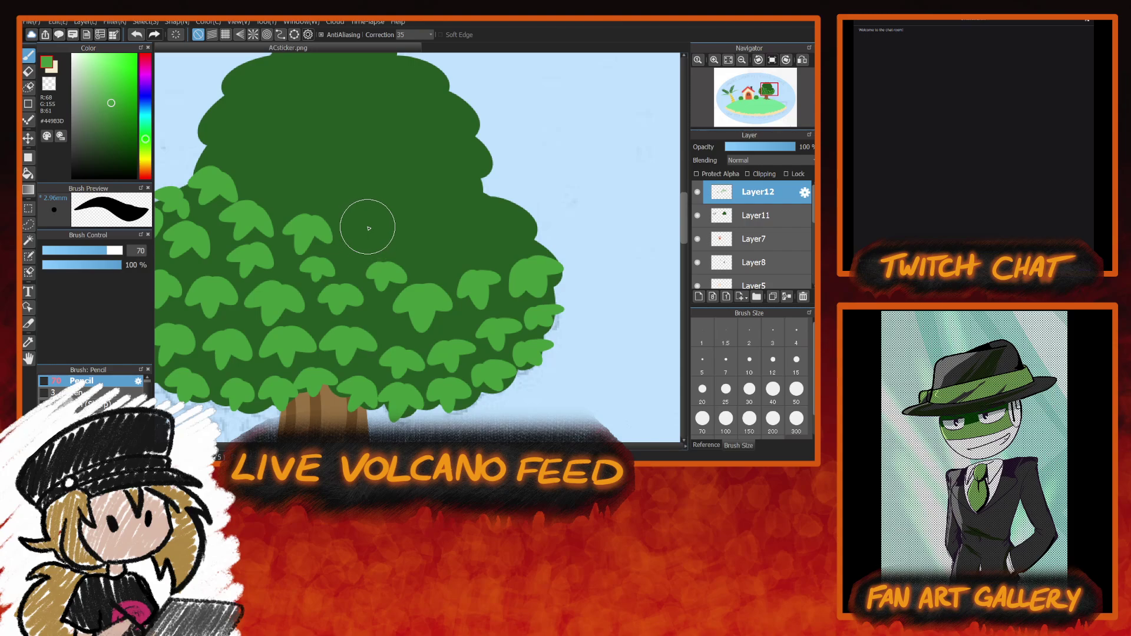
mouse_move(355, 240)
left_mouse_down()
mouse_move(372, 225)
mouse_move(428, 253)
mouse_move(435, 240)
mouse_move(419, 257)
mouse_move(436, 241)
mouse_move(443, 259)
mouse_move(439, 243)
mouse_move(486, 244)
mouse_move(480, 231)
mouse_move(522, 236)
mouse_move(547, 221)
mouse_move(522, 227)
mouse_move(544, 243)
mouse_move(508, 222)
left_mouse_up()
mouse_move(471, 184)
left_mouse_down()
mouse_move(498, 187)
mouse_move(467, 197)
mouse_move(488, 203)
mouse_move(419, 194)
mouse_move(422, 207)
mouse_move(455, 208)
left_mouse_up()
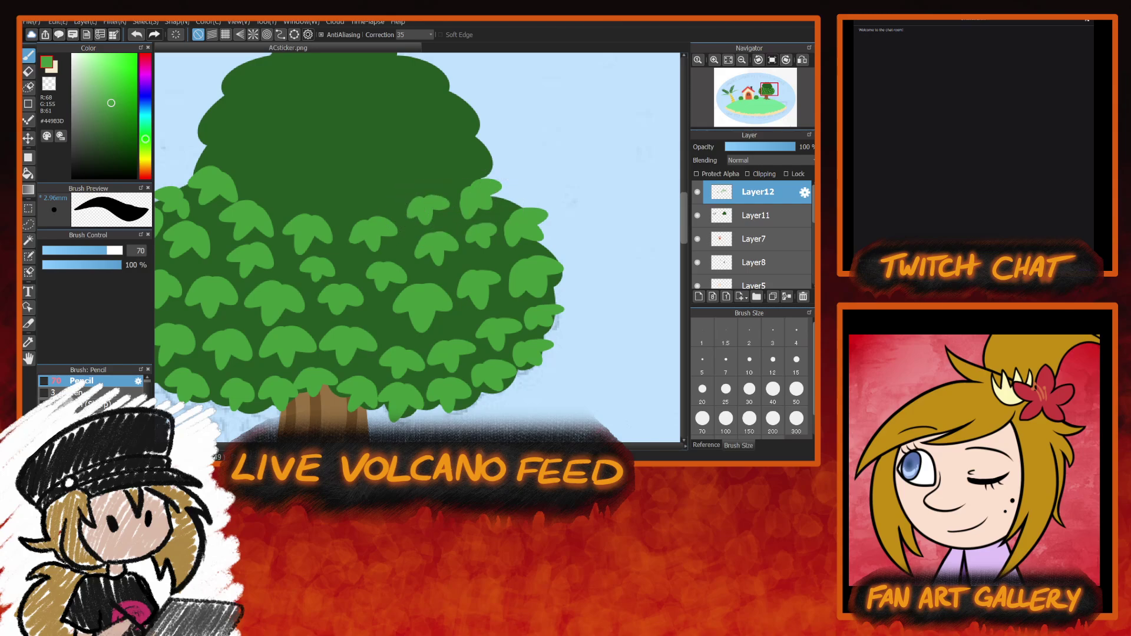
Paint two more rows of light green leaf clusters across the lower part of the crown's upper dome, from left edge to right edge.
left_click_drag(471, 171, 577, 236)
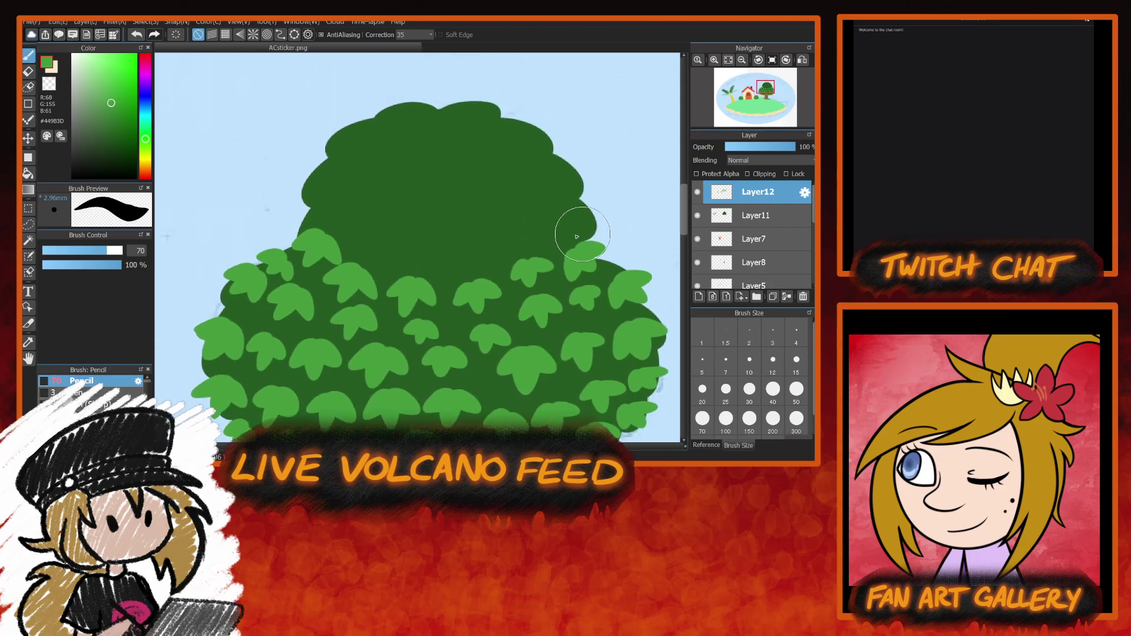
mouse_move(393, 238)
left_mouse_down()
mouse_move(412, 252)
mouse_move(405, 237)
mouse_move(479, 253)
mouse_move(538, 222)
left_mouse_up()
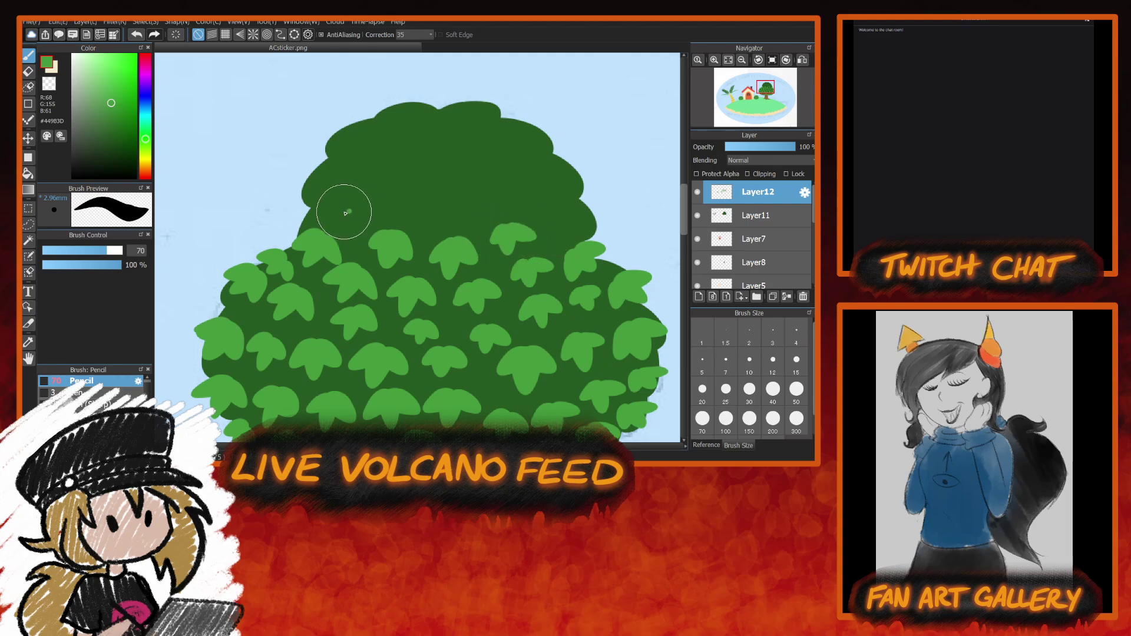
mouse_move(342, 210)
left_mouse_down()
mouse_move(339, 223)
mouse_move(360, 225)
left_mouse_up()
mouse_move(315, 185)
left_mouse_down()
mouse_move(292, 192)
mouse_move(320, 184)
mouse_move(334, 206)
mouse_move(386, 184)
mouse_move(400, 206)
left_mouse_up()
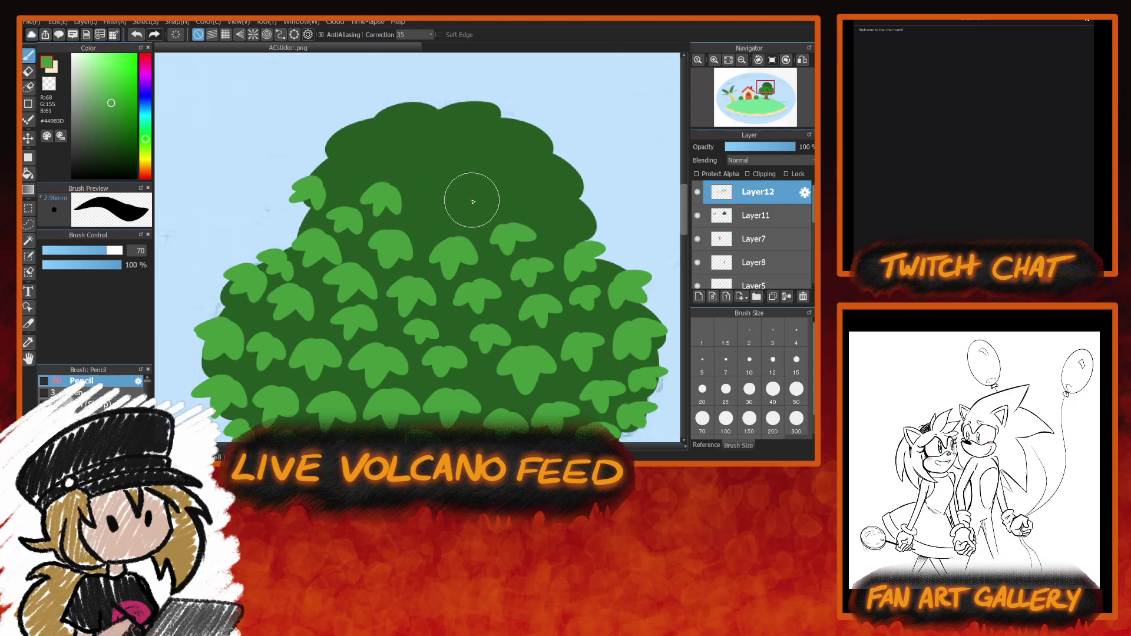
left_click_drag(477, 196, 489, 203)
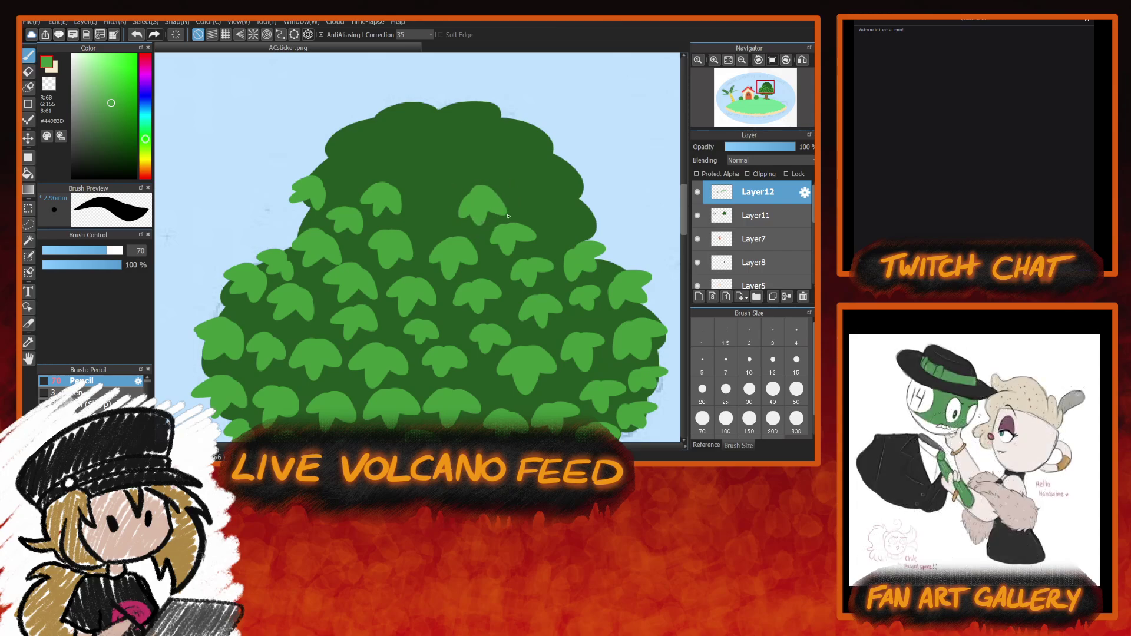
mouse_move(560, 208)
left_mouse_down()
mouse_move(560, 228)
mouse_move(590, 225)
left_mouse_up()
mouse_move(571, 183)
left_mouse_down()
mouse_move(584, 204)
mouse_move(565, 188)
mouse_move(568, 214)
mouse_move(578, 202)
mouse_move(534, 186)
left_mouse_up()
mouse_move(425, 227)
left_mouse_down()
mouse_move(420, 210)
mouse_move(436, 208)
mouse_move(416, 204)
mouse_move(423, 224)
left_mouse_up()
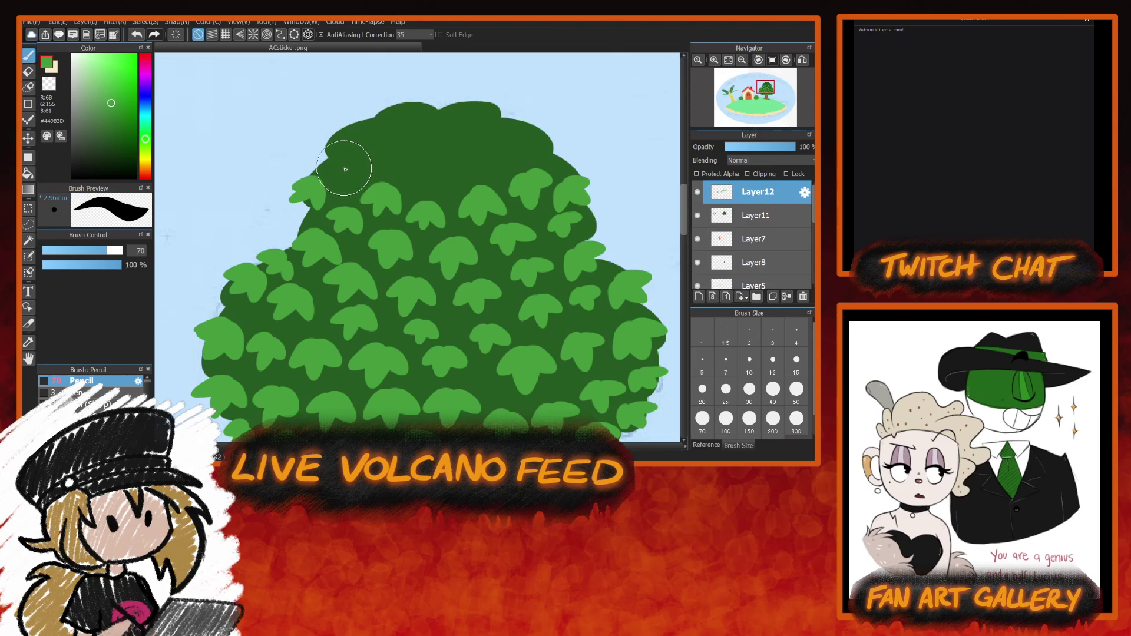
Fill the top of the crown with light green leaf clusters, letting several overlap the dome's outline.
left_click_drag(346, 167, 348, 172)
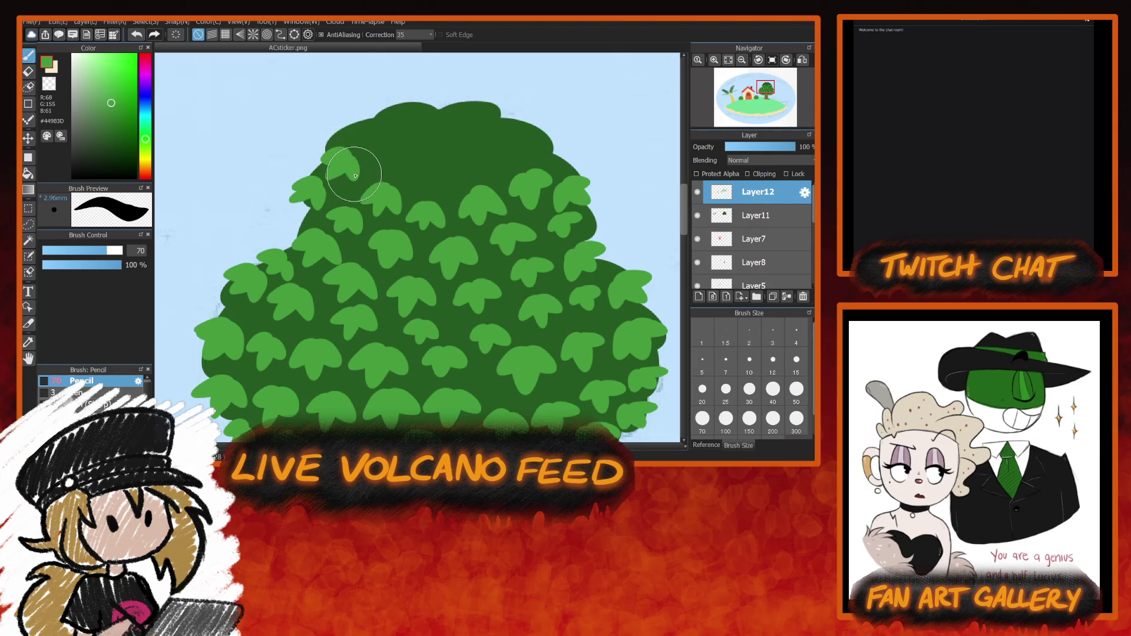
mouse_move(422, 165)
left_mouse_down()
mouse_move(415, 187)
mouse_move(420, 163)
mouse_move(409, 164)
mouse_move(438, 178)
left_mouse_up()
mouse_move(365, 136)
left_mouse_down()
mouse_move(374, 121)
mouse_move(371, 141)
mouse_move(379, 131)
mouse_move(383, 148)
left_mouse_up()
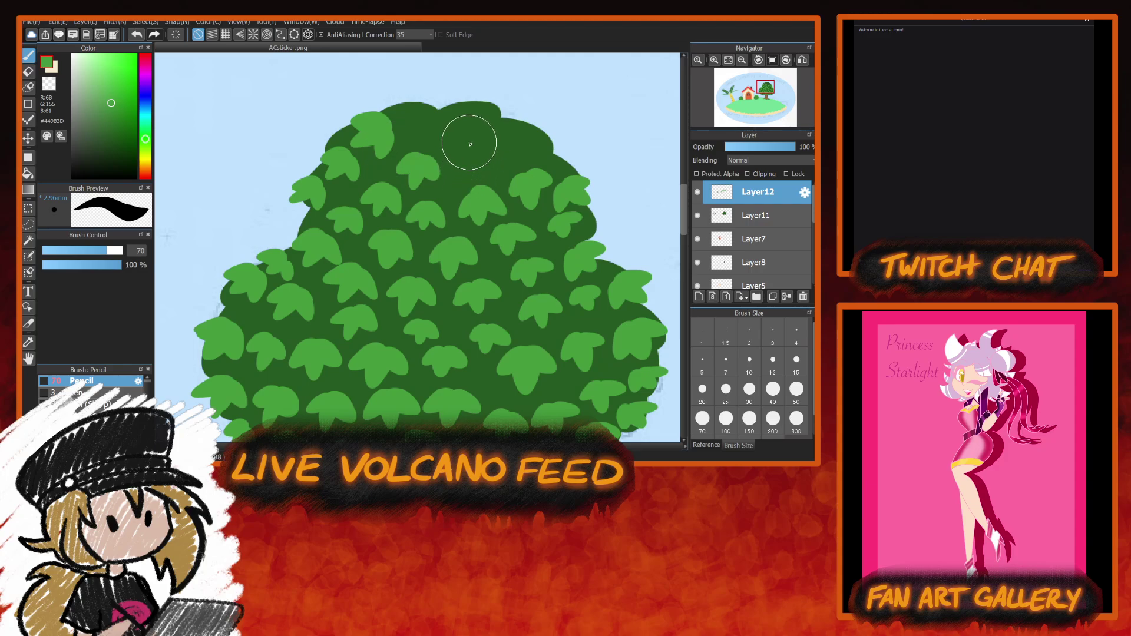
mouse_move(467, 139)
left_mouse_down()
mouse_move(478, 174)
mouse_move(473, 142)
mouse_move(512, 156)
mouse_move(524, 128)
mouse_move(553, 149)
left_mouse_up()
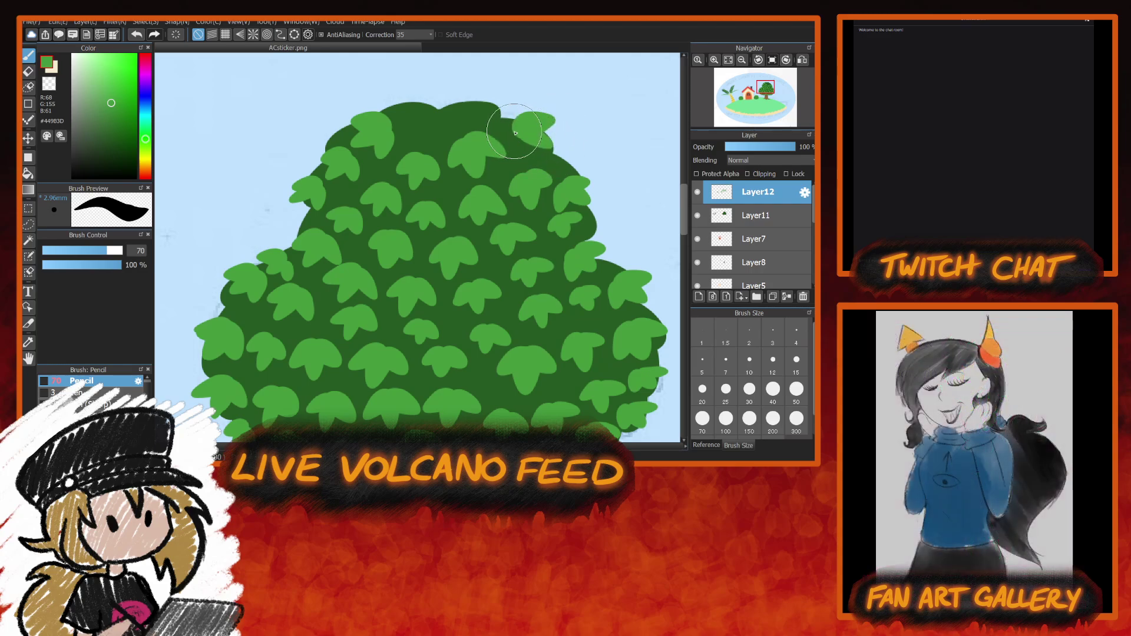
mouse_move(453, 108)
left_mouse_down()
mouse_move(484, 101)
mouse_move(459, 111)
mouse_move(500, 118)
mouse_move(475, 126)
mouse_move(455, 112)
mouse_move(477, 129)
mouse_move(410, 111)
mouse_move(424, 120)
mouse_move(416, 136)
mouse_move(422, 125)
mouse_move(397, 125)
mouse_move(417, 147)
left_mouse_up()
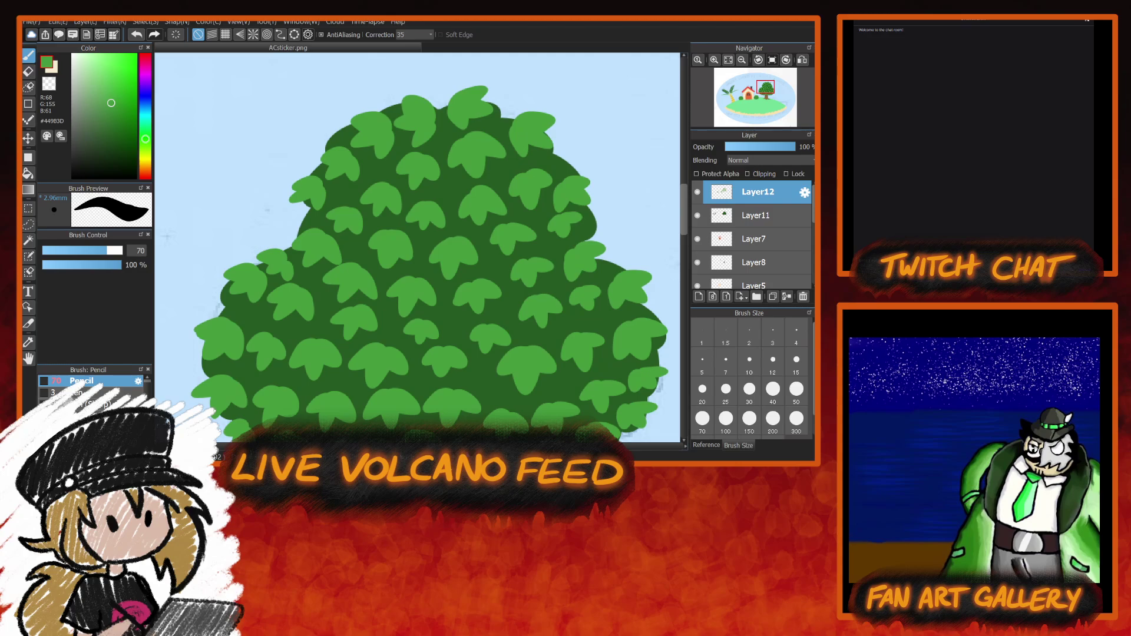
Move on to the palm tree, choosing the brighter green #4DC043 and brush size 20.
scroll(417, 247, "left", 15)
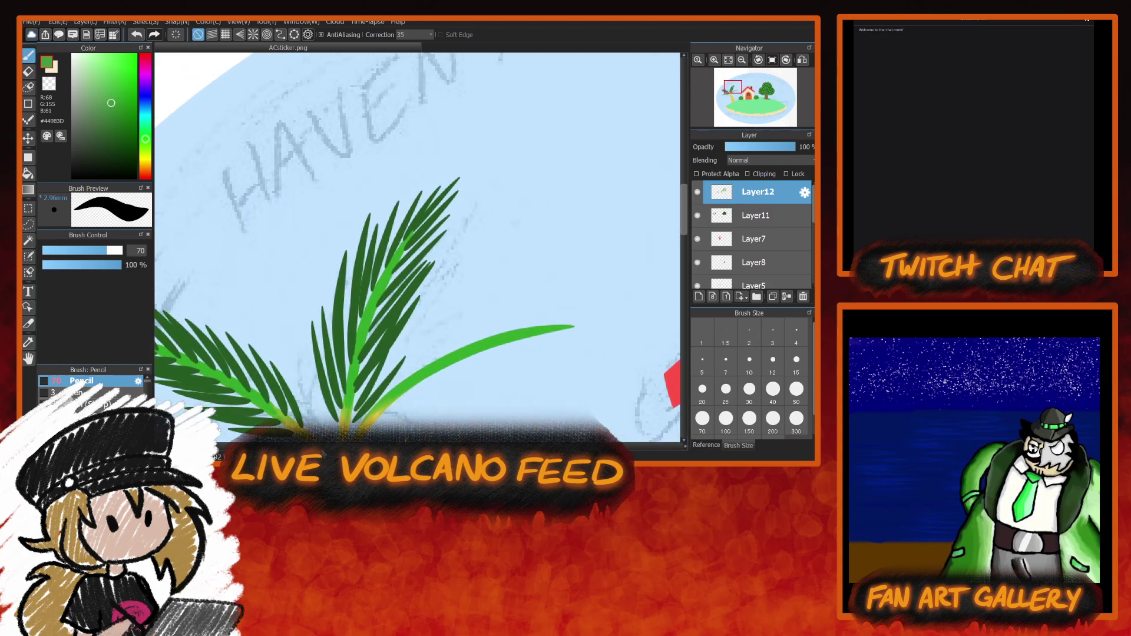
scroll(686, 231, "down", 5)
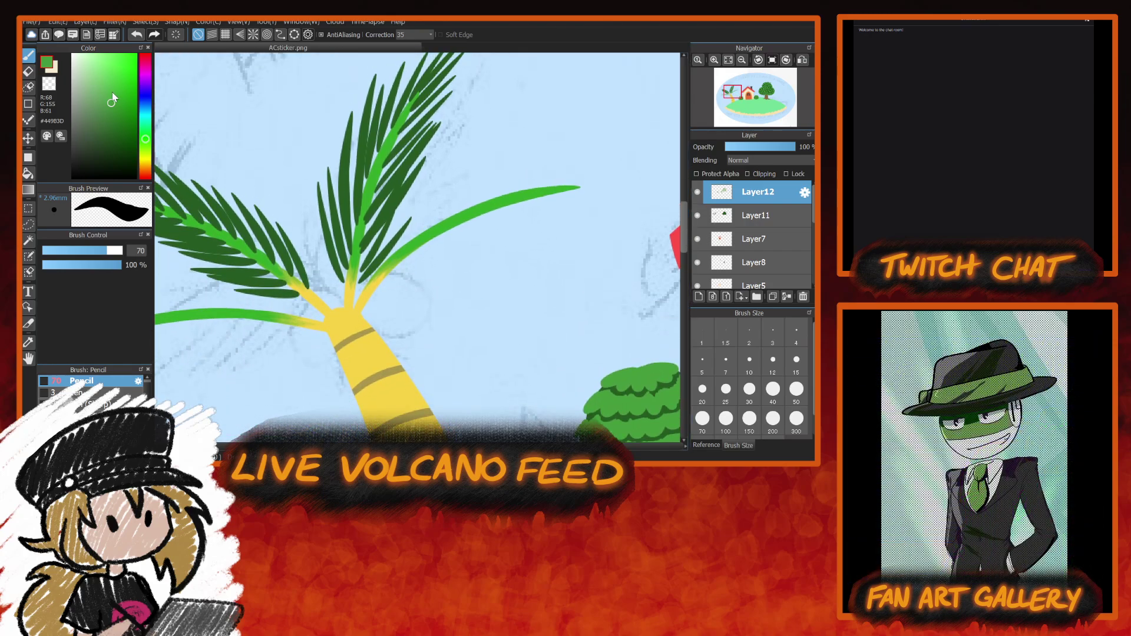
left_click_drag(111, 89, 114, 84)
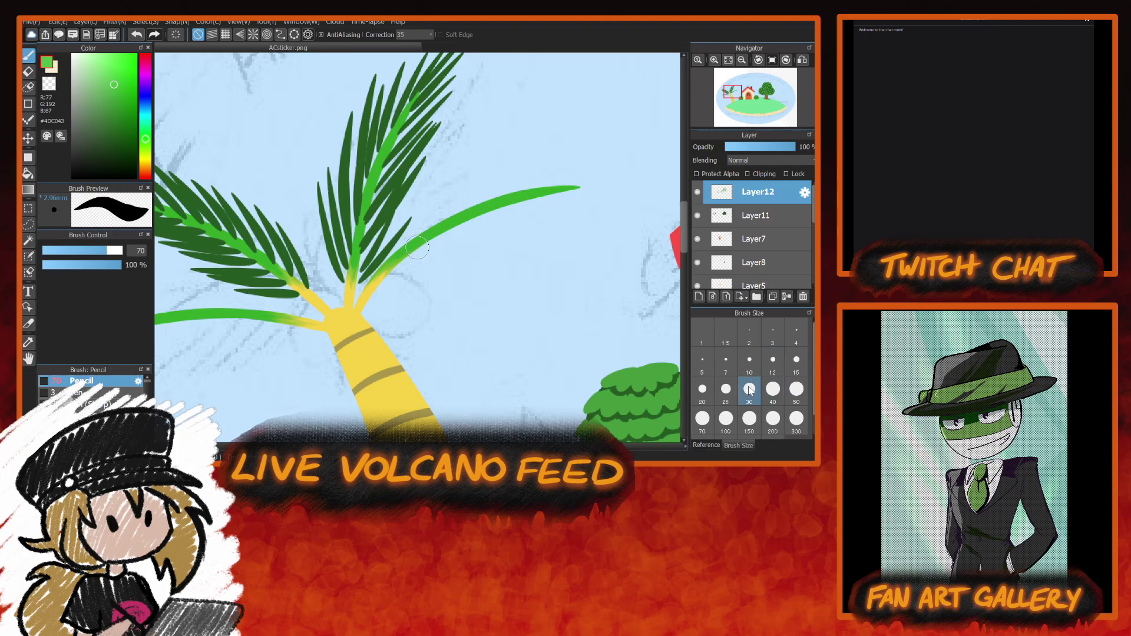
left_click(702, 390)
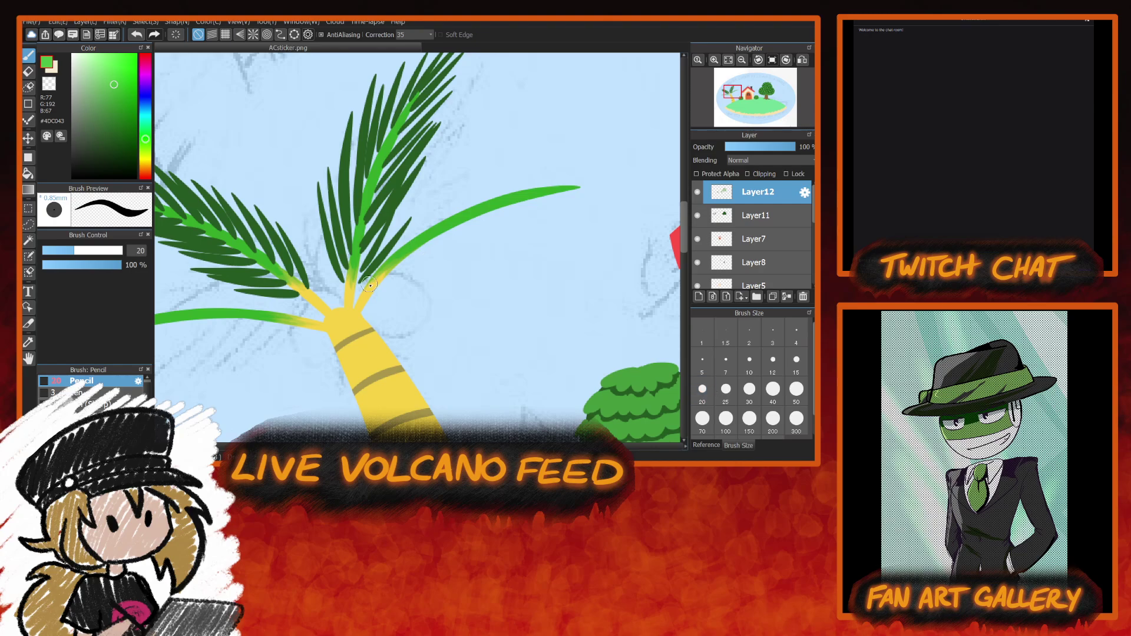
left_click_drag(553, 190, 620, 187)
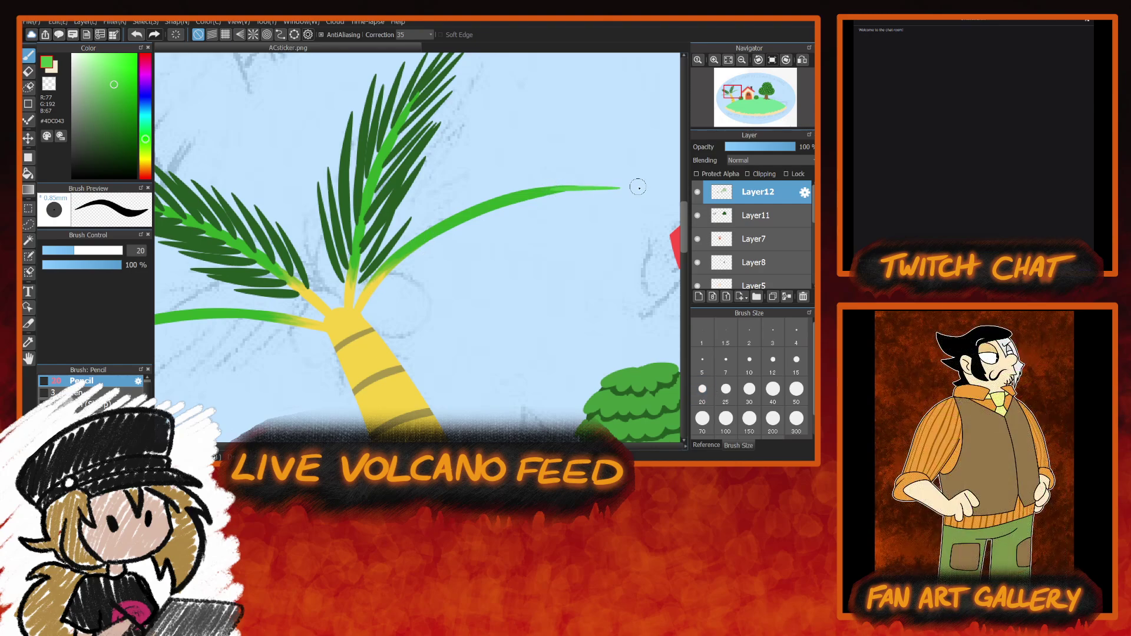
left_click_drag(366, 293, 404, 211)
key("ctrl+z")
key("ctrl+z")
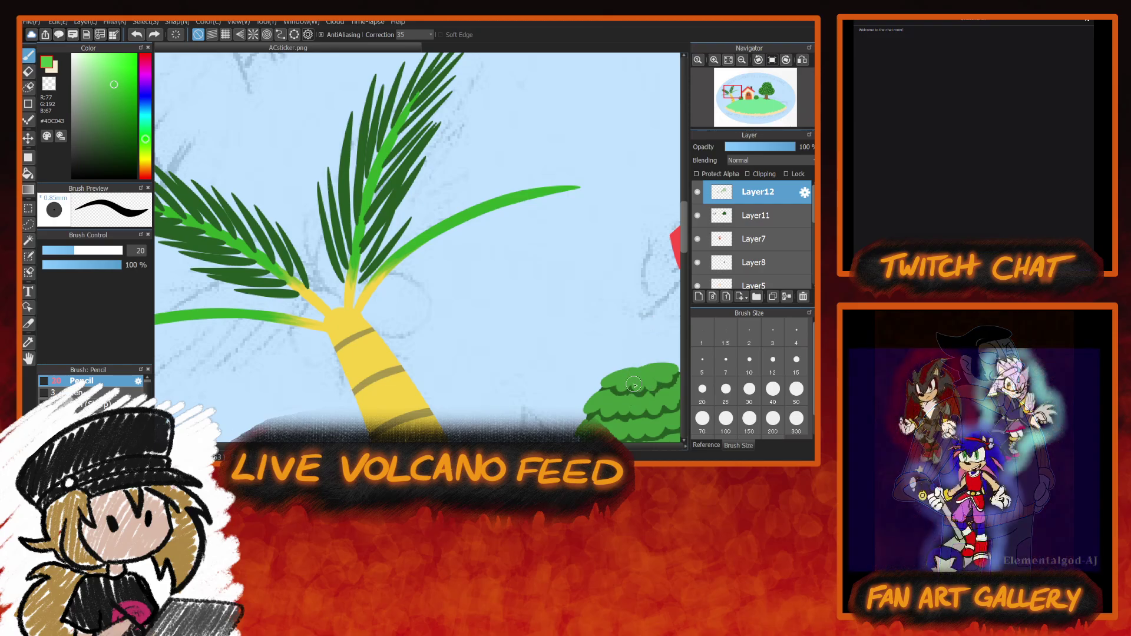
left_click(641, 386, "alt")
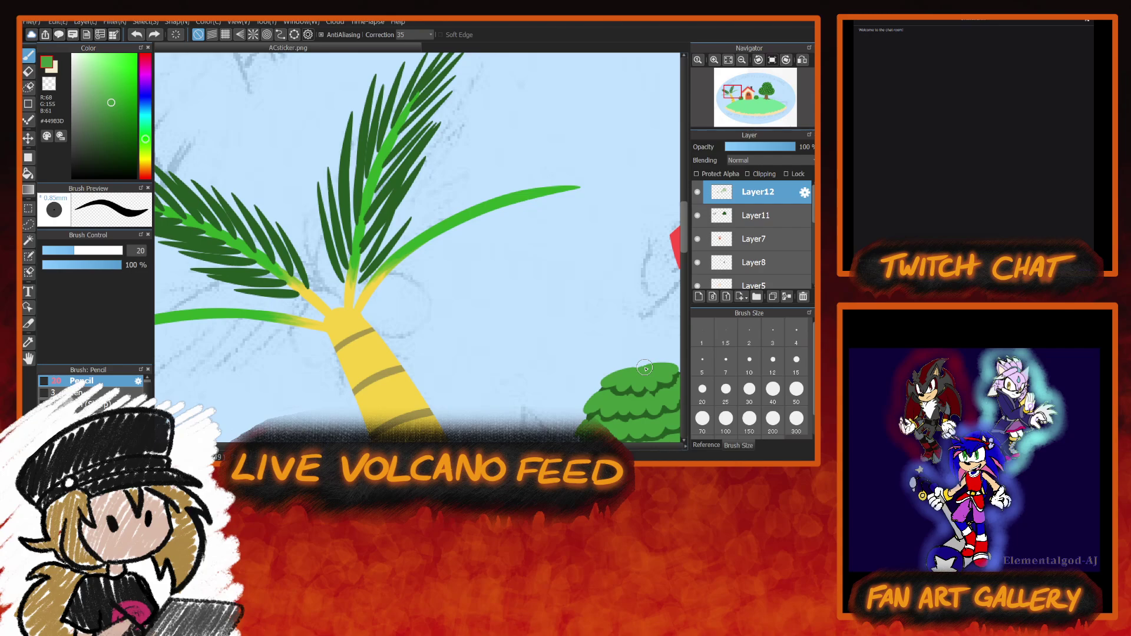
left_click_drag(546, 191, 601, 186)
key("ctrl+z")
Choose the yellowish green #5AB53F and extend the tips of the palm's bare right and left fronds into thin points.
left_click_drag(147, 140, 147, 142)
left_click(116, 90)
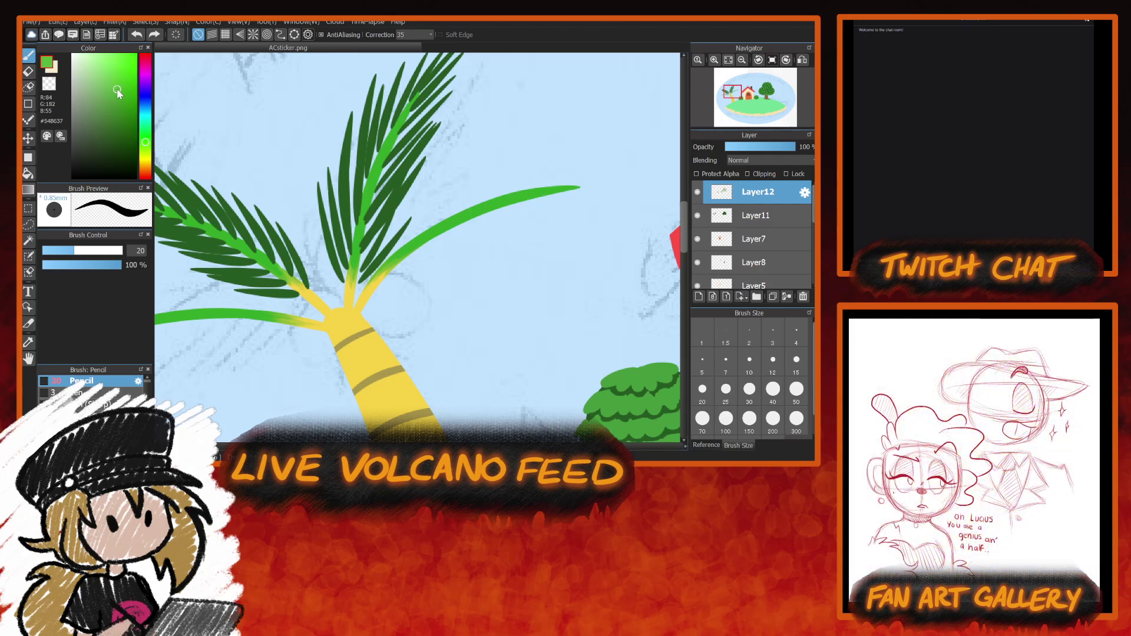
left_click(115, 91)
left_click_drag(518, 195, 613, 184)
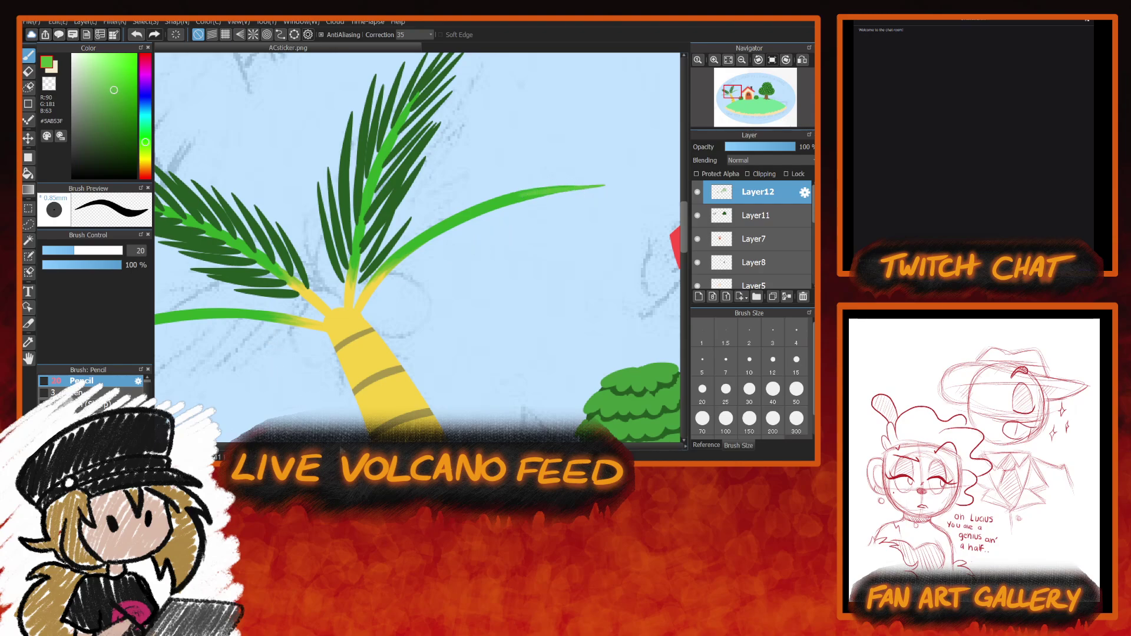
scroll(273, 327, "left", 5)
left_click_drag(270, 338, 227, 352)
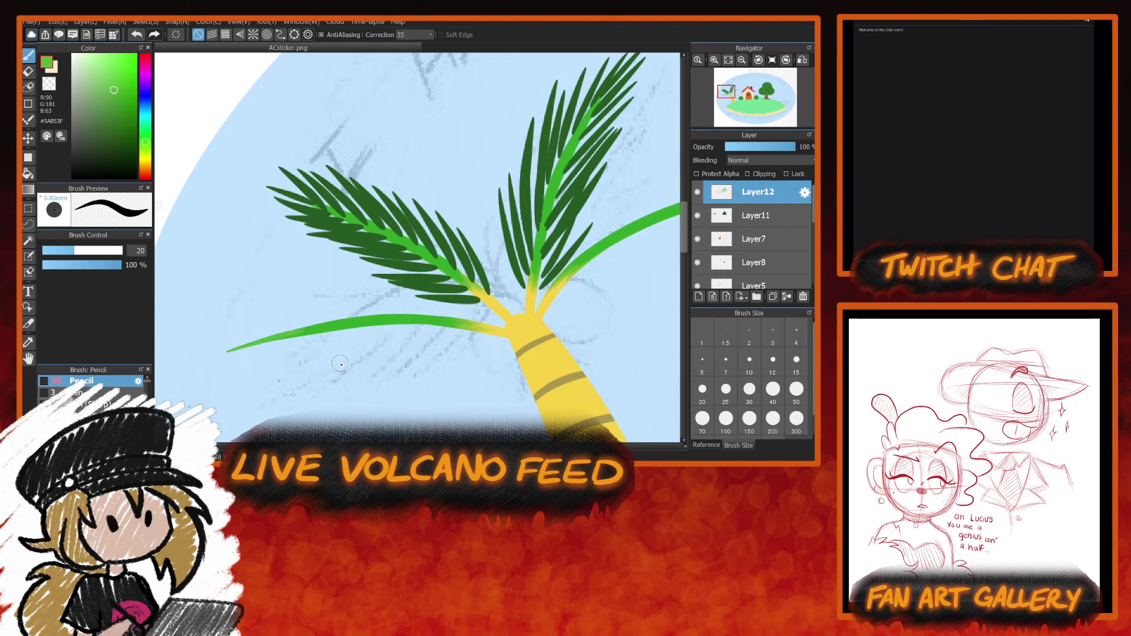
Paint thin, pointed light green leaflets along the upper edge of the palm's right frond, from its base towards the tip.
scroll(351, 380, "right", 7)
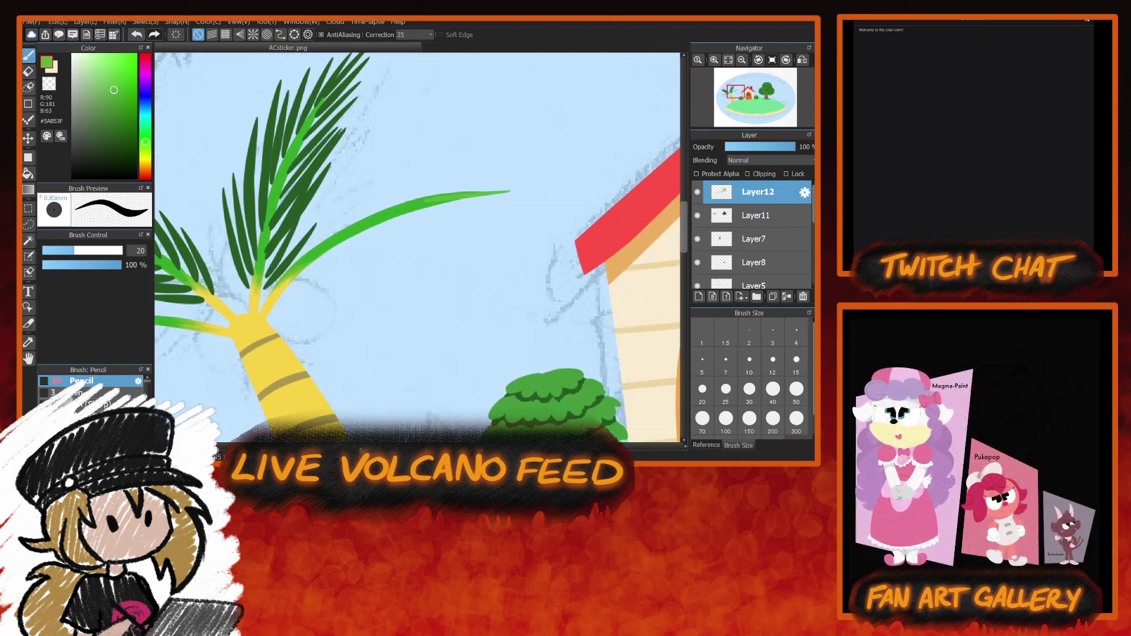
left_click_drag(267, 301, 297, 219)
left_click_drag(280, 278, 321, 201)
left_click_drag(298, 259, 348, 181)
left_click_drag(323, 245, 371, 174)
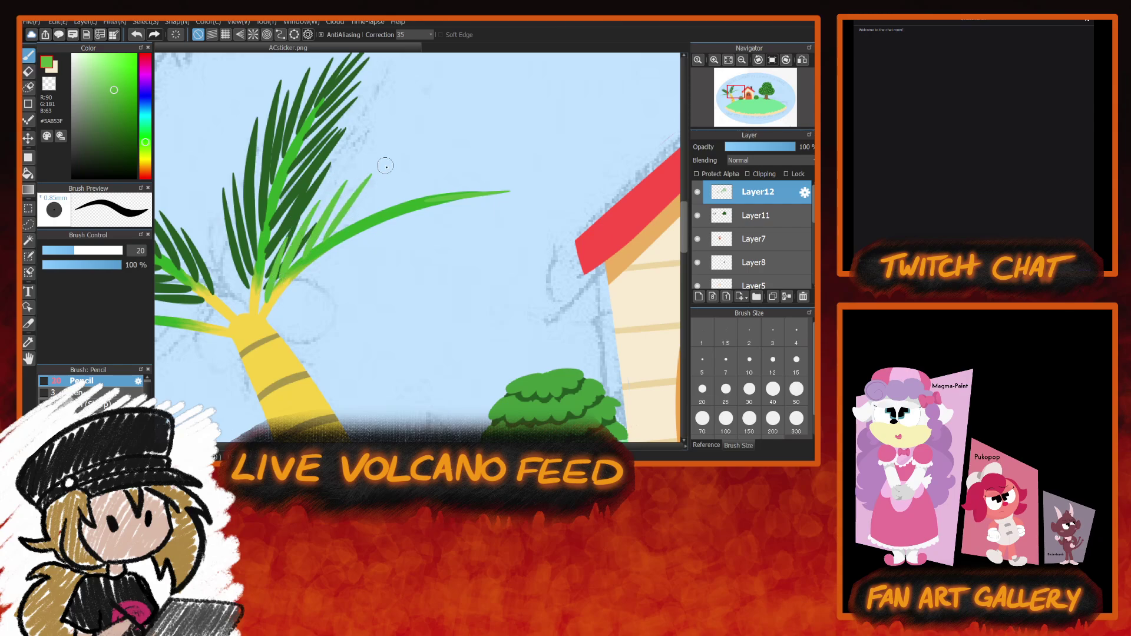
left_click_drag(339, 232, 405, 157)
mouse_move(360, 219)
left_mouse_down()
mouse_move(431, 155)
mouse_move(449, 166)
left_mouse_up()
left_click_drag(410, 200, 476, 158)
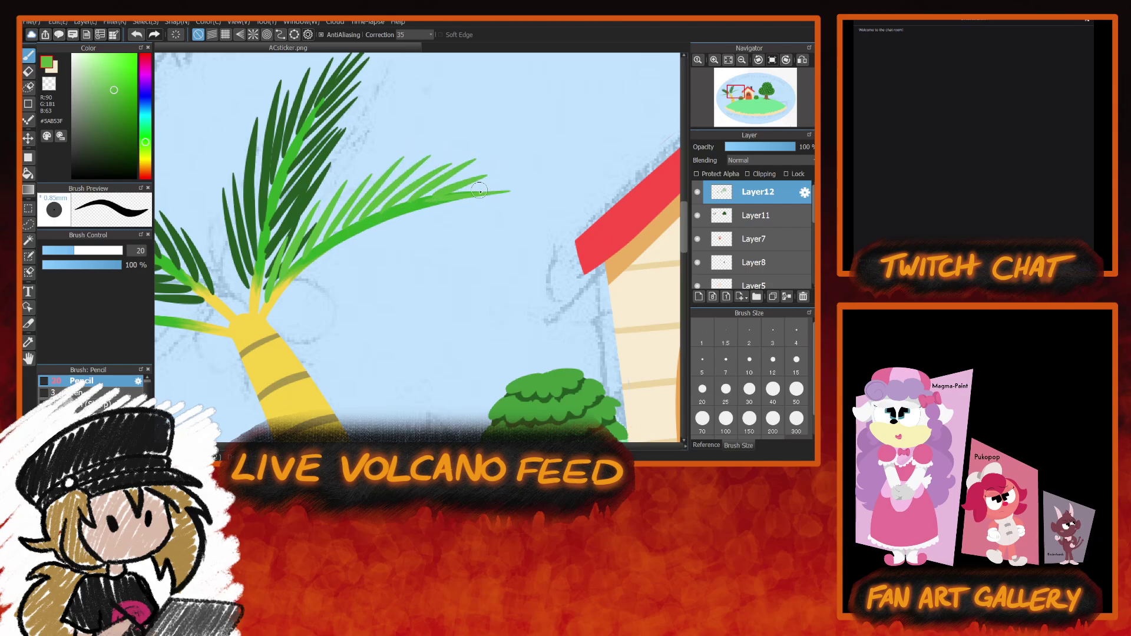
Complete the leaflets at the right frond's tip and add a matching set along its lower edge.
left_click_drag(436, 197, 515, 178)
mouse_move(271, 309)
left_mouse_down()
mouse_move(334, 295)
mouse_move(428, 227)
mouse_move(518, 205)
mouse_move(539, 178)
left_mouse_up()
left_click_drag(448, 190, 519, 171)
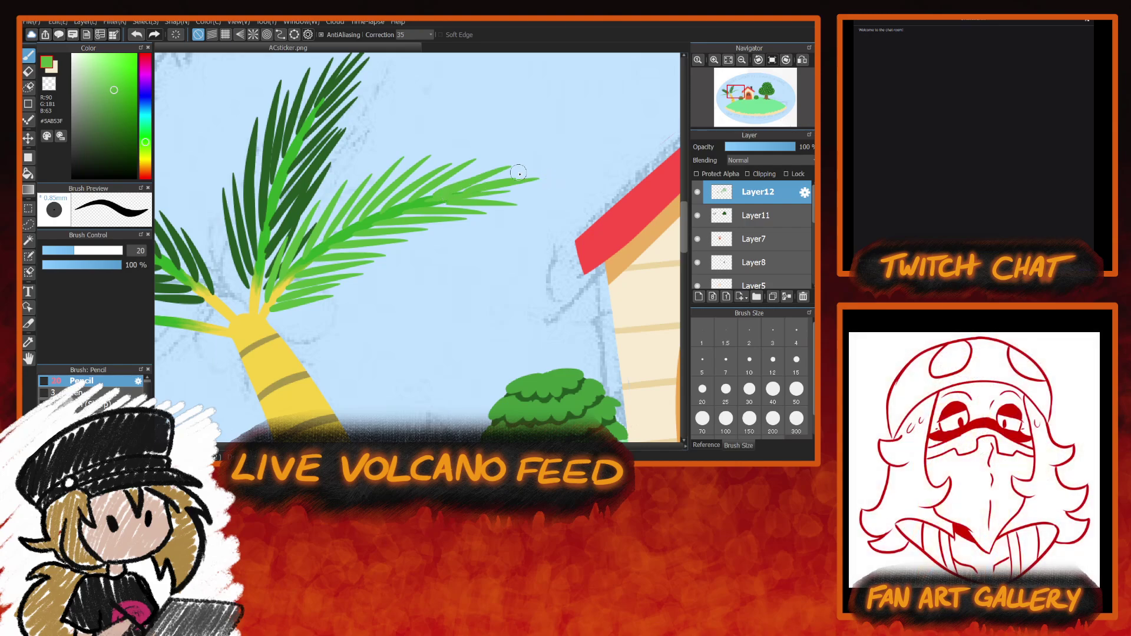
Paint thin, pointed light green leaflets along the upper edge and tip of the palm's lower-left frond, and begin its underside near the base.
left_click_drag(351, 447, 313, 447)
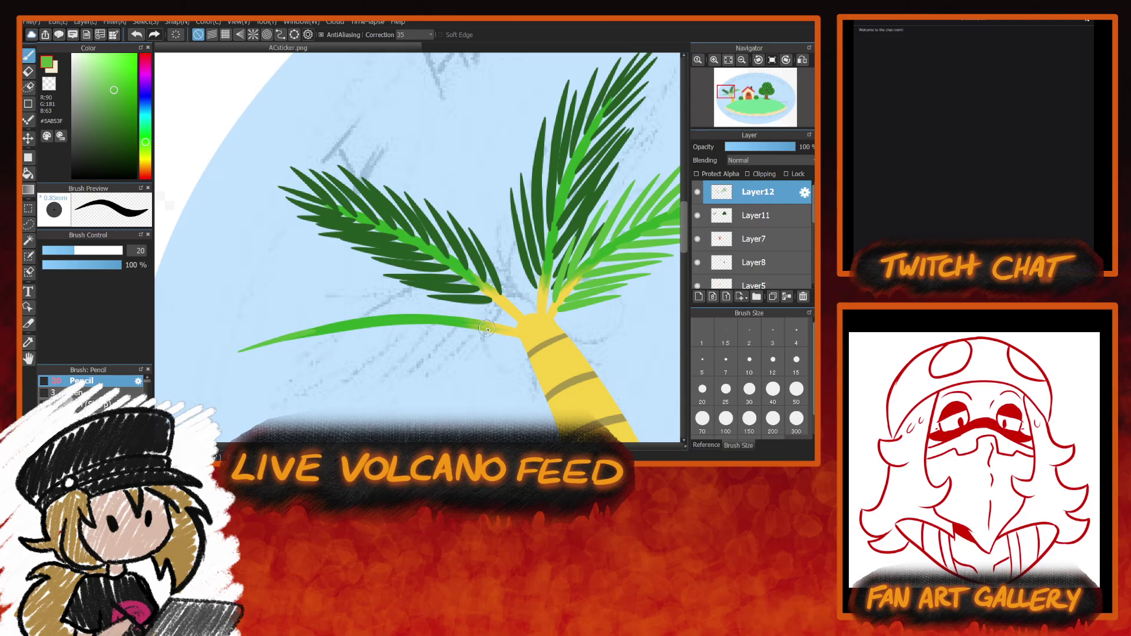
left_click_drag(497, 326, 421, 282)
left_click_drag(499, 334, 431, 365)
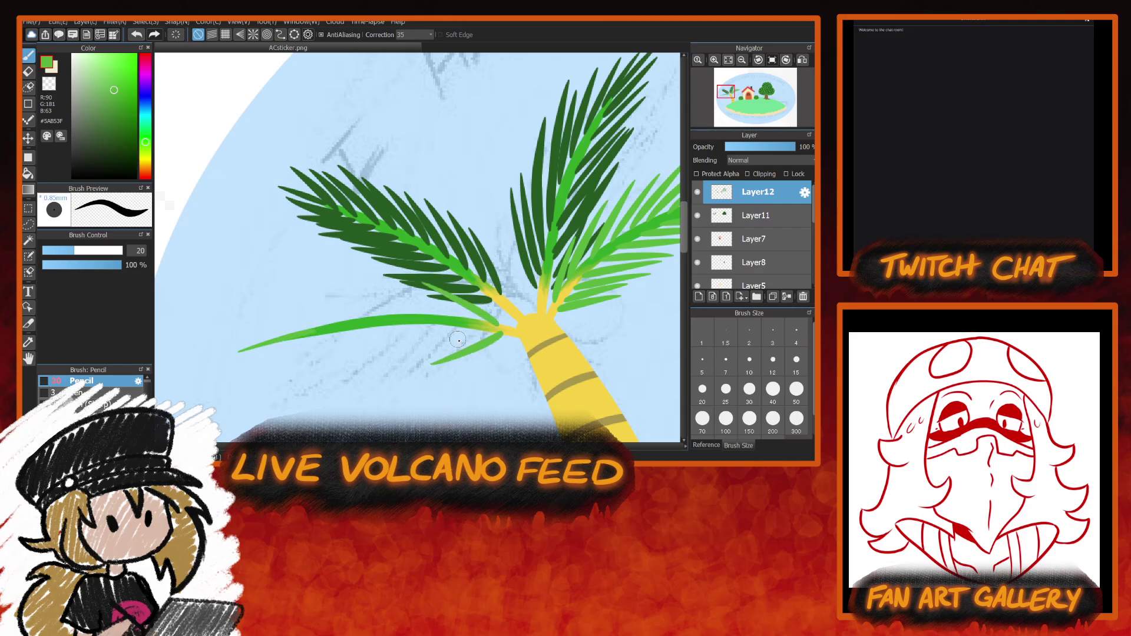
left_click_drag(485, 324, 356, 277)
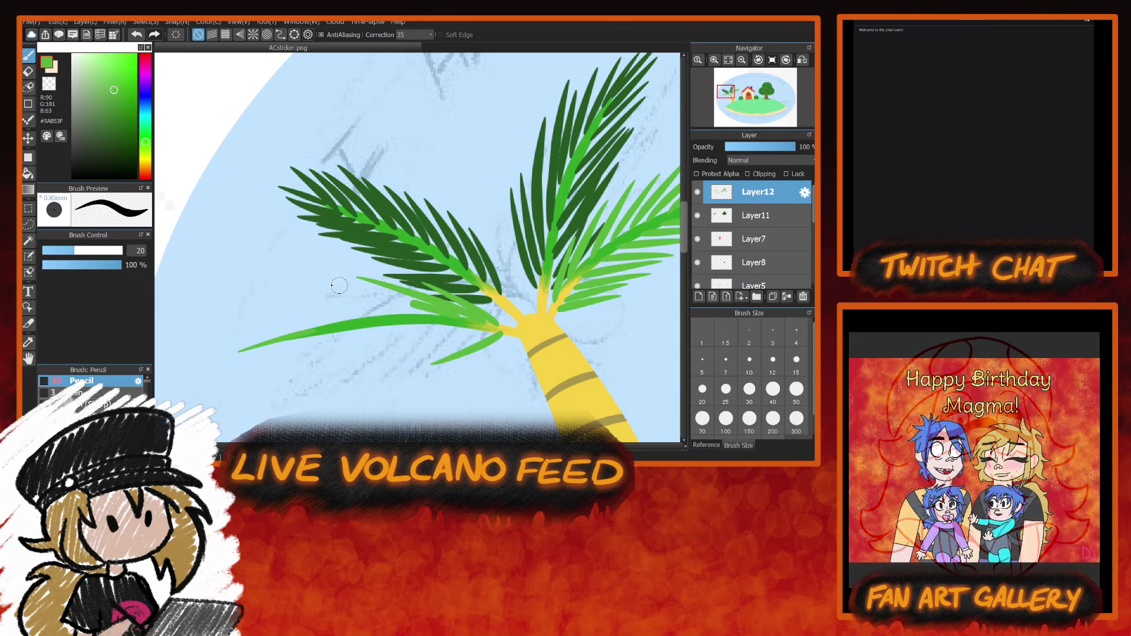
left_click_drag(432, 319, 268, 299)
left_click_drag(375, 322, 239, 316)
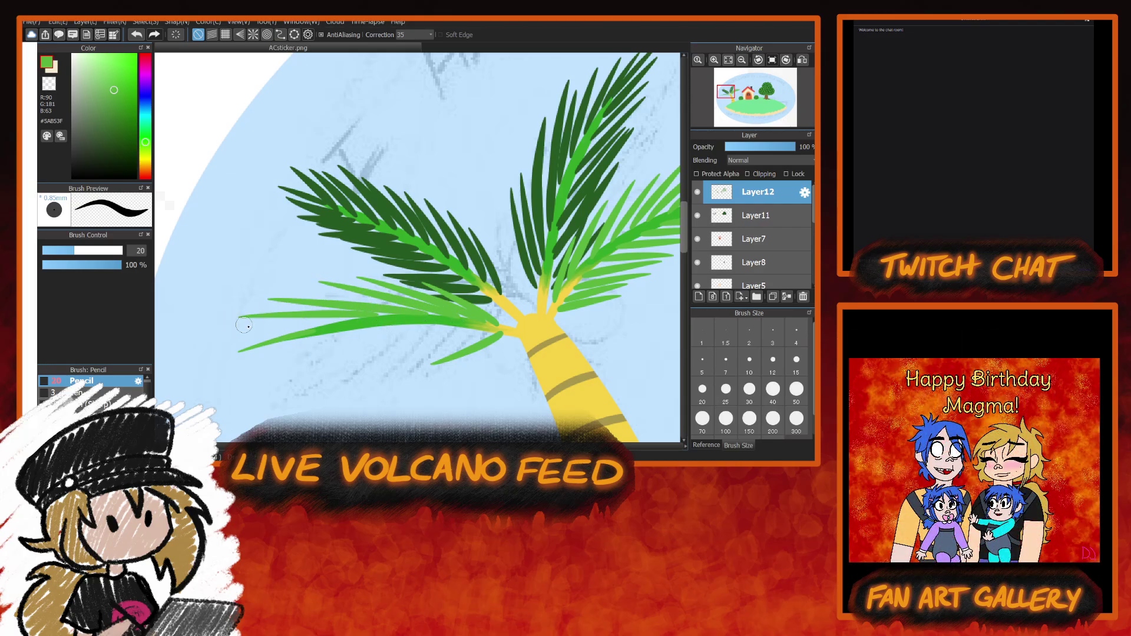
mouse_move(342, 323)
left_mouse_down()
mouse_move(214, 338)
mouse_move(194, 353)
left_mouse_up()
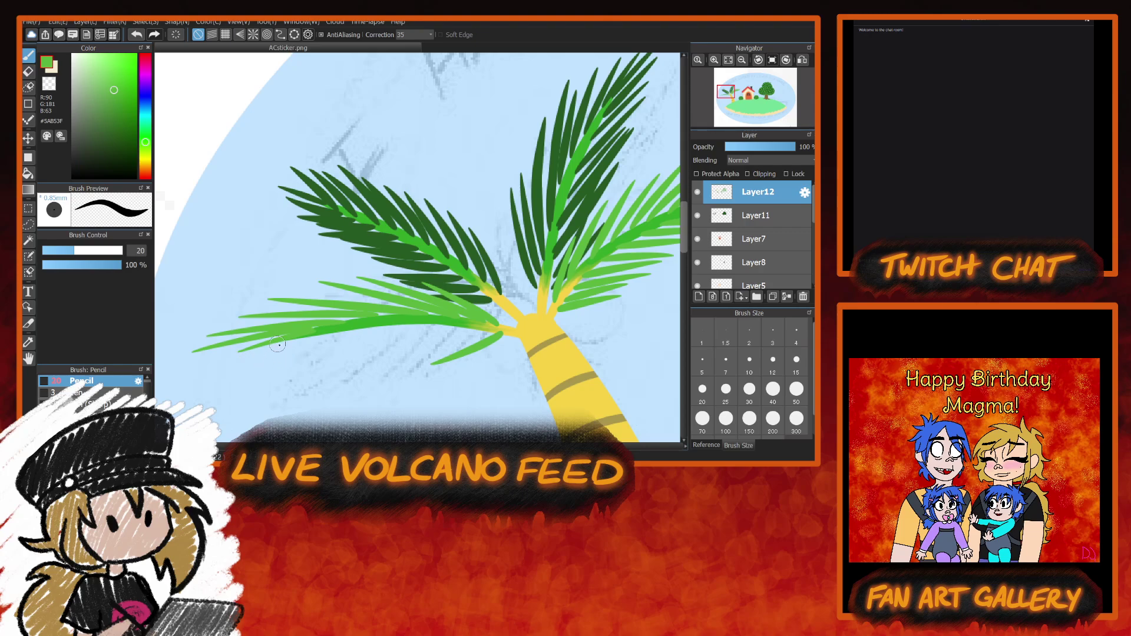
Fill the lower edge of the palm's lower-left frond with matching light green leaflets from its base to the tip.
left_click_drag(494, 334, 405, 366)
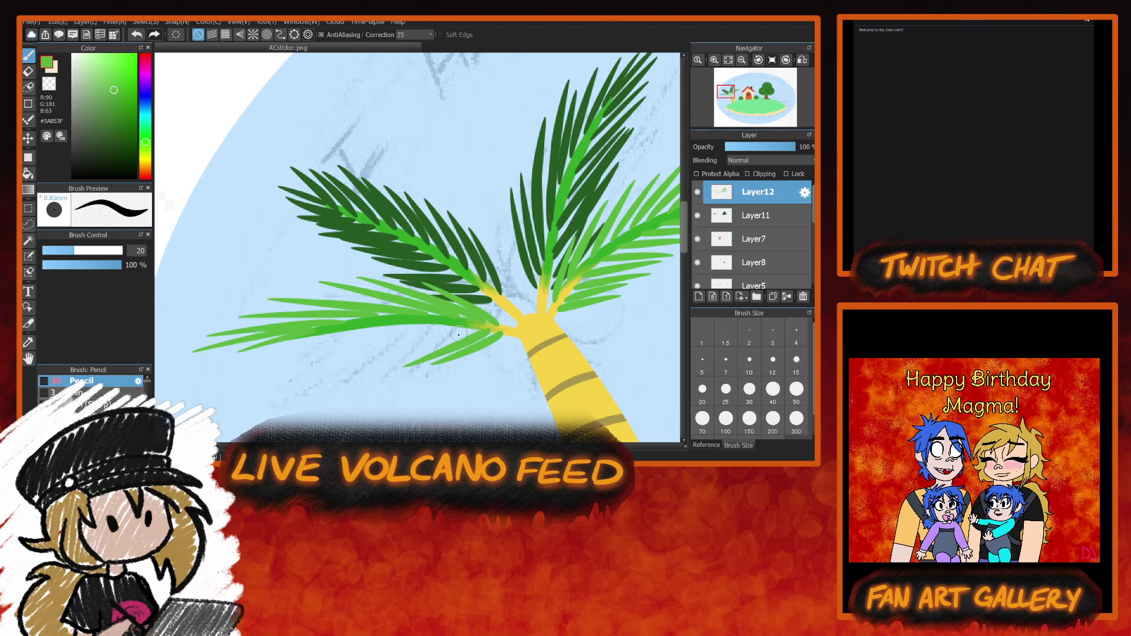
left_click_drag(458, 334, 335, 373)
mouse_move(397, 335)
left_mouse_down()
mouse_move(308, 371)
mouse_move(266, 372)
left_mouse_up()
mouse_move(342, 334)
left_mouse_down()
mouse_move(247, 372)
mouse_move(211, 372)
left_mouse_up()
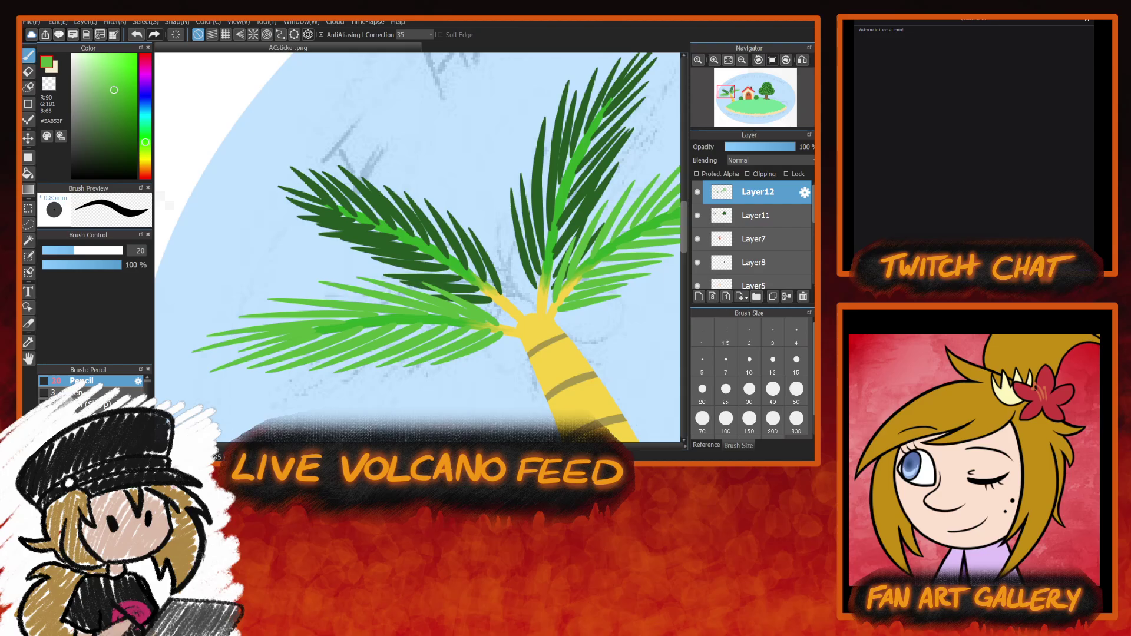
Sample the olive brown #AA974B from the trunk's bands and dab a cluster of round knobs where the palm's fronds meet the trunk.
left_click_drag(530, 327, 354, 327)
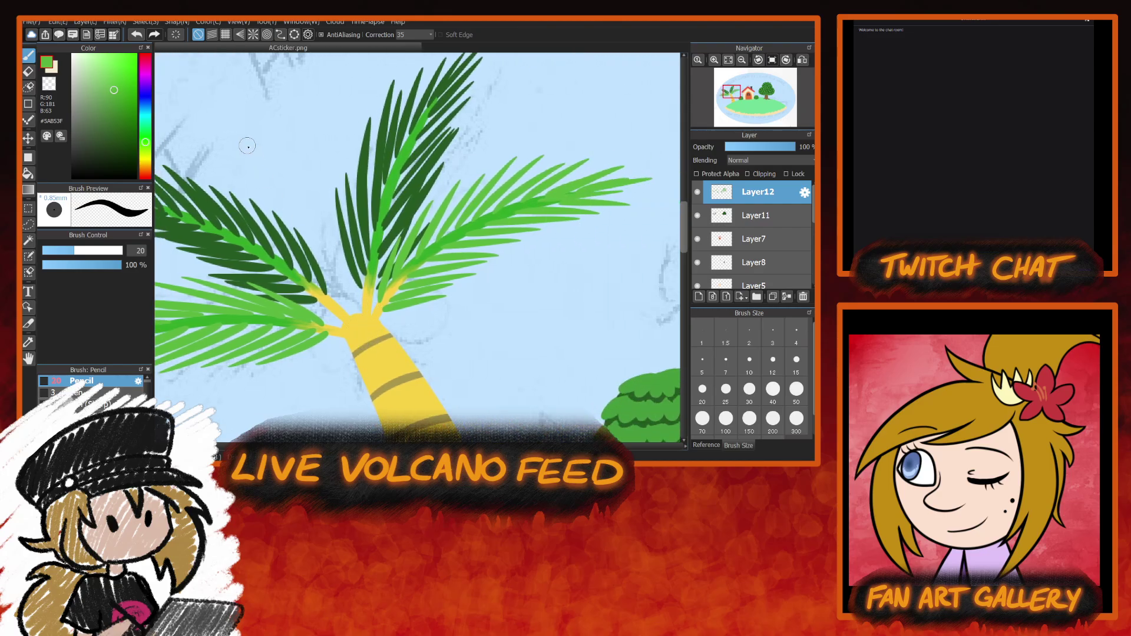
left_click(366, 343, "alt")
left_click(357, 310)
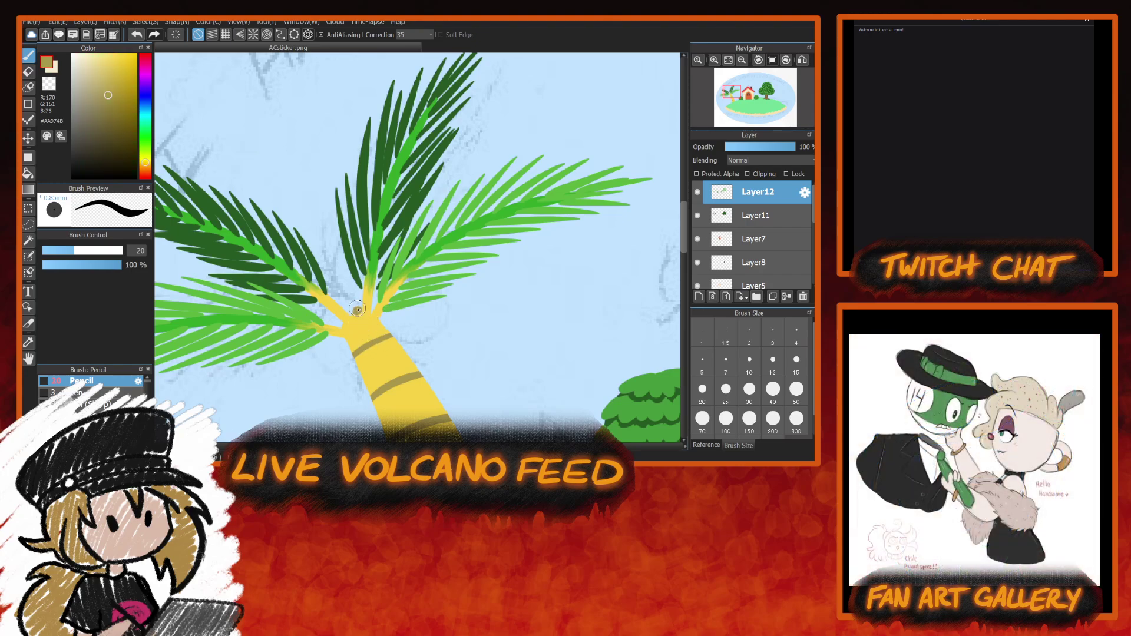
left_click(340, 321)
left_click(363, 312)
left_click(361, 327)
left_click(353, 322)
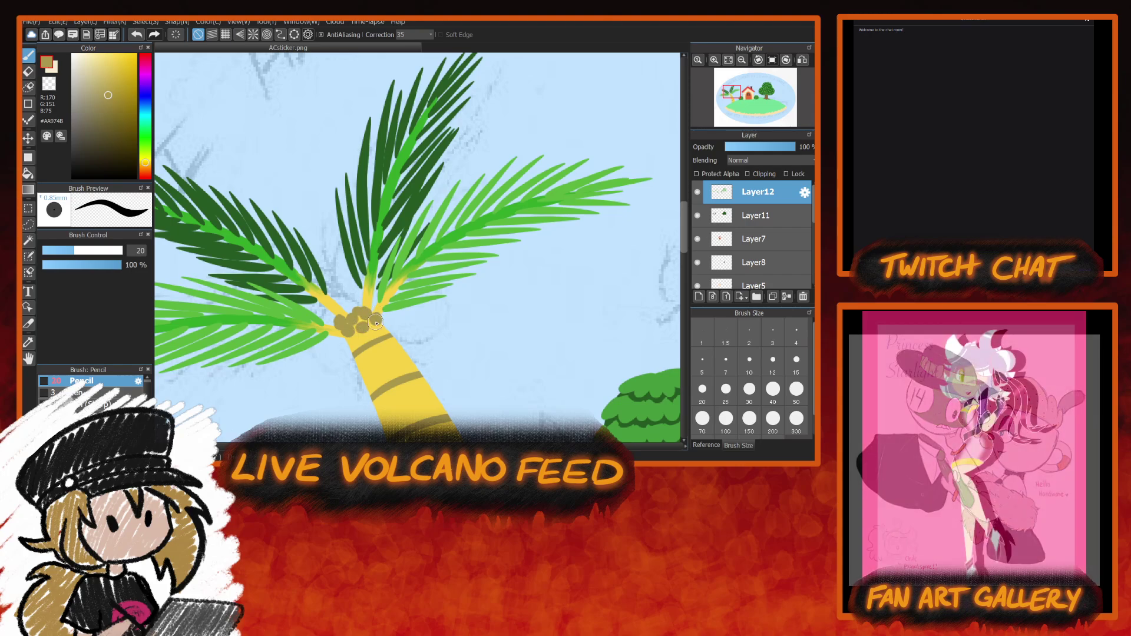
left_click(375, 321)
left_click(335, 338)
left_click(360, 340)
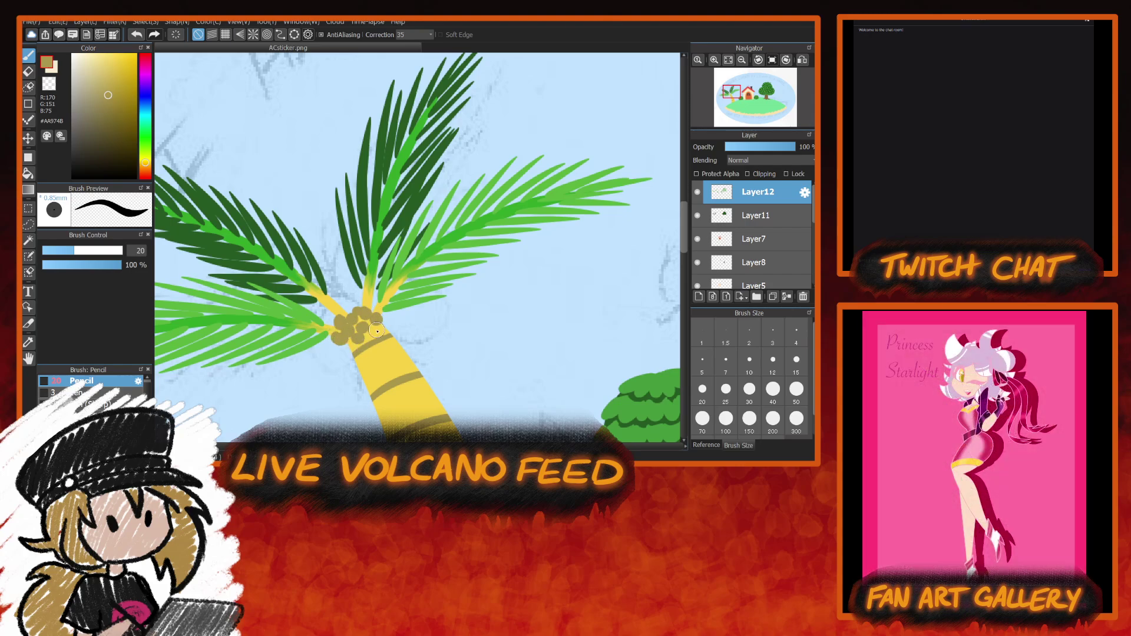
left_click(376, 330)
left_click(384, 325)
Add a new layer and paint two light green (#82CE54) coconuts hanging on either side of the top of the palm trunk.
left_click(699, 297)
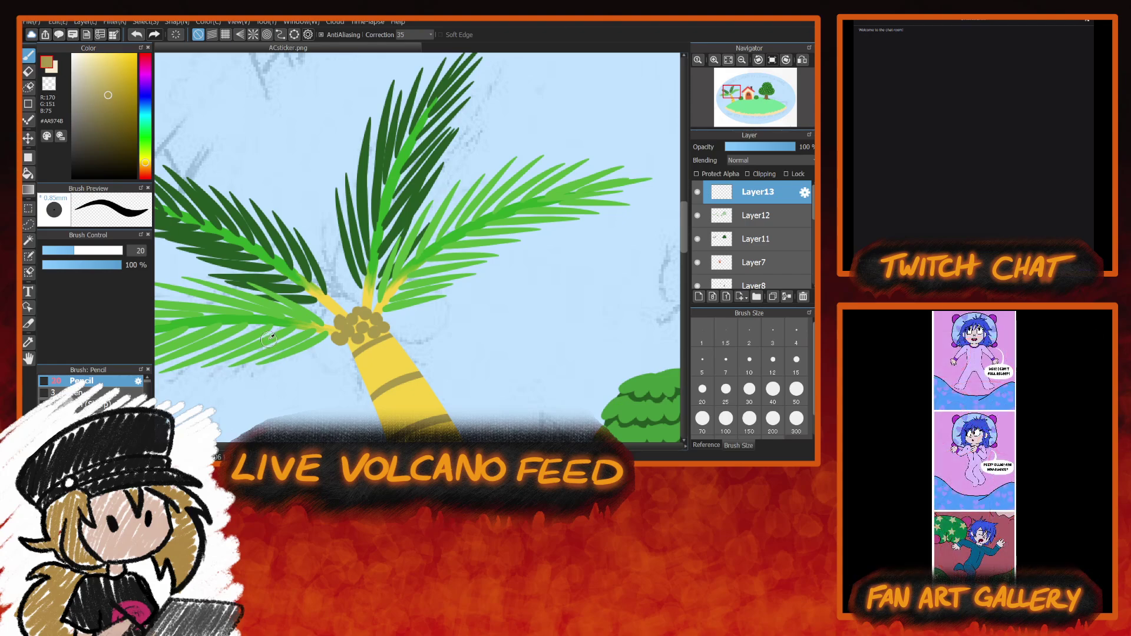
left_click(270, 337, "alt")
left_click_drag(112, 68, 106, 72)
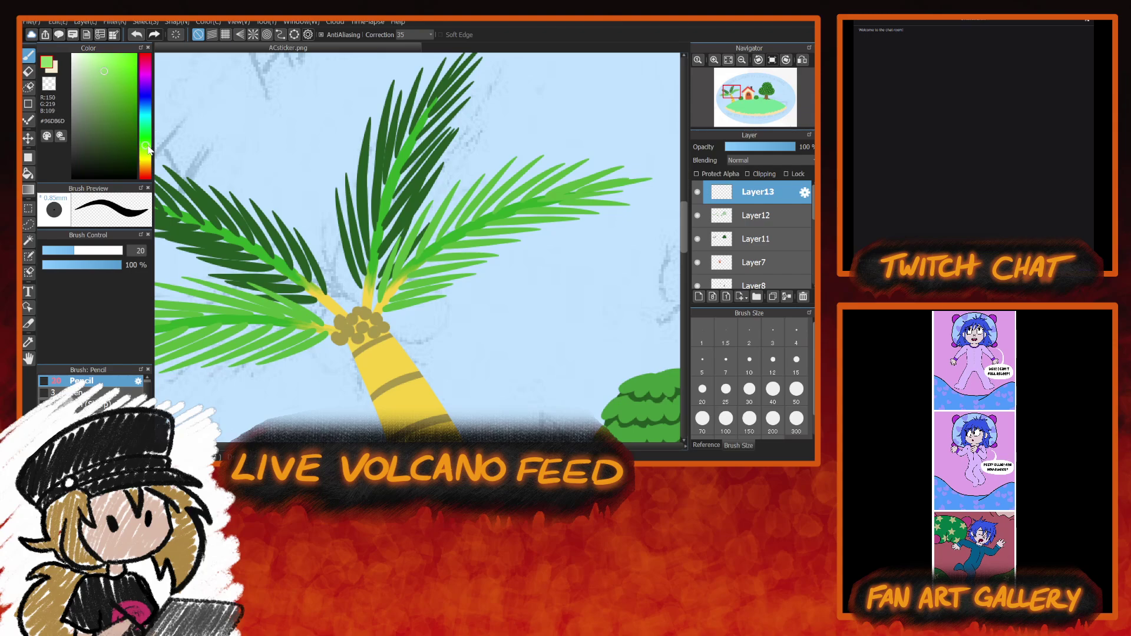
left_click_drag(124, 66, 110, 77)
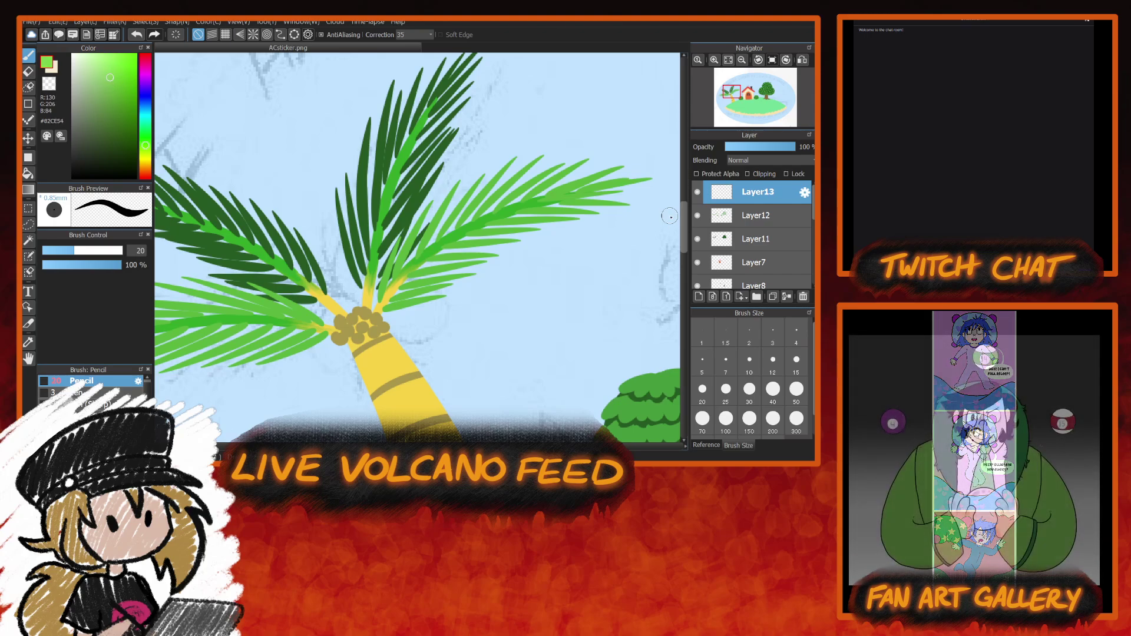
scroll(683, 224, "down", 5)
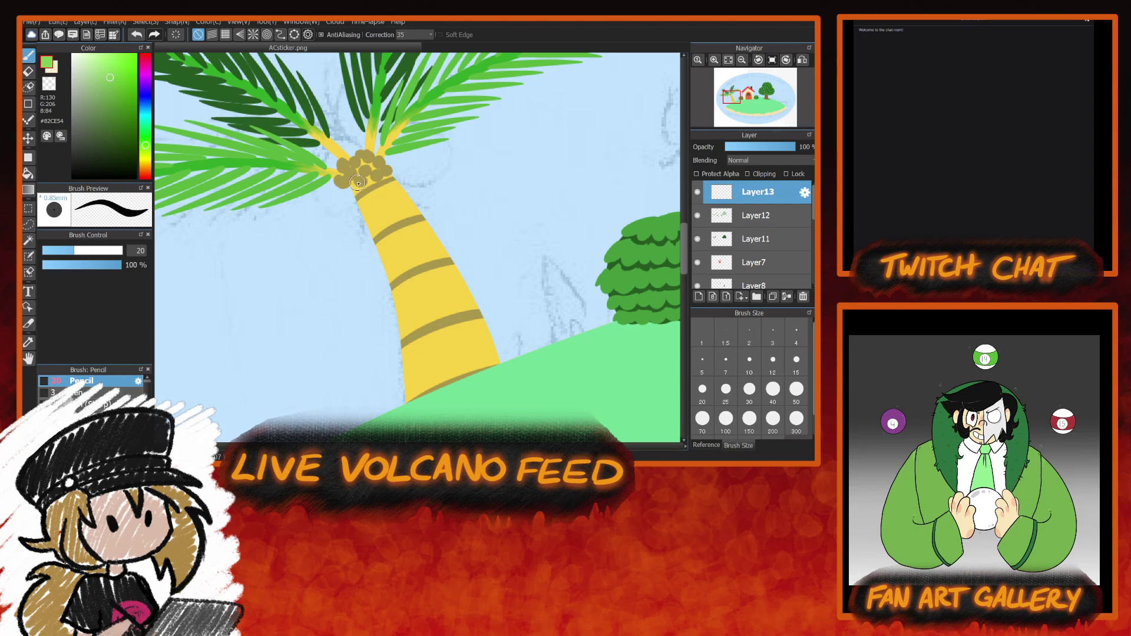
mouse_move(358, 182)
left_mouse_down()
mouse_move(331, 214)
mouse_move(375, 178)
mouse_move(339, 220)
mouse_move(367, 192)
mouse_move(350, 206)
left_mouse_up()
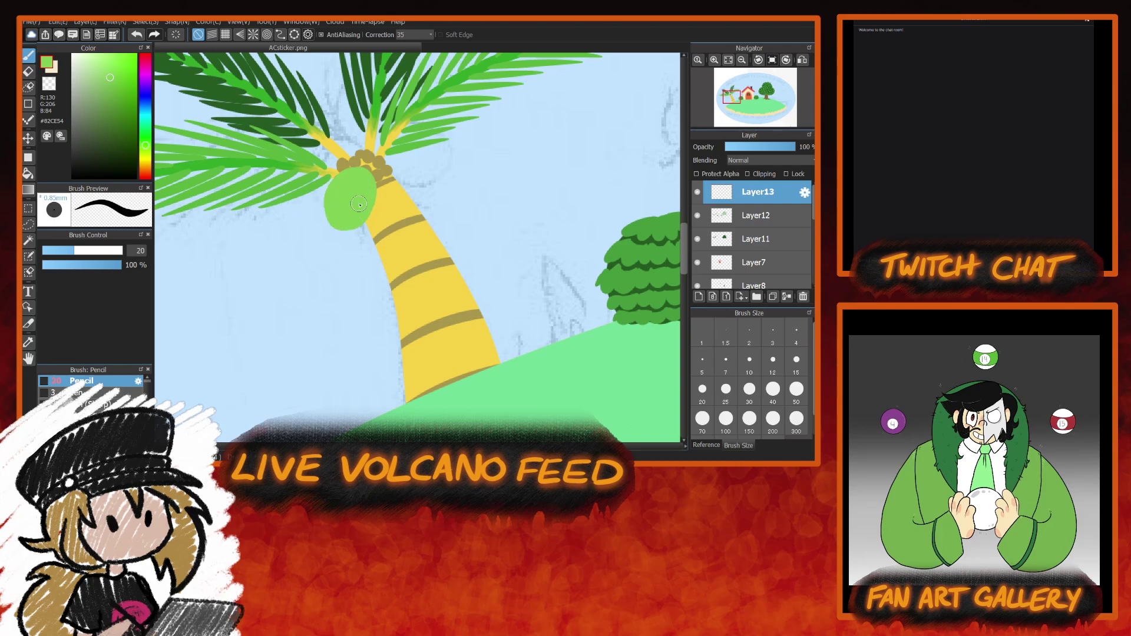
mouse_move(406, 172)
left_mouse_down()
mouse_move(403, 199)
mouse_move(433, 182)
mouse_move(406, 158)
mouse_move(386, 185)
mouse_move(426, 183)
mouse_move(394, 172)
mouse_move(420, 183)
left_mouse_up()
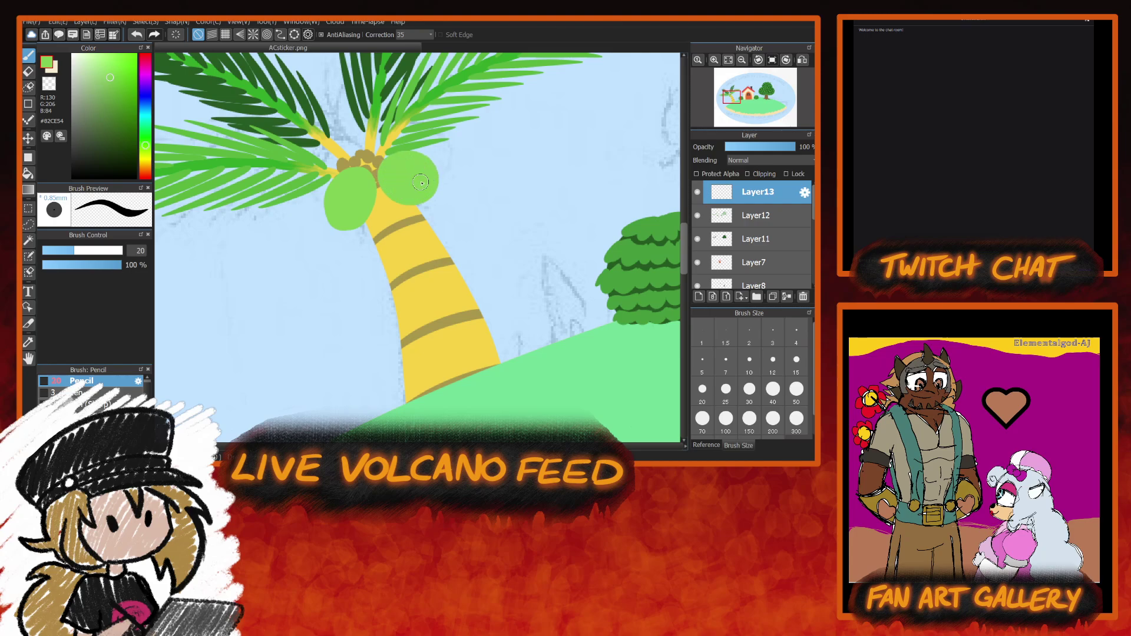
Paint pale green (#B1F18B) highlights on the upper part of both coconuts.
left_click(99, 60)
left_click_drag(345, 180, 336, 199)
left_click_drag(402, 160, 428, 168)
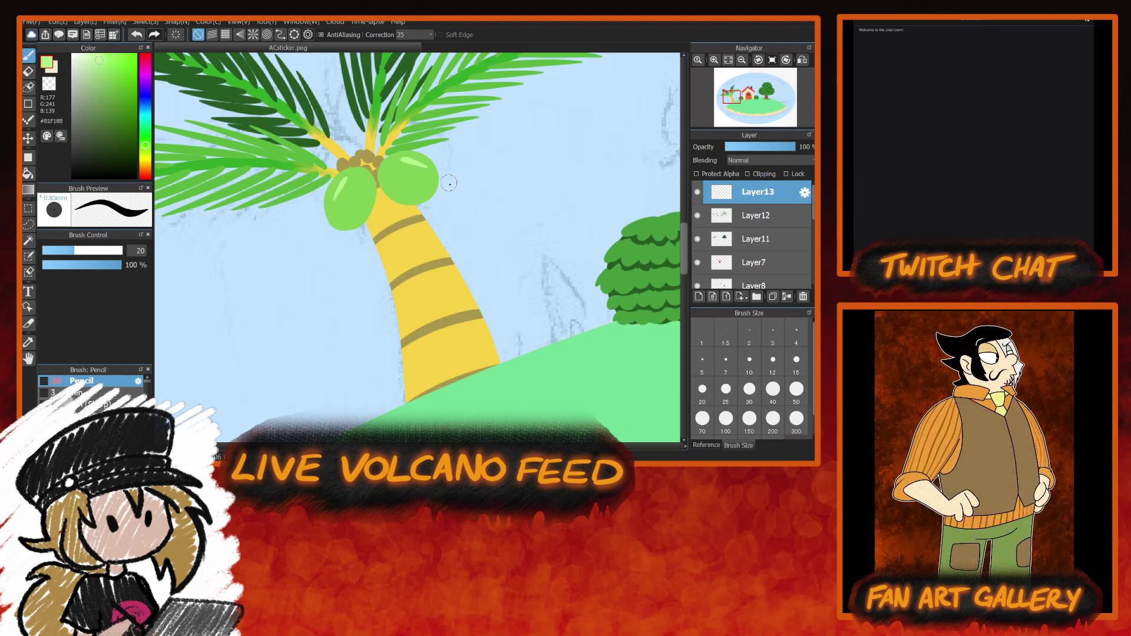
Move on to the leafy tree and choose the bright red #E22826 as the brush colour.
left_click_drag(763, 100, 769, 89)
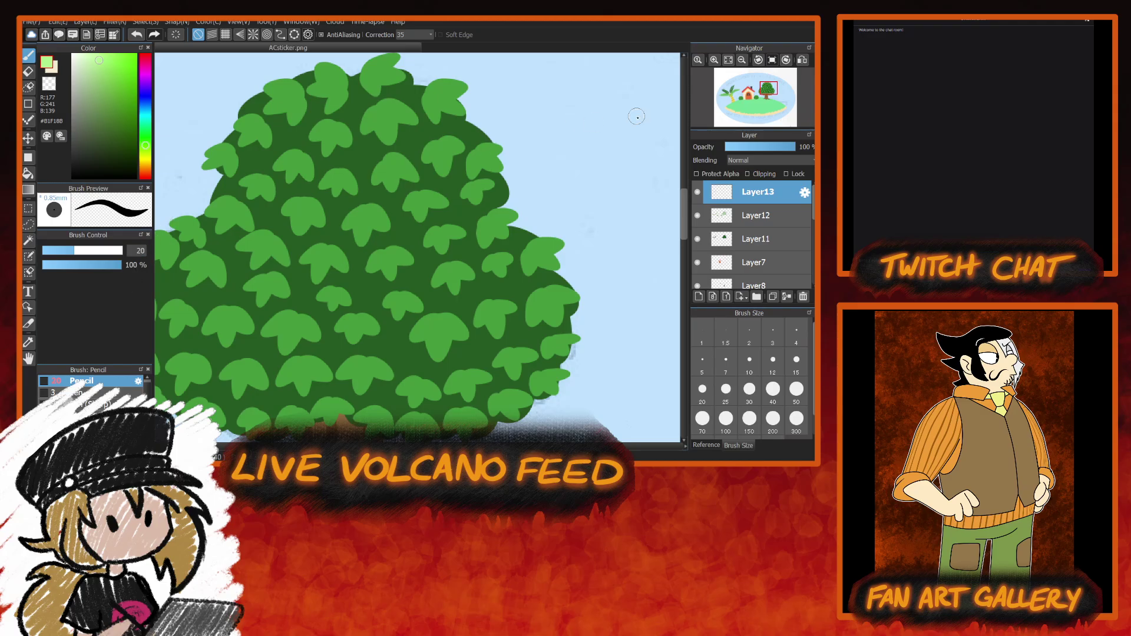
left_click_drag(745, 94, 770, 90)
left_click(384, 158, "alt")
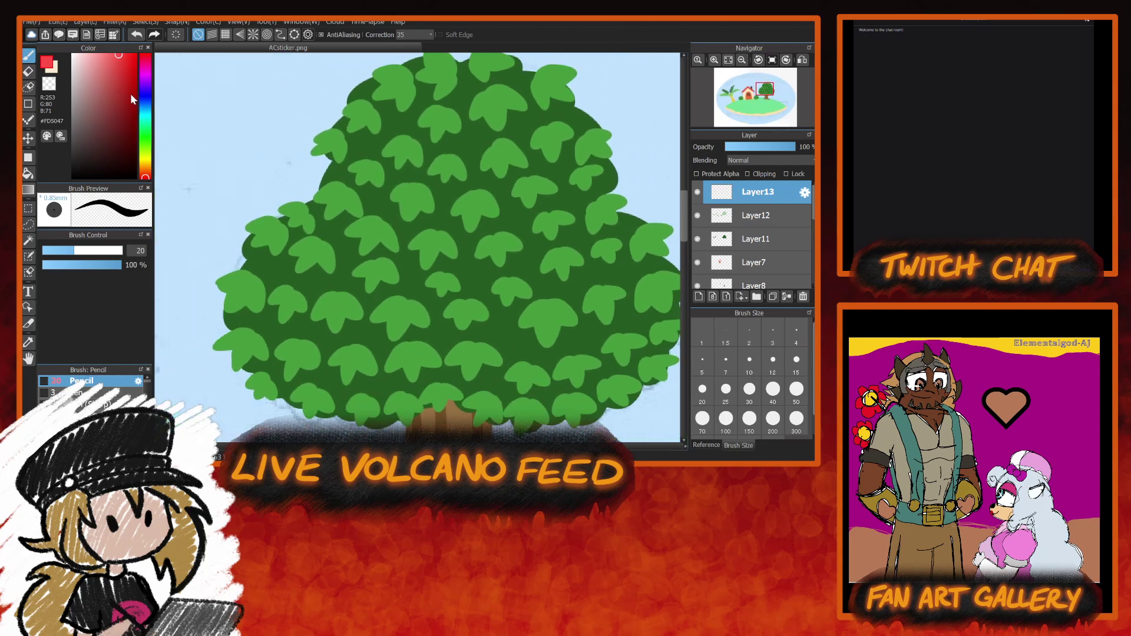
left_click(135, 79)
left_click(145, 177)
left_click(129, 59)
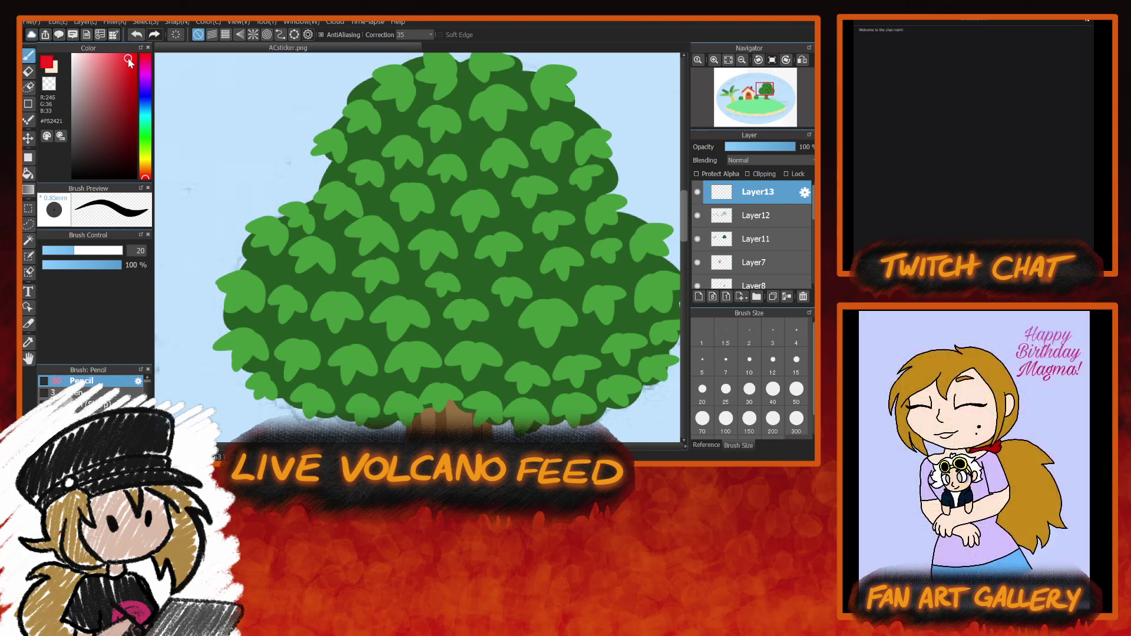
left_click_drag(129, 61, 131, 67)
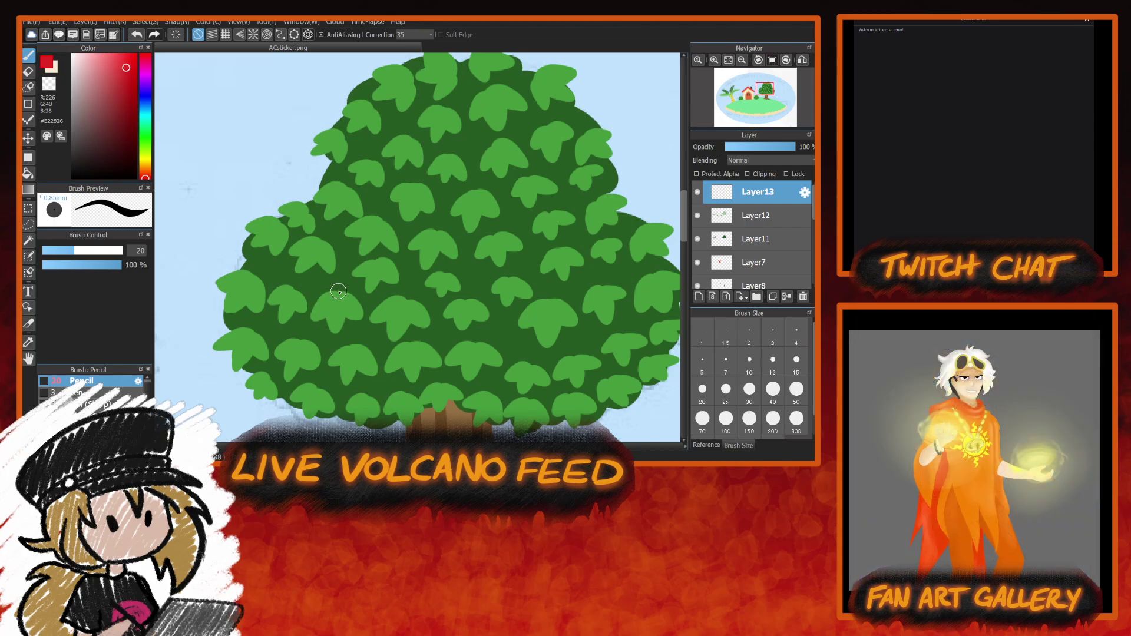
Undo a trial bright red stroke and paint a solid apple in the darker red #BB2928 on the tree's lower-left foliage.
mouse_move(341, 288)
left_mouse_down()
mouse_move(301, 302)
mouse_move(336, 342)
mouse_move(327, 280)
mouse_move(313, 338)
left_mouse_up()
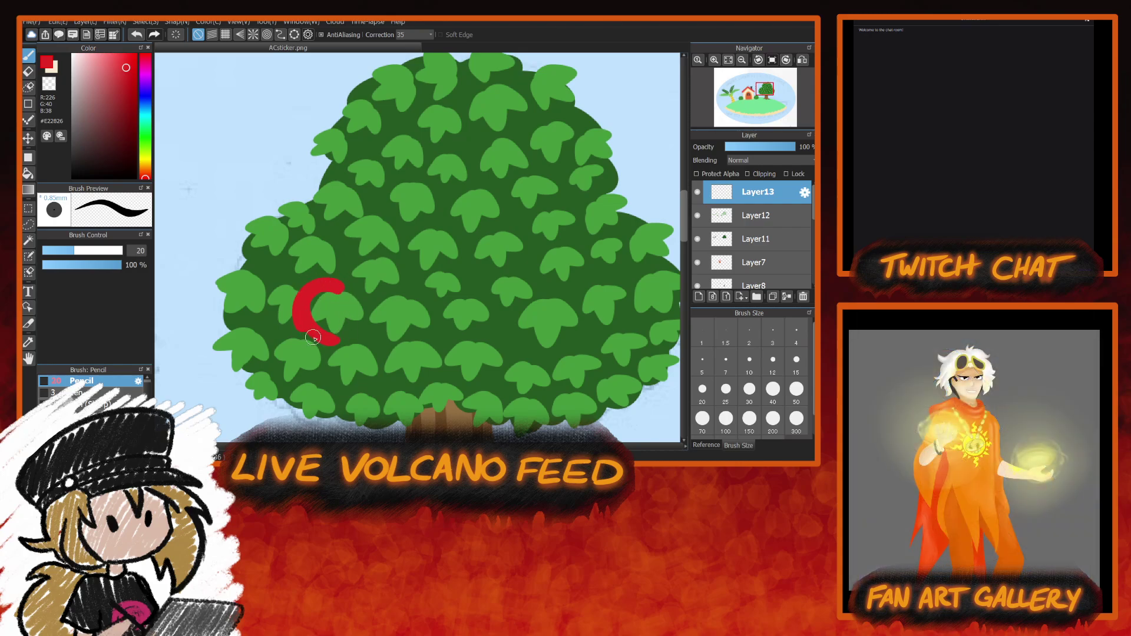
left_click(123, 87)
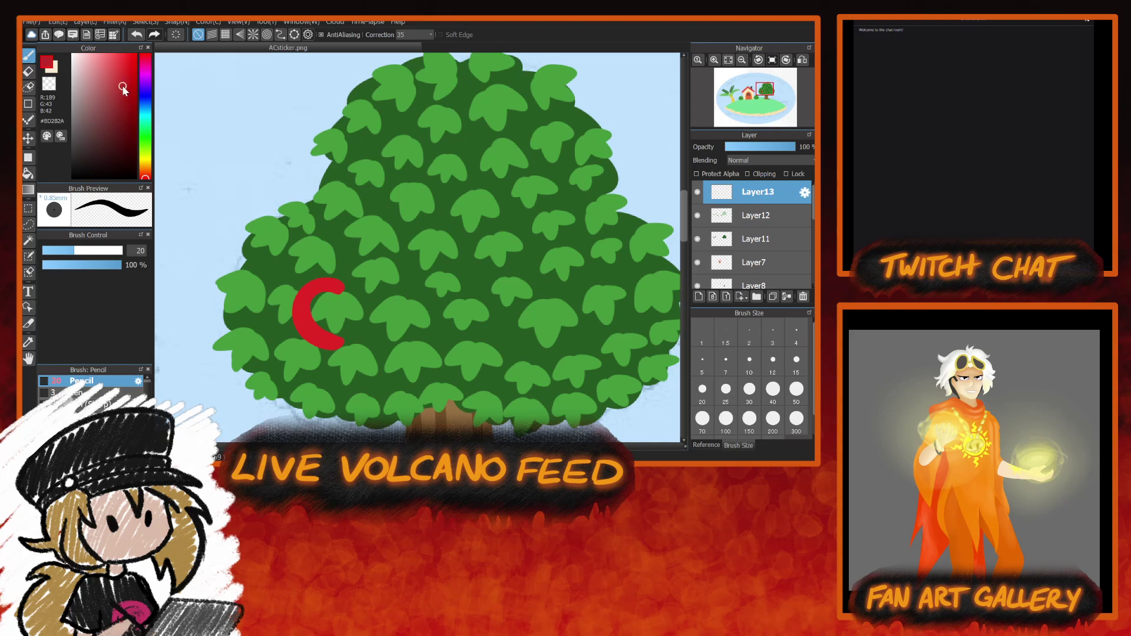
key("ctrl+z")
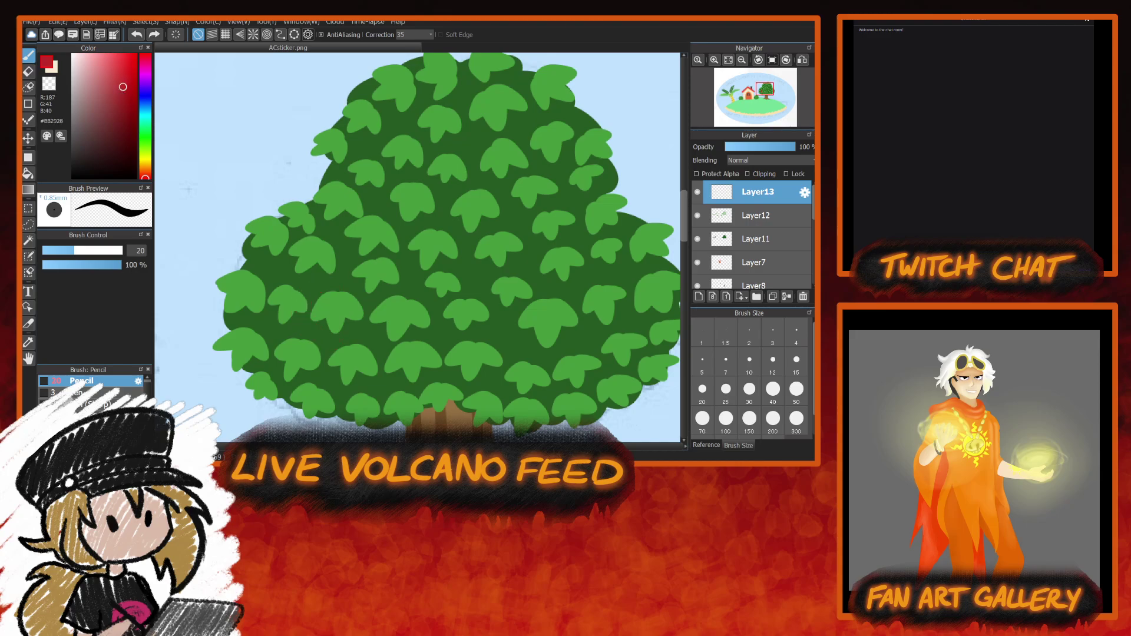
mouse_move(342, 286)
left_mouse_down()
mouse_move(339, 322)
mouse_move(311, 306)
mouse_move(368, 289)
mouse_move(326, 330)
mouse_move(358, 279)
mouse_move(338, 340)
mouse_move(358, 279)
mouse_move(334, 334)
mouse_move(365, 284)
mouse_move(316, 323)
mouse_move(370, 306)
mouse_move(331, 279)
mouse_move(314, 297)
mouse_move(325, 330)
mouse_move(358, 296)
mouse_move(344, 283)
mouse_move(375, 282)
mouse_move(367, 329)
mouse_move(332, 304)
mouse_move(381, 303)
mouse_move(351, 286)
mouse_move(361, 278)
mouse_move(380, 301)
mouse_move(363, 330)
mouse_move(348, 281)
mouse_move(329, 276)
mouse_move(307, 294)
mouse_move(319, 334)
mouse_move(371, 325)
mouse_move(348, 278)
mouse_move(380, 273)
mouse_move(396, 299)
mouse_move(382, 332)
mouse_move(338, 344)
mouse_move(377, 342)
left_mouse_up()
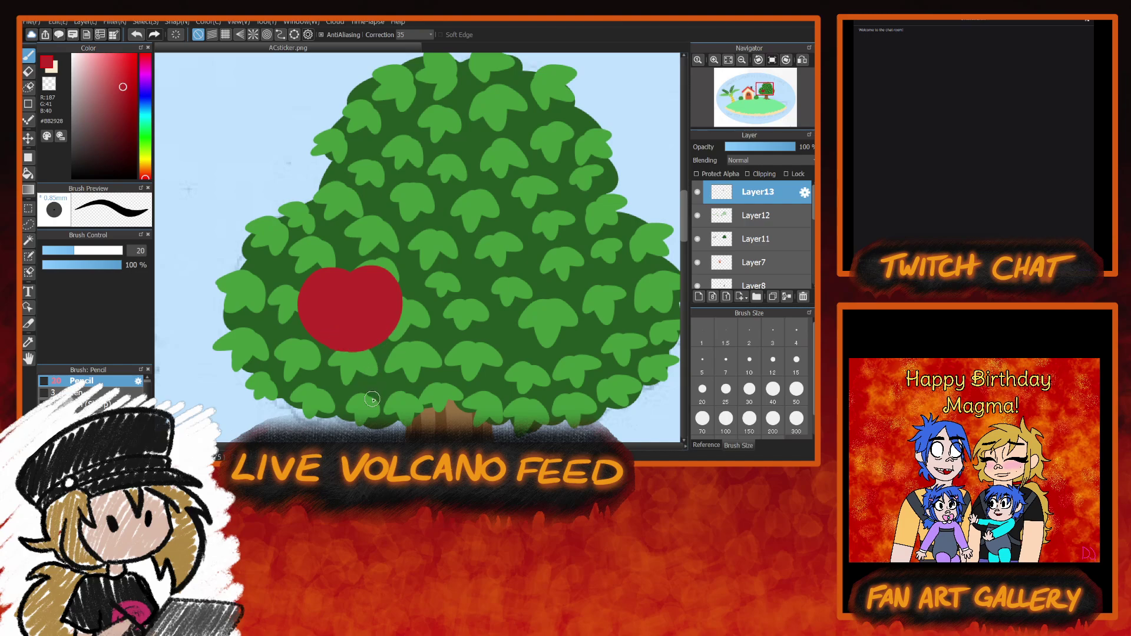
Add a small white (#FFFFFF) highlight to the apple's upper left and a dark green (#32712D) leaf above it.
left_click_drag(104, 69, 82, 62)
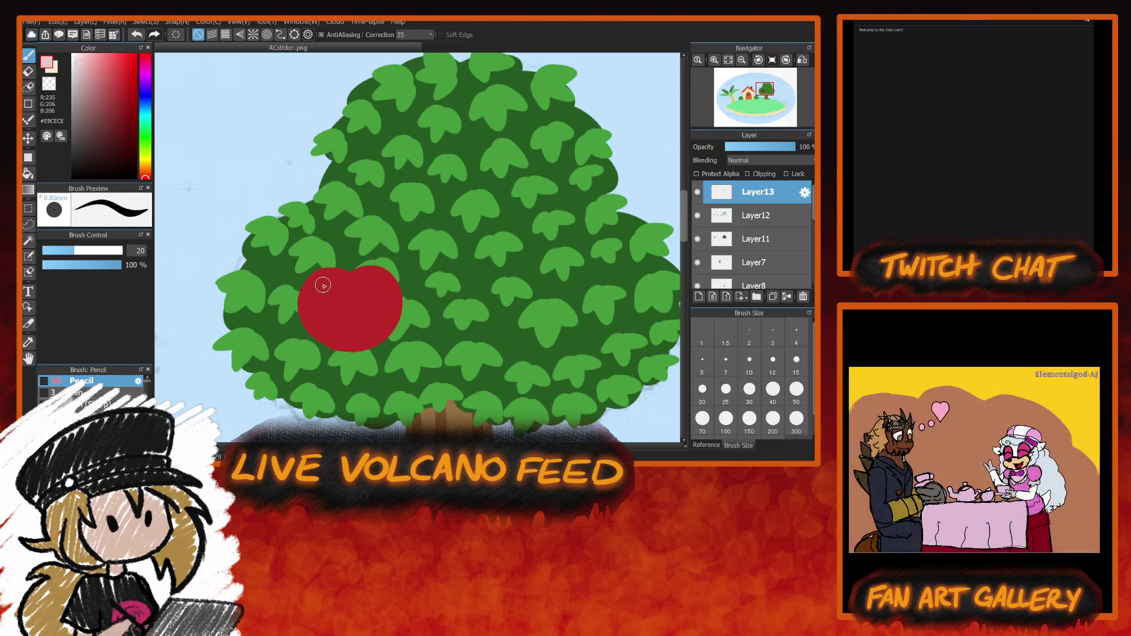
left_click(72, 54)
mouse_move(324, 284)
left_mouse_down()
mouse_move(315, 303)
mouse_move(324, 282)
mouse_move(334, 303)
left_mouse_up()
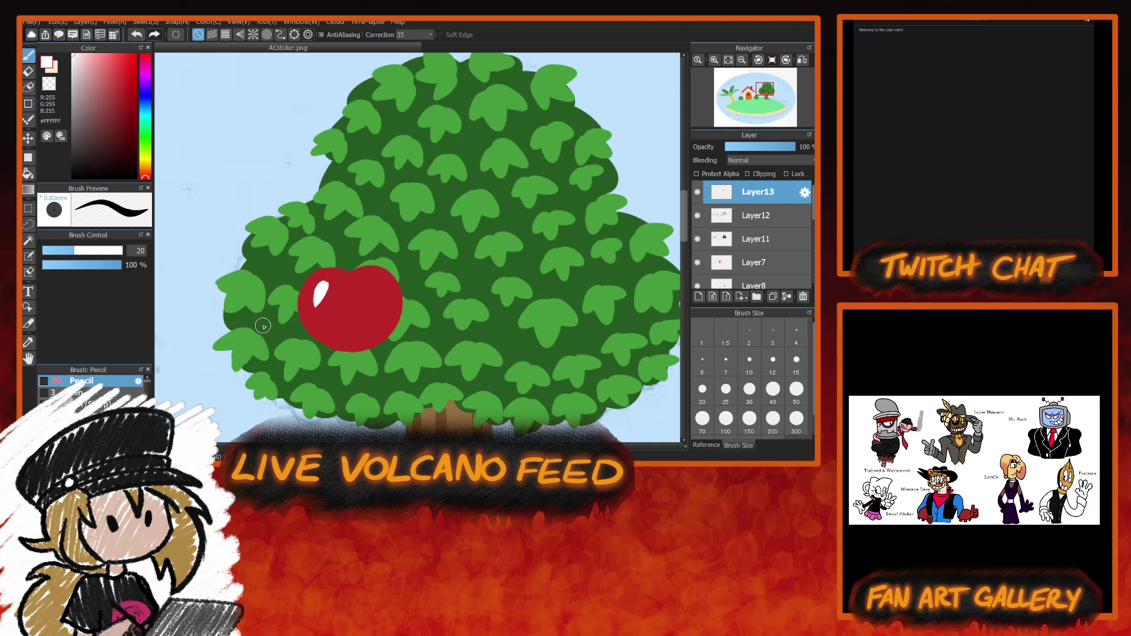
left_click(249, 295, "alt")
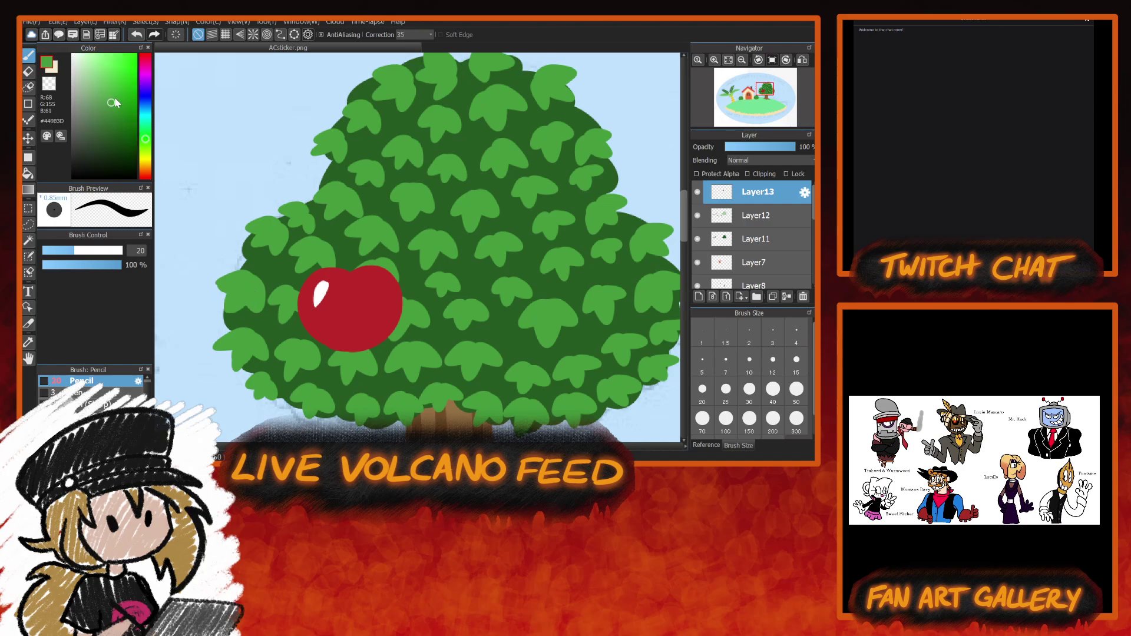
left_click_drag(114, 121, 113, 123)
left_click_drag(347, 268, 391, 230)
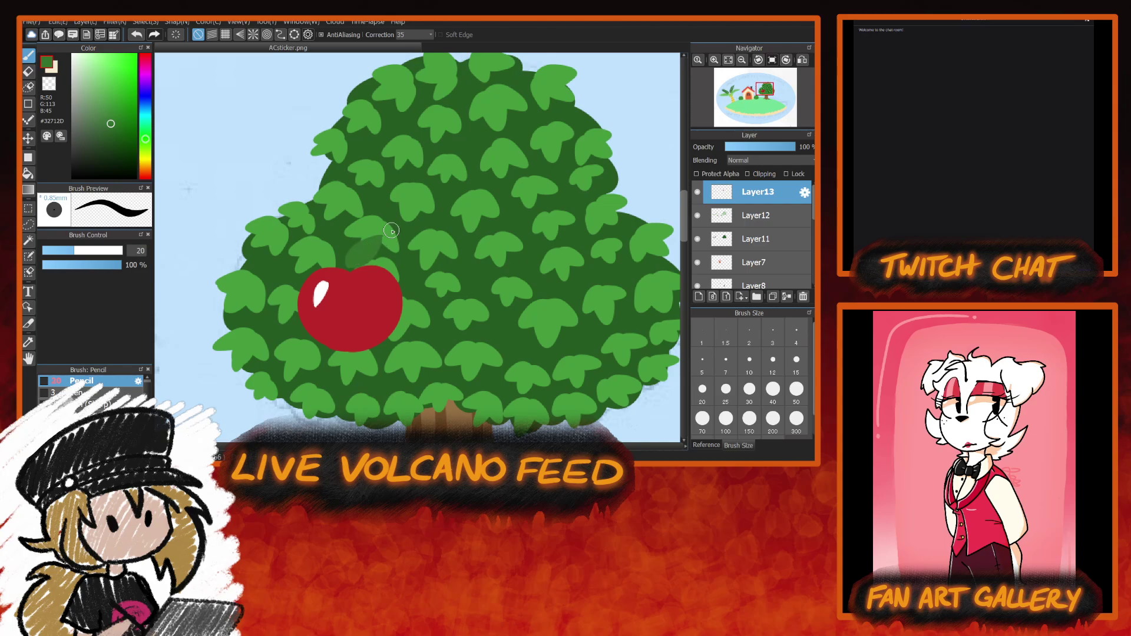
Paint a solid round orange in #E58400 on the tree's upper foliage with the brush size set to 50.
left_click_drag(571, 246, 479, 245)
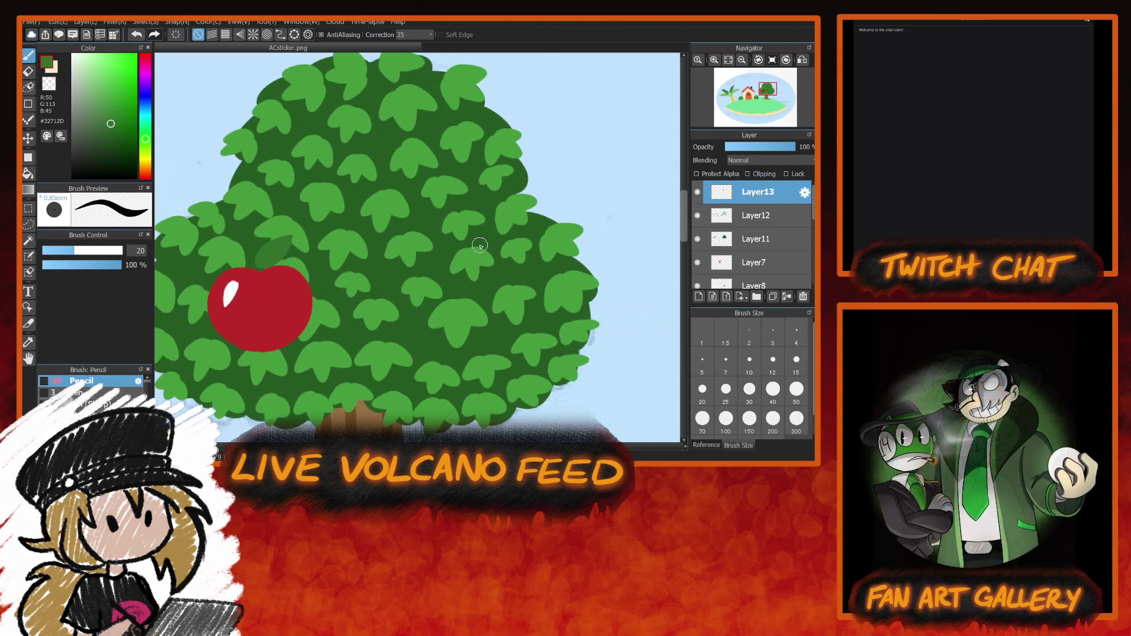
left_click(146, 168)
left_click(146, 166)
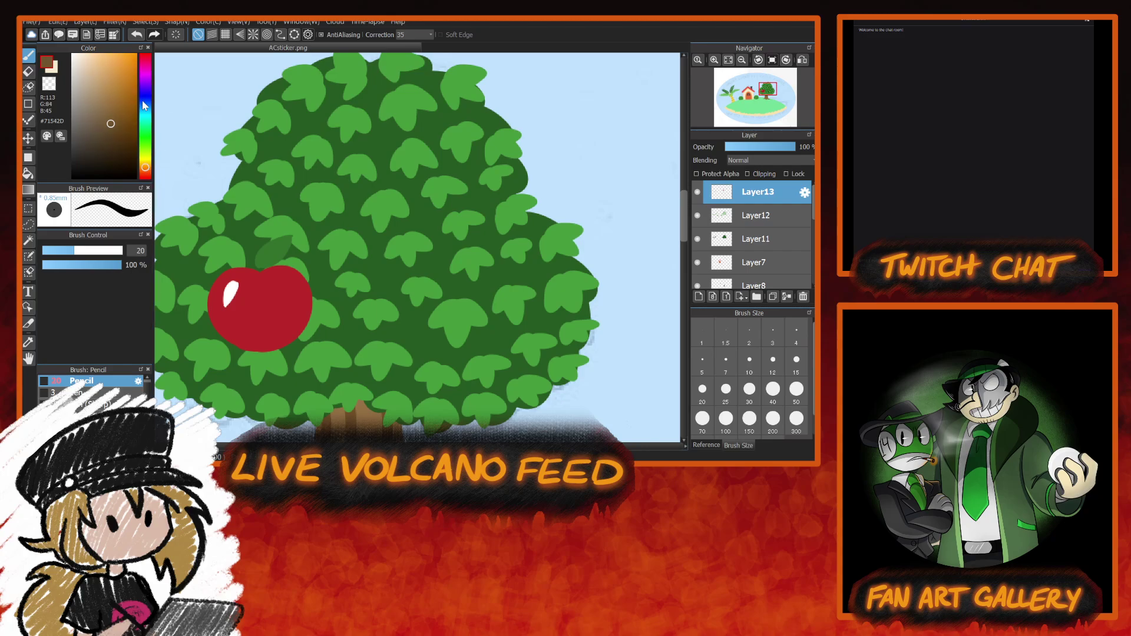
left_click_drag(131, 68, 176, 55)
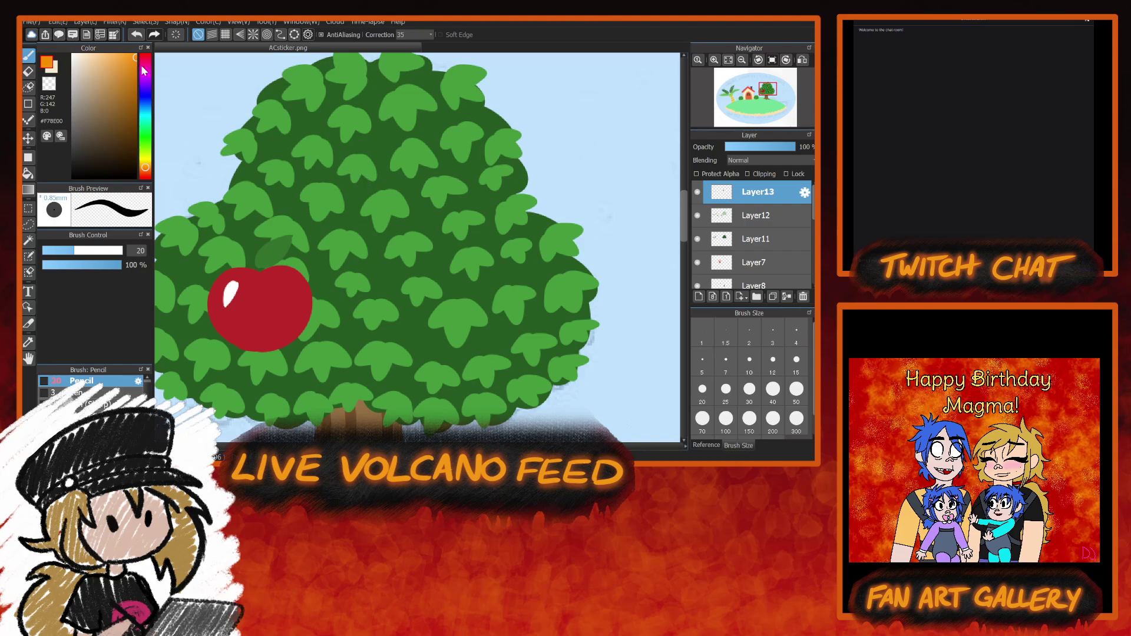
left_click_drag(143, 71, 163, 67)
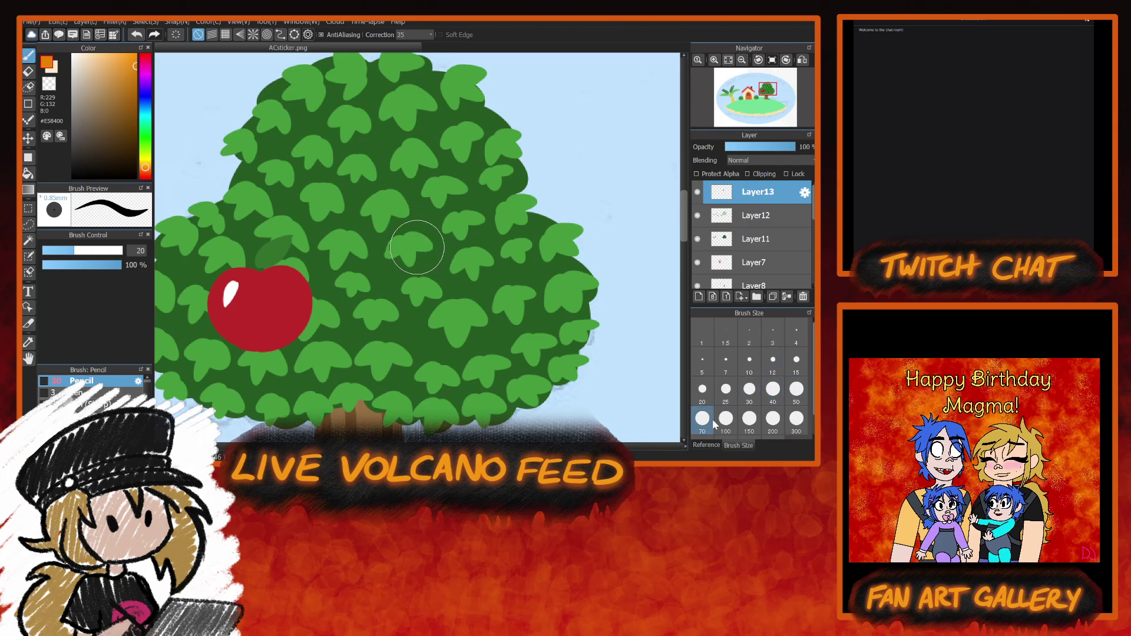
left_click(792, 394)
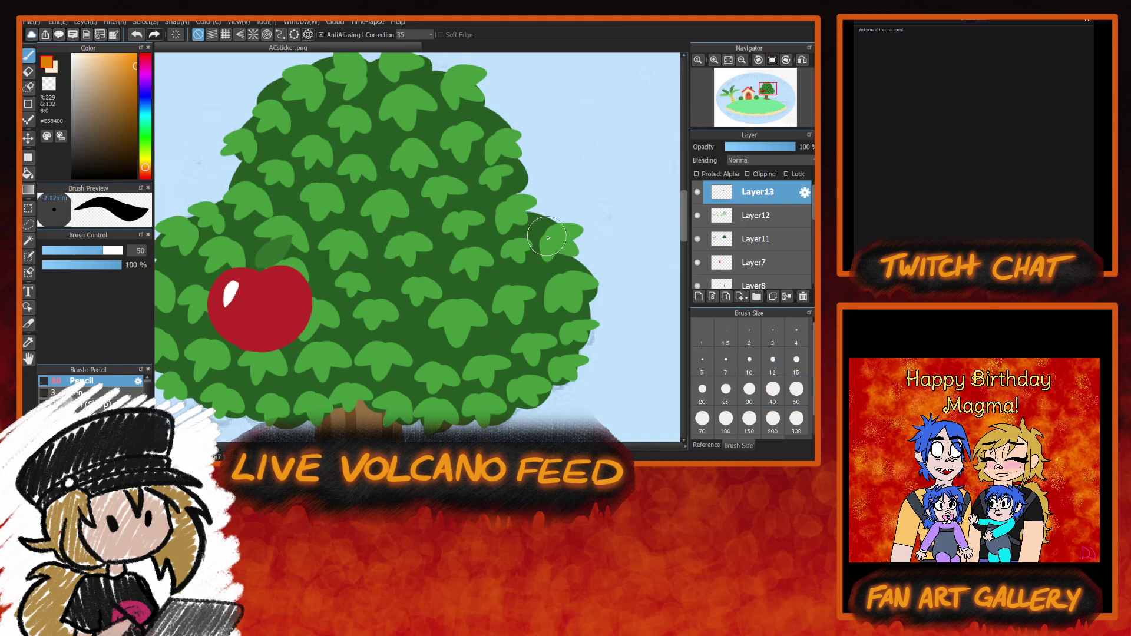
mouse_move(393, 120)
left_mouse_down()
mouse_move(357, 129)
mouse_move(361, 183)
mouse_move(406, 150)
mouse_move(359, 137)
mouse_move(385, 167)
mouse_move(386, 128)
left_mouse_up()
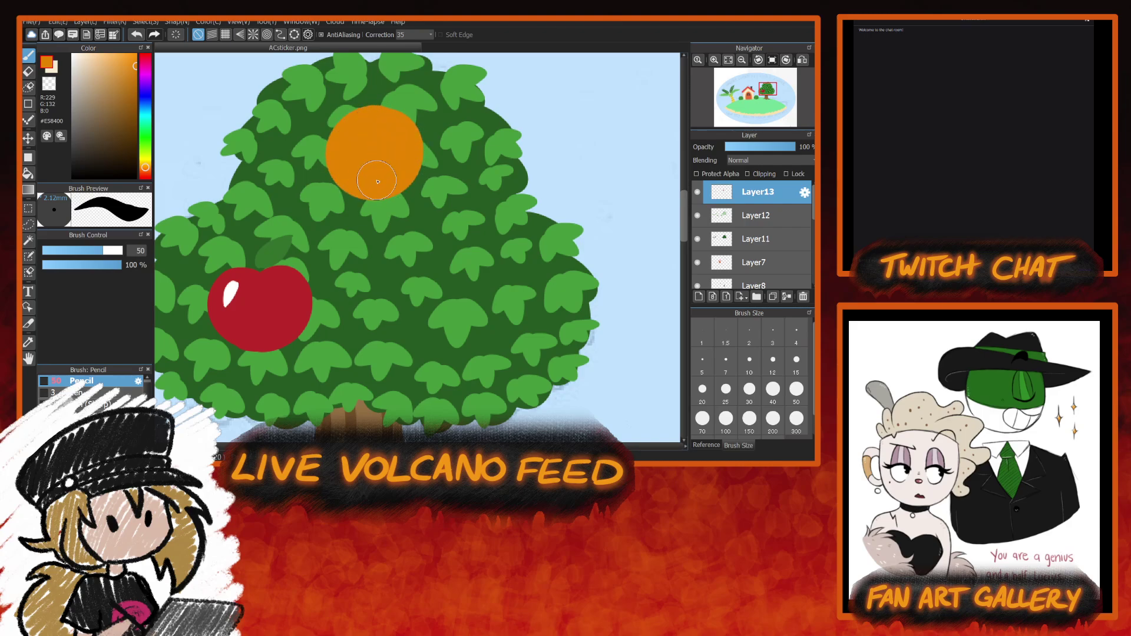
Dot small dark-yellow (#D5B100) speckles across the whole orange with the brush size set to 10.
left_click(128, 110)
mouse_move(127, 109)
left_mouse_down()
mouse_move(128, 81)
mouse_move(135, 106)
mouse_move(149, 103)
left_mouse_up()
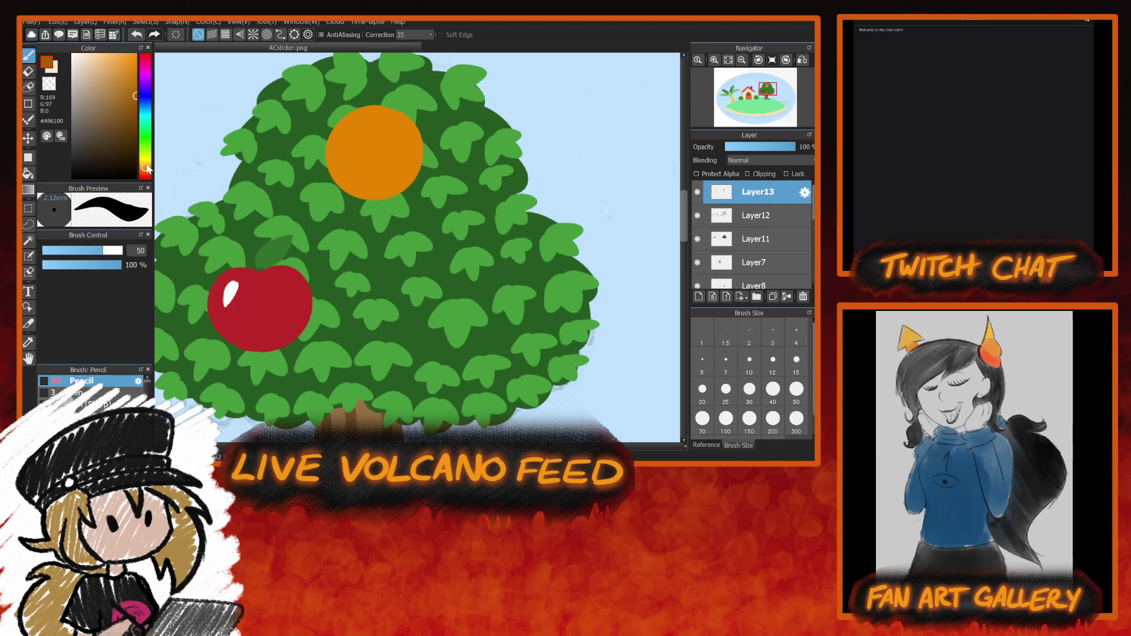
left_click_drag(150, 168, 150, 163)
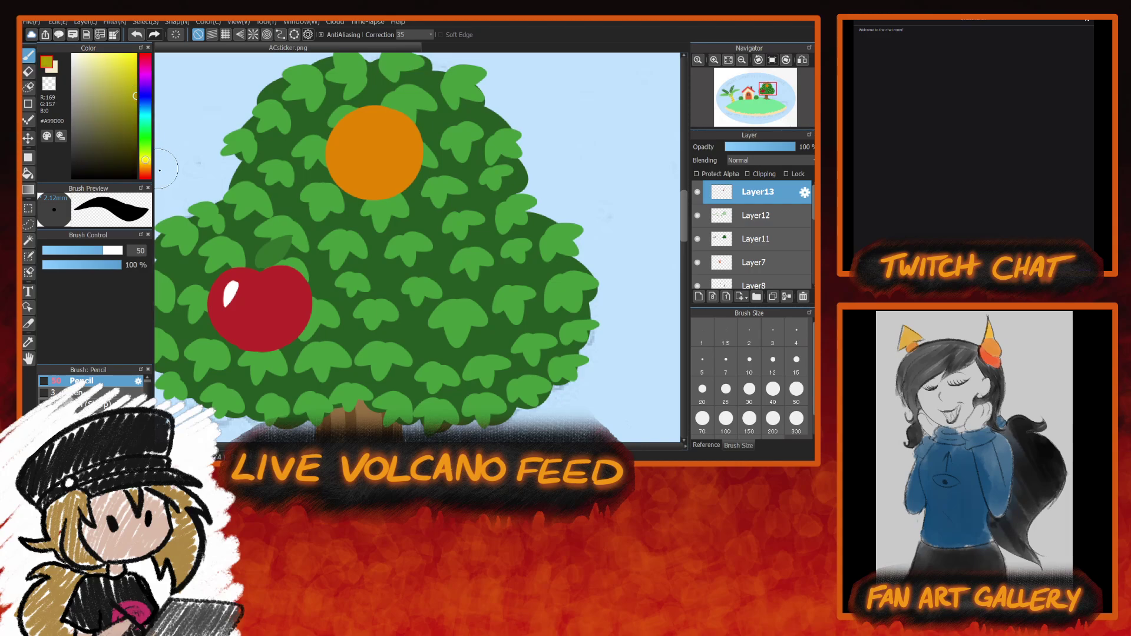
left_click_drag(119, 61, 151, 79)
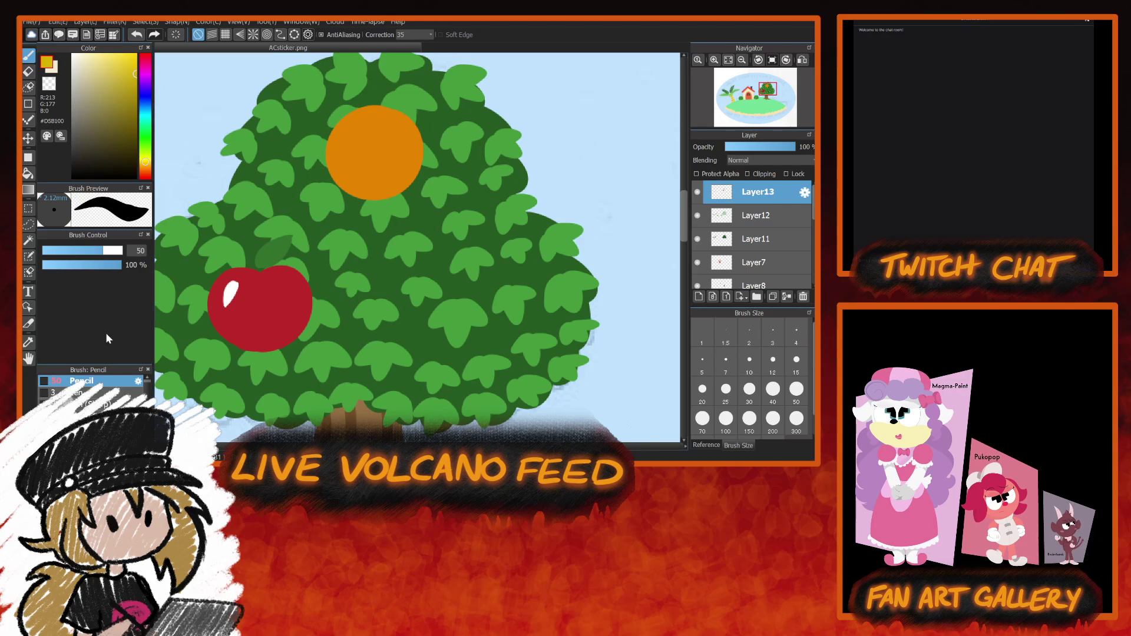
left_click(759, 373)
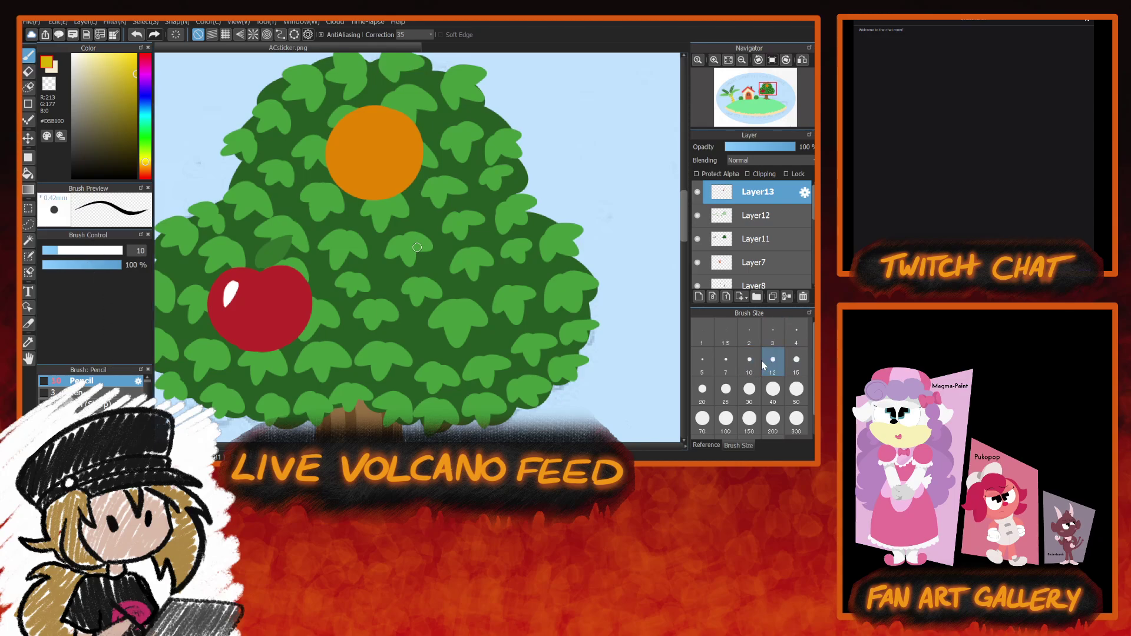
left_click(334, 160)
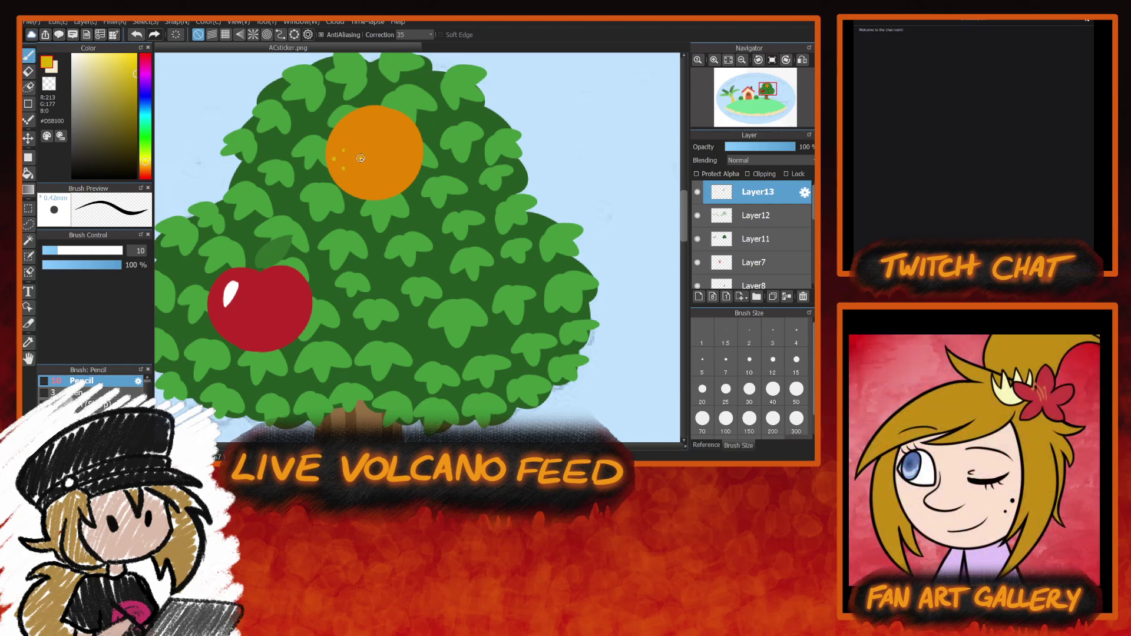
left_click(377, 145)
left_click(335, 138)
left_click(369, 123)
left_click(350, 184)
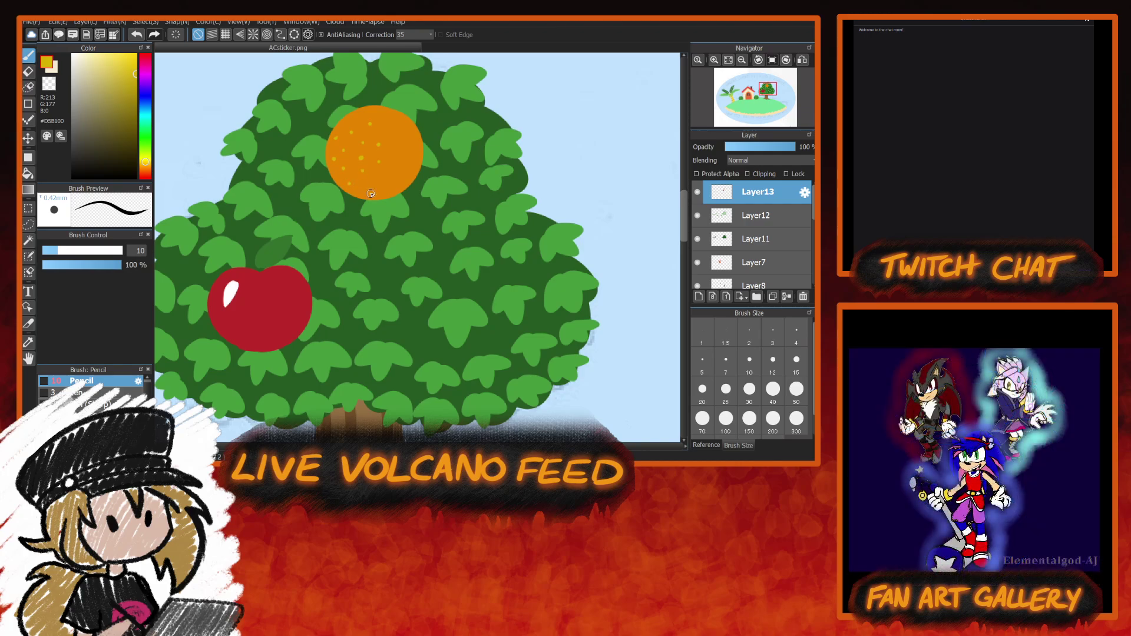
left_click(398, 166)
left_click(401, 145)
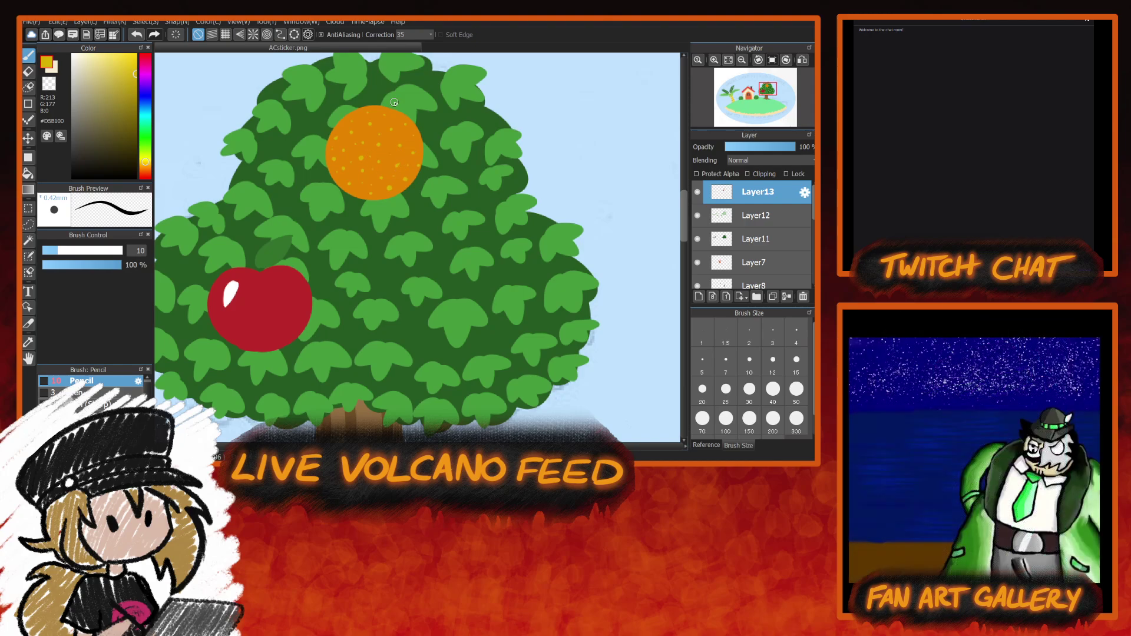
Add a cream (#F9ECD2) highlight to the orange's upper left at brush size 16.
left_click(56, 68)
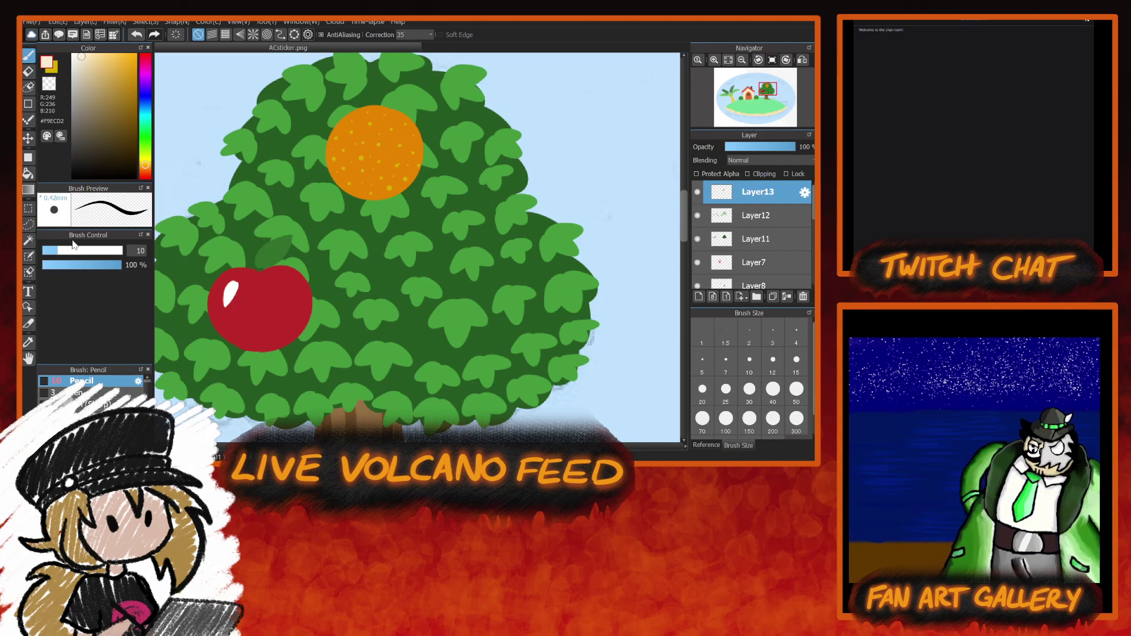
left_click_drag(63, 253, 69, 252)
mouse_move(349, 126)
left_mouse_down()
mouse_move(341, 144)
mouse_move(351, 130)
left_mouse_up()
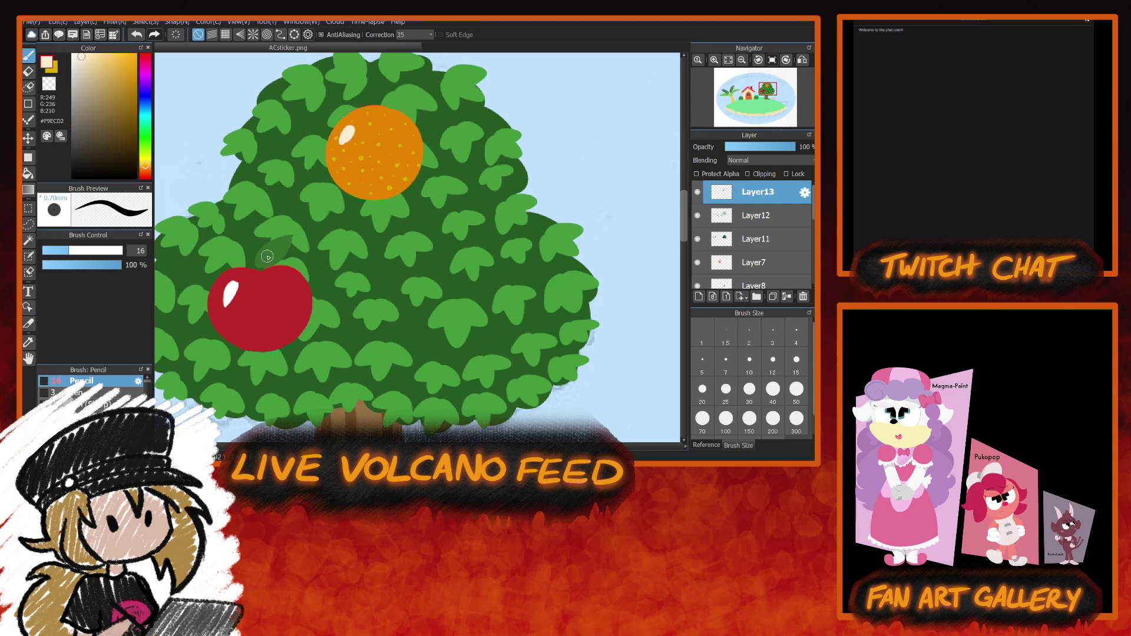
Sample the apple leaf's dark green (#32712D) and paint a pointed leaf above the orange.
left_click(286, 230, "alt")
scroll(684, 227, "up", 3)
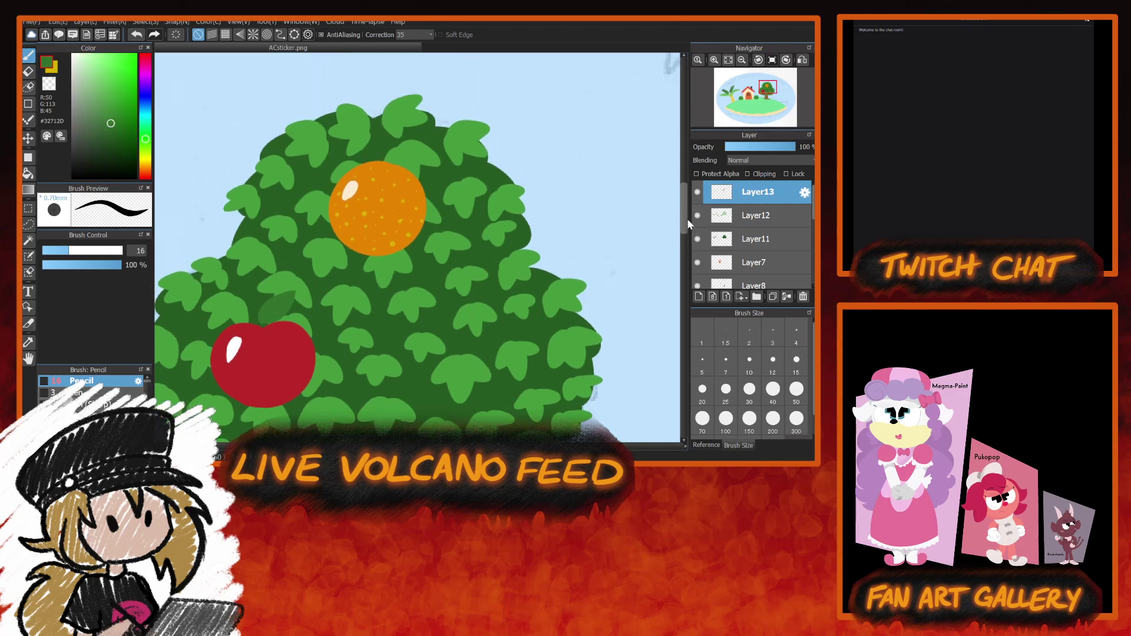
mouse_move(371, 165)
left_mouse_down()
mouse_move(325, 156)
mouse_move(371, 179)
mouse_move(374, 166)
mouse_move(311, 170)
mouse_move(369, 169)
mouse_move(303, 155)
mouse_move(357, 176)
mouse_move(374, 165)
mouse_move(288, 154)
left_mouse_up()
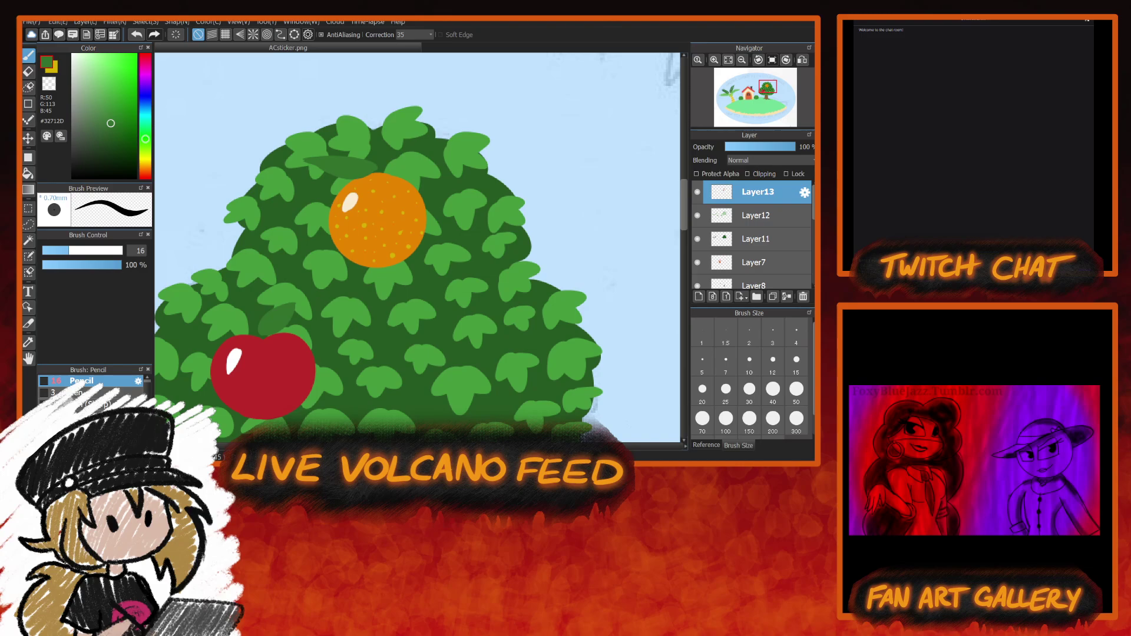
Undo a trial pale pink (#F9D1D9) stroke and paint a solid heart-shaped peach on the tree's lower-right foliage.
left_click_drag(353, 306, 315, 325)
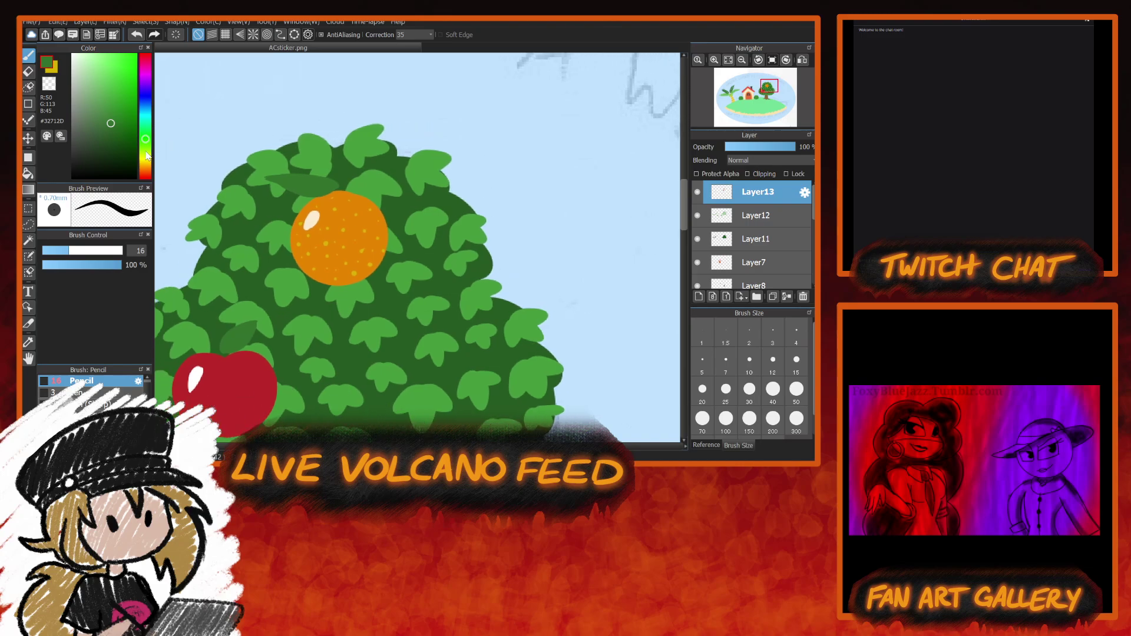
left_click(147, 167)
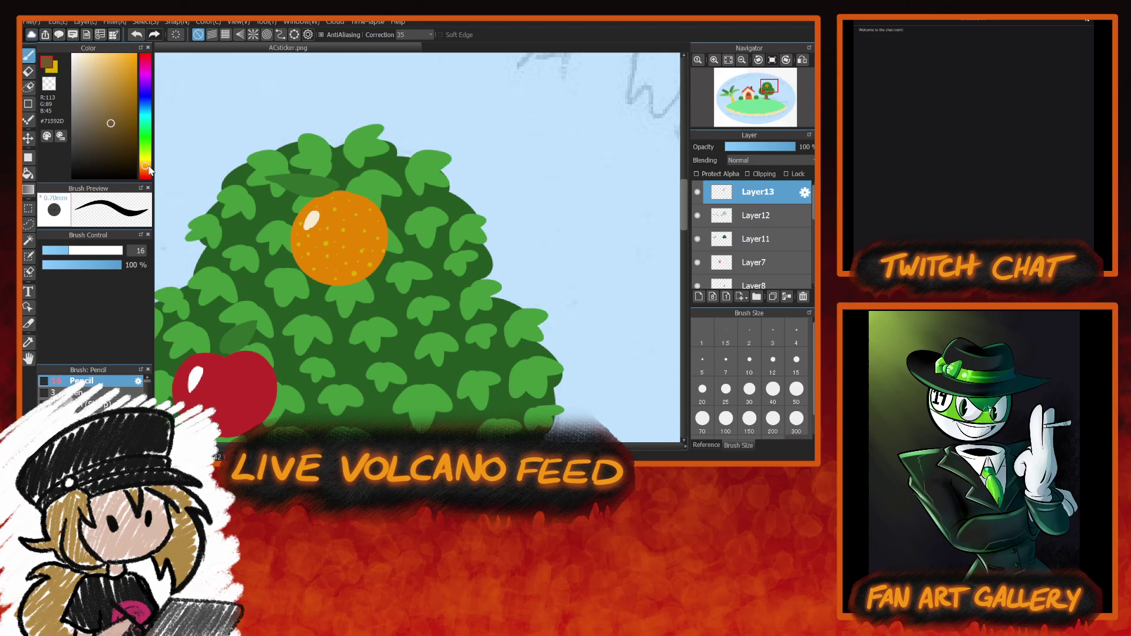
mouse_move(149, 170)
left_mouse_down()
mouse_move(149, 89)
mouse_move(161, 54)
mouse_move(170, 59)
left_mouse_up()
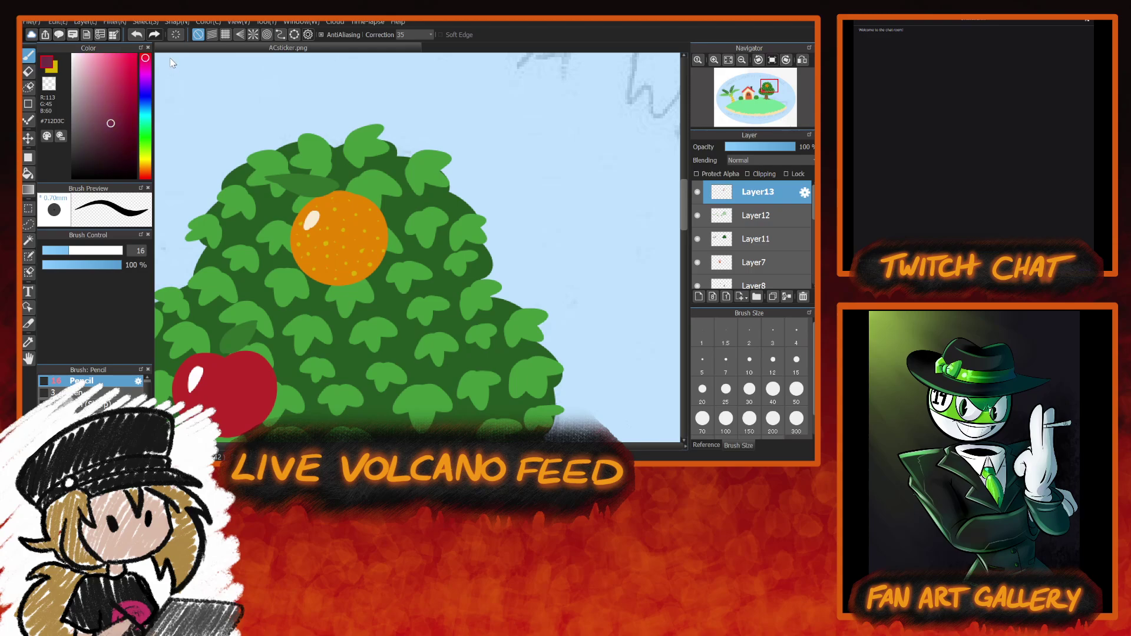
left_click_drag(98, 57, 82, 58)
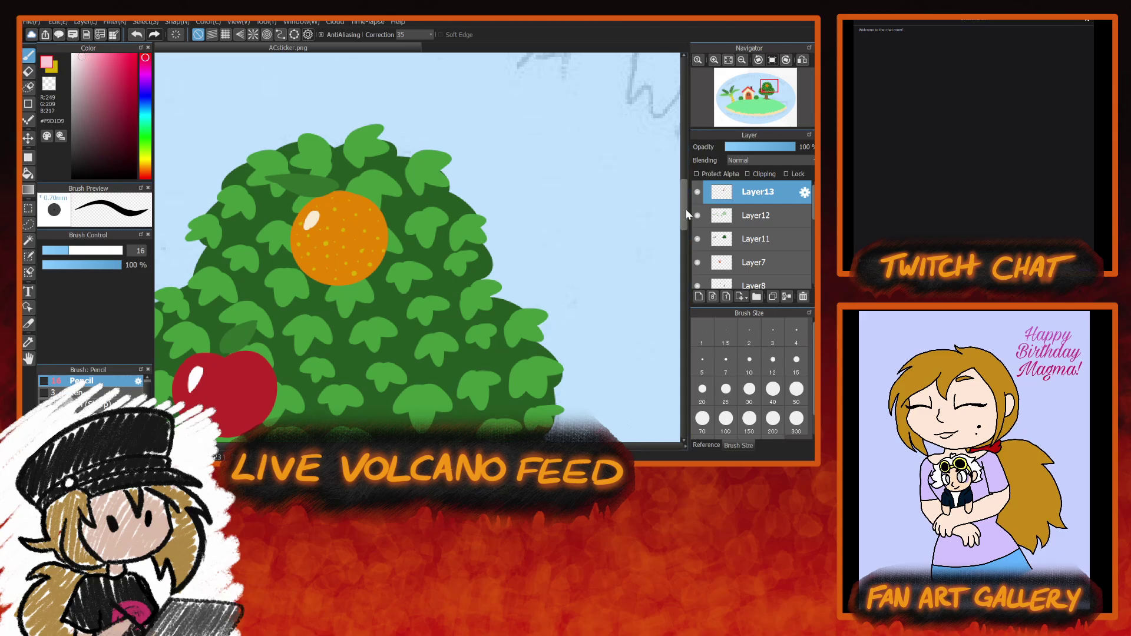
scroll(687, 222, "down", 3)
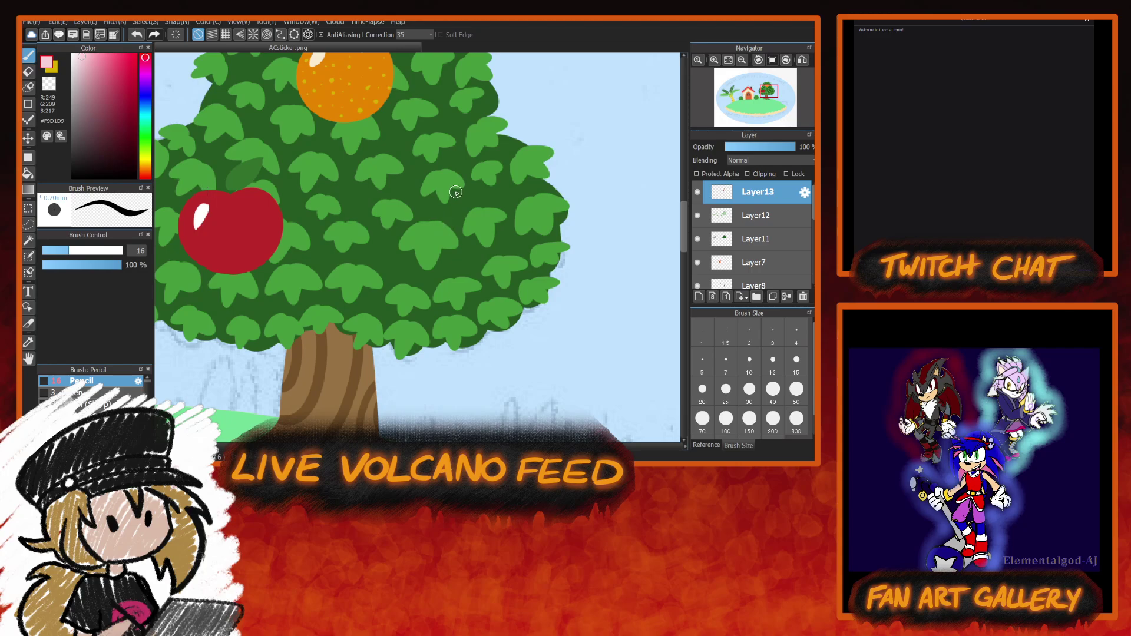
mouse_move(451, 189)
left_mouse_down()
mouse_move(435, 188)
mouse_move(398, 224)
mouse_move(414, 263)
left_mouse_up()
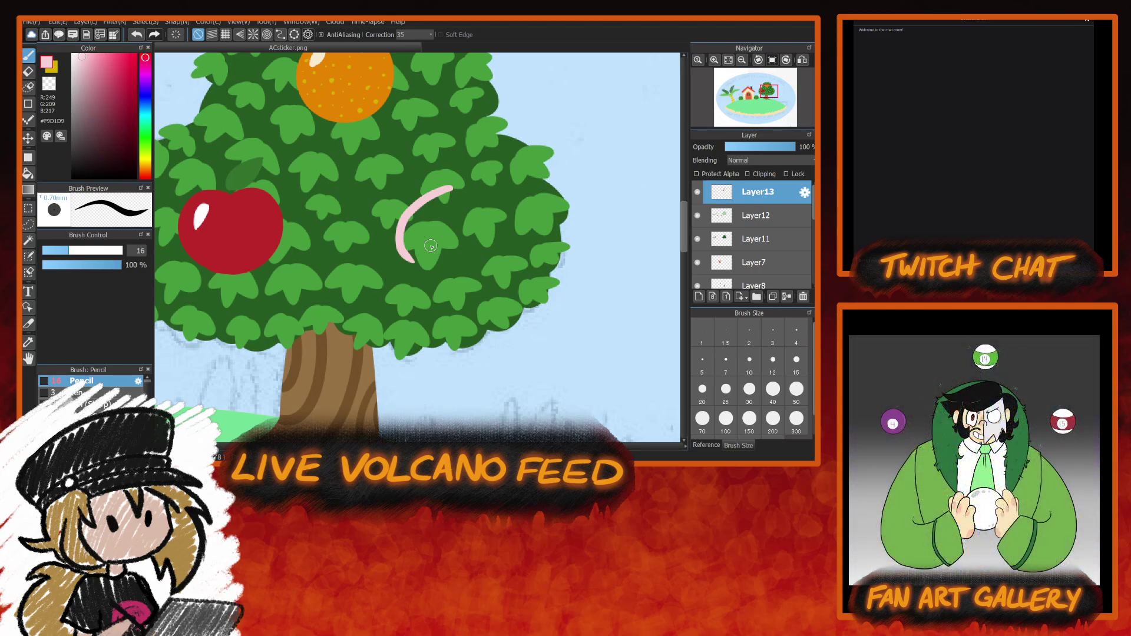
key("ctrl+z")
mouse_move(445, 195)
left_mouse_down()
mouse_move(401, 211)
mouse_move(399, 250)
mouse_move(434, 281)
left_mouse_up()
mouse_move(451, 200)
left_mouse_down()
mouse_move(499, 214)
mouse_move(496, 250)
mouse_move(462, 279)
mouse_move(436, 286)
left_mouse_up()
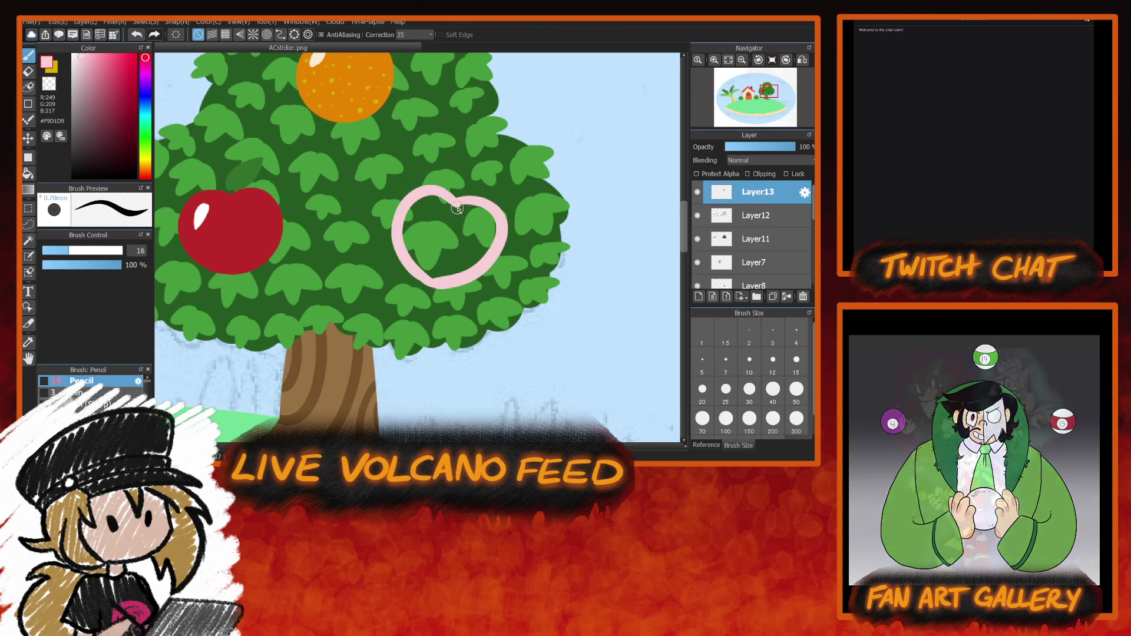
mouse_move(448, 201)
left_mouse_down()
mouse_move(408, 249)
mouse_move(453, 268)
mouse_move(478, 241)
mouse_move(422, 269)
mouse_move(455, 272)
mouse_move(485, 250)
mouse_move(496, 218)
mouse_move(453, 210)
mouse_move(480, 215)
mouse_move(481, 250)
mouse_move(435, 281)
mouse_move(416, 260)
mouse_move(416, 210)
mouse_move(448, 219)
mouse_move(422, 251)
mouse_move(421, 216)
mouse_move(444, 218)
mouse_move(460, 242)
mouse_move(457, 254)
mouse_move(431, 261)
mouse_move(432, 207)
left_mouse_up()
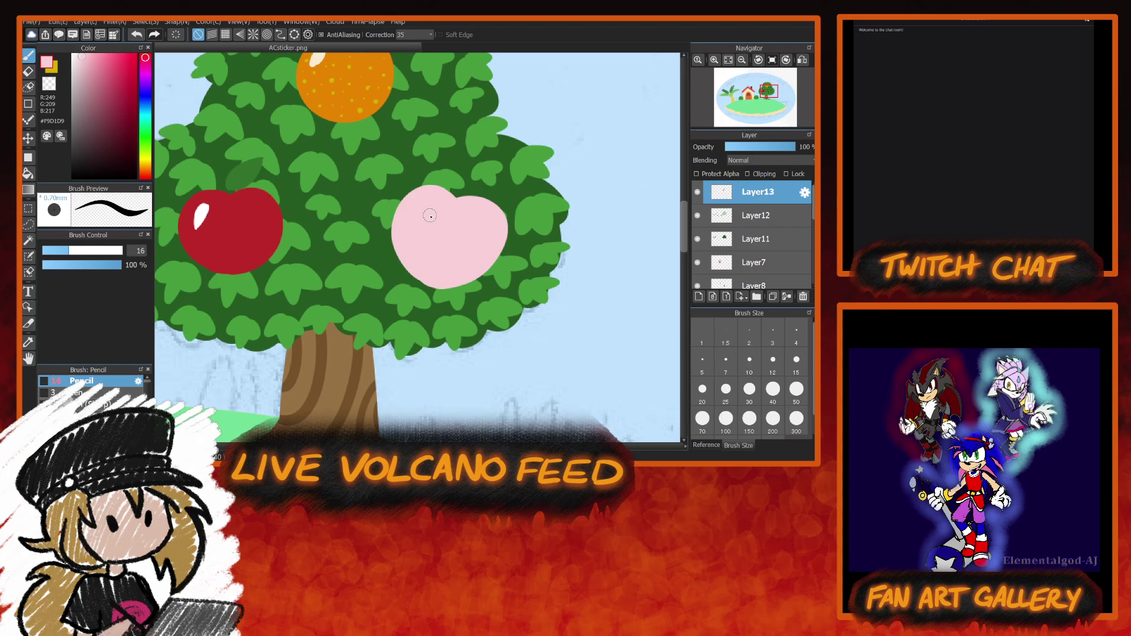
Trim the peach's left edge, right side and lower tip with the transparent colour.
mouse_move(115, 72)
left_mouse_down()
mouse_move(111, 55)
mouse_move(93, 78)
mouse_move(110, 75)
left_mouse_up()
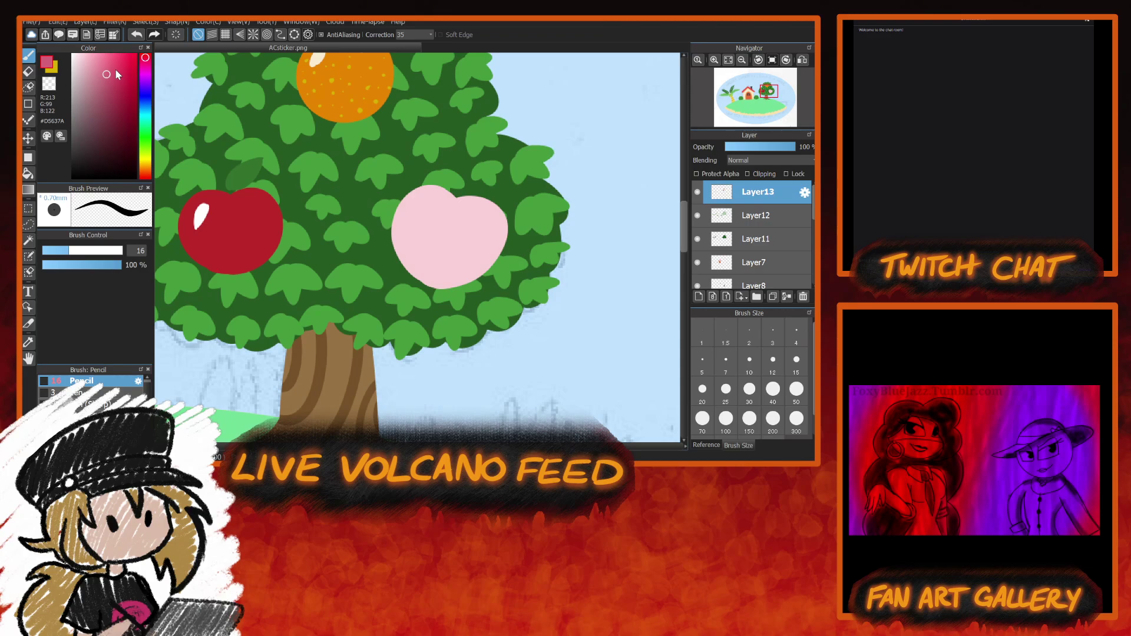
left_click(51, 85)
mouse_move(454, 194)
left_mouse_down()
mouse_move(414, 188)
mouse_move(394, 214)
mouse_move(397, 251)
mouse_move(439, 293)
left_mouse_up()
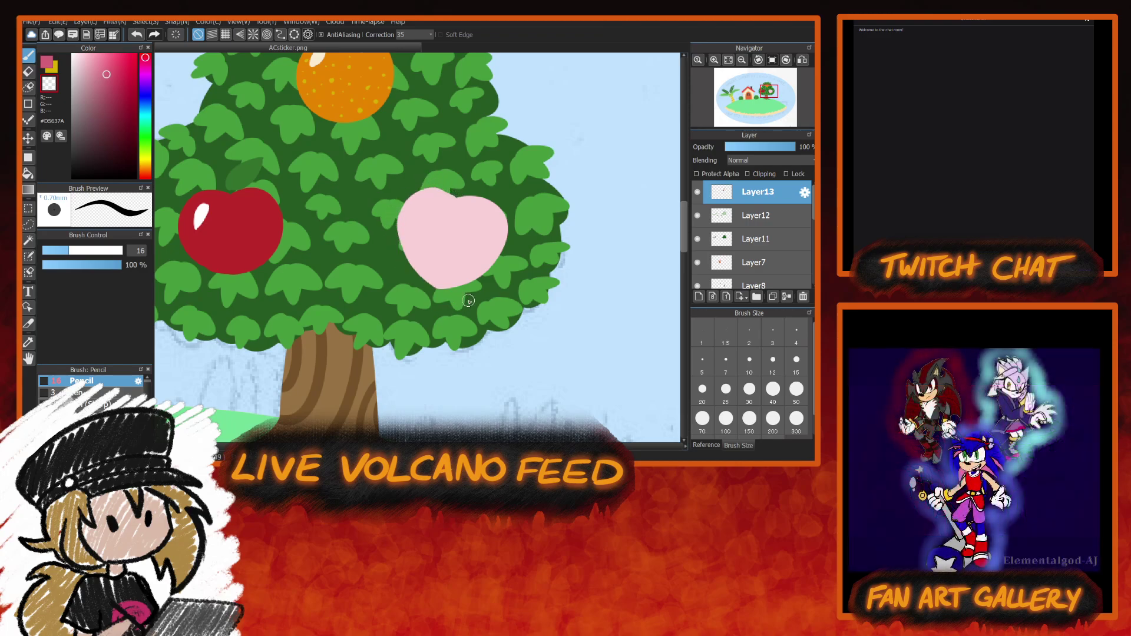
mouse_move(462, 198)
left_mouse_down()
mouse_move(512, 221)
mouse_move(502, 255)
mouse_move(456, 289)
mouse_move(419, 295)
left_mouse_up()
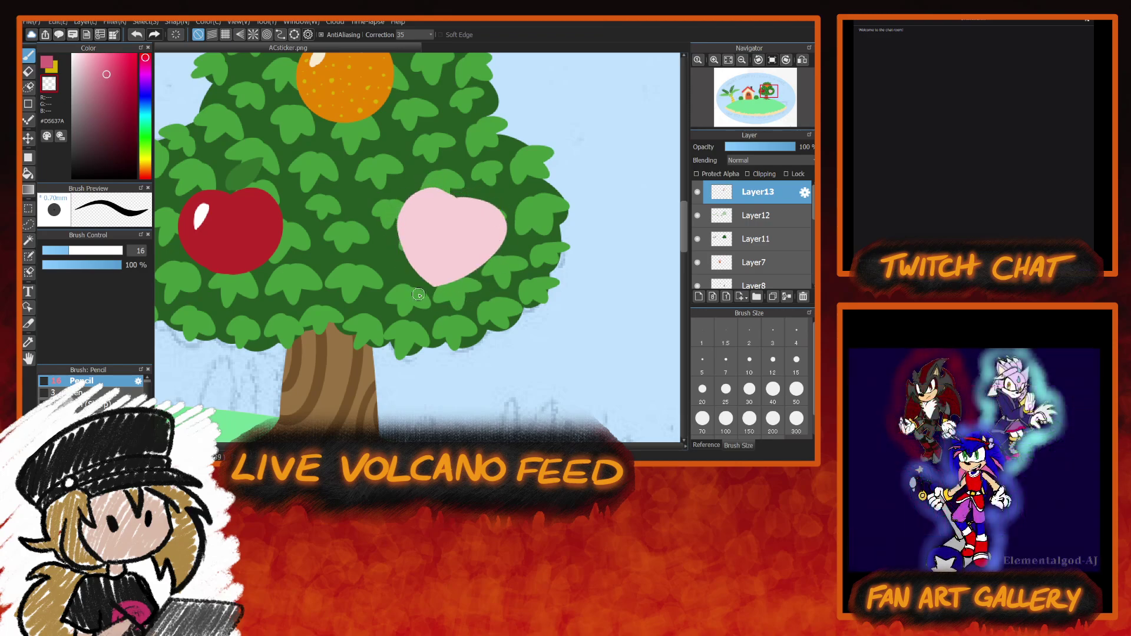
Build the peach's sides back out in the sampled pale pink #F9D1D9 and clean up its lower tip with the transparent colour.
left_click(47, 62)
left_click(447, 233, "alt")
mouse_move(457, 202)
left_mouse_down()
mouse_move(421, 194)
mouse_move(400, 226)
mouse_move(425, 282)
left_mouse_up()
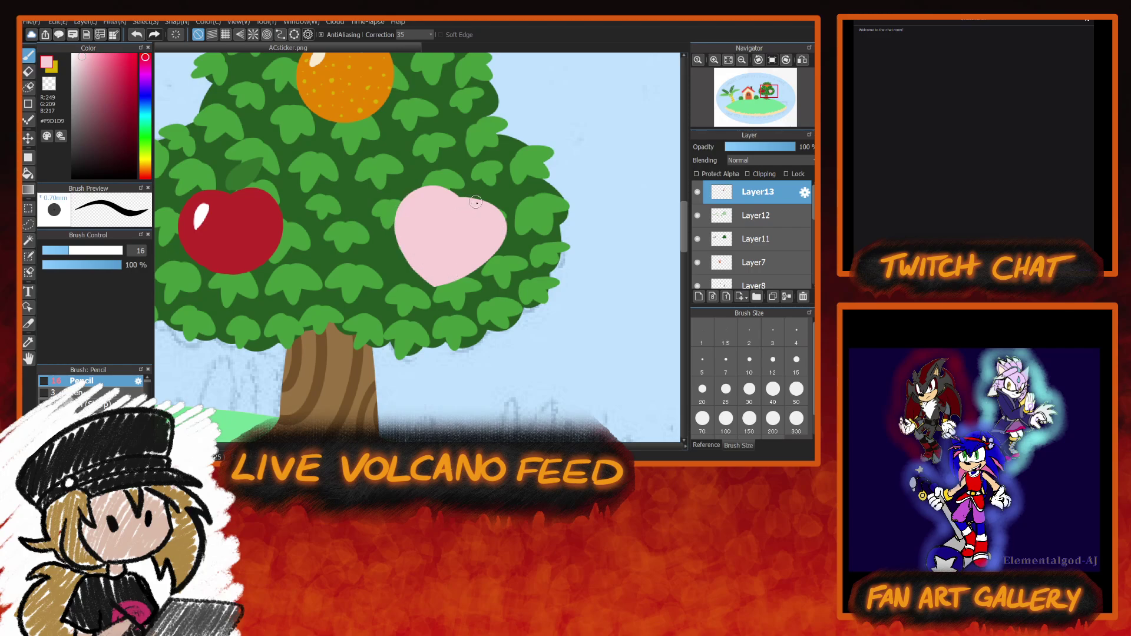
mouse_move(476, 202)
left_mouse_down()
mouse_move(502, 217)
mouse_move(502, 249)
mouse_move(466, 278)
mouse_move(438, 278)
left_mouse_up()
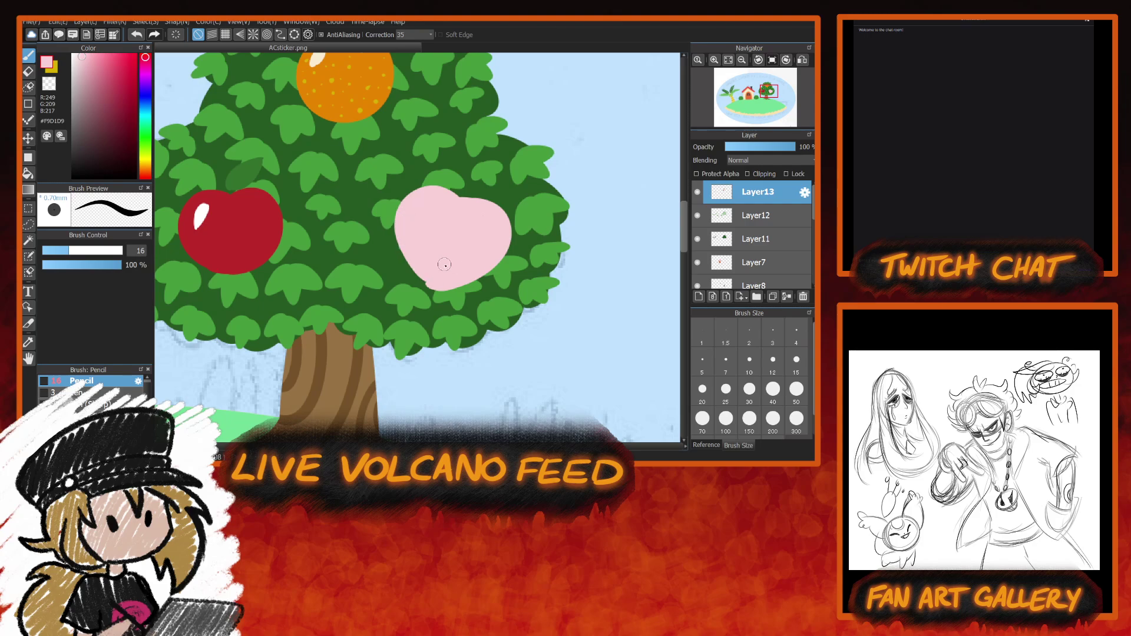
left_click(55, 86)
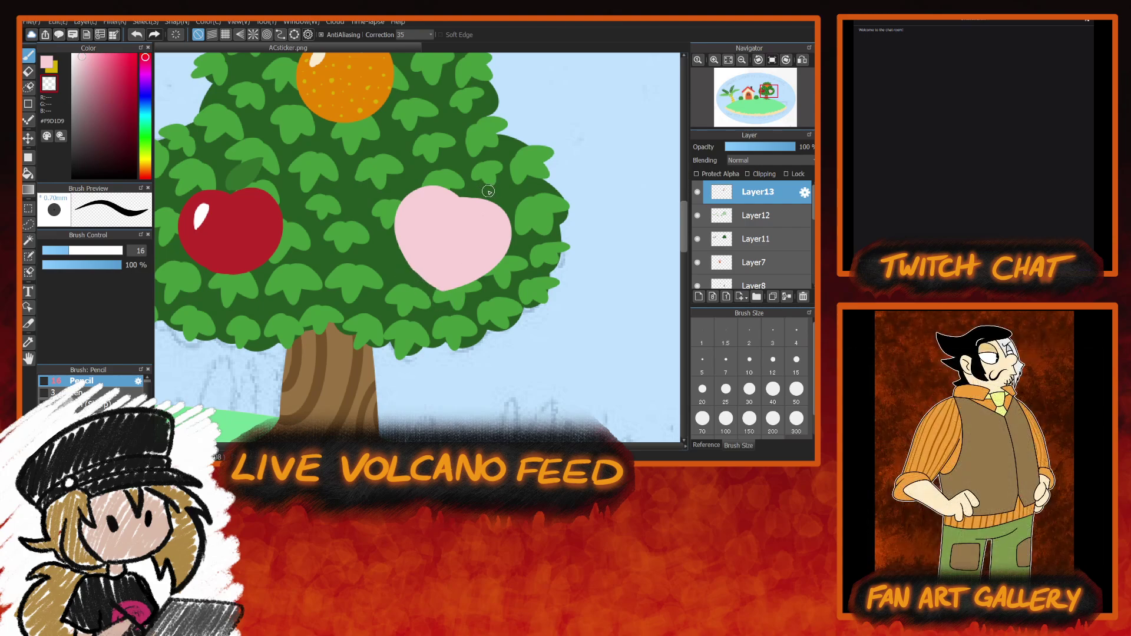
Protect the peach layer's alpha and airbrush darker pink #D36075 shading over the peach's upper part at size 150.
left_click(48, 63)
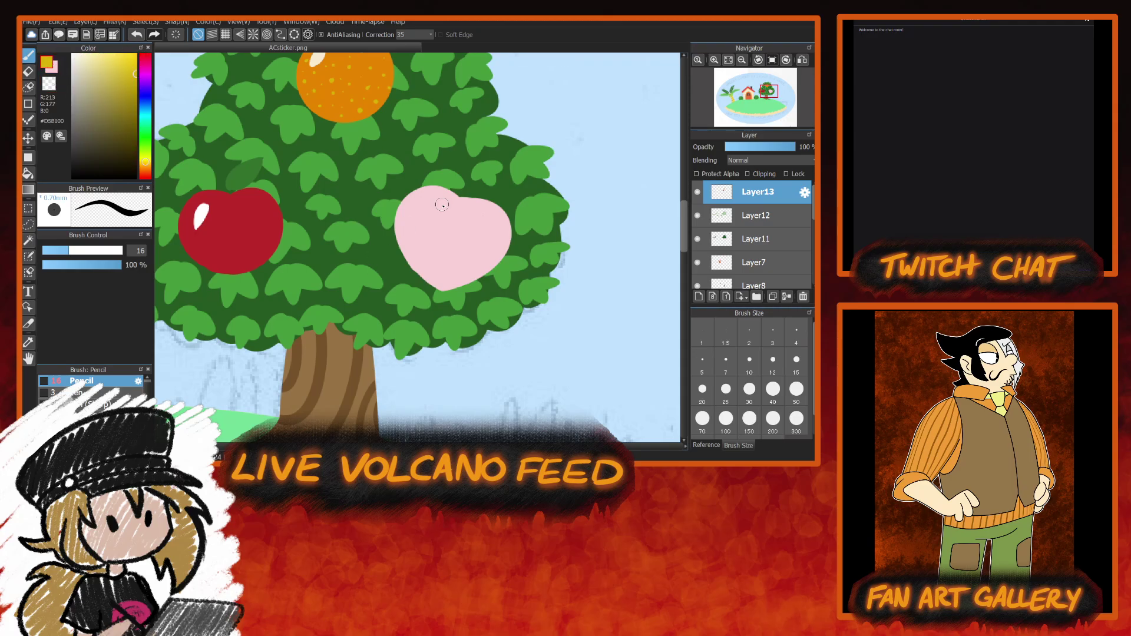
left_click(98, 63)
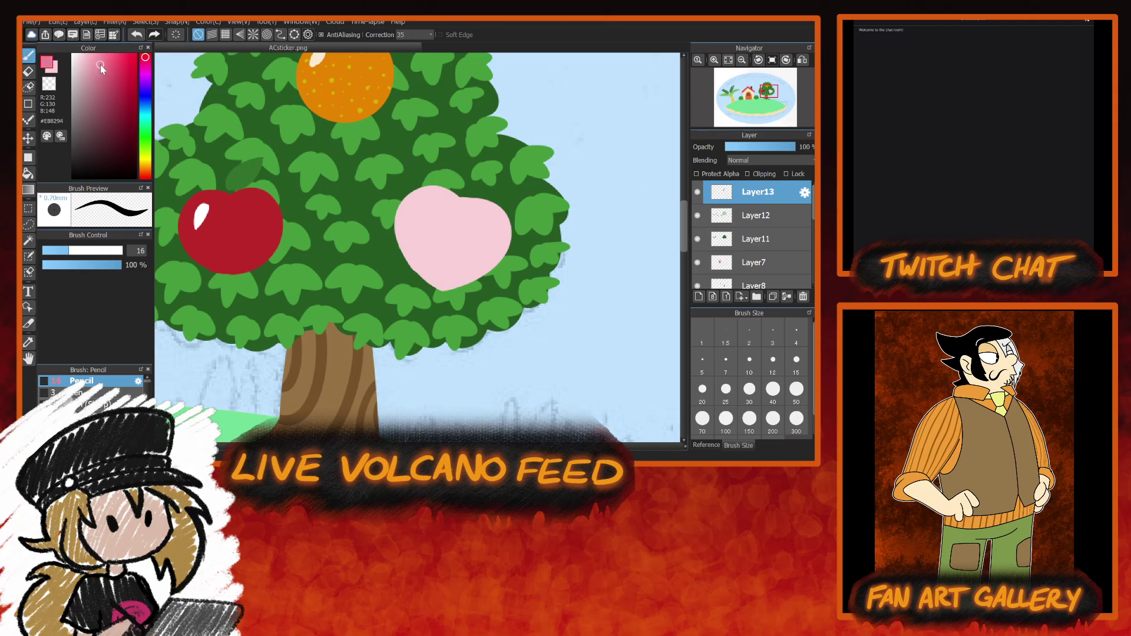
left_click_drag(100, 65, 105, 72)
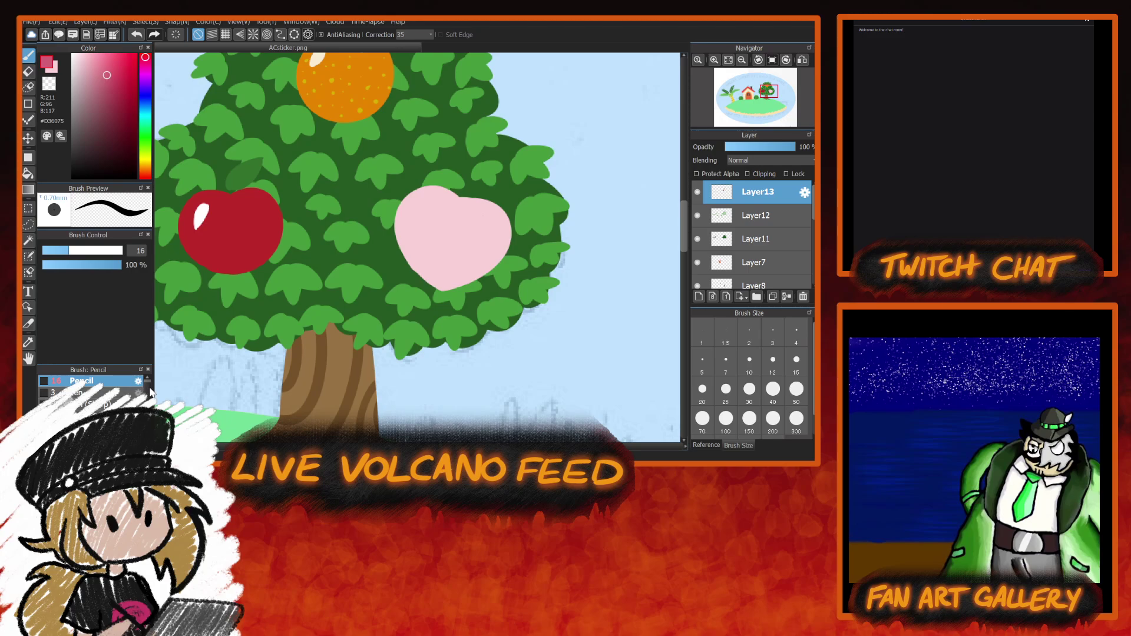
scroll(149, 390, "down", 3)
left_click(106, 391)
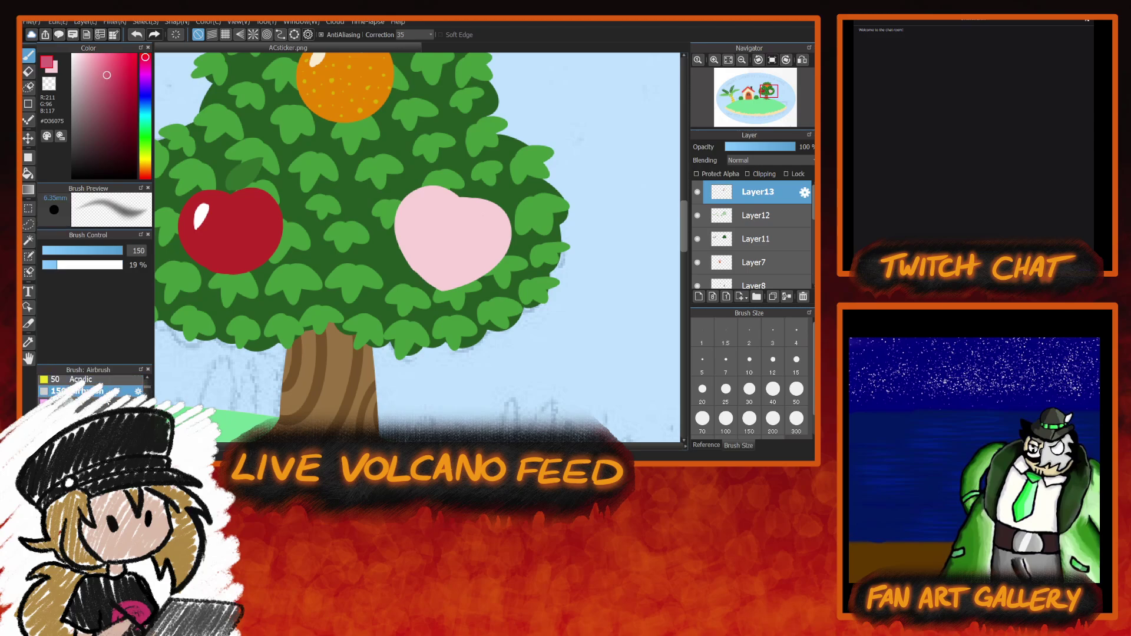
left_click(697, 174)
mouse_move(430, 203)
left_mouse_down()
mouse_move(496, 190)
mouse_move(390, 197)
mouse_move(396, 229)
mouse_move(388, 212)
mouse_move(506, 224)
left_mouse_up()
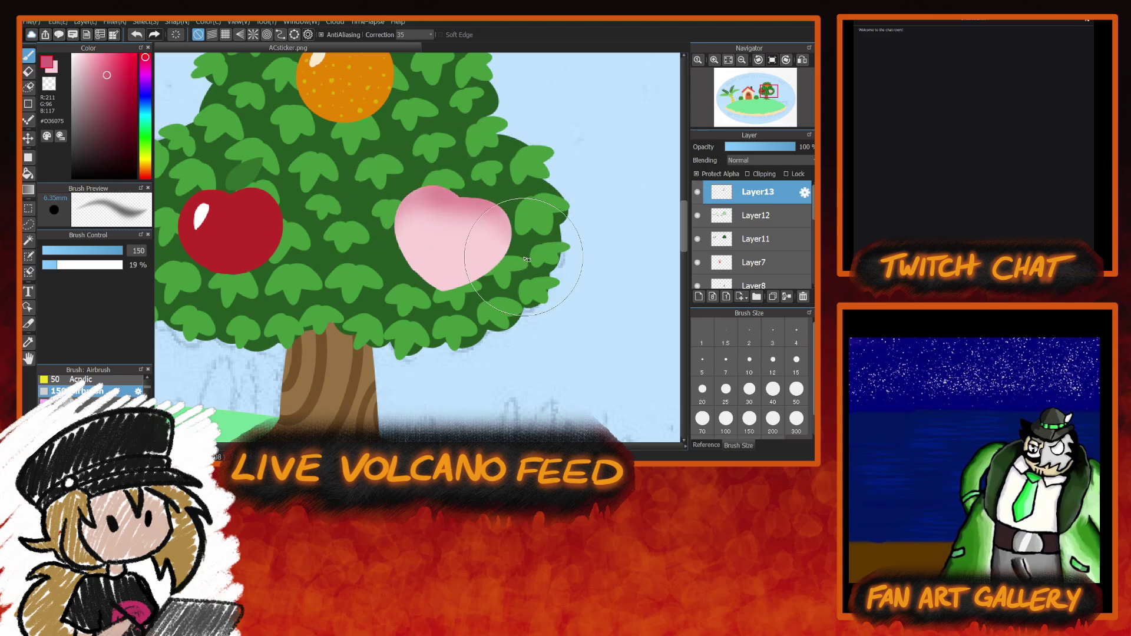
mouse_move(391, 238)
left_mouse_down()
mouse_move(452, 204)
mouse_move(423, 197)
mouse_move(460, 222)
mouse_move(426, 212)
mouse_move(463, 211)
mouse_move(430, 243)
mouse_move(461, 203)
mouse_move(452, 236)
mouse_move(489, 216)
mouse_move(473, 219)
mouse_move(505, 242)
mouse_move(477, 202)
mouse_move(503, 253)
mouse_move(483, 219)
mouse_move(479, 256)
mouse_move(493, 215)
mouse_move(452, 248)
mouse_move(489, 218)
mouse_move(427, 224)
mouse_move(471, 202)
mouse_move(405, 239)
mouse_move(455, 185)
mouse_move(411, 239)
mouse_move(431, 178)
mouse_move(435, 224)
mouse_move(410, 235)
mouse_move(444, 200)
mouse_move(447, 247)
mouse_move(469, 210)
left_mouse_up()
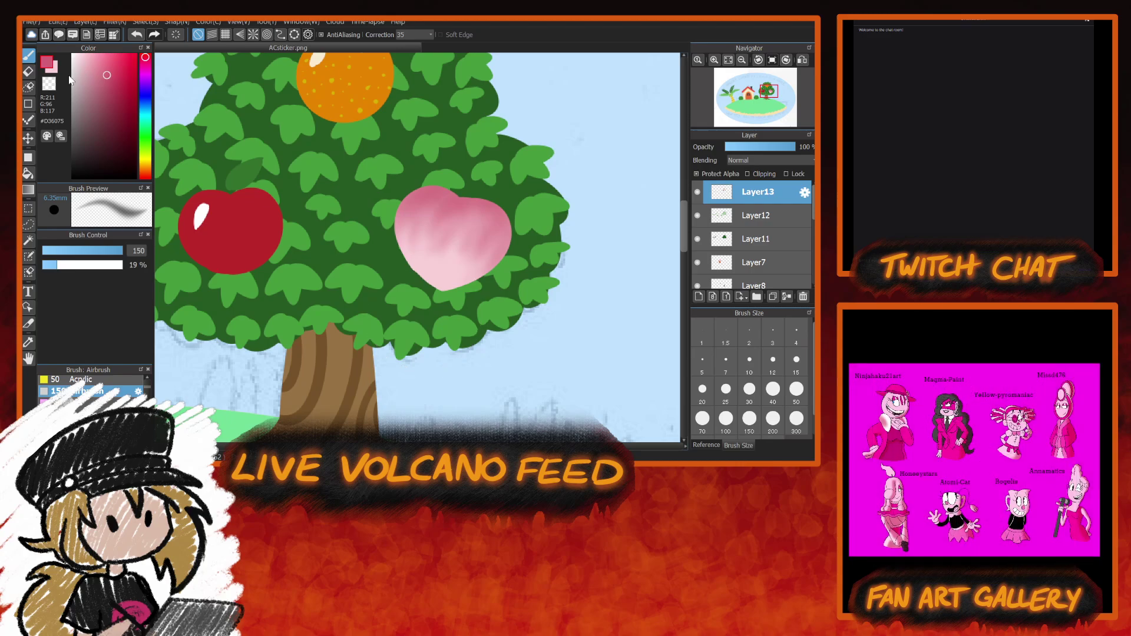
Airbrush a thin curved highlight along the peach's crease in pale pink #F9D1D9 at size 12.
left_click(55, 62)
left_click(773, 359)
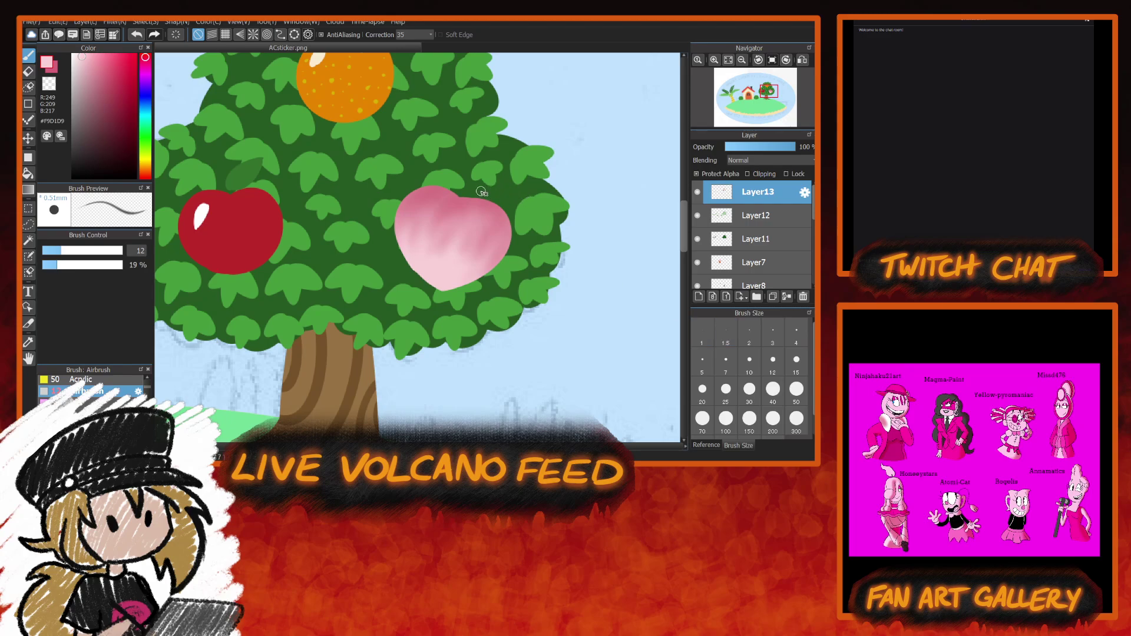
left_click_drag(463, 199, 438, 235)
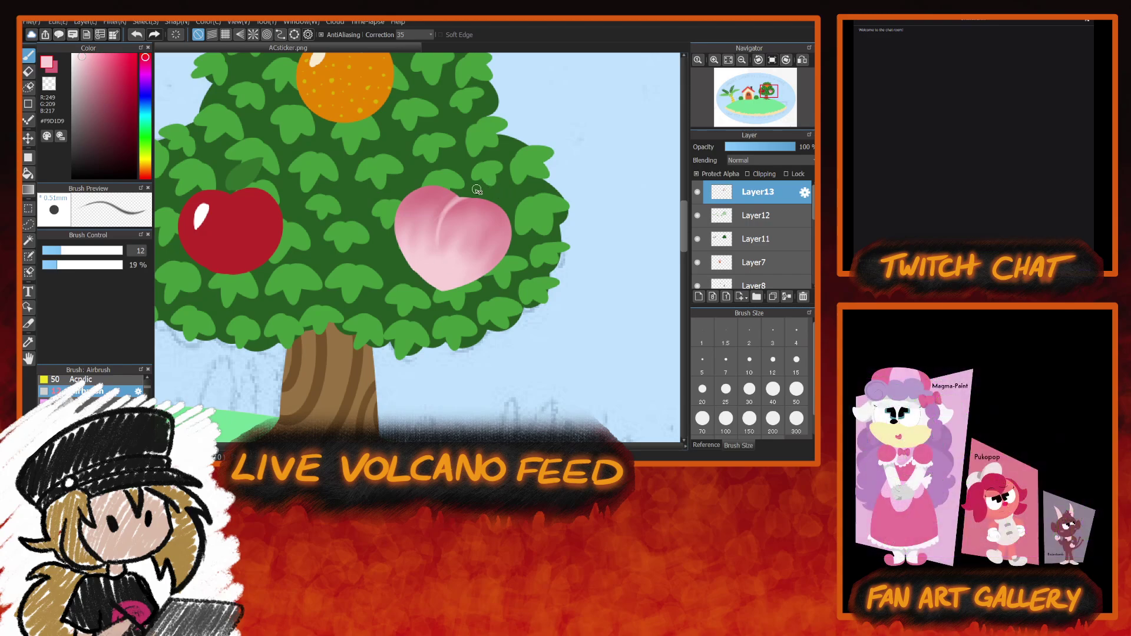
left_click_drag(482, 194, 446, 216)
Airbrush #D36075 shading beside the crease and on the peach's right lobe at size 40.
left_click(57, 72)
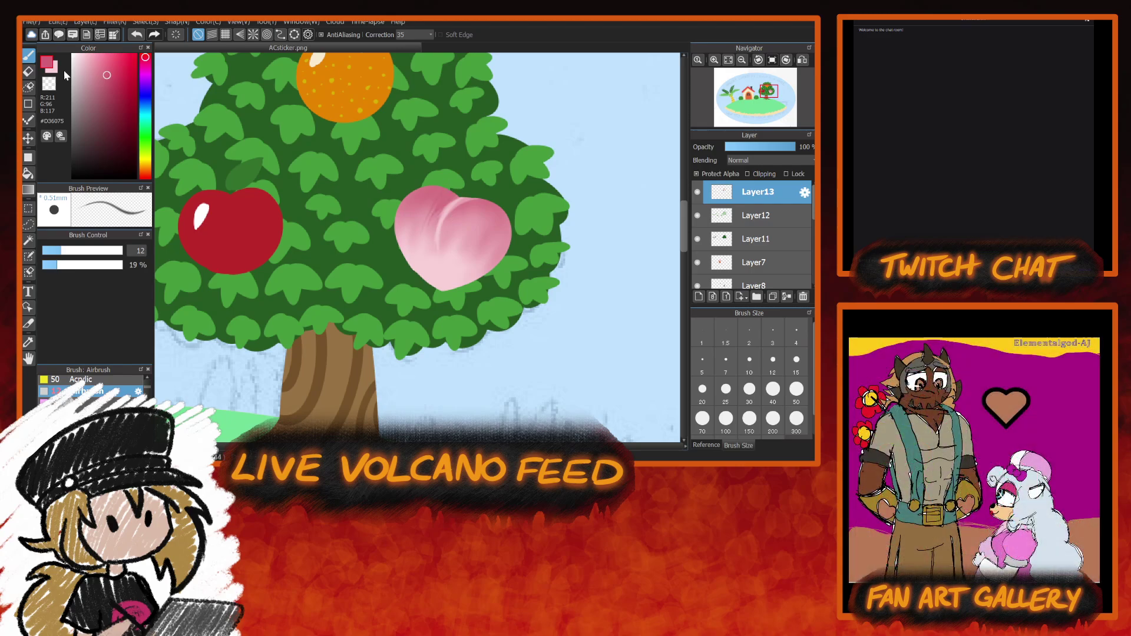
left_click(59, 84)
left_click(773, 389)
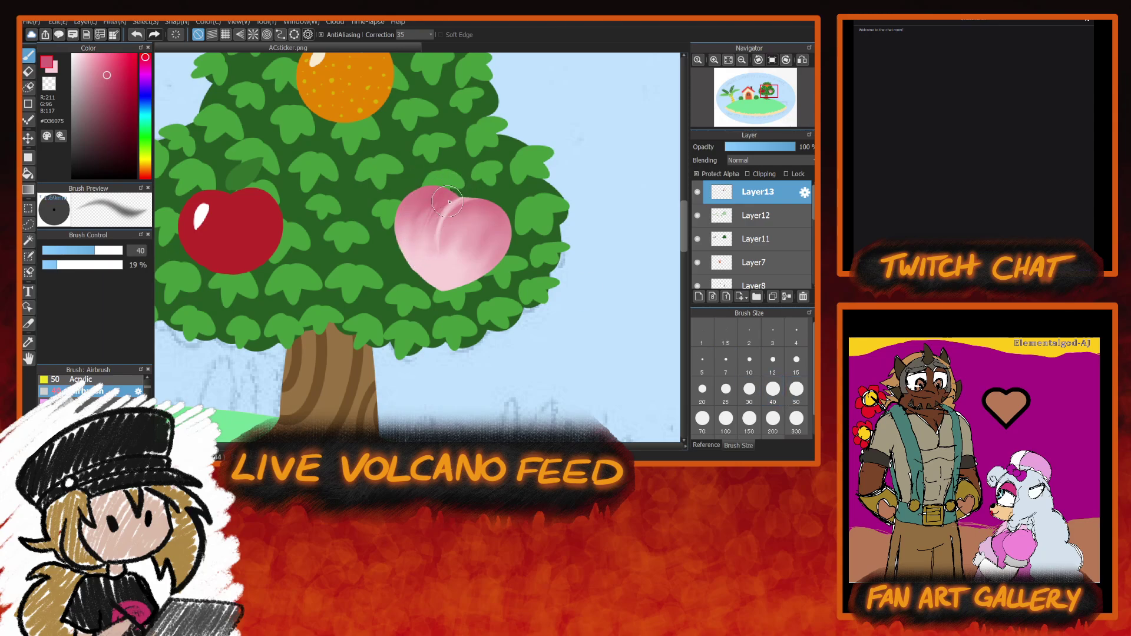
mouse_move(449, 202)
left_mouse_down()
mouse_move(422, 225)
mouse_move(437, 176)
mouse_move(417, 248)
left_mouse_up()
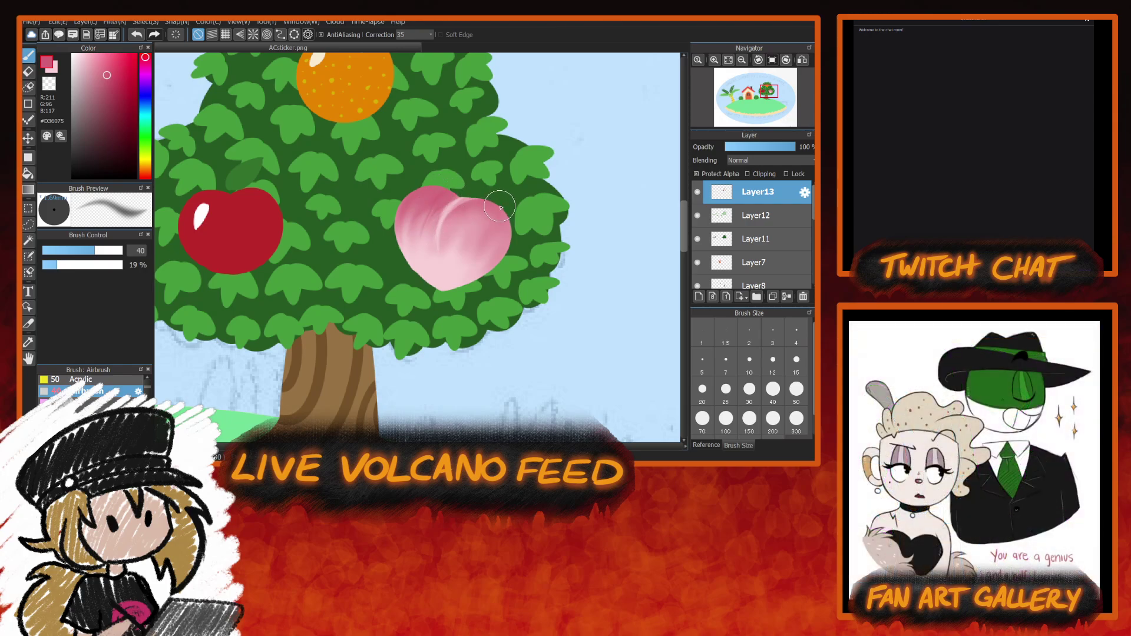
mouse_move(479, 209)
left_mouse_down()
mouse_move(456, 230)
mouse_move(488, 200)
mouse_move(443, 218)
mouse_move(470, 213)
mouse_move(473, 198)
mouse_move(445, 243)
mouse_move(491, 212)
mouse_move(465, 210)
mouse_move(464, 228)
mouse_move(478, 205)
mouse_move(505, 254)
mouse_move(478, 199)
mouse_move(496, 273)
mouse_move(495, 204)
mouse_move(519, 242)
mouse_move(492, 208)
mouse_move(484, 243)
mouse_move(474, 222)
mouse_move(489, 209)
mouse_move(500, 238)
left_mouse_up()
Deepen the pink shading on the peach's right and left lobes with the airbrush at size 130.
left_click_drag(106, 254, 121, 252)
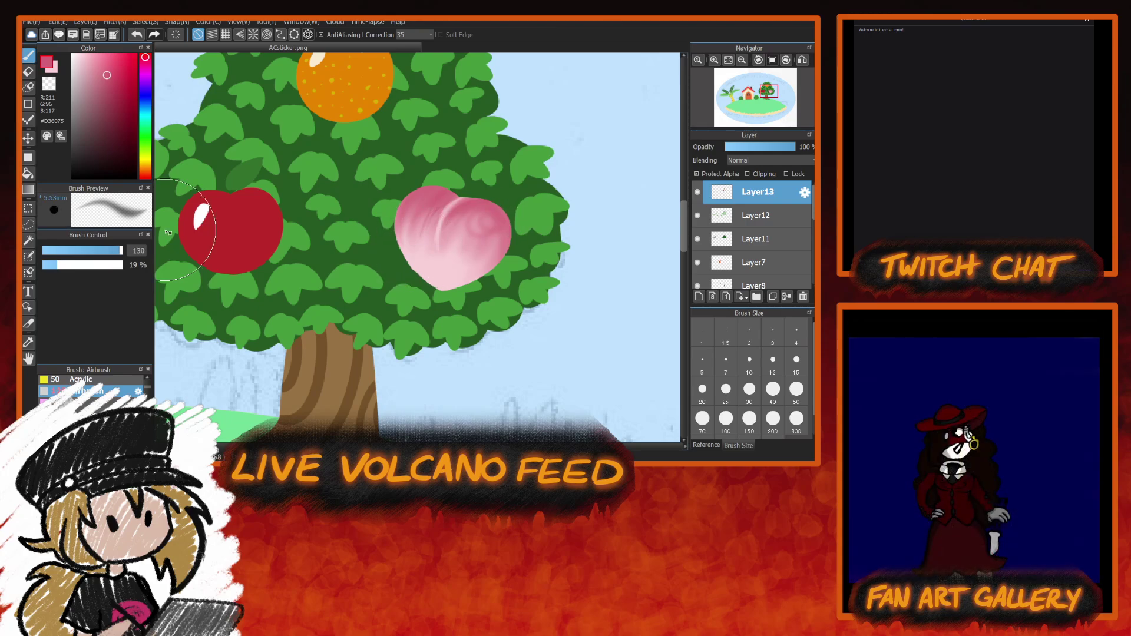
left_click_drag(508, 219, 479, 251)
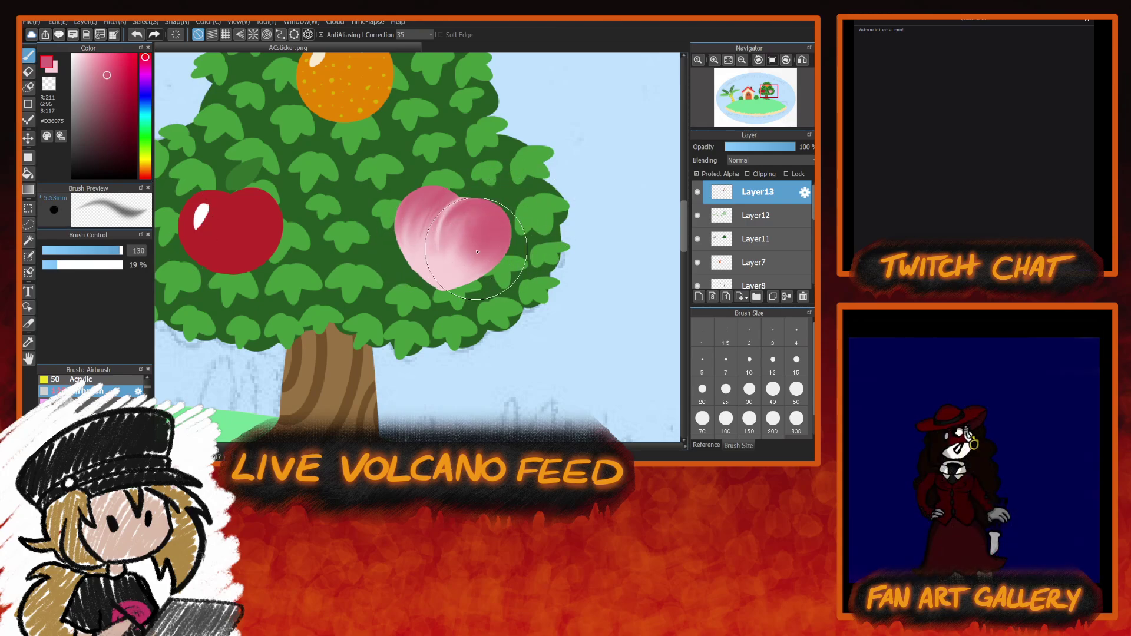
mouse_move(404, 245)
left_mouse_down()
mouse_move(419, 188)
mouse_move(407, 252)
mouse_move(445, 160)
mouse_move(416, 270)
mouse_move(399, 192)
mouse_move(425, 280)
mouse_move(413, 206)
mouse_move(426, 267)
mouse_move(429, 207)
mouse_move(424, 260)
mouse_move(438, 259)
mouse_move(454, 208)
mouse_move(443, 274)
mouse_move(471, 256)
mouse_move(463, 262)
mouse_move(492, 261)
mouse_move(465, 277)
mouse_move(509, 251)
mouse_move(463, 281)
mouse_move(494, 242)
mouse_move(463, 267)
mouse_move(452, 262)
mouse_move(472, 229)
mouse_move(432, 269)
mouse_move(433, 204)
mouse_move(432, 253)
mouse_move(457, 237)
mouse_move(436, 271)
mouse_move(459, 220)
mouse_move(425, 273)
mouse_move(438, 236)
mouse_move(405, 250)
mouse_move(428, 269)
mouse_move(437, 217)
mouse_move(450, 286)
mouse_move(492, 233)
mouse_move(453, 266)
mouse_move(508, 282)
mouse_move(445, 260)
mouse_move(491, 235)
mouse_move(460, 267)
mouse_move(471, 244)
mouse_move(424, 220)
mouse_move(438, 284)
mouse_move(433, 212)
left_mouse_up()
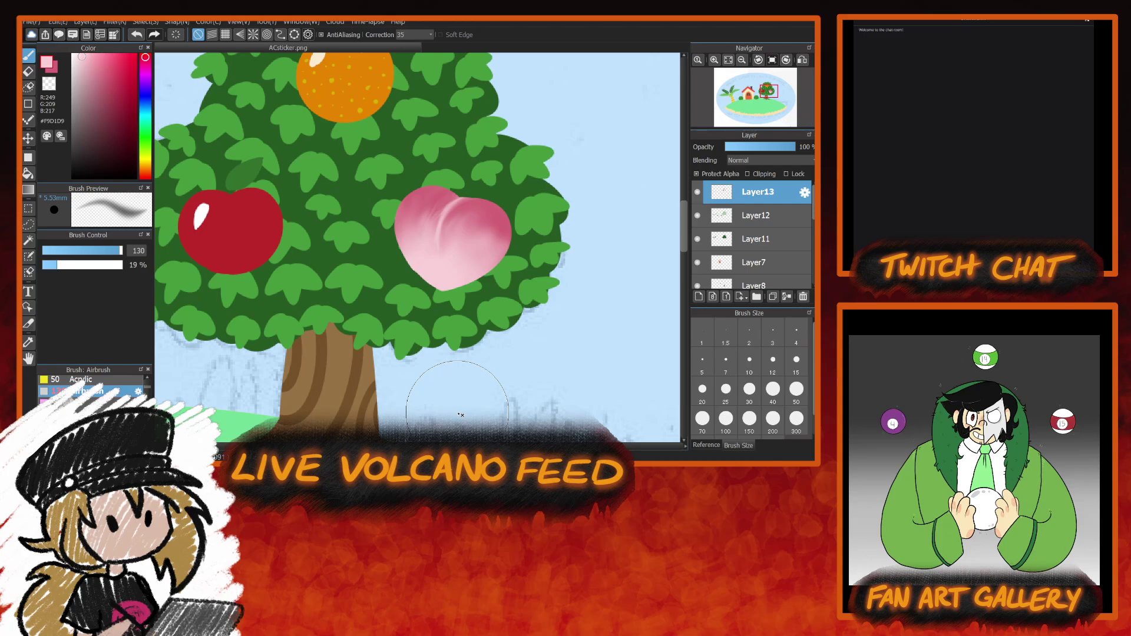
Sample the apple leaf's dark green #32712D and paint a pointed leaf on top of the peach with the size 16 Pencil.
left_click(244, 174, "alt")
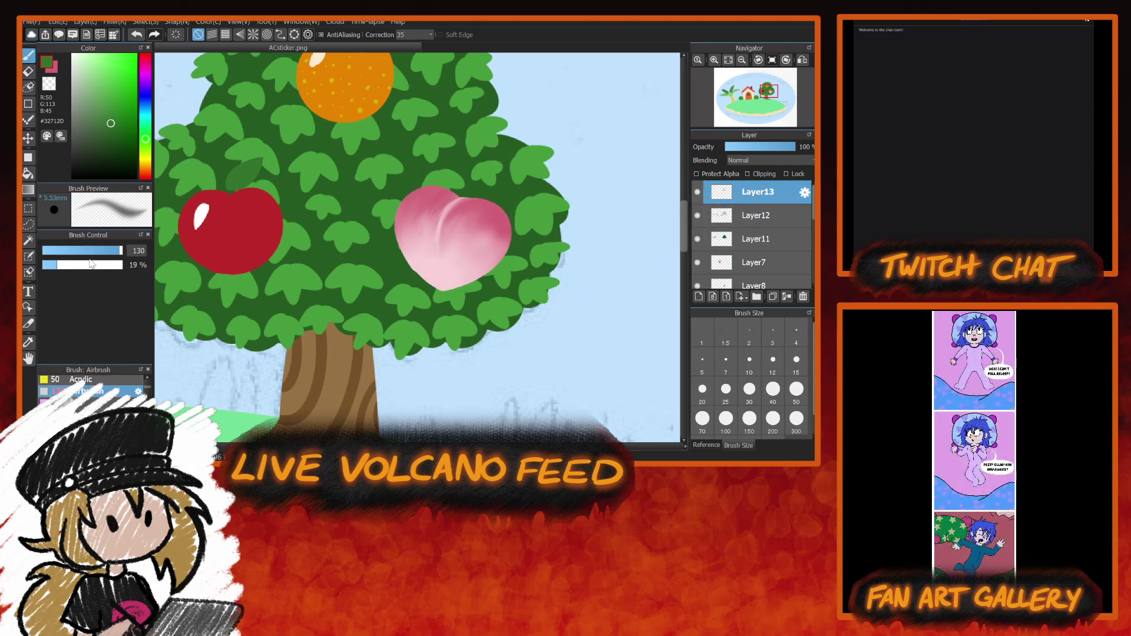
left_click_drag(107, 257, 94, 254)
scroll(148, 393, "up", 2)
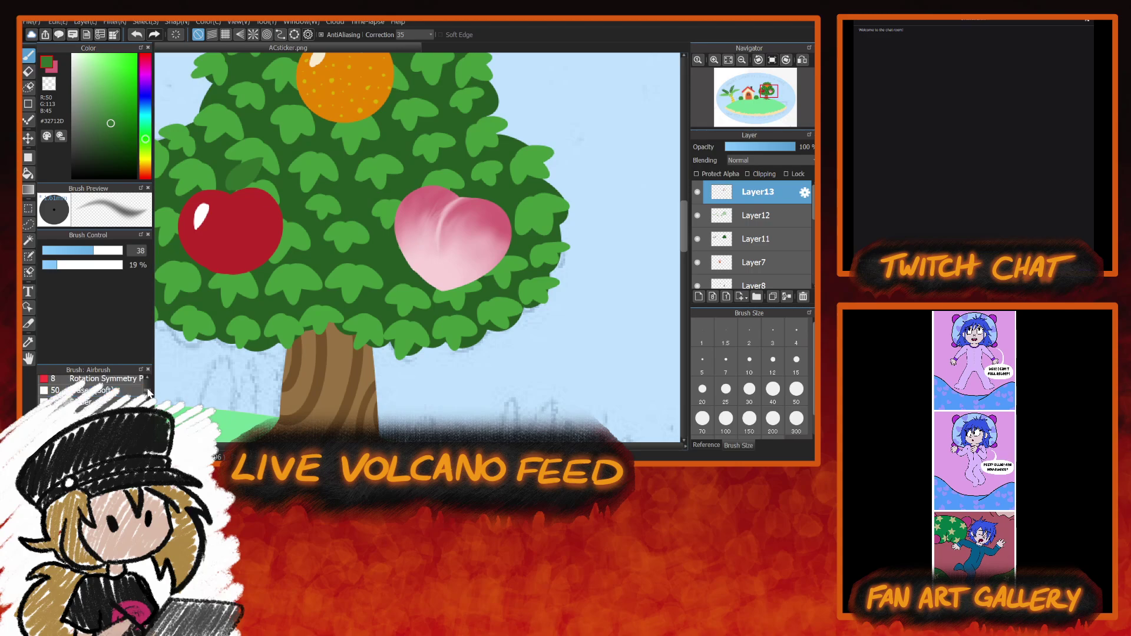
scroll(148, 393, "up", 2)
left_click(130, 380)
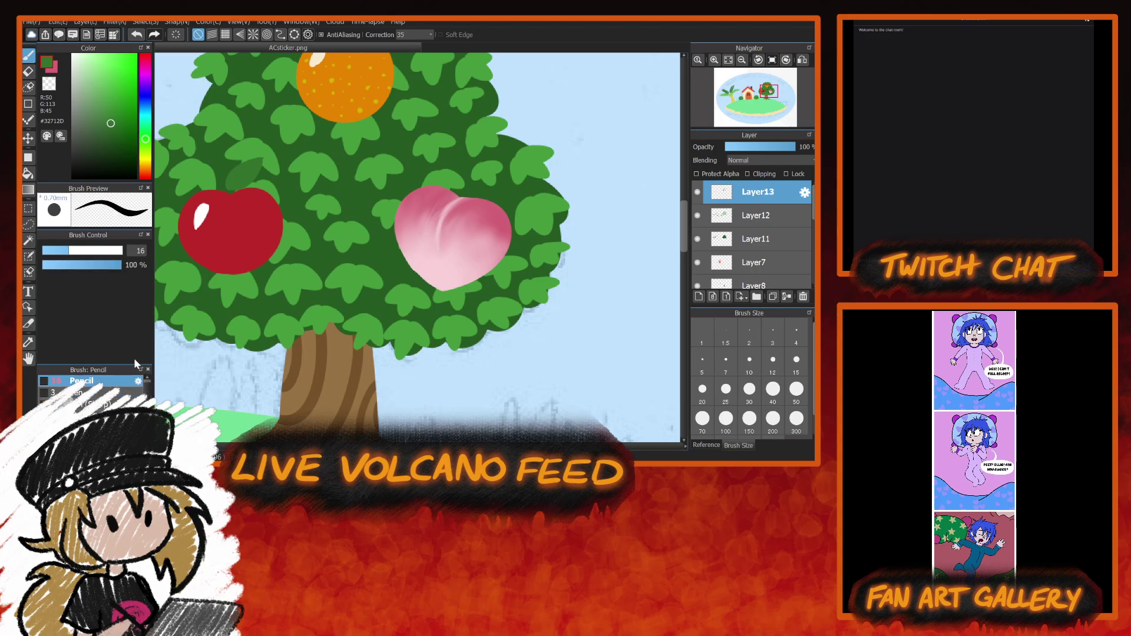
mouse_move(463, 189)
left_mouse_down()
mouse_move(509, 182)
mouse_move(467, 195)
mouse_move(519, 185)
mouse_move(466, 191)
mouse_move(495, 186)
left_mouse_up()
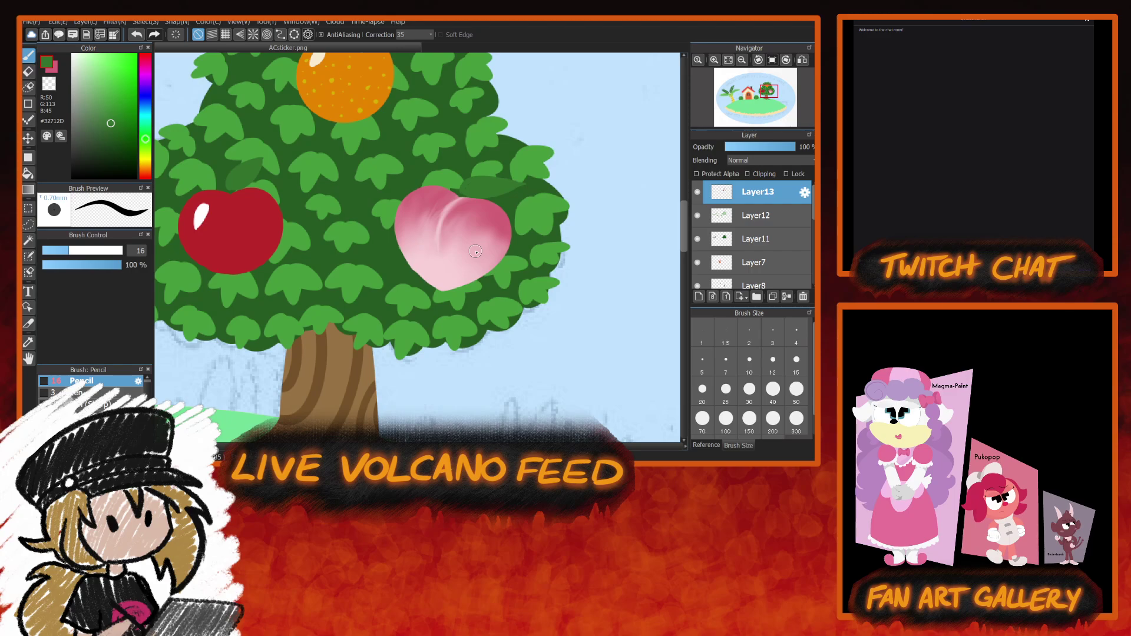
Highlight the peach, apple and orange leaves in lighter green #67AB41.
left_click(103, 91)
left_click_drag(105, 98, 98, 101)
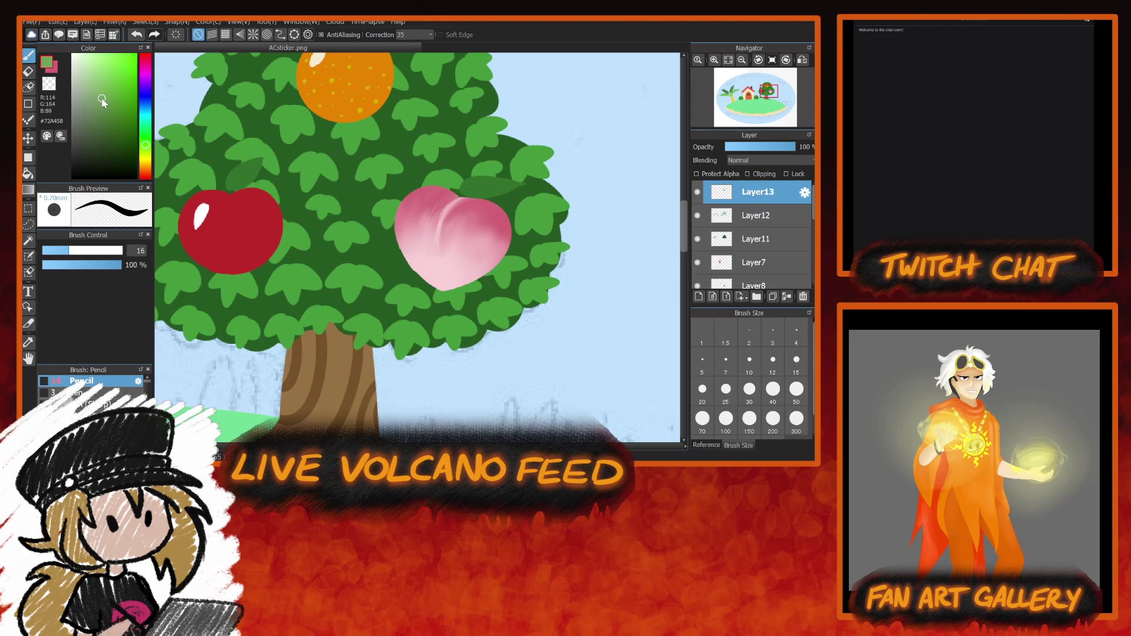
left_click_drag(102, 100, 112, 94)
mouse_move(460, 188)
left_mouse_down()
mouse_move(531, 183)
mouse_move(508, 175)
mouse_move(456, 186)
mouse_move(525, 183)
mouse_move(462, 188)
left_mouse_up()
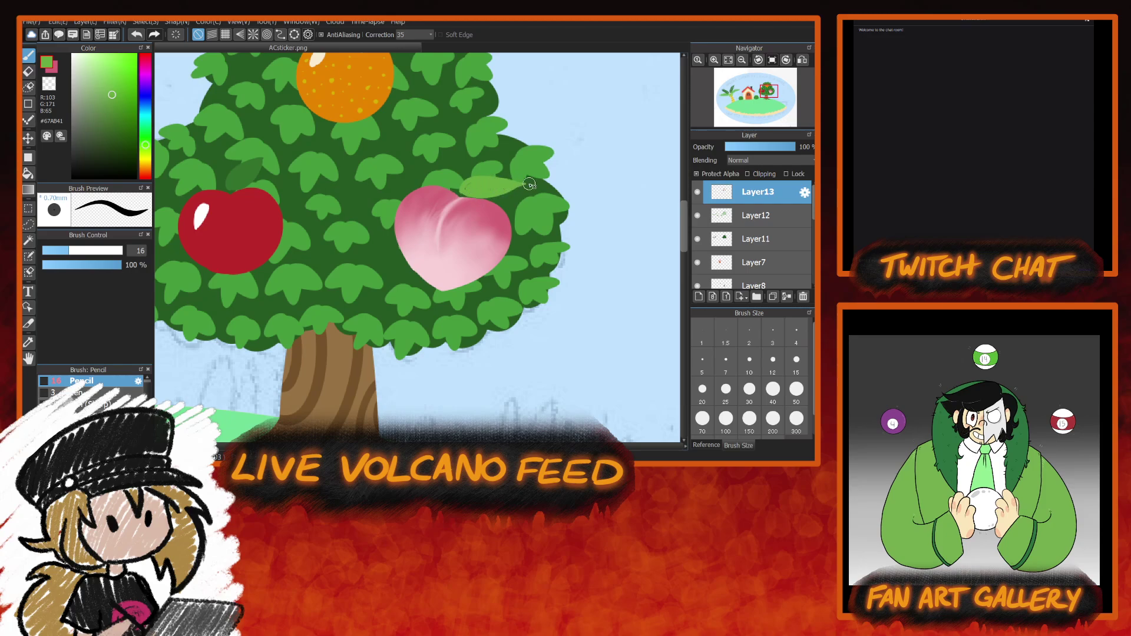
mouse_move(223, 188)
left_mouse_down()
mouse_move(271, 170)
mouse_move(228, 178)
mouse_move(279, 168)
mouse_move(224, 178)
left_mouse_up()
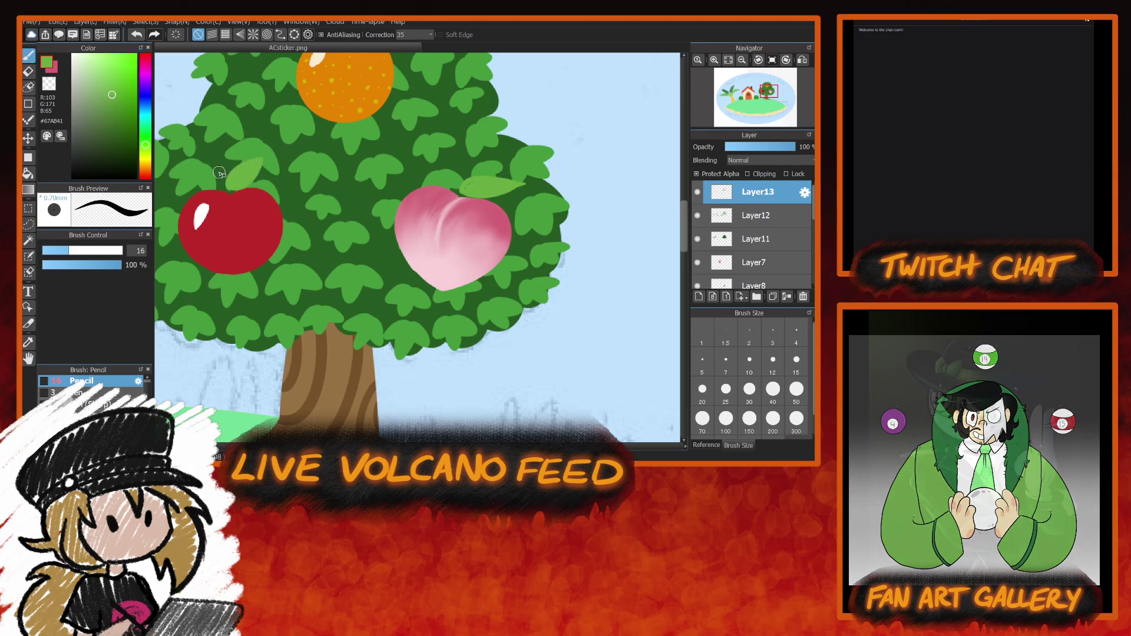
left_click_drag(682, 246, 673, 213)
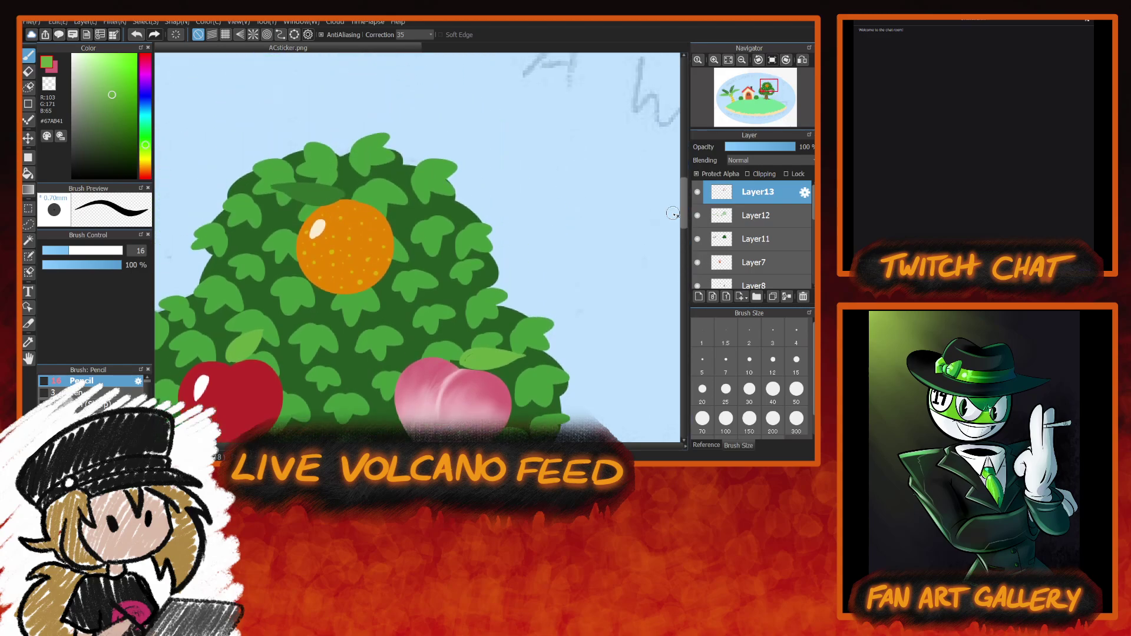
mouse_move(263, 186)
left_mouse_down()
mouse_move(336, 182)
mouse_move(348, 198)
mouse_move(259, 187)
left_mouse_up()
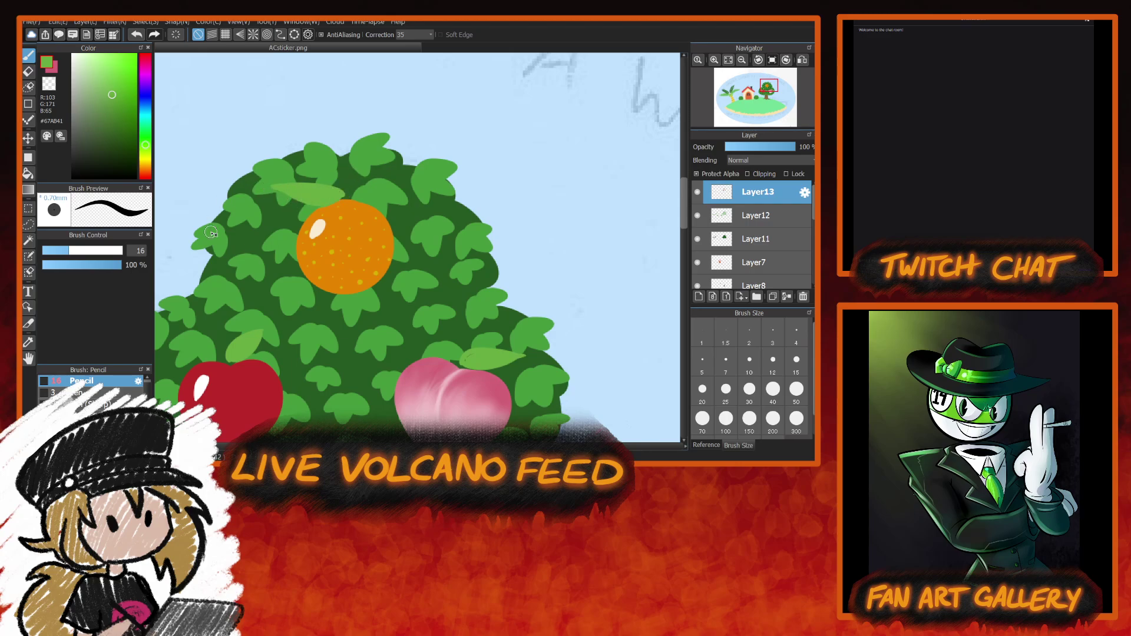
Show the dark blue sea on Layer3 and raise the opacity of the sky oval on Layer2 to 100%.
left_click(742, 60)
left_click(728, 59)
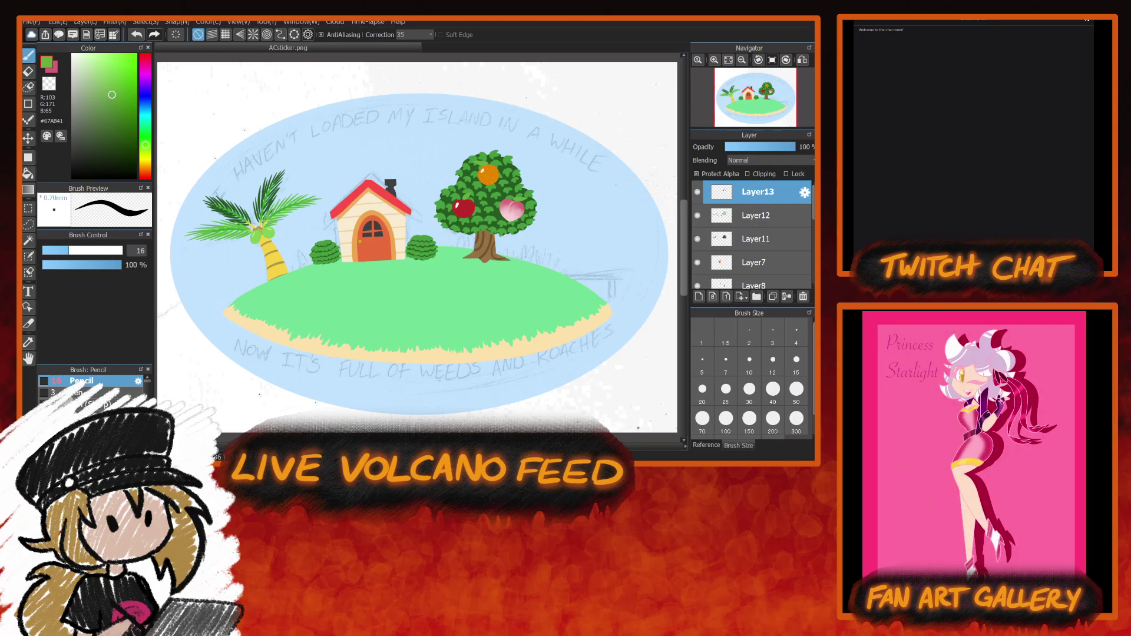
scroll(751, 236, "down", 3)
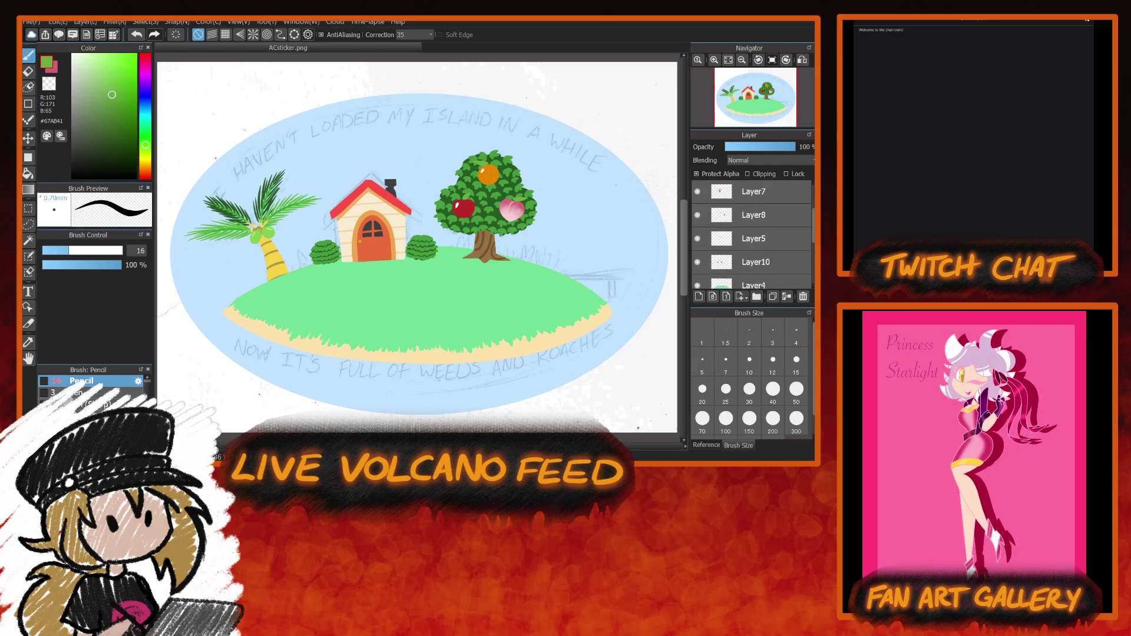
scroll(751, 235, "down", 4)
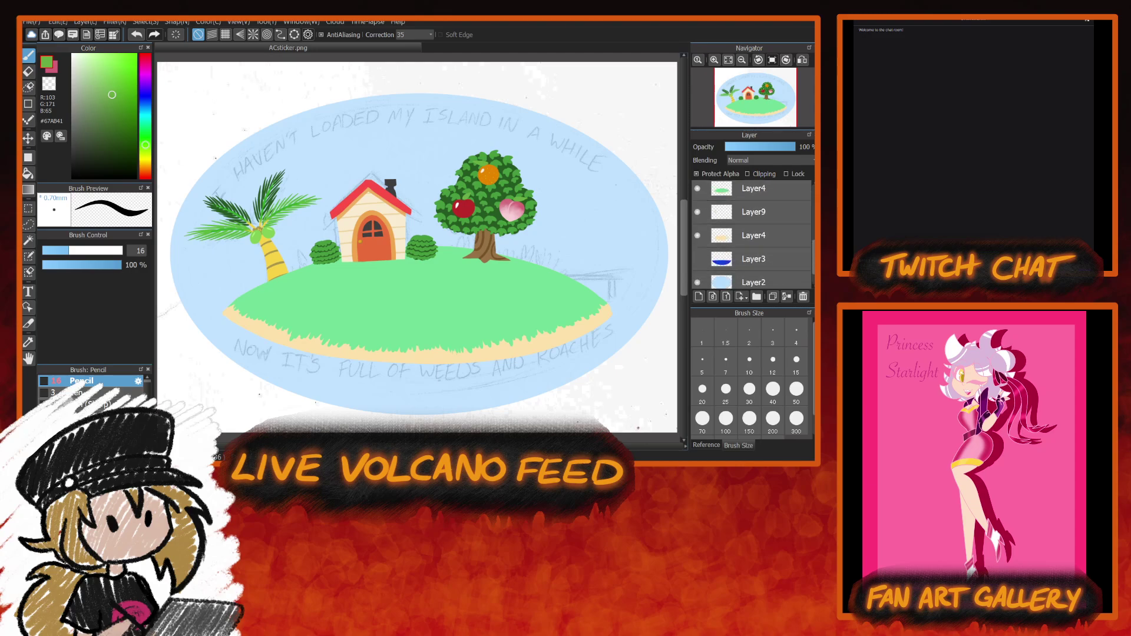
left_click(698, 259)
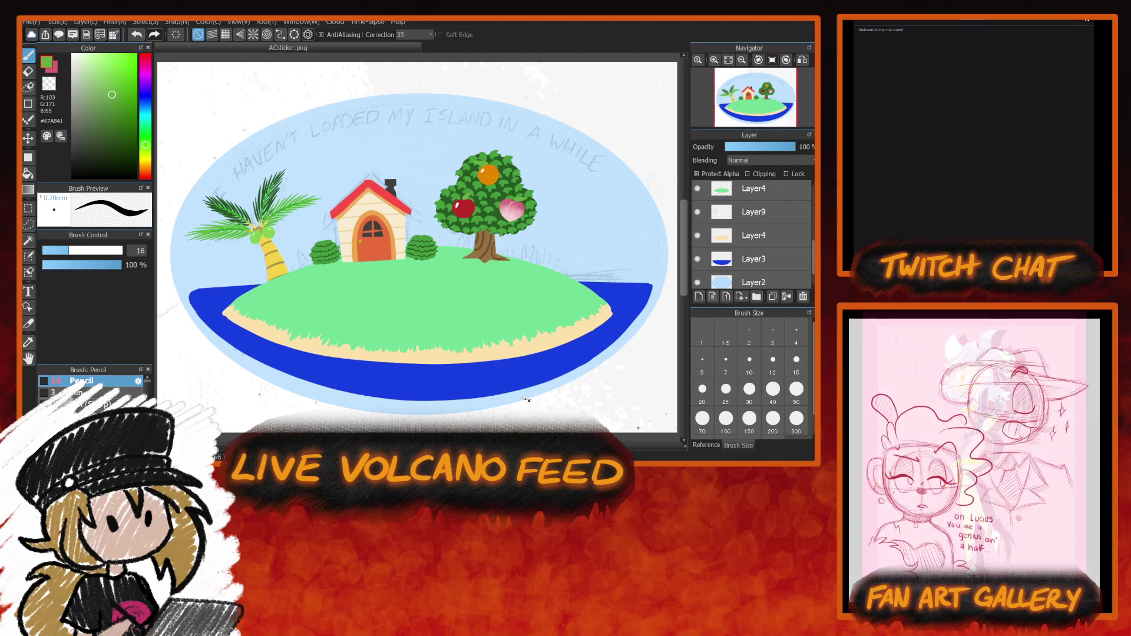
left_click(748, 285)
left_click_drag(795, 148, 806, 147)
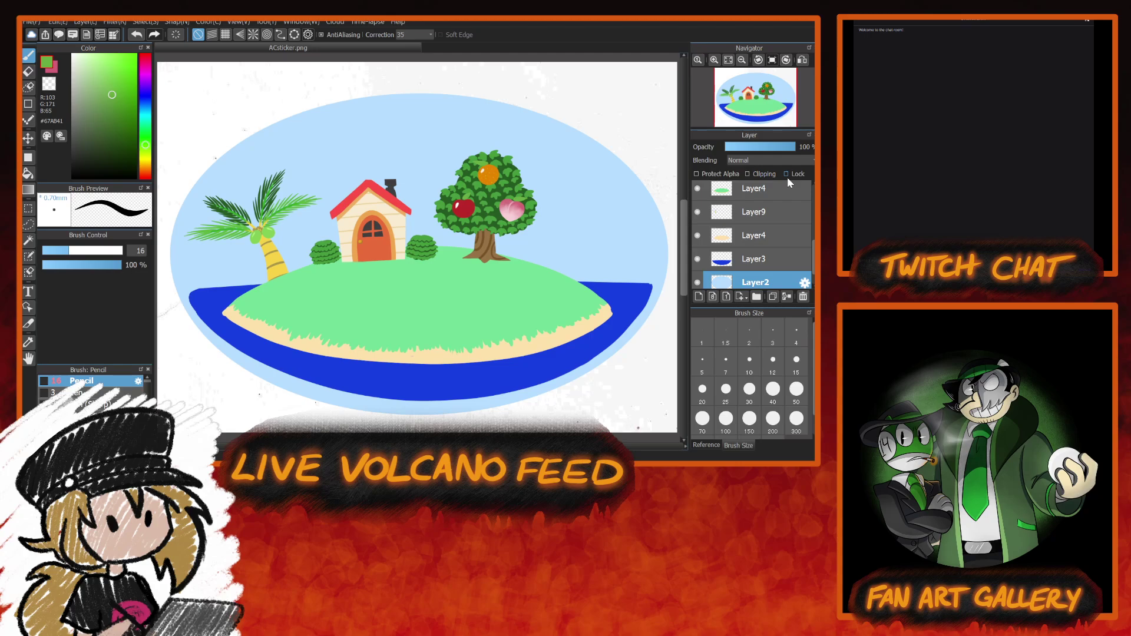
Undo a trial stroke and airbrush deeper blue #56A6E8 shading along the sky oval's upper and side edges at size 300.
left_click(321, 153, "alt")
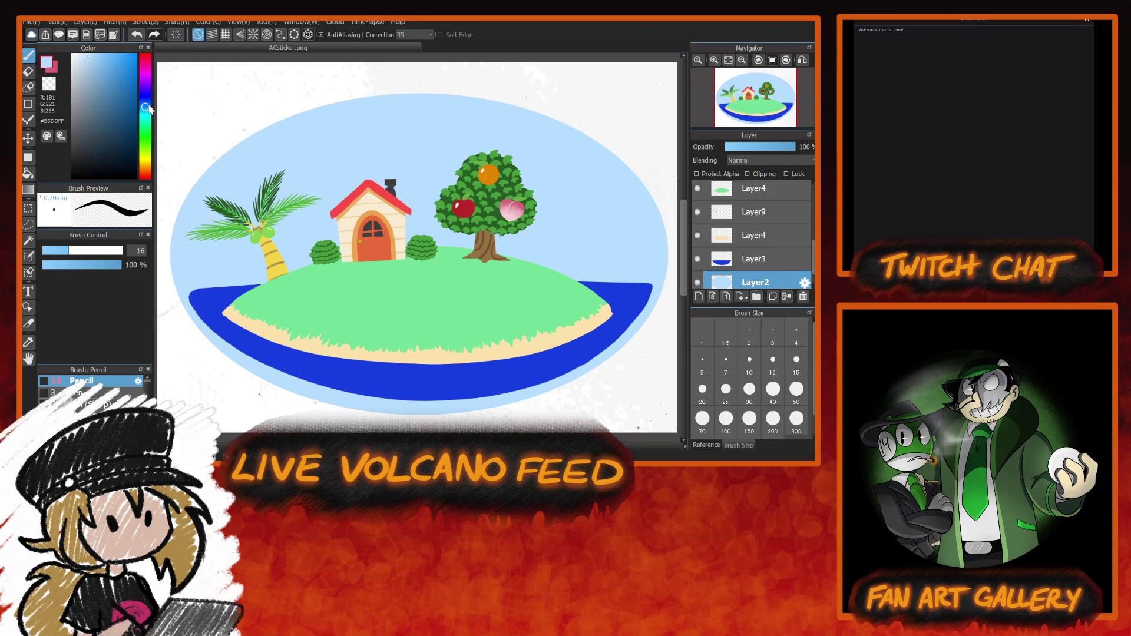
left_click_drag(114, 61, 111, 65)
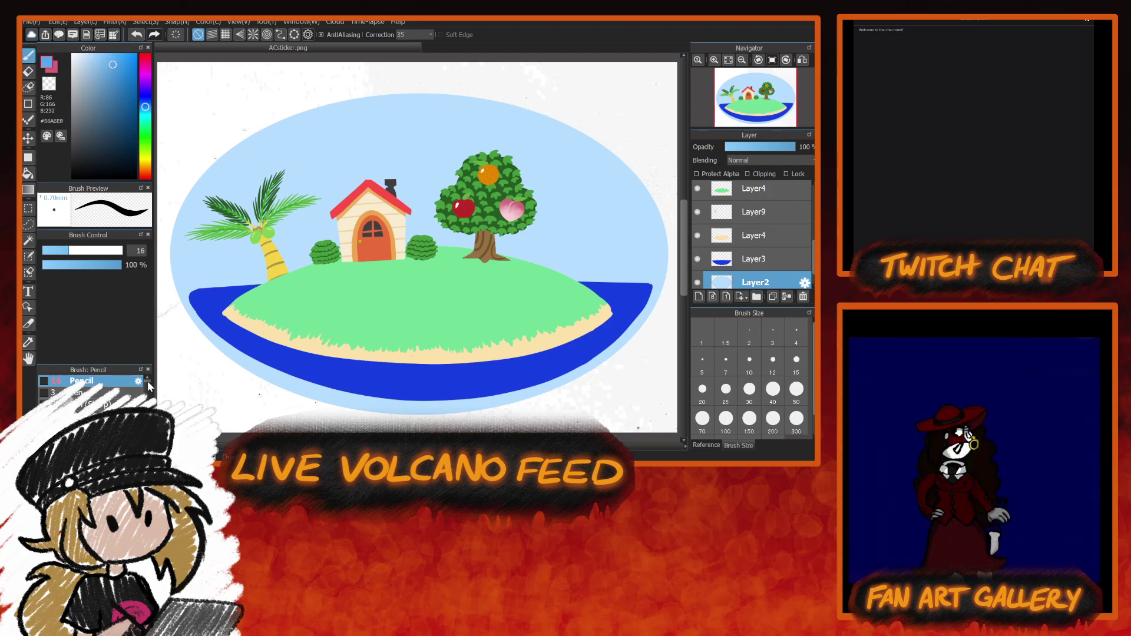
scroll(148, 380, "down", 5)
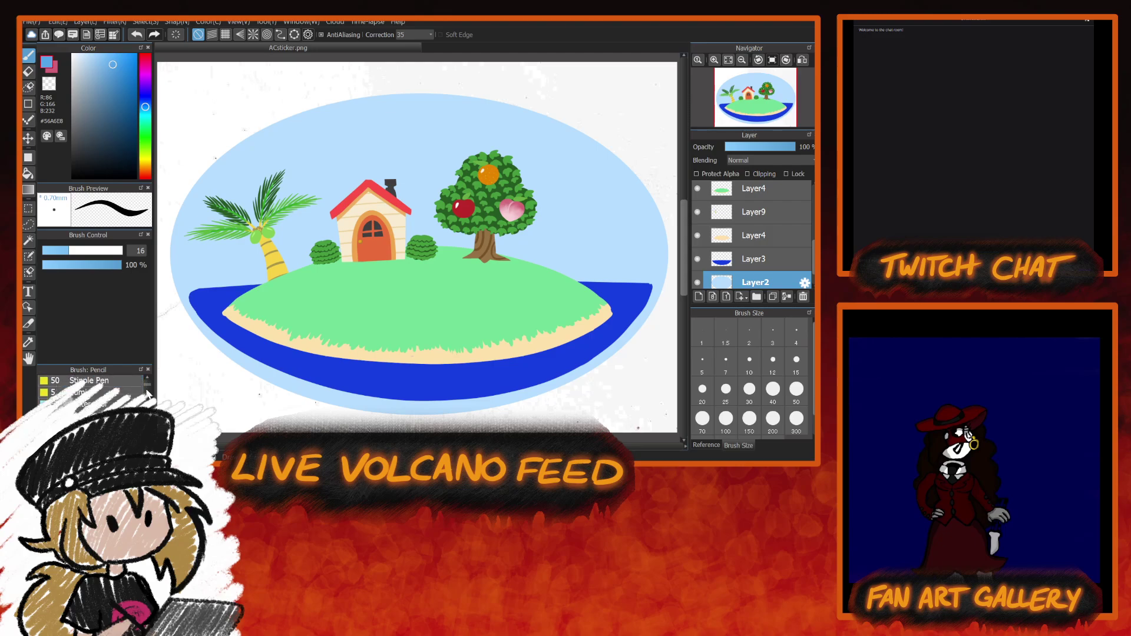
scroll(148, 393, "down", 3)
left_click(88, 380)
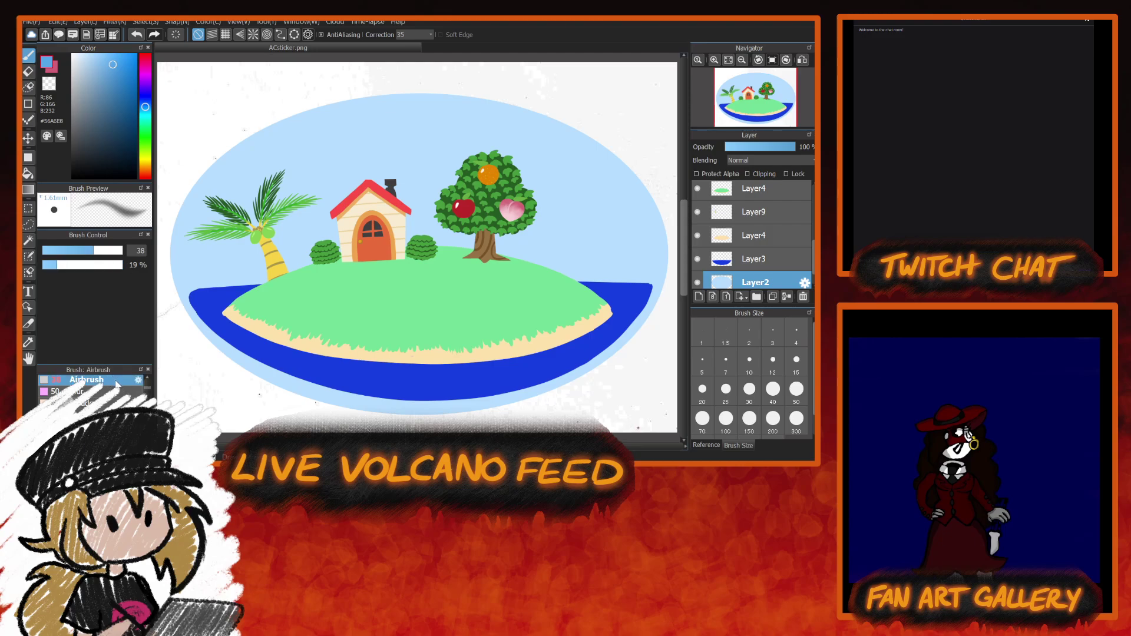
left_click(796, 419)
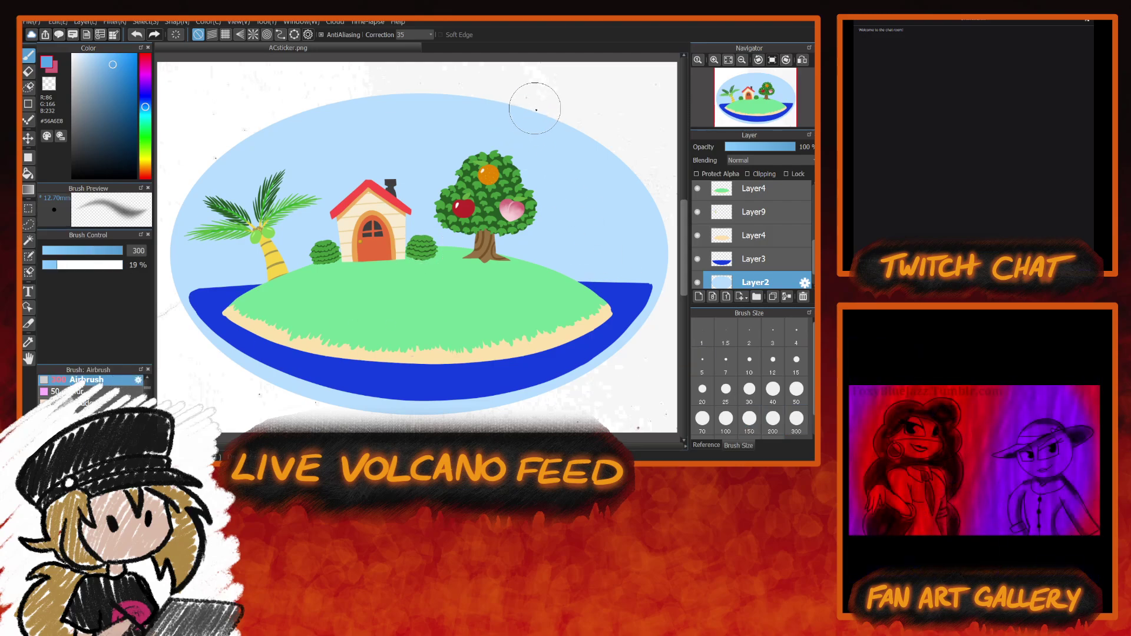
mouse_move(530, 101)
left_mouse_down()
mouse_move(383, 94)
mouse_move(176, 176)
mouse_move(307, 126)
left_mouse_up()
key("ctrl+z")
mouse_move(538, 112)
left_mouse_down()
mouse_move(283, 109)
mouse_move(378, 115)
mouse_move(656, 179)
mouse_move(428, 91)
mouse_move(179, 236)
left_mouse_up()
mouse_move(170, 290)
left_mouse_down()
mouse_move(183, 208)
mouse_move(365, 108)
mouse_move(599, 157)
mouse_move(688, 307)
mouse_move(673, 319)
mouse_move(681, 265)
mouse_move(629, 165)
mouse_move(417, 97)
mouse_move(205, 149)
mouse_move(546, 108)
mouse_move(299, 112)
mouse_move(173, 301)
mouse_move(237, 351)
mouse_move(189, 343)
mouse_move(187, 204)
mouse_move(483, 113)
mouse_move(624, 167)
mouse_move(667, 262)
mouse_move(657, 305)
mouse_move(659, 226)
mouse_move(525, 121)
mouse_move(242, 168)
mouse_move(205, 373)
mouse_move(521, 320)
mouse_move(668, 310)
mouse_move(662, 286)
mouse_move(568, 163)
mouse_move(318, 144)
mouse_move(175, 327)
mouse_move(354, 210)
left_mouse_up()
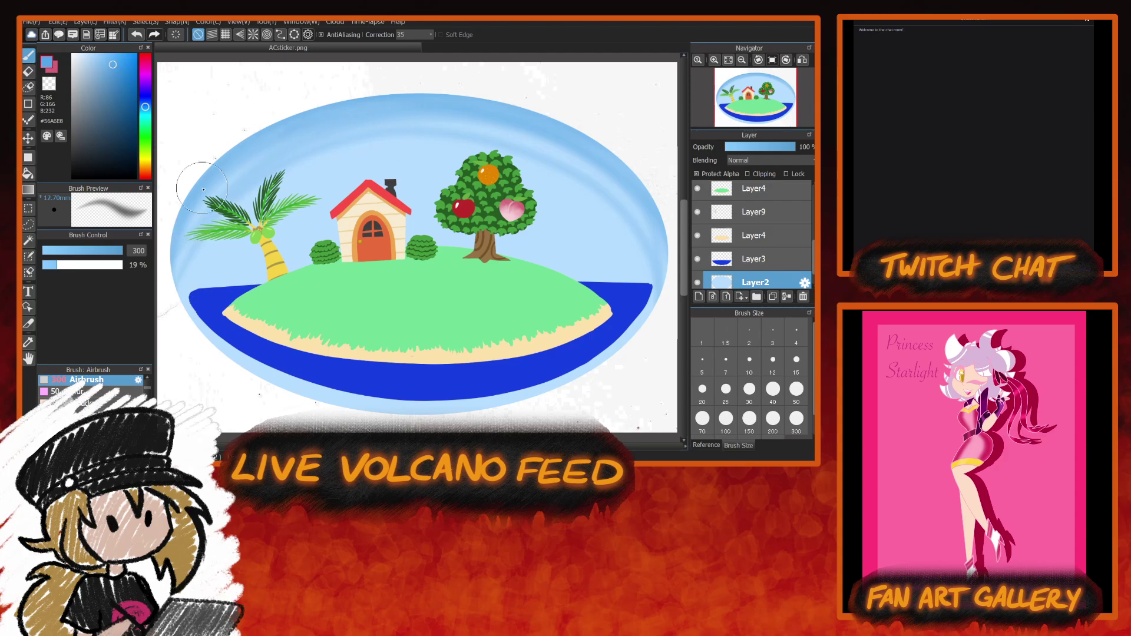
mouse_move(203, 189)
left_mouse_down()
mouse_move(209, 317)
mouse_move(201, 288)
mouse_move(192, 304)
mouse_move(283, 160)
mouse_move(455, 142)
mouse_move(650, 305)
mouse_move(637, 257)
mouse_move(516, 154)
mouse_move(211, 215)
mouse_move(397, 224)
left_mouse_up()
mouse_move(637, 209)
left_mouse_down()
mouse_move(411, 127)
mouse_move(168, 261)
left_mouse_up()
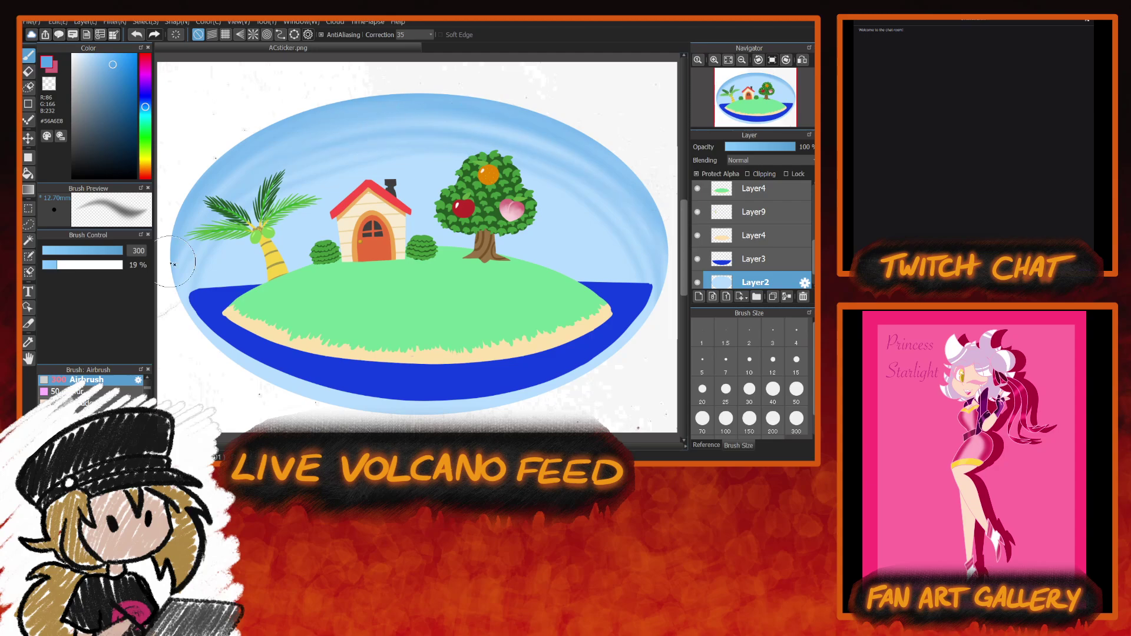
Build up the size 300 airbrush shading in #56A6E8 into a broad deeper band across the upper sky oval.
mouse_move(653, 244)
left_mouse_down()
mouse_move(359, 150)
mouse_move(277, 171)
left_mouse_up()
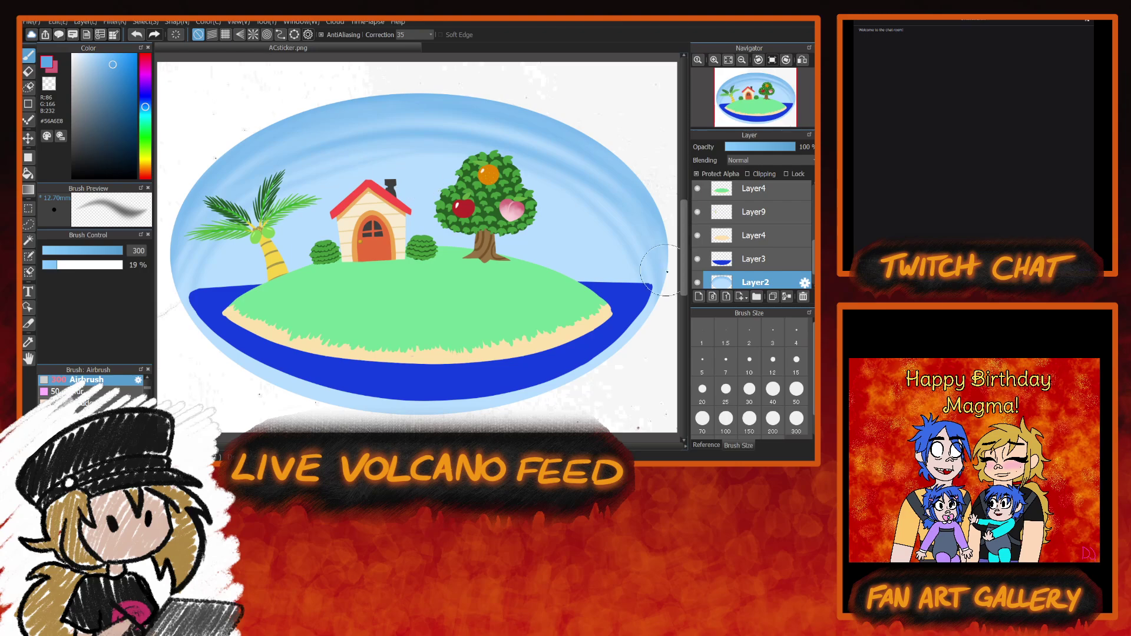
mouse_move(671, 282)
left_mouse_down()
mouse_move(656, 220)
mouse_move(582, 143)
mouse_move(366, 99)
mouse_move(169, 236)
left_mouse_up()
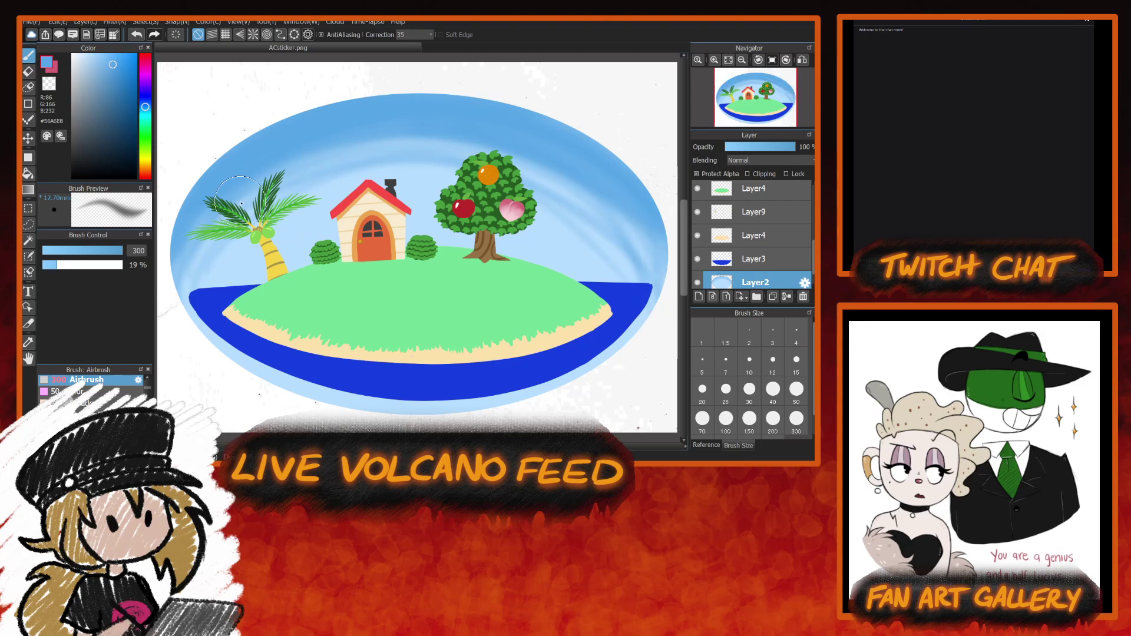
Airbrush pale blue #DDEFFF over the sky oval at size 700 to soften the shading, and pick light blue #A4D5FF.
left_click(87, 55)
left_click_drag(86, 53, 83, 49)
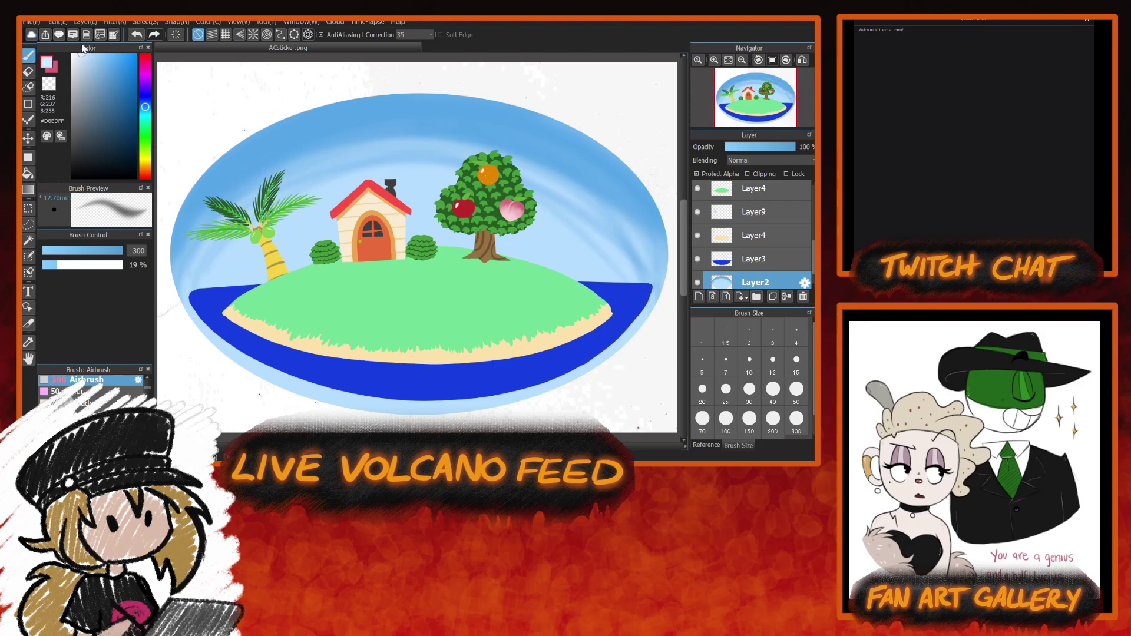
left_click(800, 432)
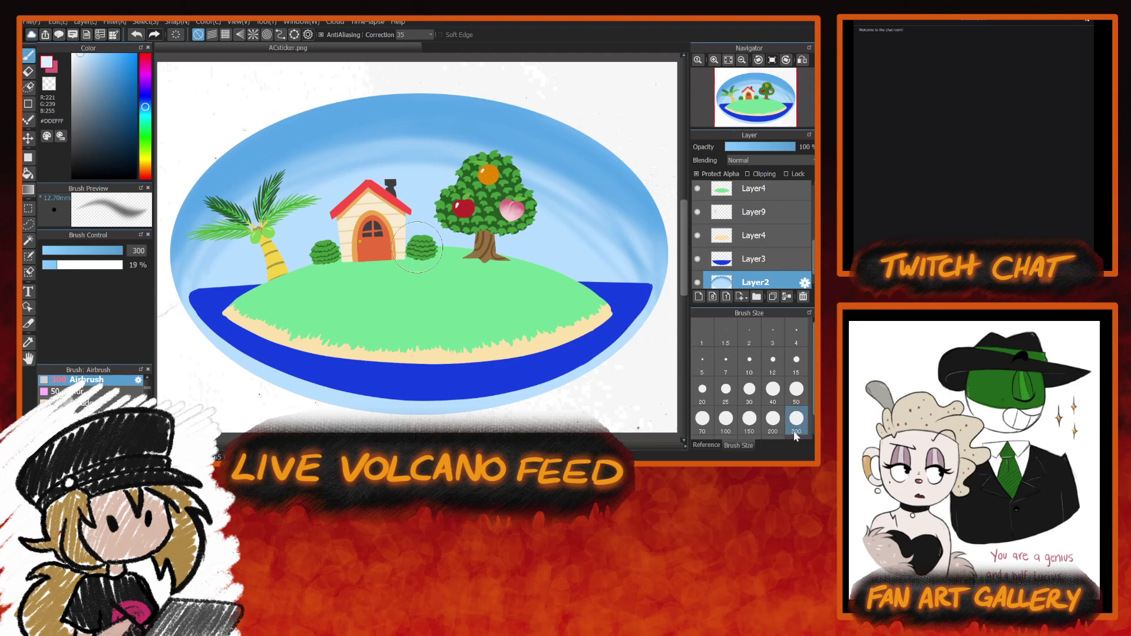
scroll(778, 424, "down", 1)
left_click(759, 435)
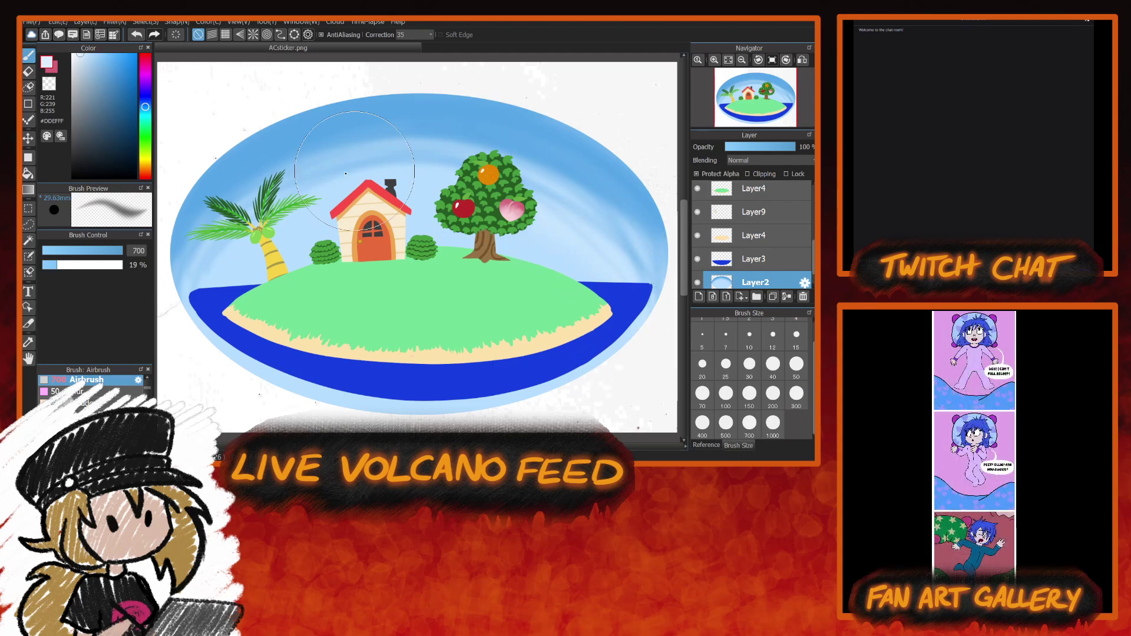
mouse_move(640, 295)
left_mouse_down()
mouse_move(412, 118)
mouse_move(196, 321)
mouse_move(619, 330)
mouse_move(619, 247)
mouse_move(206, 354)
mouse_move(611, 307)
mouse_move(460, 215)
mouse_move(229, 280)
mouse_move(616, 330)
mouse_move(517, 177)
mouse_move(353, 165)
mouse_move(628, 330)
mouse_move(634, 188)
mouse_move(358, 168)
mouse_move(574, 265)
mouse_move(624, 336)
mouse_move(626, 222)
mouse_move(235, 146)
mouse_move(202, 366)
mouse_move(407, 142)
mouse_move(222, 191)
mouse_move(295, 224)
mouse_move(236, 136)
mouse_move(200, 353)
mouse_move(259, 113)
mouse_move(194, 325)
mouse_move(403, 146)
mouse_move(605, 365)
mouse_move(602, 126)
mouse_move(507, 148)
mouse_move(413, 118)
left_mouse_up()
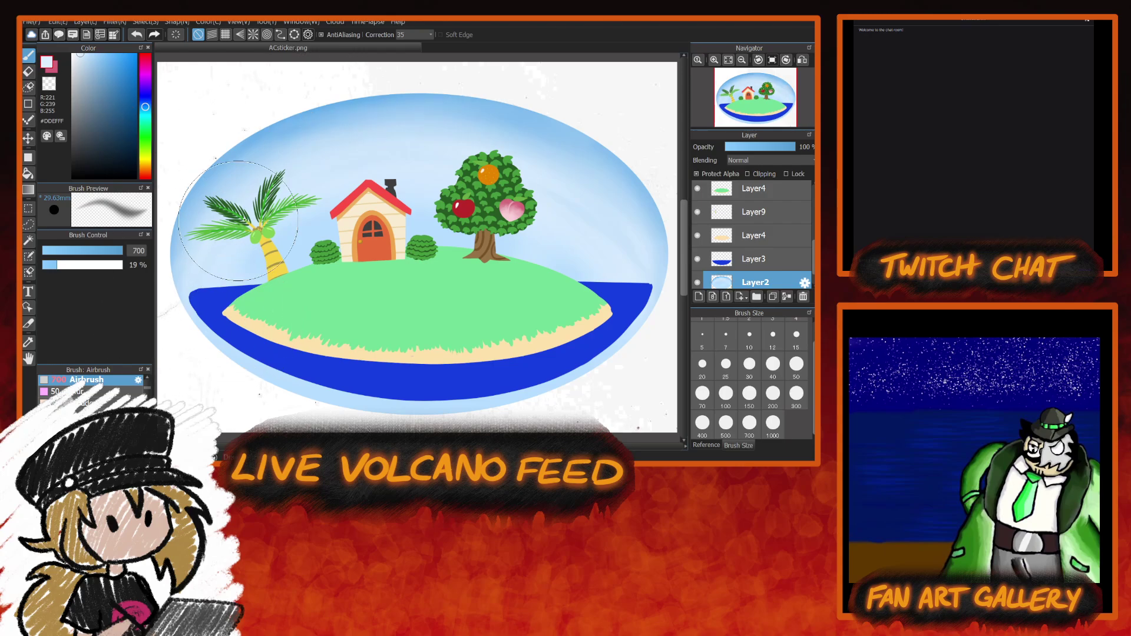
left_click(108, 56)
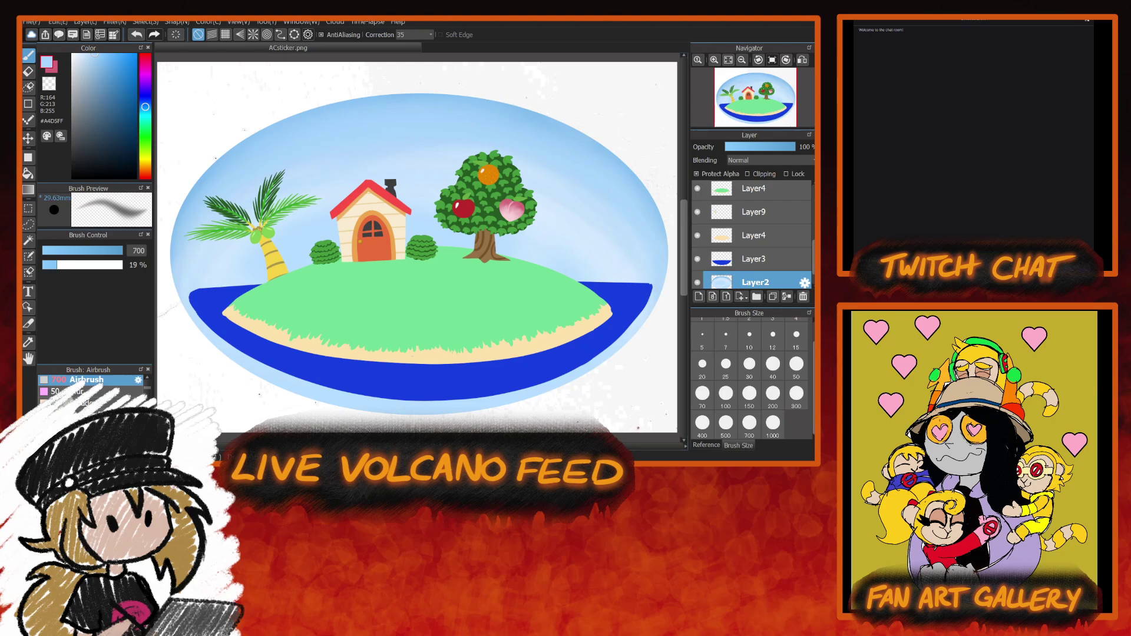
Make the green island's Layer4 active and choose the Petal brush at size 100.
left_click(771, 194)
scroll(149, 394, "down", 5)
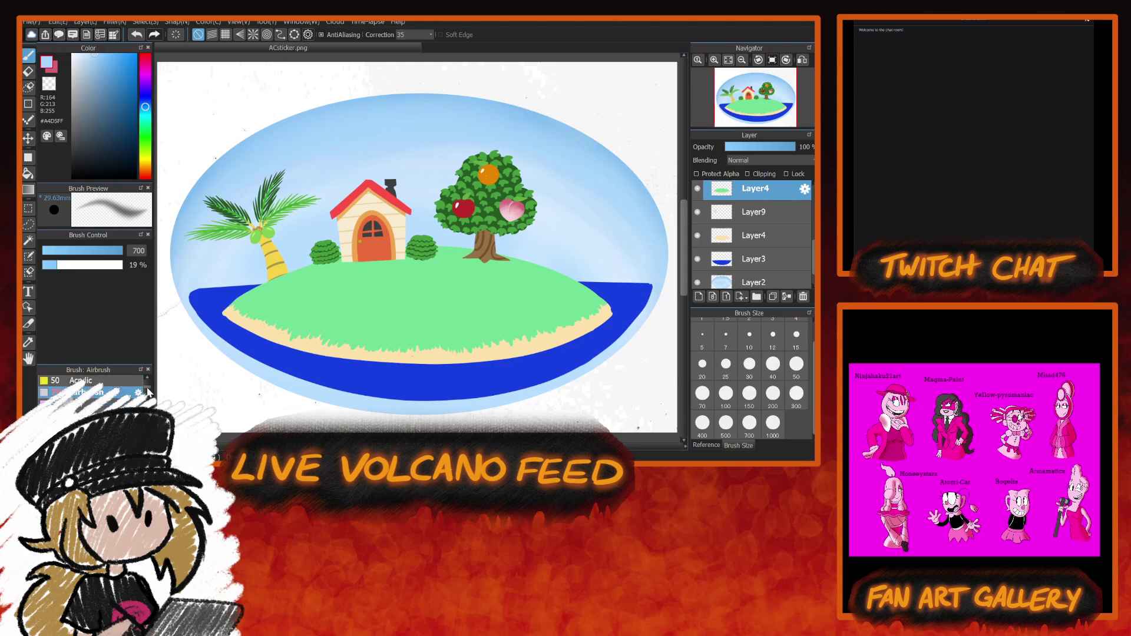
scroll(91, 389, "down", 5)
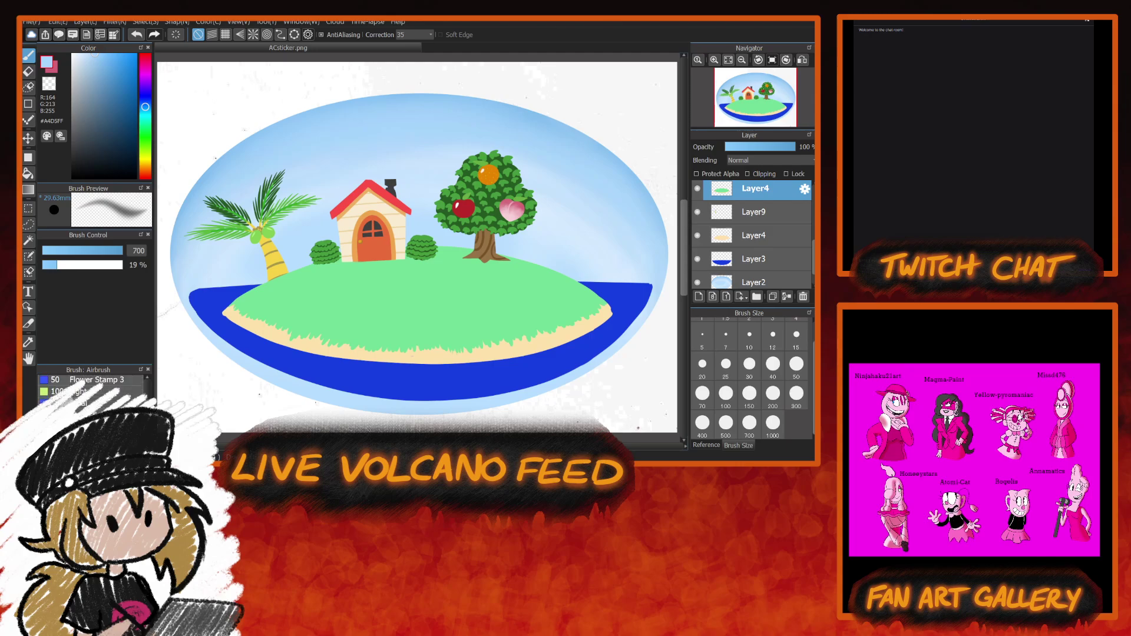
left_click(94, 391)
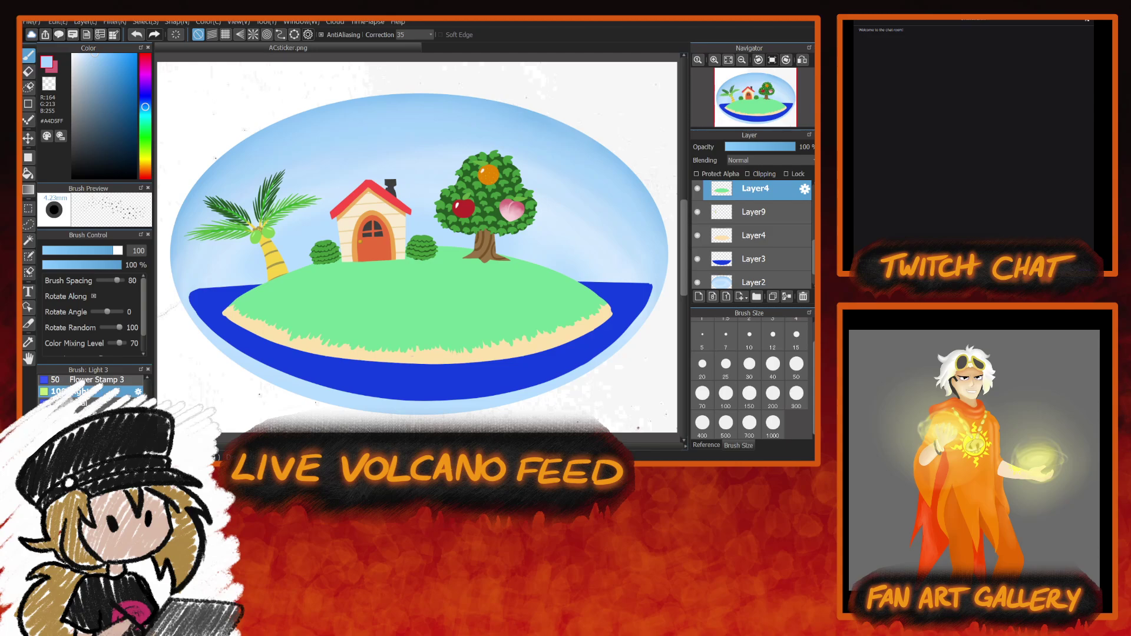
left_click(89, 404)
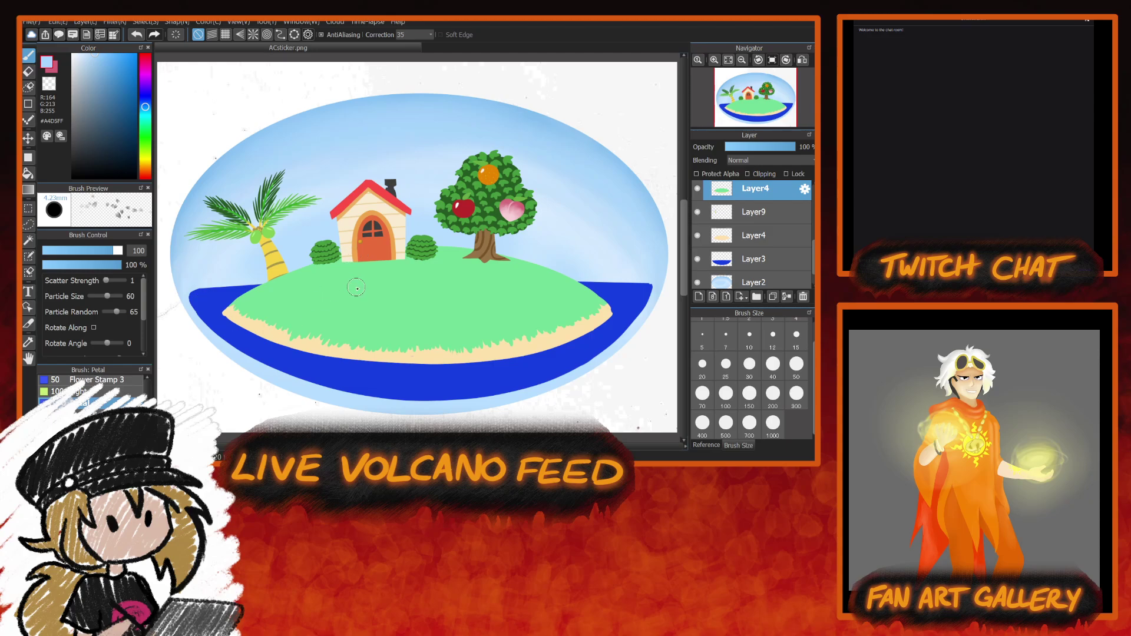
Sample the bush green #449B3D as the secondary colour and set the foreground to yellow-green #A9E142.
left_click(322, 289, "alt")
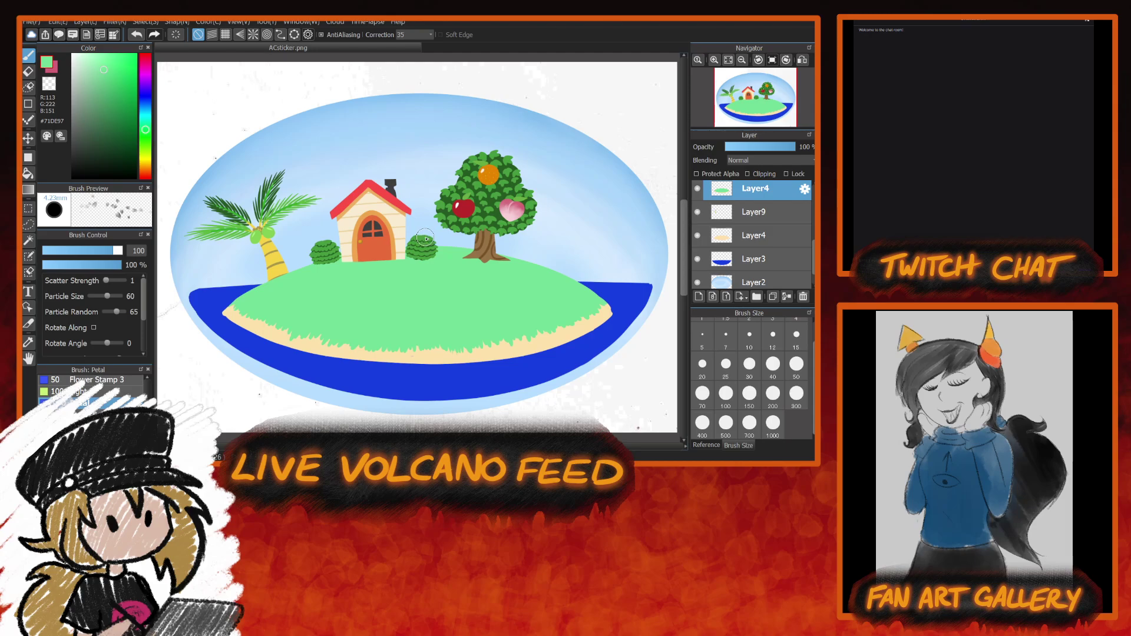
left_click(426, 237, "alt")
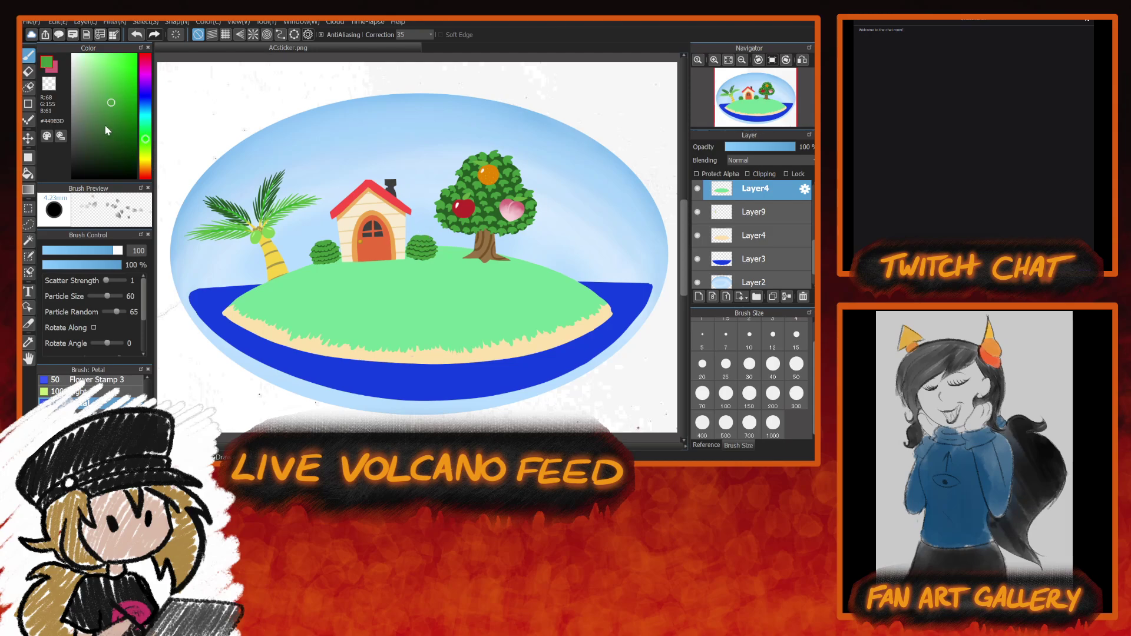
left_click(52, 66)
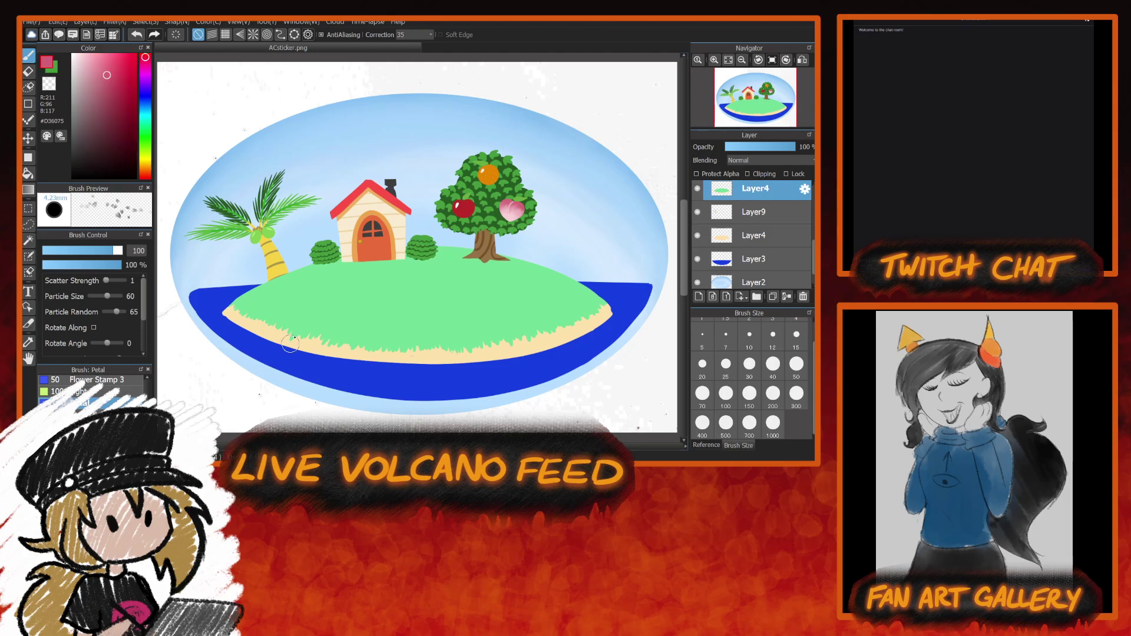
left_click(266, 234, "alt")
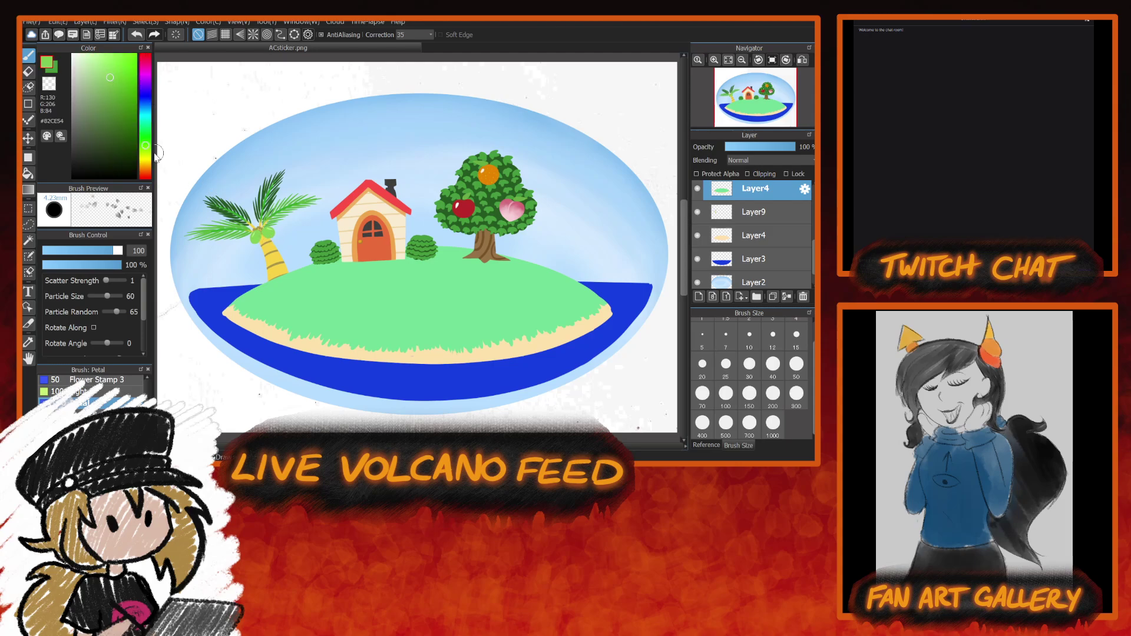
left_click(107, 62)
left_click_drag(106, 63, 118, 68)
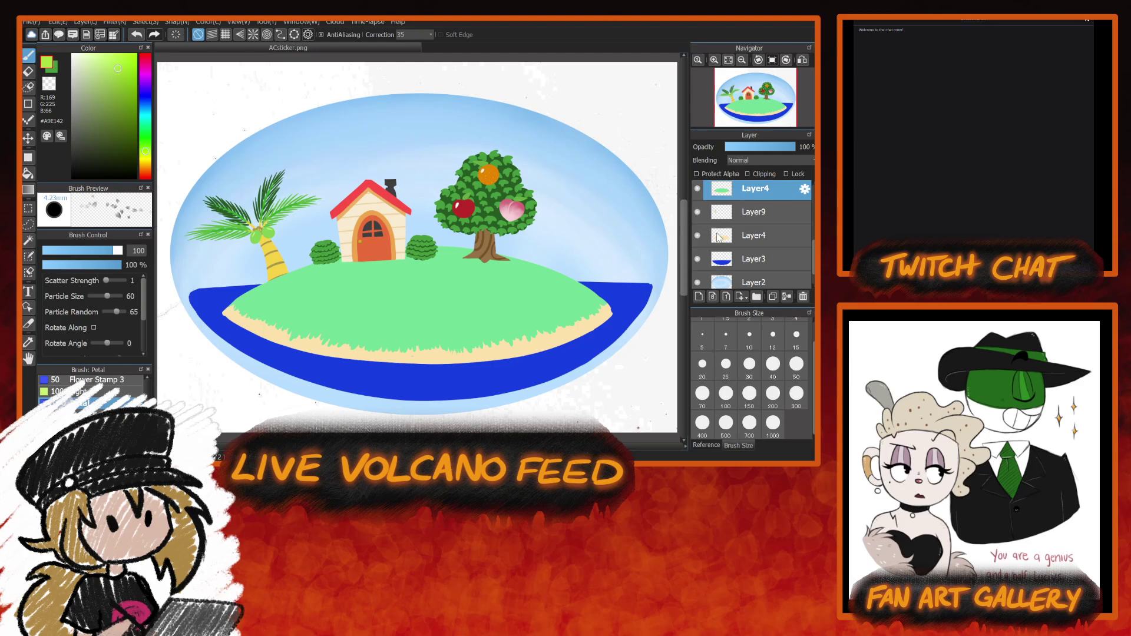
Protect Layer4's alpha and scatter petals over the island's left side with Color Jitter set to 100.
left_click(697, 173)
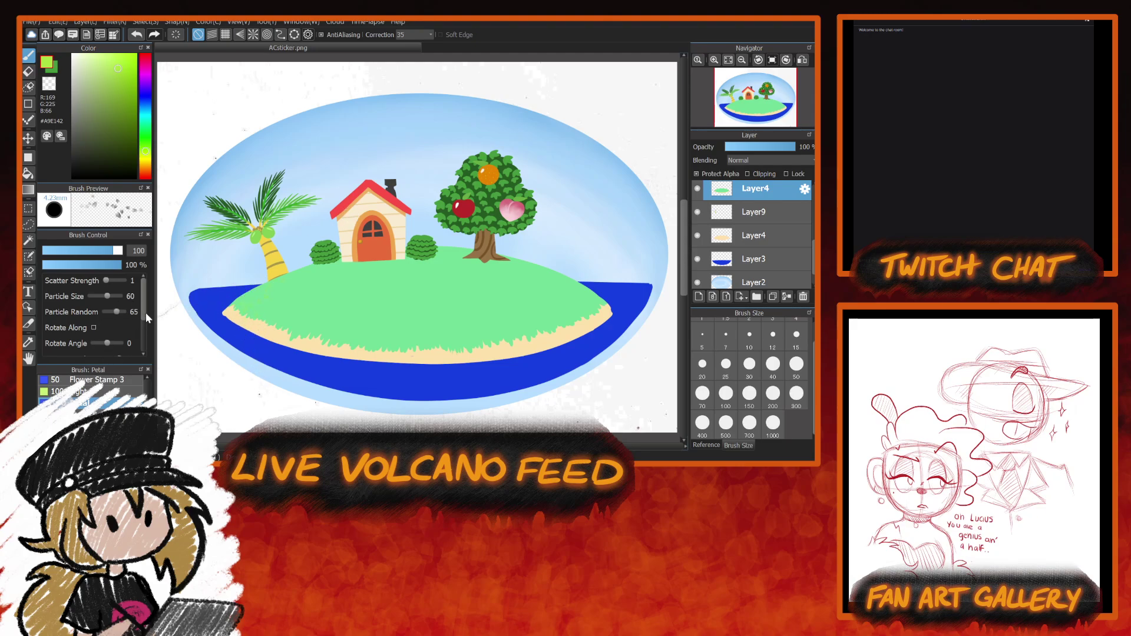
left_click_drag(146, 312, 147, 347)
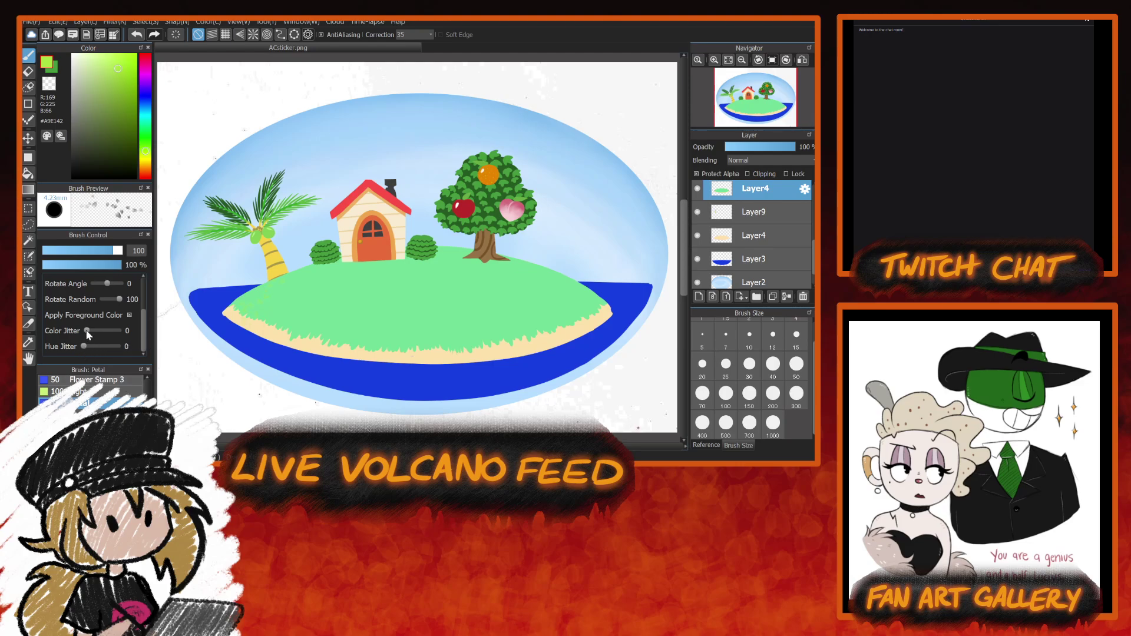
left_click_drag(87, 331, 138, 331)
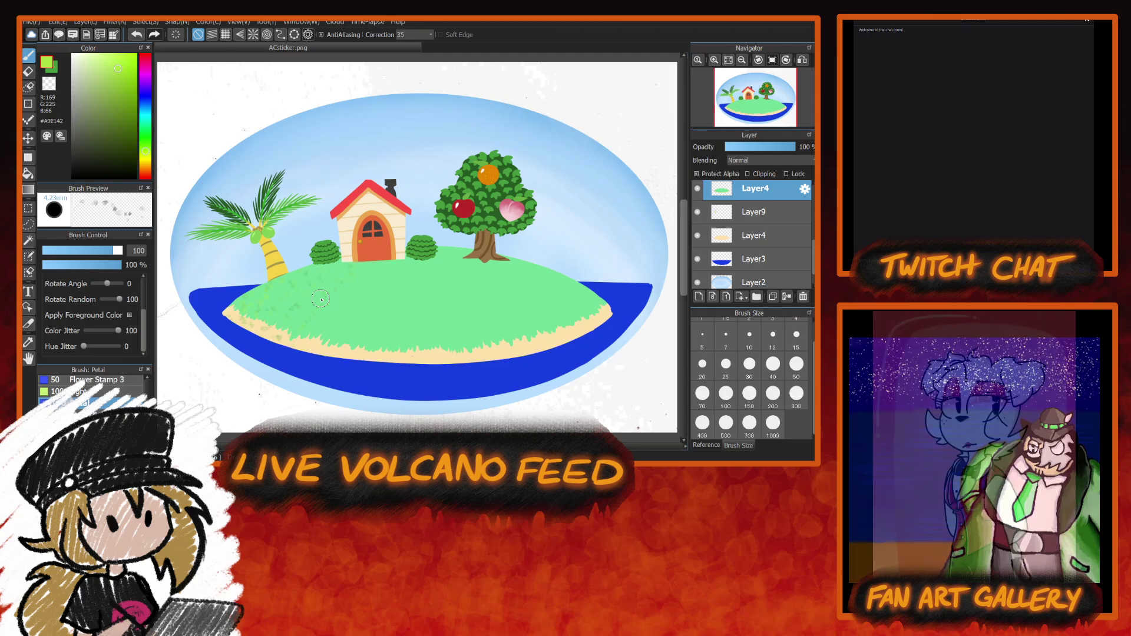
Erase the stray petals from the sandy beach on the island's left side using the Pencil with transparent colour at size 50.
left_click(50, 85)
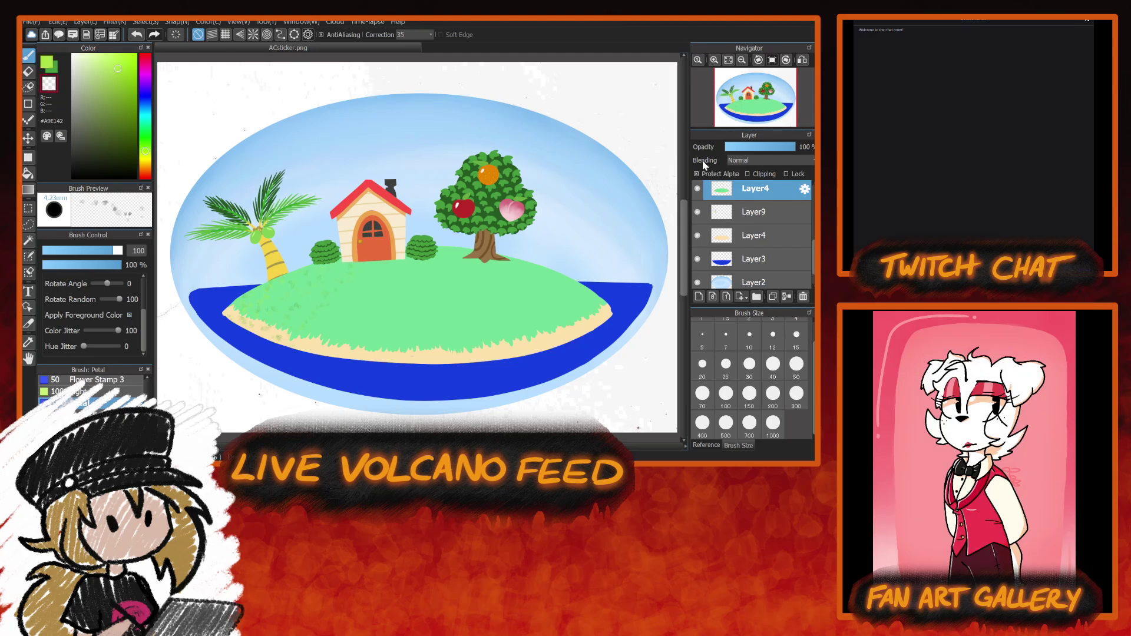
left_click(714, 61)
left_click(714, 60)
left_click_drag(685, 241, 685, 270)
left_click_drag(404, 382, 648, 389)
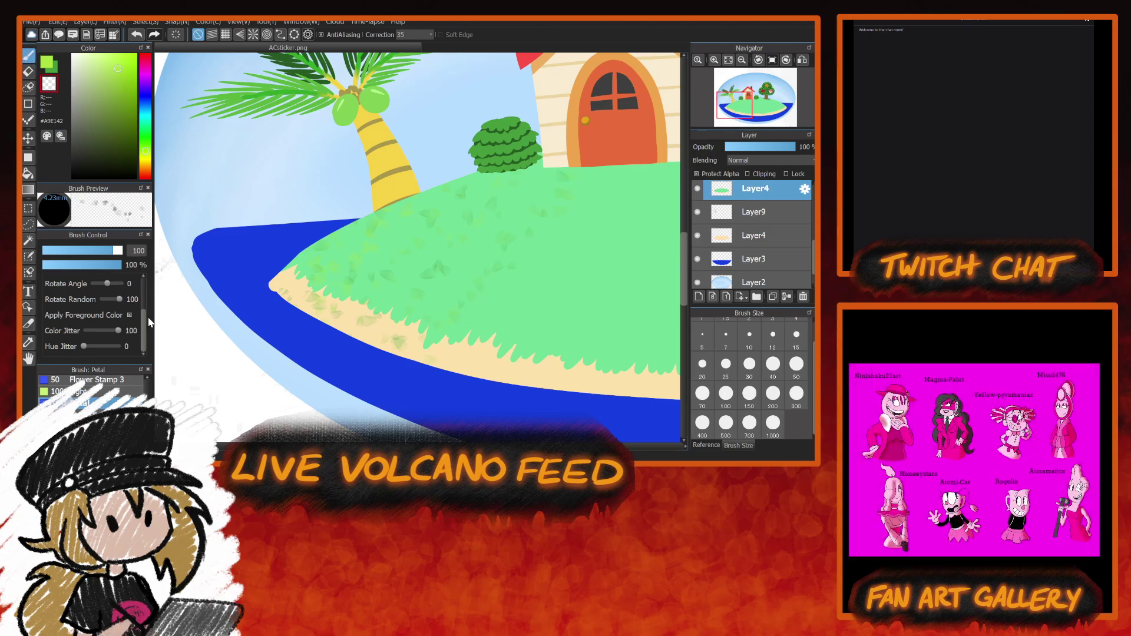
scroll(89, 386, "up", 3)
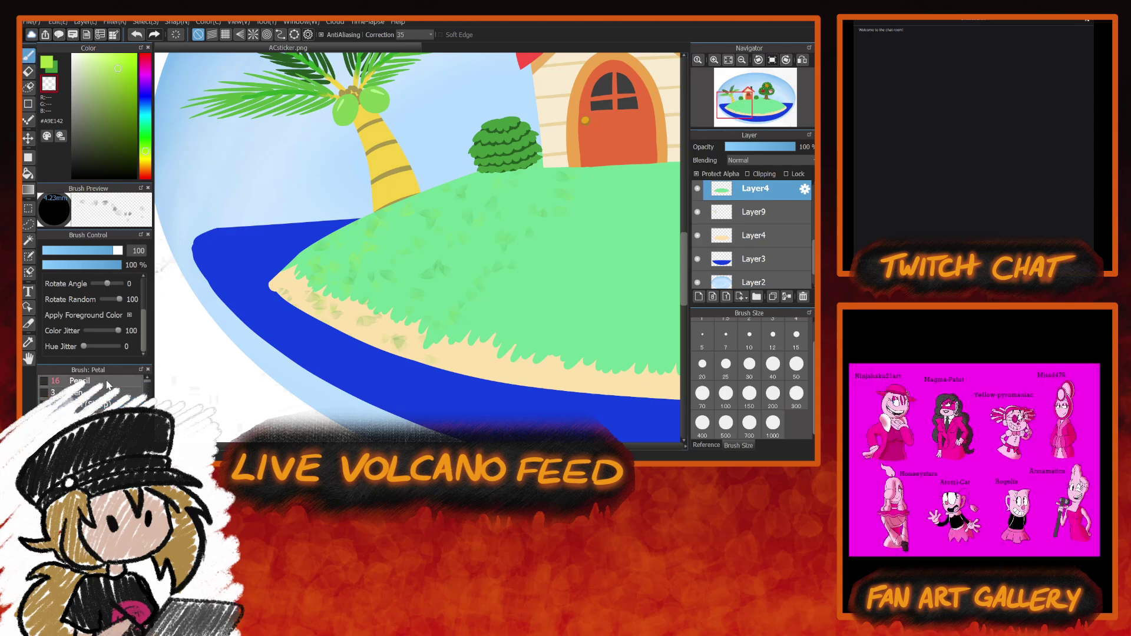
left_click(83, 381)
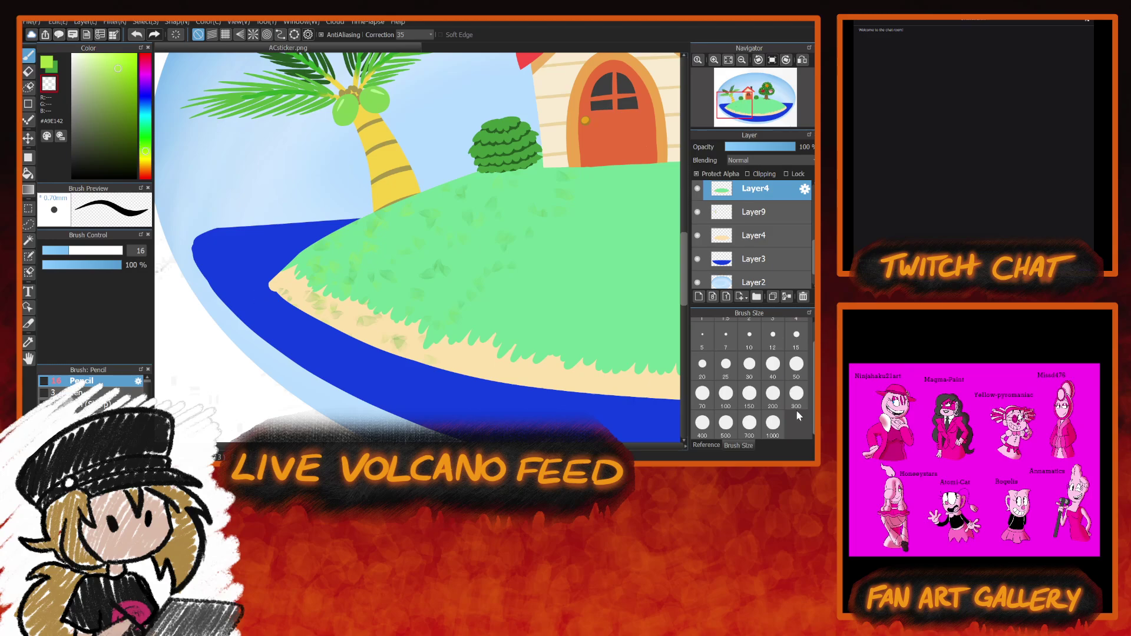
left_click(798, 407)
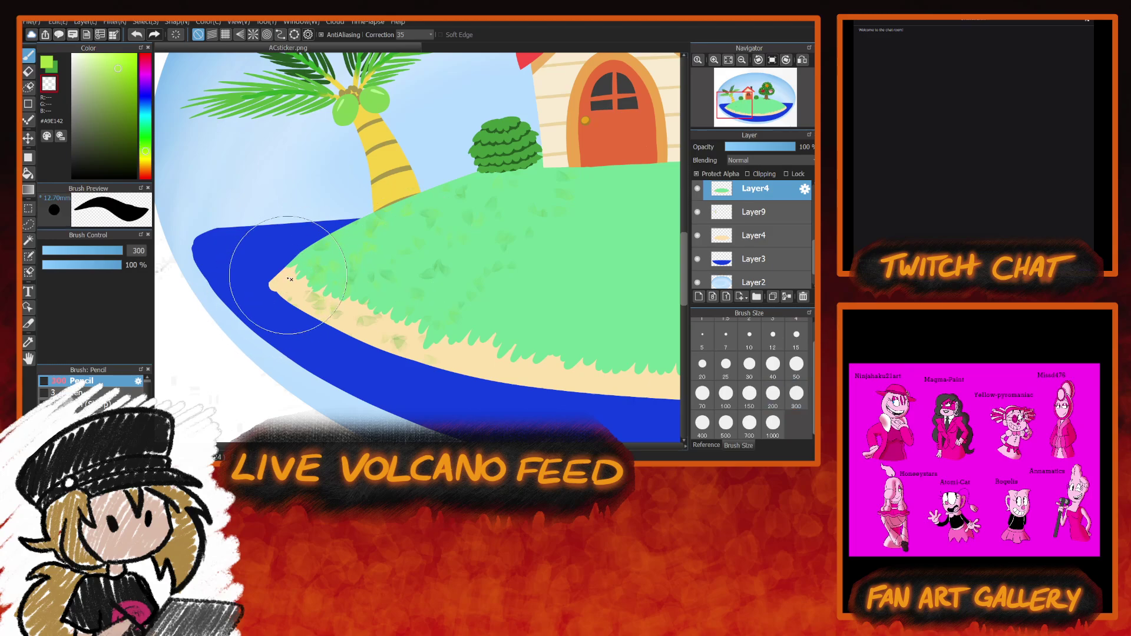
left_click_drag(278, 268, 282, 299)
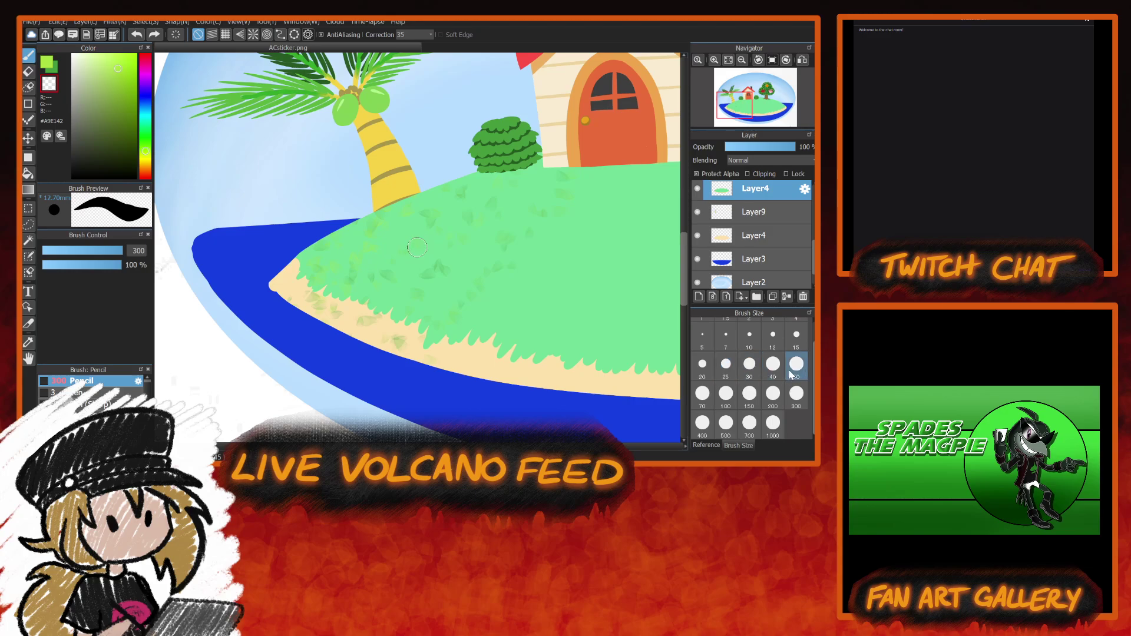
left_click(797, 366)
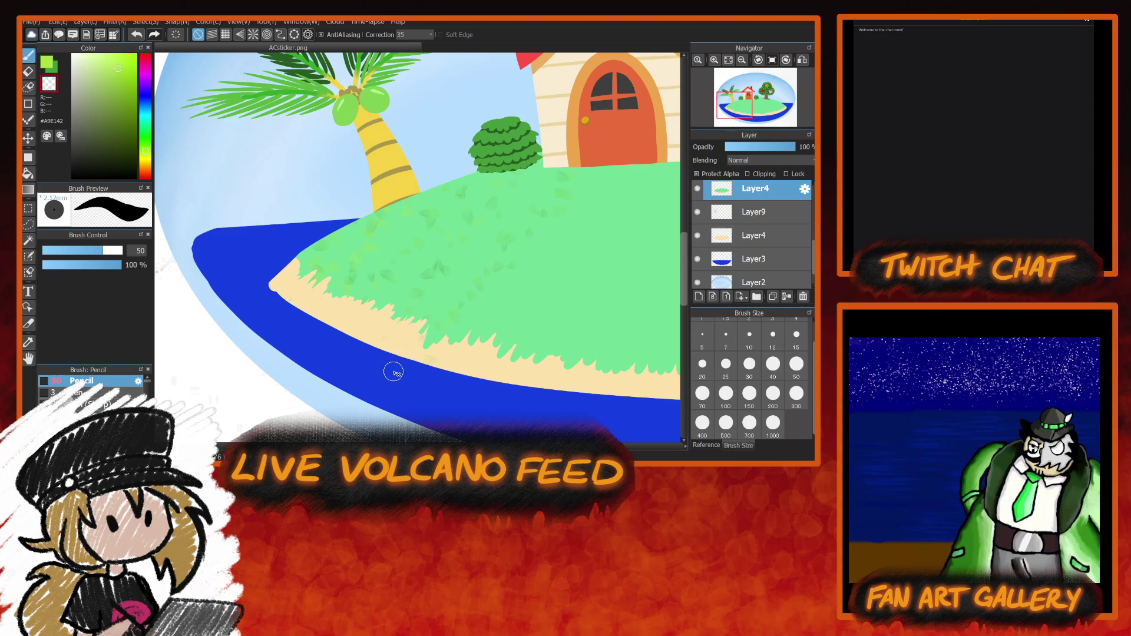
mouse_move(433, 336)
left_mouse_down()
mouse_move(413, 353)
mouse_move(466, 370)
mouse_move(516, 368)
mouse_move(181, 377)
left_mouse_up()
left_click_drag(455, 432, 438, 431)
Restore yellow-green #A9E142 as the drawing colour and bring the whole island back into view.
left_click(52, 62)
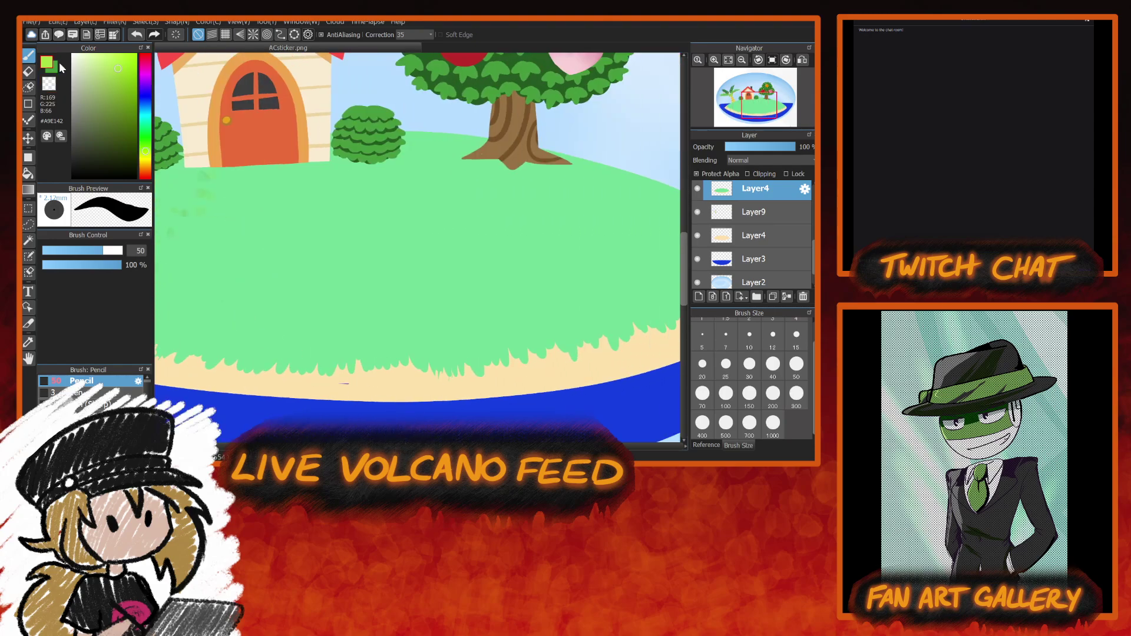
left_click(742, 60)
left_click(742, 60)
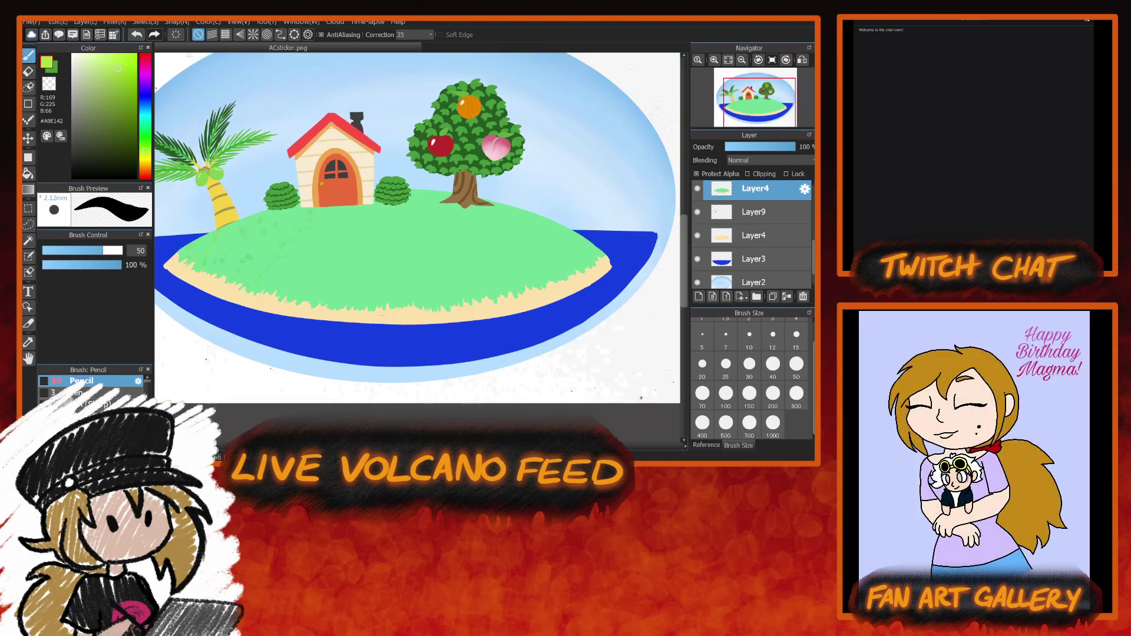
Switch from the Pencil to the Petal brush.
left_click_drag(149, 382, 148, 388)
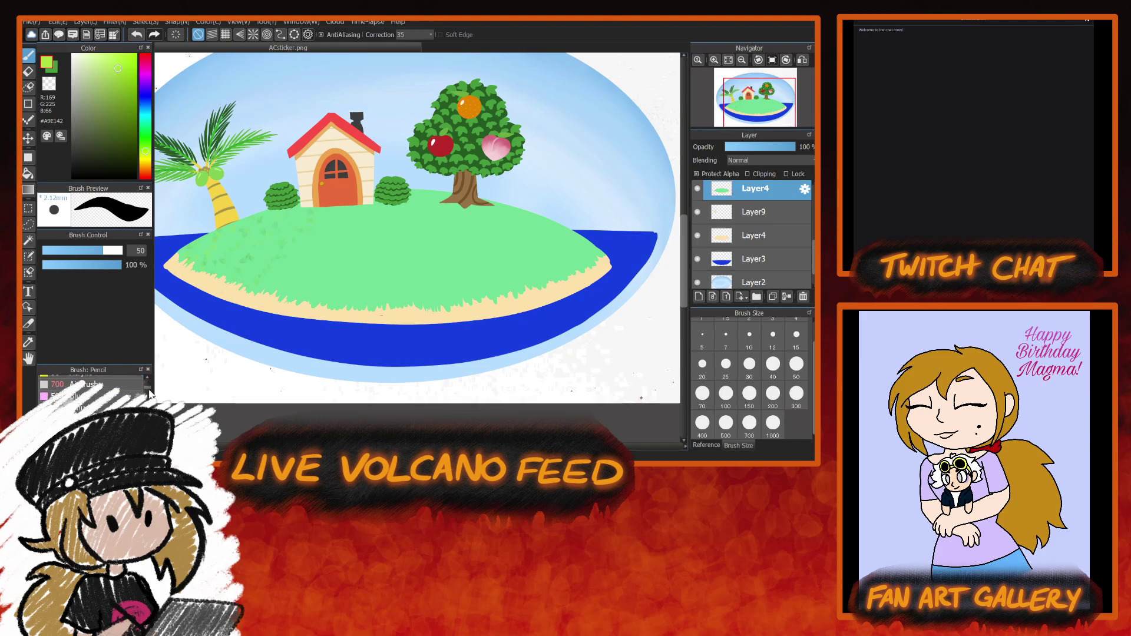
scroll(118, 389, "down", 10)
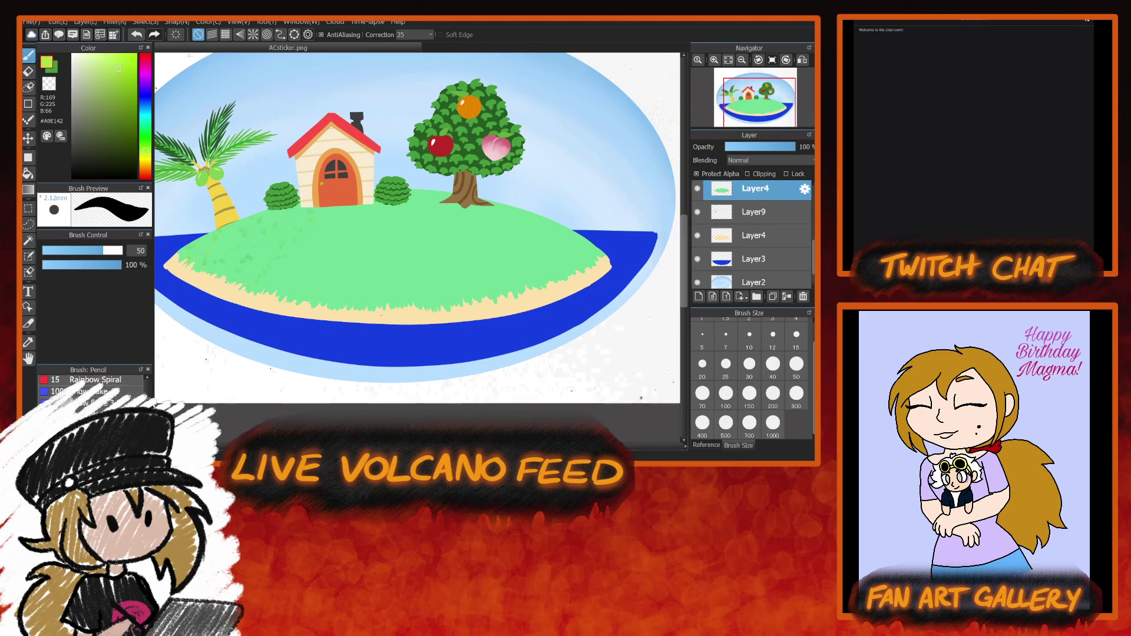
scroll(91, 389, "down", 5)
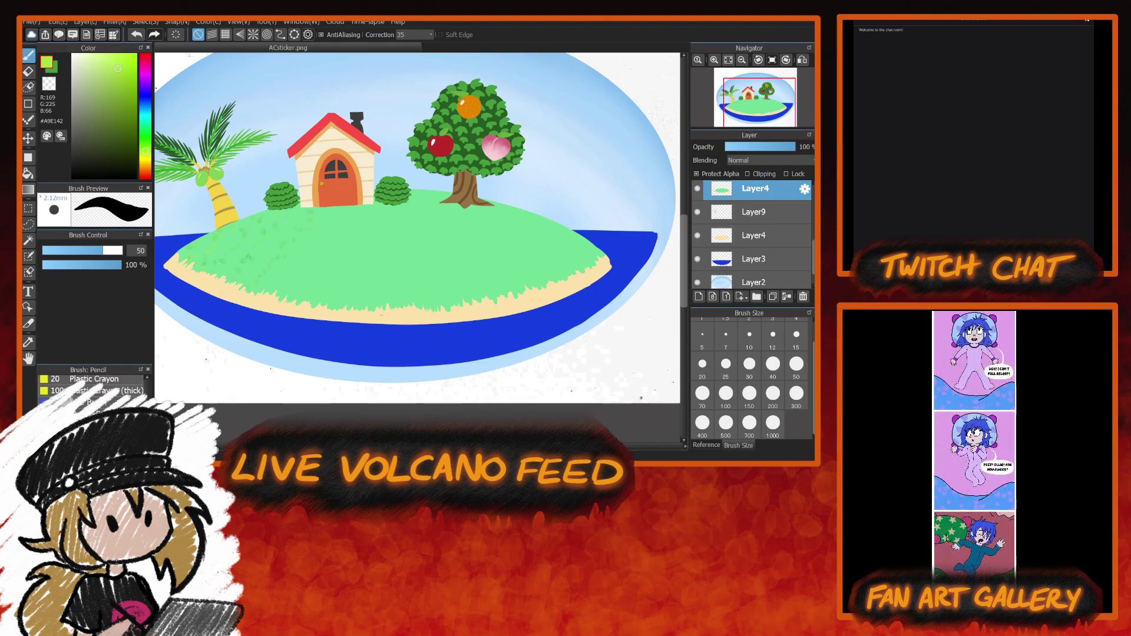
scroll(91, 386, "down", 6)
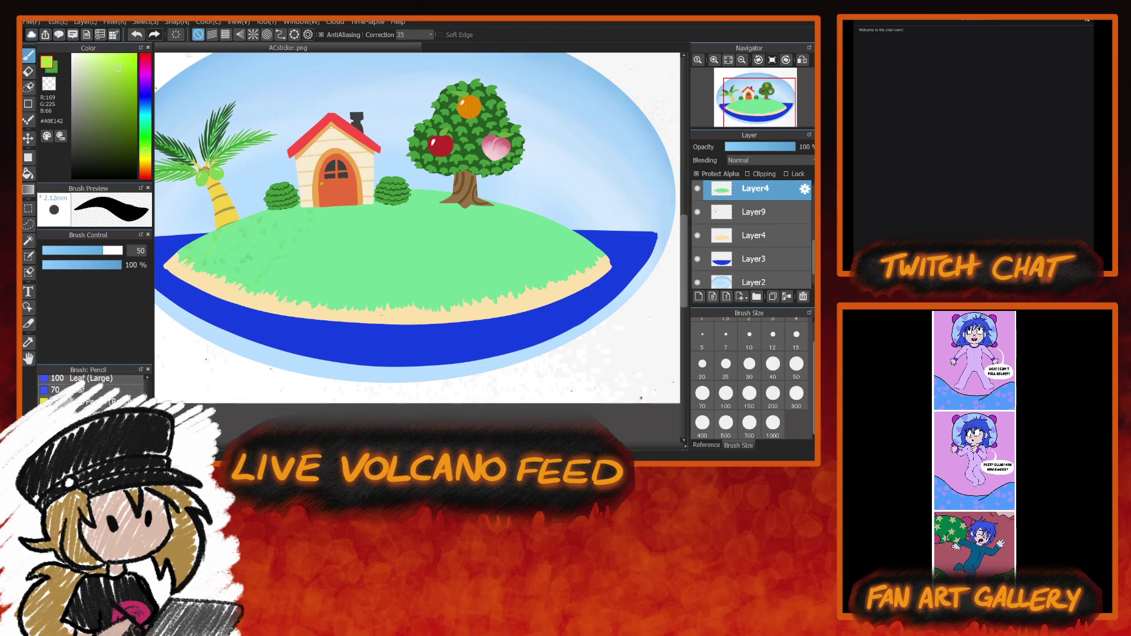
scroll(149, 391, "down", 6)
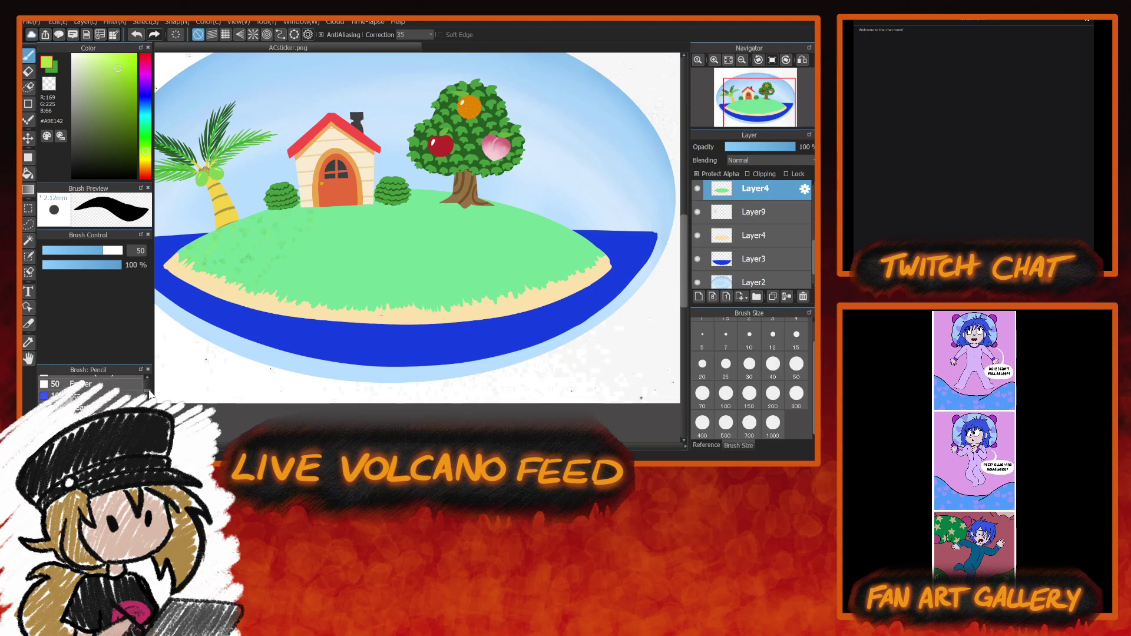
scroll(149, 393, "down", 6)
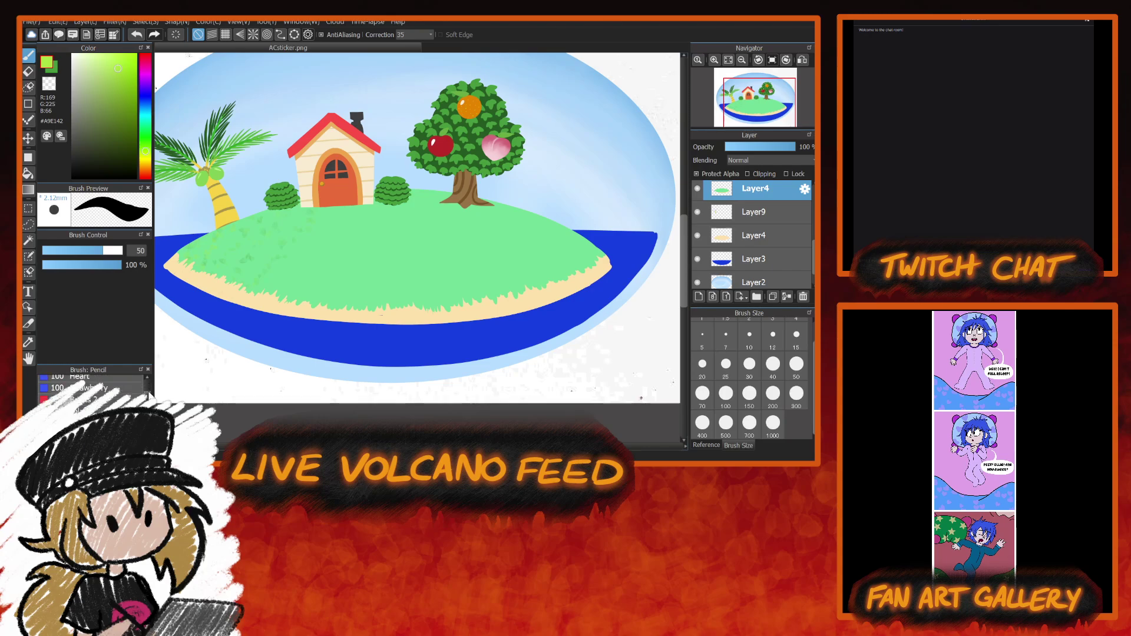
scroll(149, 394, "down", 6)
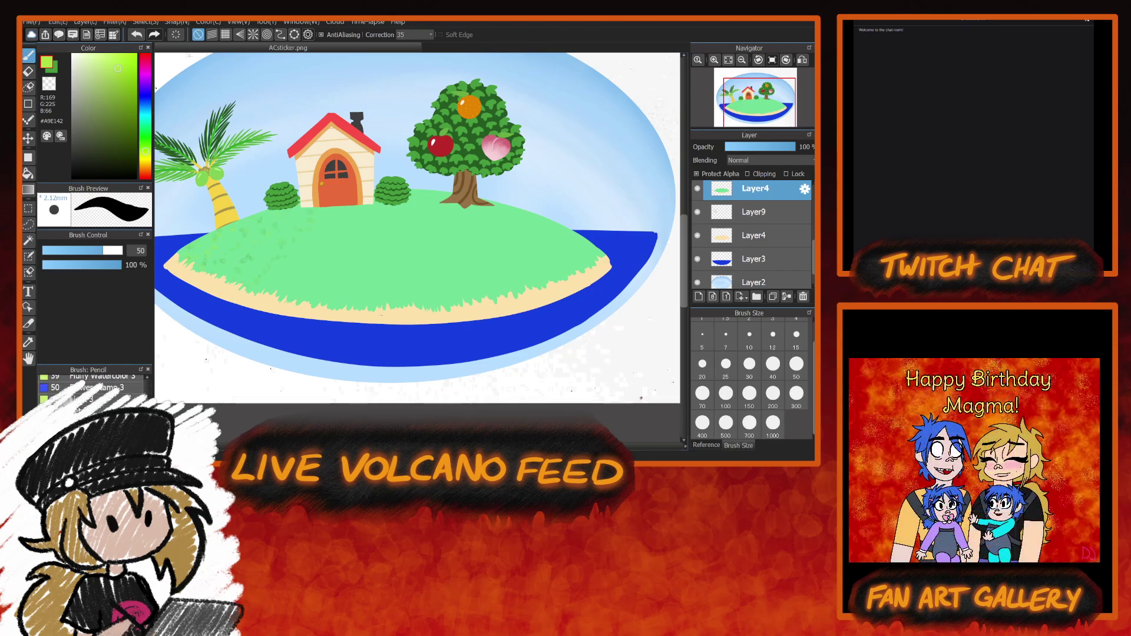
left_click(94, 410)
Try scattering petals across the island grass on Layer4 at brush size 282.
left_click_drag(118, 256, 147, 255)
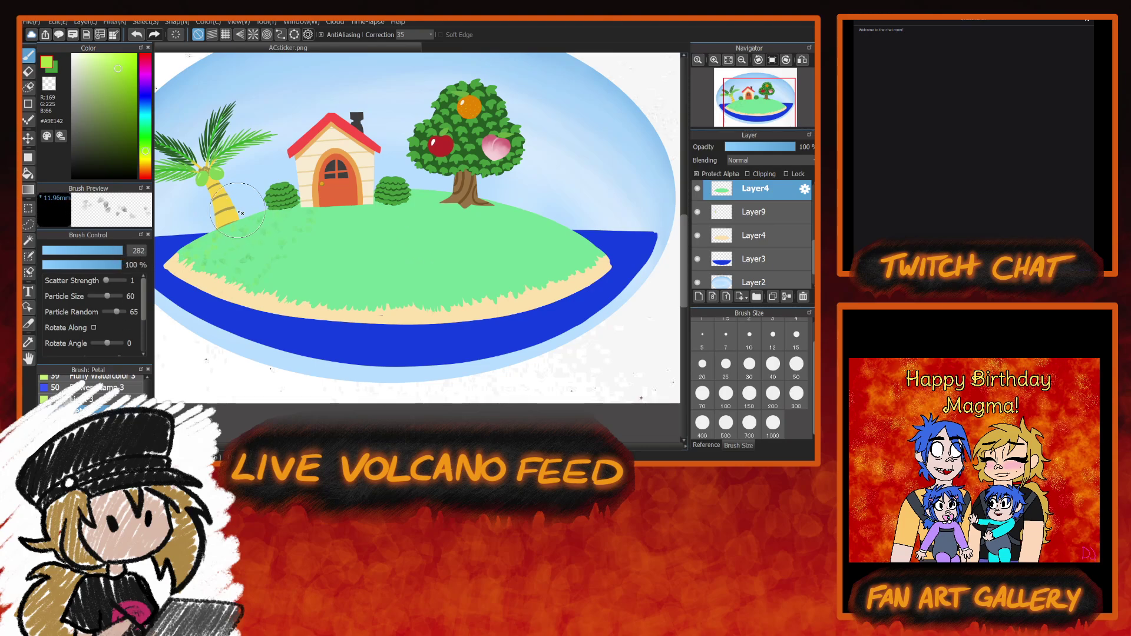
mouse_move(330, 195)
left_mouse_down()
mouse_move(619, 229)
mouse_move(530, 215)
left_mouse_up()
mouse_move(170, 219)
left_mouse_down()
mouse_move(265, 242)
mouse_move(637, 269)
mouse_move(354, 283)
mouse_move(217, 312)
left_mouse_up()
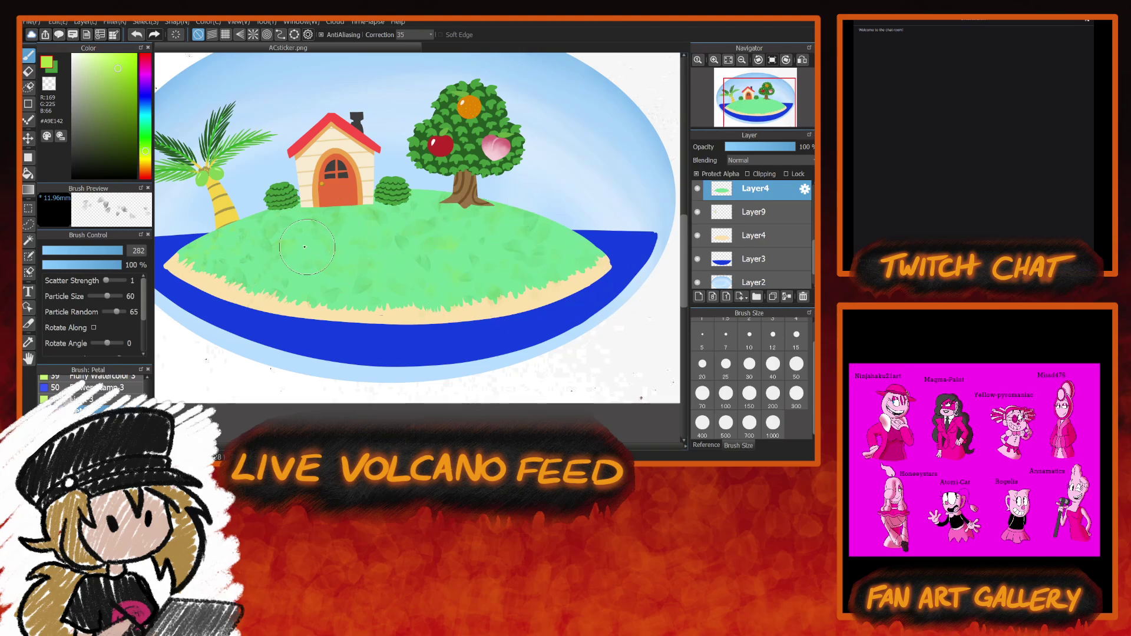
Undo the oversized petal strokes on the island grass.
key("ctrl+z")
key("ctrl+z")
key("ctrl+z")
key("ctrl+z")
key("ctrl+z")
key("ctrl+z")
key("ctrl+z")
key("ctrl+z")
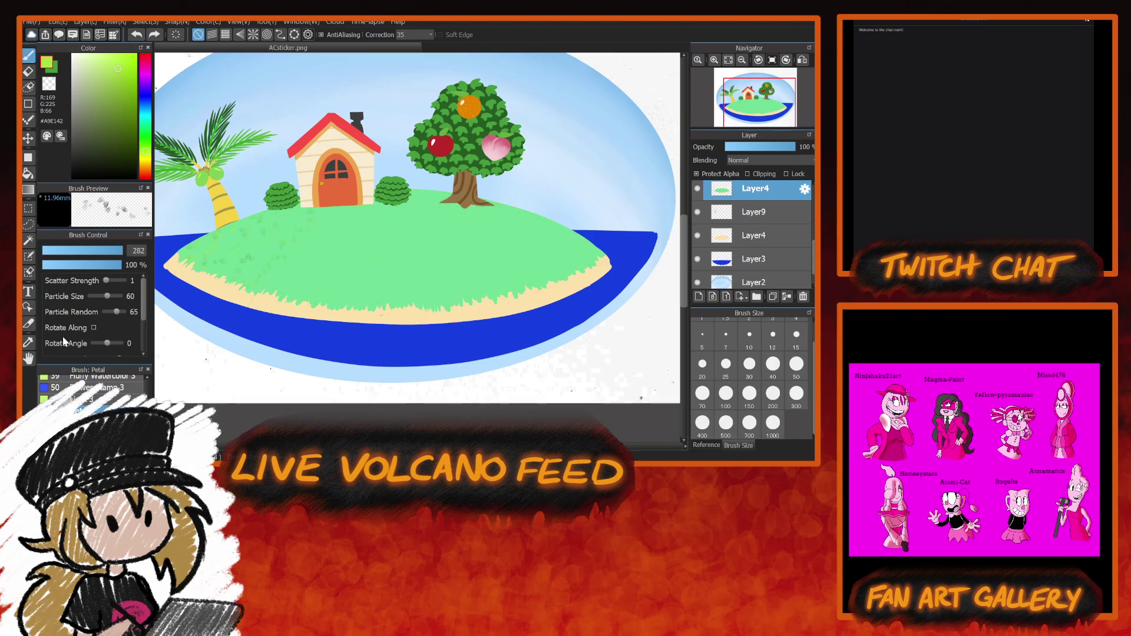
Reduce the Petal brush size to 111 and scatter petals over the entire island grass from left to right.
left_click(118, 251)
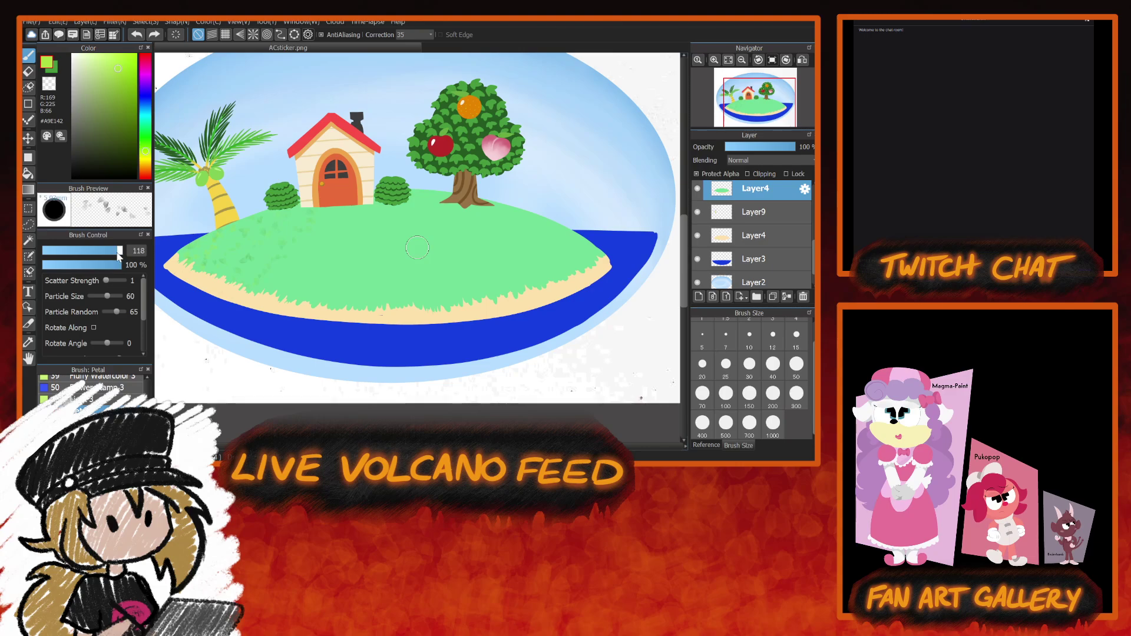
left_click_drag(117, 251, 116, 252)
mouse_move(255, 194)
left_mouse_down()
mouse_move(338, 355)
mouse_move(277, 164)
mouse_move(356, 327)
mouse_move(302, 145)
mouse_move(392, 326)
left_mouse_up()
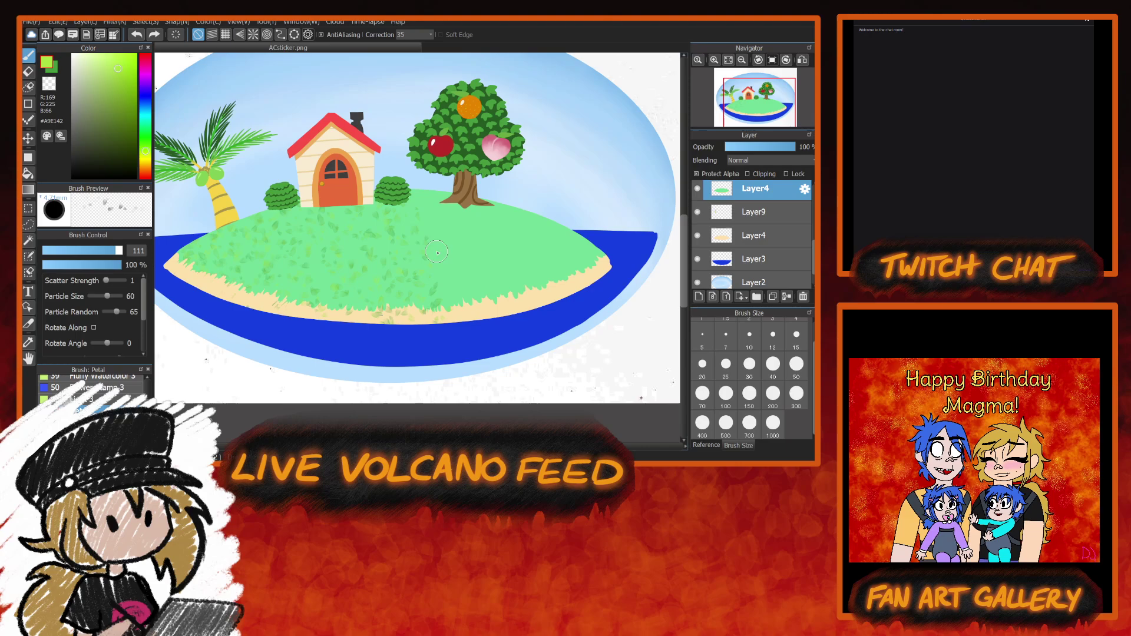
mouse_move(438, 252)
left_mouse_down()
mouse_move(472, 326)
mouse_move(418, 151)
mouse_move(506, 343)
mouse_move(445, 174)
mouse_move(534, 337)
mouse_move(470, 183)
mouse_move(561, 330)
mouse_move(507, 193)
mouse_move(606, 288)
left_mouse_up()
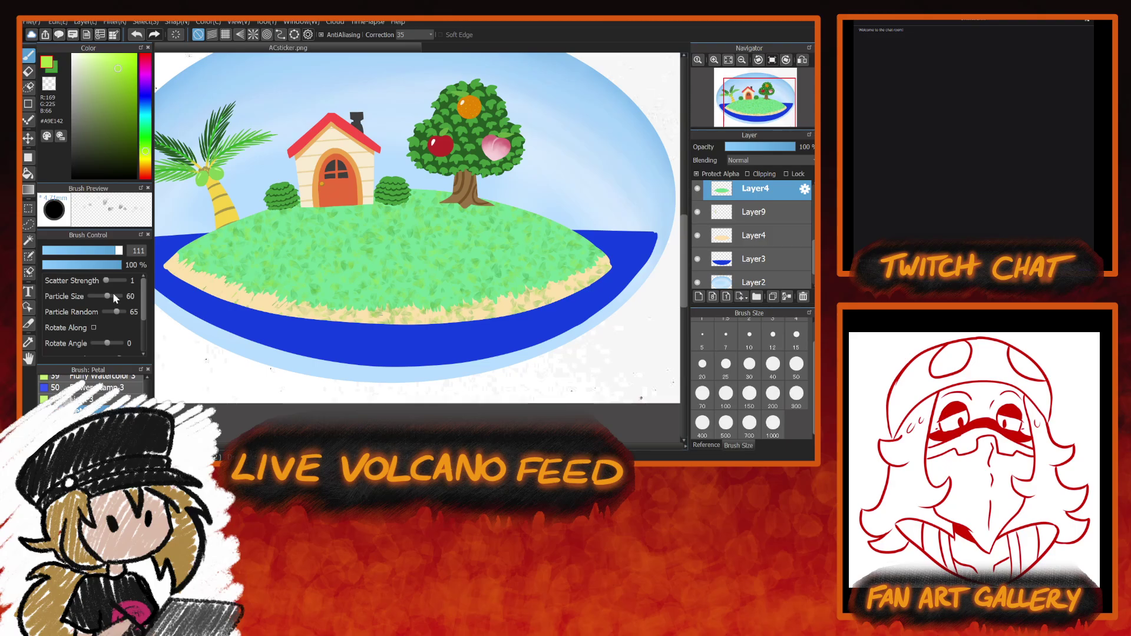
Erase the stray petals from the beach's lower-left stretch using the Pencil with transparent colour at size 50.
left_click(48, 84)
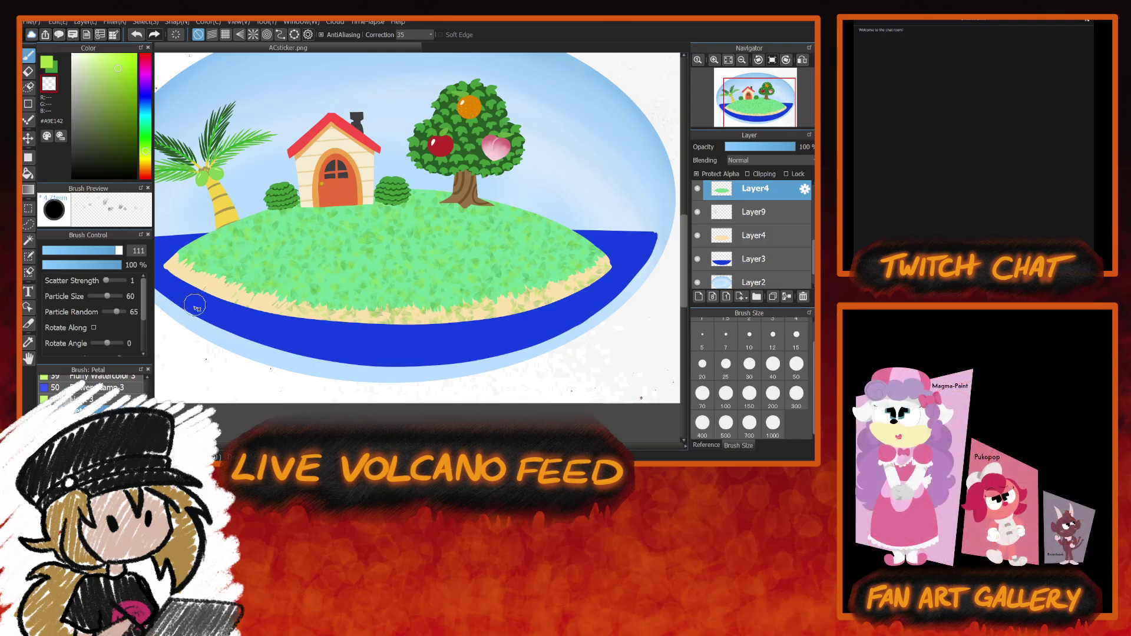
key("ctrl+plus")
key("ctrl+plus")
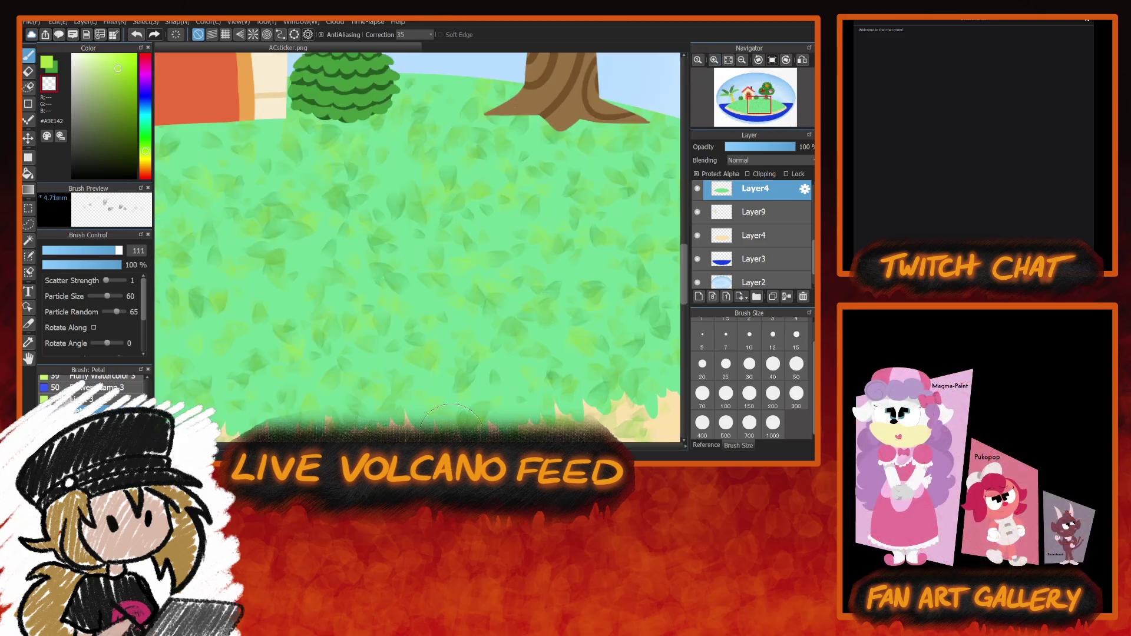
left_click_drag(685, 267, 686, 292)
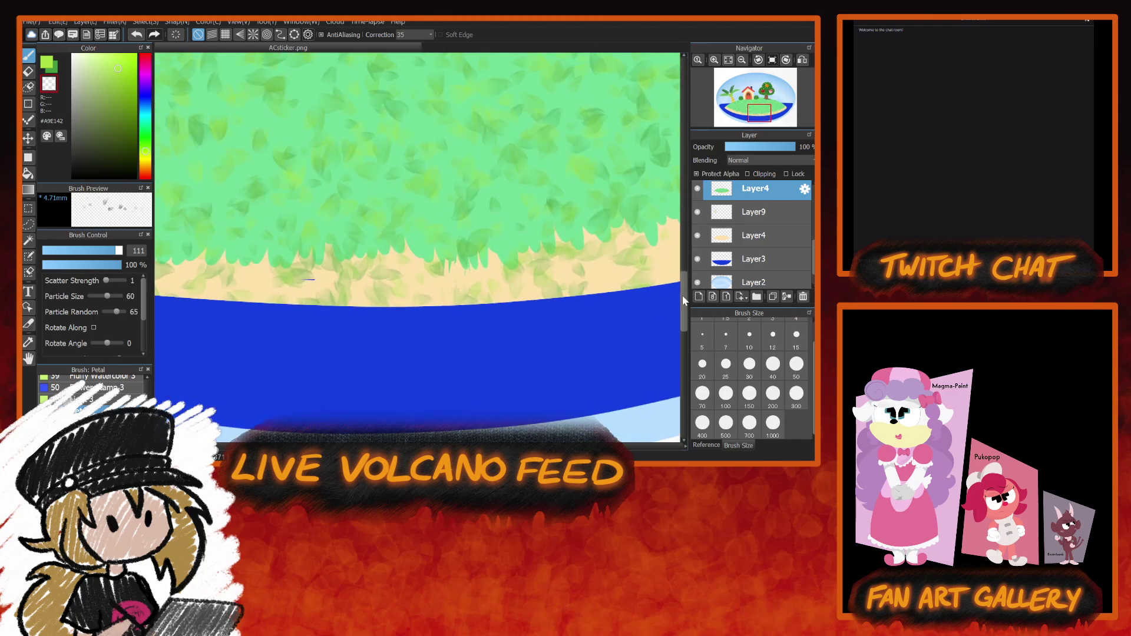
scroll(396, 275, "left", 5)
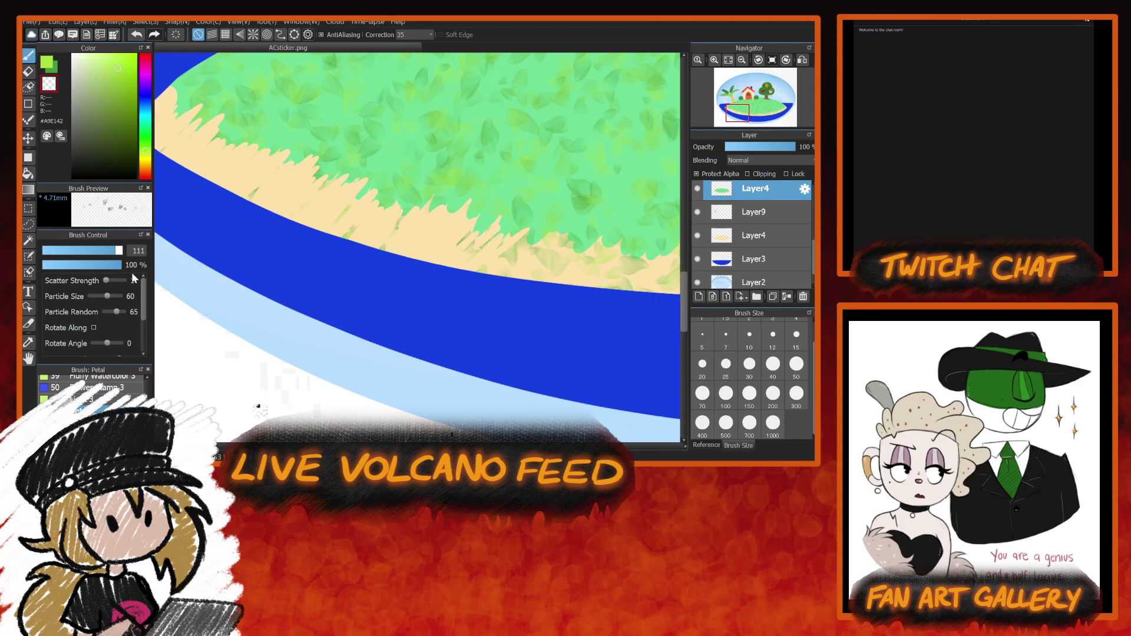
scroll(92, 389, "down", 3)
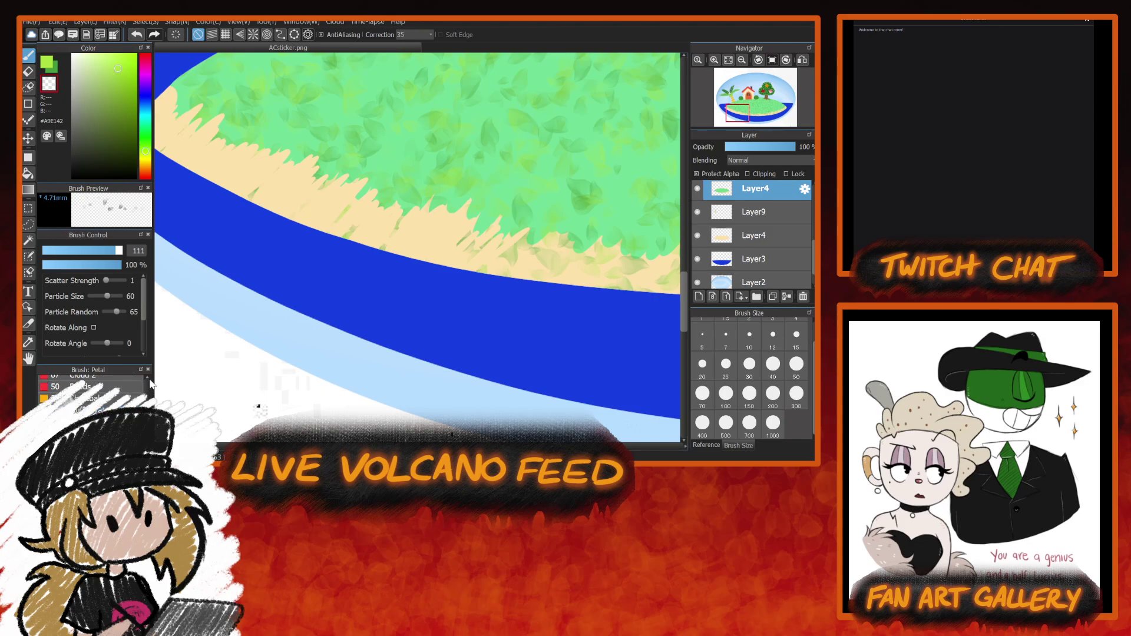
scroll(149, 393, "down", 2)
scroll(128, 386, "up", 5)
left_click(129, 382)
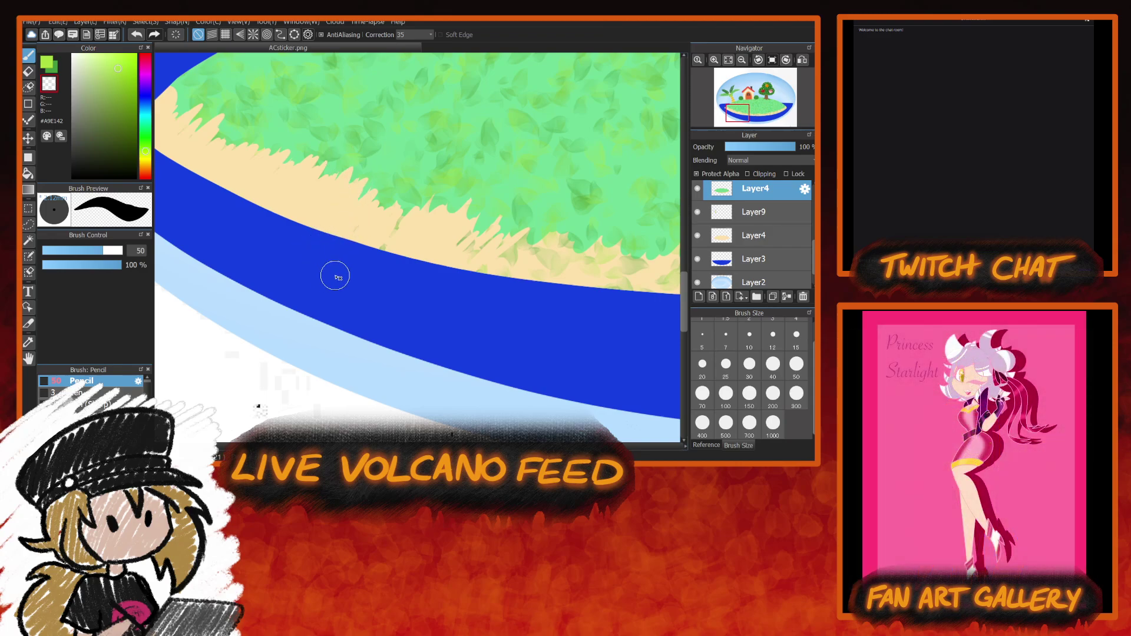
left_click_drag(390, 230, 415, 187)
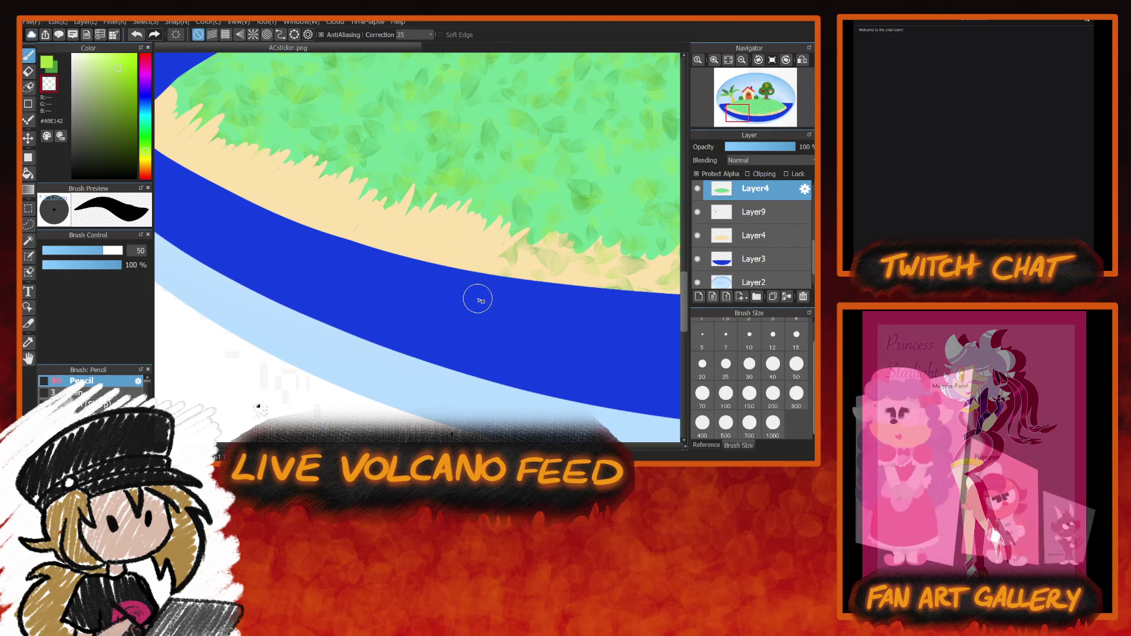
left_click_drag(534, 221, 546, 248)
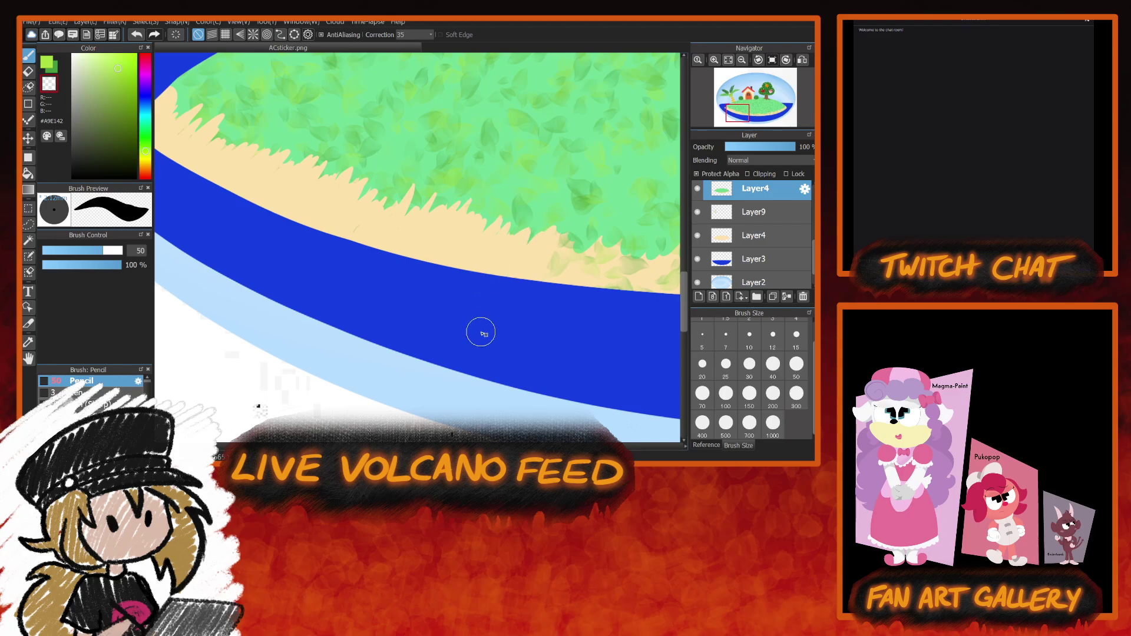
Erase the petals spilling onto the sand along the island's front centre, following the tips of the grass blades.
scroll(258, 407, "right", 5)
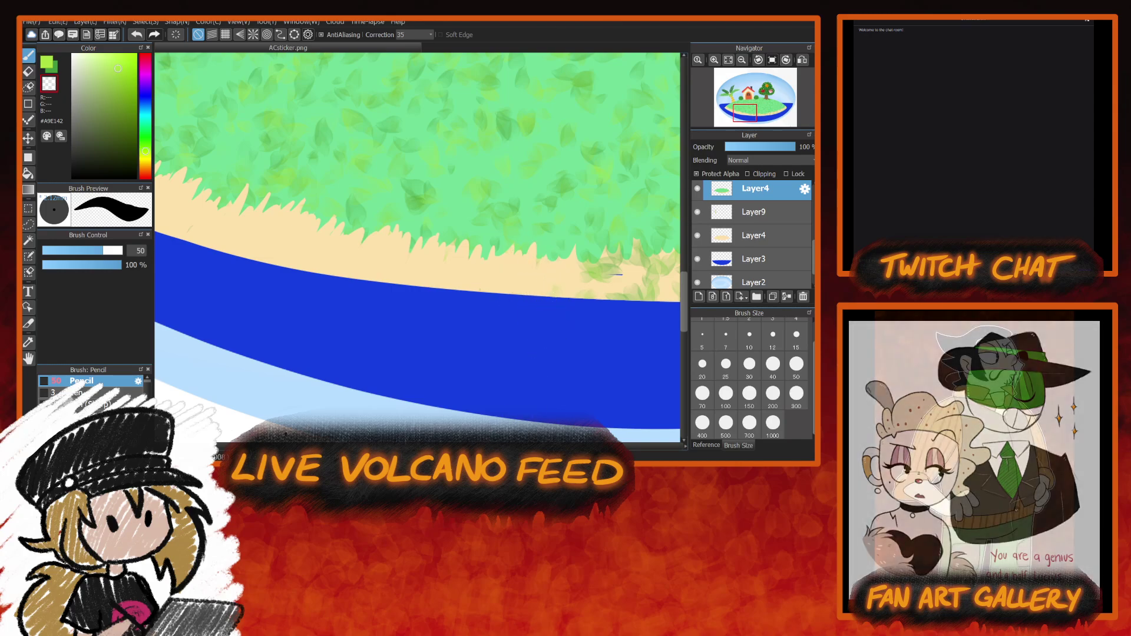
left_click_drag(496, 339, 443, 343)
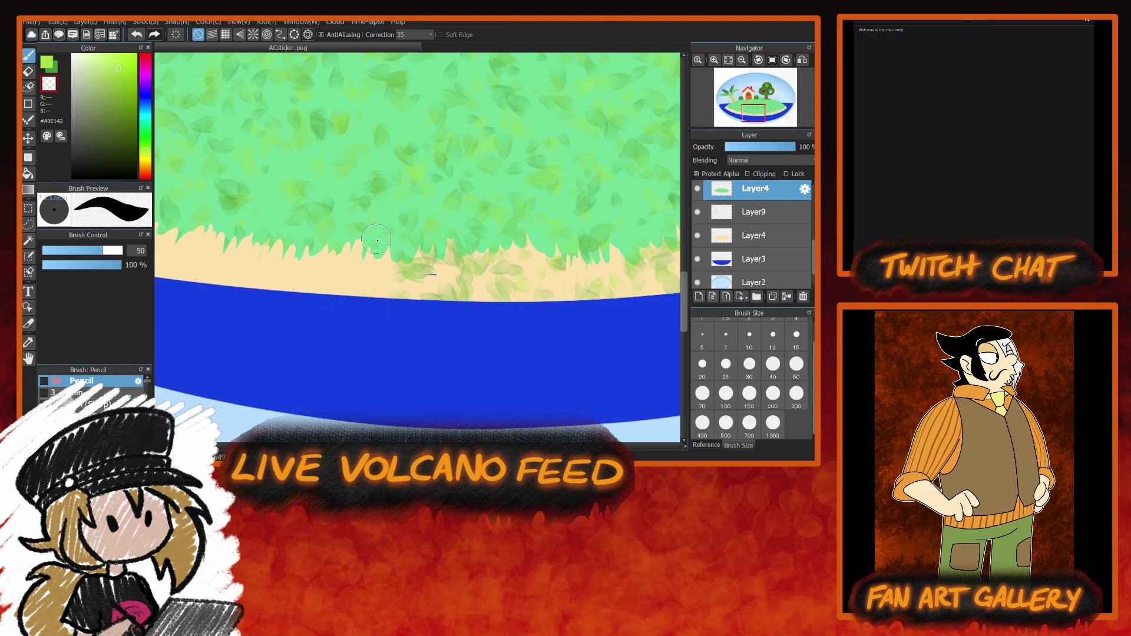
left_click_drag(383, 259, 386, 227)
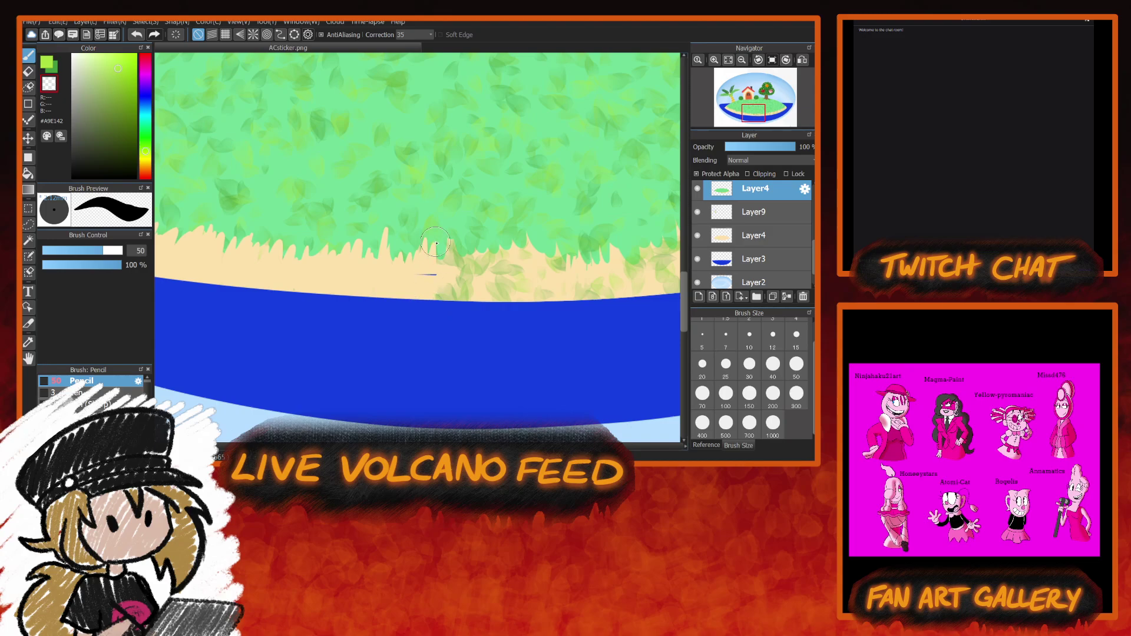
left_click_drag(455, 268, 449, 239)
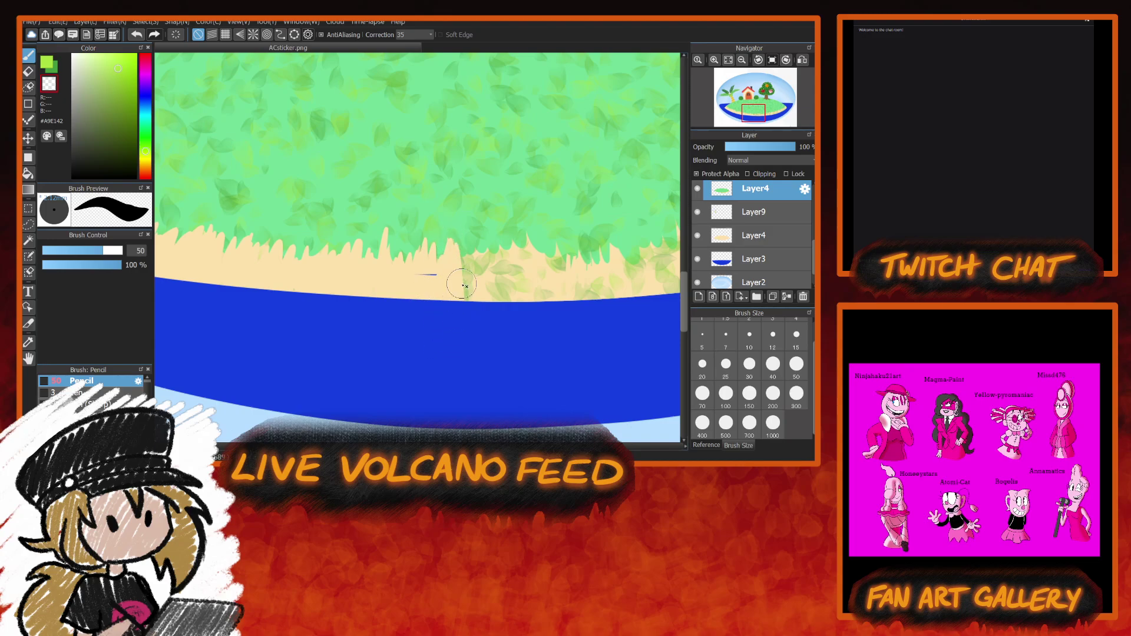
key("ctrl+z")
key("ctrl+z")
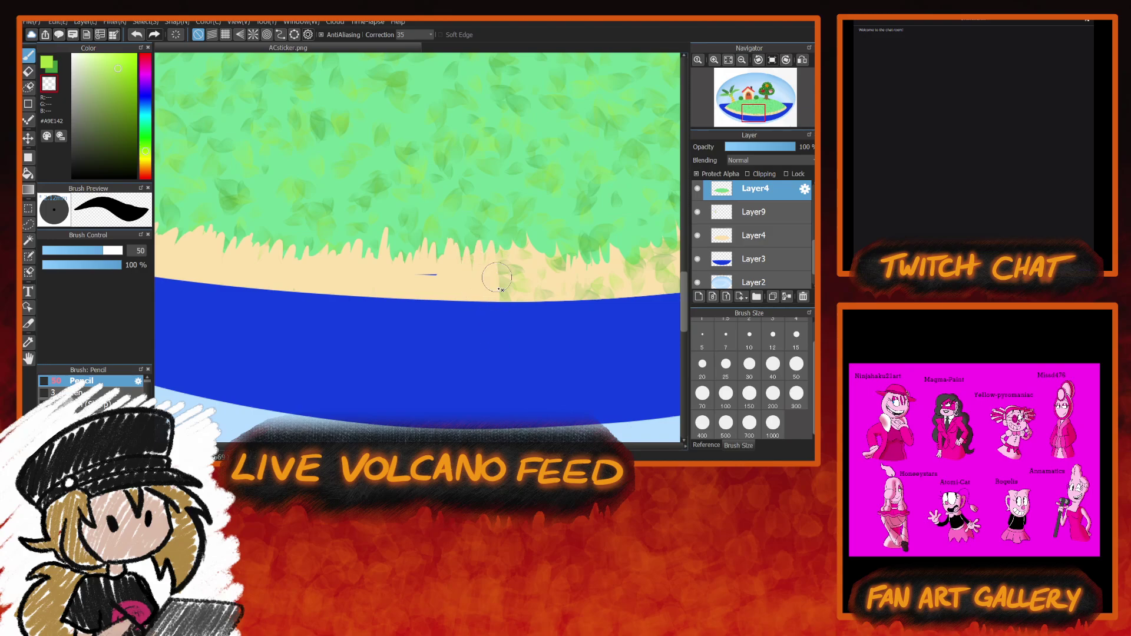
key("ctrl+z")
key("ctrl+z")
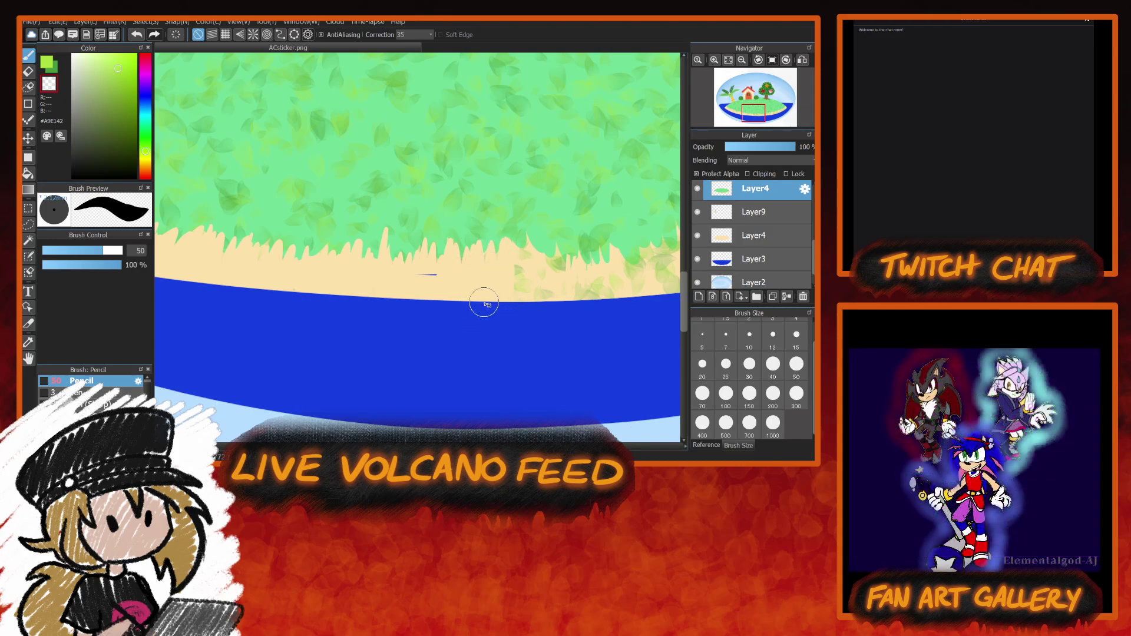
Clean the stray petals off the sand just right of the island's front centre.
mouse_move(518, 247)
left_mouse_down()
mouse_move(534, 331)
mouse_move(541, 251)
mouse_move(577, 347)
mouse_move(445, 348)
left_mouse_up()
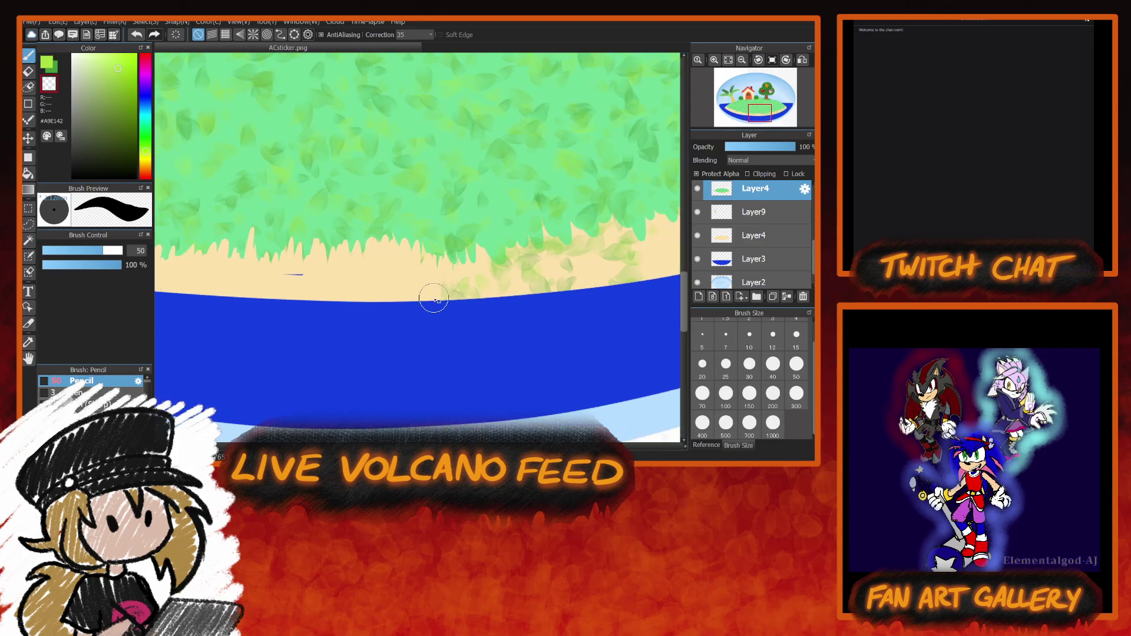
left_click_drag(434, 299, 423, 249)
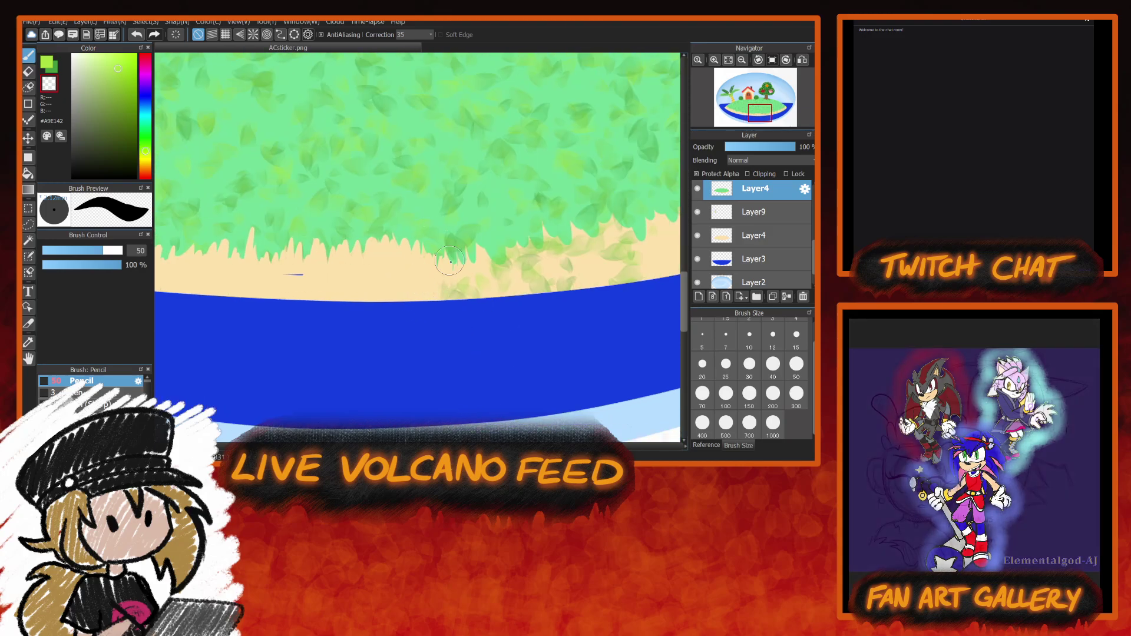
left_click_drag(464, 291, 464, 251)
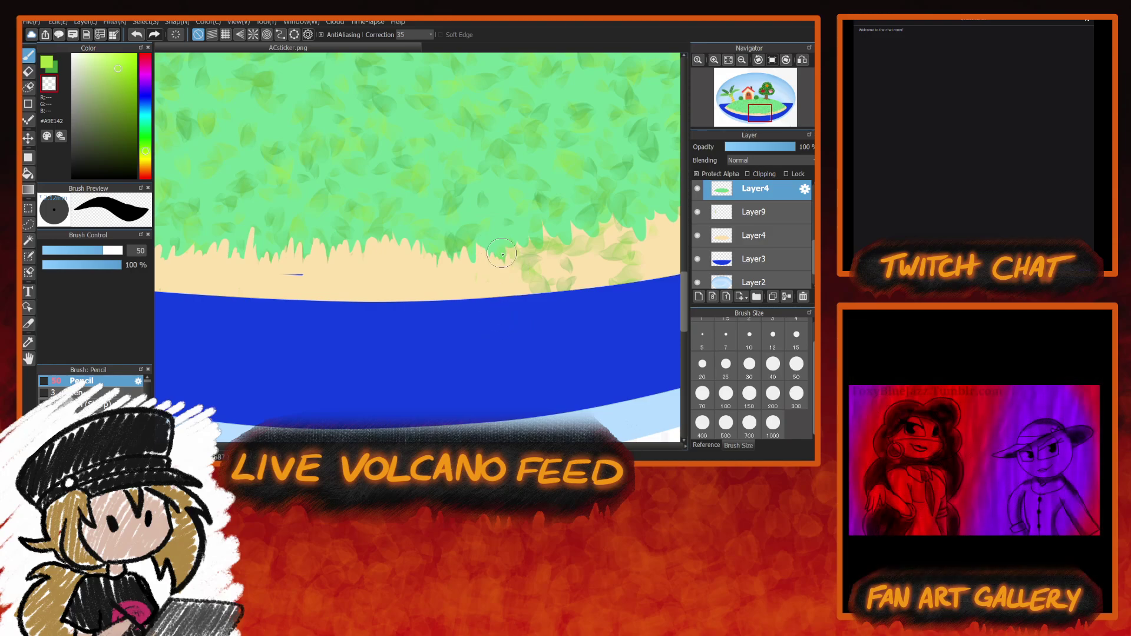
Erase the stray petals from the next stretch of sand right of the island's front centre, up to the grass blade tips.
left_click_drag(519, 326, 428, 326)
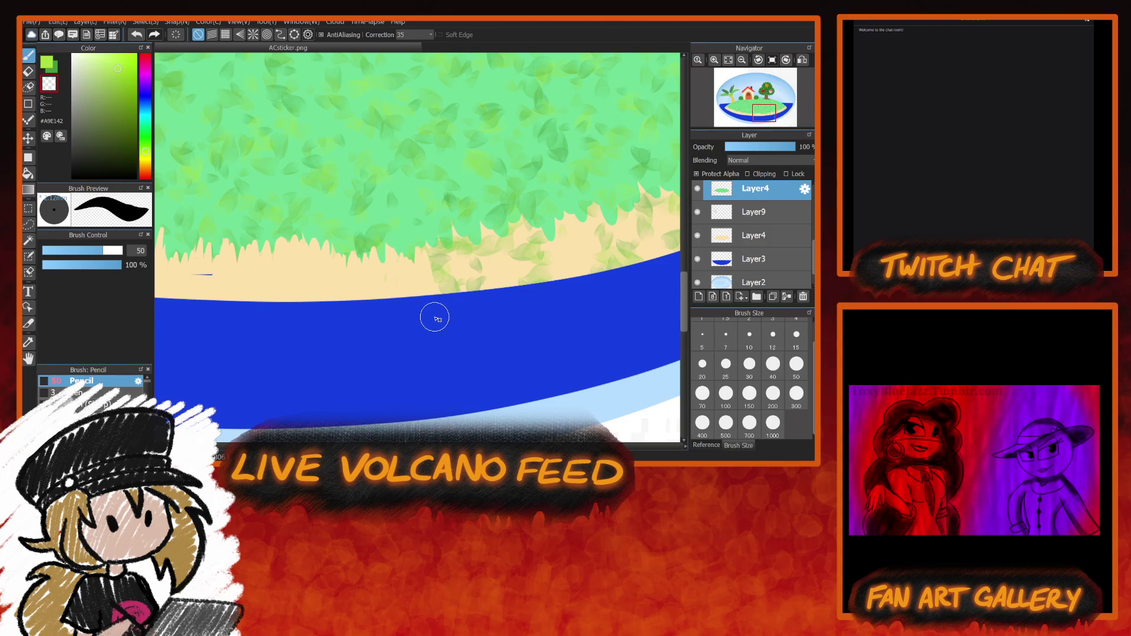
left_click_drag(434, 316, 439, 247)
mouse_move(442, 320)
left_mouse_down()
mouse_move(440, 232)
mouse_move(448, 312)
left_mouse_up()
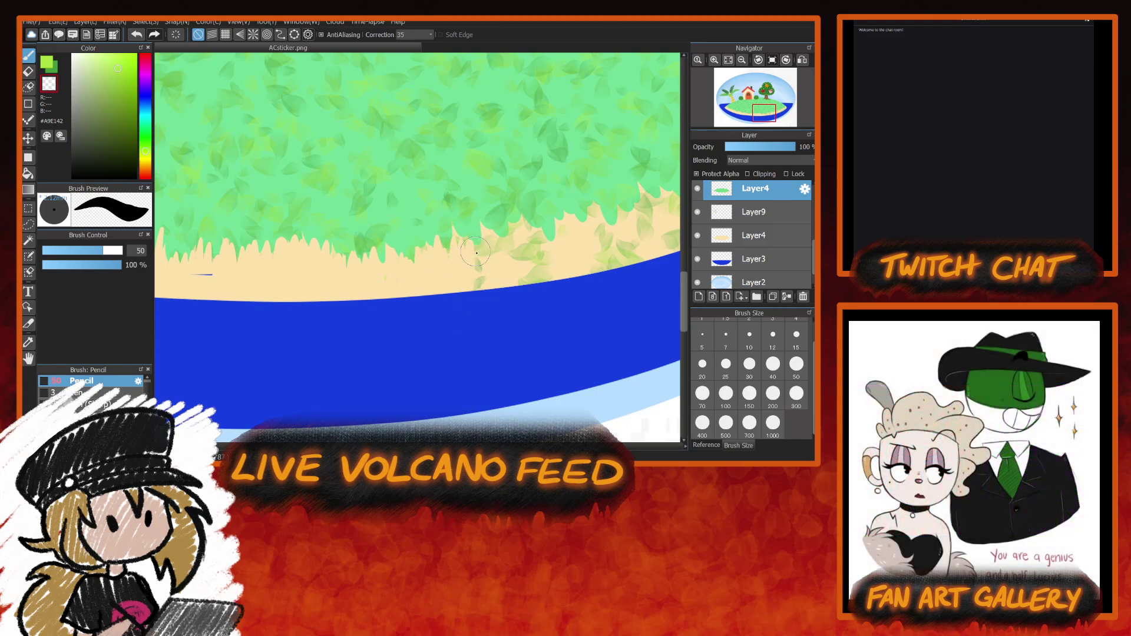
mouse_move(476, 253)
left_mouse_down()
mouse_move(464, 323)
mouse_move(454, 218)
mouse_move(456, 332)
mouse_move(457, 236)
mouse_move(458, 333)
mouse_move(449, 240)
mouse_move(490, 316)
mouse_move(487, 217)
mouse_move(481, 311)
mouse_move(483, 242)
mouse_move(504, 318)
mouse_move(501, 243)
mouse_move(514, 318)
mouse_move(511, 235)
mouse_move(520, 318)
mouse_move(494, 296)
mouse_move(514, 292)
mouse_move(534, 308)
mouse_move(524, 320)
mouse_move(517, 234)
mouse_move(529, 310)
mouse_move(539, 271)
mouse_move(539, 309)
mouse_move(540, 254)
mouse_move(546, 313)
mouse_move(547, 230)
mouse_move(548, 309)
mouse_move(535, 248)
mouse_move(548, 302)
mouse_move(538, 256)
mouse_move(516, 305)
mouse_move(523, 219)
left_mouse_up()
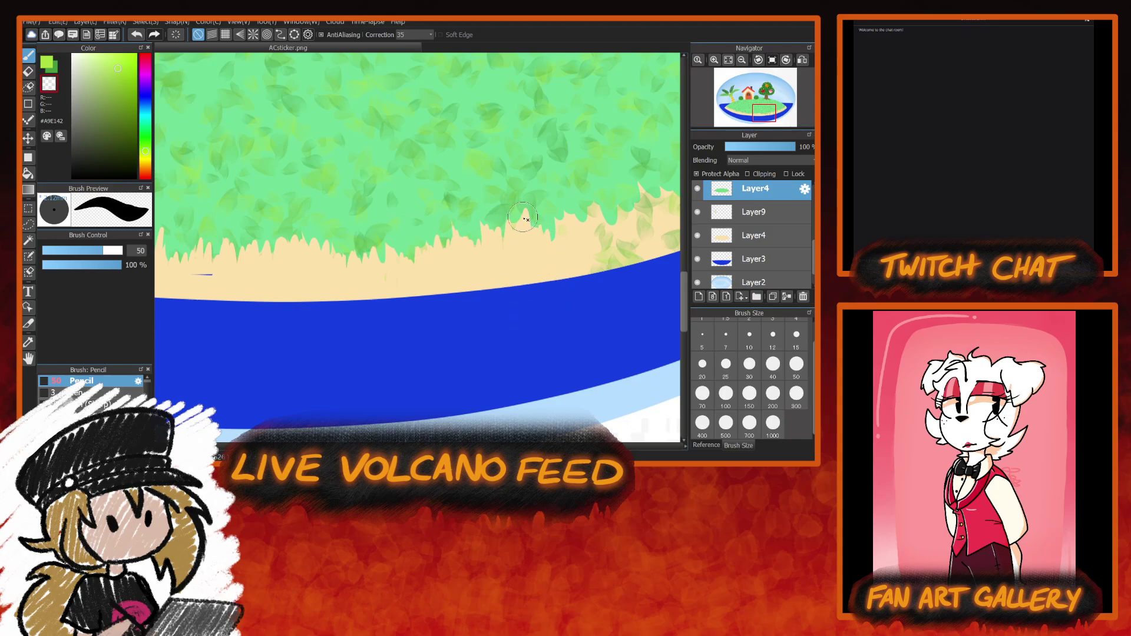
Erase the petals spilling below the grass blades midway along the beach's right-hand stretch.
left_click_drag(580, 246, 489, 246)
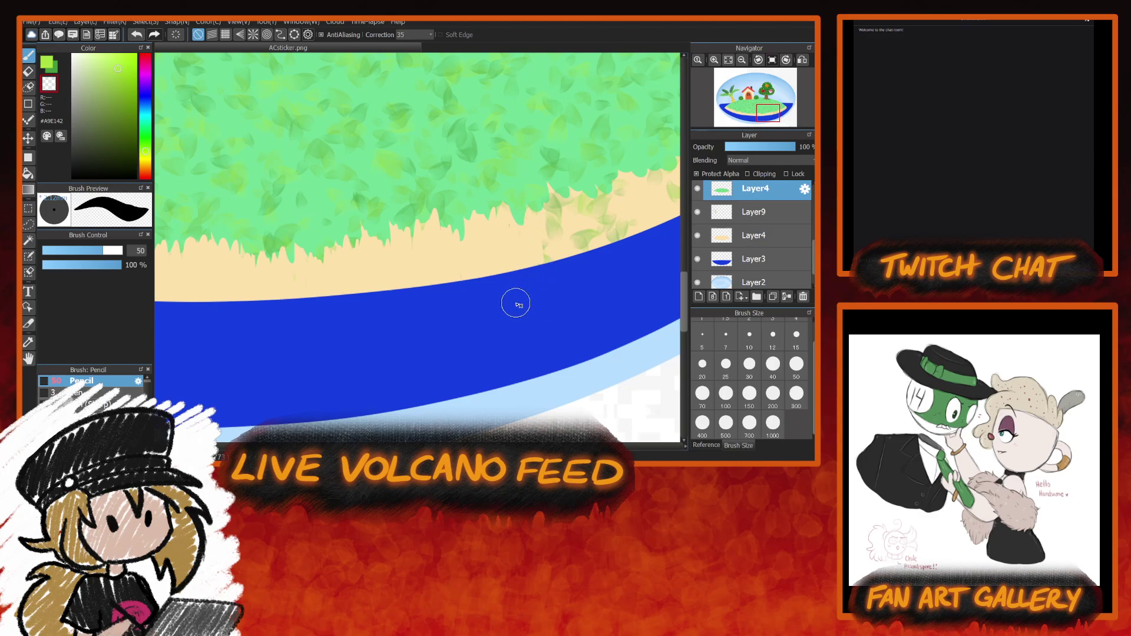
left_click_drag(558, 195, 559, 234)
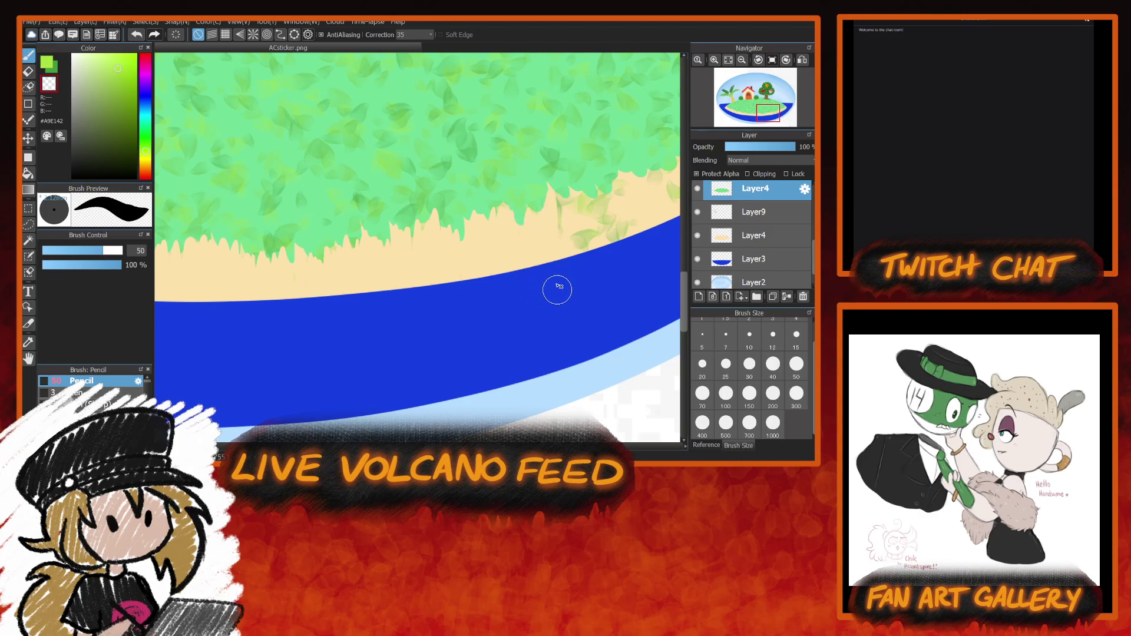
key("ctrl+z")
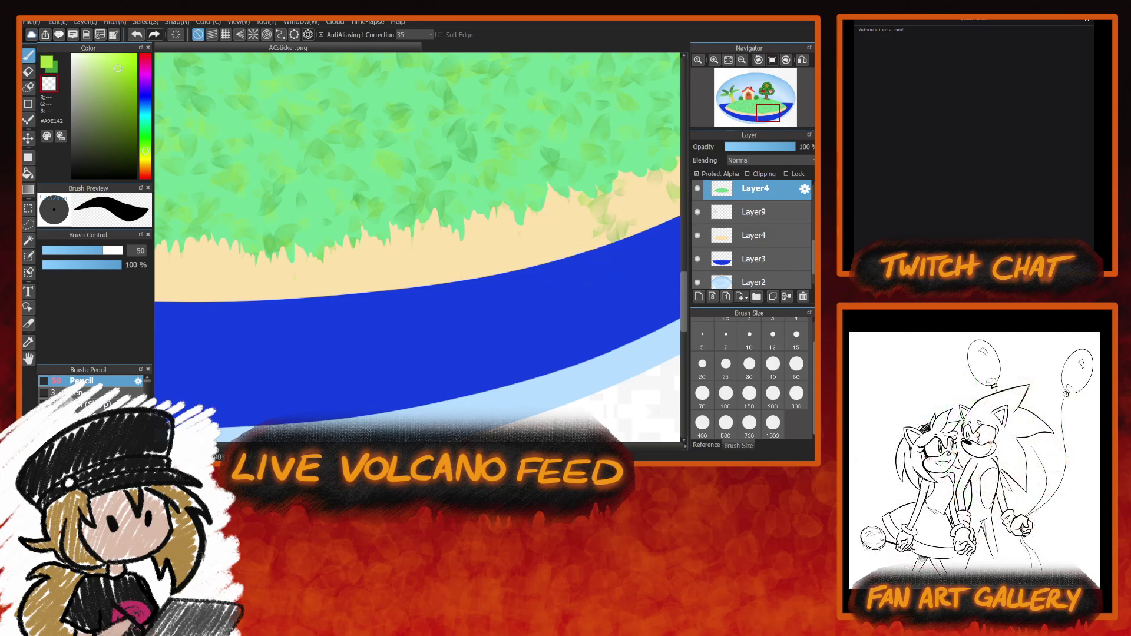
Clear the remaining petals off the sand all the way to the island's pointed right tip.
scroll(417, 248, "right", 3)
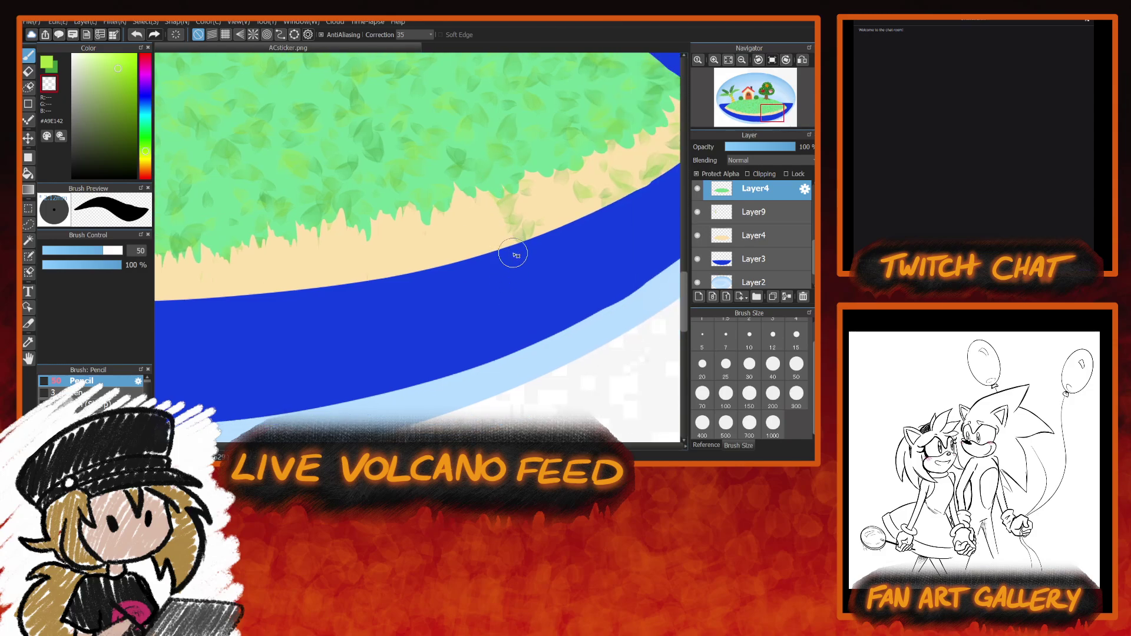
key("ctrl+z")
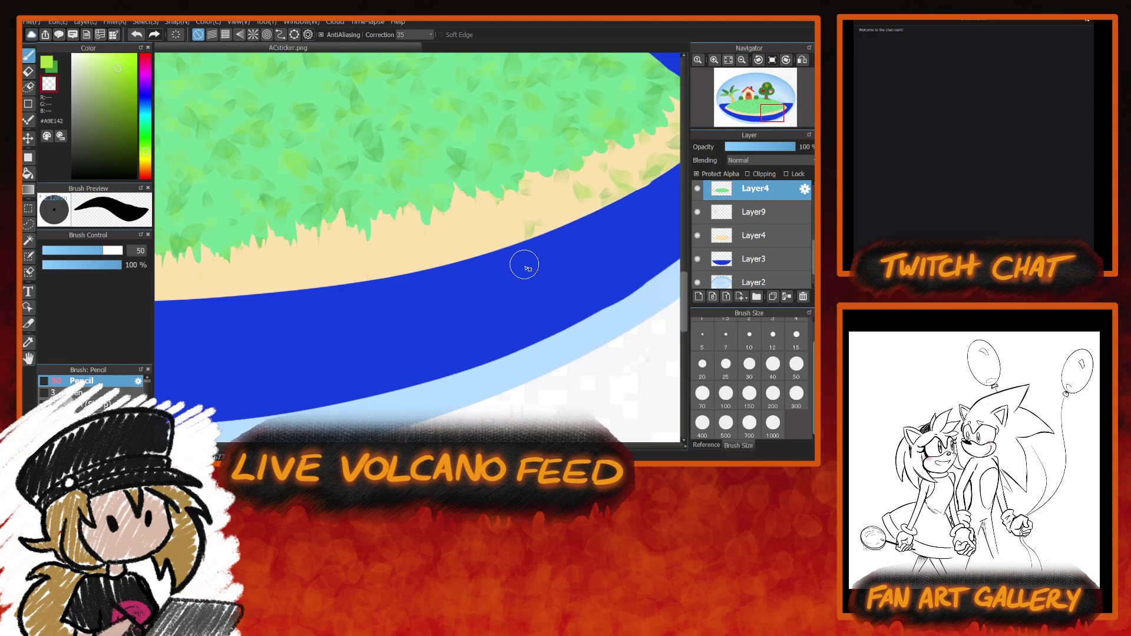
left_click_drag(514, 178, 516, 193)
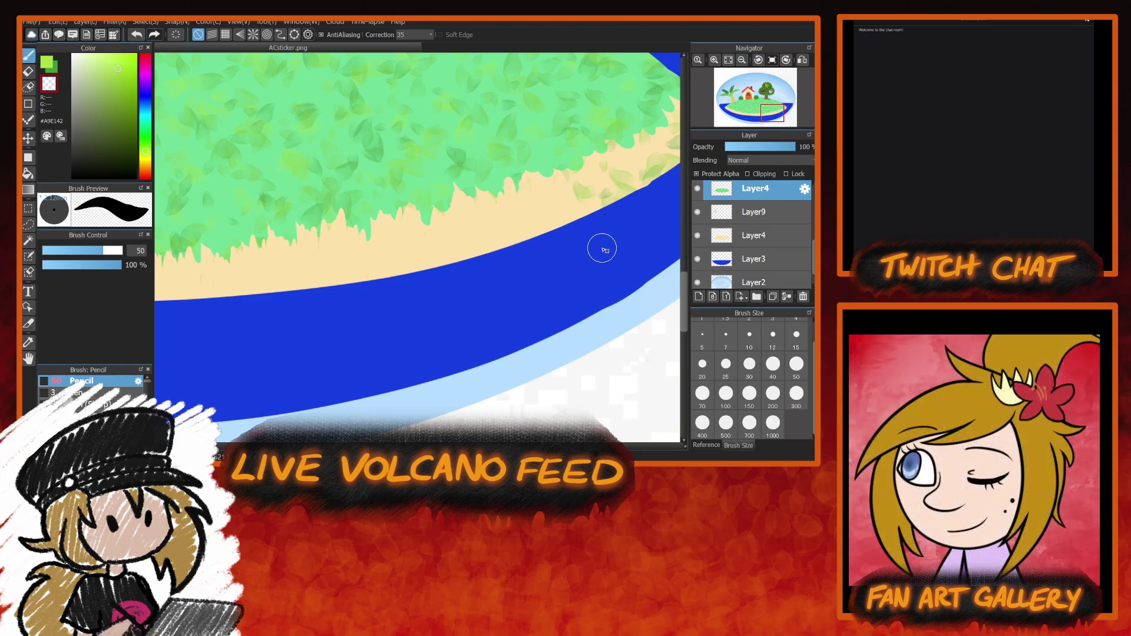
left_click_drag(577, 185, 580, 201)
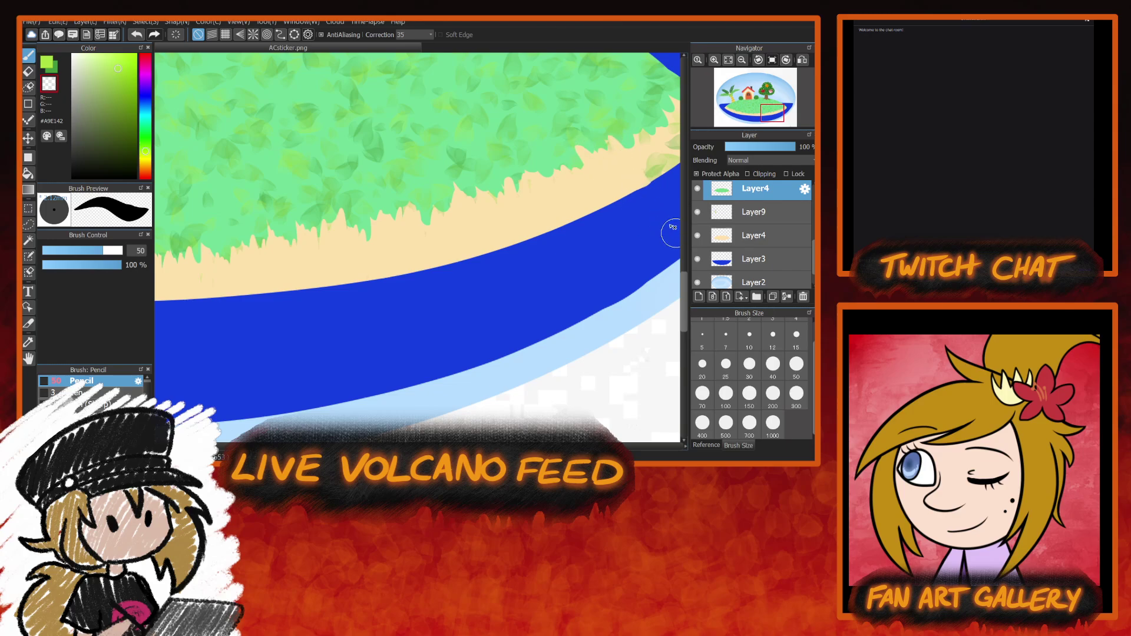
left_click_drag(666, 255, 518, 202)
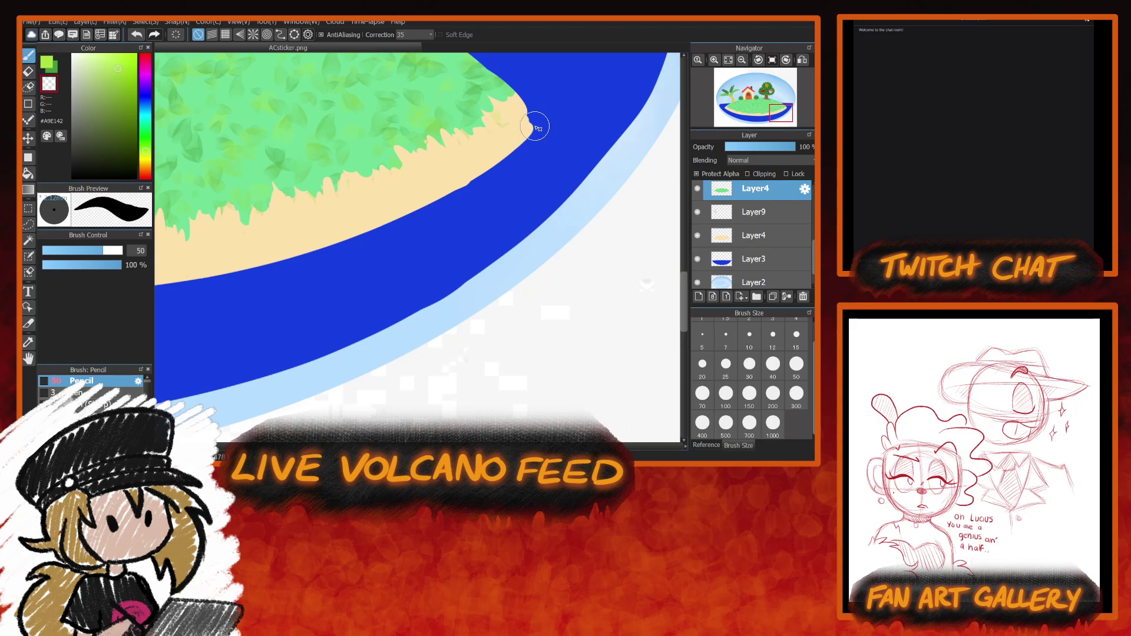
Sample the sand colour #FCE1AA from the beach beside the stray dark line near the front centre.
scroll(646, 285, "left", 5)
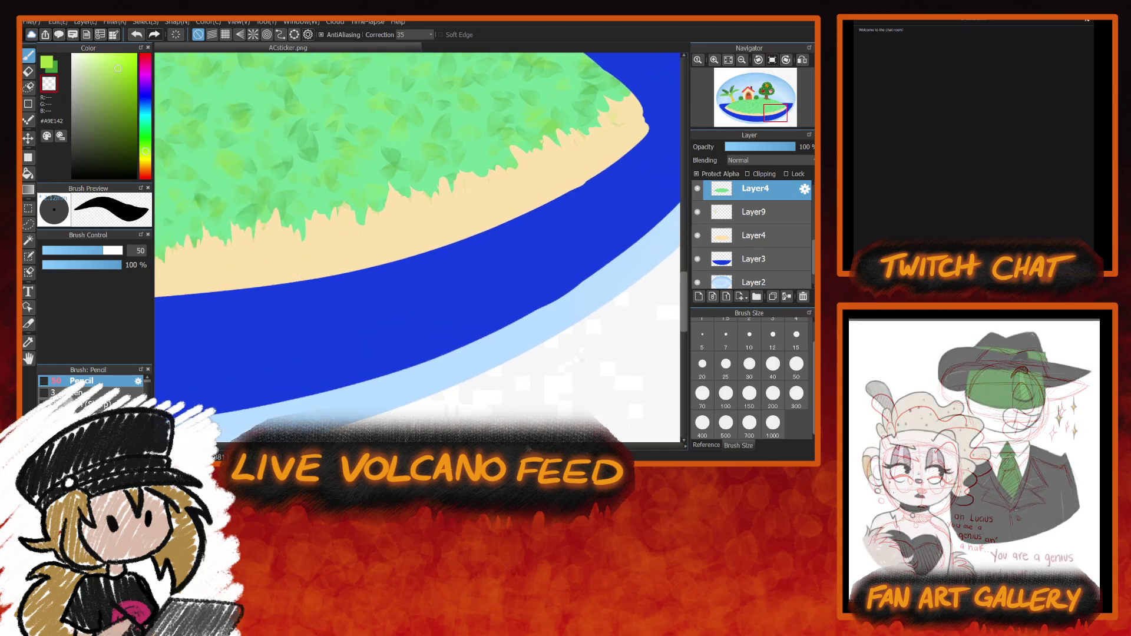
scroll(417, 247, "left", 10)
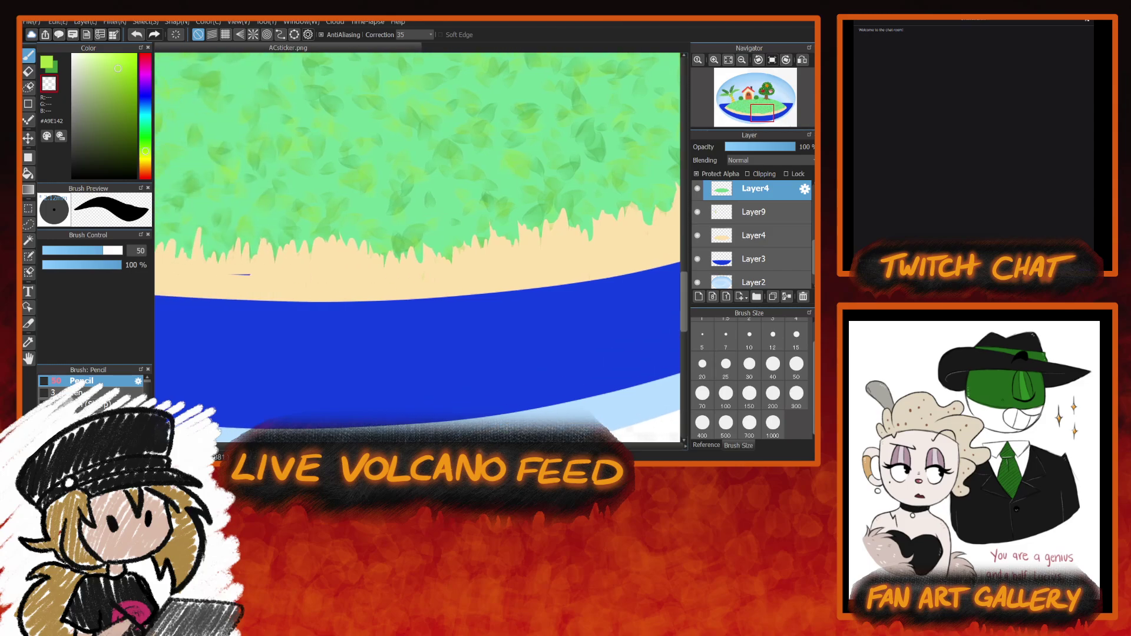
scroll(417, 247, "left", 3)
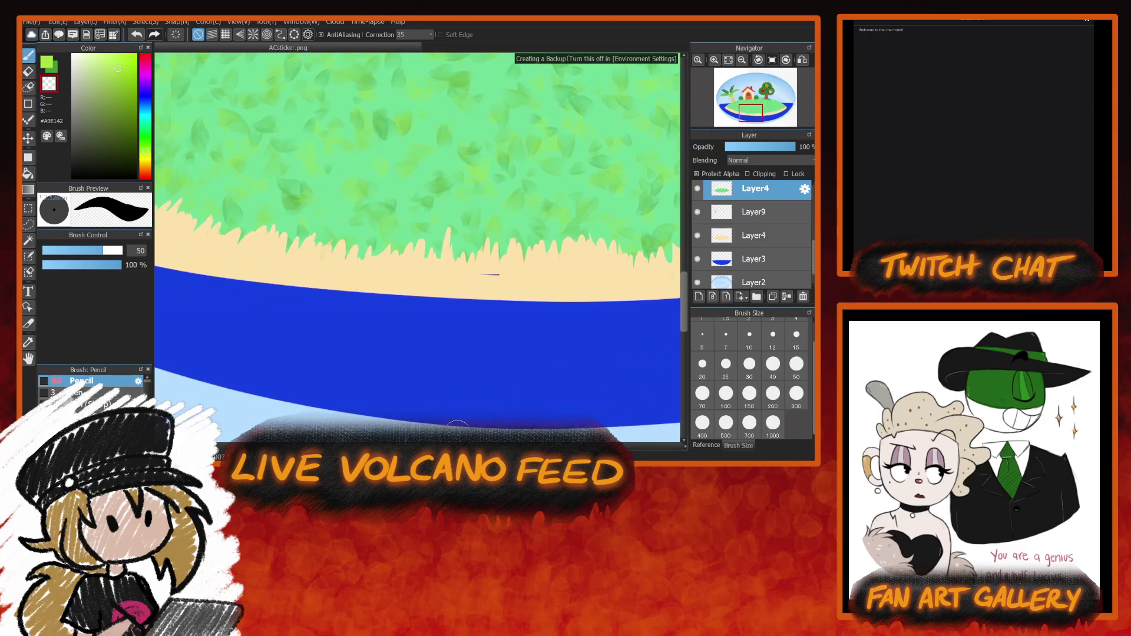
left_click(542, 278, "alt")
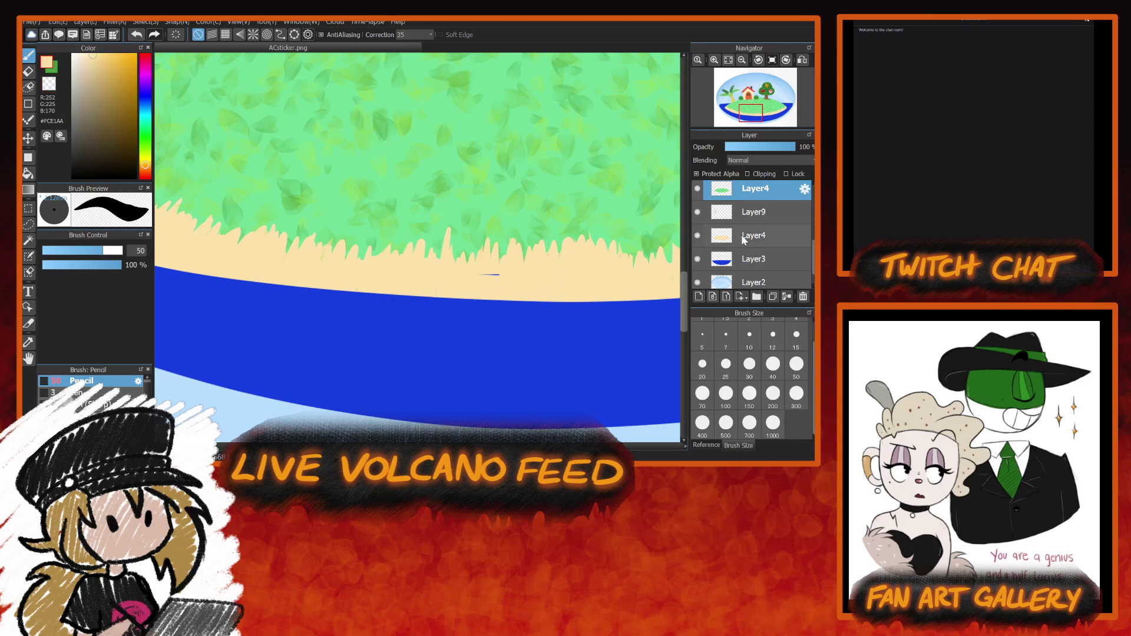
Select the water layer, Layer3, and set the brush colour to pale blue #E9EDFF.
left_click(716, 242)
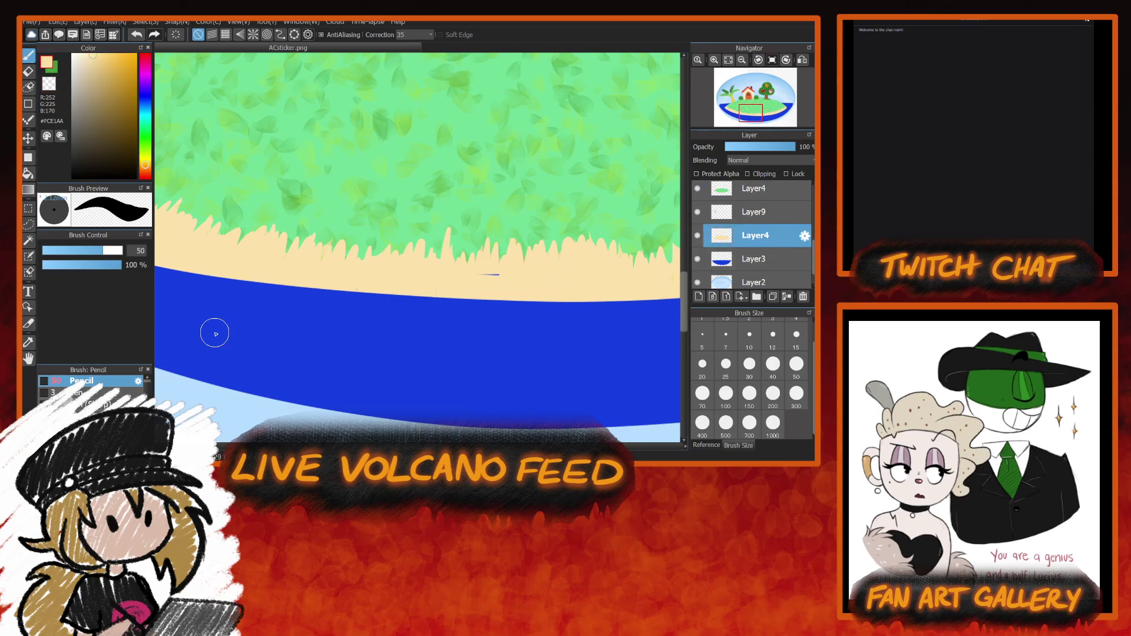
left_click(742, 59)
left_click(742, 59)
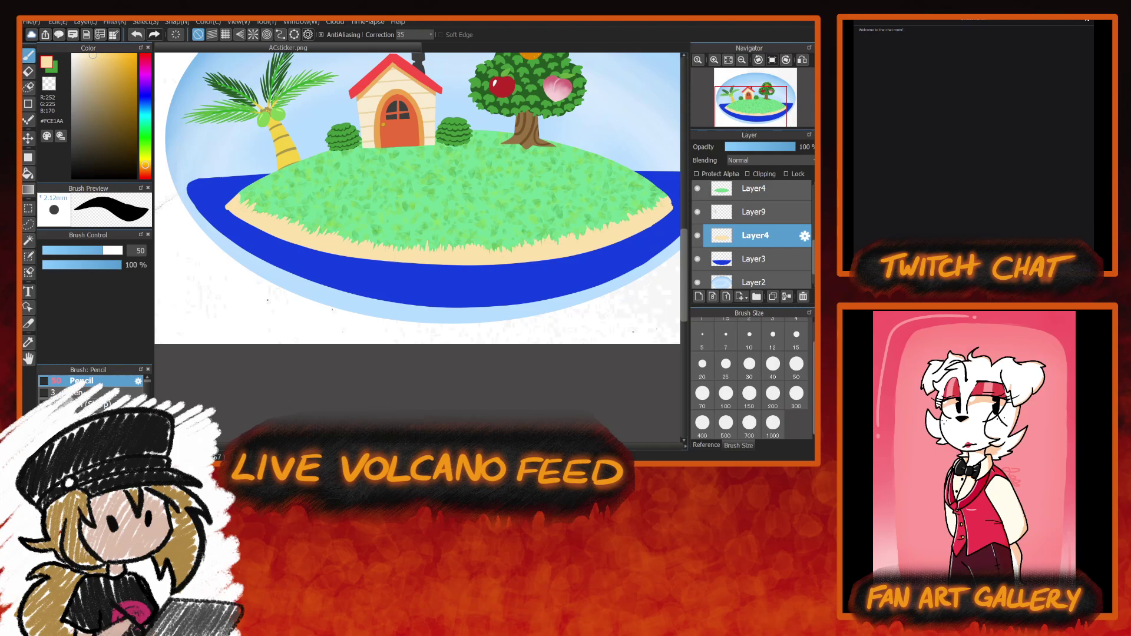
mouse_move(404, 446)
left_mouse_down()
mouse_move(420, 446)
mouse_move(396, 446)
left_mouse_up()
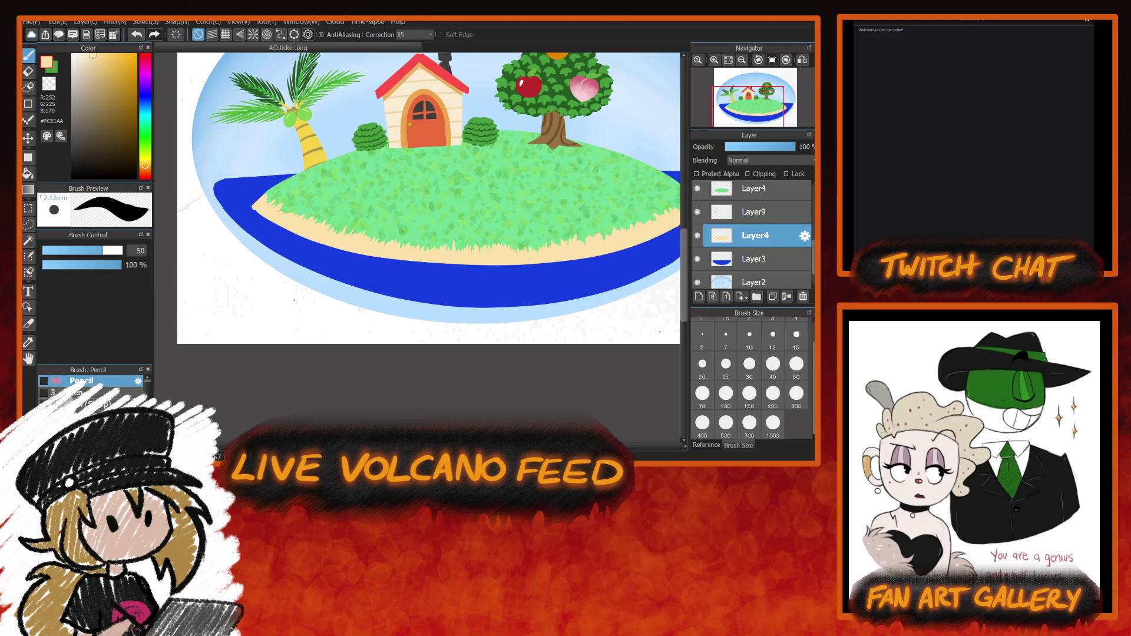
left_click(754, 262)
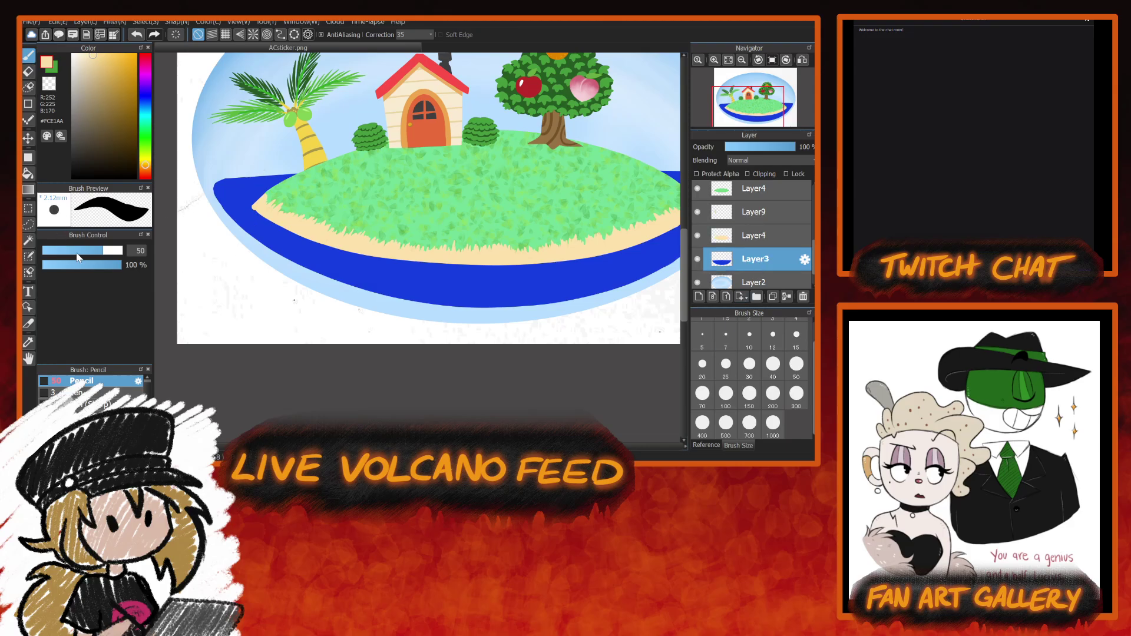
left_click(246, 193, "alt")
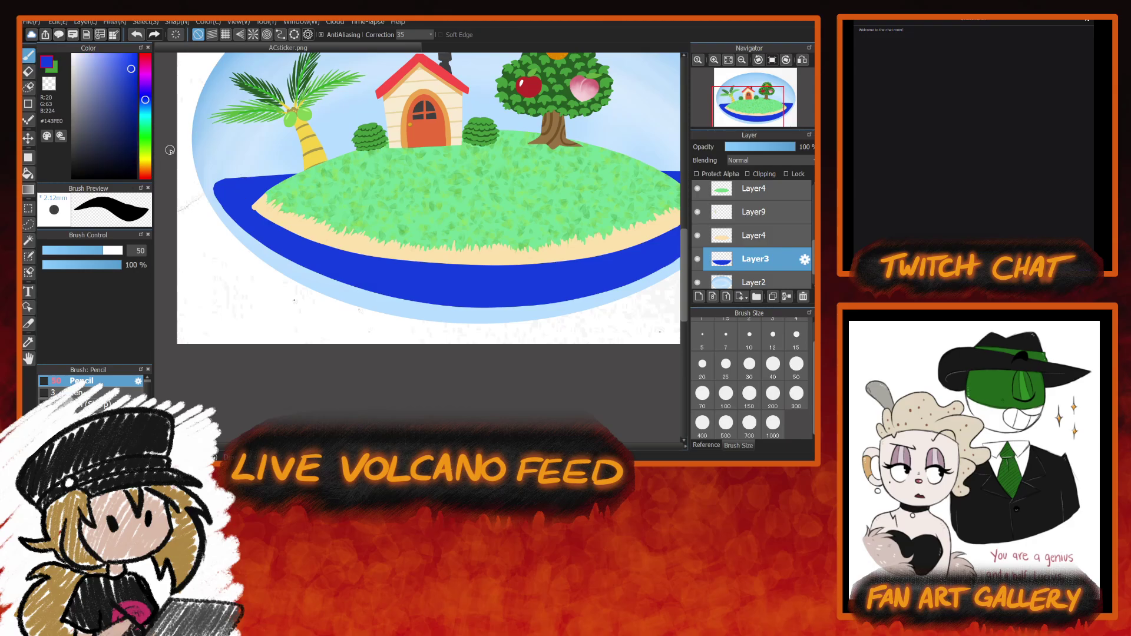
left_click(86, 59)
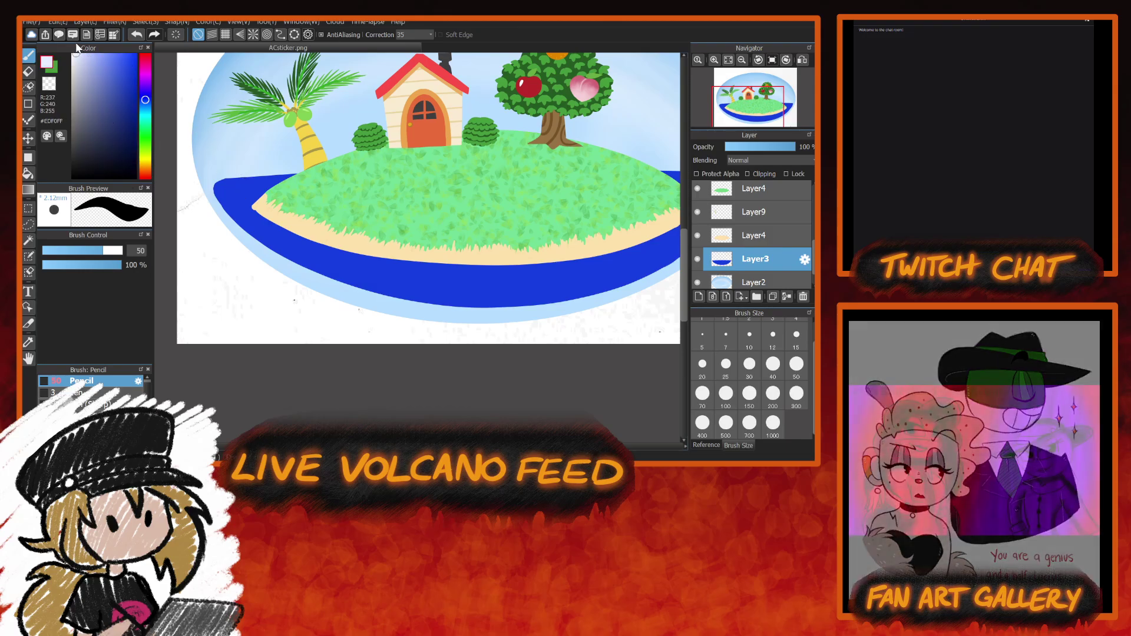
left_click(76, 54)
Choose the Alcohol Marker brush and turn on alpha protection for Layer3.
scroll(146, 391, "down", 3)
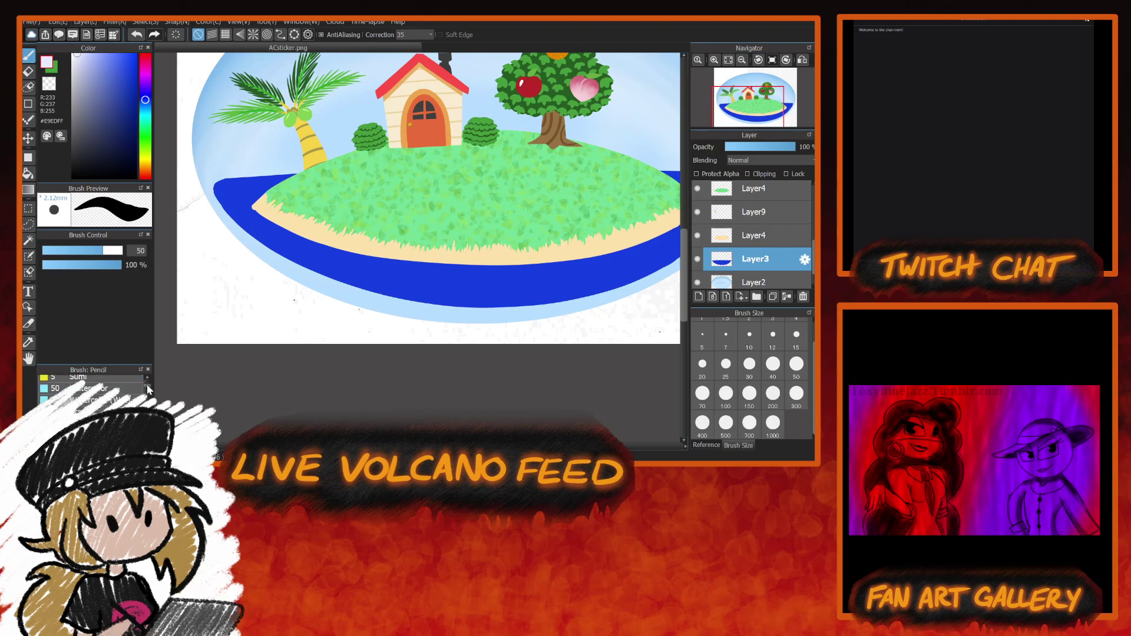
scroll(146, 390, "up", 1)
left_click(88, 412)
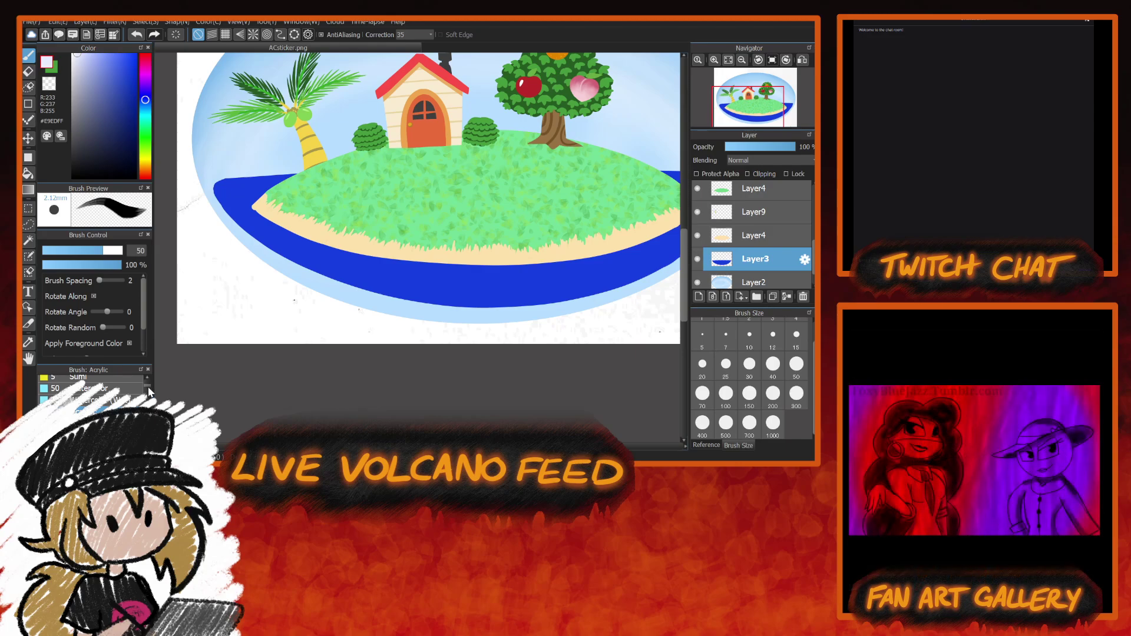
scroll(148, 392, "down", 2)
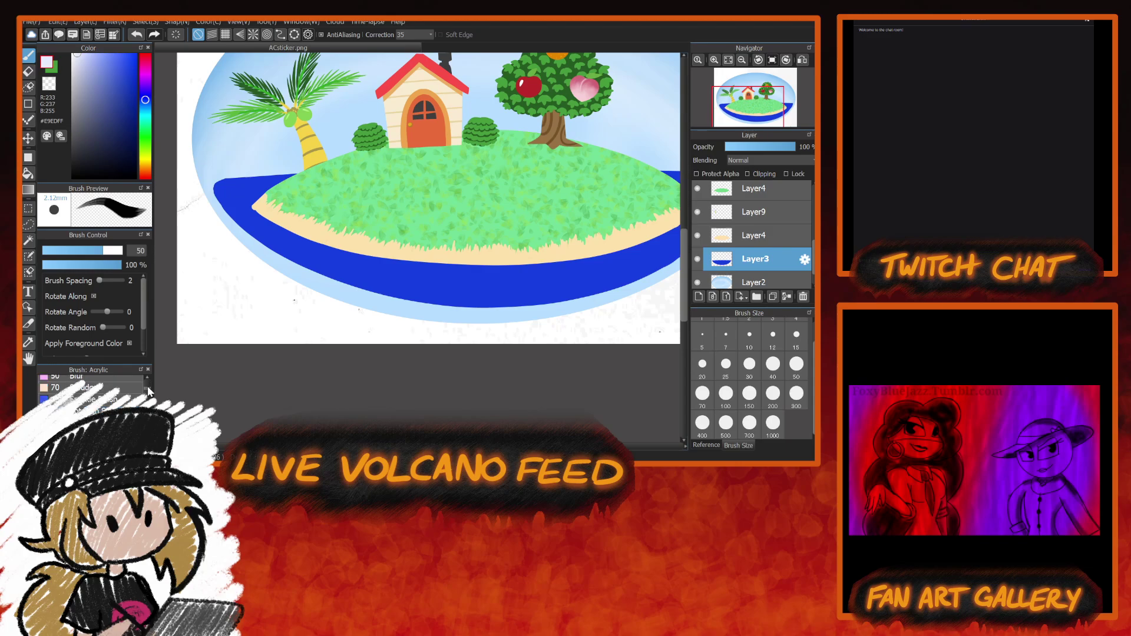
scroll(148, 392, "up", 2)
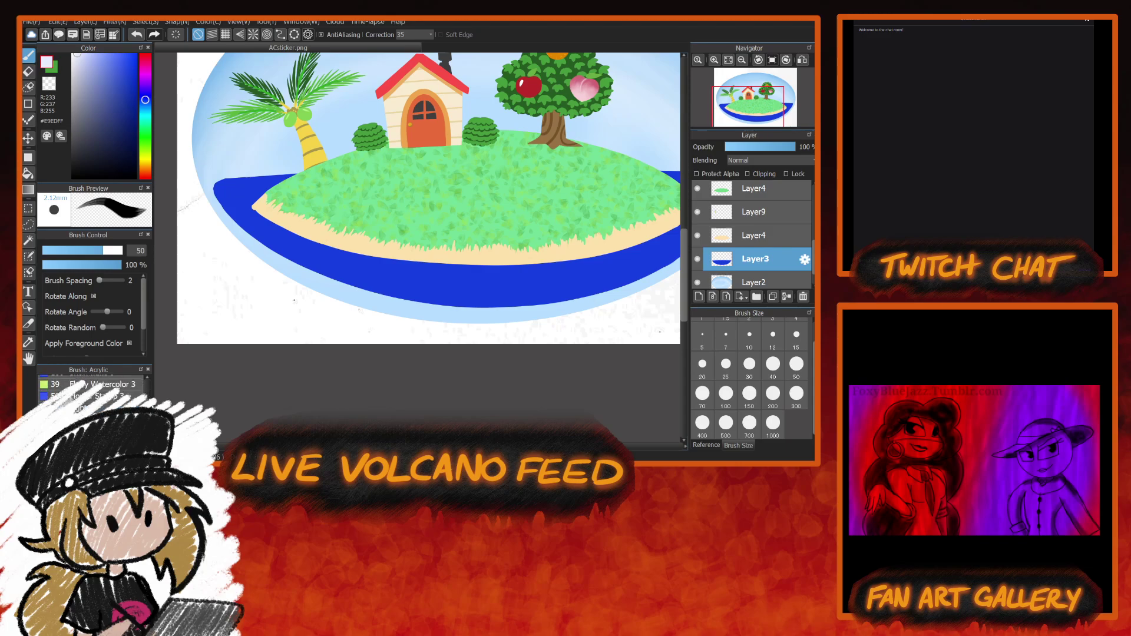
scroll(91, 389, "down", 3)
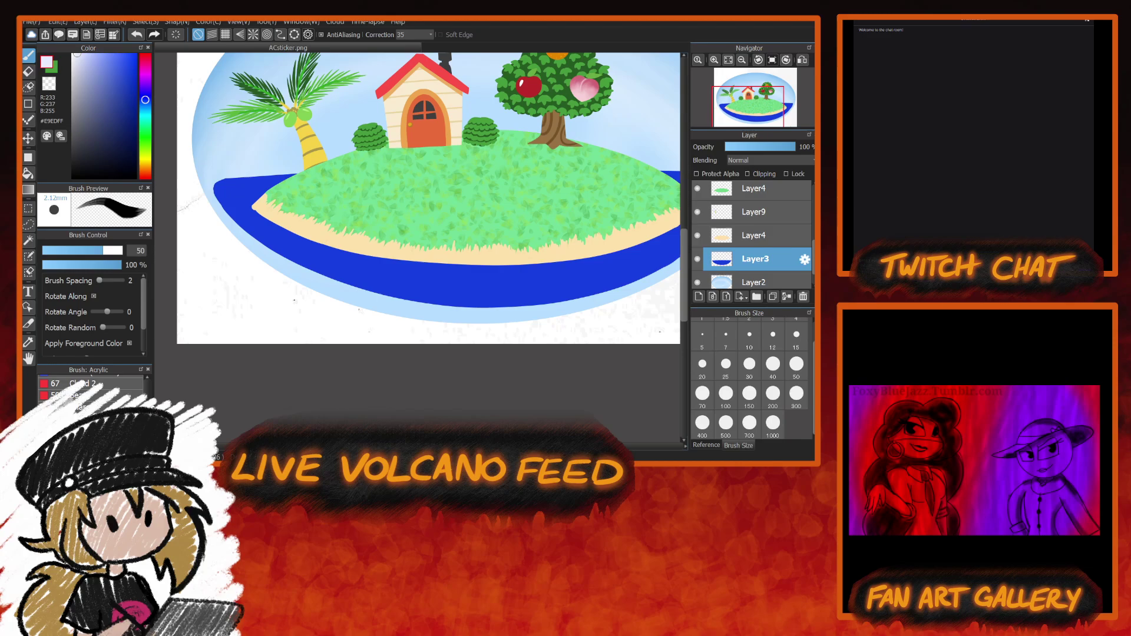
scroll(91, 389, "down", 3)
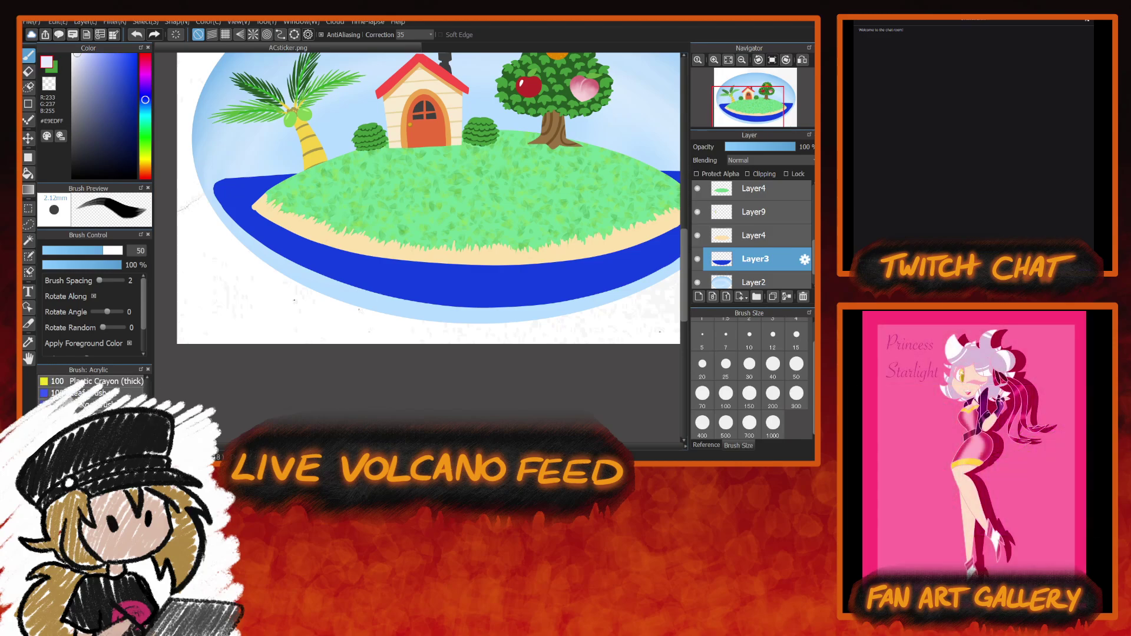
scroll(92, 389, "down", 3)
scroll(92, 389, "up", 3)
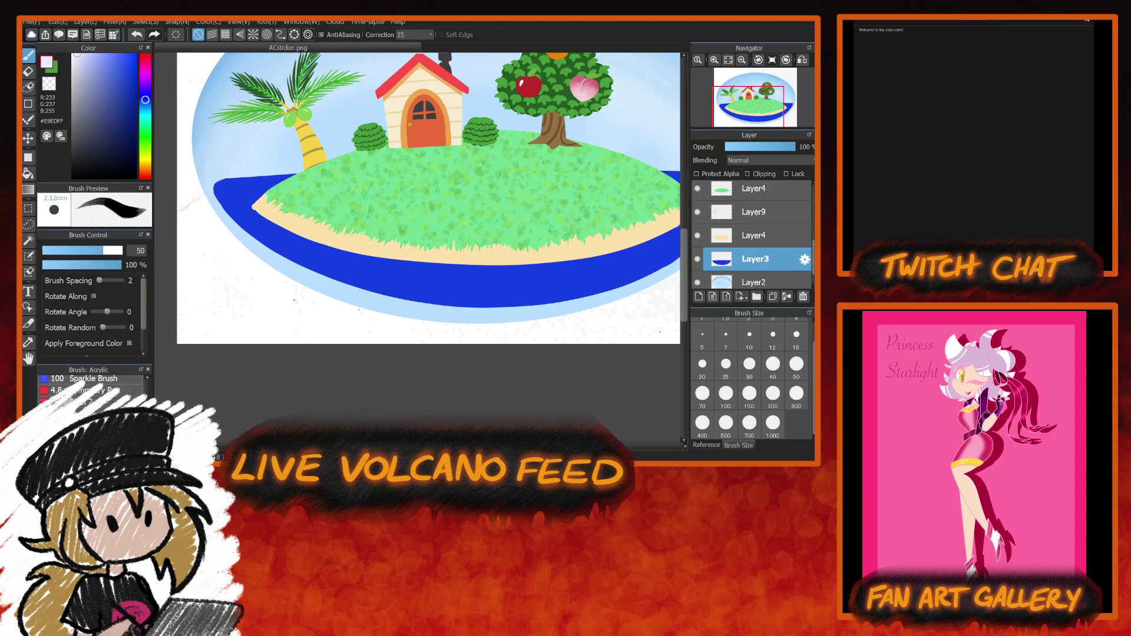
scroll(91, 389, "down", 3)
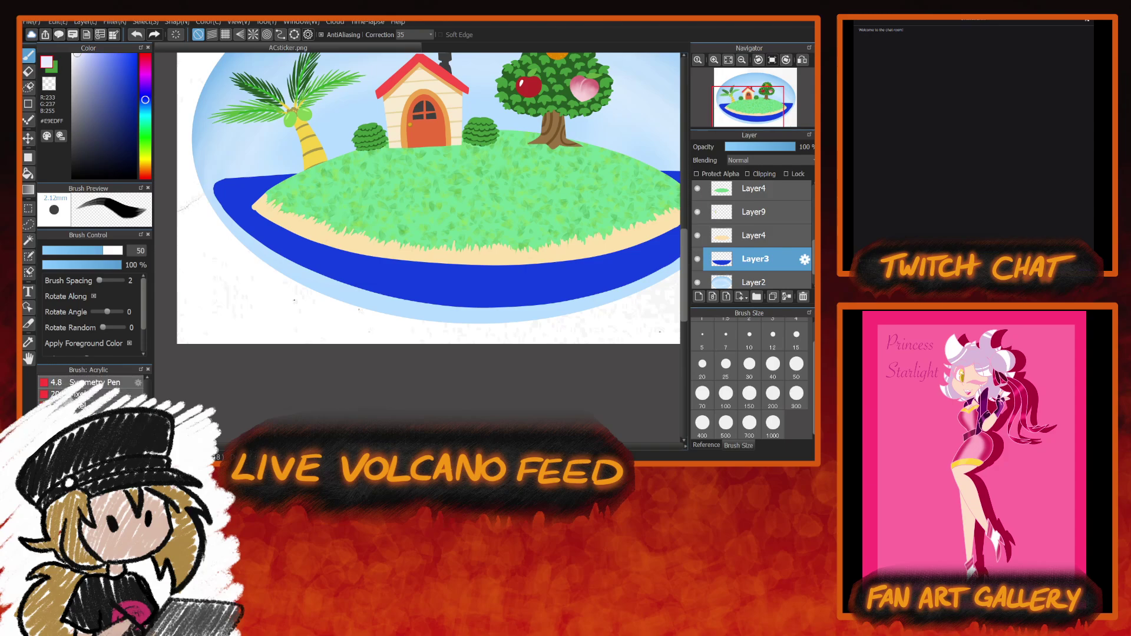
left_click(88, 410)
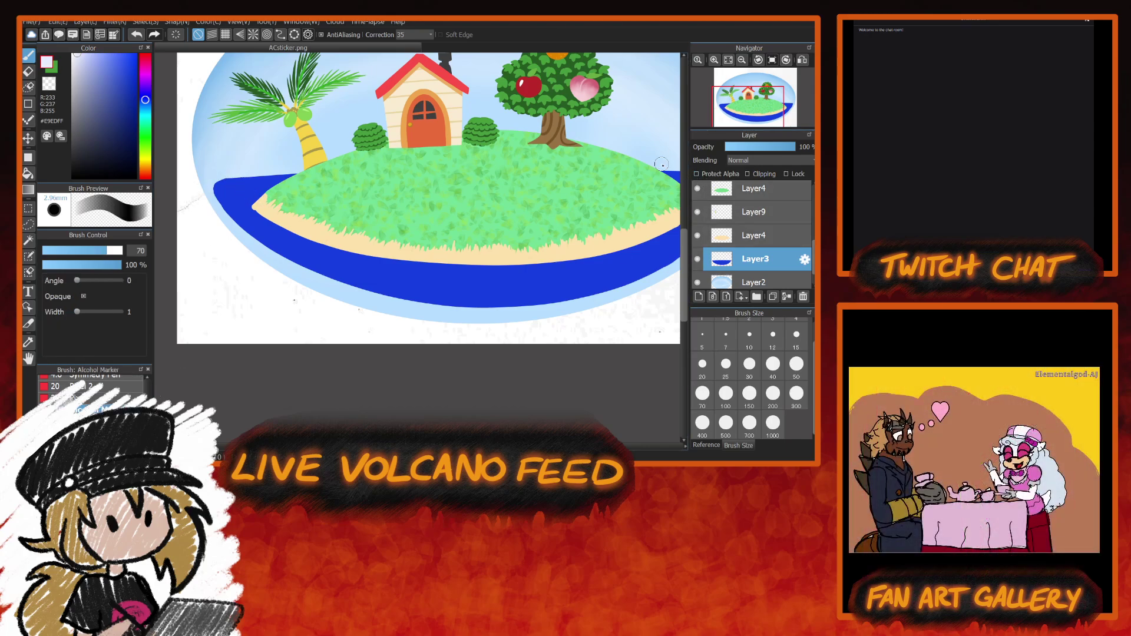
left_click(697, 174)
Paint pale, translucent wave streaks across the blue water all around the island.
mouse_move(269, 176)
left_mouse_down()
mouse_move(219, 196)
mouse_move(258, 204)
left_mouse_up()
left_click_drag(312, 233, 272, 252)
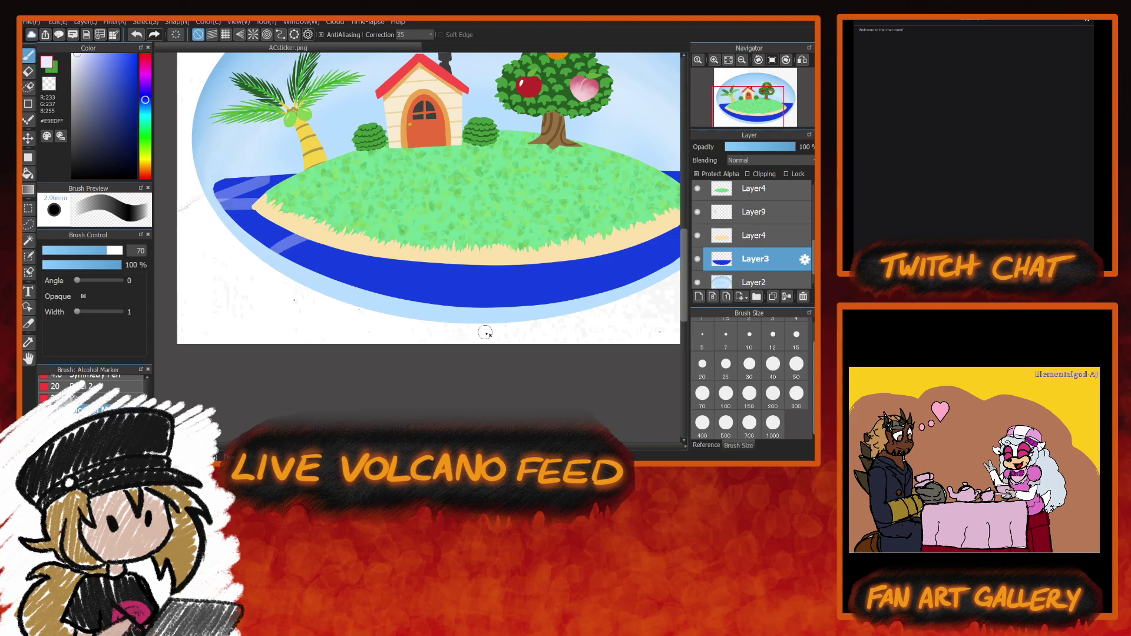
mouse_move(436, 276)
left_mouse_down()
mouse_move(640, 292)
mouse_move(677, 313)
mouse_move(640, 266)
mouse_move(669, 233)
left_mouse_up()
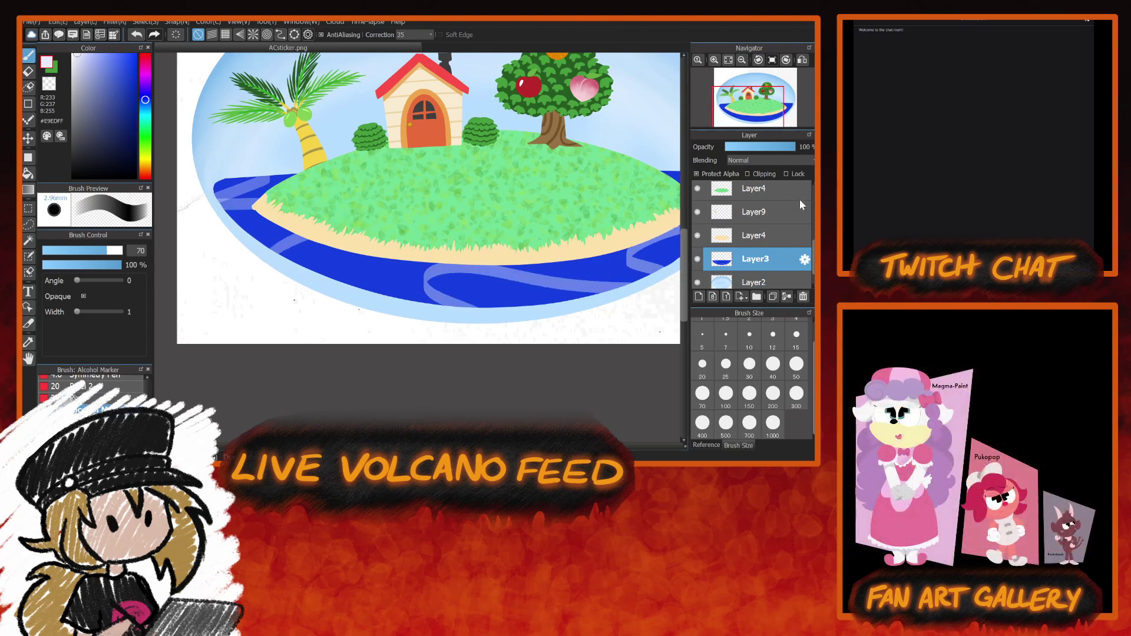
left_click_drag(445, 259, 407, 289)
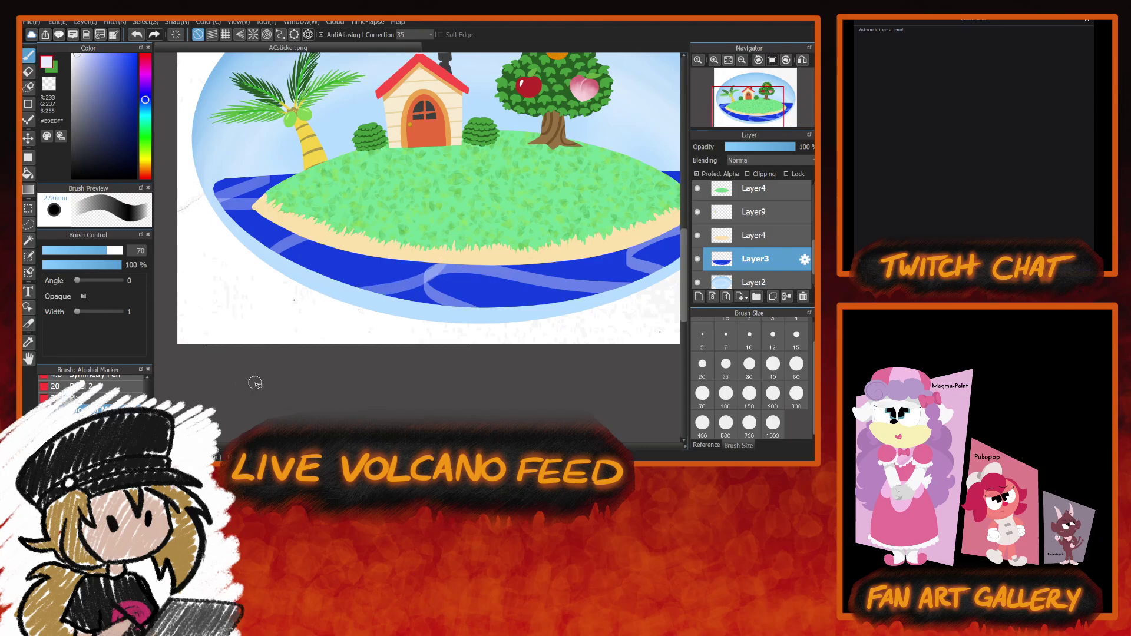
left_click_drag(267, 249, 448, 272)
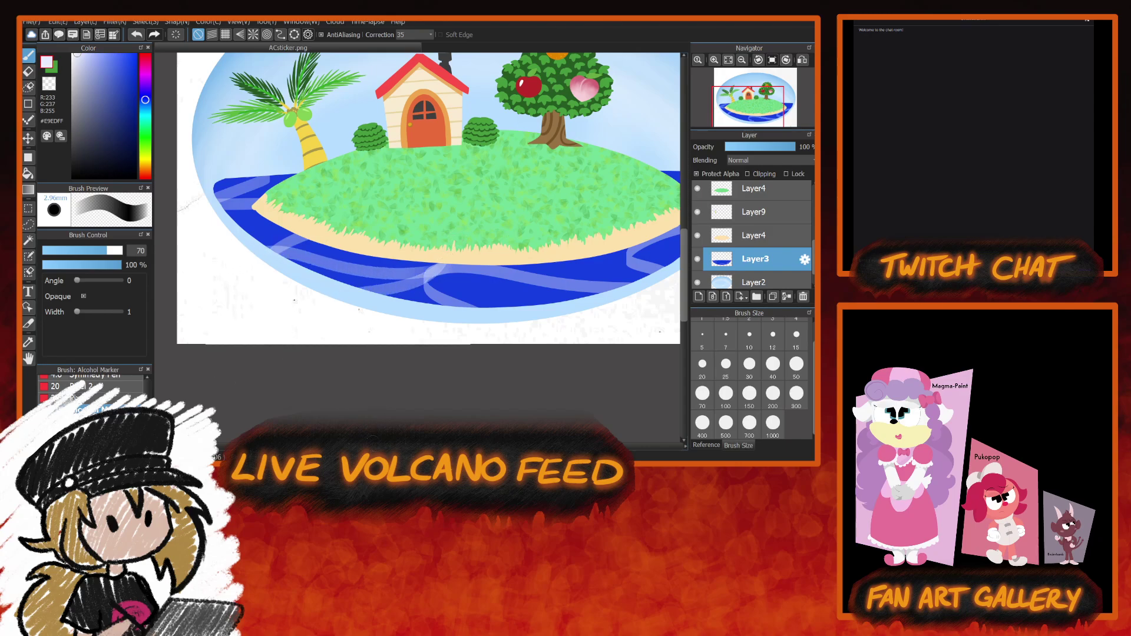
left_click_drag(666, 199, 522, 199)
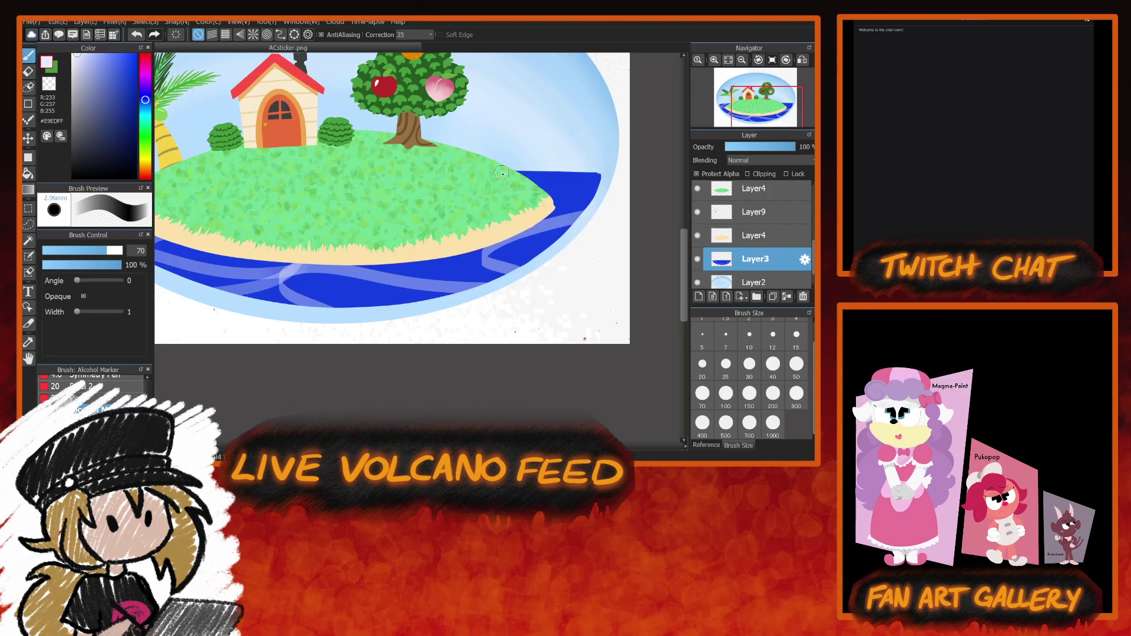
left_click_drag(590, 174, 580, 203)
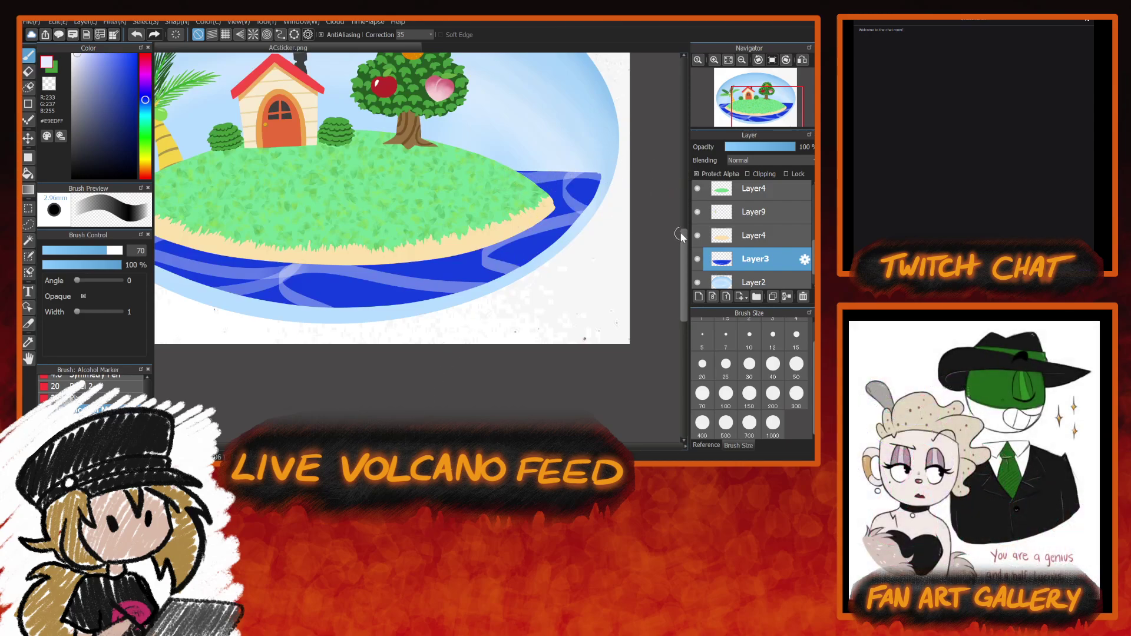
left_click_drag(510, 268, 465, 252)
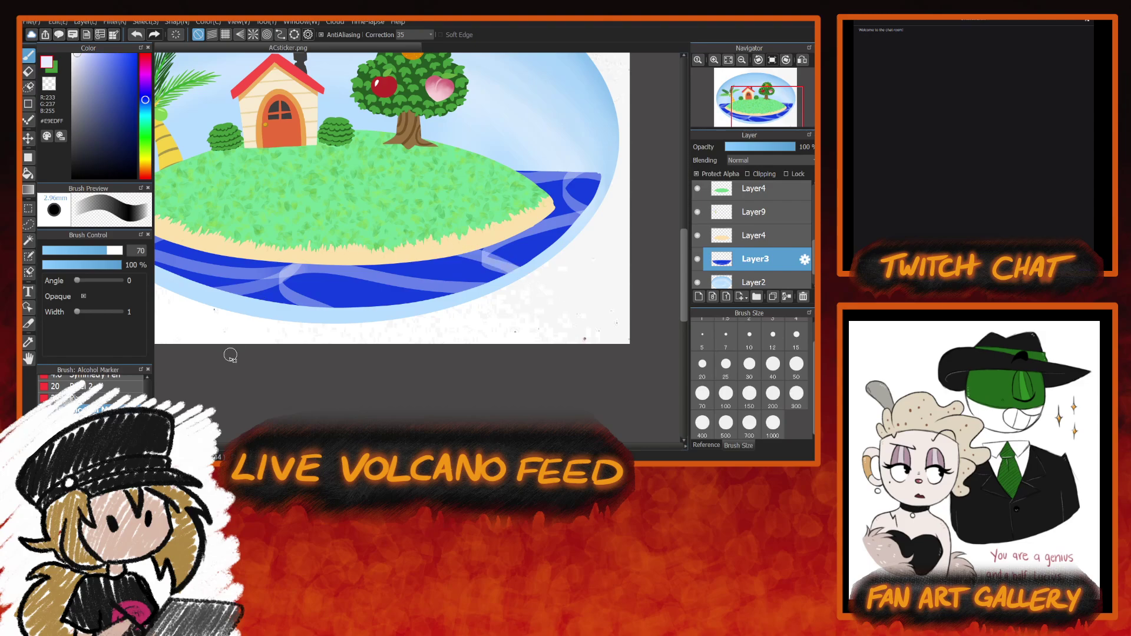
Cover the water on Layer3 with a solid blue #0037FF fill using the Ellipse shape.
left_click_drag(230, 356, 319, 355)
left_click(135, 54)
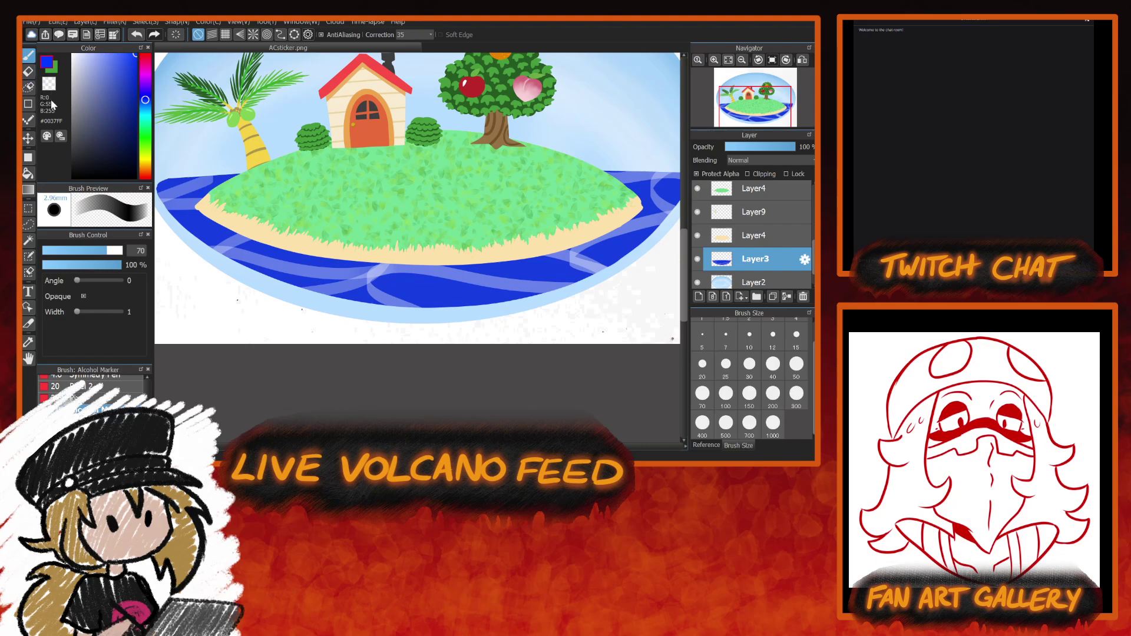
left_click(34, 156)
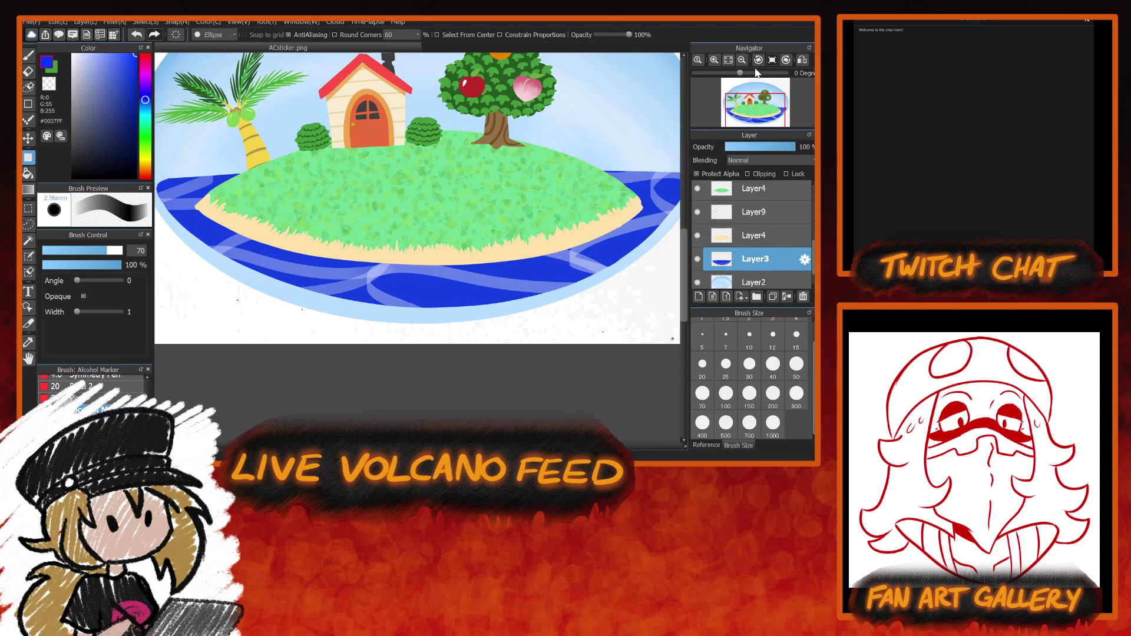
scroll(186, 196, "down", 1)
left_click_drag(238, 211, 632, 294)
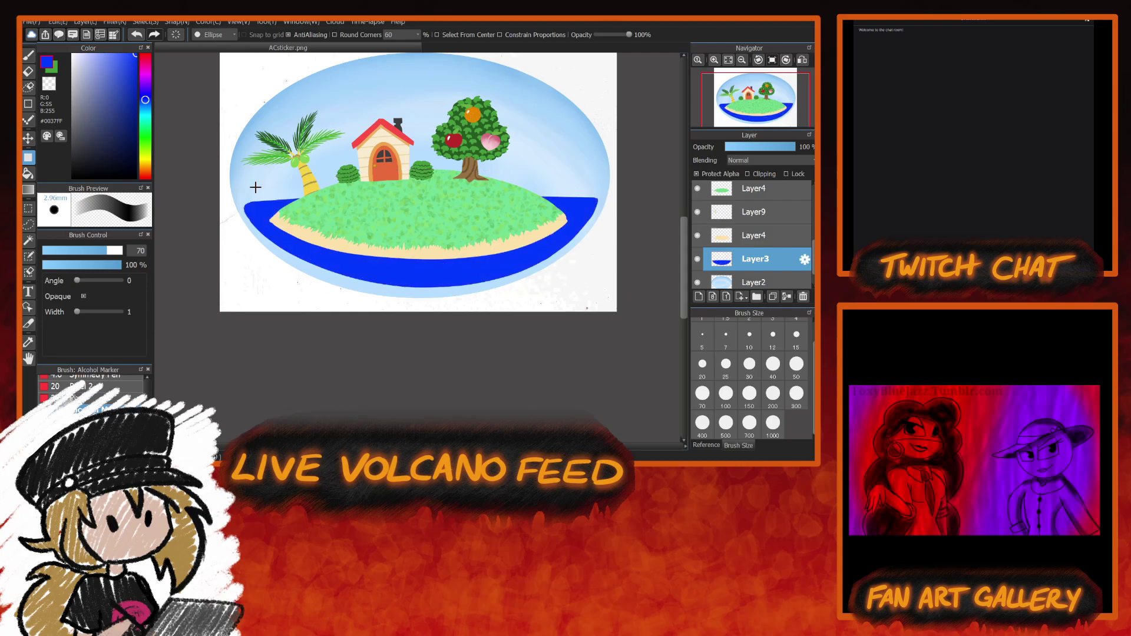
left_click_drag(208, 162, 650, 263)
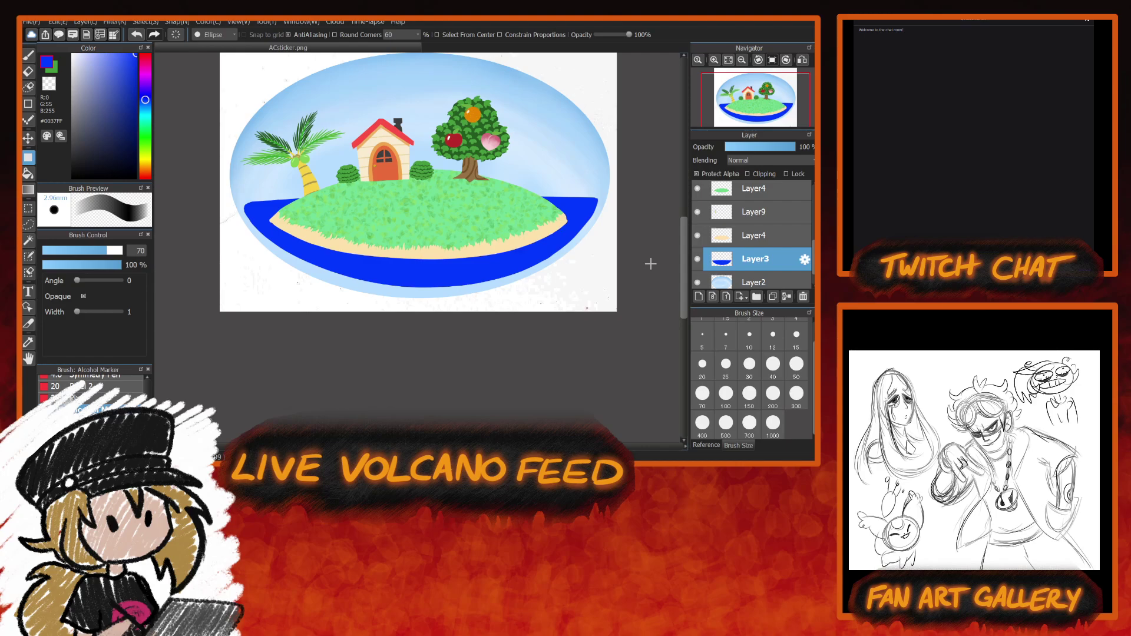
Return to the brush tool and set it to white #FFFFFF at size 10 for detailing the water.
left_click(28, 56)
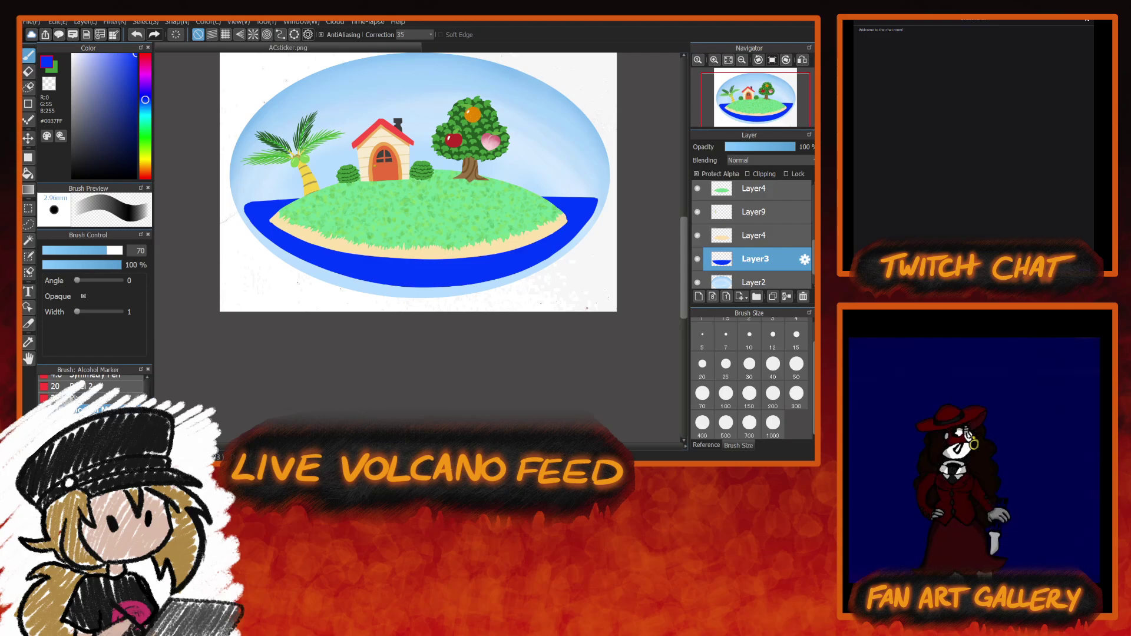
scroll(89, 389, "down", 5)
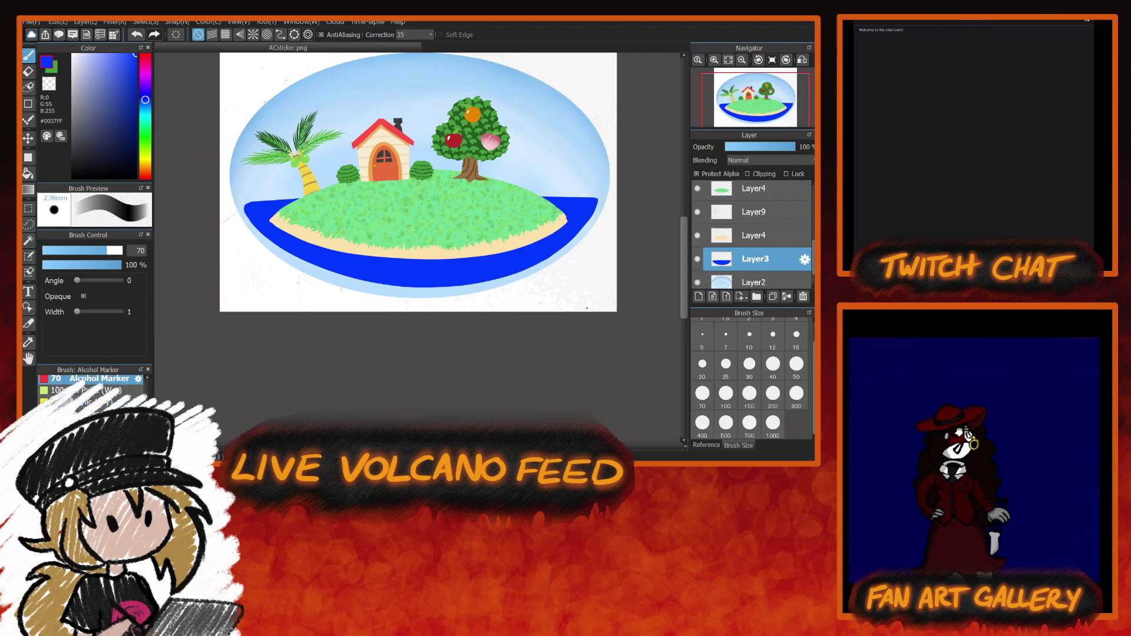
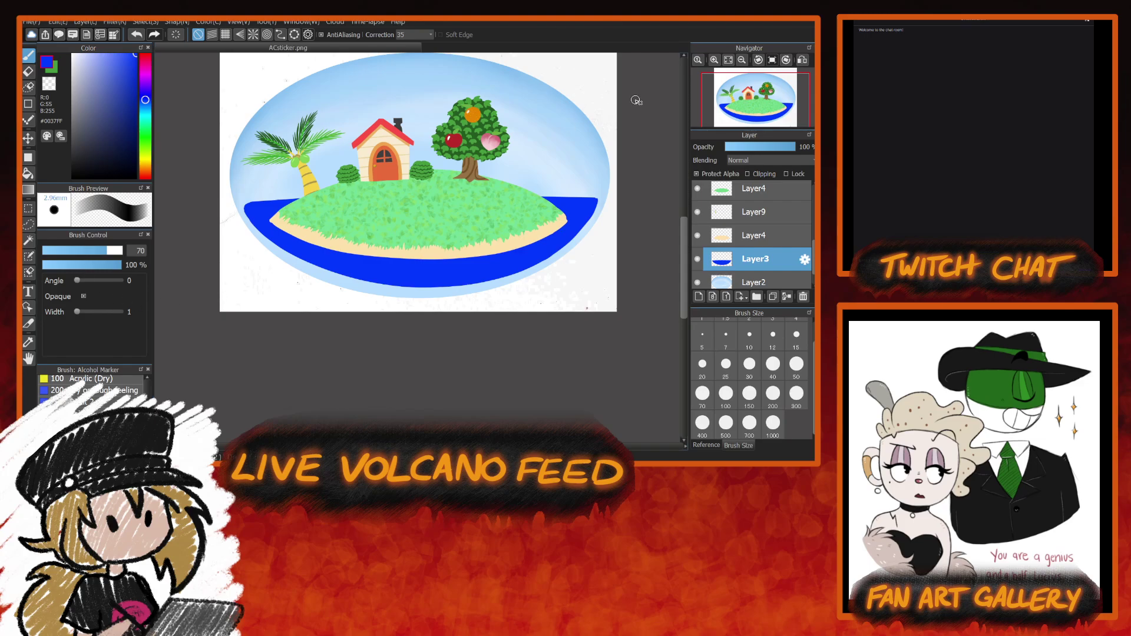
left_click(715, 60)
left_click(715, 60)
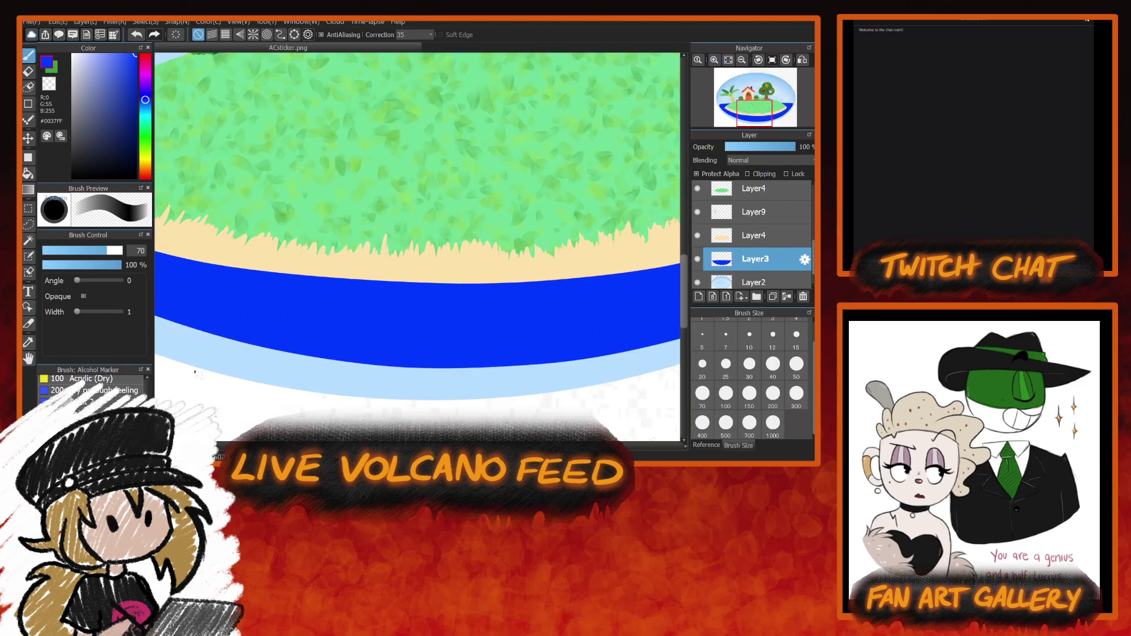
scroll(683, 315, "up", 3)
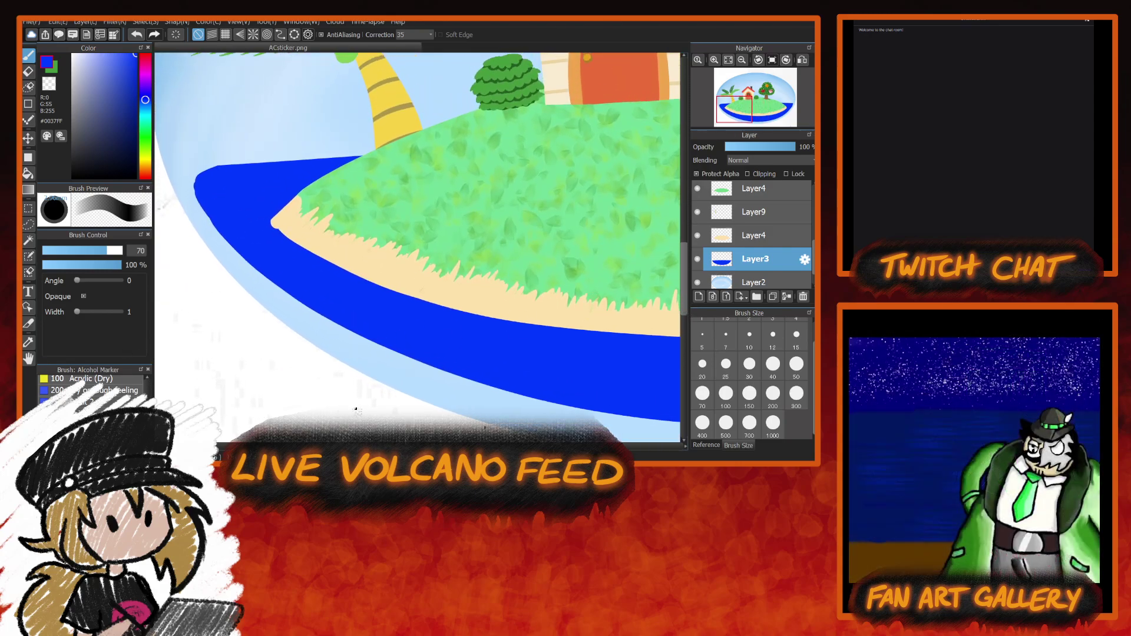
scroll(117, 386, "down", 2)
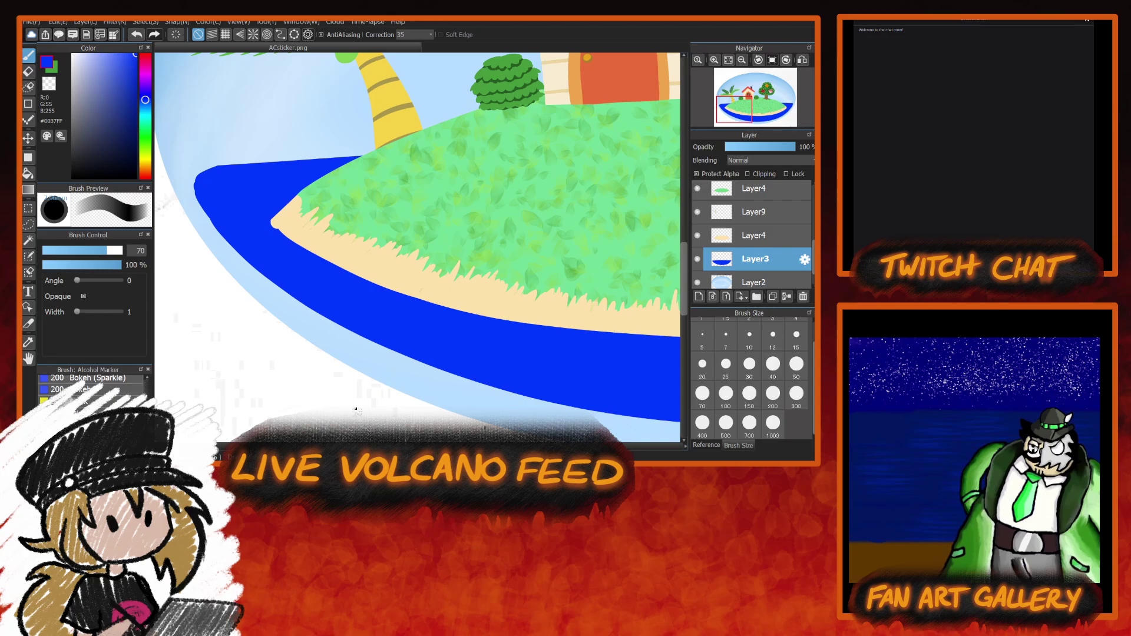
scroll(95, 389, "down", 4)
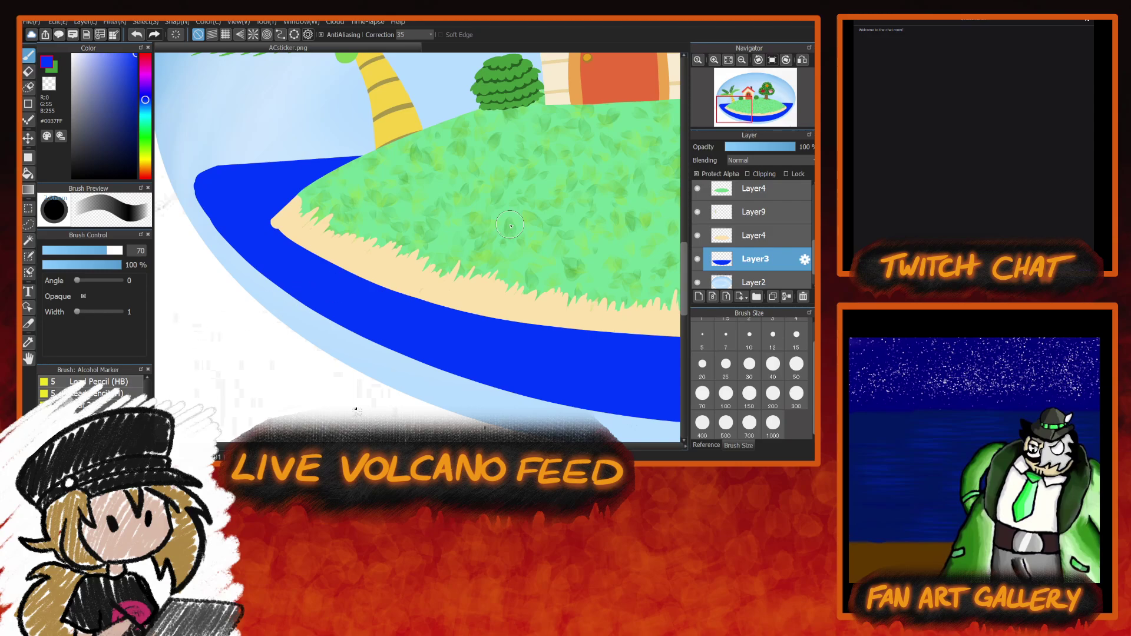
left_click_drag(106, 61, 60, 48)
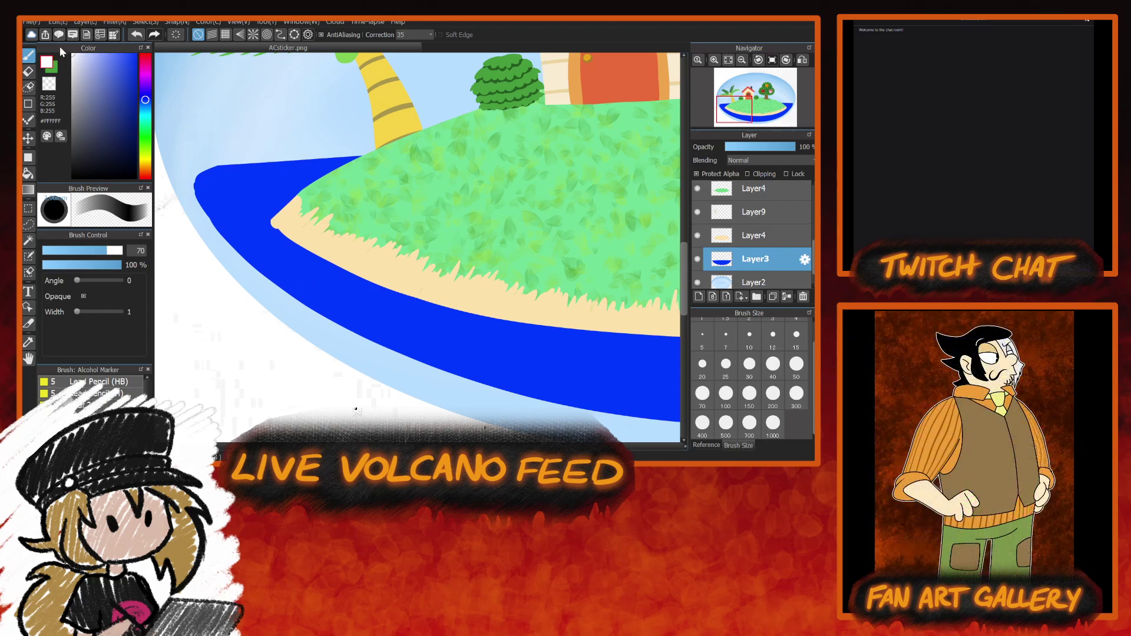
left_click(751, 345)
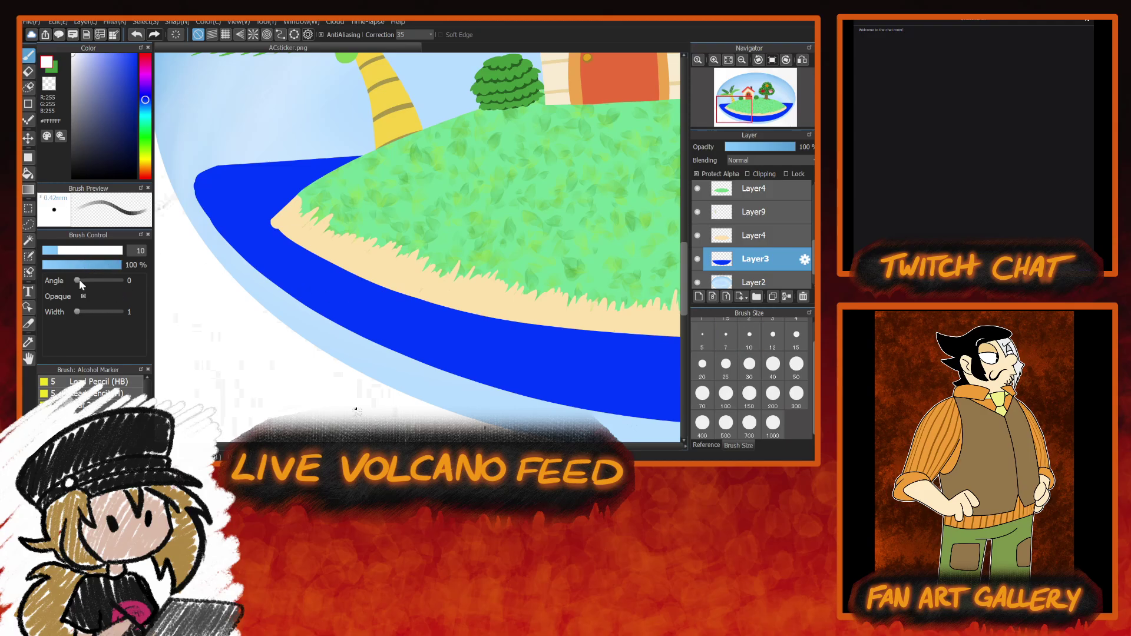
Set the brush angle to 67 and draw thin white wave lines on the water at both ends of the island.
left_click_drag(79, 279, 106, 280)
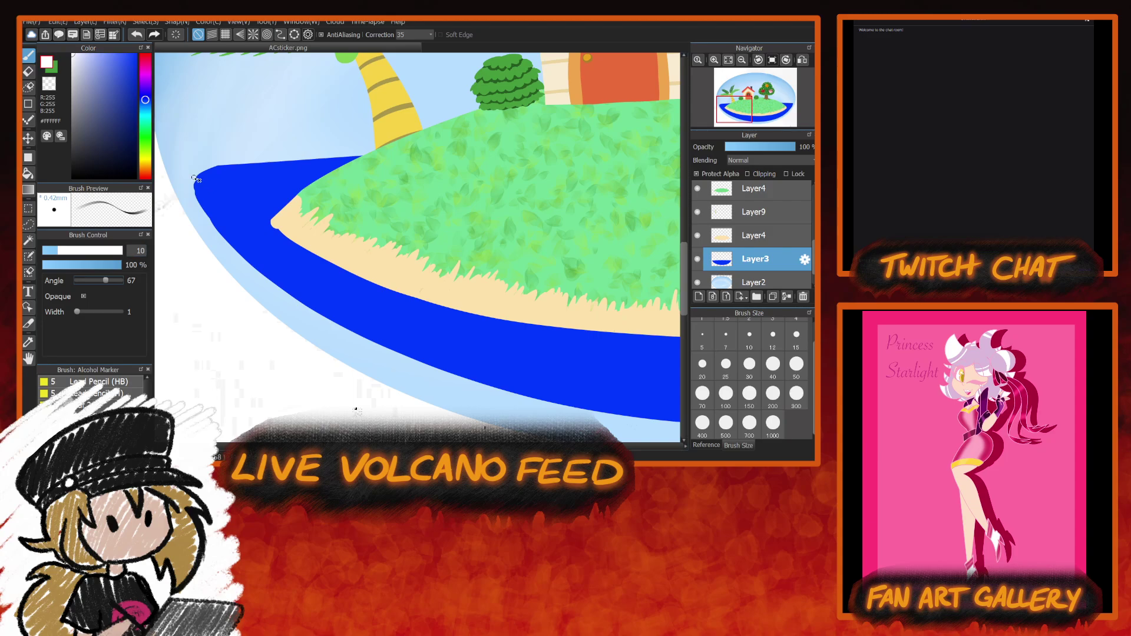
mouse_move(196, 177)
left_mouse_down()
mouse_move(326, 158)
mouse_move(223, 193)
left_mouse_up()
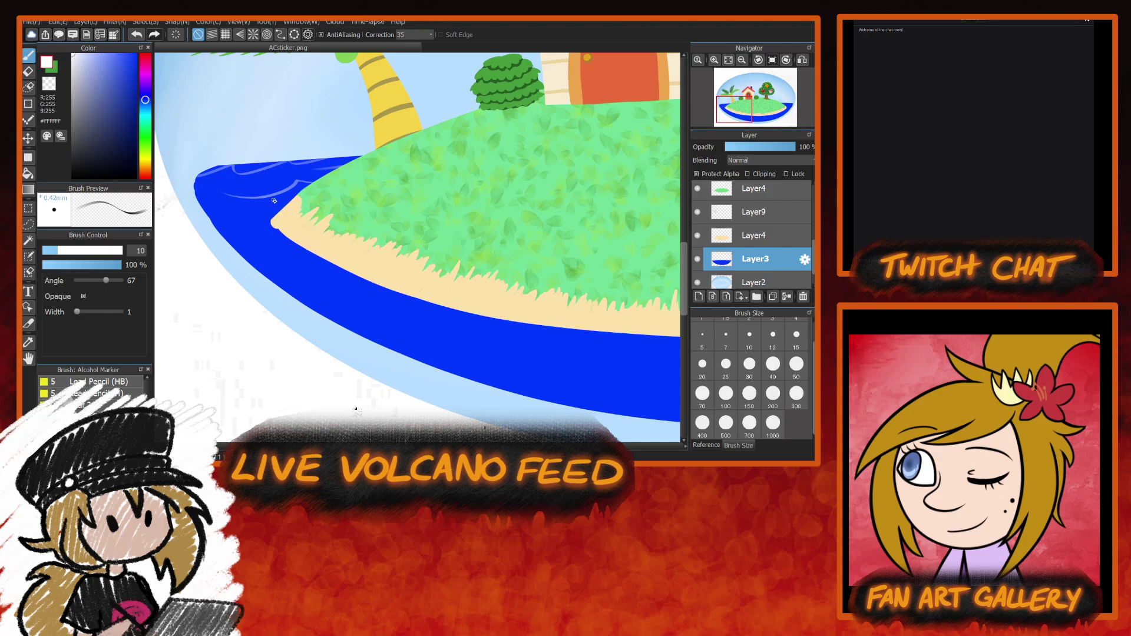
left_click_drag(216, 231, 273, 223)
scroll(356, 408, "right", 10)
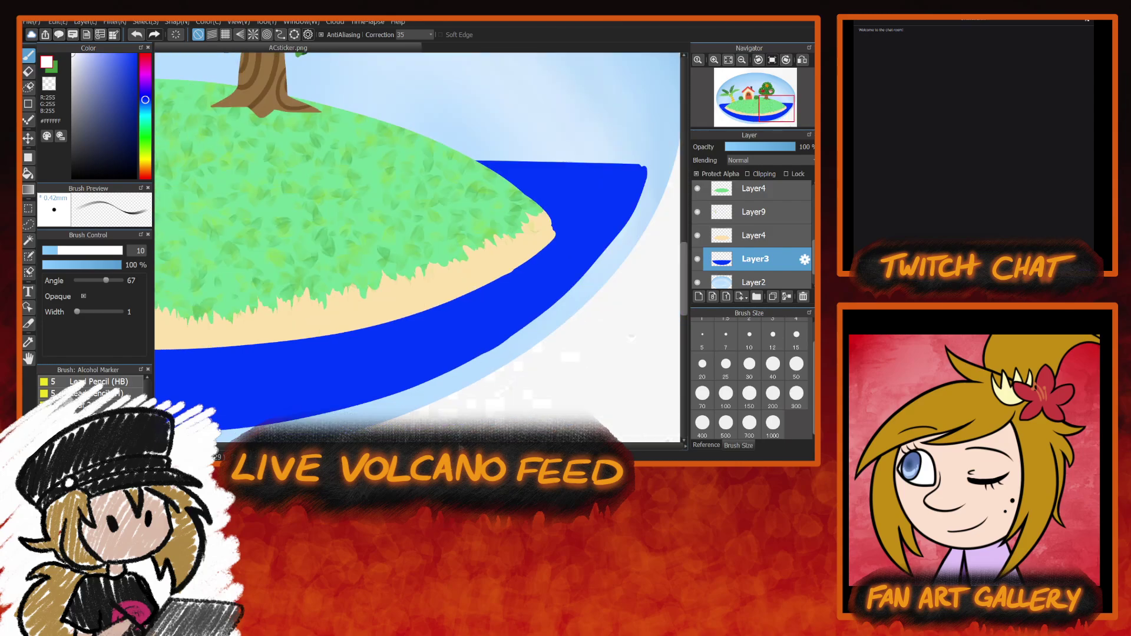
mouse_move(399, 172)
left_mouse_down()
mouse_move(552, 167)
mouse_move(511, 190)
mouse_move(430, 193)
left_mouse_up()
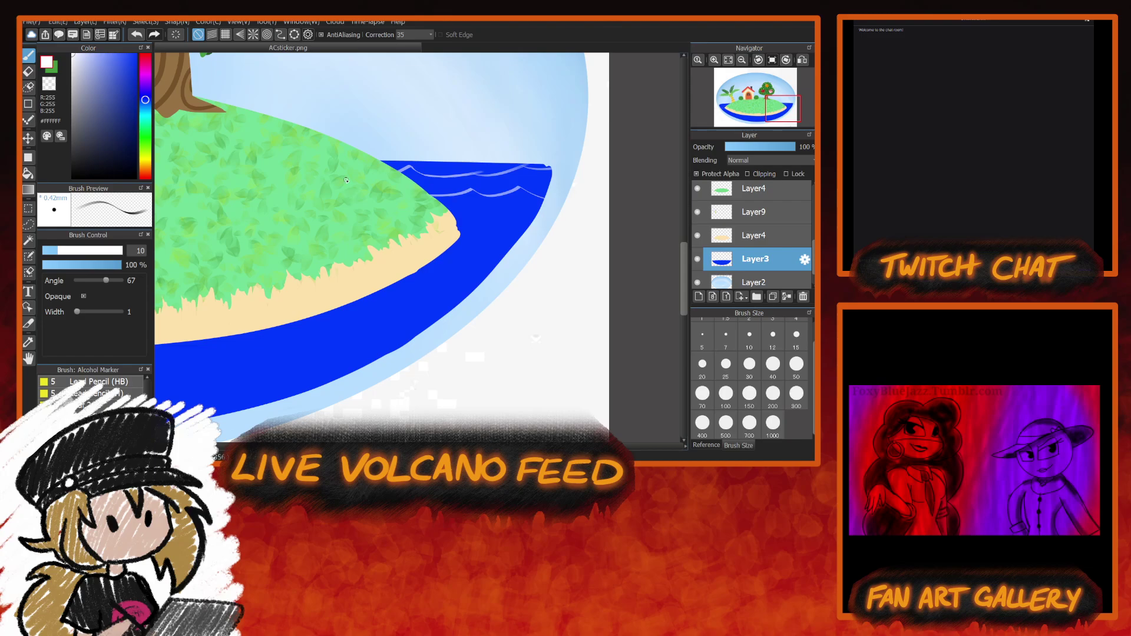
left_click_drag(484, 448, 345, 450)
left_click_drag(416, 419, 483, 424)
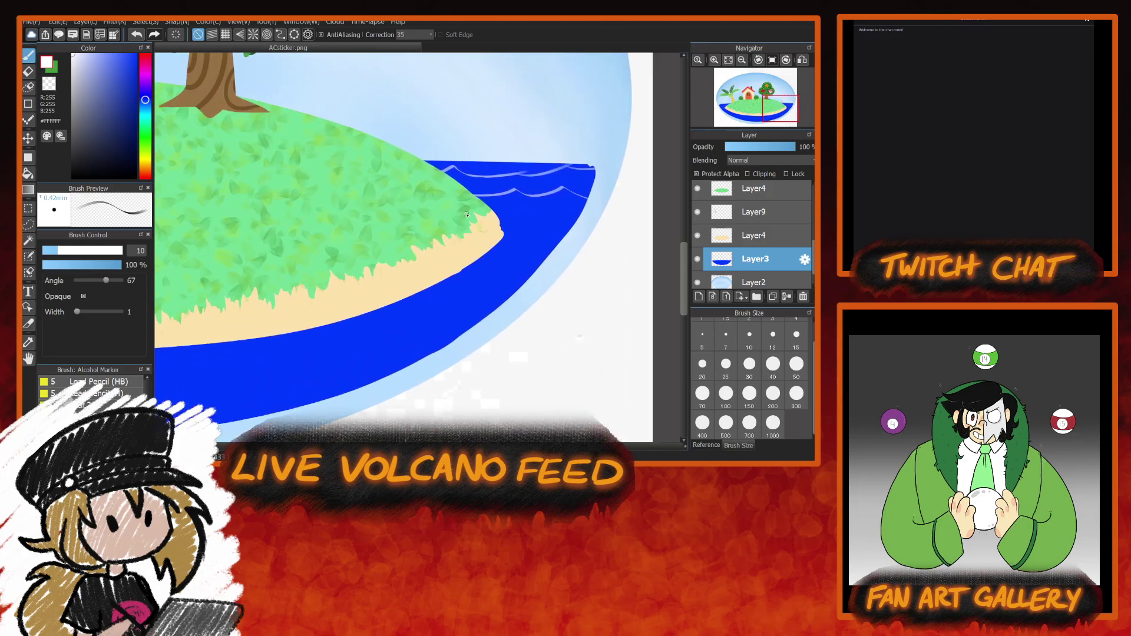
mouse_move(501, 217)
left_mouse_down()
mouse_move(582, 213)
mouse_move(528, 208)
left_mouse_up()
Draw thin white wave lines across the water in front of the island.
left_click_drag(761, 122, 720, 123)
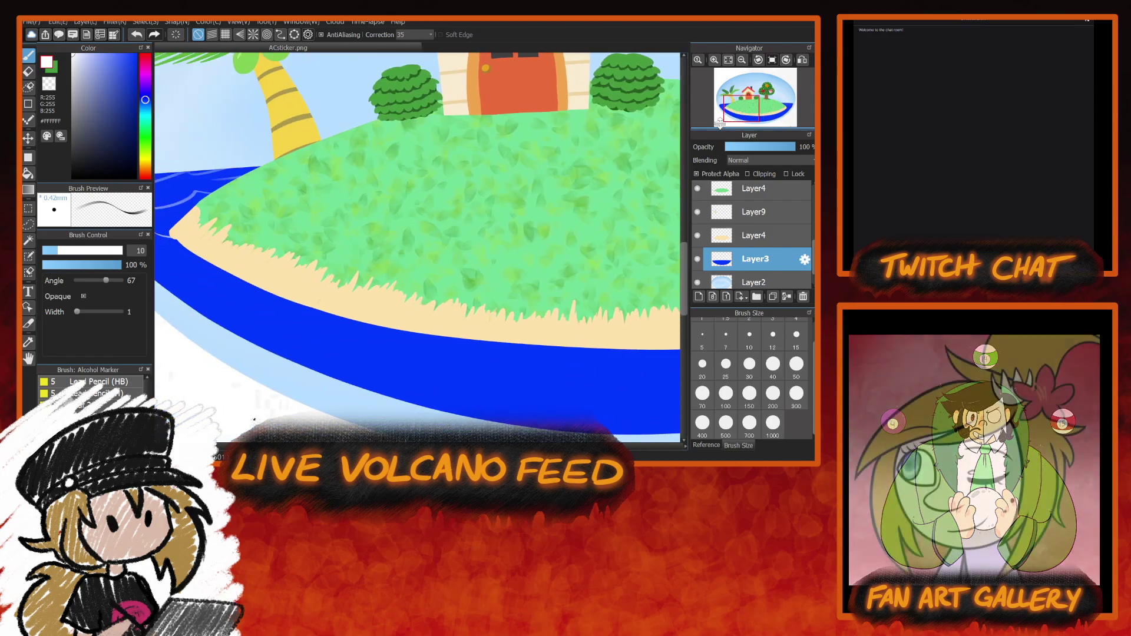
scroll(436, 327, "down", 3)
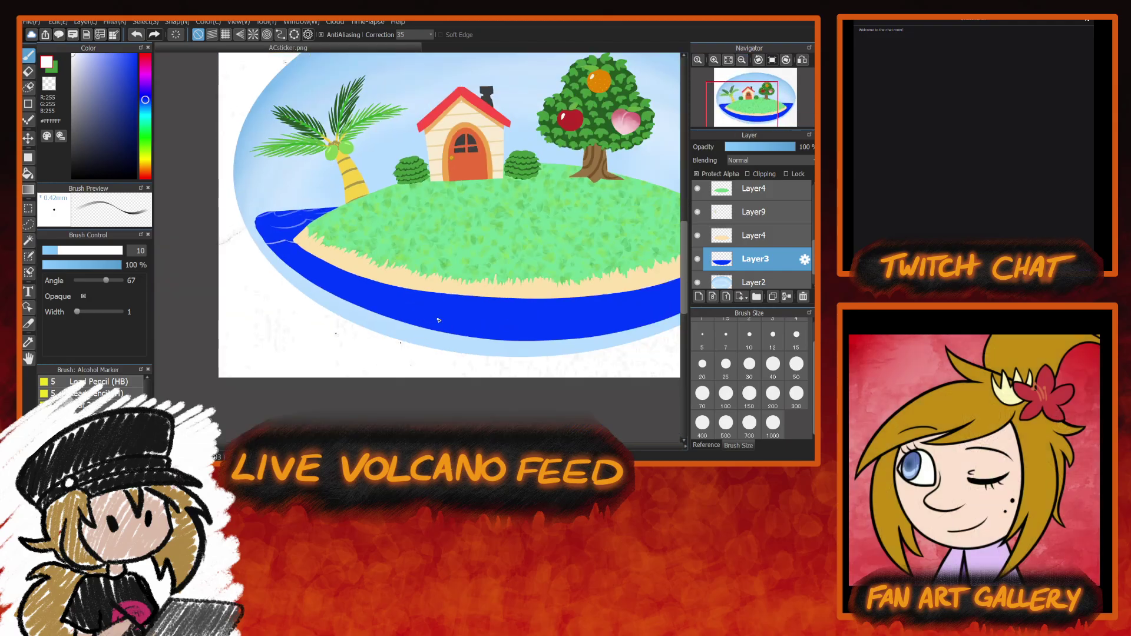
mouse_move(449, 321)
left_mouse_down()
mouse_move(525, 314)
mouse_move(588, 328)
mouse_move(627, 317)
left_mouse_up()
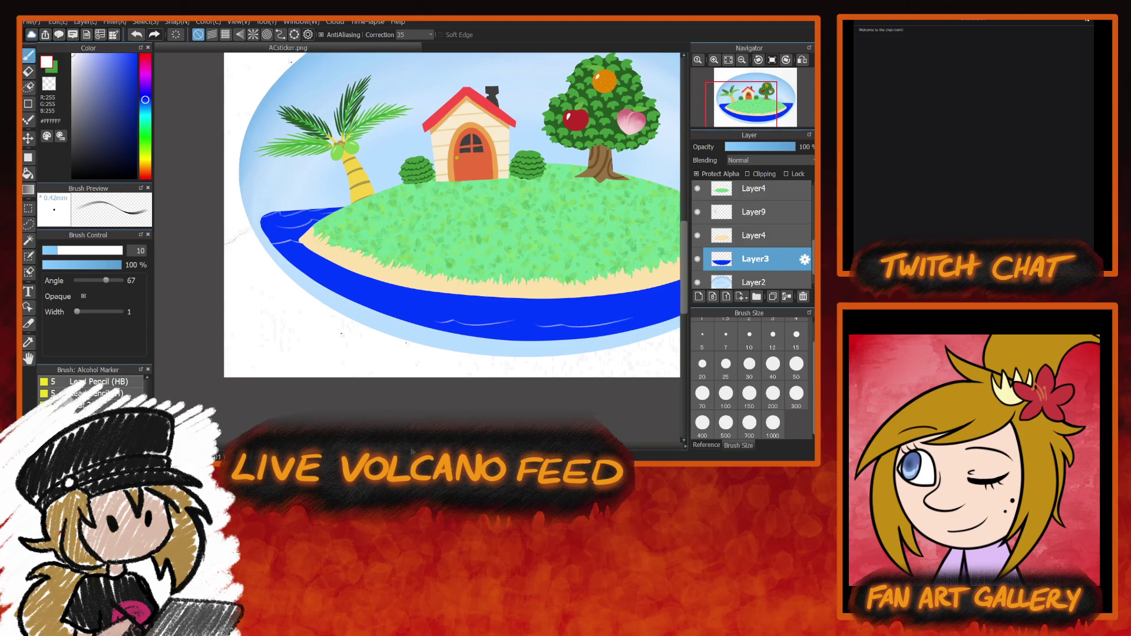
left_click_drag(355, 248, 417, 248)
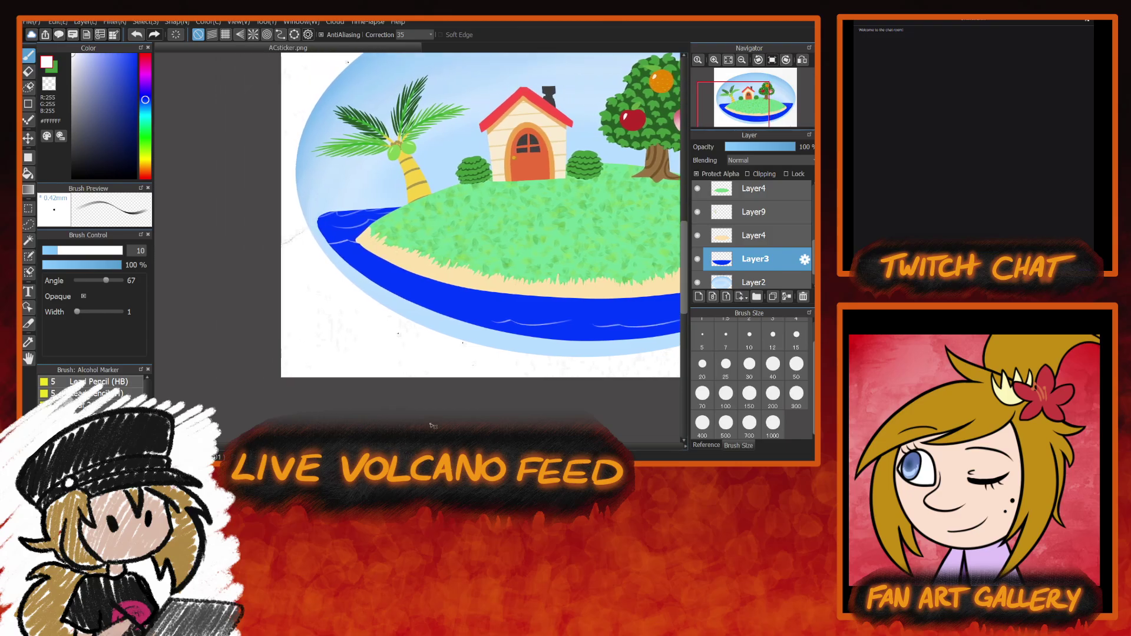
Increase the brush size to 50 and paint broader translucent white wave highlights over the water around the island.
left_click(795, 367)
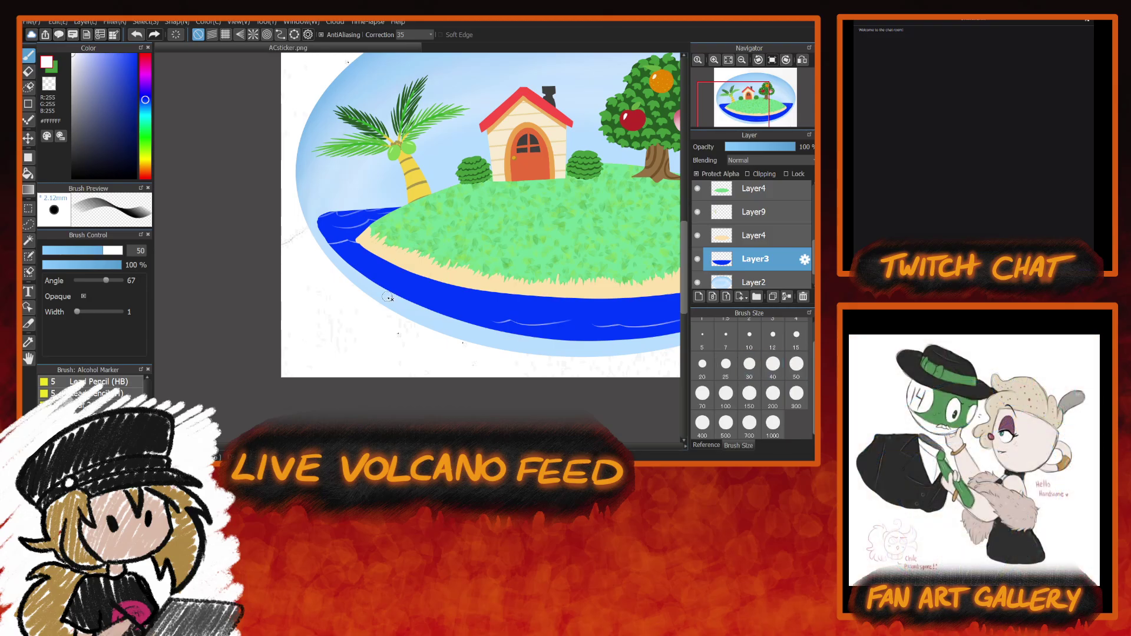
mouse_move(377, 287)
left_mouse_down()
mouse_move(484, 310)
mouse_move(613, 301)
left_mouse_up()
scroll(472, 300, "right", 3)
scroll(483, 300, "right", 4)
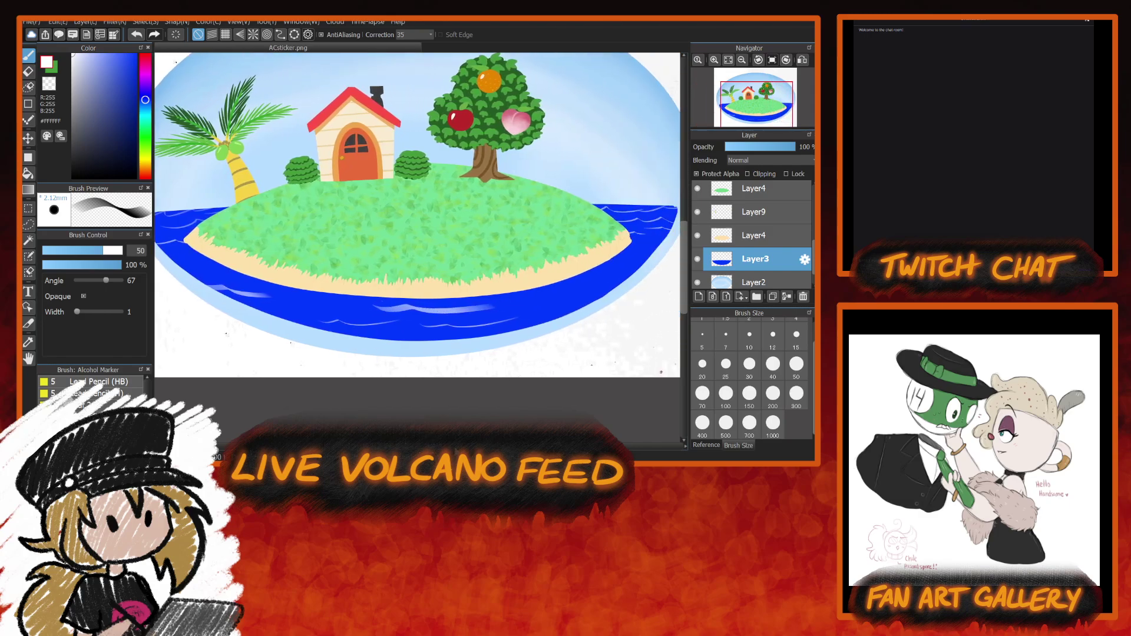
mouse_move(483, 299)
left_mouse_down()
mouse_move(563, 298)
mouse_move(568, 277)
mouse_move(620, 265)
mouse_move(596, 256)
mouse_move(637, 251)
mouse_move(581, 257)
left_mouse_up()
left_click_drag(131, 268, 238, 268)
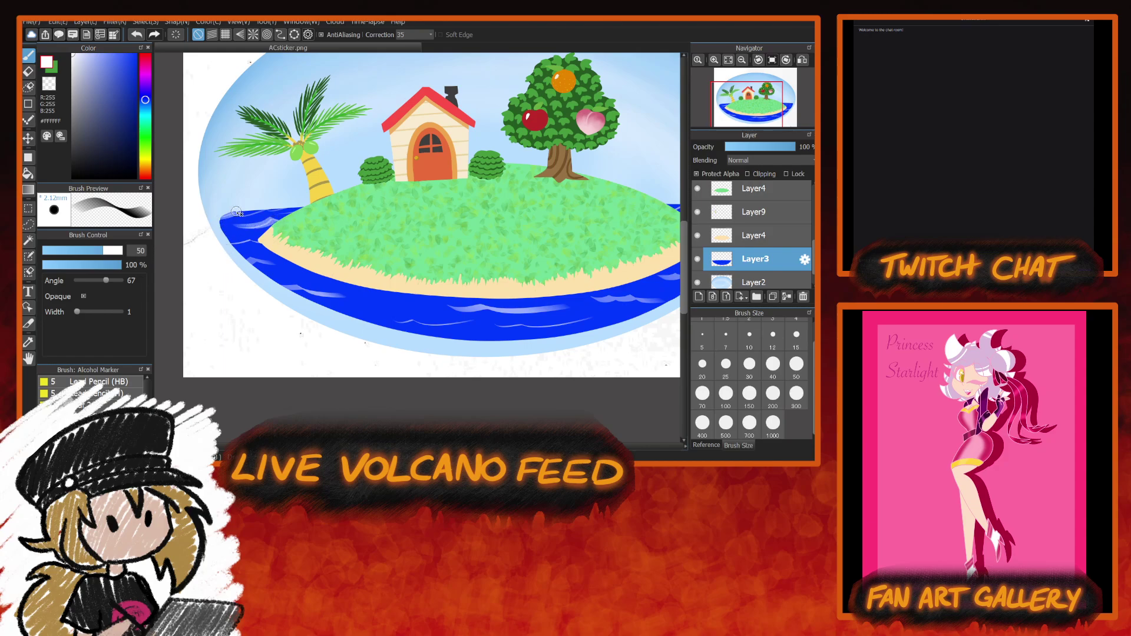
scroll(291, 198, "right", 5)
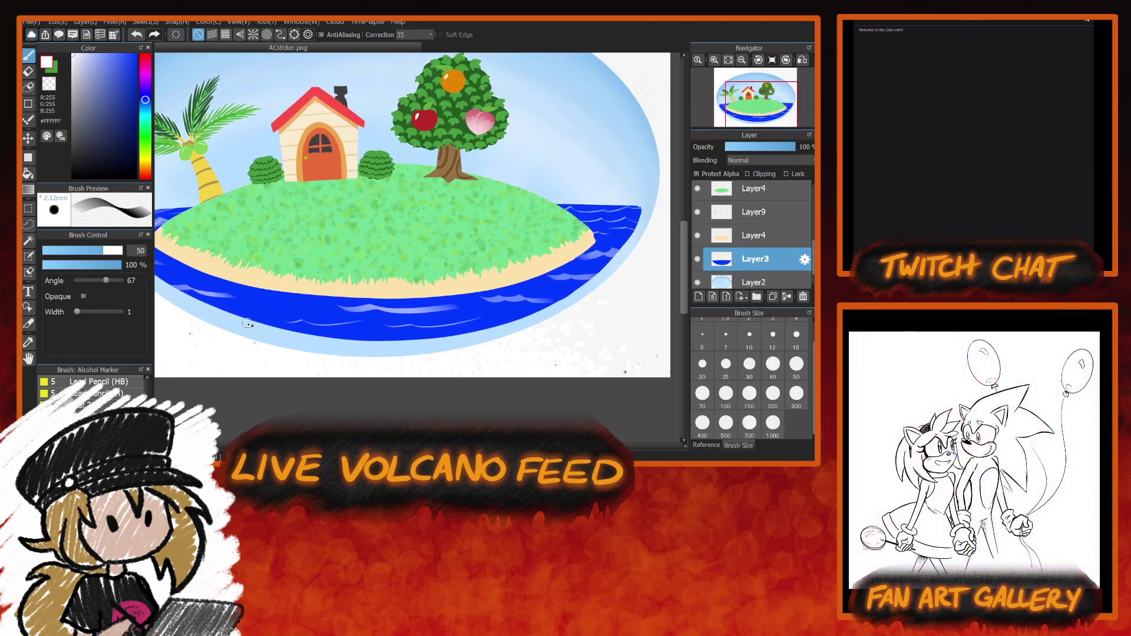
left_click_drag(254, 321, 354, 322)
scroll(512, 413, "left", 2)
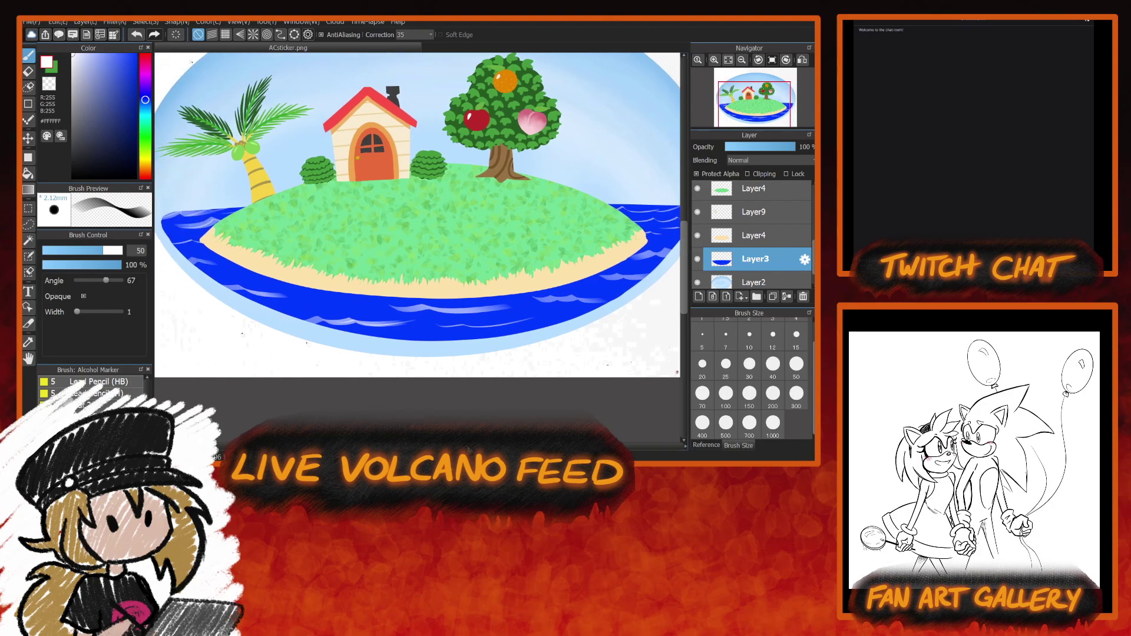
scroll(468, 449, "left", 2)
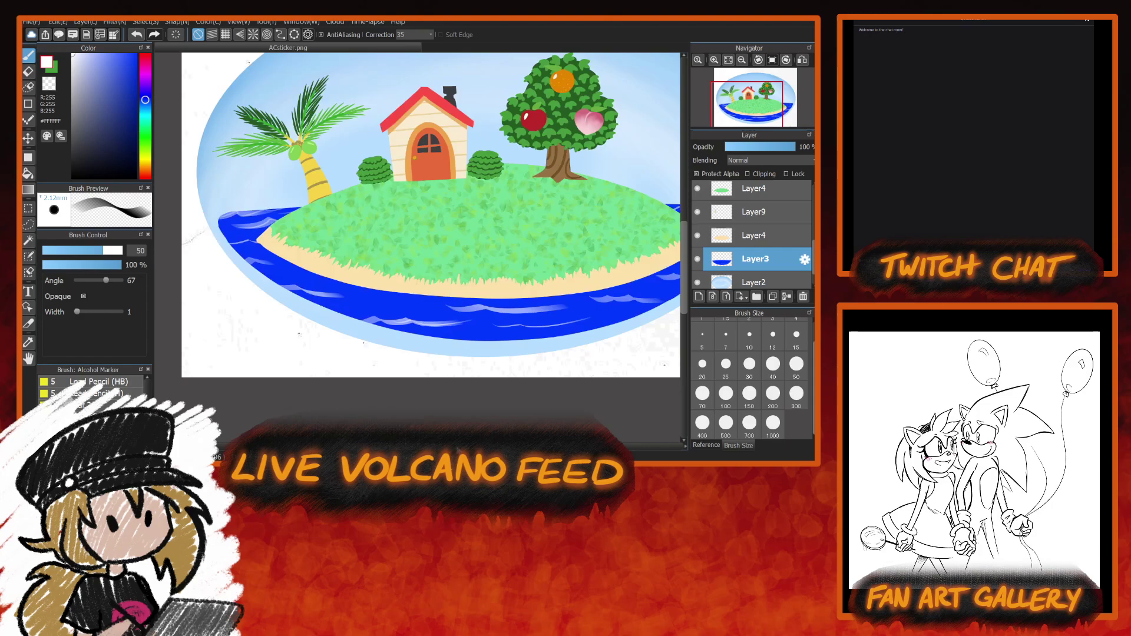
scroll(457, 451, "right", 2)
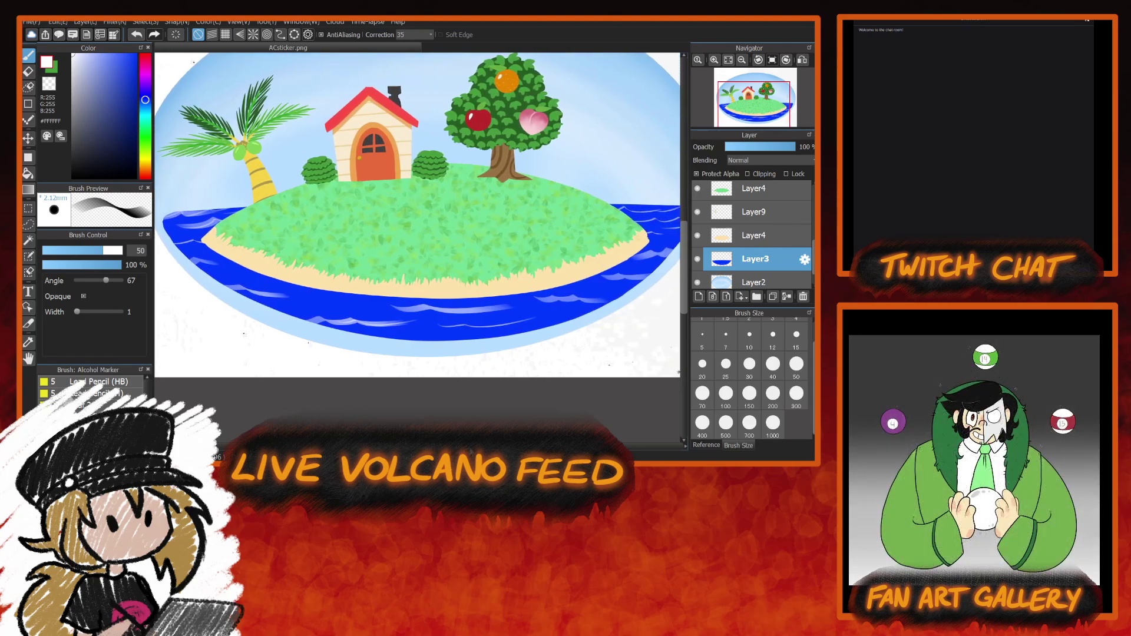
scroll(474, 443, "right", 1)
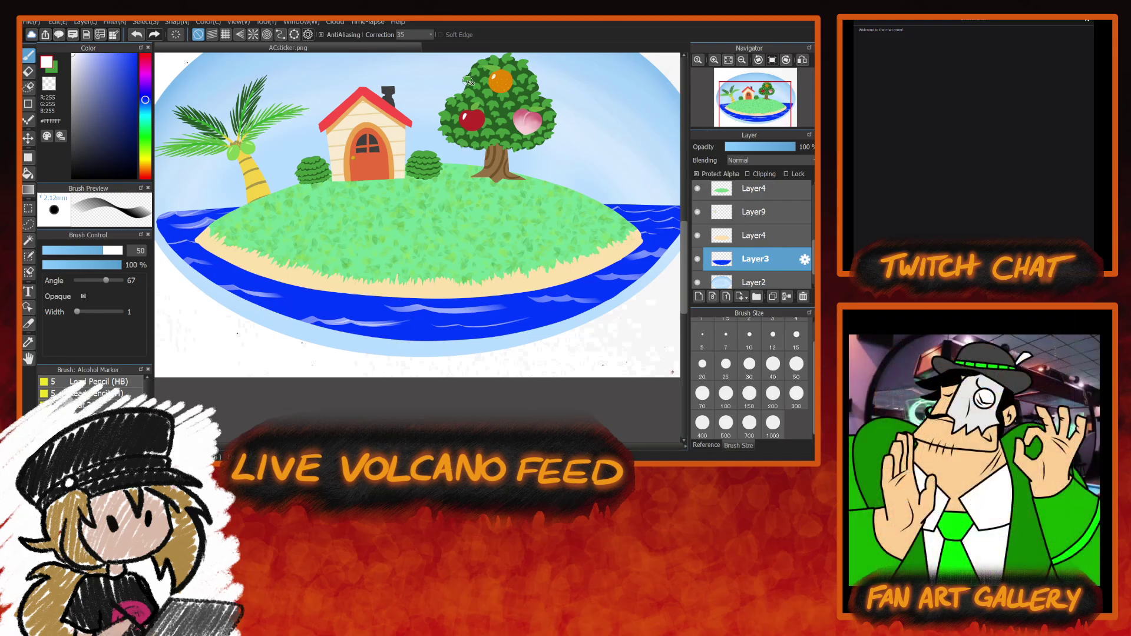
Sample the dark green #265A22 from the fruit tree's foliage and add a new layer at the top of the stack.
left_click(453, 123, "alt")
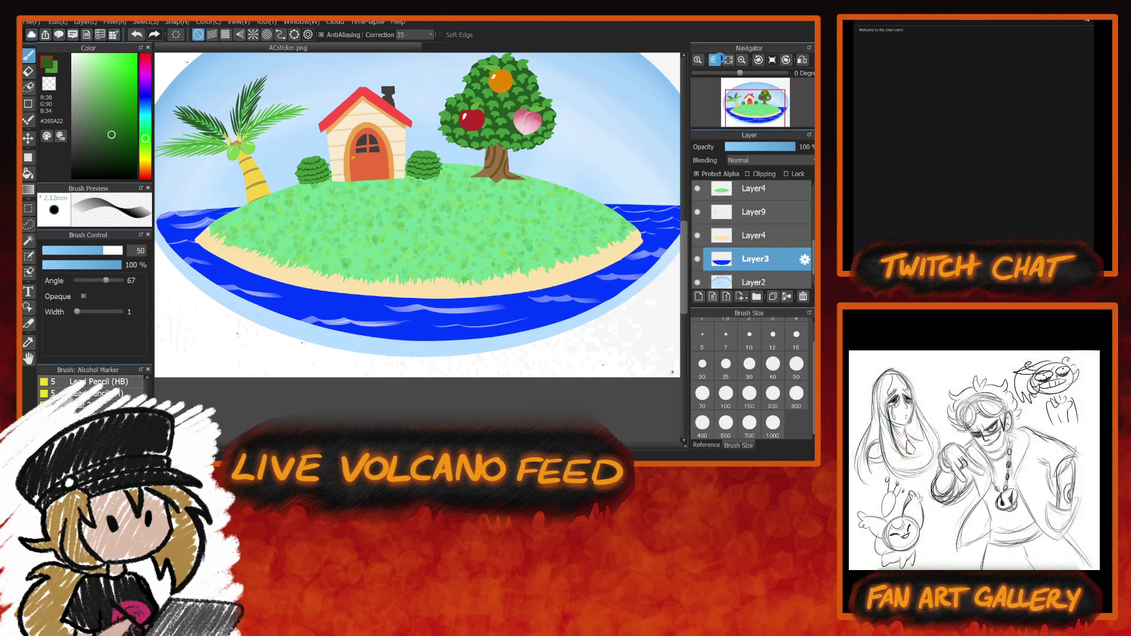
scroll(518, 415, "up", 1)
left_click_drag(361, 415, 447, 414)
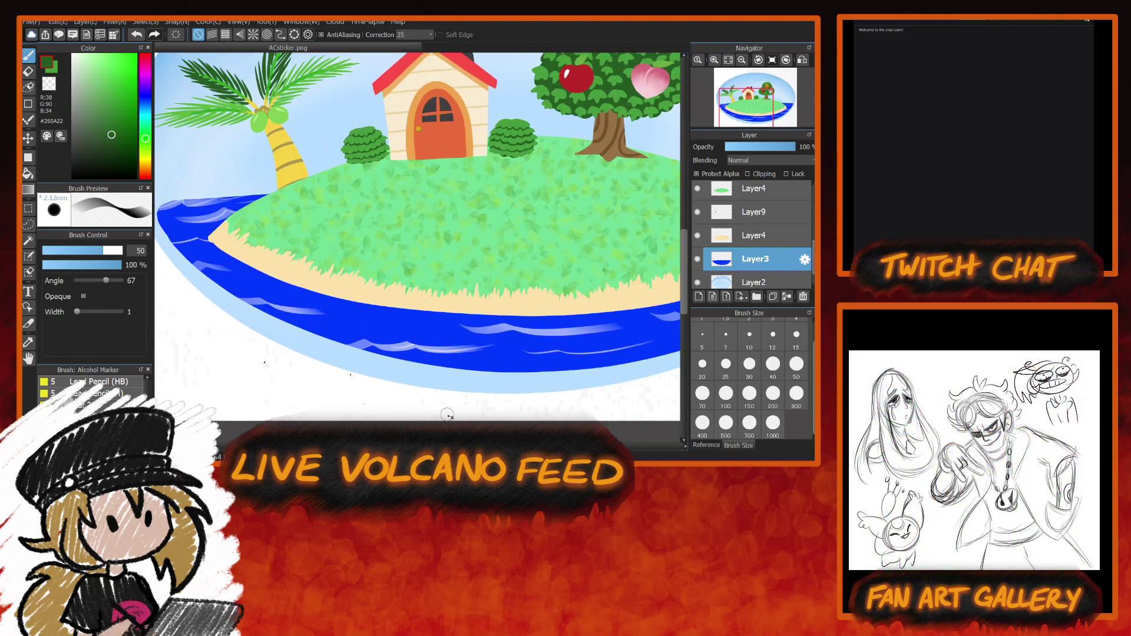
scroll(805, 268, "up", 1)
scroll(754, 238, "up", 2)
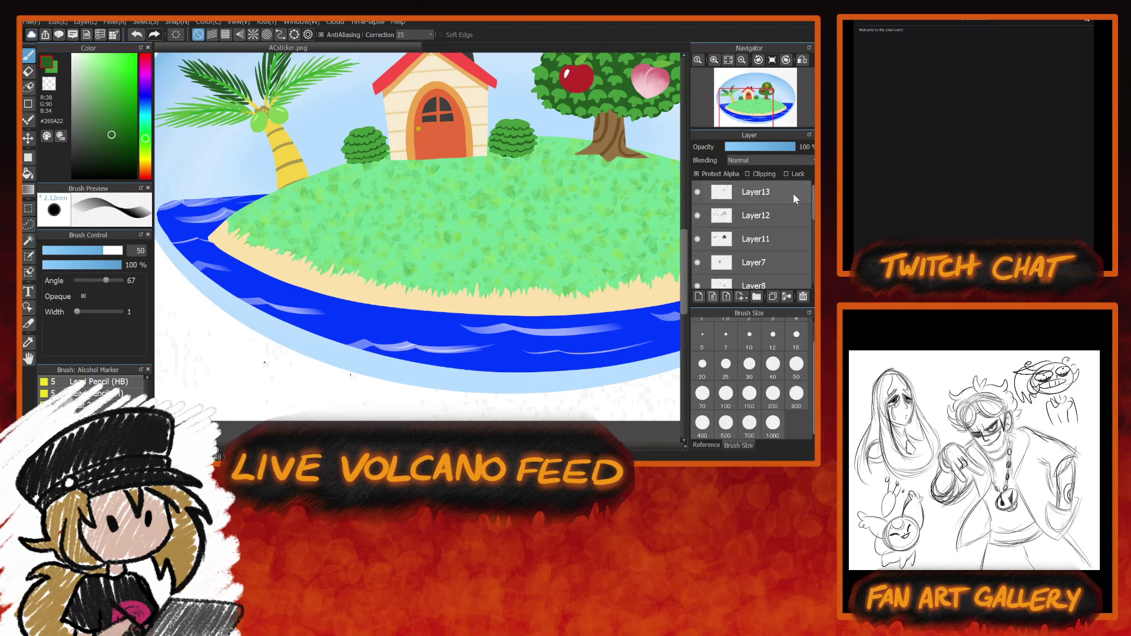
left_click(699, 297)
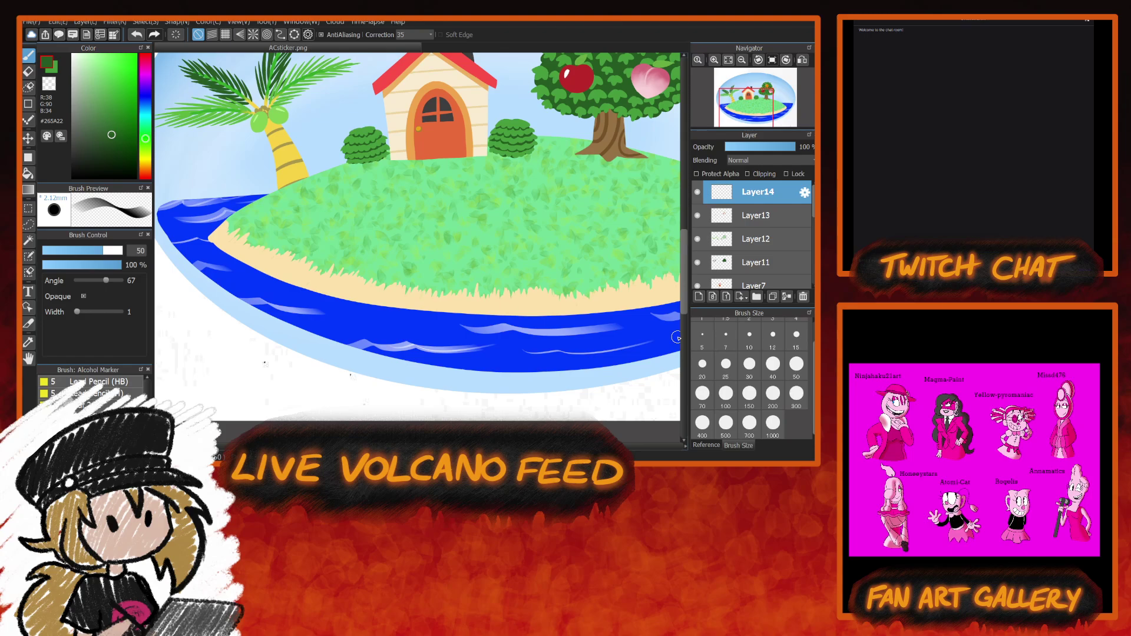
Switch to the Pencil brush and paint three-oval clusters in dark green on the grass near the island's left tip.
left_click(714, 59)
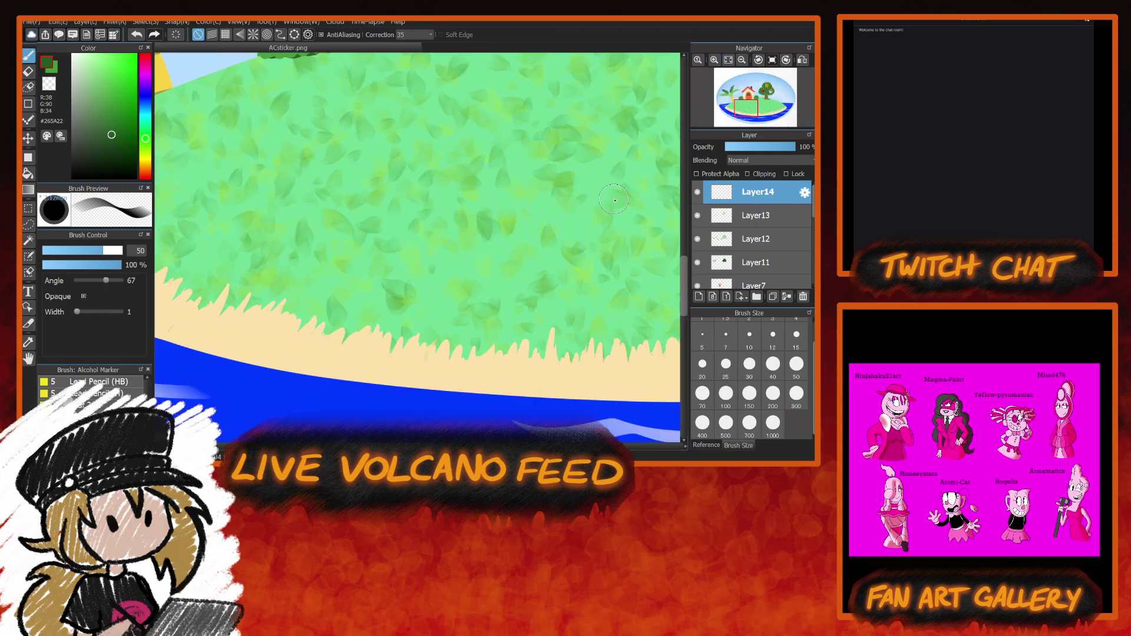
left_click_drag(747, 109, 733, 109)
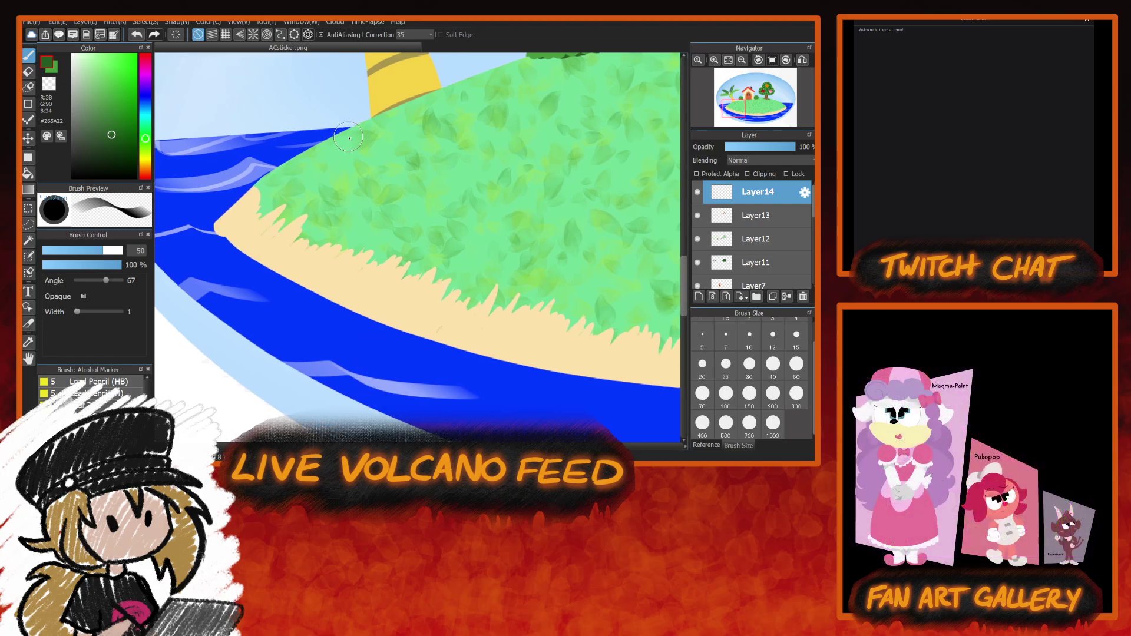
left_click_drag(336, 141, 329, 155)
key("ctrl+z")
left_click(81, 380)
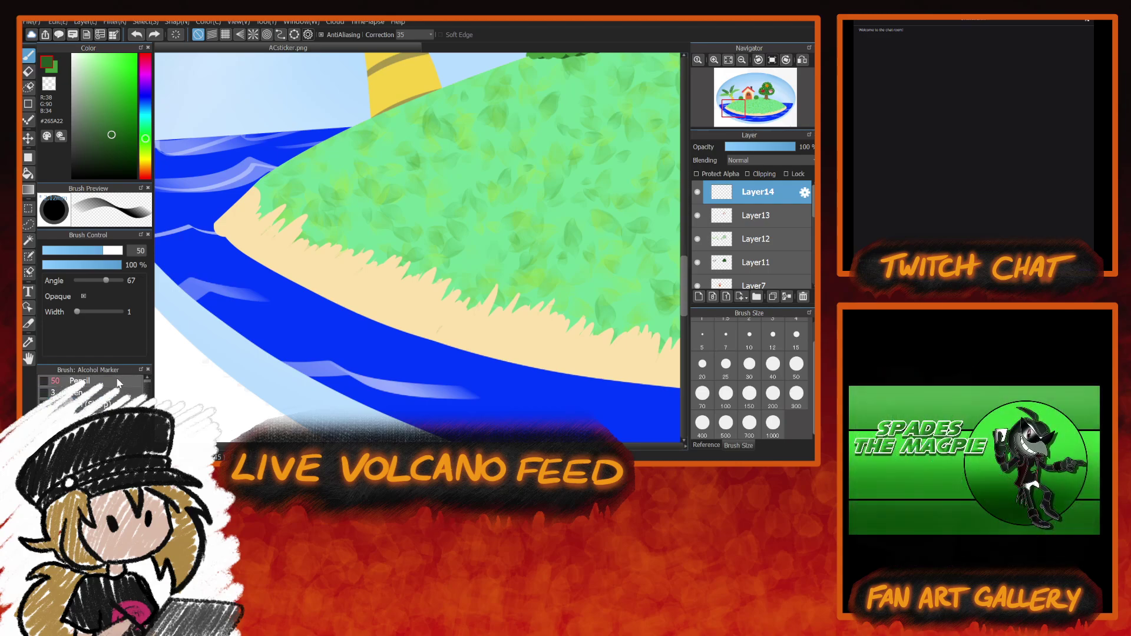
mouse_move(343, 139)
left_mouse_down()
mouse_move(367, 157)
mouse_move(376, 129)
left_mouse_up()
mouse_move(307, 160)
left_mouse_down()
mouse_move(314, 184)
mouse_move(339, 170)
mouse_move(320, 190)
mouse_move(274, 186)
mouse_move(269, 173)
mouse_move(292, 183)
left_mouse_up()
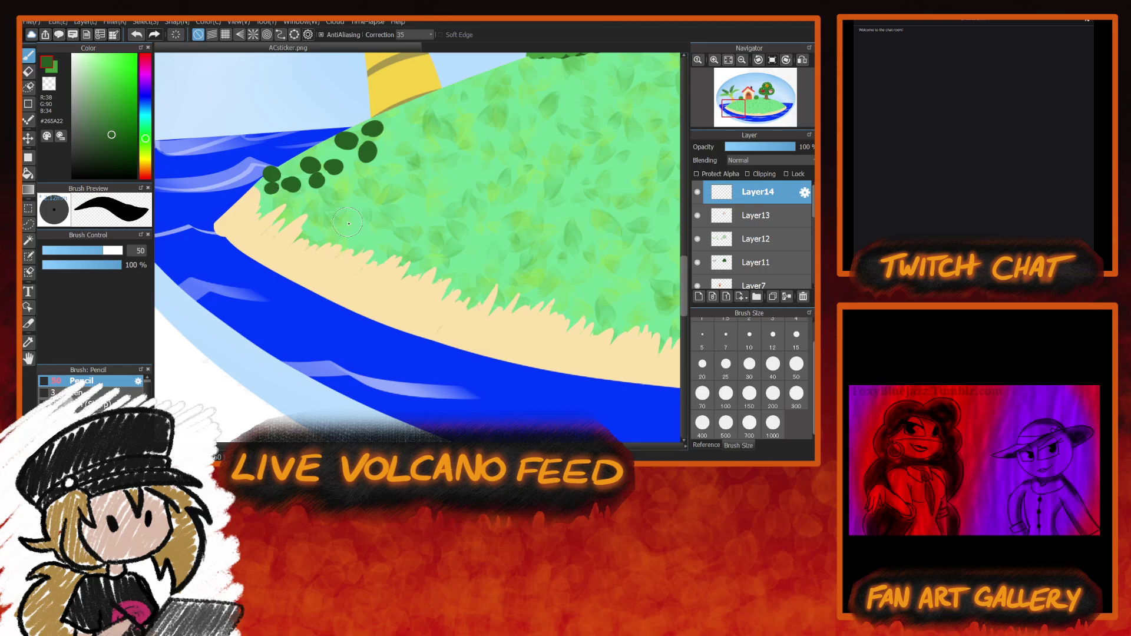
mouse_move(345, 221)
left_mouse_down()
mouse_move(363, 226)
mouse_move(359, 204)
left_mouse_up()
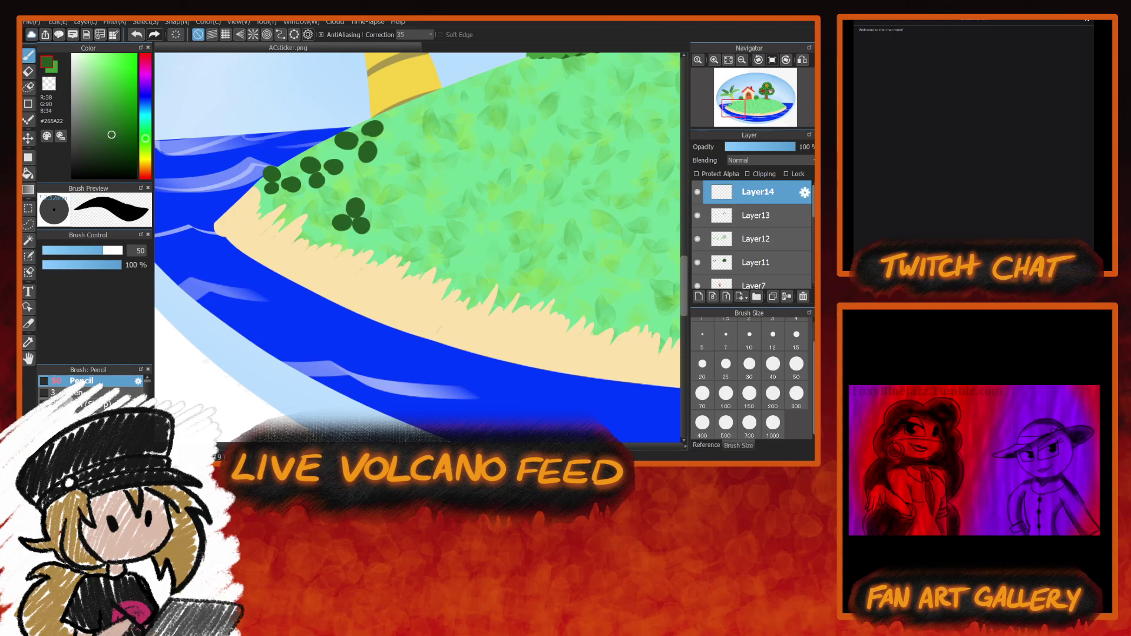
Paint more dark green three-oval clusters on the grass below and to the right of the palm tree trunk.
left_click_drag(495, 366, 379, 366)
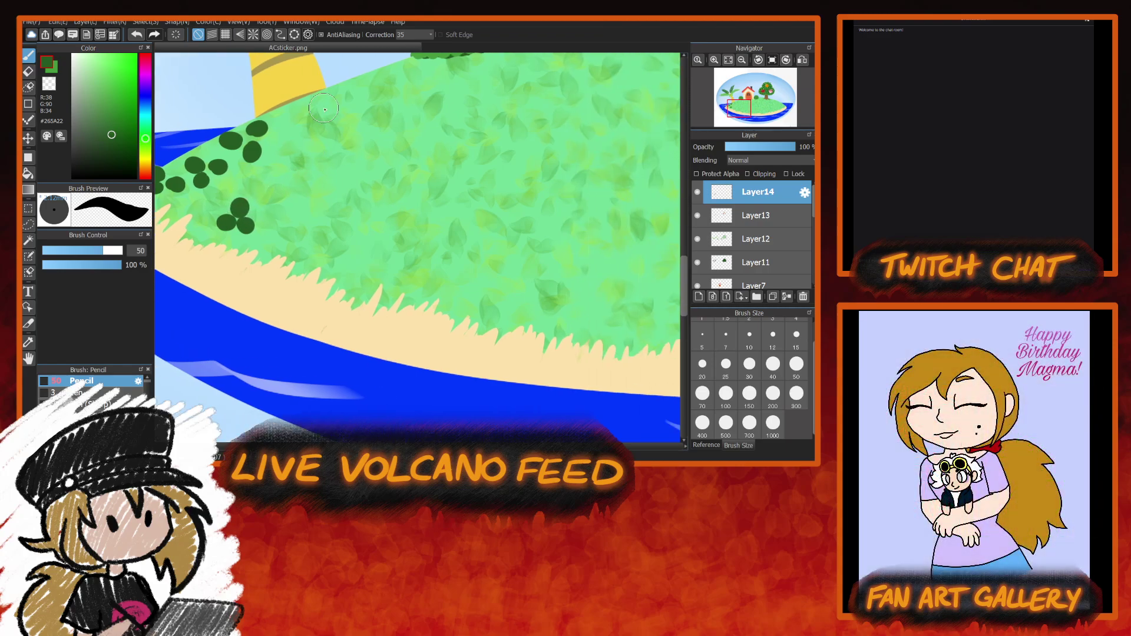
mouse_move(325, 109)
left_mouse_down()
mouse_move(309, 105)
mouse_move(317, 125)
mouse_move(307, 122)
mouse_move(344, 109)
left_mouse_up()
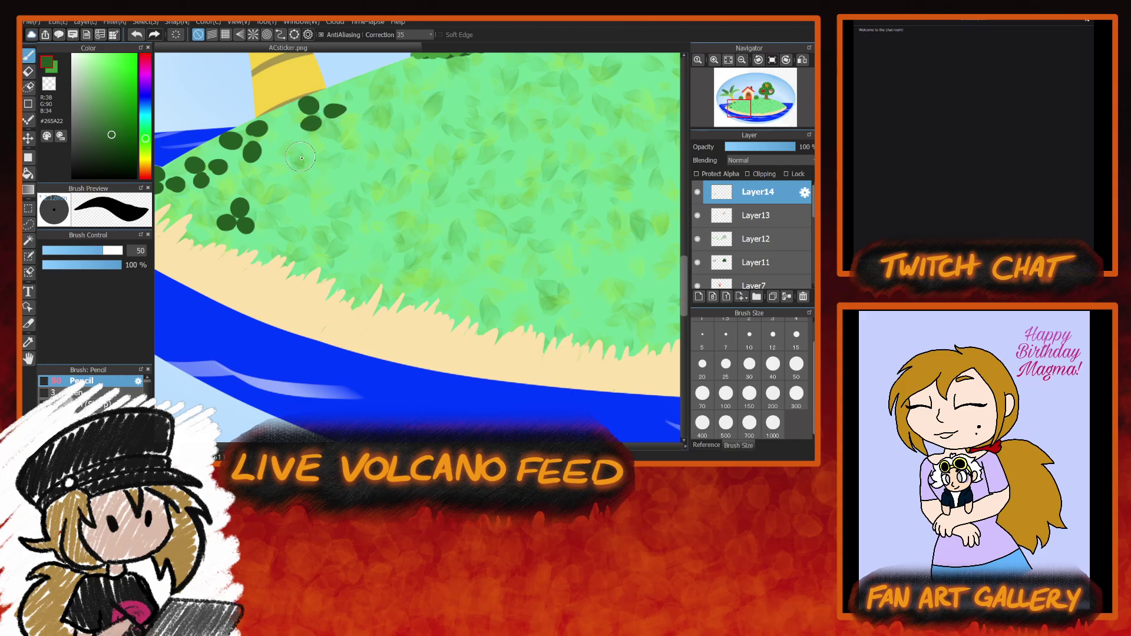
mouse_move(292, 150)
left_mouse_down()
mouse_move(298, 168)
mouse_move(319, 151)
left_mouse_up()
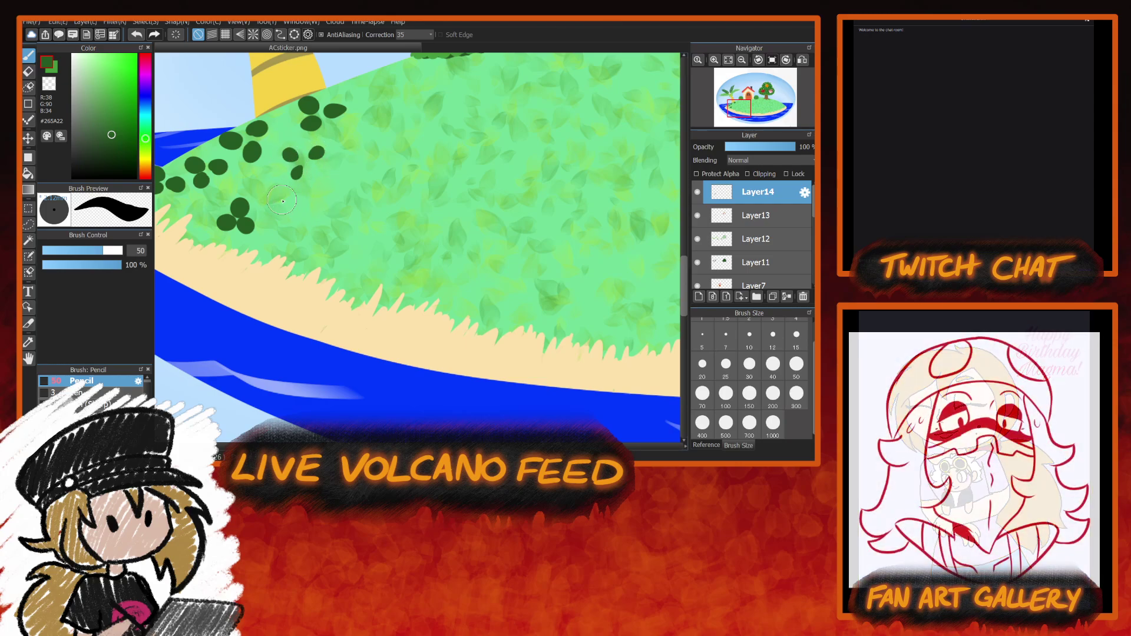
mouse_move(296, 210)
left_mouse_down()
mouse_move(305, 228)
mouse_move(318, 201)
left_mouse_up()
mouse_move(373, 74)
left_mouse_down()
mouse_move(395, 75)
mouse_move(391, 97)
left_mouse_up()
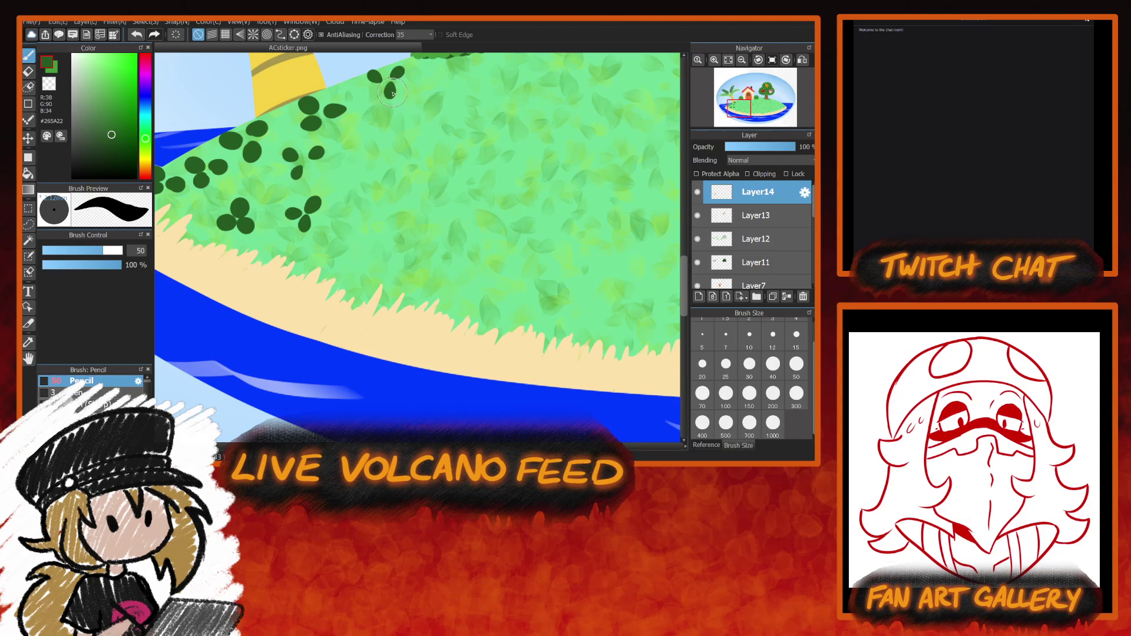
mouse_move(390, 139)
left_mouse_down()
mouse_move(416, 144)
mouse_move(403, 168)
mouse_move(355, 181)
mouse_move(377, 179)
mouse_move(366, 199)
left_mouse_up()
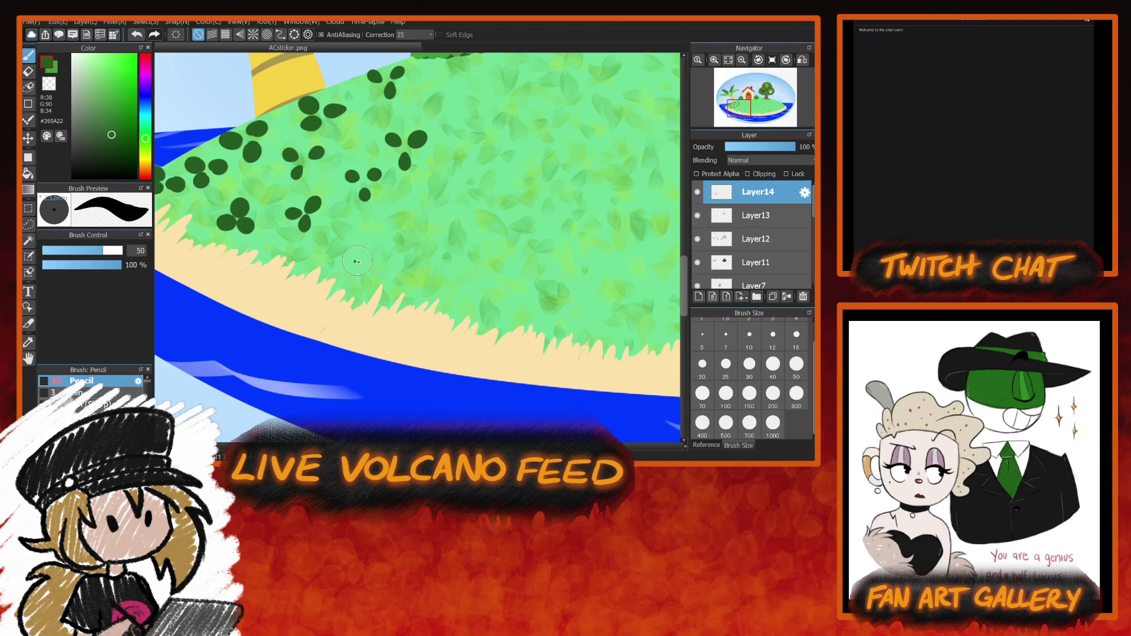
mouse_move(356, 257)
left_mouse_down()
mouse_move(360, 265)
mouse_move(372, 253)
mouse_move(383, 270)
left_mouse_up()
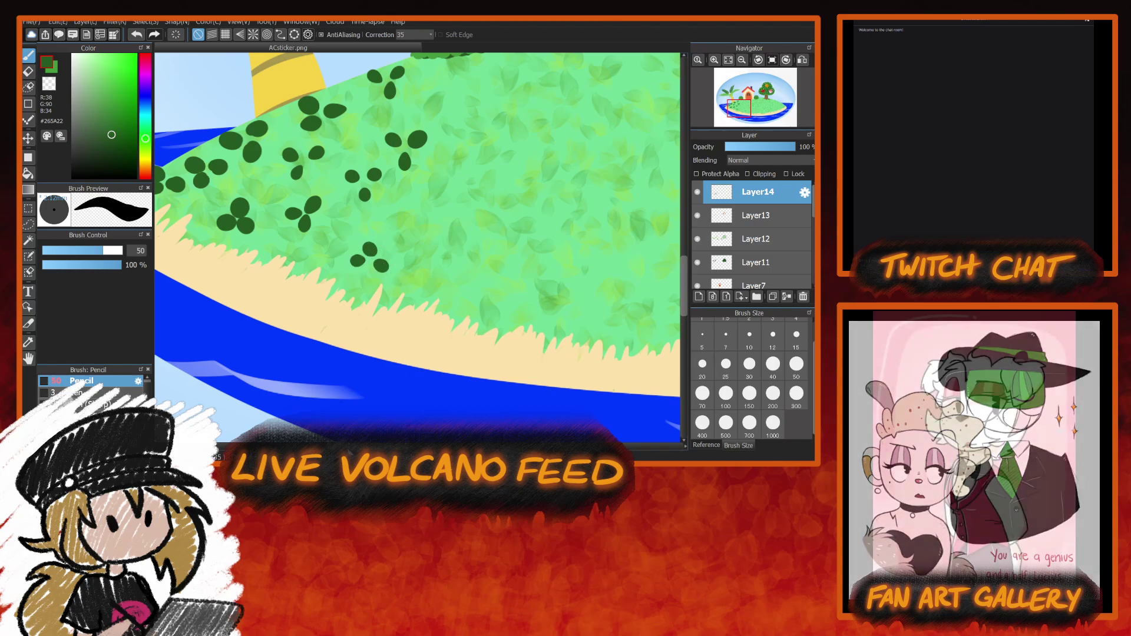
Continue the dark green three-oval clusters along the grass above the sandy beach, below and right of the palm tree.
scroll(335, 211, "right", 3)
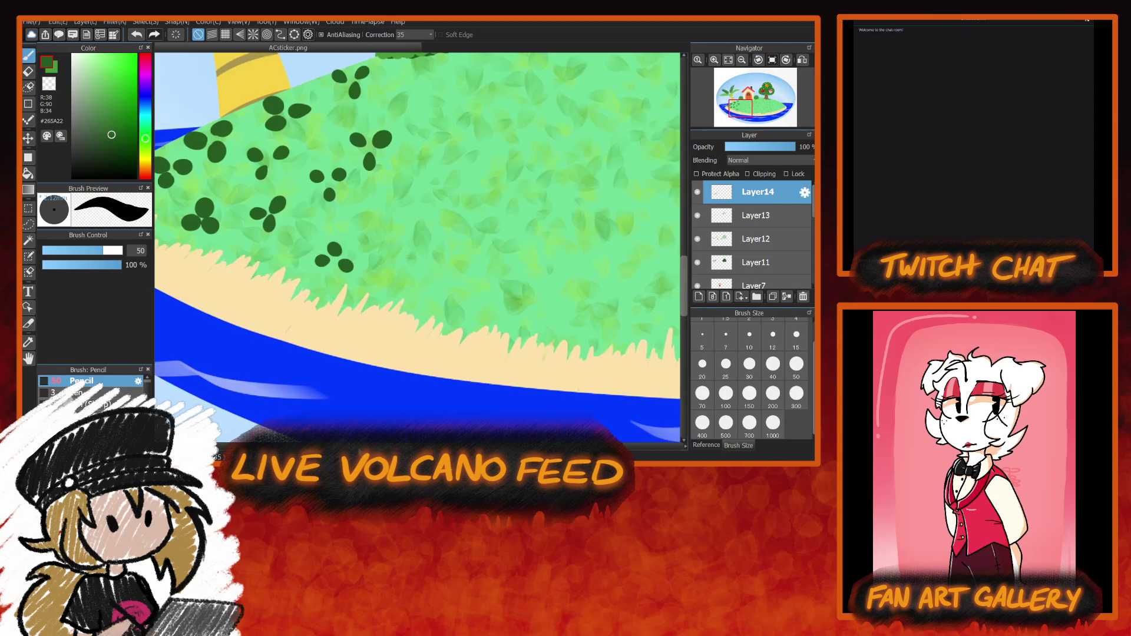
mouse_move(306, 211)
left_mouse_down()
mouse_move(330, 218)
mouse_move(343, 243)
mouse_move(337, 232)
mouse_move(328, 245)
mouse_move(341, 215)
mouse_move(329, 243)
left_mouse_up()
mouse_move(365, 292)
left_mouse_down()
mouse_move(391, 308)
mouse_move(398, 265)
mouse_move(396, 279)
left_mouse_up()
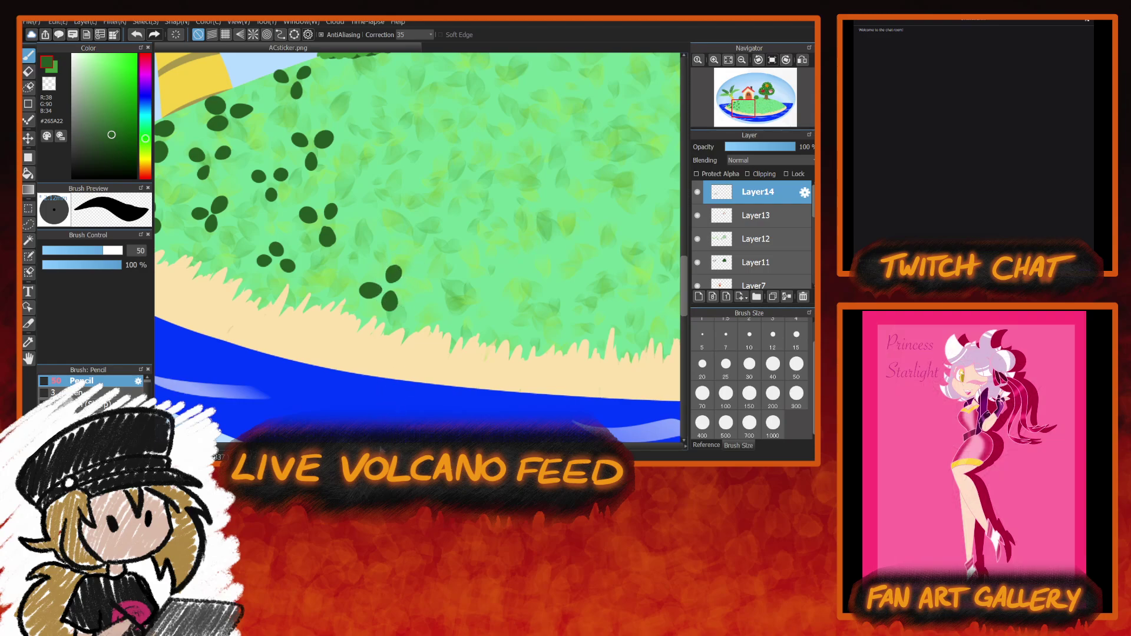
scroll(353, 224, "right", 3)
mouse_move(323, 174)
left_mouse_down()
mouse_move(353, 174)
mouse_move(344, 194)
left_mouse_up()
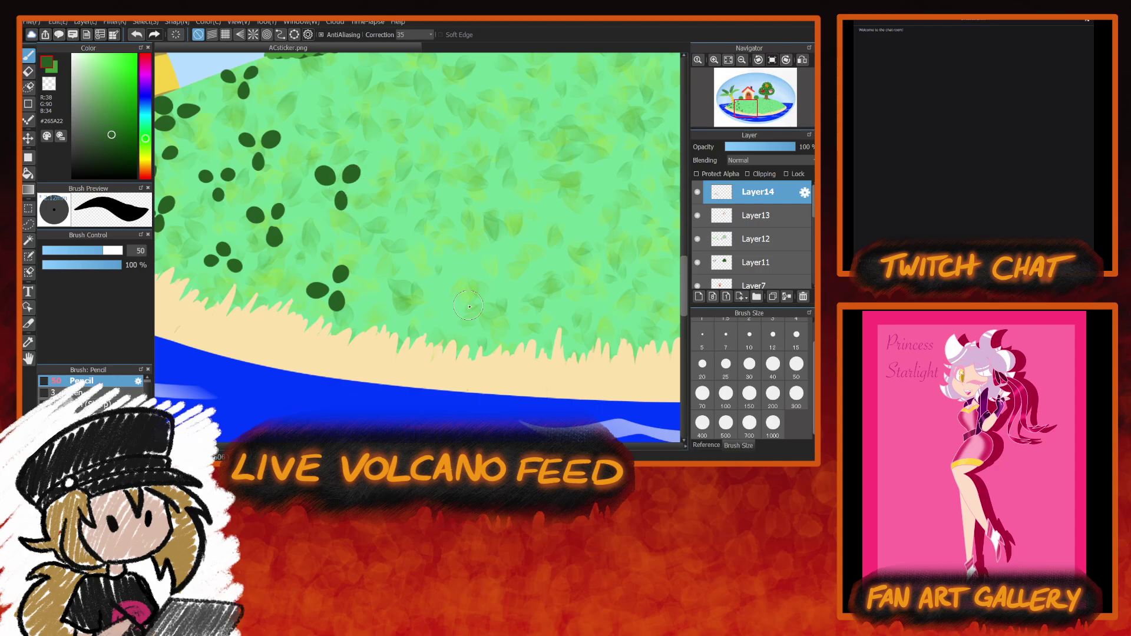
mouse_move(420, 295)
left_mouse_down()
mouse_move(410, 301)
mouse_move(425, 320)
mouse_move(440, 301)
mouse_move(428, 316)
mouse_move(409, 274)
mouse_move(424, 273)
mouse_move(427, 292)
left_mouse_up()
Paint dark green three-oval clusters on the grass beneath the bush left of the house and in front of its door.
scroll(684, 304, "up", 1)
scroll(683, 303, "up", 2)
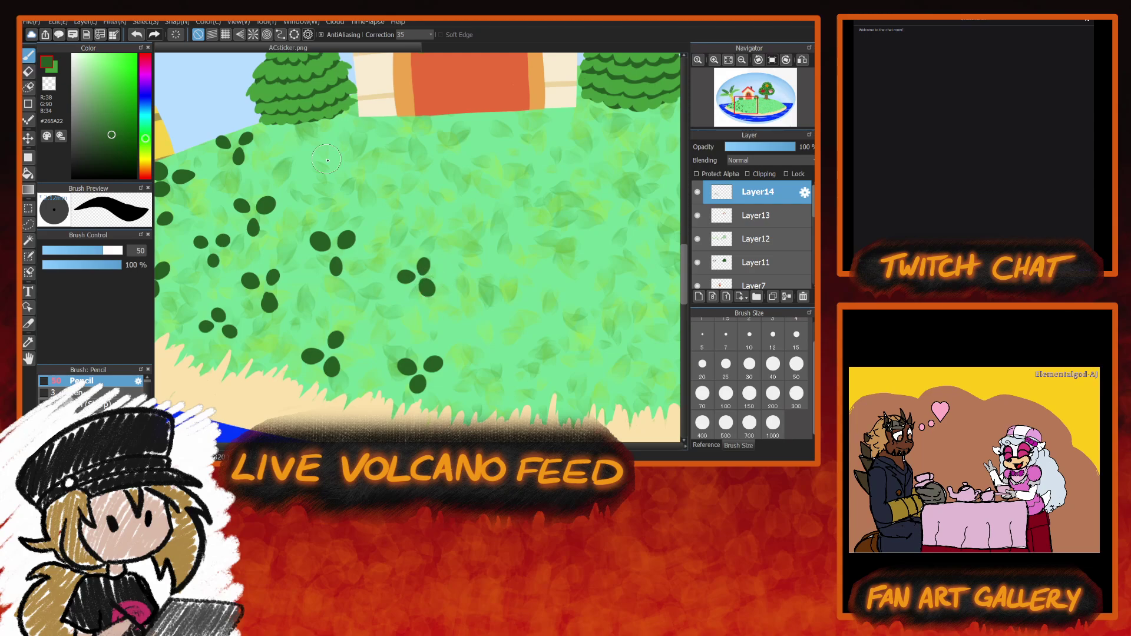
mouse_move(315, 130)
left_mouse_down()
mouse_move(333, 127)
mouse_move(325, 146)
mouse_move(284, 172)
mouse_move(302, 156)
mouse_move(357, 208)
mouse_move(375, 183)
left_mouse_up()
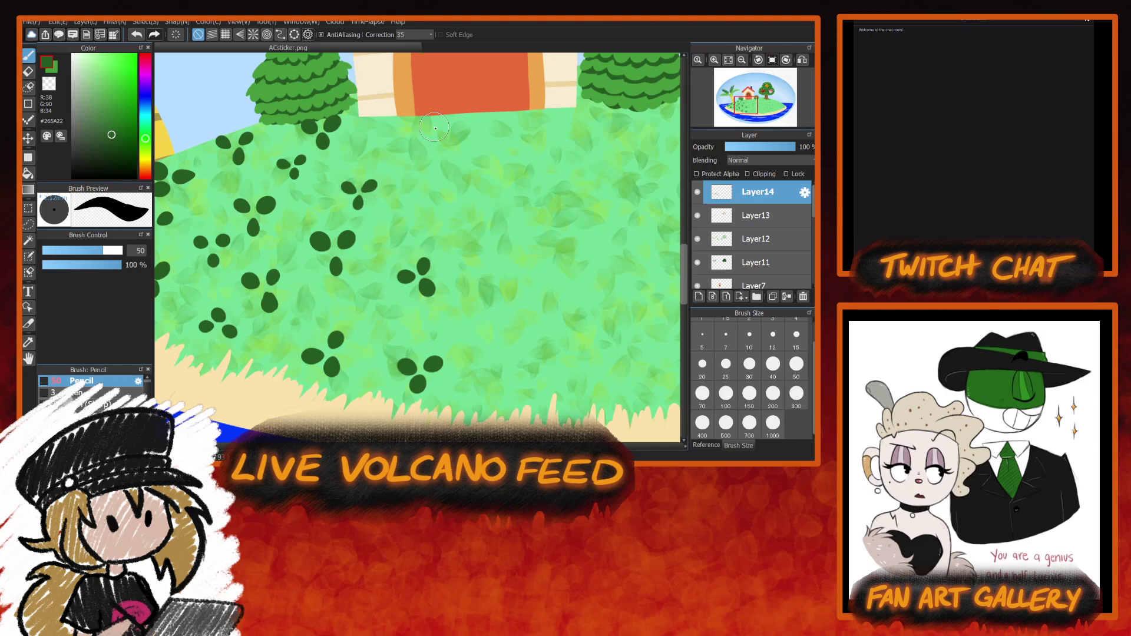
mouse_move(390, 123)
left_mouse_down()
mouse_move(423, 124)
mouse_move(409, 141)
left_mouse_up()
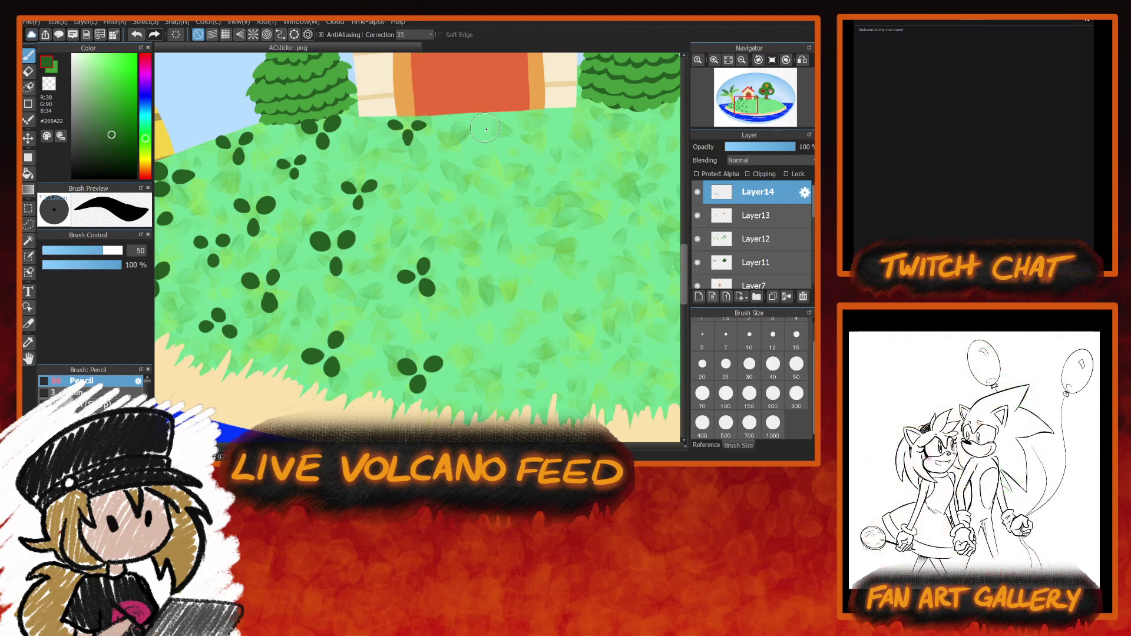
left_click_drag(487, 127, 486, 141)
mouse_move(435, 170)
left_mouse_down()
mouse_move(437, 187)
mouse_move(461, 172)
left_mouse_up()
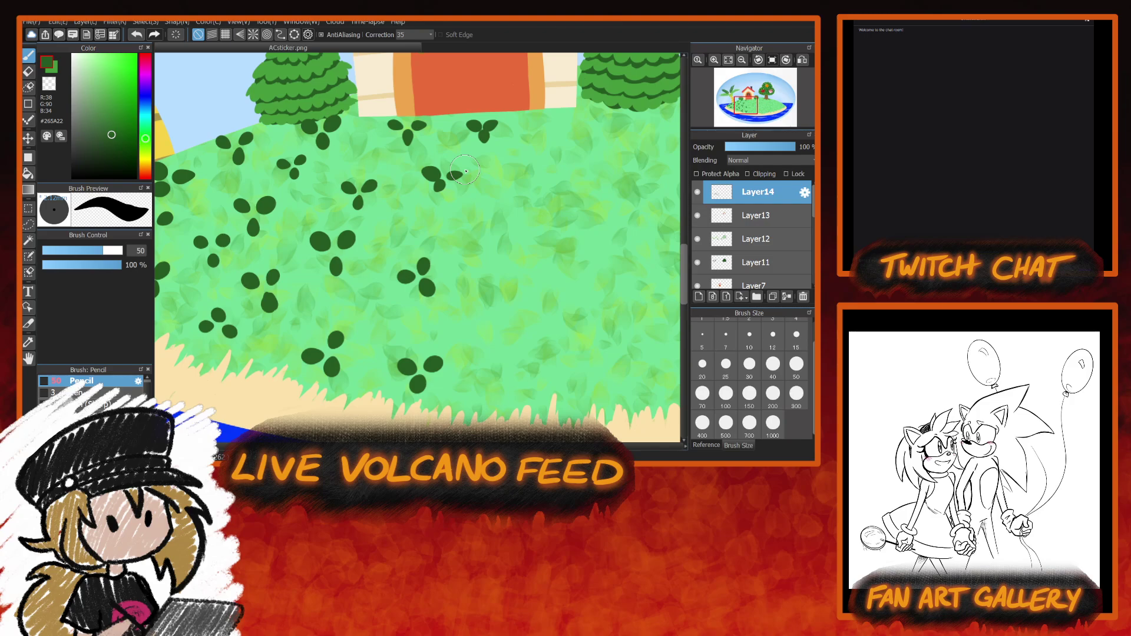
Paint dark green three-oval clusters around the bush right of the house and beside the left root of the fruit tree.
scroll(442, 423, "right", 5)
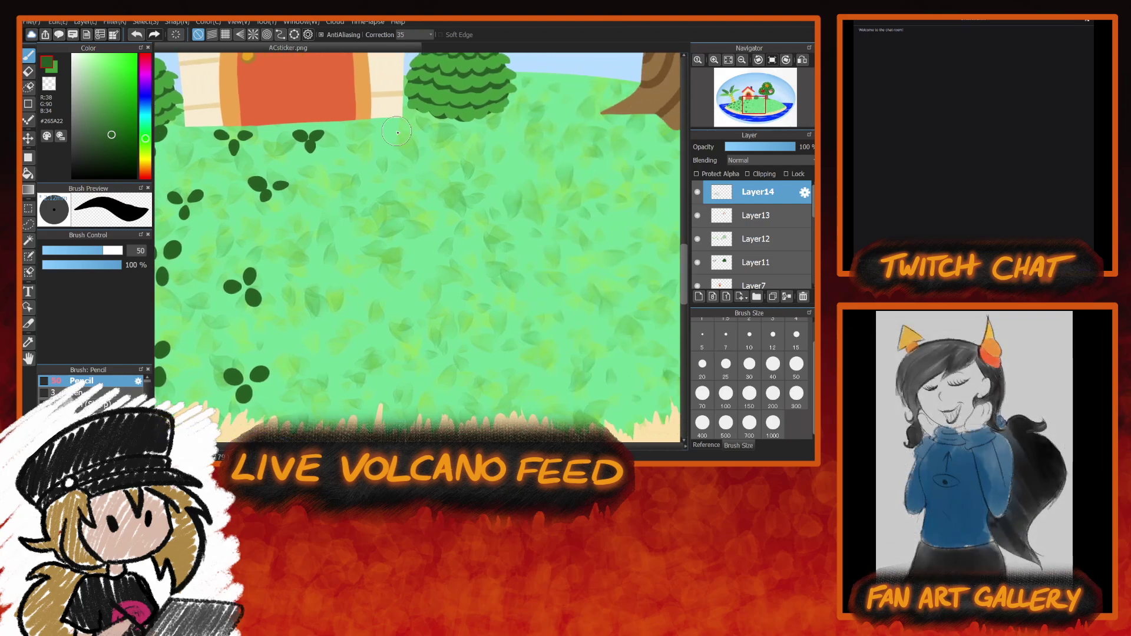
mouse_move(398, 131)
left_mouse_down()
mouse_move(385, 132)
mouse_move(415, 123)
mouse_move(415, 146)
left_mouse_up()
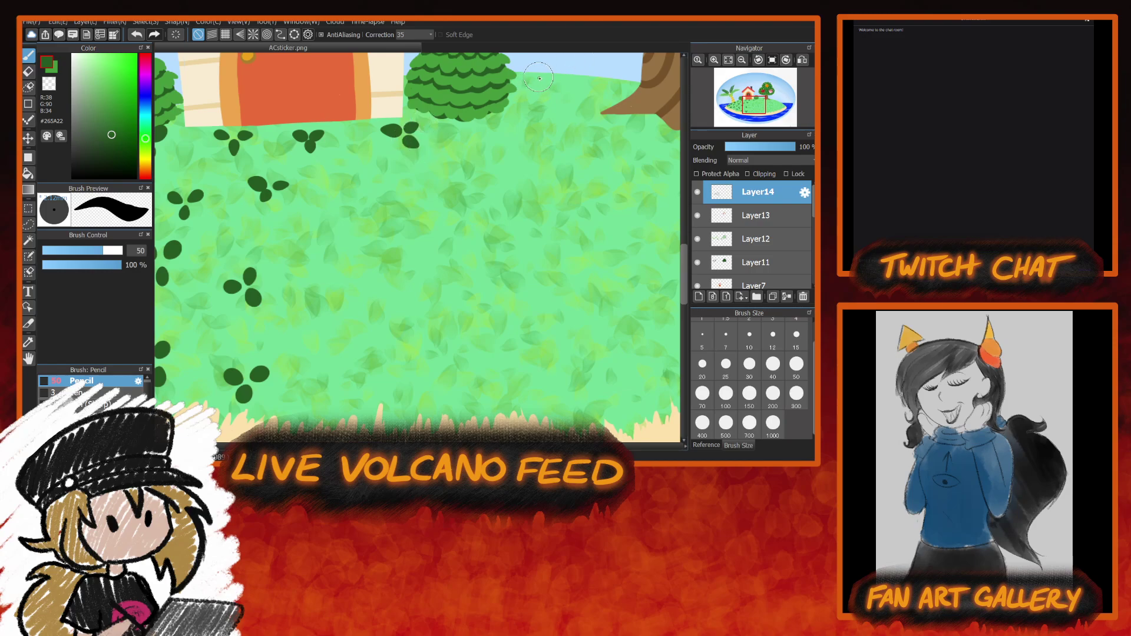
mouse_move(531, 72)
left_mouse_down()
mouse_move(561, 78)
mouse_move(521, 93)
mouse_move(443, 94)
left_mouse_up()
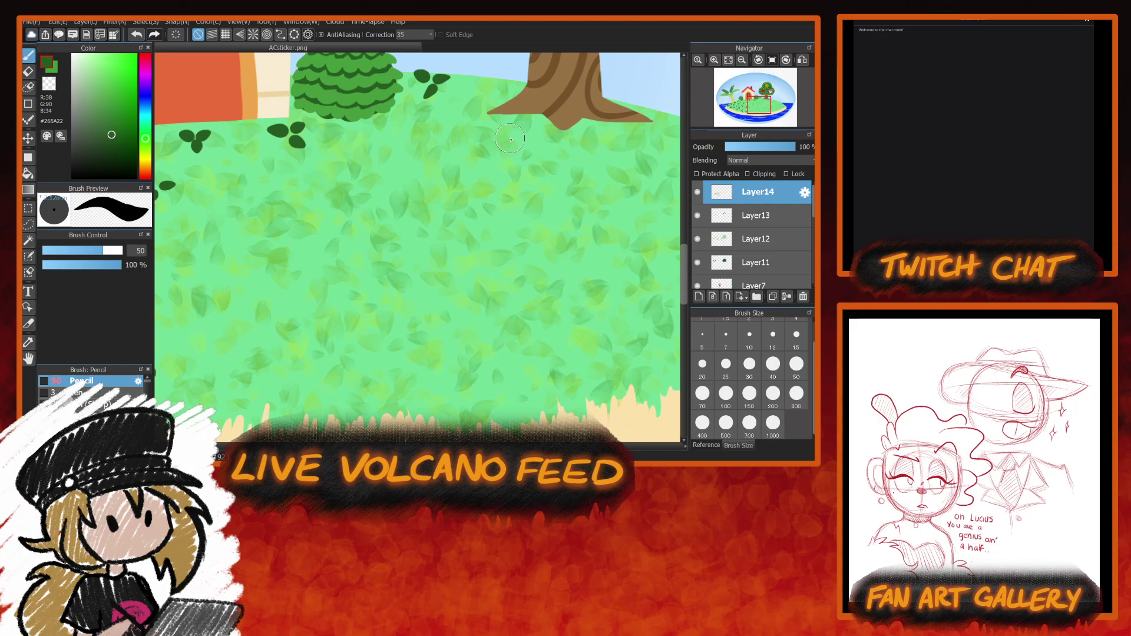
mouse_move(511, 139)
left_mouse_down()
mouse_move(501, 137)
mouse_move(518, 154)
left_mouse_up()
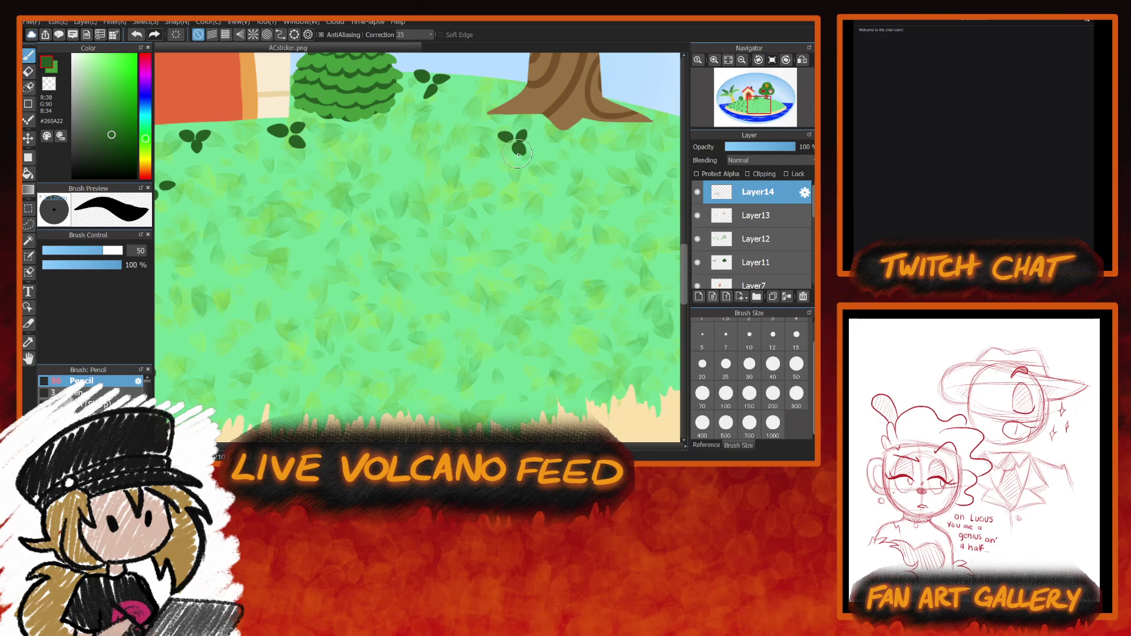
mouse_move(420, 147)
left_mouse_down()
mouse_move(435, 150)
mouse_move(421, 166)
left_mouse_up()
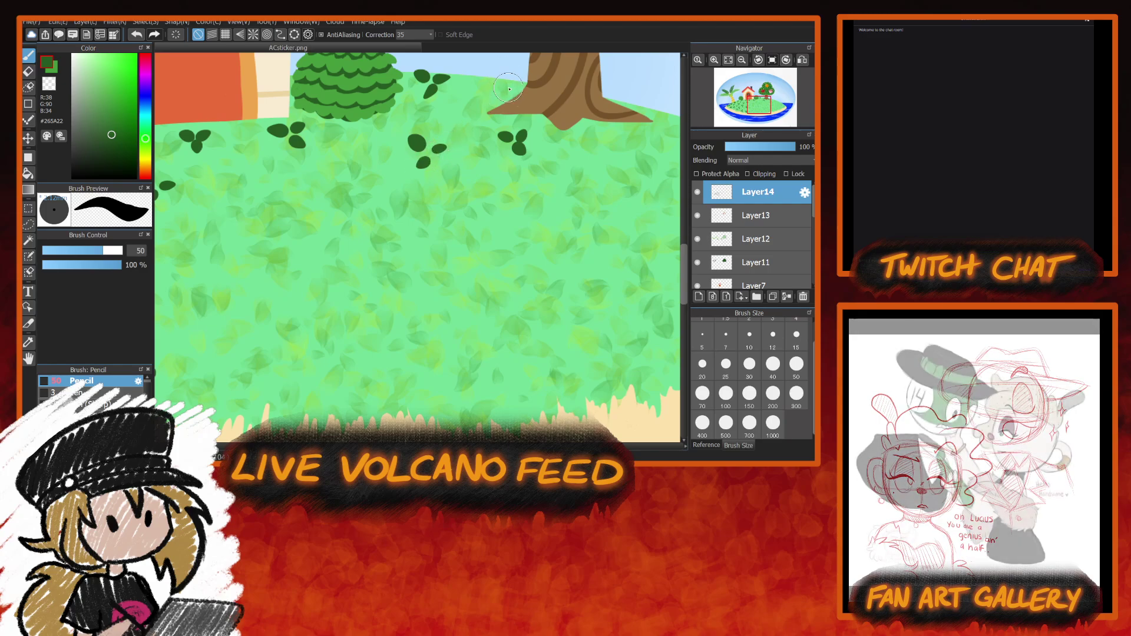
mouse_move(511, 82)
left_mouse_down()
mouse_move(495, 87)
mouse_move(519, 89)
left_mouse_up()
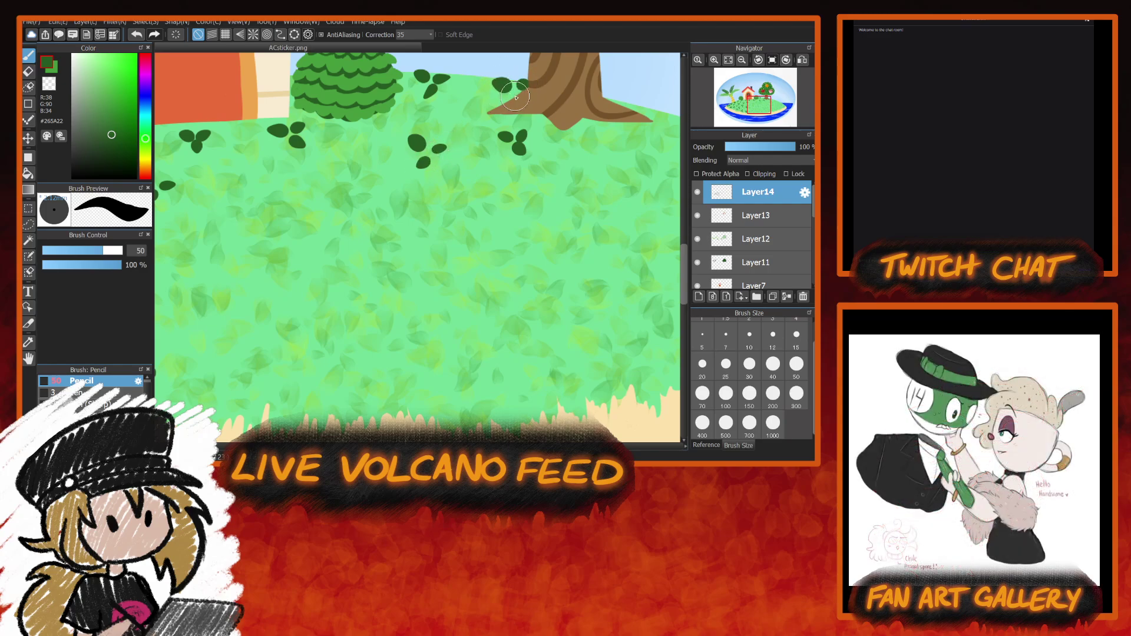
mouse_move(351, 153)
left_mouse_down()
mouse_move(342, 169)
mouse_move(359, 170)
left_mouse_up()
Fill the open grass below the house with dark green three-oval clusters of varied size, including a tiny one.
left_click_drag(429, 446, 409, 446)
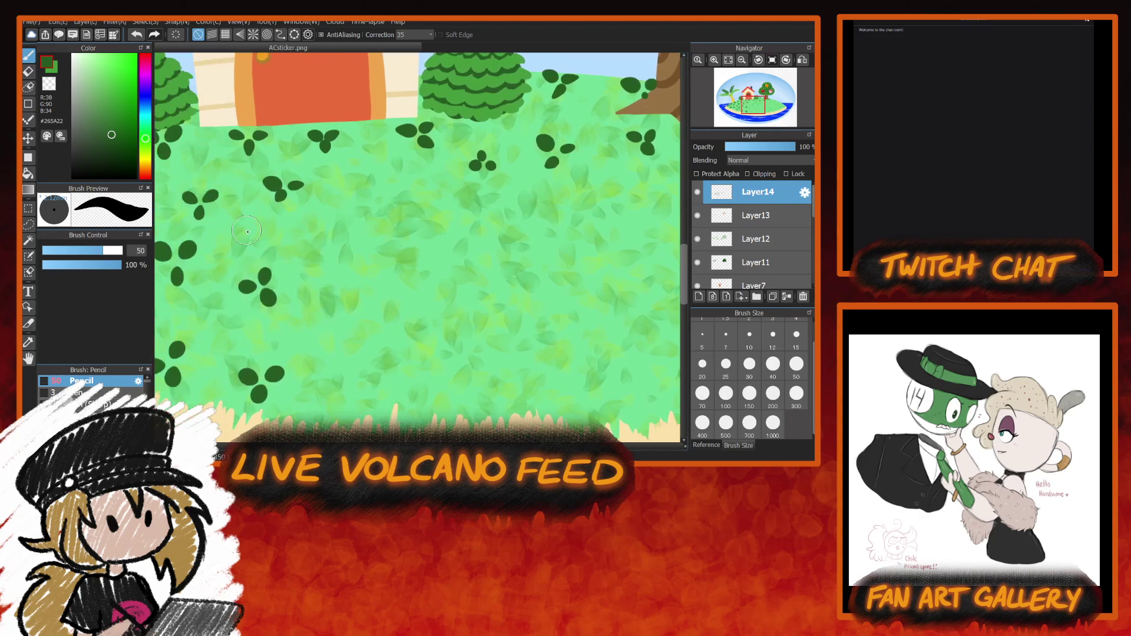
left_click_drag(246, 233, 265, 232)
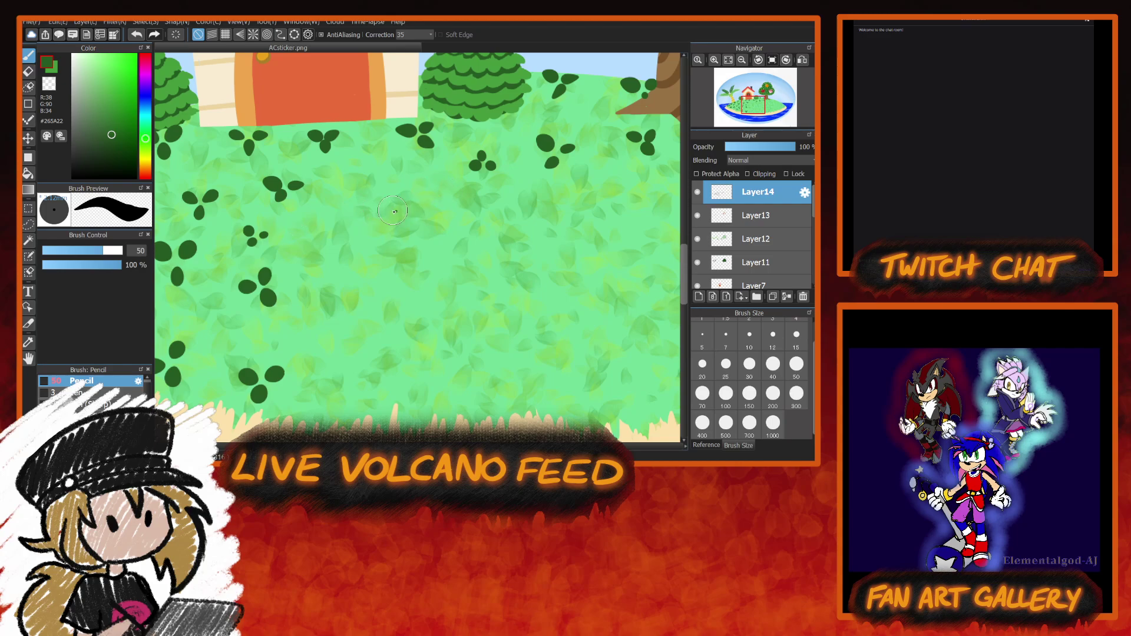
mouse_move(381, 206)
left_mouse_down()
mouse_move(423, 209)
mouse_move(407, 239)
left_mouse_up()
mouse_move(322, 233)
left_mouse_down()
mouse_move(351, 234)
mouse_move(333, 243)
left_mouse_up()
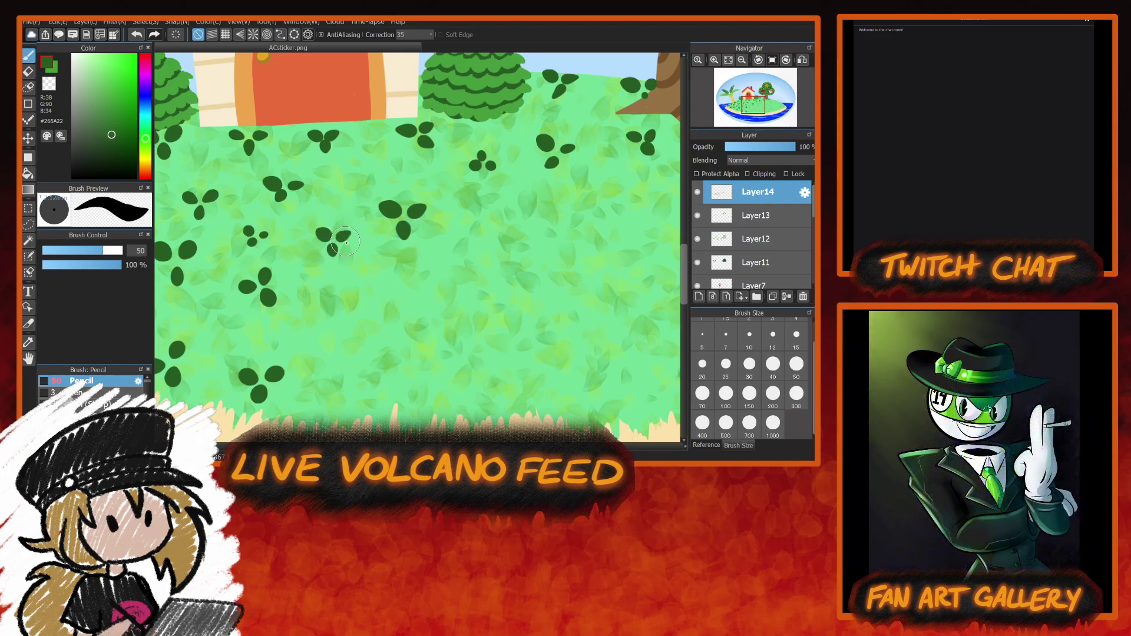
mouse_move(371, 169)
left_mouse_down()
mouse_move(387, 166)
mouse_move(353, 160)
mouse_move(369, 189)
left_mouse_up()
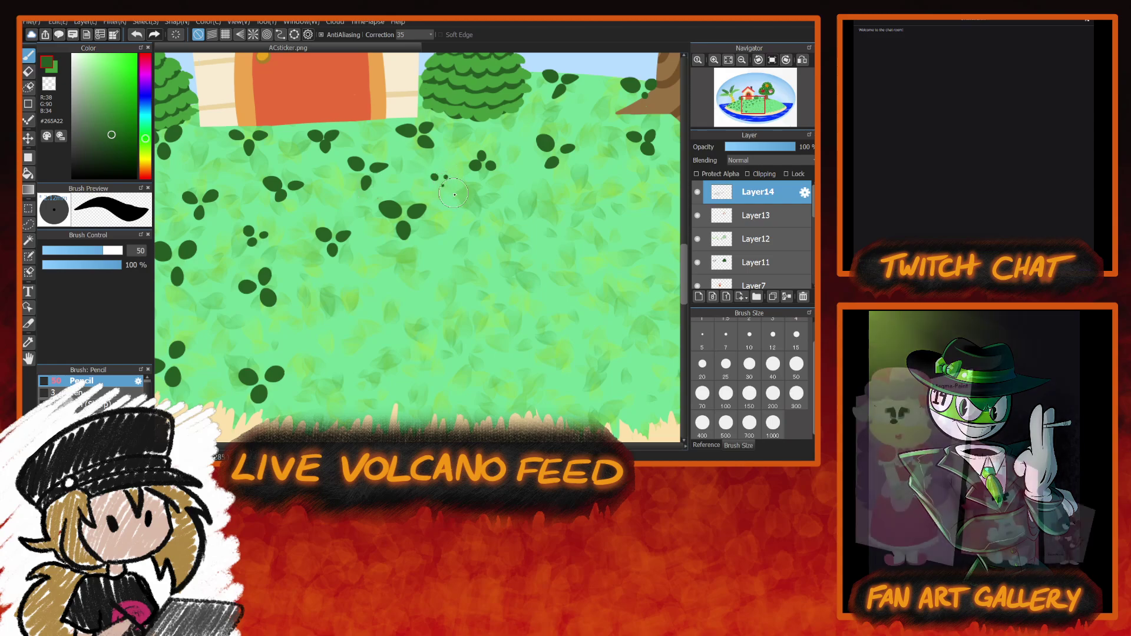
mouse_move(379, 303)
left_mouse_down()
mouse_move(372, 296)
mouse_move(398, 296)
mouse_move(388, 319)
left_mouse_up()
Fill the remaining gaps in the grass down toward the left part of the beach with dark green three-oval clusters.
left_click_drag(411, 447, 413, 447)
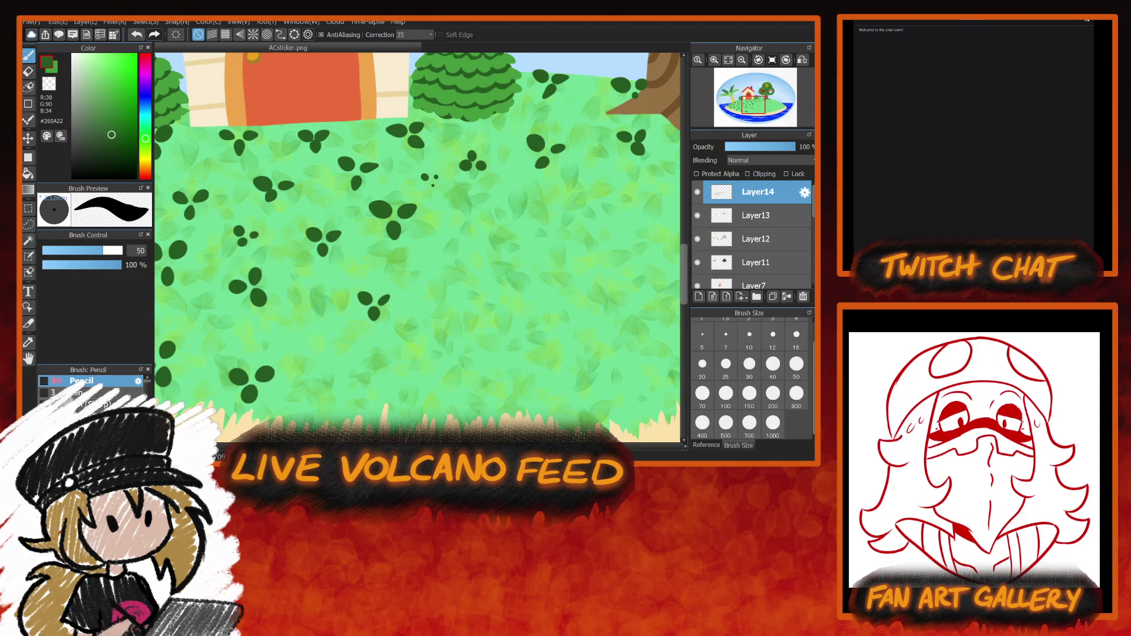
mouse_move(298, 326)
left_mouse_down()
mouse_move(322, 331)
mouse_move(309, 350)
left_mouse_up()
left_click_drag(221, 421, 380, 422)
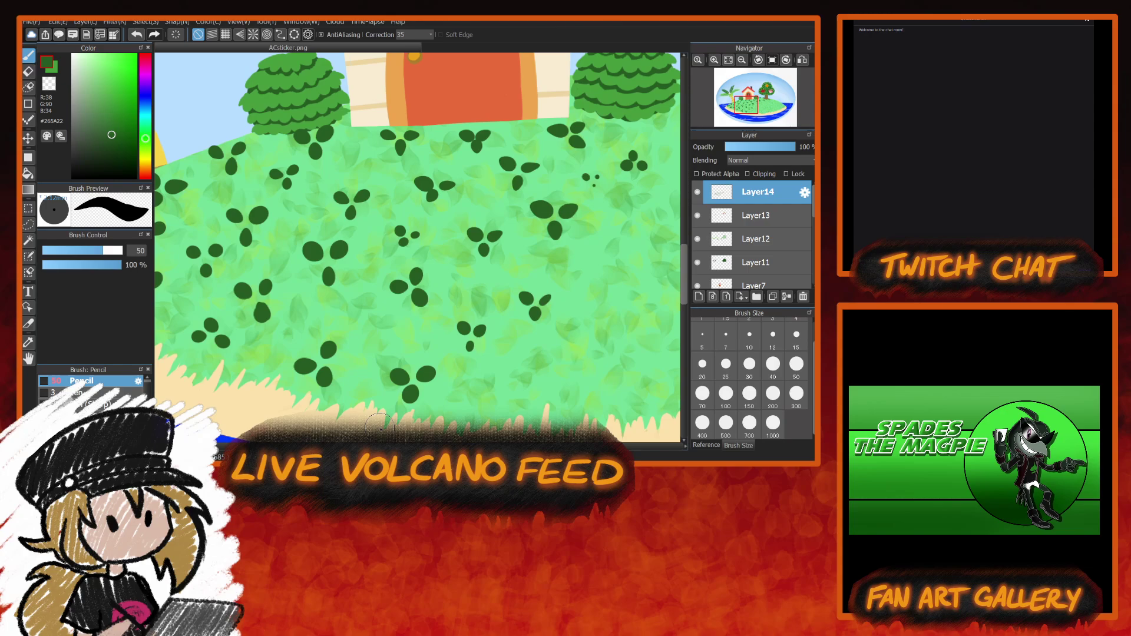
left_click_drag(464, 418, 384, 418)
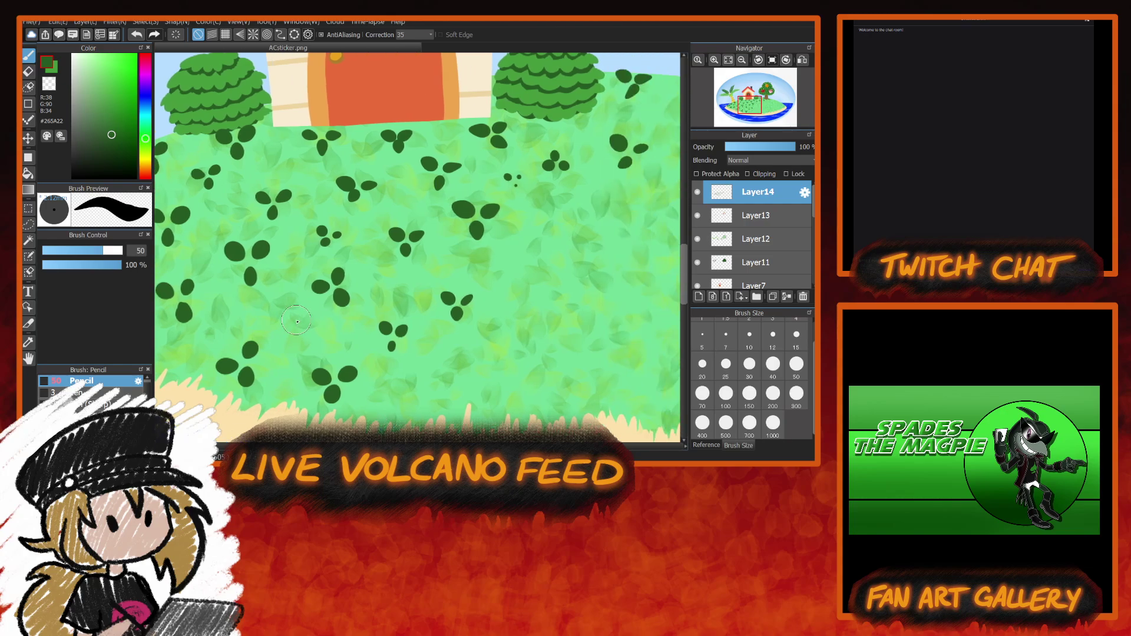
left_click_drag(298, 321, 319, 323)
Paint dark green three-oval clusters across the middle of the lawn, between the house and the fruit tree.
left_click_drag(667, 413, 434, 413)
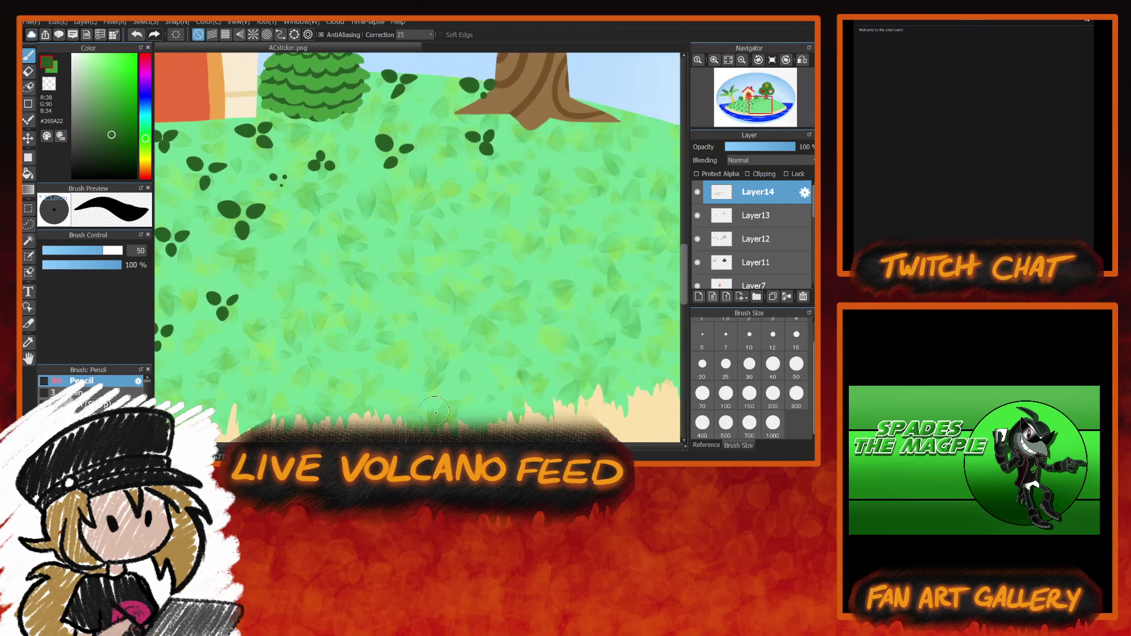
mouse_move(315, 242)
left_mouse_down()
mouse_move(348, 235)
mouse_move(332, 250)
mouse_move(336, 261)
left_mouse_up()
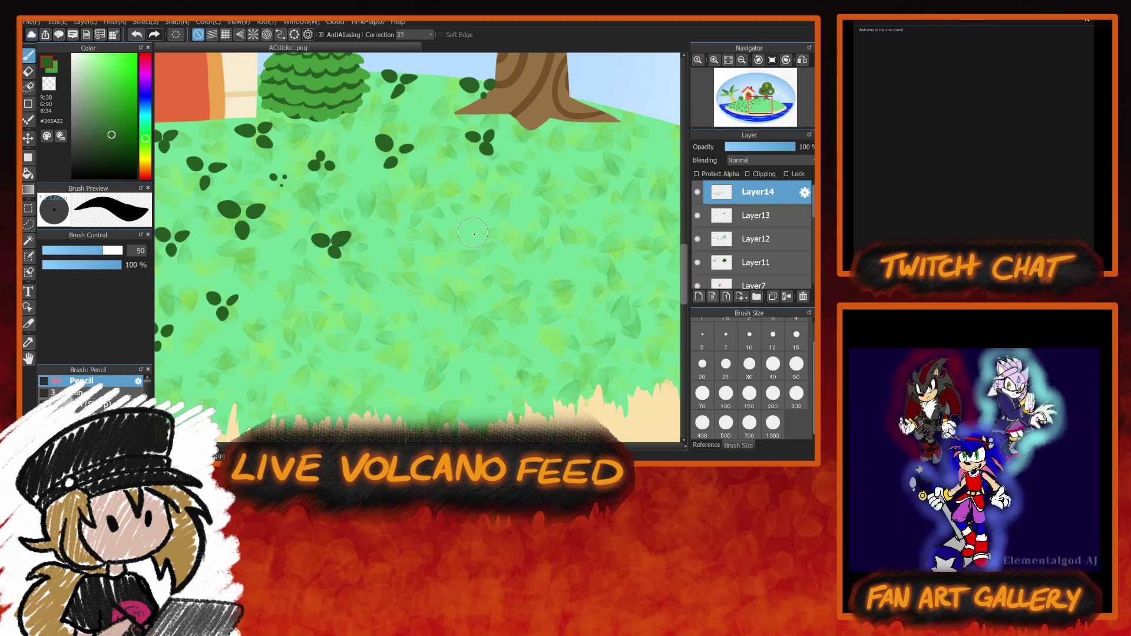
mouse_move(438, 228)
left_mouse_down()
mouse_move(473, 215)
mouse_move(481, 238)
left_mouse_up()
mouse_move(393, 211)
left_mouse_down()
mouse_move(380, 209)
mouse_move(403, 203)
mouse_move(407, 221)
left_mouse_up()
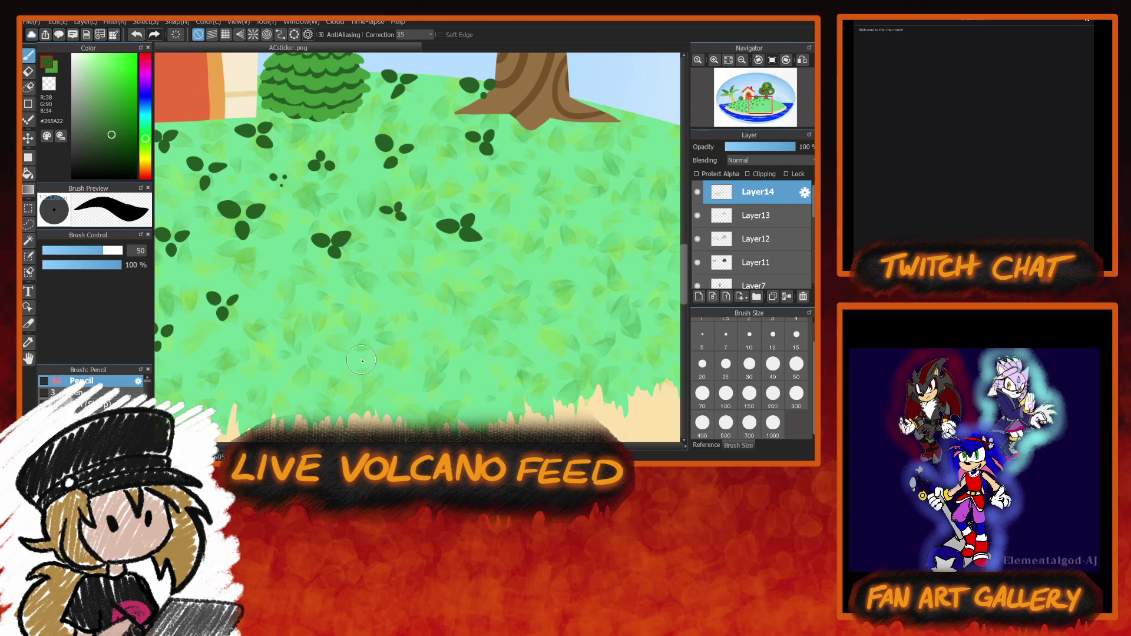
mouse_move(311, 312)
left_mouse_down()
mouse_move(291, 301)
mouse_move(305, 331)
mouse_move(337, 302)
left_mouse_up()
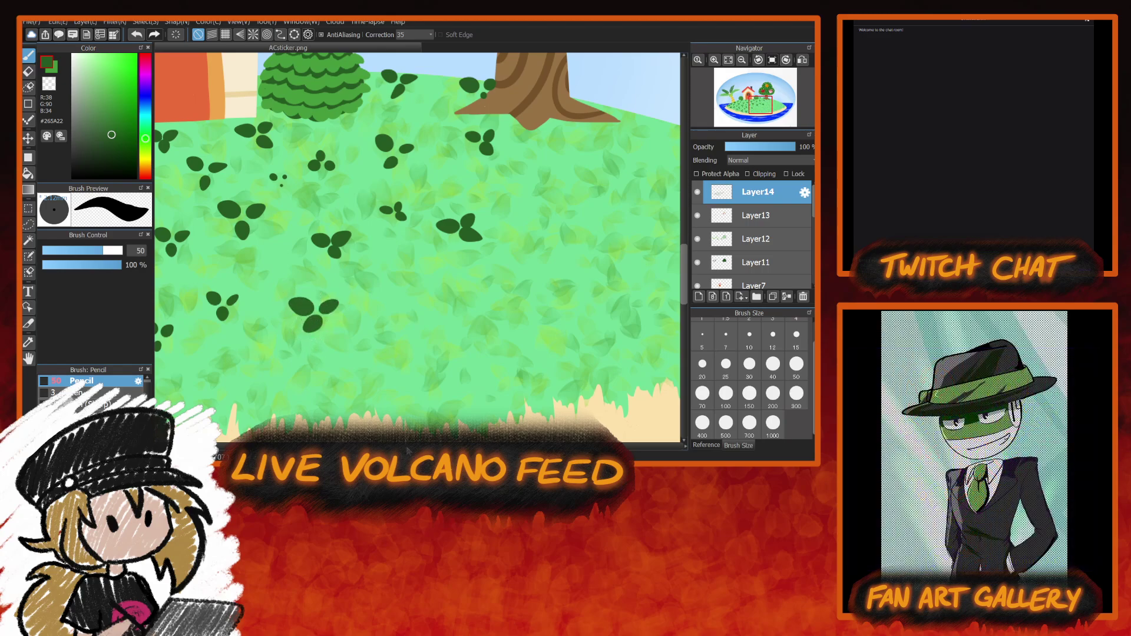
Paint a run of dark green three-oval clusters along the lower grass edge above the beach, from the house toward the fruit tree.
left_click_drag(408, 447, 378, 447)
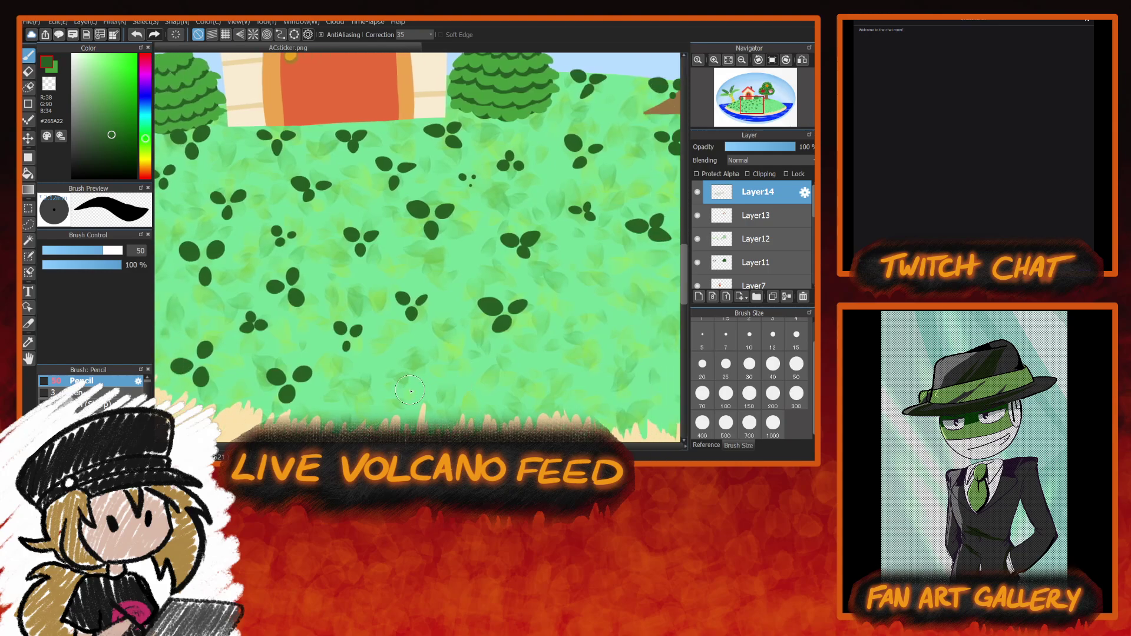
mouse_move(411, 392)
left_mouse_down()
mouse_move(422, 389)
mouse_move(391, 388)
mouse_move(404, 406)
left_mouse_up()
mouse_move(465, 359)
left_mouse_down()
mouse_move(449, 353)
mouse_move(484, 355)
mouse_move(465, 373)
left_mouse_up()
mouse_move(404, 349)
left_mouse_down()
mouse_move(392, 343)
mouse_move(413, 342)
mouse_move(406, 363)
left_mouse_up()
scroll(395, 377, "right", 5)
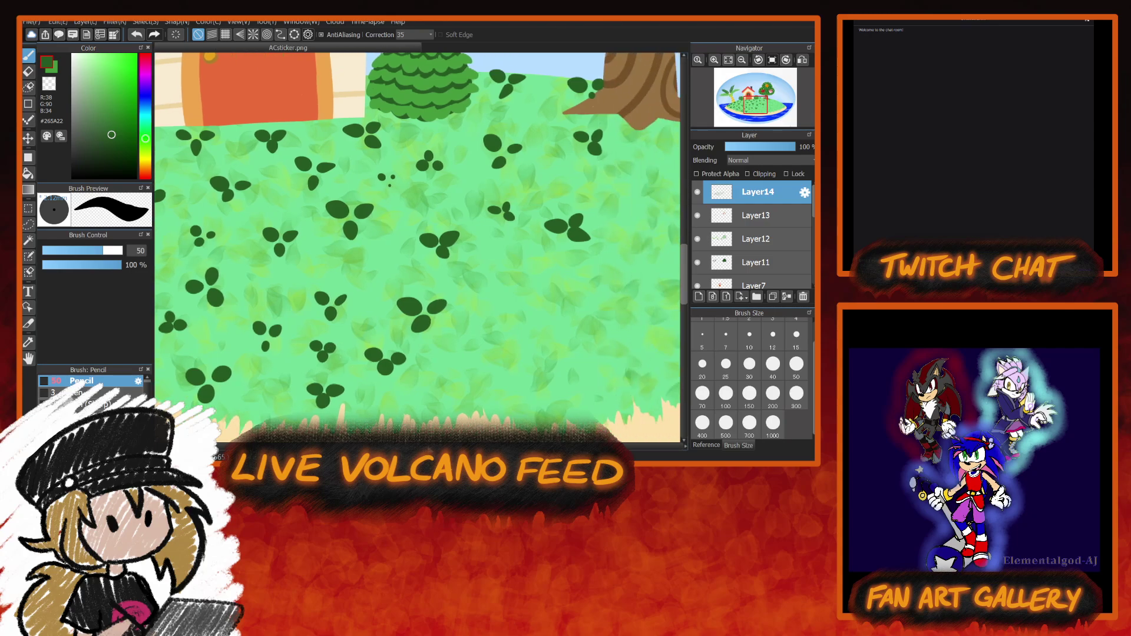
mouse_move(379, 410)
left_mouse_down()
mouse_move(383, 396)
mouse_move(362, 404)
left_mouse_up()
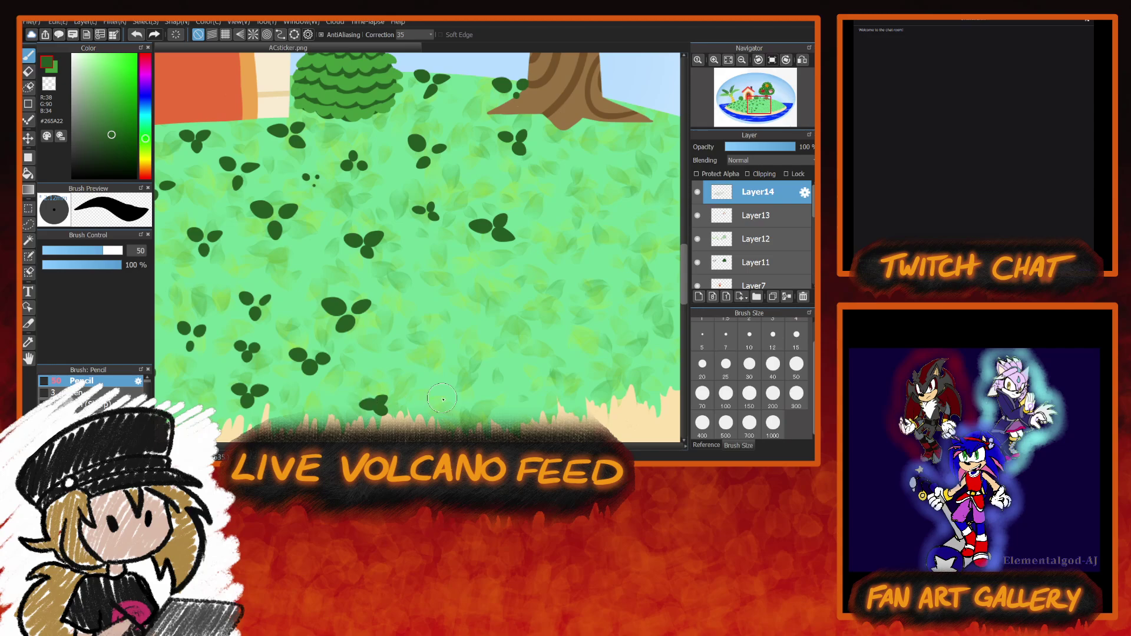
mouse_move(460, 405)
left_mouse_down()
mouse_move(471, 397)
mouse_move(443, 392)
mouse_move(457, 421)
left_mouse_up()
left_click_drag(466, 404, 479, 400)
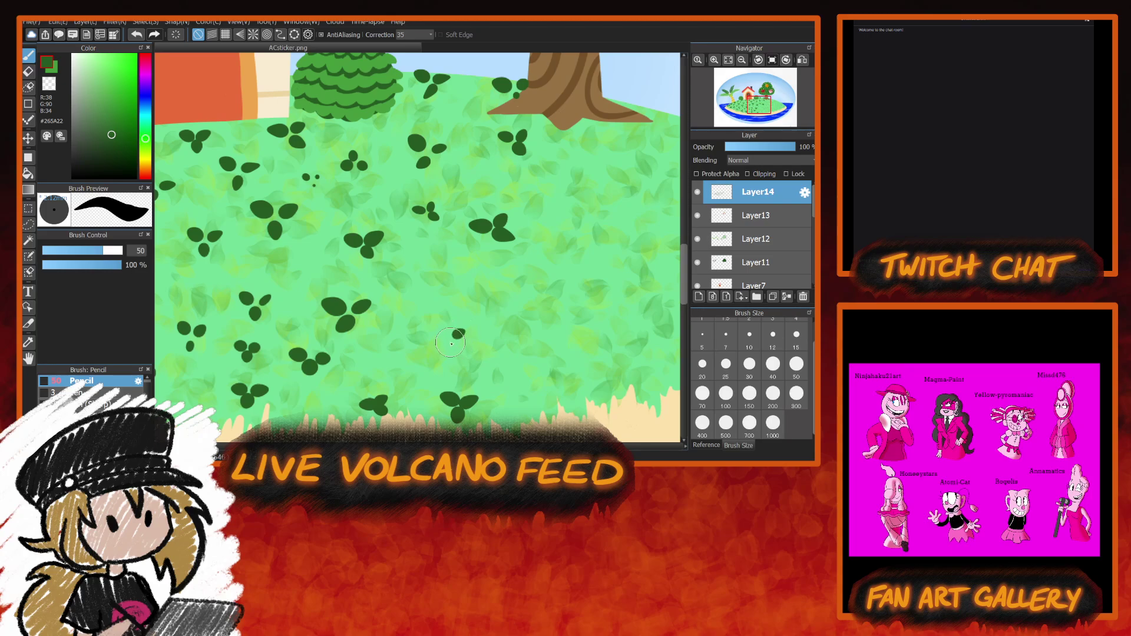
Fill the gaps in the grass below the fruit tree and beside its left root with small dark green clusters.
mouse_move(451, 344)
left_mouse_down()
mouse_move(430, 339)
mouse_move(450, 340)
left_mouse_up()
mouse_move(439, 277)
left_mouse_down()
mouse_move(449, 275)
mouse_move(421, 275)
mouse_move(435, 291)
left_mouse_up()
left_click_drag(393, 352, 400, 353)
left_click_drag(563, 234, 387, 233)
left_click_drag(315, 173, 321, 172)
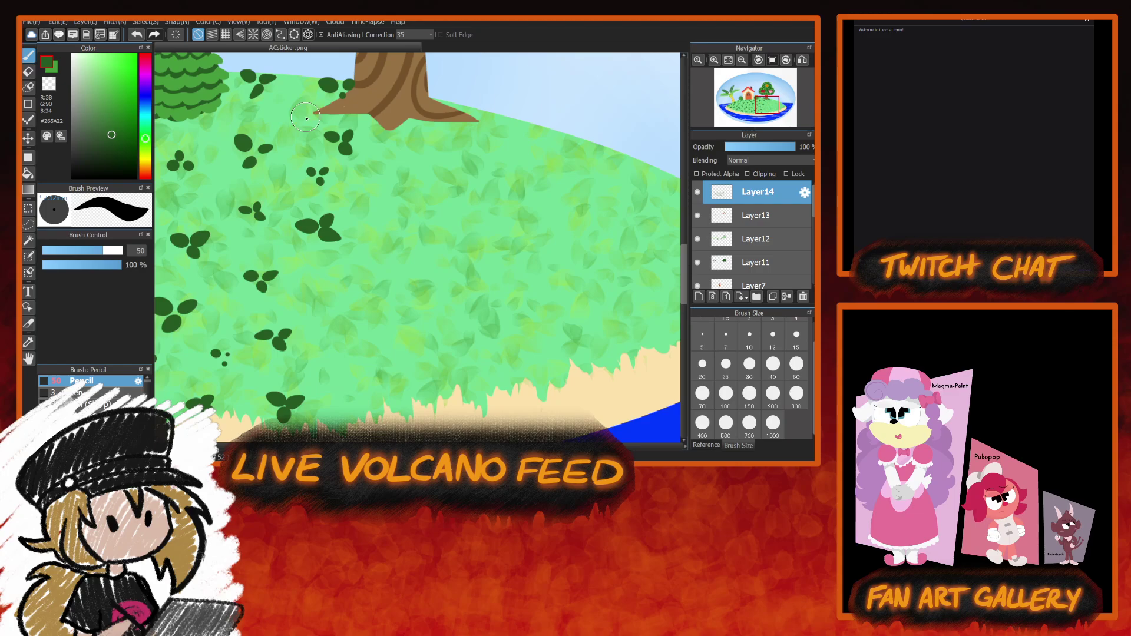
left_click_drag(309, 110, 286, 115)
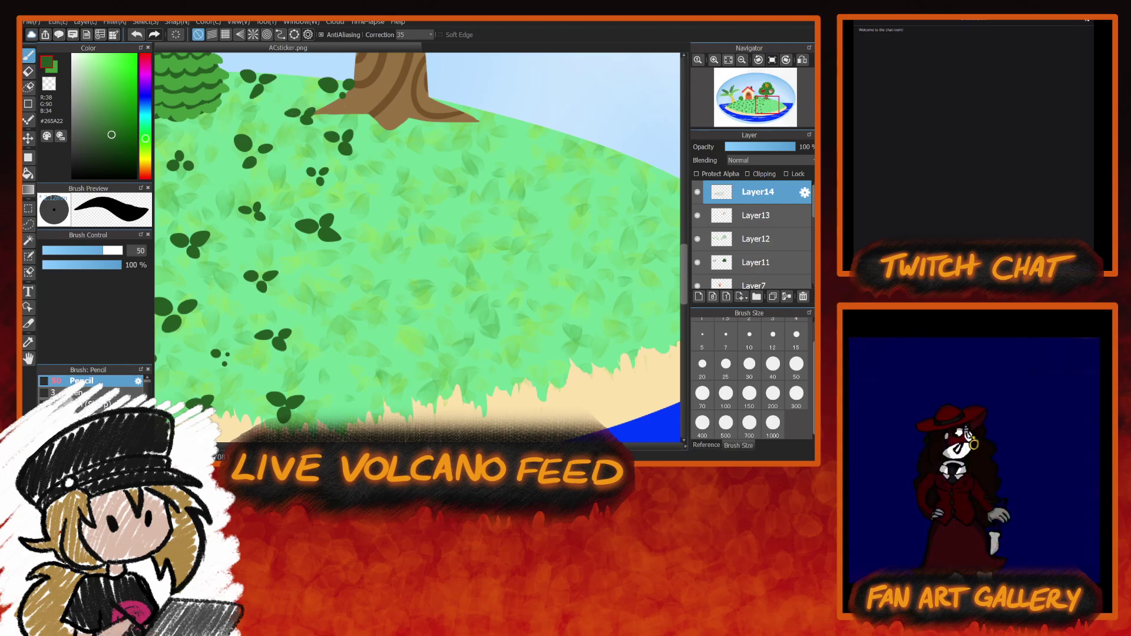
Paint dark green clusters beneath the fruit tree's roots and down the upper grass edge toward the island's right tip.
left_click_drag(324, 147, 389, 147)
left_click_drag(236, 236, 165, 239)
mouse_move(580, 118)
left_mouse_down()
mouse_move(378, 120)
mouse_move(403, 135)
left_mouse_up()
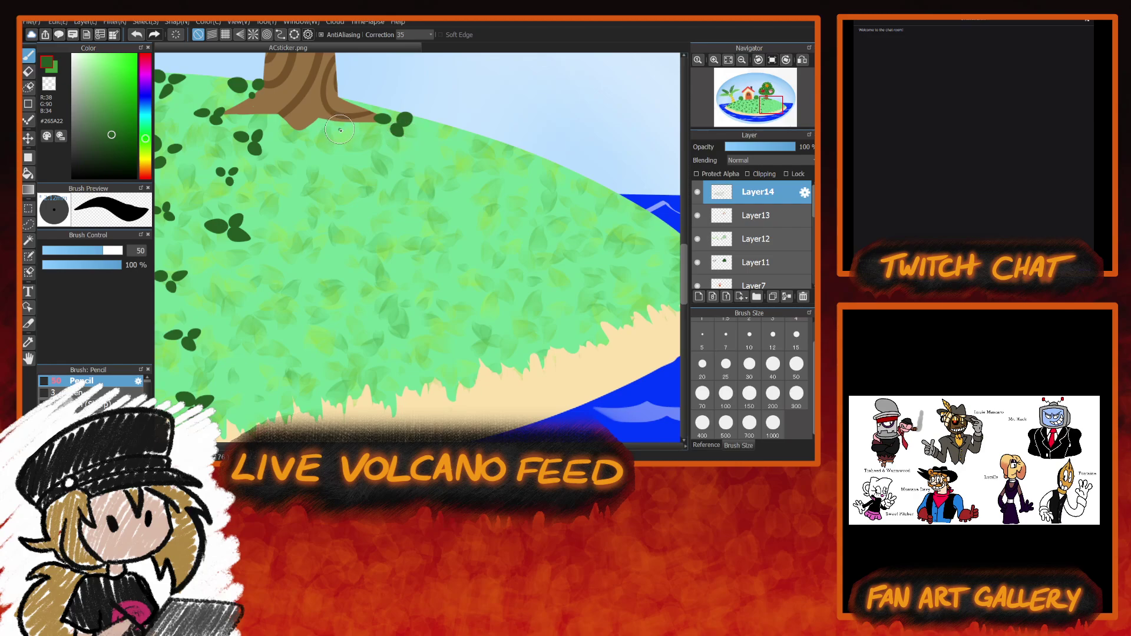
mouse_move(326, 122)
left_mouse_down()
mouse_move(364, 128)
mouse_move(359, 147)
mouse_move(300, 168)
mouse_move(330, 177)
left_mouse_up()
mouse_move(465, 145)
left_mouse_down()
mouse_move(483, 141)
mouse_move(439, 144)
mouse_move(475, 160)
left_mouse_up()
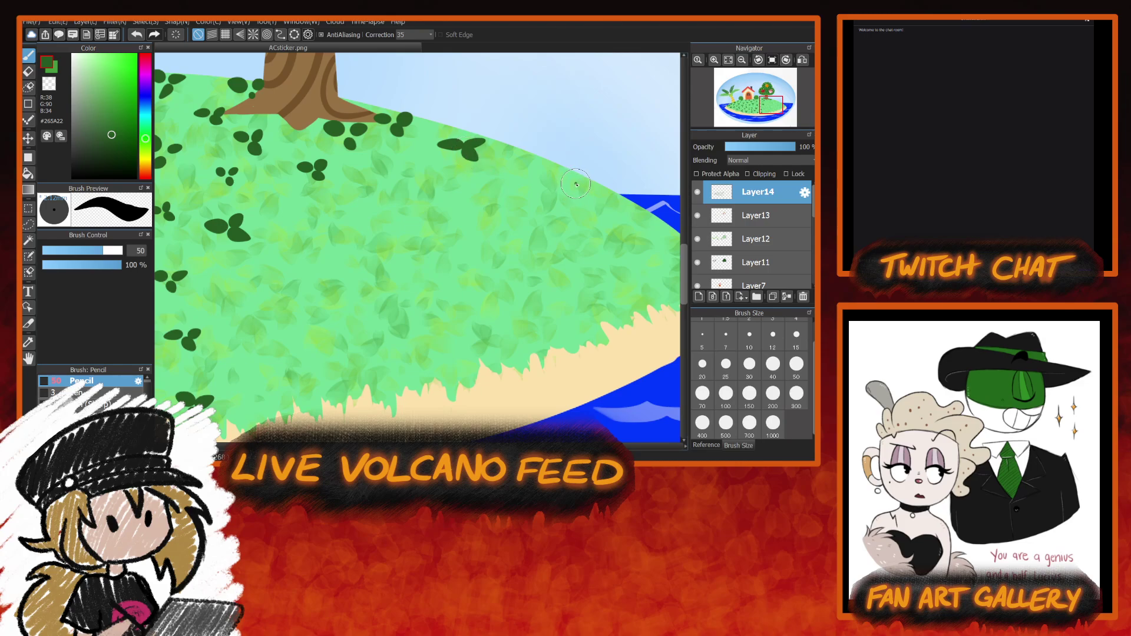
left_click_drag(567, 178, 593, 198)
mouse_move(538, 159)
left_mouse_down()
mouse_move(490, 158)
mouse_move(512, 165)
mouse_move(498, 177)
left_mouse_up()
mouse_move(630, 234)
left_mouse_down()
mouse_move(541, 248)
mouse_move(545, 219)
mouse_move(555, 246)
left_mouse_up()
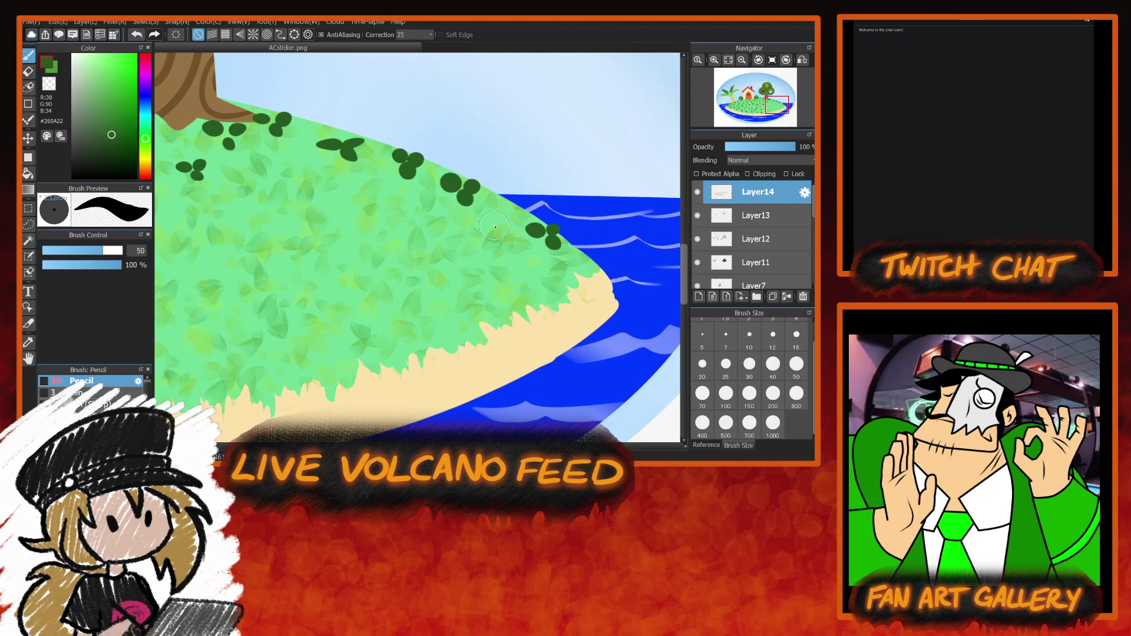
Paint dark green three-oval clusters on the grass inside the island's right tip and on the slope below the fruit tree.
mouse_move(481, 236)
left_mouse_down()
mouse_move(453, 226)
mouse_move(475, 233)
mouse_move(471, 244)
left_mouse_up()
mouse_move(538, 285)
left_mouse_down()
mouse_move(556, 286)
mouse_move(547, 302)
left_mouse_up()
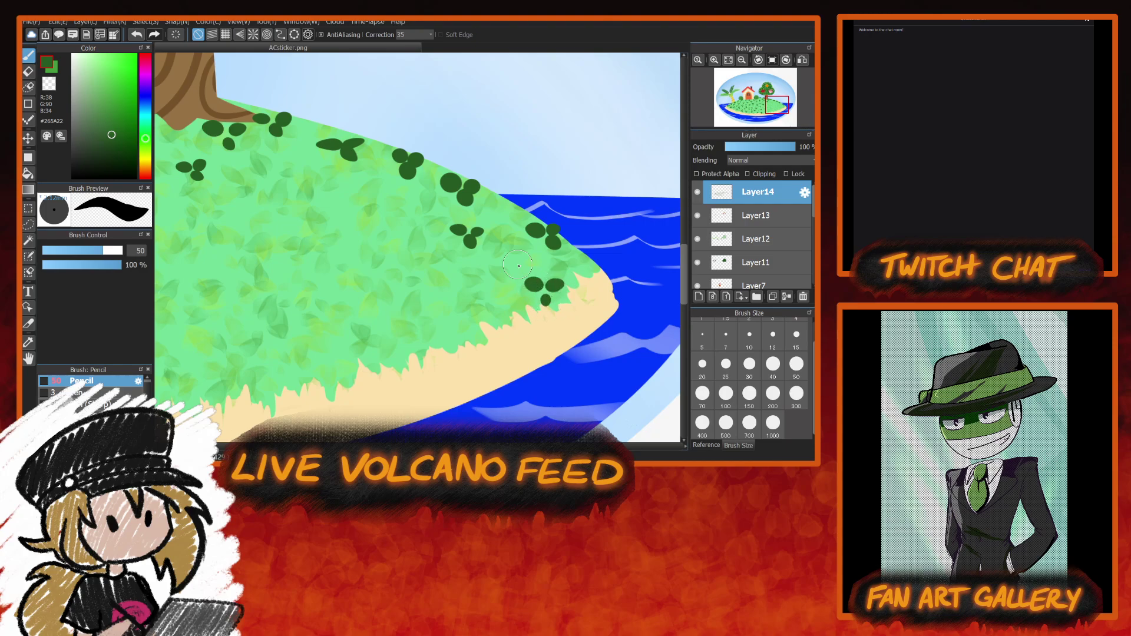
left_click_drag(511, 256, 505, 267)
mouse_move(313, 210)
left_mouse_down()
mouse_move(339, 215)
mouse_move(327, 227)
left_mouse_up()
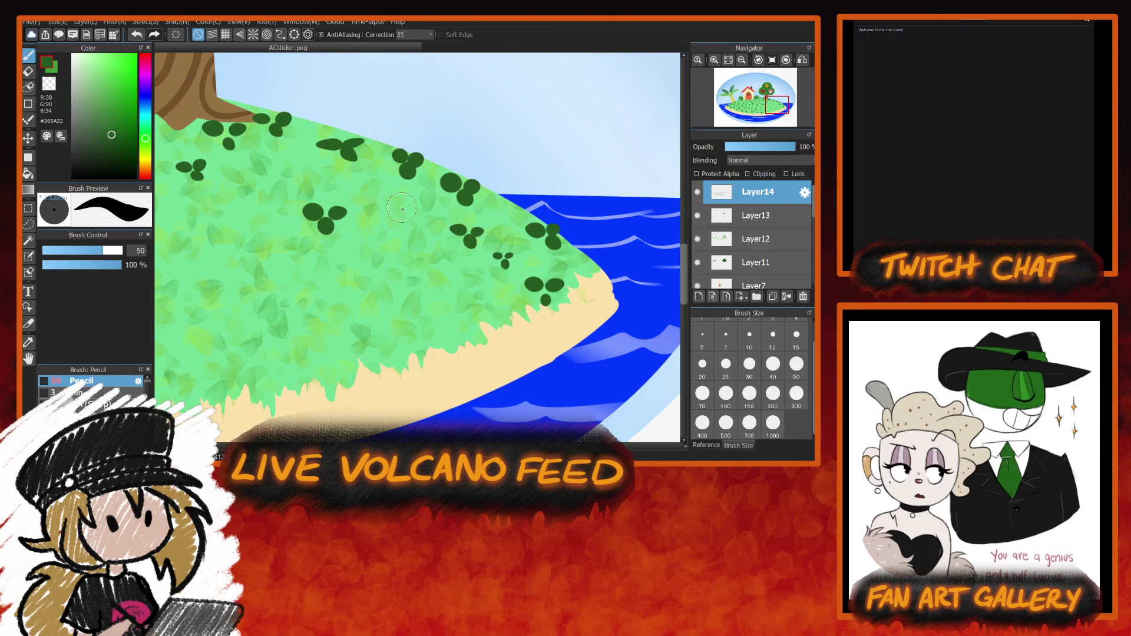
Paint dark green three-oval clusters on the upper grass slope below and to the right of the fruit tree.
mouse_move(272, 167)
left_mouse_down()
mouse_move(274, 180)
mouse_move(287, 176)
left_mouse_up()
left_click_drag(373, 187, 384, 196)
scroll(400, 191, "left", 5)
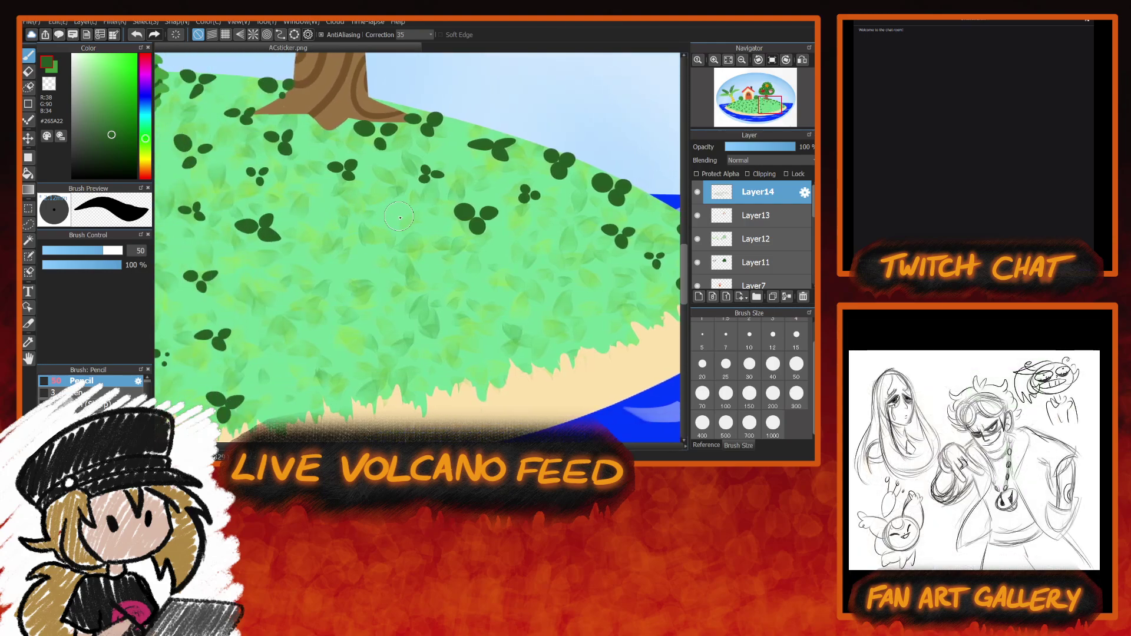
mouse_move(395, 211)
left_mouse_down()
mouse_move(384, 215)
mouse_move(391, 231)
left_mouse_up()
left_click_drag(328, 201, 325, 214)
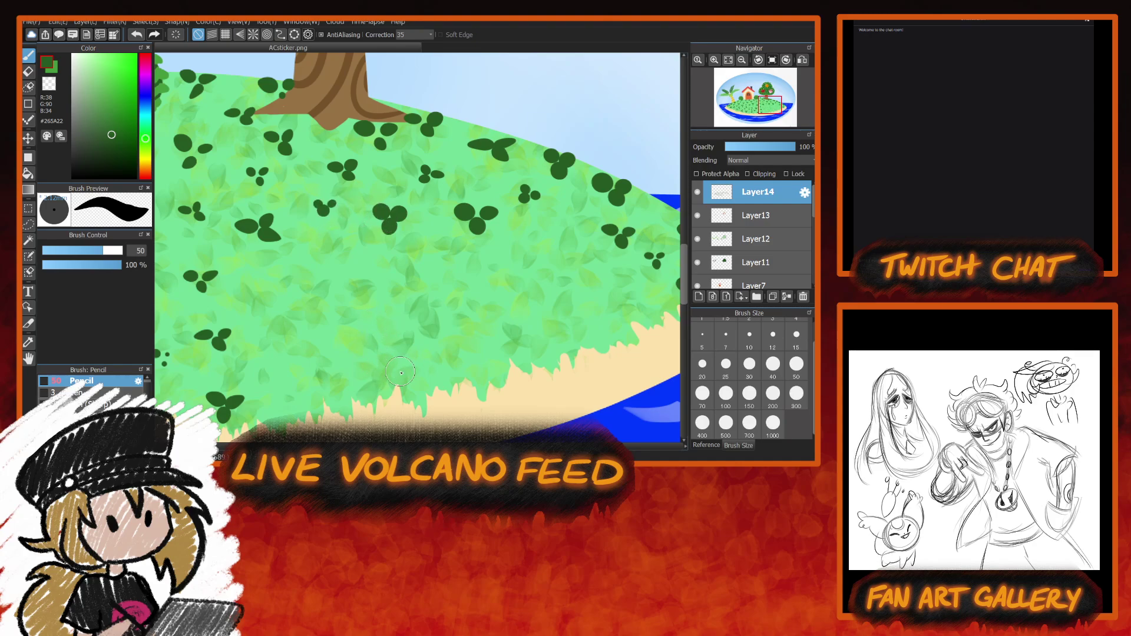
Continue the dark green clusters down the slope below the fruit tree to the grass edge above the beach.
mouse_move(282, 289)
left_mouse_down()
mouse_move(306, 279)
mouse_move(302, 299)
left_mouse_up()
mouse_move(365, 272)
left_mouse_down()
mouse_move(356, 268)
mouse_move(384, 267)
mouse_move(373, 288)
left_mouse_up()
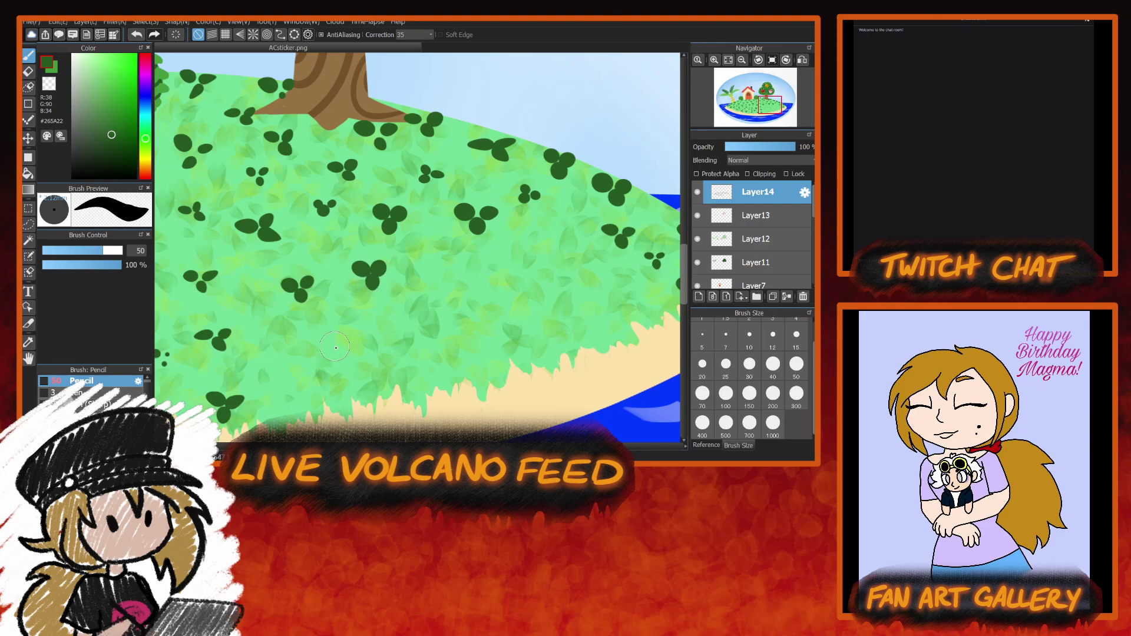
mouse_move(332, 346)
left_mouse_down()
mouse_move(352, 332)
mouse_move(346, 352)
left_mouse_up()
left_click_drag(274, 336, 276, 343)
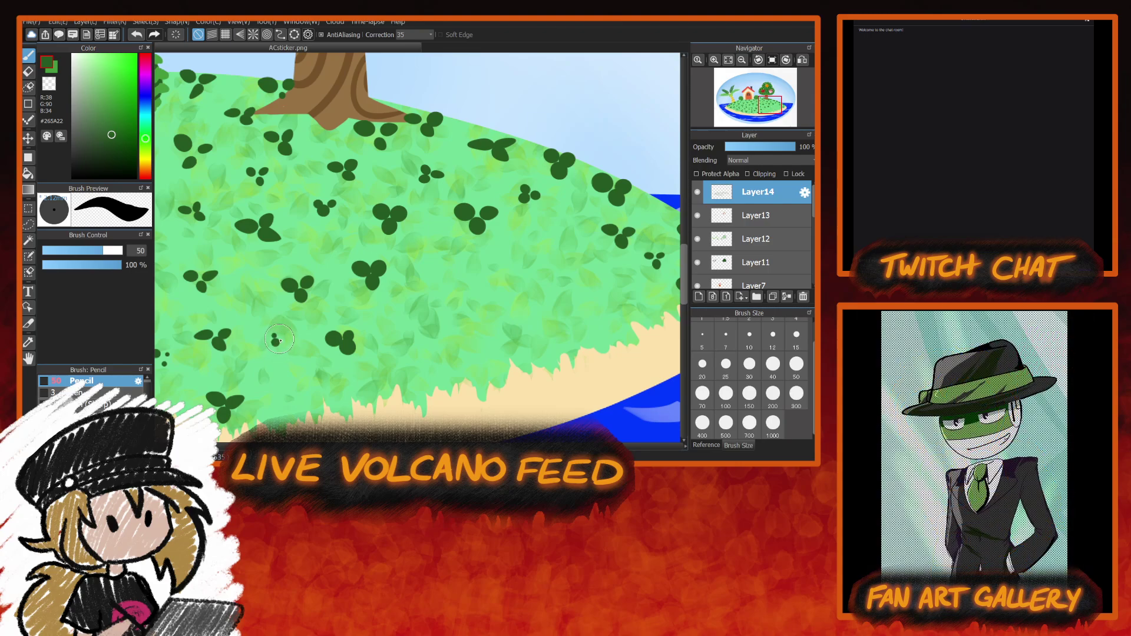
mouse_move(315, 394)
left_mouse_down()
mouse_move(304, 389)
mouse_move(330, 386)
mouse_move(317, 405)
mouse_move(334, 384)
left_mouse_up()
mouse_move(436, 385)
left_mouse_down()
mouse_move(417, 390)
mouse_move(436, 377)
mouse_move(417, 388)
mouse_move(419, 366)
left_mouse_up()
mouse_move(392, 321)
left_mouse_down()
mouse_move(390, 332)
mouse_move(386, 323)
left_mouse_up()
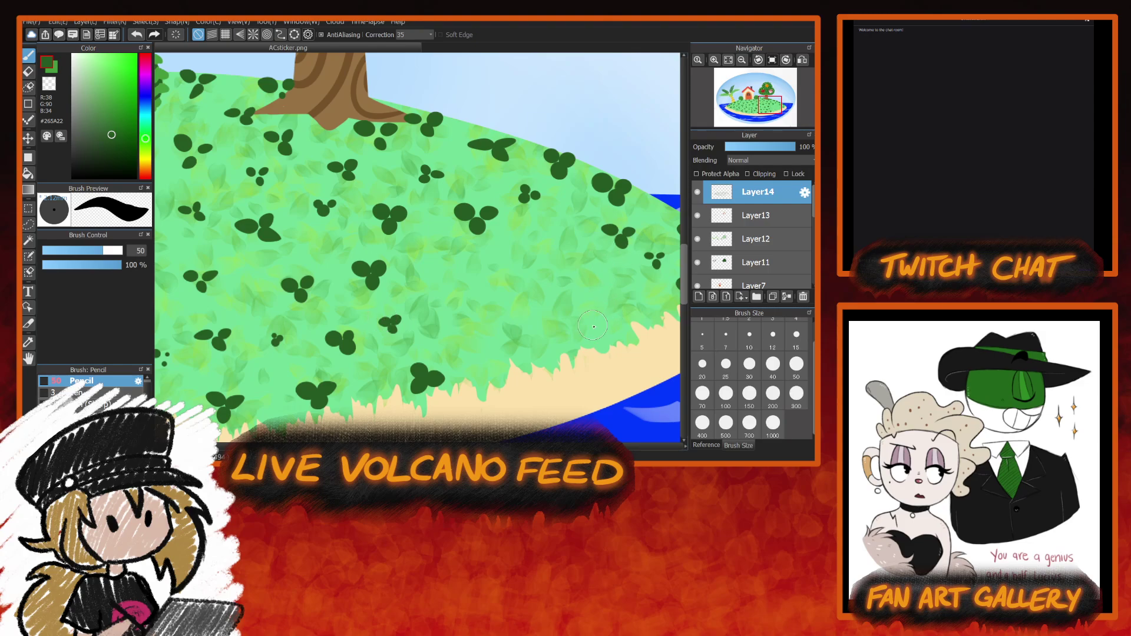
Fill the lower right slope near the beach with four more dark green clusters of mixed size.
mouse_move(597, 325)
left_mouse_down()
mouse_move(594, 313)
mouse_move(590, 330)
left_mouse_up()
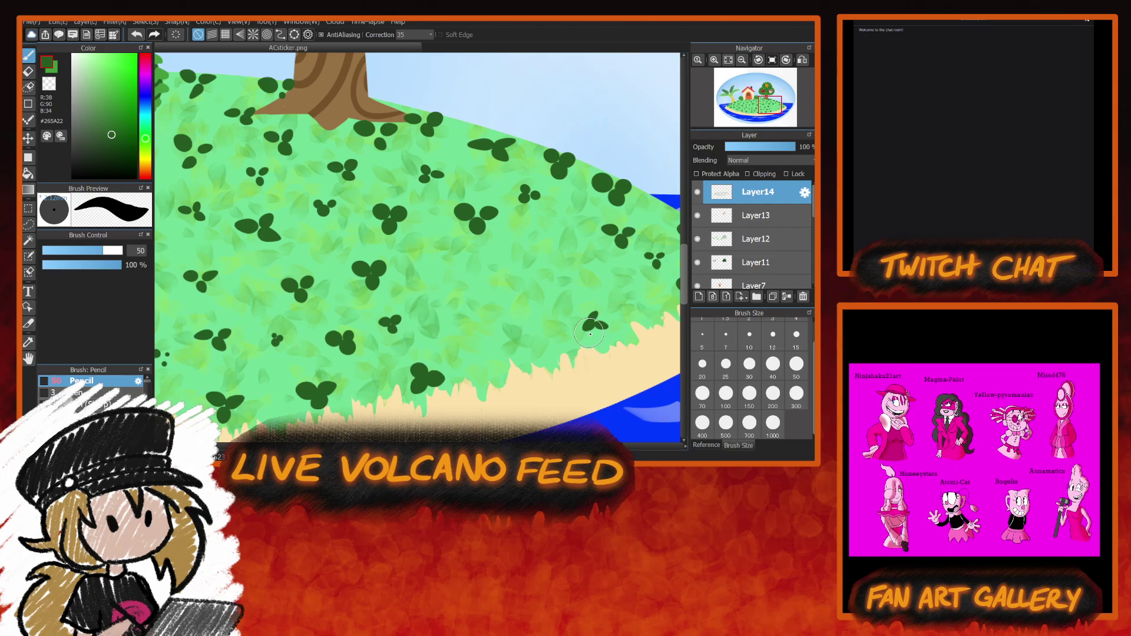
mouse_move(513, 280)
left_mouse_down()
mouse_move(489, 276)
mouse_move(507, 292)
left_mouse_up()
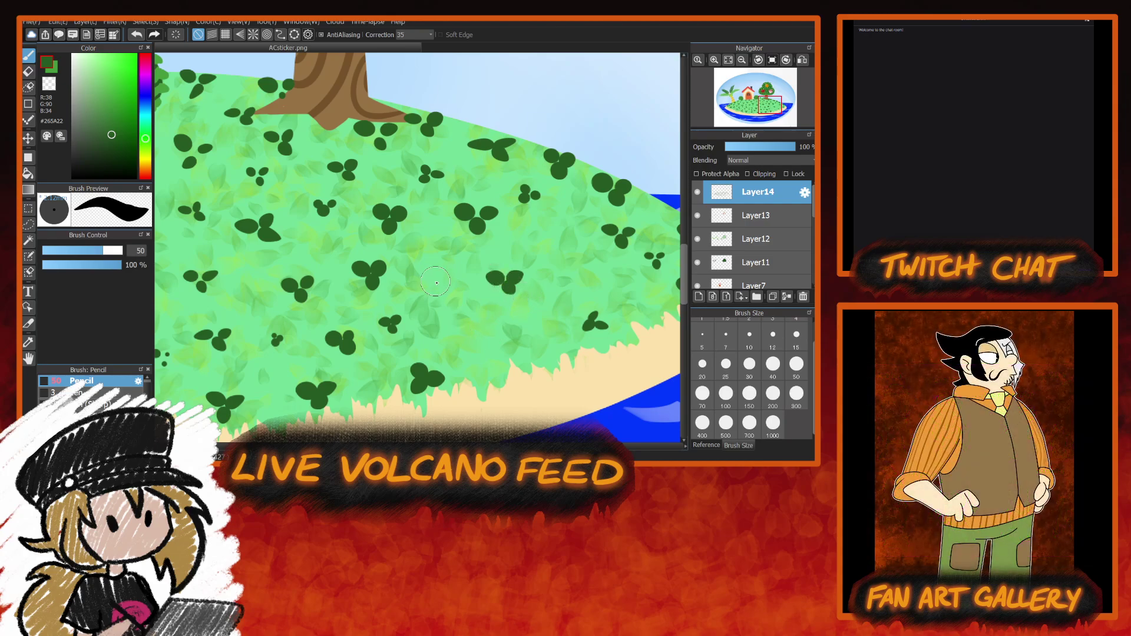
mouse_move(430, 277)
left_mouse_down()
mouse_move(452, 282)
mouse_move(442, 292)
left_mouse_up()
left_click_drag(481, 339, 506, 354)
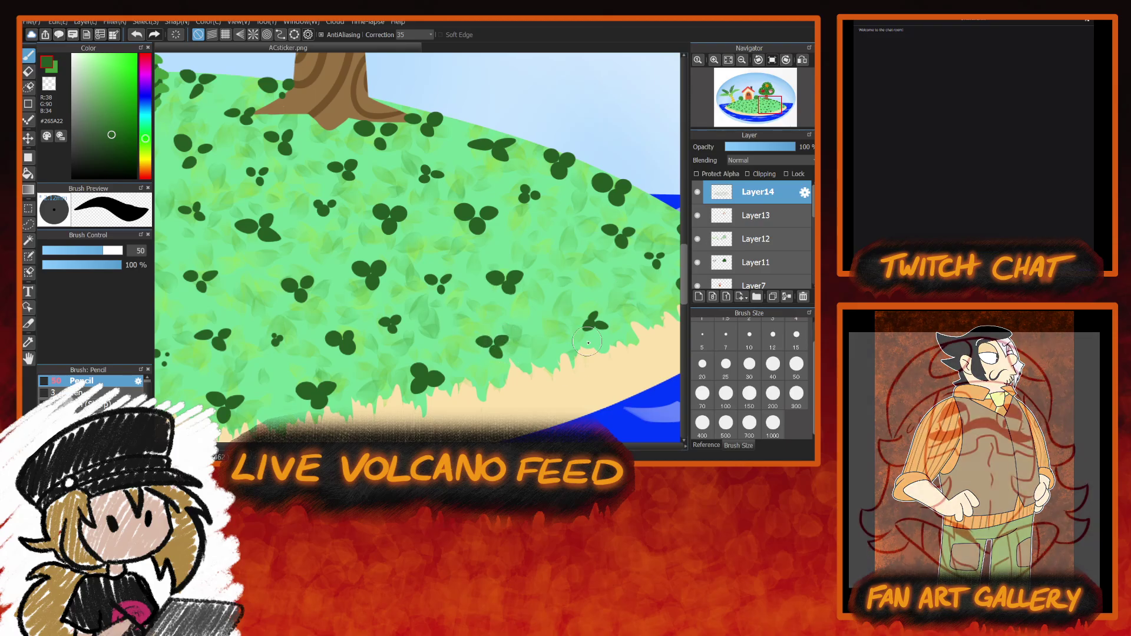
Fill the remaining bare patches between the fruit tree and the island's right tip with dark green clusters.
scroll(504, 306, "right", 3)
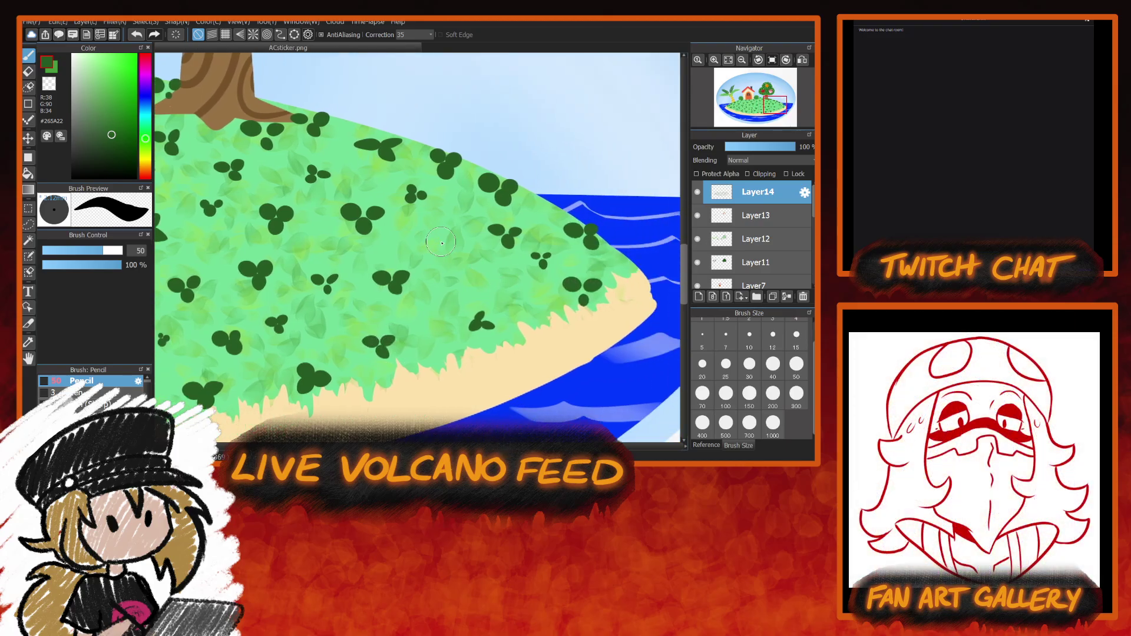
left_click_drag(435, 238, 445, 249)
left_click_drag(426, 312, 450, 313)
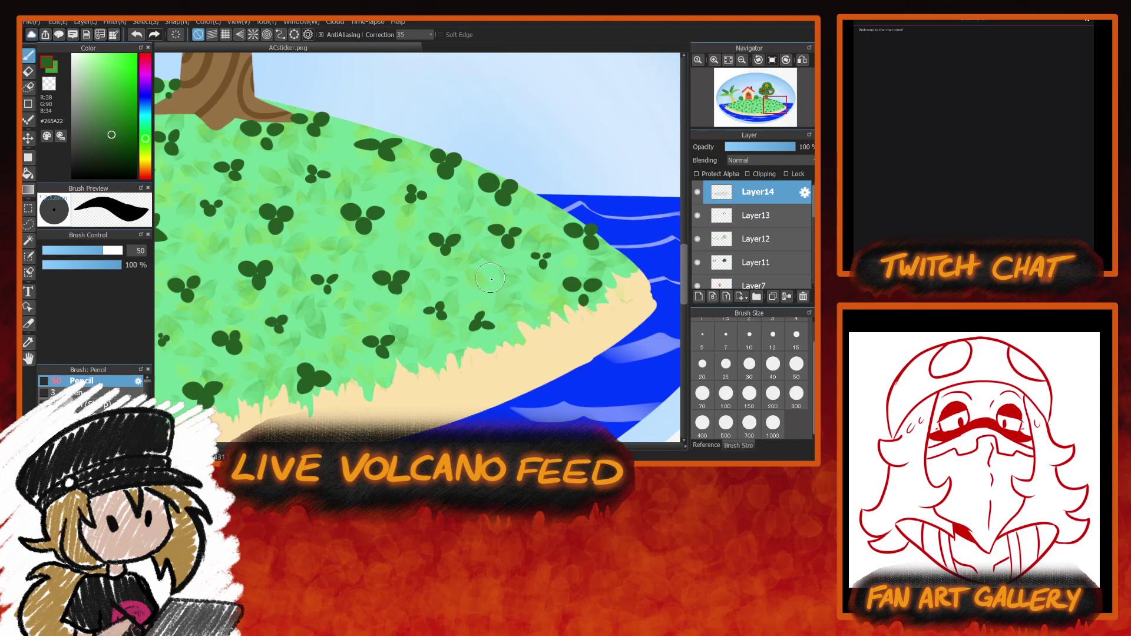
mouse_move(490, 278)
left_mouse_down()
mouse_move(475, 284)
mouse_move(491, 291)
left_mouse_up()
left_click_drag(499, 448, 491, 447)
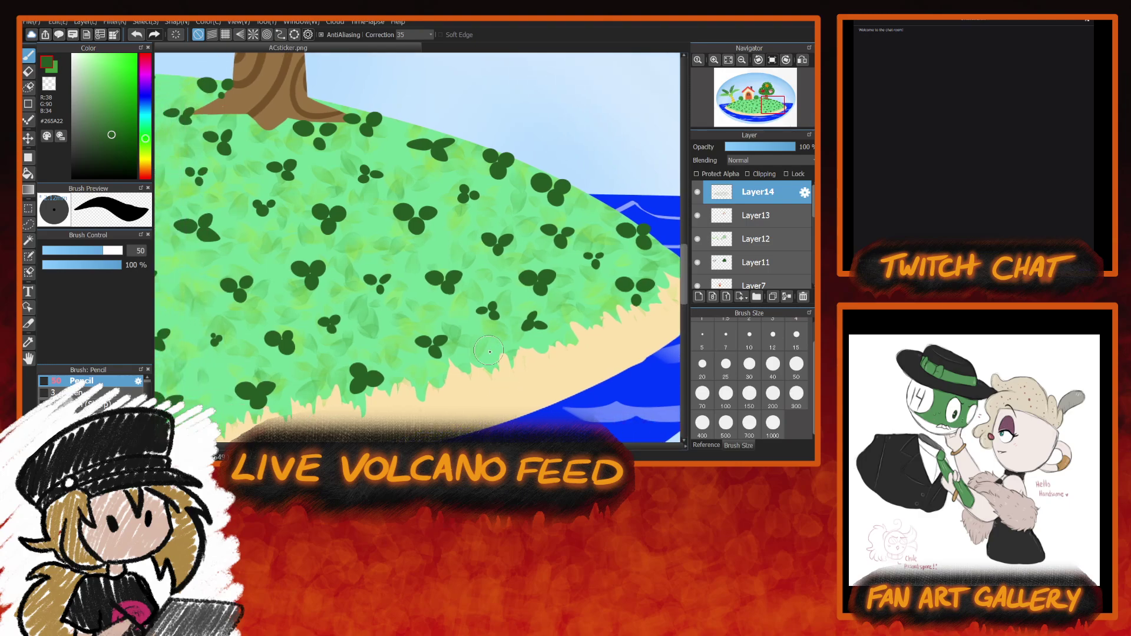
mouse_move(490, 352)
left_mouse_down()
mouse_move(479, 350)
mouse_move(490, 344)
left_mouse_up()
left_click_drag(508, 448, 522, 448)
mouse_move(488, 305)
left_mouse_down()
mouse_move(507, 299)
mouse_move(513, 318)
left_mouse_up()
Switch to the lighter green (RGB 68, 155, 61) and paint two broad grass blades on either side of the palm trunk.
left_click_drag(526, 448, 375, 448)
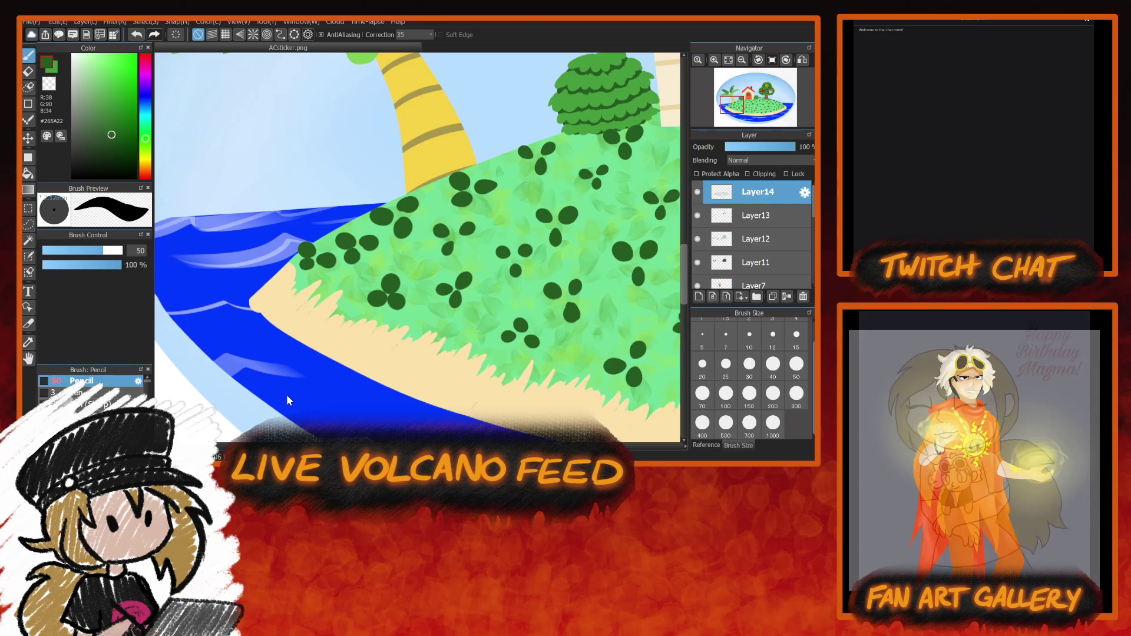
left_click(52, 67)
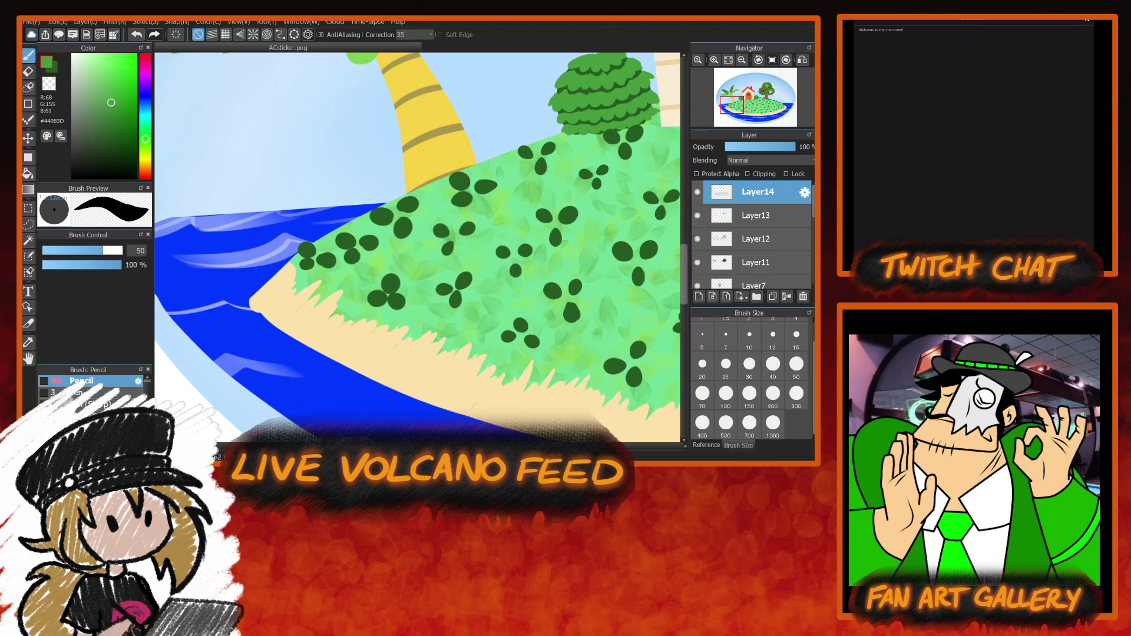
mouse_move(513, 155)
left_mouse_down()
mouse_move(363, 158)
mouse_move(386, 111)
left_mouse_up()
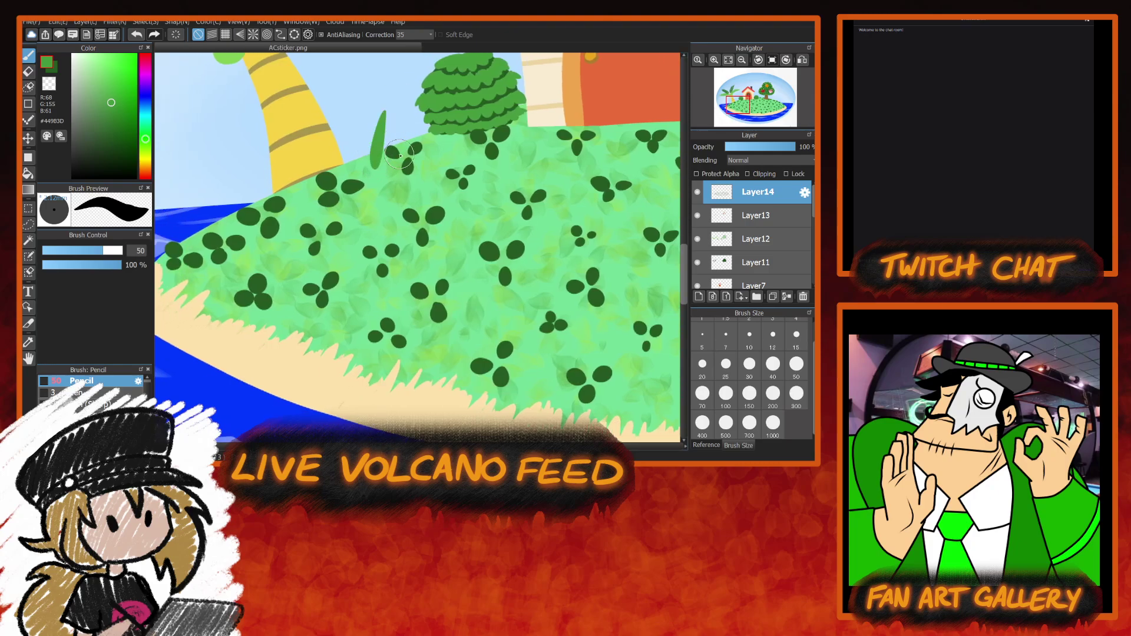
left_click_drag(264, 217, 255, 163)
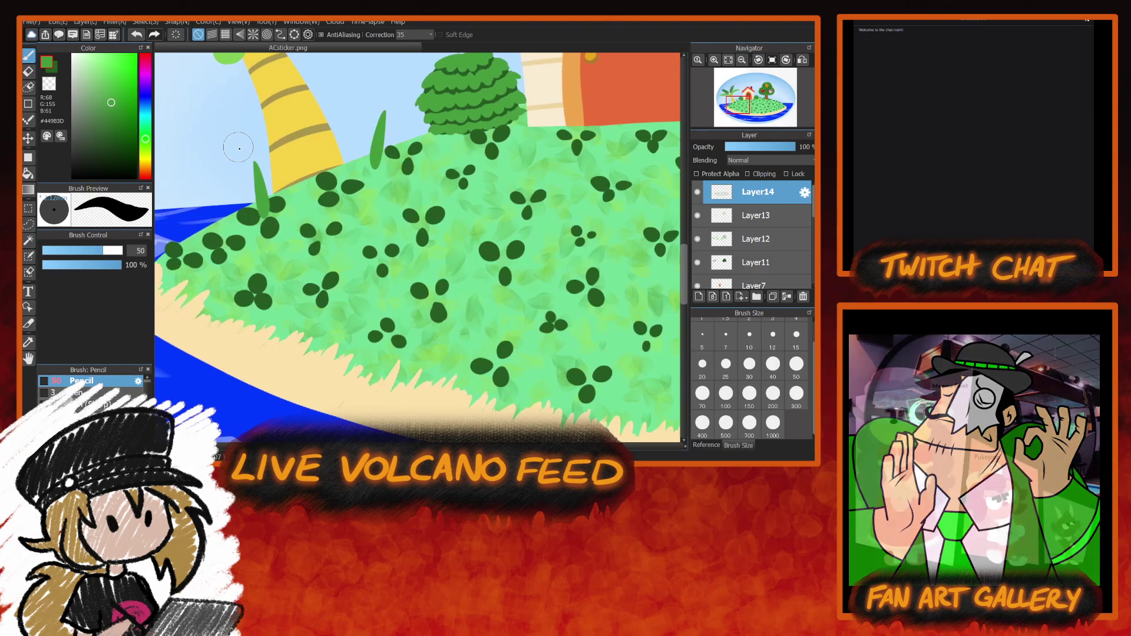
Set the brush size to 12 and paint thin grass blades among the clusters from the palm's base to the island's left tip.
left_click(783, 346)
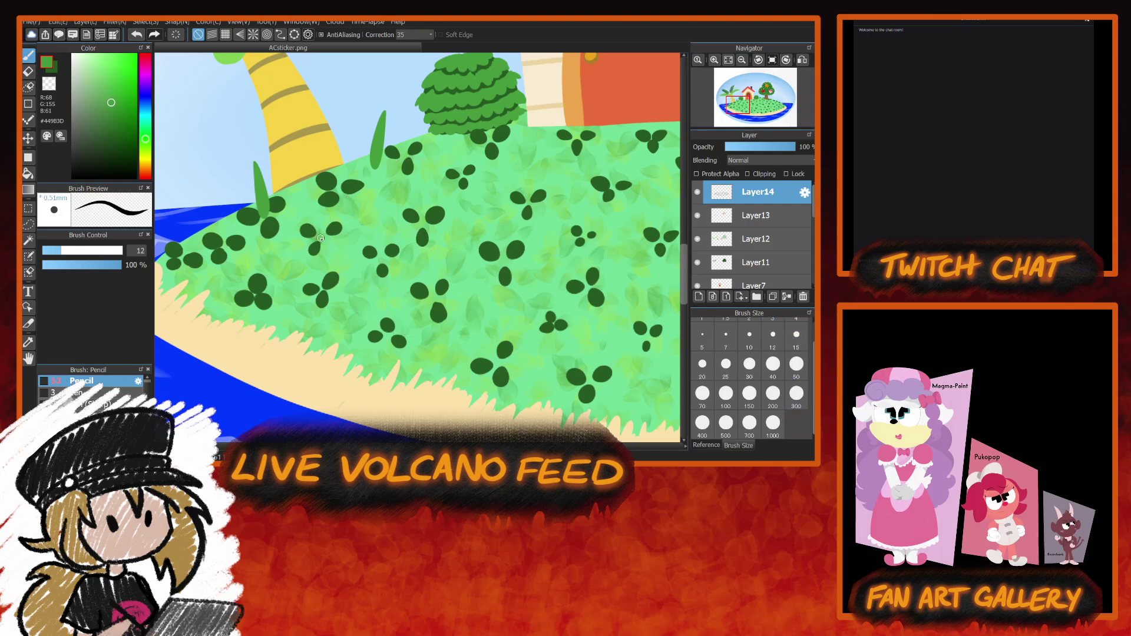
mouse_move(320, 239)
left_mouse_down()
mouse_move(332, 191)
mouse_move(292, 145)
left_mouse_up()
left_click_drag(203, 258, 181, 208)
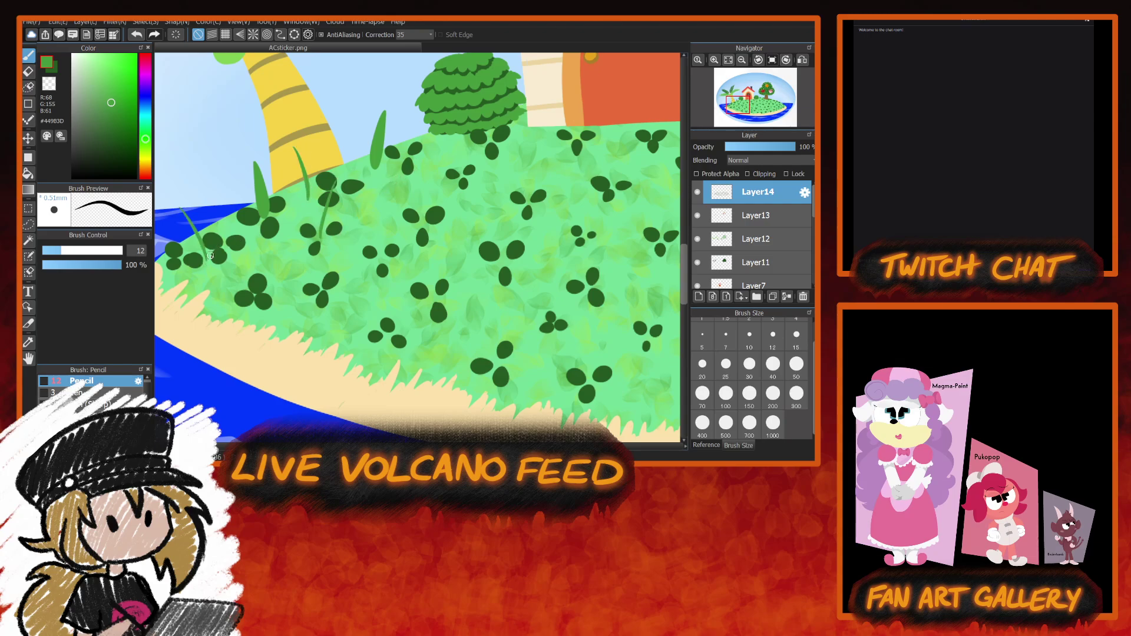
left_click_drag(209, 251, 217, 183)
mouse_move(242, 291)
left_mouse_down()
mouse_move(233, 262)
mouse_move(287, 243)
left_mouse_up()
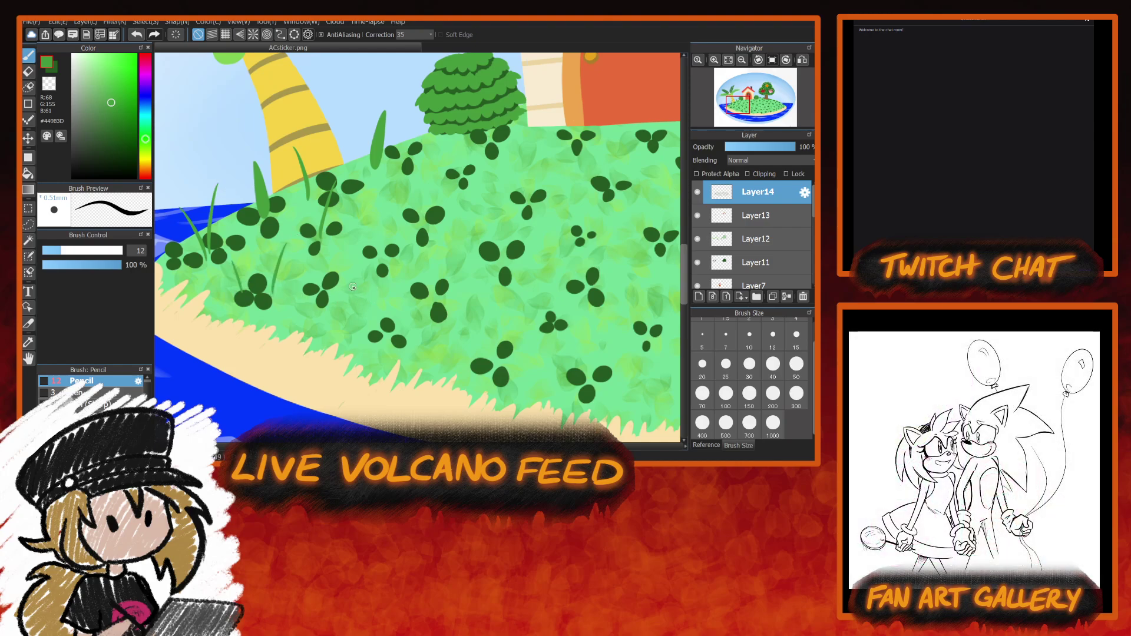
left_click_drag(324, 289, 315, 257)
Paint thin grass blades on the upper slope right of the palm and at the foot of the left bush.
left_click_drag(395, 240, 386, 185)
left_click_drag(403, 236, 412, 206)
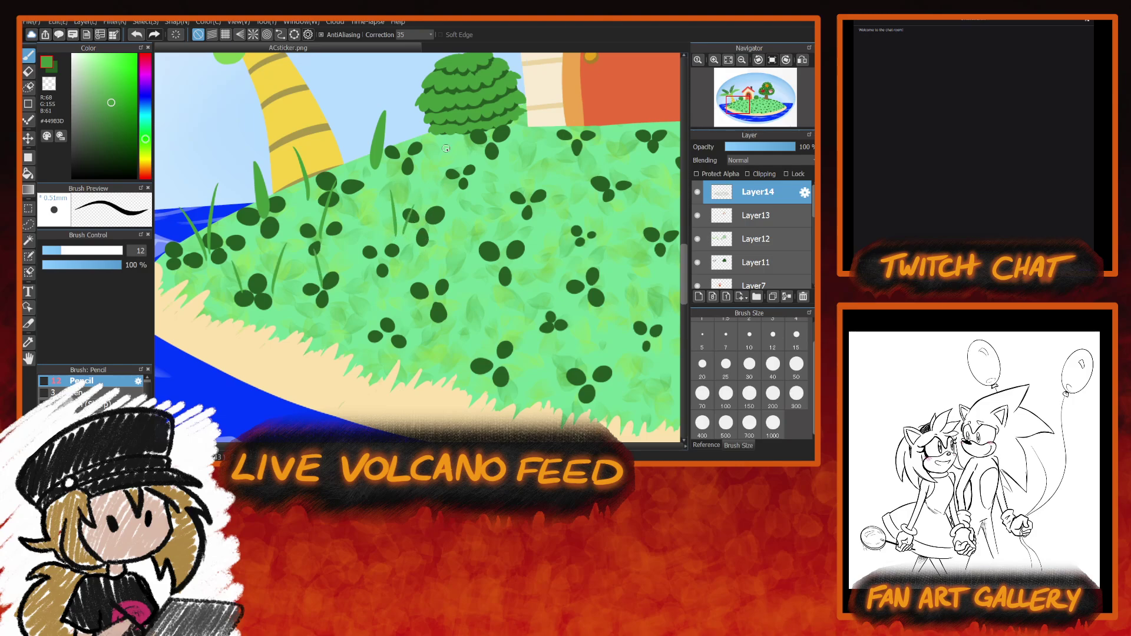
mouse_move(442, 171)
left_mouse_down()
mouse_move(438, 139)
mouse_move(459, 133)
left_mouse_up()
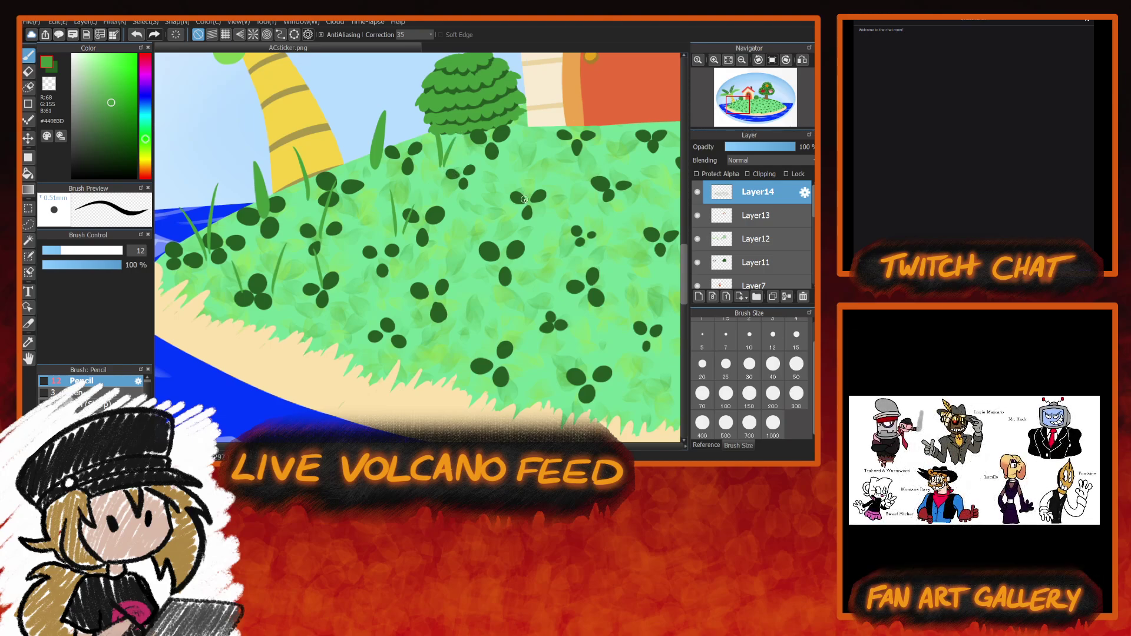
mouse_move(525, 204)
left_mouse_down()
mouse_move(520, 165)
mouse_move(541, 149)
left_mouse_up()
mouse_move(477, 234)
left_mouse_down()
mouse_move(470, 198)
mouse_move(494, 151)
left_mouse_up()
left_click_drag(499, 238, 506, 211)
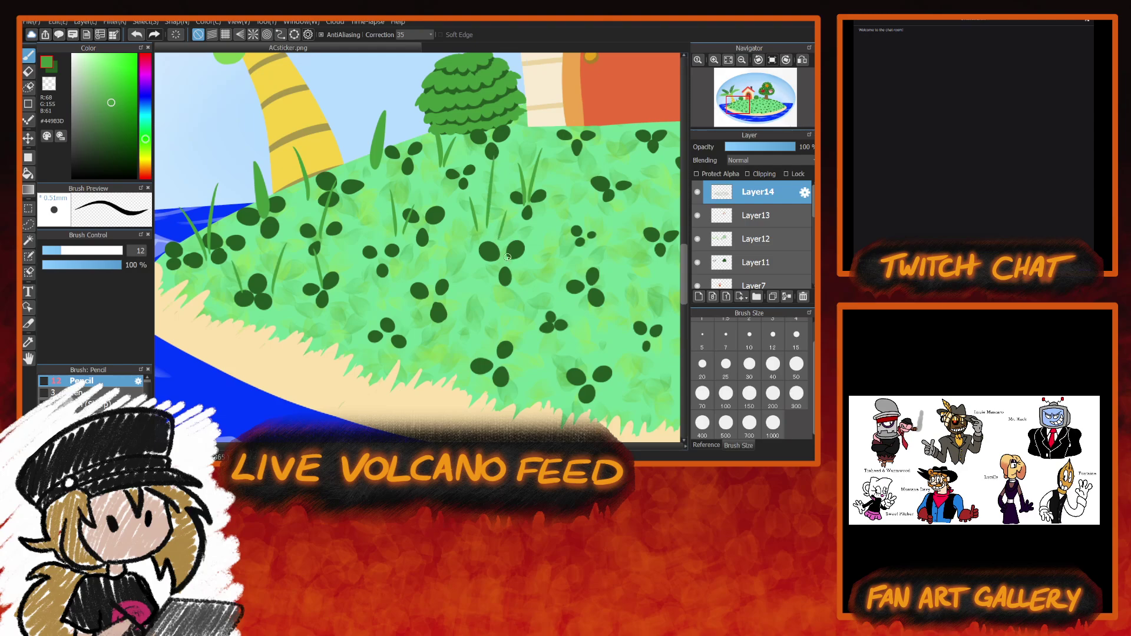
Add long thin grass blades across the middle of the left slope below the palm.
mouse_move(461, 305)
left_mouse_down()
mouse_move(445, 267)
mouse_move(478, 242)
left_mouse_up()
mouse_move(399, 318)
left_mouse_down()
mouse_move(386, 297)
mouse_move(416, 257)
left_mouse_up()
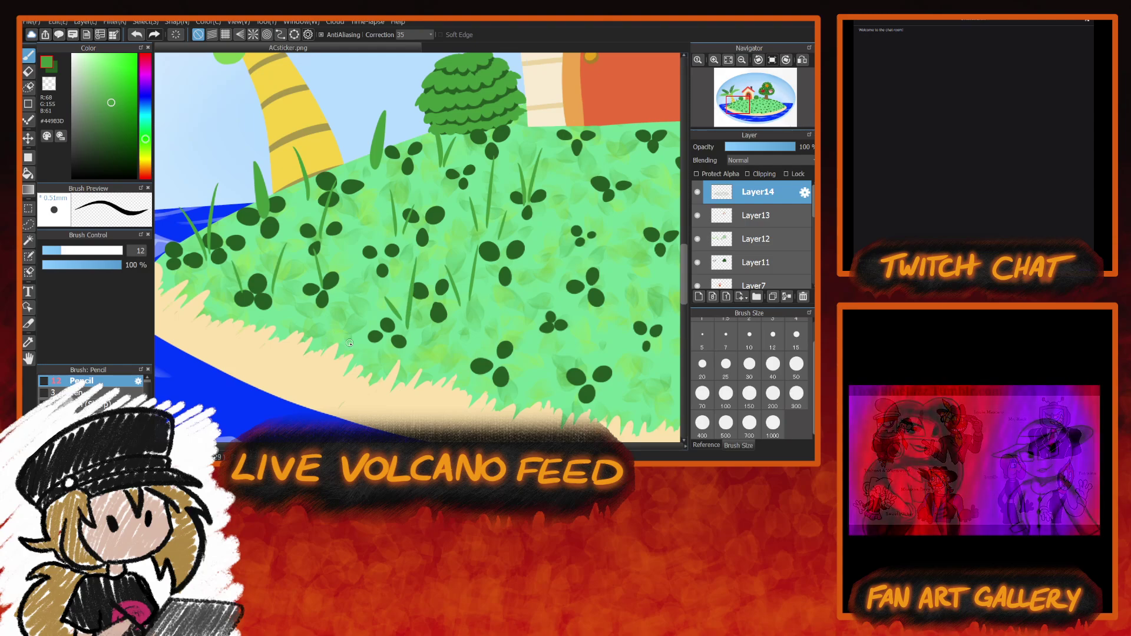
mouse_move(345, 342)
left_mouse_down()
mouse_move(334, 307)
mouse_move(354, 273)
mouse_move(347, 227)
mouse_move(362, 189)
left_mouse_up()
left_click_drag(366, 261, 376, 228)
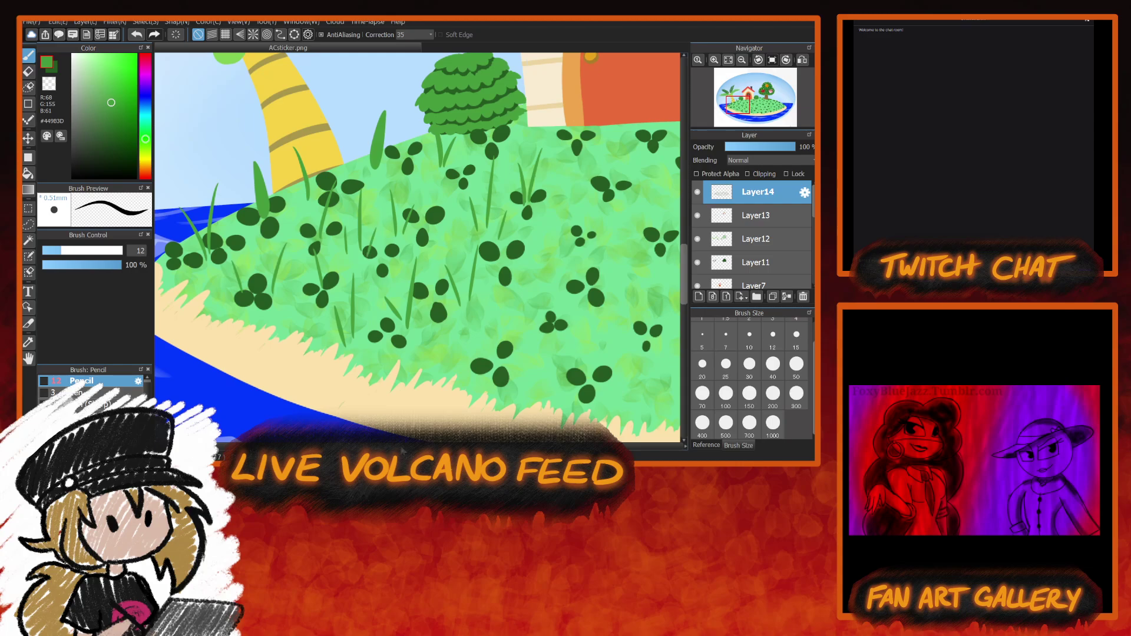
Paint tufts of thin grass blades around the clusters on the lower left slope just above the beach.
left_click_drag(292, 393, 364, 399)
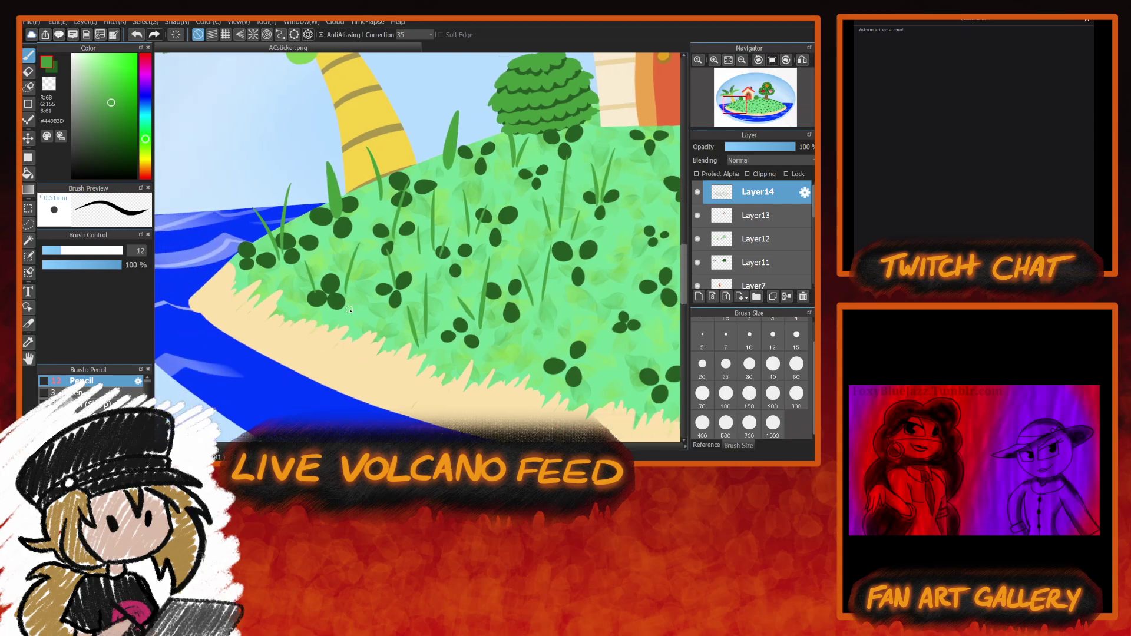
mouse_move(569, 363)
left_mouse_down()
mouse_move(347, 362)
mouse_move(345, 321)
left_mouse_up()
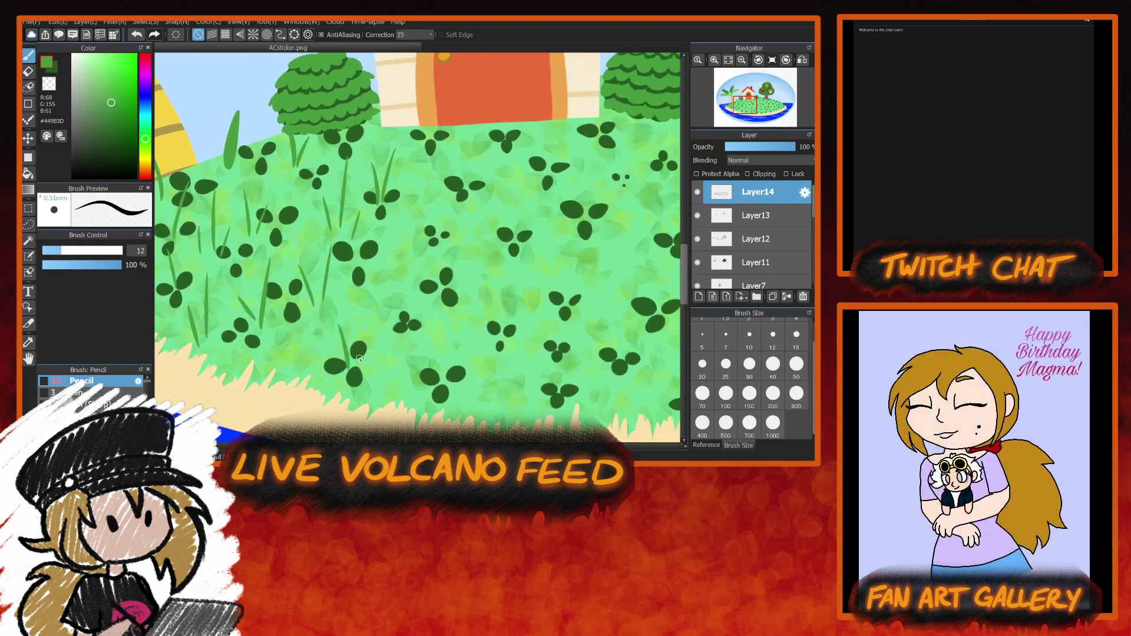
left_click_drag(351, 364, 361, 301)
left_click_drag(307, 376, 297, 328)
left_click_drag(310, 375, 307, 310)
left_click_drag(312, 354, 321, 326)
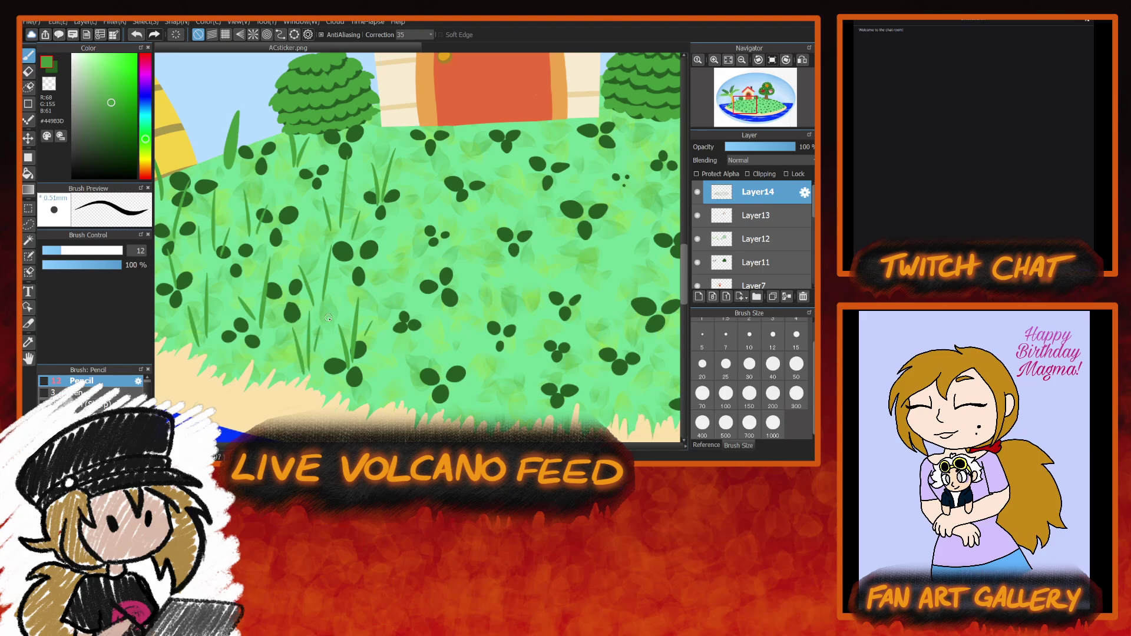
left_click_drag(271, 369, 264, 333)
Add thin grass blades along the lower grass edge below the house and beside the clusters at mid-slope.
mouse_move(393, 405)
left_mouse_down()
mouse_move(416, 353)
mouse_move(398, 336)
left_mouse_up()
left_click_drag(401, 405, 417, 375)
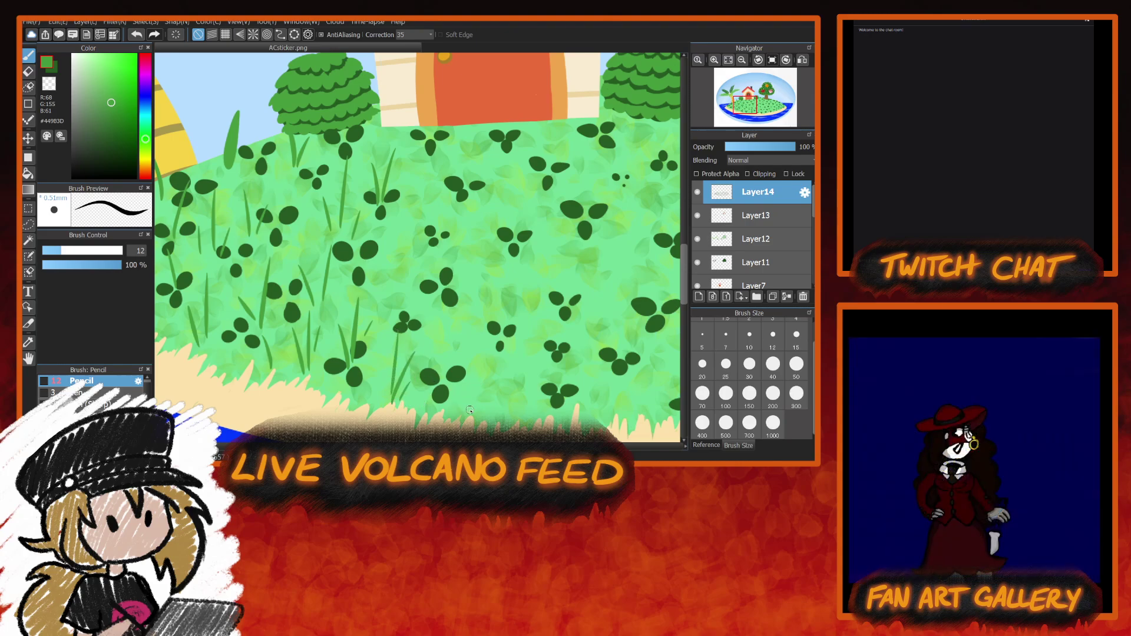
mouse_move(469, 410)
left_mouse_down()
mouse_move(472, 349)
mouse_move(487, 327)
mouse_move(489, 399)
mouse_move(504, 353)
left_mouse_up()
mouse_move(412, 301)
left_mouse_down()
mouse_move(407, 236)
mouse_move(428, 246)
left_mouse_up()
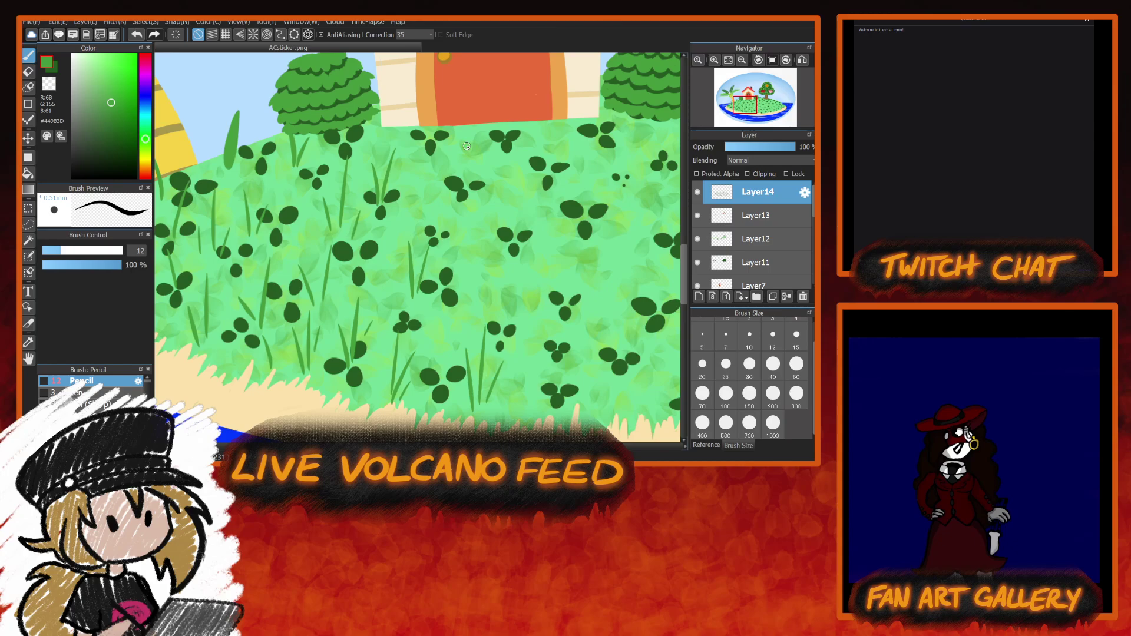
Paint grass blades against the house wall left of the door and on the lawn in front of the door.
left_click_drag(406, 143, 409, 96)
mouse_move(415, 140)
left_mouse_down()
mouse_move(414, 95)
mouse_move(428, 106)
left_mouse_up()
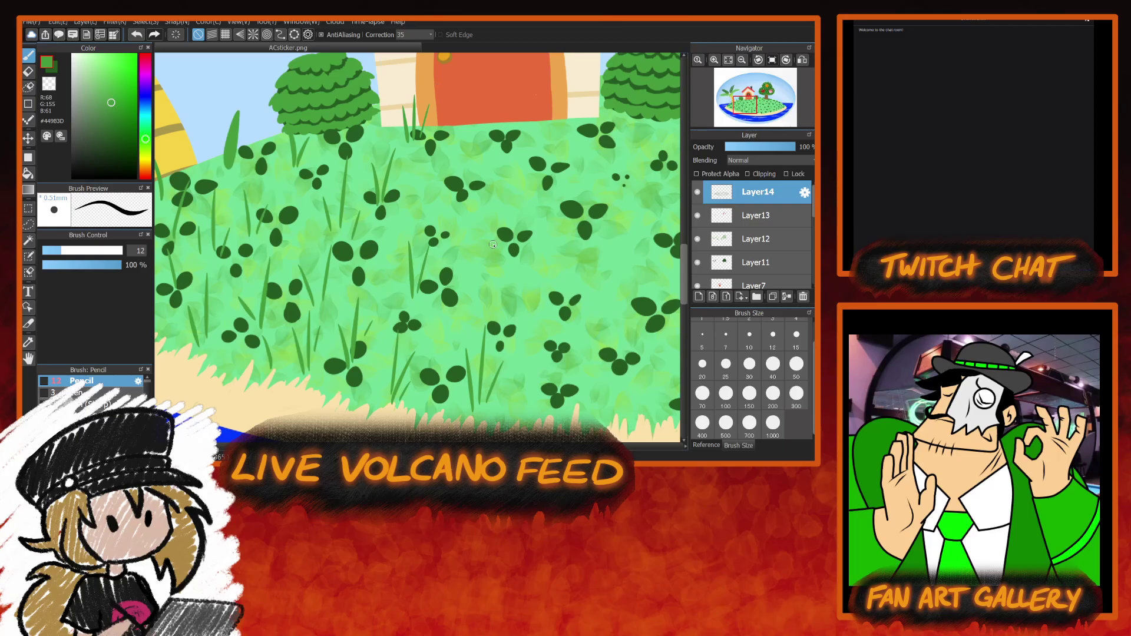
mouse_move(493, 244)
left_mouse_down()
mouse_move(486, 188)
mouse_move(510, 194)
mouse_move(565, 122)
left_mouse_up()
left_click_drag(549, 167, 547, 128)
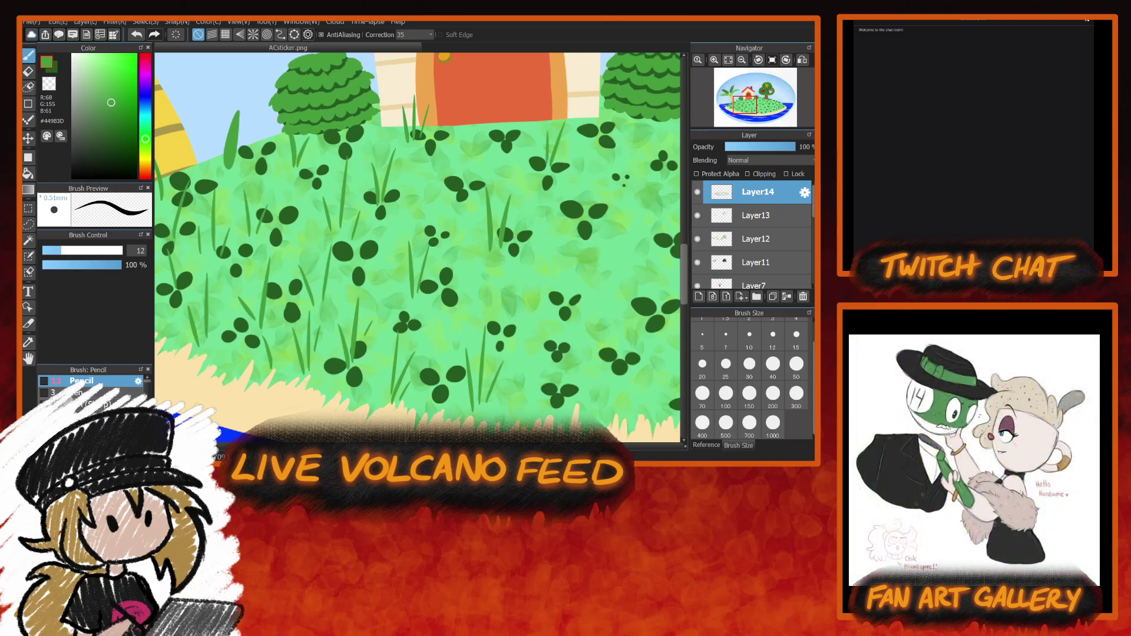
Paint thin grass blades across the lawn between the house and the fruit tree, down to the beach edge.
mouse_move(521, 276)
left_mouse_down()
mouse_move(337, 276)
mouse_move(371, 255)
left_mouse_up()
left_click_drag(353, 307, 353, 266)
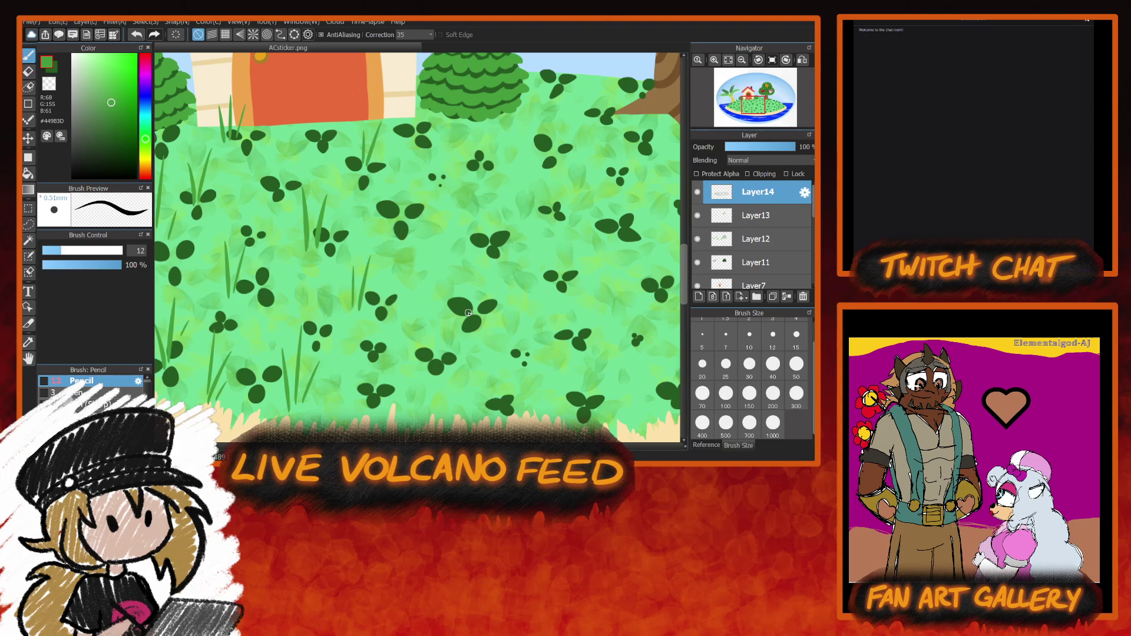
mouse_move(477, 309)
left_mouse_down()
mouse_move(487, 258)
mouse_move(500, 262)
left_mouse_up()
left_click_drag(619, 220, 632, 175)
left_click_drag(622, 226, 643, 186)
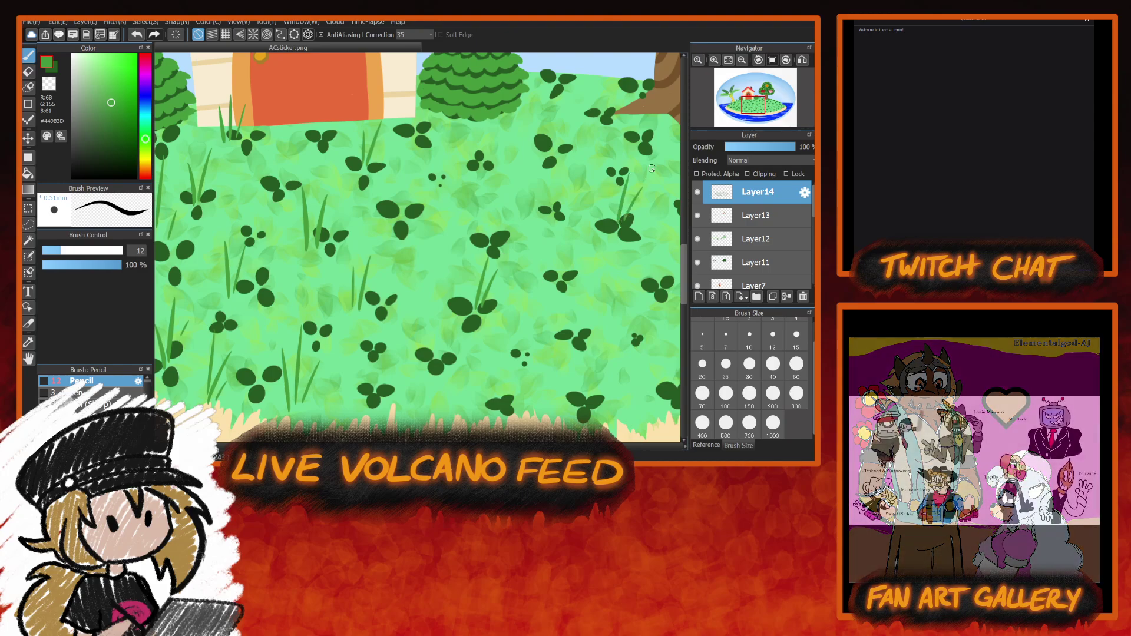
mouse_move(410, 422)
left_mouse_down()
mouse_move(400, 351)
mouse_move(430, 401)
mouse_move(419, 350)
mouse_move(420, 383)
mouse_move(450, 310)
mouse_move(449, 323)
mouse_move(428, 294)
mouse_move(404, 287)
mouse_move(385, 298)
mouse_move(401, 251)
left_mouse_up()
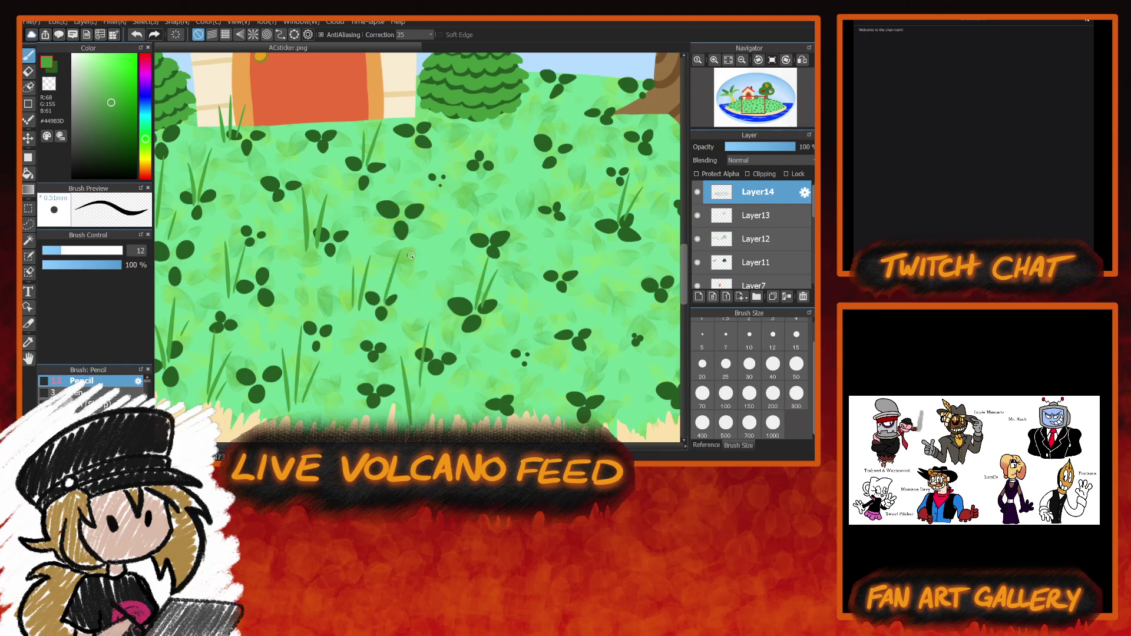
Add grass blades in front of the house door and around the bush on the house's right side.
mouse_move(407, 207)
left_mouse_down()
mouse_move(400, 160)
mouse_move(411, 188)
mouse_move(416, 139)
left_mouse_up()
left_click_drag(322, 135, 326, 84)
left_click_drag(328, 130, 335, 63)
mouse_move(491, 159)
left_mouse_down()
mouse_move(509, 114)
mouse_move(506, 127)
left_mouse_up()
mouse_move(557, 89)
left_mouse_down()
mouse_move(566, 53)
mouse_move(583, 53)
left_mouse_up()
Paint more thin grass blades on the lawn between the right bush and the fruit tree's trunk.
scroll(664, 252, "up", 4)
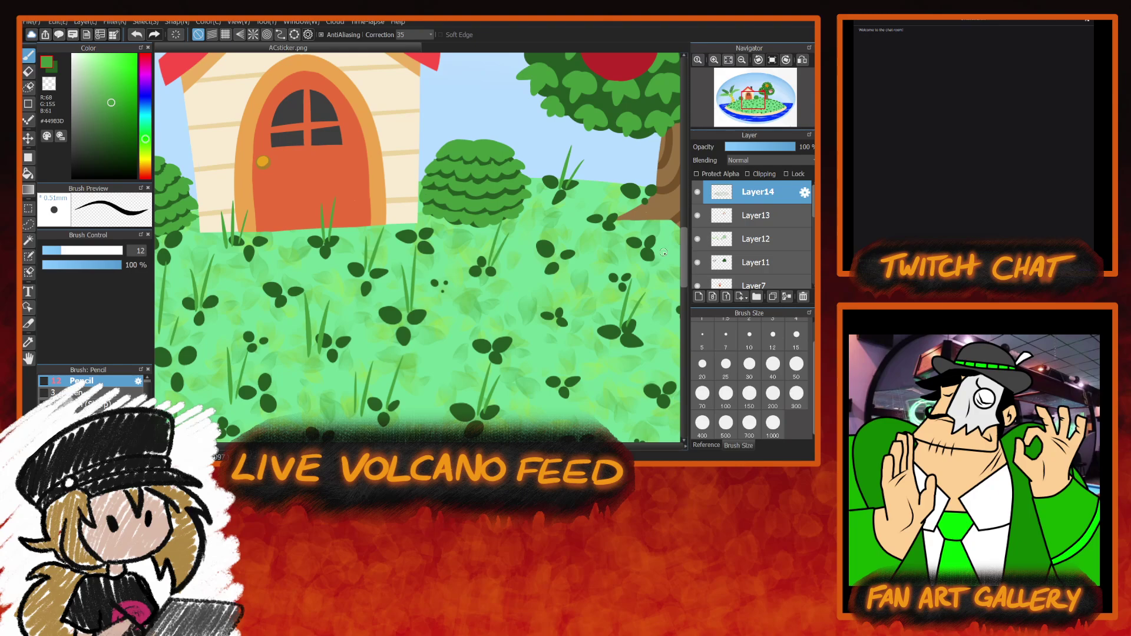
mouse_move(557, 263)
left_mouse_down()
mouse_move(568, 205)
mouse_move(579, 220)
left_mouse_up()
mouse_move(539, 351)
left_mouse_down()
mouse_move(526, 281)
mouse_move(544, 307)
left_mouse_up()
mouse_move(443, 375)
left_mouse_down()
mouse_move(432, 328)
mouse_move(459, 373)
mouse_move(449, 373)
mouse_move(450, 307)
mouse_move(464, 373)
mouse_move(460, 339)
left_mouse_up()
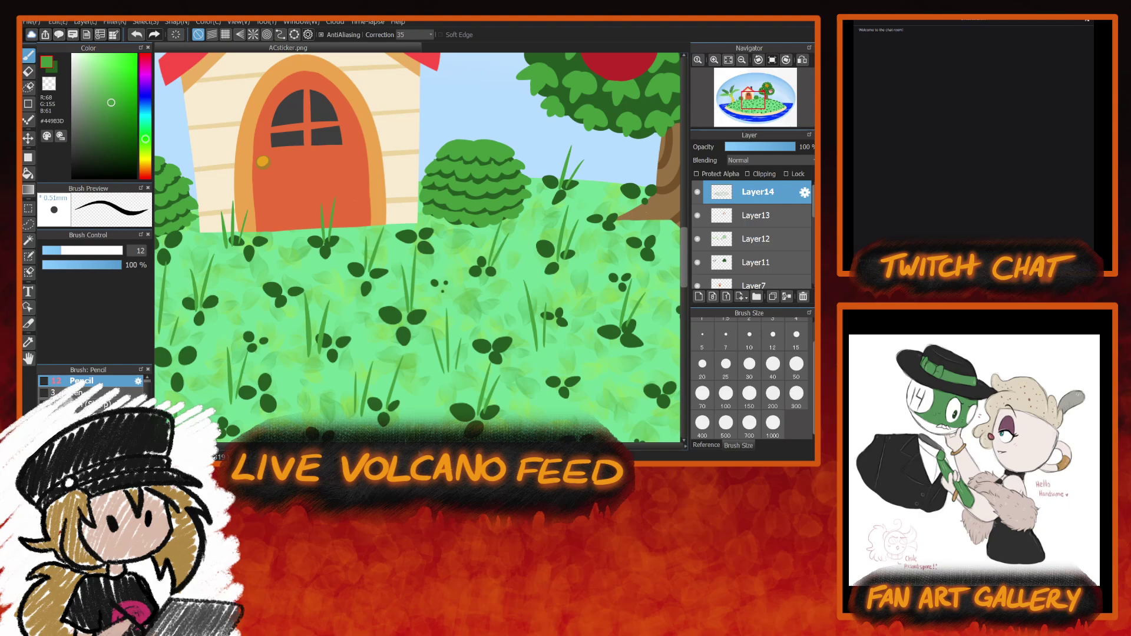
Paint thin grass blades at the base of the fruit tree's trunk and along the hilltop between the trunk and the bush.
mouse_move(675, 257)
left_mouse_down()
mouse_move(416, 257)
mouse_move(427, 195)
left_mouse_up()
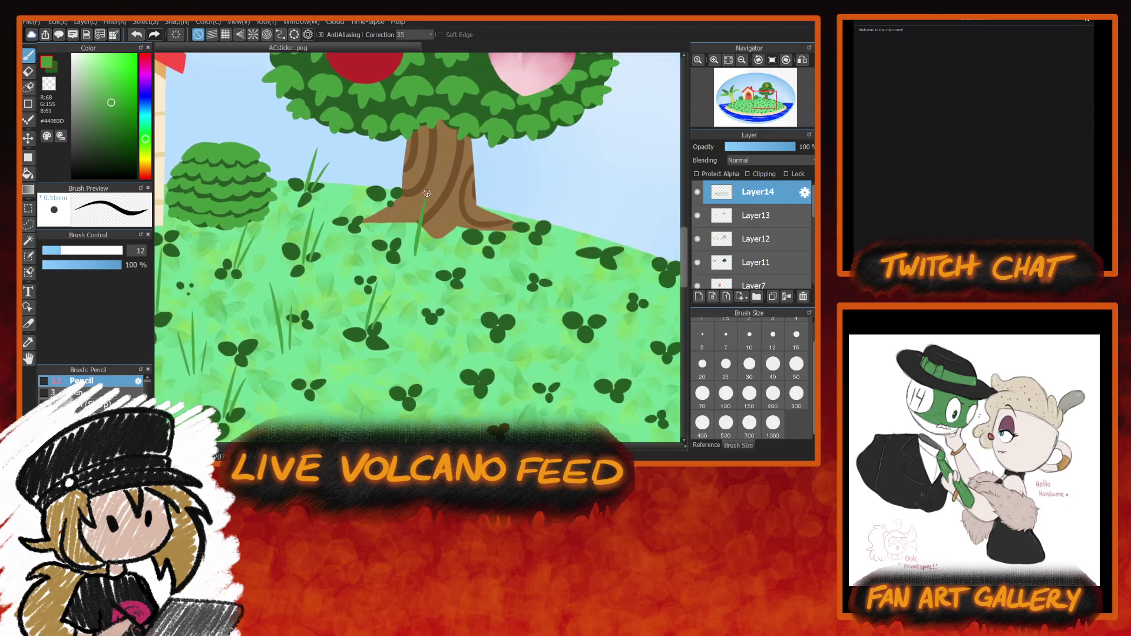
mouse_move(422, 244)
left_mouse_down()
mouse_move(439, 200)
mouse_move(384, 160)
left_mouse_up()
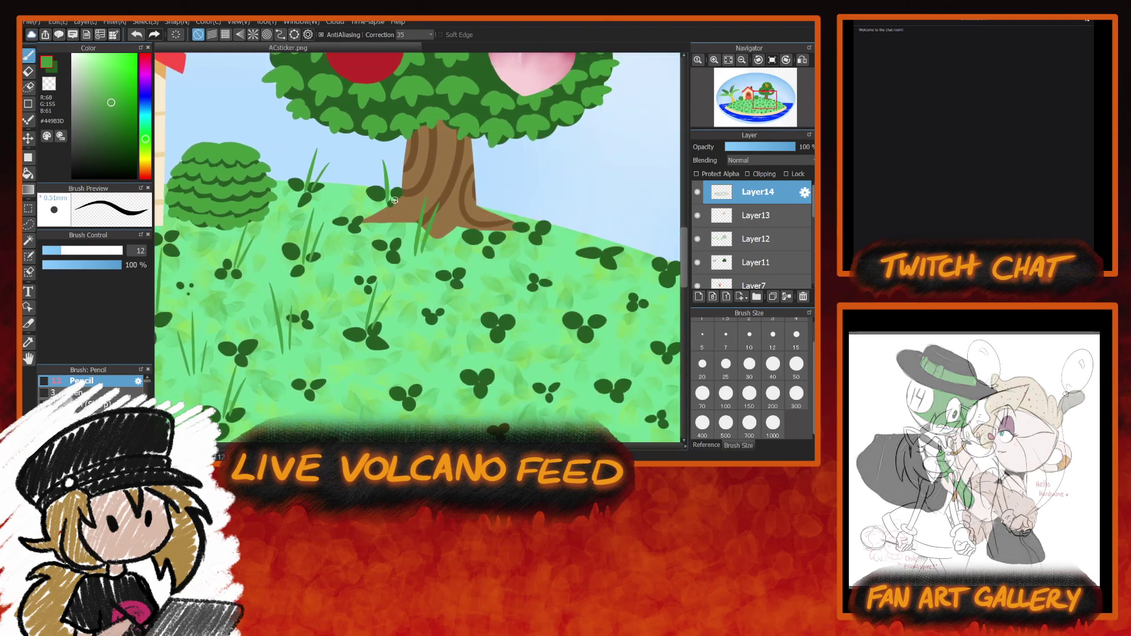
mouse_move(393, 203)
left_mouse_down()
mouse_move(378, 185)
mouse_move(376, 204)
mouse_move(367, 162)
left_mouse_up()
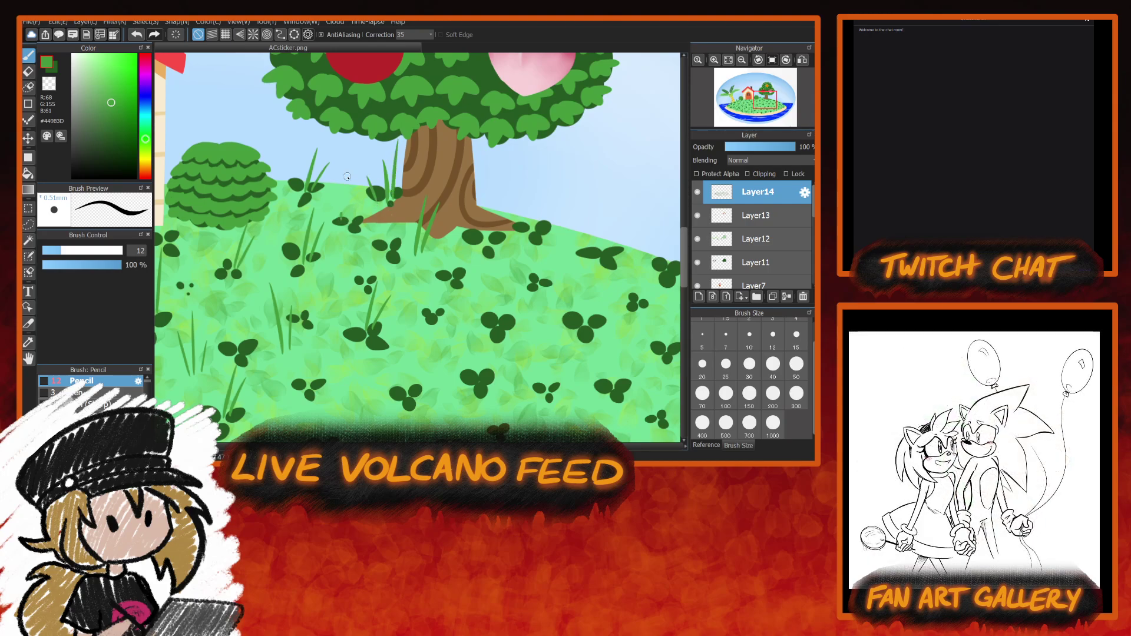
mouse_move(345, 212)
left_mouse_down()
mouse_move(361, 180)
mouse_move(329, 203)
mouse_move(332, 217)
mouse_move(329, 170)
left_mouse_up()
left_click_drag(282, 231, 273, 188)
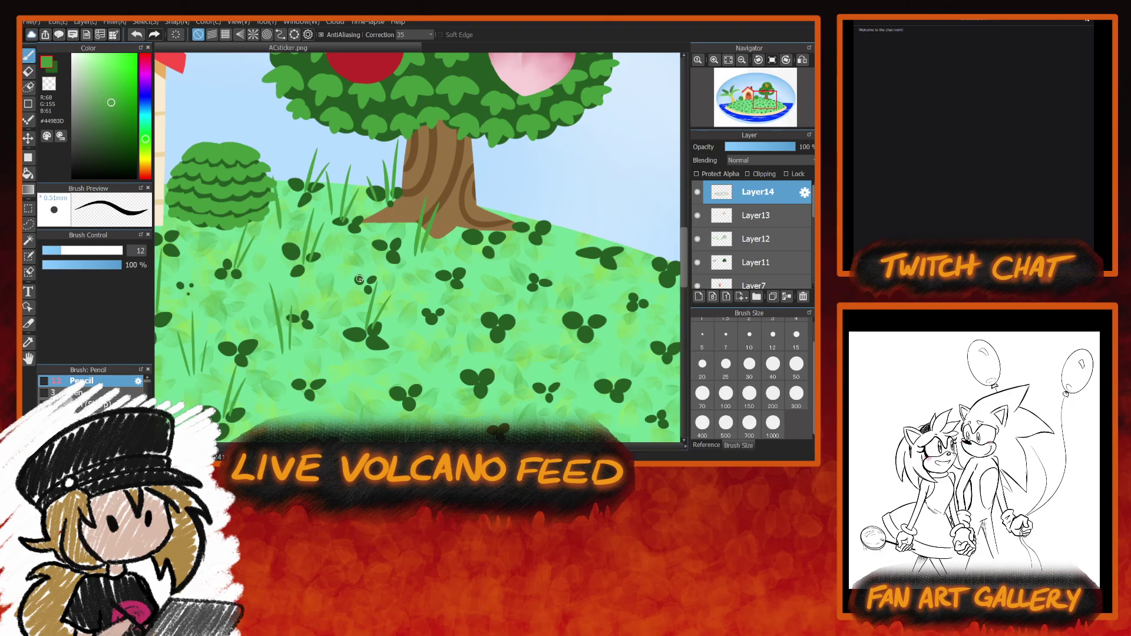
Add grass blades on the lawn below the fruit tree and at the clover cluster just right of its trunk.
mouse_move(361, 282)
left_mouse_down()
mouse_move(380, 240)
mouse_move(364, 246)
left_mouse_up()
mouse_move(434, 321)
left_mouse_down()
mouse_move(439, 262)
mouse_move(449, 270)
left_mouse_up()
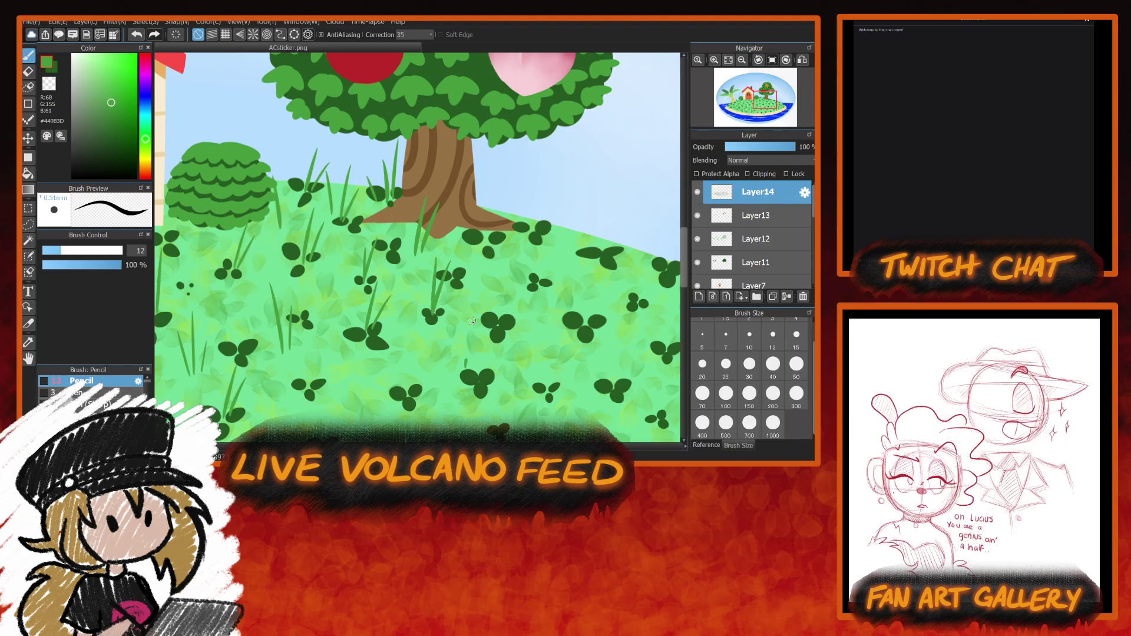
mouse_move(470, 360)
left_mouse_down()
mouse_move(475, 306)
mouse_move(484, 328)
mouse_move(451, 326)
left_mouse_up()
mouse_move(404, 395)
left_mouse_down()
mouse_move(424, 334)
mouse_move(413, 379)
mouse_move(432, 351)
mouse_move(390, 354)
left_mouse_up()
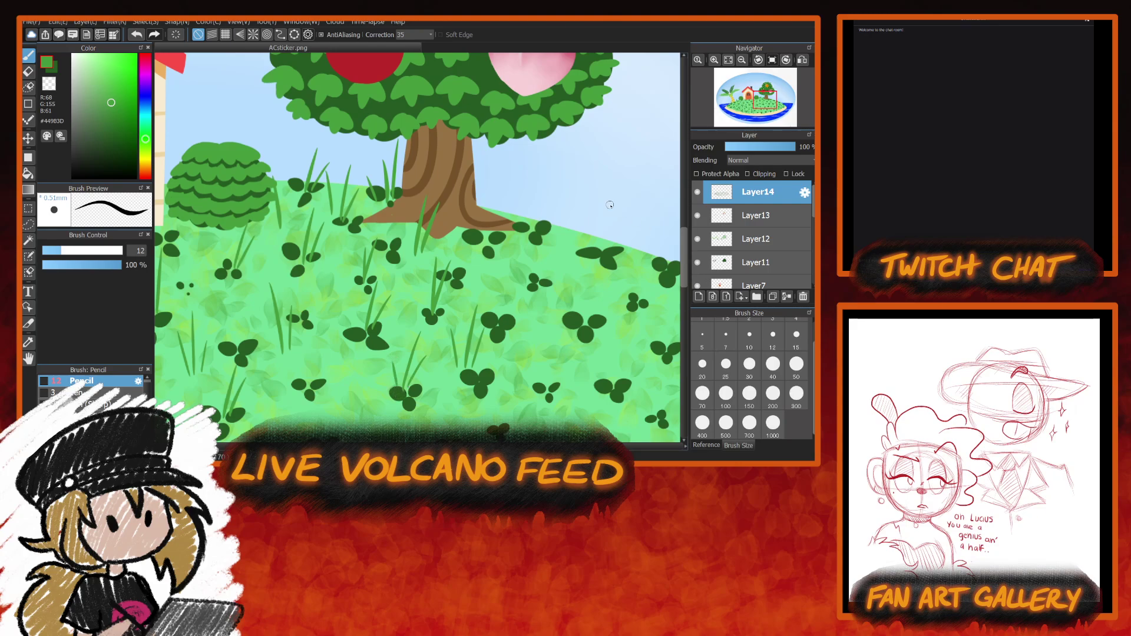
left_click_drag(533, 229, 548, 184)
left_click_drag(529, 230, 527, 195)
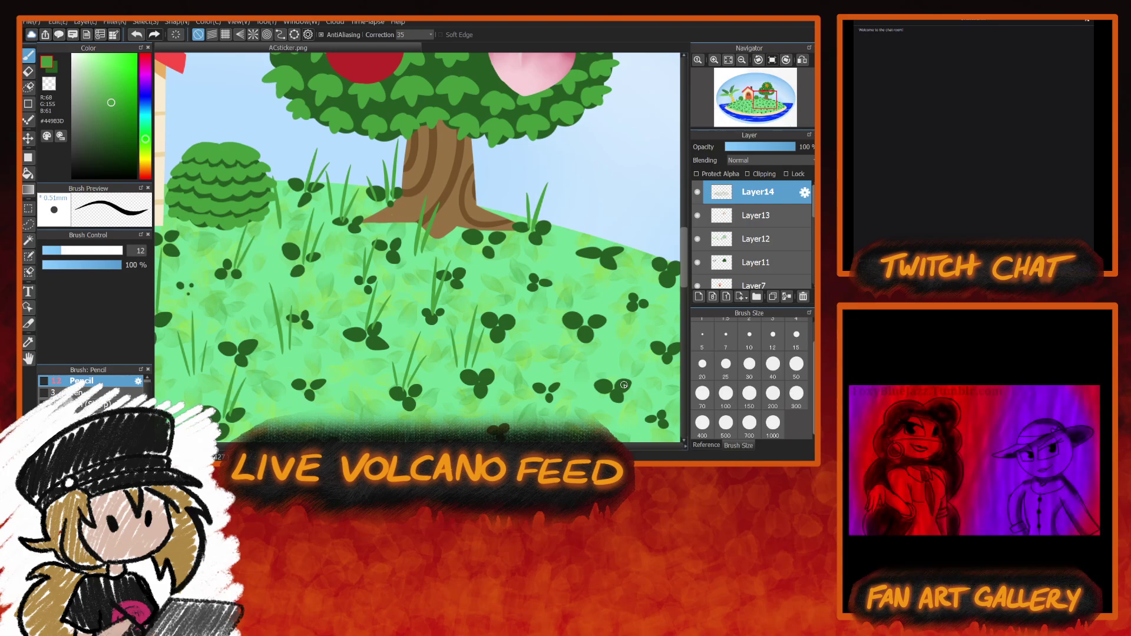
Paint grass blades rising from the clover clusters along the hill's crest, from the fruit tree down toward the sea.
mouse_move(510, 314)
left_mouse_down()
mouse_move(523, 251)
mouse_move(524, 302)
mouse_move(533, 270)
mouse_move(481, 227)
mouse_move(478, 197)
left_mouse_up()
mouse_move(488, 243)
left_mouse_down()
mouse_move(491, 219)
mouse_move(329, 211)
left_mouse_up()
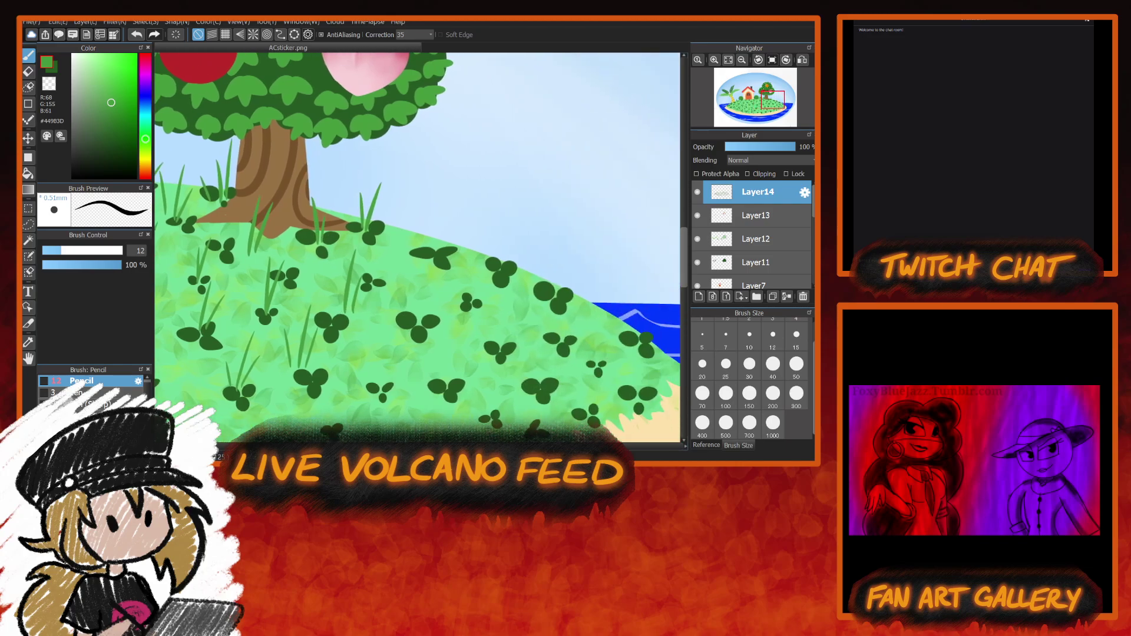
mouse_move(439, 252)
left_mouse_down()
mouse_move(449, 200)
mouse_move(463, 215)
left_mouse_up()
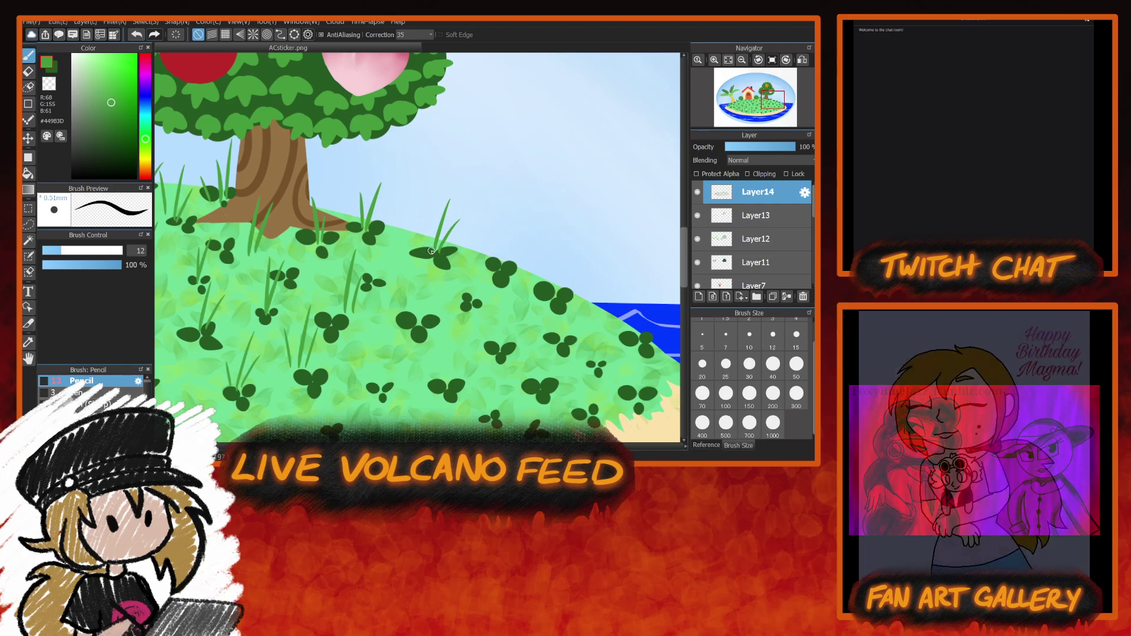
left_click_drag(413, 288, 408, 208)
left_click_drag(419, 286, 424, 237)
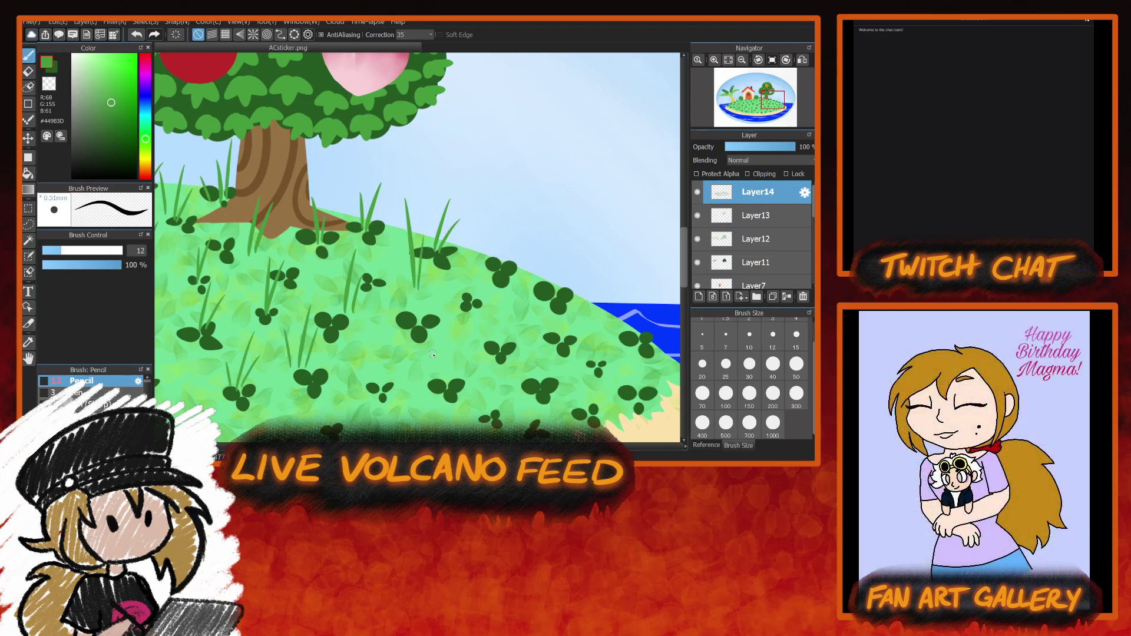
mouse_move(483, 282)
left_mouse_down()
mouse_move(491, 224)
mouse_move(504, 243)
left_mouse_up()
mouse_move(552, 305)
left_mouse_down()
mouse_move(552, 230)
mouse_move(560, 301)
mouse_move(571, 255)
left_mouse_up()
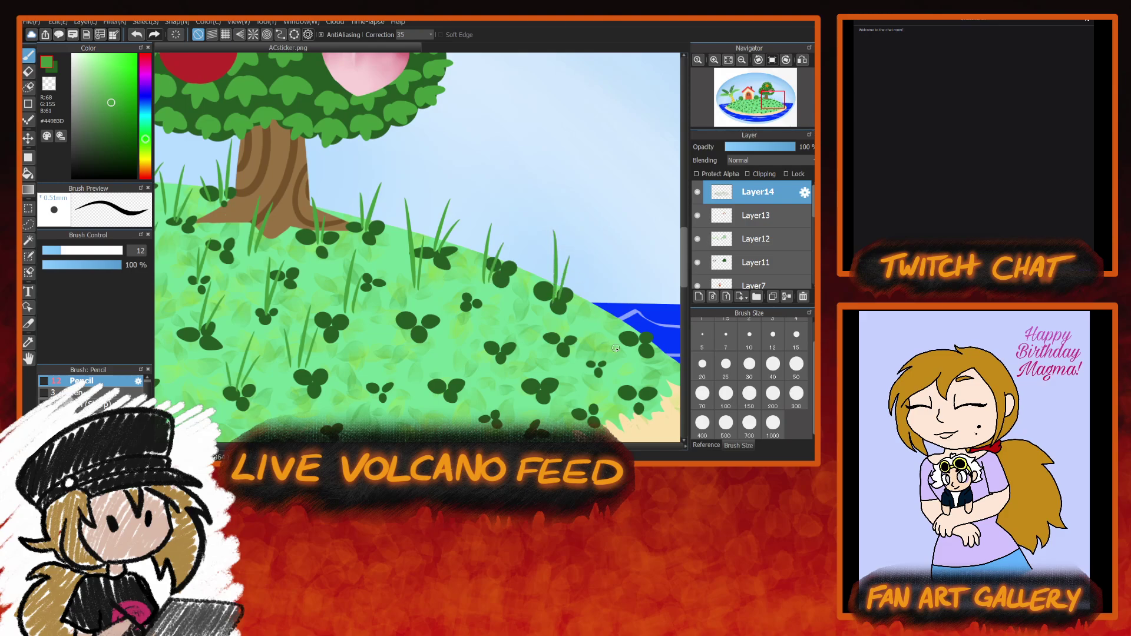
Paint more grass blades near the sea on the right slope and across the lawn below that crest.
mouse_move(611, 360)
left_mouse_down()
mouse_move(614, 304)
mouse_move(625, 302)
mouse_move(587, 277)
left_mouse_up()
left_click_drag(594, 328, 599, 296)
mouse_move(504, 288)
left_mouse_down()
mouse_move(516, 362)
mouse_move(517, 281)
left_mouse_up()
mouse_move(477, 324)
left_mouse_down()
mouse_move(466, 289)
mouse_move(487, 286)
left_mouse_up()
mouse_move(437, 375)
left_mouse_down()
mouse_move(429, 313)
mouse_move(449, 355)
mouse_move(413, 372)
mouse_move(399, 343)
left_mouse_up()
left_click_drag(418, 382, 416, 342)
mouse_move(426, 392)
left_mouse_down()
mouse_move(424, 366)
mouse_move(359, 306)
left_mouse_up()
mouse_move(368, 375)
left_mouse_down()
mouse_move(372, 348)
mouse_move(414, 341)
left_mouse_up()
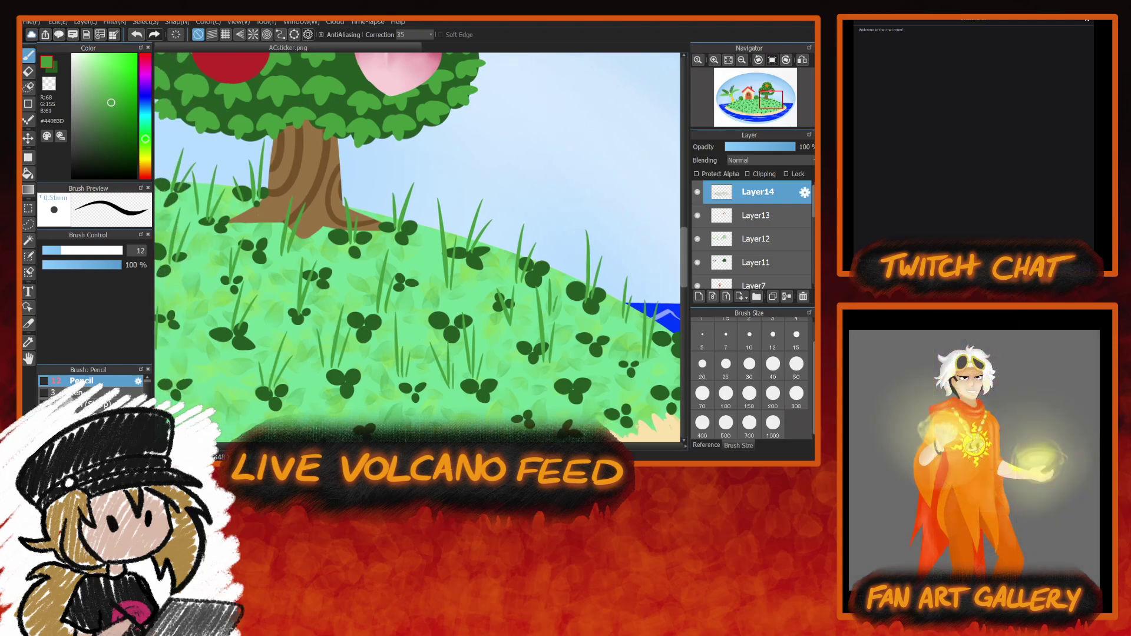
Add thin grass blades on the lawn in front of the bush right of the house.
left_click_drag(163, 249, 502, 249)
left_click_drag(446, 323, 459, 273)
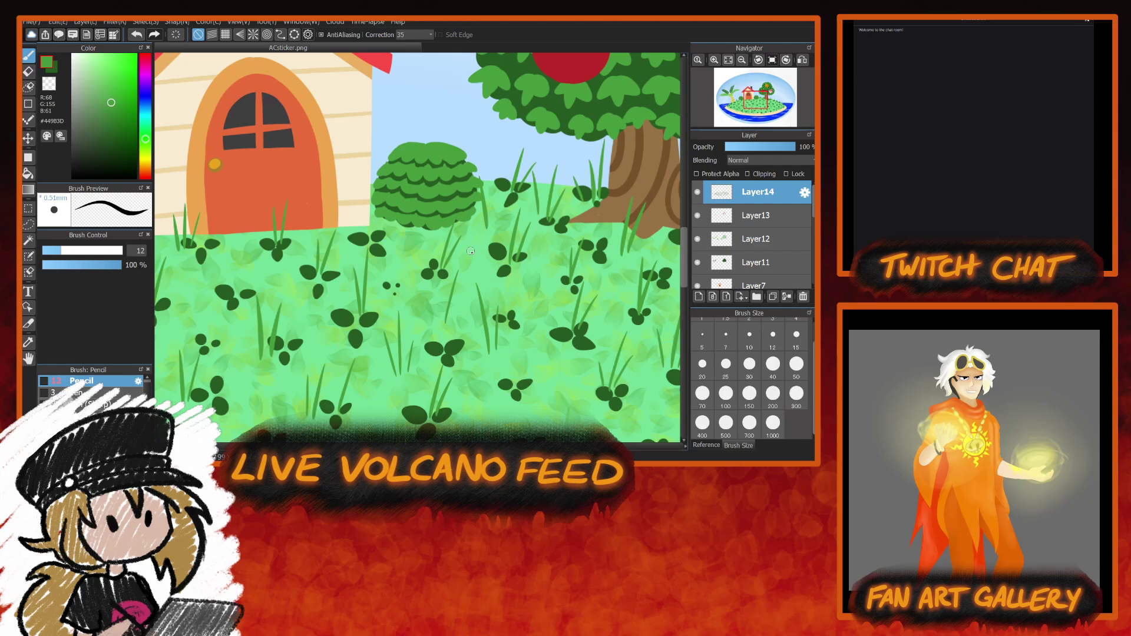
left_click_drag(448, 320, 461, 294)
mouse_move(369, 242)
left_mouse_down()
mouse_move(445, 242)
mouse_move(437, 195)
left_mouse_up()
left_click_drag(446, 239, 432, 213)
left_click_drag(354, 242, 318, 242)
Examine the grass from a rotated view and across the whole island to find areas that still lack blades.
left_click(759, 60)
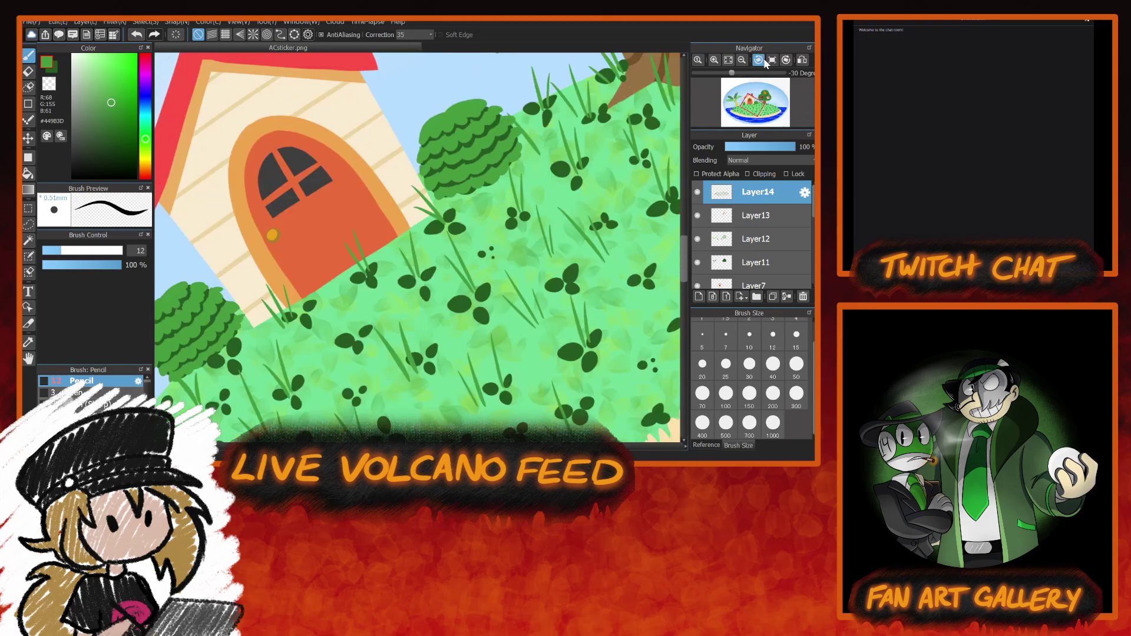
left_click(759, 60)
left_click(787, 61)
left_click(772, 60)
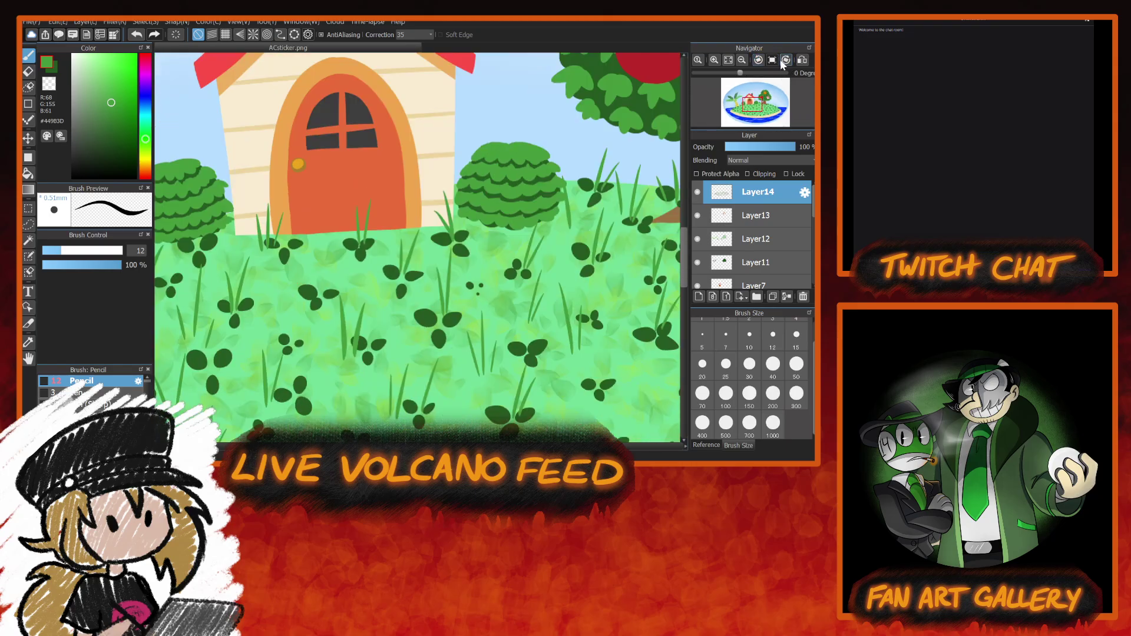
left_click(742, 61)
left_click(742, 60)
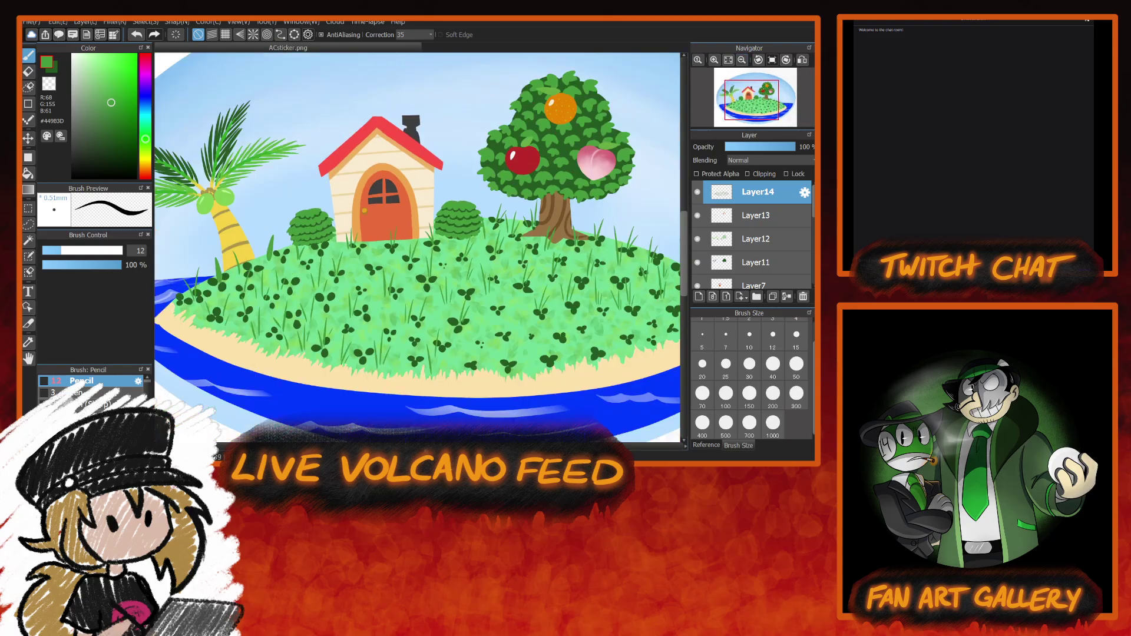
left_click_drag(411, 446, 435, 446)
left_click(728, 60)
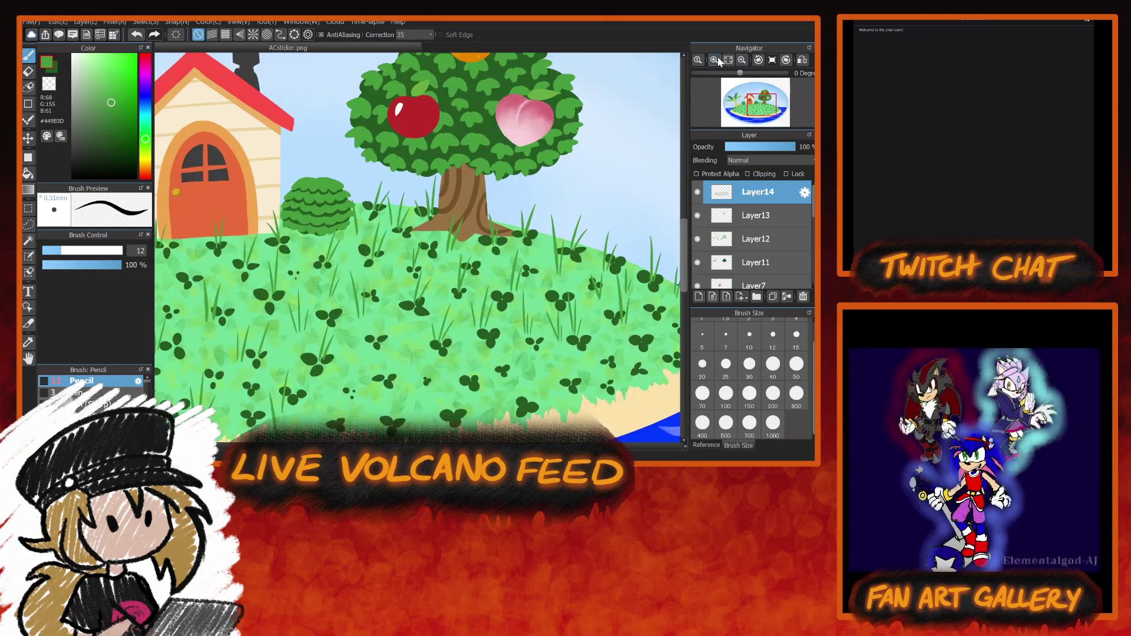
Paint thin grass blades around the clover clusters on the lower lawn between the house and the fruit tree.
mouse_move(397, 372)
left_mouse_down()
mouse_move(406, 319)
mouse_move(406, 349)
mouse_move(382, 303)
left_mouse_up()
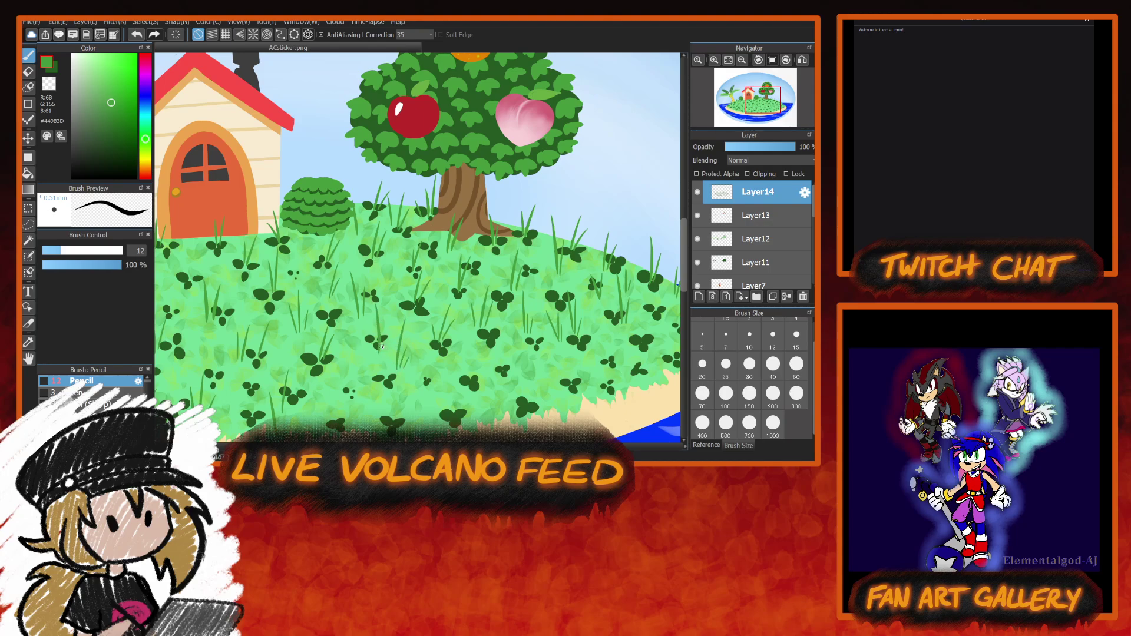
mouse_move(363, 381)
left_mouse_down()
mouse_move(345, 327)
mouse_move(358, 325)
left_mouse_up()
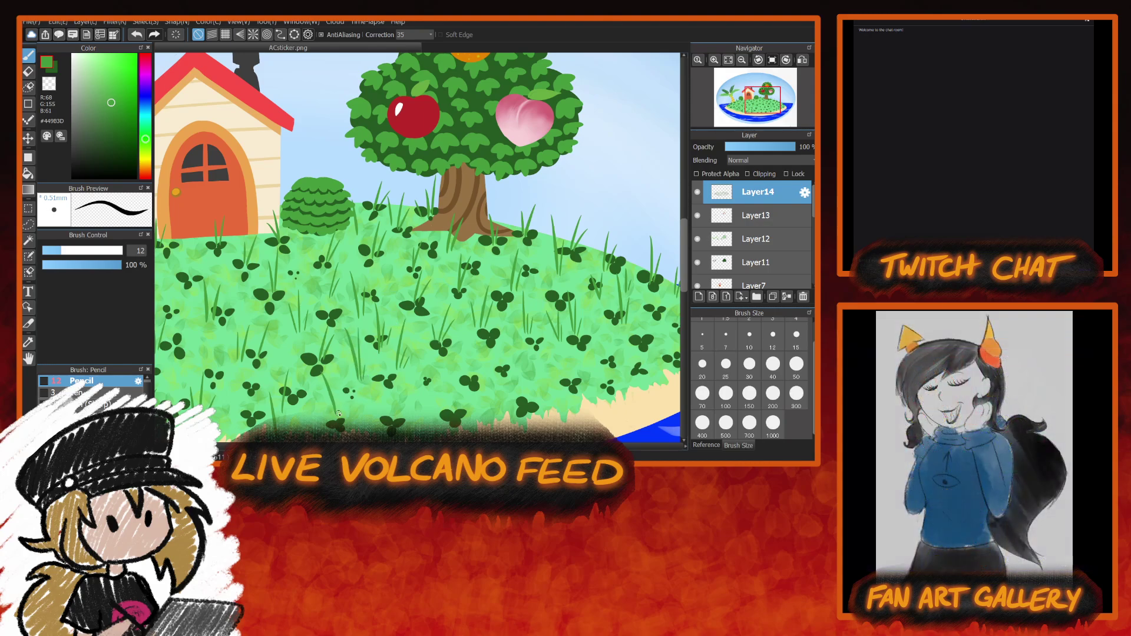
left_click_drag(340, 417, 336, 384)
mouse_move(318, 430)
left_mouse_down()
mouse_move(315, 394)
mouse_move(281, 343)
left_mouse_up()
mouse_move(411, 430)
left_mouse_down()
mouse_move(427, 394)
mouse_move(429, 406)
mouse_move(366, 381)
mouse_move(373, 400)
left_mouse_up()
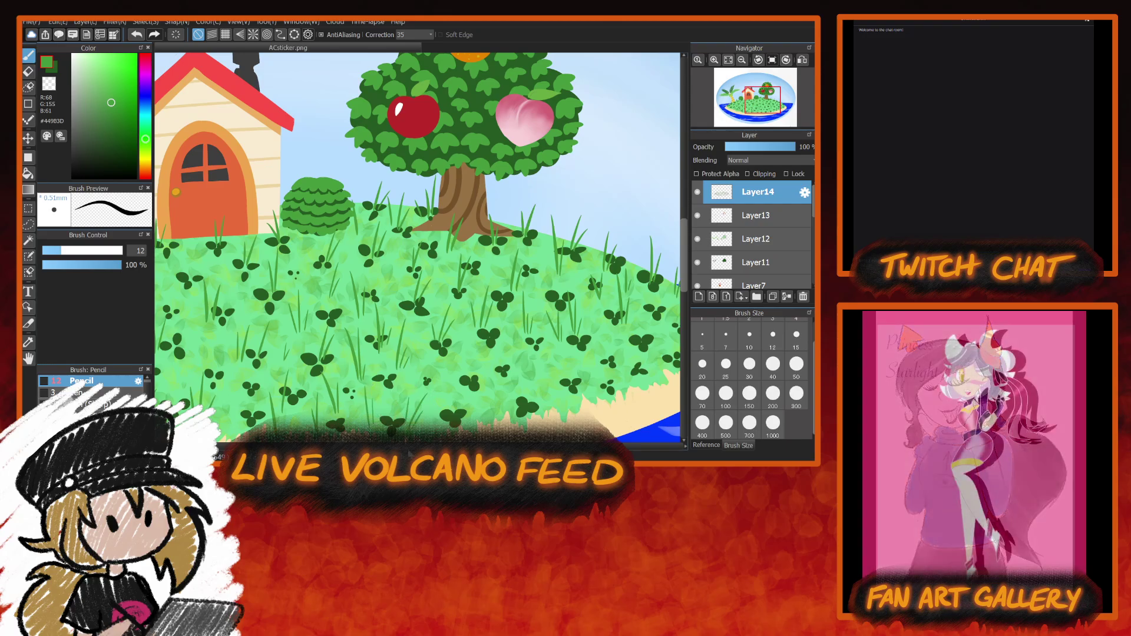
Add grass blades along the lower lawn beneath the fruit tree, just above the sand.
left_click_drag(170, 339, 318, 339)
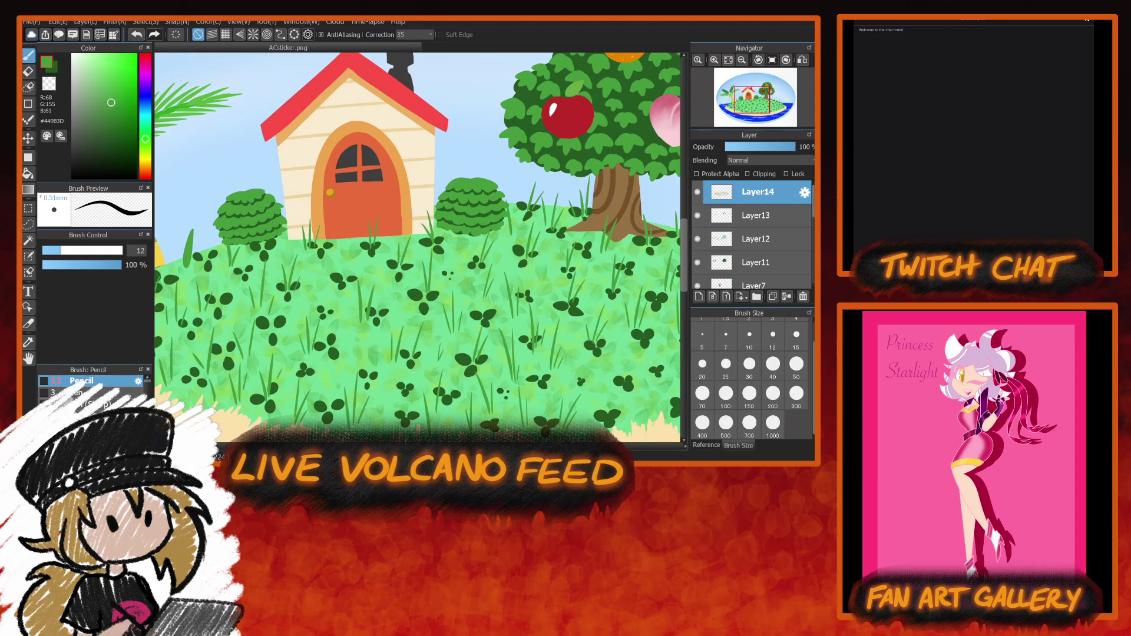
left_click_drag(288, 407, 411, 407)
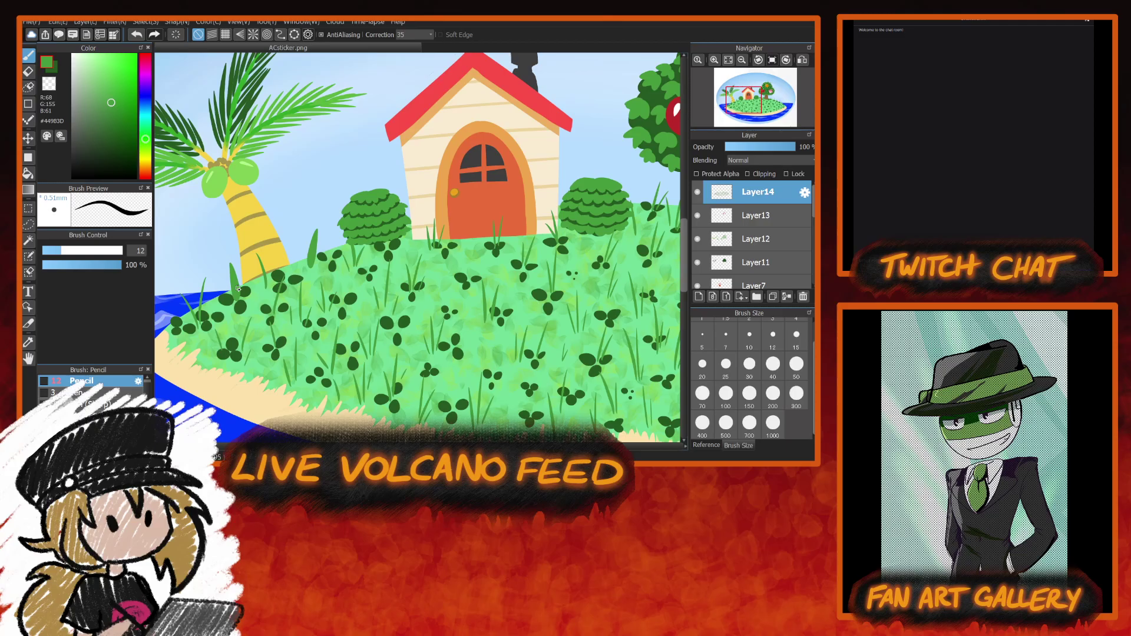
left_click_drag(414, 448, 479, 448)
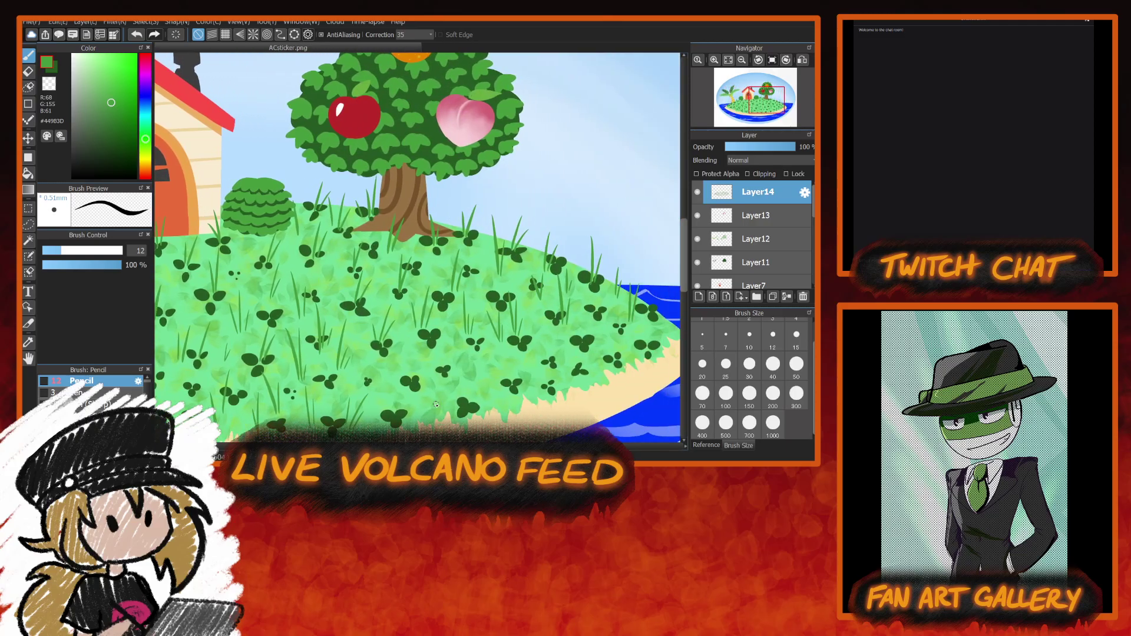
mouse_move(395, 419)
left_mouse_down()
mouse_move(398, 383)
mouse_move(406, 393)
mouse_move(400, 339)
left_mouse_up()
left_click_drag(395, 385, 405, 357)
left_click_drag(444, 406, 465, 354)
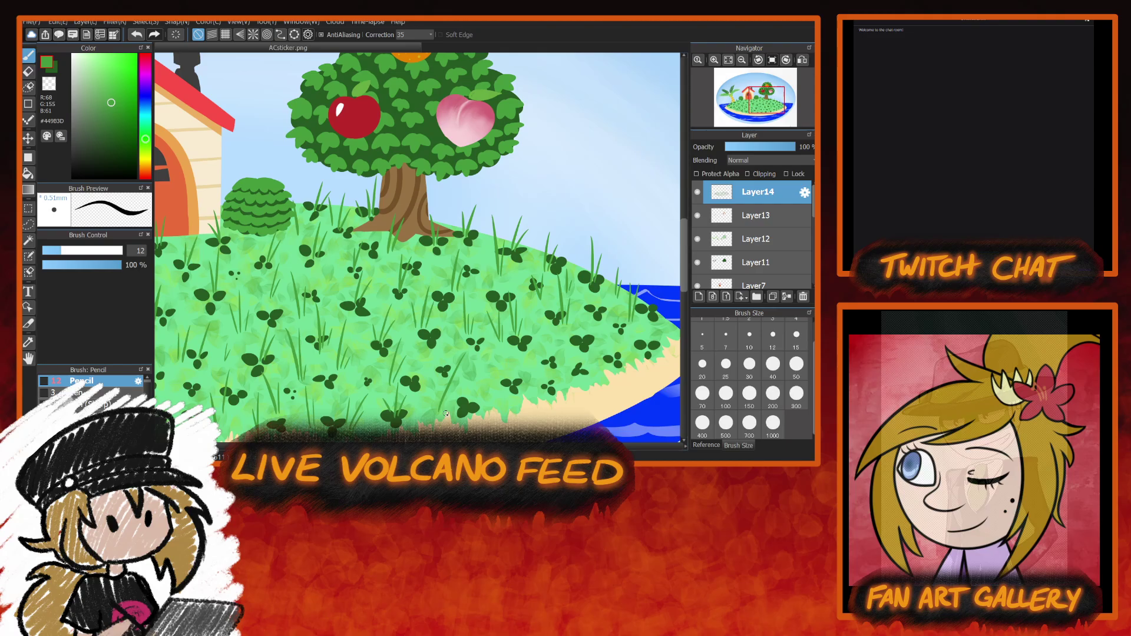
mouse_move(451, 411)
left_mouse_down()
mouse_move(457, 390)
mouse_move(506, 353)
left_mouse_up()
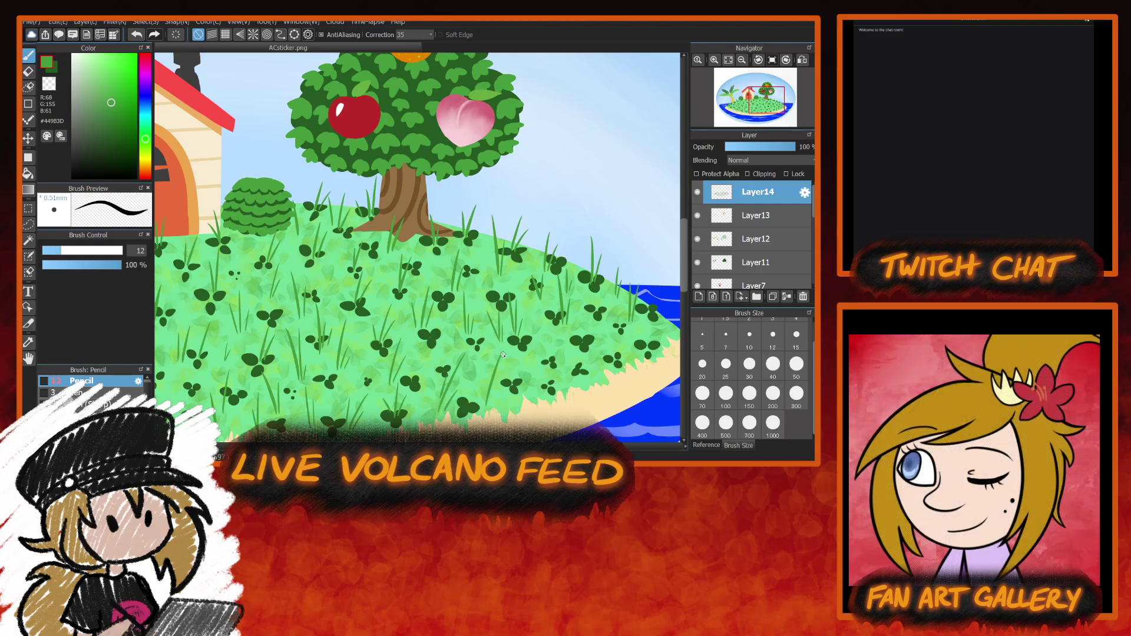
Paint grass blades along the right beach edge up to the grass area's right tip.
mouse_move(493, 403)
left_mouse_down()
mouse_move(502, 380)
mouse_move(452, 319)
mouse_move(458, 309)
left_mouse_up()
mouse_move(530, 401)
left_mouse_down()
mouse_move(547, 354)
mouse_move(543, 316)
left_mouse_up()
mouse_move(583, 373)
left_mouse_down()
mouse_move(595, 333)
mouse_move(598, 357)
mouse_move(587, 313)
left_mouse_up()
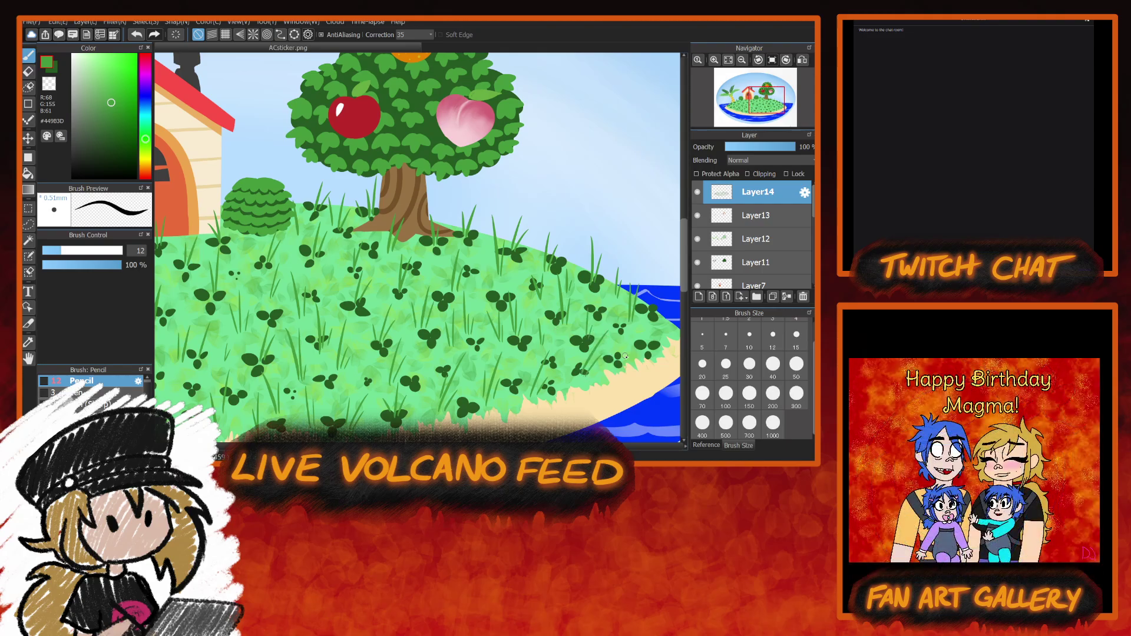
mouse_move(623, 352)
left_mouse_down()
mouse_move(638, 326)
mouse_move(635, 344)
left_mouse_up()
scroll(417, 247, "right", 3)
mouse_move(492, 342)
left_mouse_down()
mouse_move(506, 330)
mouse_move(500, 309)
mouse_move(505, 328)
mouse_move(524, 301)
mouse_move(486, 286)
mouse_move(496, 280)
left_mouse_up()
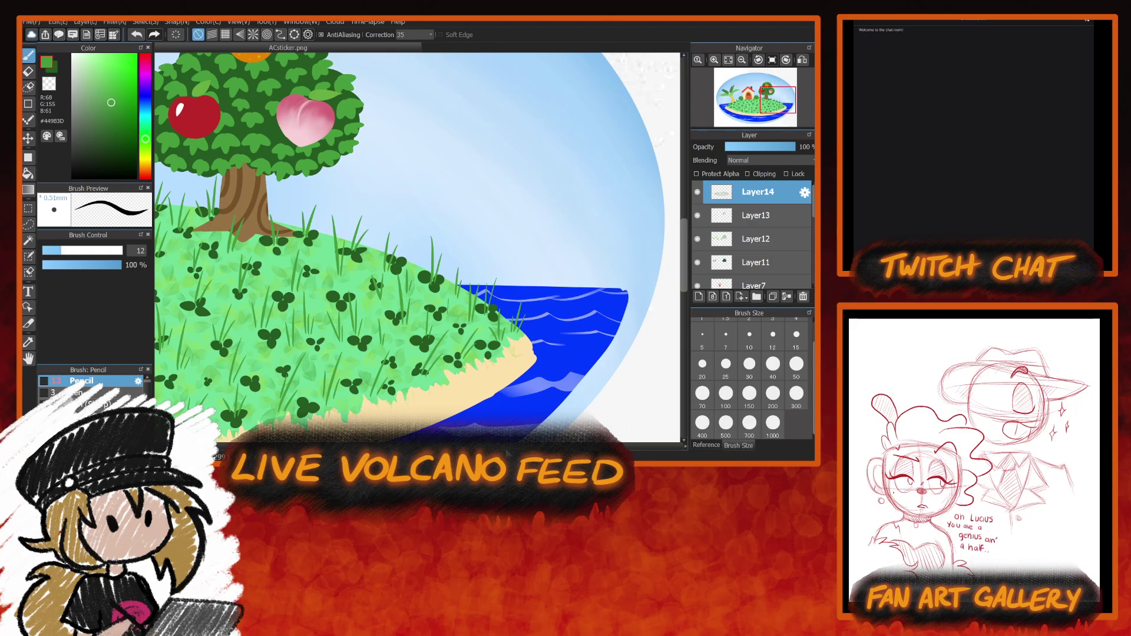
Add a grass blade to the lawn between the right bush and the fruit tree.
scroll(417, 248, "left", 5)
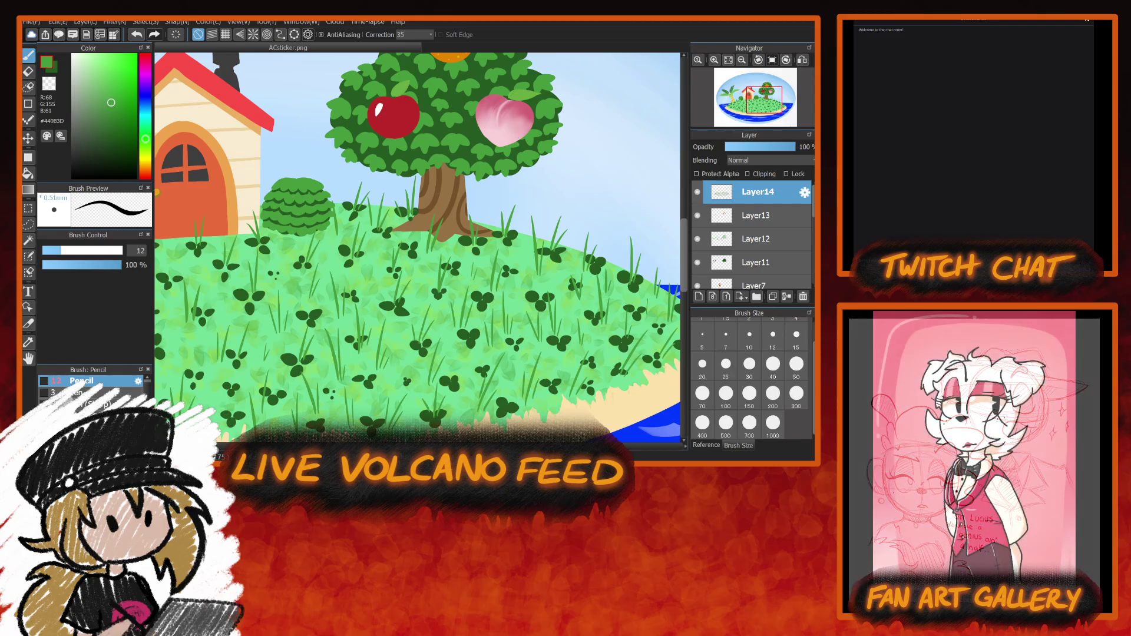
scroll(454, 268, "left", 3)
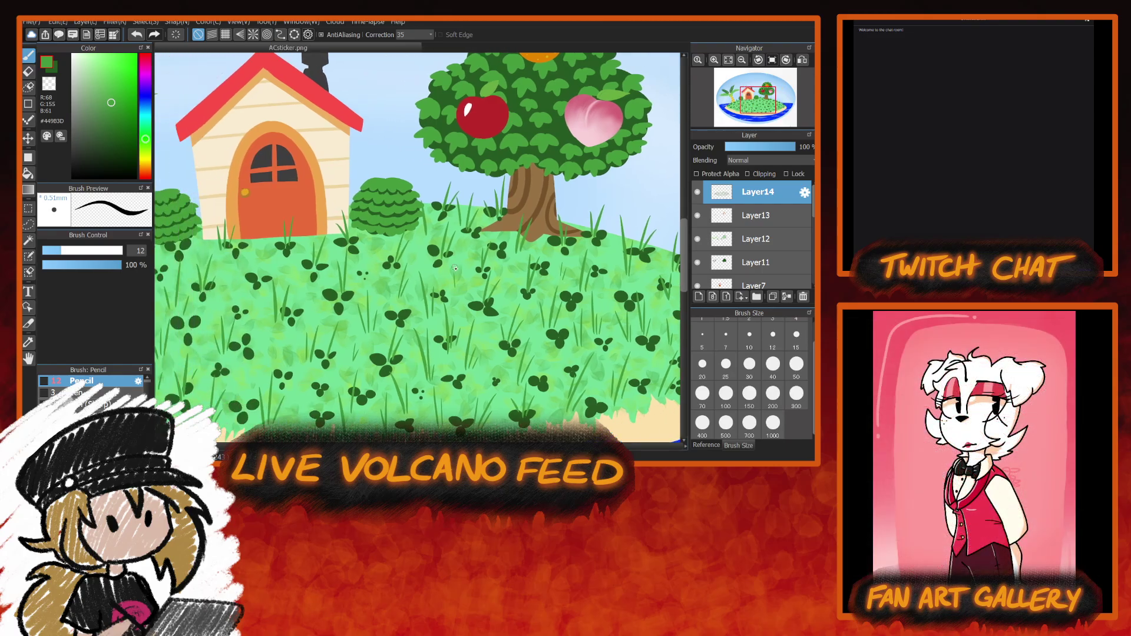
left_click_drag(459, 295, 464, 254)
Try painting the clover cluster at the island's left tip in bright green #65E245.
scroll(417, 248, "left", 10)
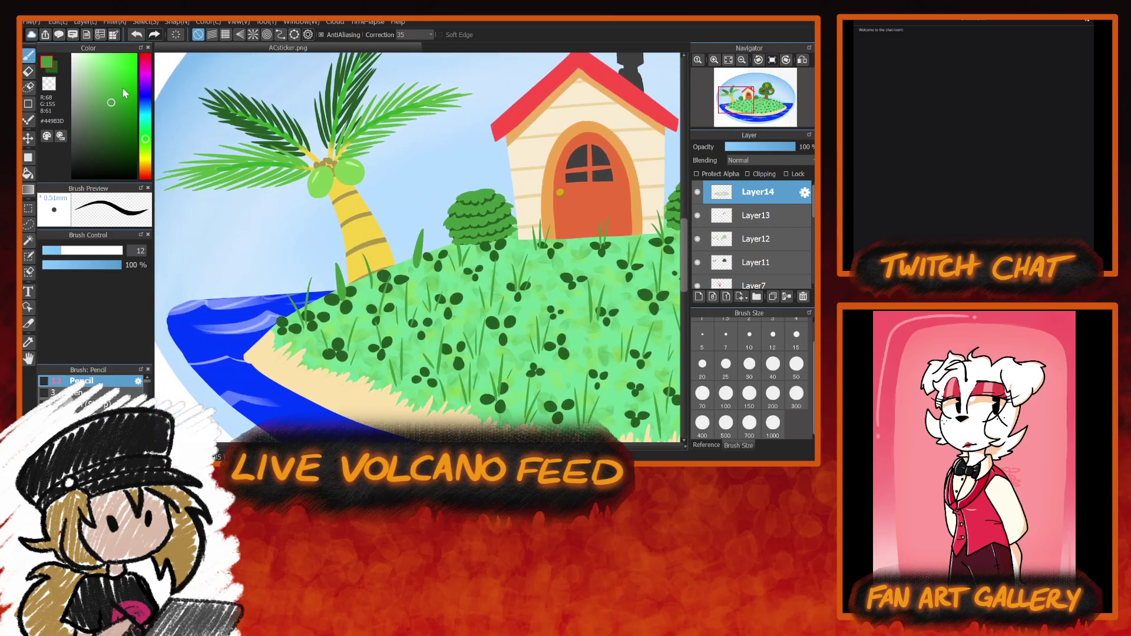
left_click(115, 76)
left_click_drag(117, 73, 117, 68)
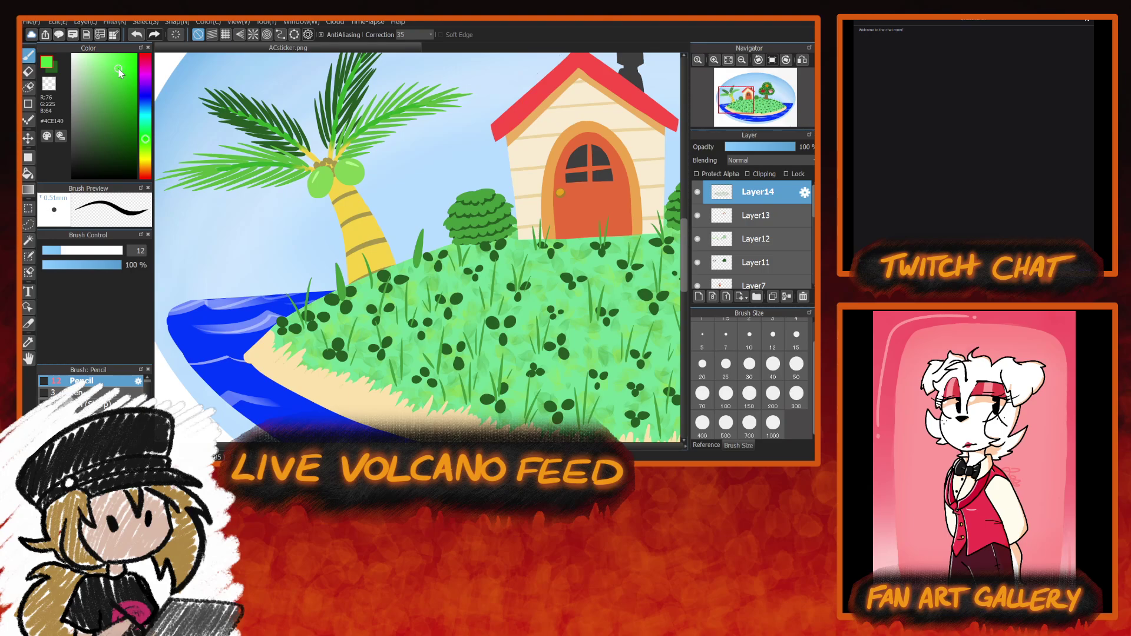
left_click(145, 144)
left_click_drag(149, 146, 148, 141)
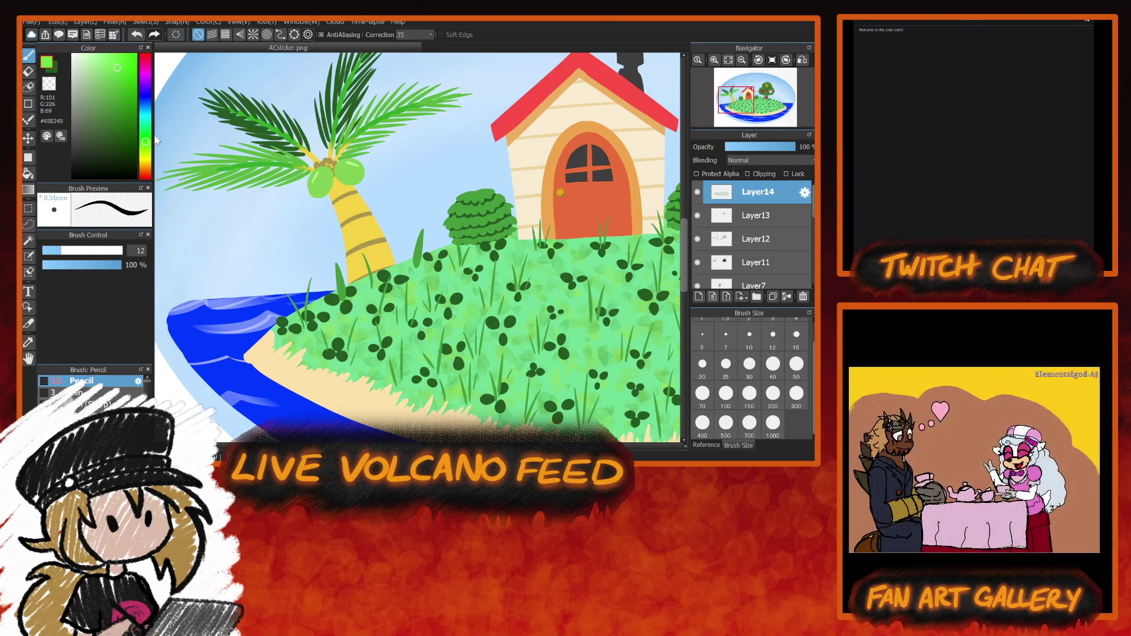
mouse_move(287, 326)
left_mouse_down()
mouse_move(297, 324)
mouse_move(280, 332)
mouse_move(291, 327)
left_mouse_up()
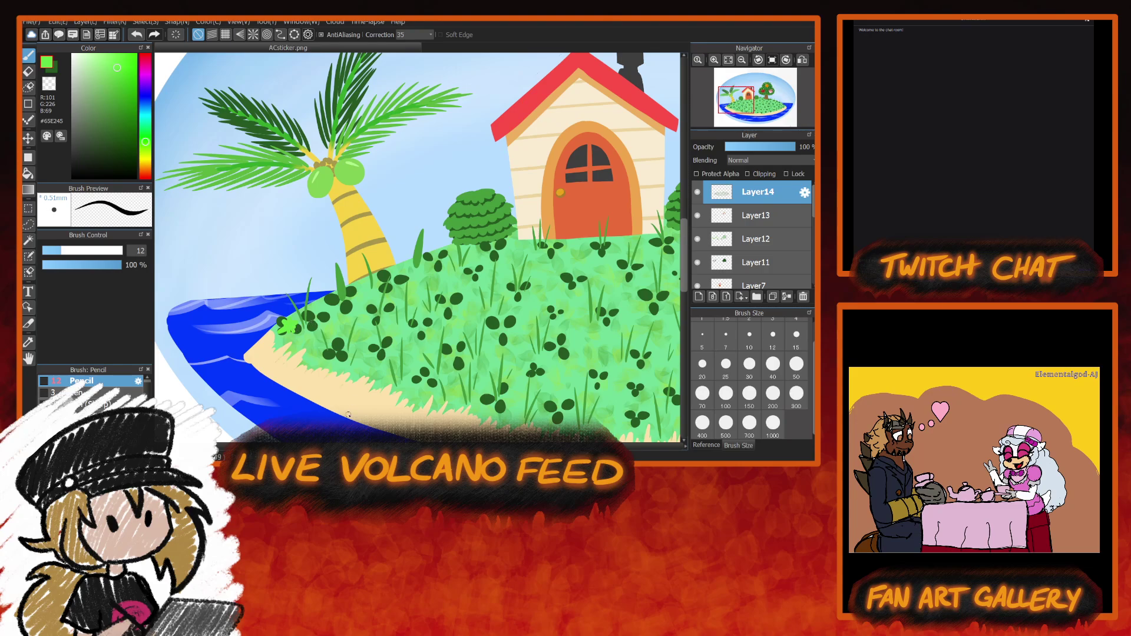
Set the brush colour to yellow-green #8EE245 and paint small leafy sprouts above the clover at the island's left tip.
left_click(146, 145)
left_click(147, 146)
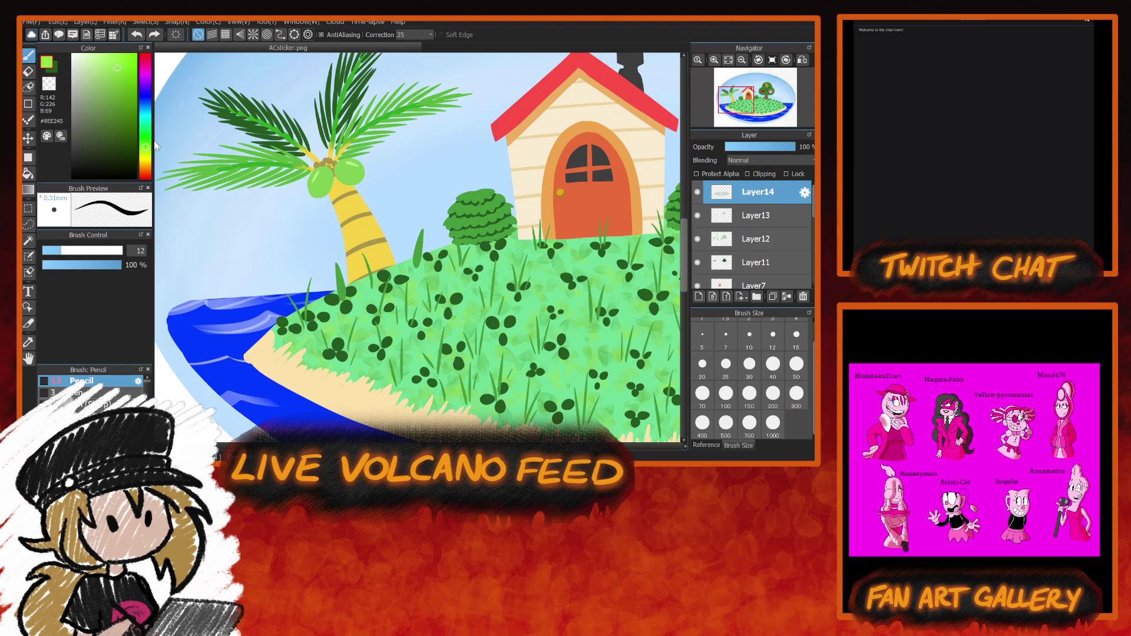
mouse_move(311, 323)
left_mouse_down()
mouse_move(317, 269)
mouse_move(308, 292)
mouse_move(283, 288)
mouse_move(287, 298)
left_mouse_up()
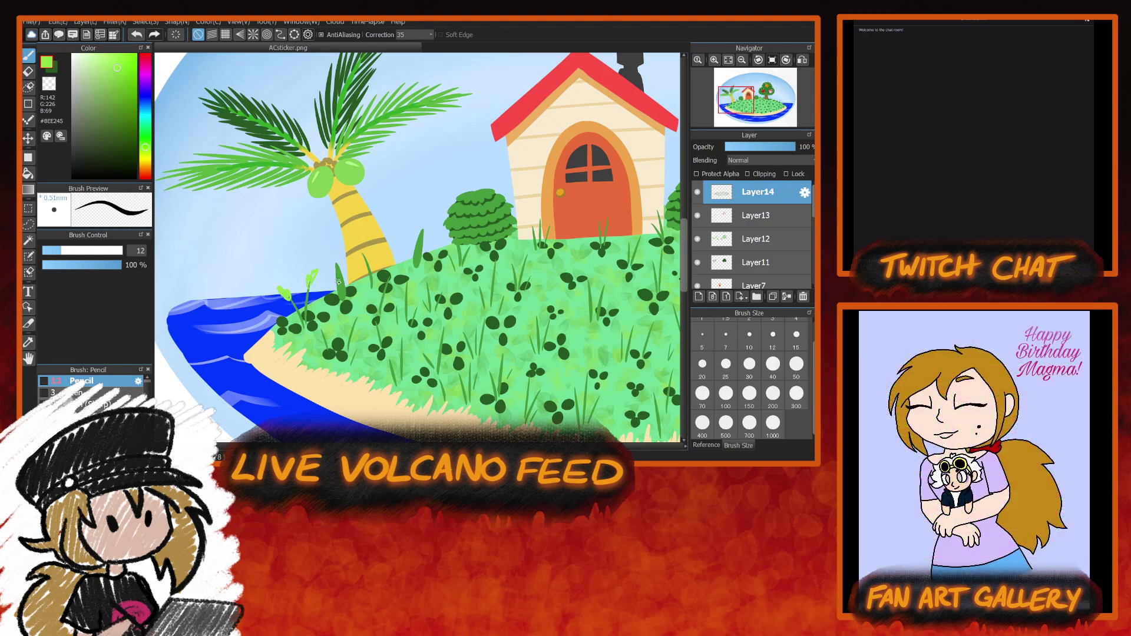
Paint yellow-green sprouts along the lawn's upper edge from the palm trunk past the left bush to the house door.
left_click_drag(359, 259, 379, 247)
mouse_move(386, 288)
left_mouse_down()
mouse_move(398, 268)
mouse_move(389, 284)
left_mouse_up()
mouse_move(460, 251)
left_mouse_down()
mouse_move(462, 225)
mouse_move(461, 248)
mouse_move(465, 232)
mouse_move(479, 243)
mouse_move(258, 248)
mouse_move(334, 247)
left_mouse_up()
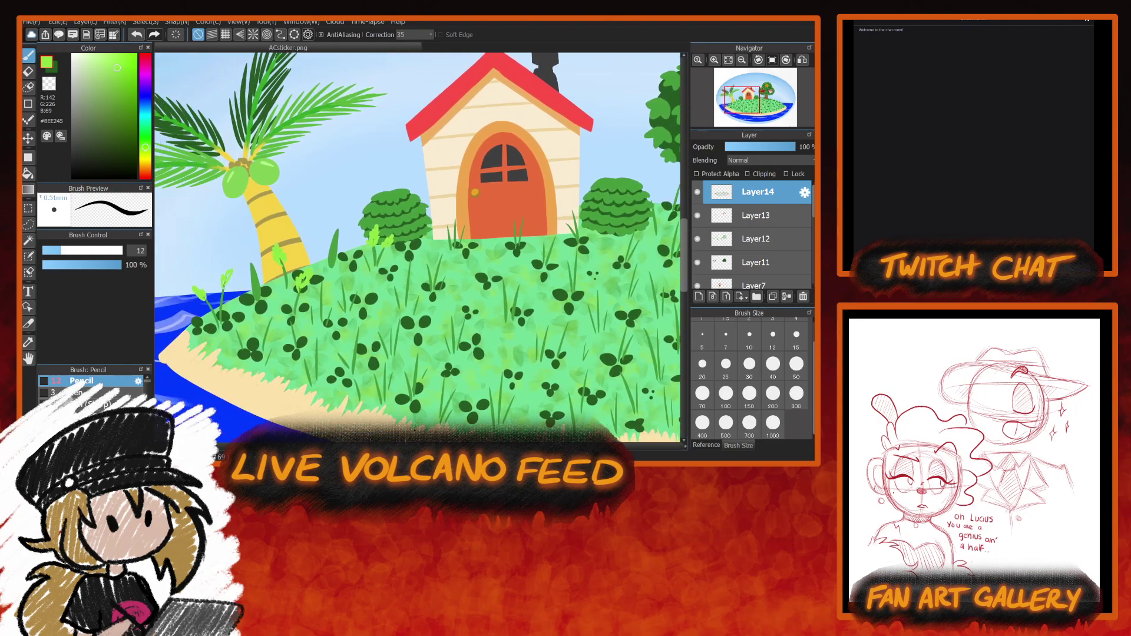
mouse_move(453, 217)
left_mouse_down()
mouse_move(471, 217)
mouse_move(446, 225)
mouse_move(442, 213)
left_mouse_up()
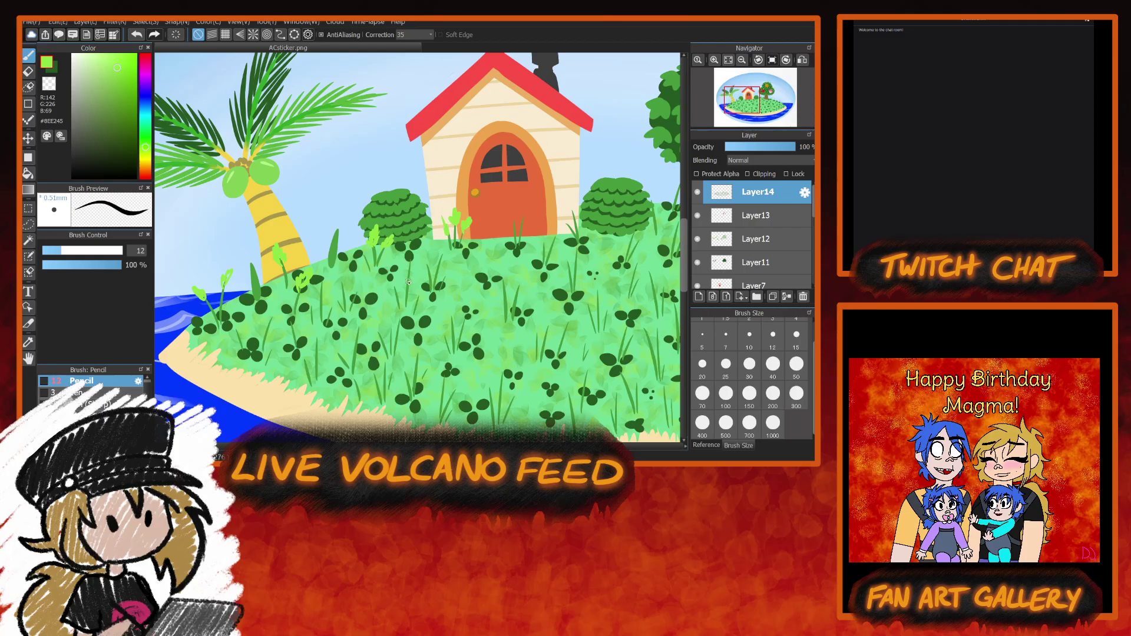
mouse_move(410, 264)
left_mouse_down()
mouse_move(414, 245)
mouse_move(408, 259)
left_mouse_up()
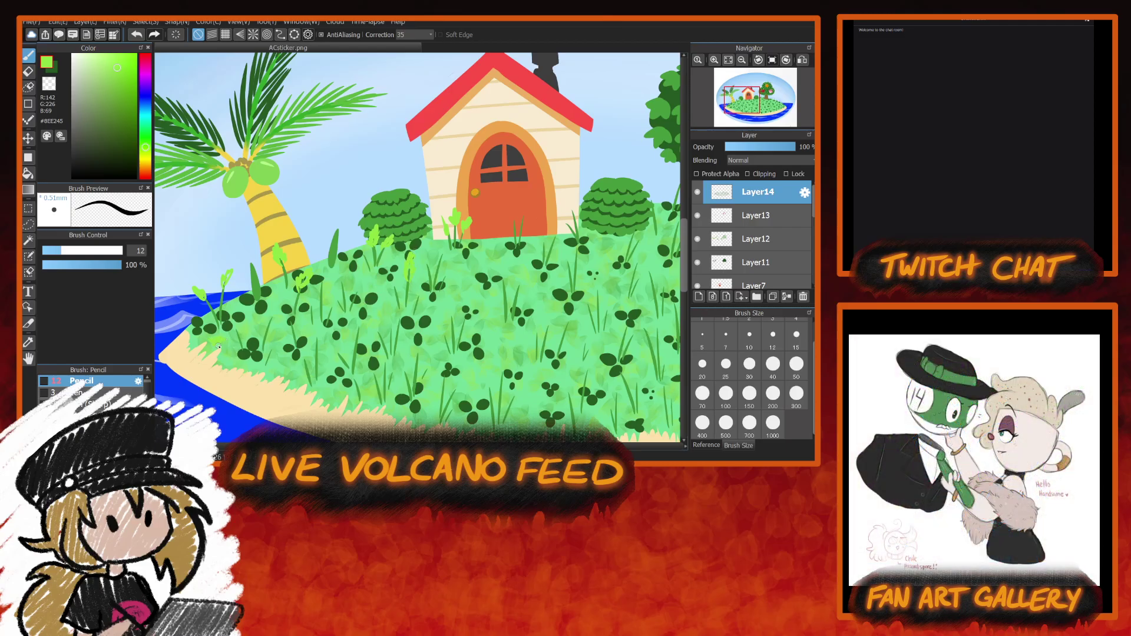
Paint yellow-green leaf clusters and sprouts across the left lawn and along the left beach edge.
left_click_drag(218, 347, 223, 340)
left_click_drag(252, 323, 266, 306)
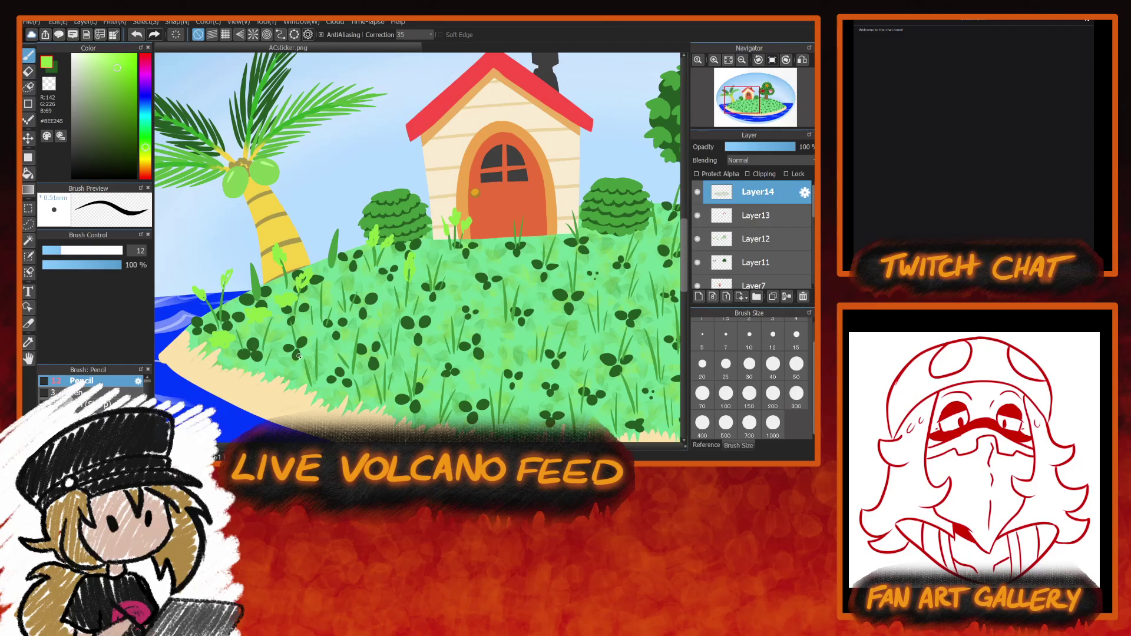
mouse_move(295, 350)
left_mouse_down()
mouse_move(284, 360)
mouse_move(313, 347)
mouse_move(286, 351)
left_mouse_up()
mouse_move(323, 393)
left_mouse_down()
mouse_move(311, 380)
mouse_move(333, 378)
mouse_move(321, 378)
left_mouse_up()
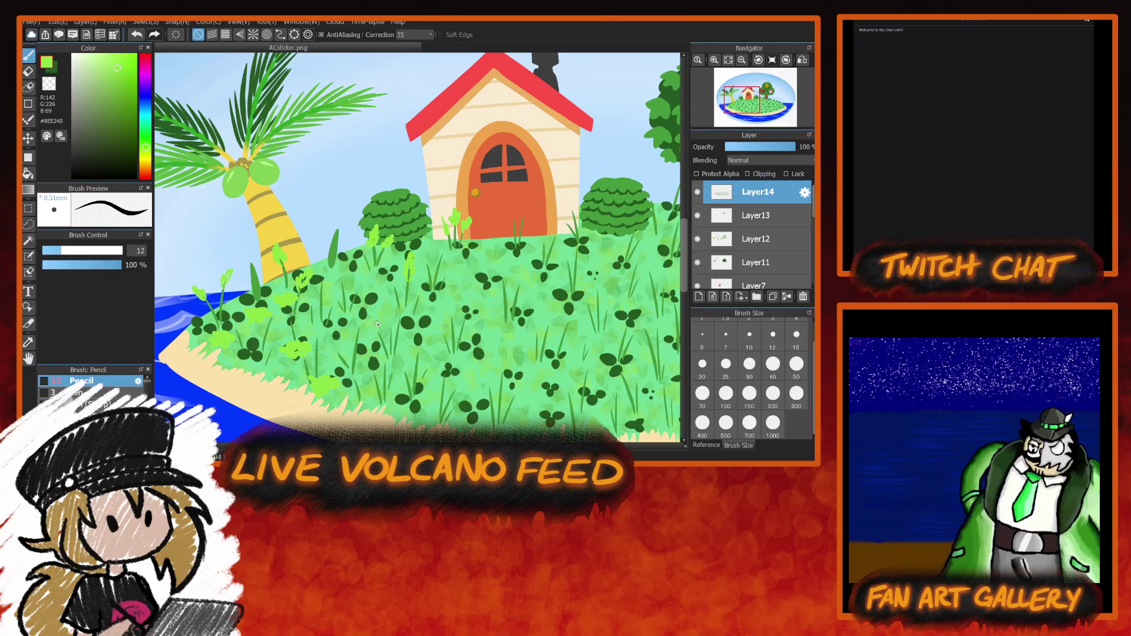
mouse_move(380, 331)
left_mouse_down()
mouse_move(398, 323)
mouse_move(389, 314)
left_mouse_up()
left_click_drag(386, 448, 420, 447)
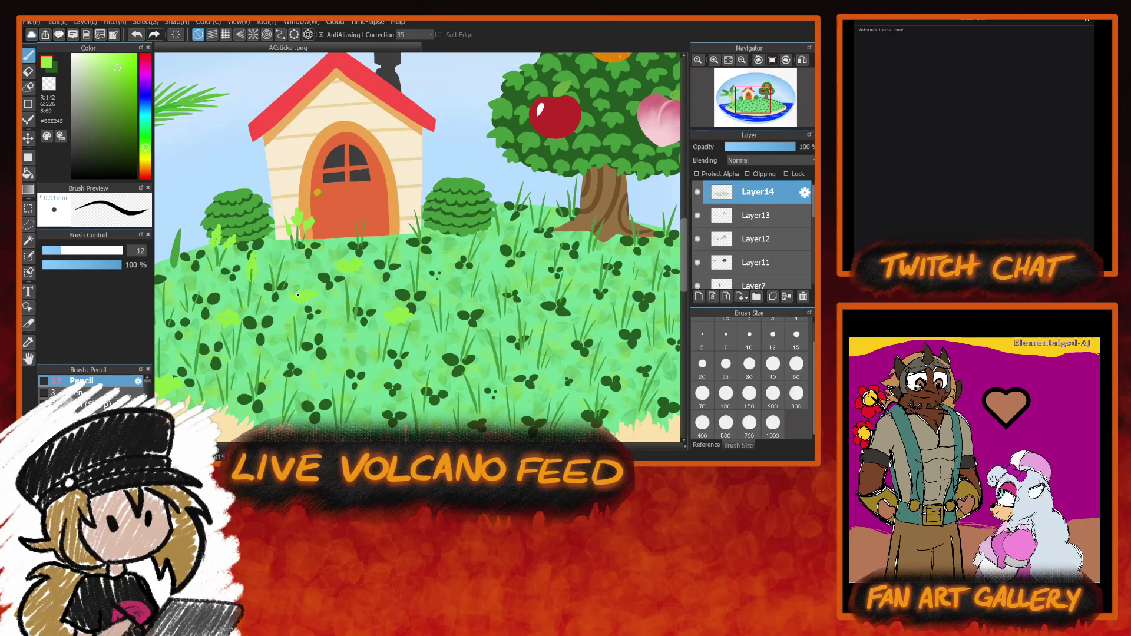
Paint yellow-green leaf clusters and sprouts in front of the house and around the right bush.
left_click_drag(296, 293, 106, 295)
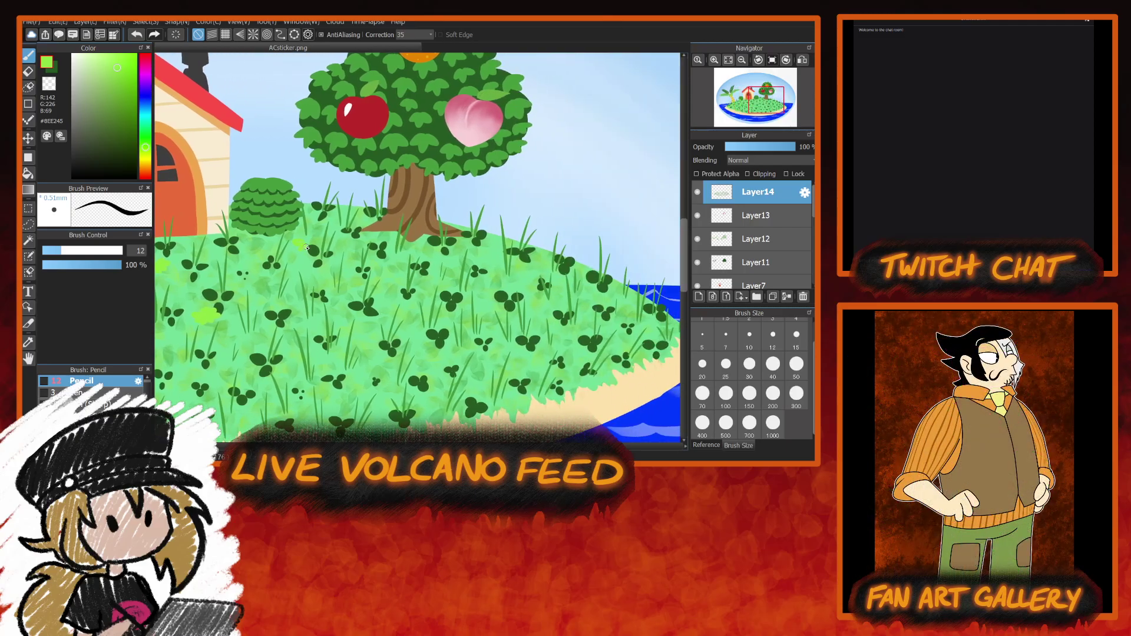
mouse_move(306, 248)
left_mouse_down()
mouse_move(318, 241)
mouse_move(304, 237)
left_mouse_up()
left_click_drag(220, 314, 462, 314)
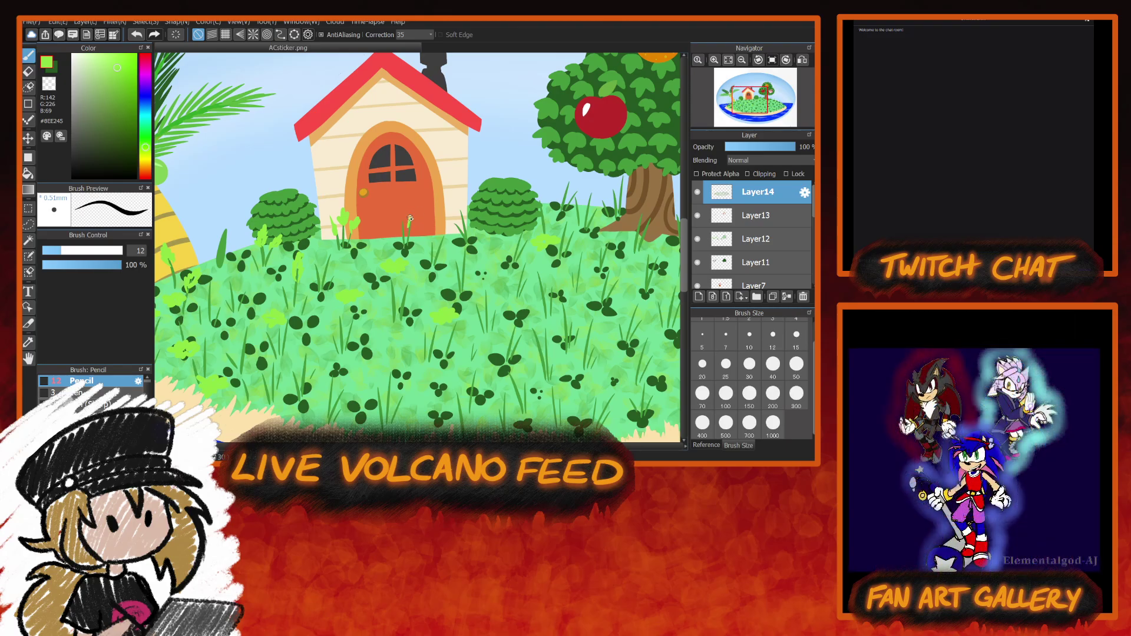
mouse_move(411, 226)
left_mouse_down()
mouse_move(412, 214)
mouse_move(460, 204)
mouse_move(465, 216)
left_mouse_up()
mouse_move(394, 299)
left_mouse_down()
mouse_move(391, 277)
mouse_move(409, 293)
left_mouse_up()
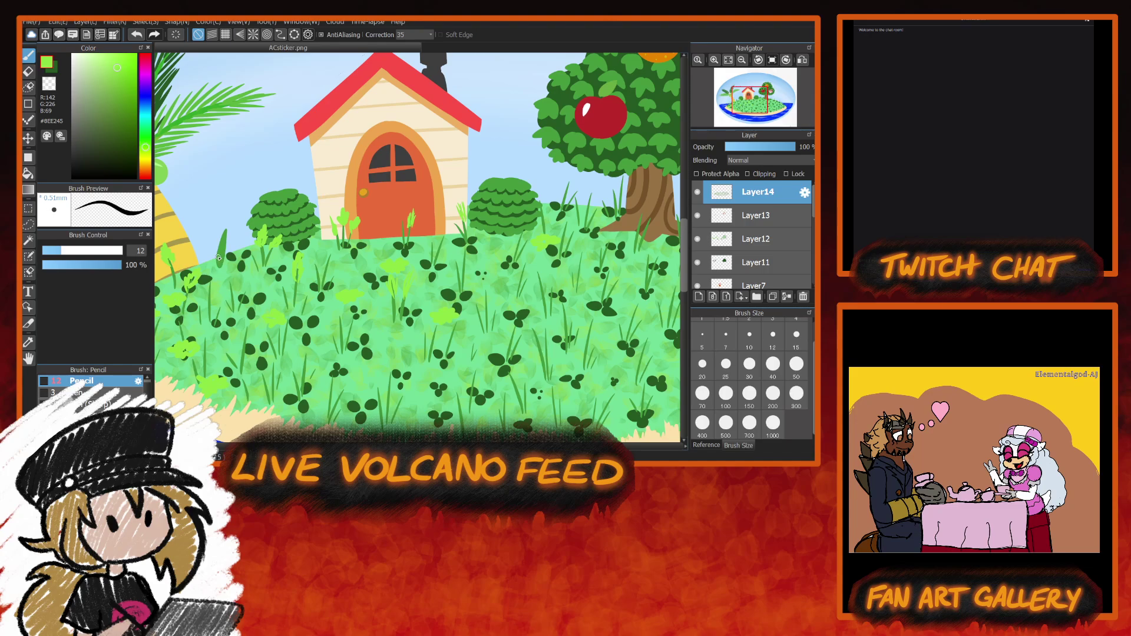
Try painting yellow-green strokes beside the tall grass blade near the palm trunk.
mouse_move(212, 245)
left_mouse_down()
mouse_move(220, 264)
mouse_move(227, 223)
mouse_move(226, 240)
mouse_move(213, 233)
mouse_move(231, 241)
left_mouse_up()
key("ctrl+z")
key("ctrl+z")
key("ctrl+z")
key("ctrl+z")
key("ctrl+z")
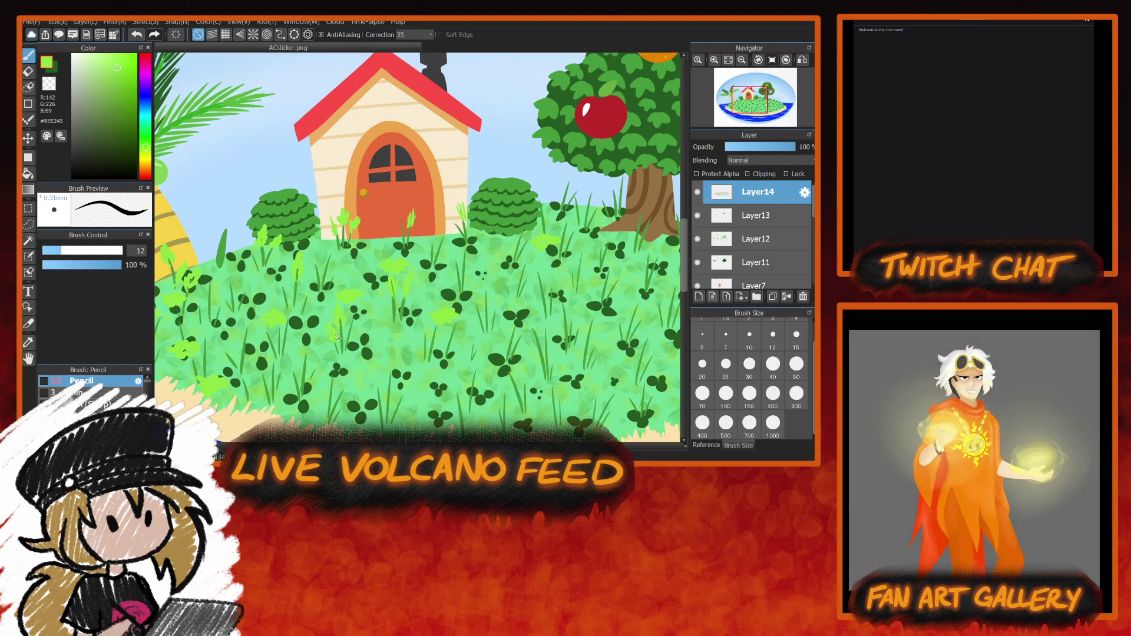
Add yellow-green sprouts to the lawn below the house and beside the right bush.
mouse_move(284, 316)
left_mouse_down()
mouse_move(288, 335)
mouse_move(251, 327)
left_mouse_up()
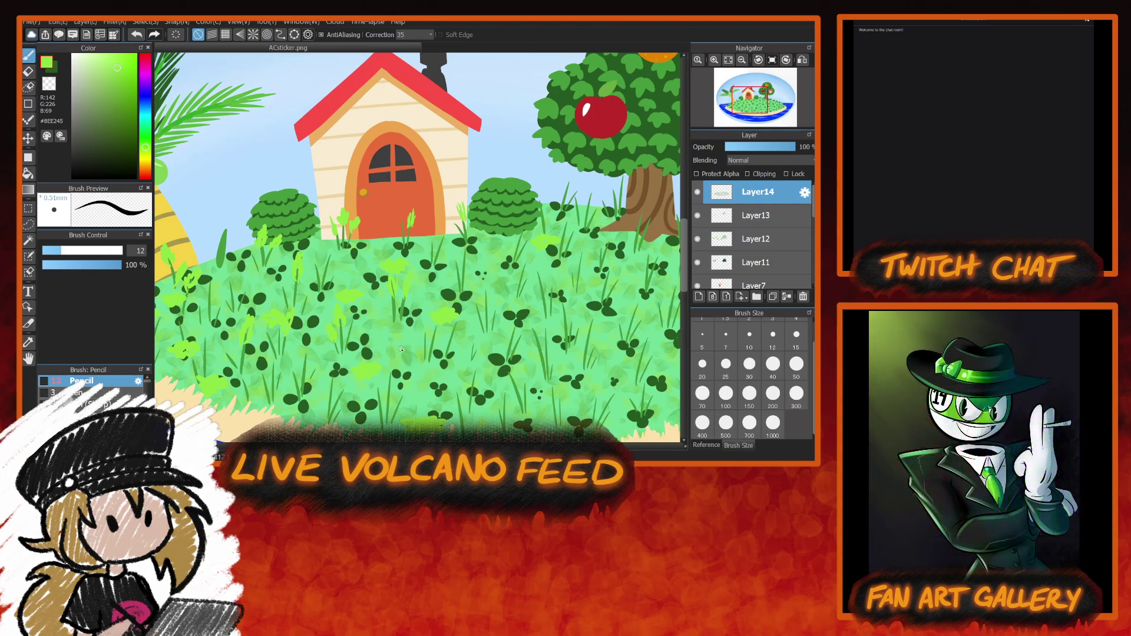
scroll(454, 448, "right", 5)
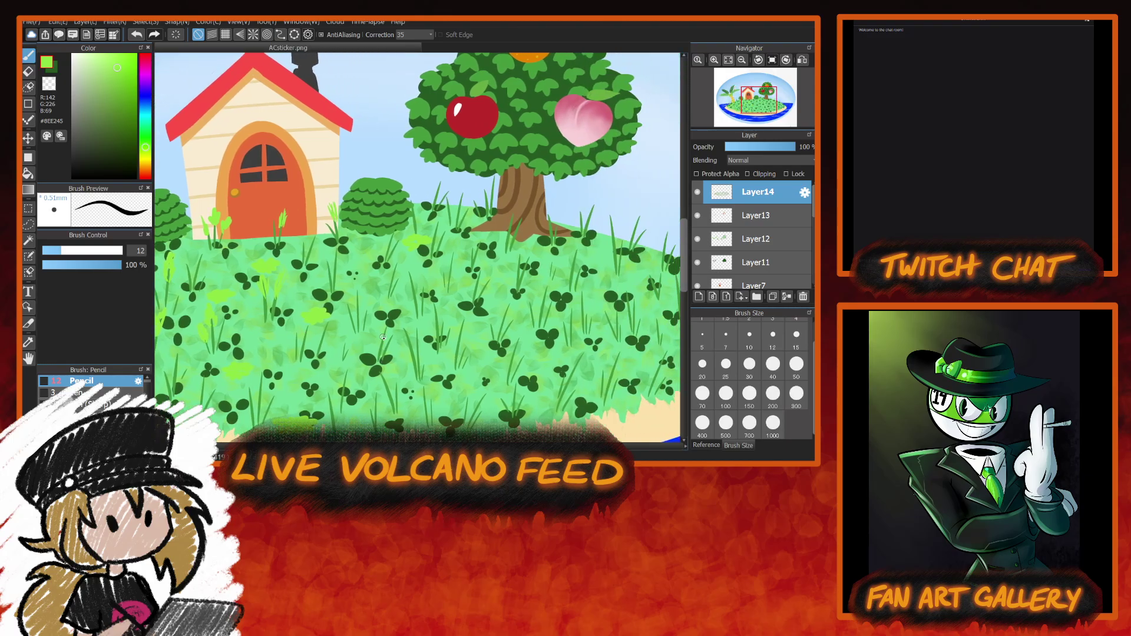
left_click_drag(382, 337, 392, 317)
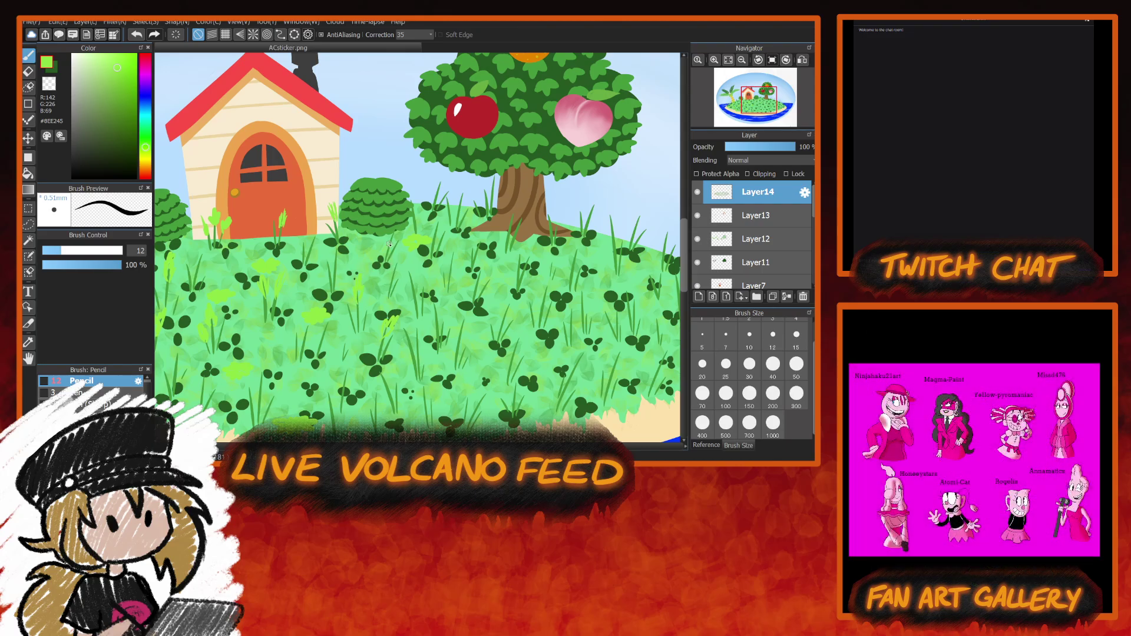
mouse_move(389, 234)
left_mouse_down()
mouse_move(396, 217)
mouse_move(406, 227)
left_mouse_up()
Paint yellow-green sprouts on the lawn below the fruit tree and at the base of its trunk.
left_click_drag(406, 227, 287, 226)
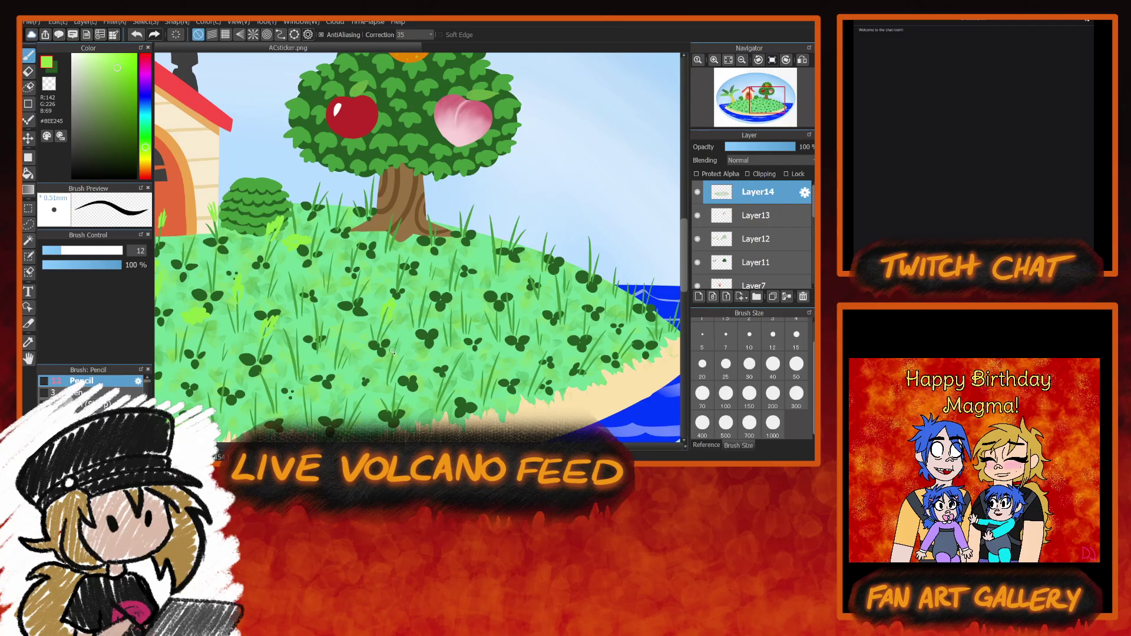
left_click_drag(389, 352, 401, 338)
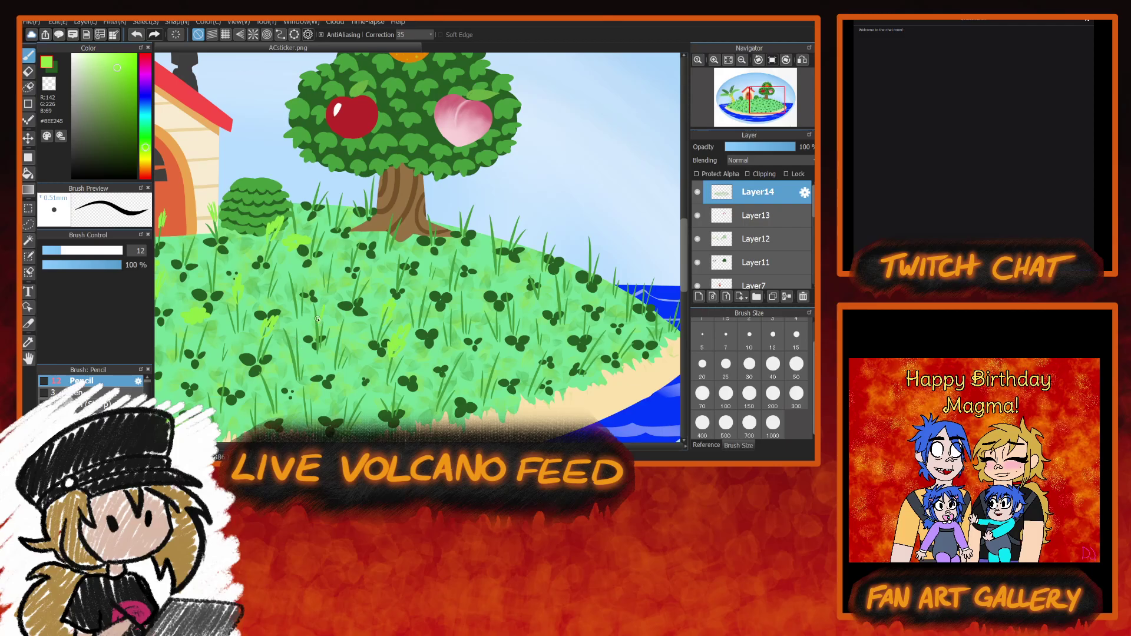
left_click_drag(316, 321, 309, 296)
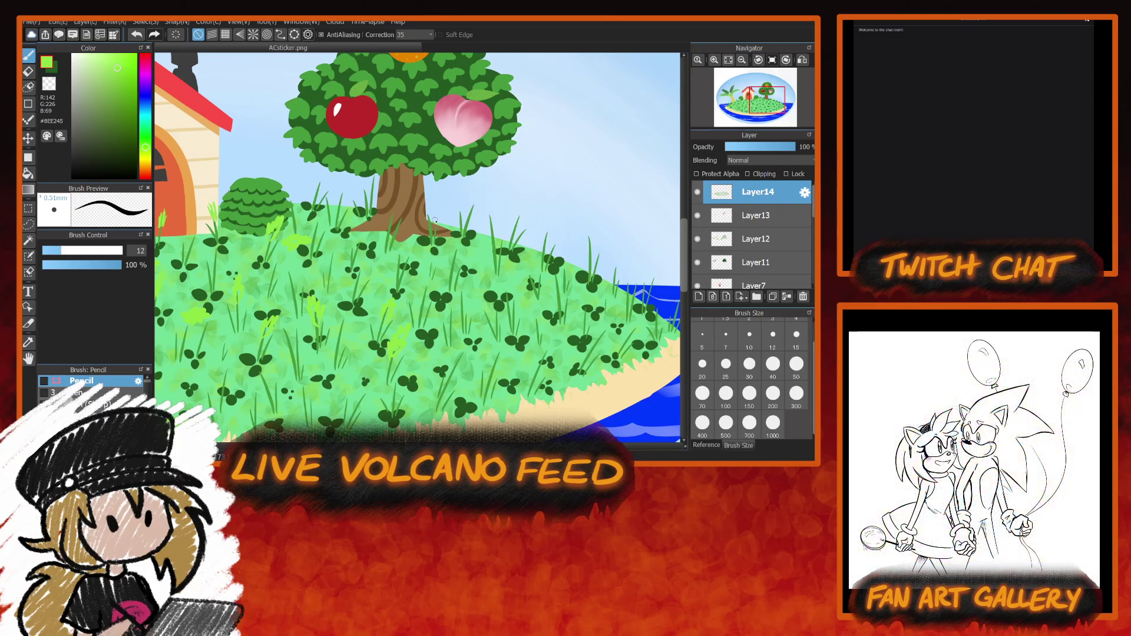
mouse_move(387, 234)
left_mouse_down()
mouse_move(396, 207)
mouse_move(346, 186)
left_mouse_up()
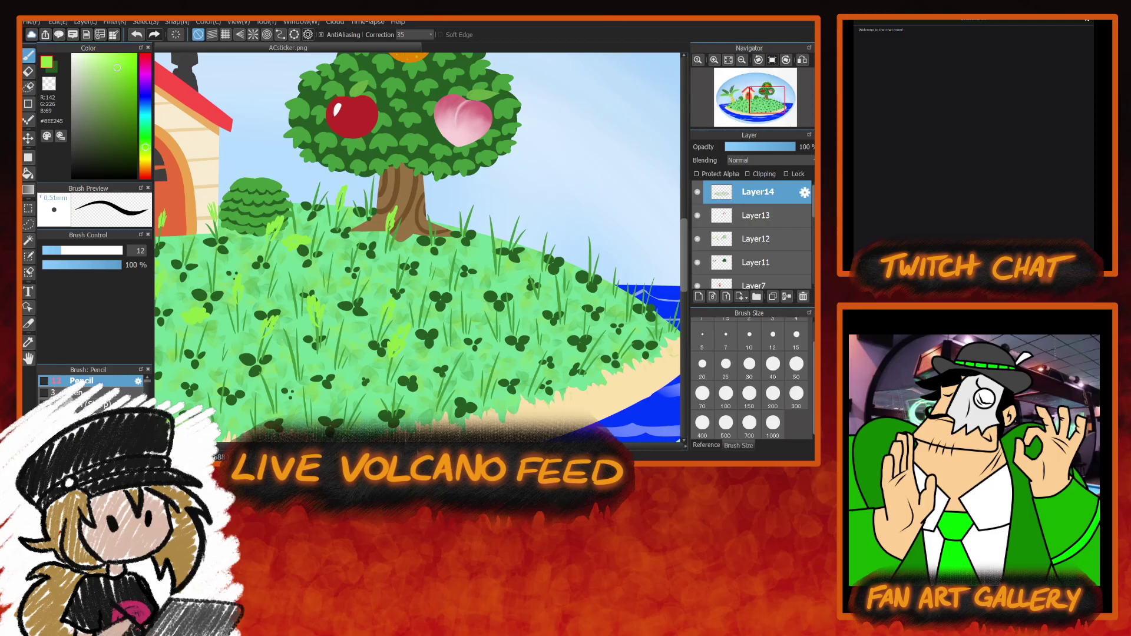
Add a yellow-green sprout and a flat leaf cluster to the right lawn just below the fruit tree.
scroll(418, 248, "left", 5)
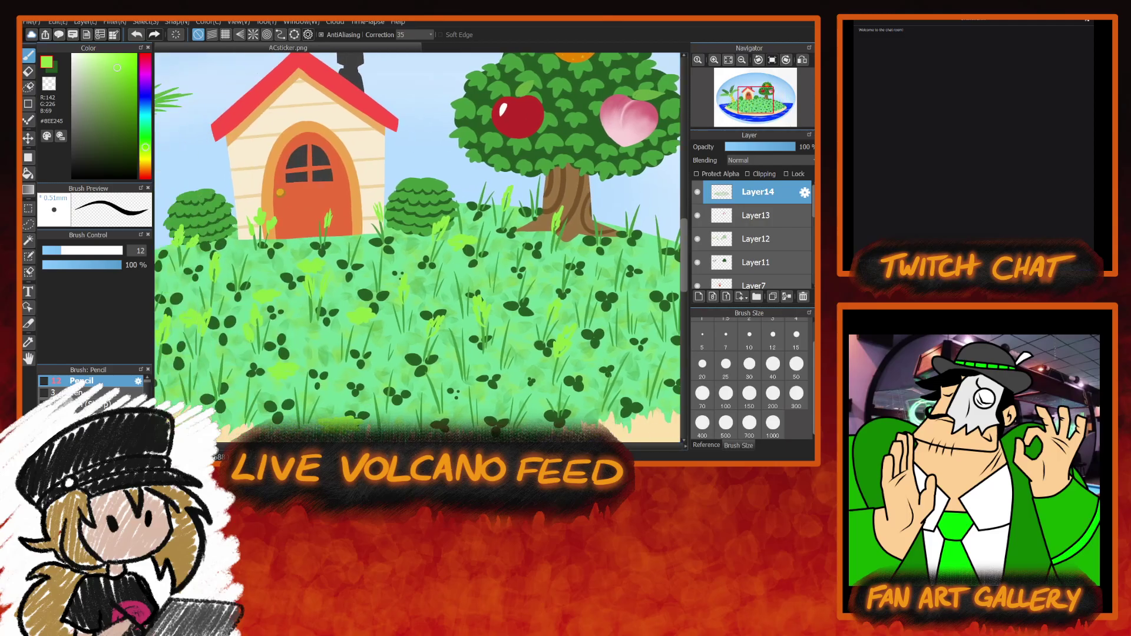
scroll(418, 247, "left", 3)
scroll(417, 248, "left", 4)
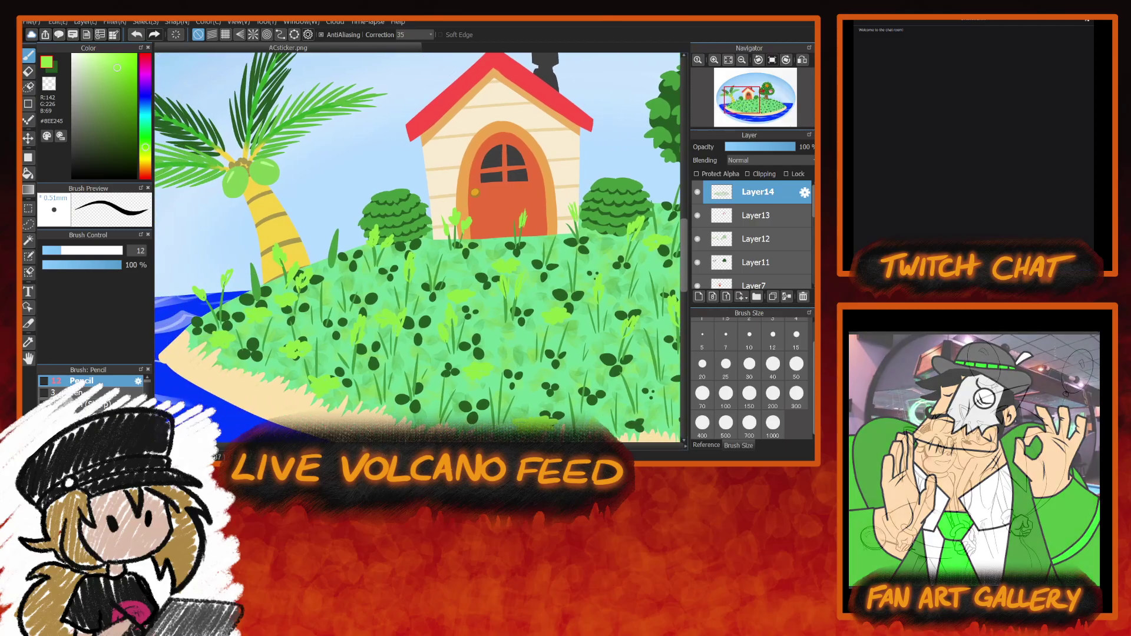
scroll(353, 370, "right", 15)
scroll(417, 248, "right", 3)
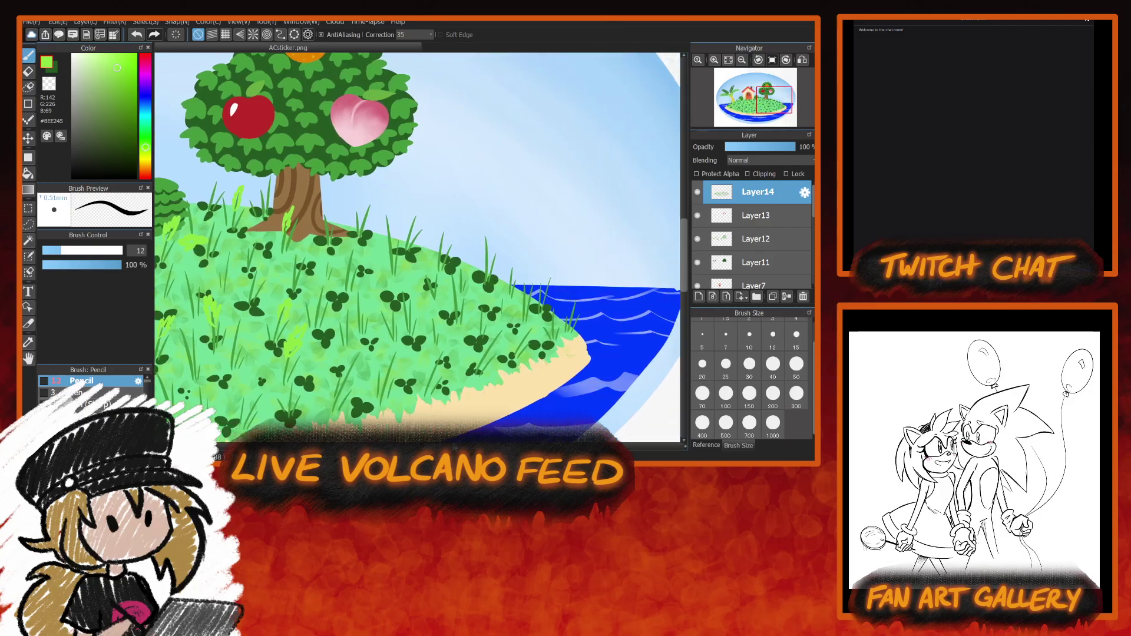
left_click_drag(357, 288, 360, 275)
left_click_drag(275, 273, 296, 266)
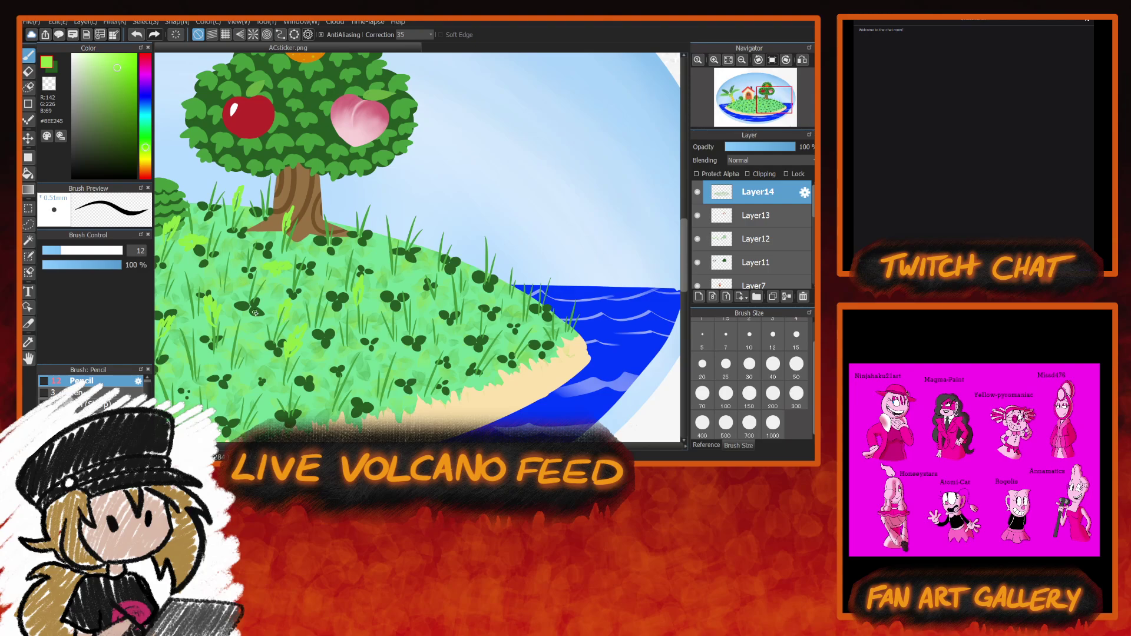
Paint yellow-green sprouts along the right slope from the fruit tree to the grass tip, plus a leaf cluster below the ridge.
left_click_drag(253, 390, 340, 390)
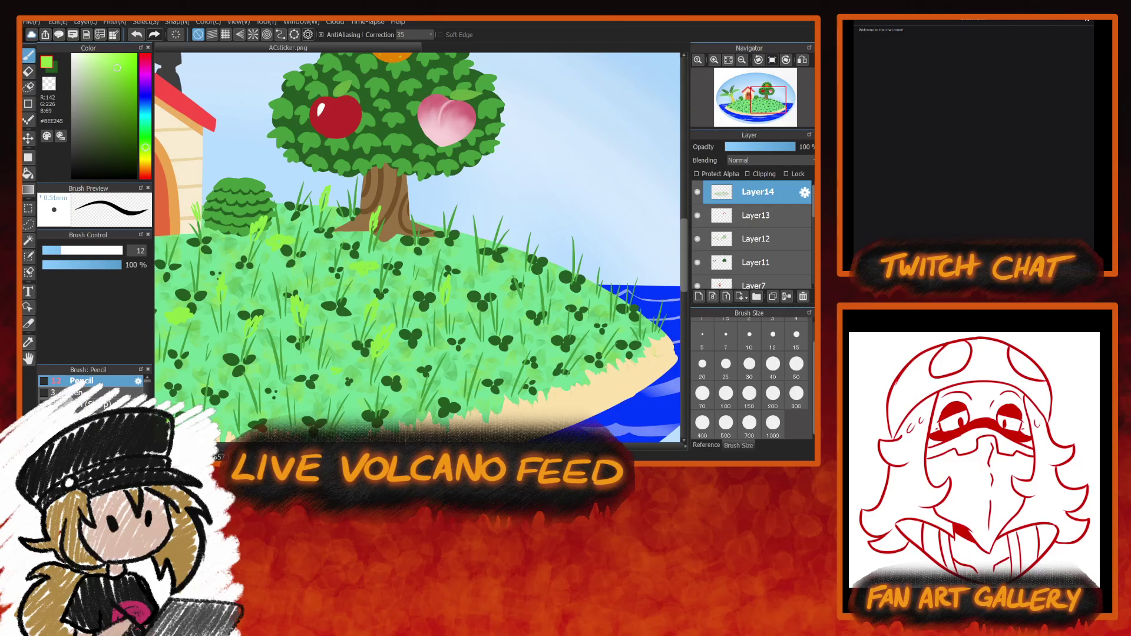
mouse_move(449, 220)
left_mouse_down()
mouse_move(458, 202)
mouse_move(454, 214)
left_mouse_up()
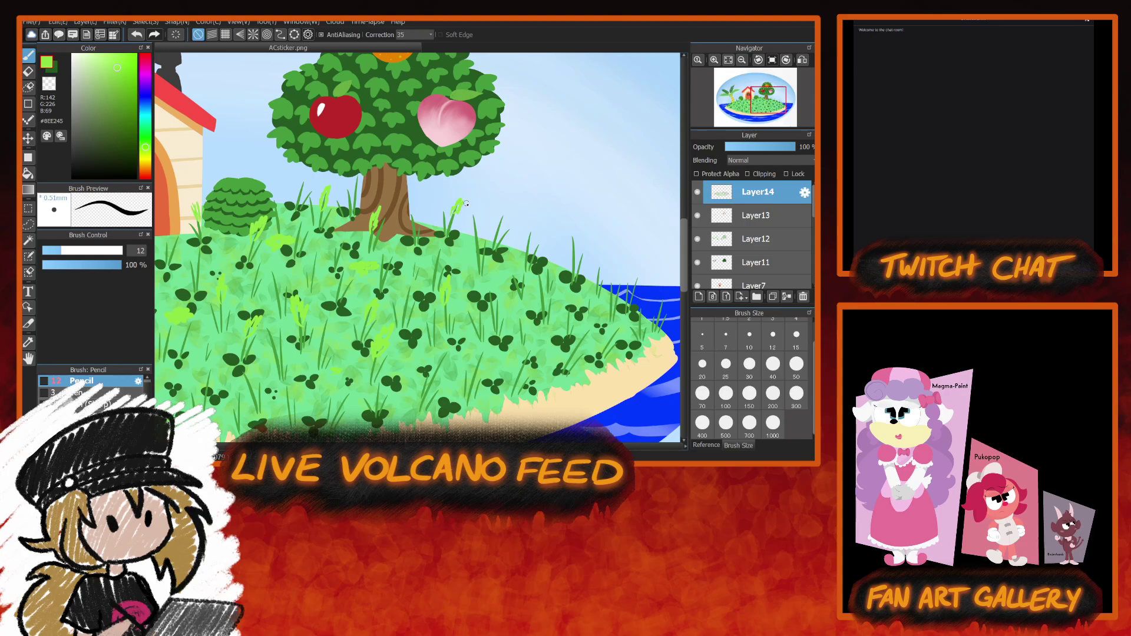
mouse_move(575, 252)
left_mouse_down()
mouse_move(567, 234)
mouse_move(577, 254)
left_mouse_up()
mouse_move(657, 314)
left_mouse_down()
mouse_move(665, 304)
mouse_move(617, 280)
left_mouse_up()
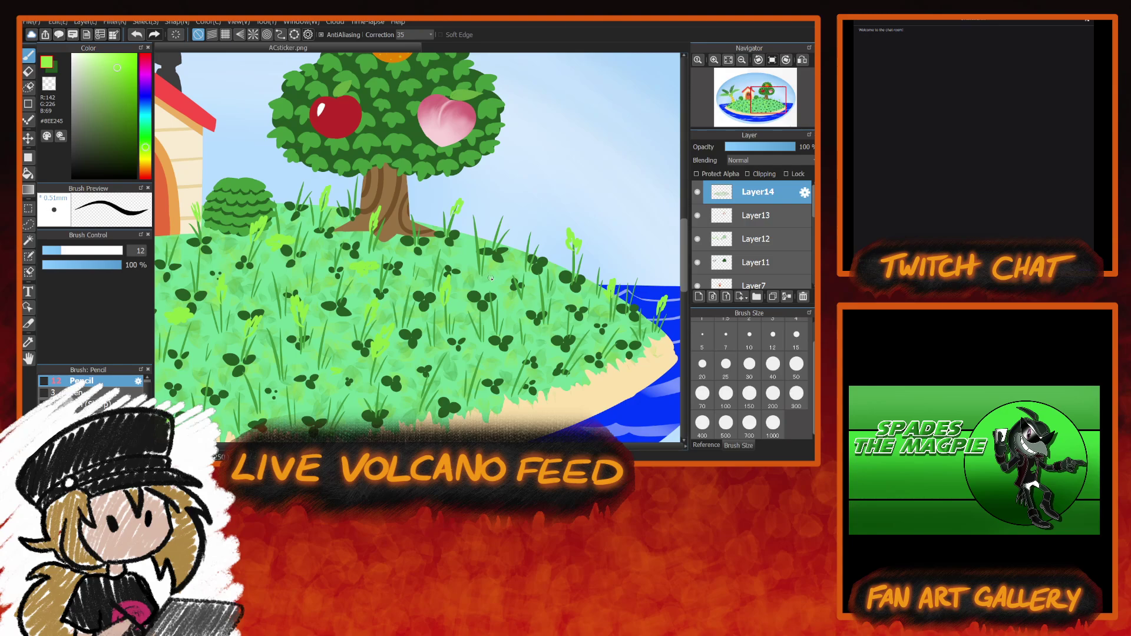
left_click_drag(511, 263, 457, 248)
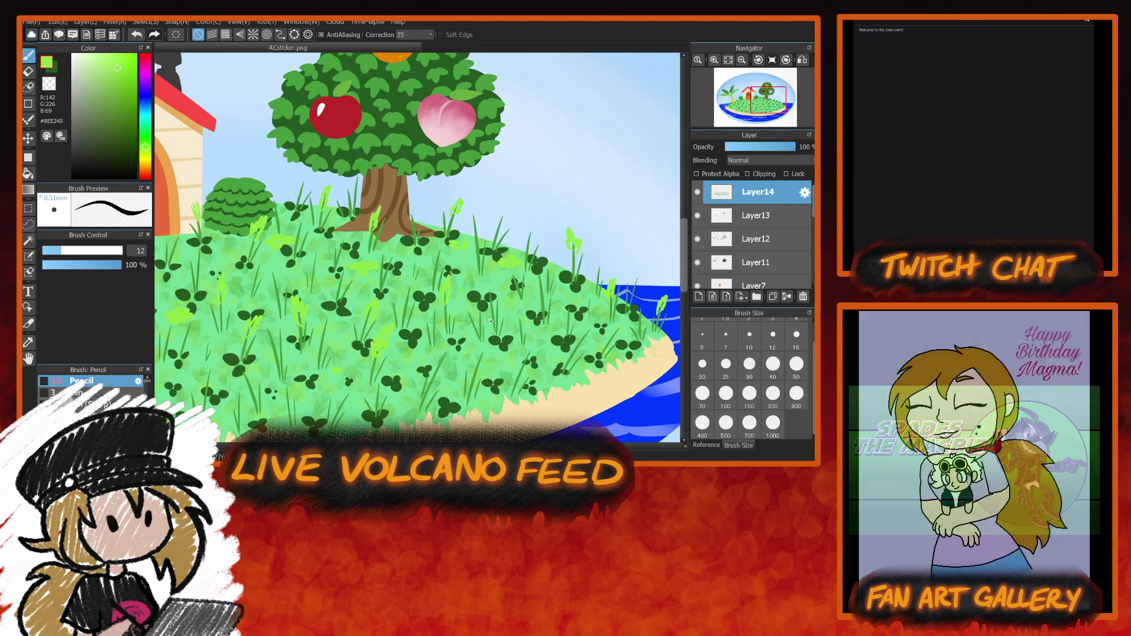
Paint flat yellow-green leaf clusters across the lower lawn and near the right beach edge.
left_click_drag(568, 255, 671, 255)
scroll(400, 296, "down", 3)
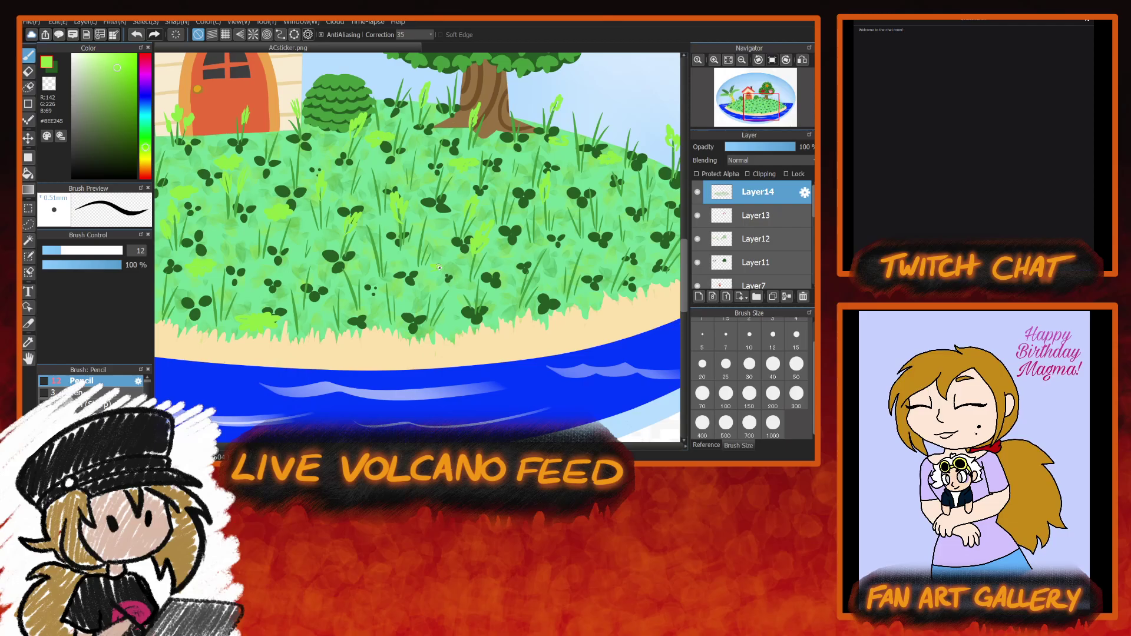
left_click_drag(430, 274, 445, 274)
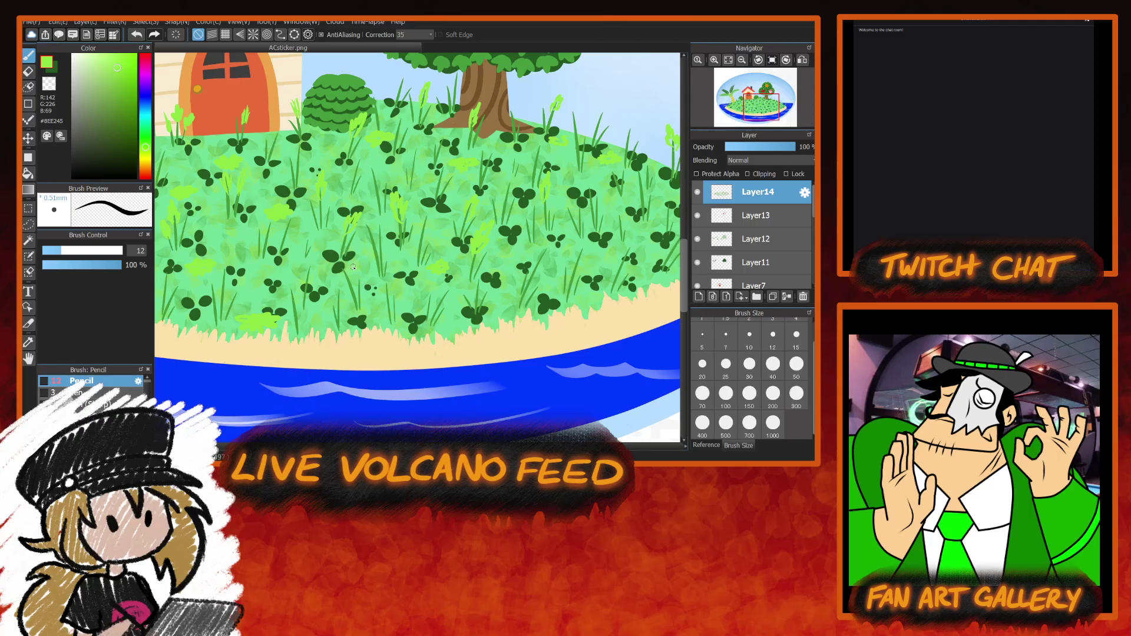
left_click_drag(328, 259, 348, 257)
mouse_move(362, 309)
left_mouse_down()
mouse_move(335, 308)
mouse_move(362, 309)
left_mouse_up()
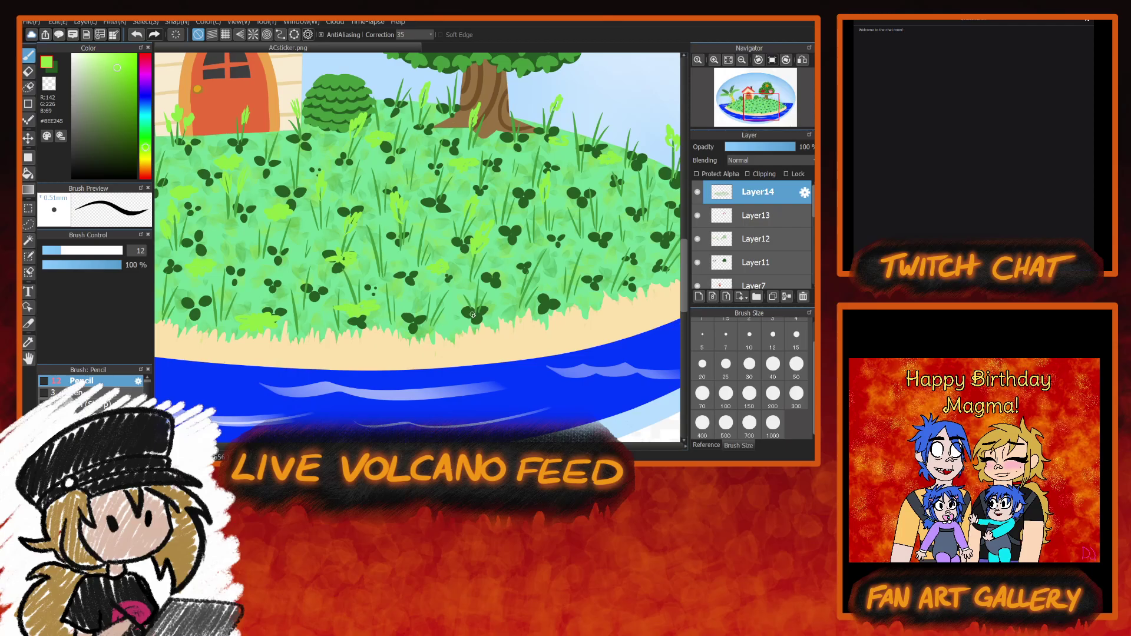
mouse_move(473, 315)
left_mouse_down()
mouse_move(392, 315)
mouse_move(411, 294)
left_mouse_up()
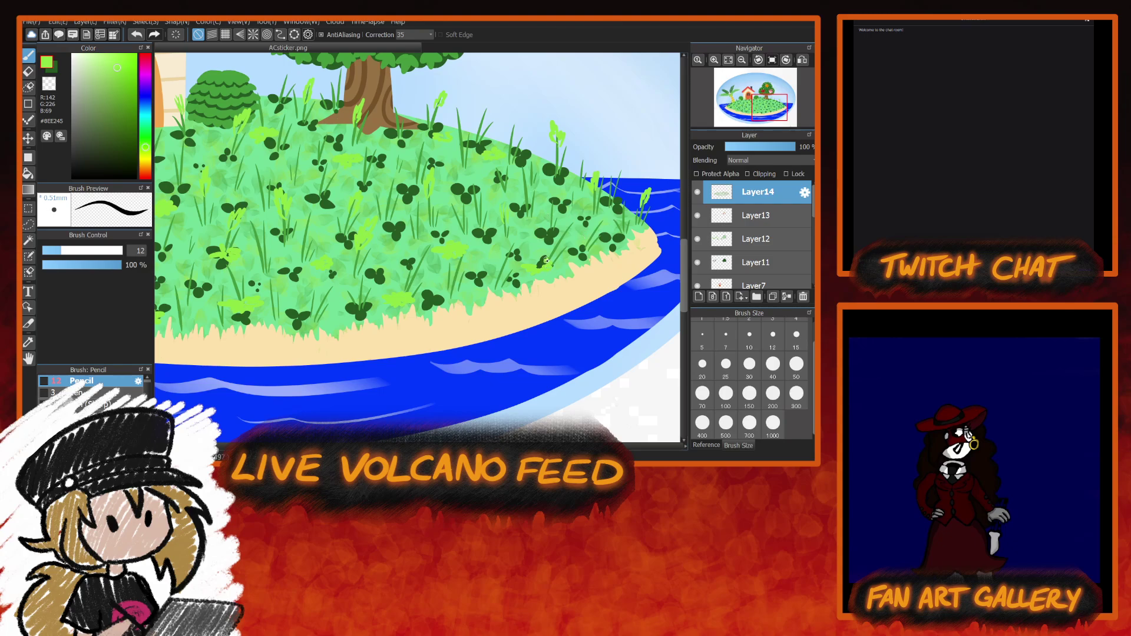
left_click_drag(547, 259, 541, 267)
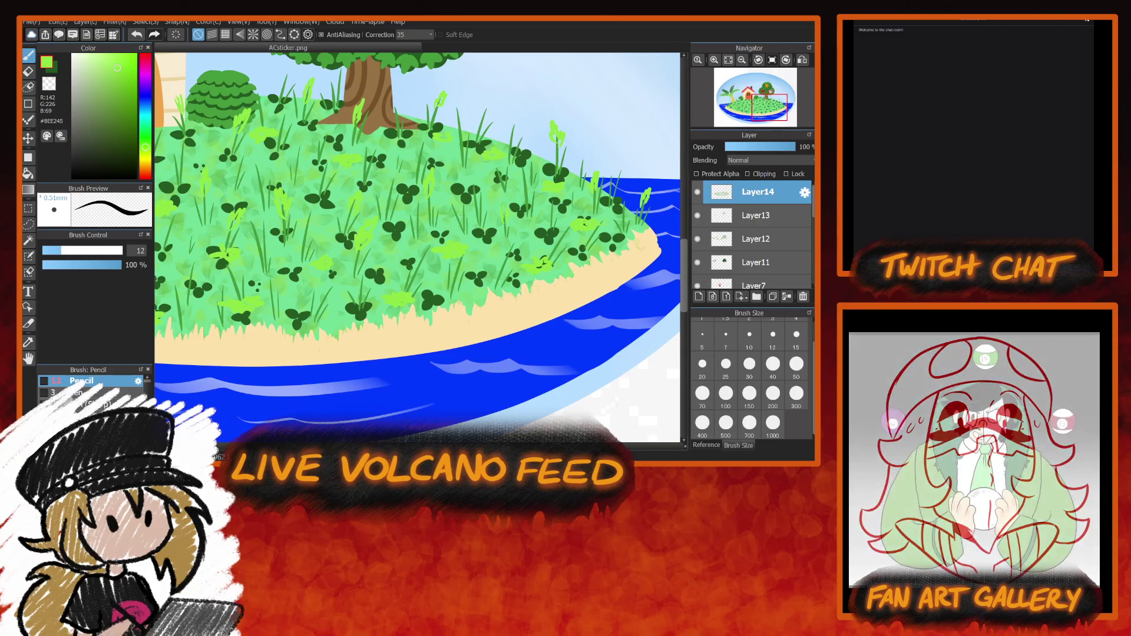
Set the brush colour to dark green #4C9012 and try a stroke on the left lawn.
scroll(417, 247, "left", 10)
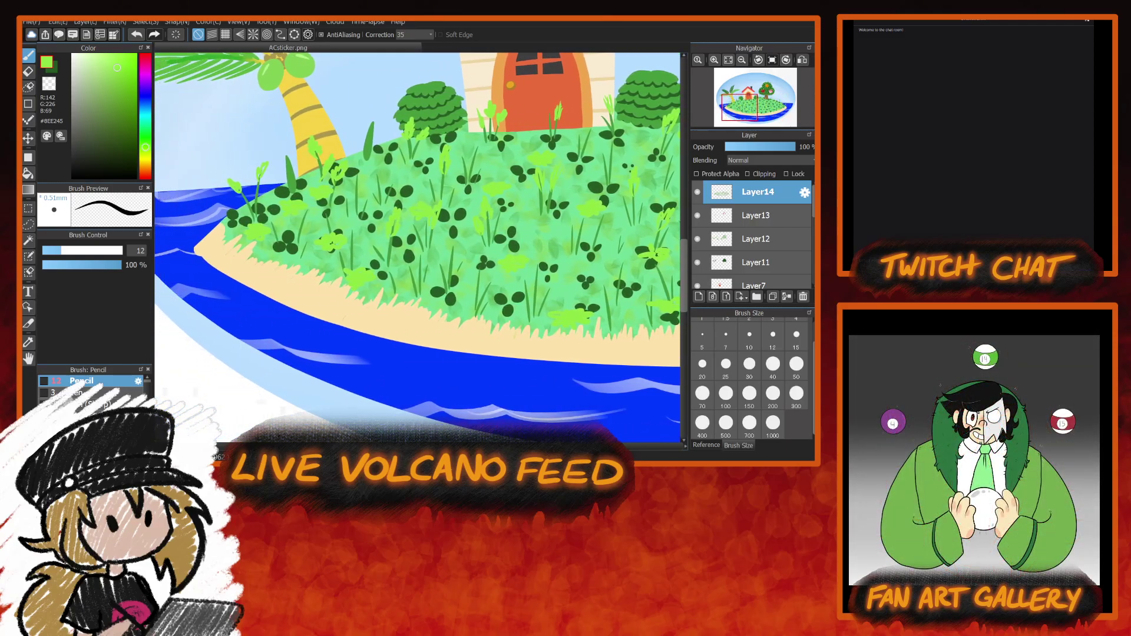
scroll(417, 247, "right", 8)
scroll(418, 248, "left", 3)
scroll(418, 247, "left", 3)
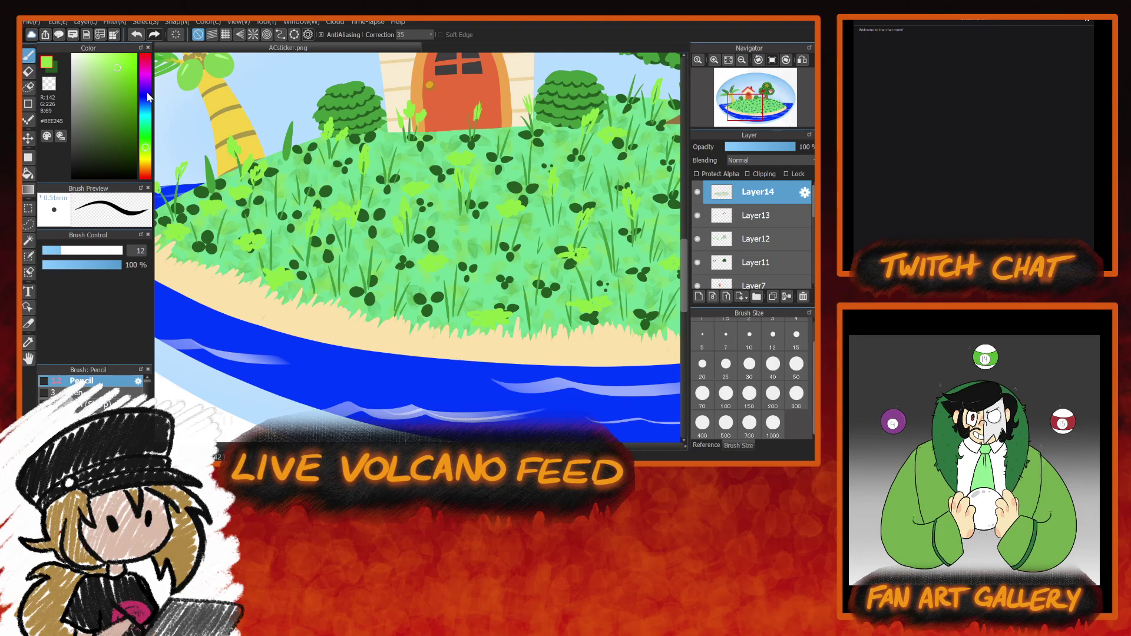
left_click(124, 93)
left_click_drag(125, 94, 129, 109)
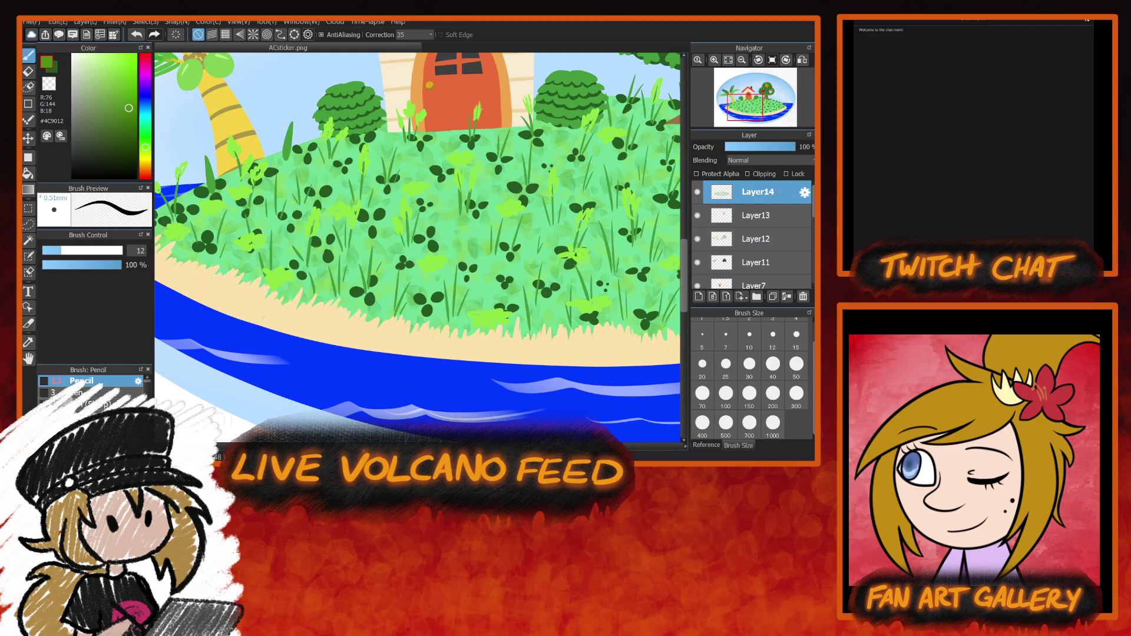
left_click_drag(273, 421, 344, 421)
left_click_drag(255, 216, 257, 191)
key("ctrl+z")
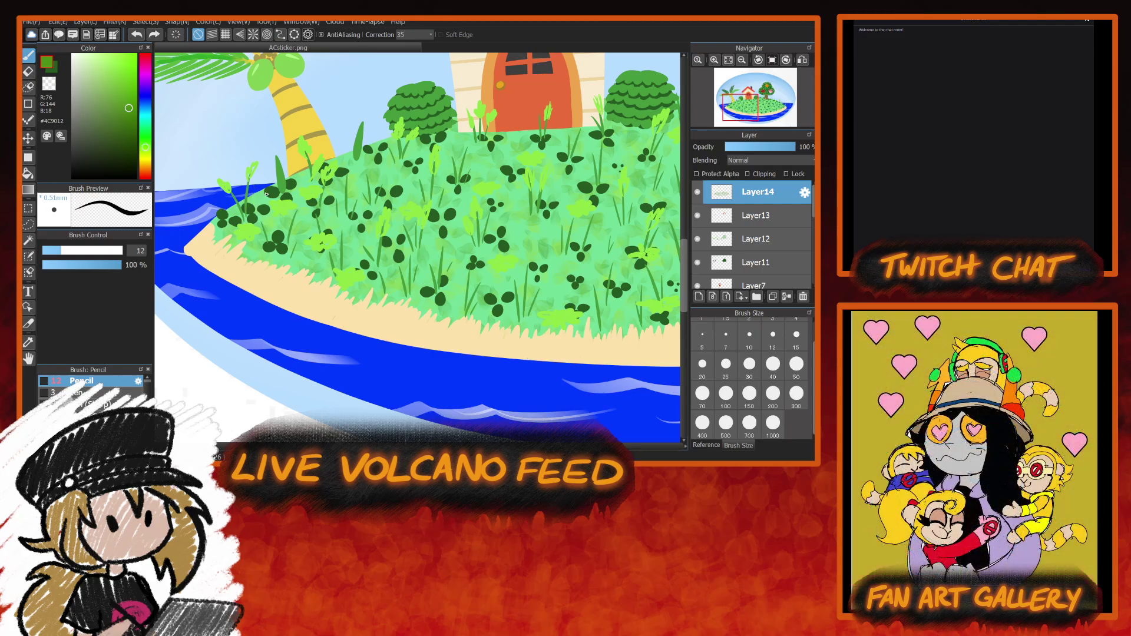
Set the brush colour to green #70C227 and paint jagged upright fronds along the left slope and beside the palm trunk.
left_click(126, 95)
left_click_drag(126, 96, 124, 84)
mouse_move(270, 193)
left_mouse_down()
mouse_move(265, 206)
mouse_move(268, 182)
mouse_move(266, 192)
left_mouse_up()
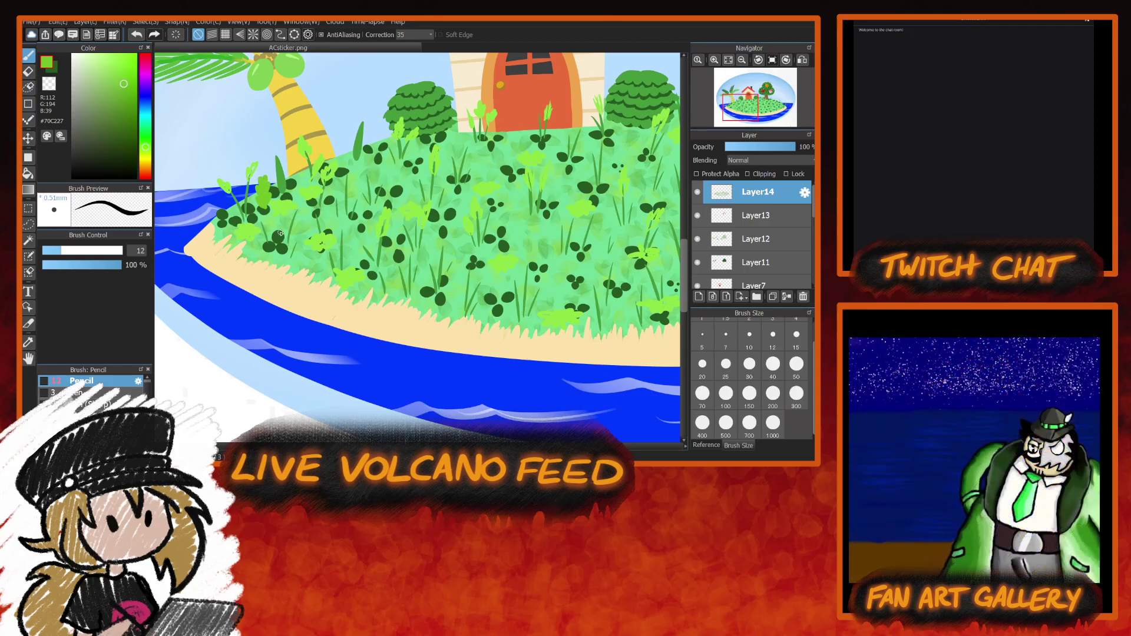
left_click_drag(217, 220, 216, 205)
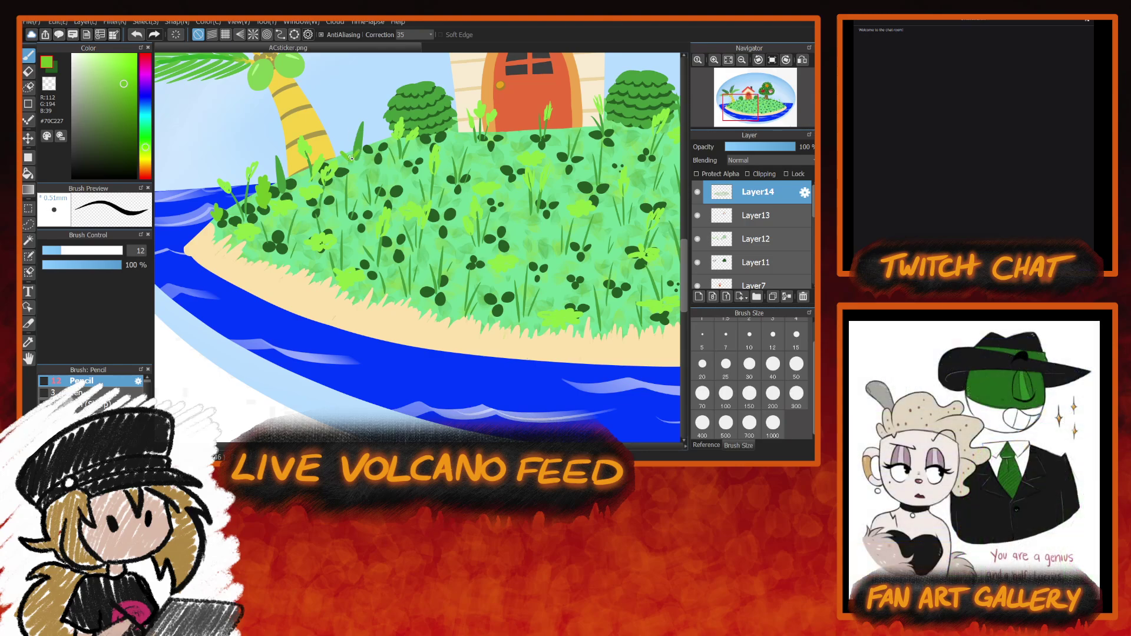
mouse_move(352, 160)
left_mouse_down()
mouse_move(341, 144)
mouse_move(358, 142)
mouse_move(347, 138)
mouse_move(360, 126)
mouse_move(347, 125)
left_mouse_up()
mouse_move(295, 268)
left_mouse_down()
mouse_move(304, 237)
mouse_move(298, 245)
mouse_move(298, 217)
left_mouse_up()
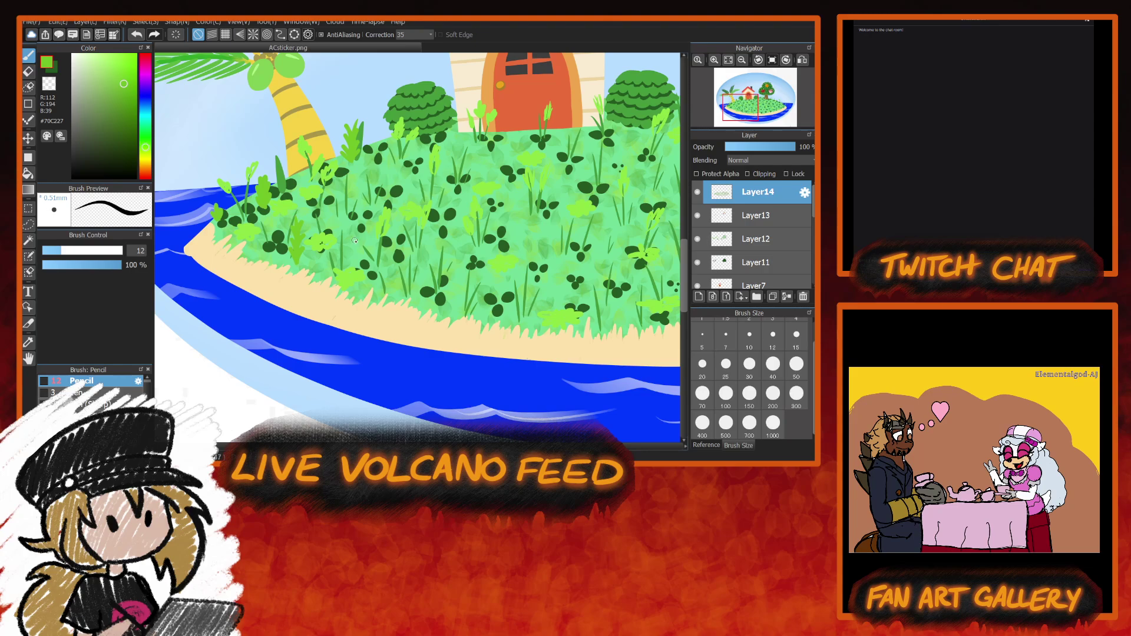
Paint more tall jagged green fronds across the left-centre lawn, from below the left bush down towards the beach edge.
mouse_move(355, 241)
left_mouse_down()
mouse_move(300, 244)
mouse_move(290, 217)
left_mouse_up()
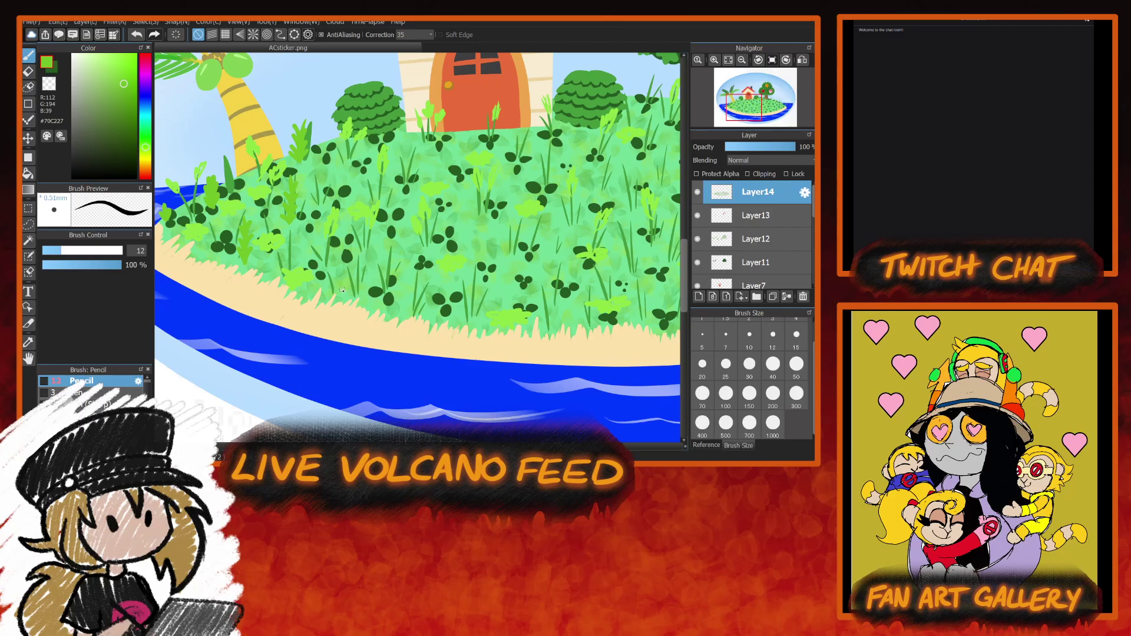
mouse_move(344, 285)
left_mouse_down()
mouse_move(368, 160)
mouse_move(344, 192)
mouse_move(384, 187)
mouse_move(360, 198)
mouse_move(377, 142)
left_mouse_up()
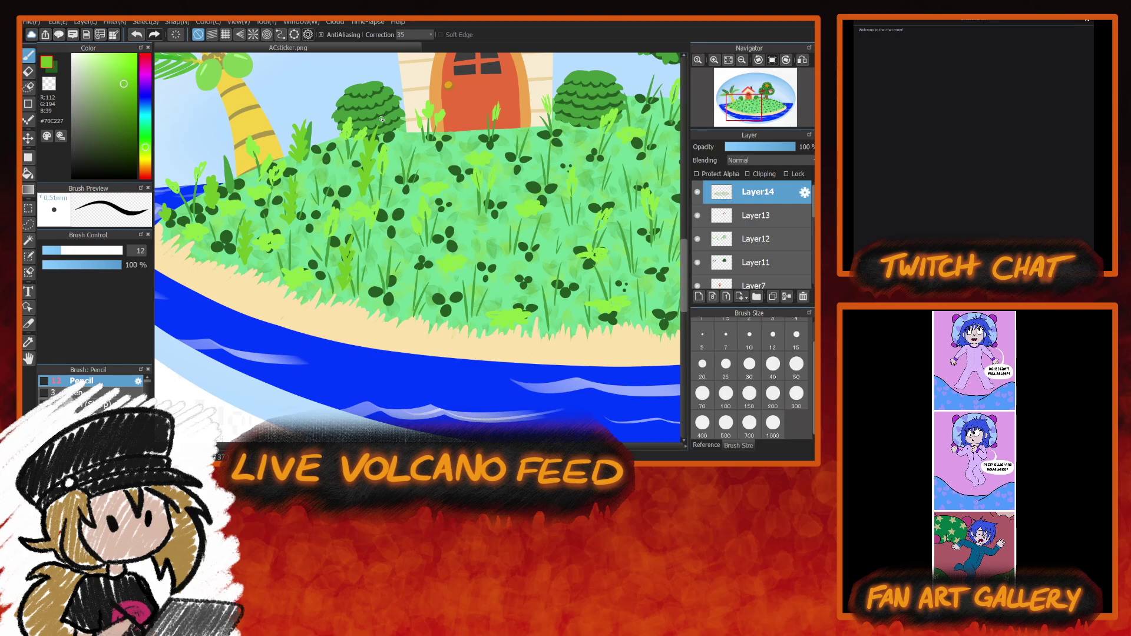
left_click_drag(380, 446, 398, 446)
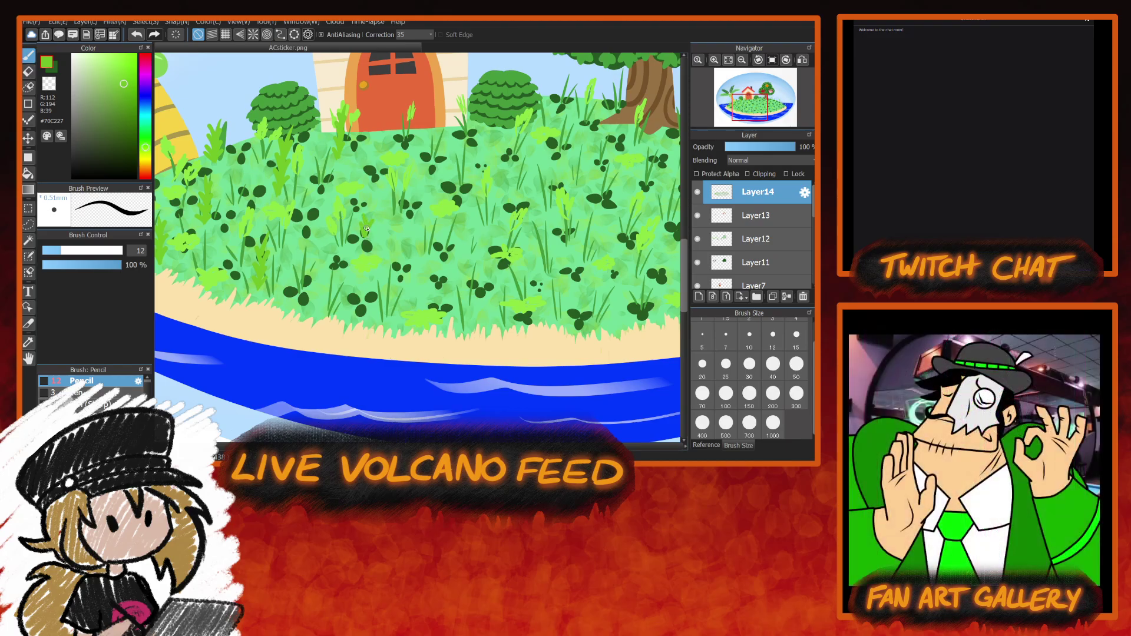
left_click_drag(367, 221, 374, 172)
left_click_drag(345, 304, 350, 259)
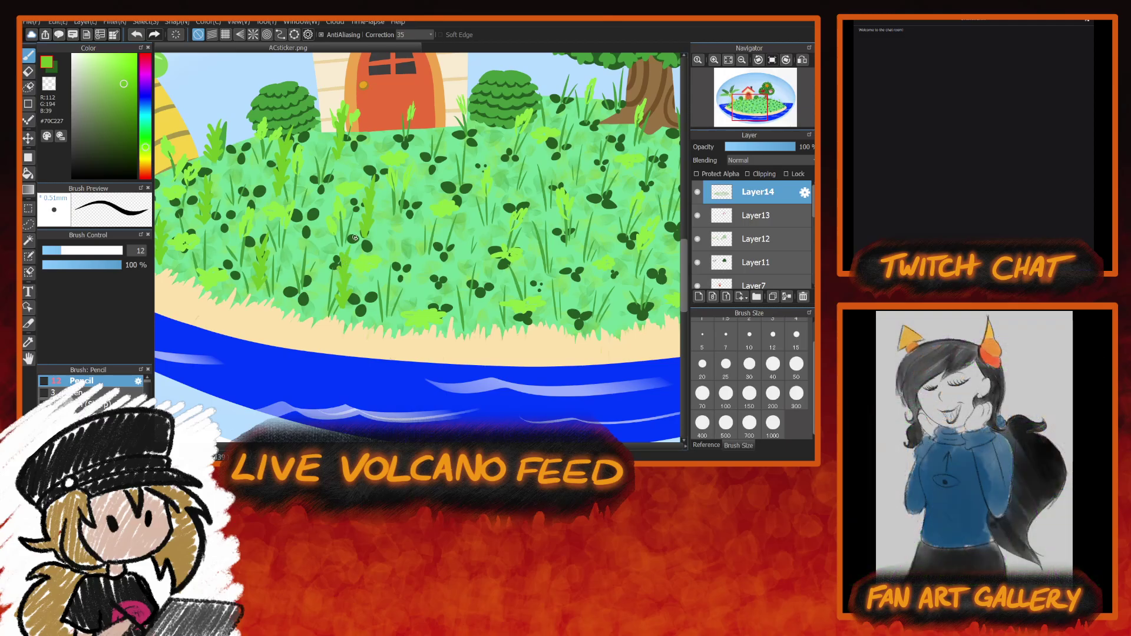
Add tall green fronds to the central lawn below the house's right side and just above the beach.
left_click_drag(508, 413, 405, 413)
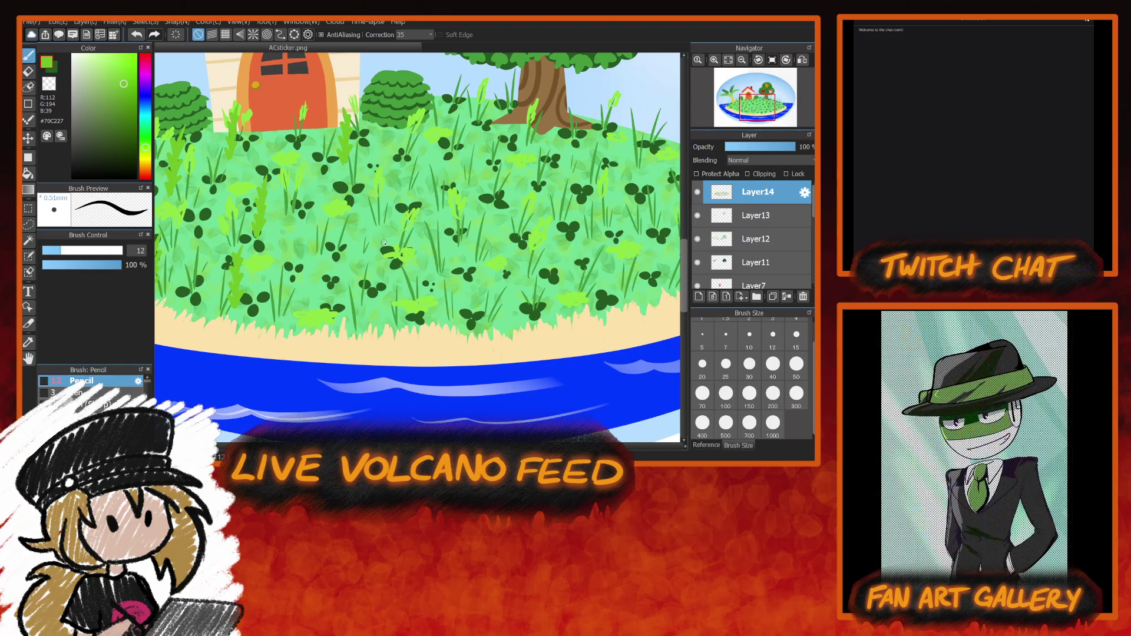
left_click_drag(361, 247, 366, 193)
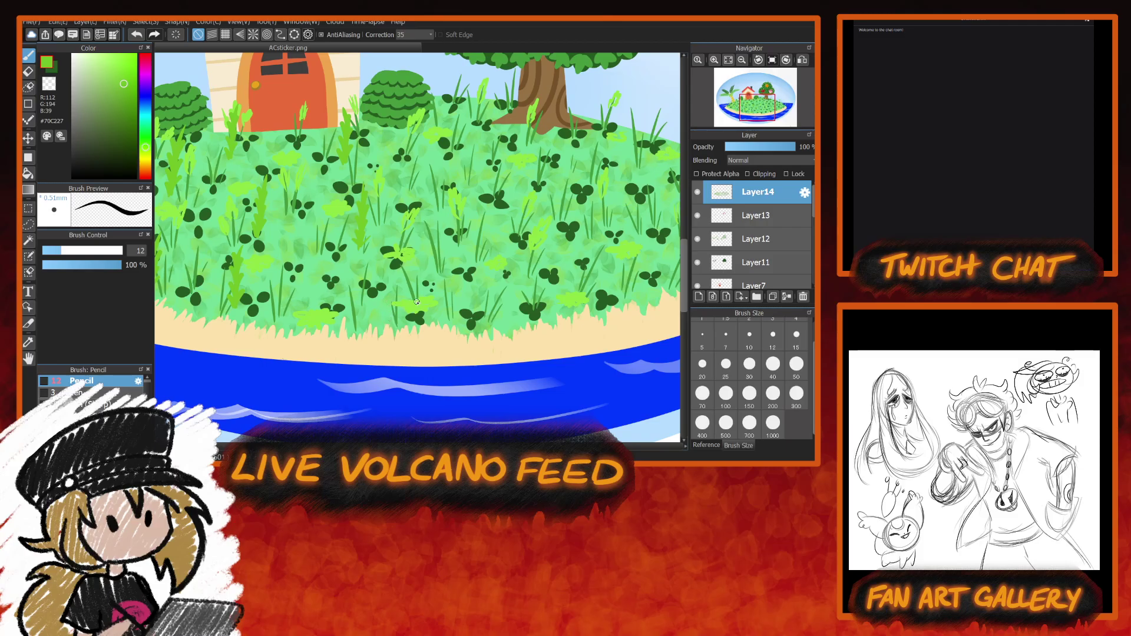
mouse_move(406, 295)
left_mouse_down()
mouse_move(416, 303)
mouse_move(418, 285)
left_mouse_up()
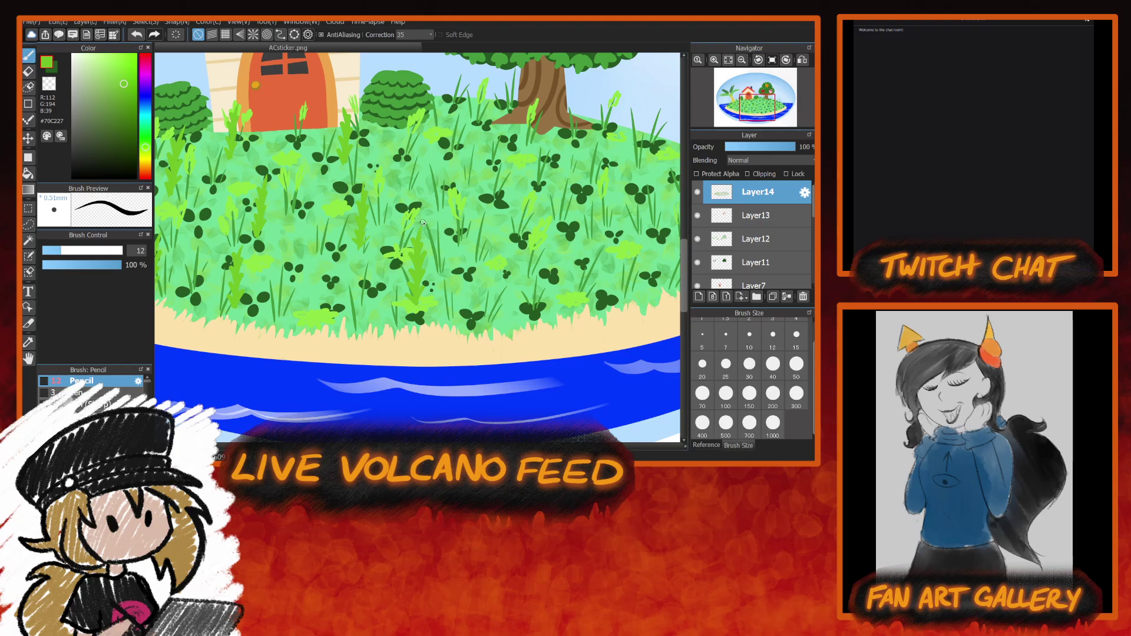
mouse_move(380, 327)
left_mouse_down()
mouse_move(381, 289)
mouse_move(467, 290)
left_mouse_up()
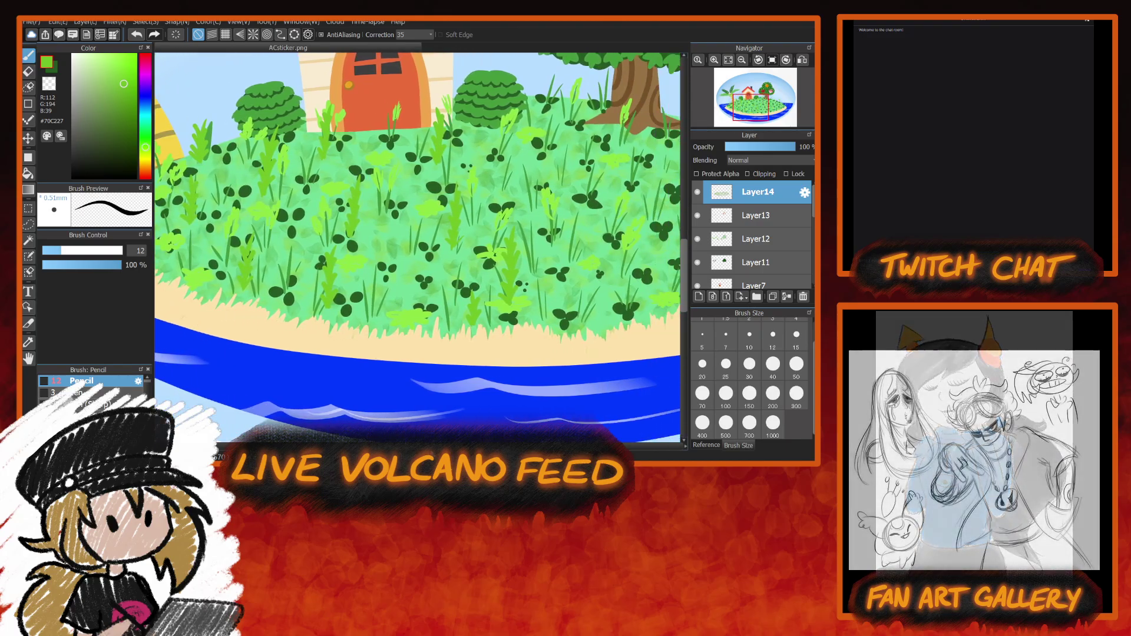
left_click_drag(508, 377, 422, 377)
Add green fronds in front of the house door, in the lawn below it and on the leaf cluster near the beach.
left_click_drag(296, 160, 298, 137)
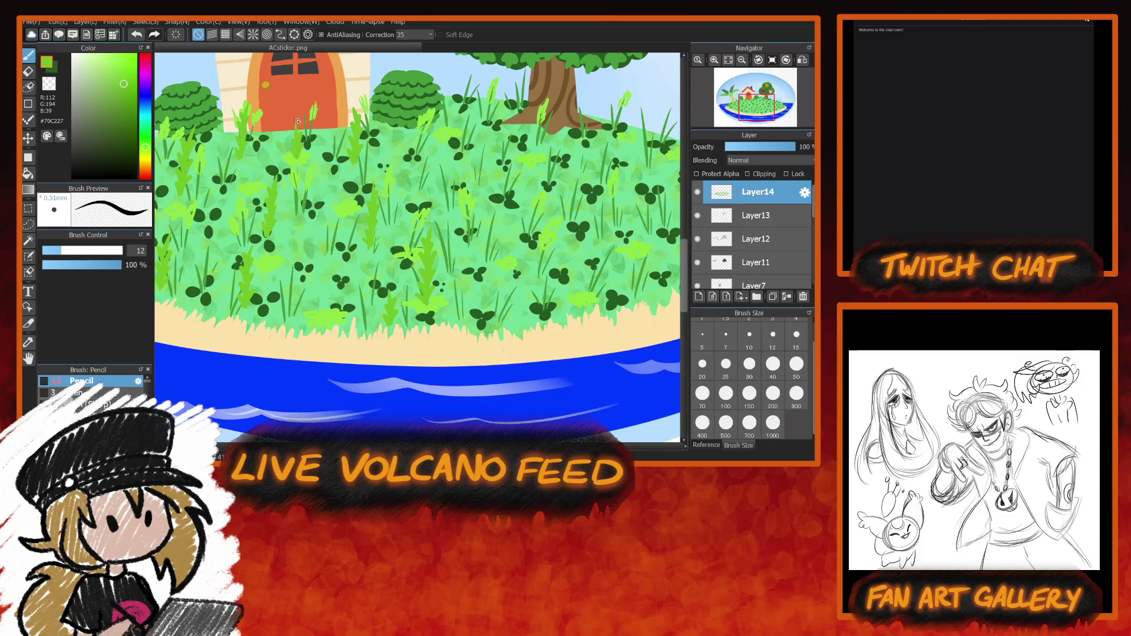
left_click_drag(313, 245, 326, 202)
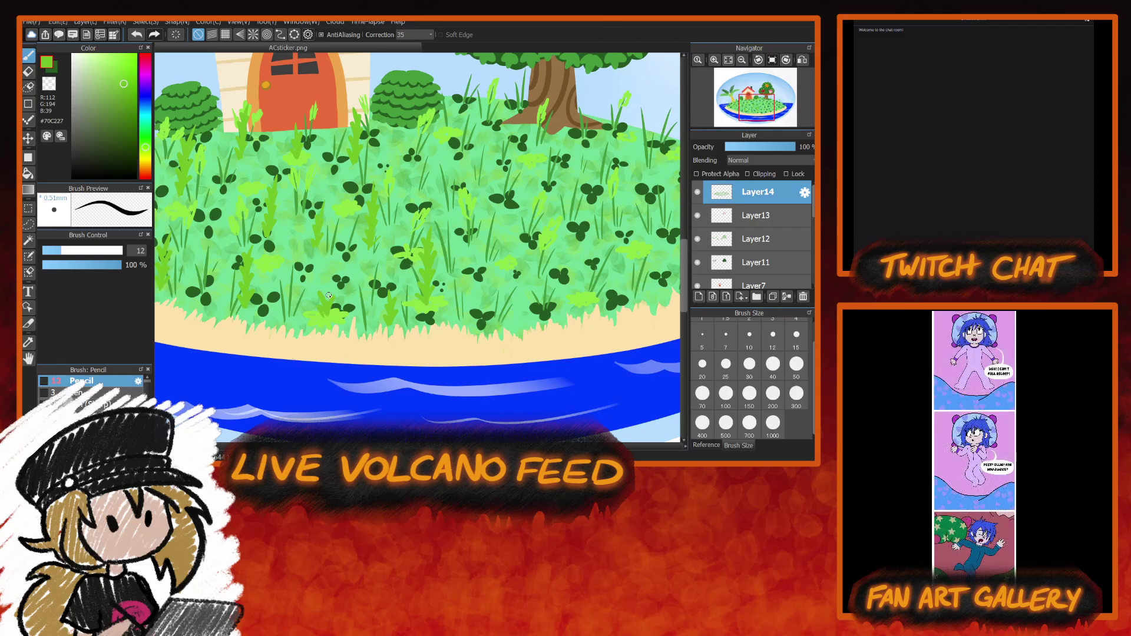
left_click_drag(329, 294, 327, 273)
Paint green fronds on the lawn between the right bush and the beach, below the fruit tree.
left_click_drag(419, 446, 505, 446)
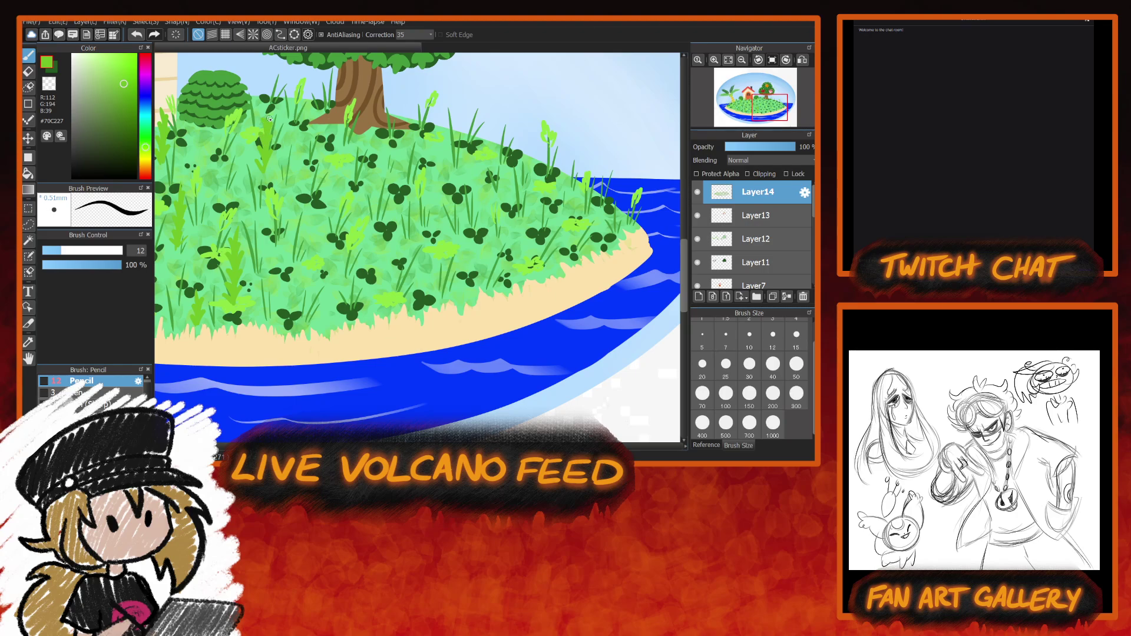
mouse_move(337, 319)
left_mouse_down()
mouse_move(328, 321)
mouse_move(334, 296)
mouse_move(330, 304)
left_mouse_up()
left_click_drag(333, 290, 331, 297)
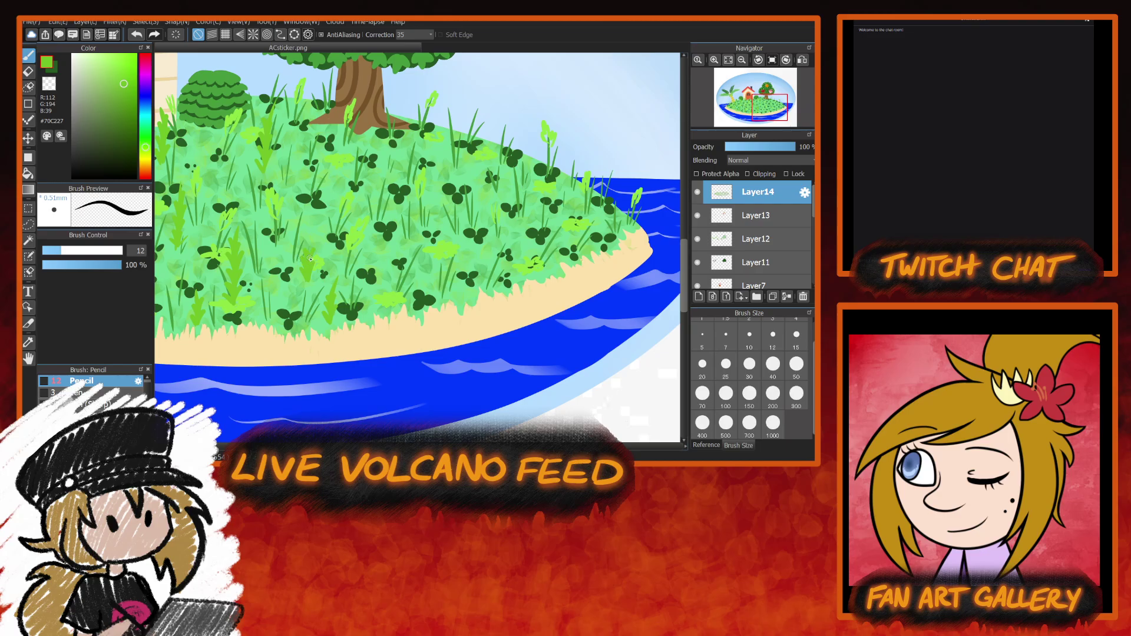
left_click_drag(310, 246, 310, 231)
left_click_drag(458, 447, 426, 446)
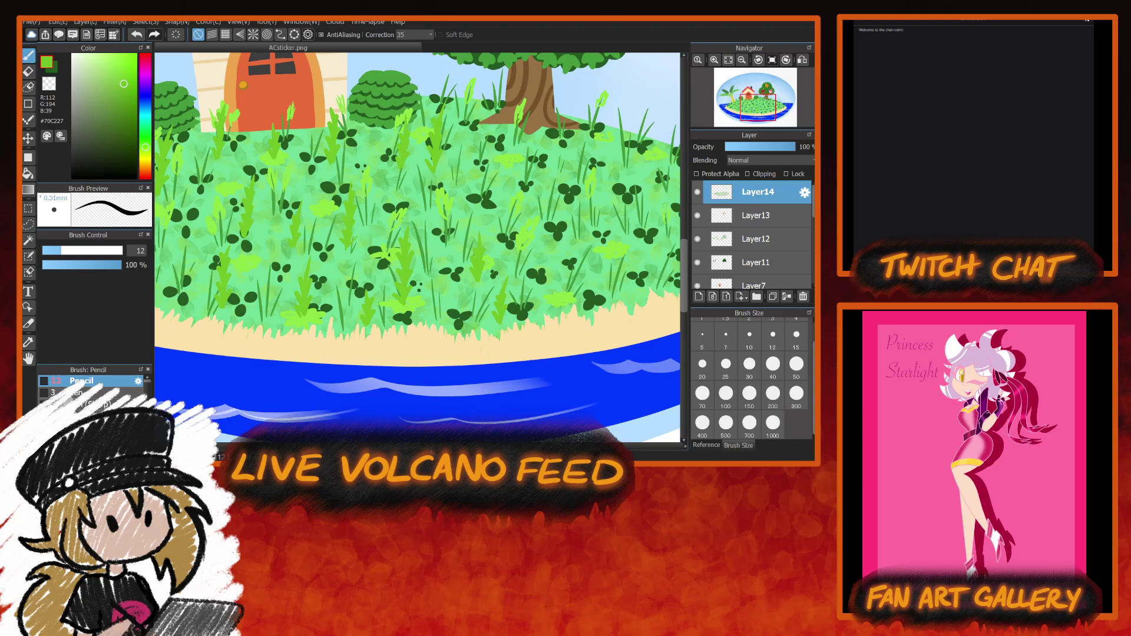
mouse_move(427, 446)
left_mouse_down()
mouse_move(374, 446)
mouse_move(444, 446)
left_mouse_up()
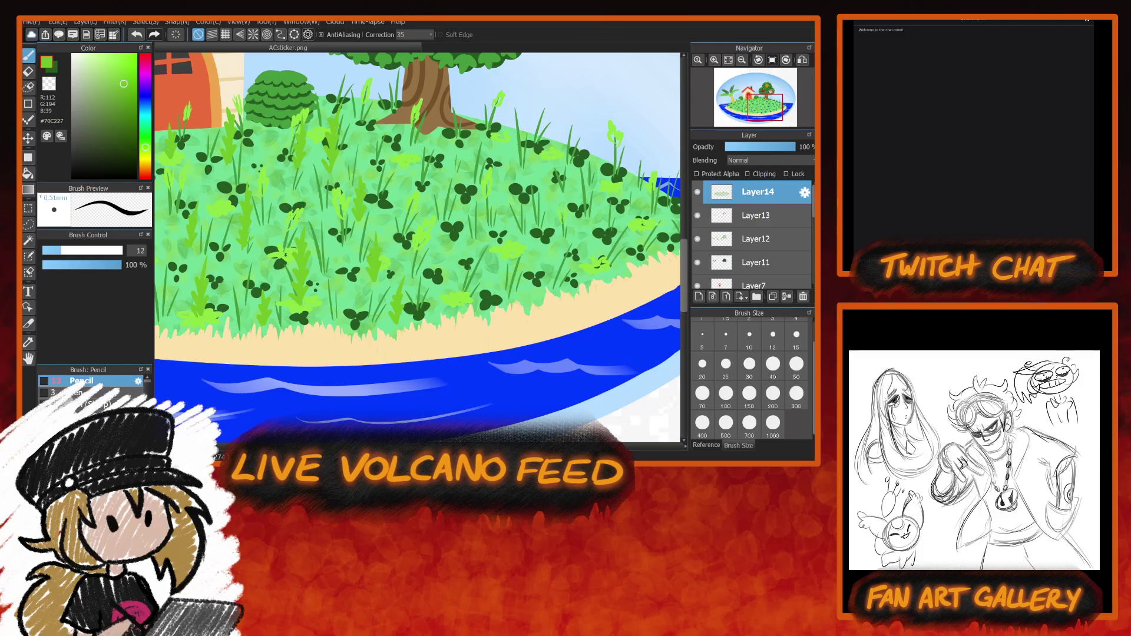
Paint green fronds from the fruit tree's trunk down the right slope to the ridge near the island's right tip.
left_click_drag(442, 142, 357, 142)
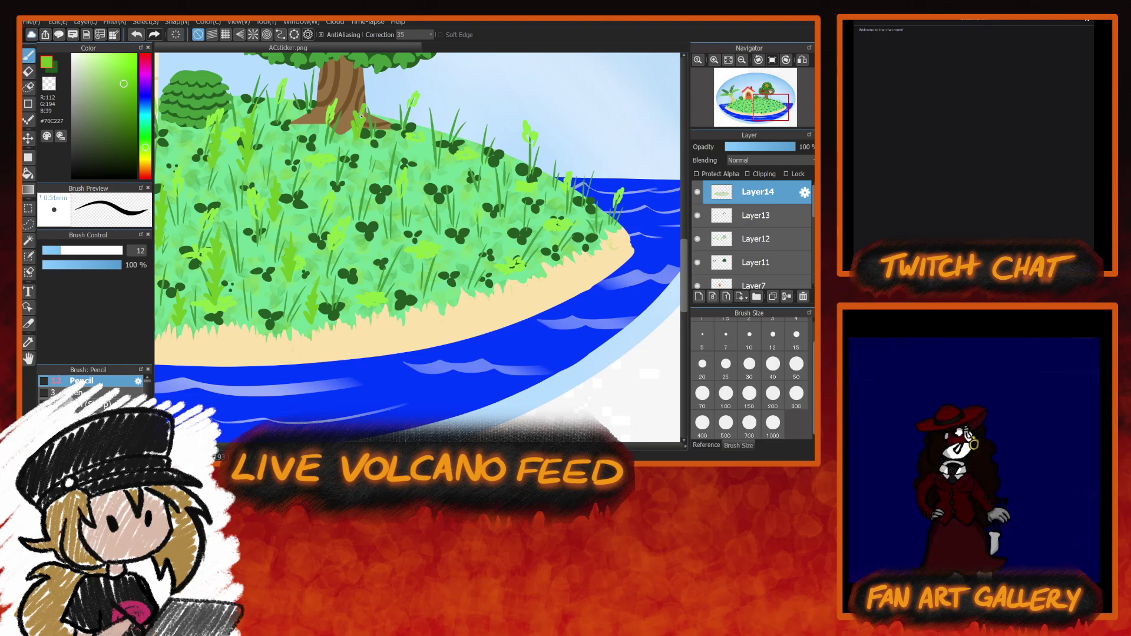
left_click_drag(360, 115, 360, 80)
left_click_drag(517, 421, 469, 421)
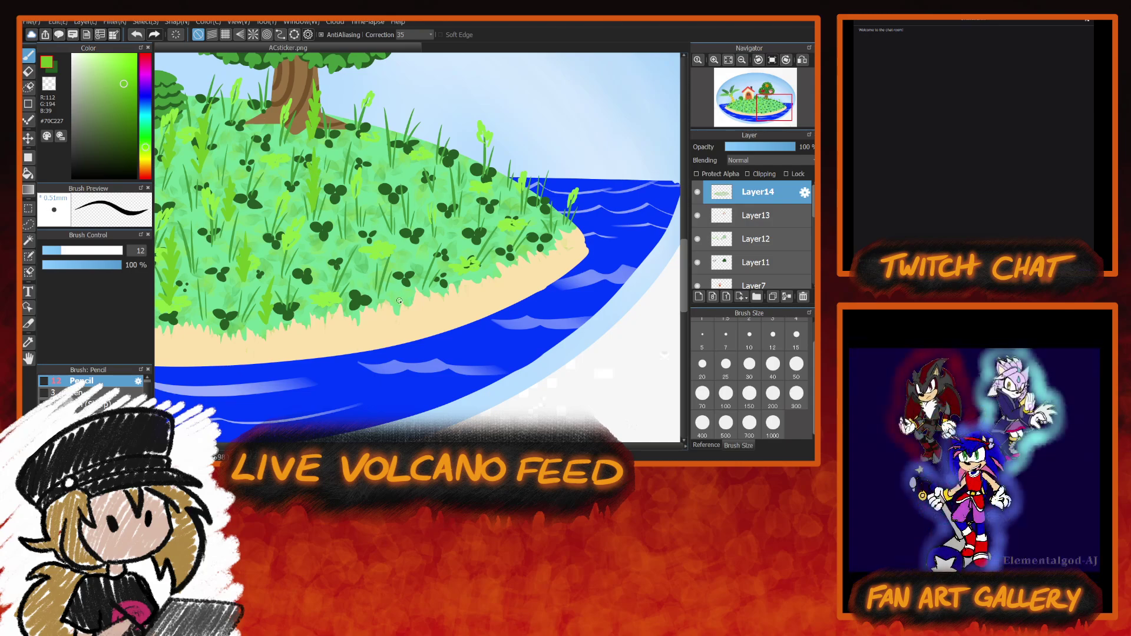
mouse_move(399, 301)
left_mouse_down()
mouse_move(402, 259)
mouse_move(413, 264)
left_mouse_up()
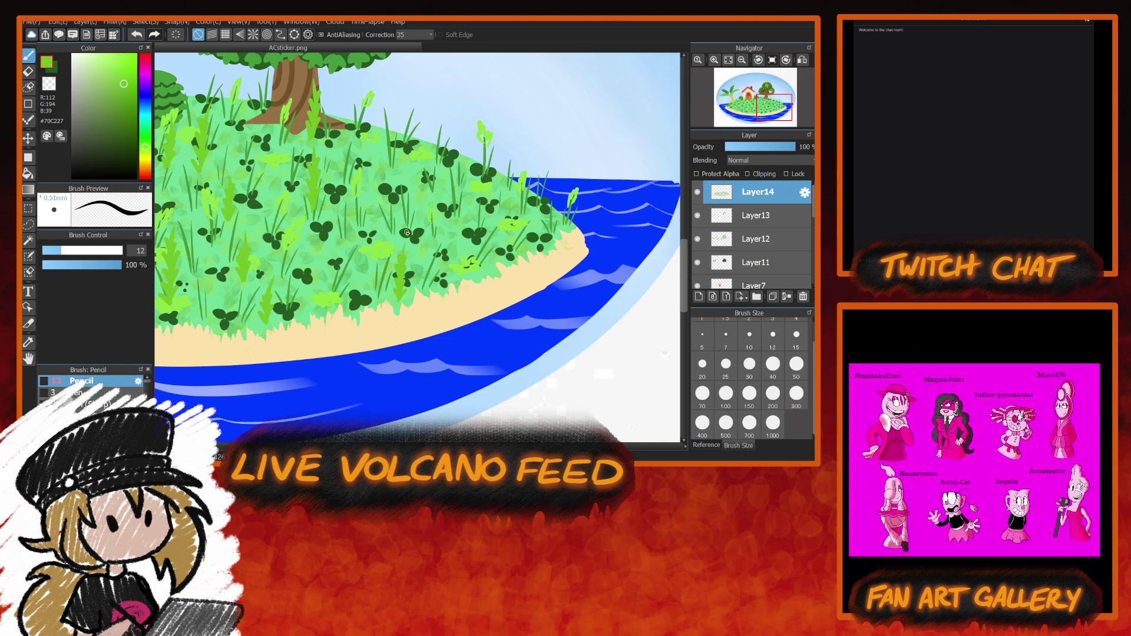
left_click_drag(360, 281, 370, 227)
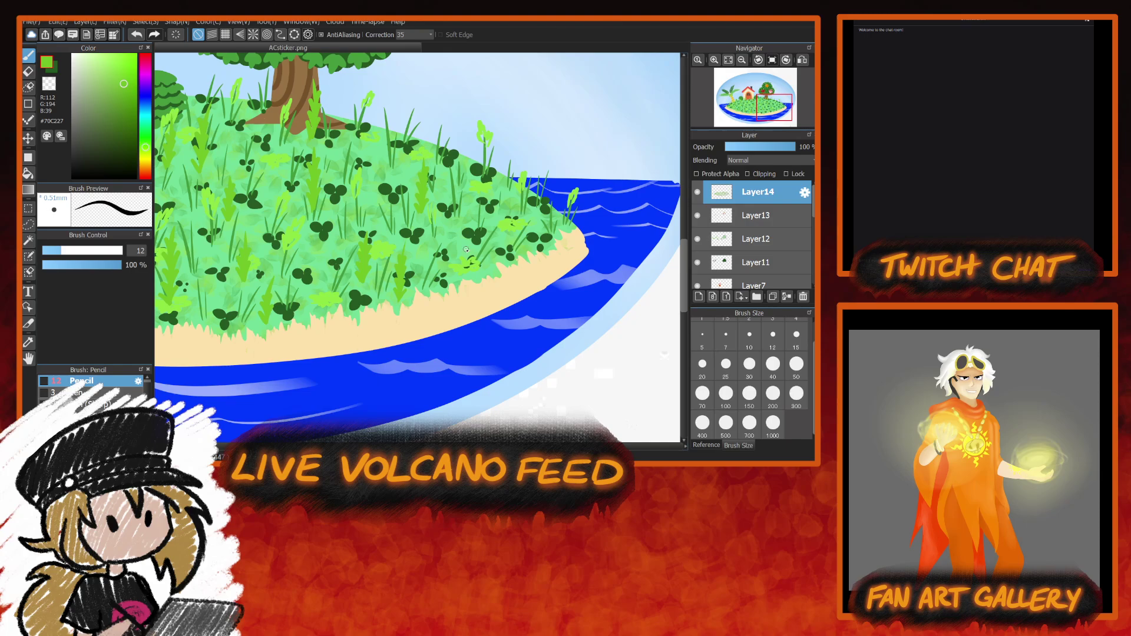
mouse_move(466, 249)
left_mouse_down()
mouse_move(486, 269)
mouse_move(489, 229)
left_mouse_up()
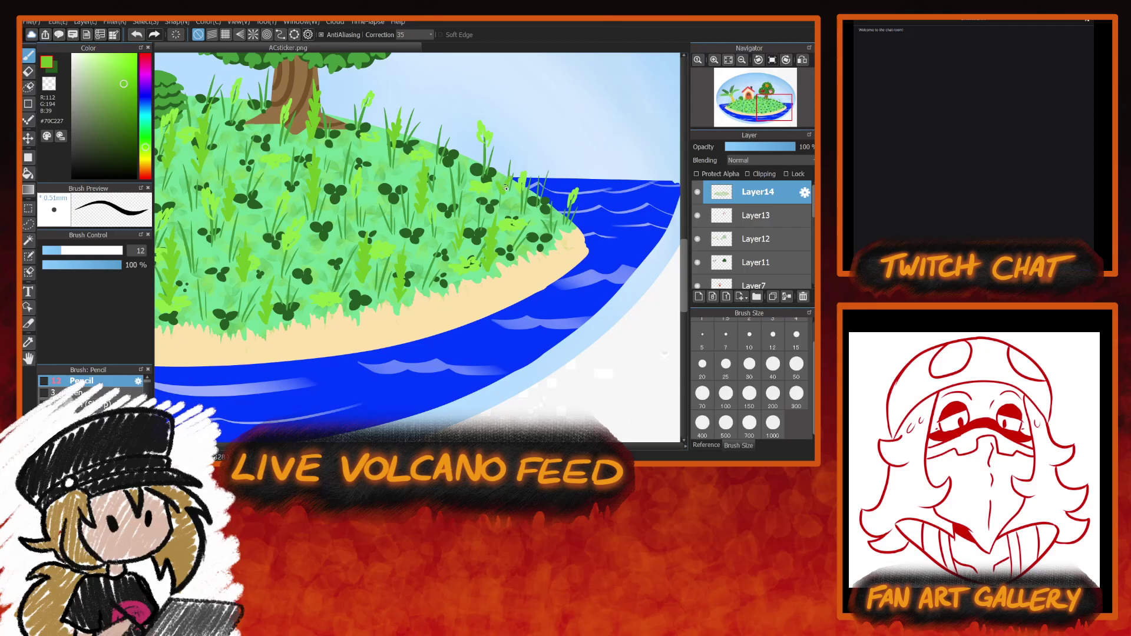
left_click_drag(507, 179, 514, 146)
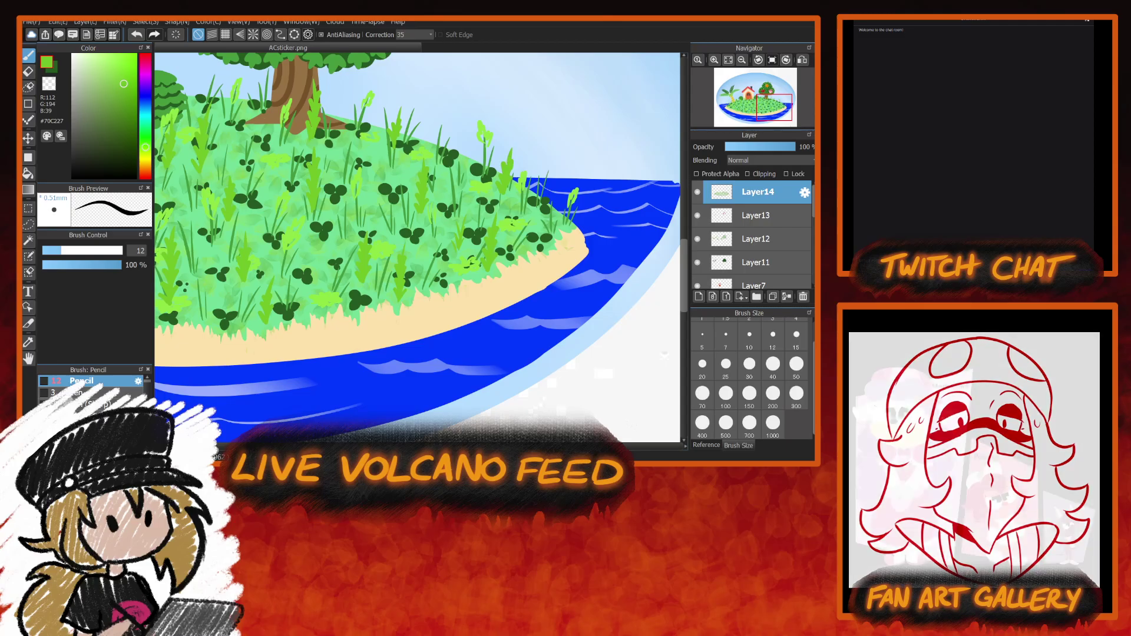
Select the sand layer Layer4, sample the beach colour and darken it to brown #AA9260.
left_click_drag(542, 212, 410, 212)
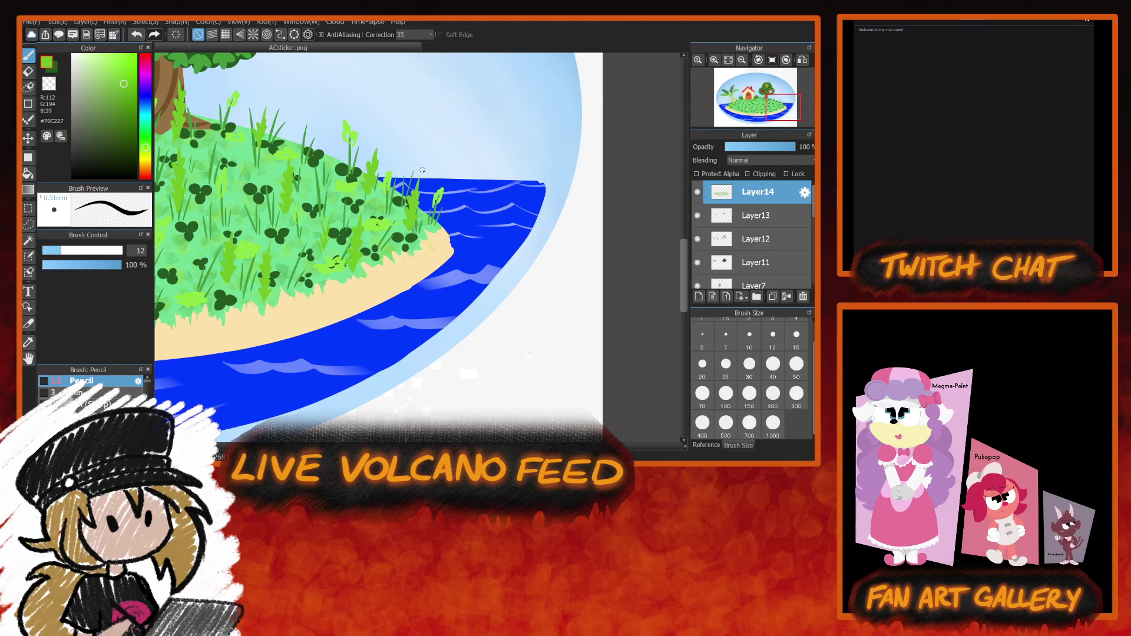
scroll(417, 247, "left", 15)
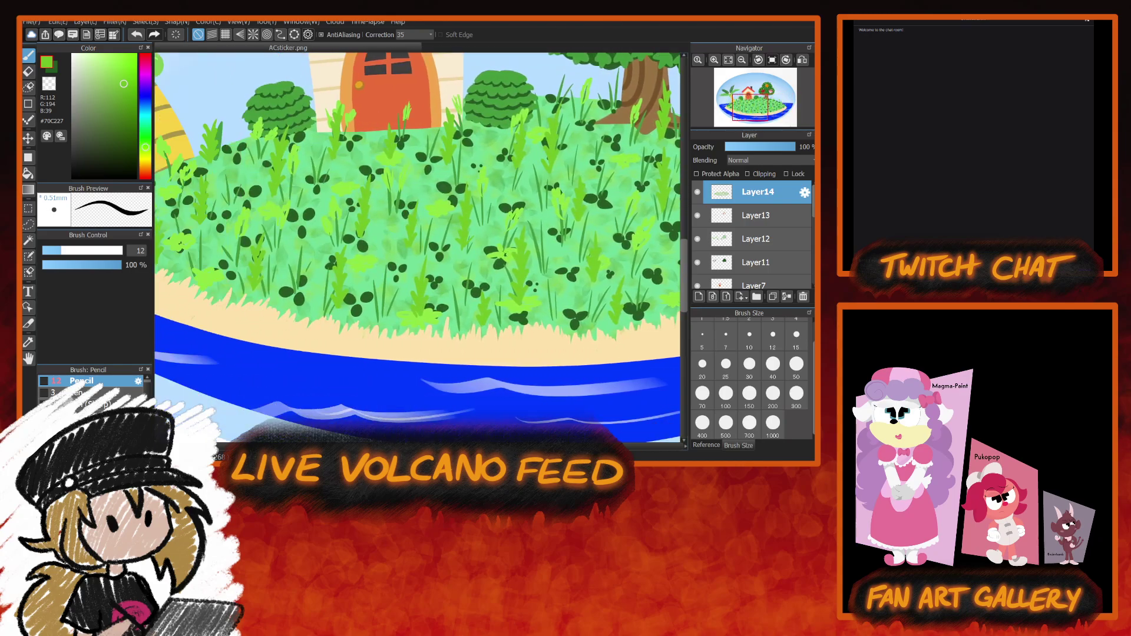
scroll(417, 248, "right", 10)
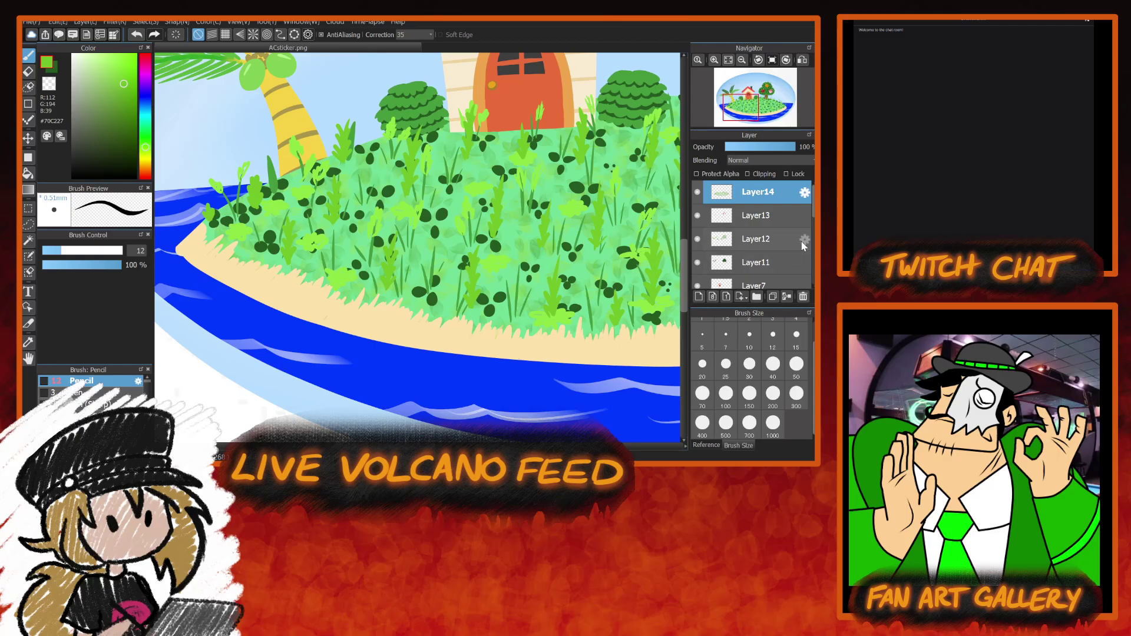
scroll(783, 252, "down", 4)
scroll(755, 236, "down", 3)
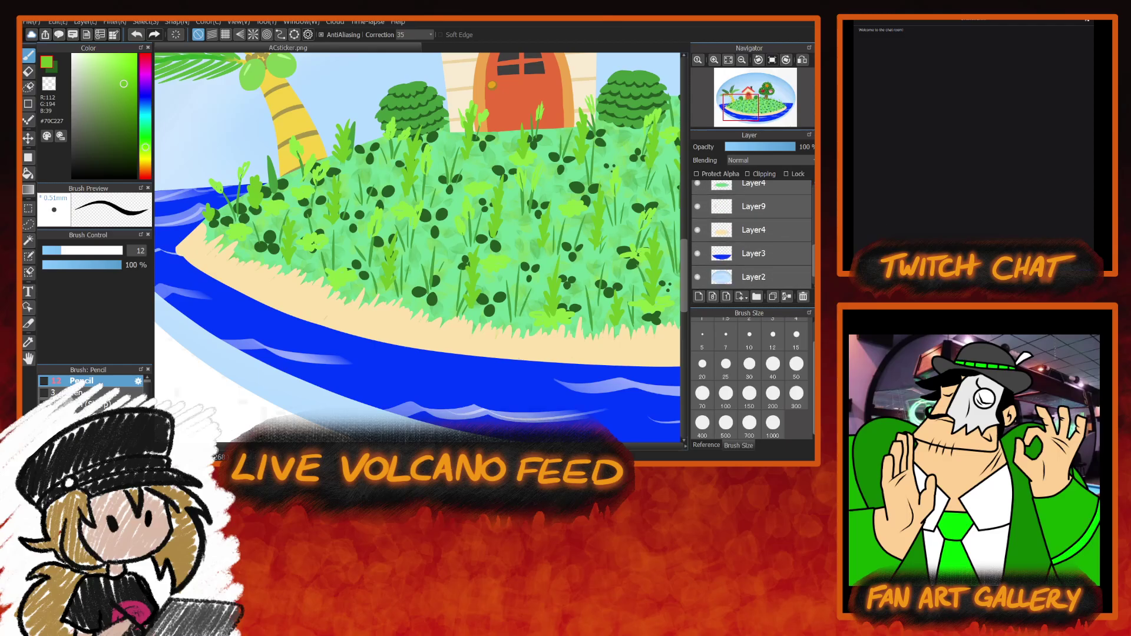
left_click(755, 214)
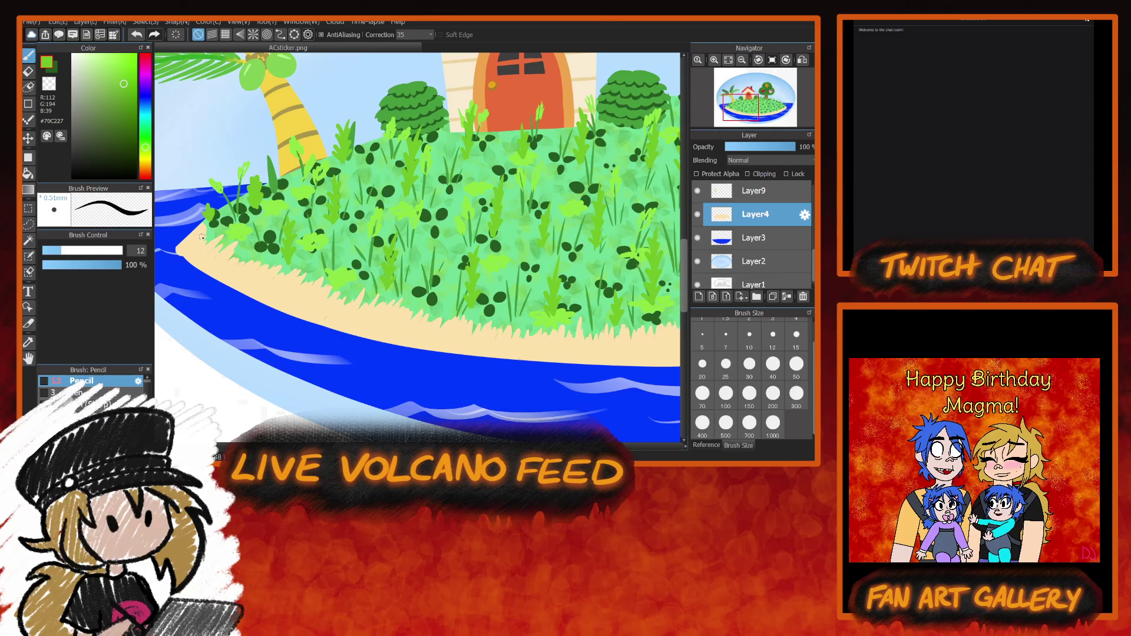
left_click(216, 263, "alt")
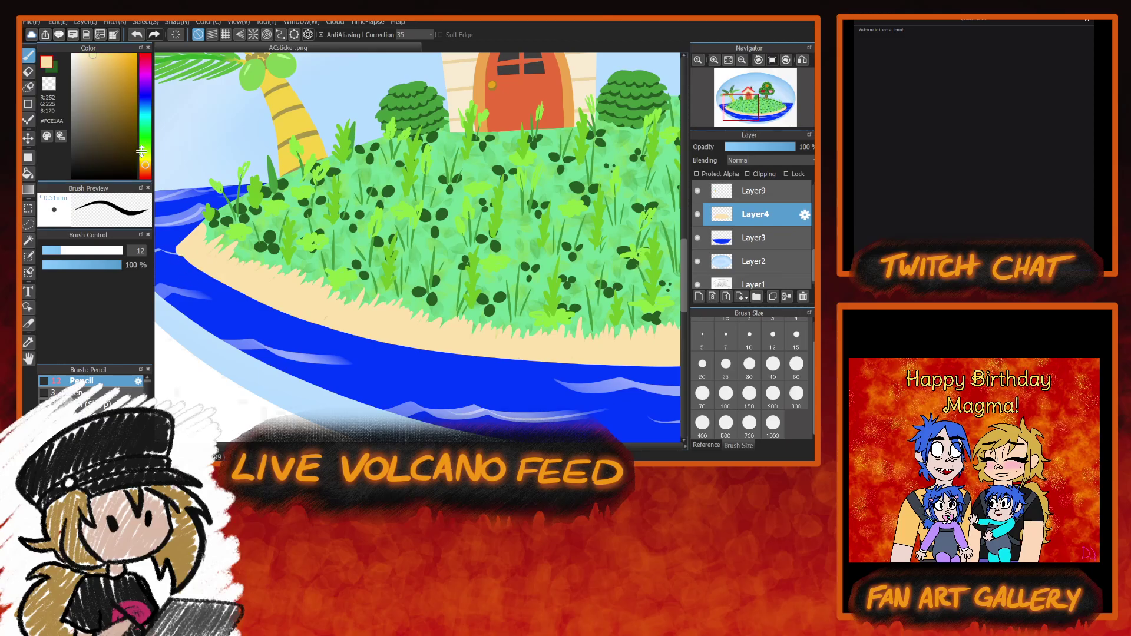
left_click(99, 76)
left_click_drag(99, 76, 100, 95)
Choose the Alcohol Marker brush and turn on alpha protection for the sand layer.
scroll(148, 386, "down", 3)
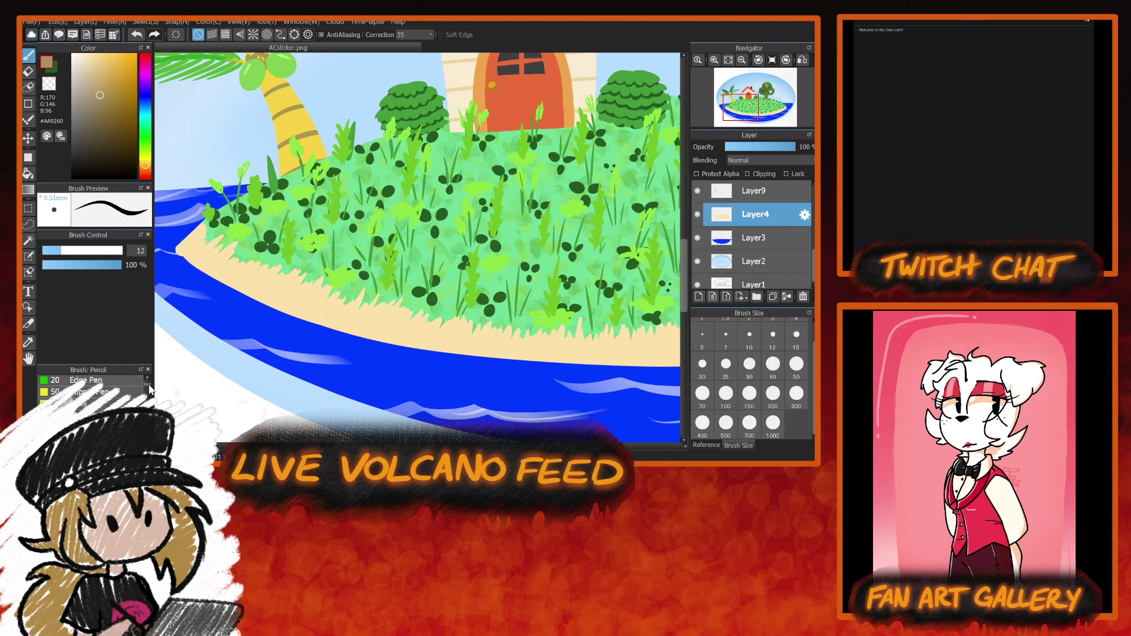
scroll(149, 392, "down", 5)
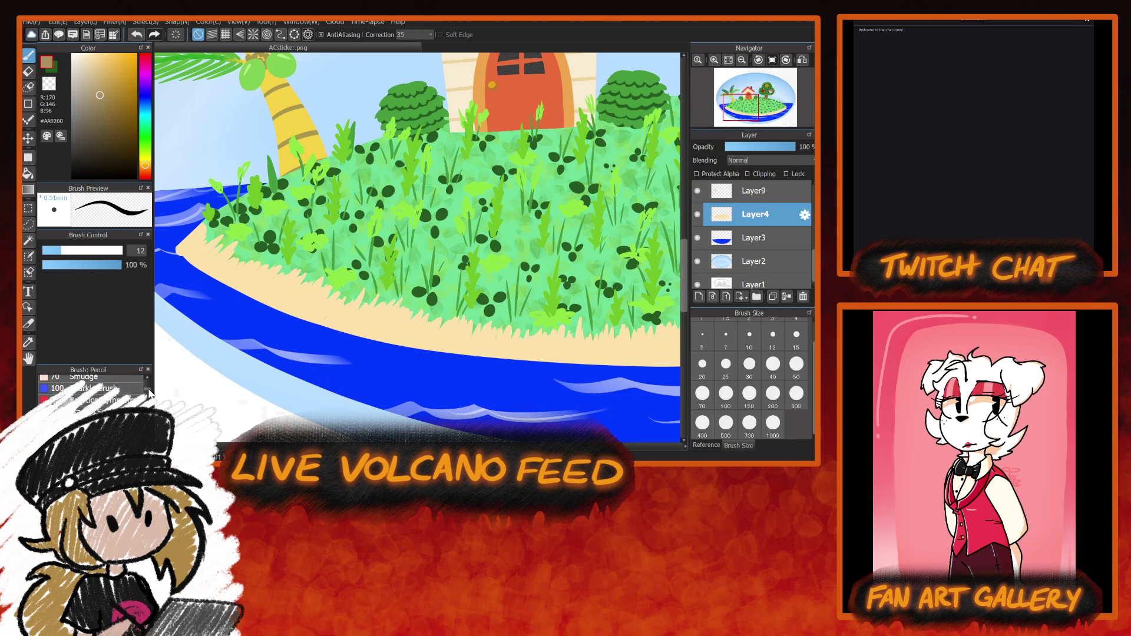
scroll(88, 389, "down", 5)
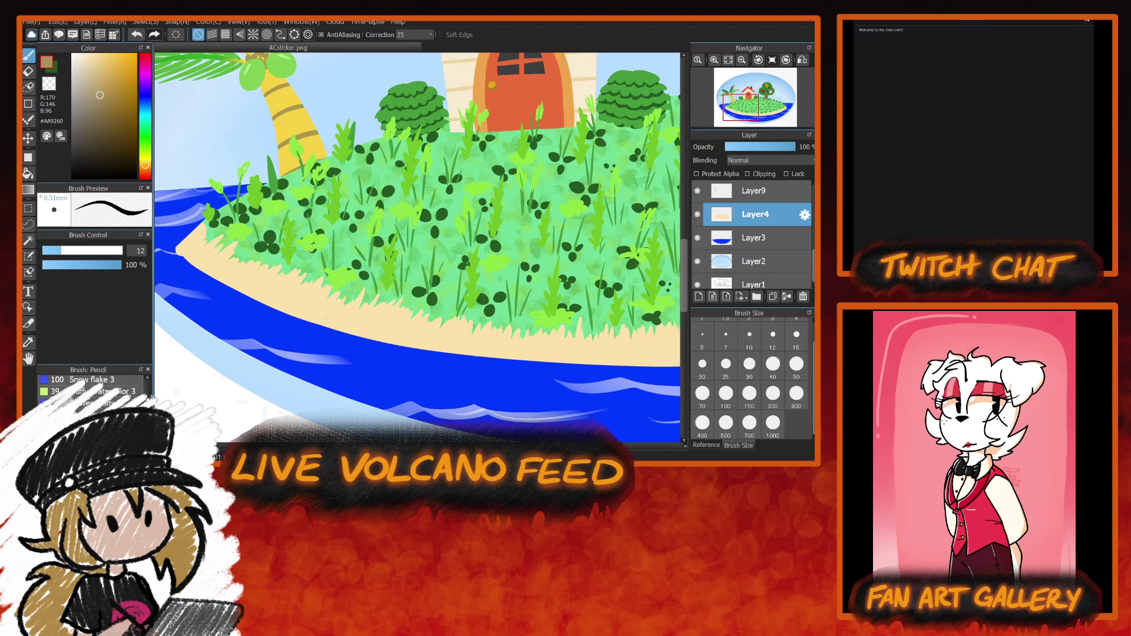
scroll(89, 389, "down", 3)
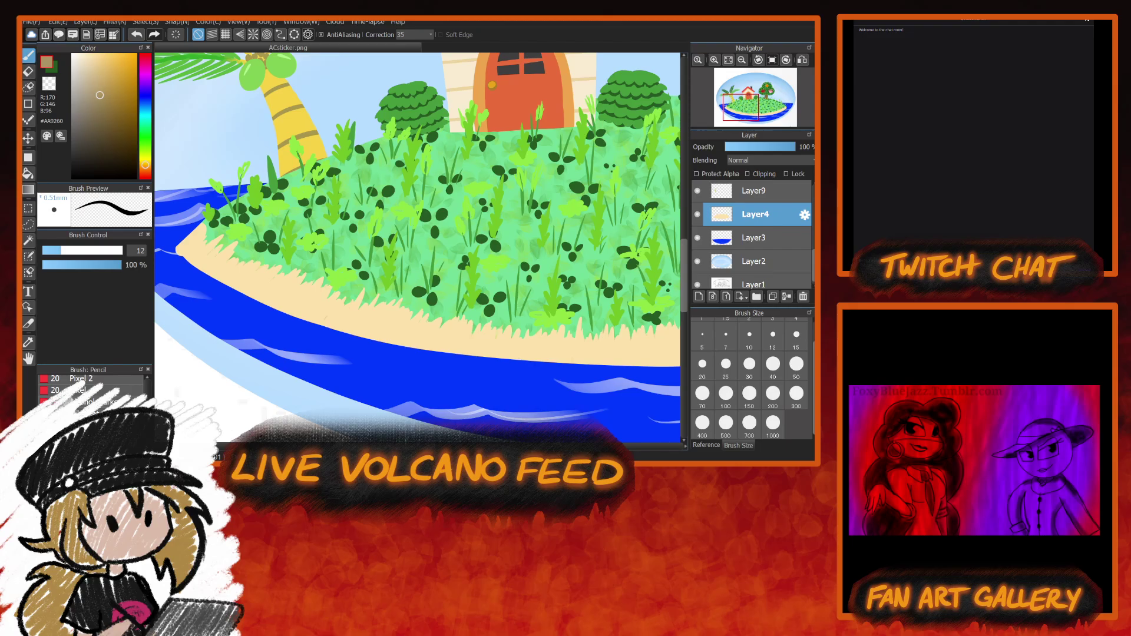
left_click(95, 402)
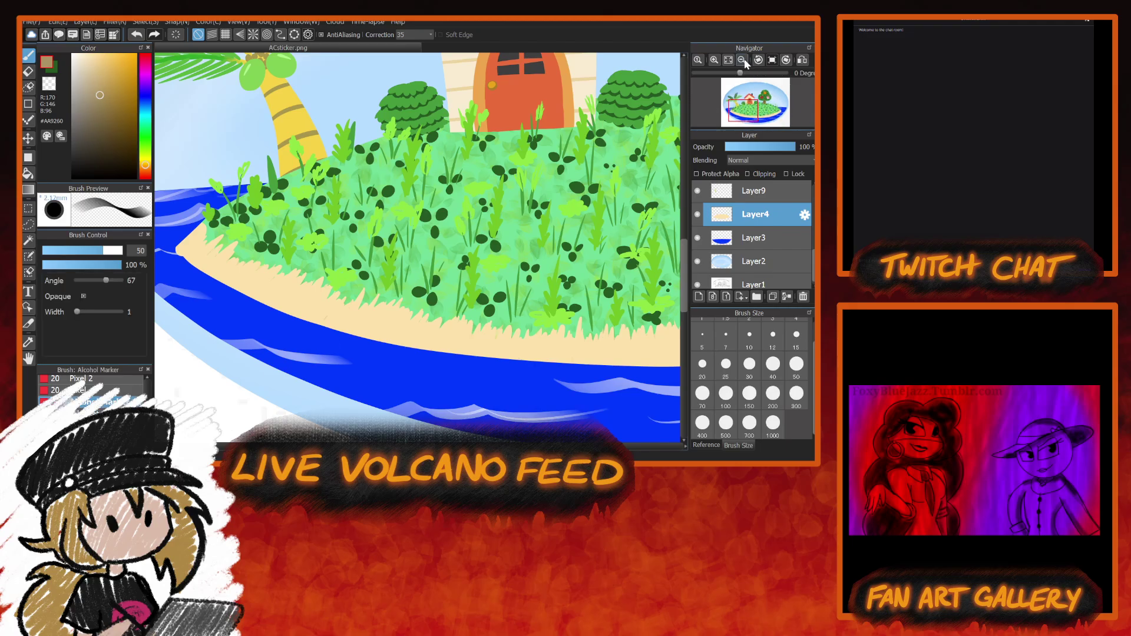
left_click(744, 60)
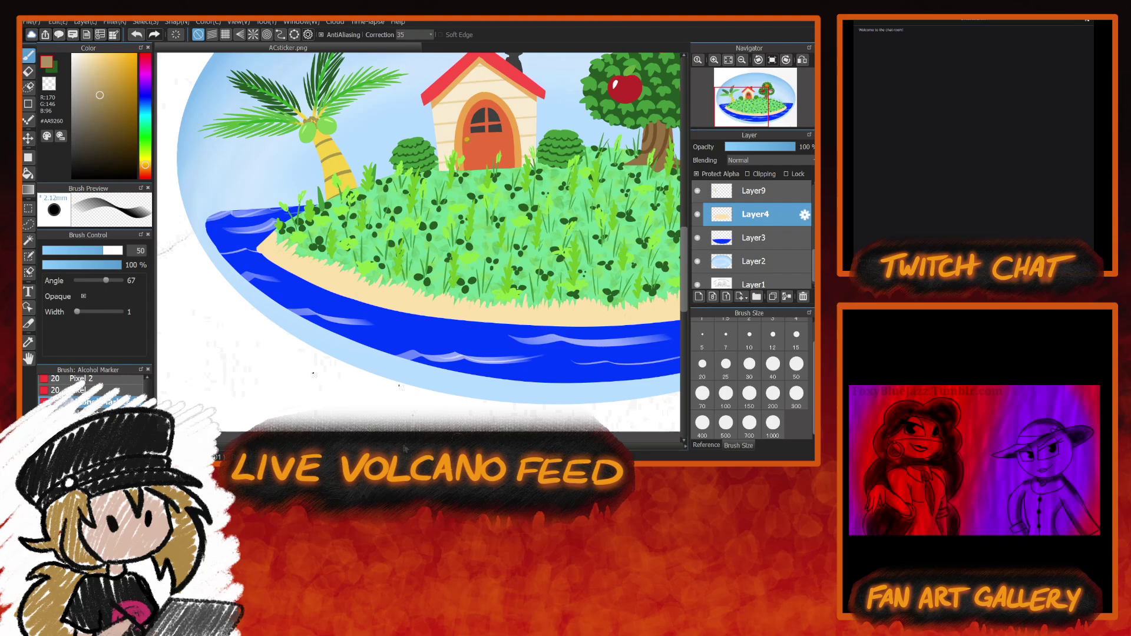
Set the marker angle to 26 and paint brown shading along the beach's waterline from its left end to its right tip.
left_click_drag(483, 235, 401, 236)
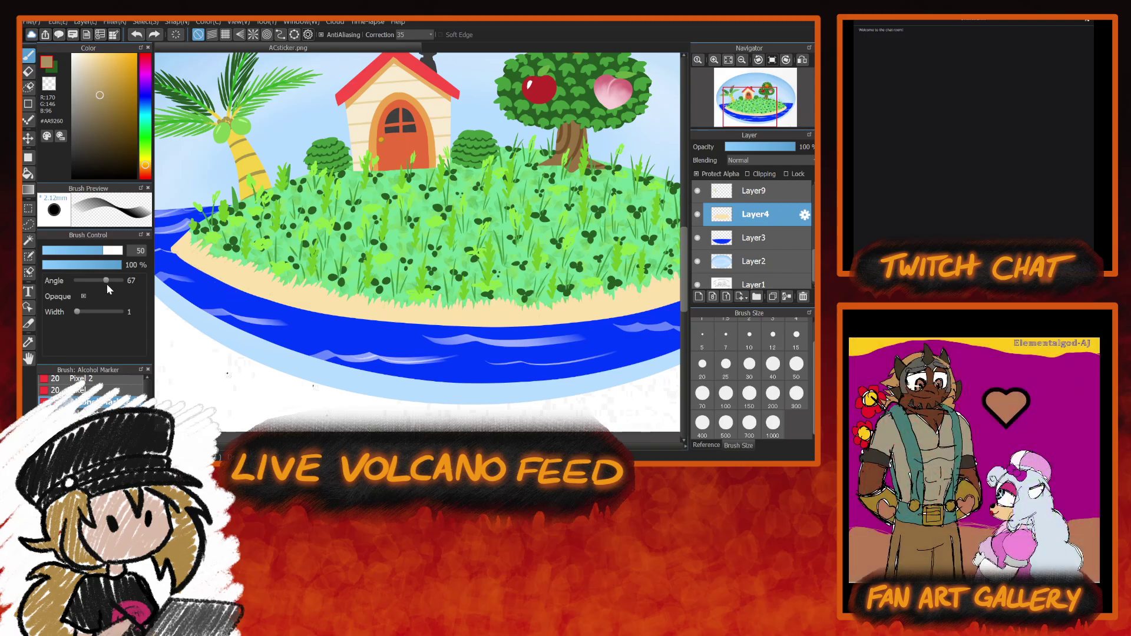
left_click_drag(108, 282, 91, 287)
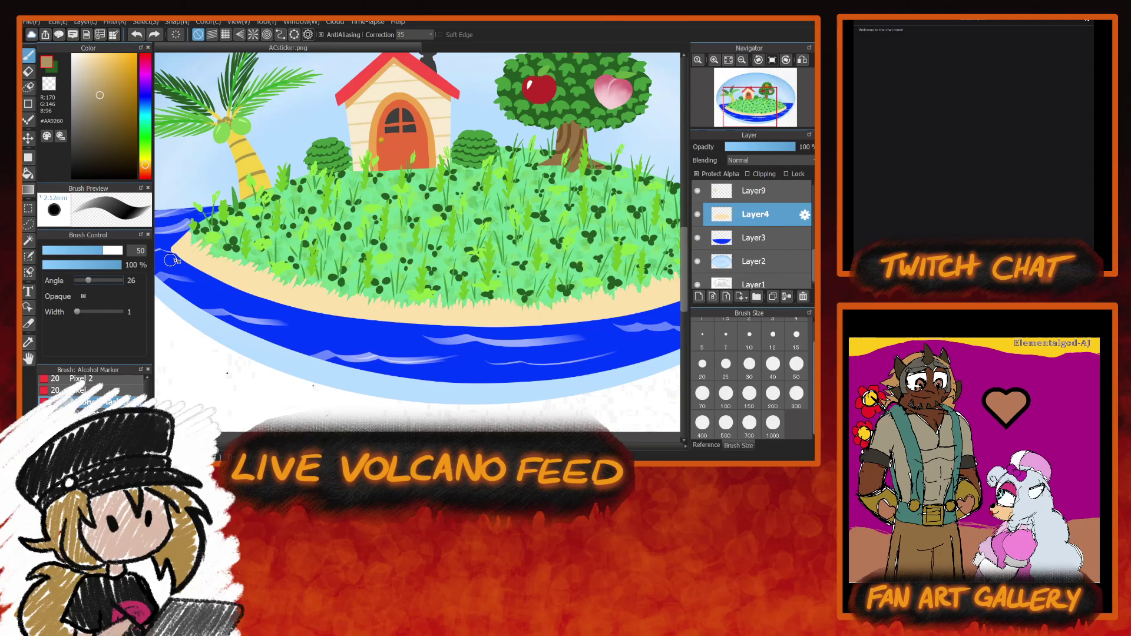
mouse_move(172, 249)
left_mouse_down()
mouse_move(207, 283)
mouse_move(373, 327)
mouse_move(505, 334)
mouse_move(683, 313)
left_mouse_up()
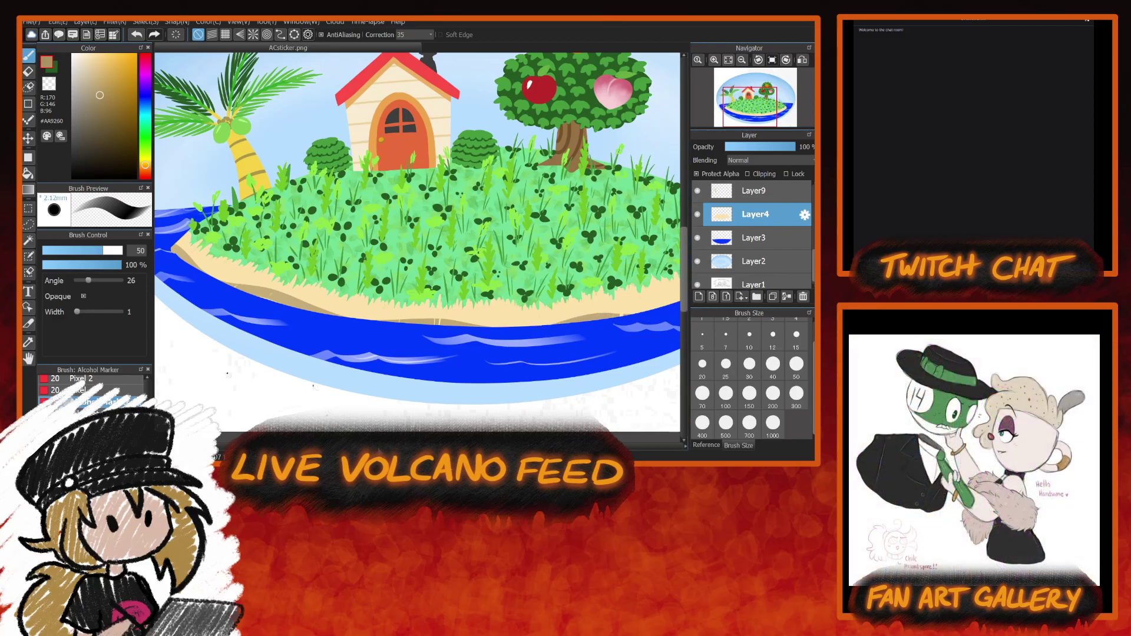
mouse_move(612, 317)
left_mouse_down()
mouse_move(323, 317)
mouse_move(423, 294)
mouse_move(511, 251)
mouse_move(314, 319)
left_mouse_up()
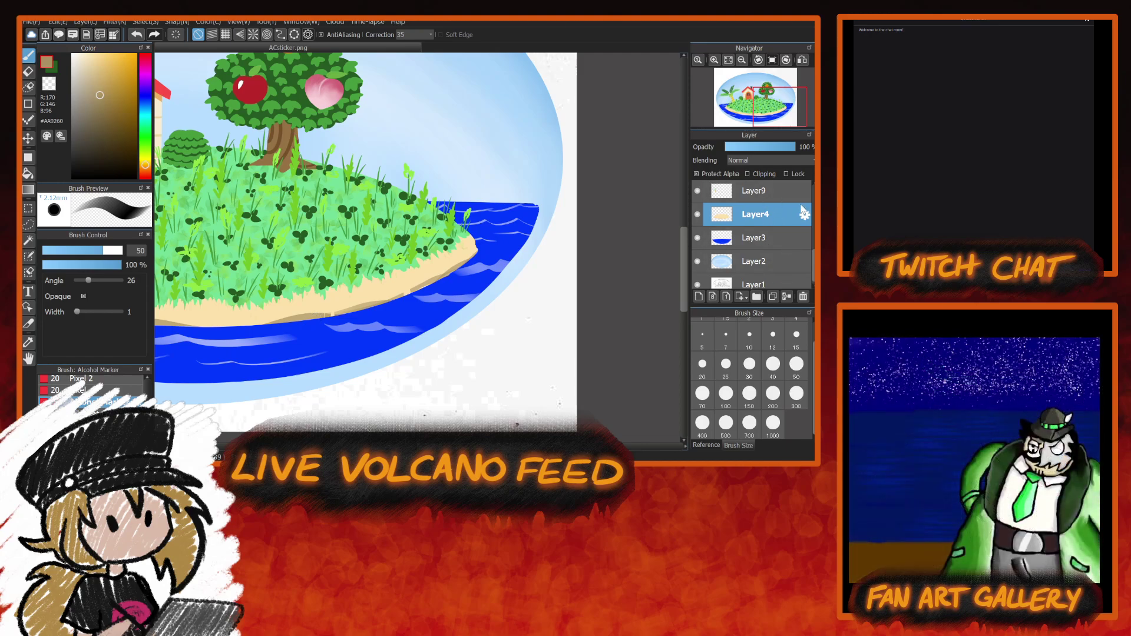
Reselect the sand layer Layer4 and extend the brown shading along the middle of the beach's lower edge.
left_click(780, 194)
scroll(784, 224, "up", 3)
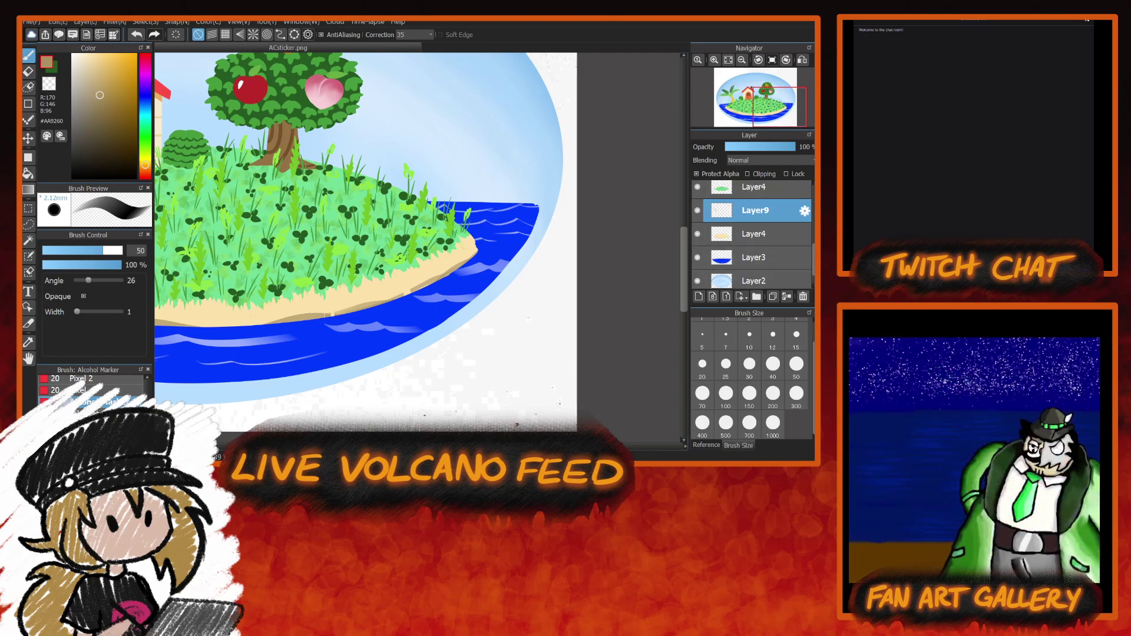
left_click(783, 236)
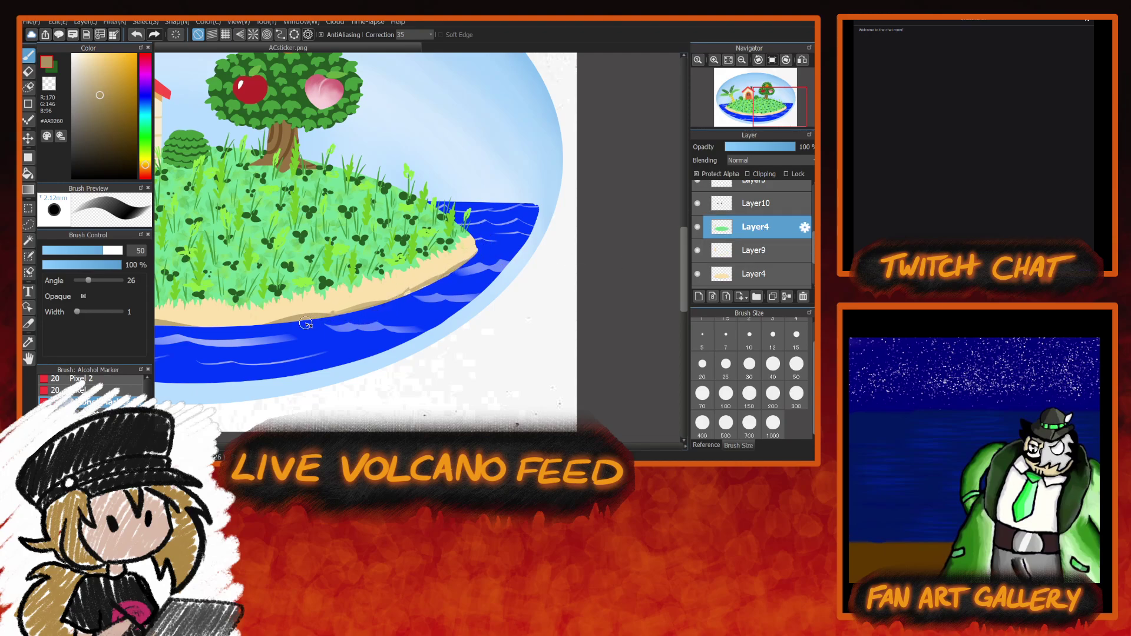
scroll(412, 330, "left", 3)
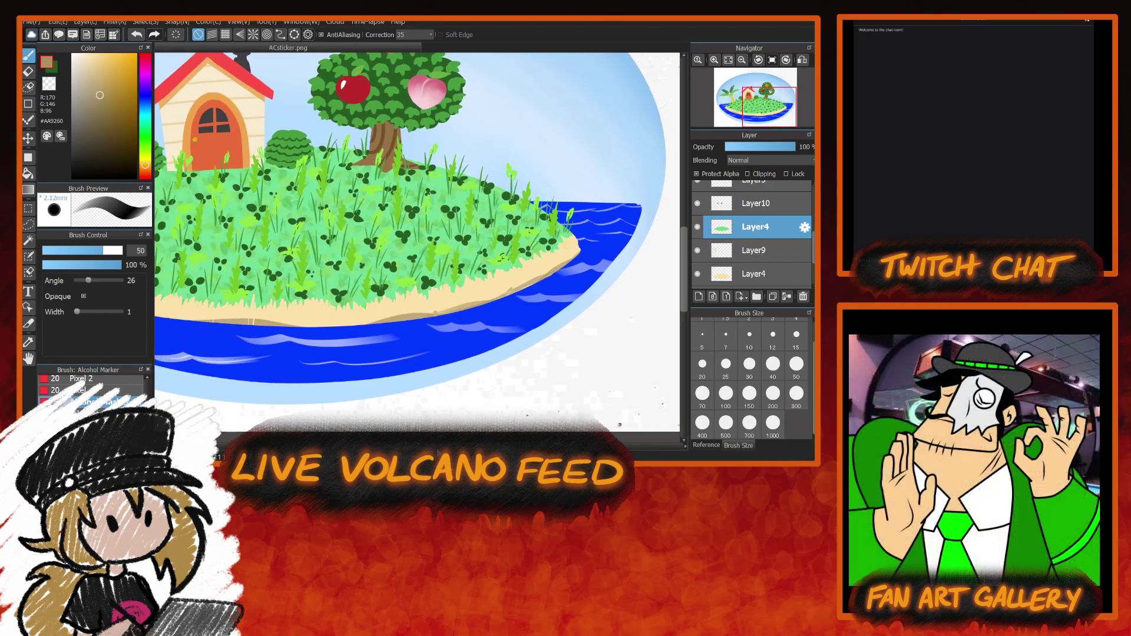
scroll(476, 328, "left", 3)
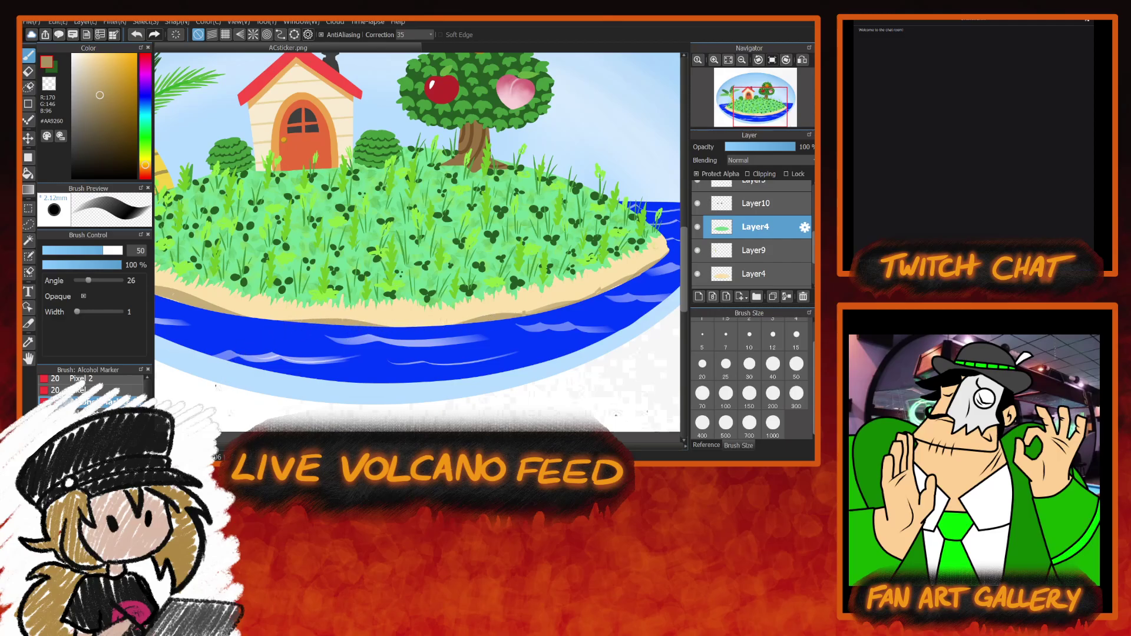
scroll(356, 319, "left", 5)
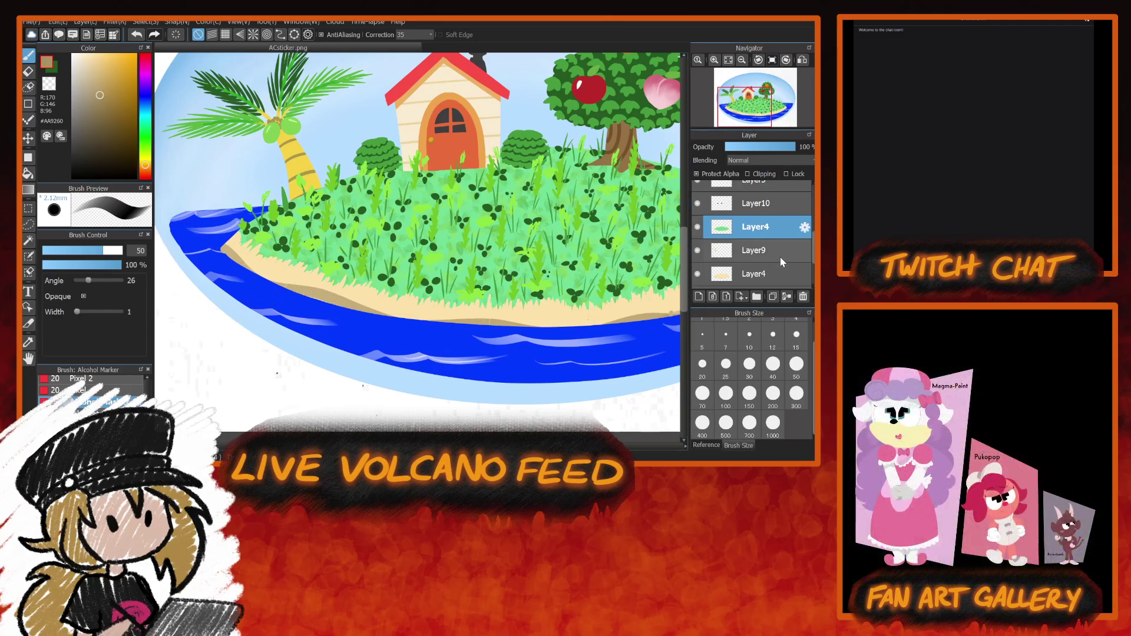
left_click(762, 277)
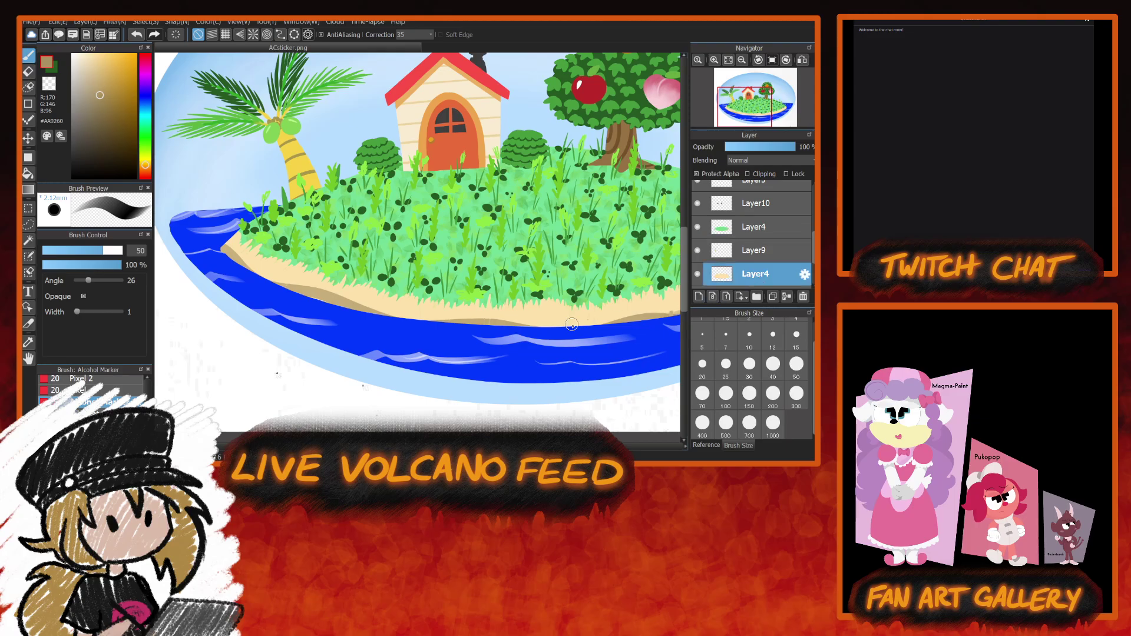
left_click_drag(554, 323, 669, 328)
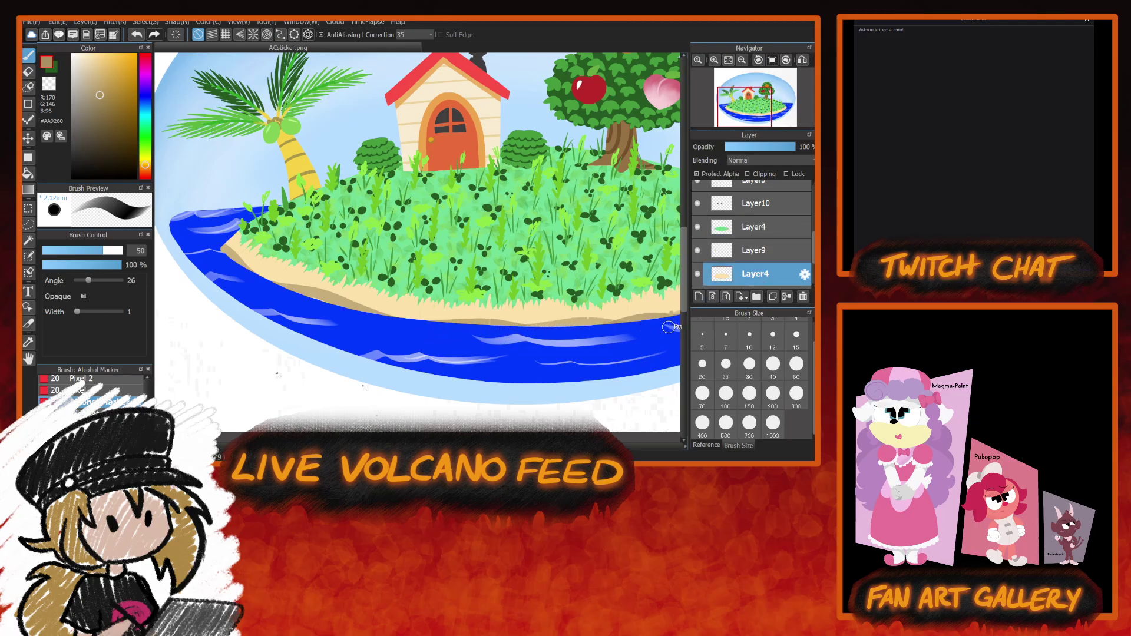
View the whole island and hide the sketch layer Layer1 beneath the illustration.
mouse_move(408, 447)
left_mouse_down()
mouse_move(395, 447)
mouse_move(440, 448)
mouse_move(418, 448)
left_mouse_up()
left_click(742, 60)
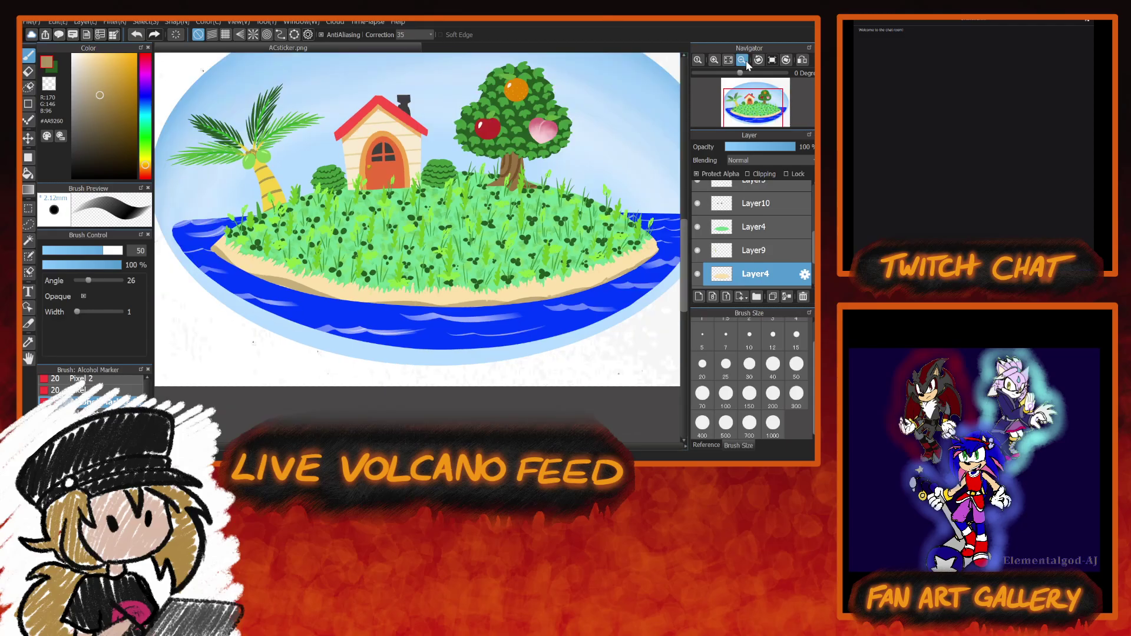
left_click(746, 62)
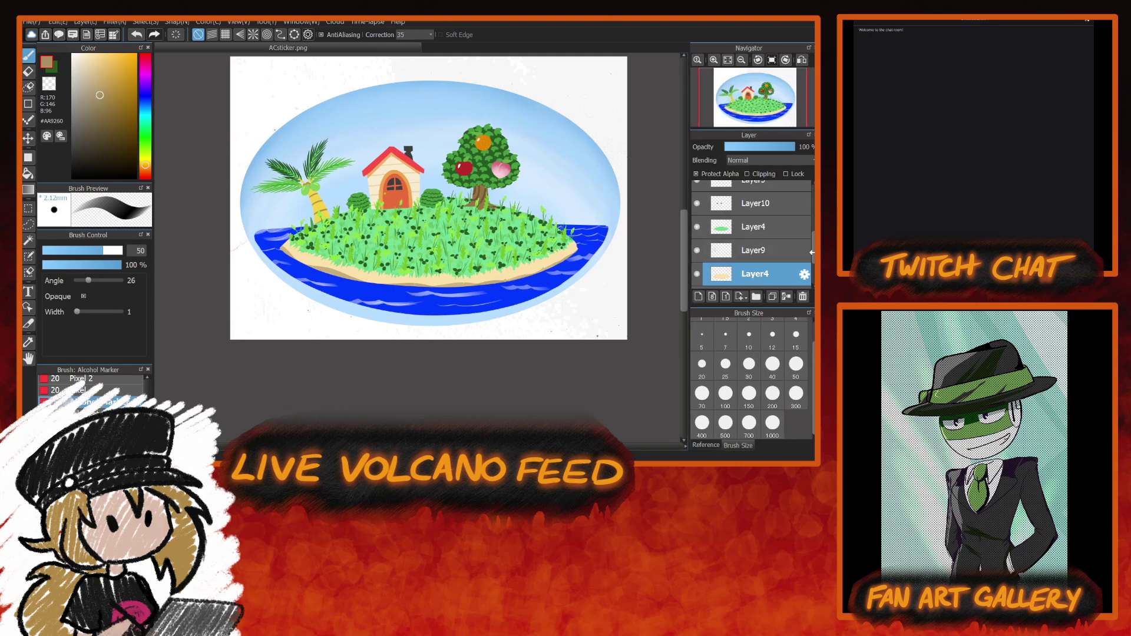
scroll(758, 283, "down", 3)
left_click(698, 277)
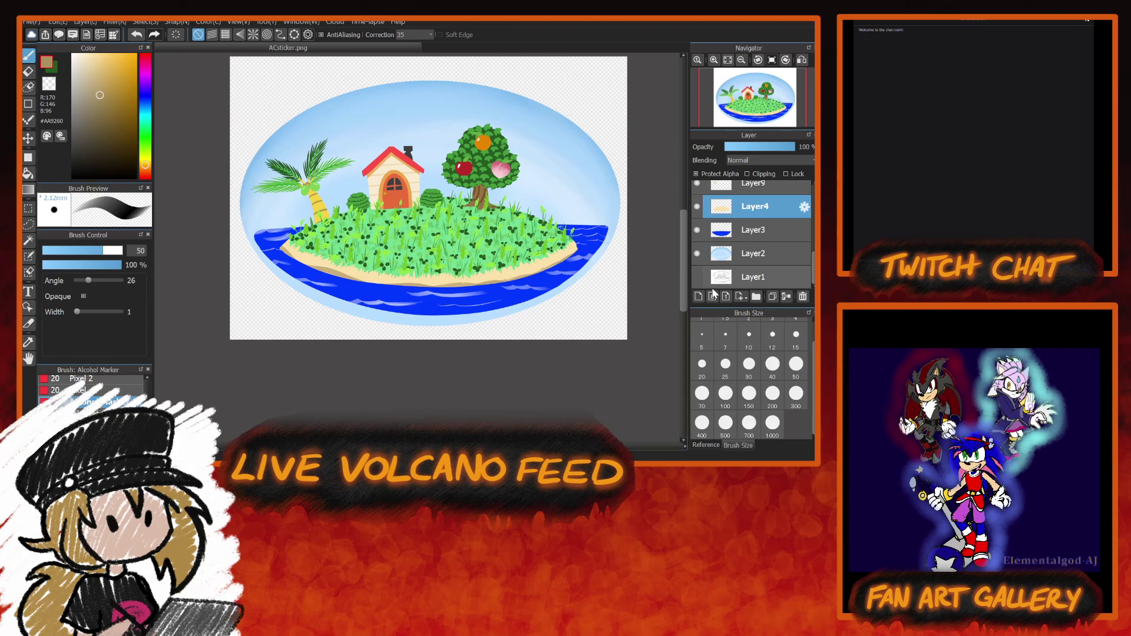
Choose the Edge Pen brush and set the drawing colour to black #000000.
scroll(105, 386, "up", 3)
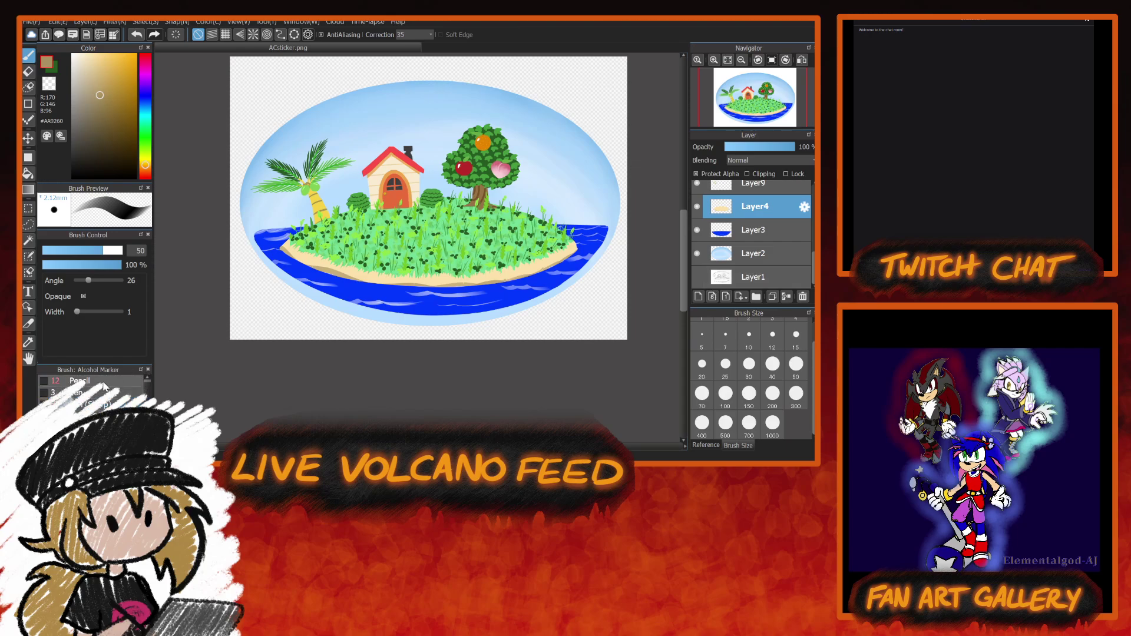
scroll(148, 380, "down", 5)
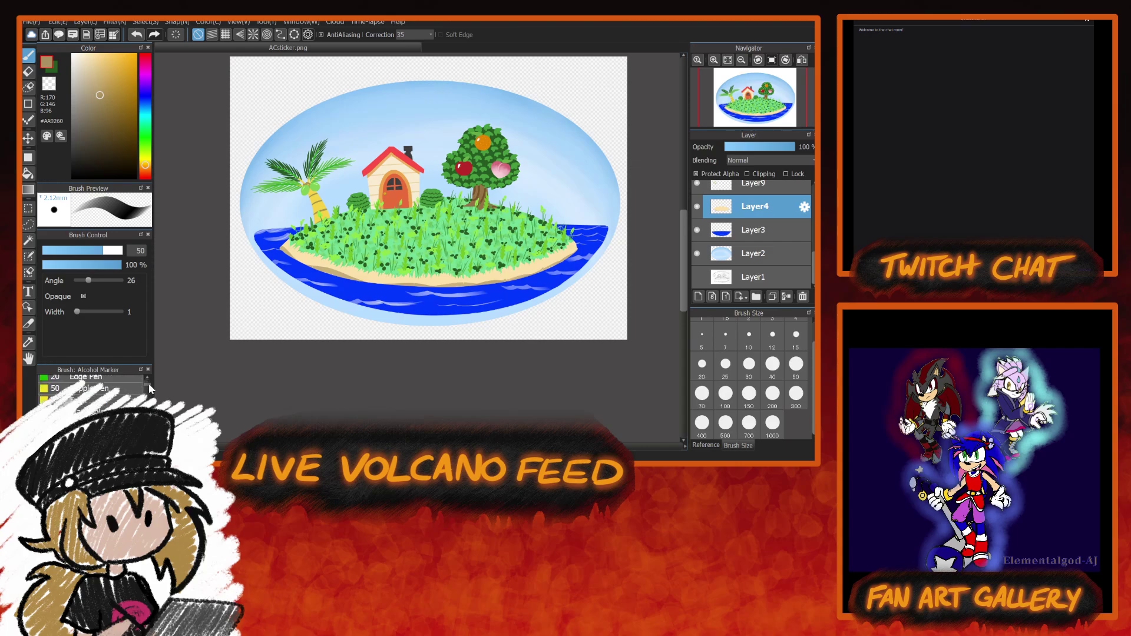
scroll(150, 383, "up", 1)
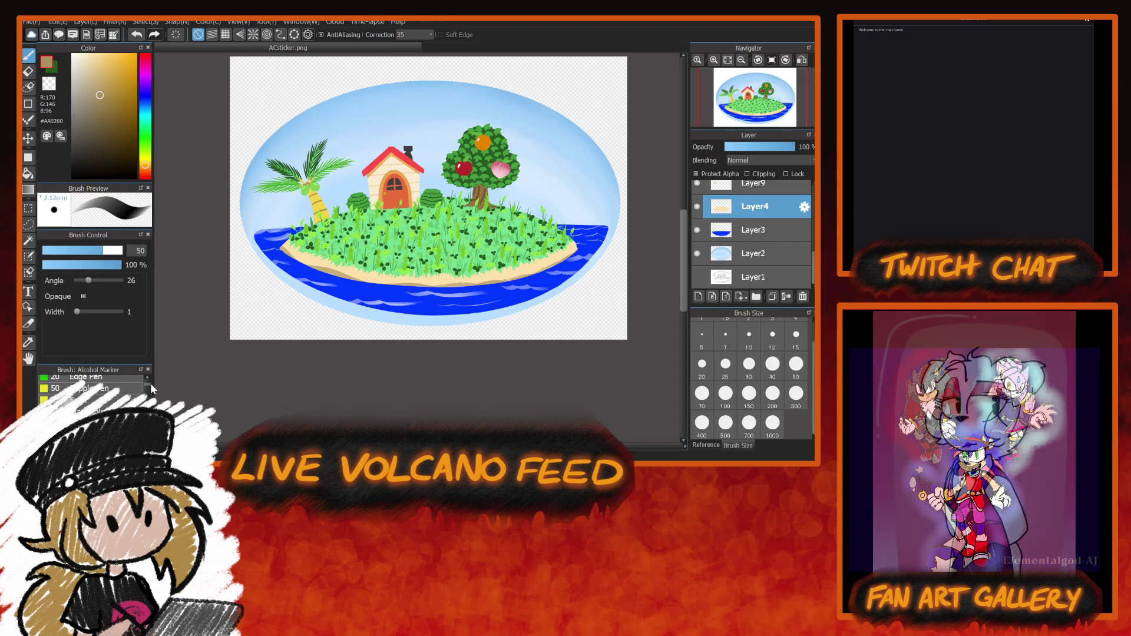
left_click(127, 400)
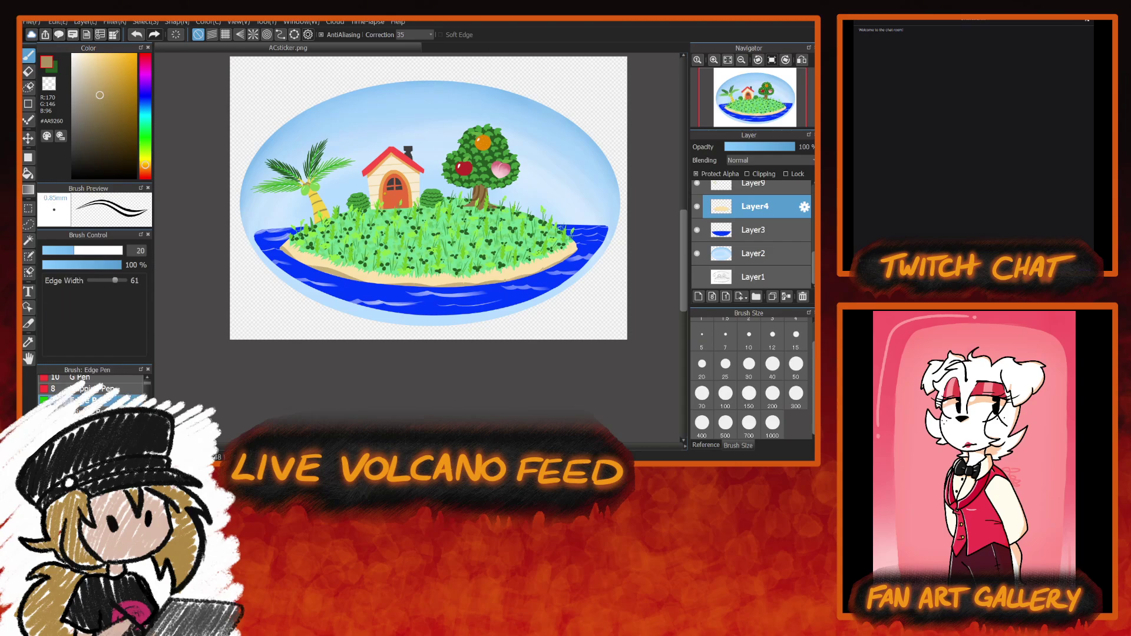
left_click(54, 67)
left_click_drag(113, 165, 72, 178)
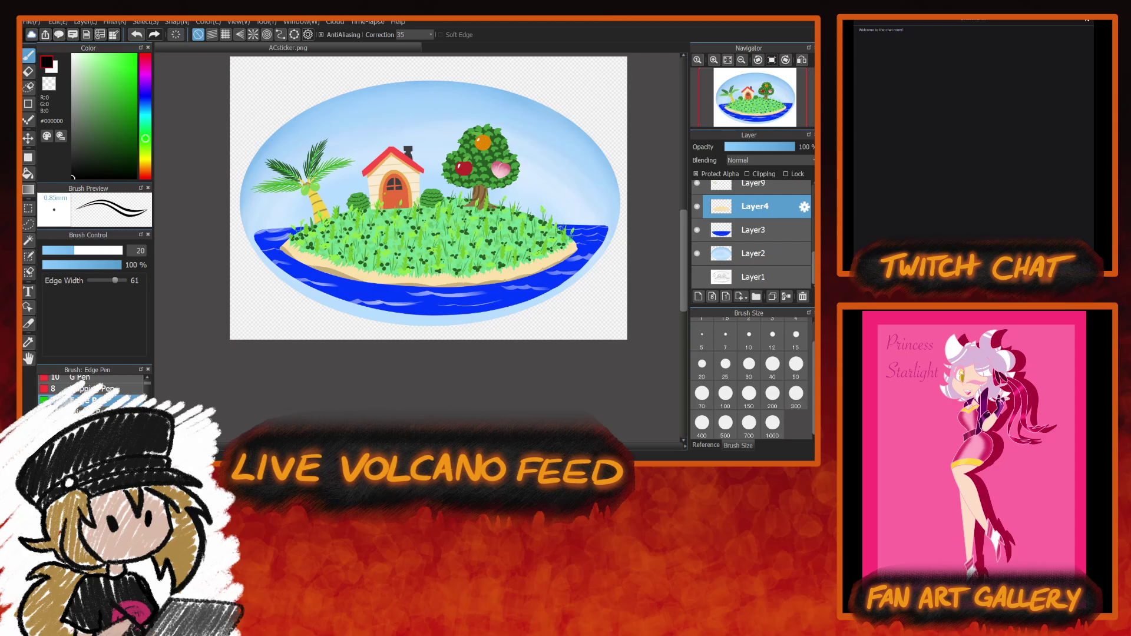
Add a new layer above Layer14 and bring the full sky area of the illustration into view.
left_click(714, 60)
left_click(714, 59)
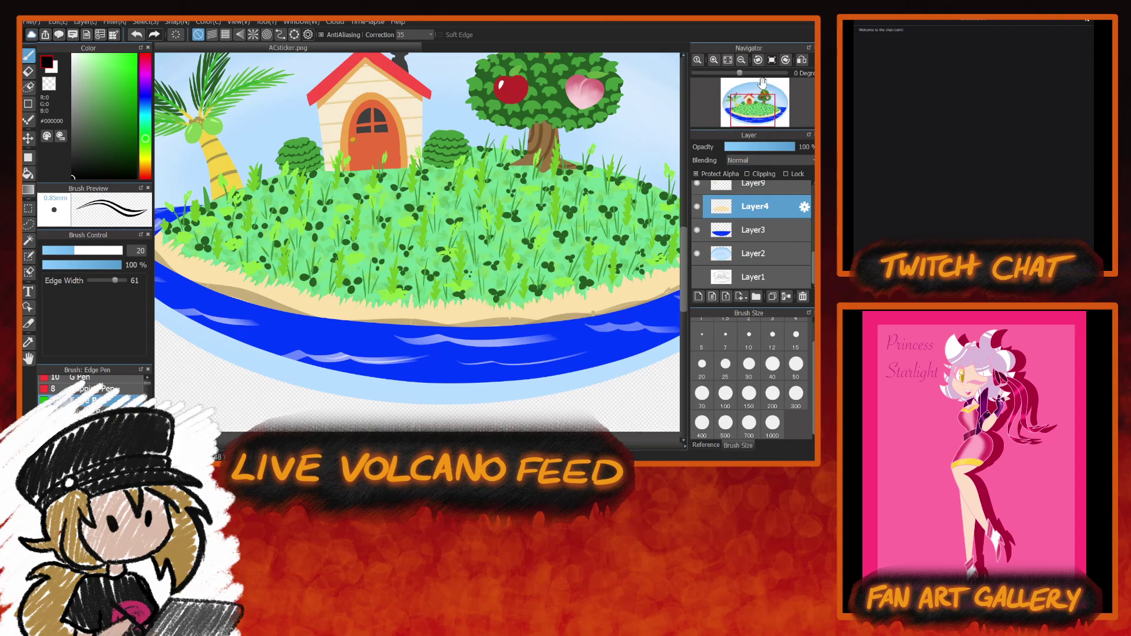
left_click(742, 60)
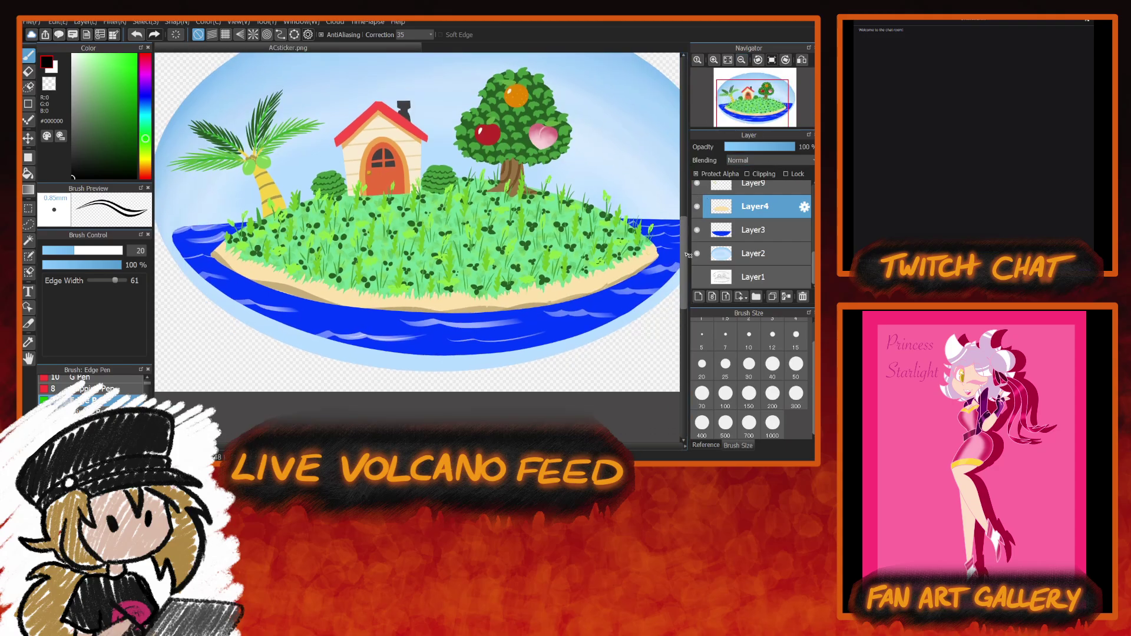
left_click_drag(685, 255, 684, 236)
left_click_drag(814, 267, 813, 199)
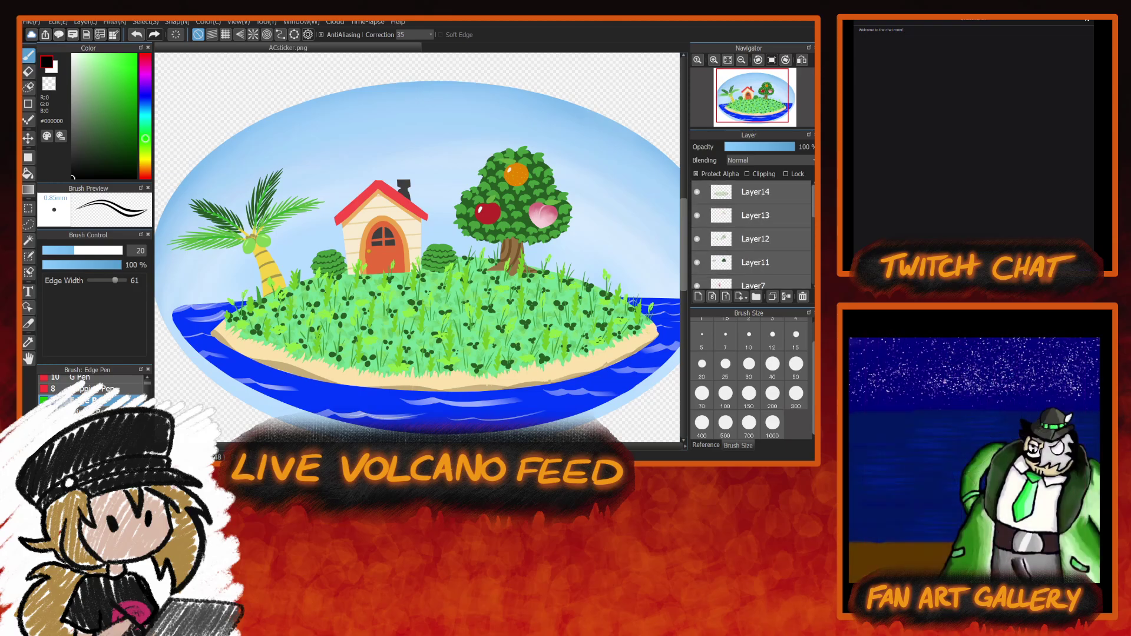
left_click(699, 296)
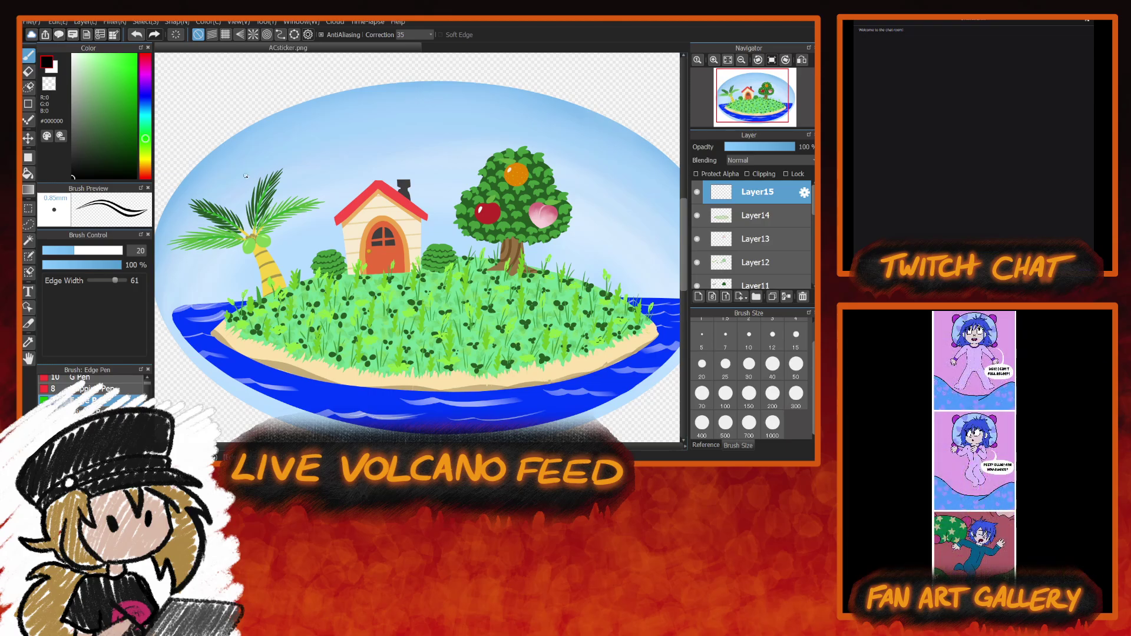
Undo a test stroke in the sky above the palm tree and set the Edge Pen size to 50.
left_click_drag(201, 170, 218, 155)
key("ctrl+z")
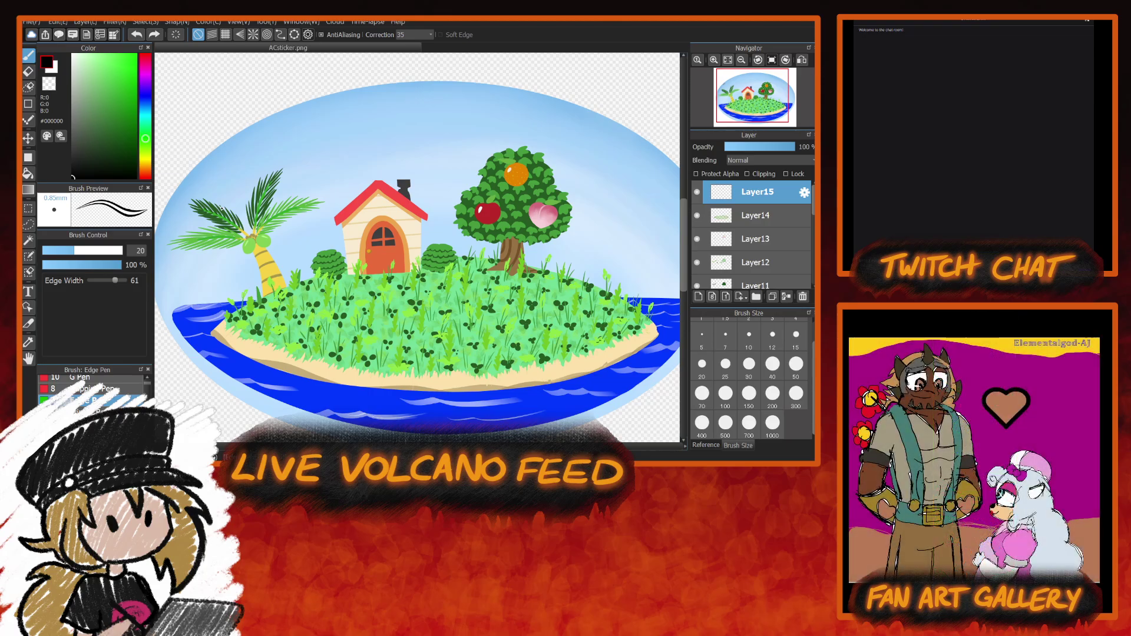
left_click(796, 366)
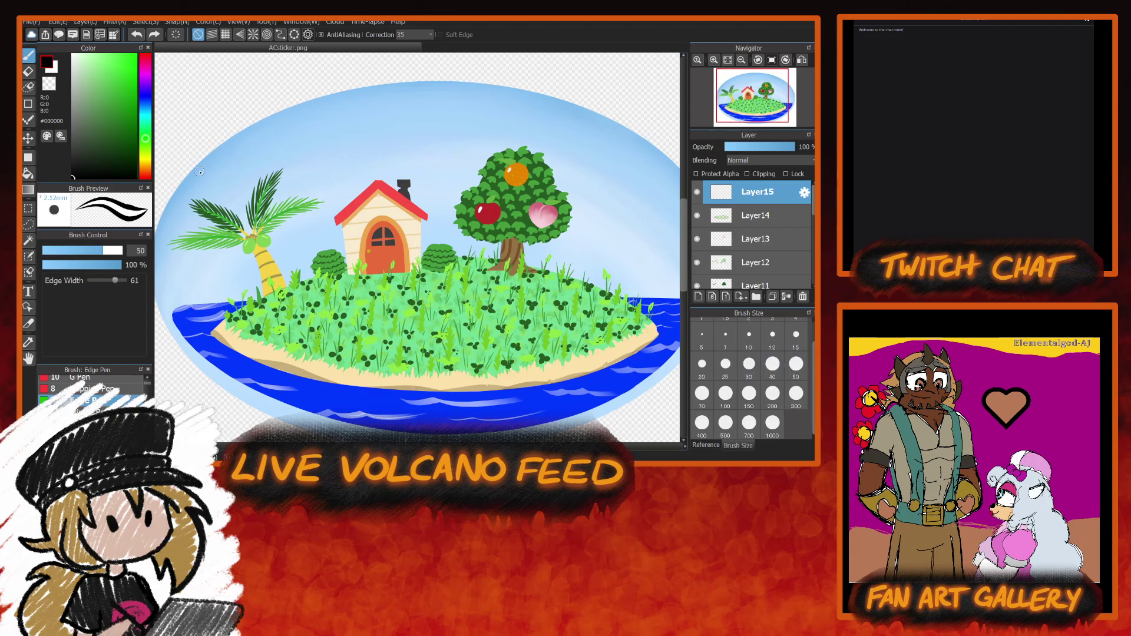
Hand-letter "I haven't" in black along the curved upper-left edge of the sky oval, above the palm tree.
left_click_drag(200, 171, 216, 160)
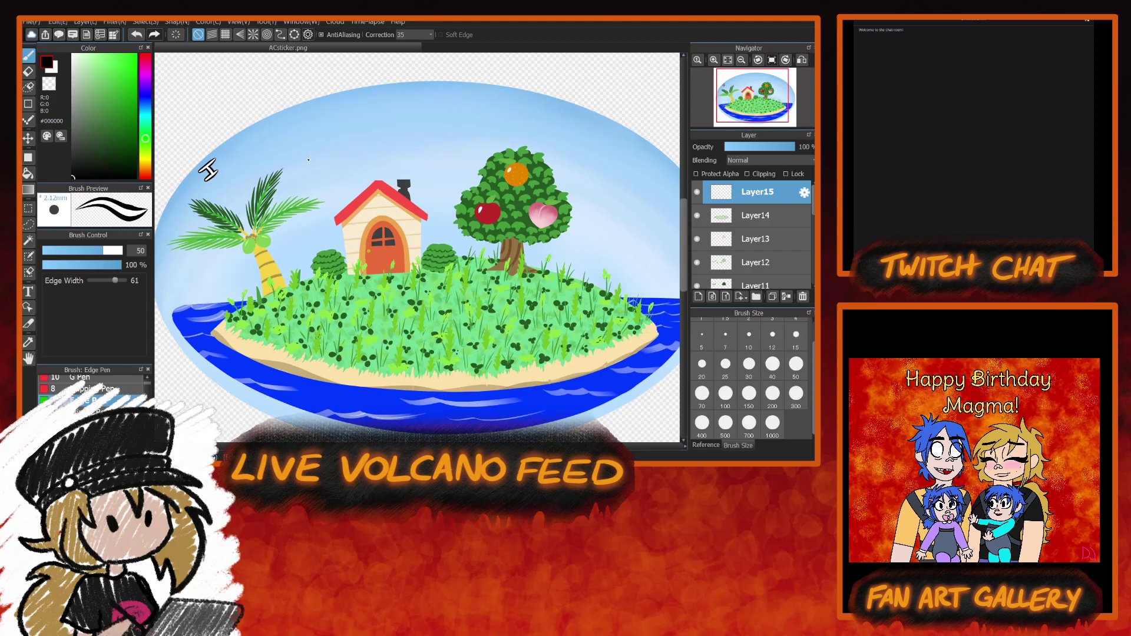
left_click_drag(207, 170, 185, 171)
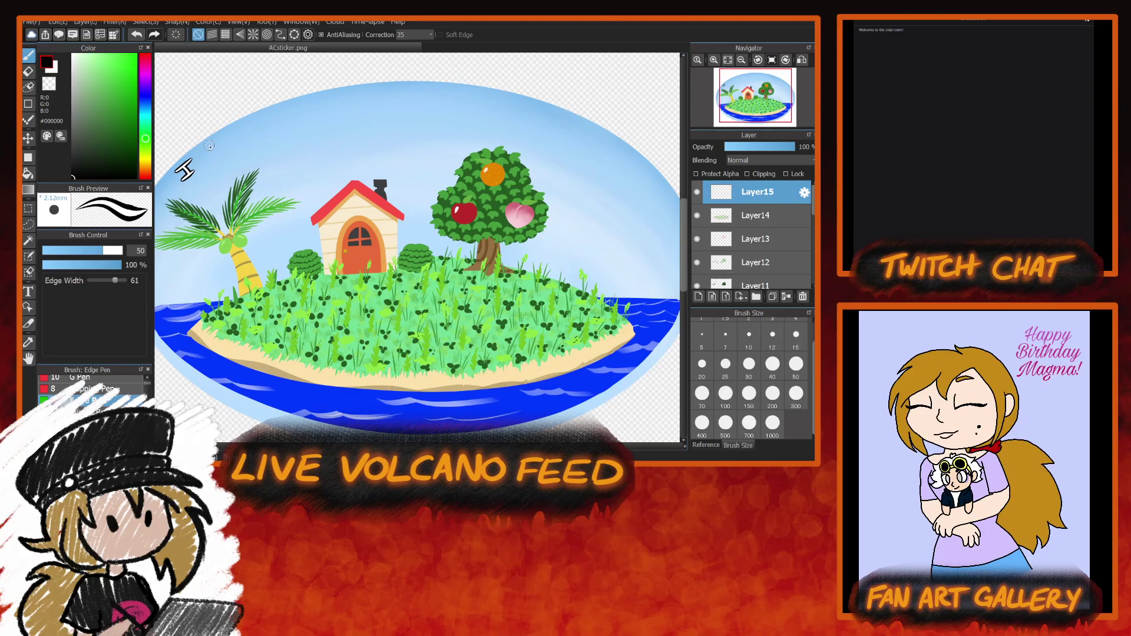
mouse_move(207, 143)
left_mouse_down()
mouse_move(211, 160)
mouse_move(231, 142)
mouse_move(248, 152)
mouse_move(254, 137)
left_mouse_up()
left_click_drag(266, 135, 296, 115)
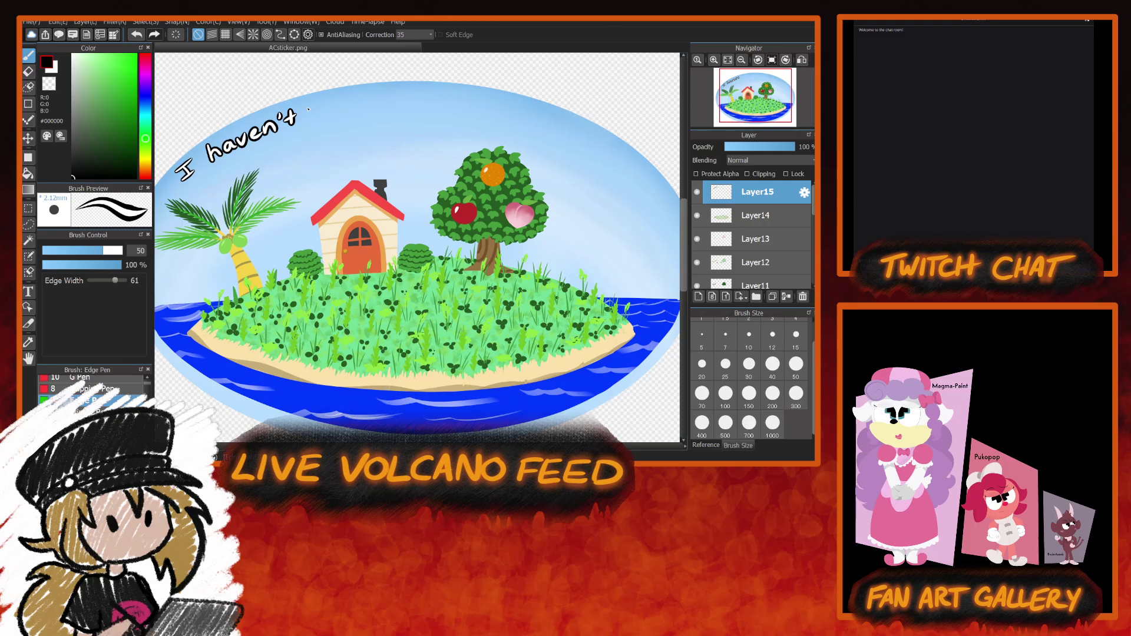
Undo all the "I haven't" lettering strokes in the sky.
key("ctrl+z")
key("ctrl+z")
key("ctrl+z")
key("ctrl+z")
key("ctrl+z")
key("ctrl+z")
key("ctrl+z")
key("ctrl+z")
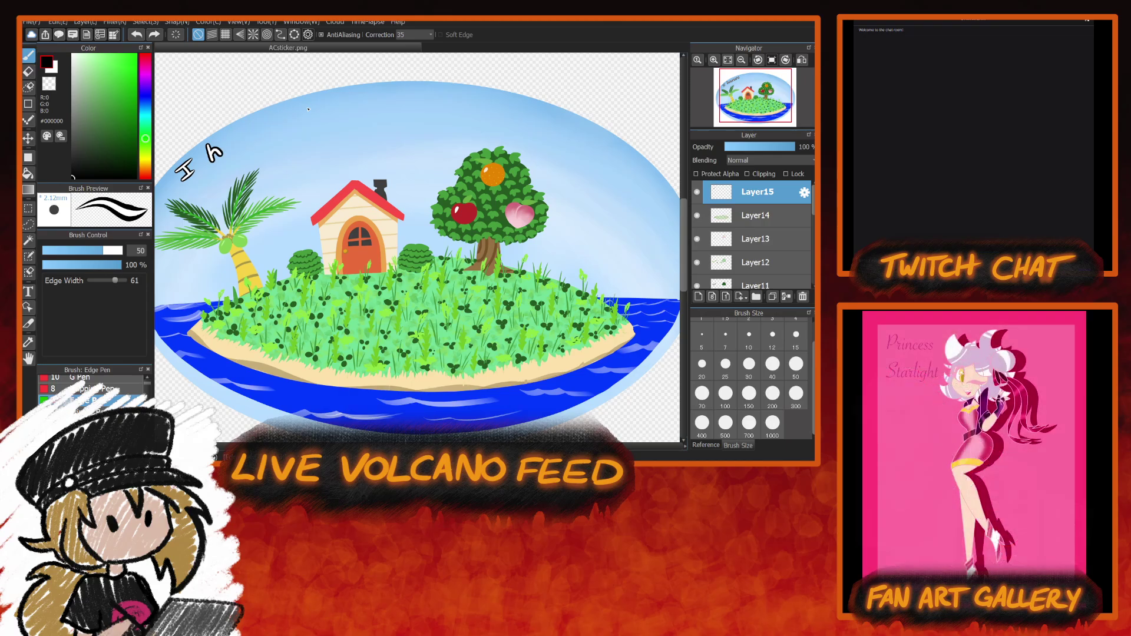
key("ctrl+z")
key("ctrl+z")
key("ctrl+z")
key("ctrl+z")
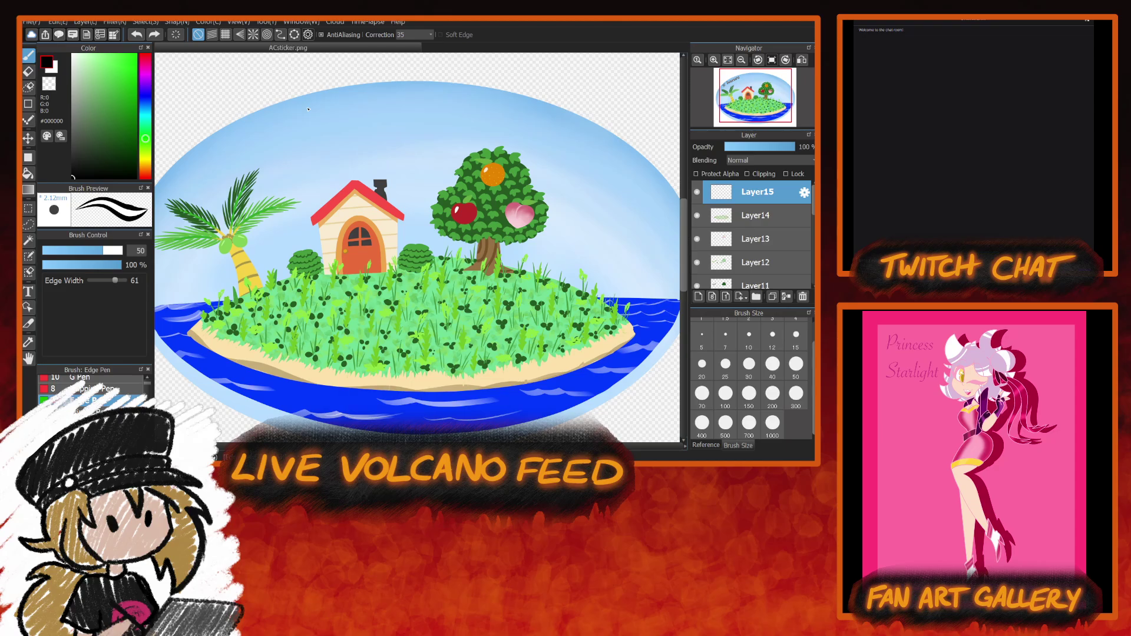
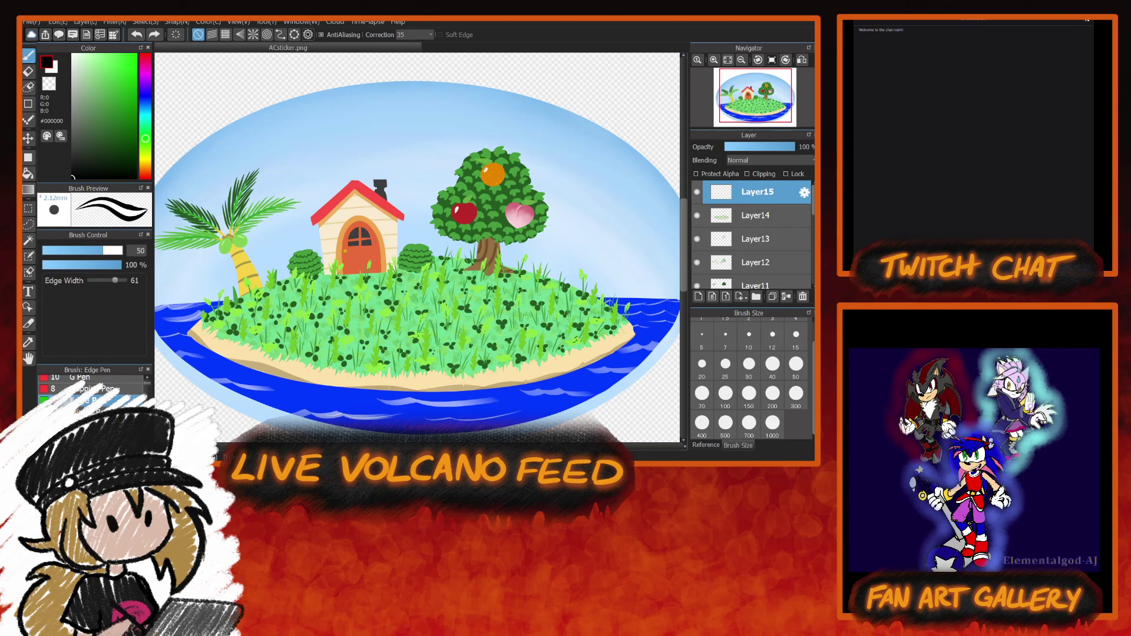
scroll(416, 248, "left", 3)
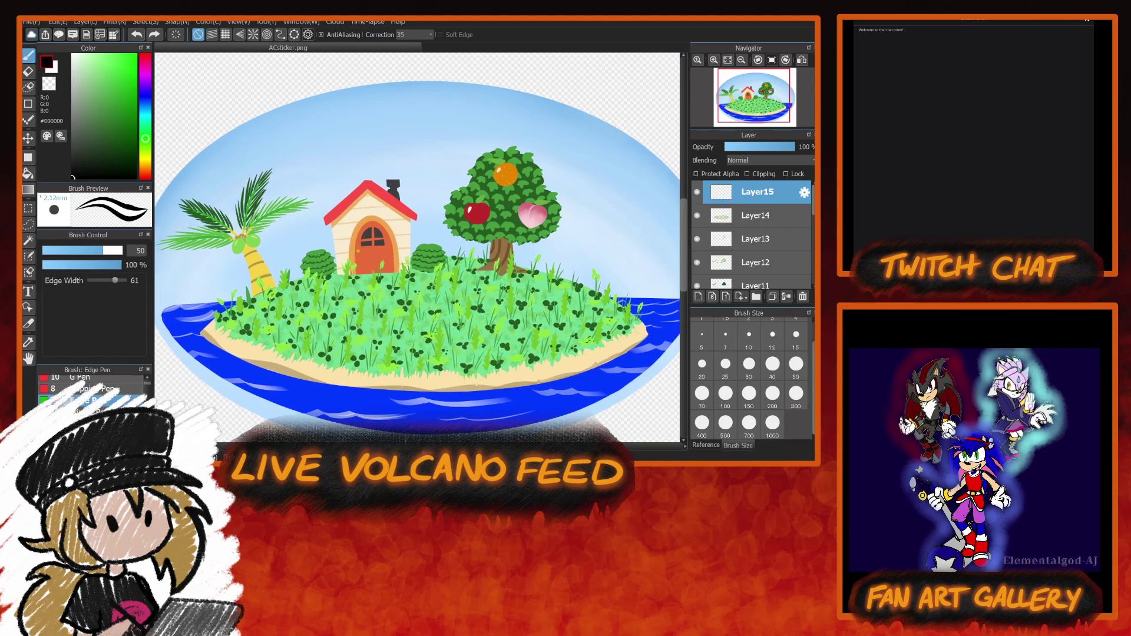
scroll(417, 248, "right", 1)
scroll(416, 247, "right", 8)
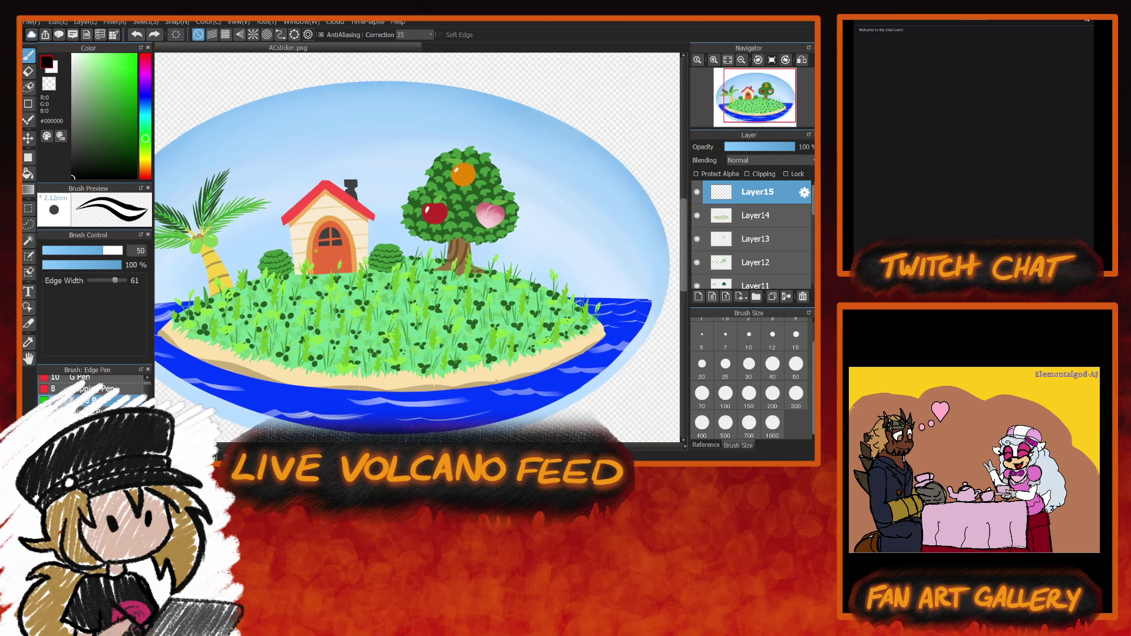
scroll(417, 248, "right", 6)
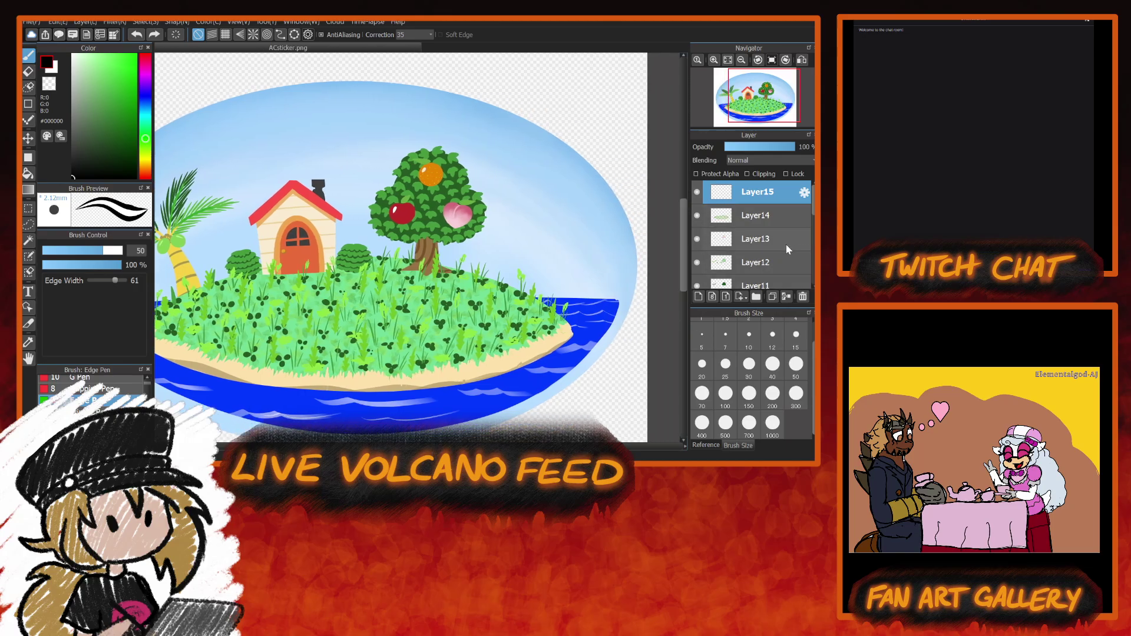
scroll(788, 249, "down", 3)
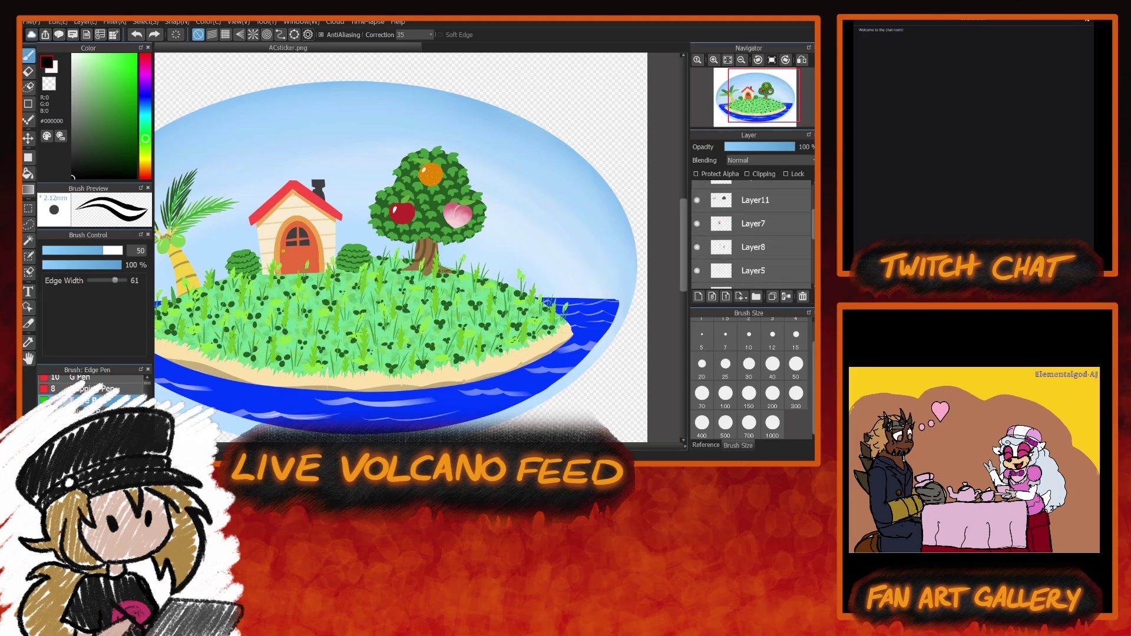
Make Layer9 the working layer and sample the tree trunk's brown (#977244) for drawing beside the island's right shore.
scroll(751, 236, "down", 3)
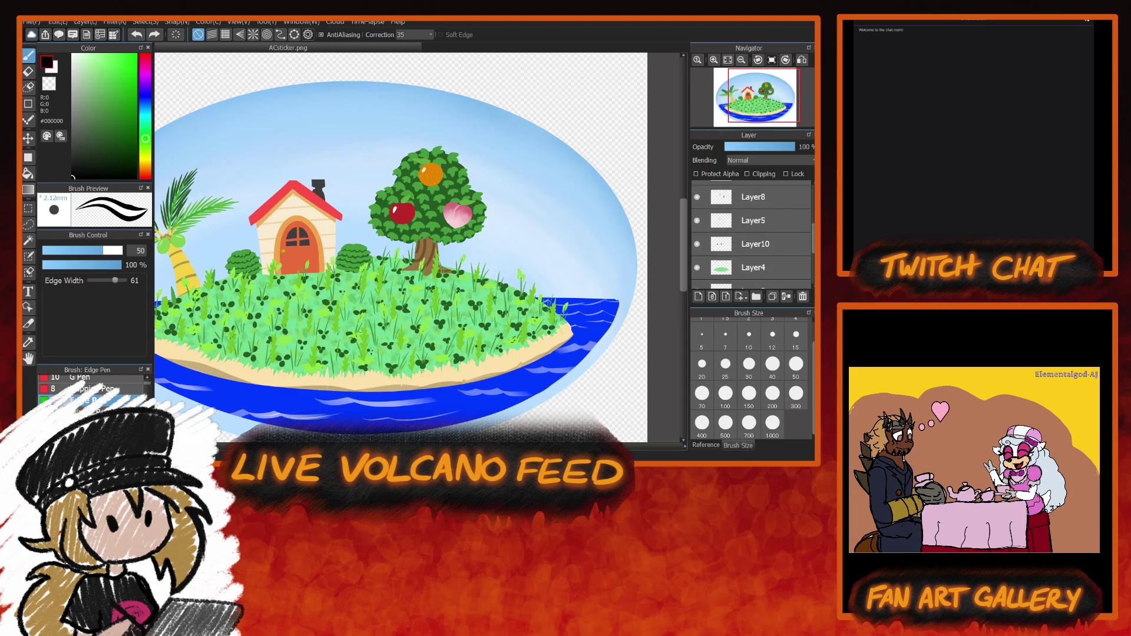
scroll(789, 262, "down", 2)
left_click(781, 256)
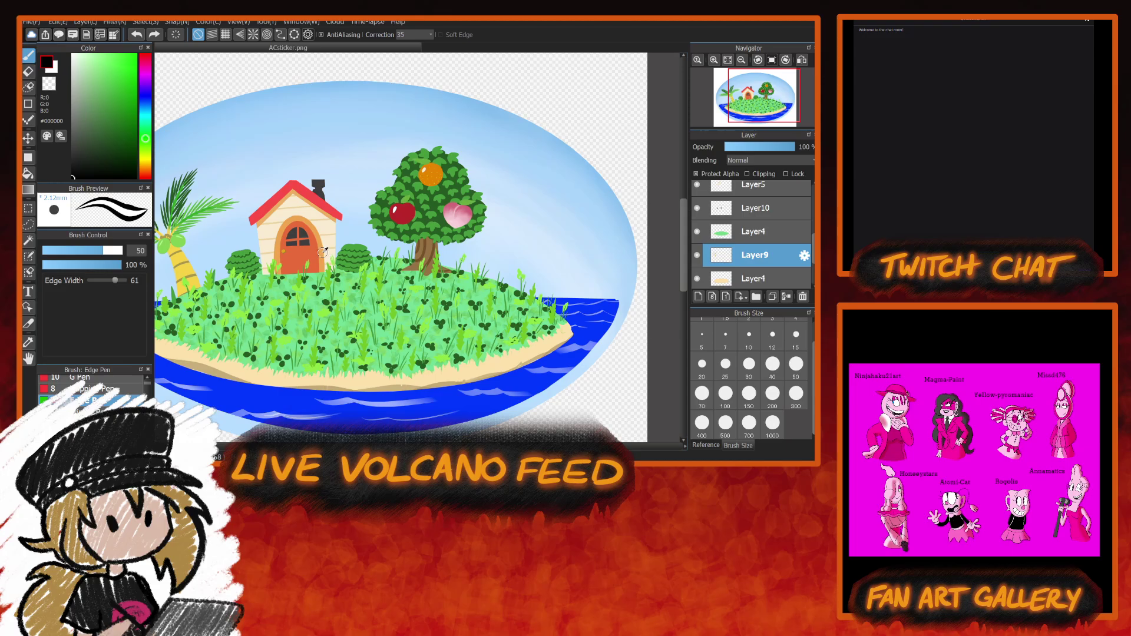
left_click(430, 250, "alt")
scroll(431, 251, "up", 1)
left_click(715, 60)
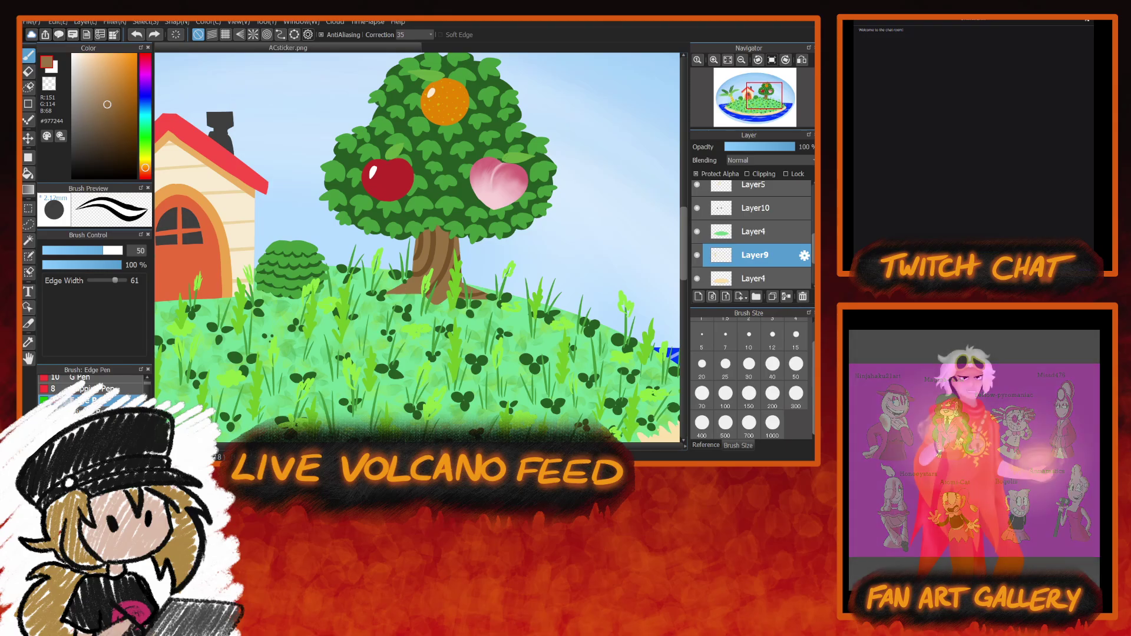
left_click_drag(468, 447, 516, 446)
left_click_drag(686, 248, 683, 259)
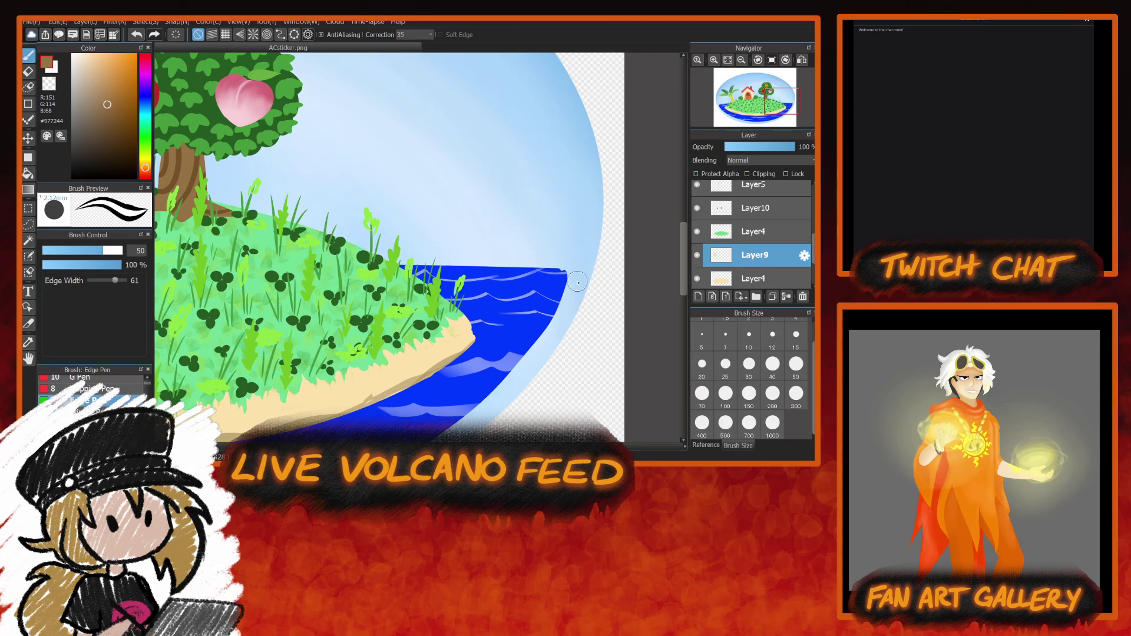
Undo a test dock stroke and pair the brown main colour with orange sampled from the house's door frame as secondary colour.
mouse_move(327, 233)
left_mouse_down()
mouse_move(314, 239)
mouse_move(548, 234)
left_mouse_up()
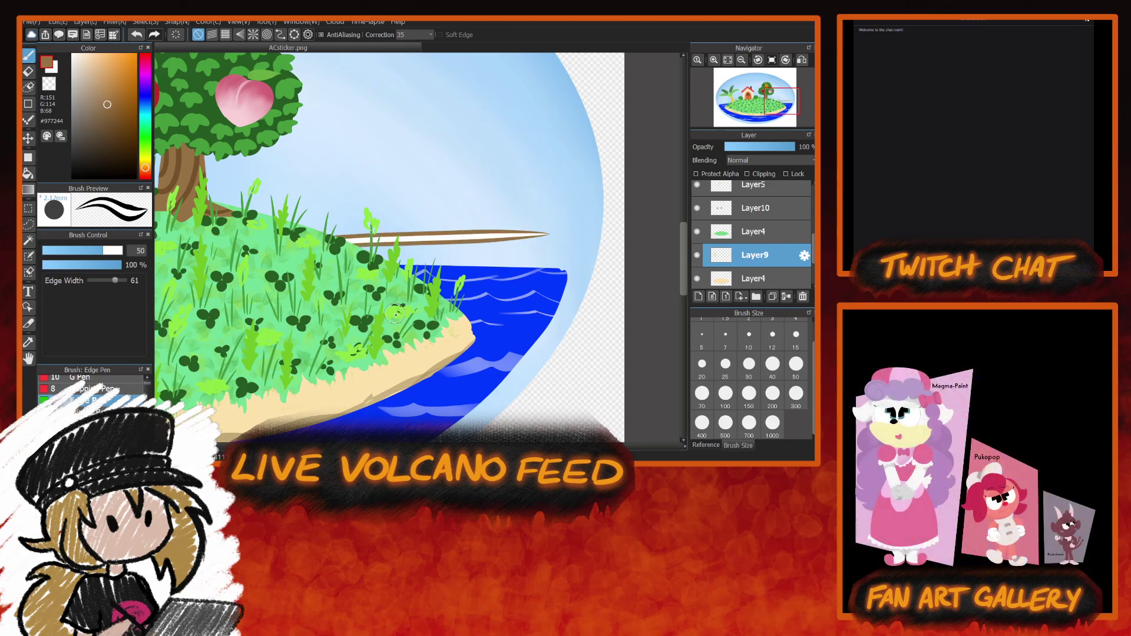
key("ctrl+z")
key("x")
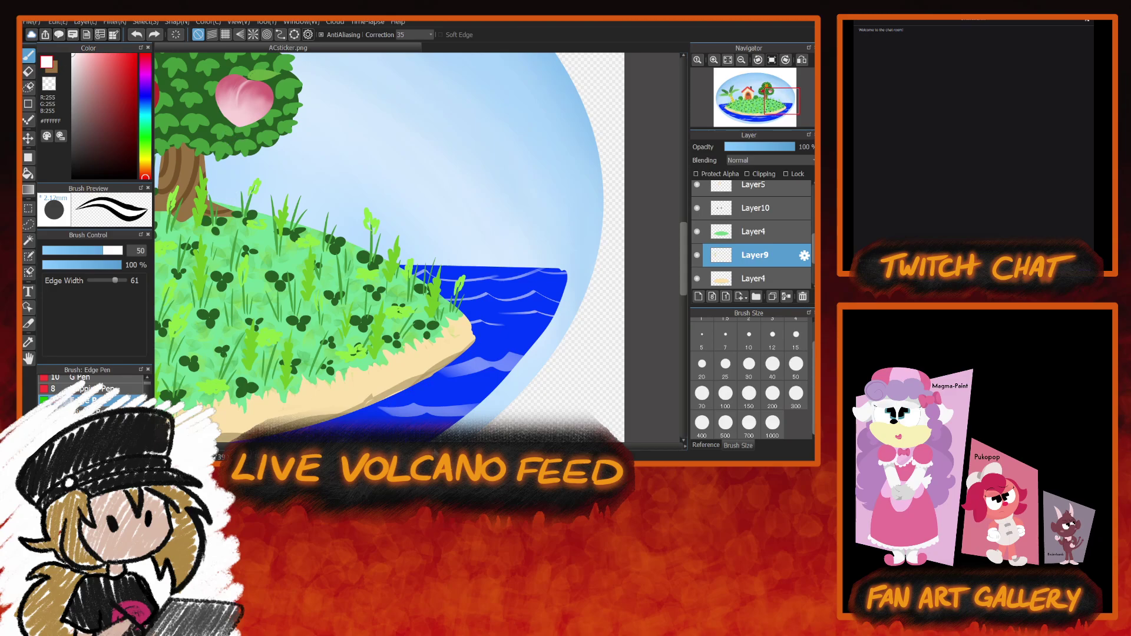
left_click_drag(224, 236, 631, 238)
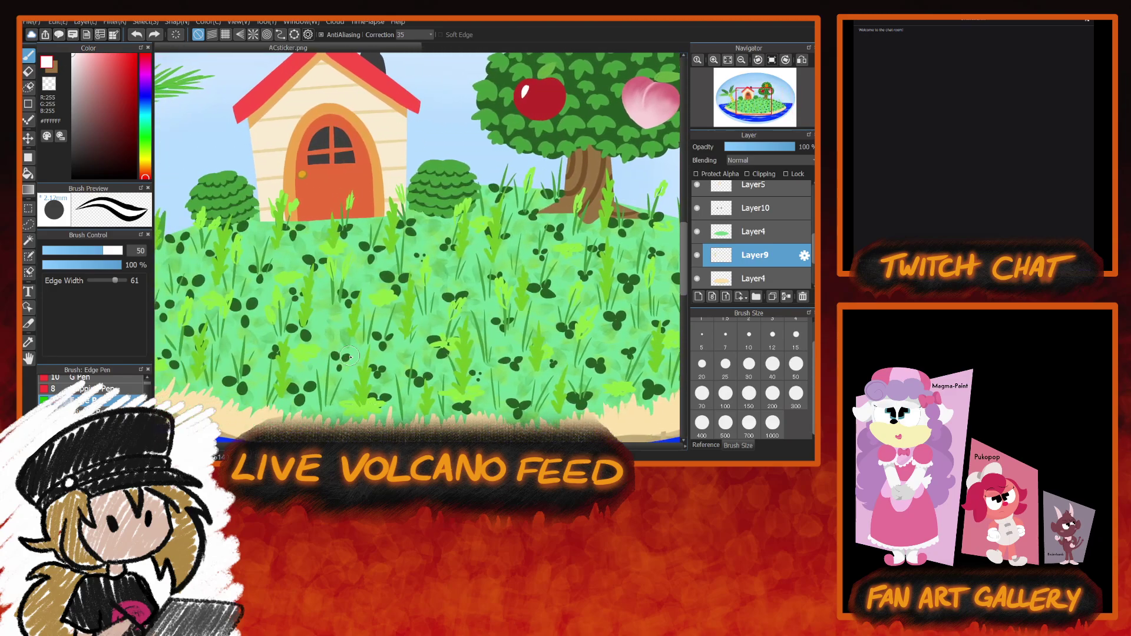
left_click(285, 181, "alt")
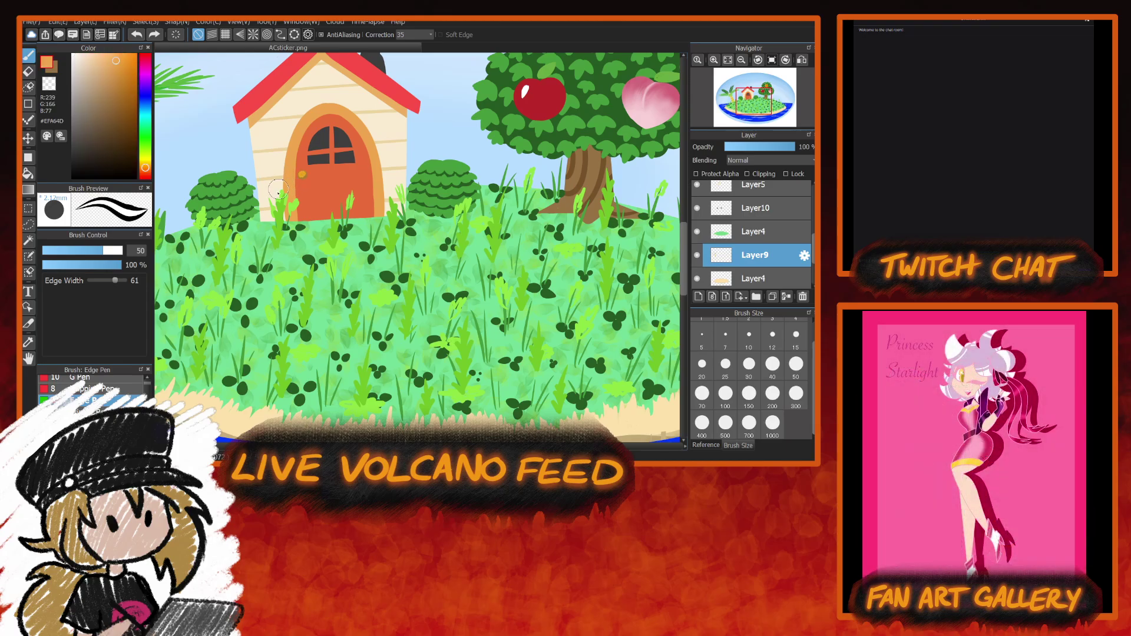
left_click(48, 67)
left_click_drag(407, 447, 488, 448)
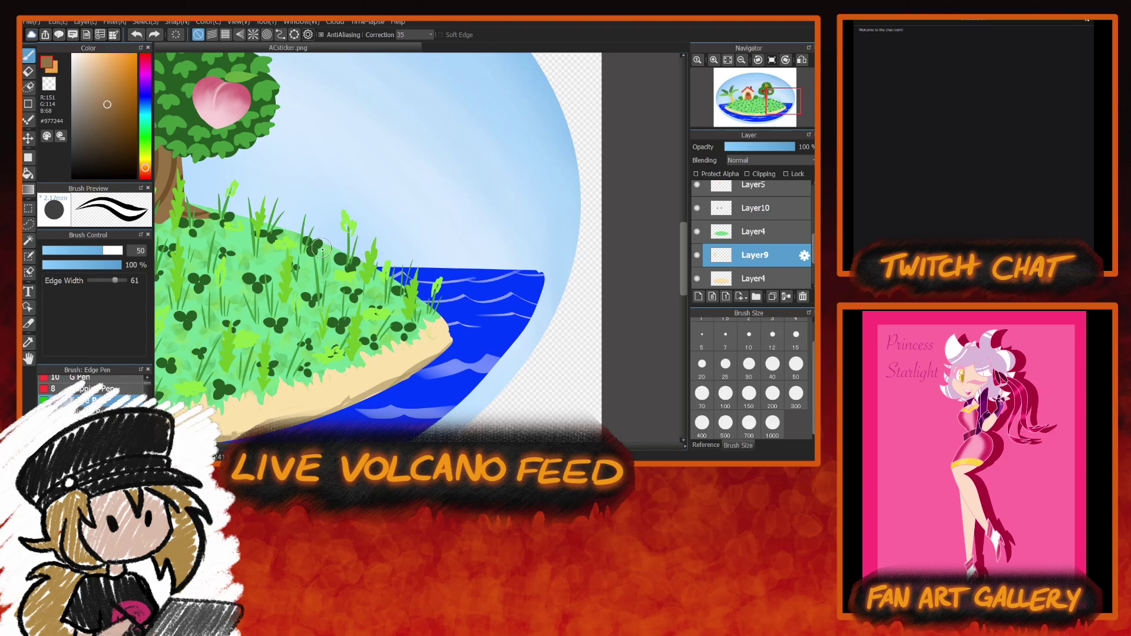
Remove the trial dock strokes over the water and set the Edge Pen size to 150.
left_click_drag(318, 247, 514, 240)
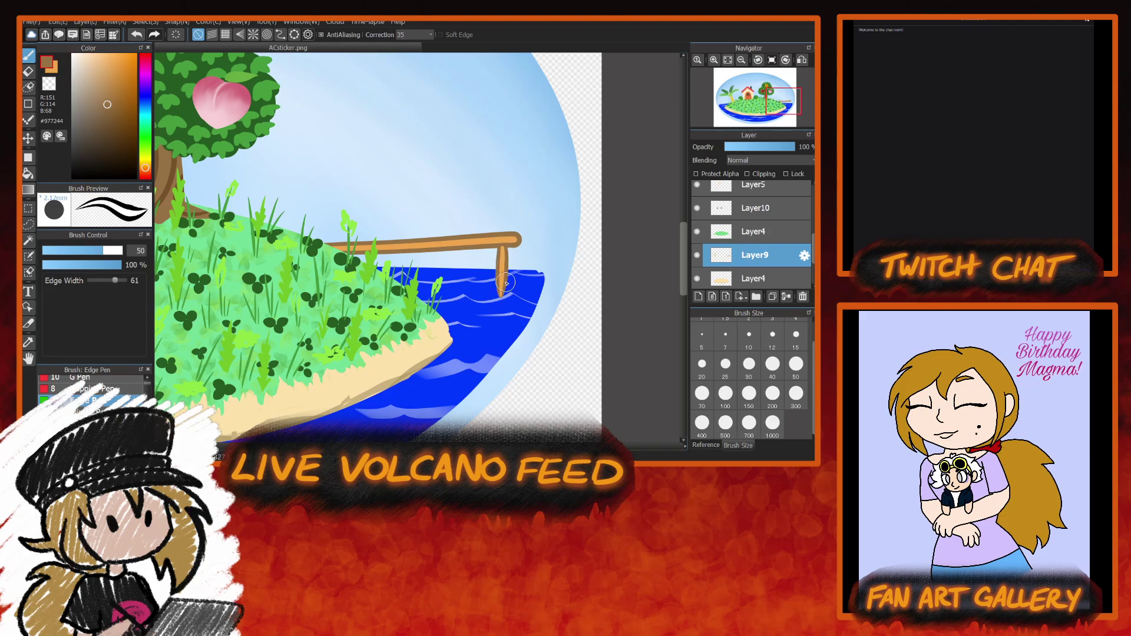
key("Delete")
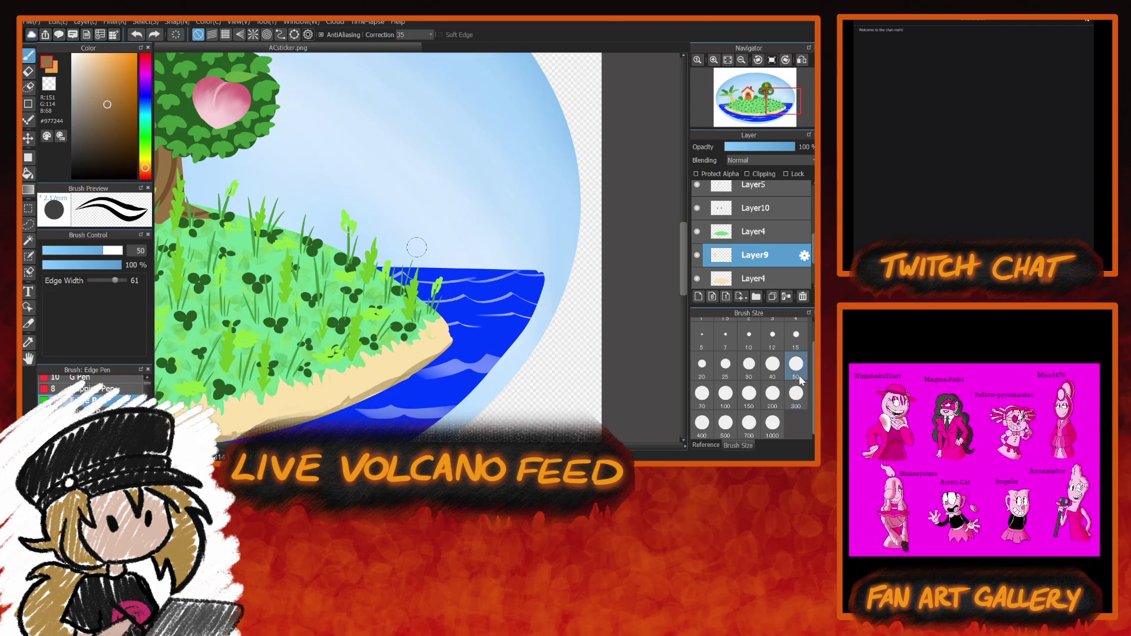
left_click(751, 404)
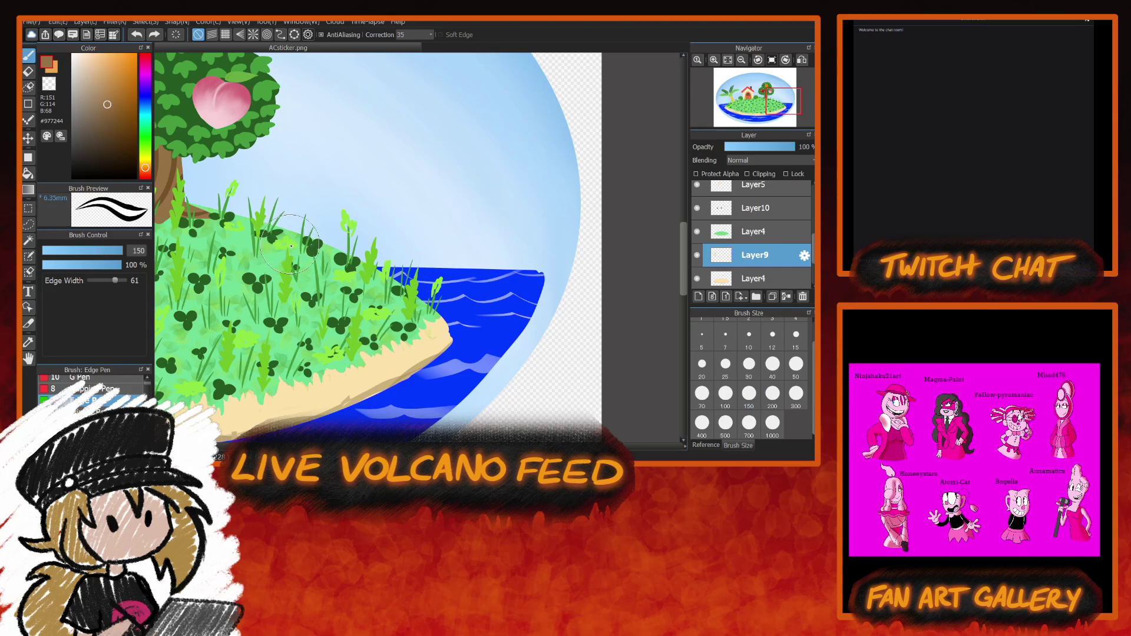
left_click_drag(290, 246, 508, 243)
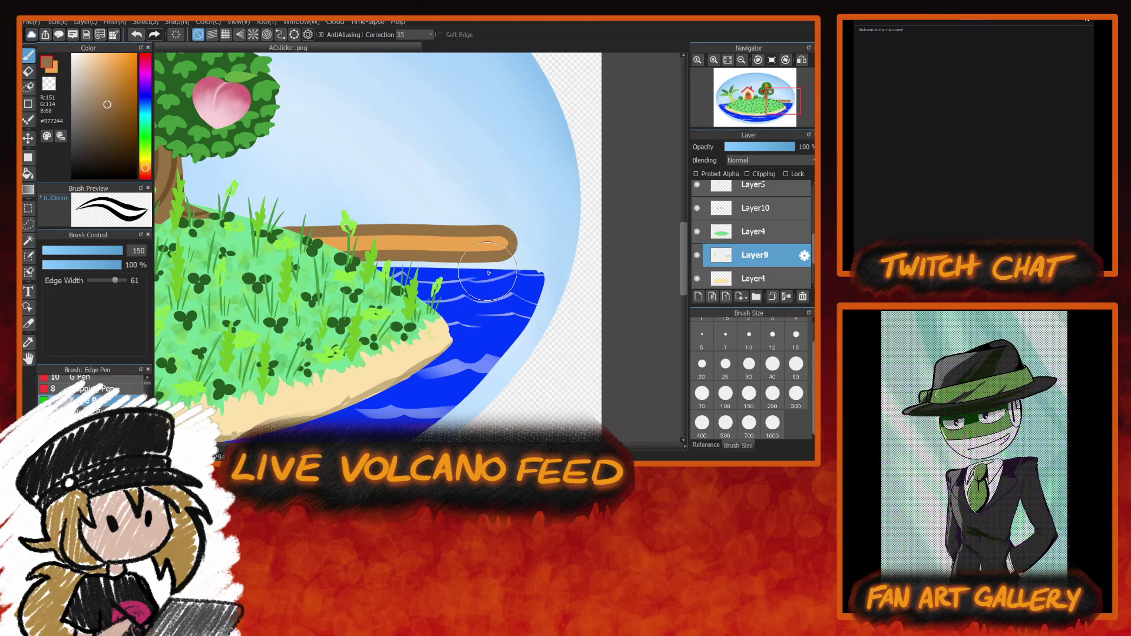
left_click_drag(475, 299, 513, 295)
key("ctrl+z")
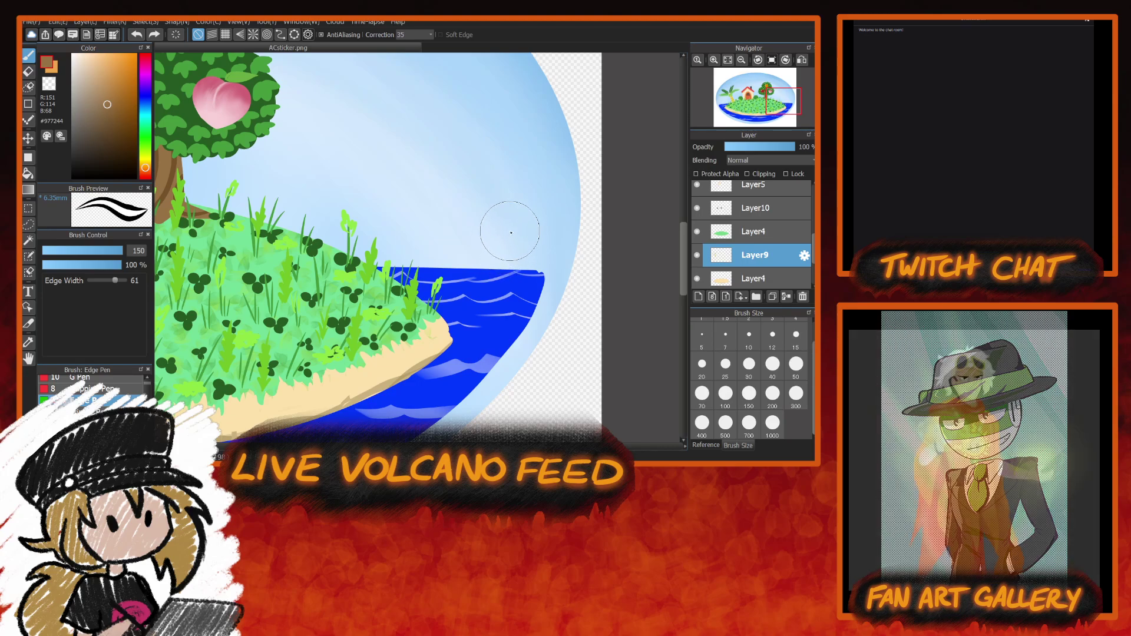
Draw a brown-edged orange dock with two upright posts and a horizontal beam from the right shore over the water.
left_click_drag(509, 222, 508, 300)
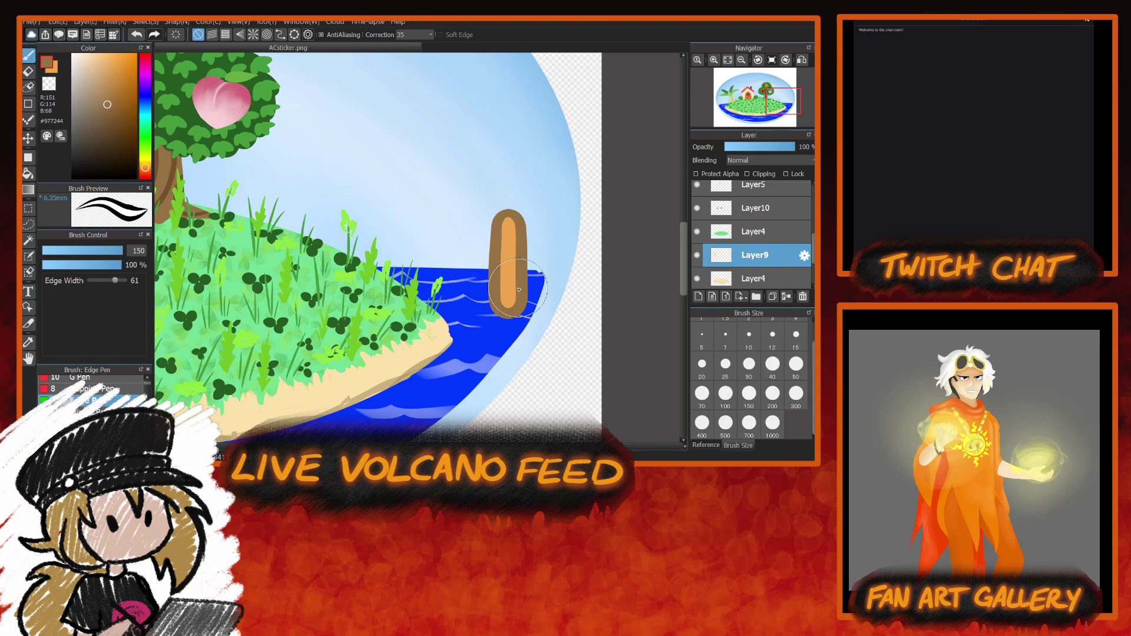
left_click_drag(420, 227, 421, 292)
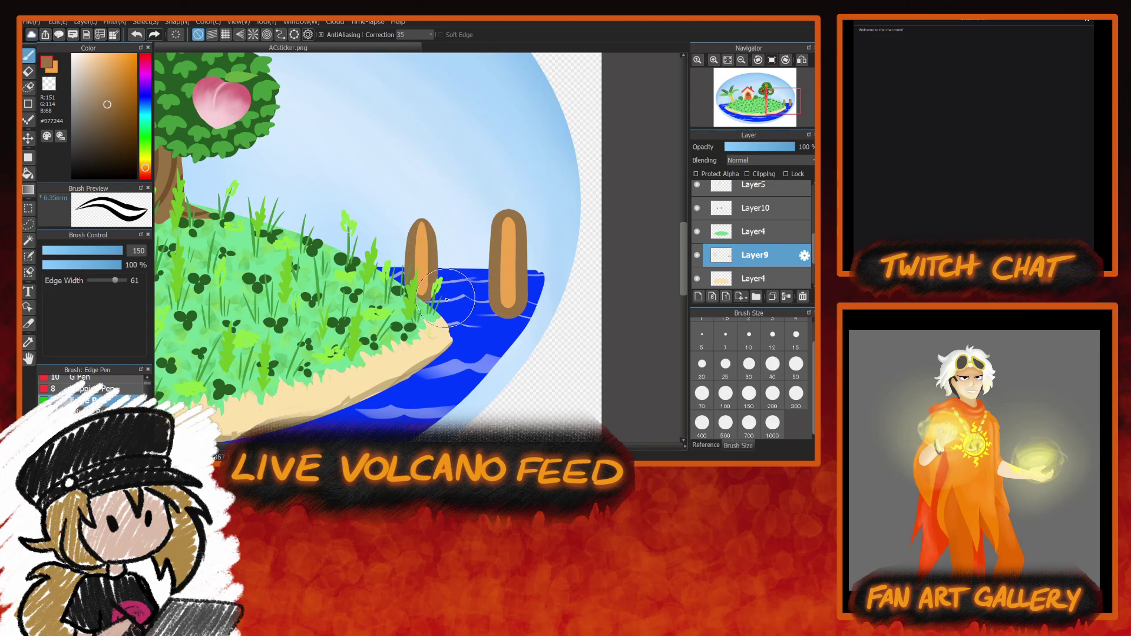
key("ctrl+z")
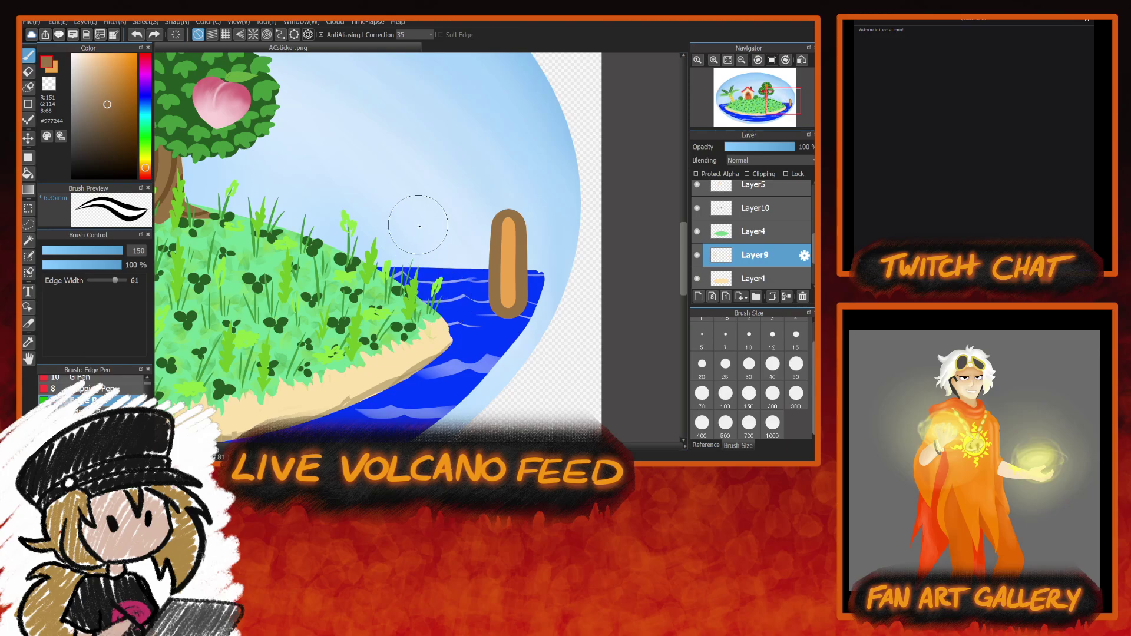
left_click_drag(417, 221, 419, 297)
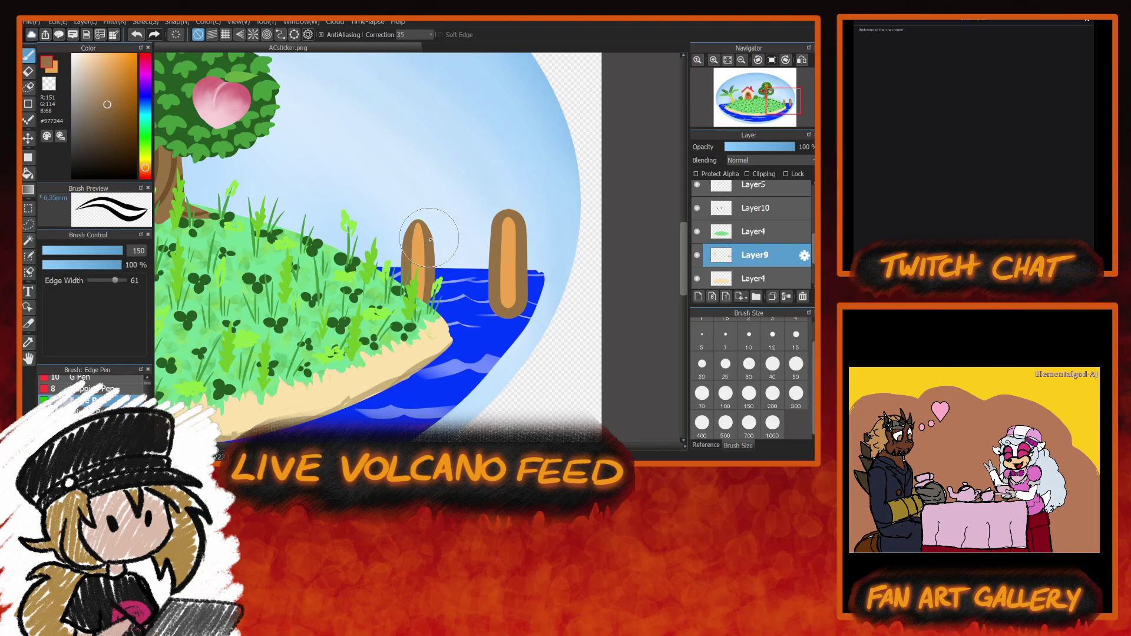
key("ctrl+z")
left_click_drag(417, 219, 420, 299)
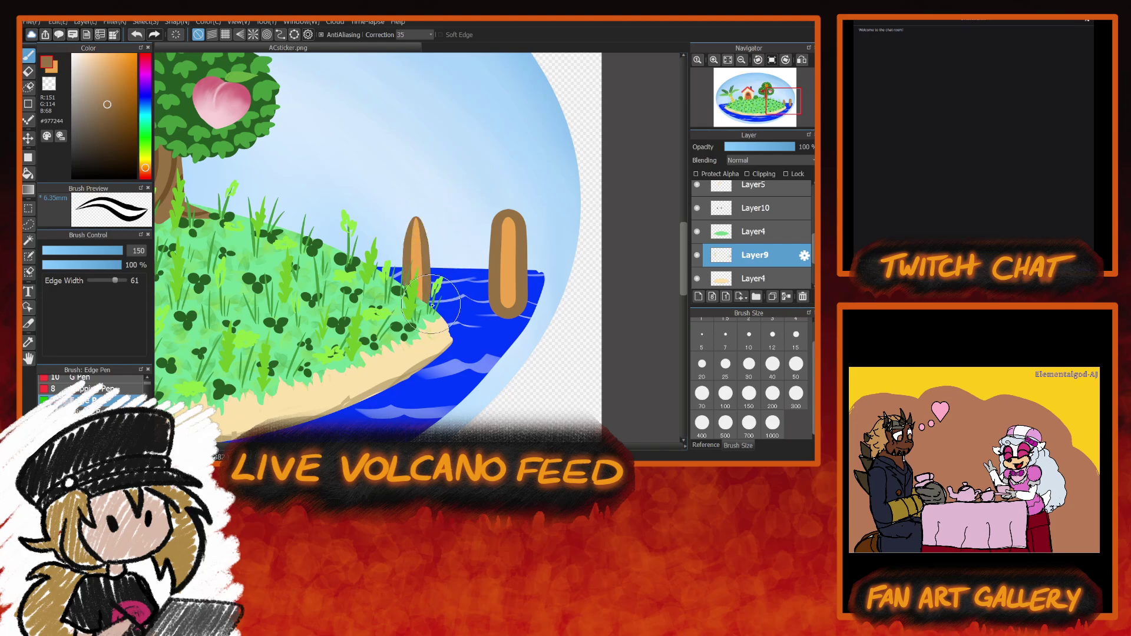
left_click_drag(318, 243, 548, 249)
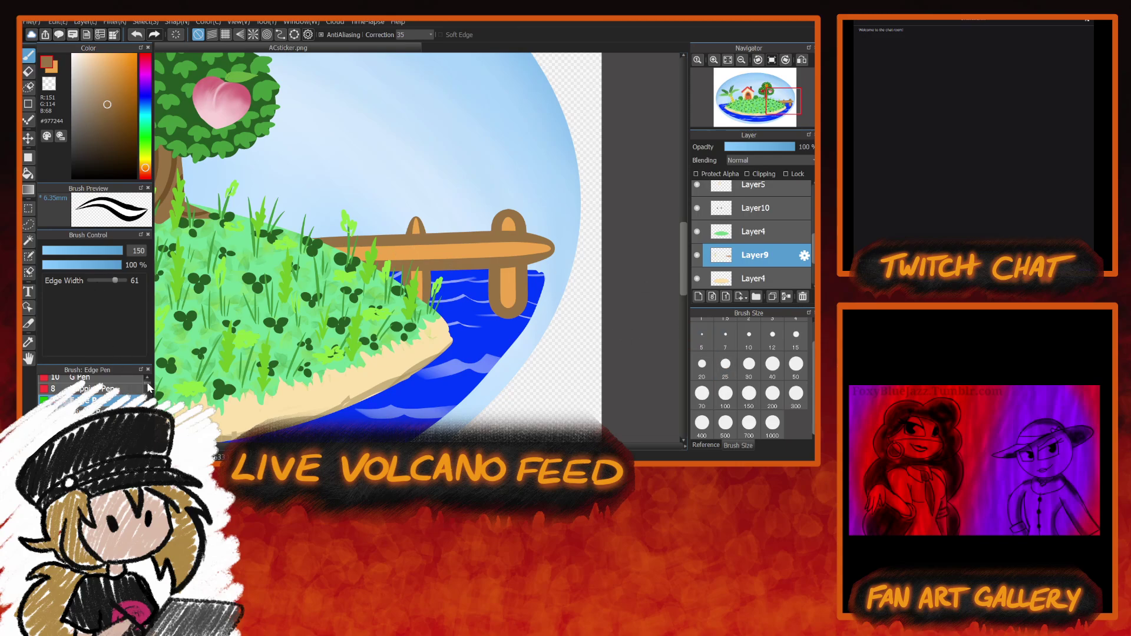
Add brown wood grain to the outer dock post with the size 12 Pencil and erase its rounded foot in the water.
scroll(118, 389, "up", 1)
left_click(83, 380)
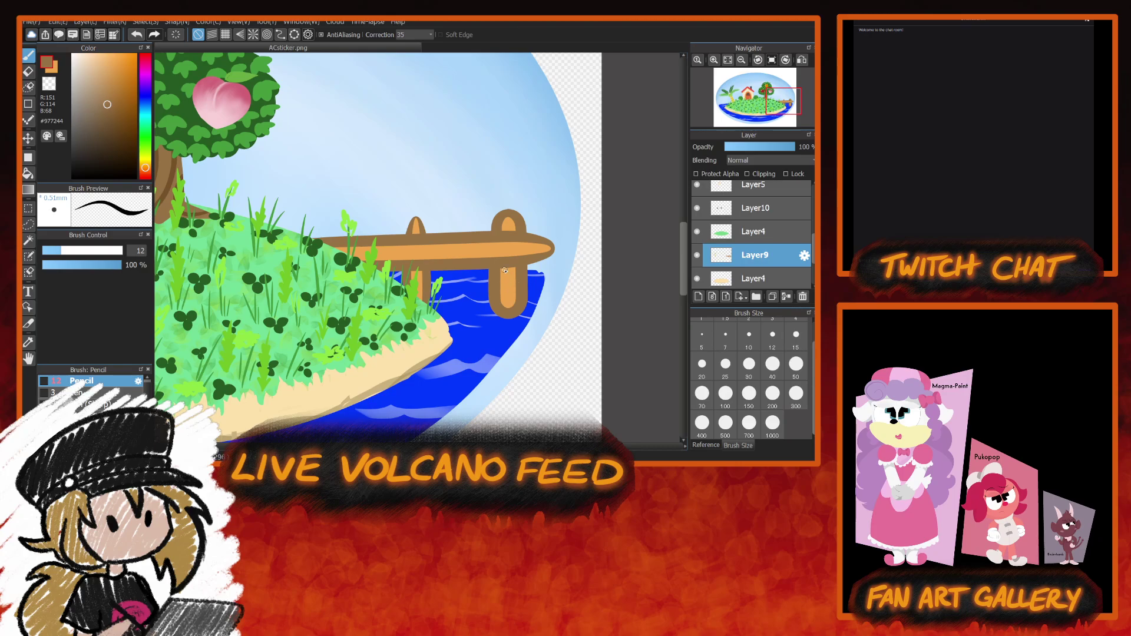
left_click_drag(505, 270, 496, 313)
mouse_move(517, 274)
left_mouse_down()
mouse_move(524, 311)
mouse_move(493, 309)
left_mouse_up()
left_click(53, 86)
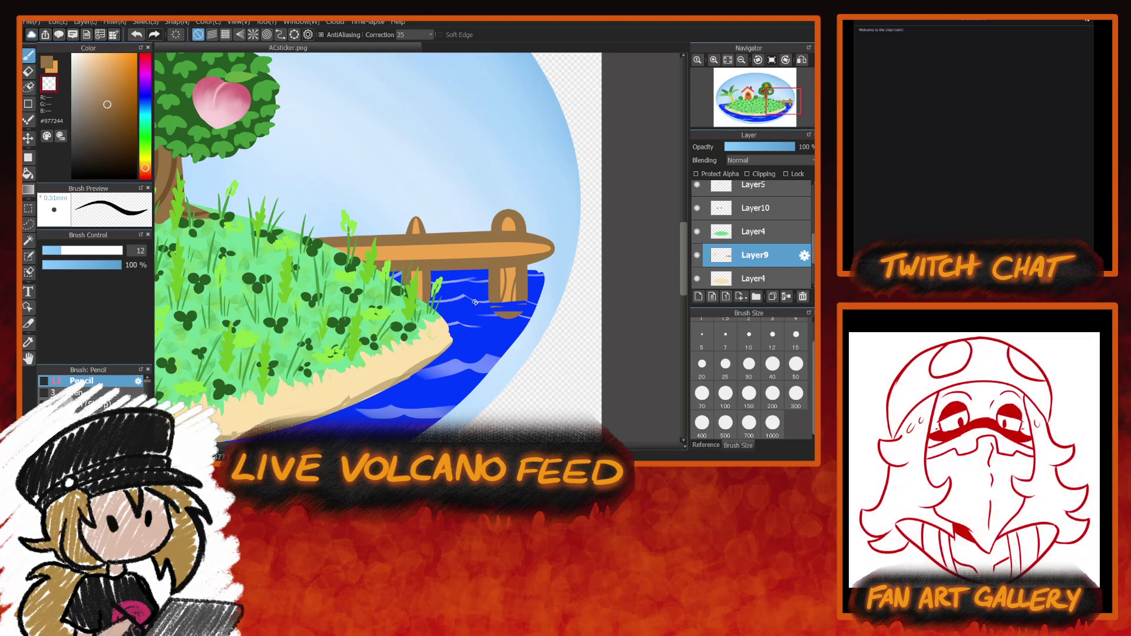
mouse_move(501, 302)
left_mouse_down()
mouse_move(543, 310)
mouse_move(481, 300)
mouse_move(544, 308)
mouse_move(463, 314)
mouse_move(542, 300)
mouse_move(487, 309)
mouse_move(529, 311)
mouse_move(490, 319)
mouse_move(507, 321)
mouse_move(532, 317)
left_mouse_up()
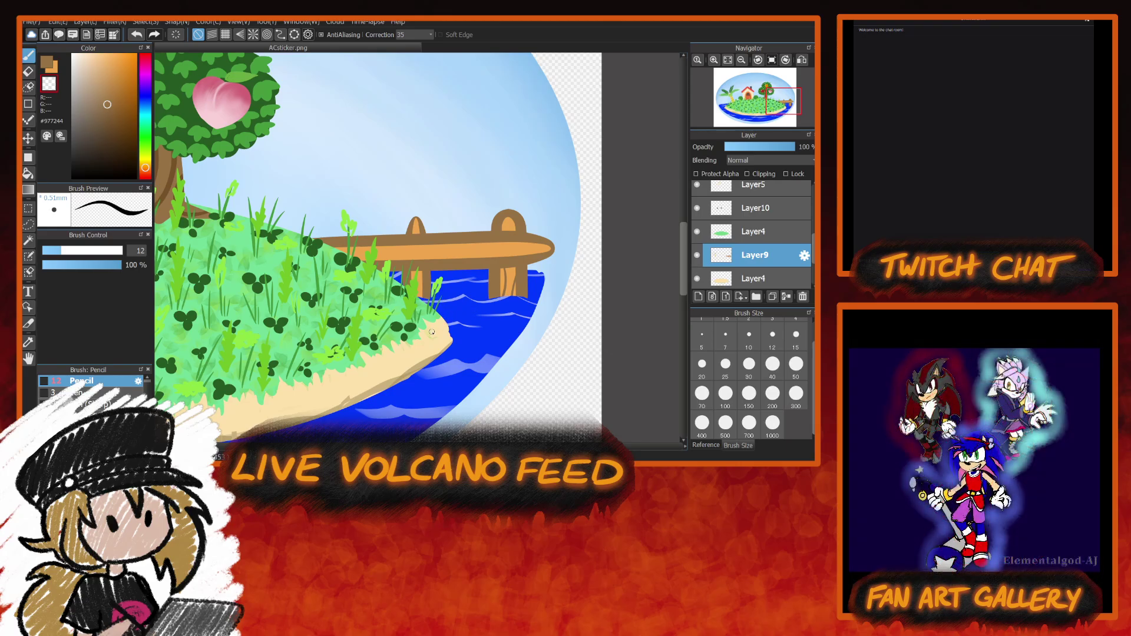
Draw brown grain on the inner dock post and seam lines on the beam, extending the beam's edge into the grass.
left_click(47, 63)
left_click_drag(419, 273, 420, 293)
mouse_move(480, 243)
left_mouse_down()
mouse_move(484, 246)
mouse_move(561, 243)
left_mouse_up()
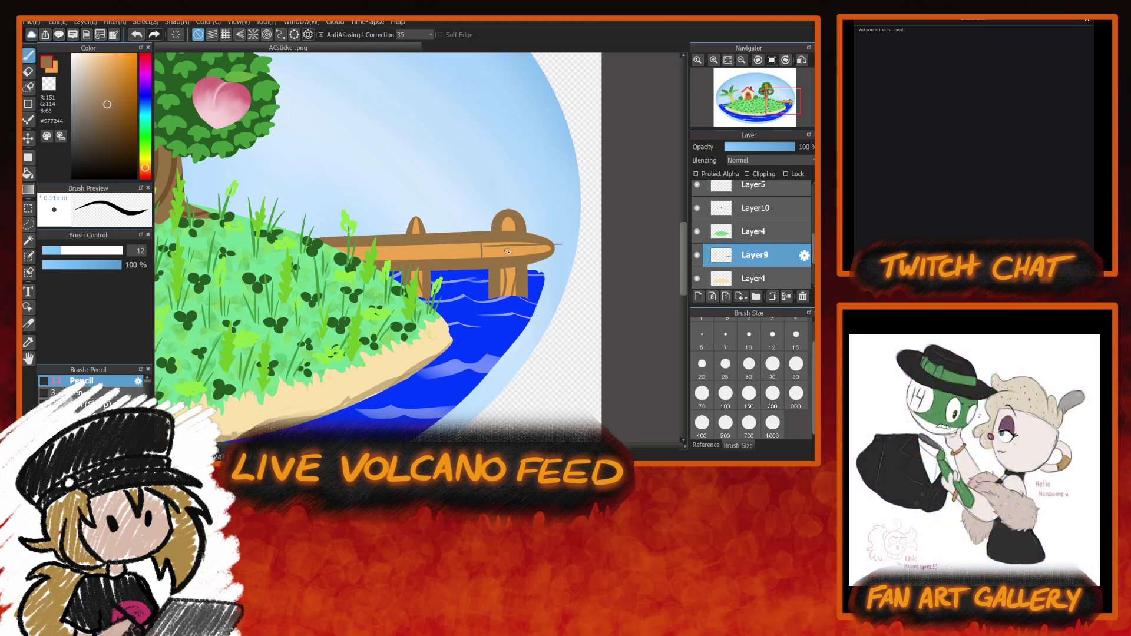
key("ctrl+z")
left_click_drag(541, 246, 491, 255)
left_click_drag(397, 243, 399, 257)
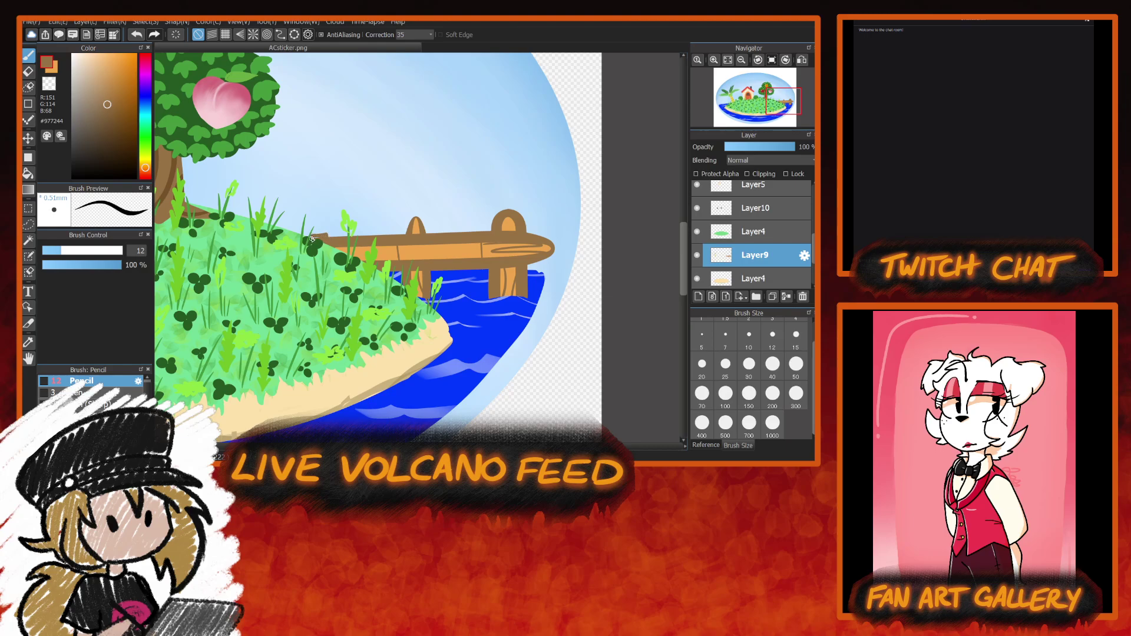
left_click_drag(326, 234, 304, 236)
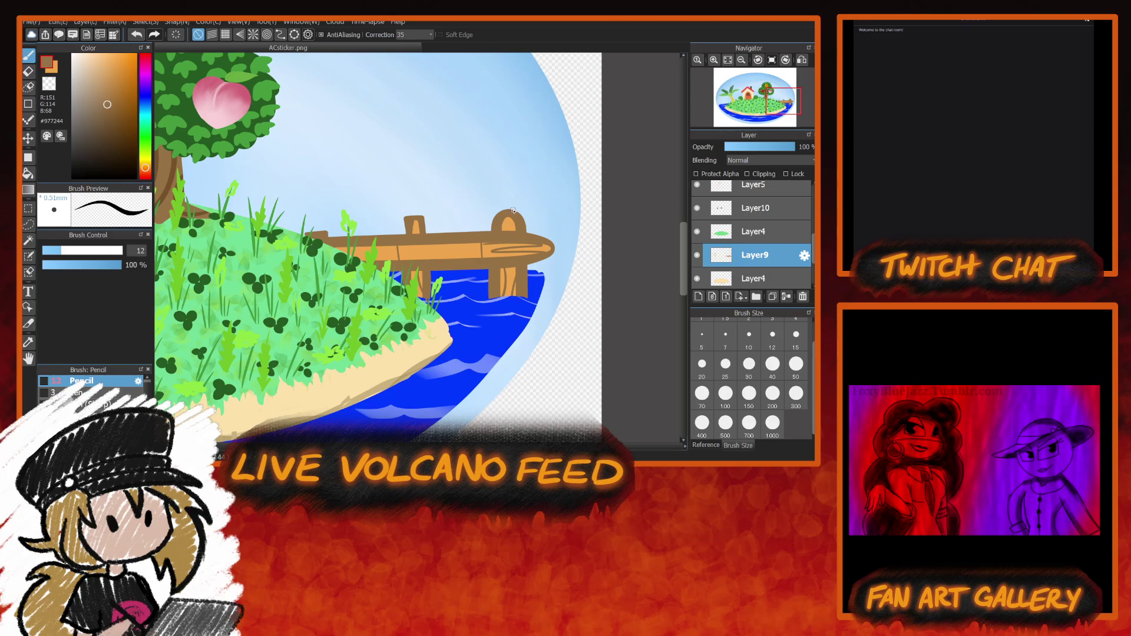
Square off the top of the outer dock post in brown, fill its face with orange and add grain lines.
mouse_move(494, 217)
left_mouse_down()
mouse_move(494, 232)
mouse_move(523, 227)
left_mouse_up()
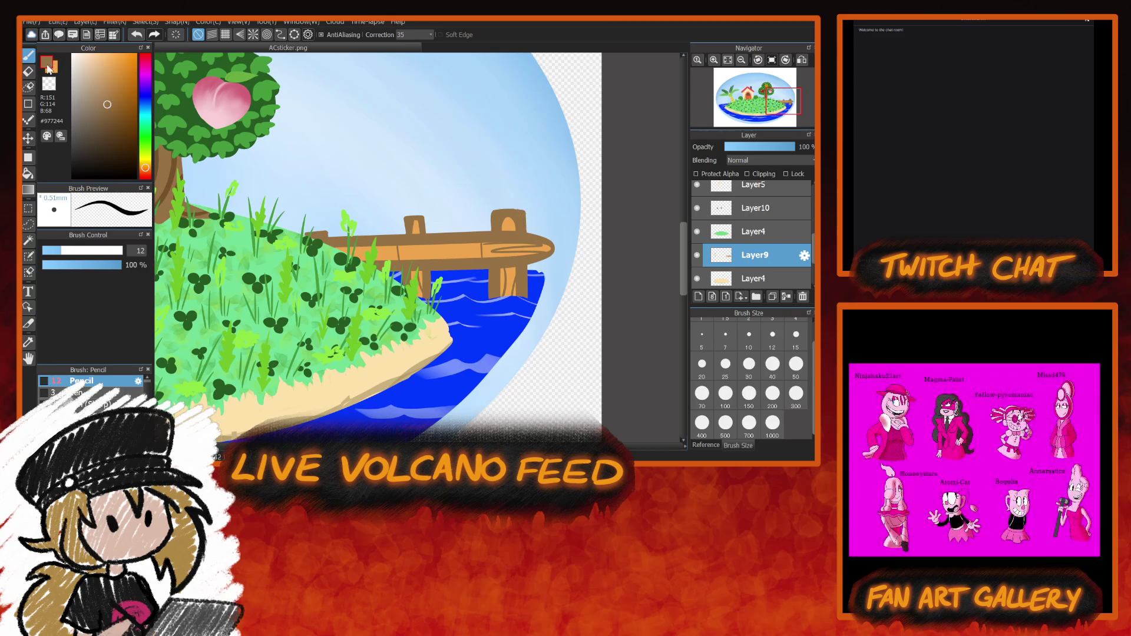
key("x")
left_click_drag(505, 224, 509, 222)
left_click(520, 216, "alt")
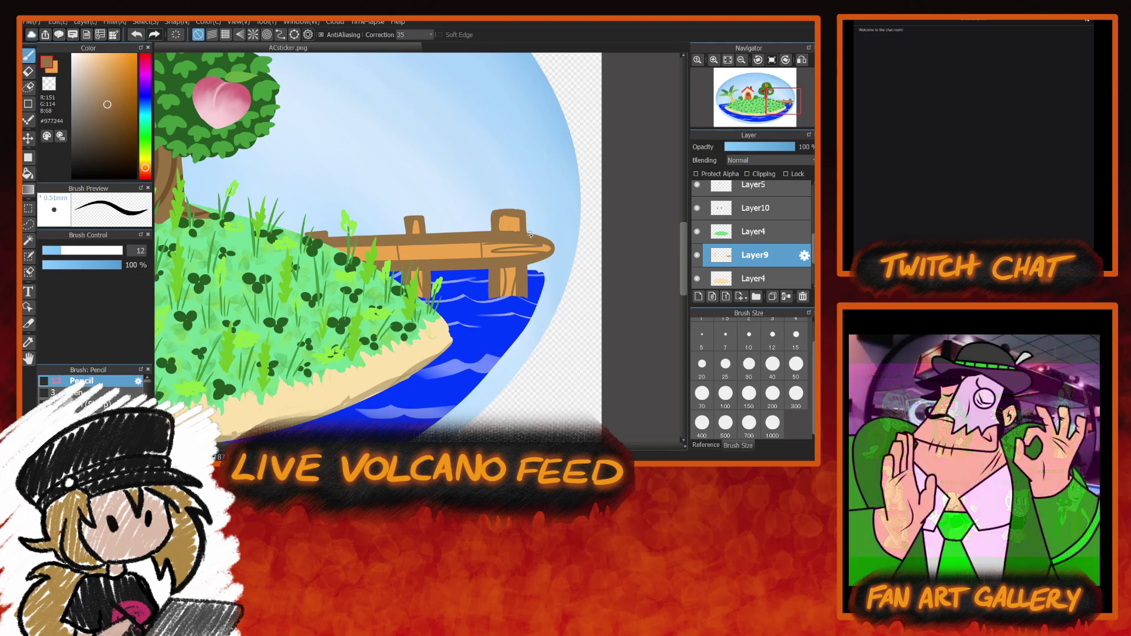
mouse_move(505, 235)
left_mouse_down()
mouse_move(508, 212)
mouse_move(511, 232)
left_mouse_up()
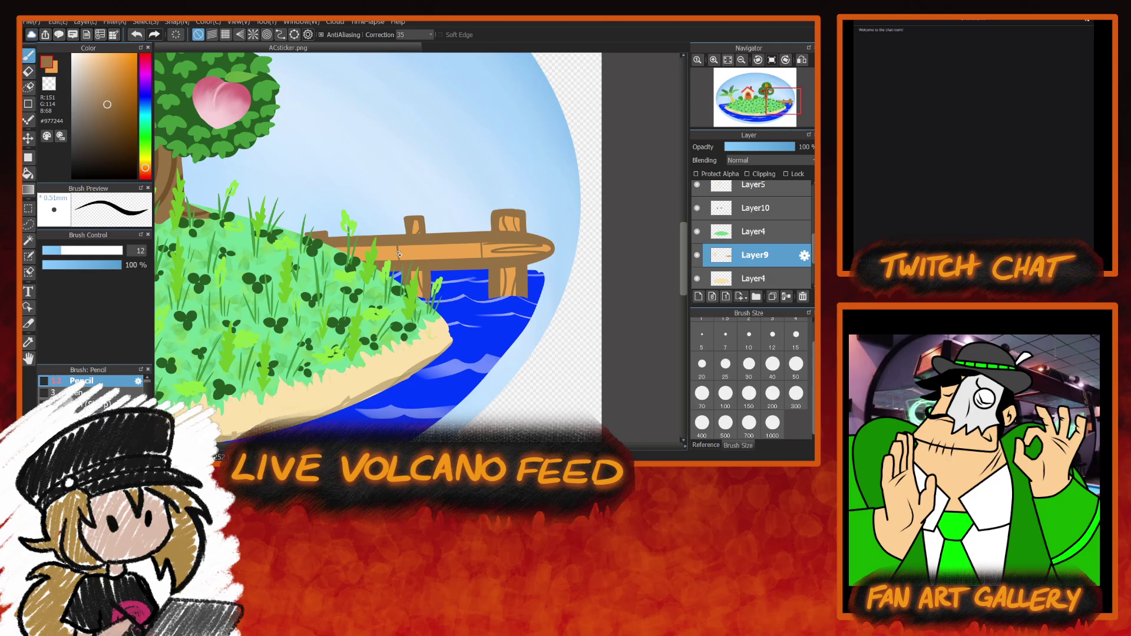
Draw brown wood grain along the face of the dock beam, from the shore to the outer post.
mouse_move(400, 252)
left_mouse_down()
mouse_move(460, 241)
mouse_move(400, 264)
mouse_move(416, 266)
mouse_move(463, 242)
mouse_move(482, 243)
mouse_move(428, 266)
mouse_move(482, 249)
left_mouse_up()
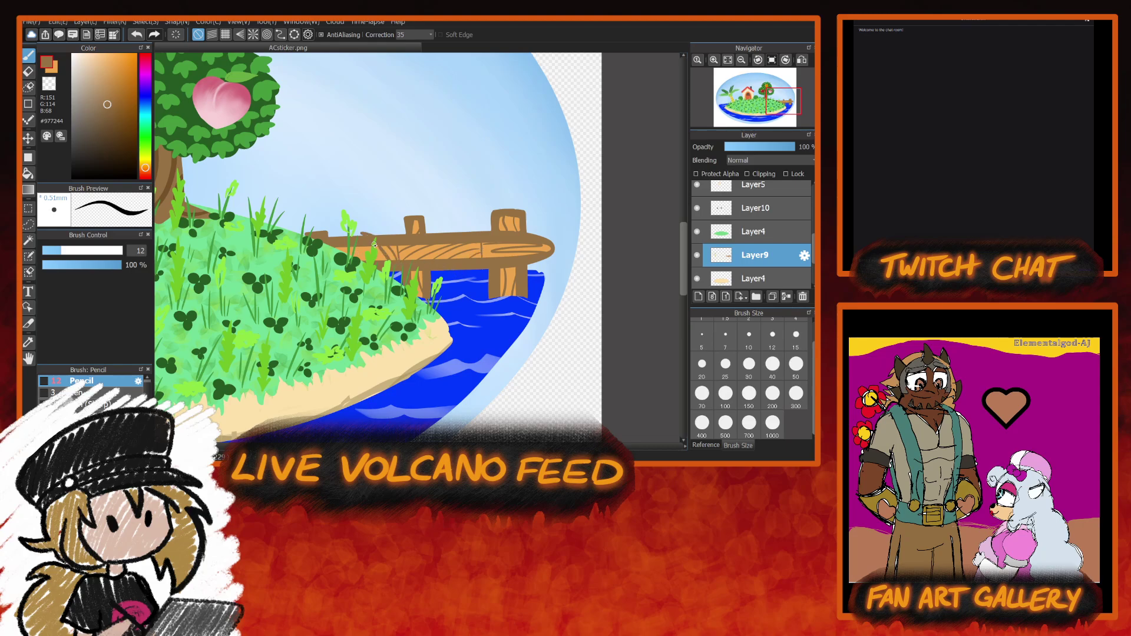
key("ctrl+z")
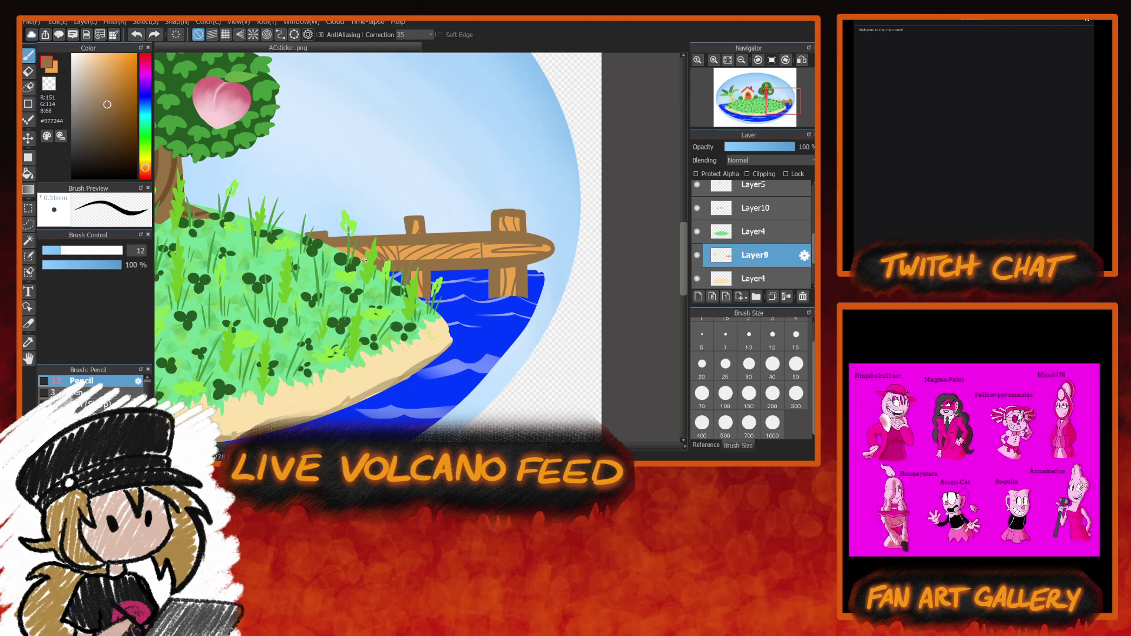
left_click_drag(367, 261, 343, 246)
Erase the rounded tip of the dock beam with the transparent colour and close the straight end with a brown edge.
left_click(49, 84)
left_click_drag(548, 236, 547, 260)
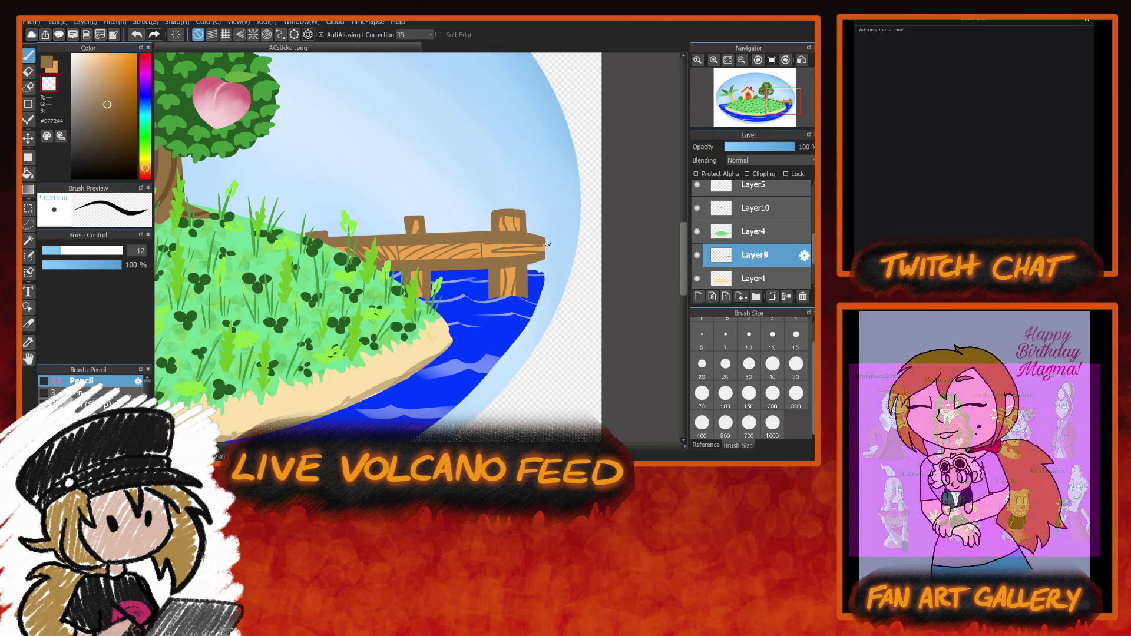
left_click(51, 64)
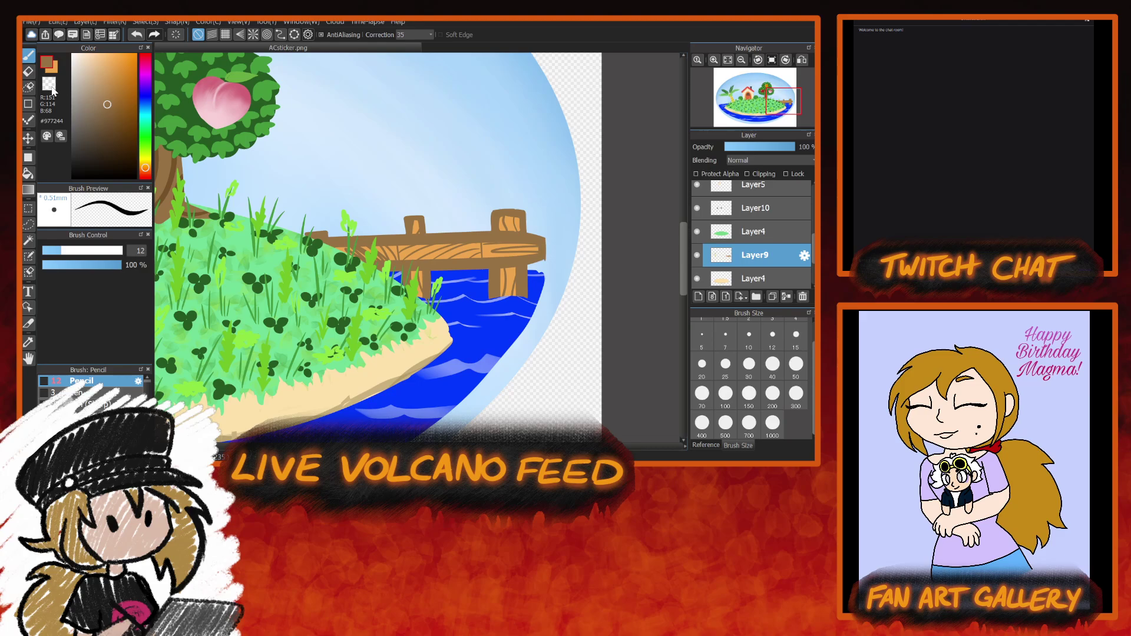
key("x")
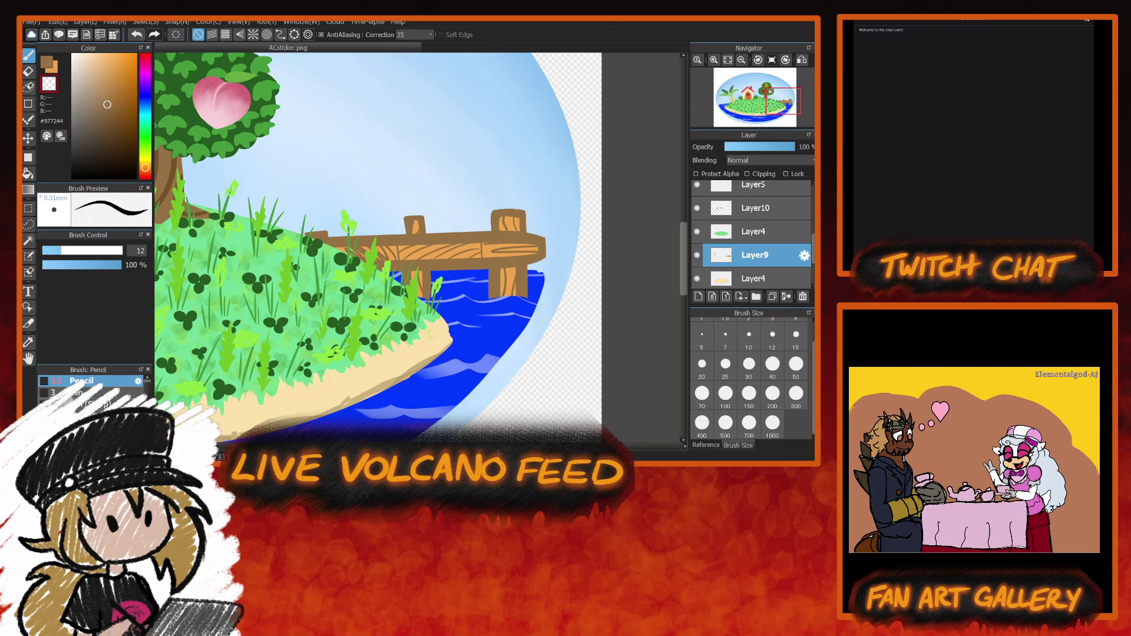
left_click_drag(500, 446, 425, 447)
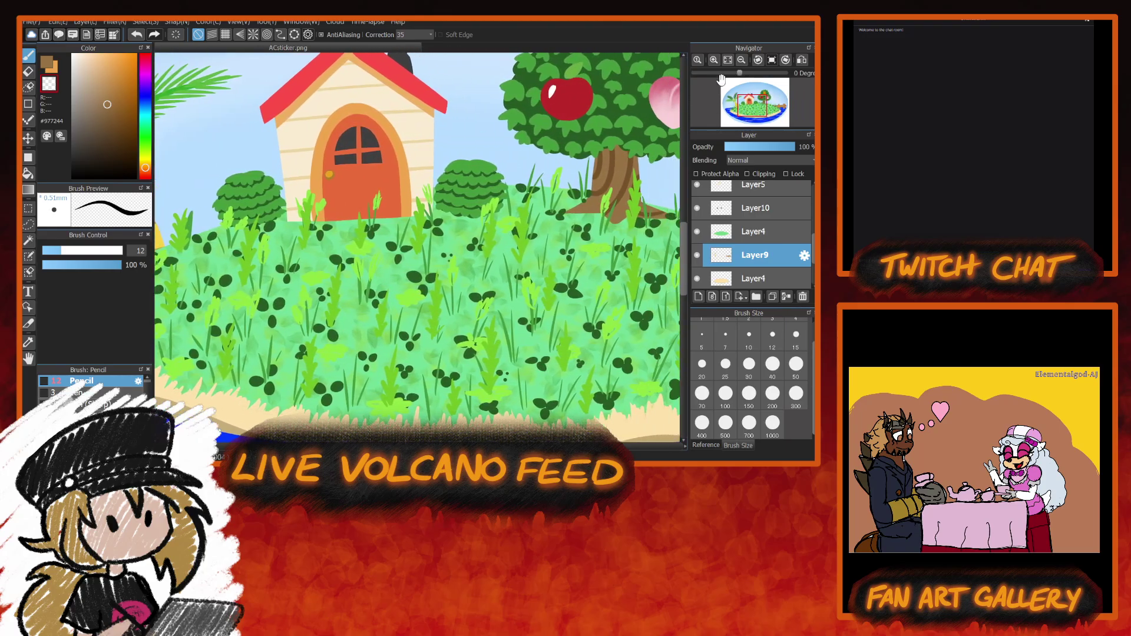
Set the foreground colour to dark brown #3C250A, paired with light orange #EFA64D as the second colour.
left_click(728, 59)
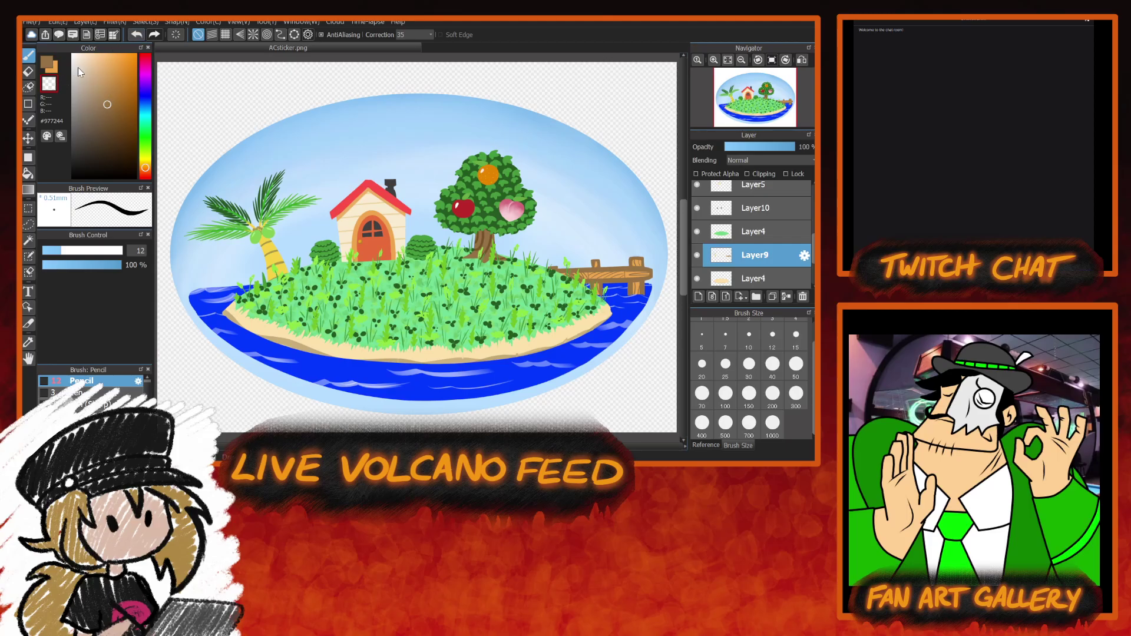
left_click(49, 65)
left_click_drag(130, 147, 124, 149)
left_click(54, 65)
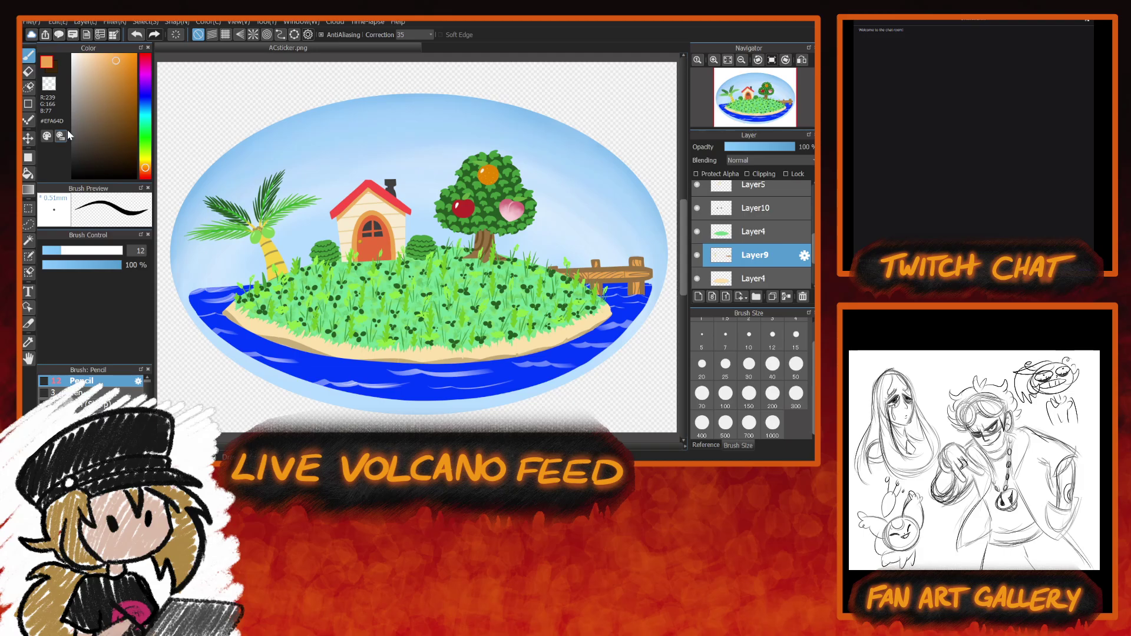
left_click(59, 67)
Choose the Edge Pen brush, try a short test stroke on the water and undo it.
scroll(148, 389, "down", 2)
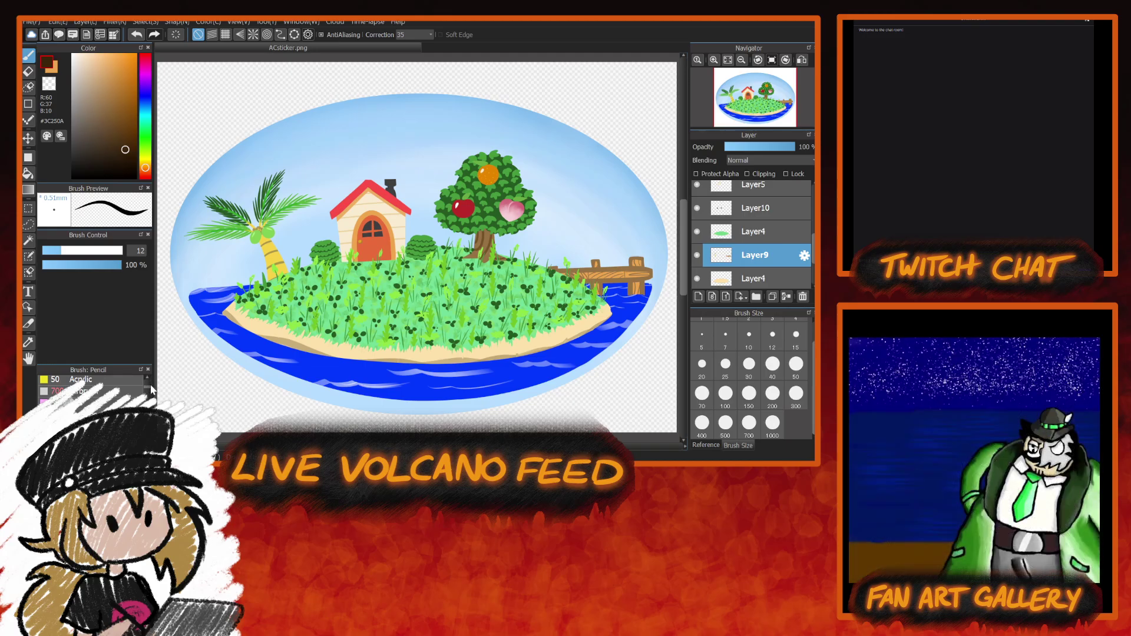
scroll(150, 387, "down", 2)
scroll(150, 387, "down", 3)
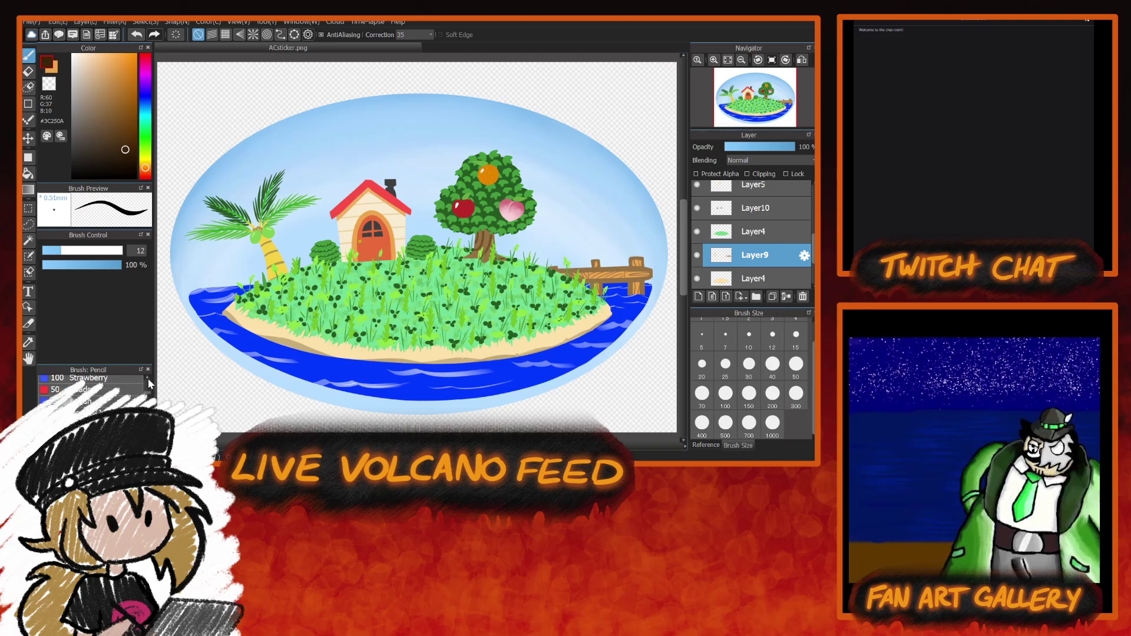
scroll(148, 378, "up", 7)
scroll(148, 383, "down", 1)
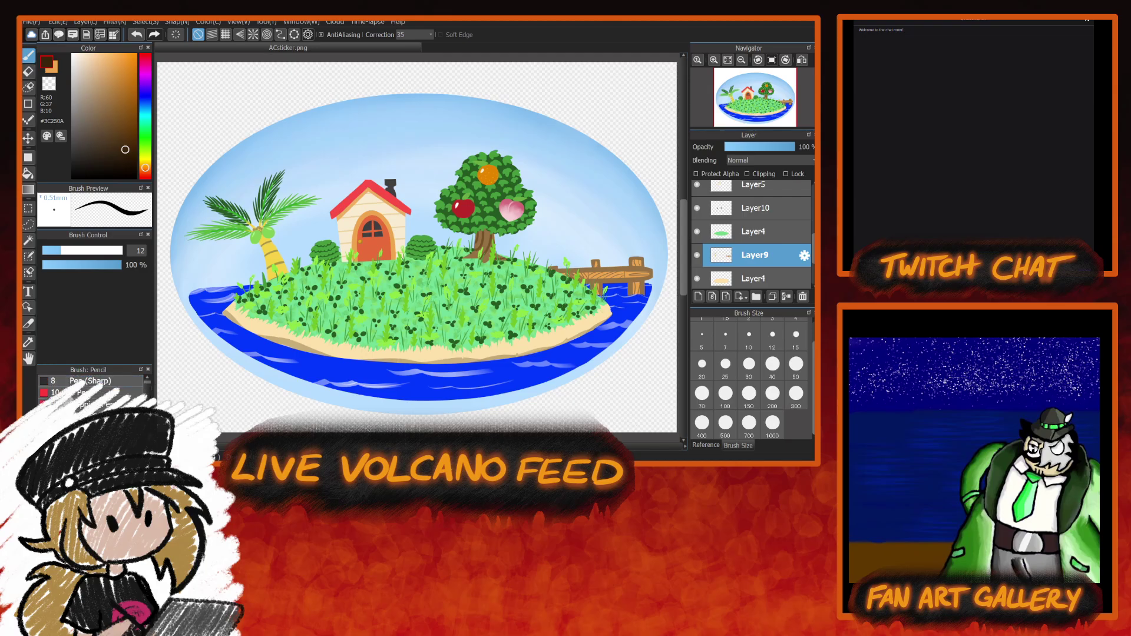
left_click(95, 405)
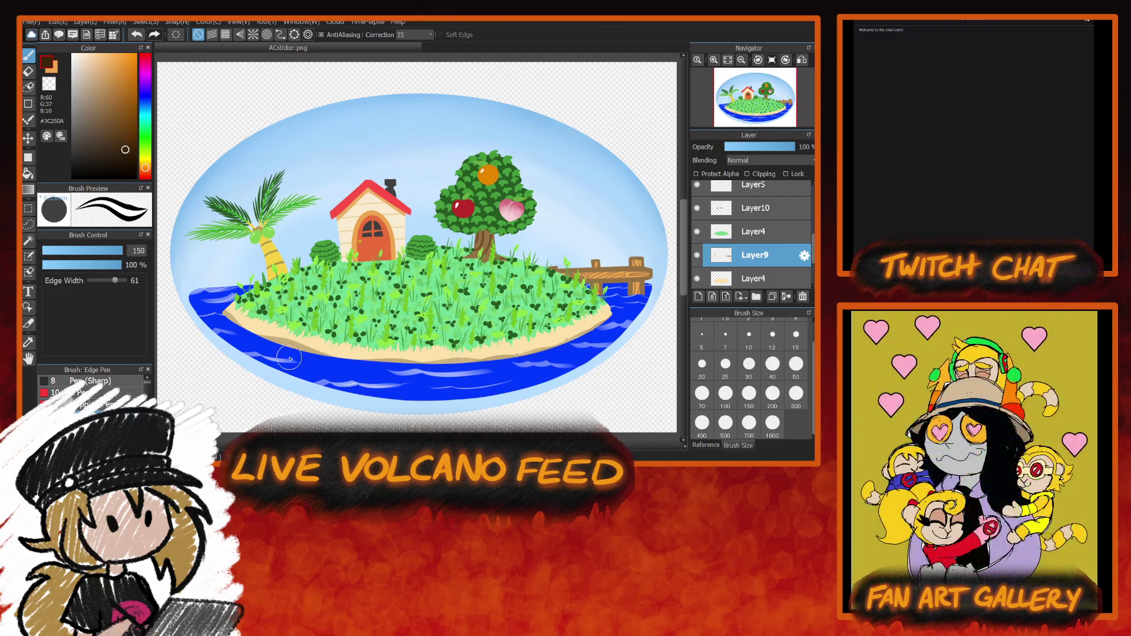
mouse_move(257, 348)
left_mouse_down()
mouse_move(249, 358)
mouse_move(259, 348)
mouse_move(261, 369)
mouse_move(270, 347)
left_mouse_up()
key("ctrl+z")
left_click(423, 119)
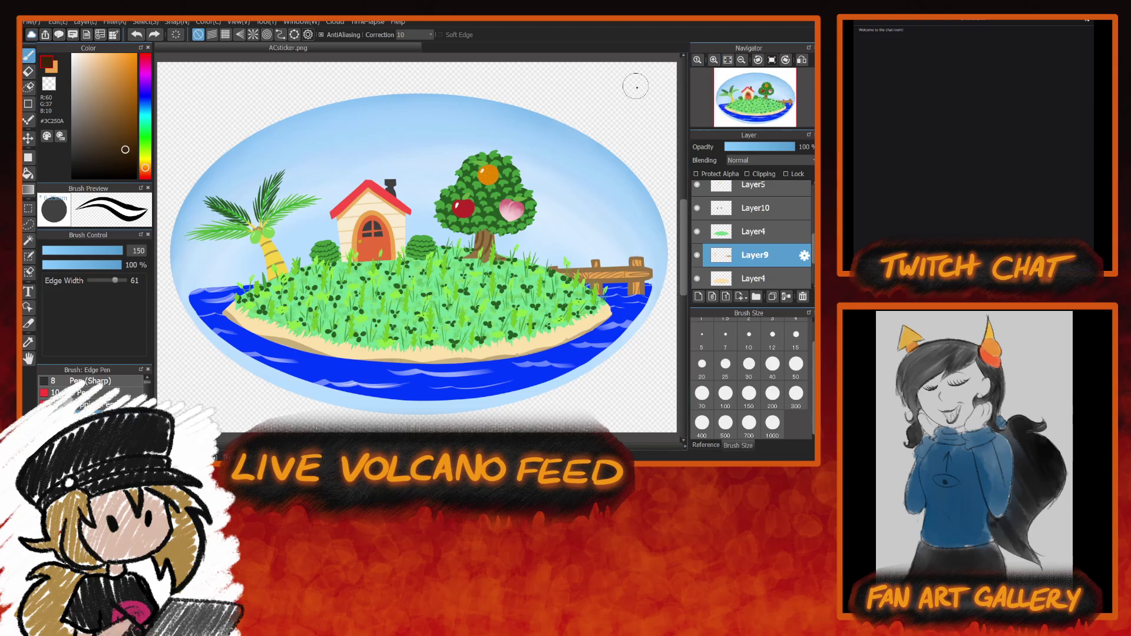
Try lettering "I haven't" along the sky's upper-left curve with the Edge Pen at size 150.
left_click(715, 59)
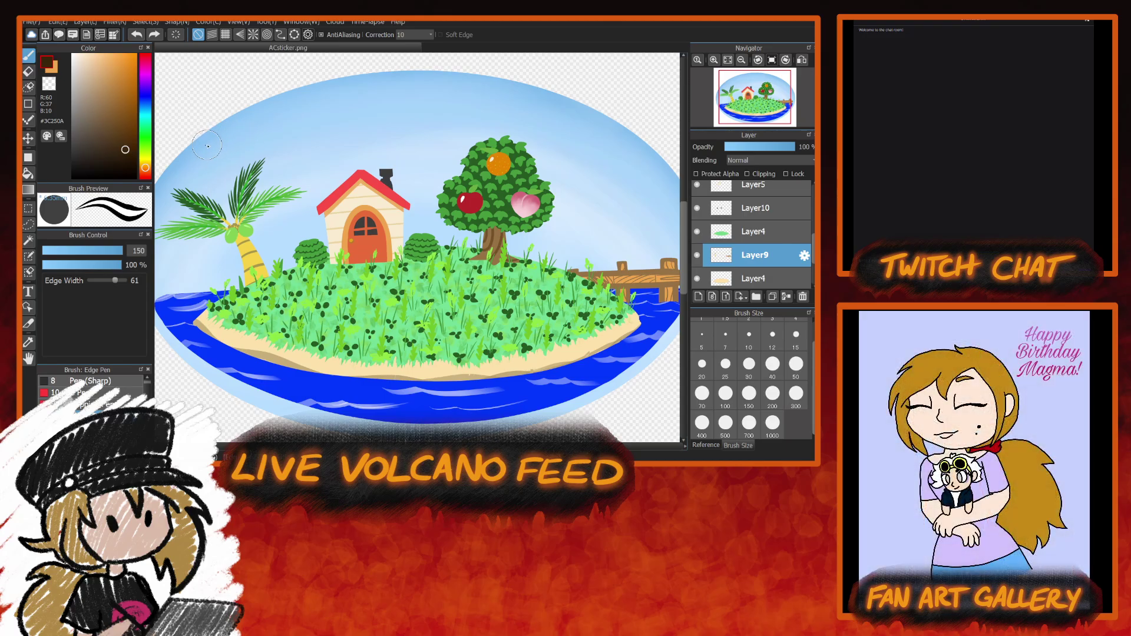
mouse_move(207, 145)
left_mouse_down()
mouse_move(234, 129)
mouse_move(220, 139)
mouse_move(230, 156)
mouse_move(249, 145)
mouse_move(251, 121)
mouse_move(257, 136)
mouse_move(295, 129)
left_mouse_up()
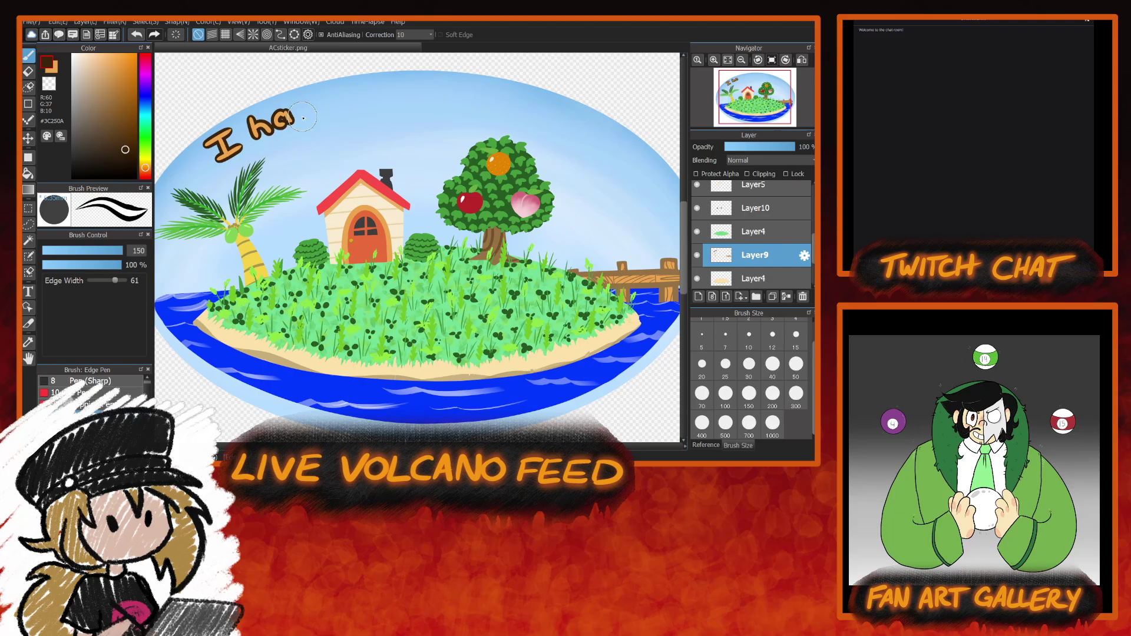
key("ctrl+z")
key("ctrl+z")
key("ctrl+z")
key("ctrl+z")
mouse_move(285, 115)
left_mouse_down()
mouse_move(276, 130)
mouse_move(312, 108)
mouse_move(362, 116)
mouse_move(357, 97)
mouse_move(376, 109)
mouse_move(387, 95)
left_mouse_up()
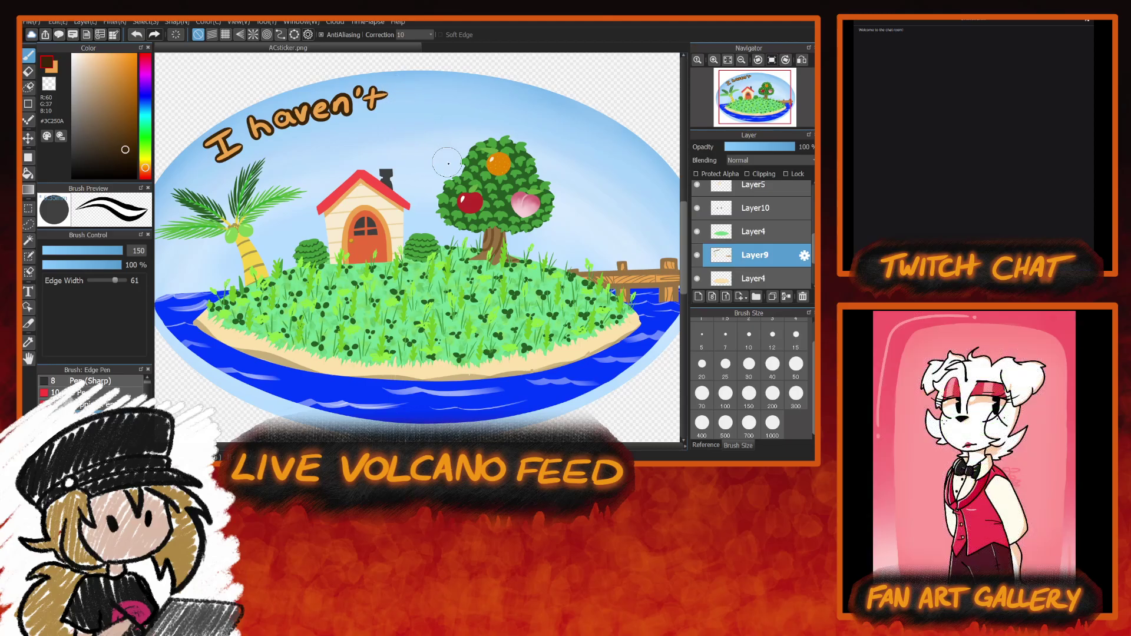
Undo all of the size-150 "I haven't" lettering in the sky.
key("ctrl+z")
key("ctrl+z")
key("ctrl+z")
key("ctrl+z")
key("ctrl+z")
key("ctrl+z")
key("ctrl+z")
key("ctrl+z")
key("ctrl+z")
key("ctrl+z")
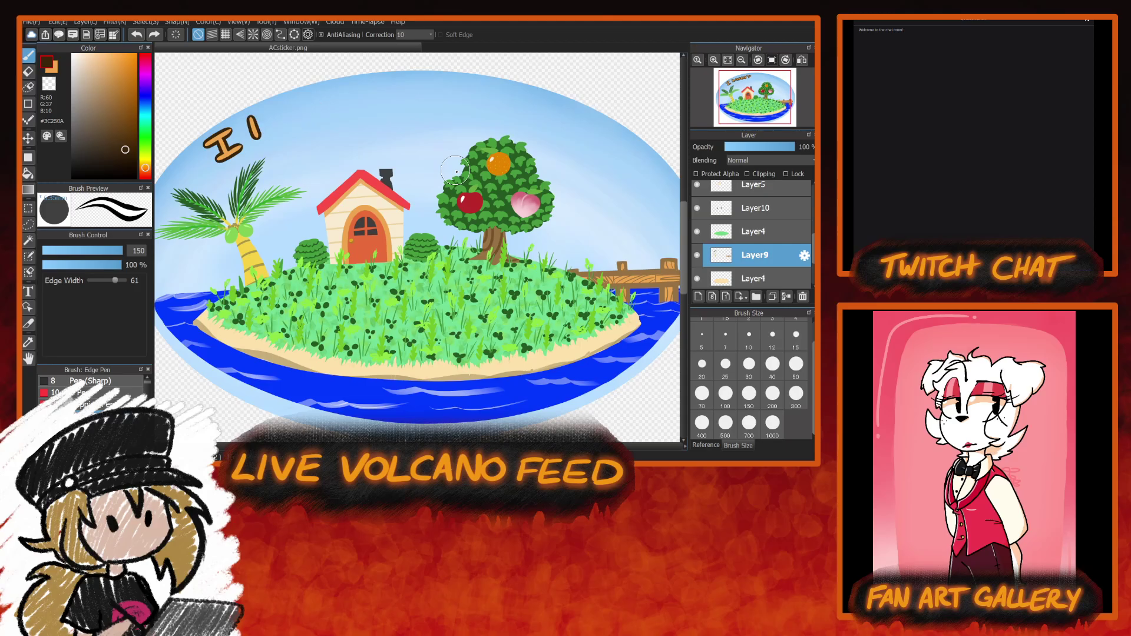
key("ctrl+z")
key("ctrl+z")
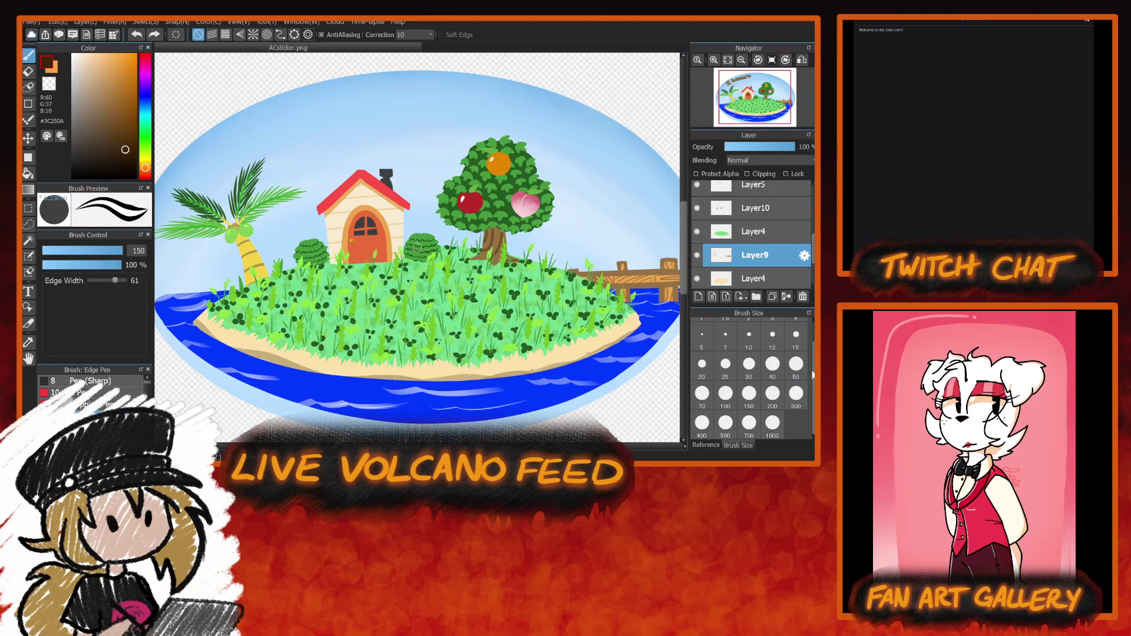
Set the Edge Pen size to 70 and letter "I haven't" along the sky's upper-left curve, redoing misshapen letters.
left_click(725, 423)
left_click(701, 393)
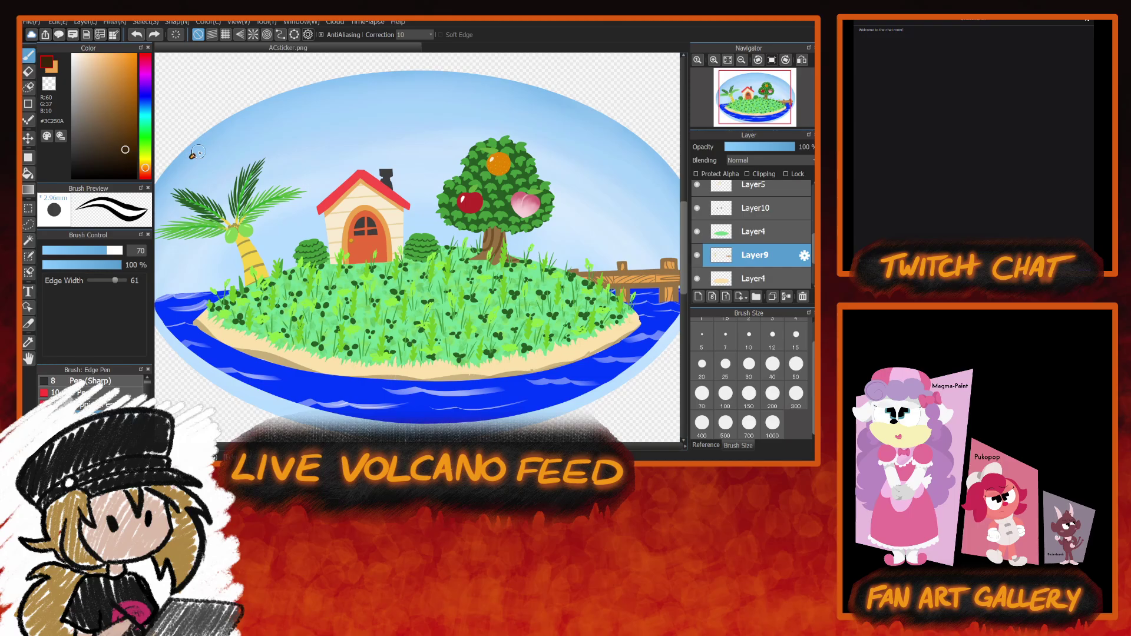
mouse_move(192, 158)
left_mouse_down()
mouse_move(212, 143)
mouse_move(219, 156)
mouse_move(208, 157)
mouse_move(231, 132)
mouse_move(248, 150)
left_mouse_up()
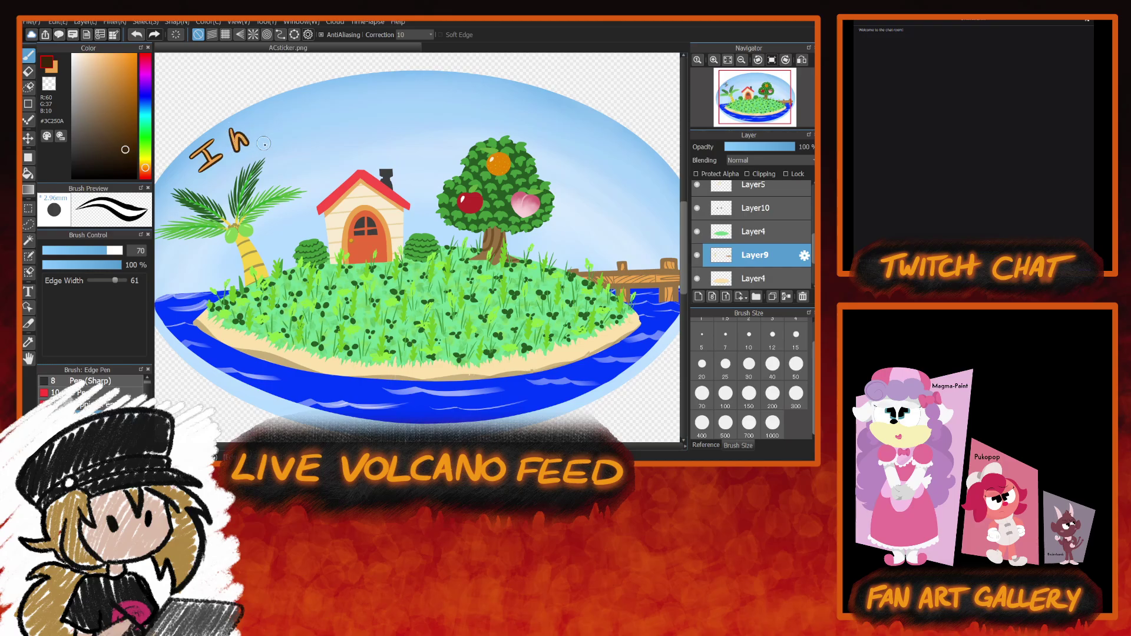
key("ctrl+z")
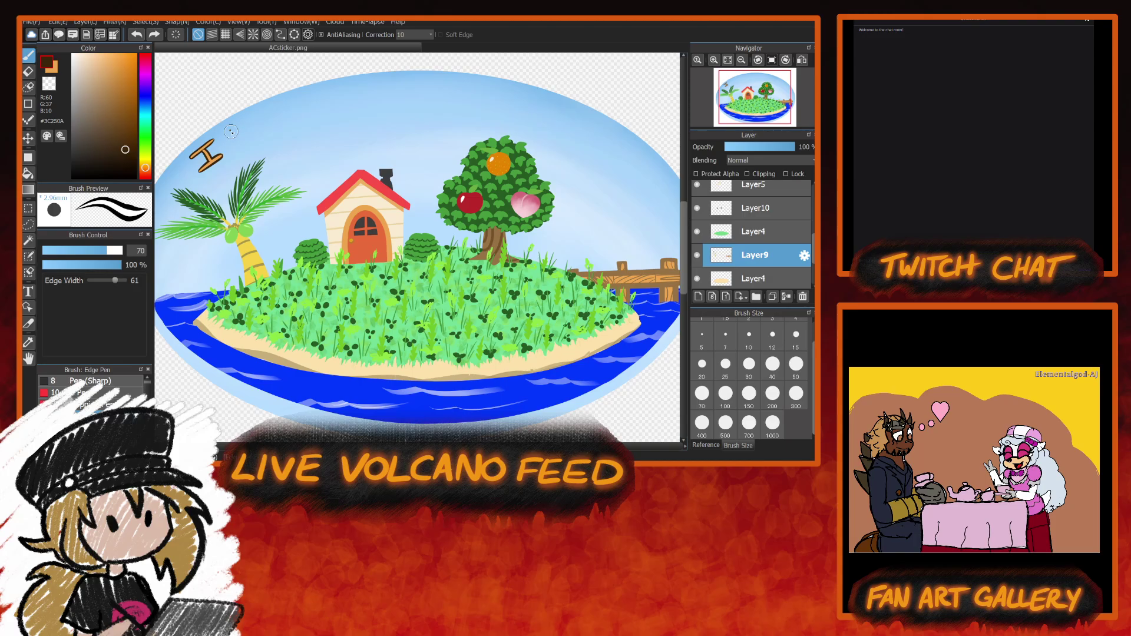
left_click_drag(231, 131, 247, 148)
key("ctrl+z")
key("ctrl+z")
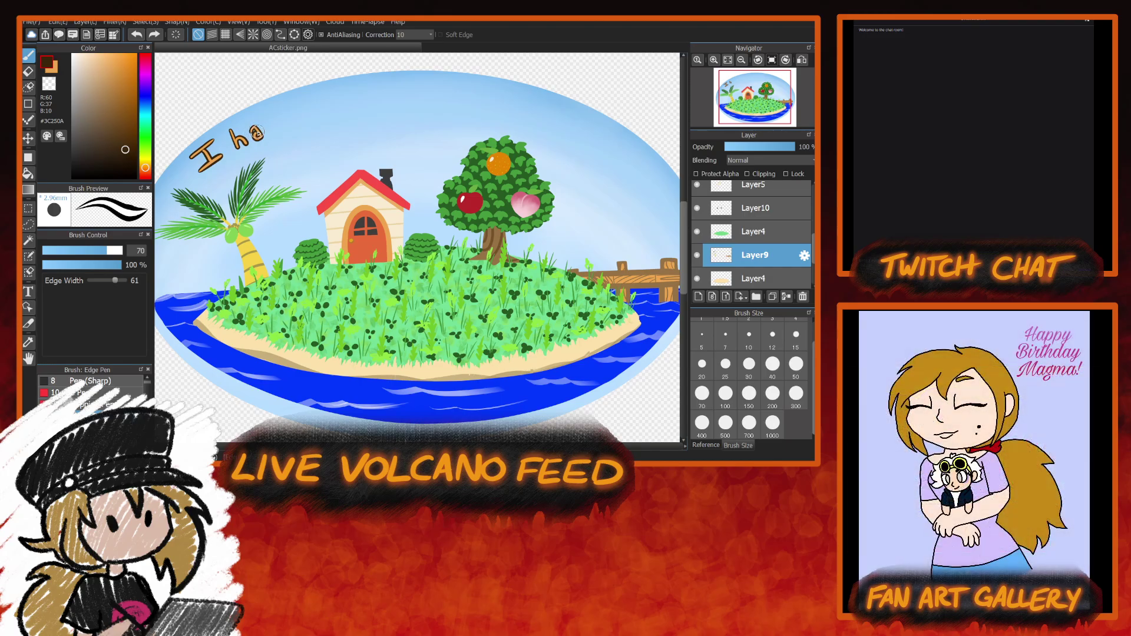
left_click_drag(257, 133, 263, 139)
key("ctrl+z")
mouse_move(248, 133)
left_mouse_down()
mouse_move(247, 143)
mouse_move(255, 127)
mouse_move(282, 134)
mouse_move(303, 108)
mouse_move(318, 110)
mouse_move(315, 124)
left_mouse_up()
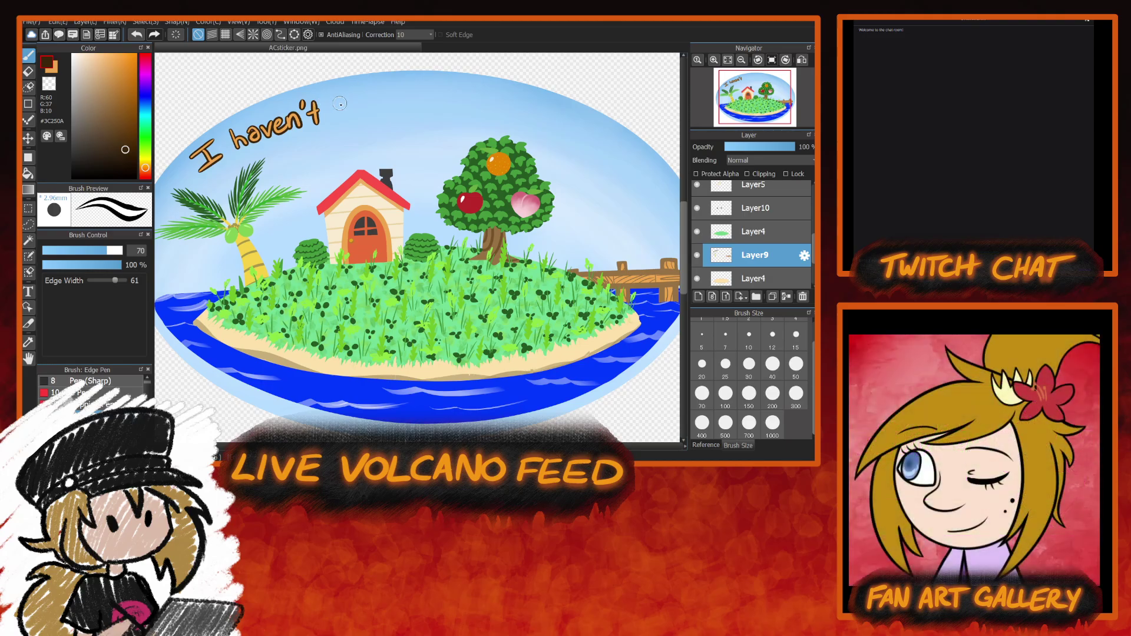
Continue the lettering along the sky's curve with "been to my island for a while".
mouse_move(335, 94)
left_mouse_down()
mouse_move(334, 116)
mouse_move(345, 107)
mouse_move(336, 115)
mouse_move(392, 110)
mouse_move(411, 93)
left_mouse_up()
mouse_move(416, 94)
left_mouse_down()
mouse_move(457, 96)
mouse_move(447, 115)
mouse_move(472, 96)
mouse_move(519, 115)
mouse_move(532, 93)
mouse_move(538, 115)
mouse_move(617, 142)
mouse_move(625, 156)
mouse_move(642, 148)
mouse_move(636, 159)
mouse_move(656, 173)
left_mouse_up()
left_click(474, 87)
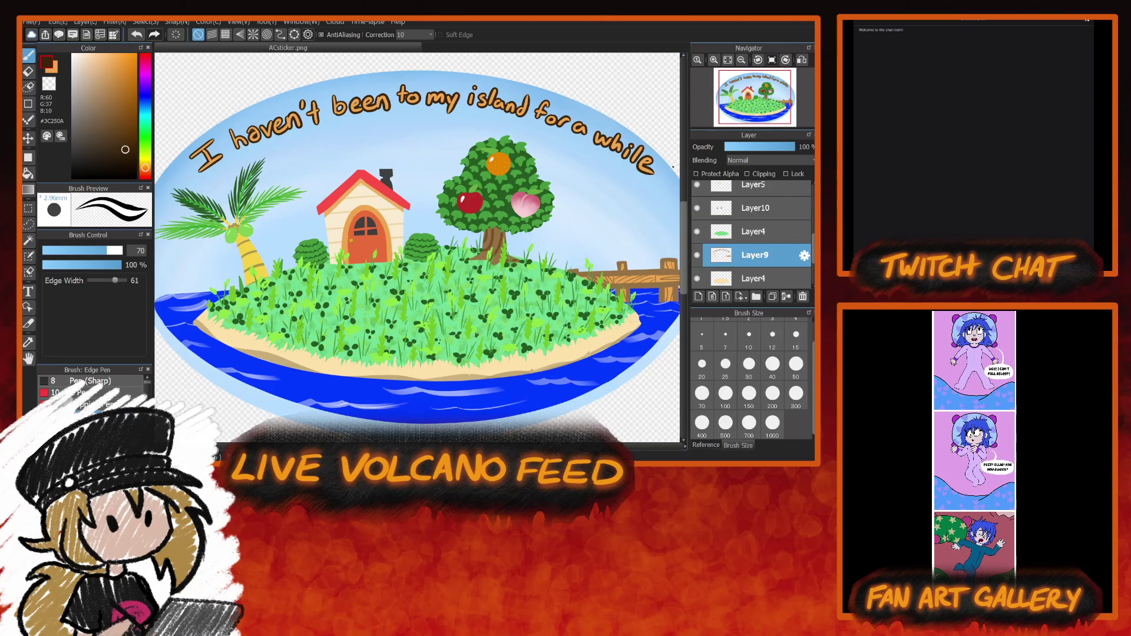
On Layer15, letter "Now it's full of weeds and roaches" along the lower curve of the water.
scroll(688, 243, "down", 2)
scroll(688, 243, "down", 2)
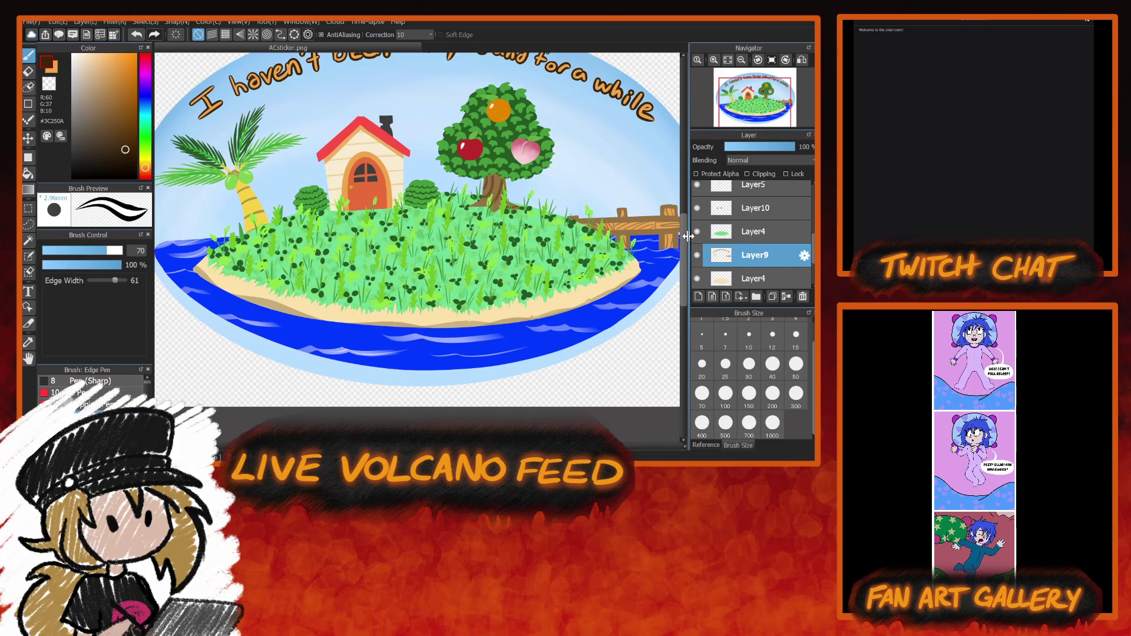
scroll(755, 235, "up", 5)
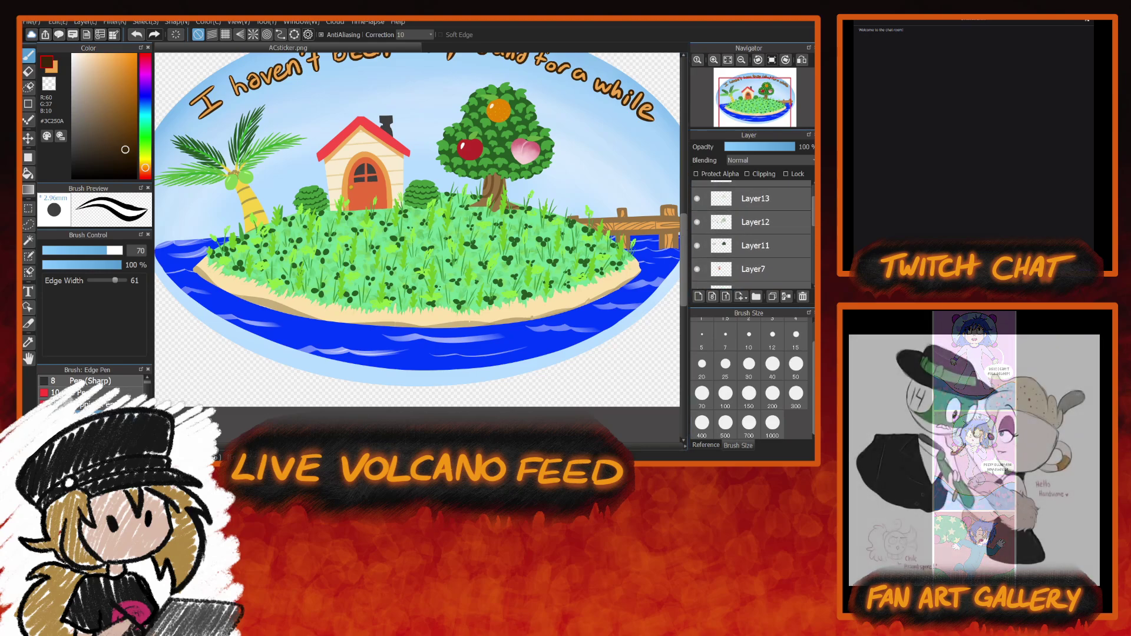
left_click(760, 194)
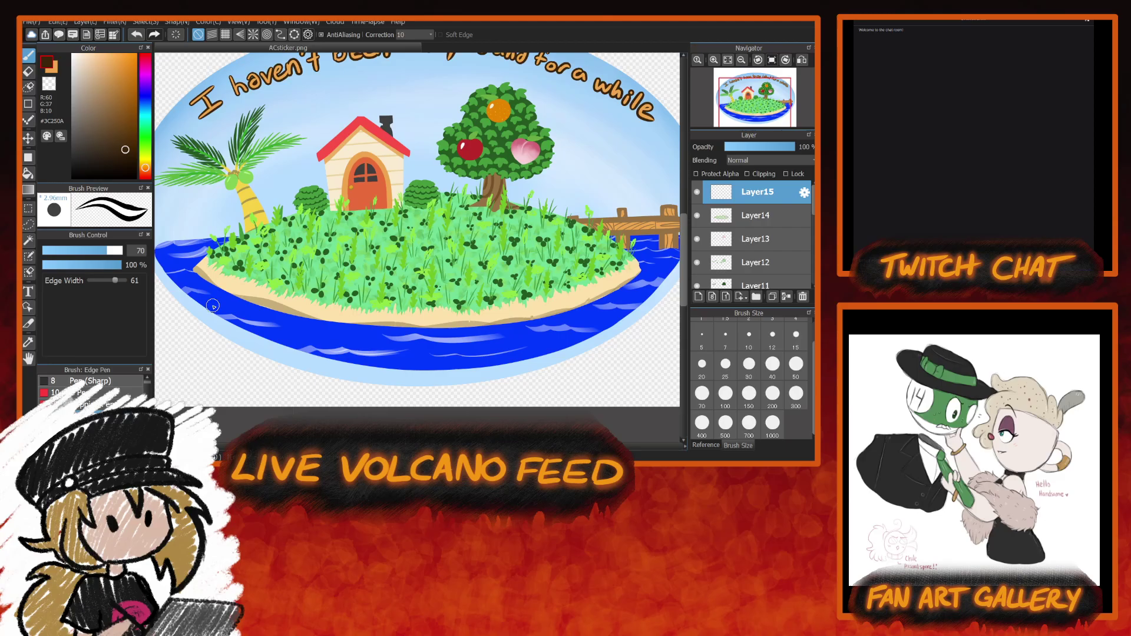
mouse_move(211, 321)
left_mouse_down()
mouse_move(220, 300)
mouse_move(223, 320)
mouse_move(233, 300)
mouse_move(234, 320)
mouse_move(271, 341)
left_mouse_up()
left_click(275, 326)
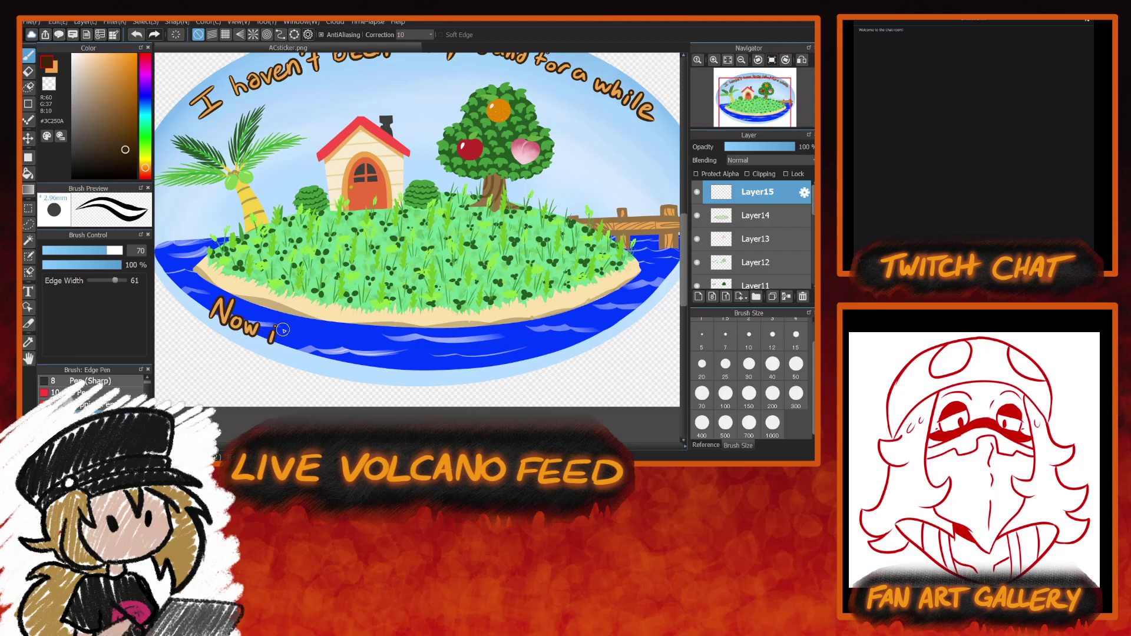
mouse_move(287, 323)
left_mouse_down()
mouse_move(281, 344)
mouse_move(291, 330)
mouse_move(293, 352)
mouse_move(317, 359)
mouse_move(334, 347)
mouse_move(337, 360)
mouse_move(342, 349)
mouse_move(343, 362)
mouse_move(374, 353)
mouse_move(378, 368)
mouse_move(395, 353)
mouse_move(413, 369)
mouse_move(456, 364)
mouse_move(459, 354)
mouse_move(465, 369)
left_mouse_up()
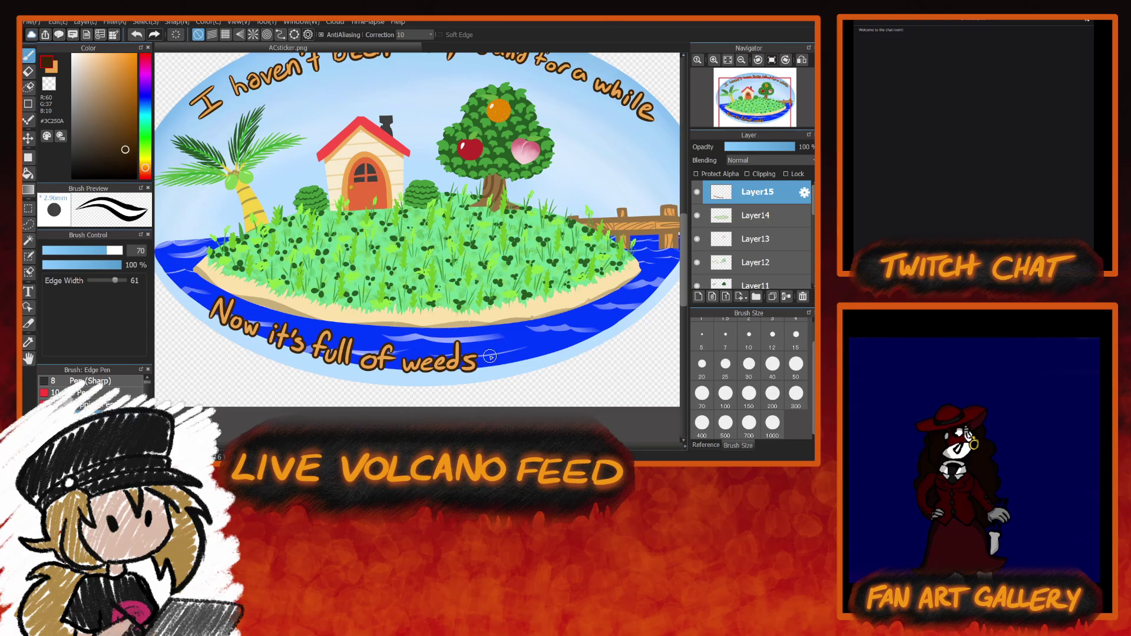
mouse_move(489, 357)
left_mouse_down()
mouse_move(525, 363)
mouse_move(530, 333)
left_mouse_up()
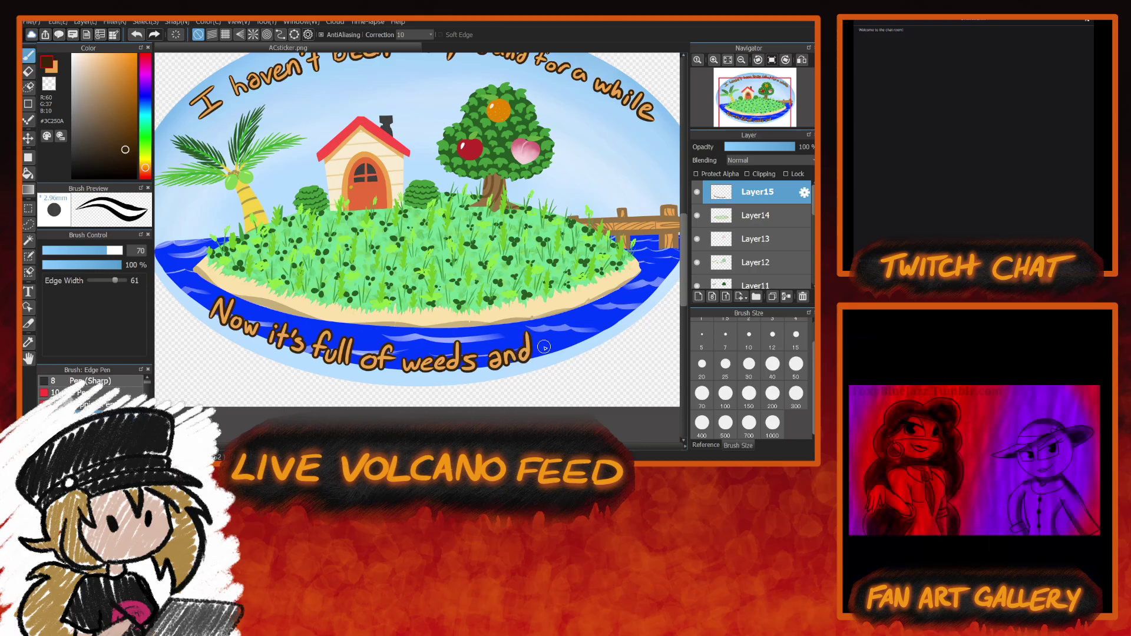
mouse_move(545, 343)
left_mouse_down()
mouse_move(588, 342)
mouse_move(624, 312)
left_mouse_up()
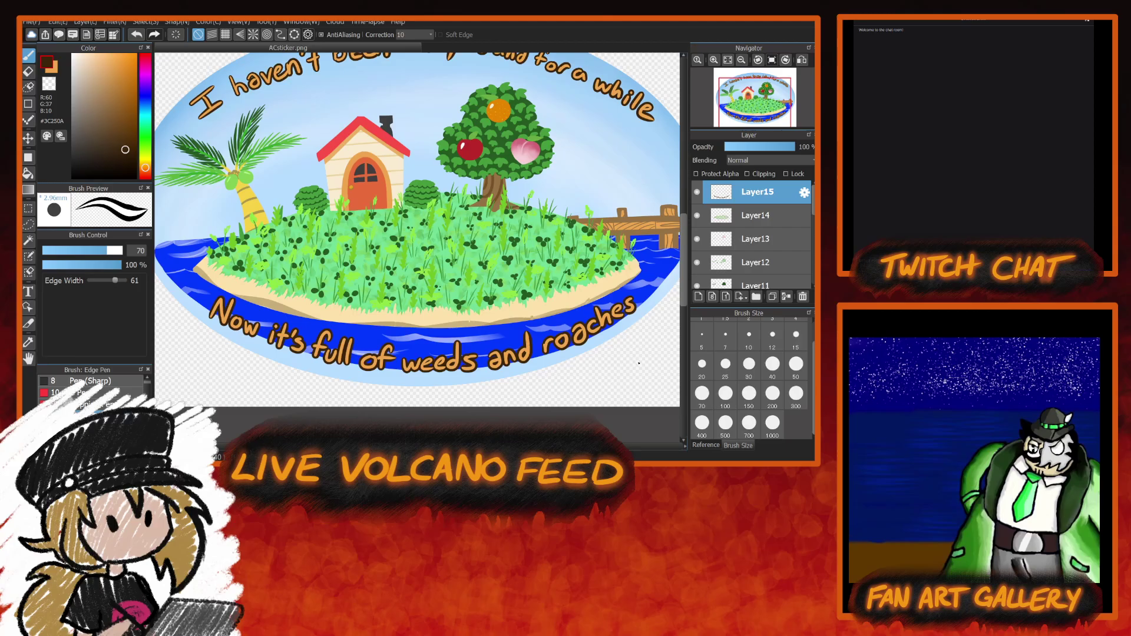
On Layer9, erase the "a" in "island" and the single word "a" before "while" with the Eraser at size 48.
scroll(691, 244, "up", 3)
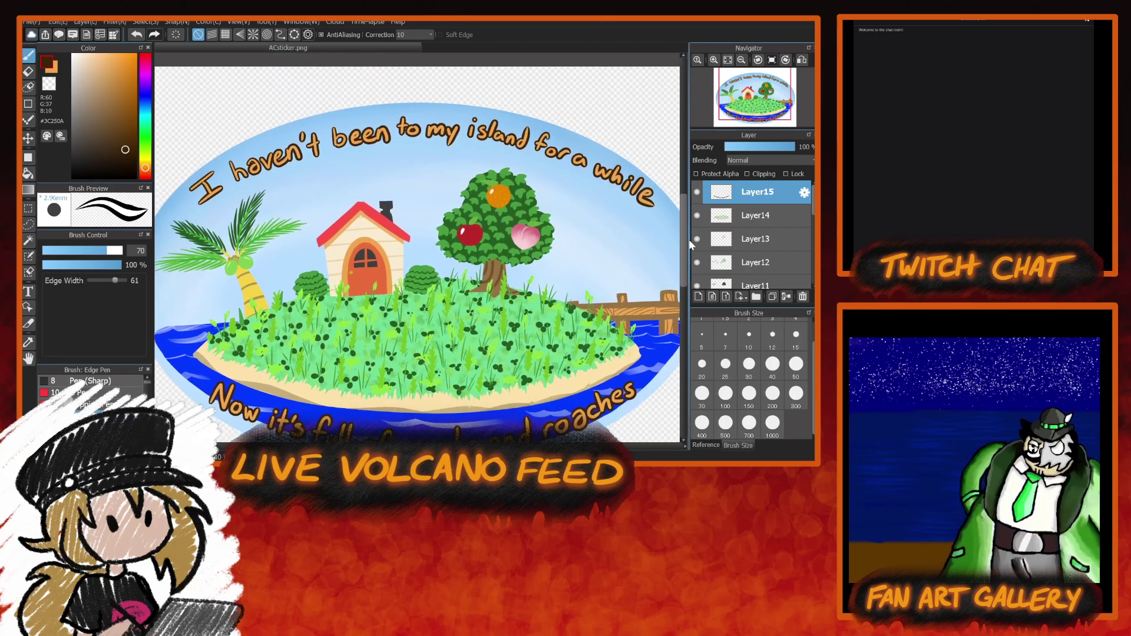
scroll(690, 245, "down", 1)
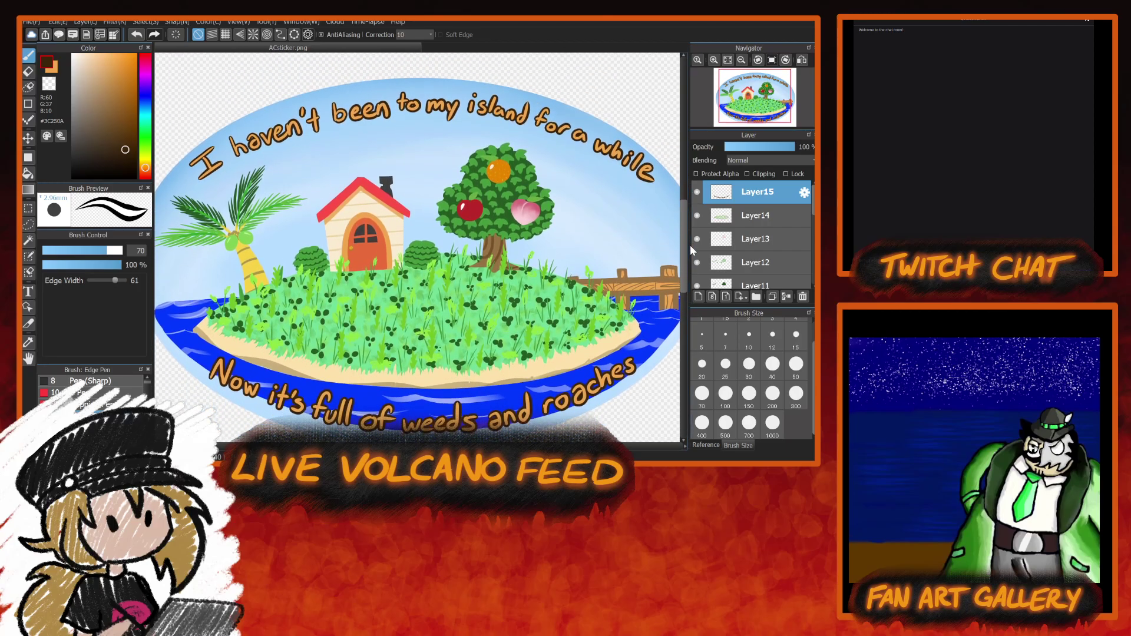
left_click(29, 71)
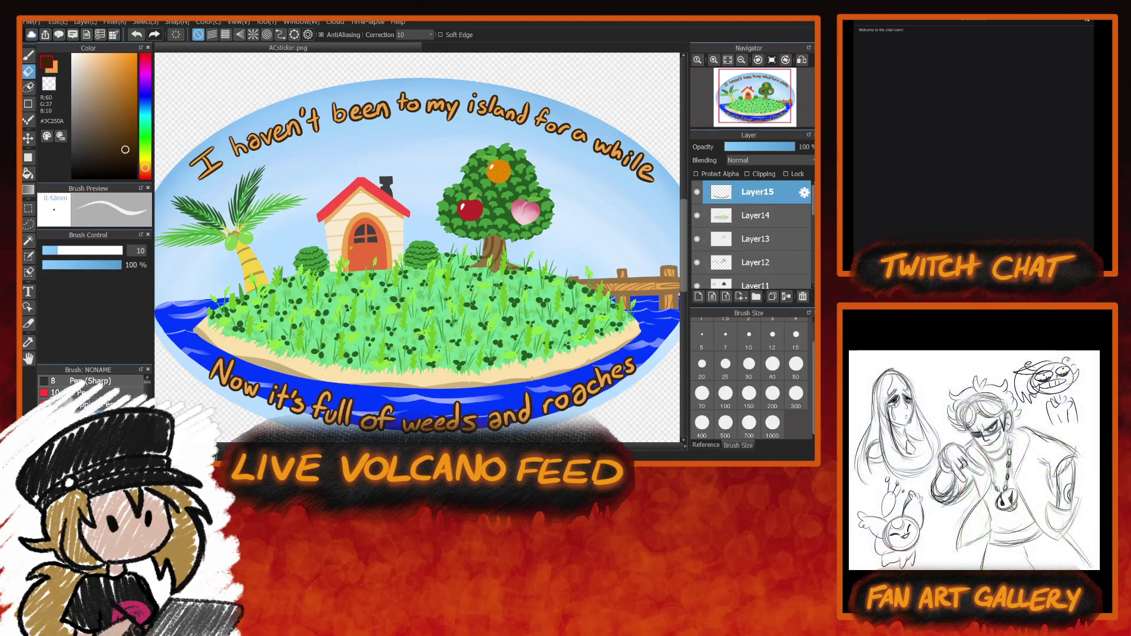
scroll(752, 236, "down", 5)
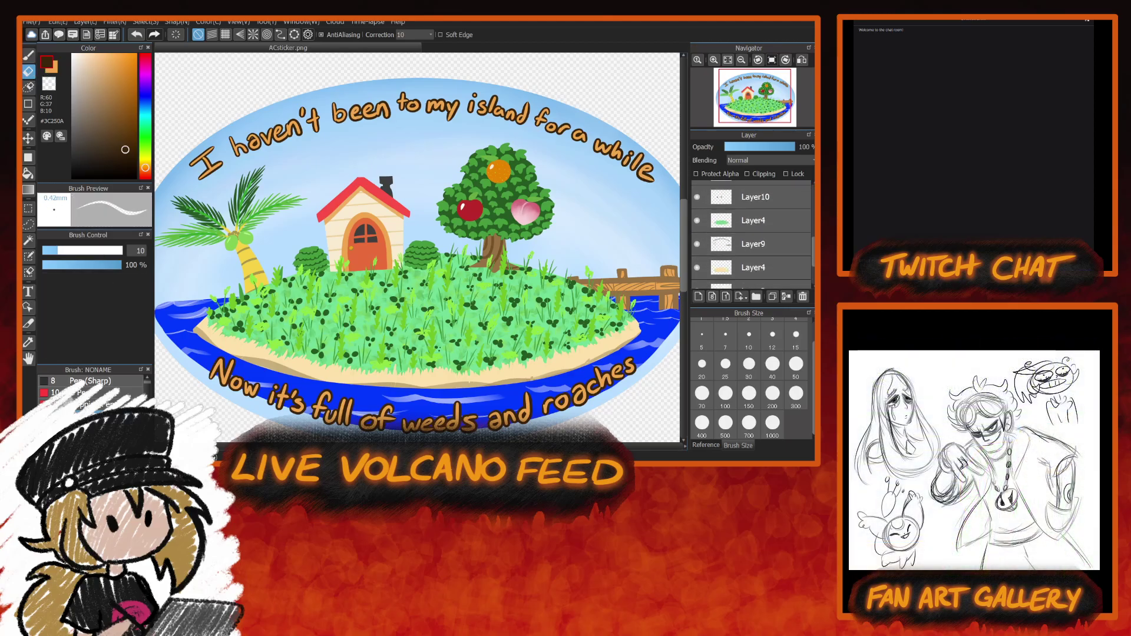
left_click(754, 244)
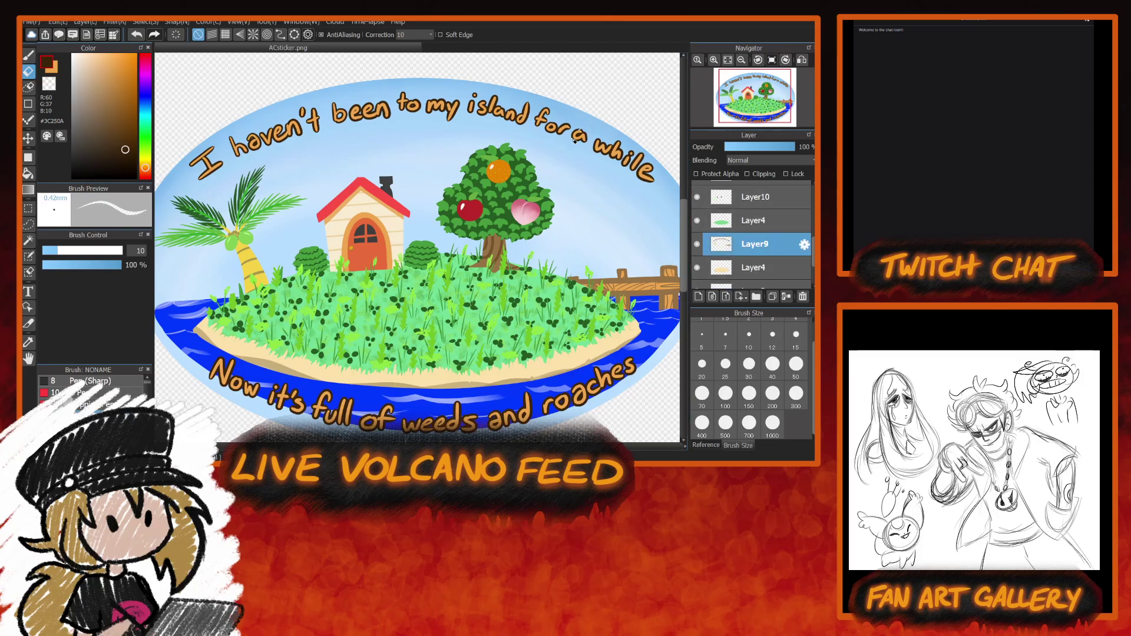
left_click(51, 86)
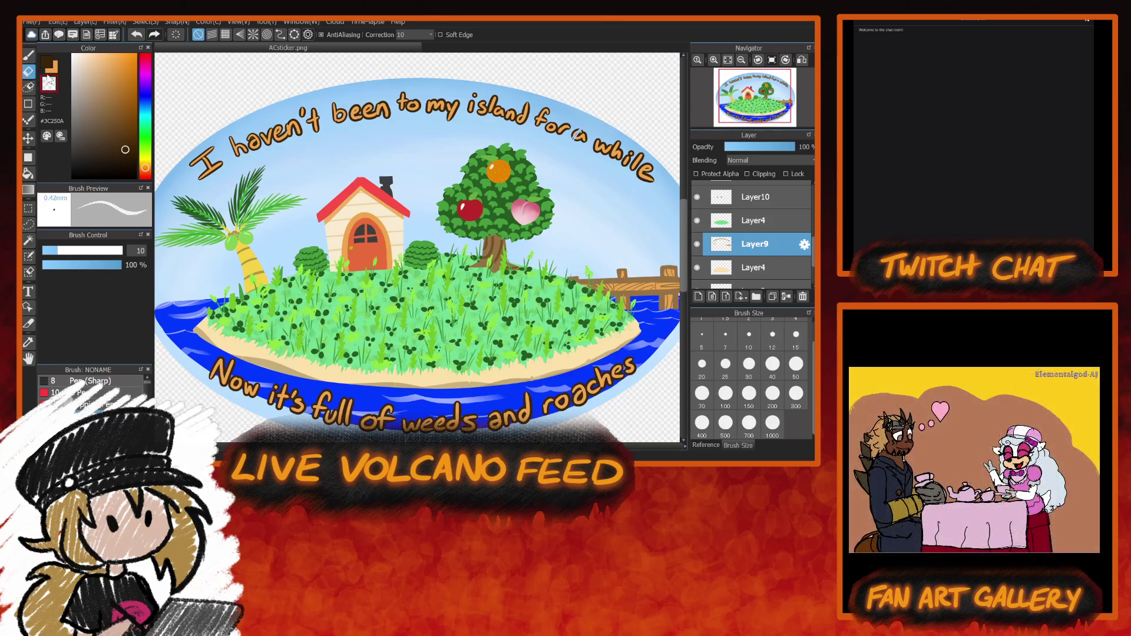
left_click(49, 80)
left_click_drag(59, 251, 103, 251)
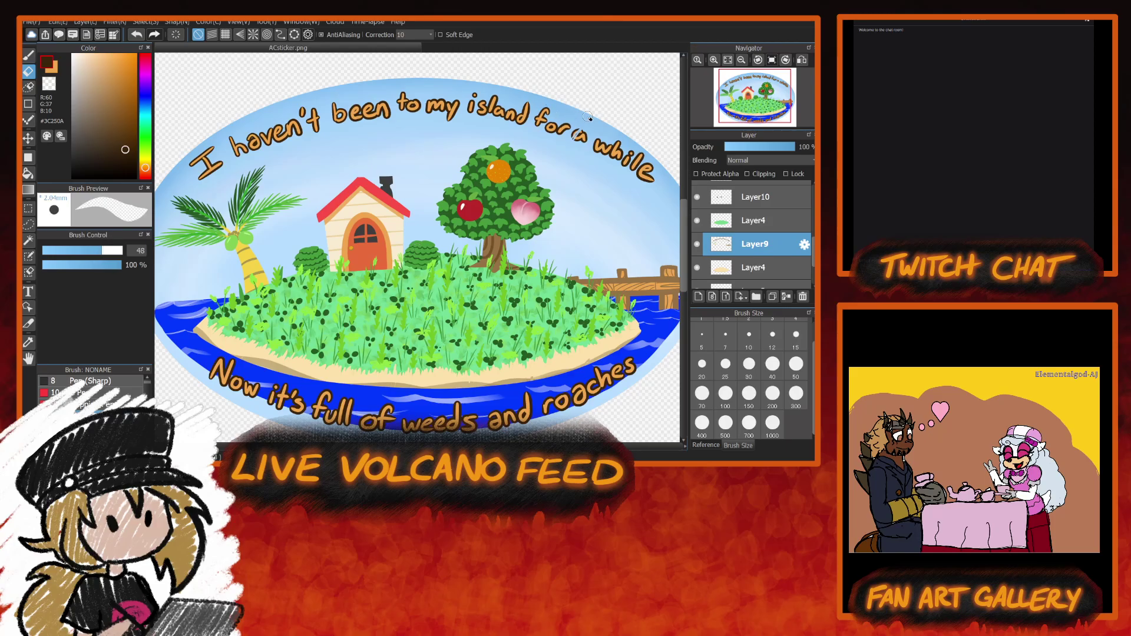
mouse_move(582, 125)
left_mouse_down()
mouse_move(570, 142)
mouse_move(588, 139)
left_mouse_up()
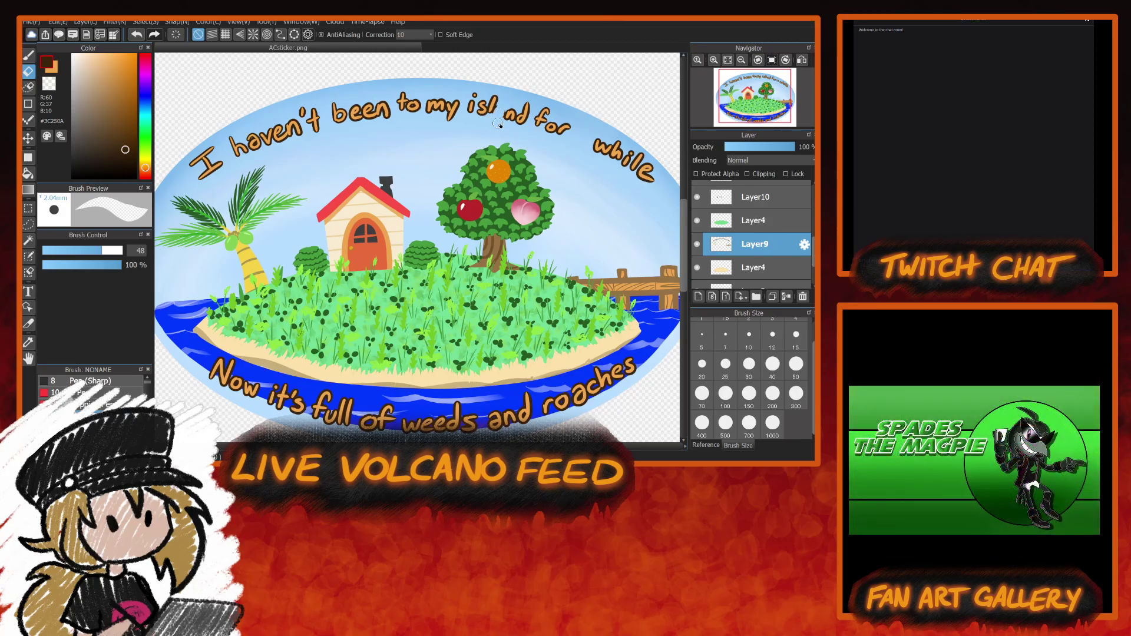
left_click_drag(498, 124, 495, 130)
On Layer9, redraw the "a" in "island" and the single word "a" before "while" with the Edge Pen at size 70.
left_click(715, 60)
left_click(715, 60)
left_click(714, 60)
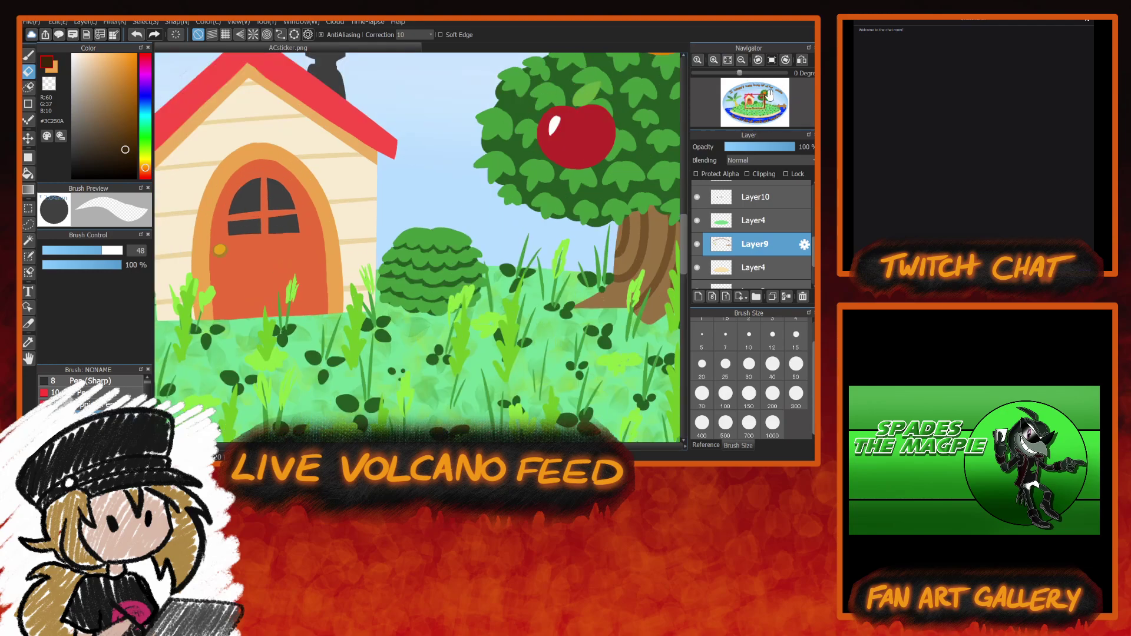
left_click_drag(770, 92, 769, 79)
left_click(34, 56)
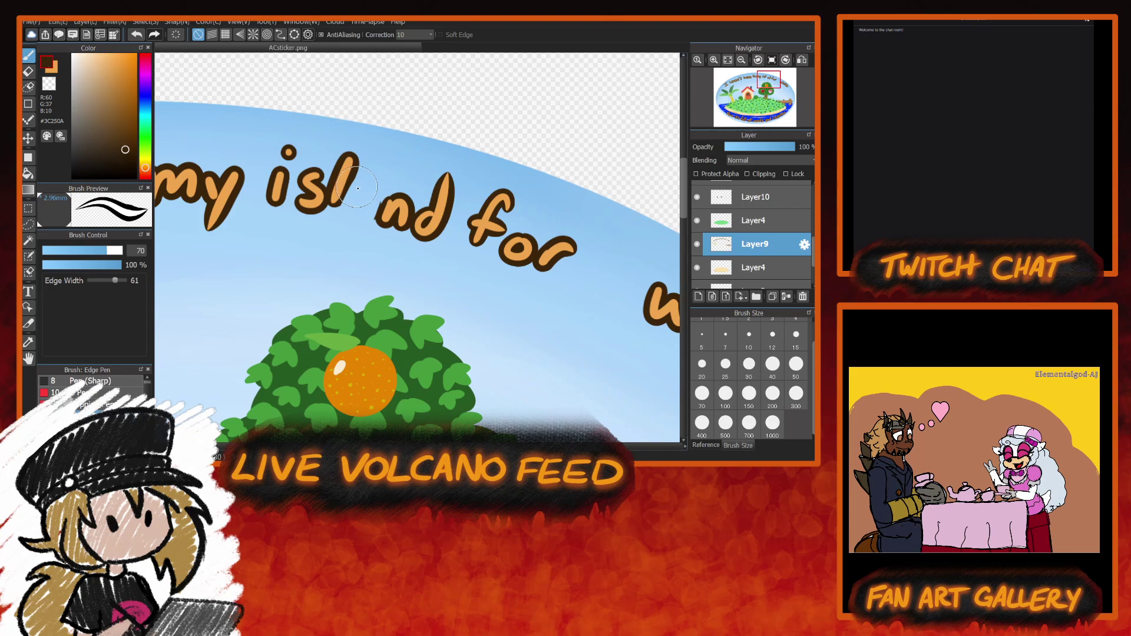
mouse_move(352, 187)
left_mouse_down()
mouse_move(366, 184)
mouse_move(383, 211)
mouse_move(348, 219)
mouse_move(361, 189)
left_mouse_up()
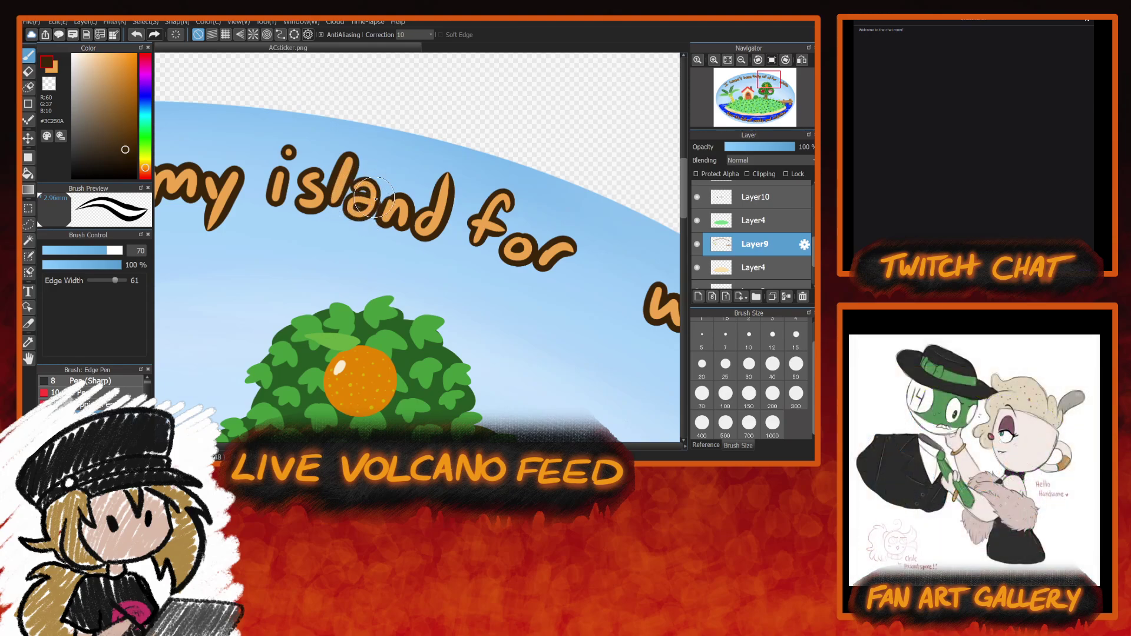
left_click_drag(605, 407, 480, 404)
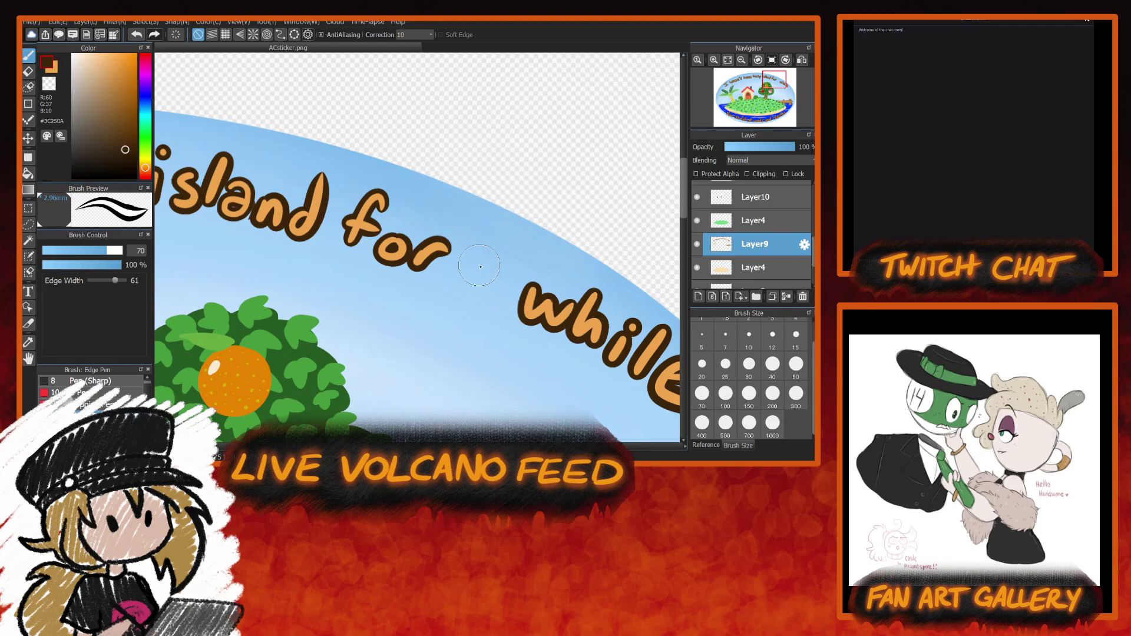
mouse_move(471, 260)
left_mouse_down()
mouse_move(484, 290)
mouse_move(466, 285)
mouse_move(470, 273)
mouse_move(490, 287)
left_mouse_up()
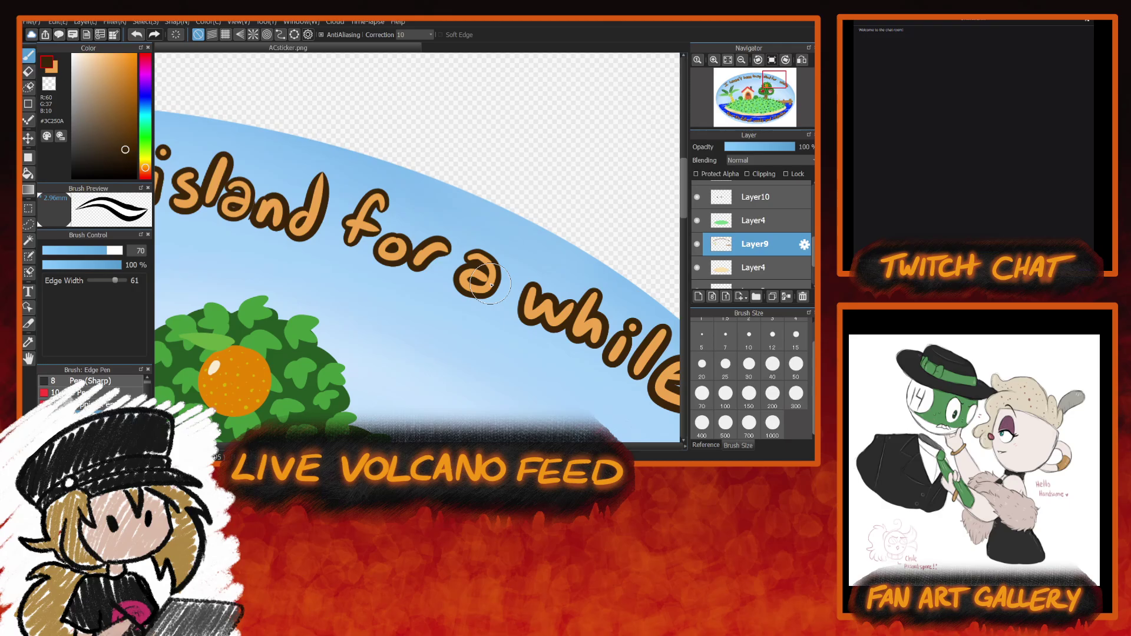
Save the finished illustration as ACsticker.mdp and as Animal Crossing.png.
left_click(742, 61)
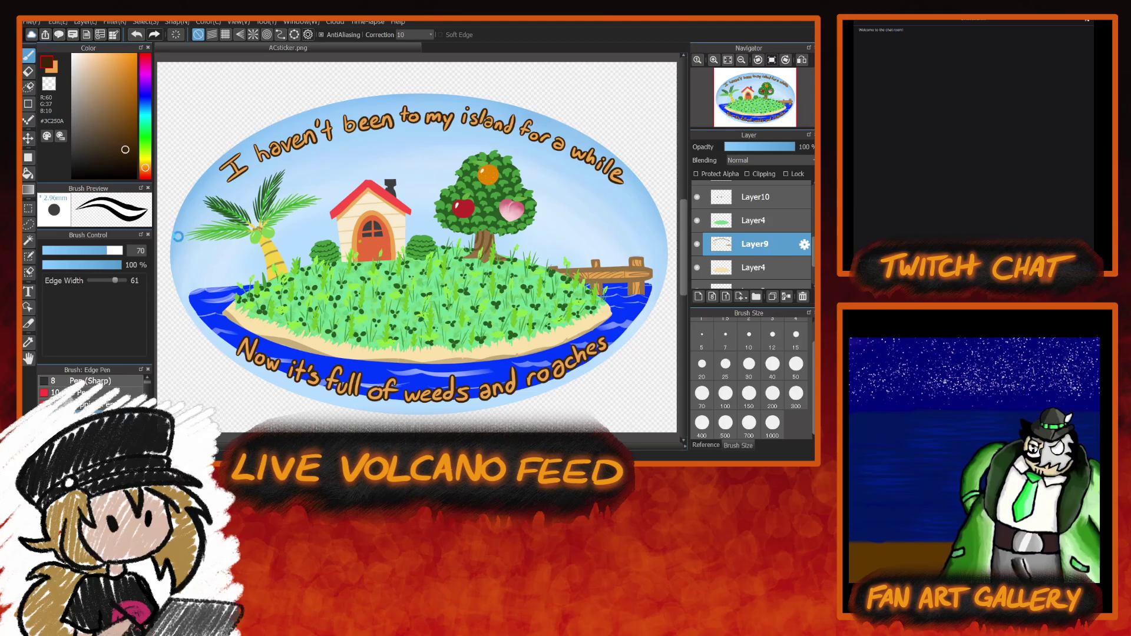
key("ctrl+s")
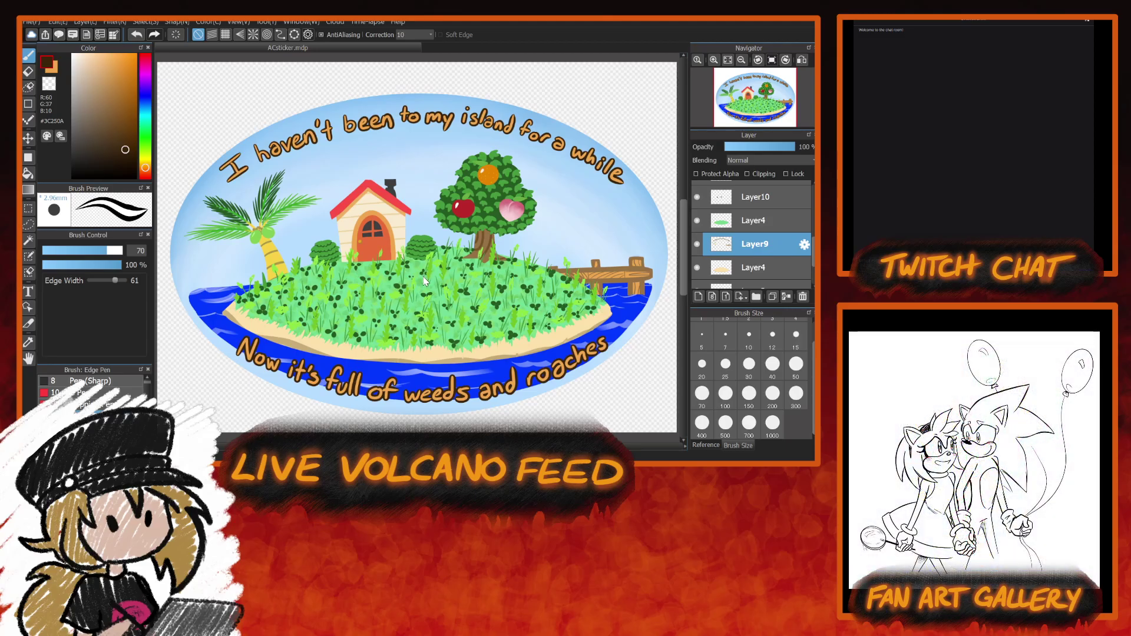
left_click(422, 274)
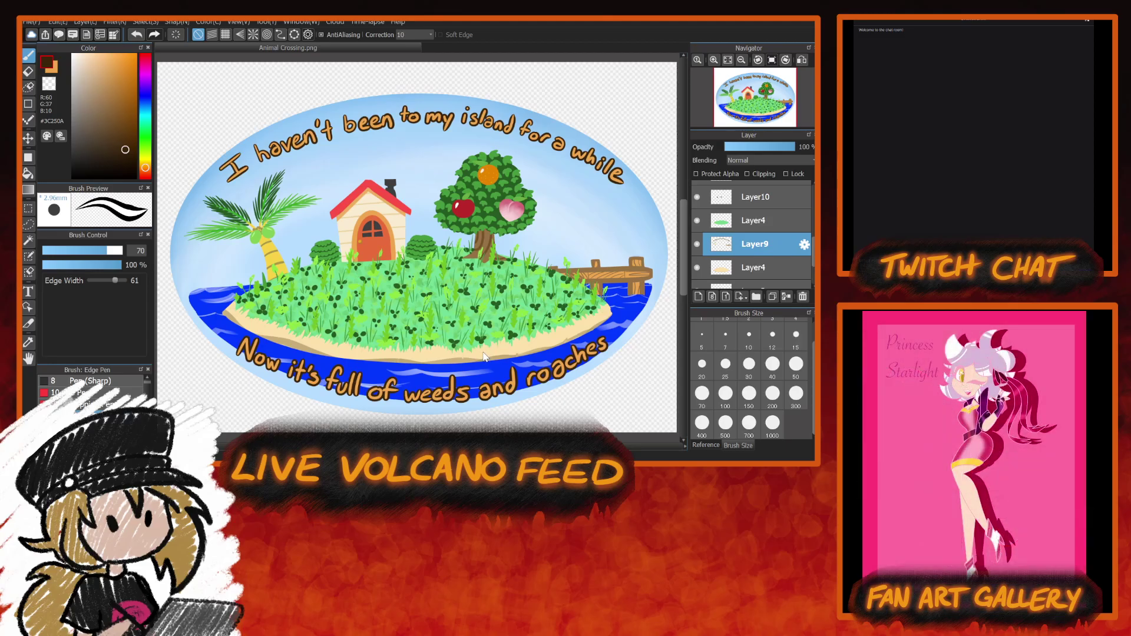
Create a new blank square canvas with a transparent background and fit it in view.
key("ctrl+n")
key("Return")
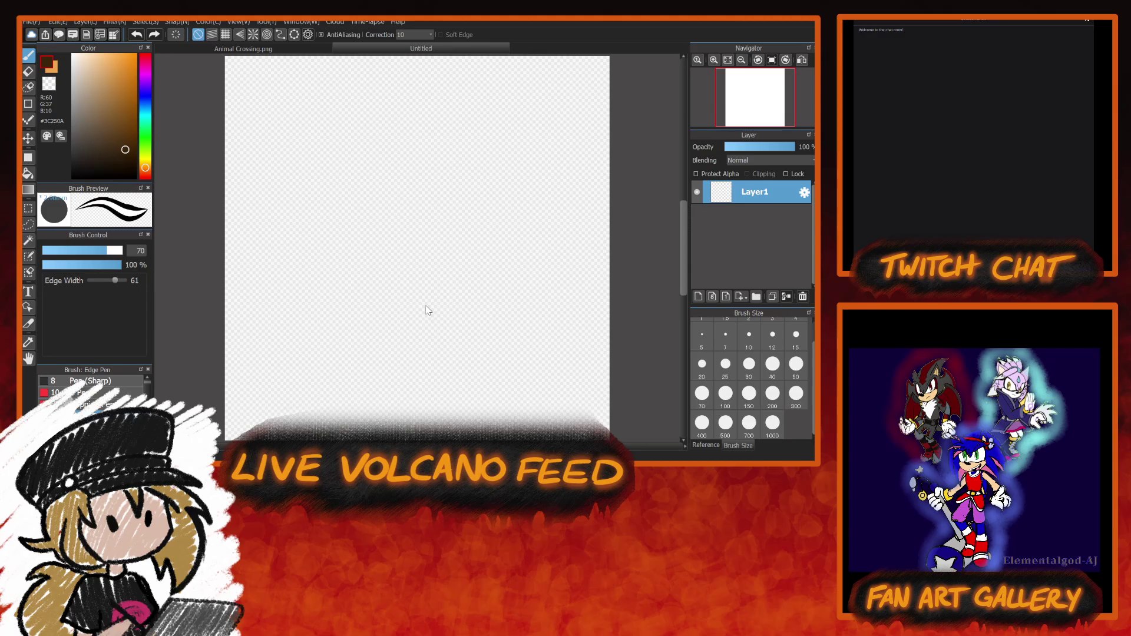
scroll(429, 310, "up", 1)
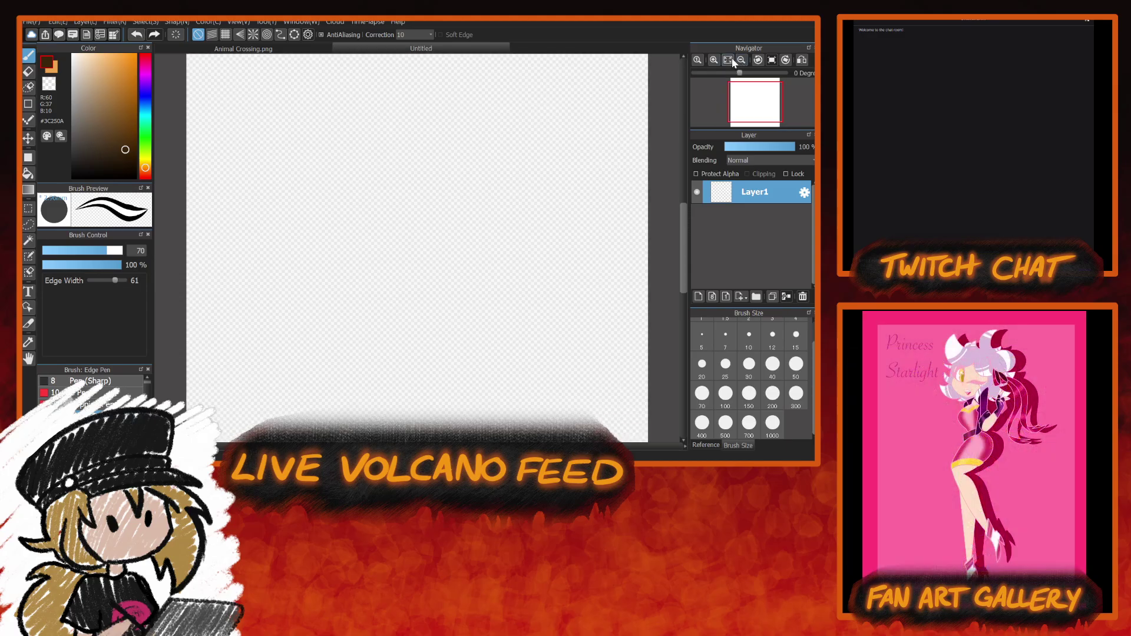
left_click(730, 60)
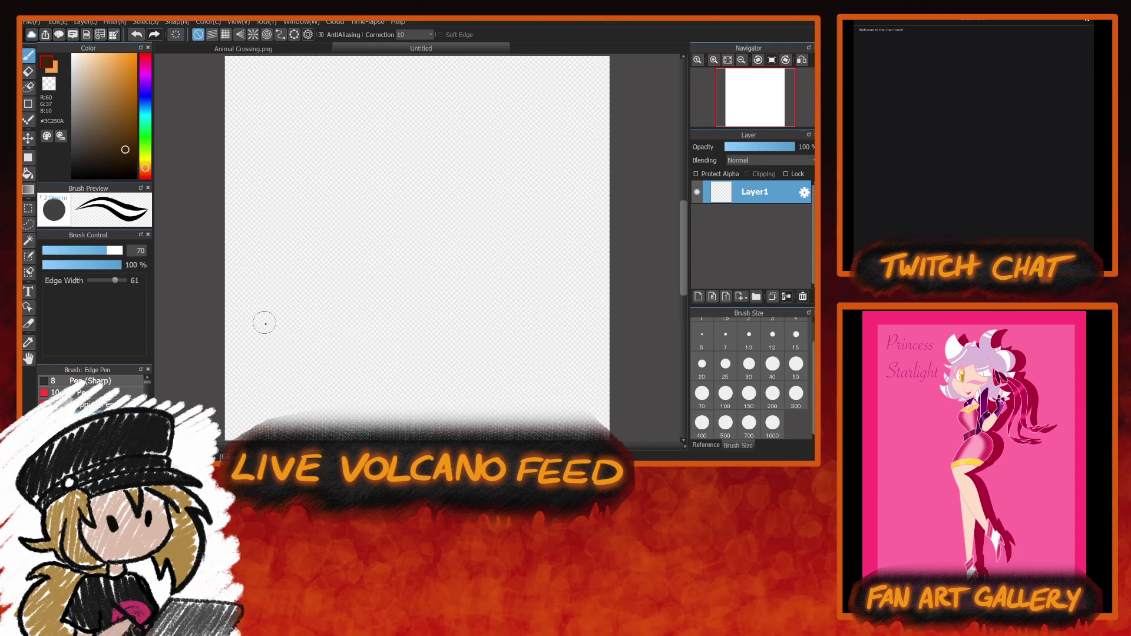
Set the colour to black (#000000) and ready the ellipse shape tool with the Pencil brush at size 15.
left_click(82, 175)
left_click_drag(82, 175, 71, 180)
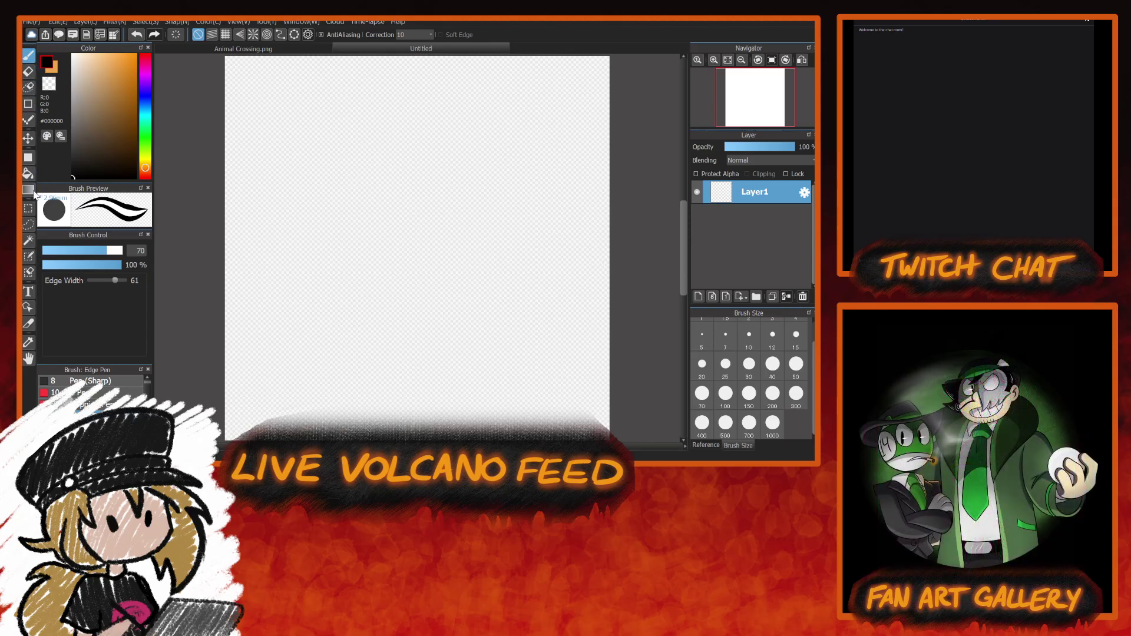
left_click(28, 104)
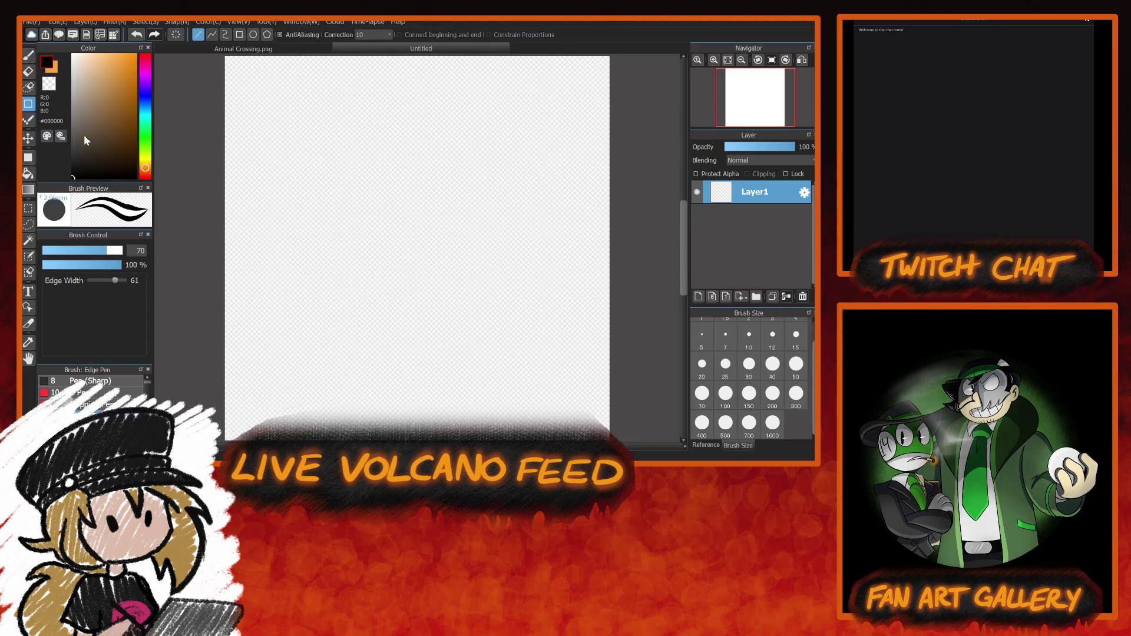
left_click(256, 35)
scroll(146, 380, "up", 3)
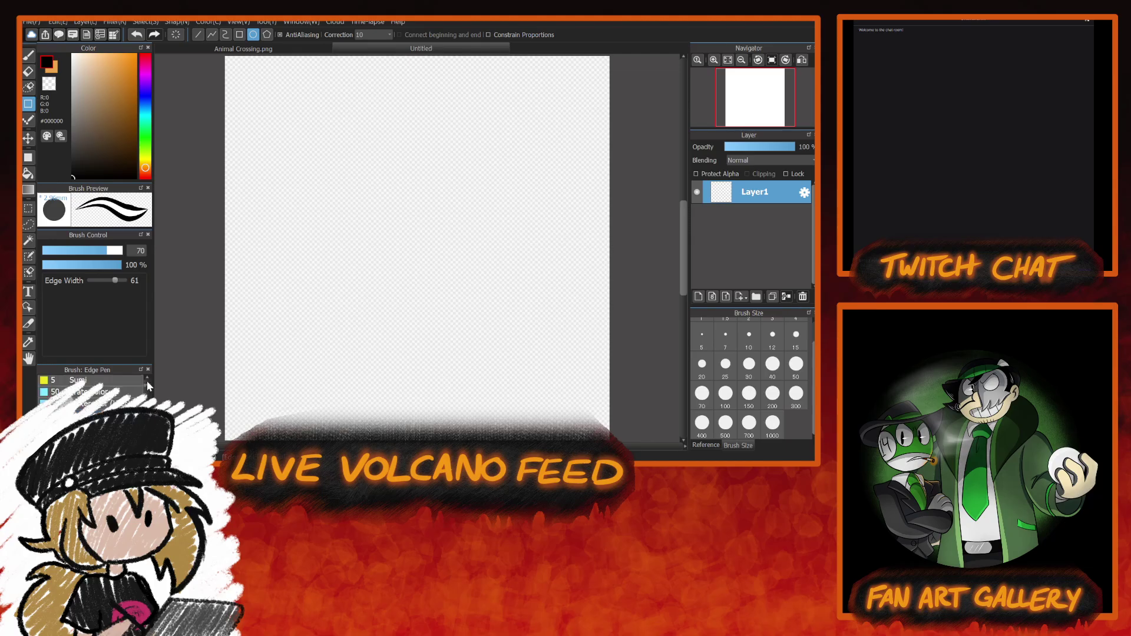
scroll(146, 389, "down", 3)
left_click(142, 381)
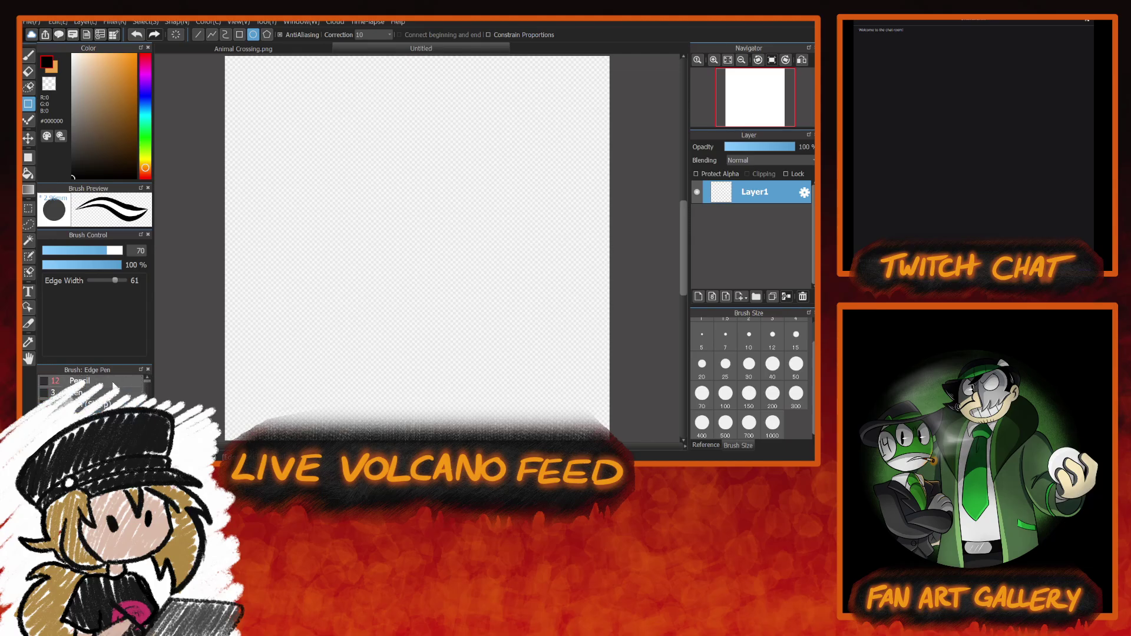
left_click(796, 364)
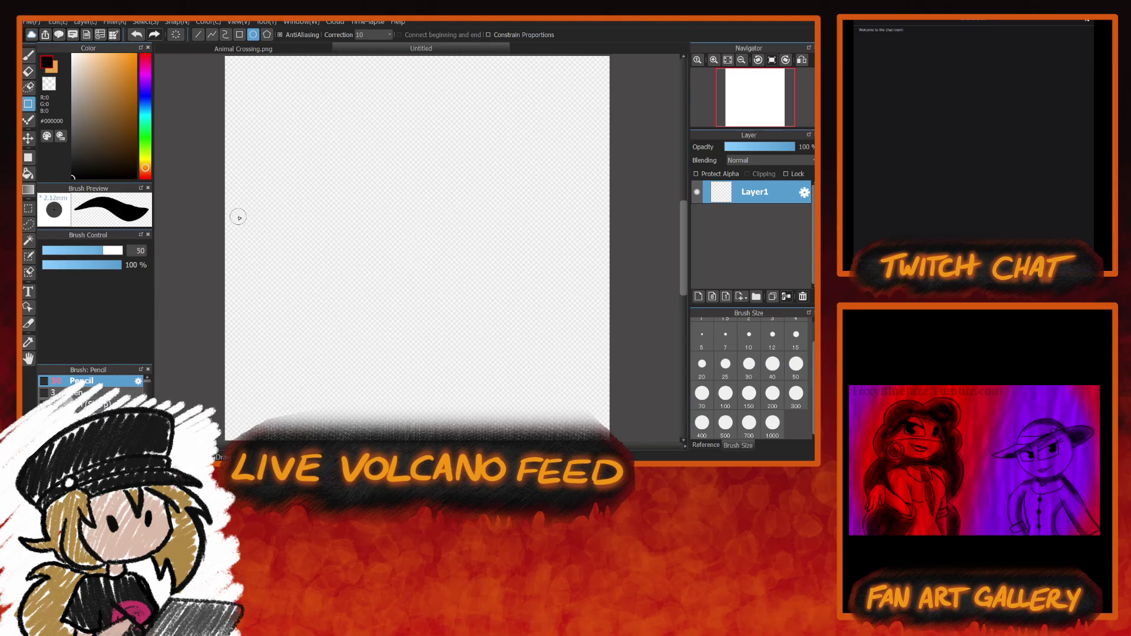
left_click(222, 257)
key("ctrl+z")
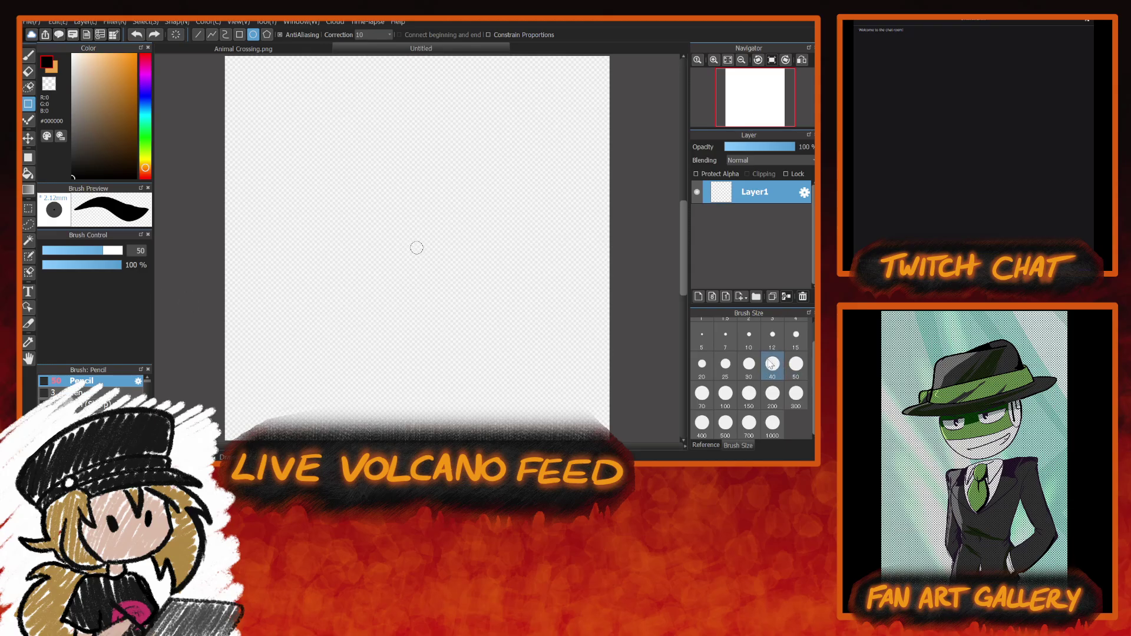
left_click(799, 344)
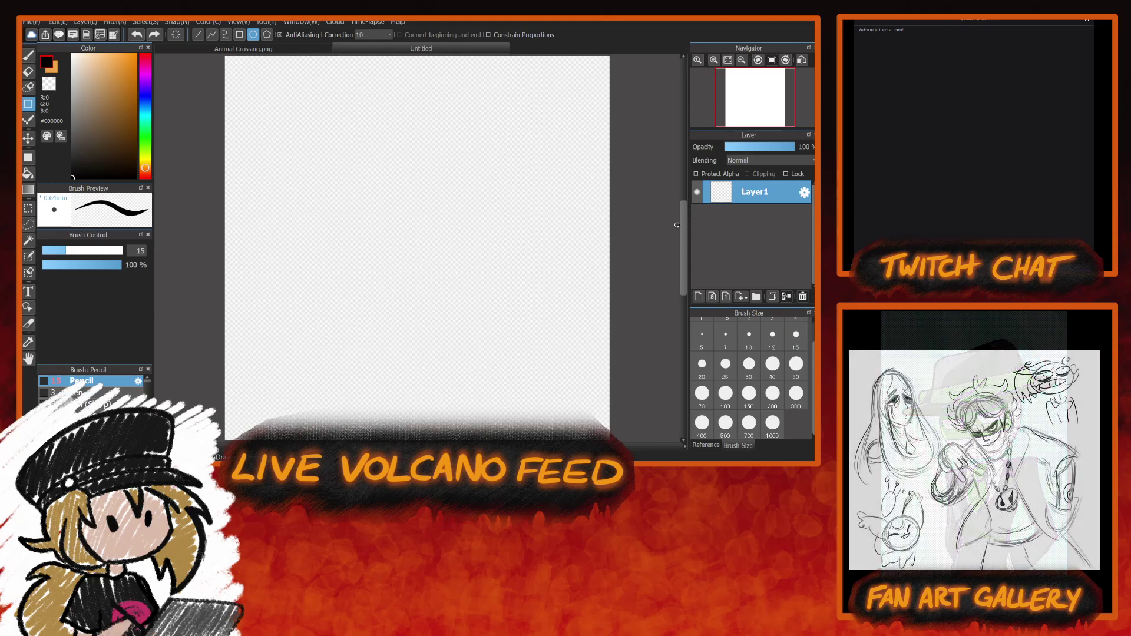
left_click_drag(686, 235, 682, 222)
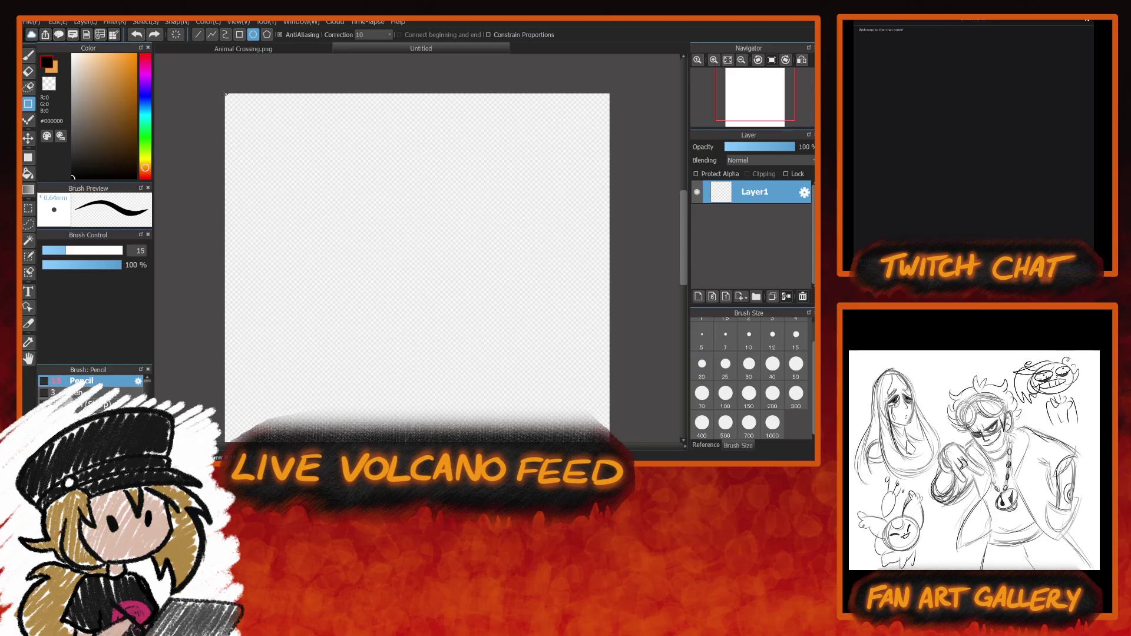
left_click_drag(225, 93, 607, 412)
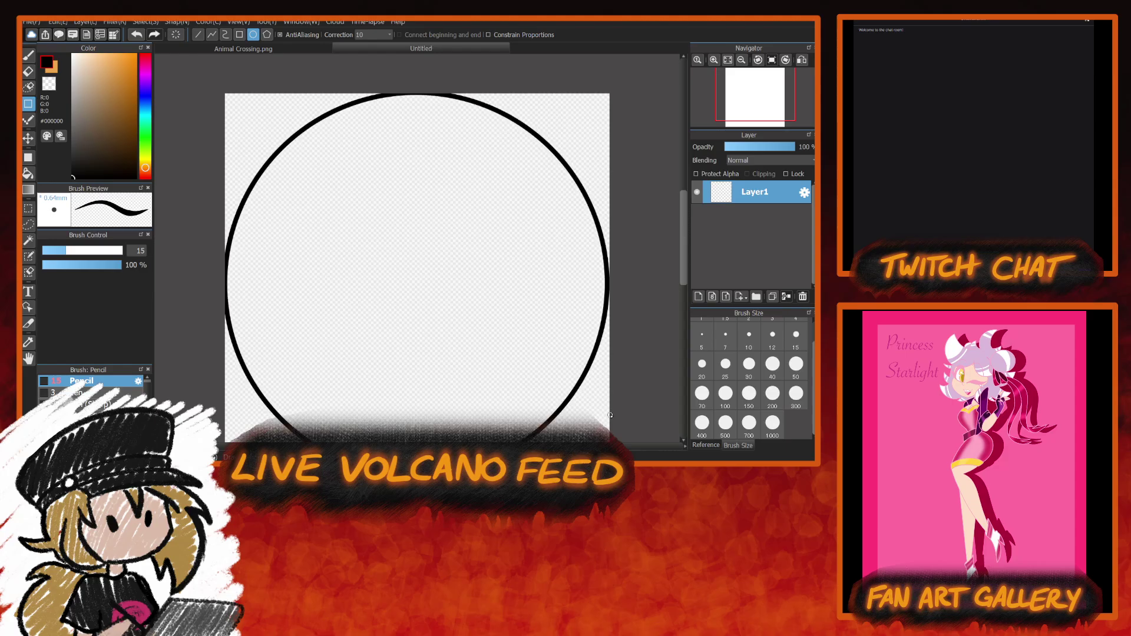
left_click_drag(683, 262, 684, 275)
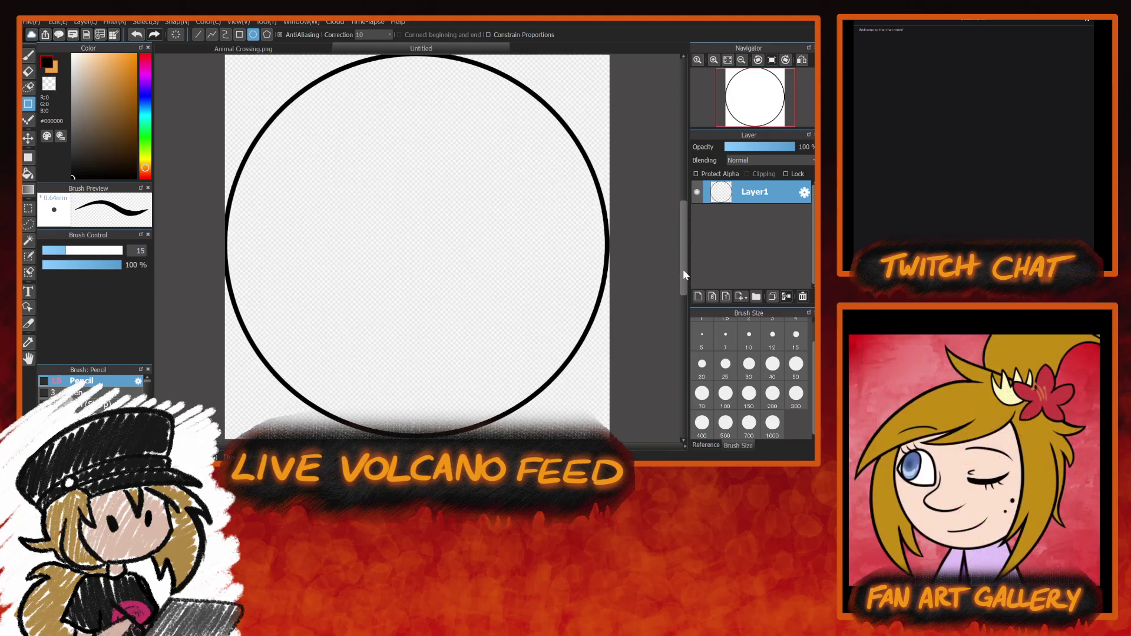
key("ctrl+z")
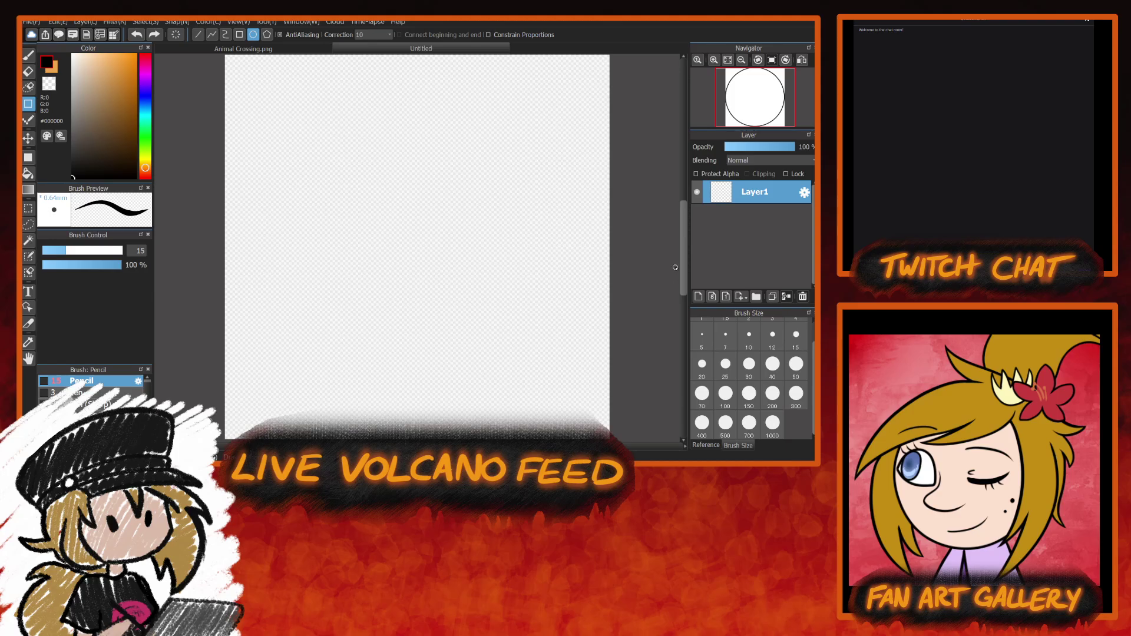
Draw a black circle outline on Layer1 that spans the full width and height of the canvas.
left_click(742, 59)
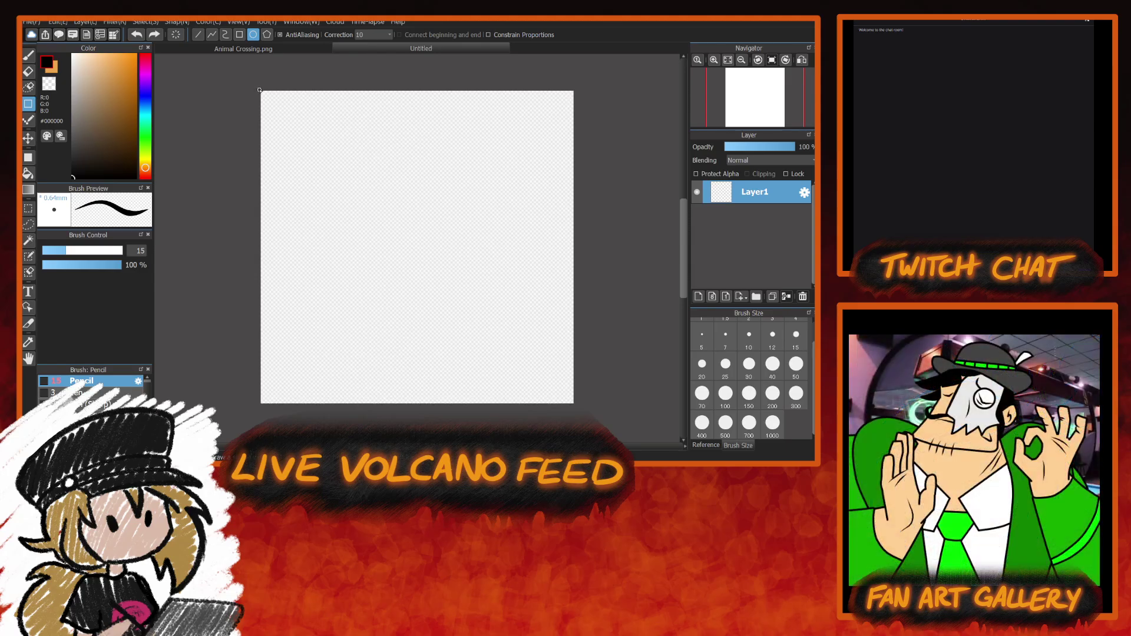
left_click_drag(259, 90, 223, 210)
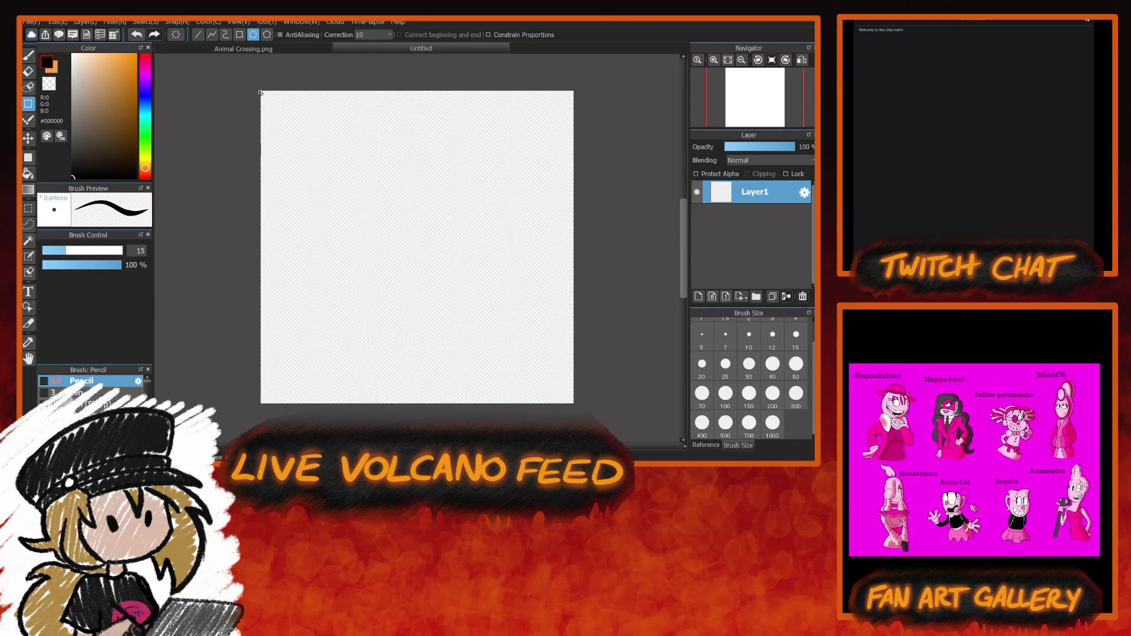
mouse_move(261, 92)
left_mouse_down()
mouse_move(474, 392)
mouse_move(573, 403)
left_mouse_up()
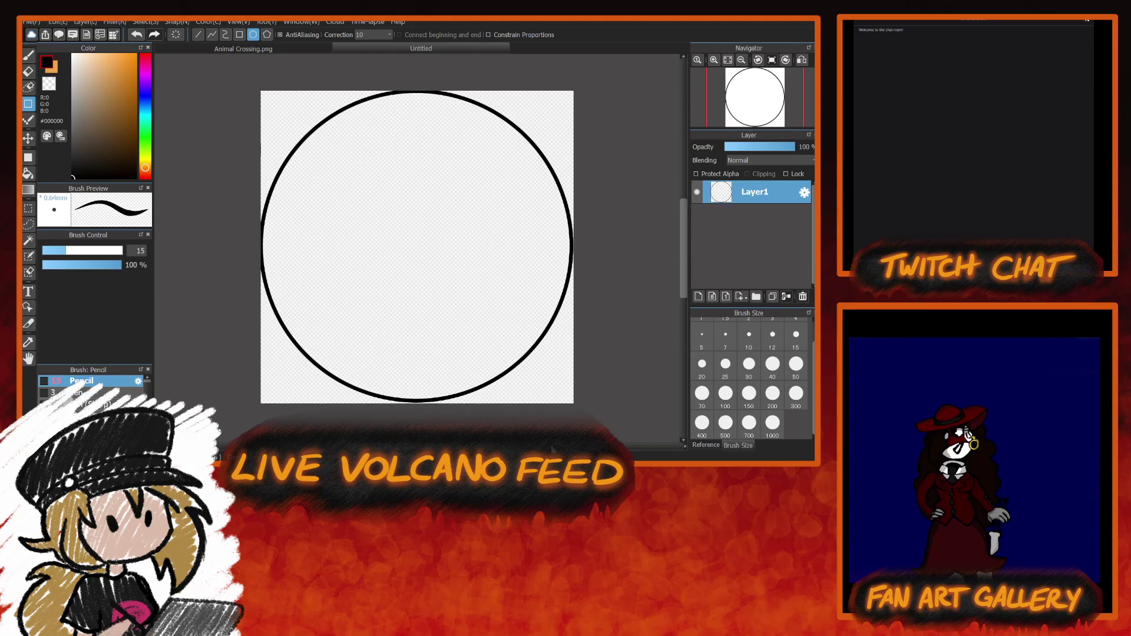
Undo the thick circle and redraw it across the full canvas in black with a brush size of 10.
key("ctrl+z")
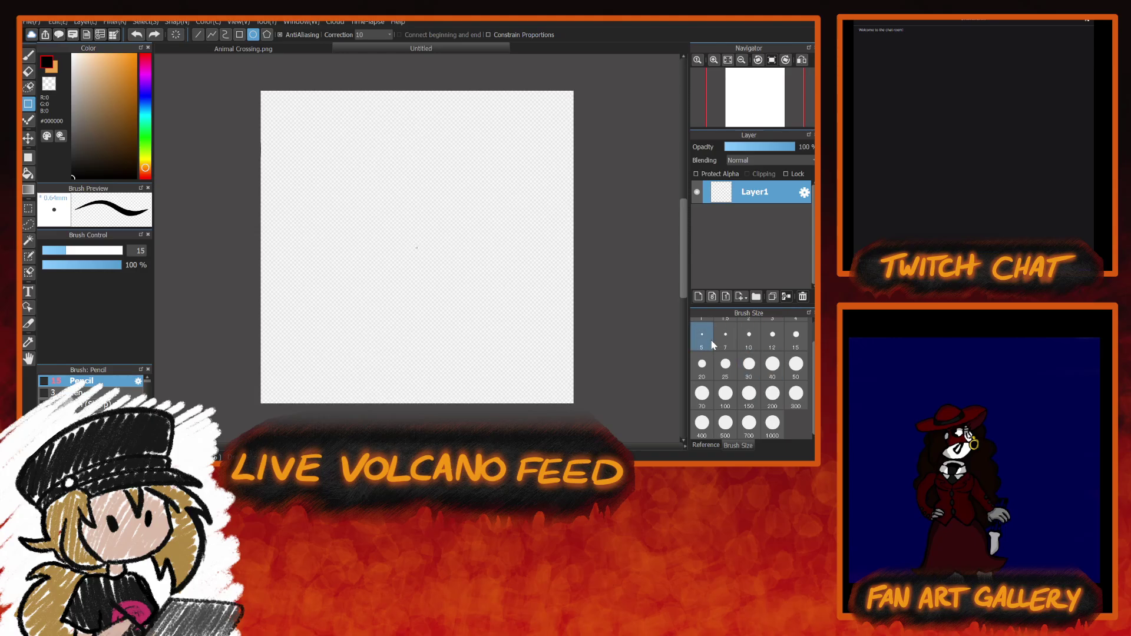
left_click(748, 337)
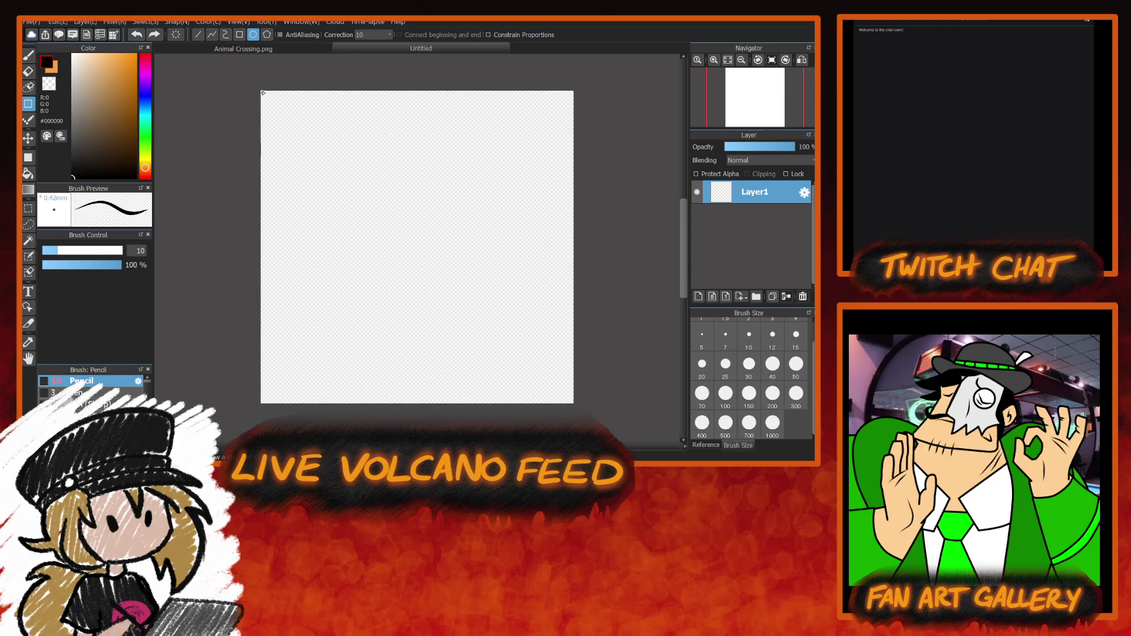
left_click_drag(263, 93, 572, 402)
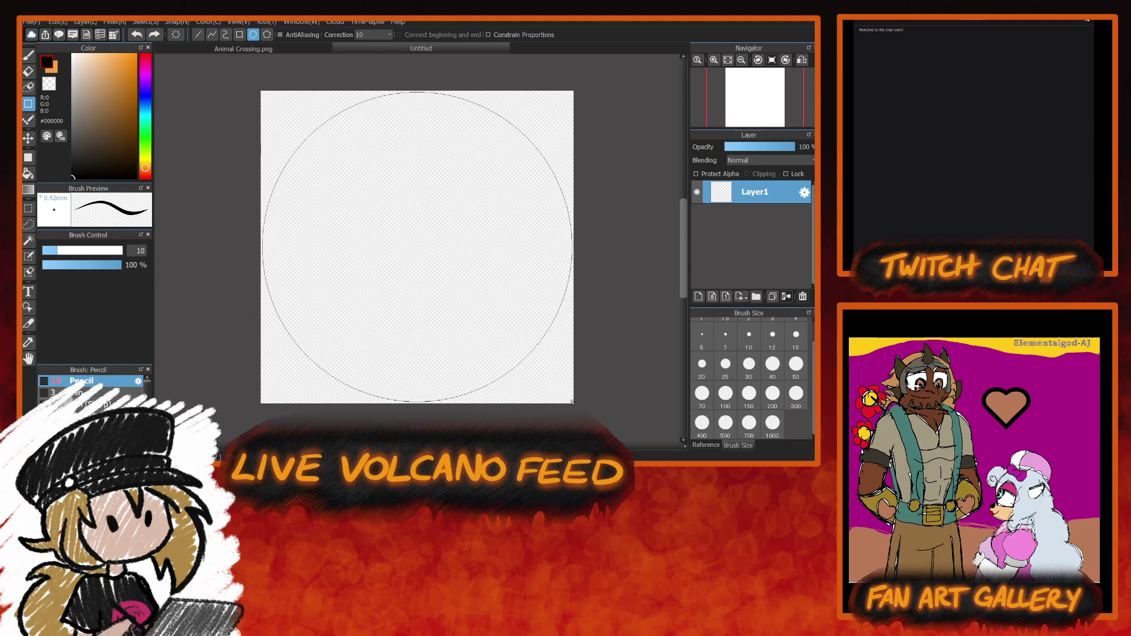
left_click_drag(572, 402, 572, 403)
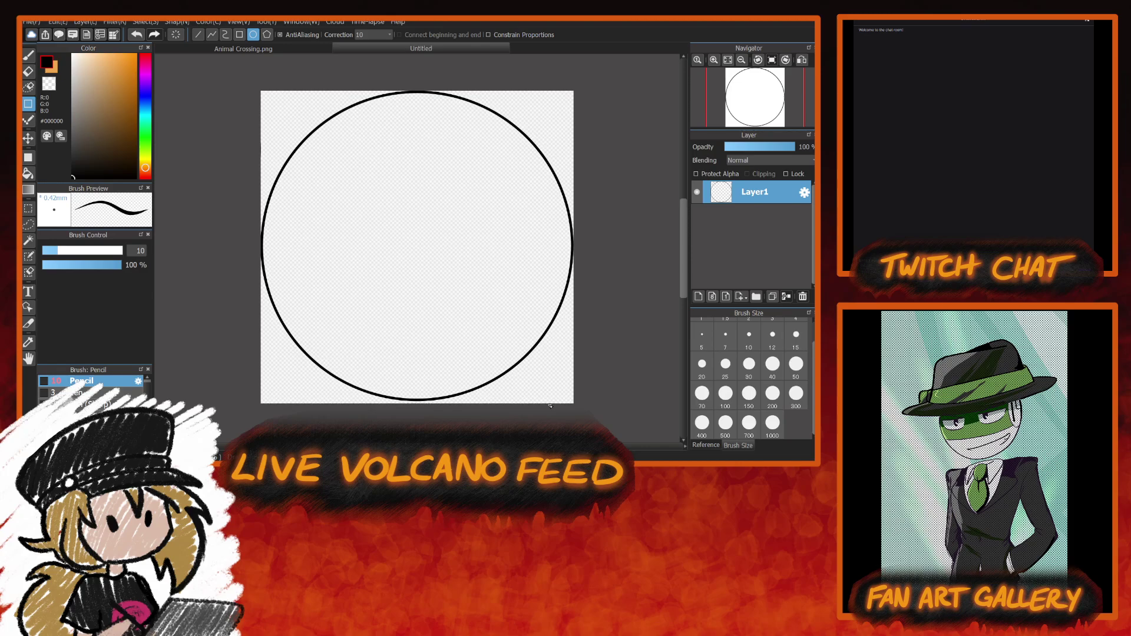
Duplicate the circle layer and scale the copy down around its centre to form a smaller concentric circle.
key("ctrl+shift+n")
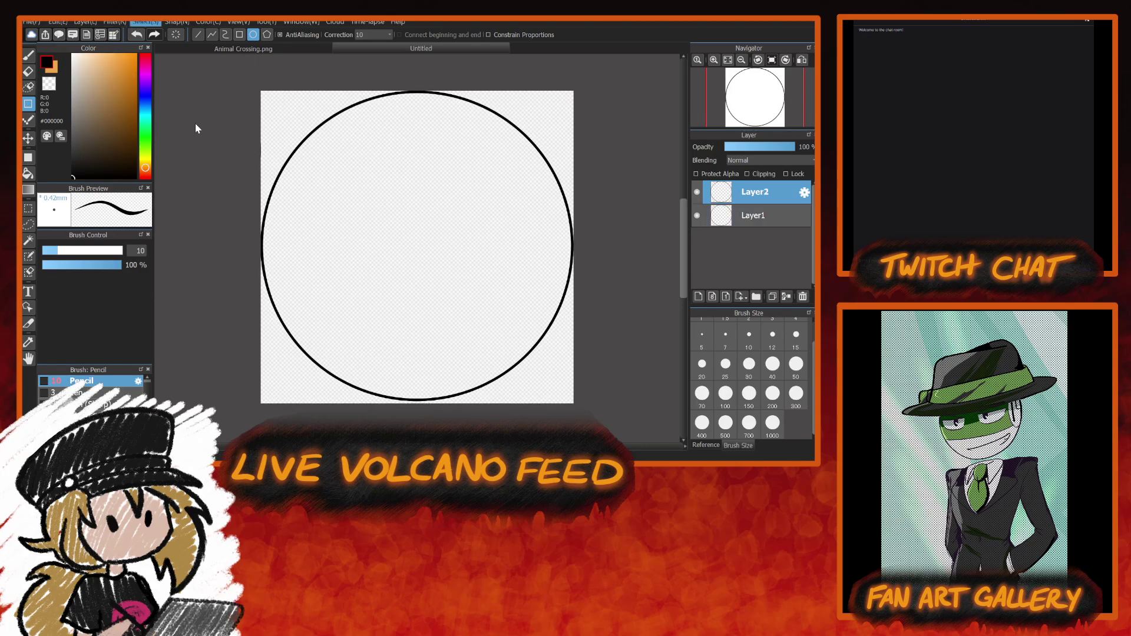
key("ctrl+t")
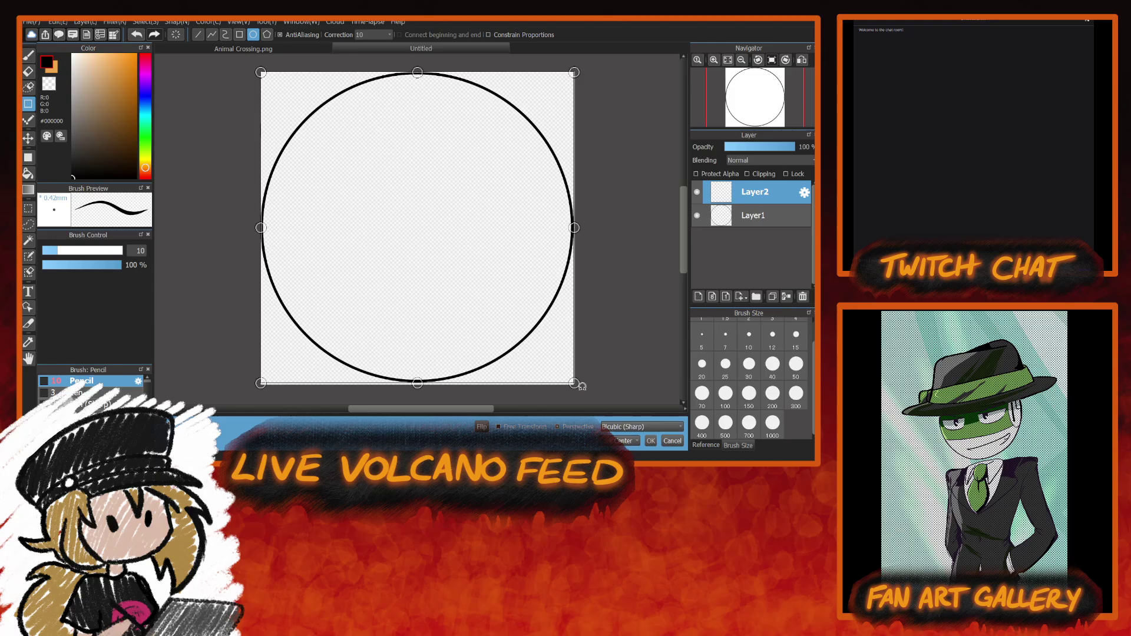
left_click_drag(574, 383, 529, 336)
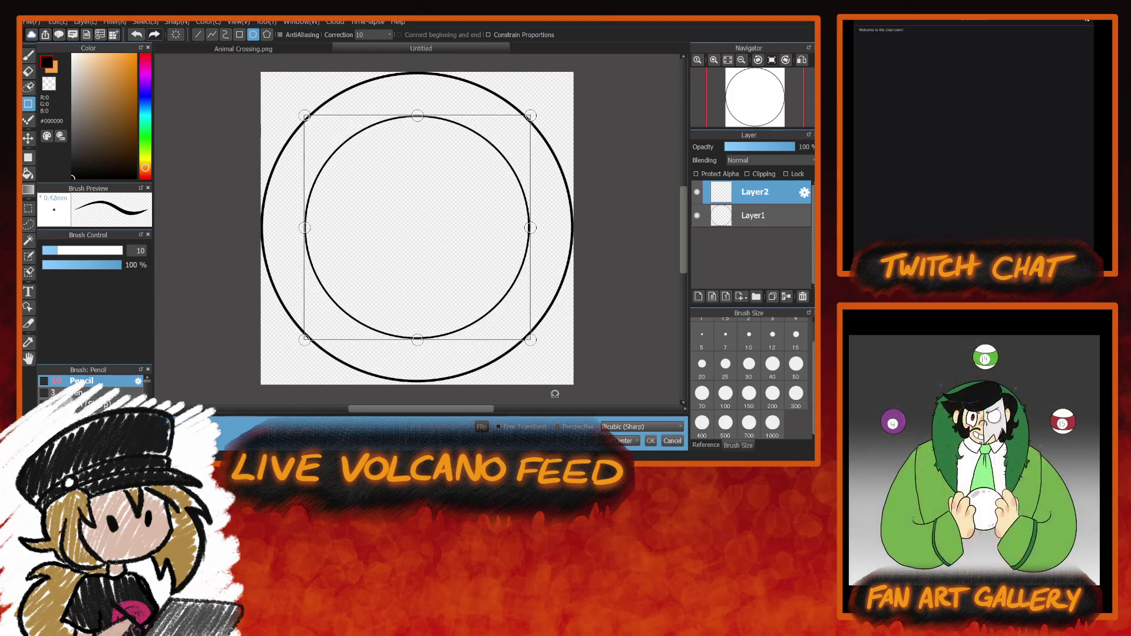
left_click(652, 442)
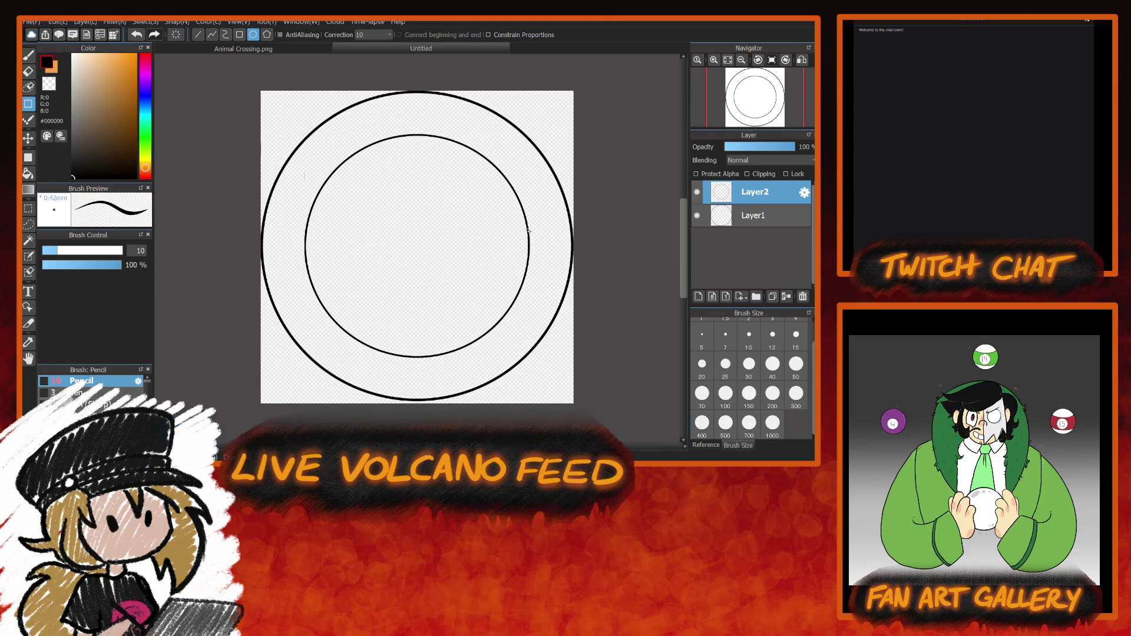
Add a new layer and draw straight vertical and horizontal brush lines across the outer circle, crossing at its centre.
left_click(699, 297)
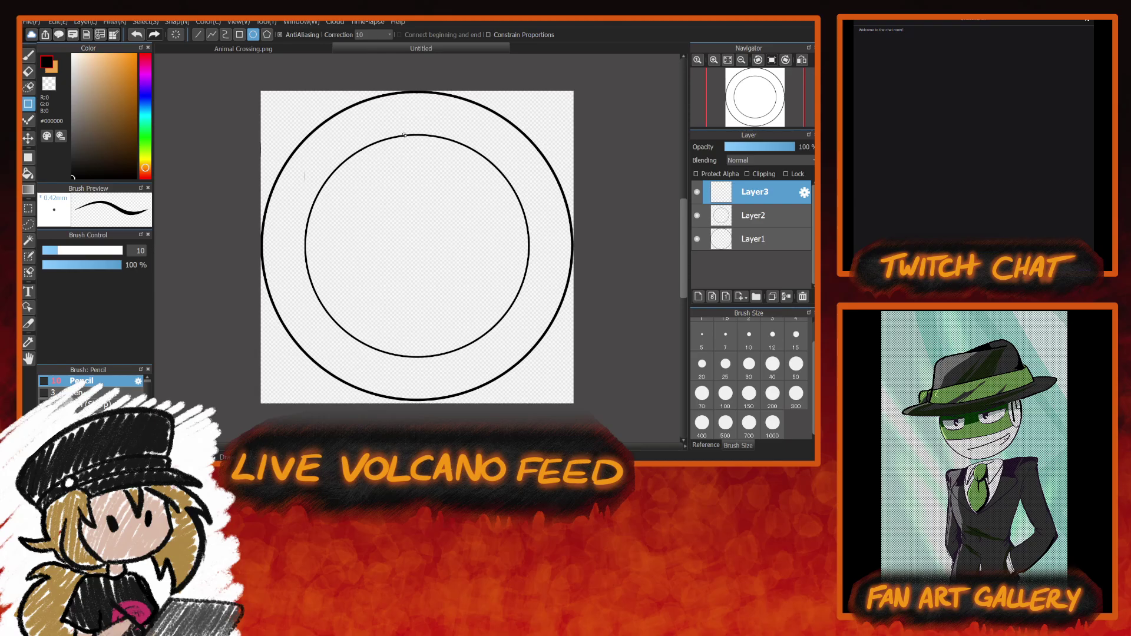
key("b")
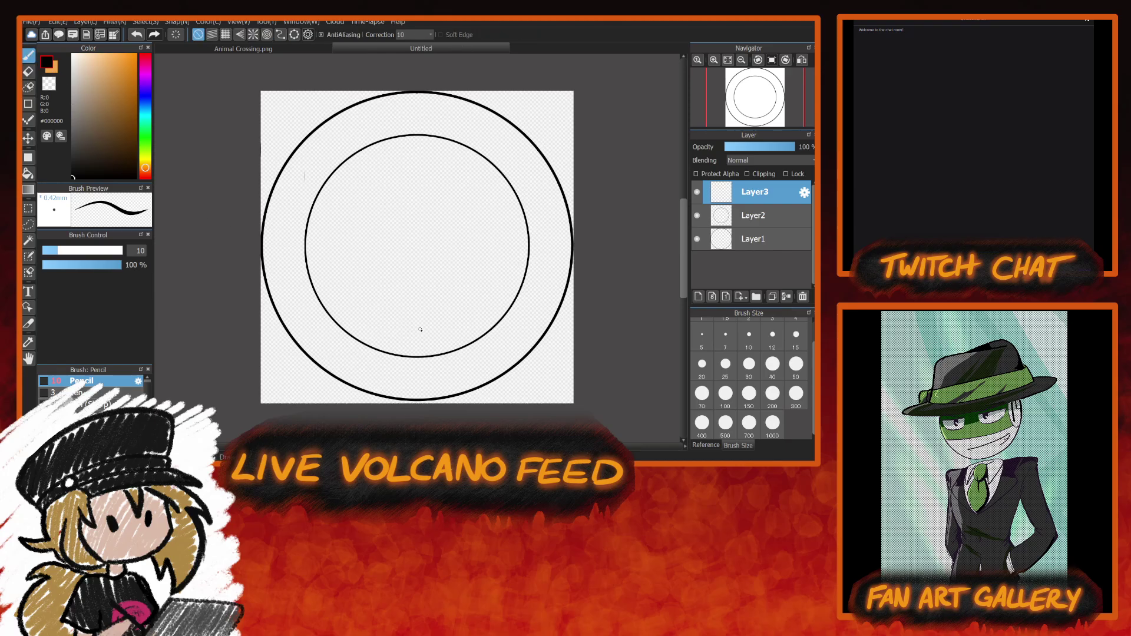
left_click(430, 321, "shift")
key("ctrl+z")
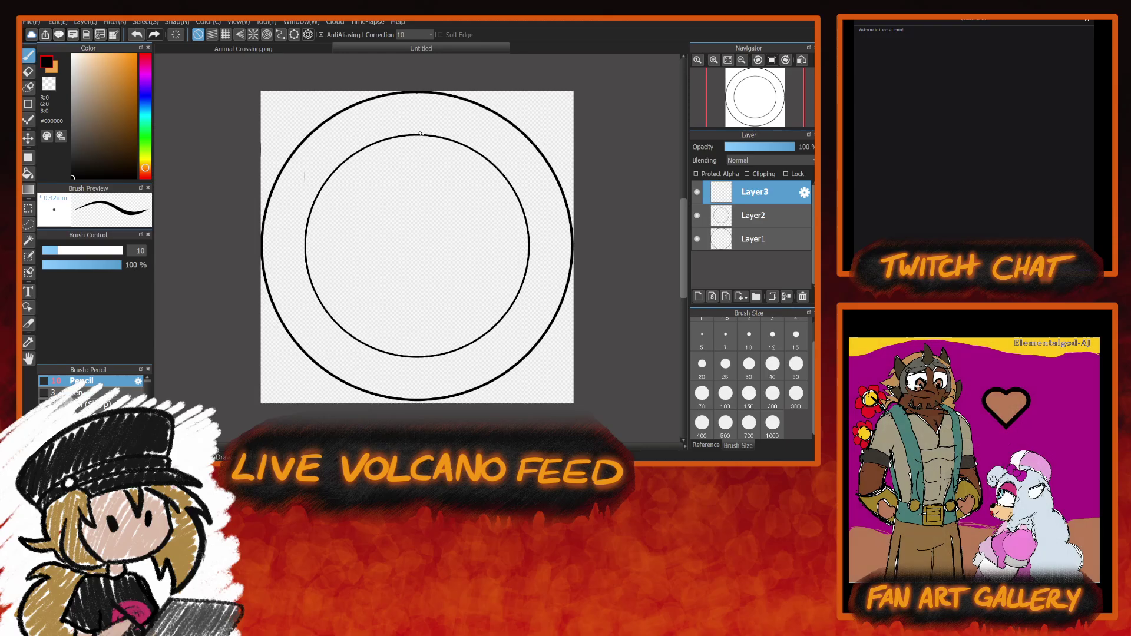
left_click_drag(417, 93, 417, 402)
left_click_drag(419, 401, 419, 401)
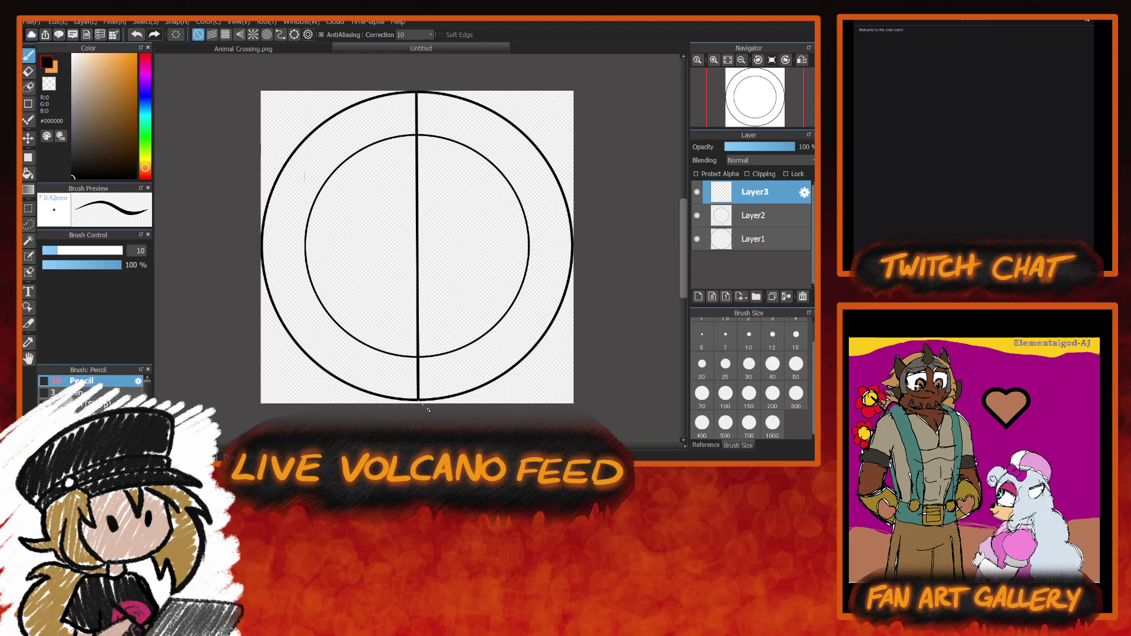
left_click(262, 245)
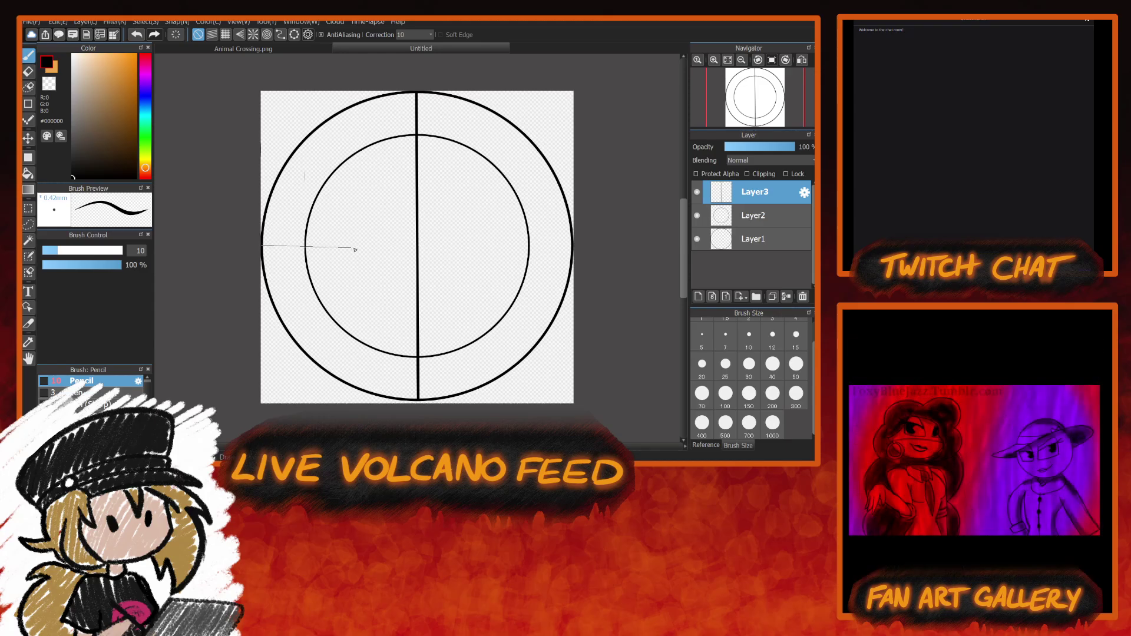
left_click(573, 247)
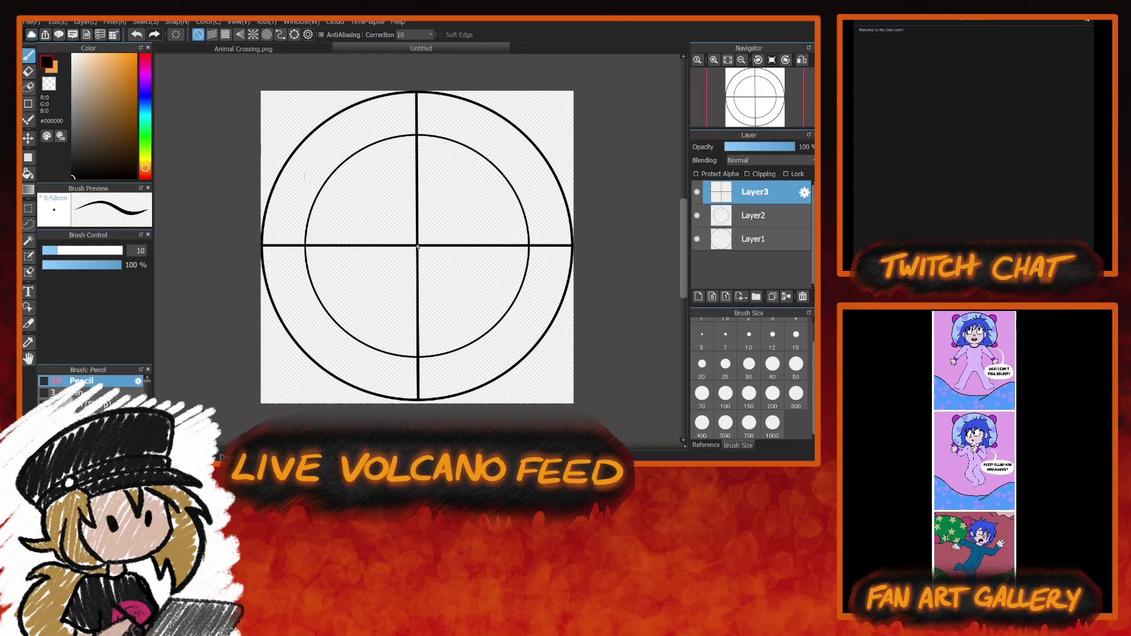
Try to draw a diagonal line through the circle's centre by hand.
left_click_drag(414, 249, 274, 305)
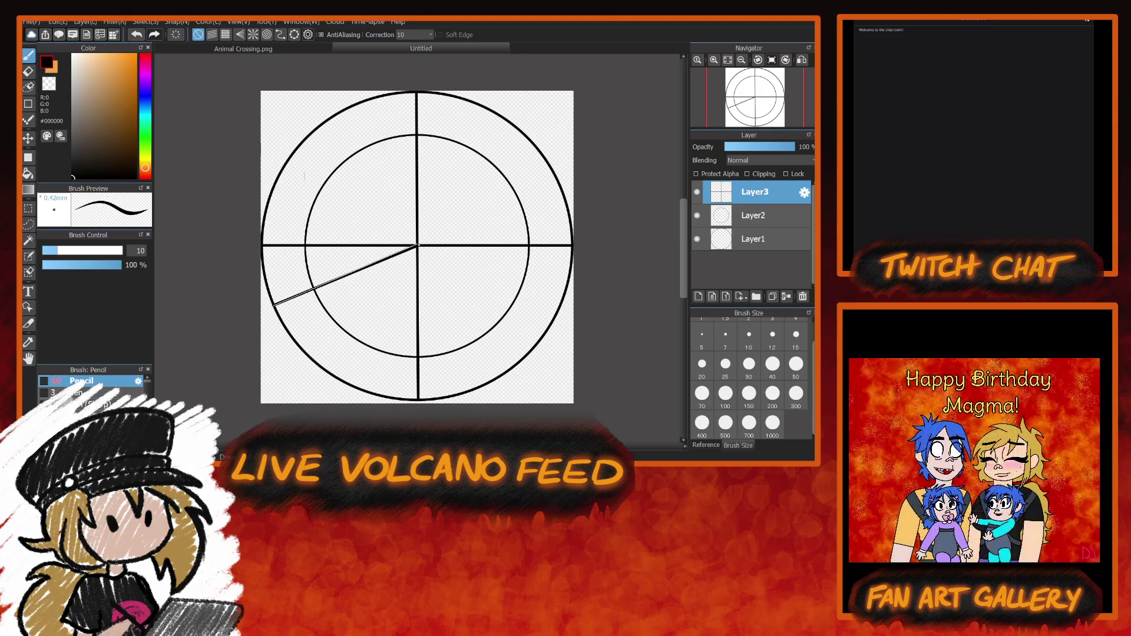
mouse_move(418, 245)
left_mouse_down()
mouse_move(561, 186)
mouse_move(551, 187)
left_mouse_up()
key("ctrl+z")
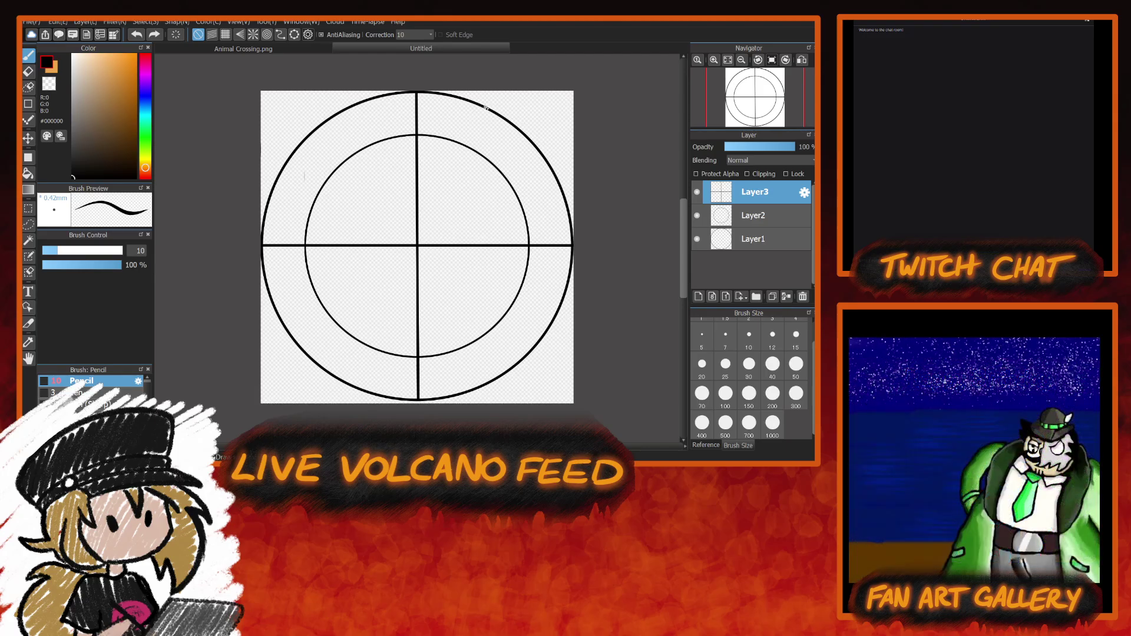
left_click(486, 108)
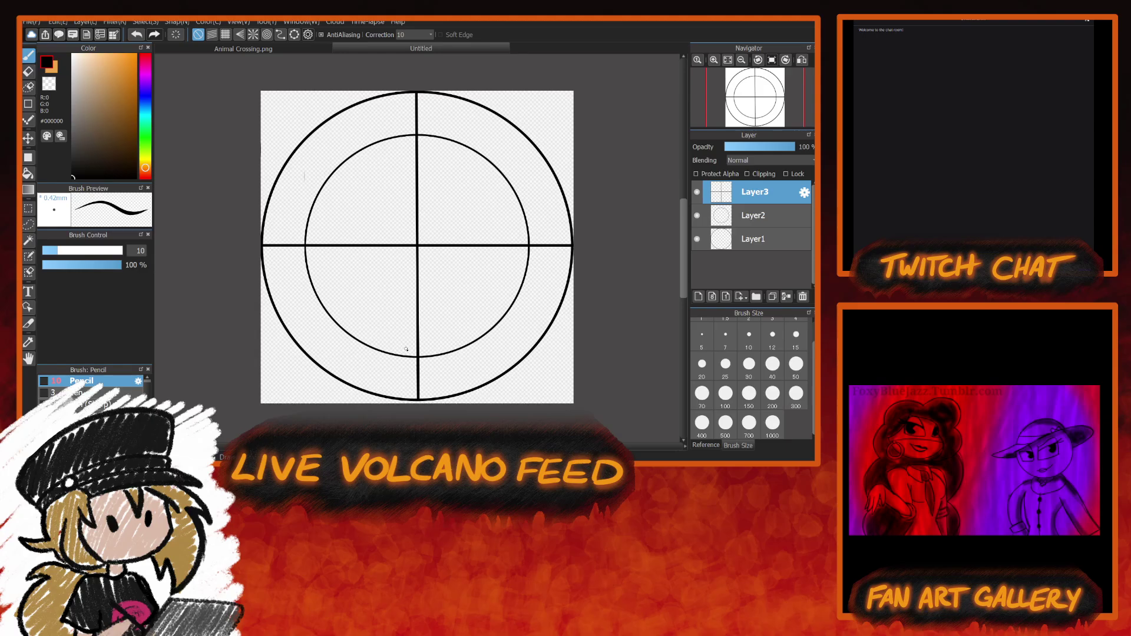
Duplicate the cross layer and rotate the copy about 30 degrees clockwise around the centre.
key("ctrl+shift+n")
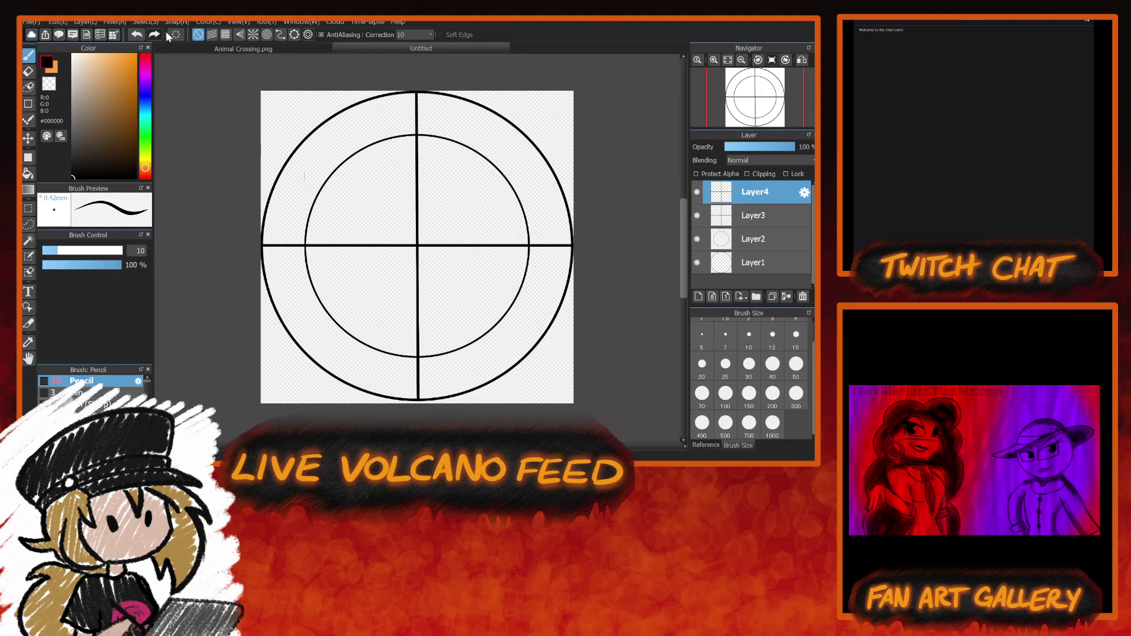
key("ctrl+t")
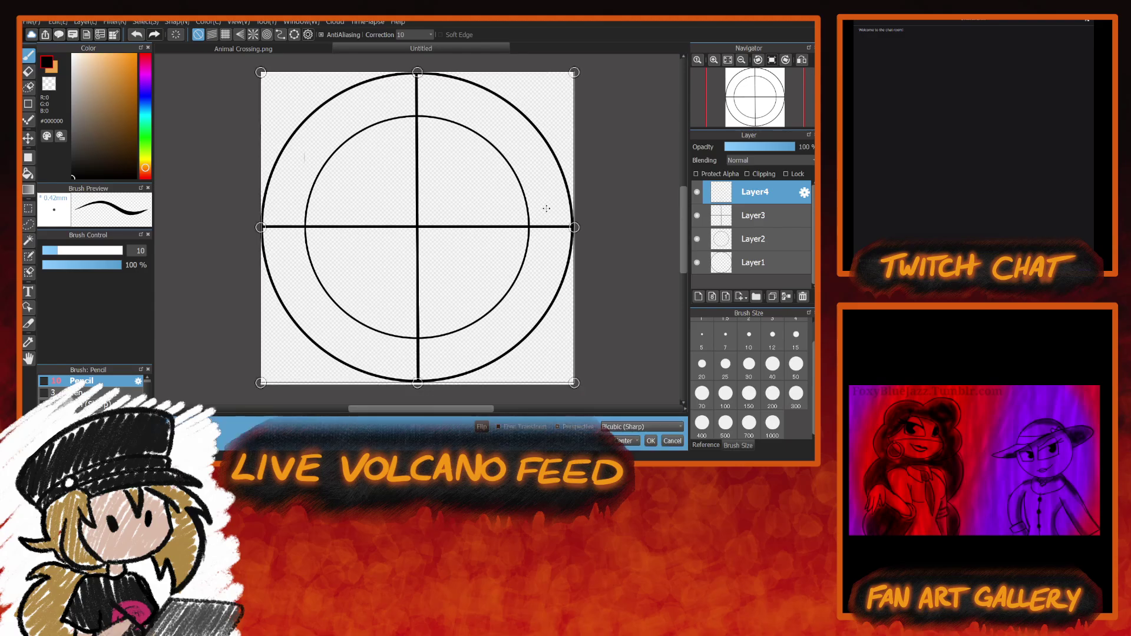
left_click_drag(583, 63, 675, 153)
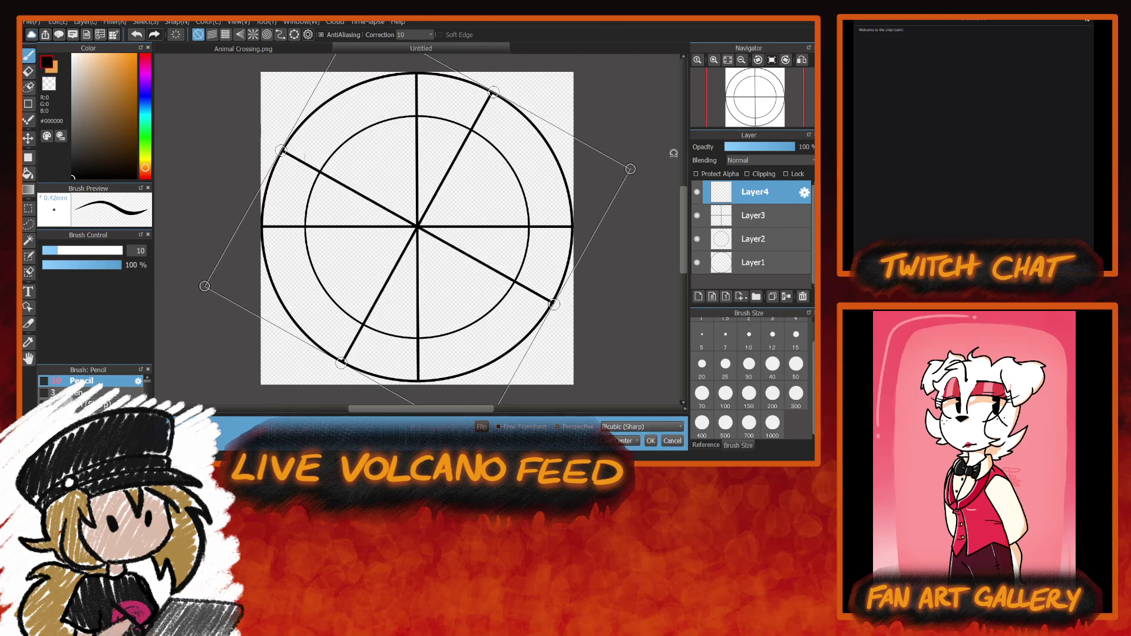
left_click(651, 441)
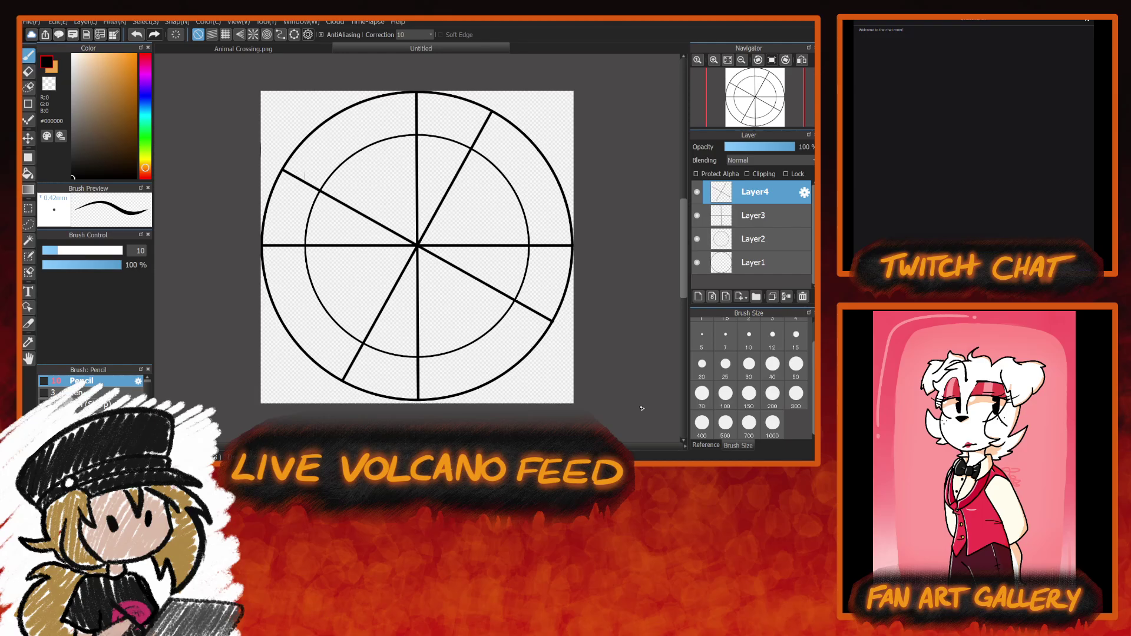
Duplicate the rotated cross and turn the new copy about 30 degrees further clockwise to complete twelve spokes.
key("ctrl+shift+n")
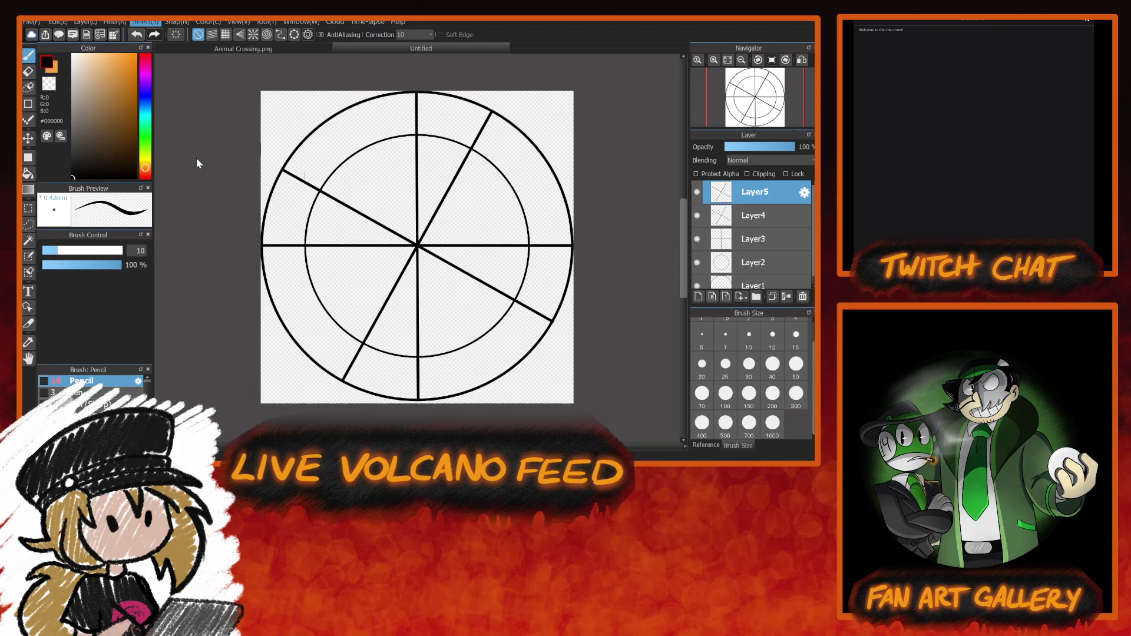
key("ctrl+t")
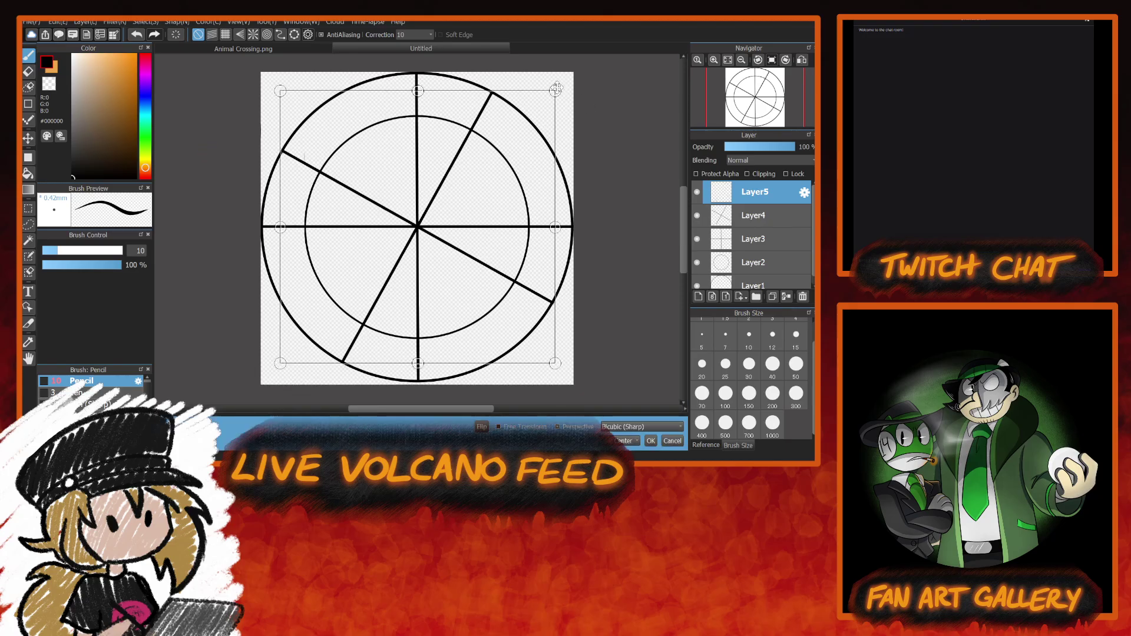
left_click_drag(556, 88, 556, 92)
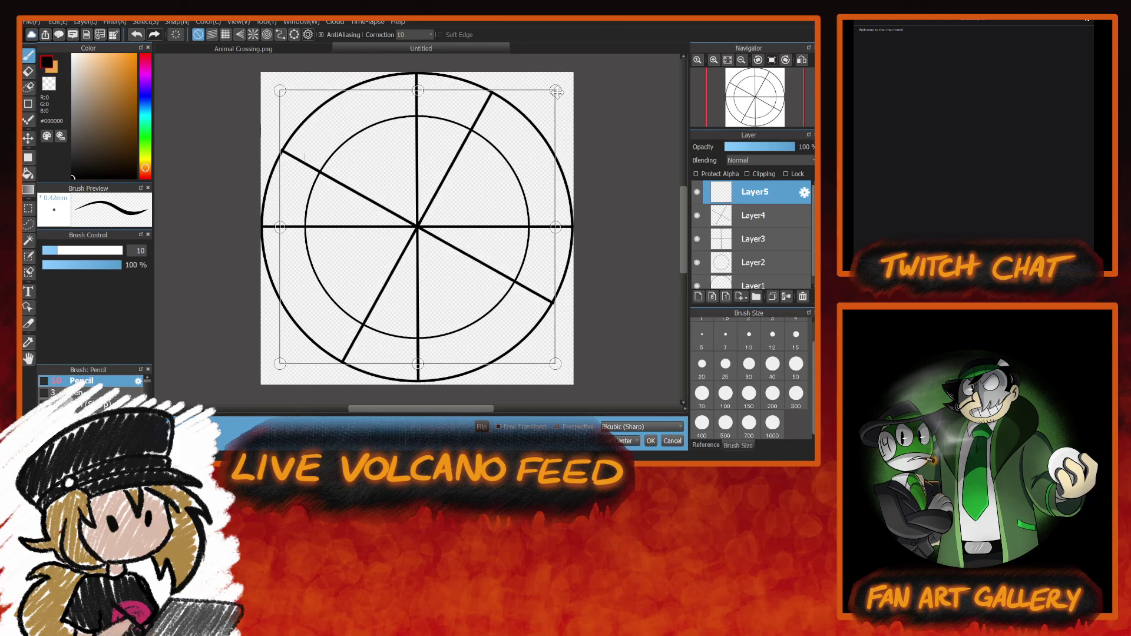
left_click_drag(604, 215, 595, 323)
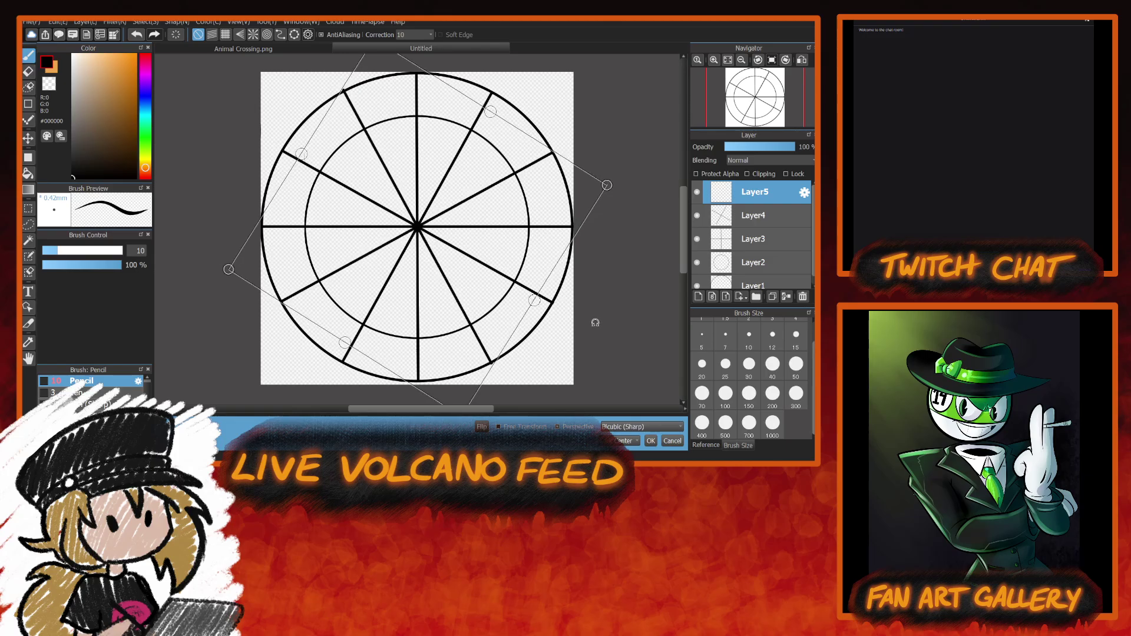
left_click(651, 441)
Rotate the cross on Layer4 slightly clockwise to even out the spoke spacing.
left_click(762, 217)
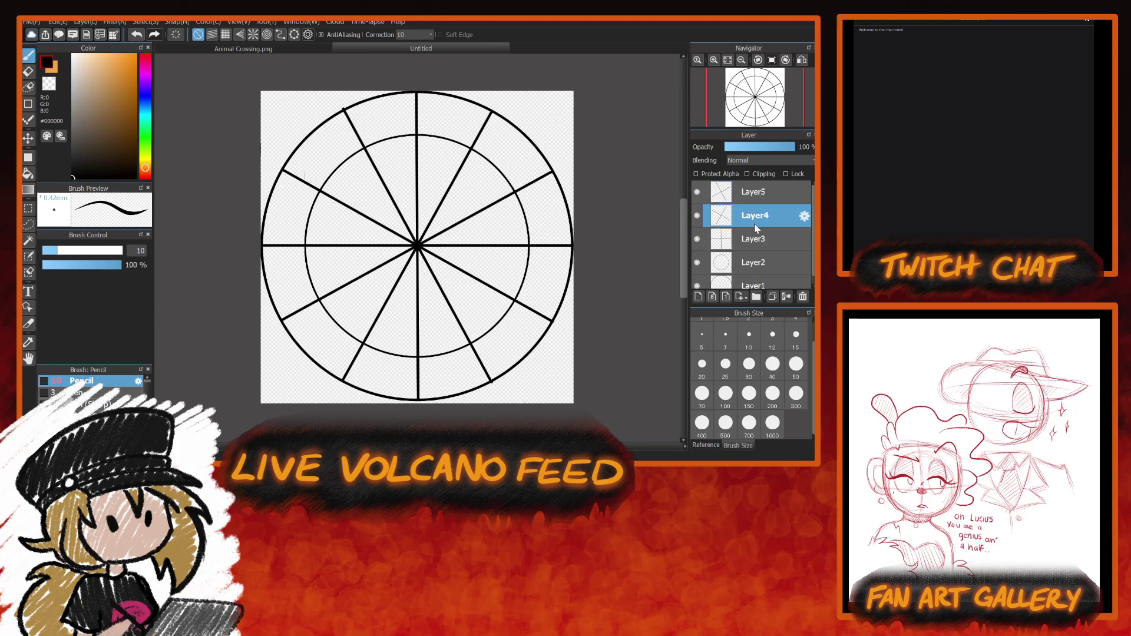
left_click(142, 23)
left_click(198, 156)
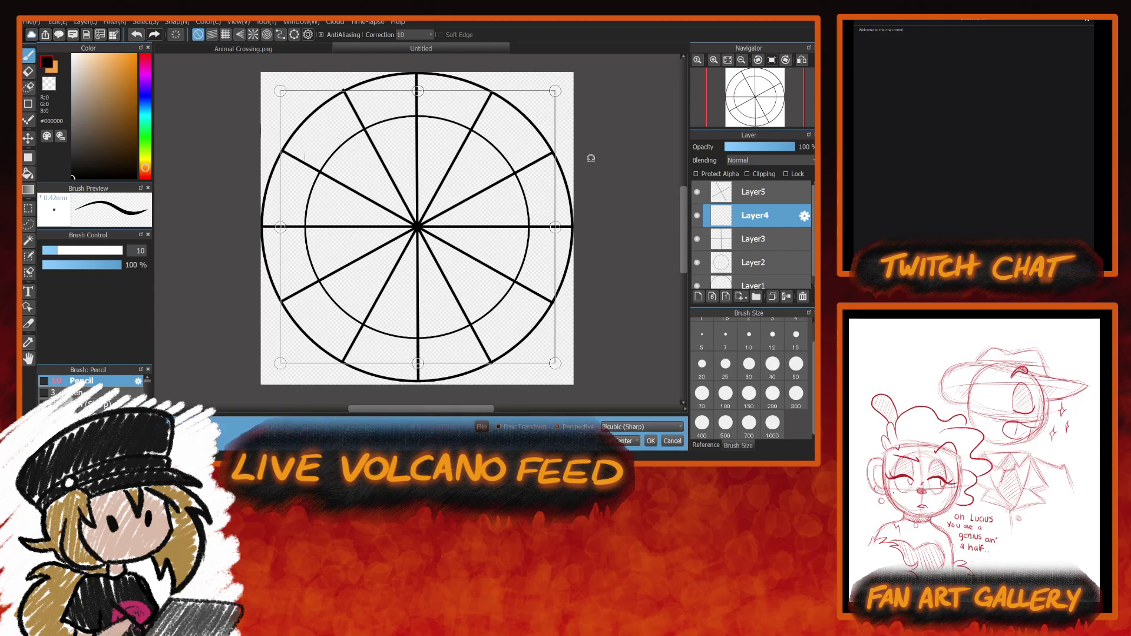
left_click_drag(601, 167, 601, 159)
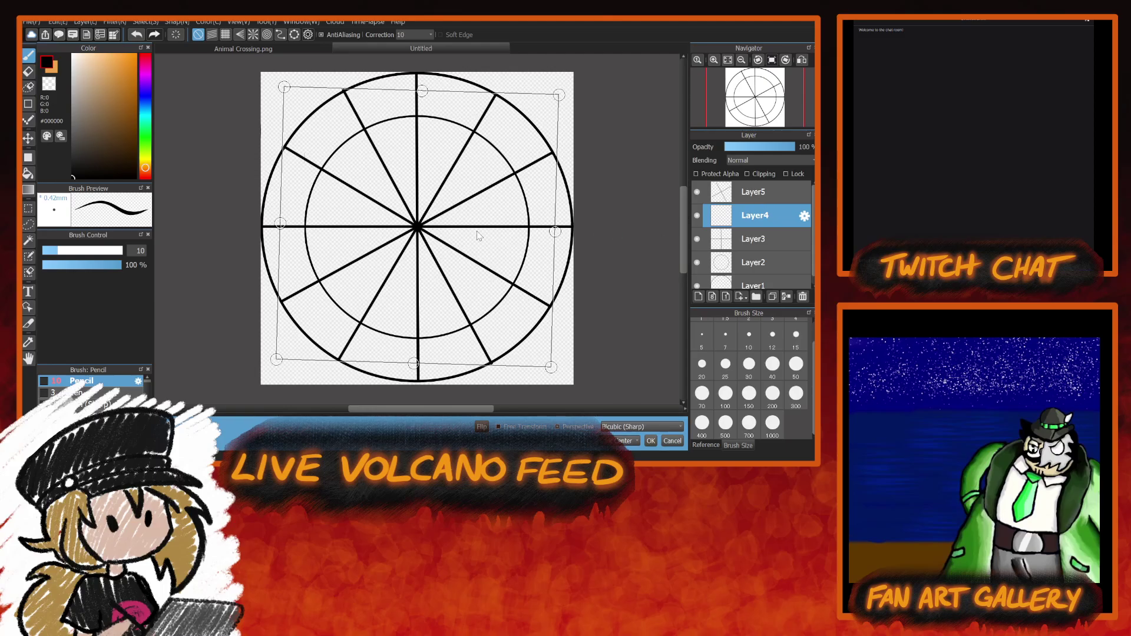
key("Return")
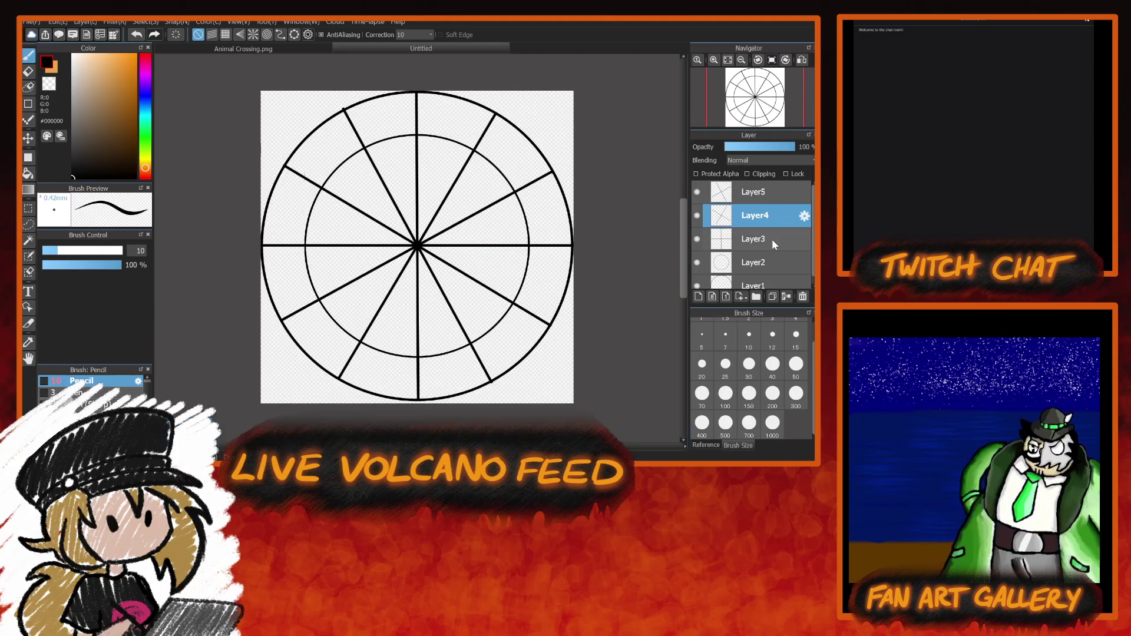
Rotate the cross on Layer5 slightly counterclockwise to even out the spoke spacing.
left_click(763, 192)
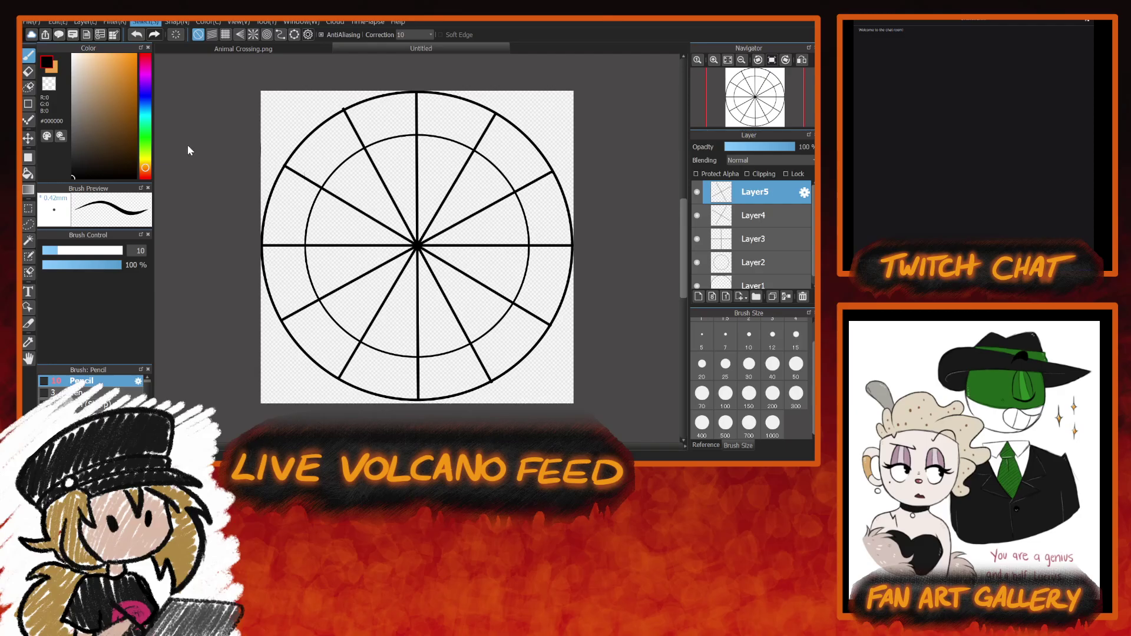
key("ctrl+t")
left_click_drag(637, 133, 649, 128)
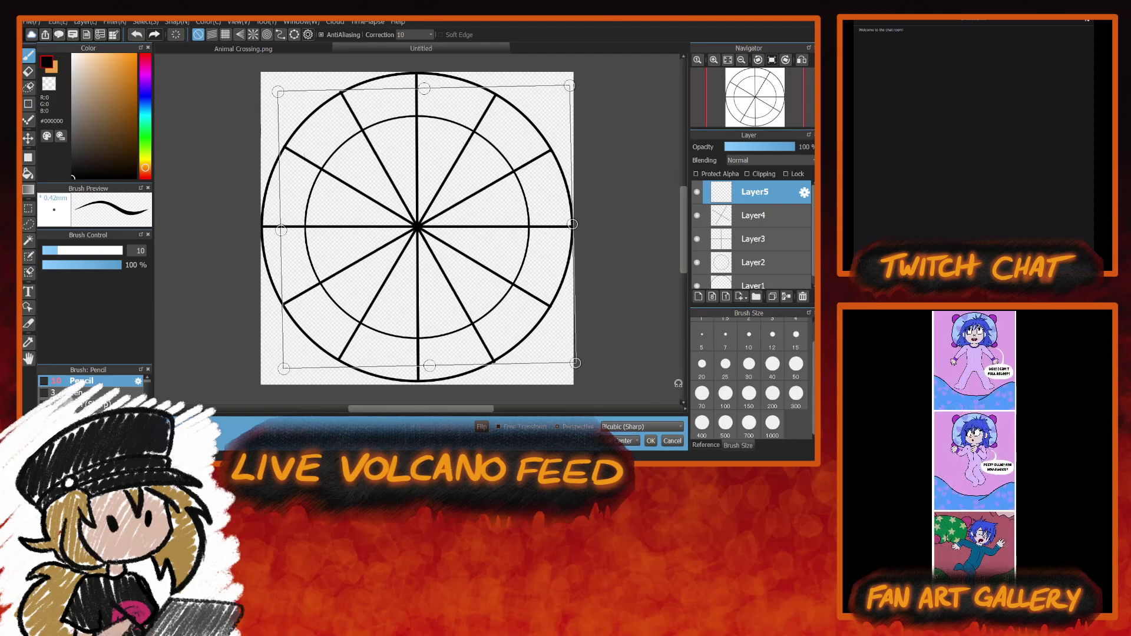
left_click(650, 441)
Merge the spoke layers down into Layer3 and rotate the combined spokes about 15 degrees counterclockwise around the centre.
left_click(790, 298)
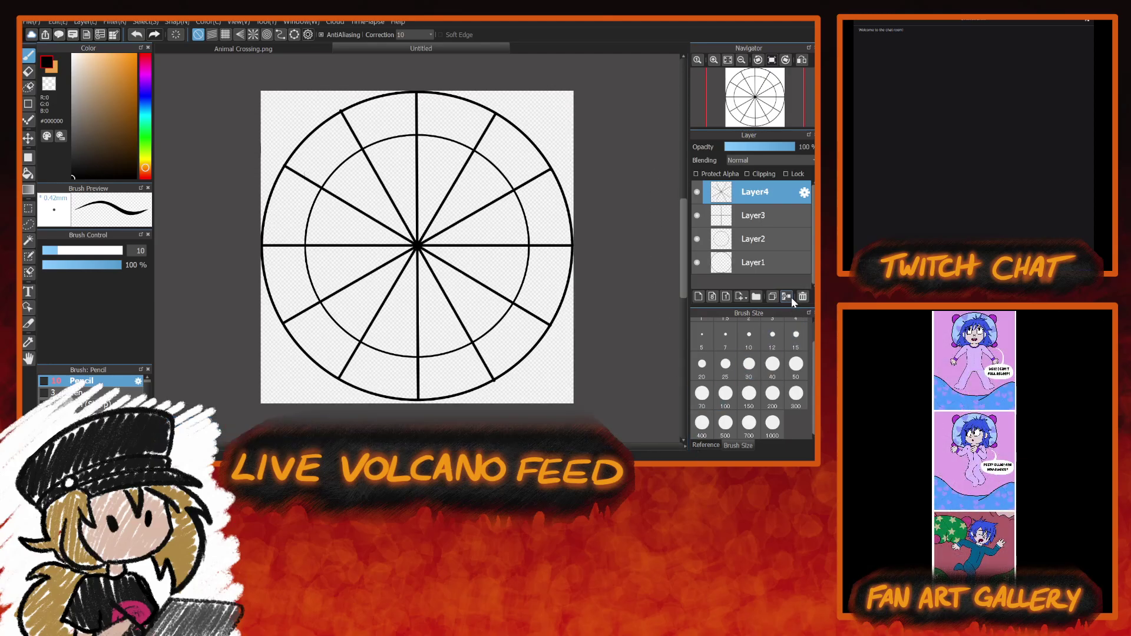
left_click(791, 297)
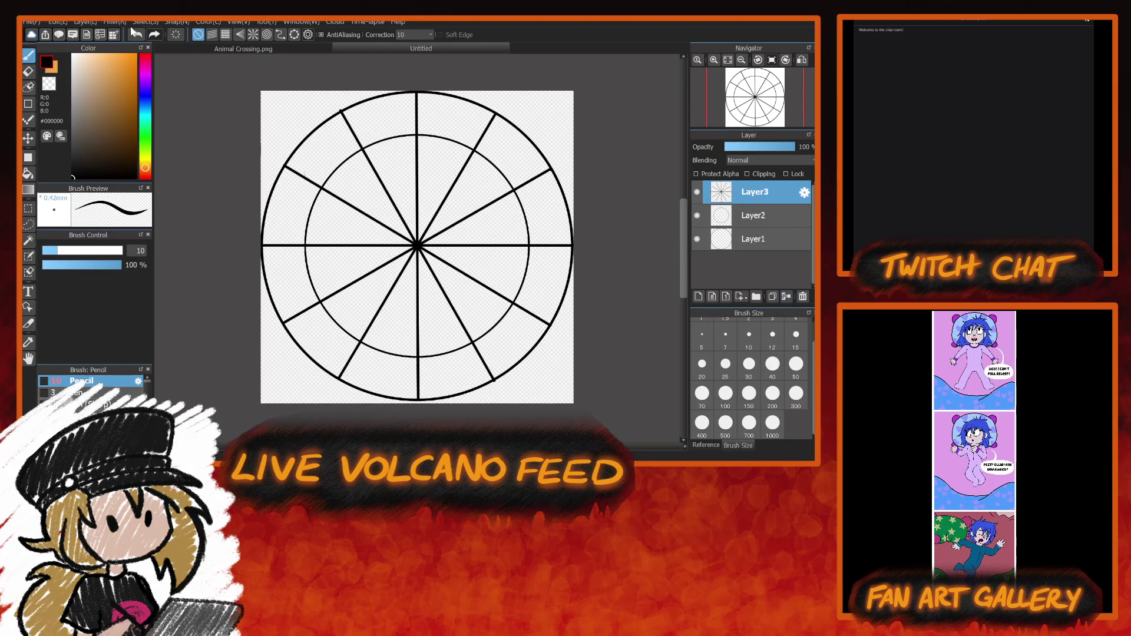
key("ctrl+t")
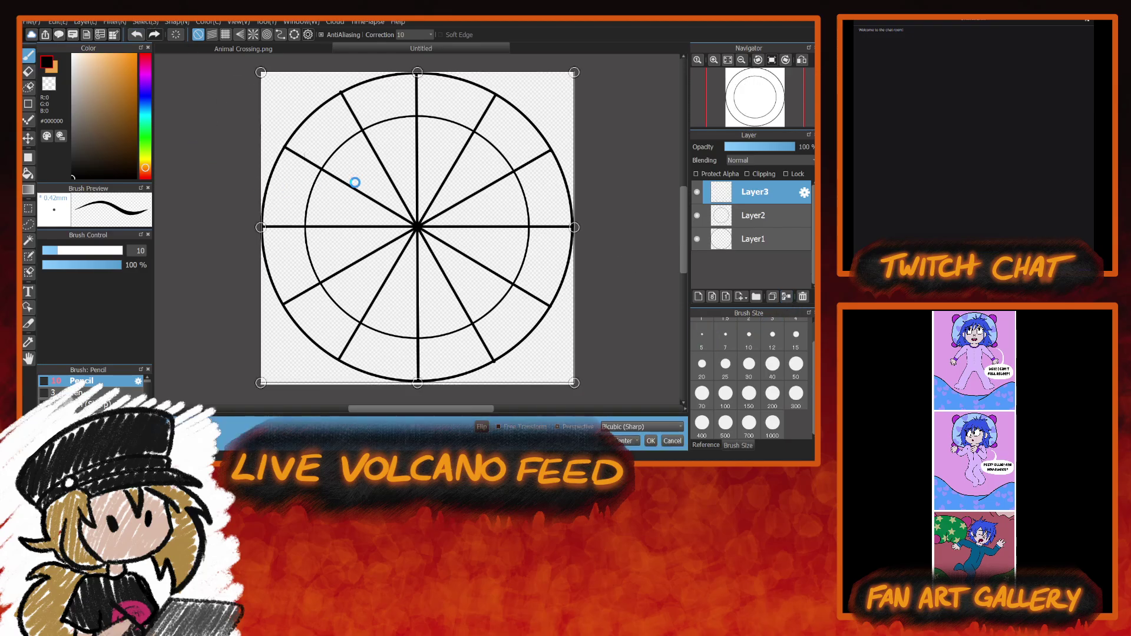
left_click_drag(638, 158, 628, 107)
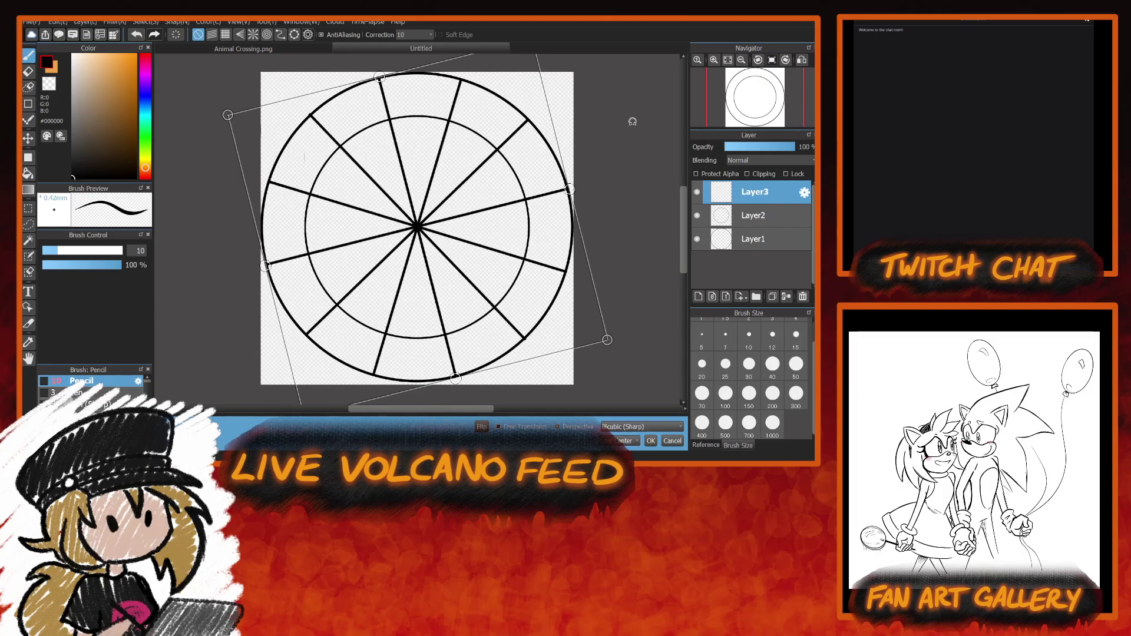
left_click_drag(633, 121, 627, 135)
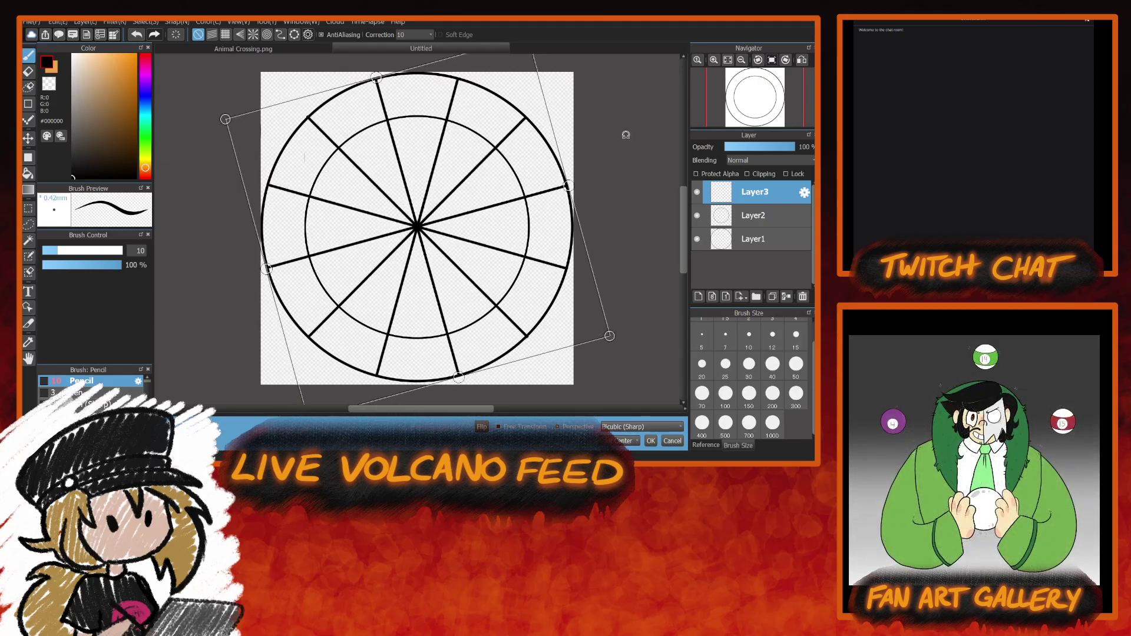
left_click(651, 441)
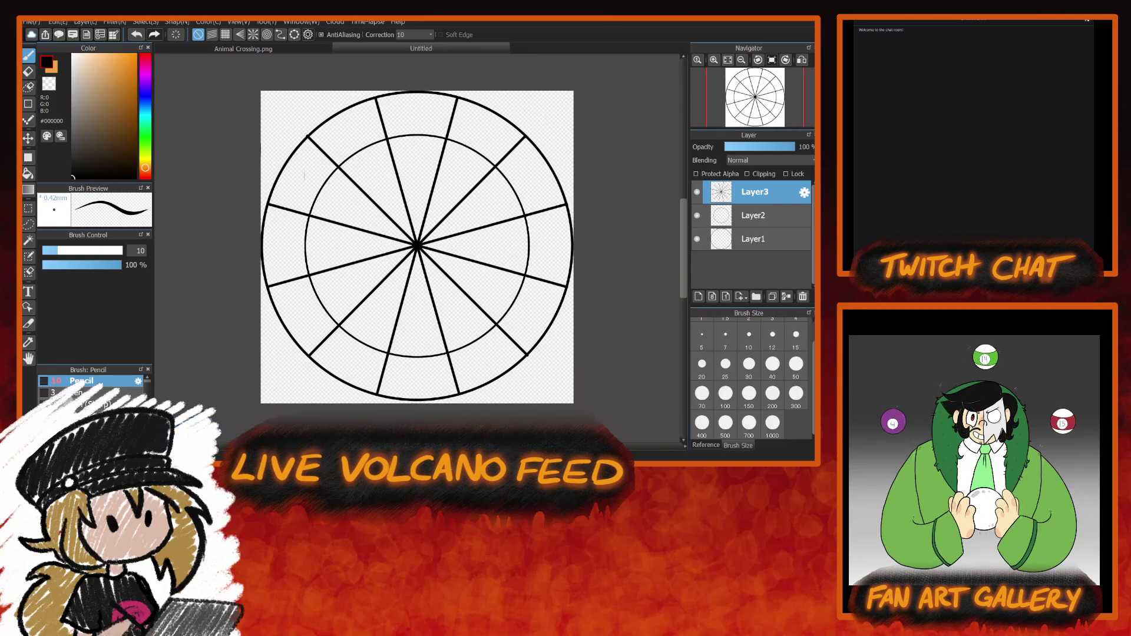
Select the area inside the inner circle with Layer3 hidden, and delete the spoke parts within it from Layer3.
left_click(697, 192)
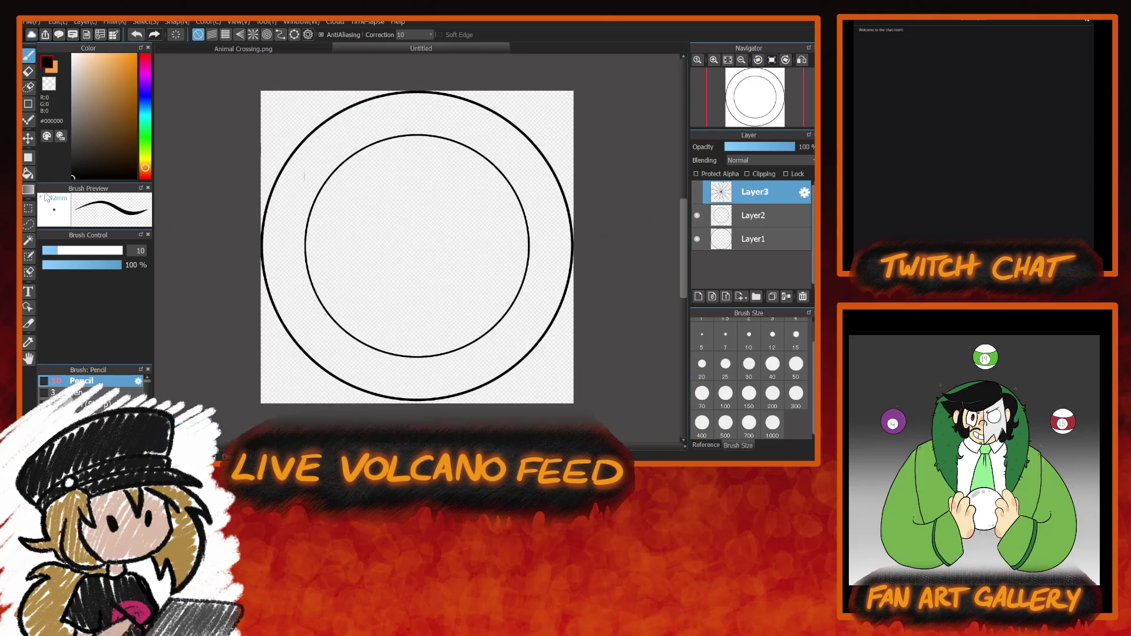
left_click(30, 241)
left_click(456, 263)
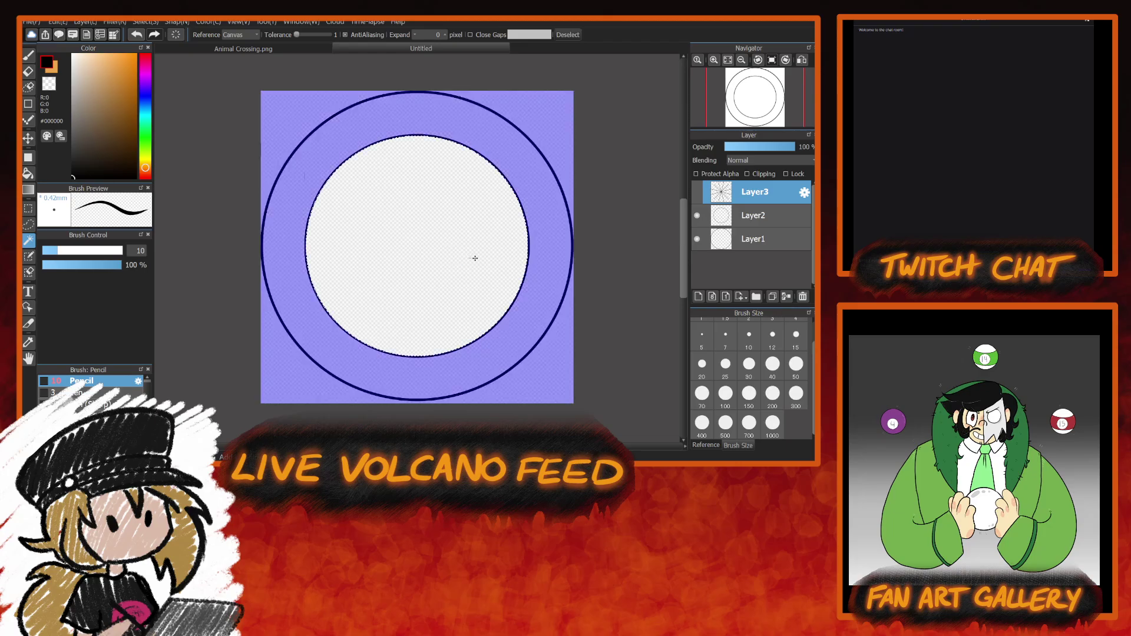
left_click(698, 192)
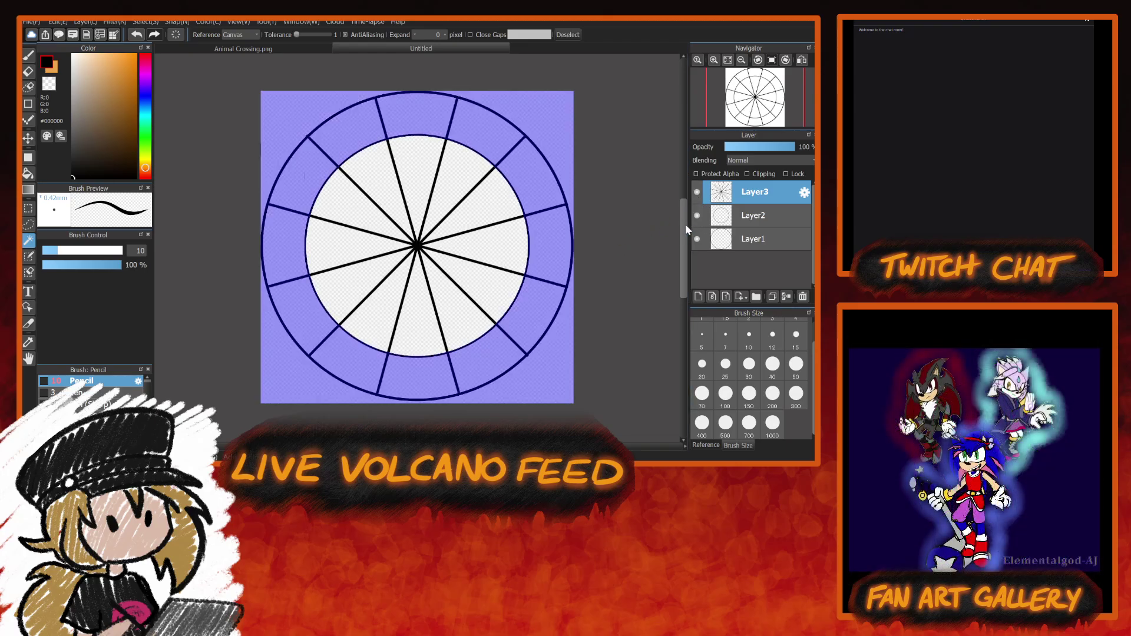
key("Delete")
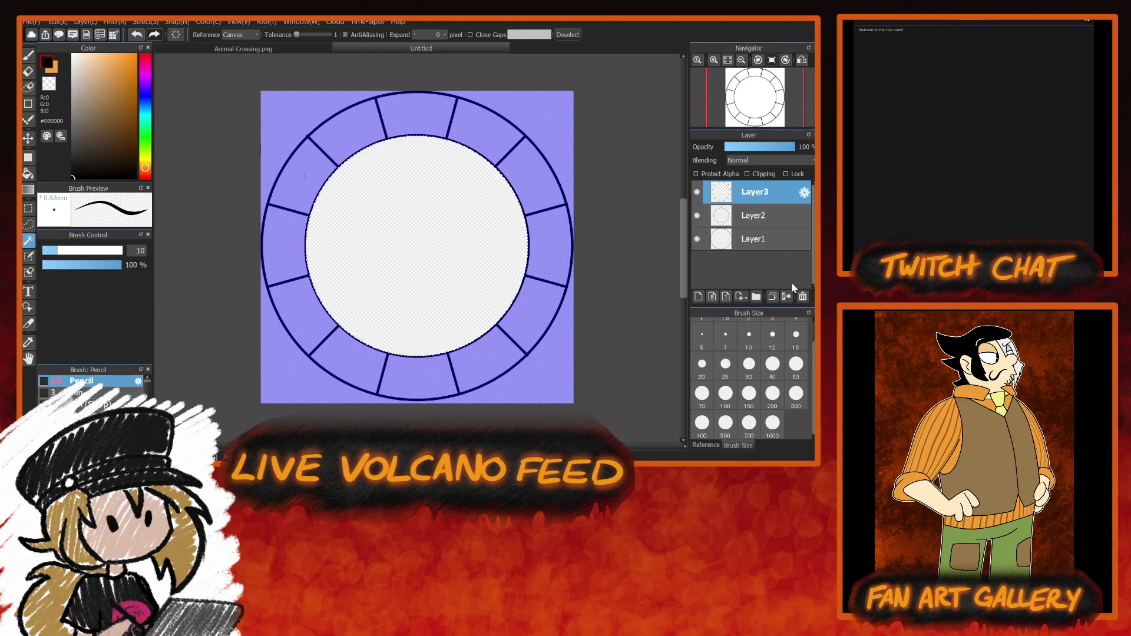
Merge the spokes and both circles down into Layer1 and clear the selection.
left_click(786, 297)
left_click(786, 297)
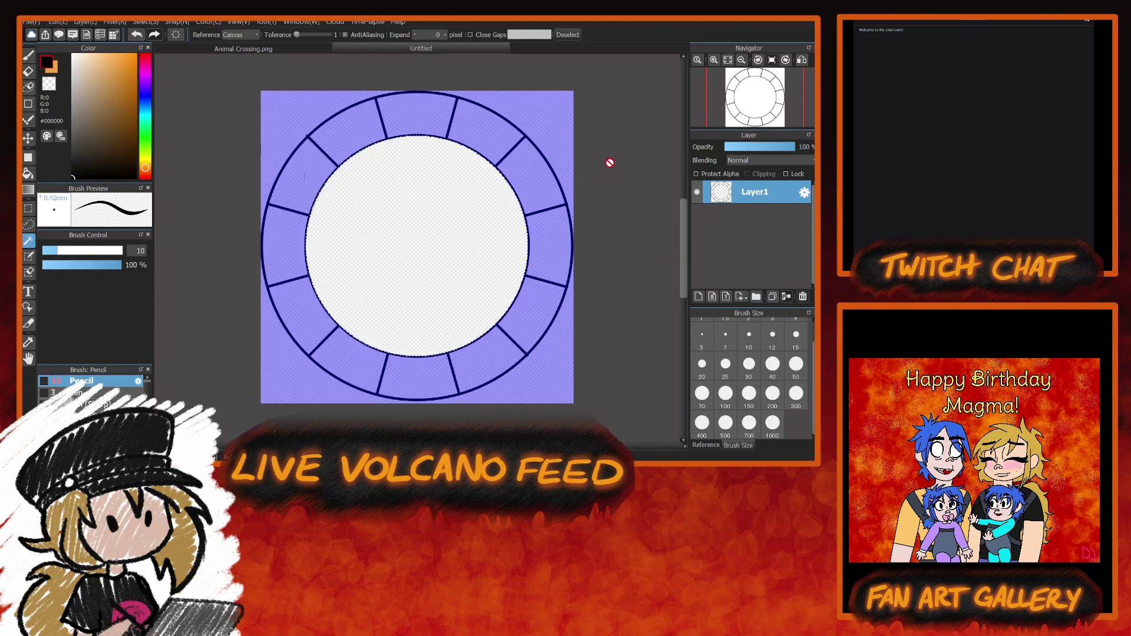
left_click(30, 55)
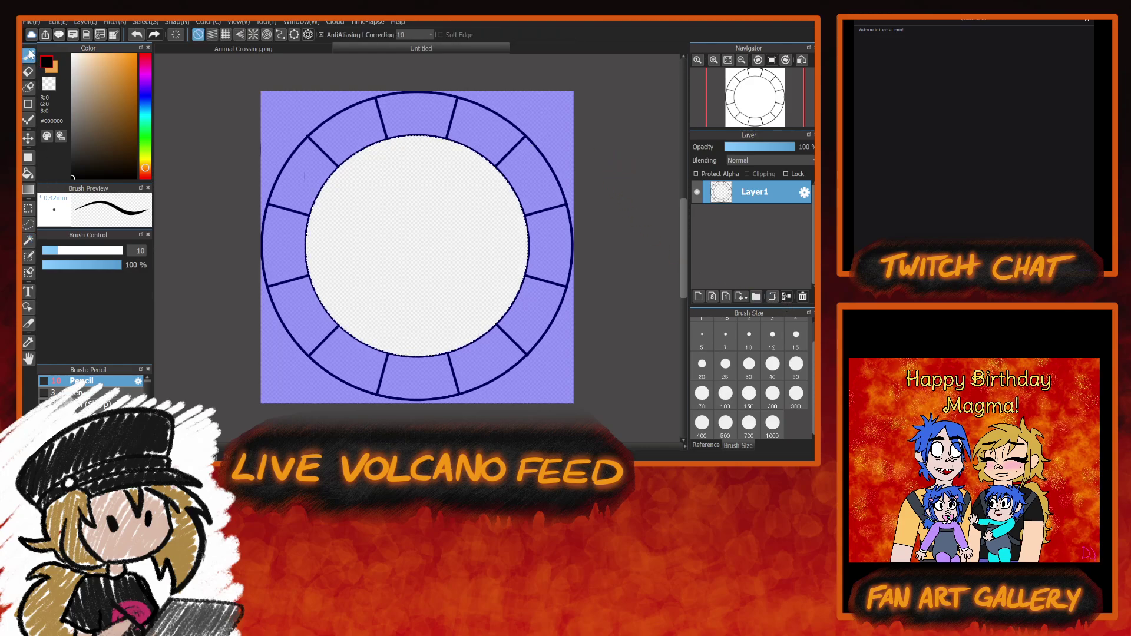
left_click(27, 240)
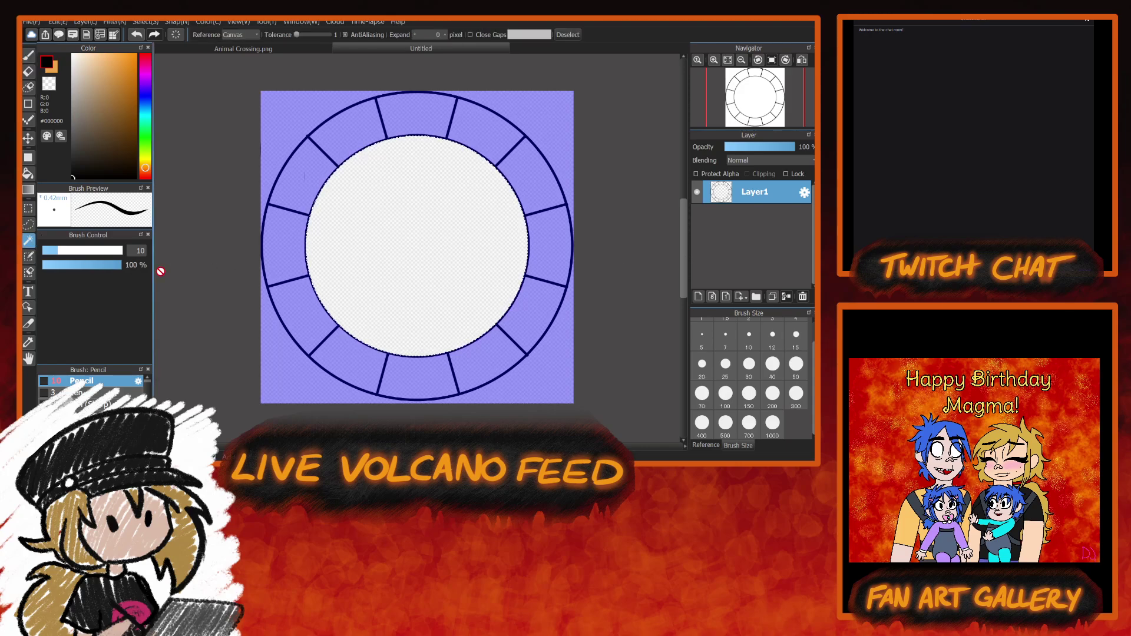
left_click(282, 372)
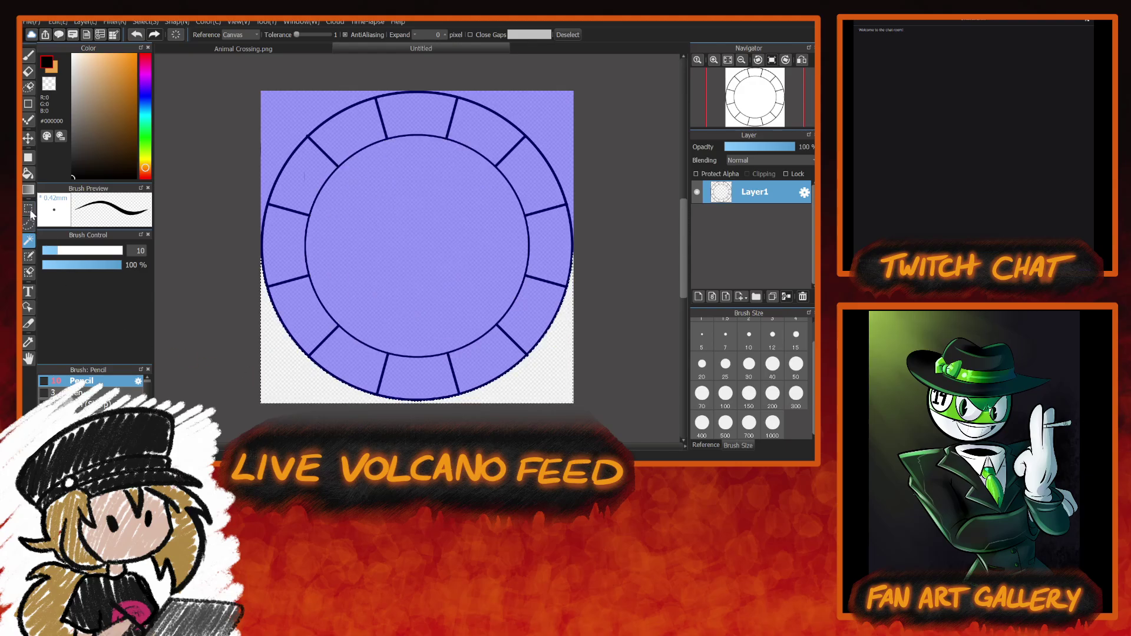
left_click(27, 208)
key("ctrl+d")
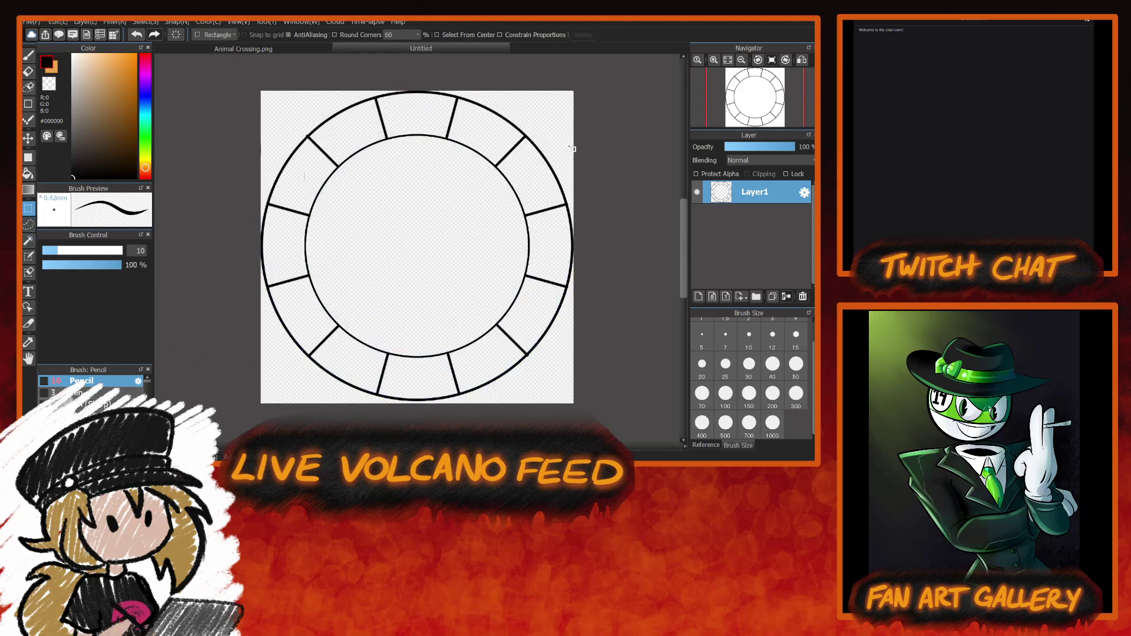
Erase the stray mark inside the wheel's upper-left ring segment.
left_click(28, 54)
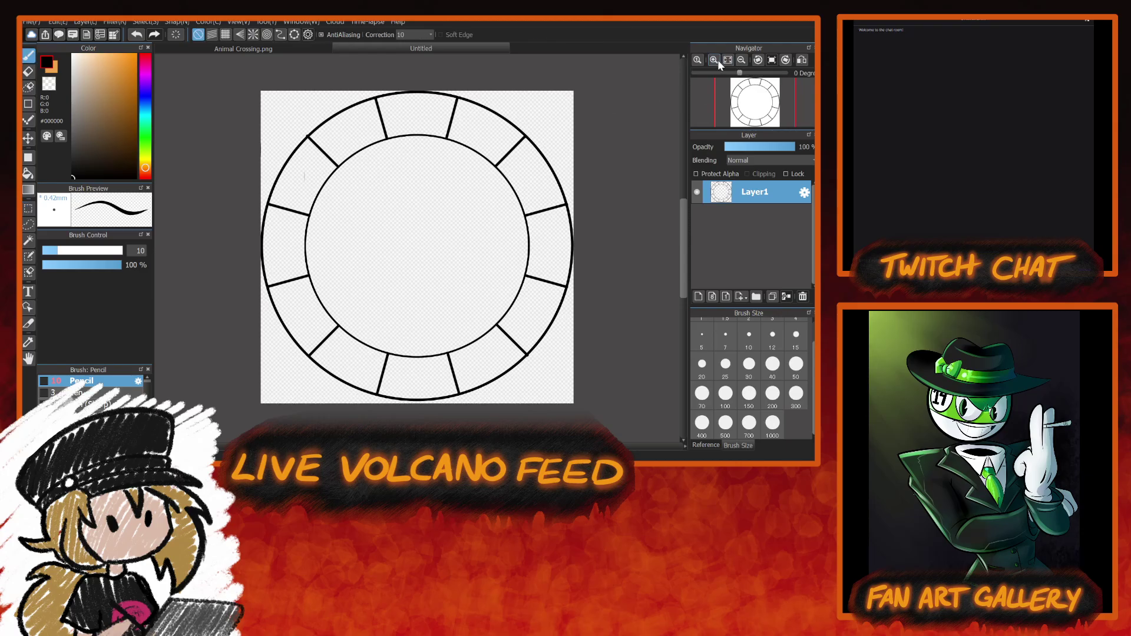
left_click(715, 60)
left_click(714, 60)
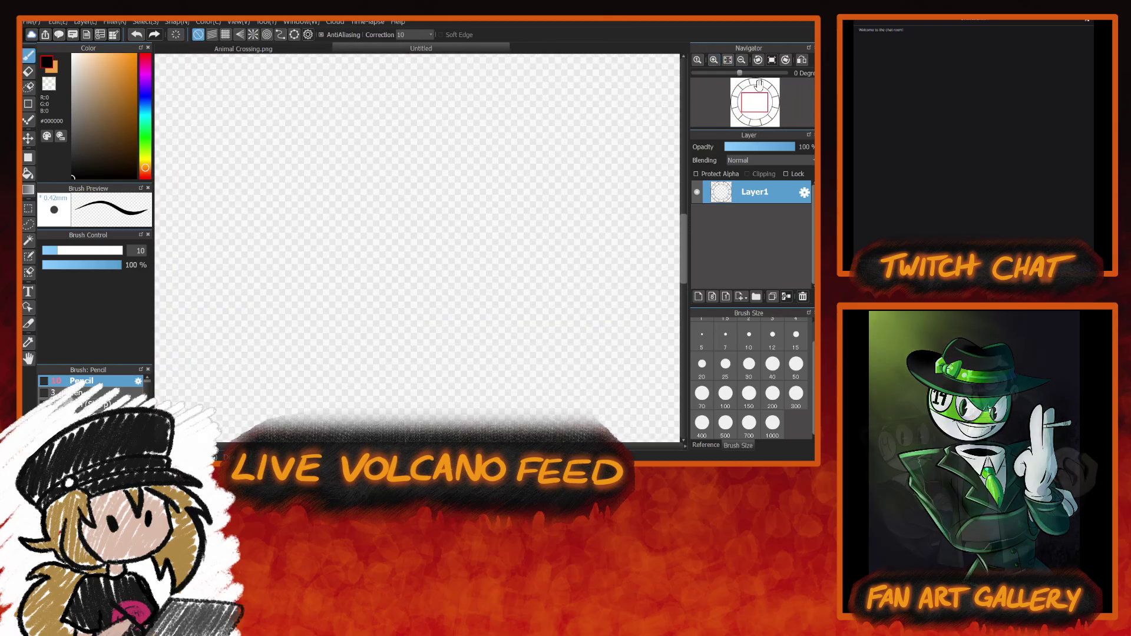
left_click_drag(760, 84, 747, 77)
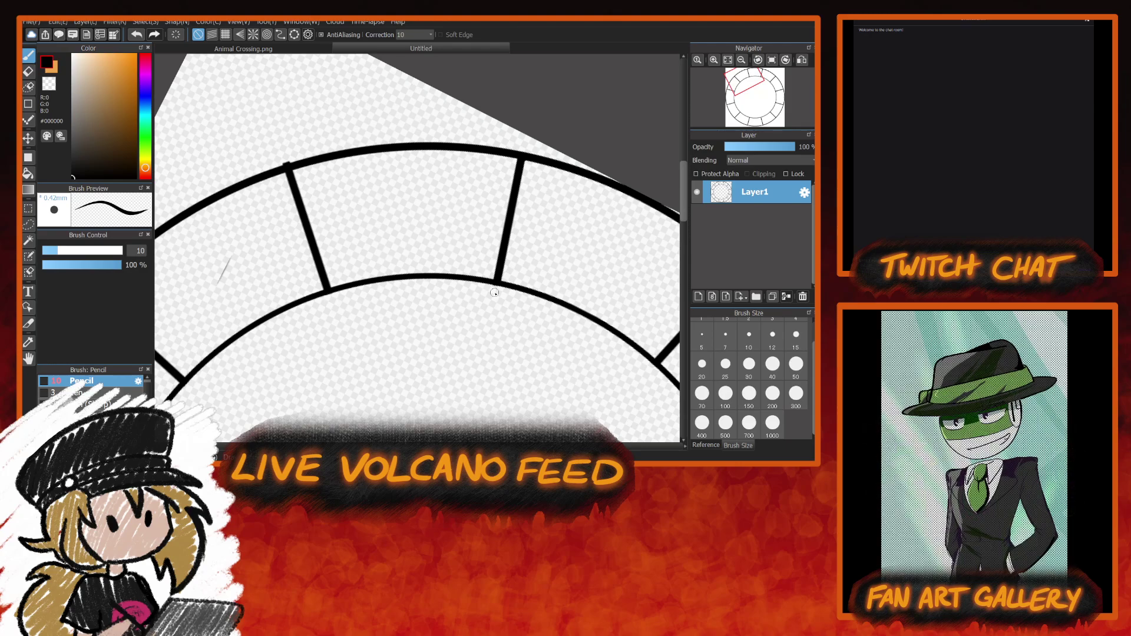
left_click(29, 71)
left_click_drag(252, 239, 219, 282)
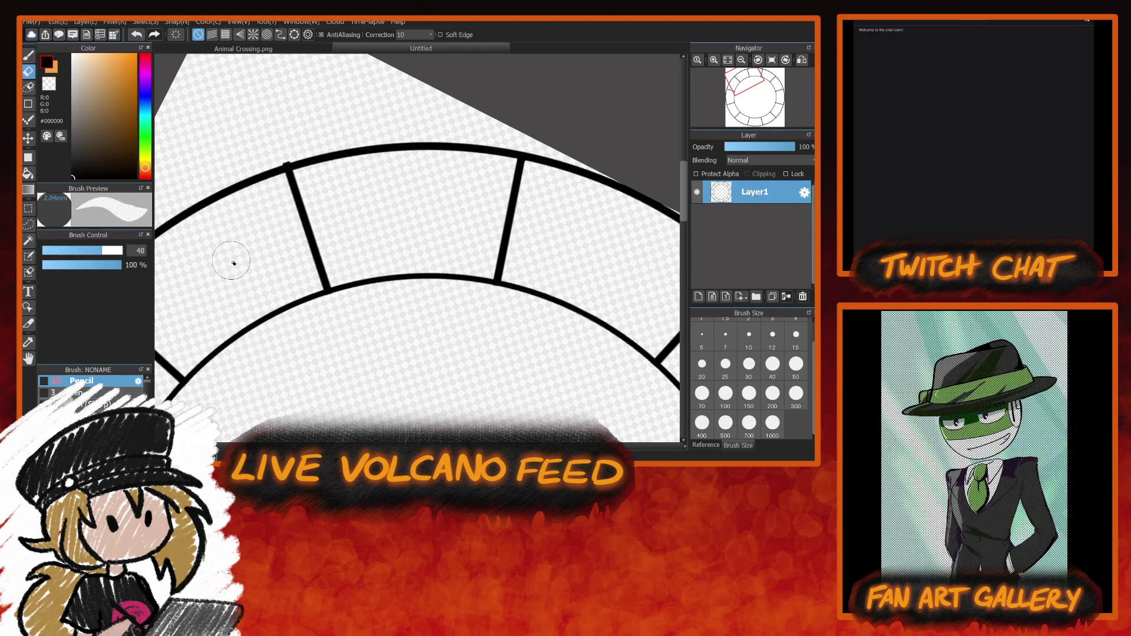
Draw the Aries symbol in the ring segment left of the top centre with a size 25 pencil, and undo its right stroke.
left_click(28, 55)
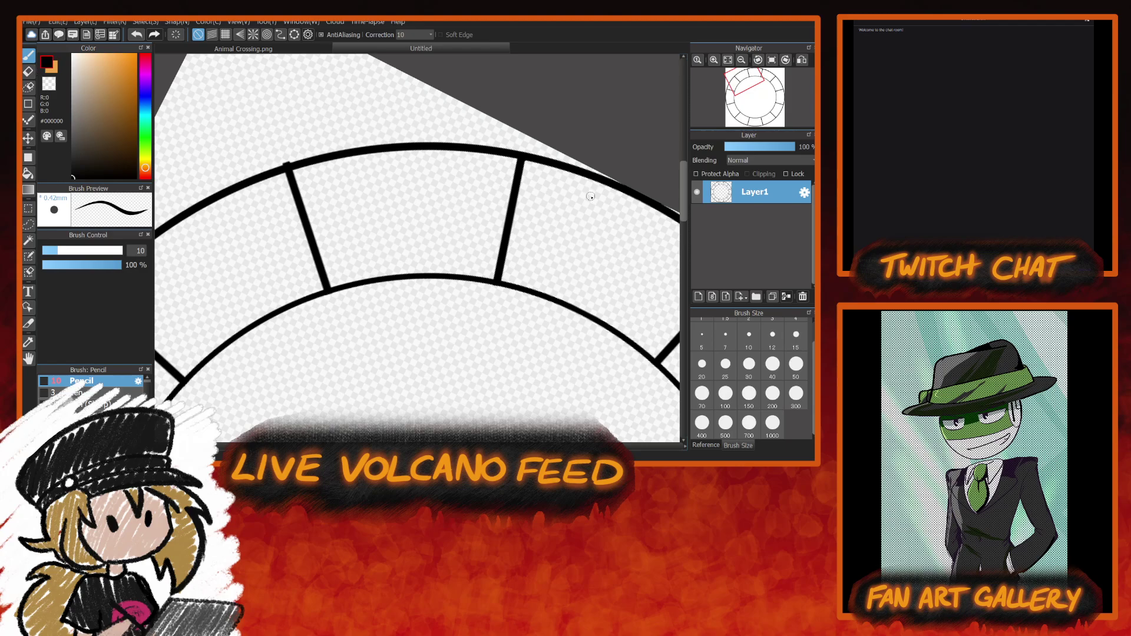
left_click(714, 61)
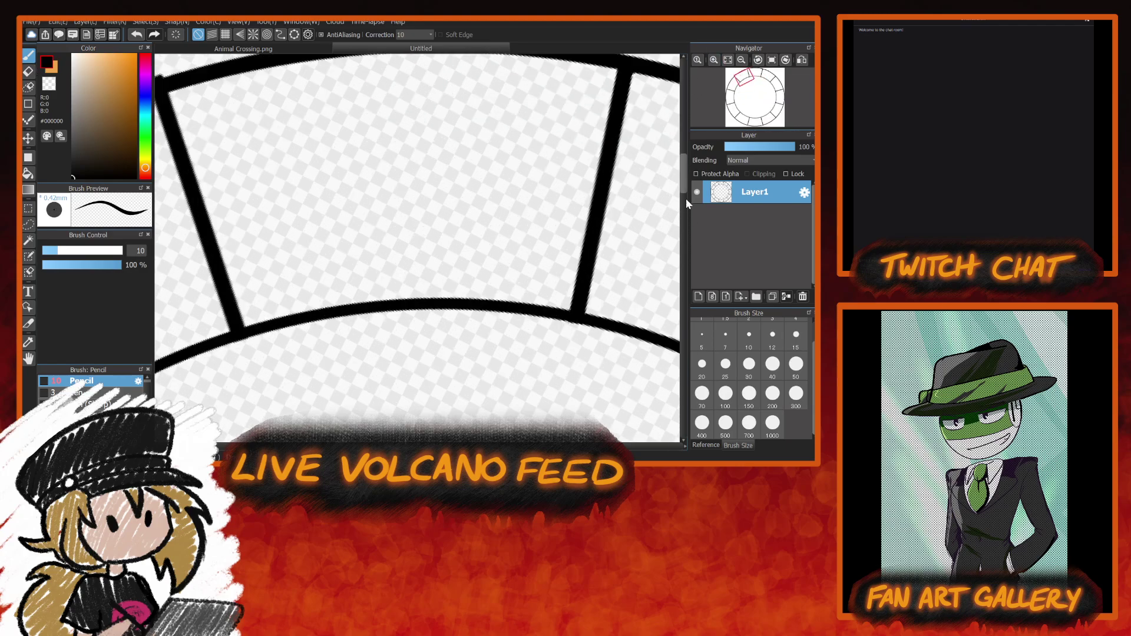
left_click_drag(686, 199, 685, 180)
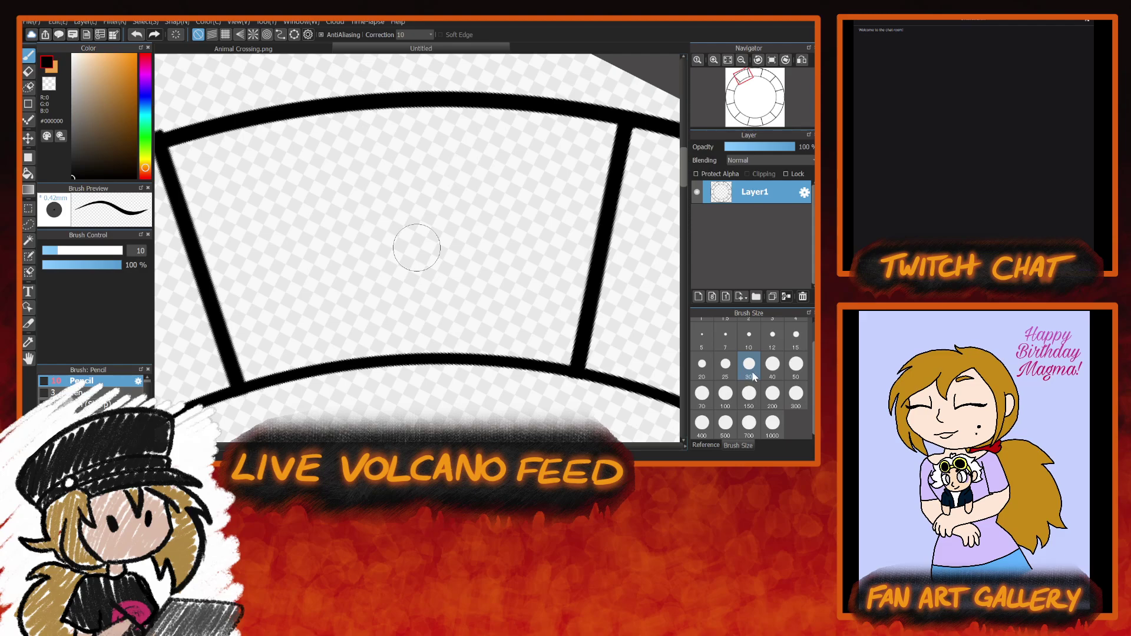
left_click(726, 365)
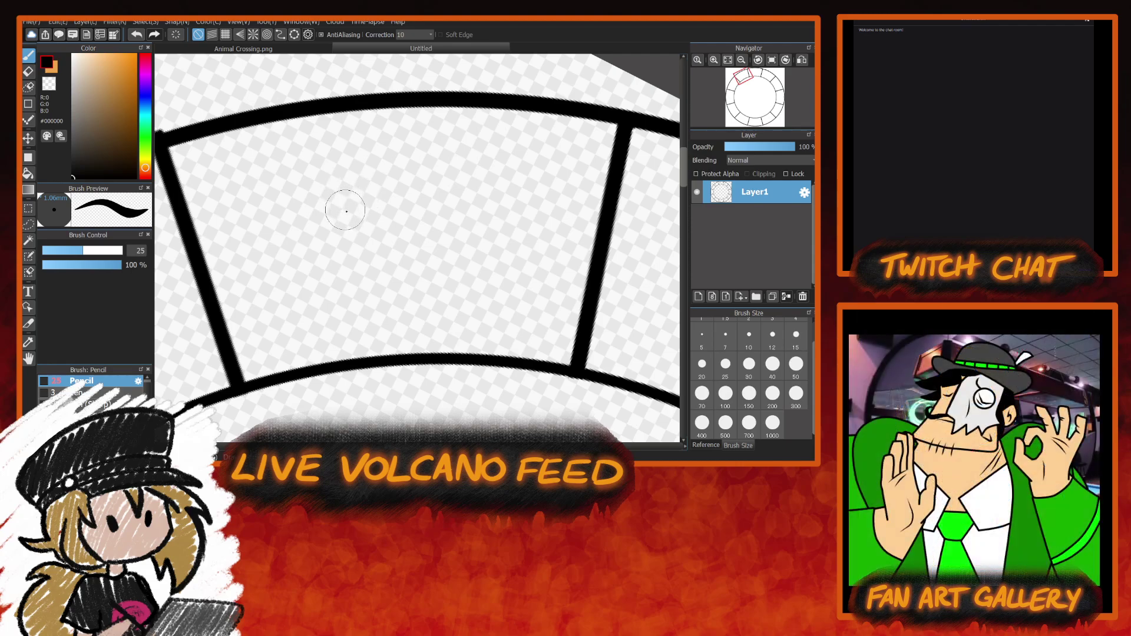
mouse_move(341, 213)
left_mouse_down()
mouse_move(331, 190)
mouse_move(371, 167)
mouse_move(393, 200)
mouse_move(407, 309)
mouse_move(421, 249)
mouse_move(462, 172)
left_mouse_up()
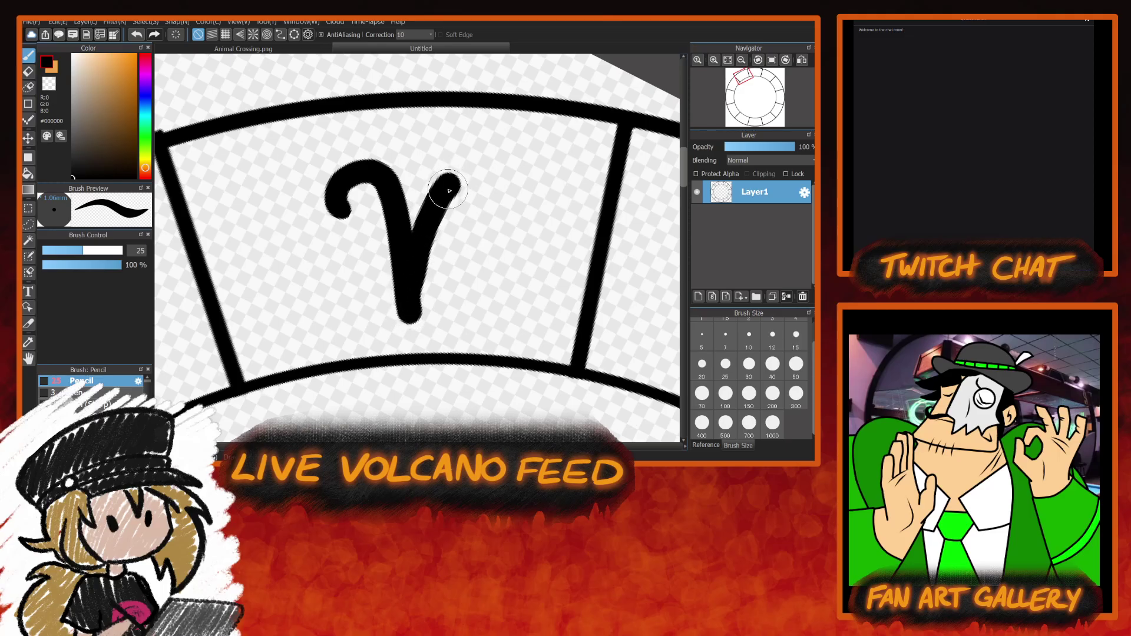
key("ctrl+z")
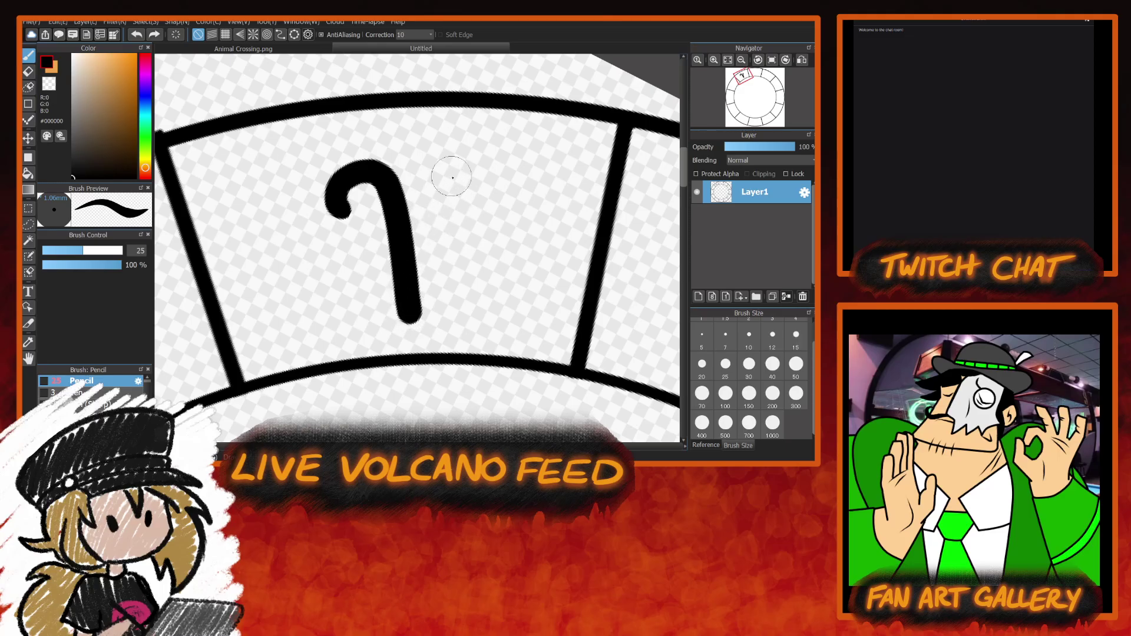
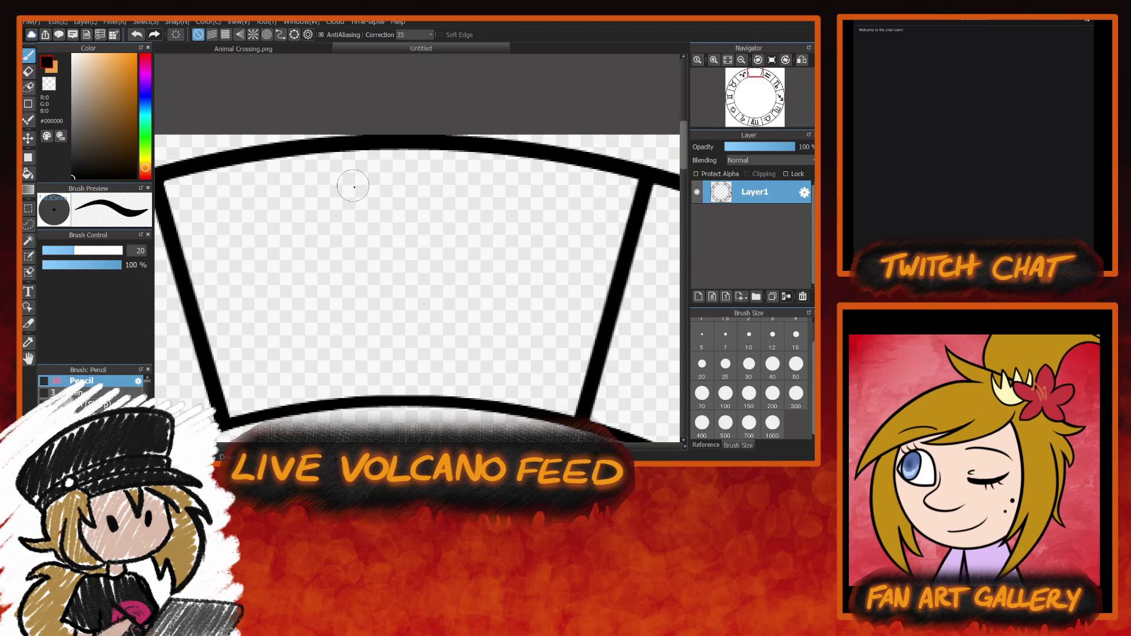
Try drawing the Pisces symbol in the empty top segment as two outward-flaring curves crossed by a horizontal bar.
mouse_move(342, 173)
left_mouse_down()
mouse_move(372, 265)
mouse_move(350, 368)
left_mouse_up()
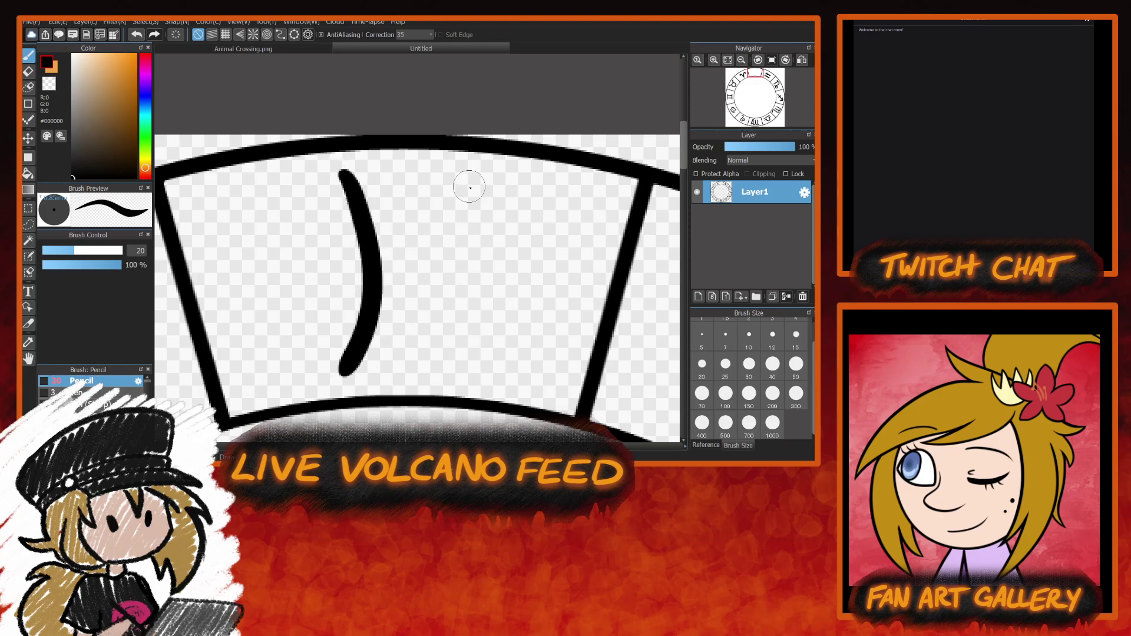
mouse_move(479, 170)
left_mouse_down()
mouse_move(444, 228)
mouse_move(440, 305)
mouse_move(464, 369)
left_mouse_up()
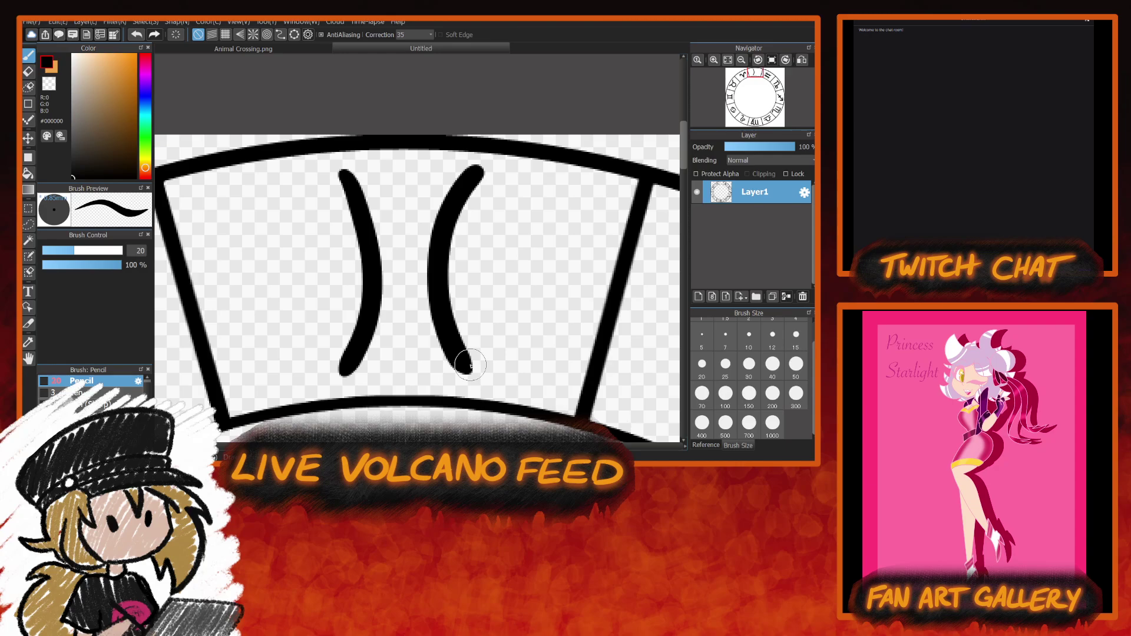
left_click_drag(318, 281, 520, 282)
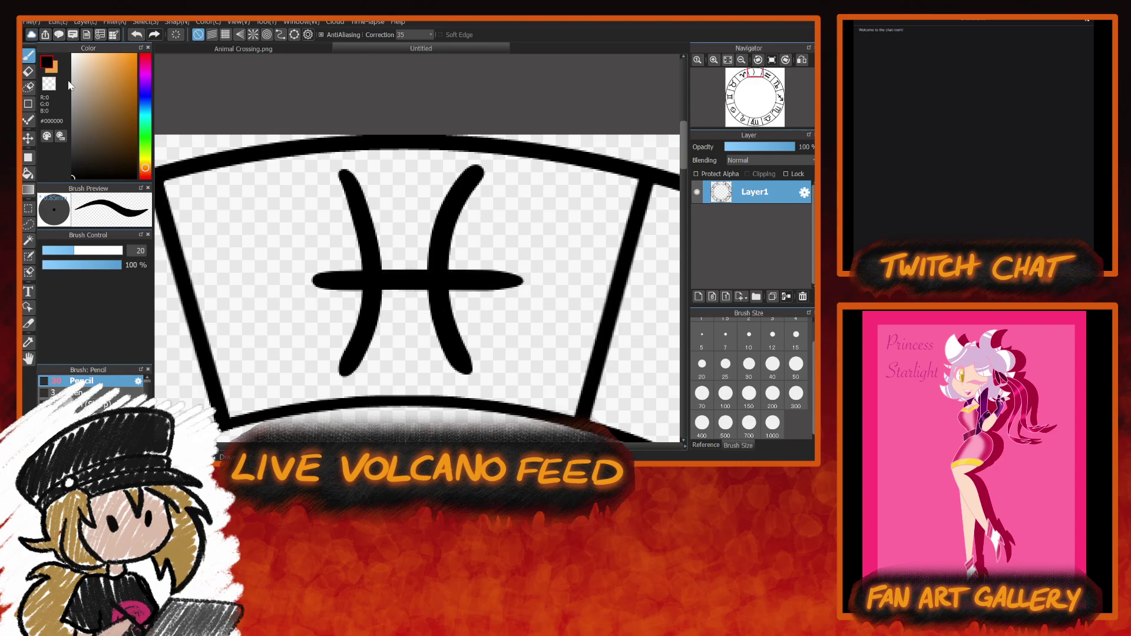
Try trimming the ends of the Pisces curves and crossbar into straight edges with the transparent colour.
left_click(49, 84)
left_click_drag(300, 168, 550, 170)
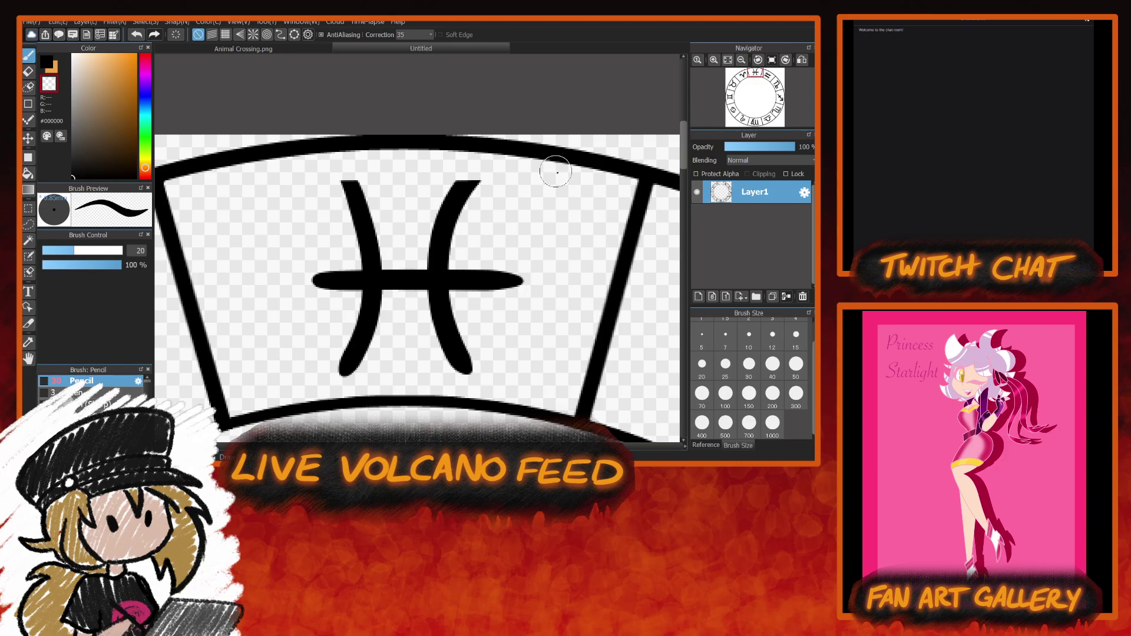
left_click_drag(303, 378, 546, 367)
left_click_drag(321, 364, 561, 371)
left_click_drag(320, 233, 320, 289)
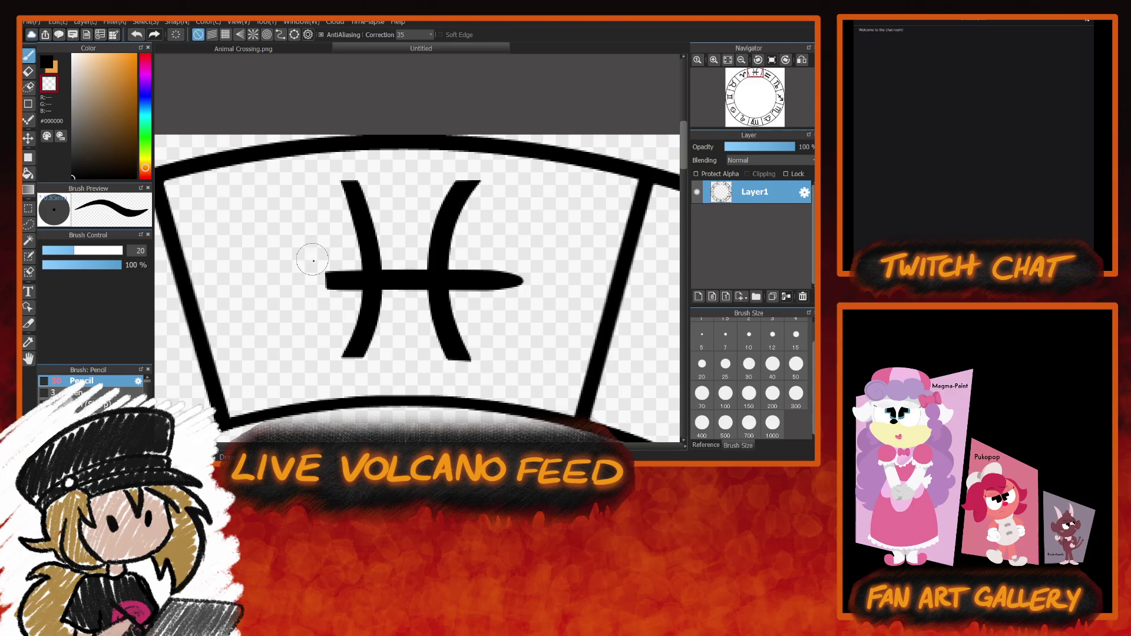
mouse_move(502, 243)
left_mouse_down()
mouse_move(506, 331)
mouse_move(517, 251)
mouse_move(520, 316)
mouse_move(501, 239)
mouse_move(503, 335)
mouse_move(509, 309)
left_mouse_up()
Try redrawing the two Pisces curves taller in black over the trimmed ones.
key("x")
mouse_move(336, 164)
left_mouse_down()
mouse_move(369, 241)
mouse_move(366, 322)
mouse_move(330, 386)
left_mouse_up()
mouse_move(481, 165)
left_mouse_down()
mouse_move(446, 222)
mouse_move(443, 317)
mouse_move(497, 390)
left_mouse_up()
Undo the Pisces trimming and all of its strokes until the top segment is empty.
key("ctrl+z")
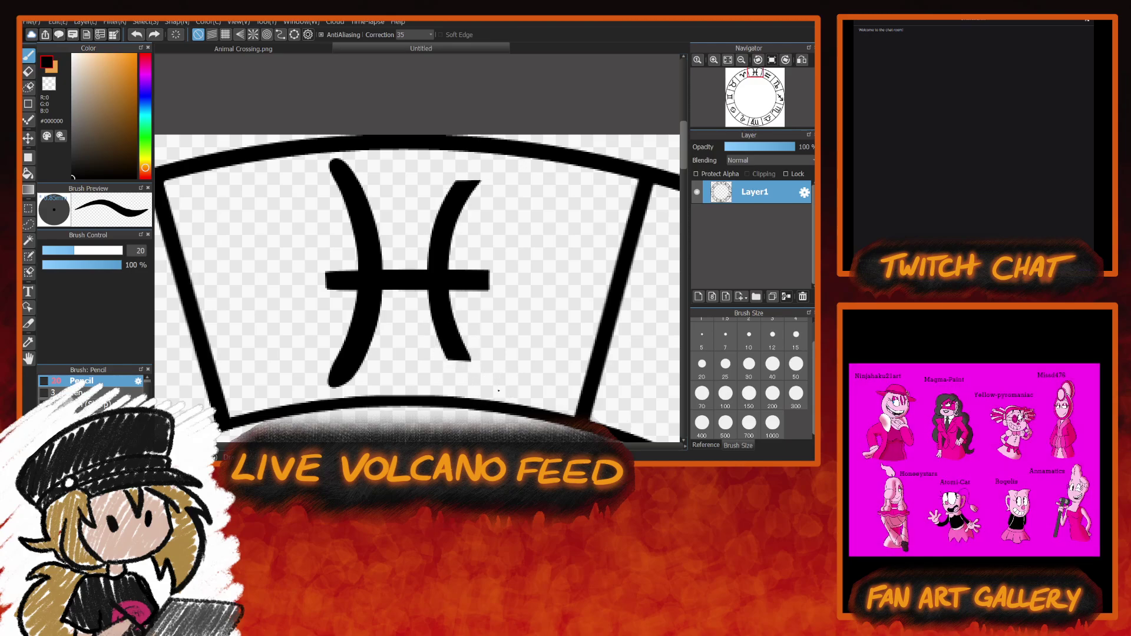
key("ctrl+z")
key("ctrl+y")
key("ctrl+y")
key("ctrl+y")
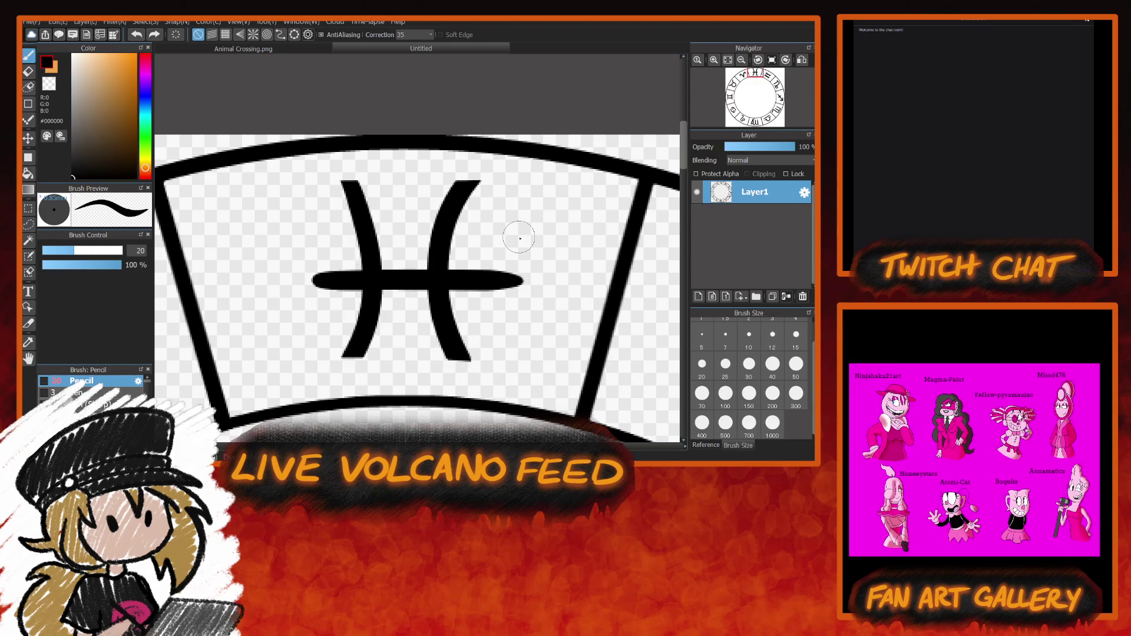
key("ctrl+z")
key("ctrl+z")
key("ctrl+z")
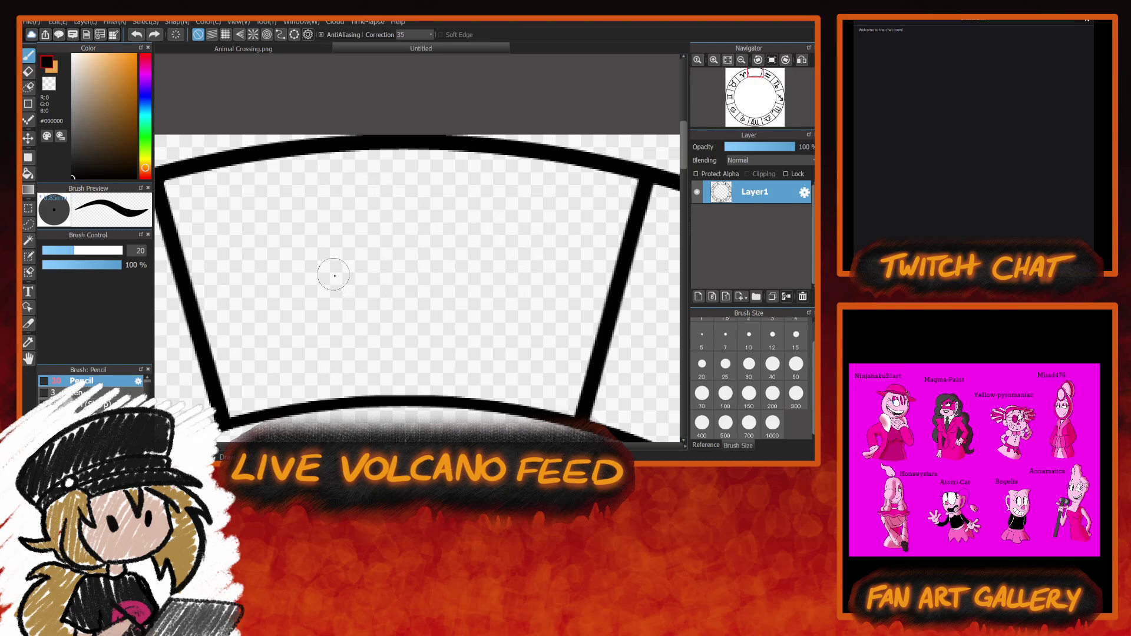
Draw a horizontal black Pisces crossbar in the empty top segment and trim both its ends straight with the transparent colour.
left_click_drag(318, 272, 476, 265)
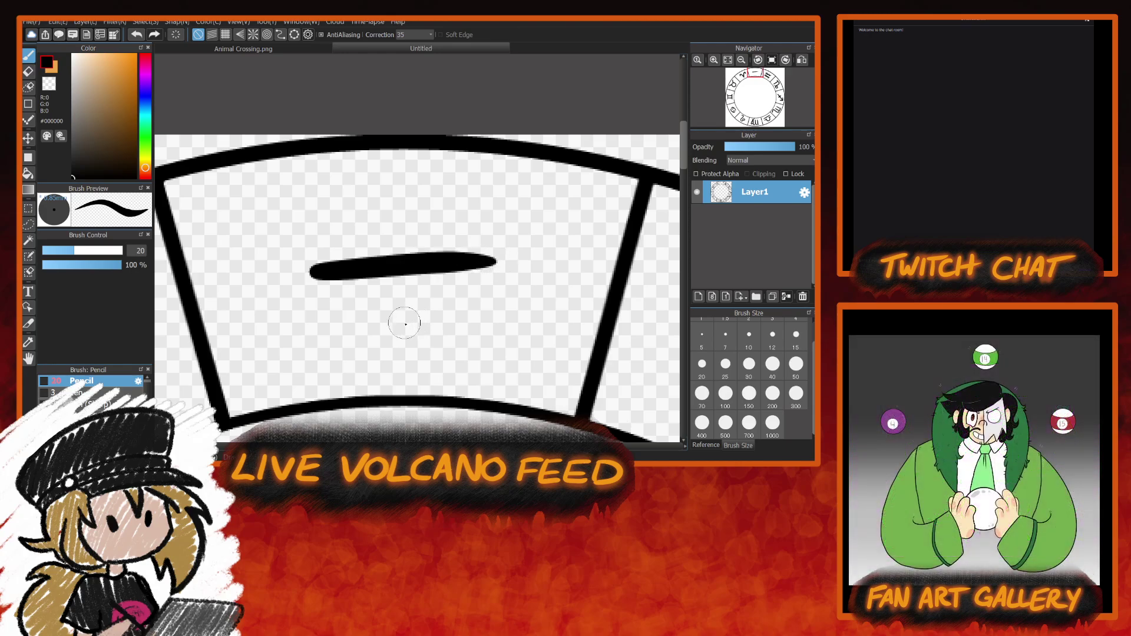
key("ctrl+z")
left_click_drag(325, 272, 497, 271)
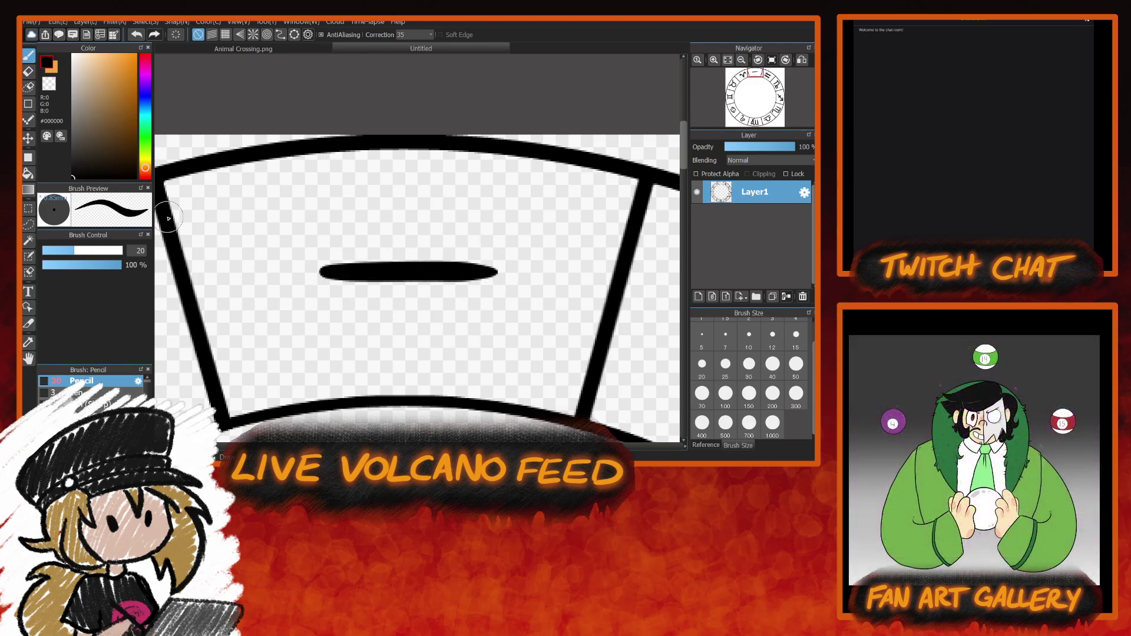
left_click(50, 84)
left_click_drag(314, 230, 315, 328)
left_click_drag(494, 227, 493, 339)
Draw two tall black curves flaring outward across the Pisces crossbar, one at each end.
key("x")
left_click(327, 165)
mouse_move(332, 170)
left_mouse_down()
mouse_move(359, 224)
mouse_move(357, 323)
mouse_move(315, 383)
left_mouse_up()
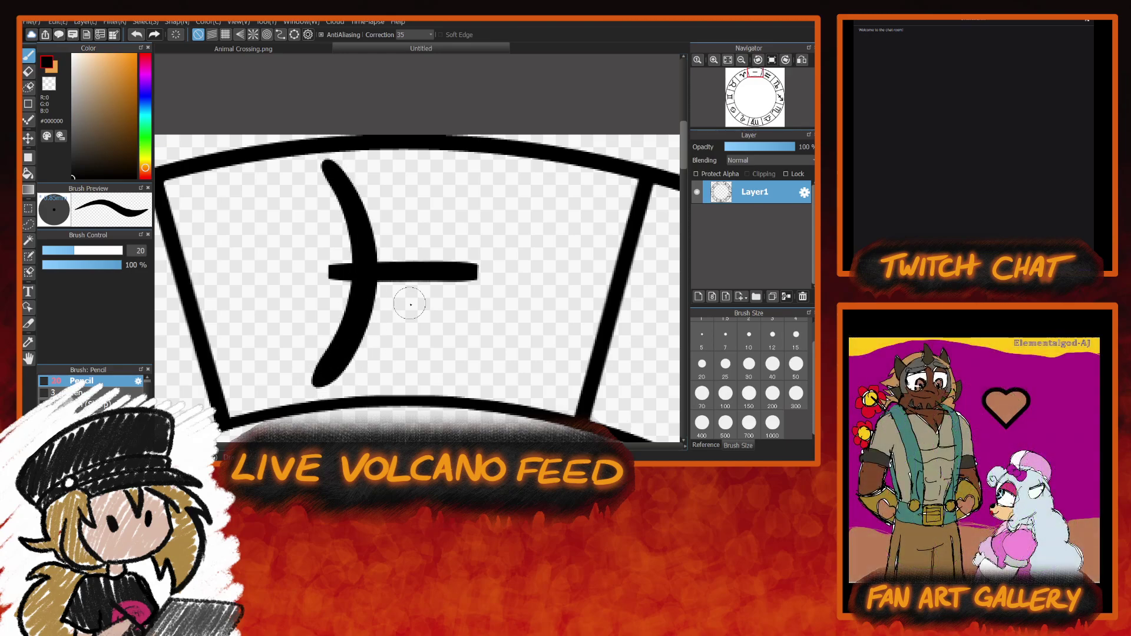
mouse_move(468, 167)
left_mouse_down()
mouse_move(437, 233)
mouse_move(448, 330)
mouse_move(493, 376)
left_mouse_up()
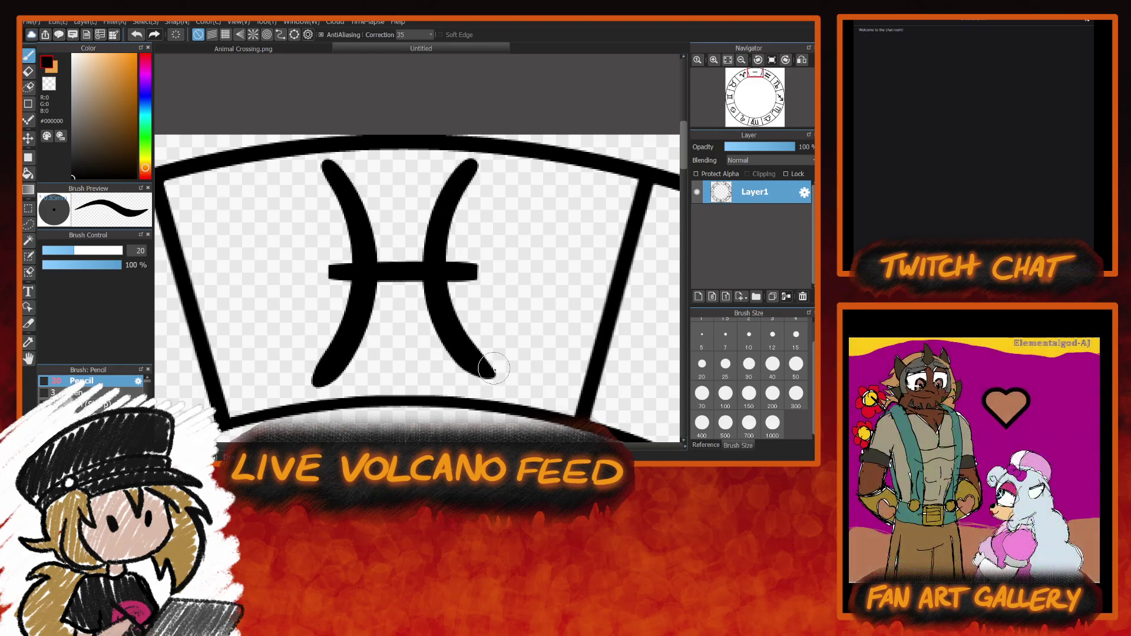
Trim the upper and lower ends of the Pisces curves into straight edges with the transparent colour.
left_click(50, 84)
mouse_move(300, 169)
left_mouse_down()
mouse_move(520, 171)
mouse_move(291, 171)
mouse_move(515, 171)
mouse_move(460, 166)
left_mouse_up()
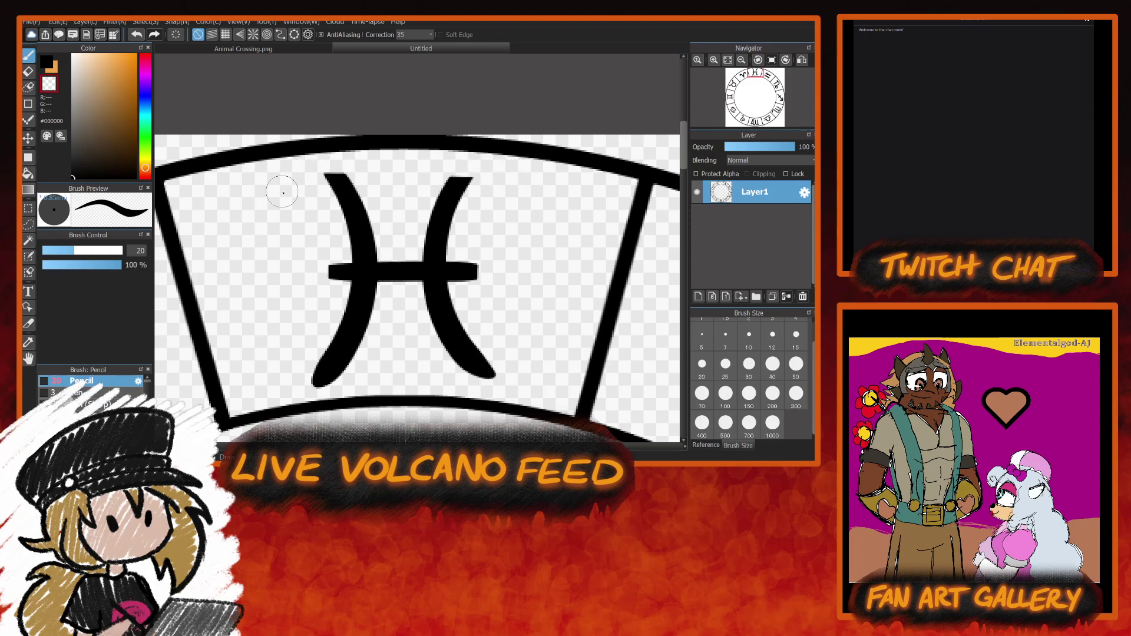
left_click_drag(285, 189, 348, 171)
mouse_move(312, 386)
left_mouse_down()
mouse_move(569, 370)
mouse_move(298, 377)
mouse_move(558, 373)
left_mouse_up()
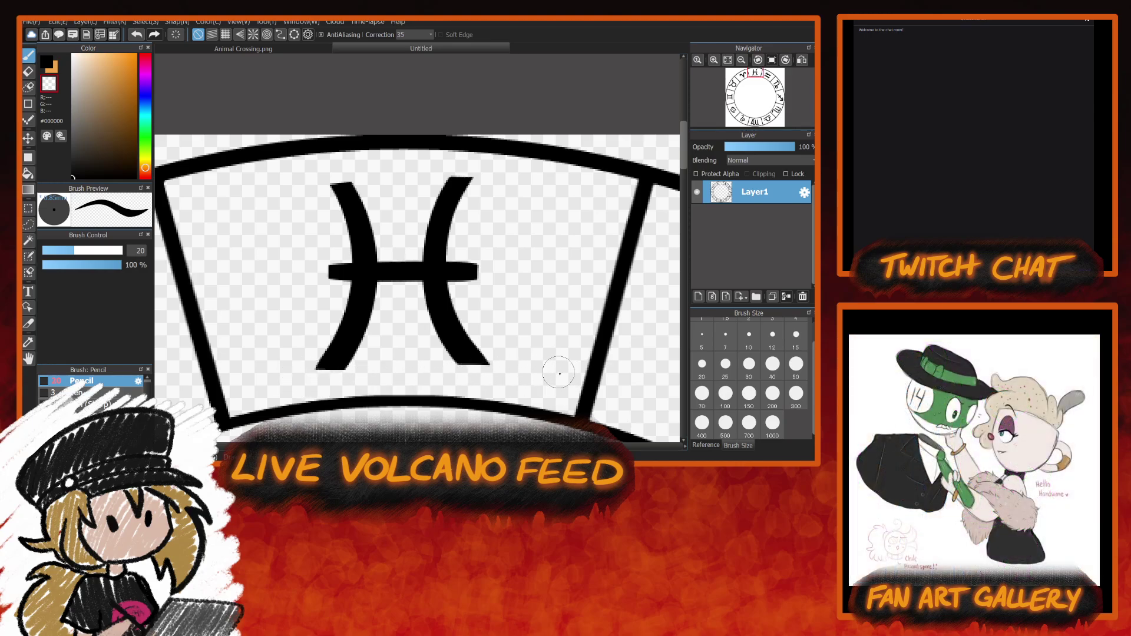
Add a new layer above the zodiac wheel and lower the opacity of Layer1 to 46%.
left_click(735, 57)
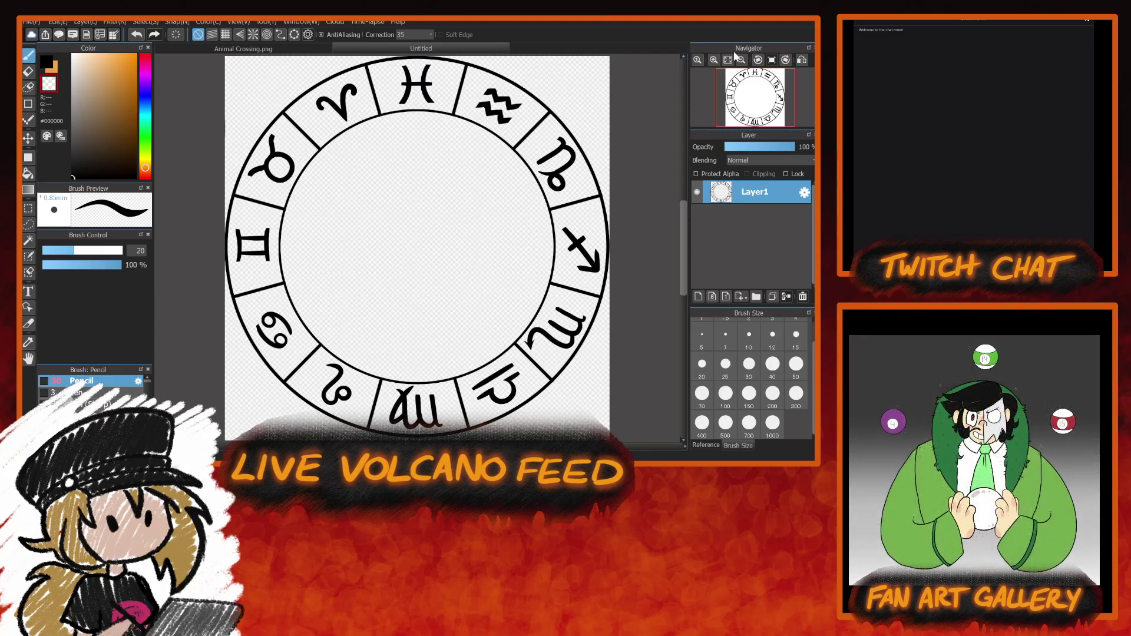
left_click(707, 296)
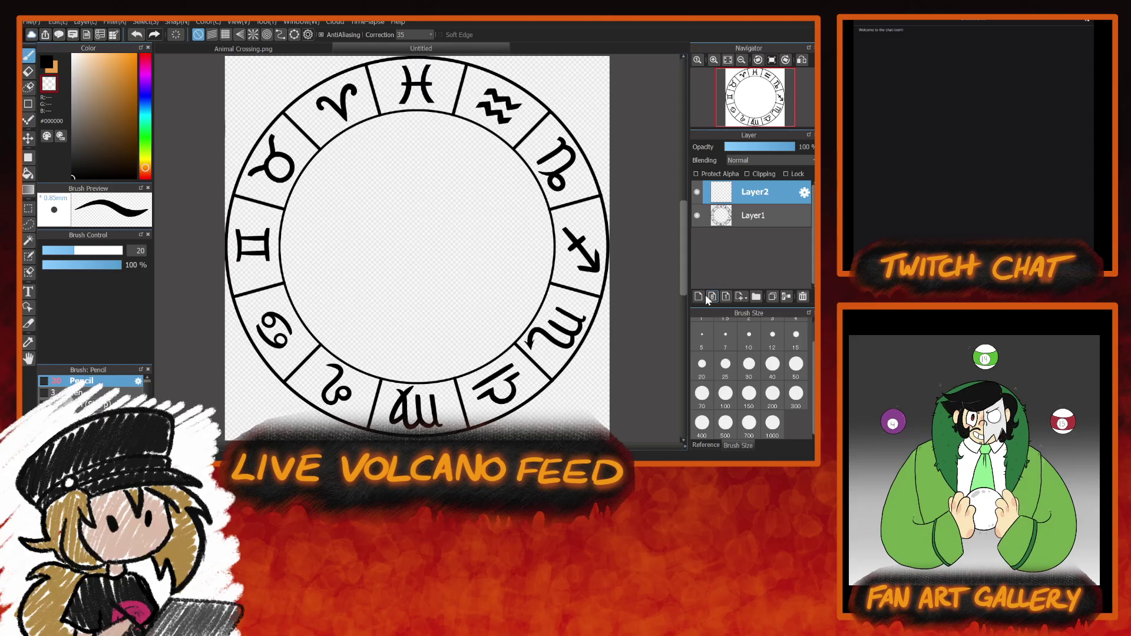
left_click(762, 217)
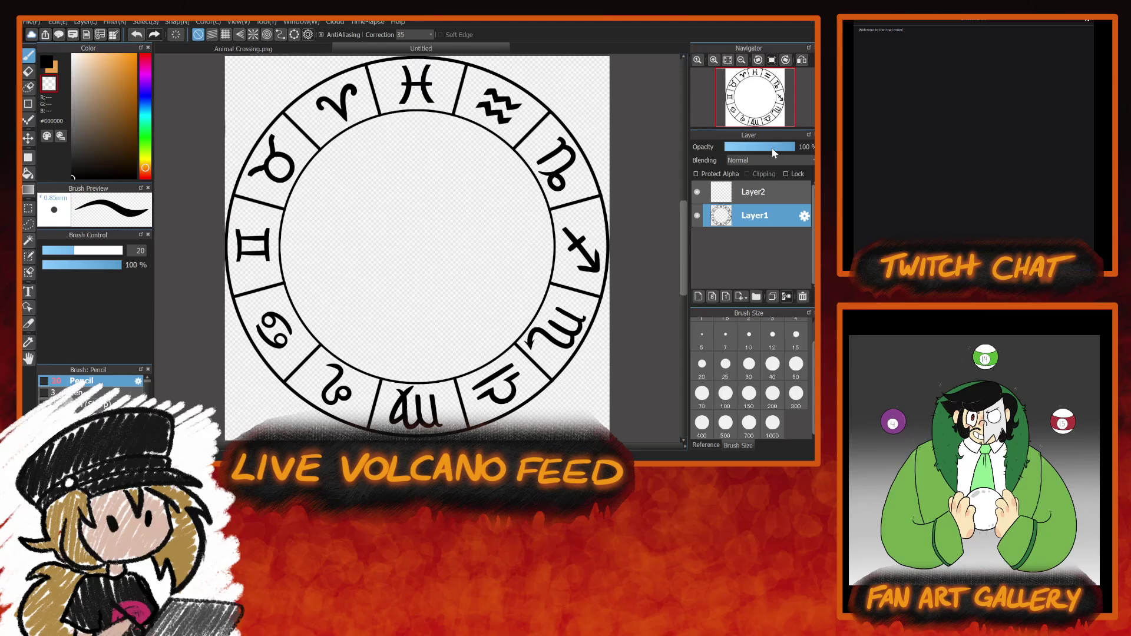
left_click(759, 151)
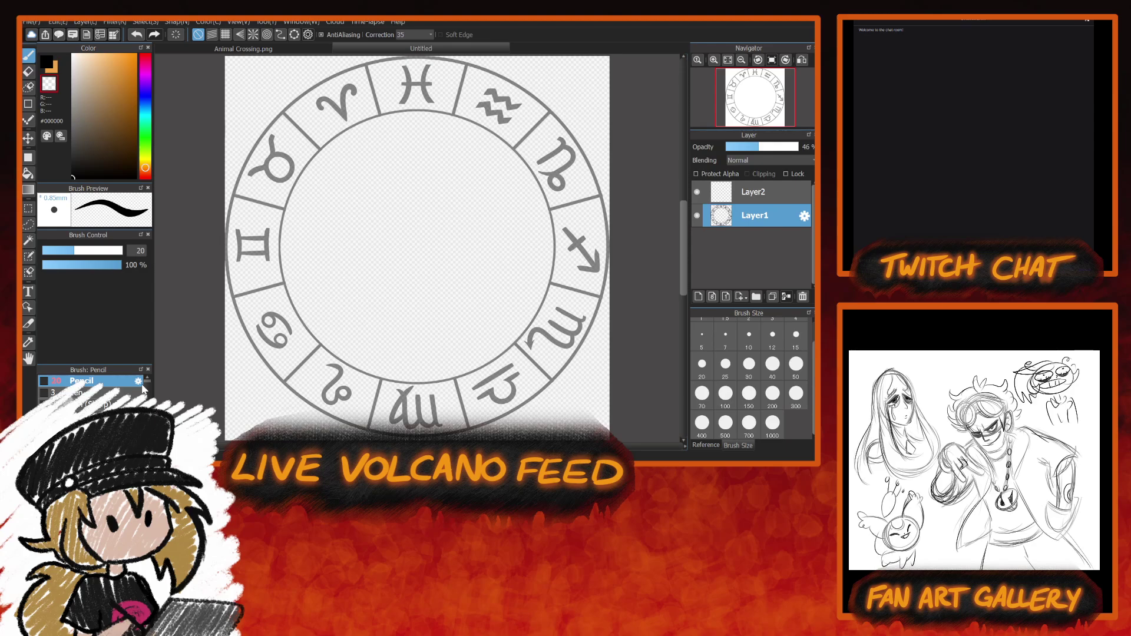
Set the shape fill tool to Polygon and make Layer2 the active layer.
left_click(32, 158)
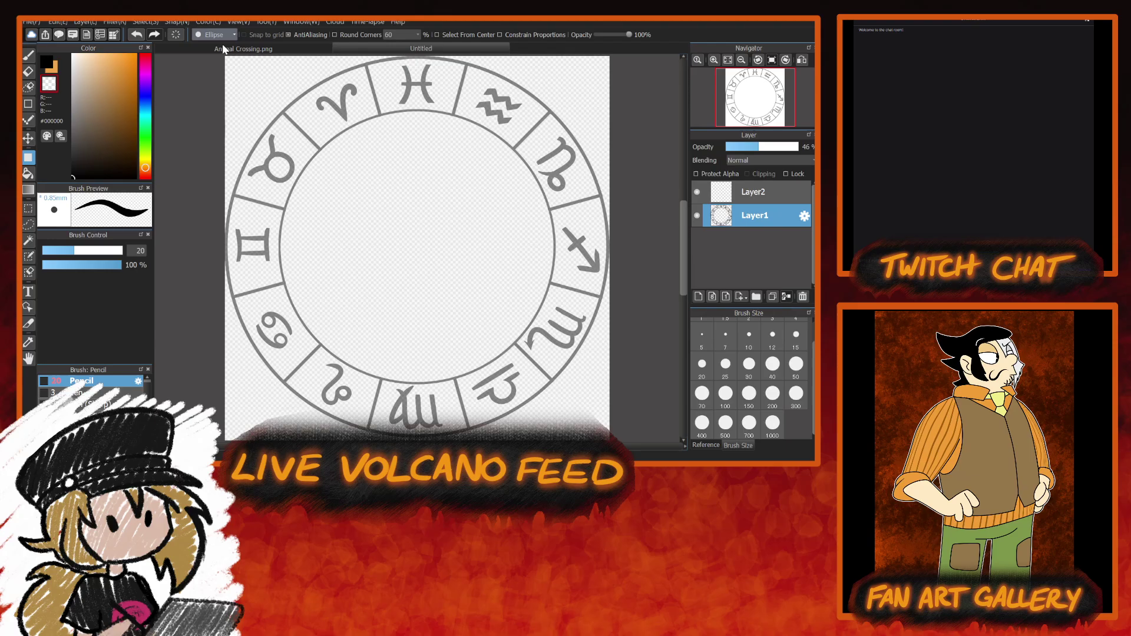
scroll(214, 34, "up", 1)
left_click(224, 61)
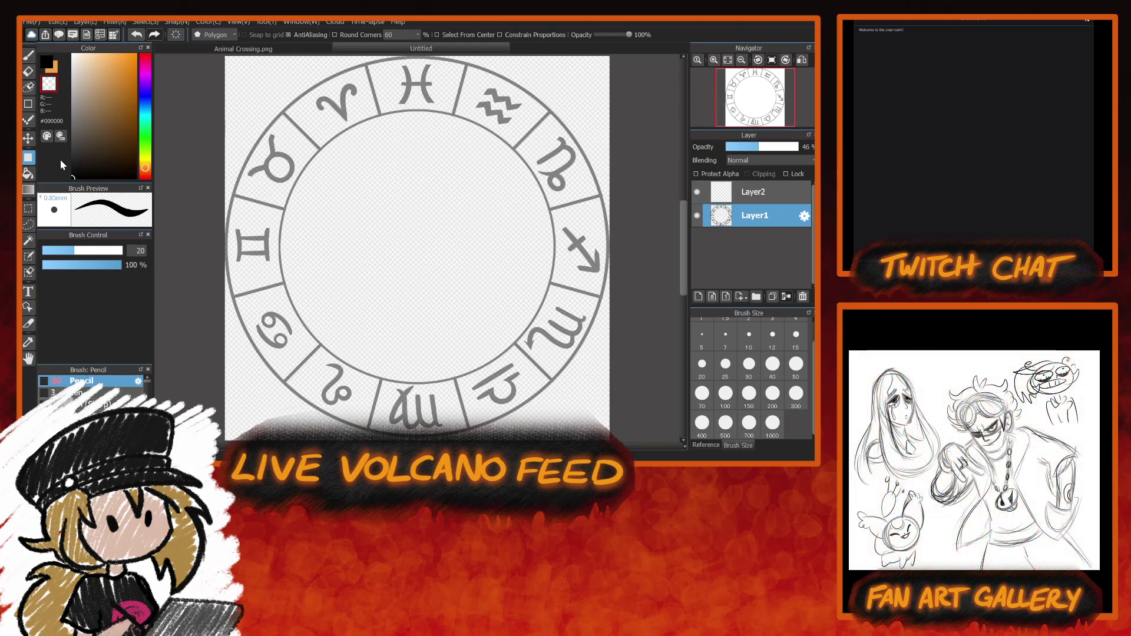
left_click(751, 195)
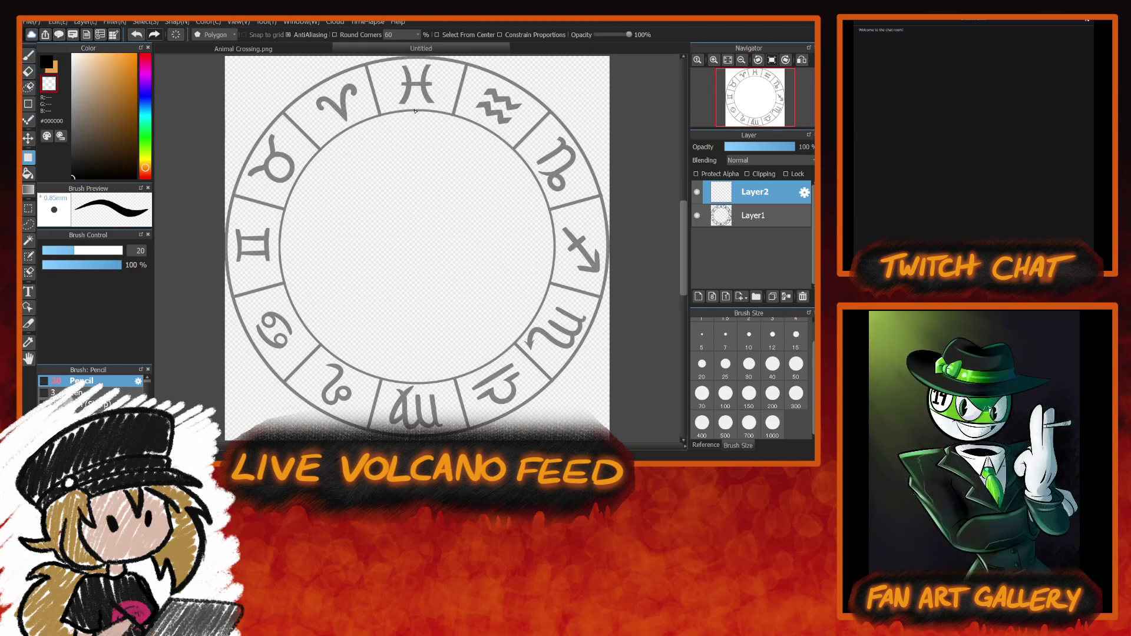
left_click(414, 110)
left_click(285, 209)
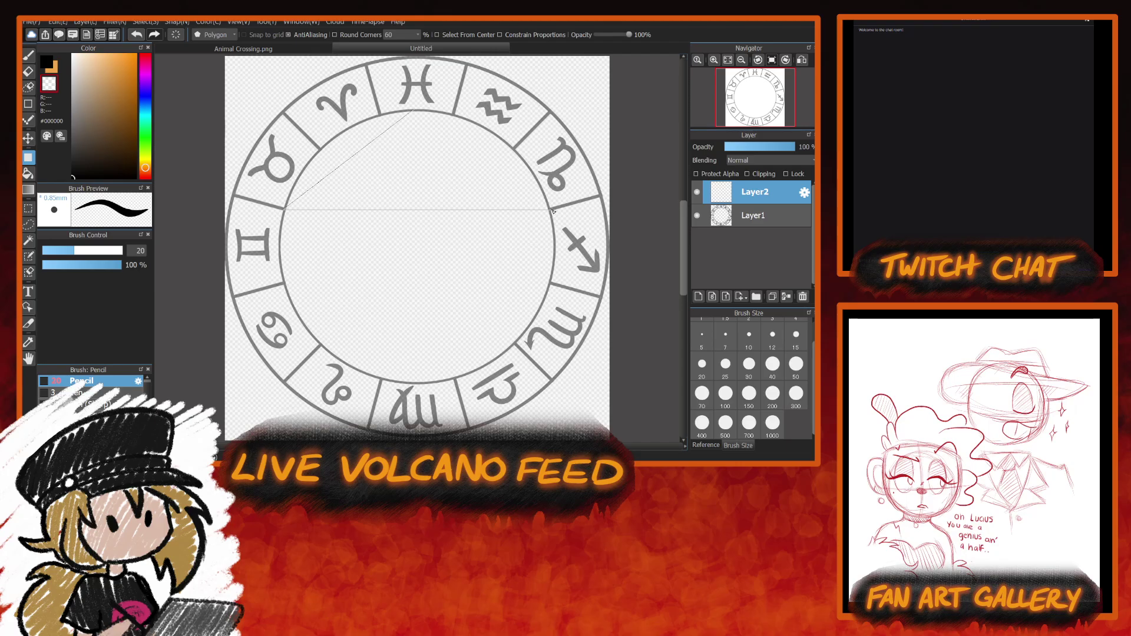
left_click(552, 210)
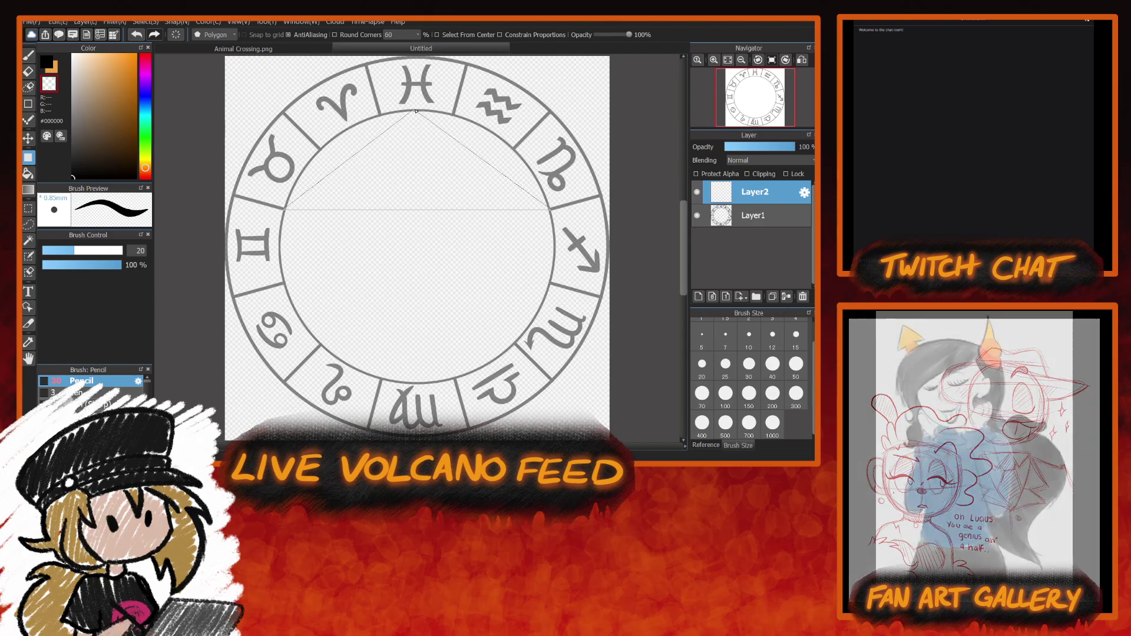
key("Escape")
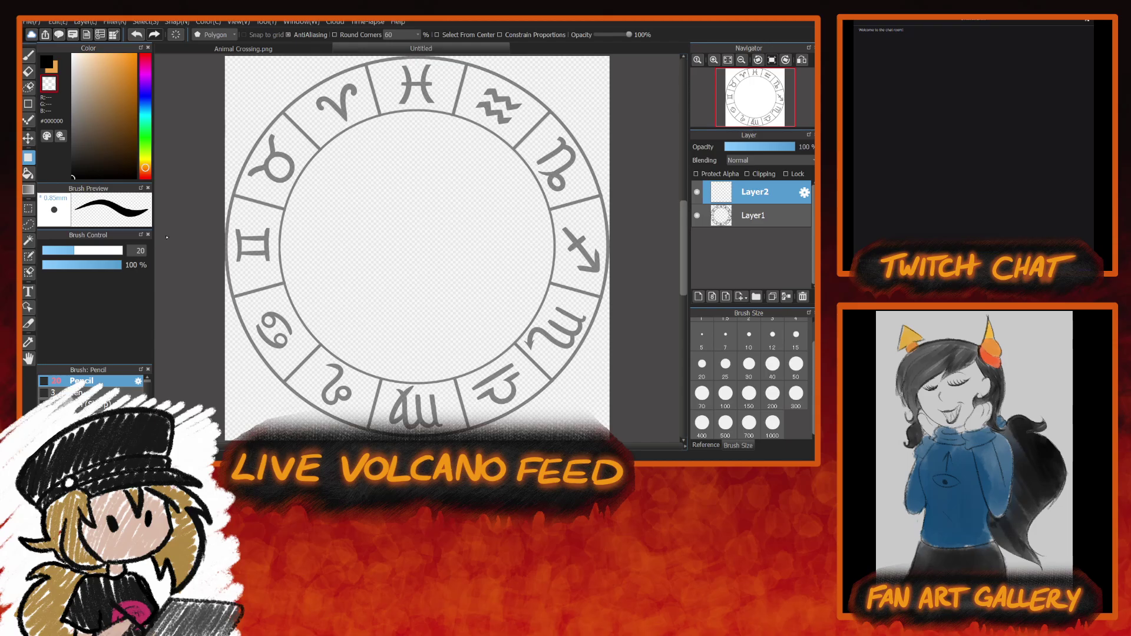
Draw a filled black triangle in the wheel's upper half, from the inner circle's topmost point to the Taurus–Gemini and Capricorn–Sagittarius dividers.
left_click(48, 61)
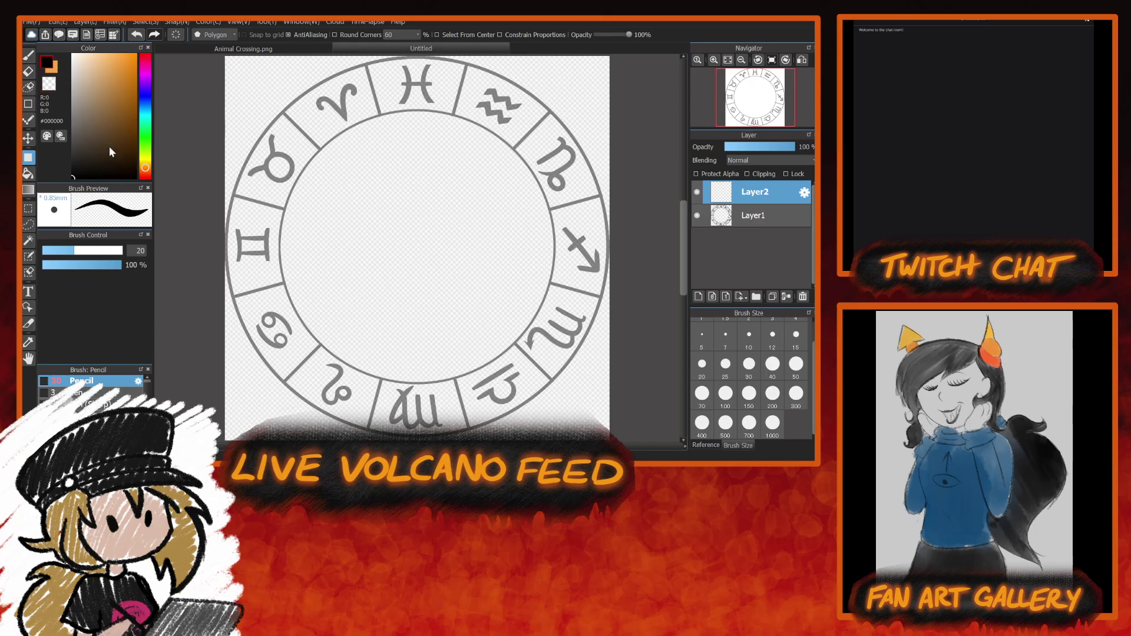
left_click(416, 112)
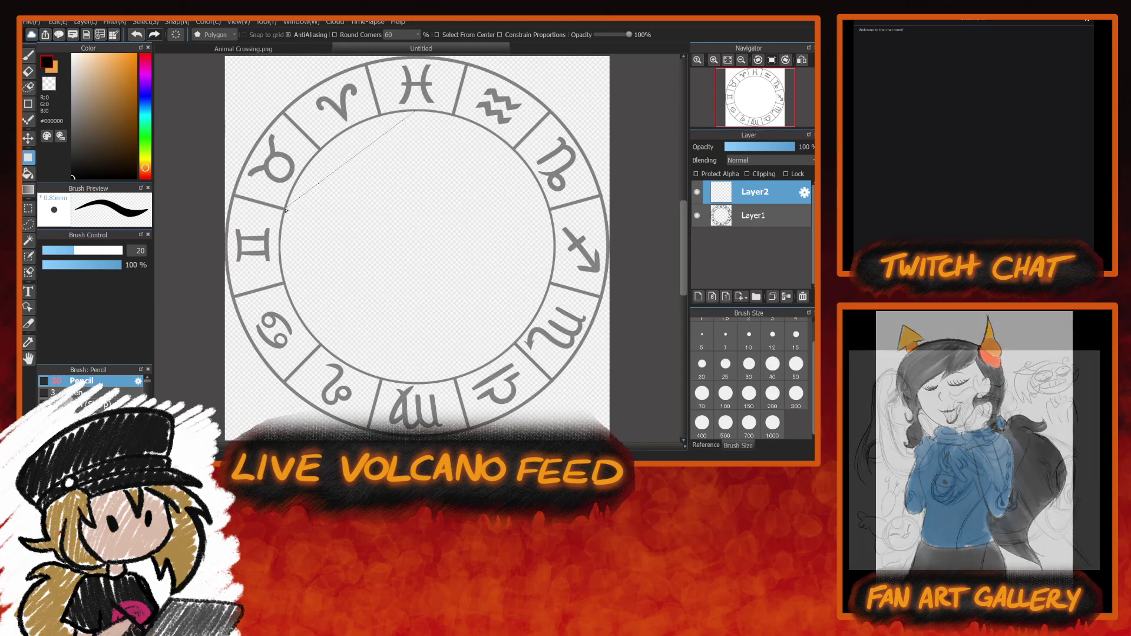
left_click(285, 210)
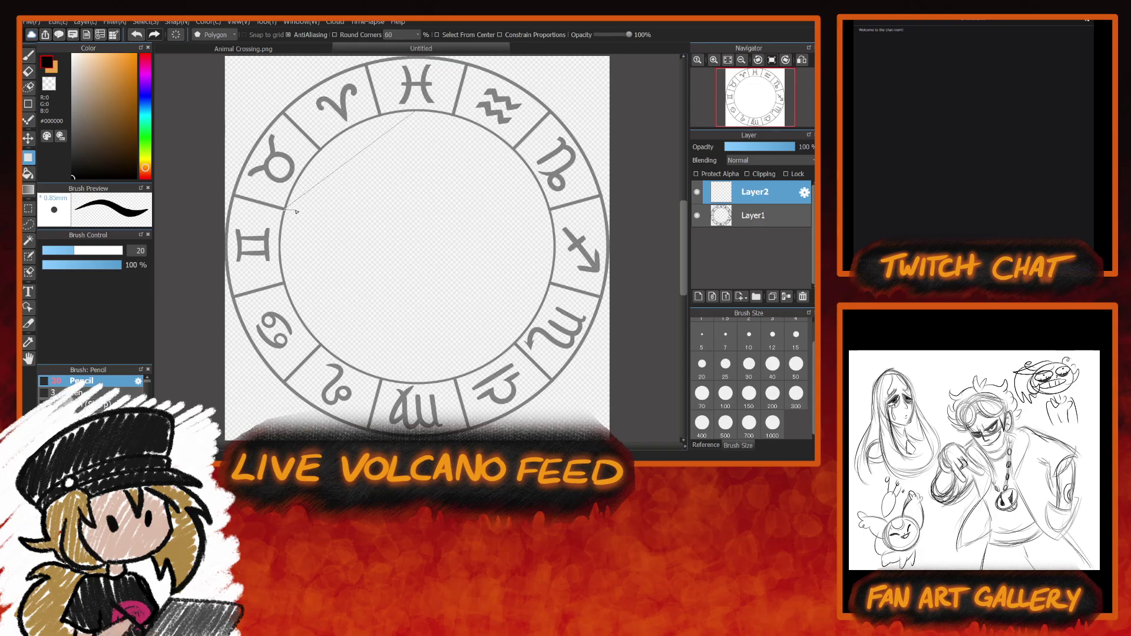
left_click(551, 210)
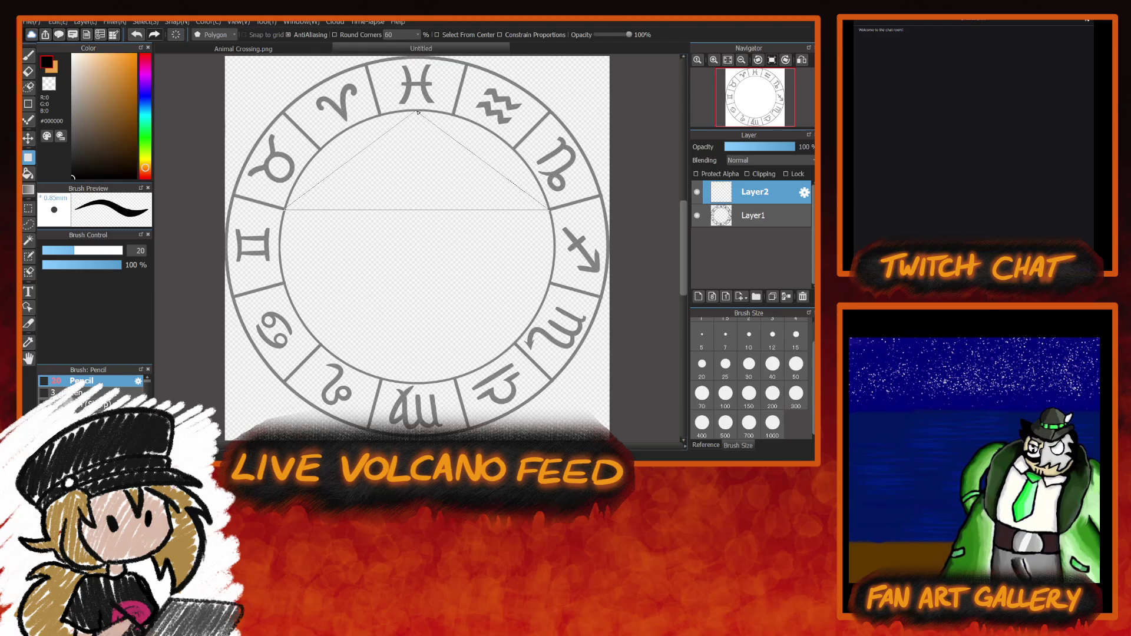
double_click(418, 110)
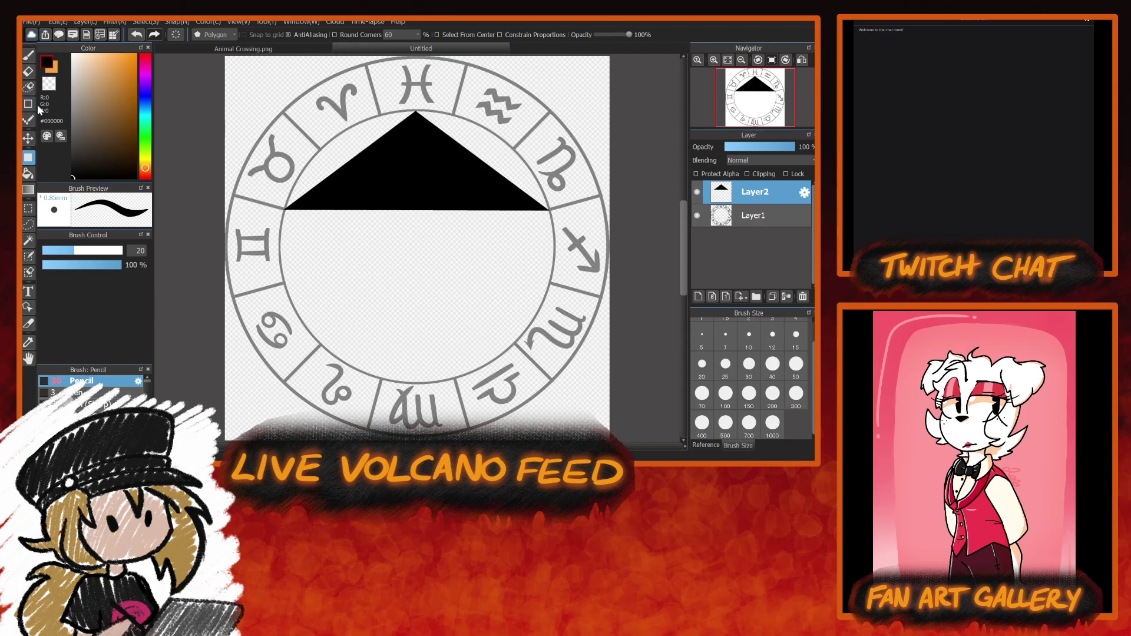
Cut a strip off the triangle's base with a filled rectangle in the transparent colour.
left_click(227, 34)
left_click(228, 51)
left_click_drag(262, 199, 597, 249)
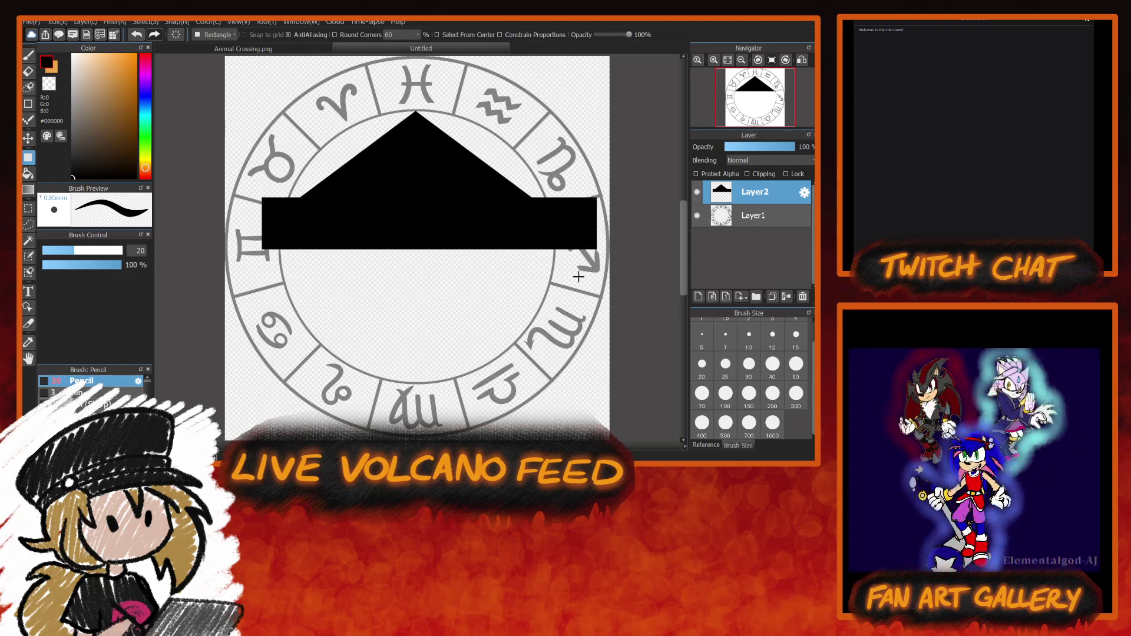
key("ctrl+z")
left_click(53, 86)
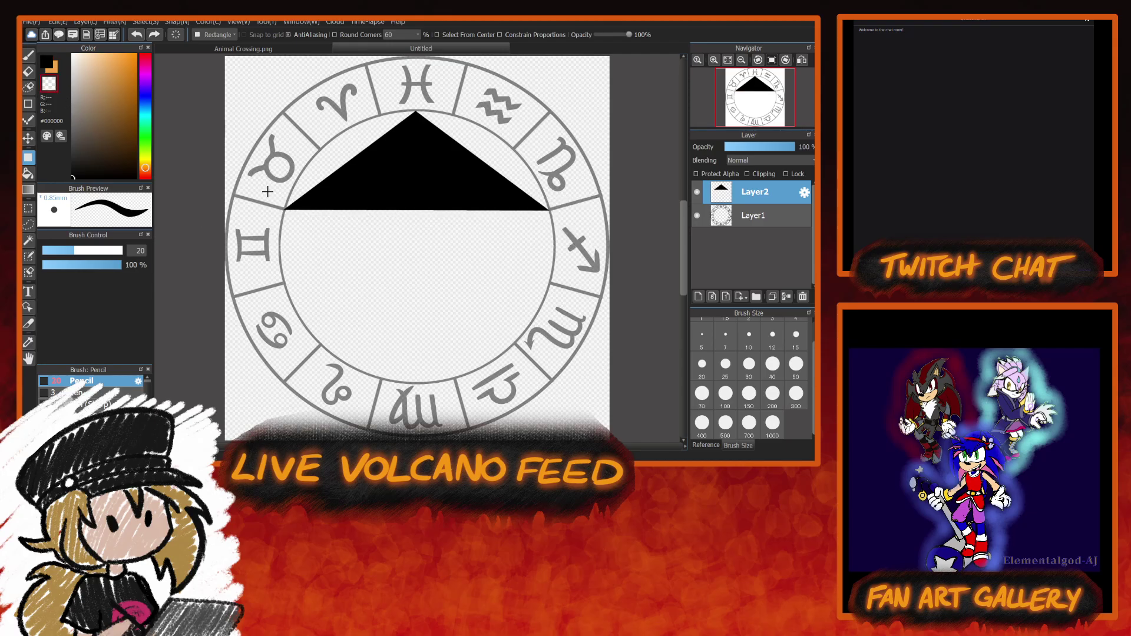
mouse_move(265, 190)
left_mouse_down()
mouse_move(600, 288)
mouse_move(589, 284)
left_mouse_up()
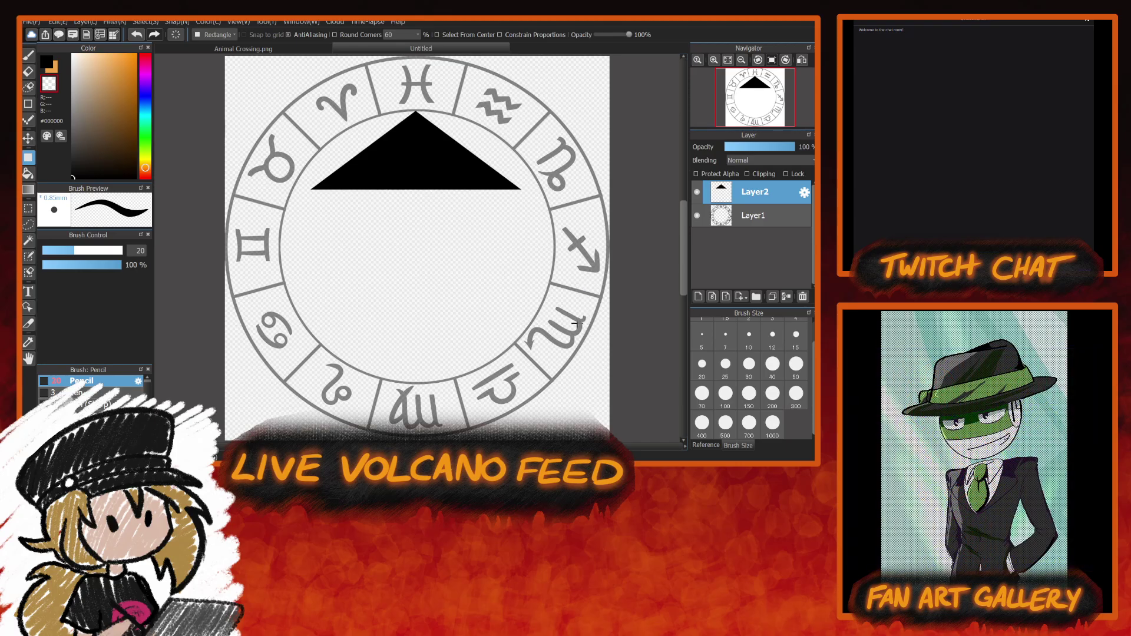
Add an empty layer above Layer2 and try cutting a rectangular notch into the triangle's left slope on Layer2.
left_click(699, 296)
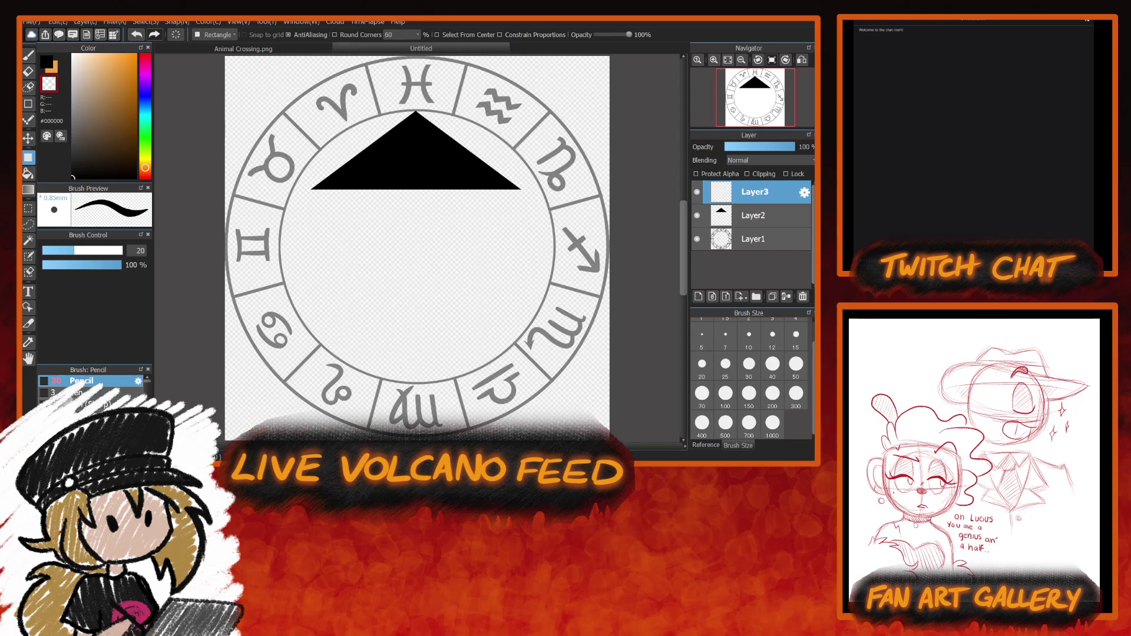
left_click(744, 220)
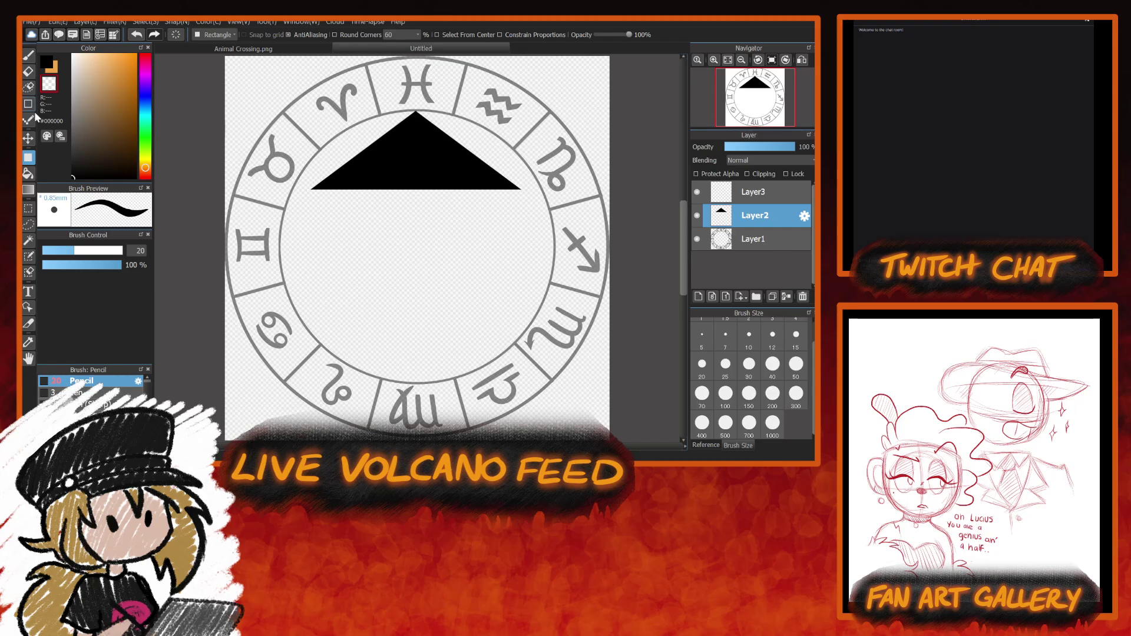
left_click_drag(347, 134, 376, 173)
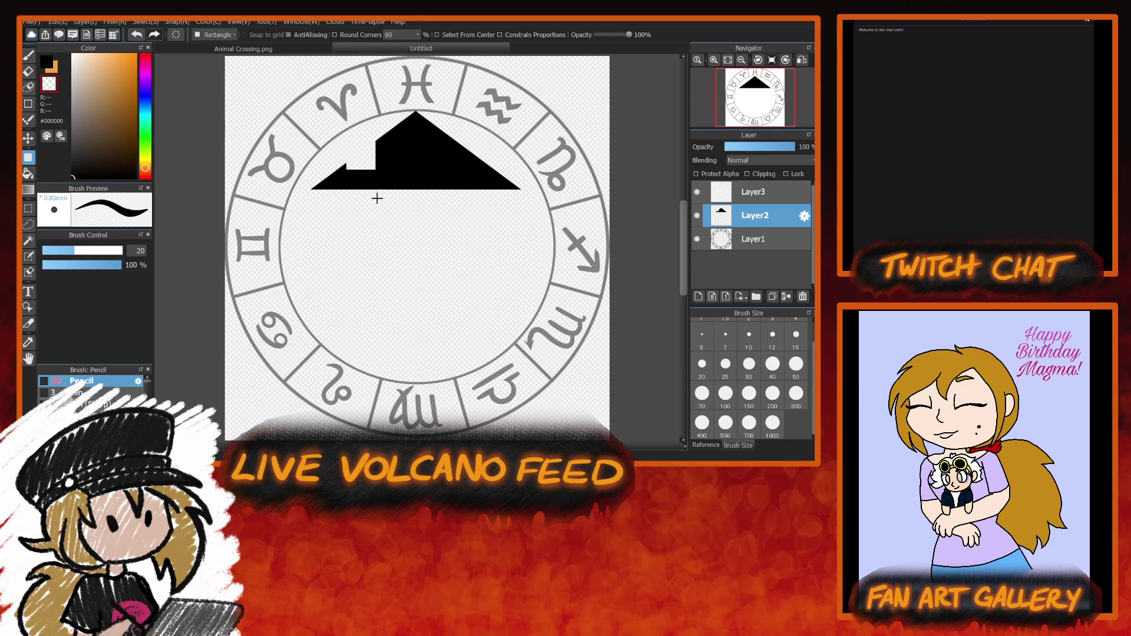
key("ctrl+z")
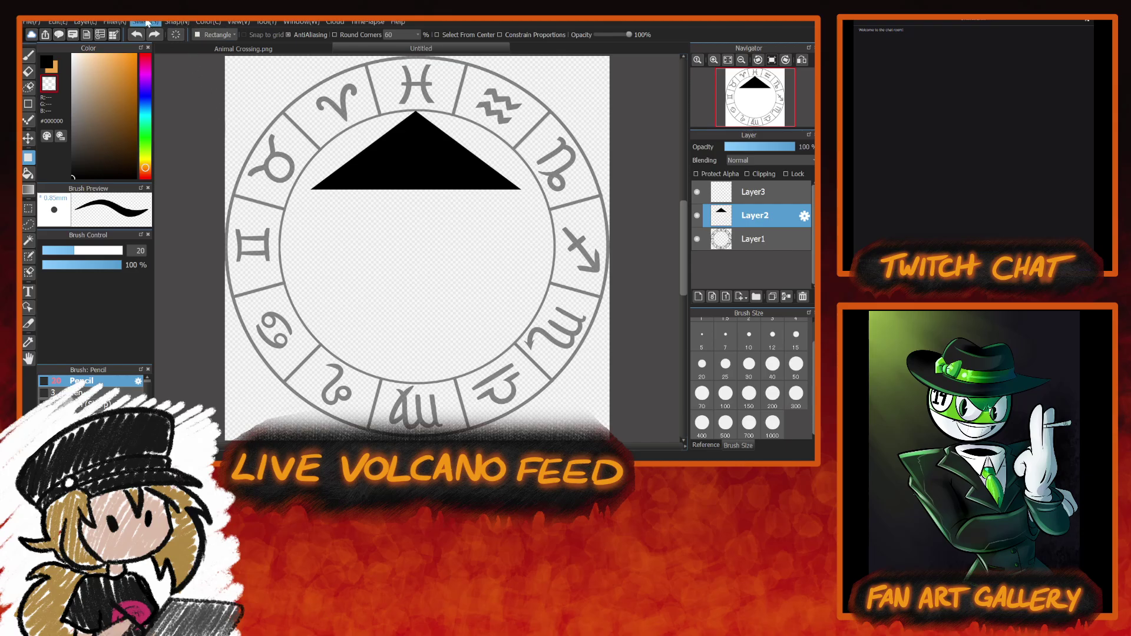
Transform the triangle on Layer2 to make it flatter while keeping its width.
key("ctrl+t")
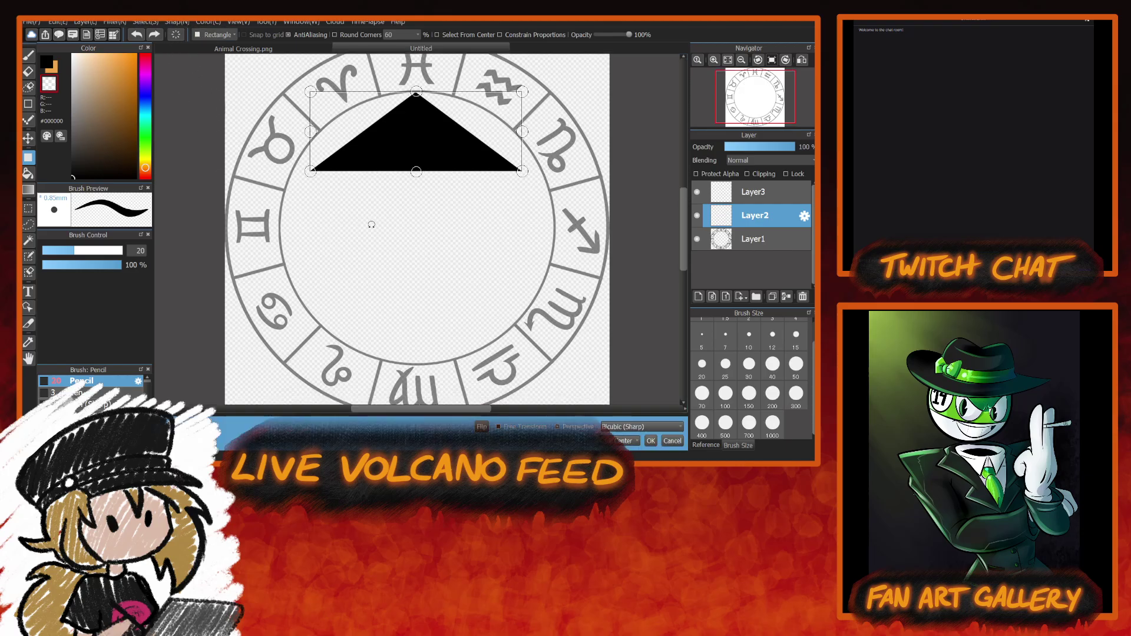
left_click_drag(417, 96, 417, 100)
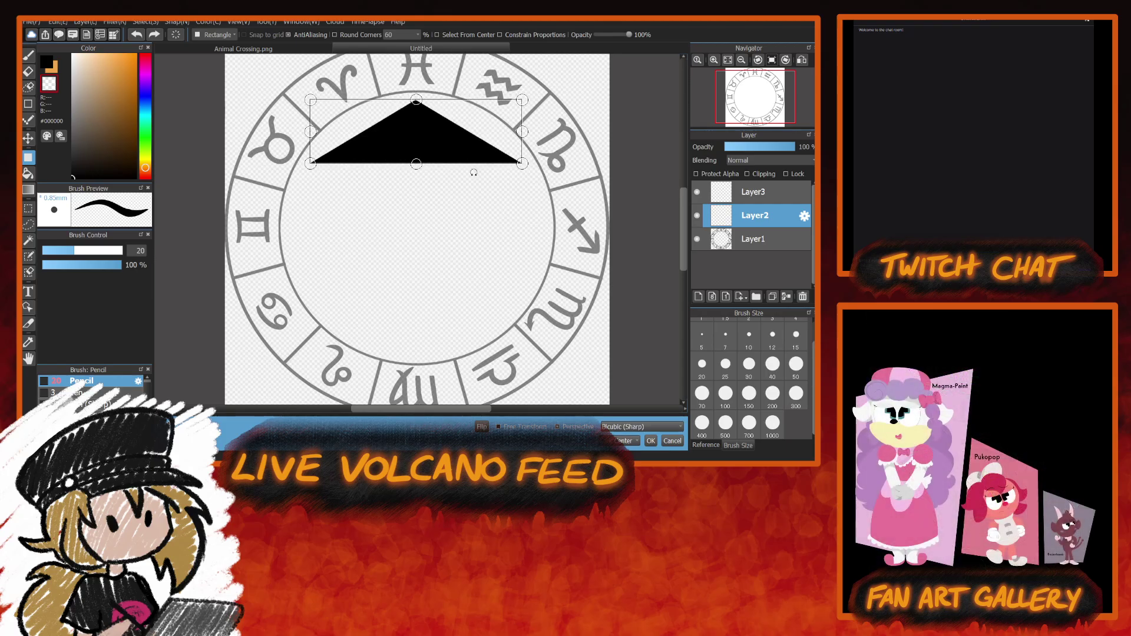
left_click(652, 443)
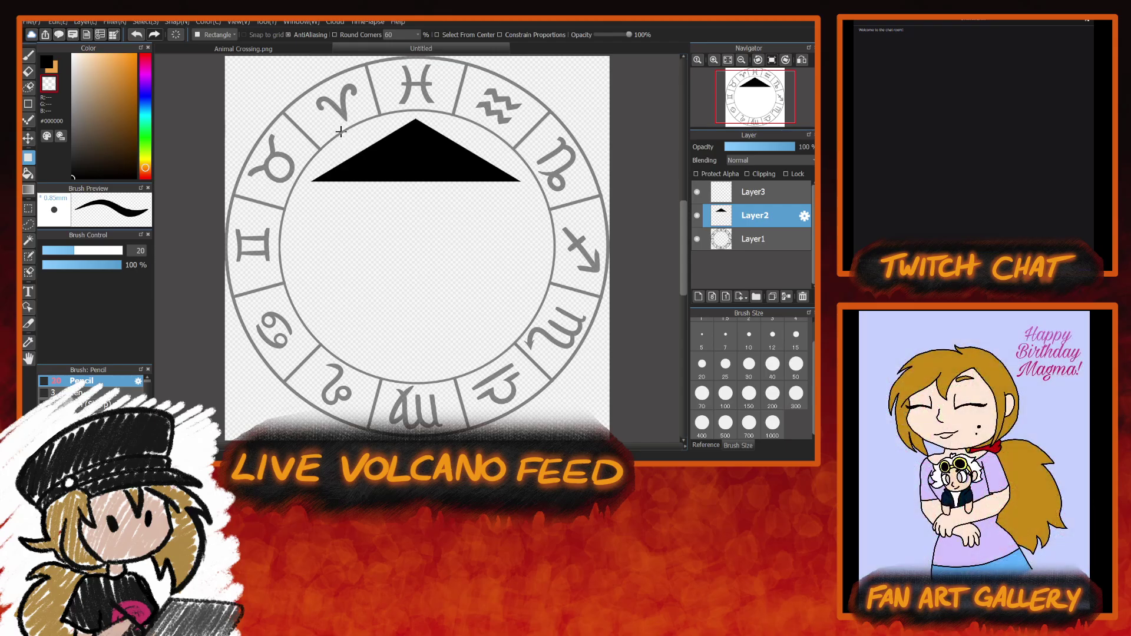
Try cutting a rectangular notch into the flattened triangle's left slope with the transparent colour.
mouse_move(341, 131)
left_mouse_down()
mouse_move(351, 167)
mouse_move(378, 167)
left_mouse_up()
key("Delete")
key("ctrl+d")
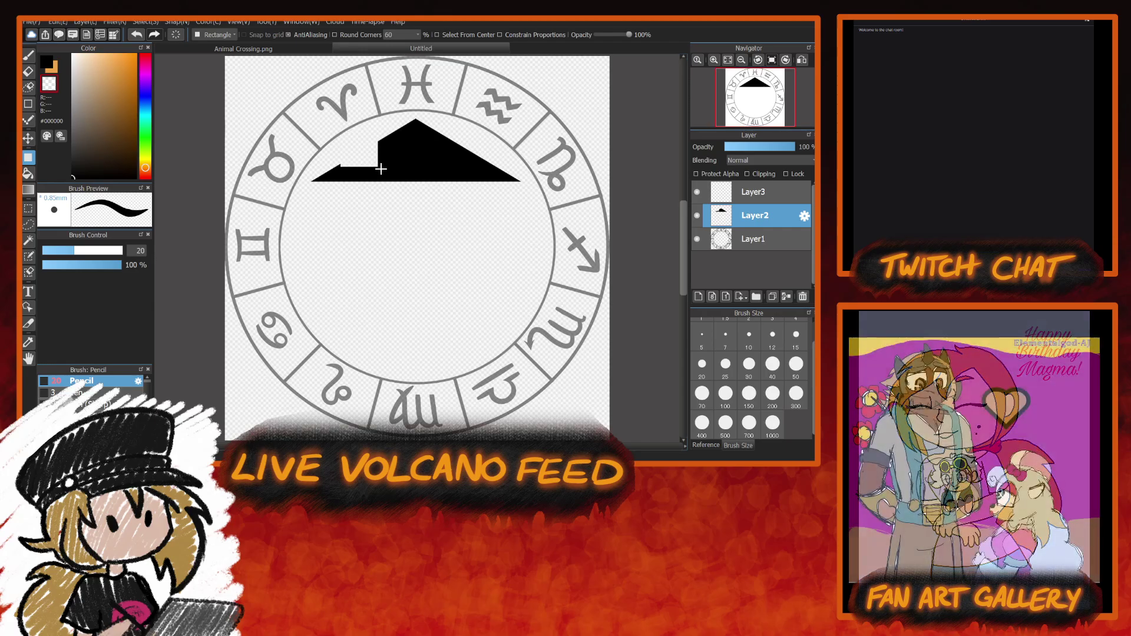
key("ctrl+z")
Draw a small black filled rectangle as a chimney on the left slope of the roof triangle.
left_click(51, 63)
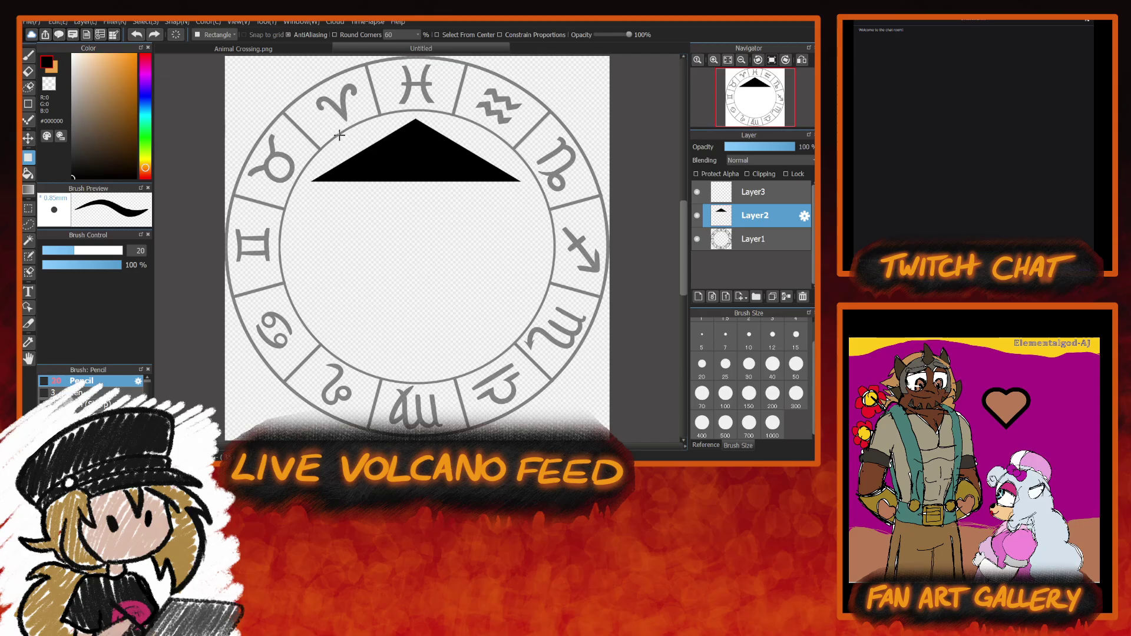
left_click_drag(340, 133, 378, 171)
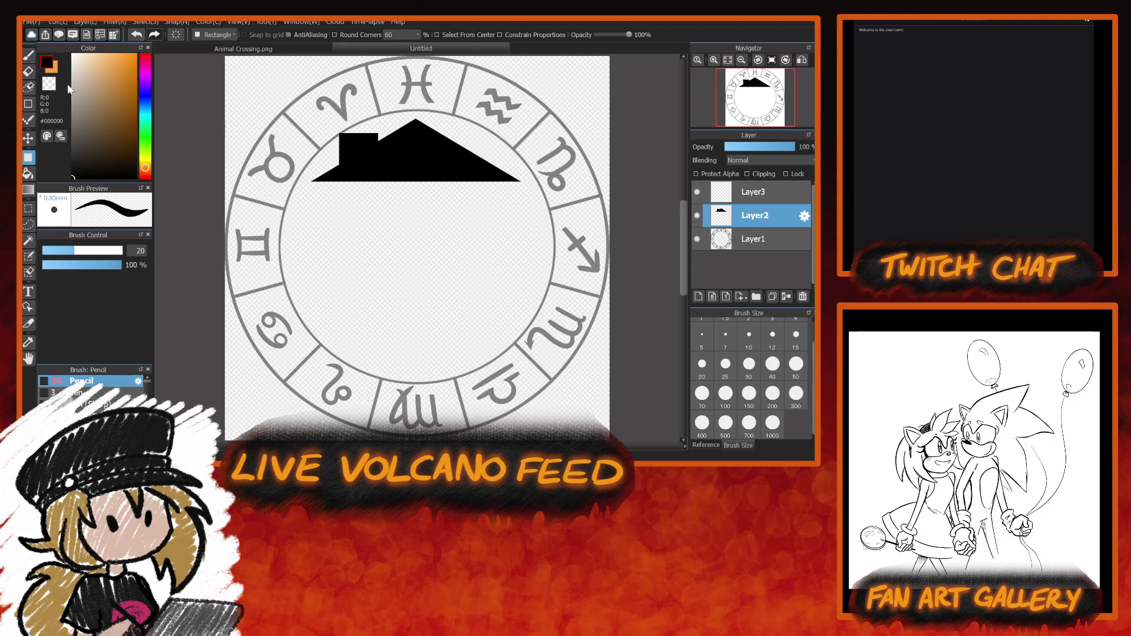
Select the right half of the roof on Layer2 and shift it slightly upward.
left_click(28, 209)
left_click_drag(416, 107, 528, 226)
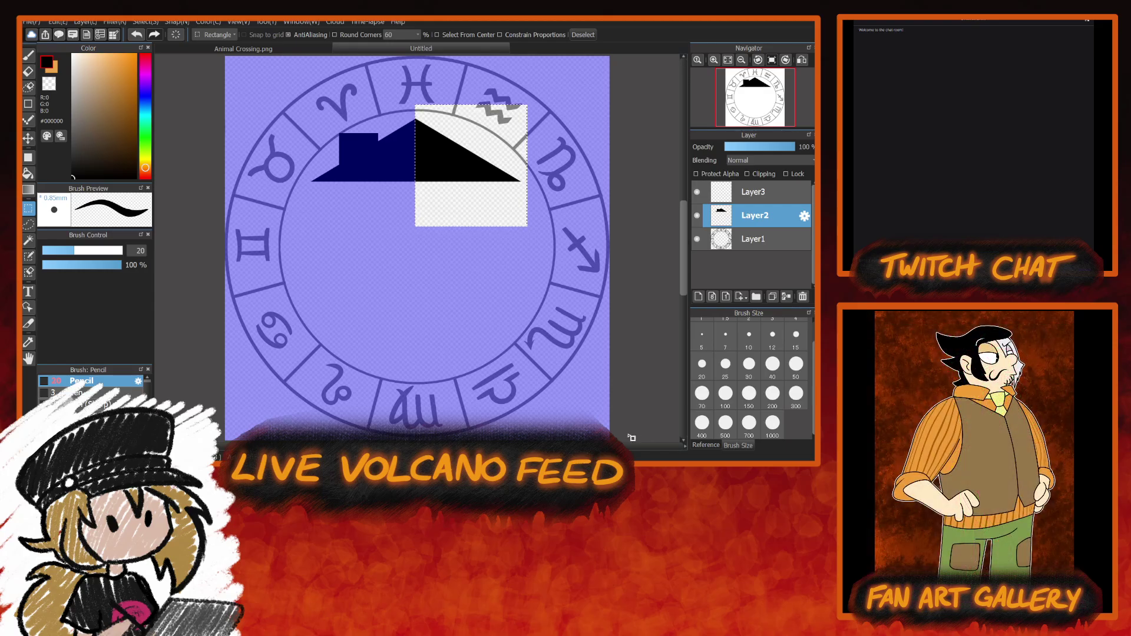
left_click(28, 138)
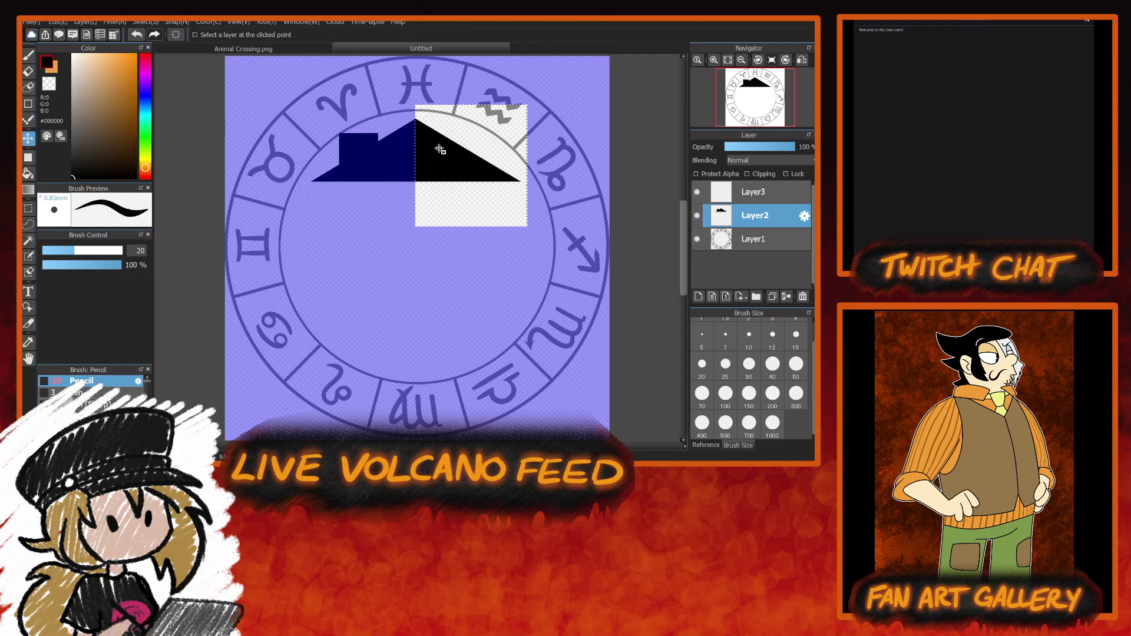
left_click_drag(433, 155, 434, 154)
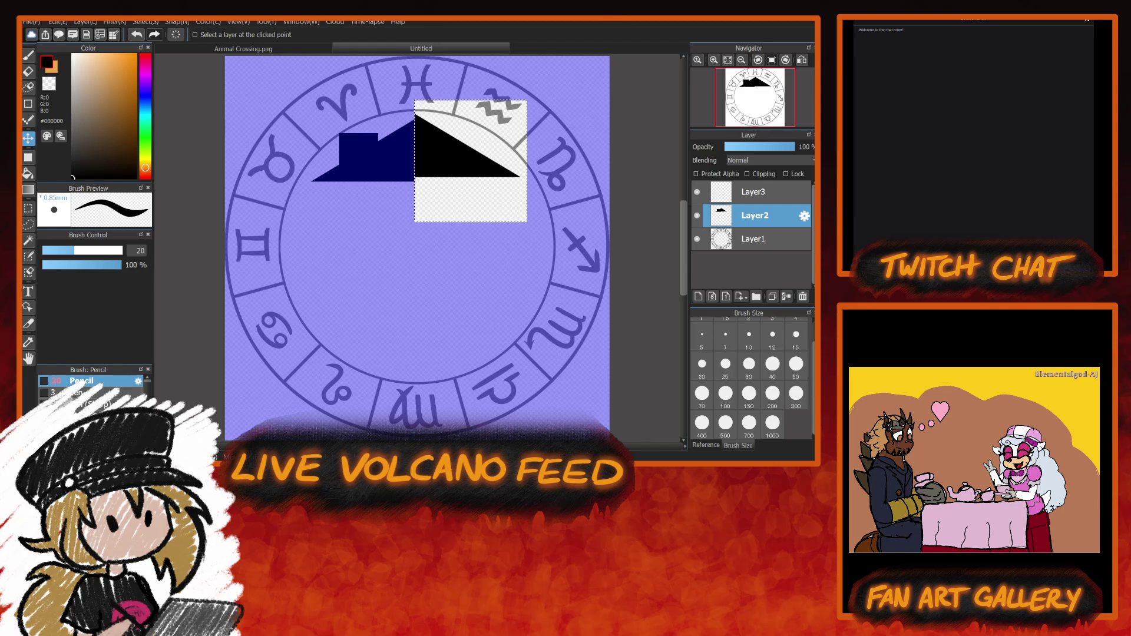
Clear the selection and draw a tall black filled rectangle on Layer3 beneath the roof's left half.
left_click(739, 193)
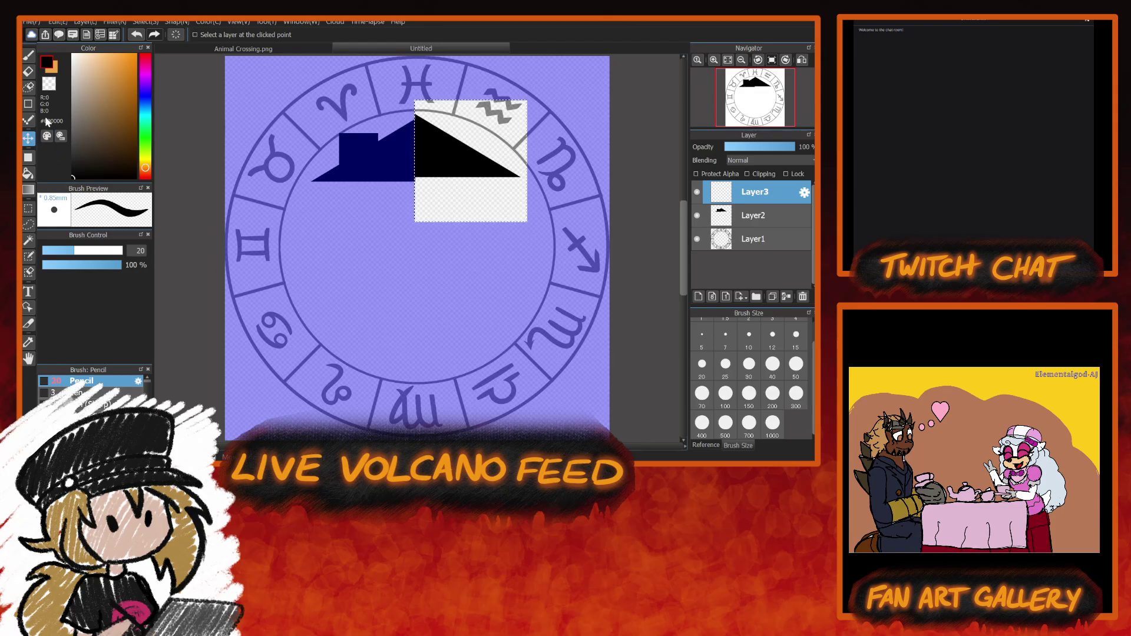
left_click(28, 208)
left_click(209, 232)
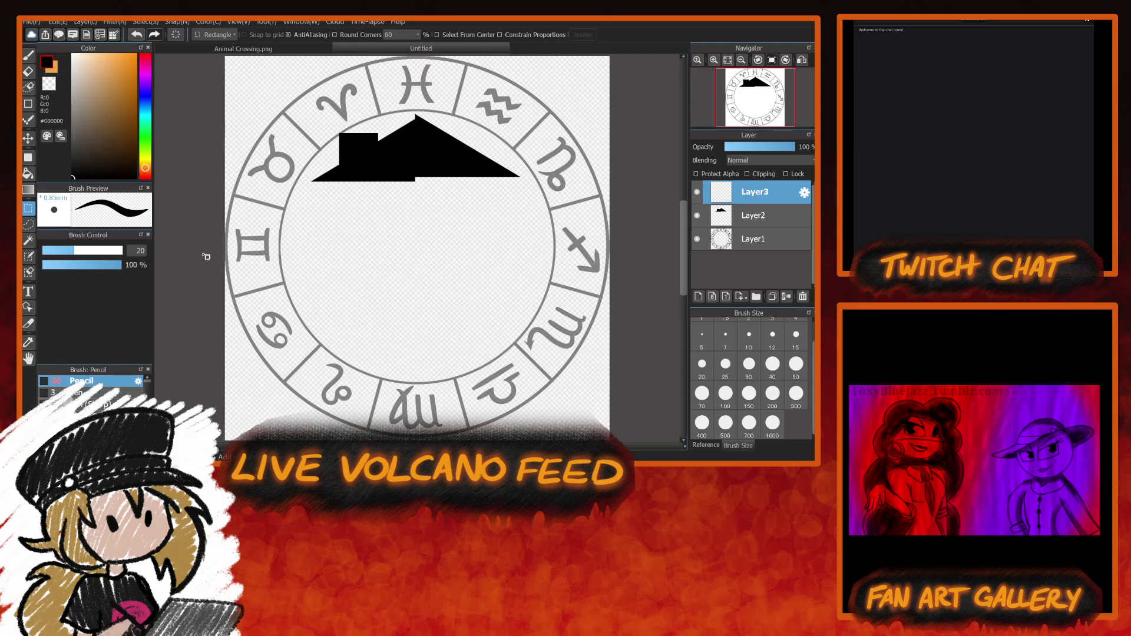
left_click(29, 57)
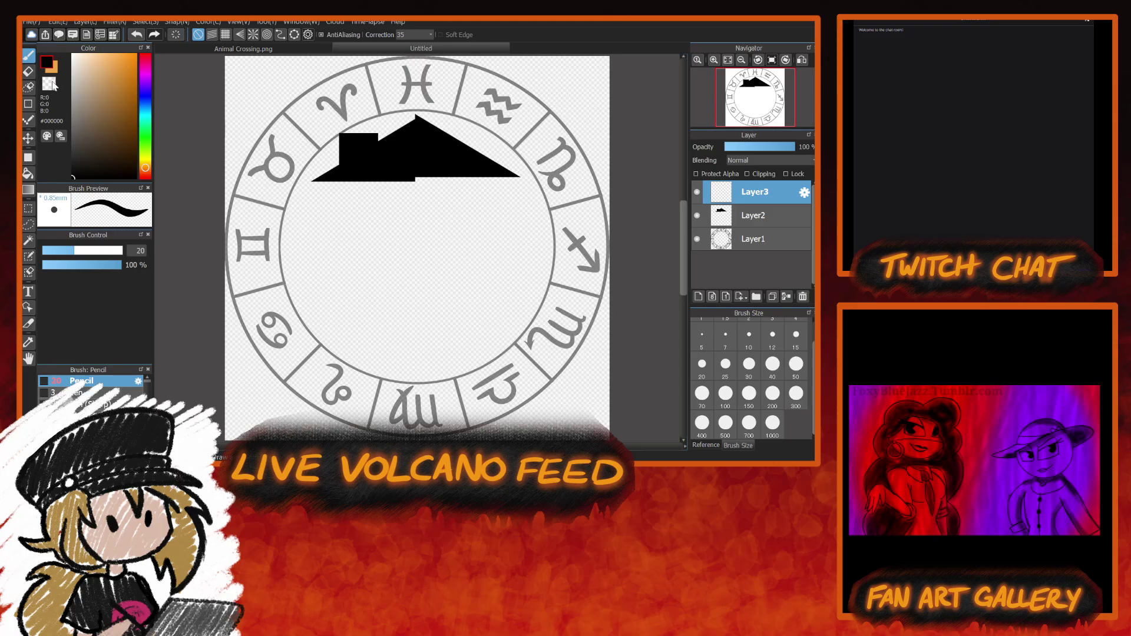
left_click(30, 209)
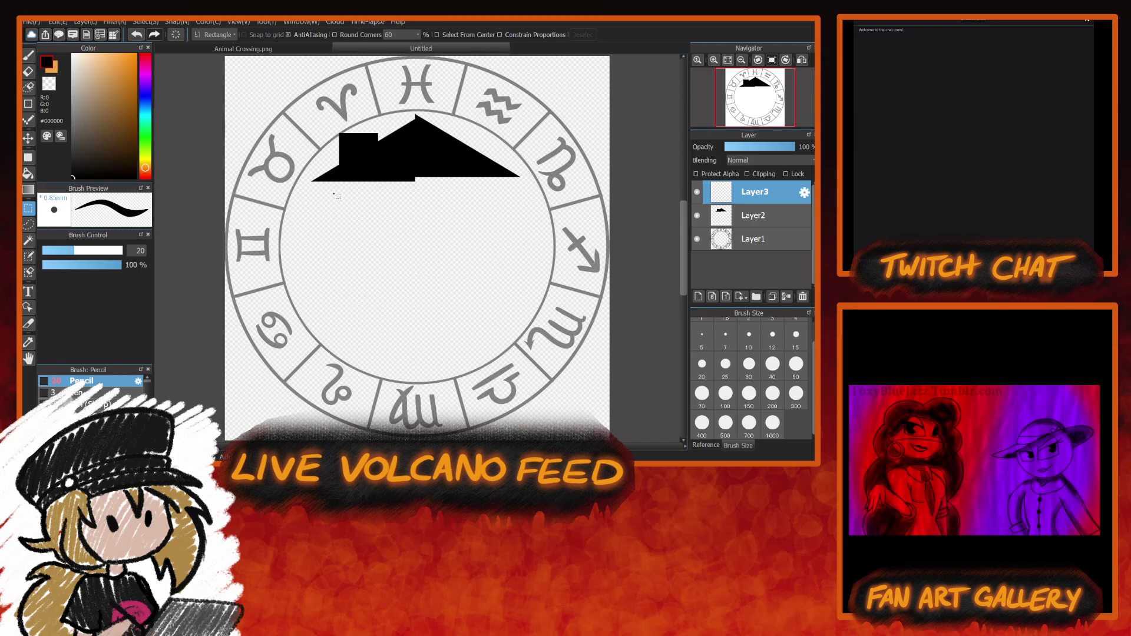
left_click(28, 158)
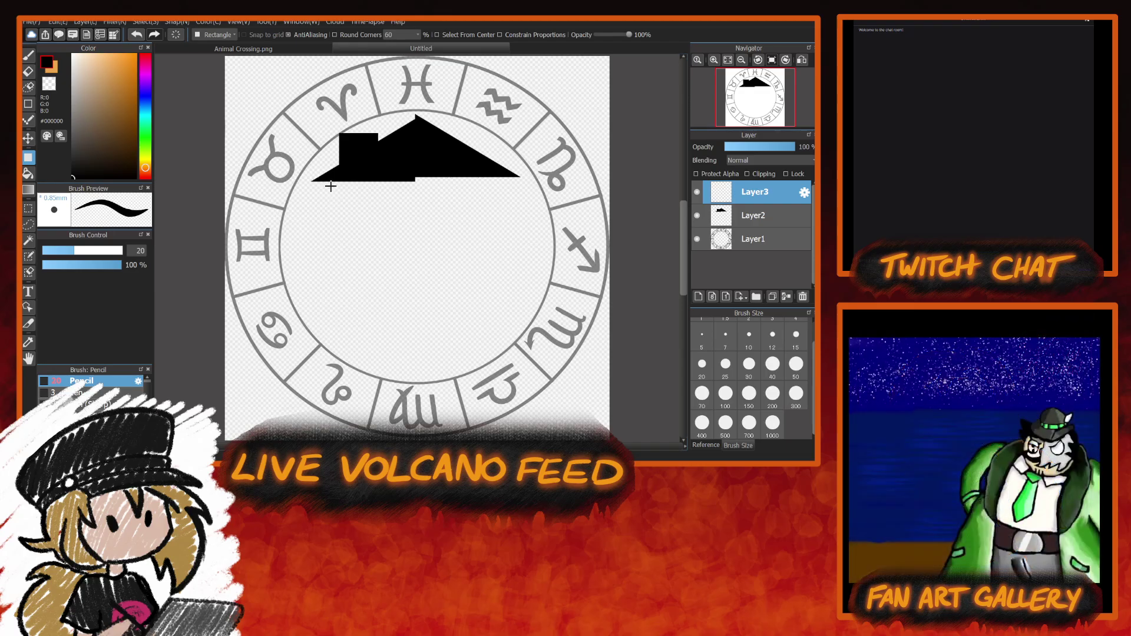
left_click_drag(330, 189, 415, 346)
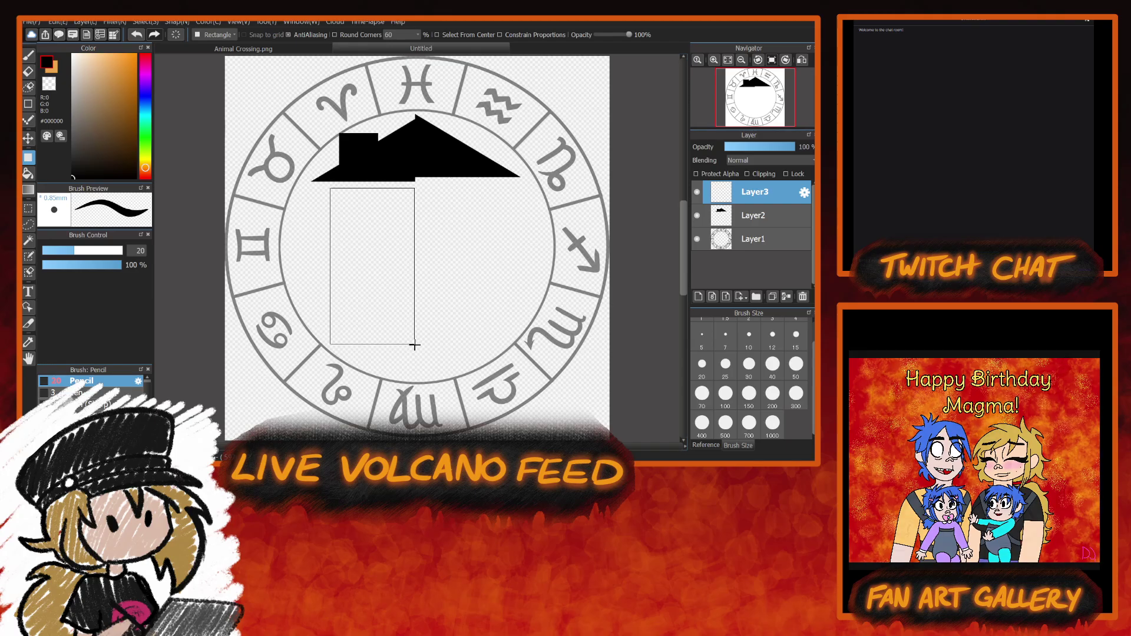
key("Return")
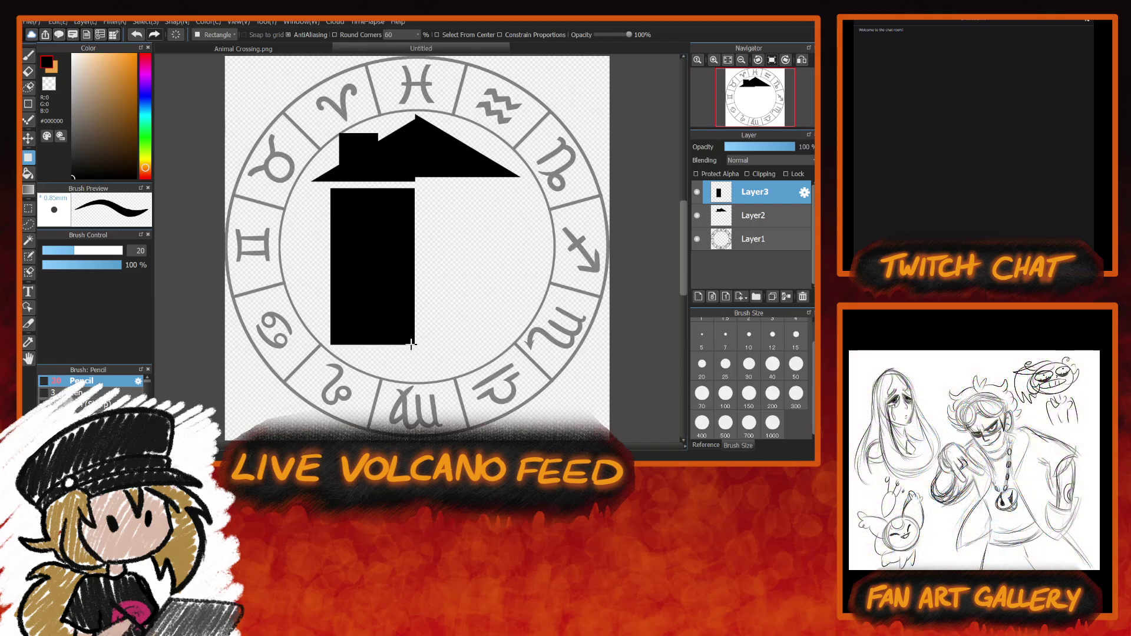
Split the tall rectangle into two blocks by moving its lower half slightly down, then clear the selection.
left_click(29, 208)
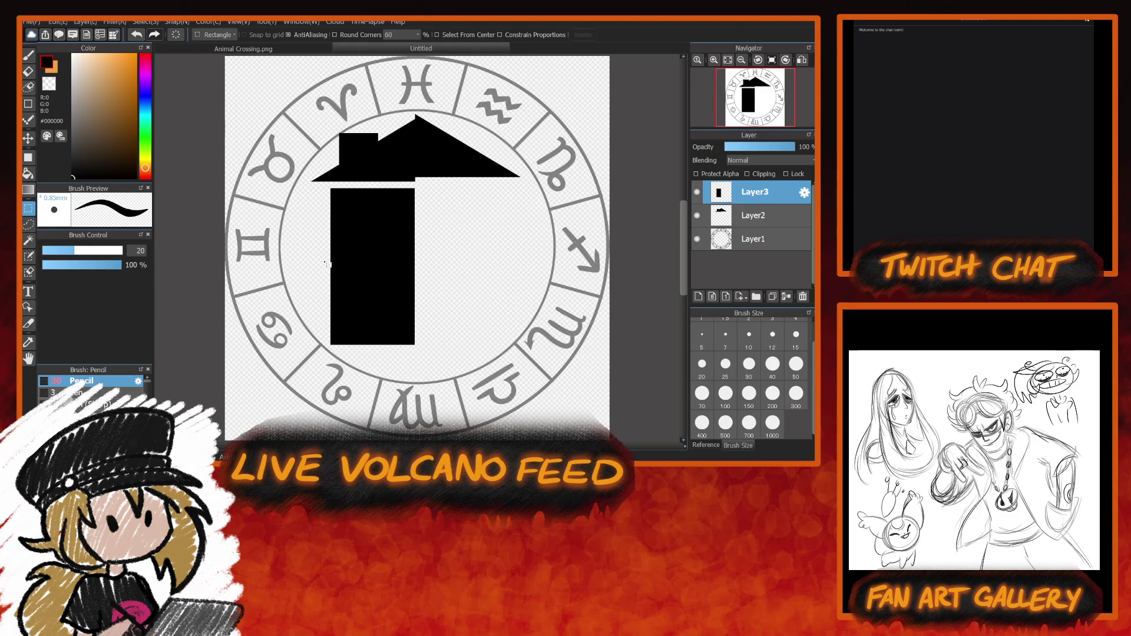
left_click_drag(327, 264, 425, 355)
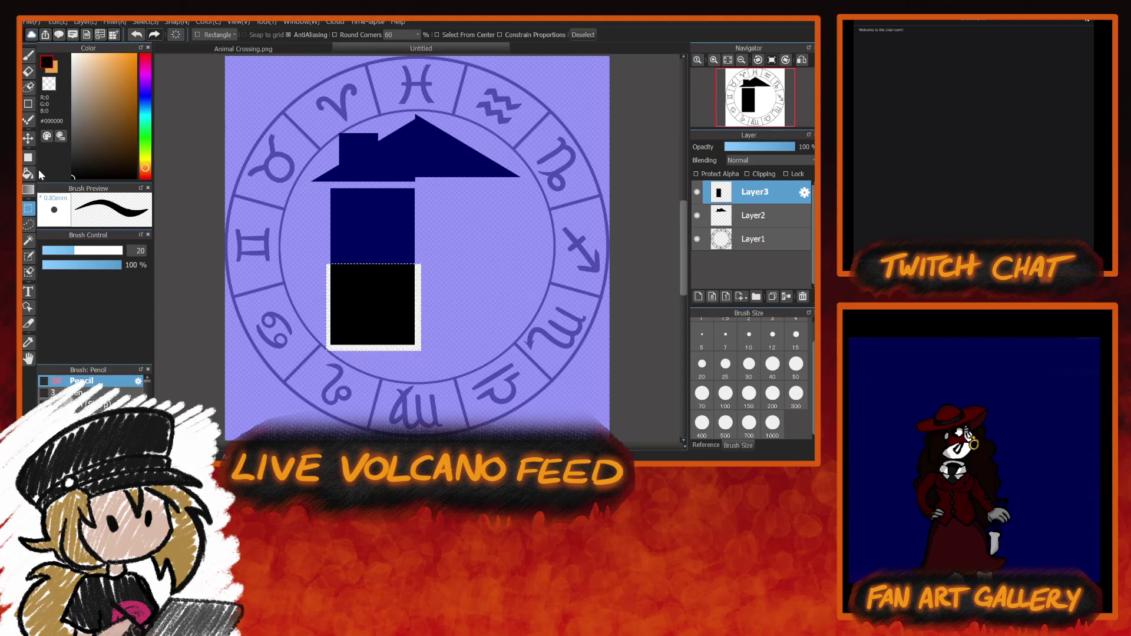
left_click(28, 138)
left_click_drag(387, 308, 388, 312)
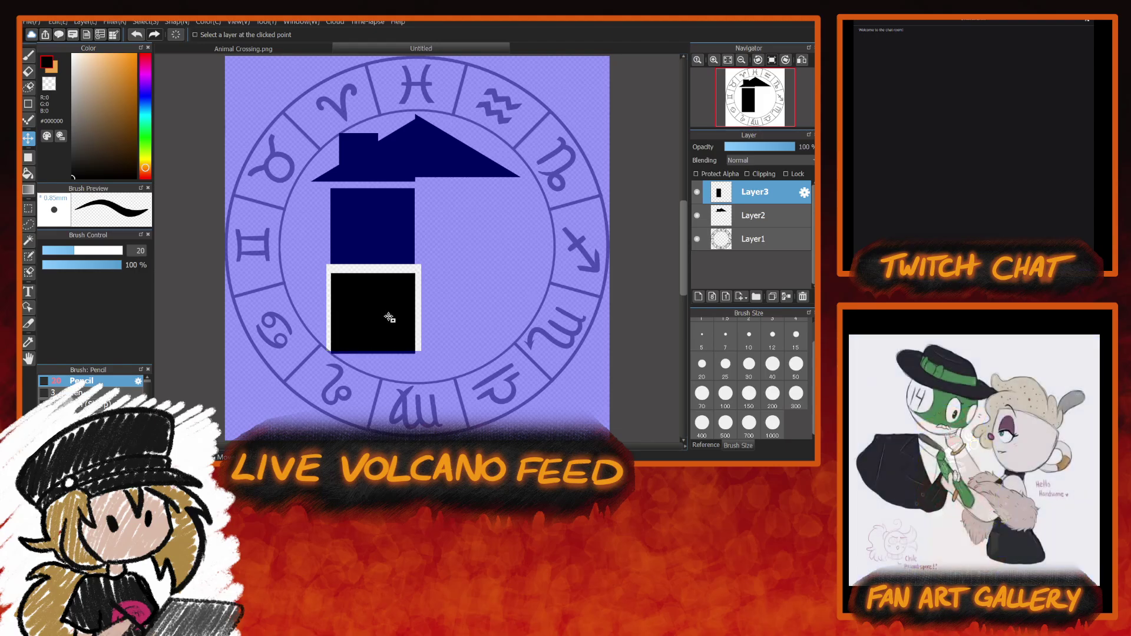
left_click_drag(389, 316, 389, 315)
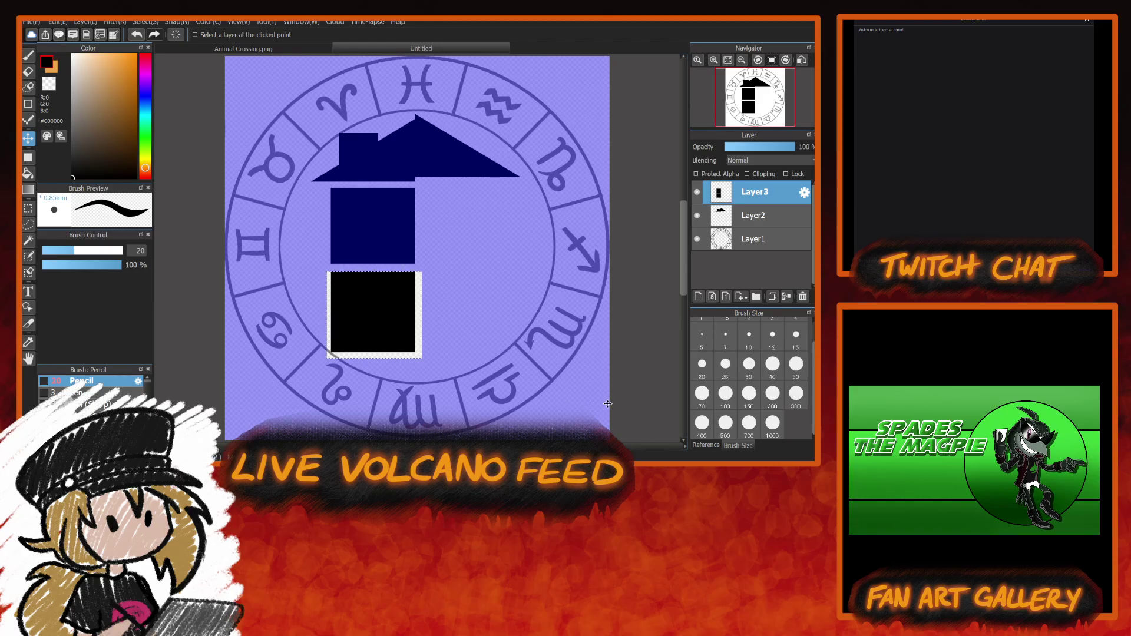
left_click(27, 208)
left_click(636, 349)
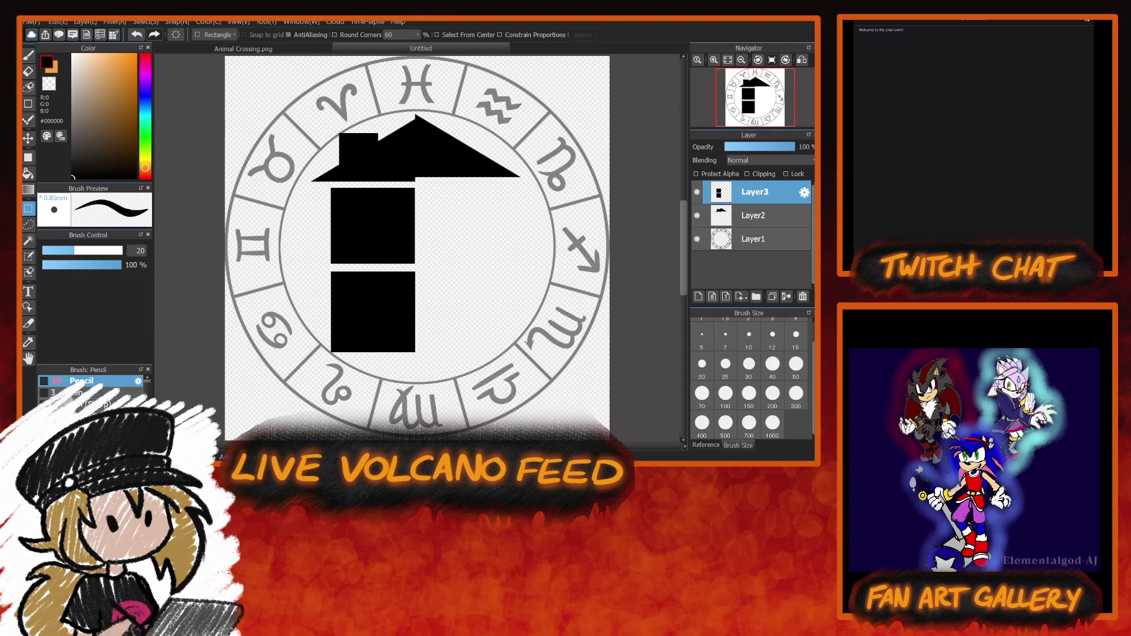
Paste a copy of the two stacked blocks on a new layer and place it beside the originals under the roof's right half.
key("ctrl+v")
left_click(29, 138)
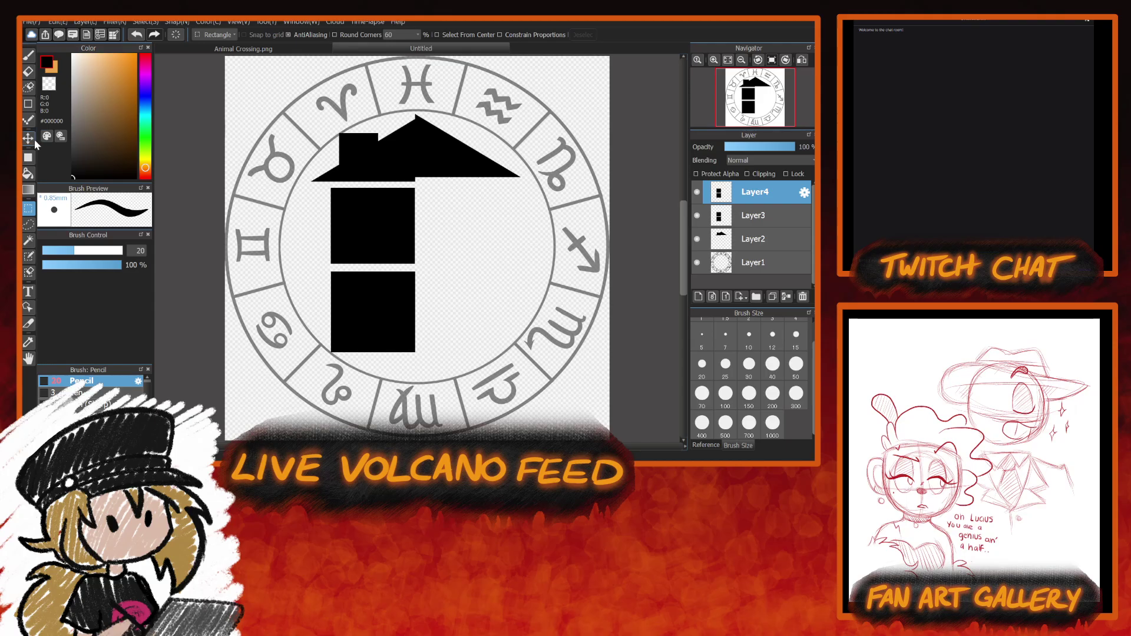
left_click_drag(396, 242, 488, 245)
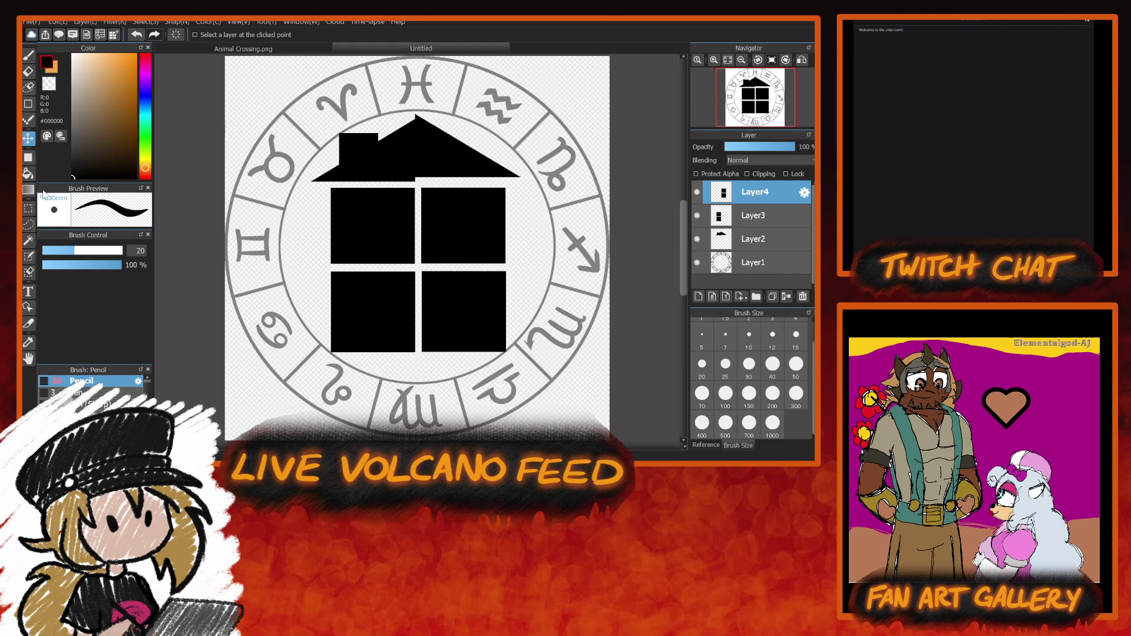
Select the upper-right block on Layer4 and nudge it slightly up and to the right.
left_click(28, 240)
left_click(466, 241)
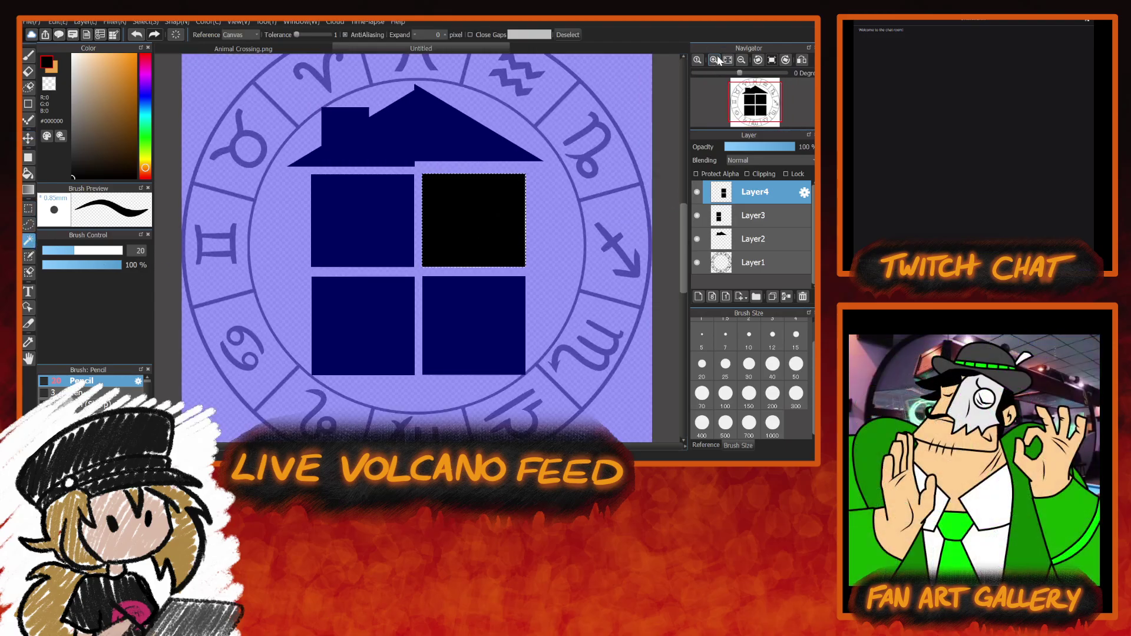
left_click(716, 59)
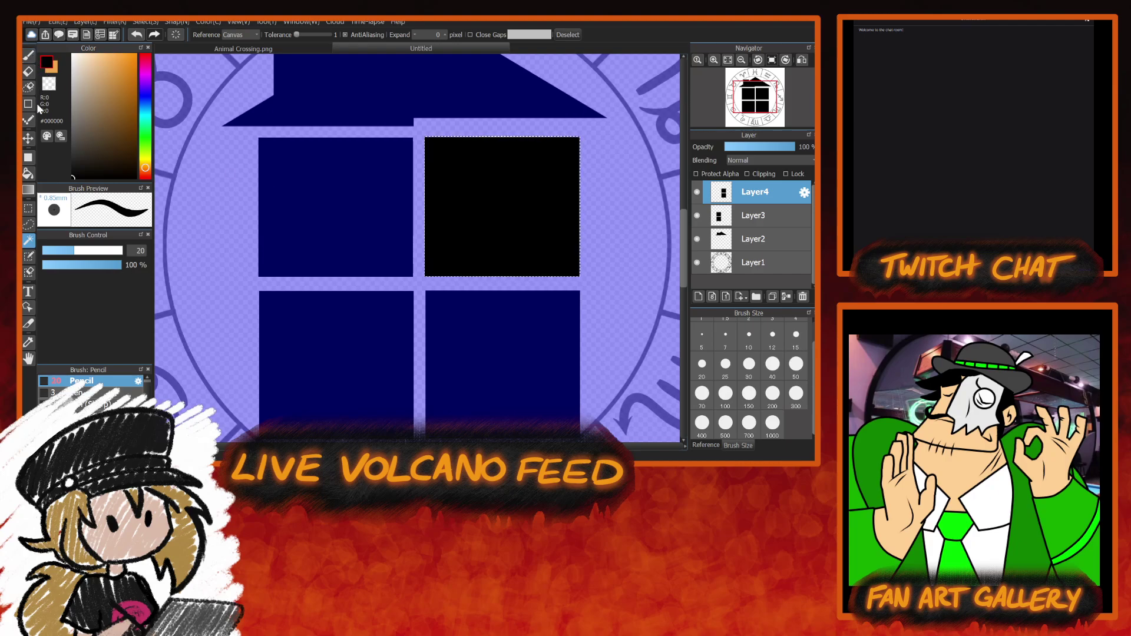
left_click(30, 141)
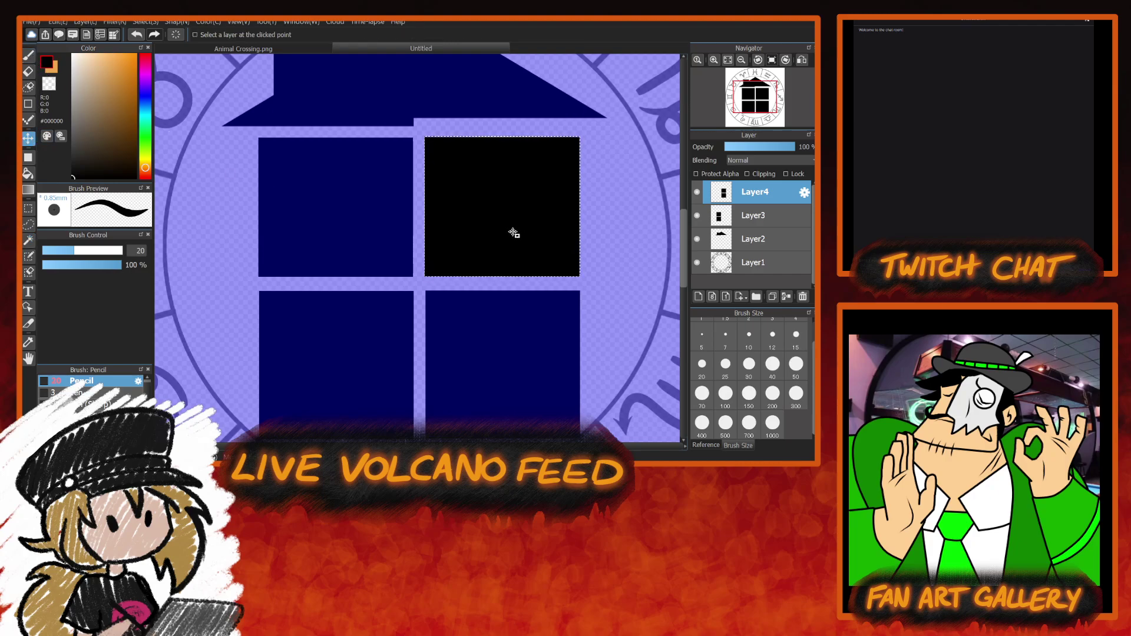
left_click_drag(511, 235, 514, 223)
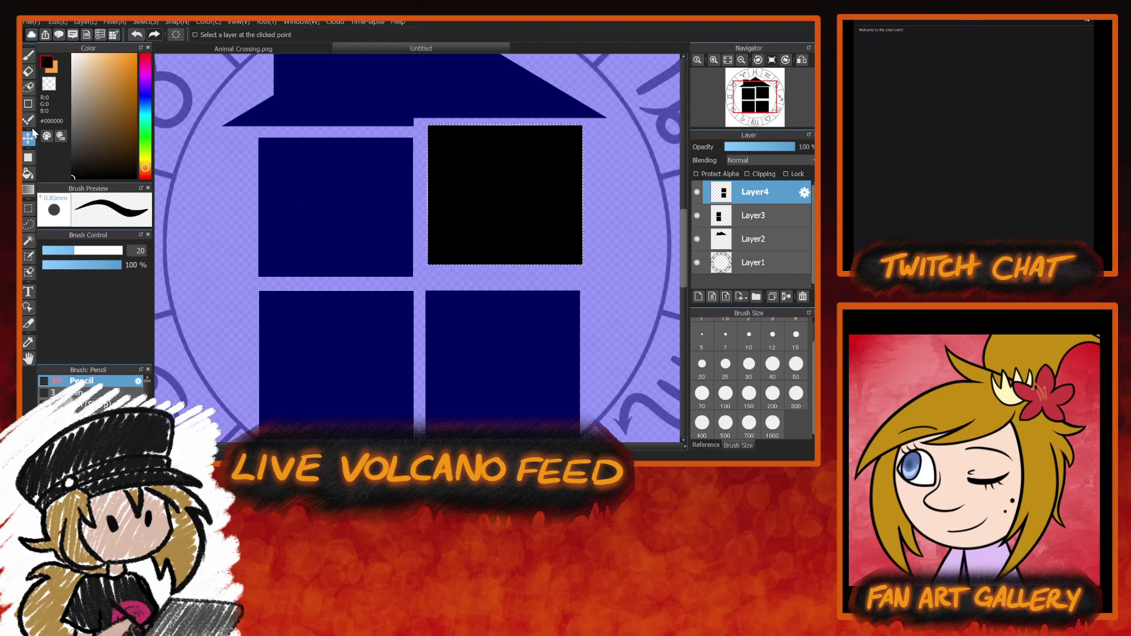
Try to offset the lower-left corner section of the upper-right block on Layer4.
left_click(27, 208)
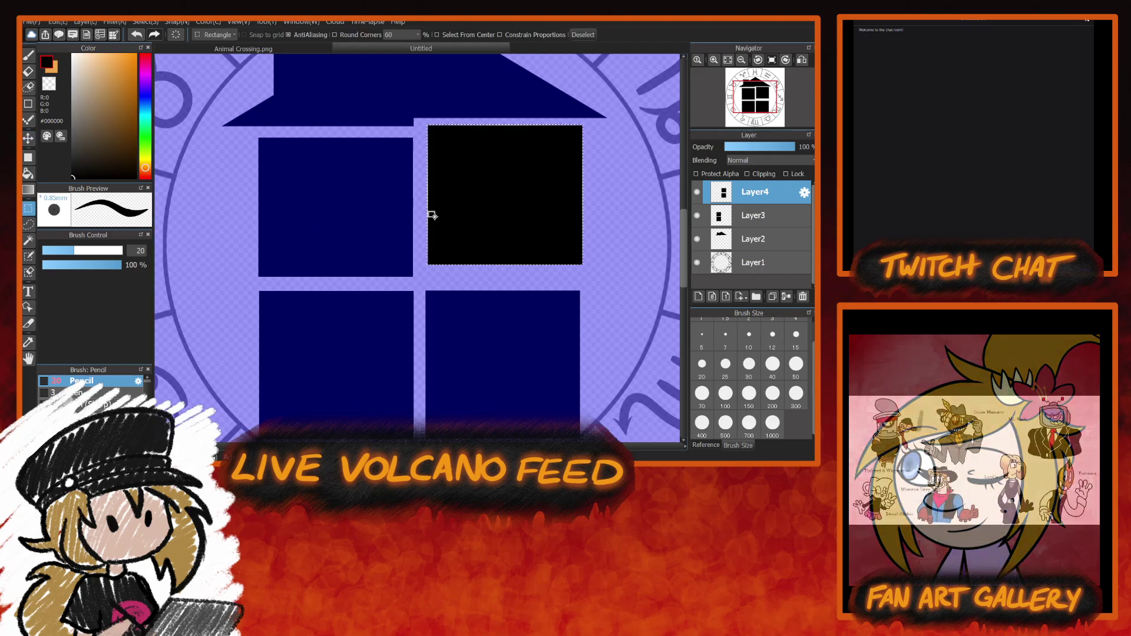
left_click_drag(422, 192, 507, 282)
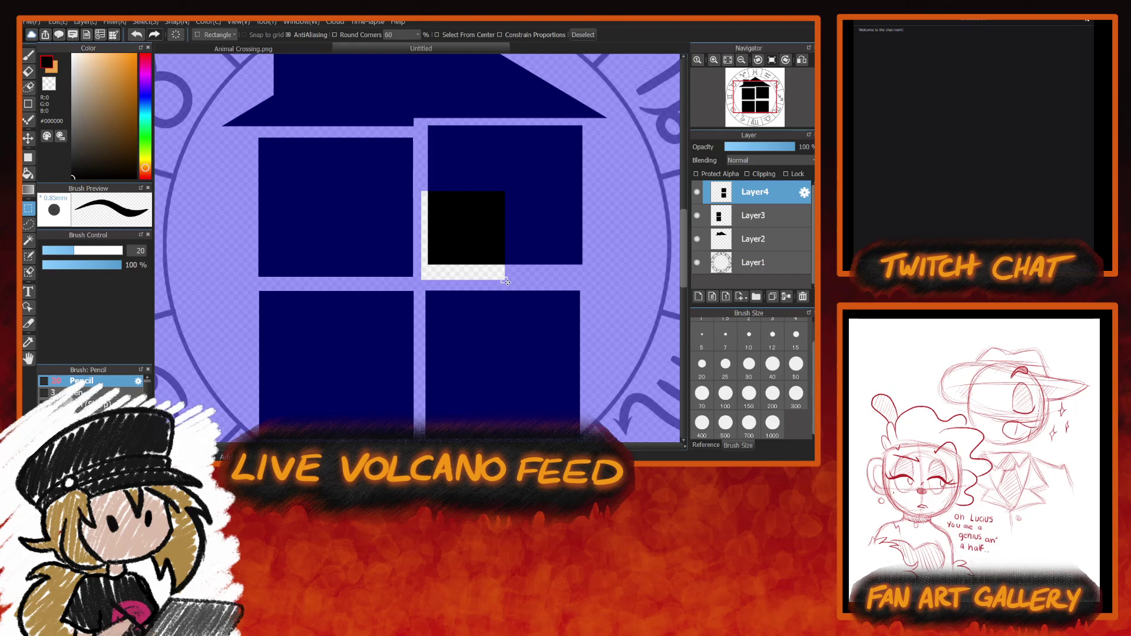
left_click_drag(507, 282, 505, 281)
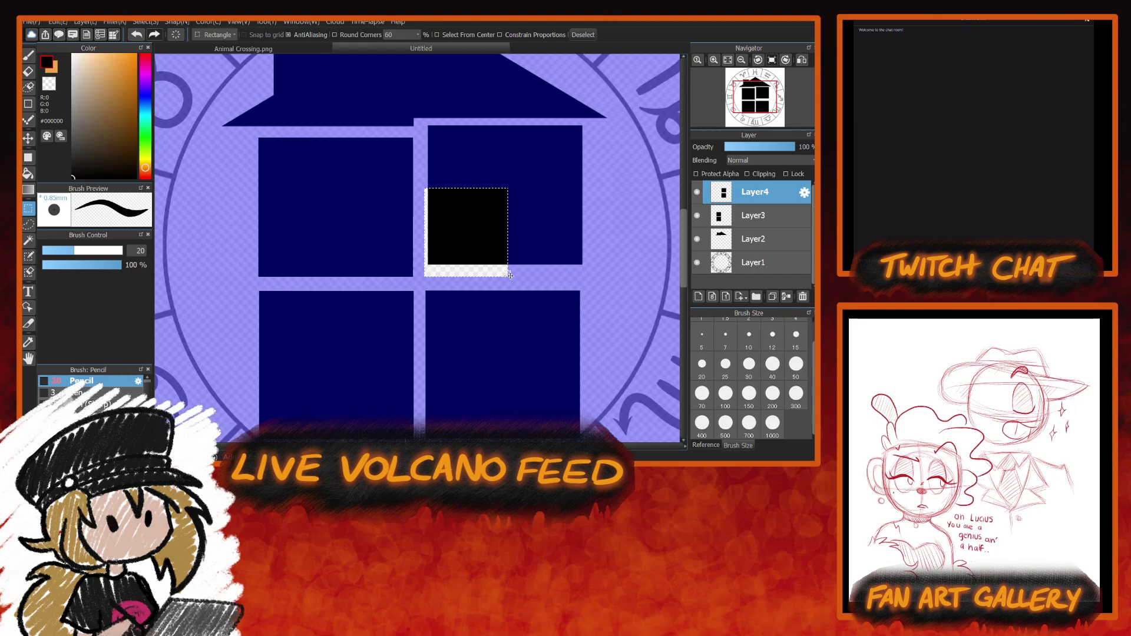
key("v")
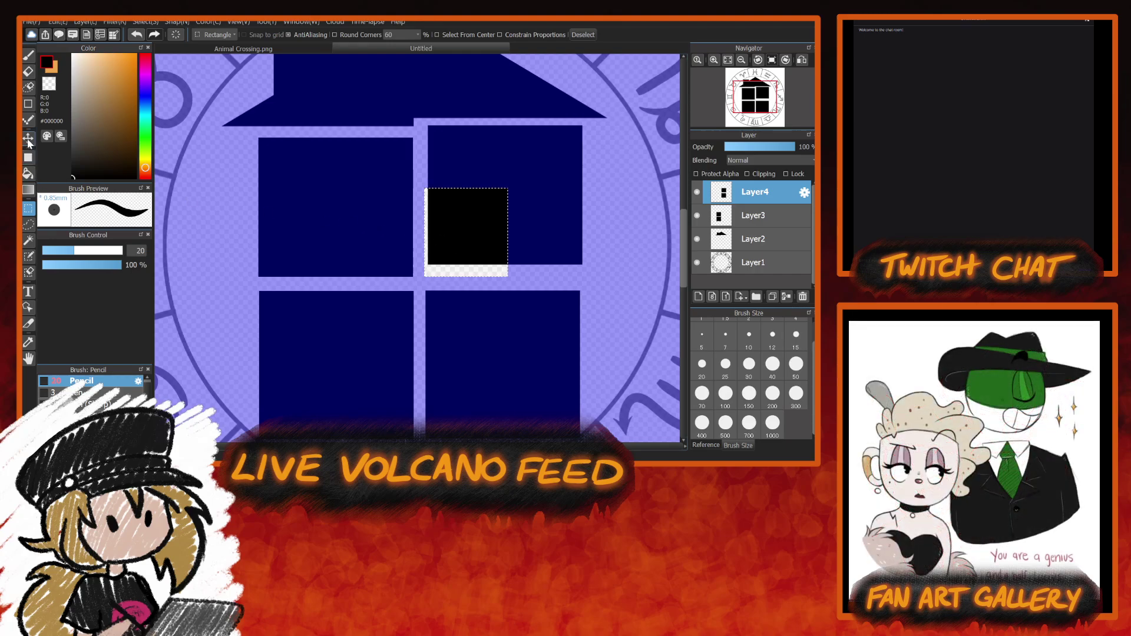
mouse_move(483, 229)
left_mouse_down()
mouse_move(481, 242)
mouse_move(494, 238)
left_mouse_up()
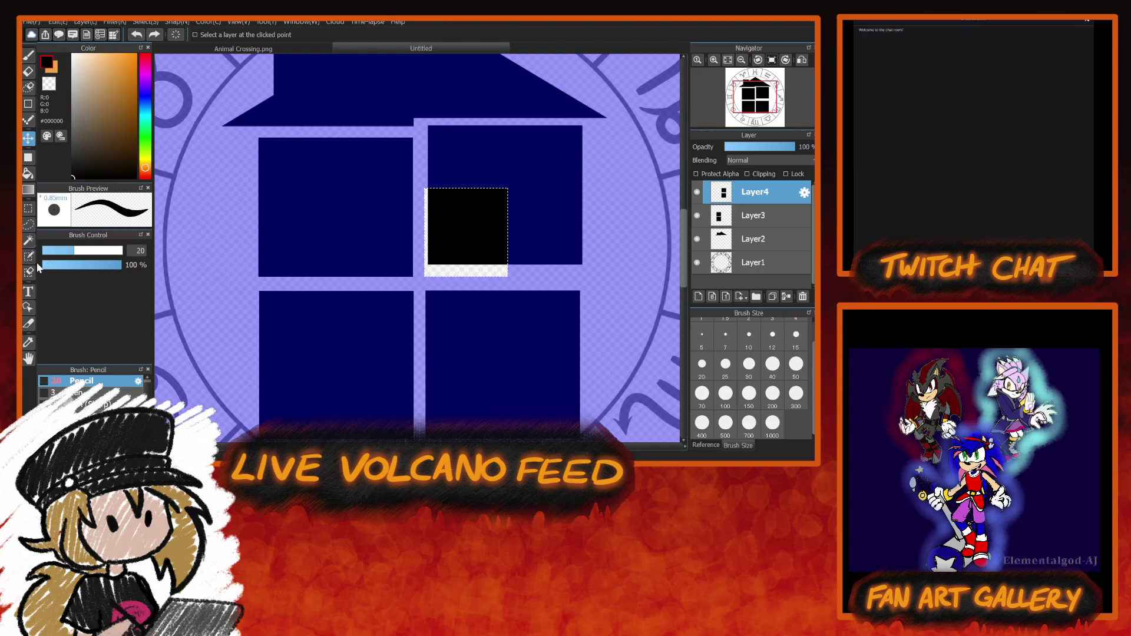
Reselect the lower-left corner section of the upper-right block and move it down and left, leaving an L-shaped gap.
left_click(28, 208)
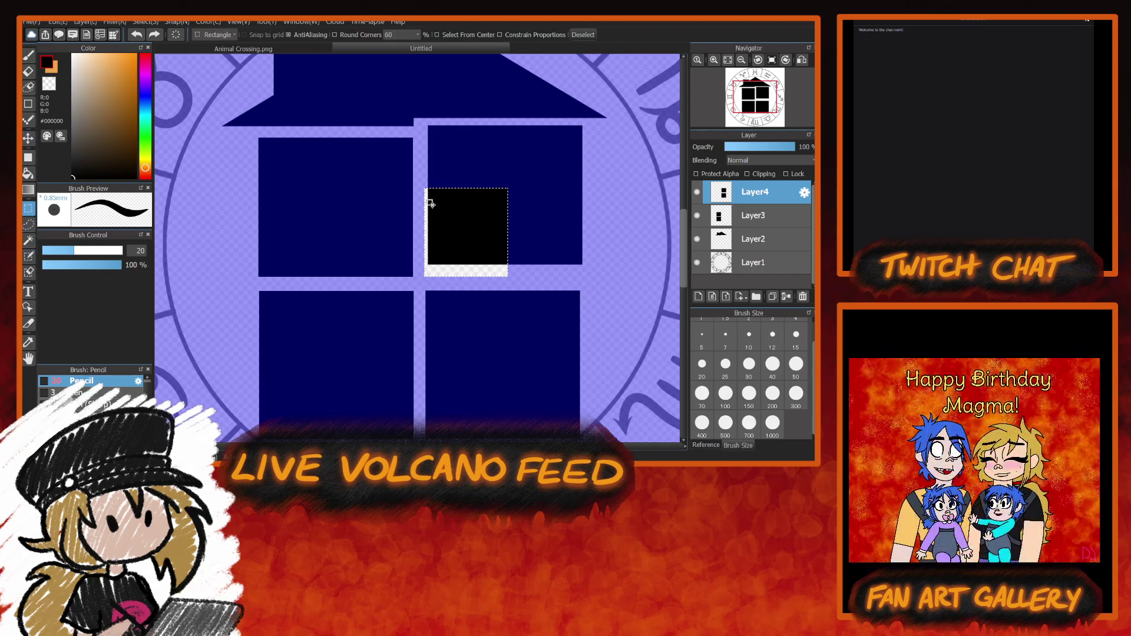
left_click_drag(417, 196, 508, 276)
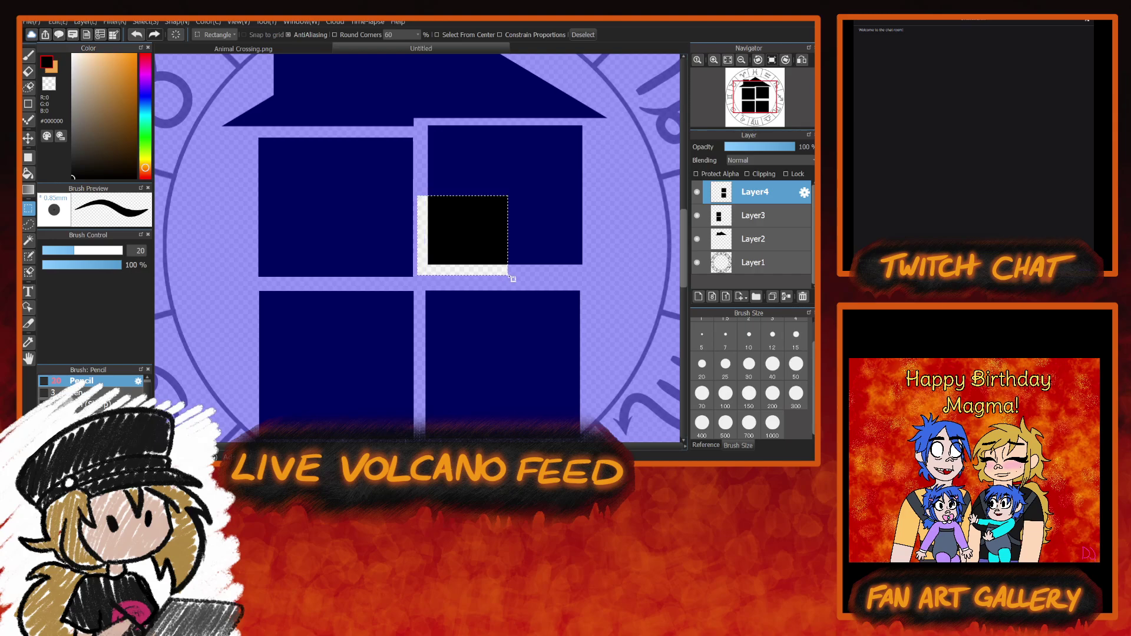
key("v")
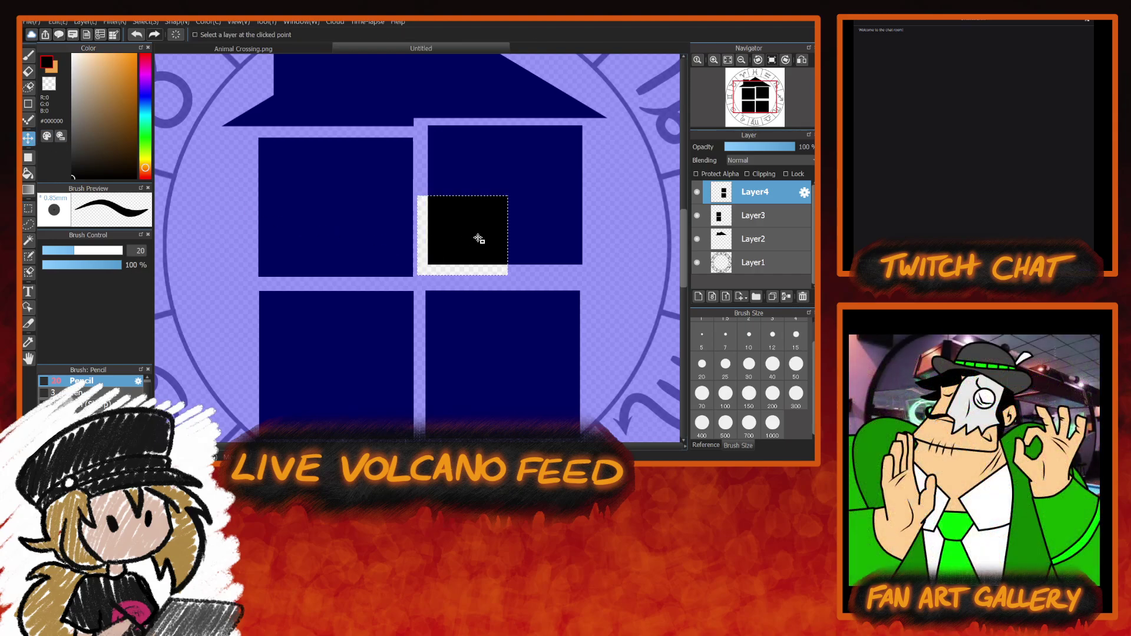
mouse_move(476, 238)
left_mouse_down()
mouse_move(472, 252)
mouse_move(490, 239)
left_mouse_up()
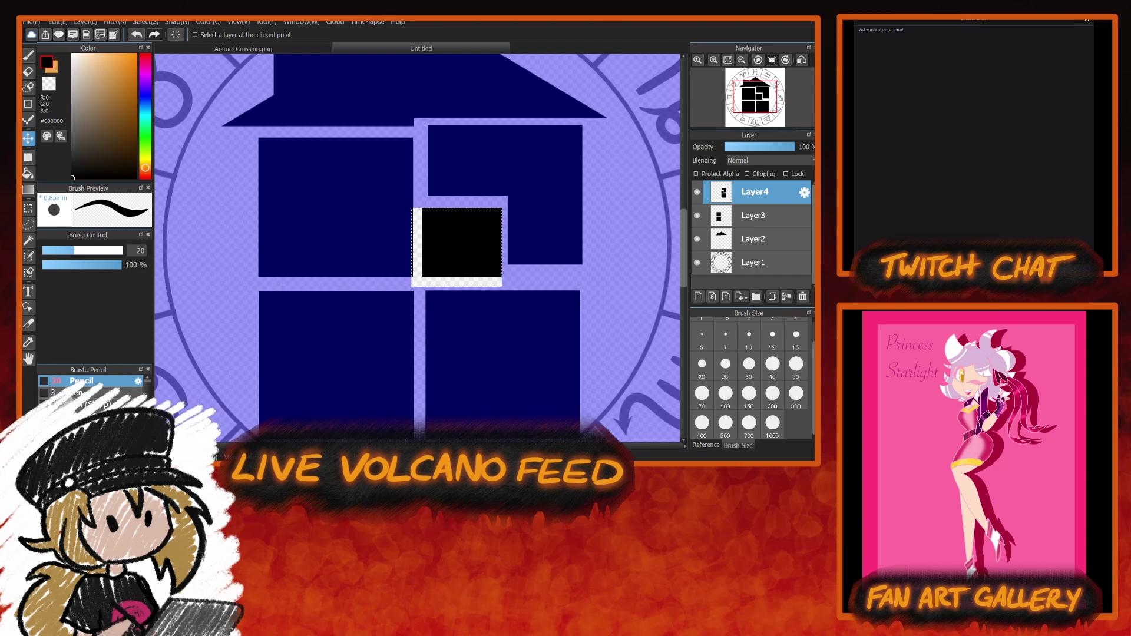
Make Layer3 the active layer and clear the selection around the detached corner block.
left_click_drag(683, 259, 684, 263)
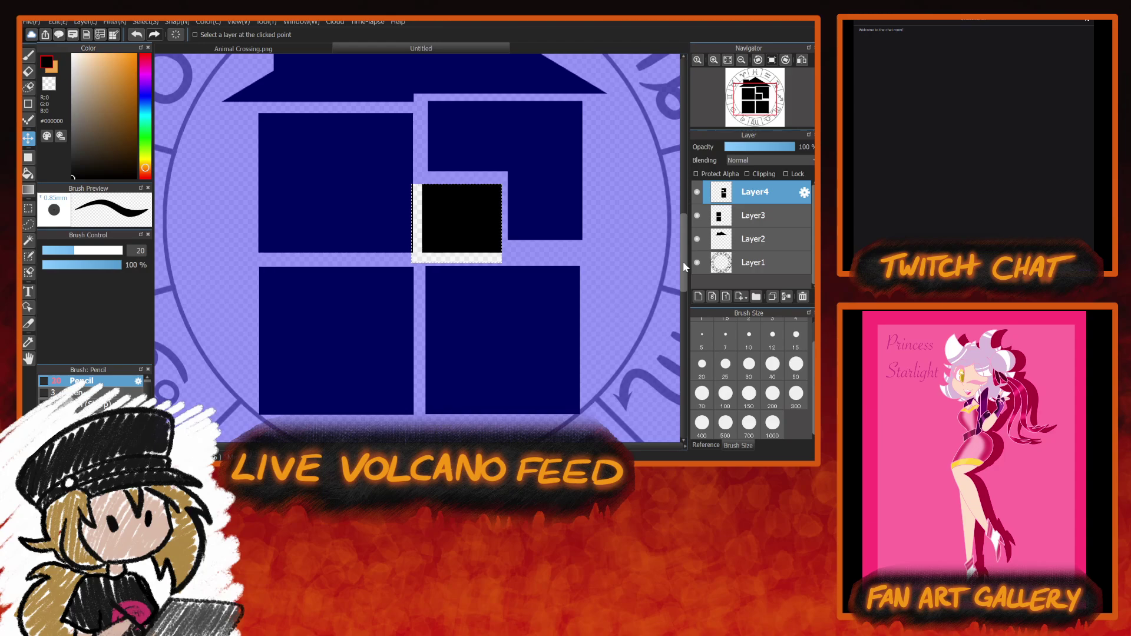
left_click(747, 227)
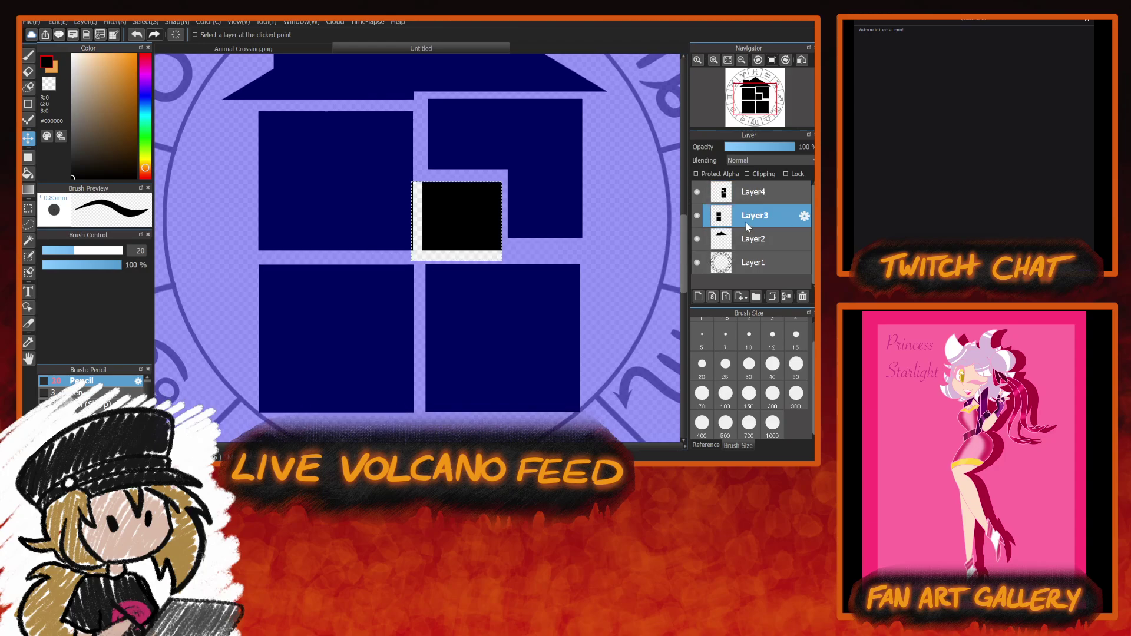
left_click(27, 208)
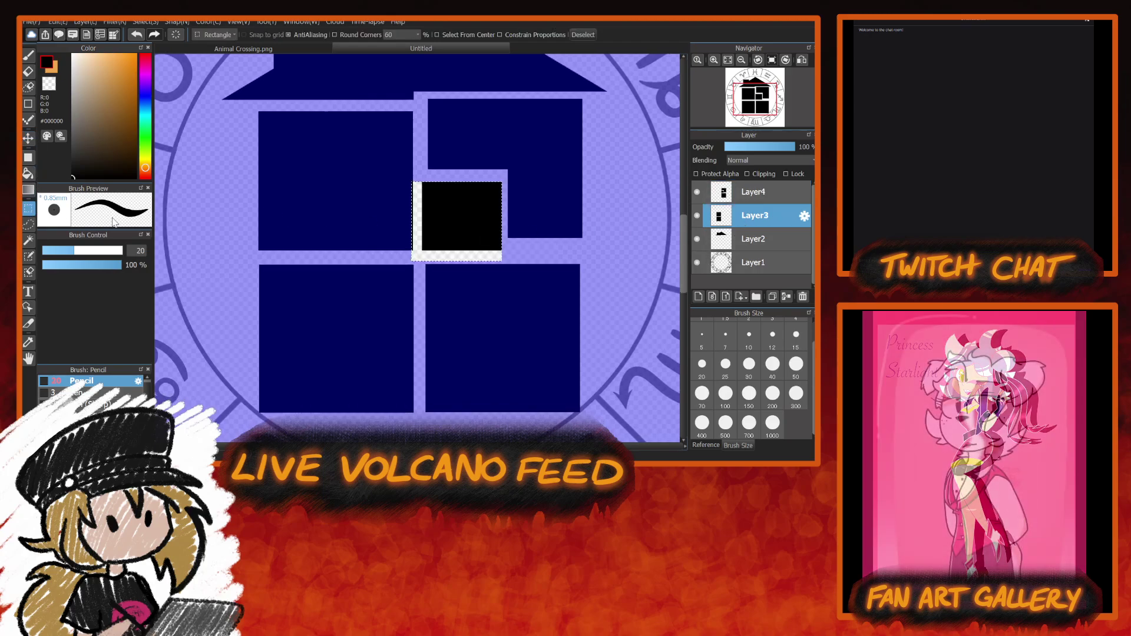
left_click(220, 225)
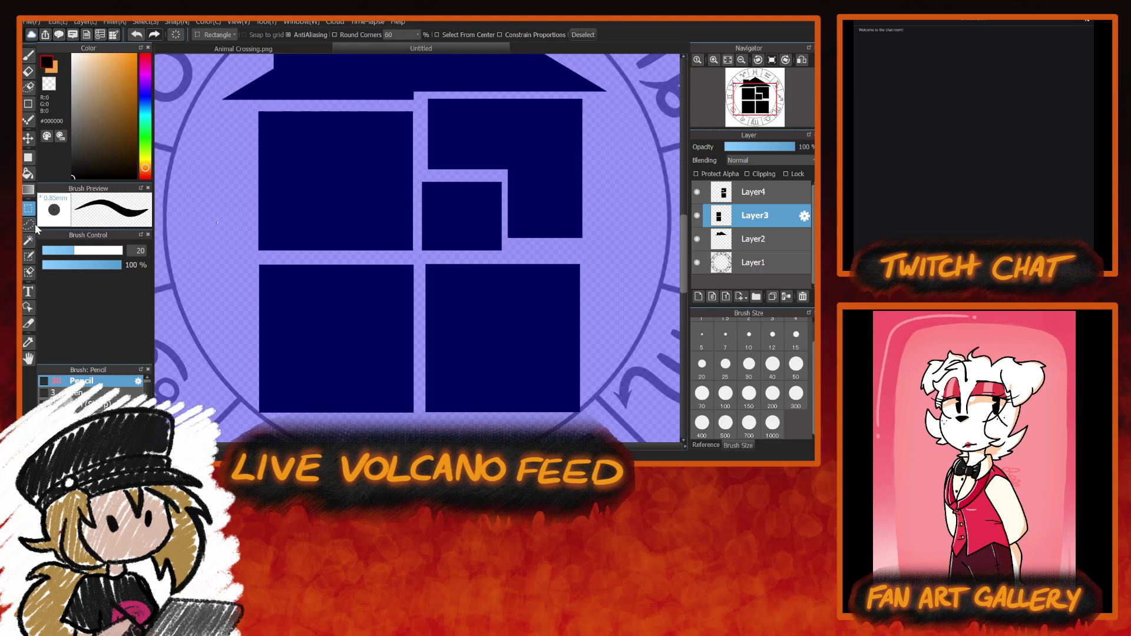
left_click(224, 264)
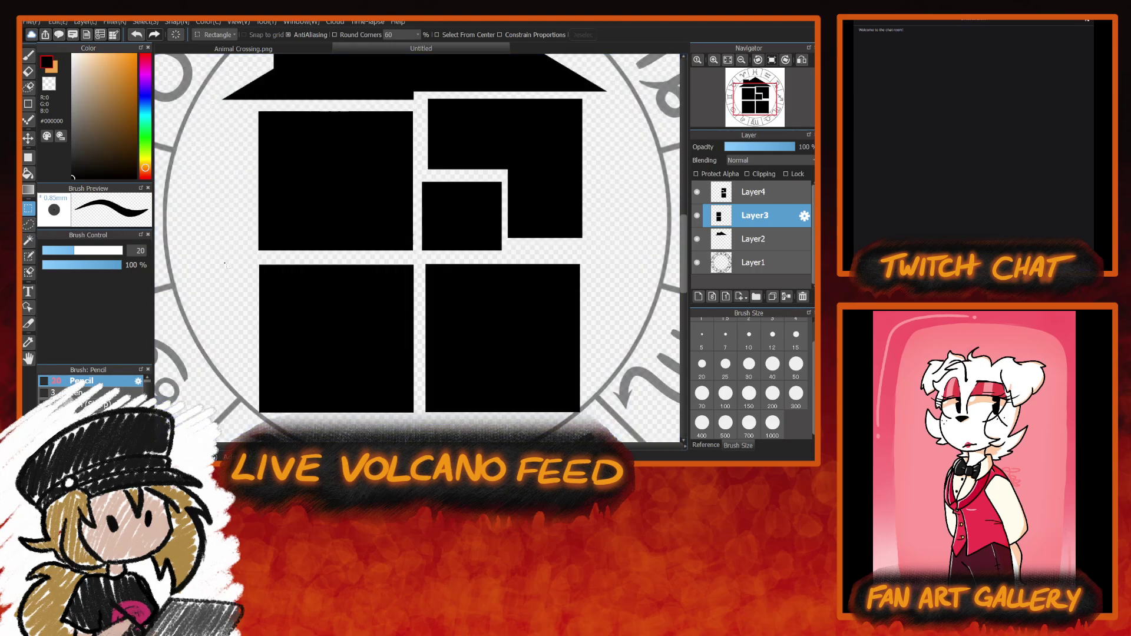
Move the left-hand wall blocks on Layer3 slightly to the left, and make Layer4 the active layer.
left_click(35, 135)
left_click_drag(374, 342, 368, 339)
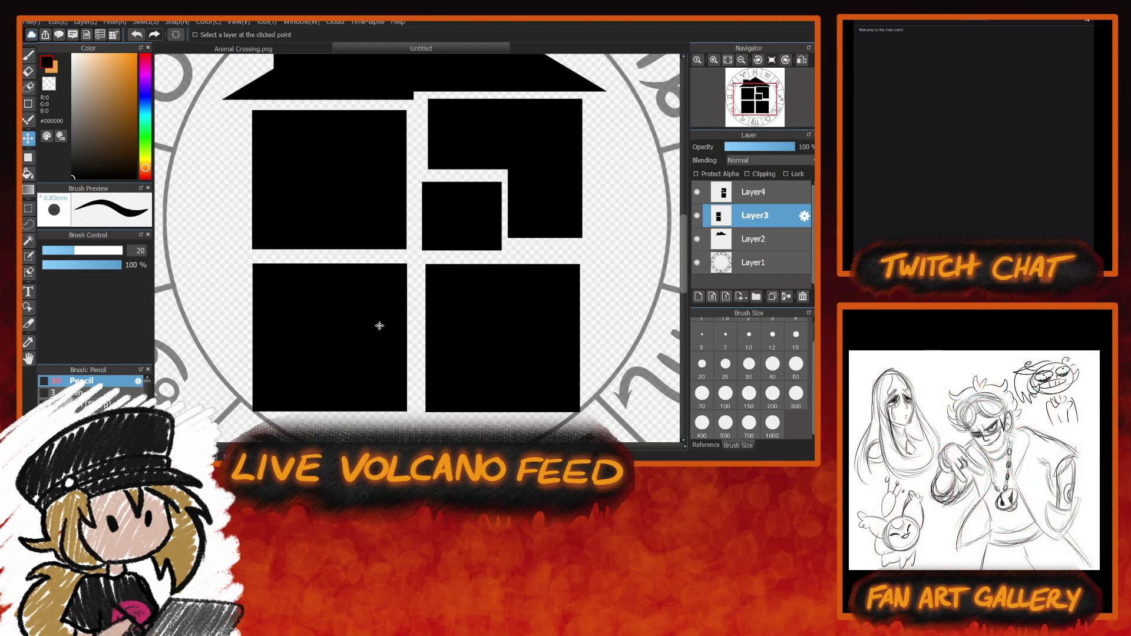
left_click(766, 192)
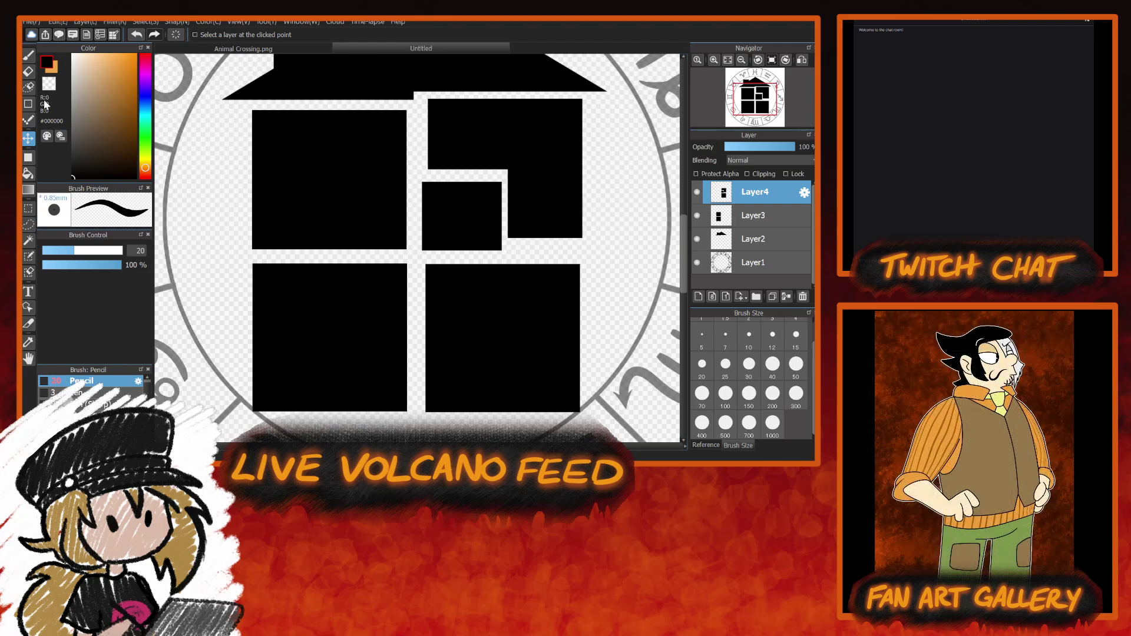
left_click(28, 240)
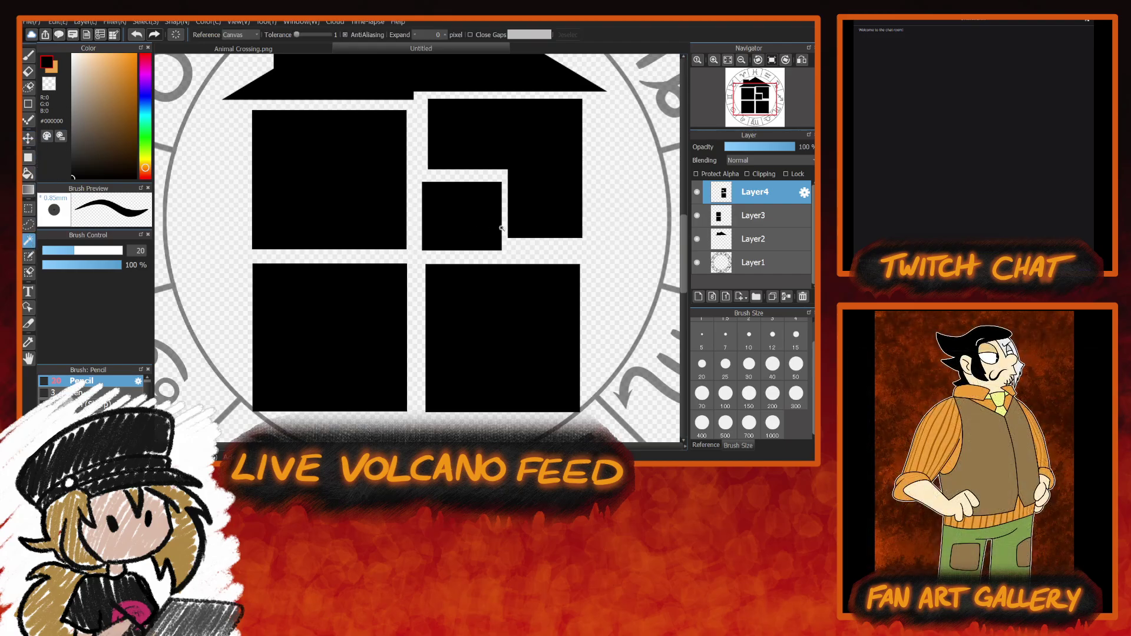
left_click(457, 209)
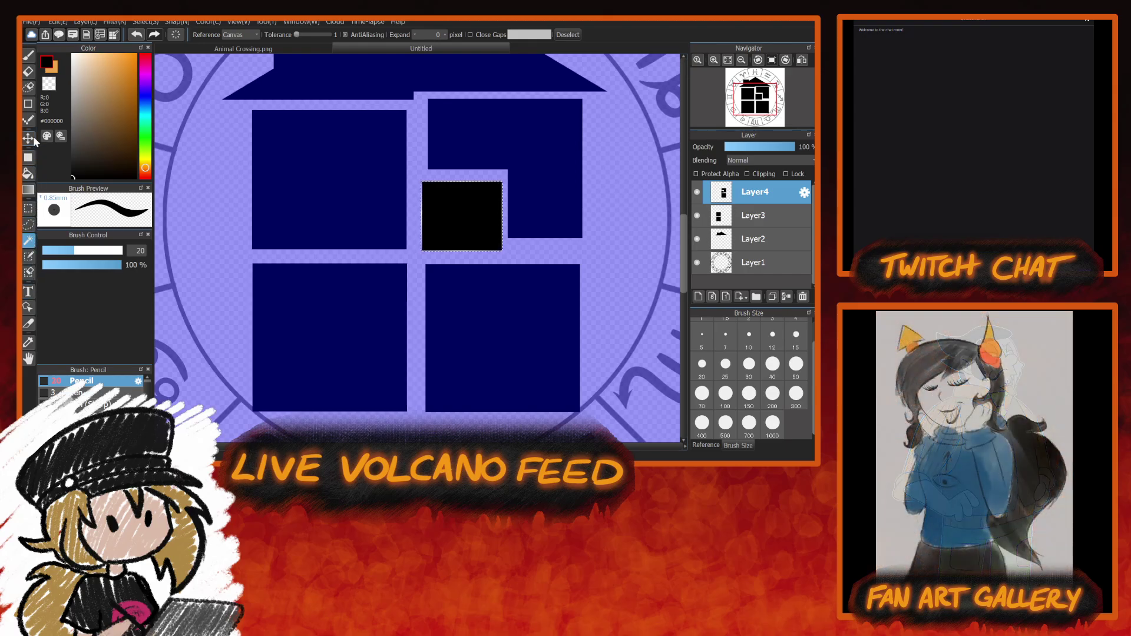
left_click(29, 156)
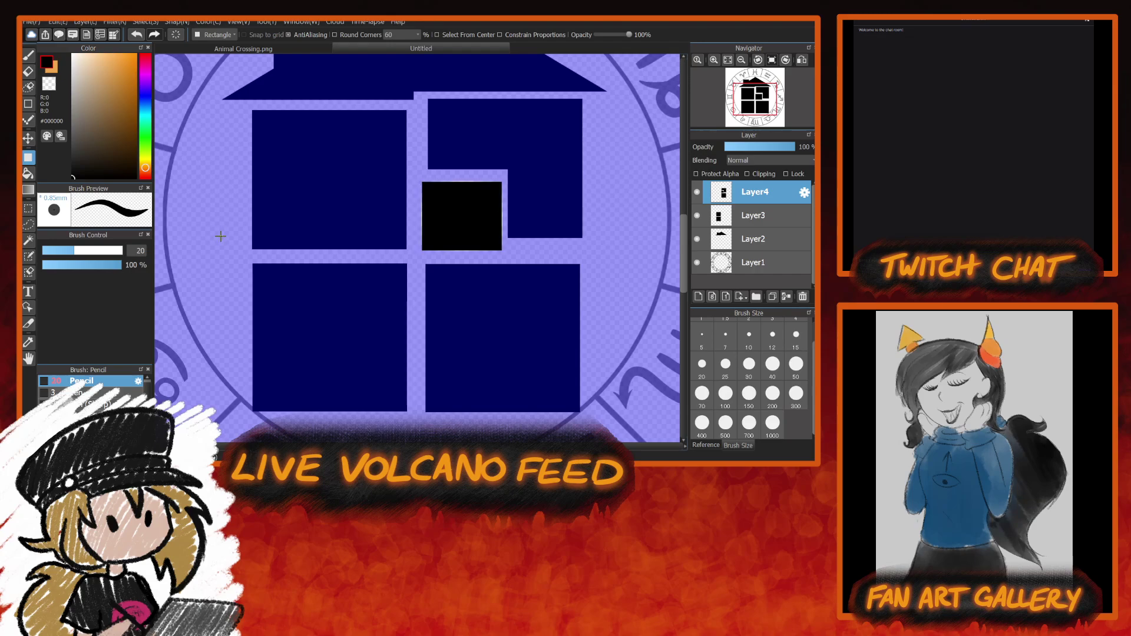
left_click(28, 208)
left_click(220, 260)
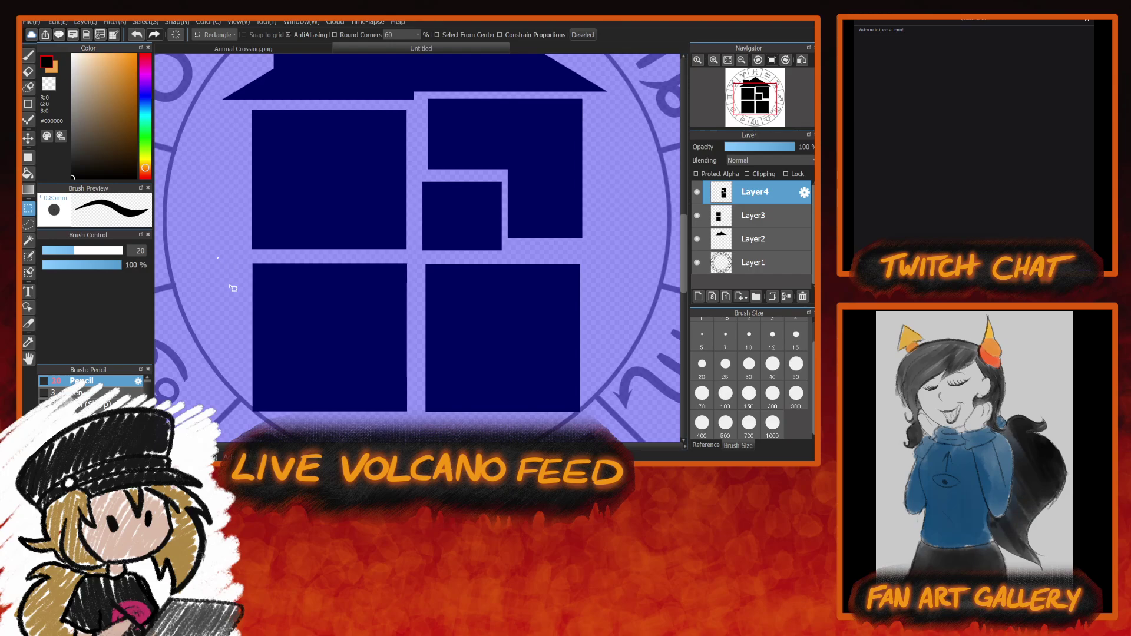
left_click(230, 284)
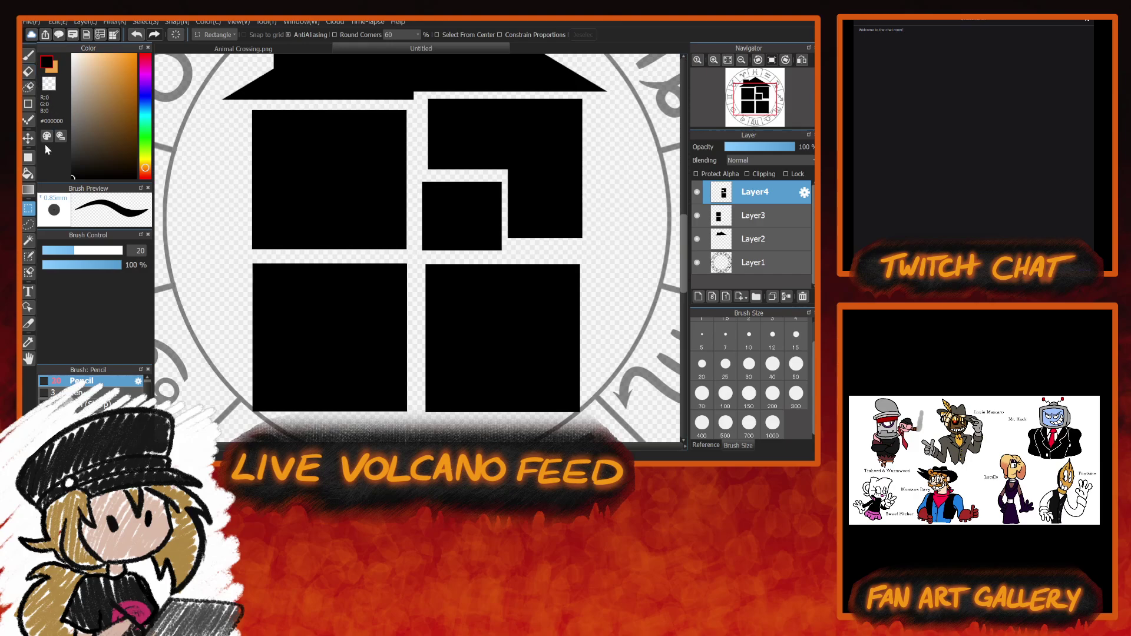
Erase a thin strip from the right edge of the small square and from the outer edges of the right-hand blocks using transparent rectangle fills.
left_click(28, 158)
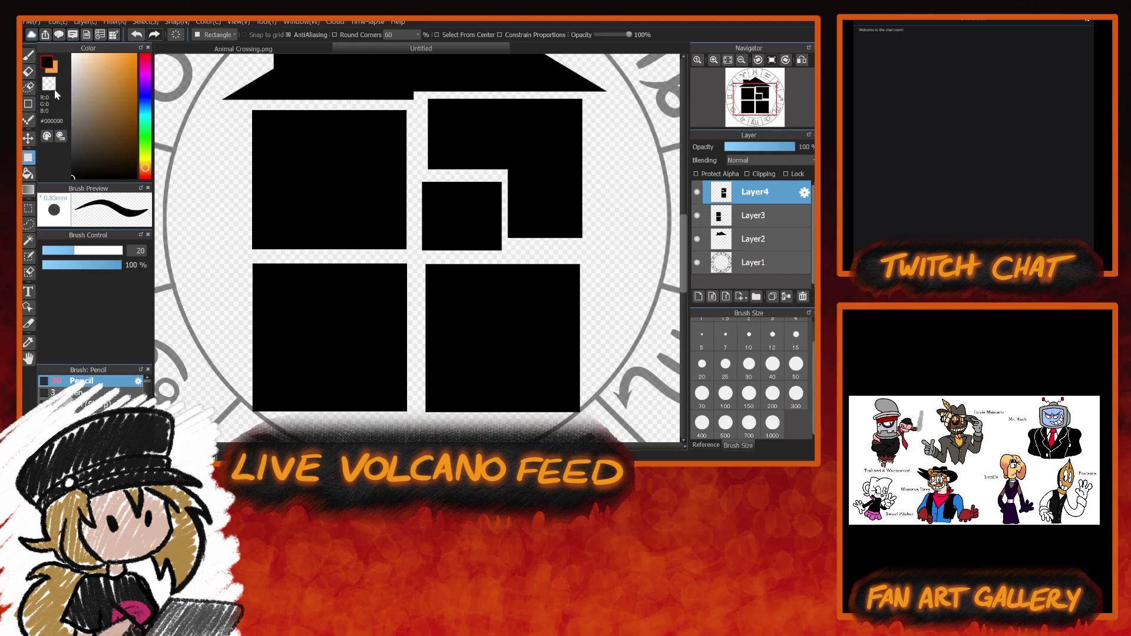
left_click(56, 89)
left_click_drag(492, 177, 505, 258)
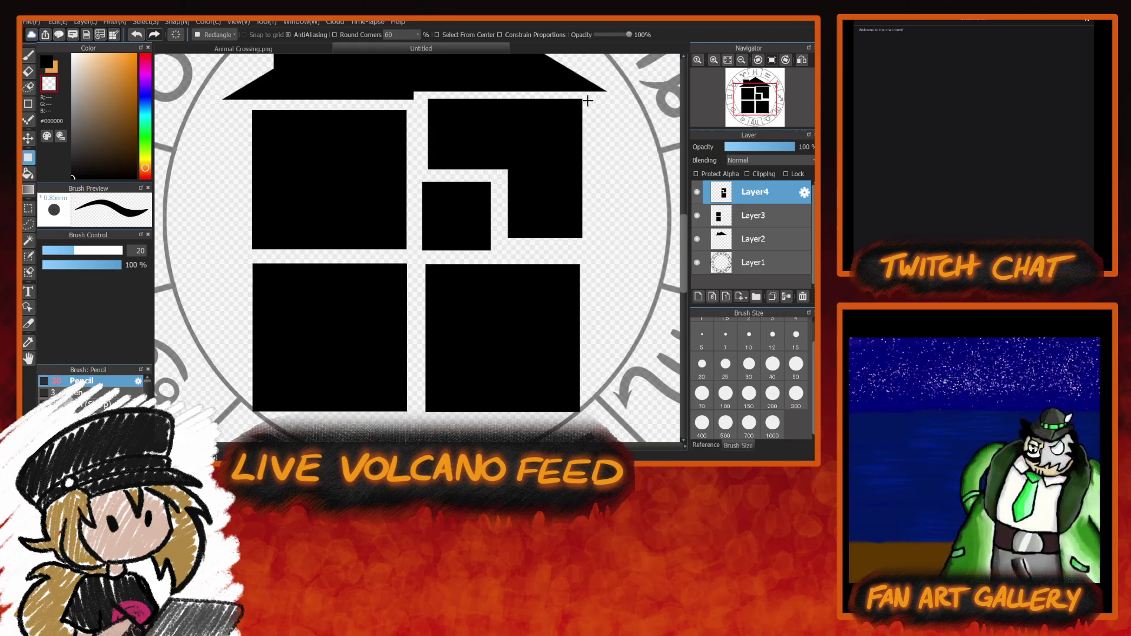
left_click_drag(579, 95, 621, 432)
key("Delete")
key("ctrl+d")
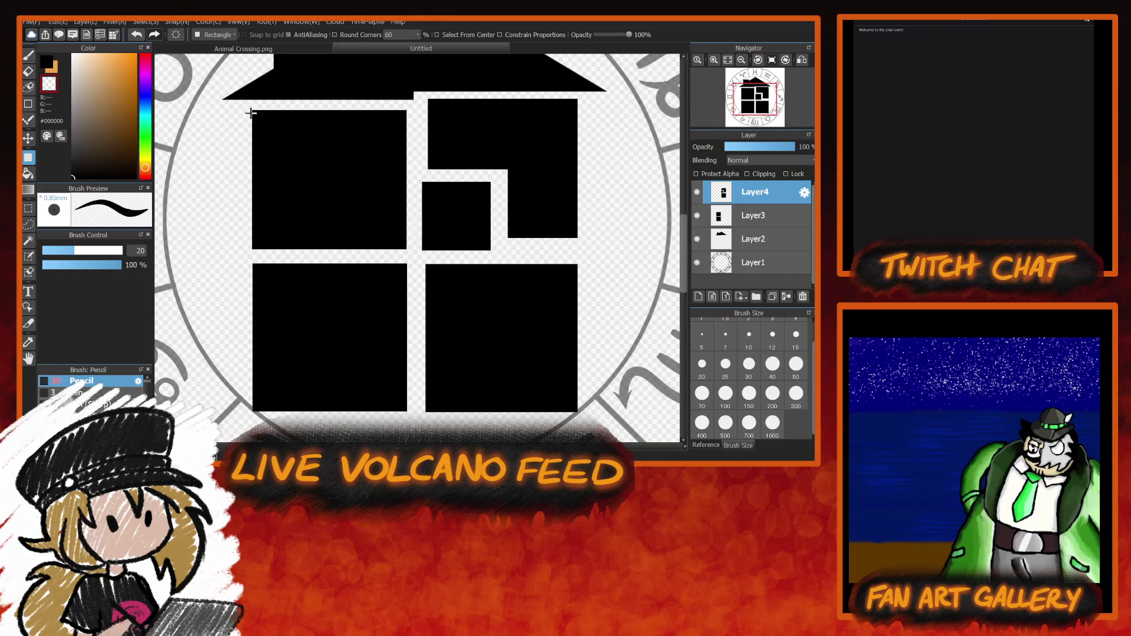
Trim a thin strip off the outer left edge of both left-hand wall blocks on Layer3.
left_click(753, 222)
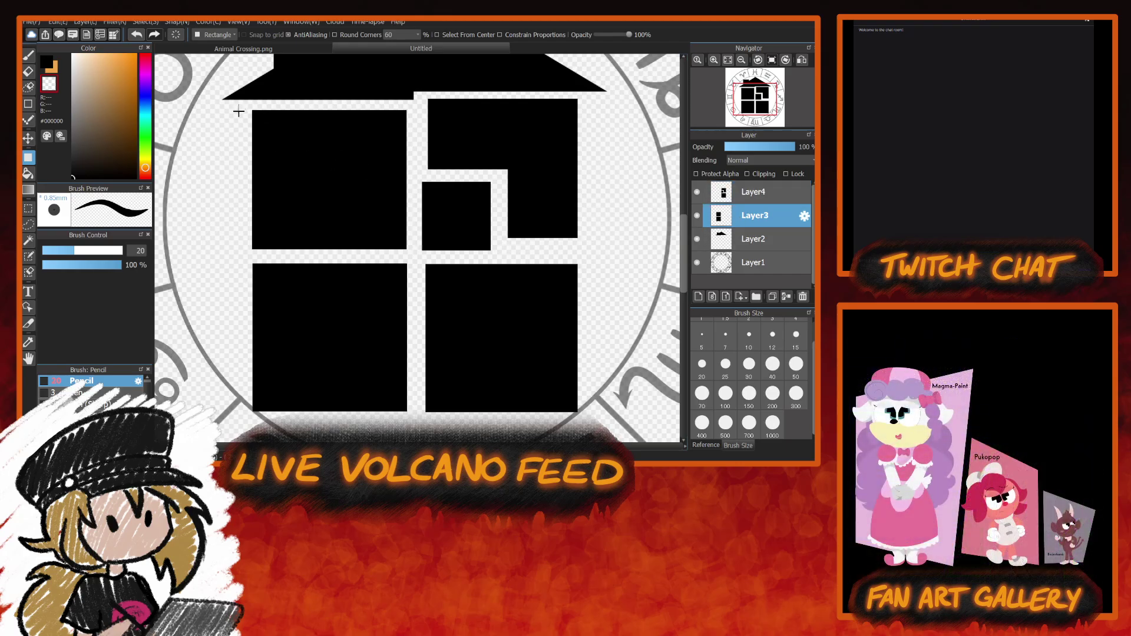
left_click_drag(238, 104, 255, 421)
key("Delete")
key("ctrl+d")
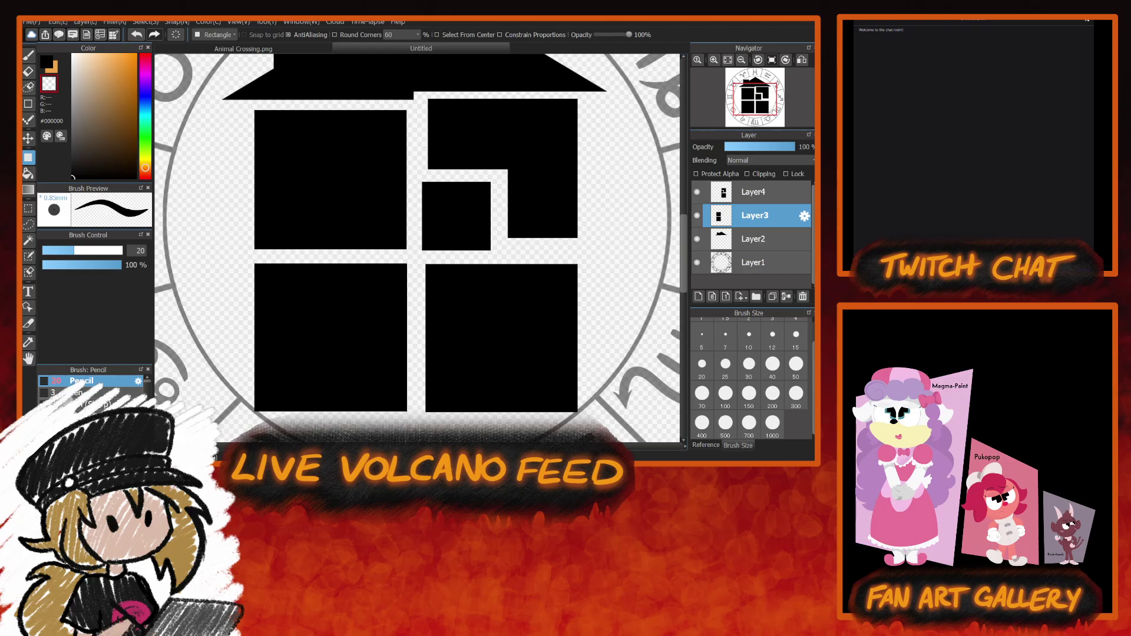
Duplicate Layer4, Layer3 and Layer2 so each part of the house silhouette has a second copy.
scroll(684, 259, "up", 3)
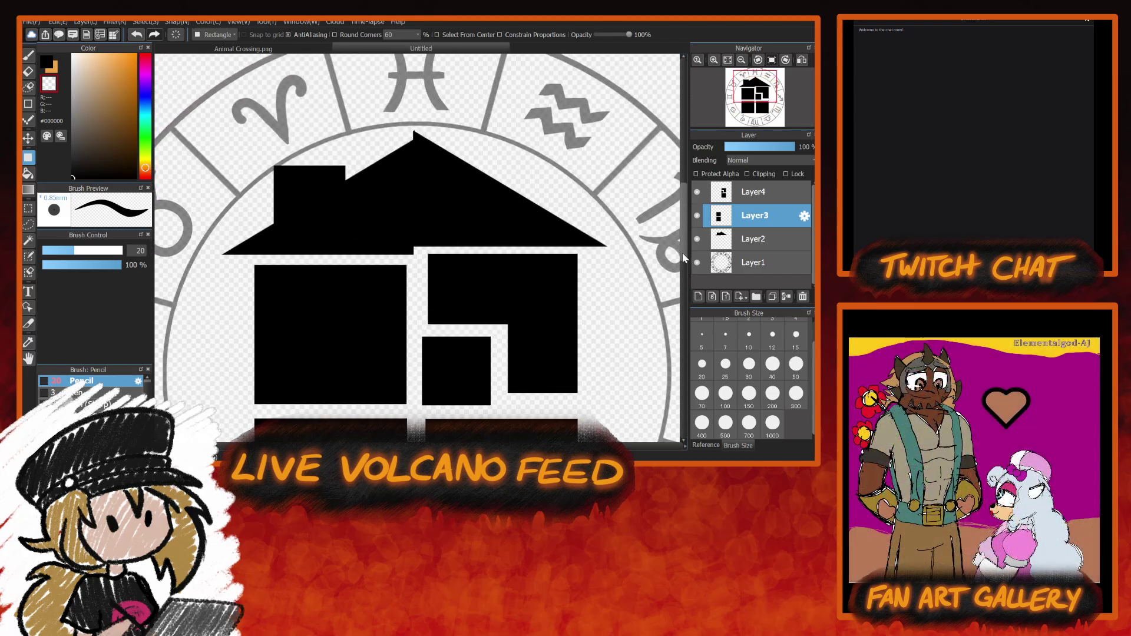
scroll(685, 254, "up", 1)
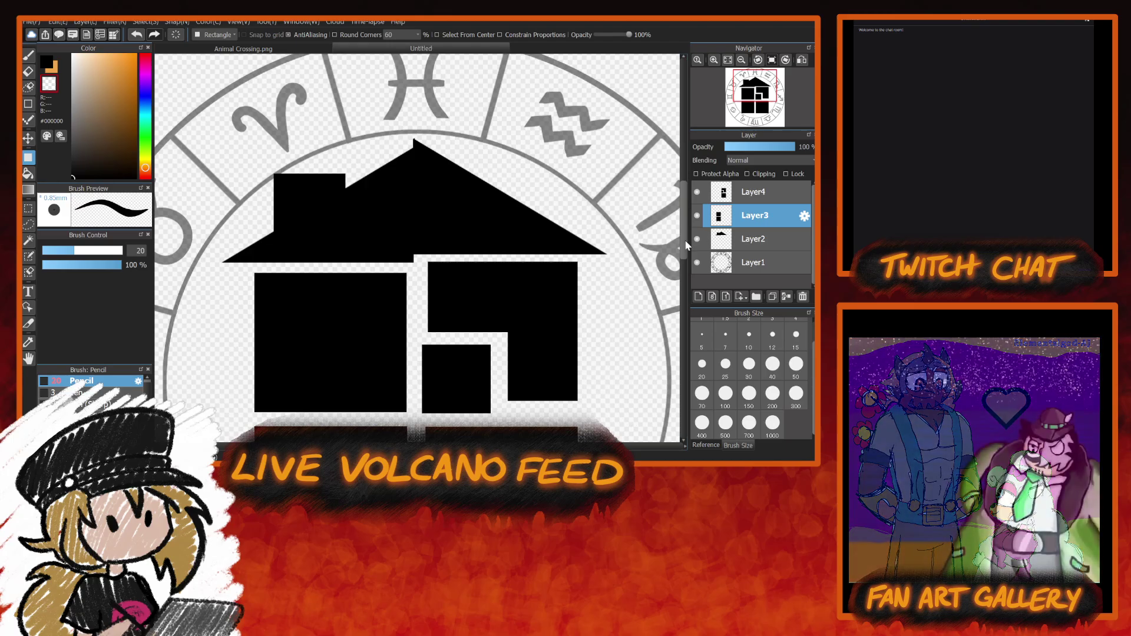
left_click(778, 190)
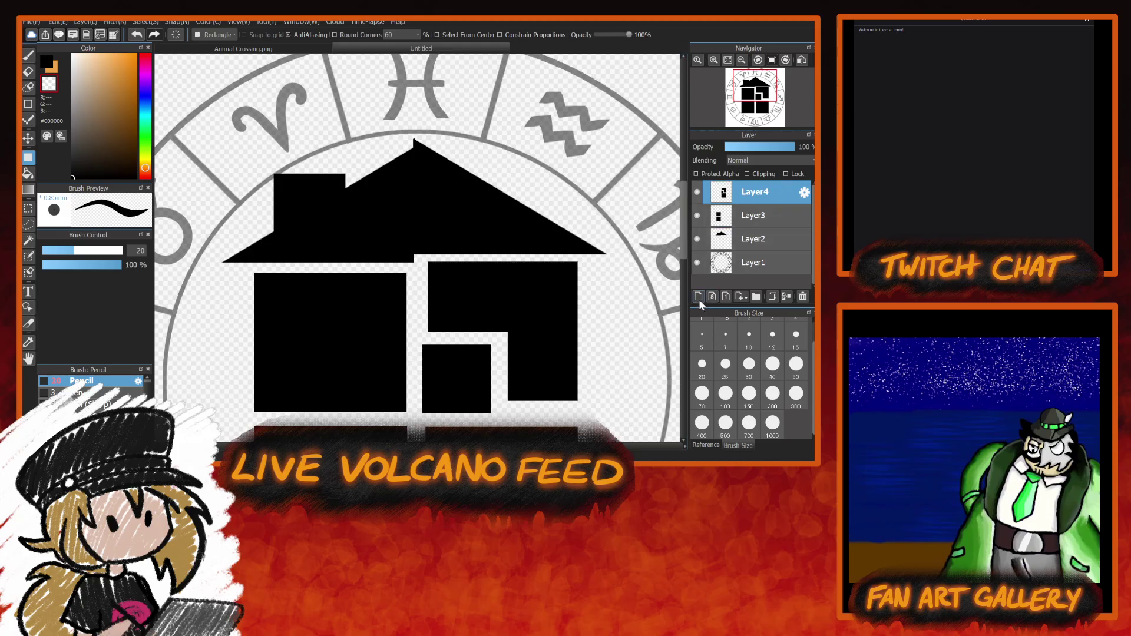
left_click(774, 300)
left_click(768, 239)
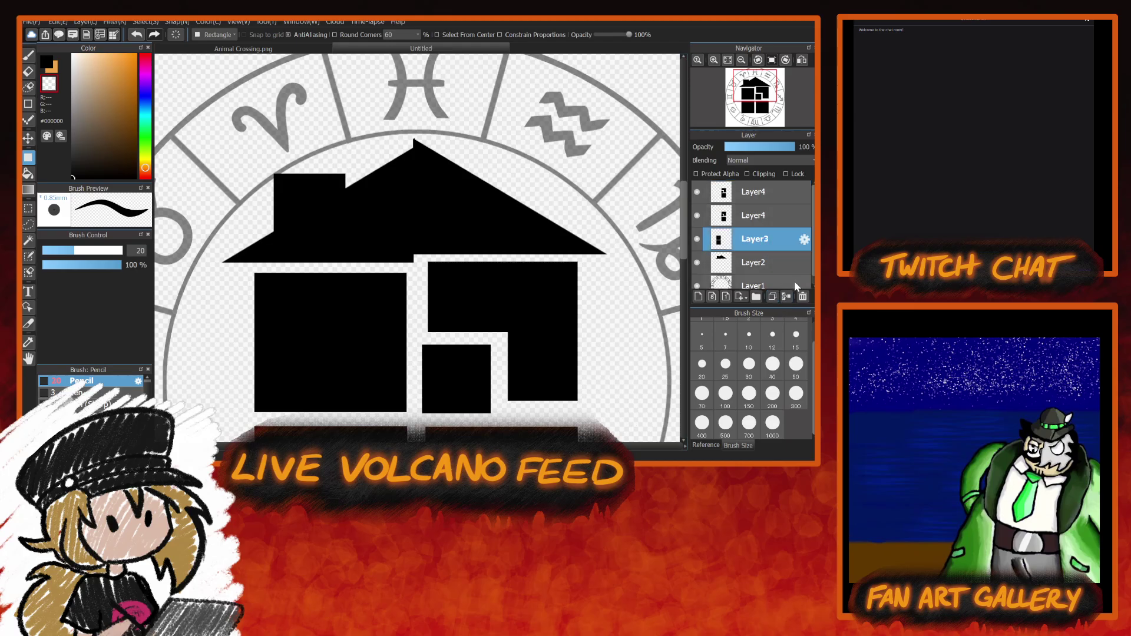
left_click(773, 297)
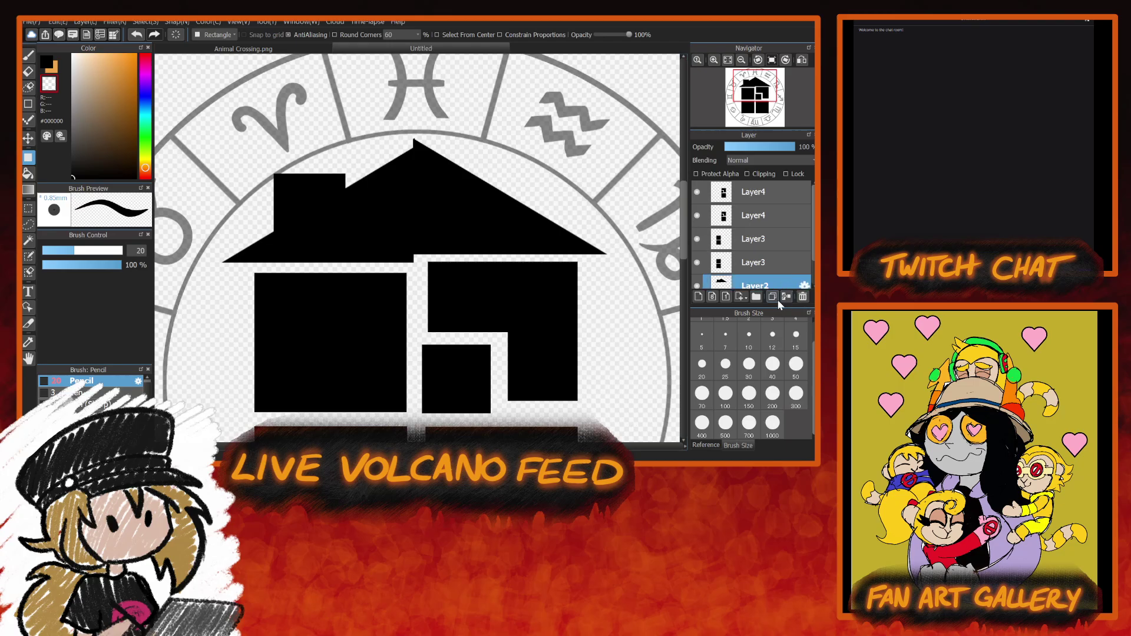
scroll(752, 236, "down", 2)
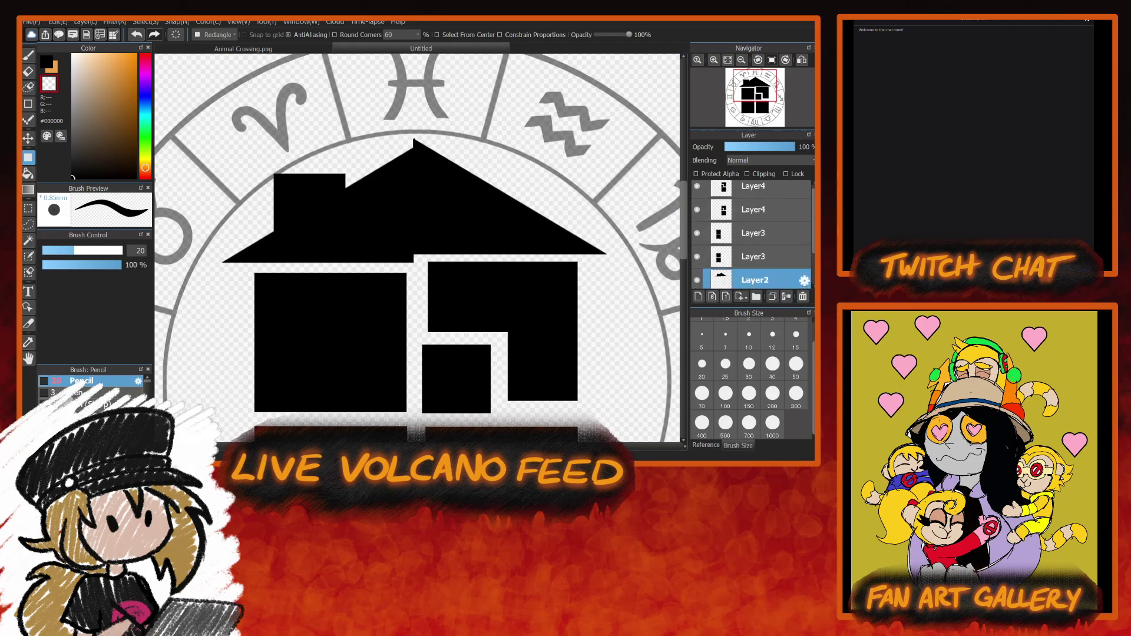
scroll(751, 236, "down", 1)
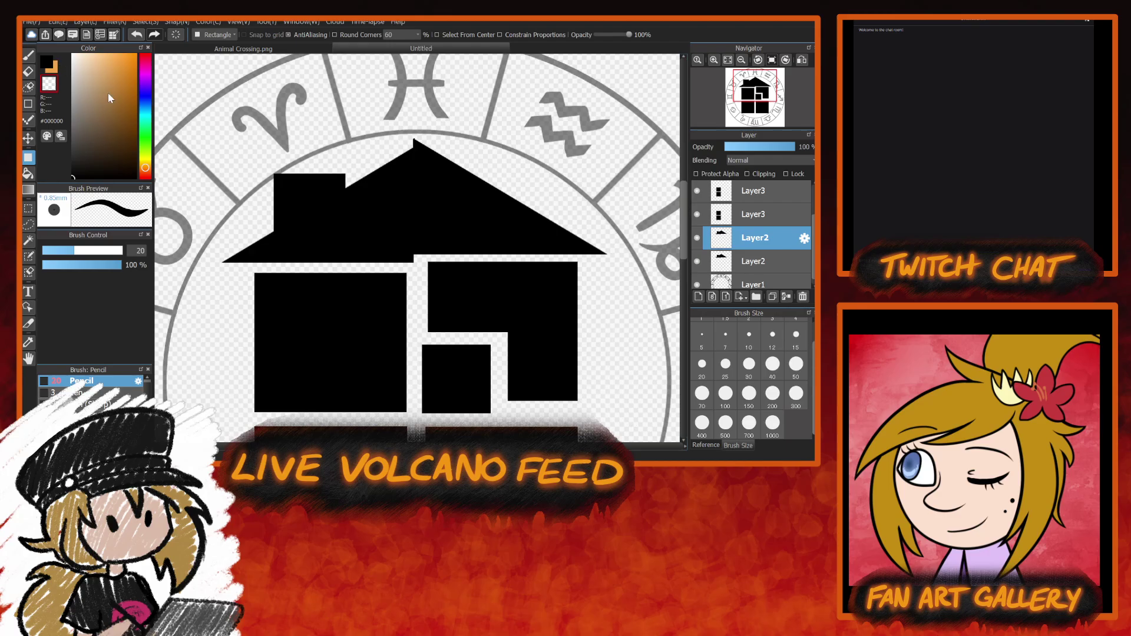
Choose a bright green color and turn on Protect Alpha for the upper copies of Layer2, Layer3 and Layer4.
left_click(146, 139)
left_click(133, 84)
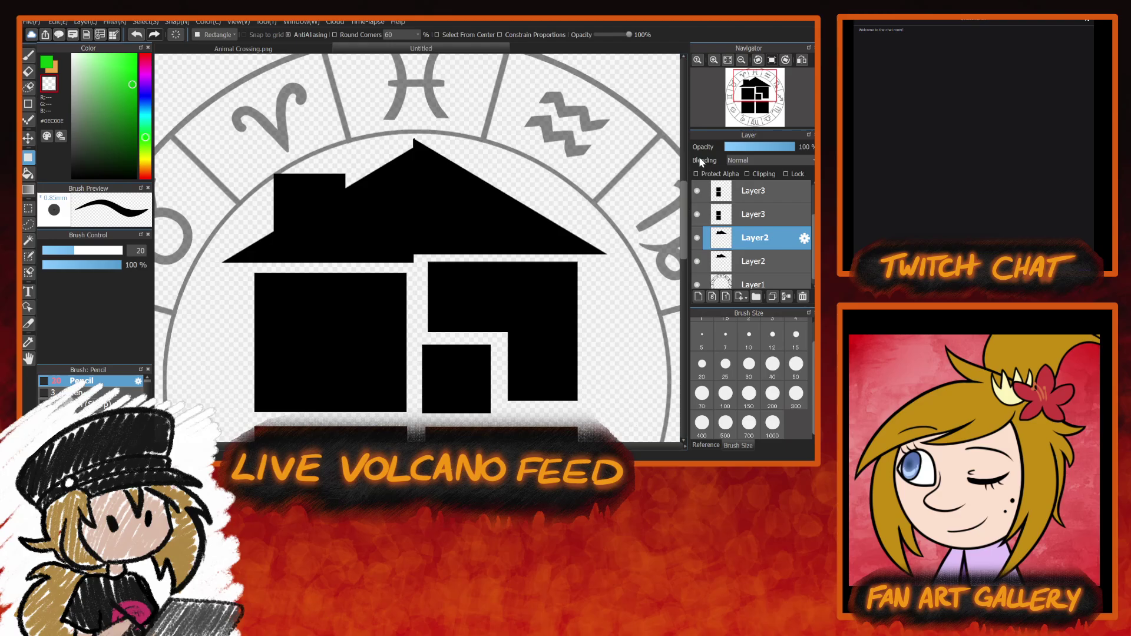
left_click(696, 174)
left_click(698, 191)
left_click(698, 191)
left_click(742, 192)
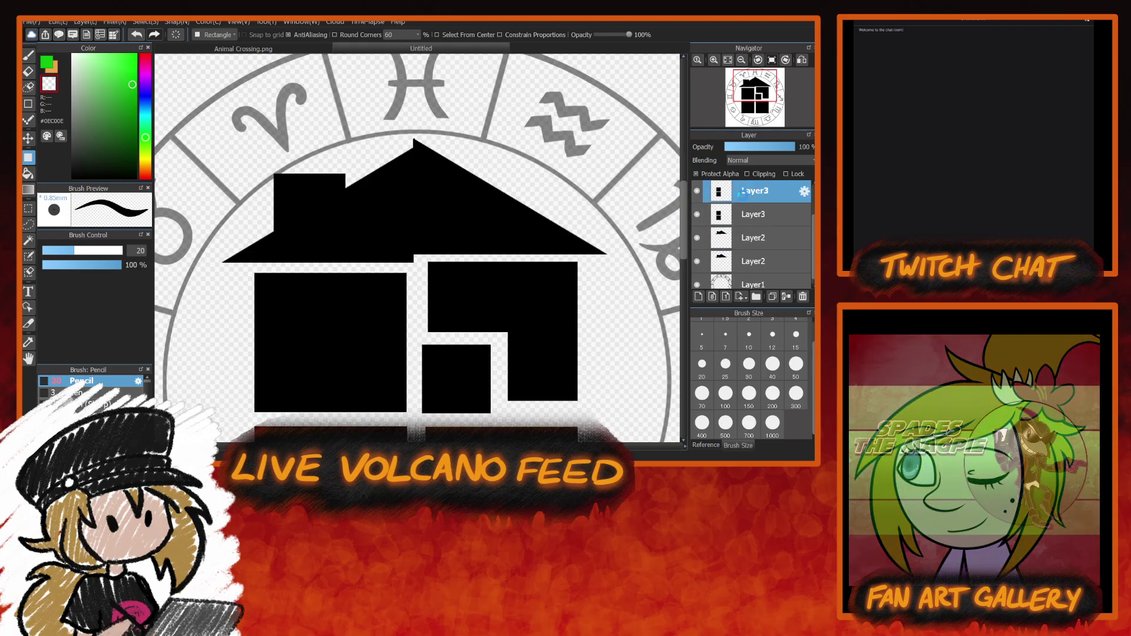
left_click(701, 174)
scroll(725, 224, "up", 3)
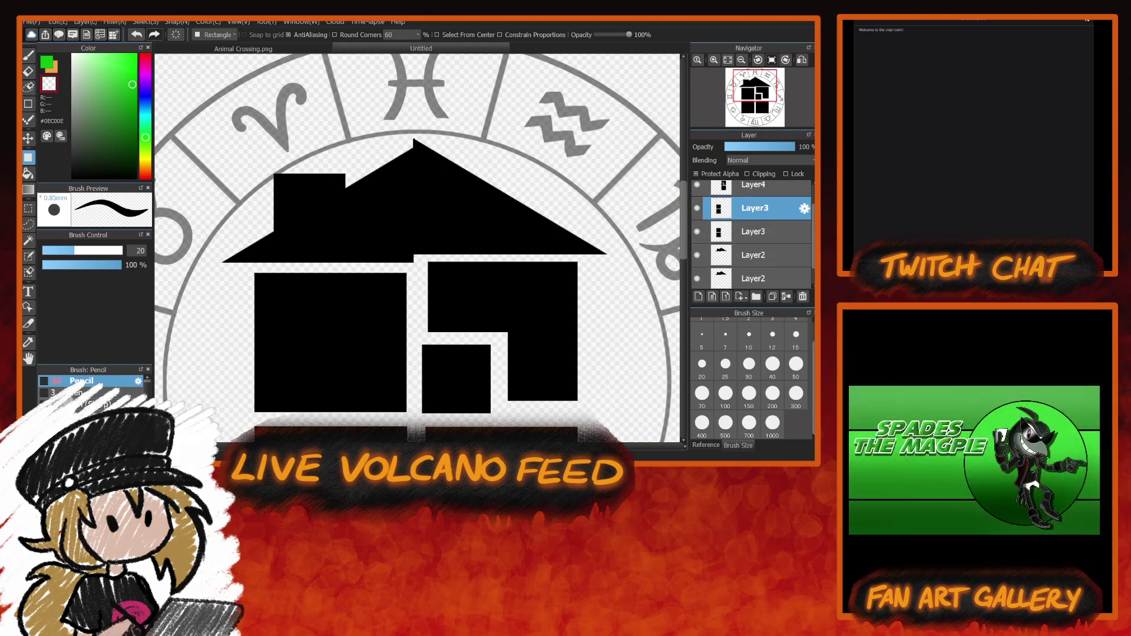
left_click(698, 185)
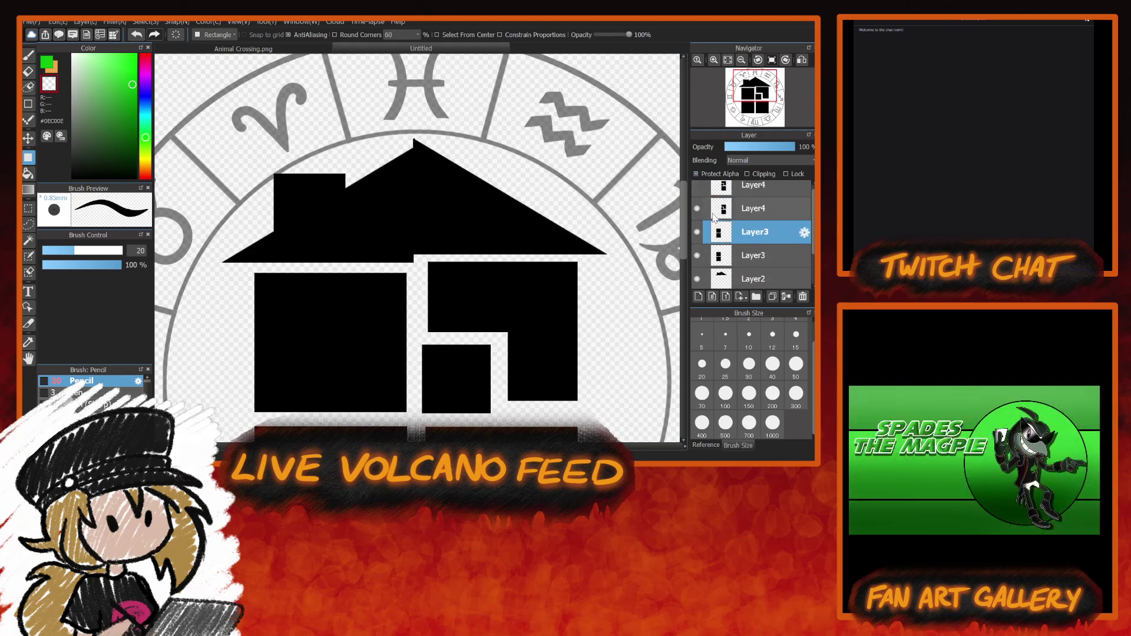
left_click(730, 188)
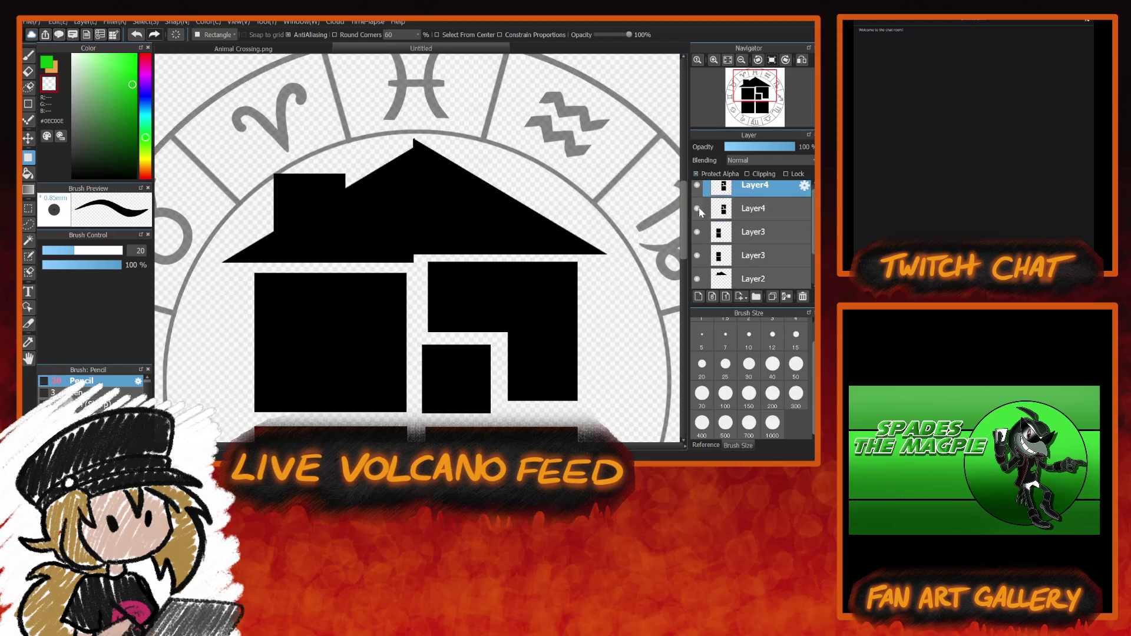
scroll(752, 230, "down", 3)
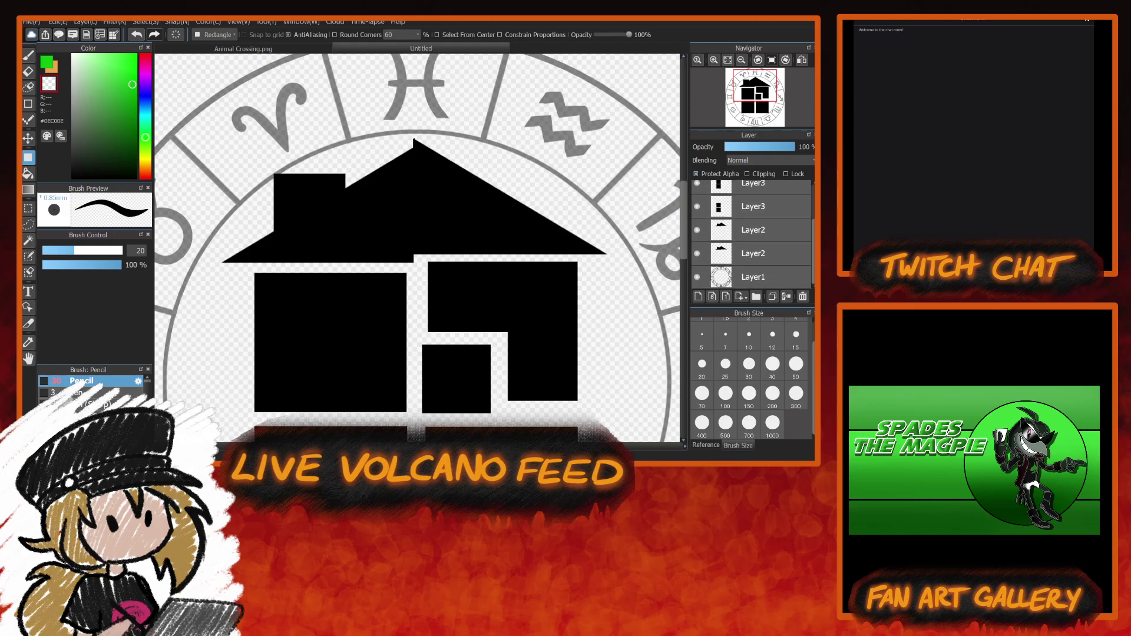
Recolor the roof on the upper Layer2 copy bright green with a filled rectangle.
left_click(771, 238)
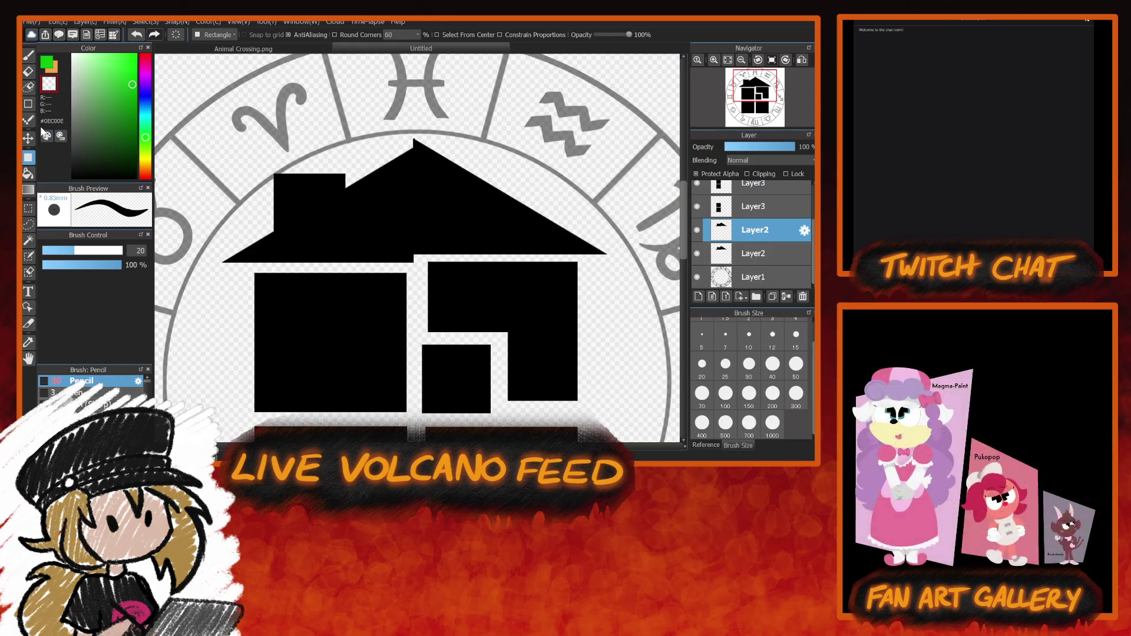
left_click_drag(176, 114, 662, 334)
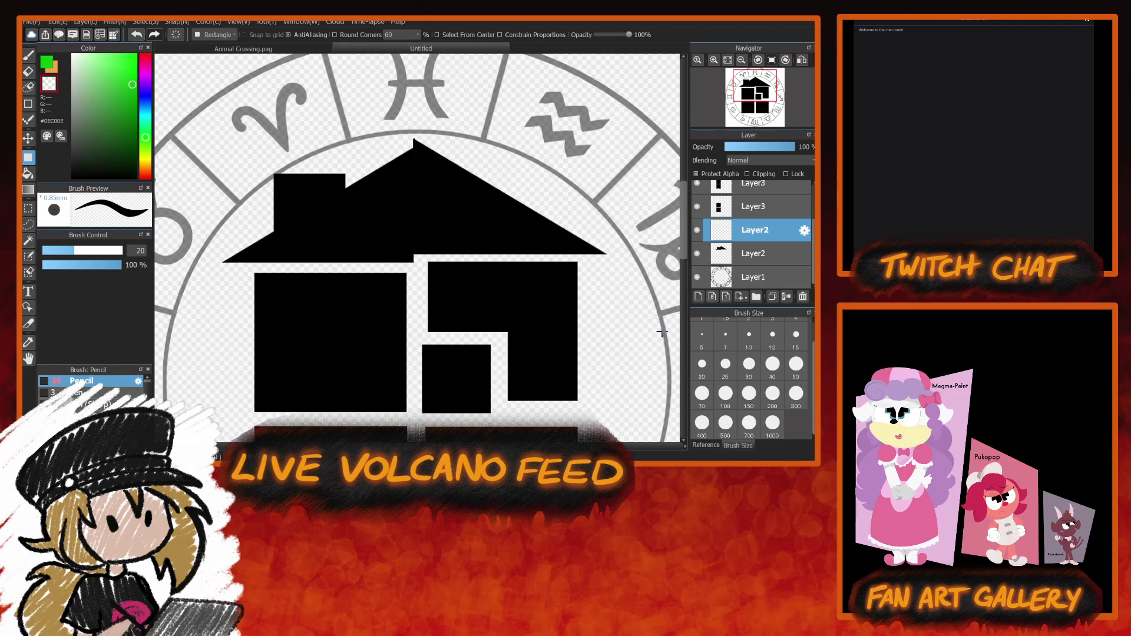
key("ctrl+z")
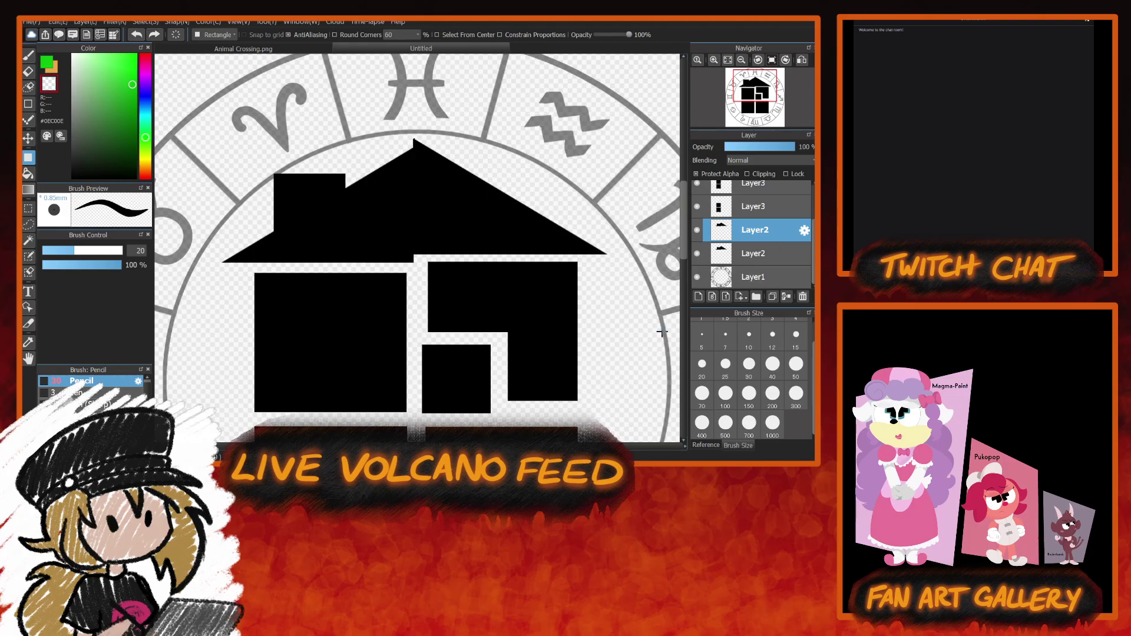
left_click(45, 61)
left_click_drag(187, 104, 668, 304)
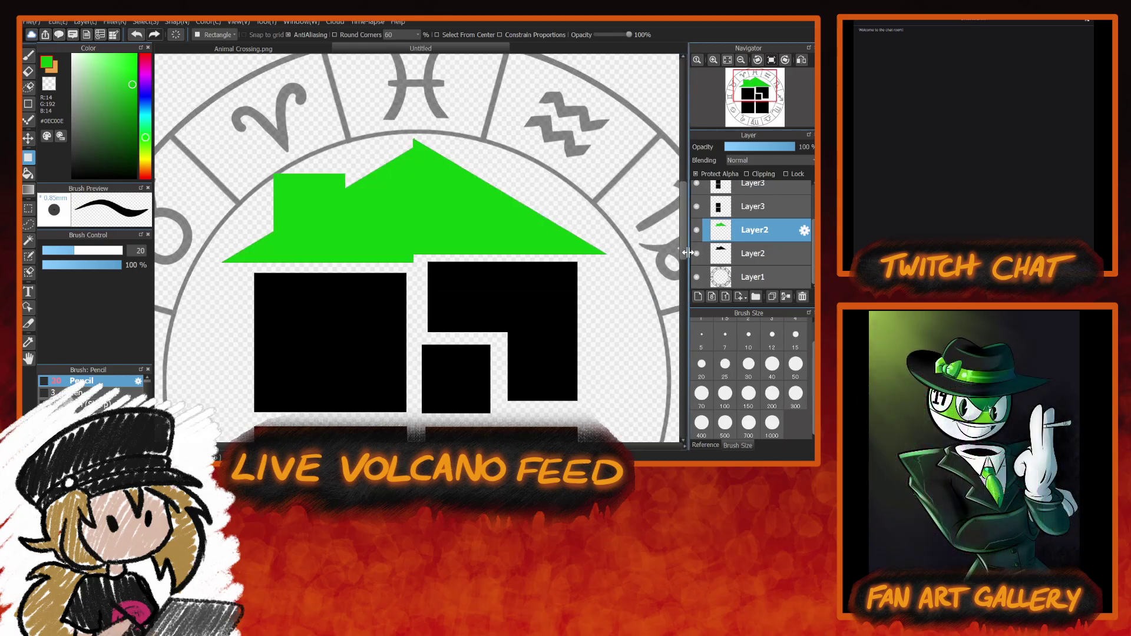
Recolor the upper-left wall block on the upper Layer3 copy bright green.
left_click(743, 185)
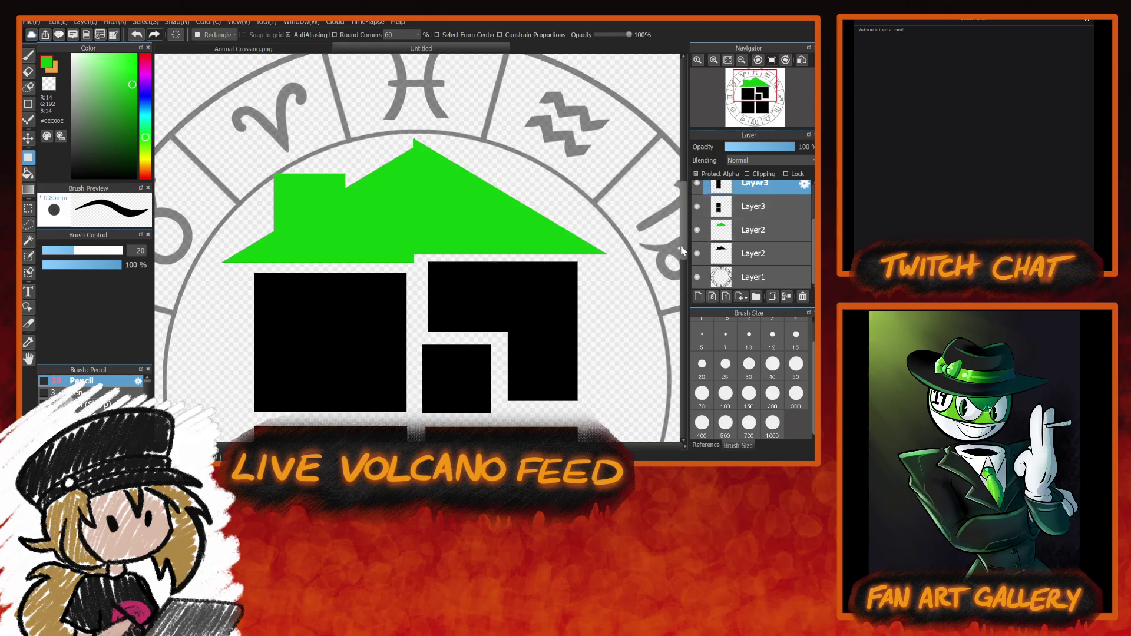
left_click_drag(681, 245, 683, 275)
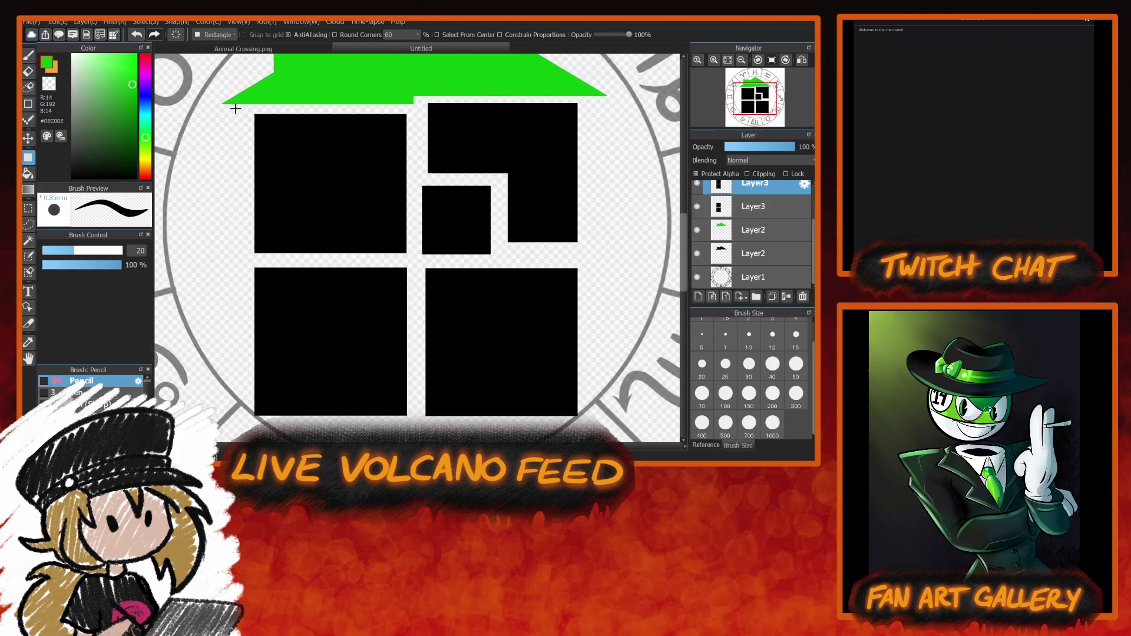
left_click_drag(235, 108, 419, 267)
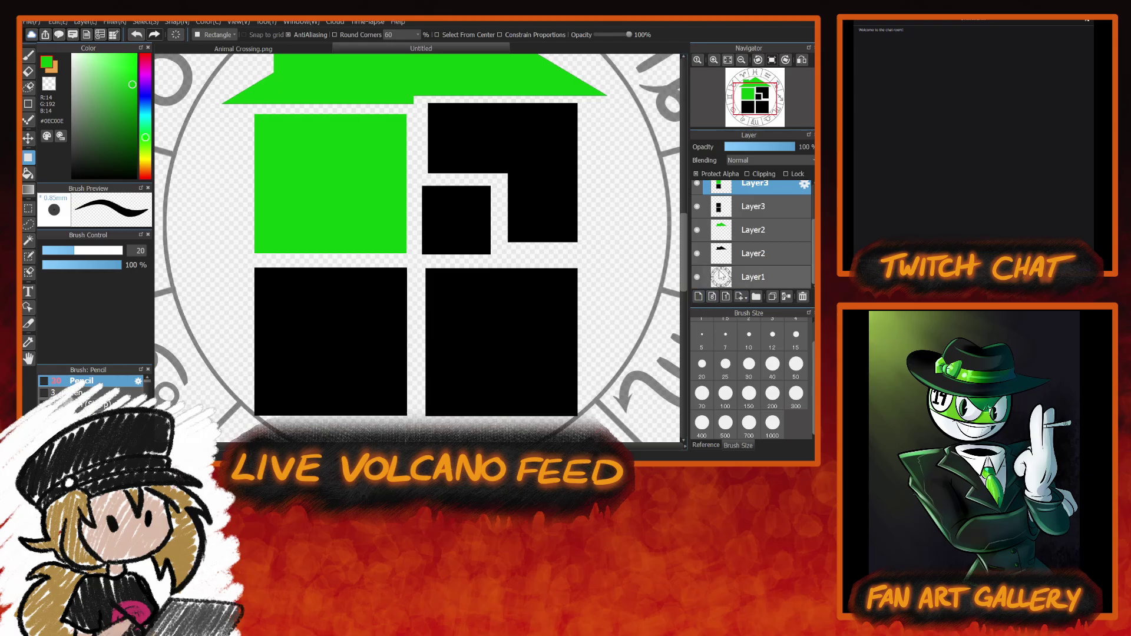
Try adding a new layer above the lower Layer3 copy, and undo it together with the green fill of the upper-left wall block.
left_click(757, 209)
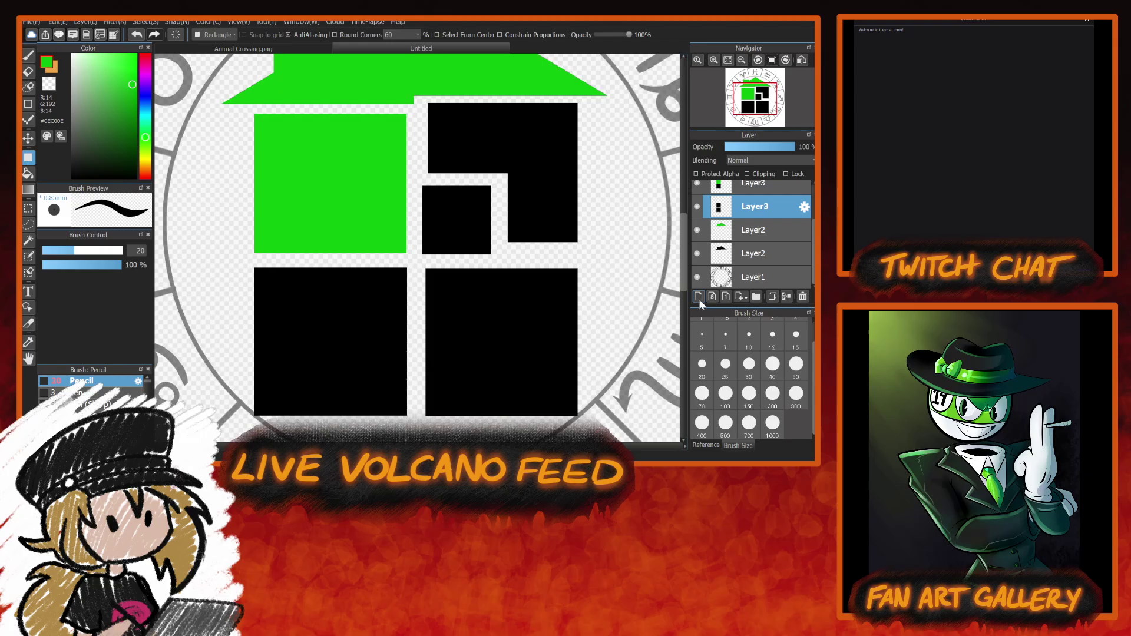
left_click(699, 298)
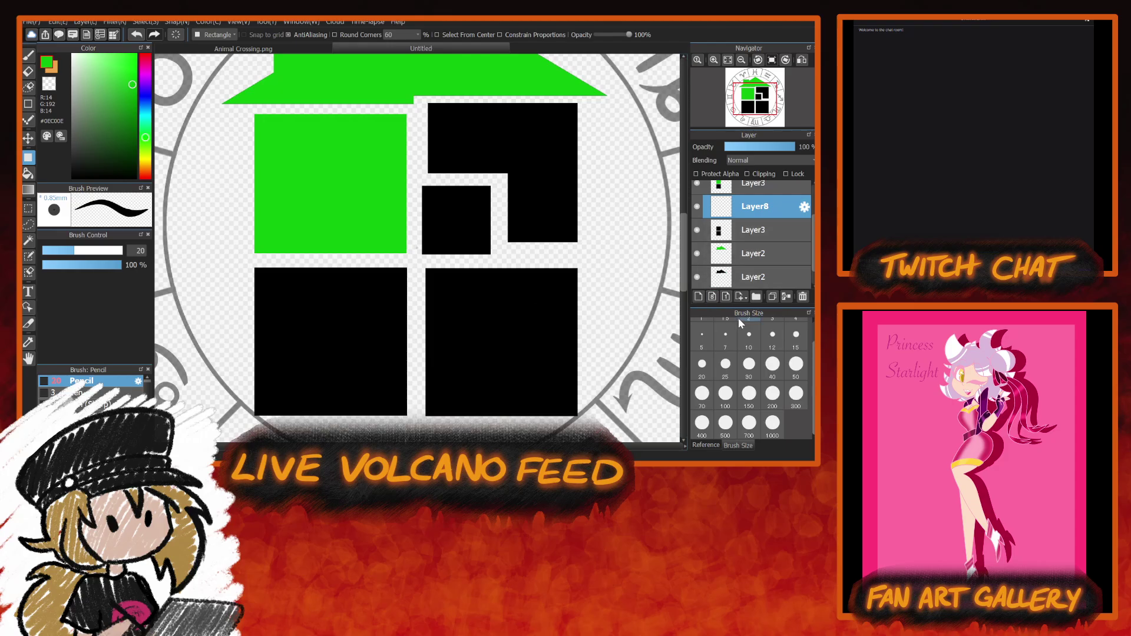
key("ctrl+z")
key("ctrl+z")
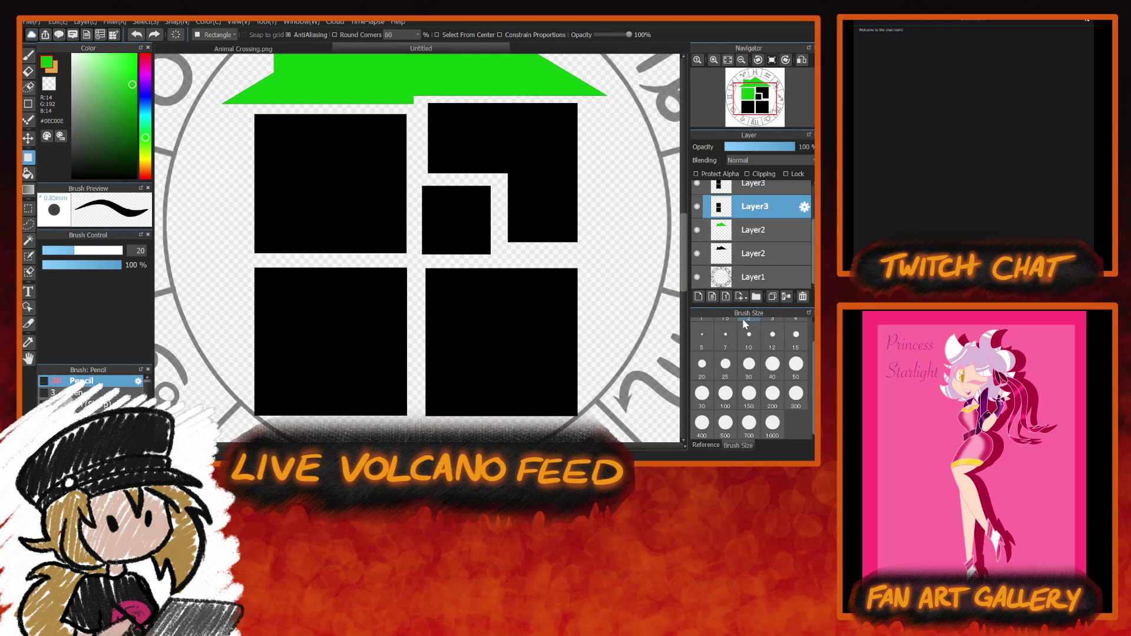
scroll(672, 247, "up", 4)
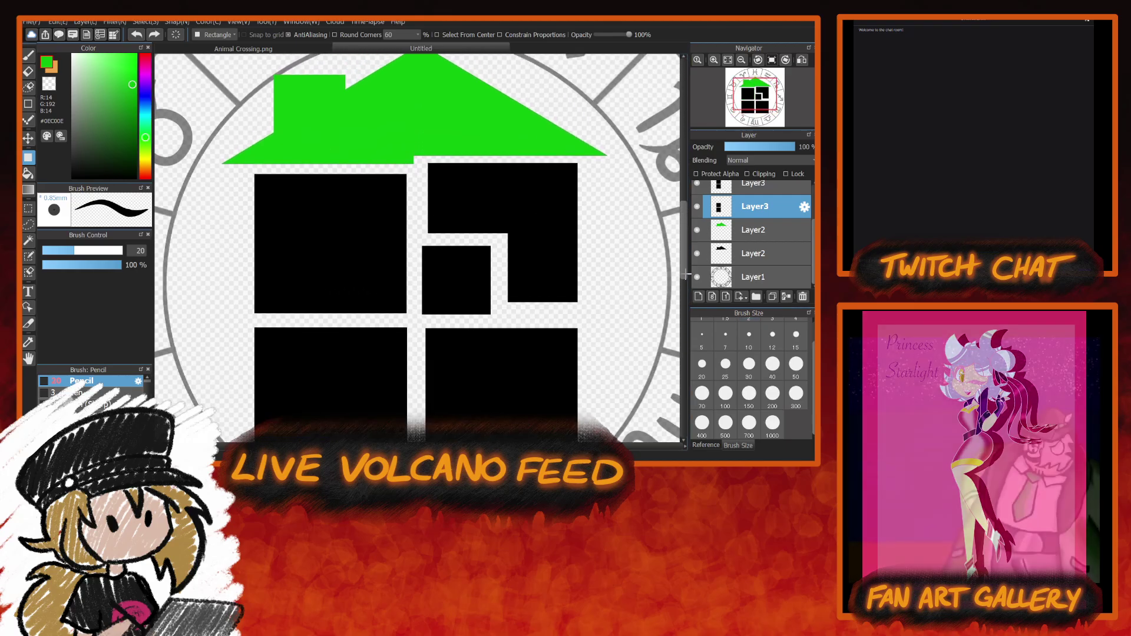
left_click(744, 236)
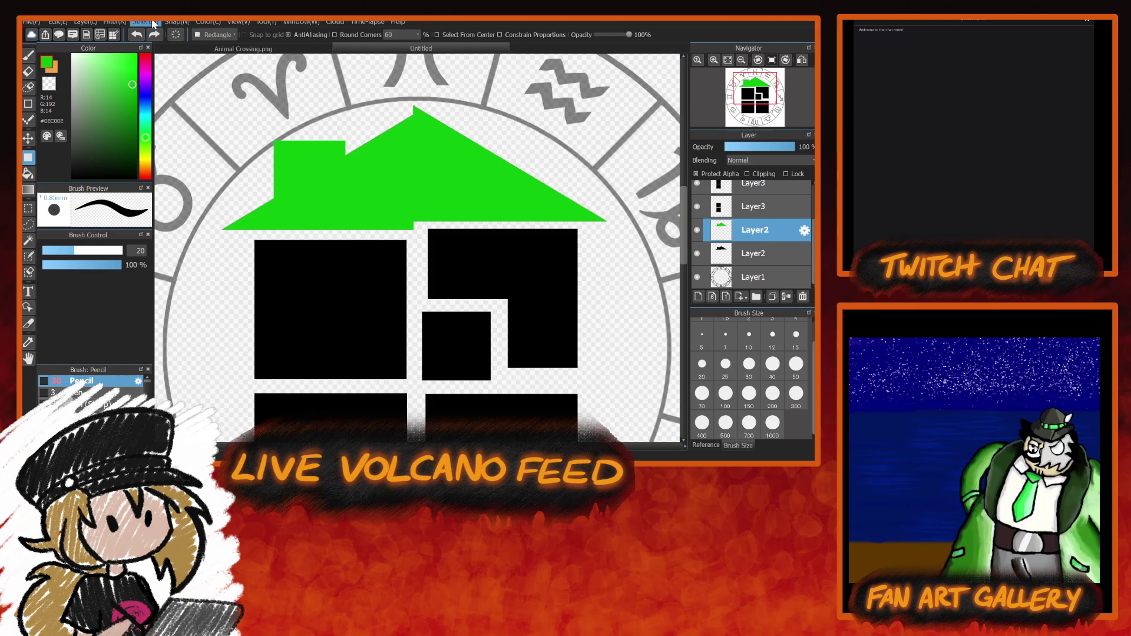
key("ctrl+t")
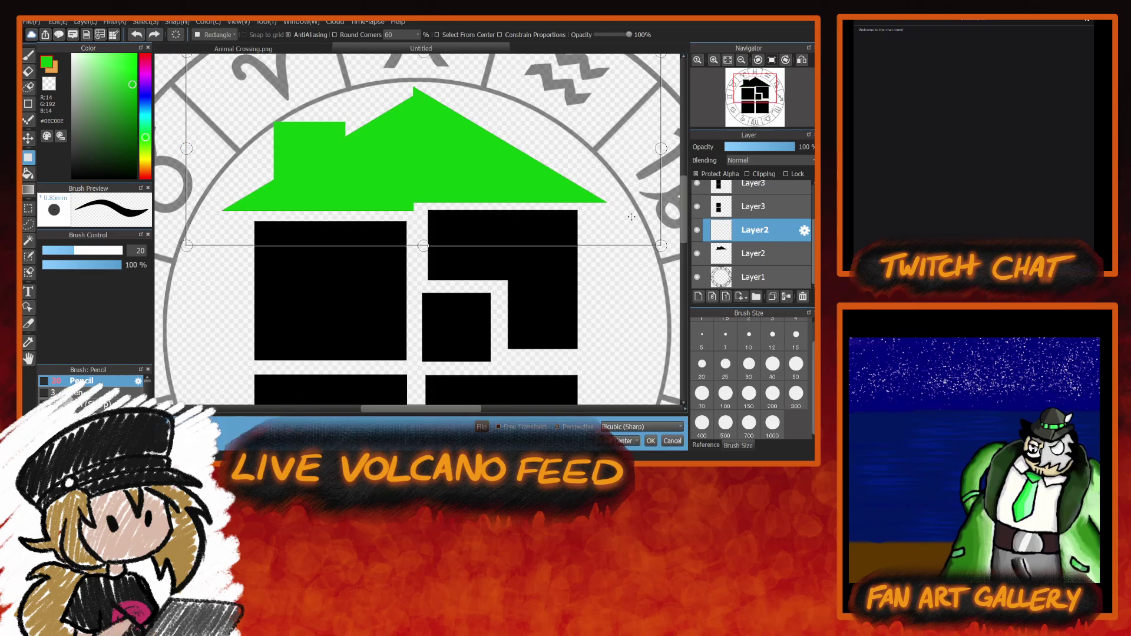
left_click_drag(661, 246, 631, 234)
left_click_drag(216, 149, 188, 150)
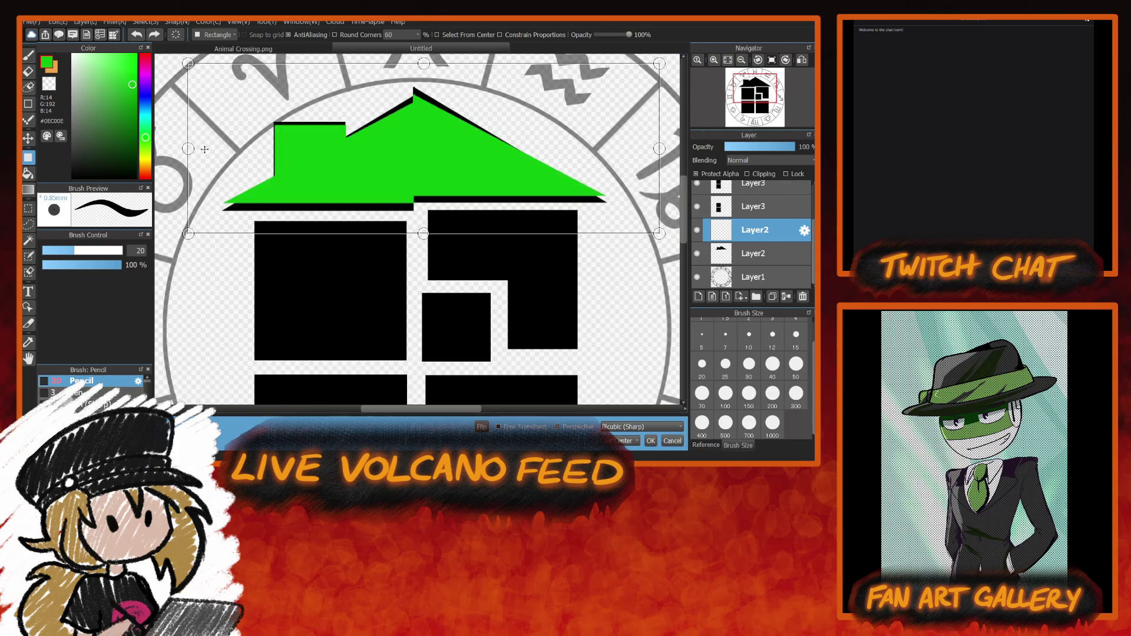
left_click_drag(424, 63, 425, 59)
left_click_drag(664, 236, 642, 234)
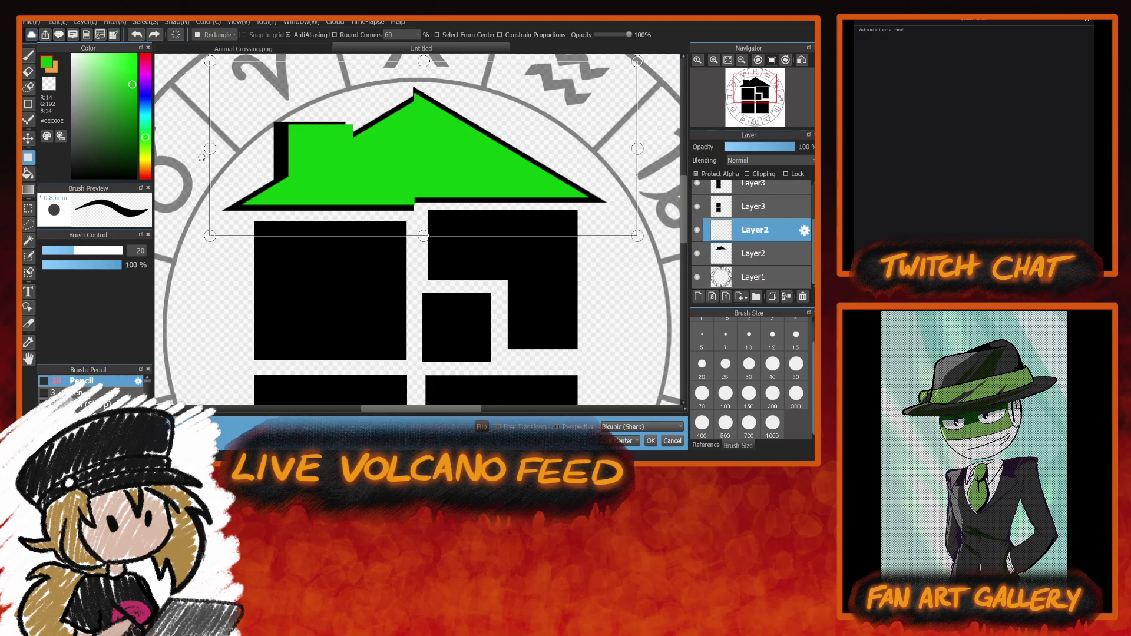
left_click_drag(210, 148, 200, 153)
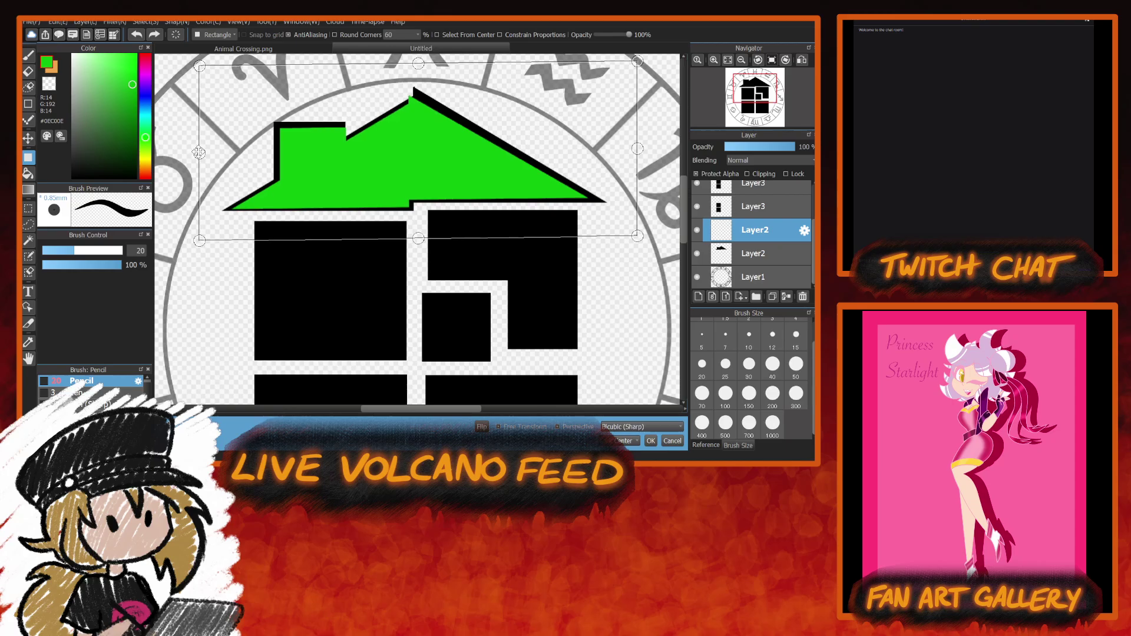
left_click(675, 442)
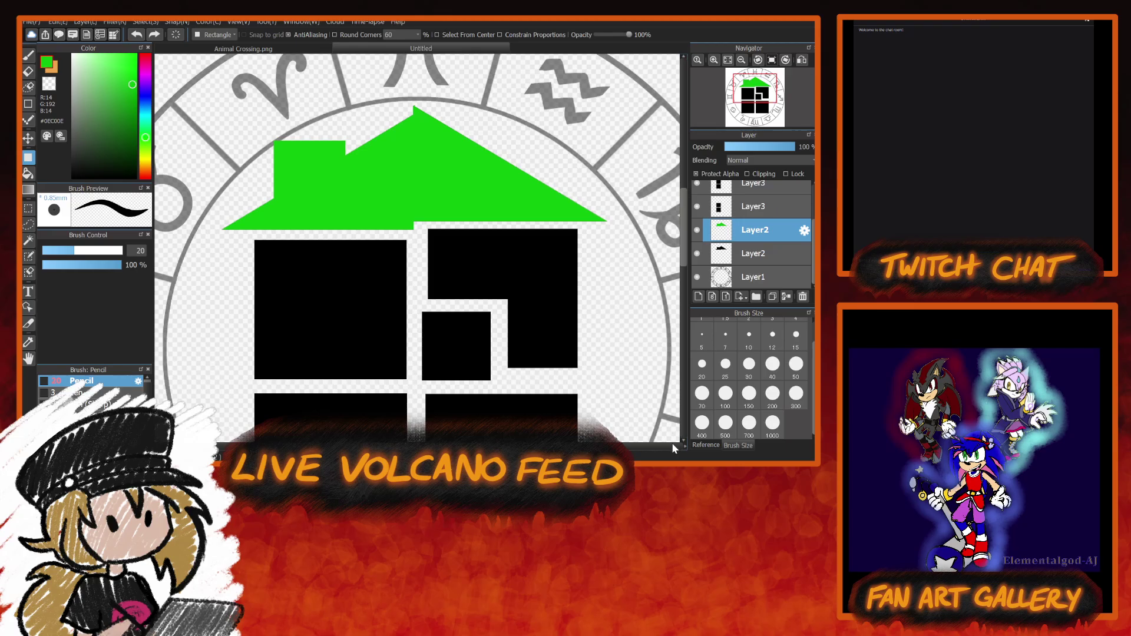
Undo the roof's green fill and recolor the upper-left wall block on the upper Layer3 copy bright green with a filled rectangle.
key("ctrl+z")
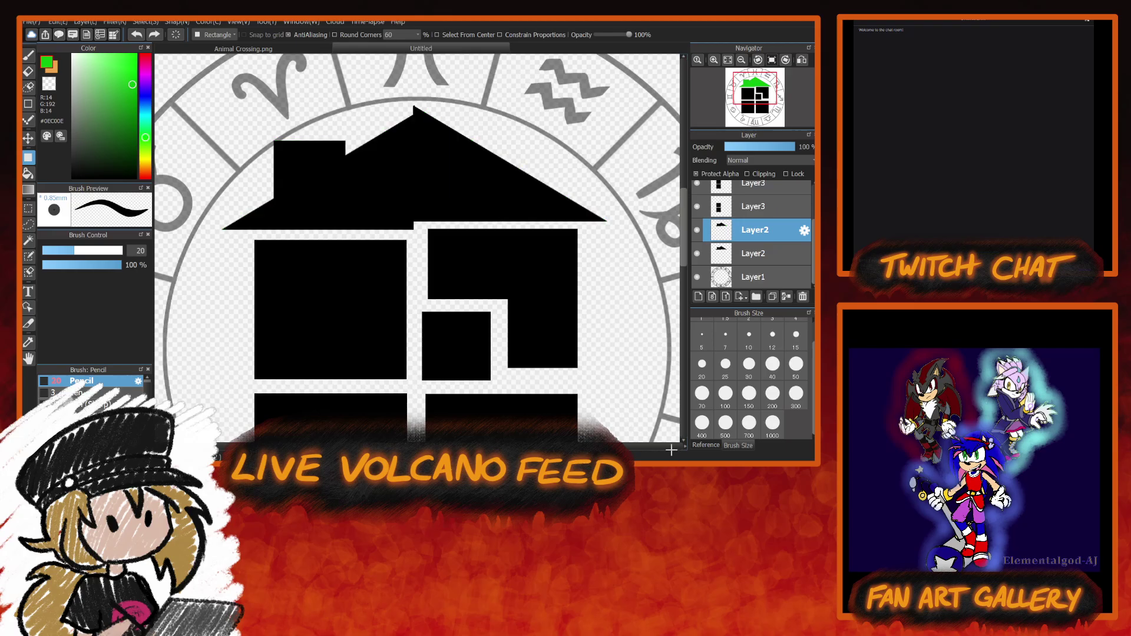
left_click_drag(682, 258, 696, 286)
left_click(771, 213)
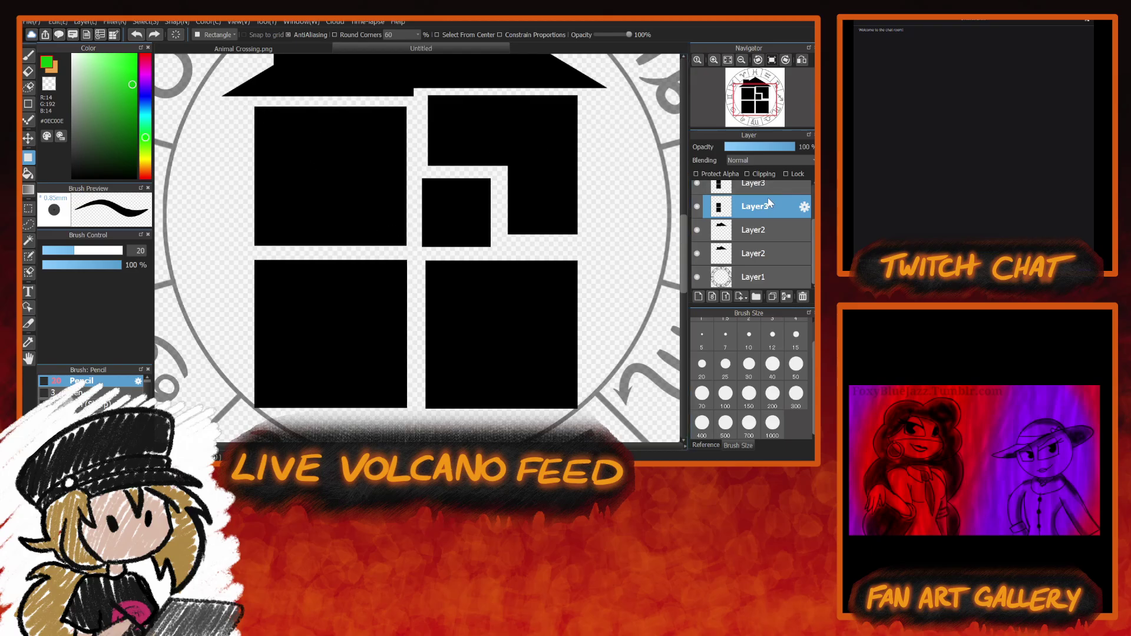
left_click(759, 186)
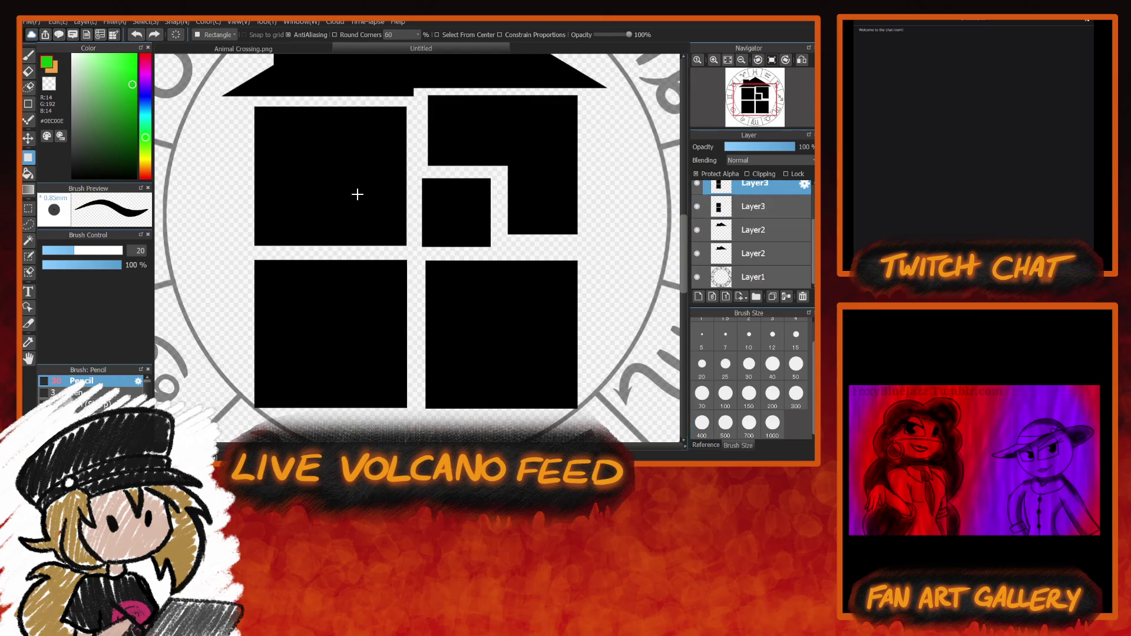
left_click_drag(244, 102, 413, 258)
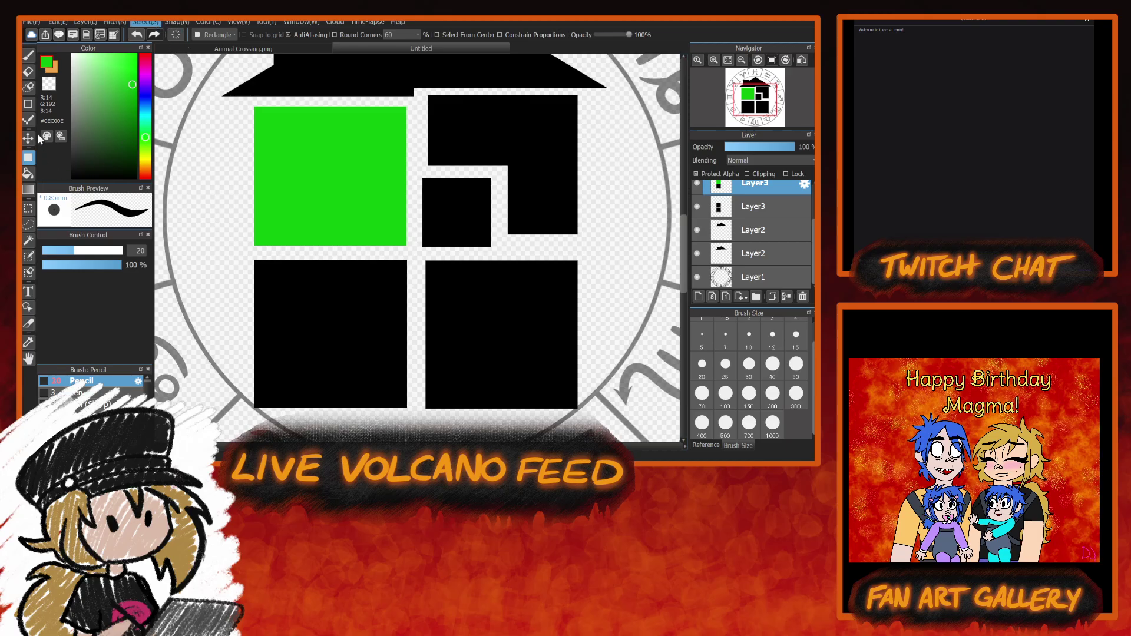
Select the green upper-left wall block and scale it down slightly about its center to leave an even black border around it.
left_click(28, 239)
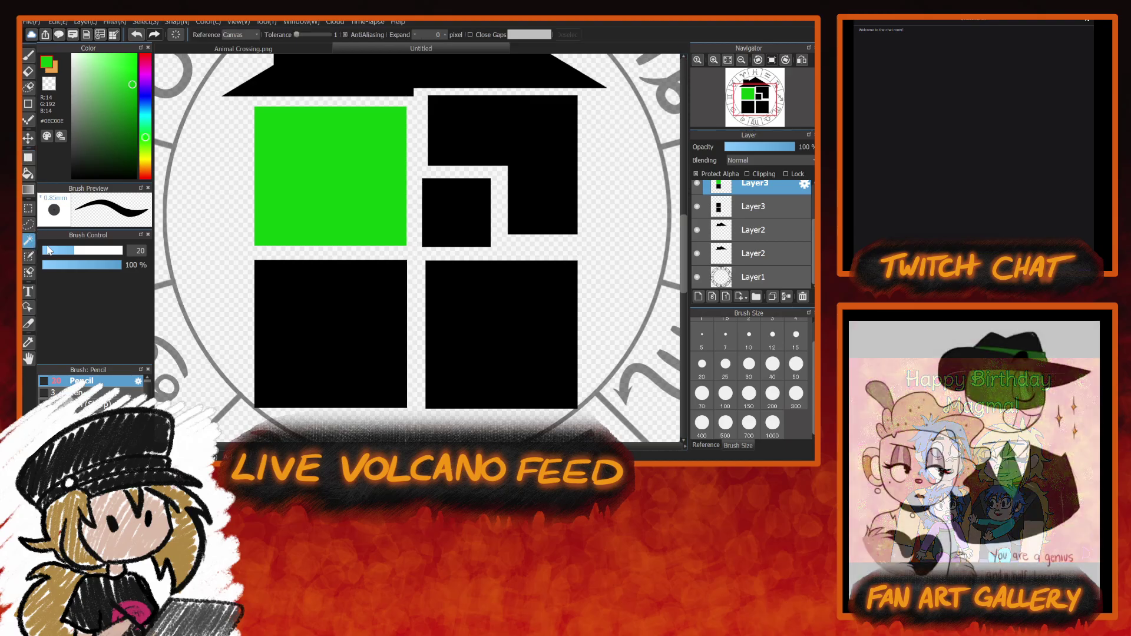
left_click(295, 217)
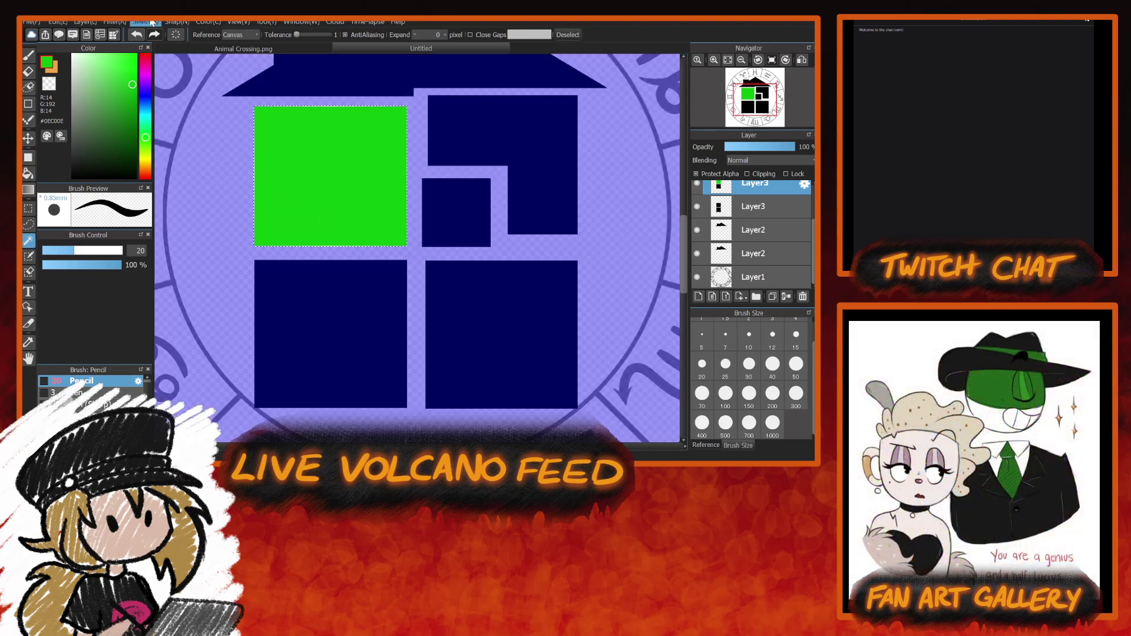
key("ctrl+t")
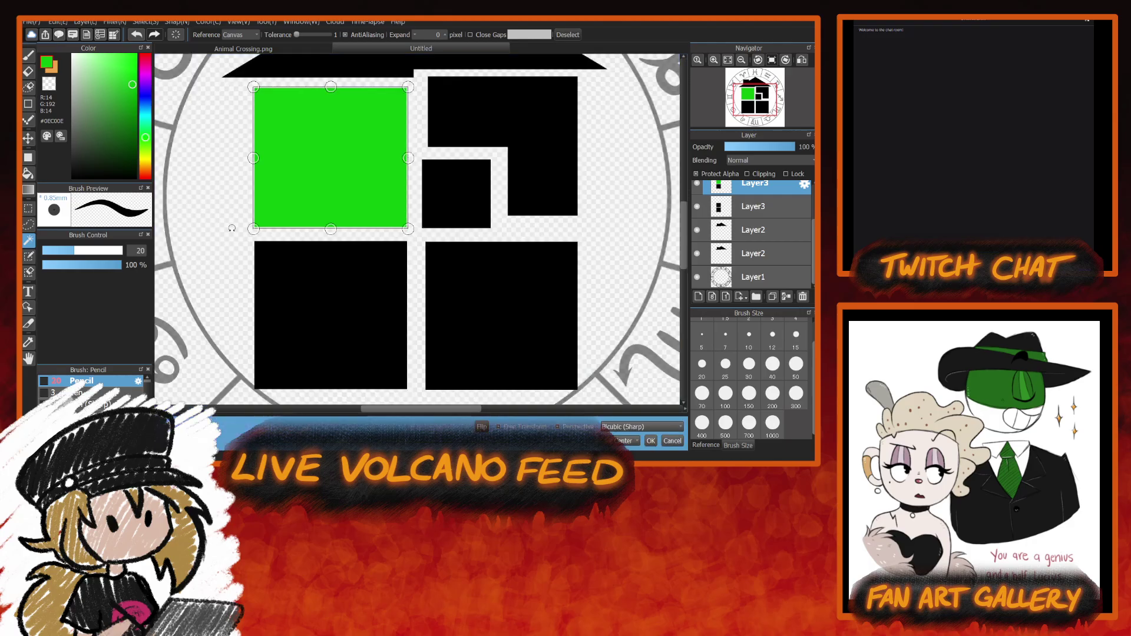
left_click_drag(408, 230, 408, 228)
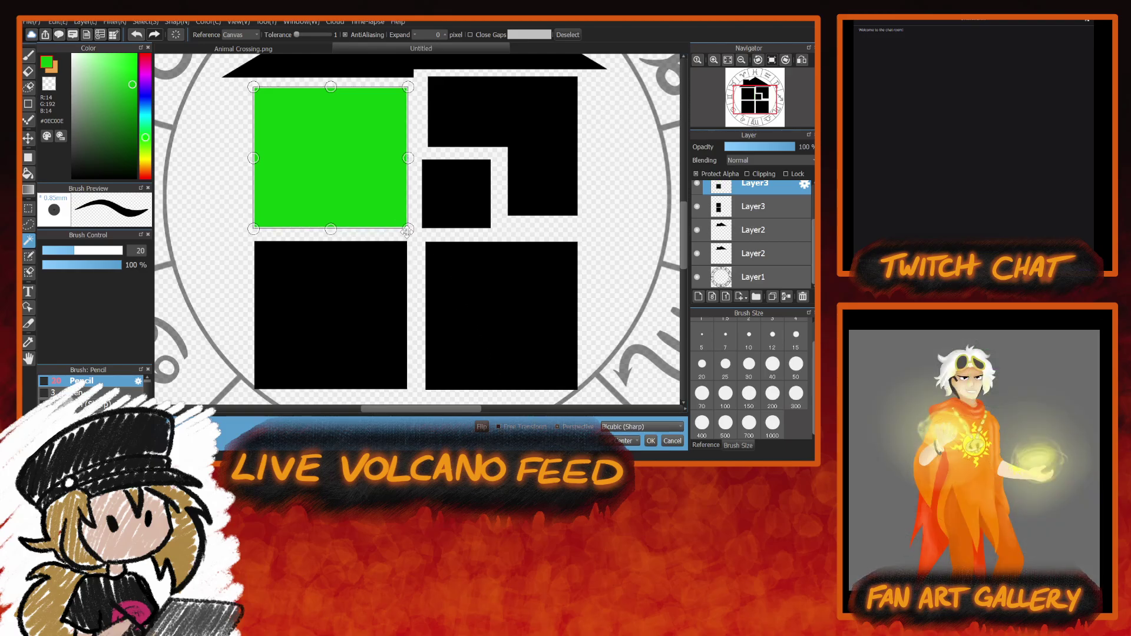
left_click_drag(407, 232, 401, 222)
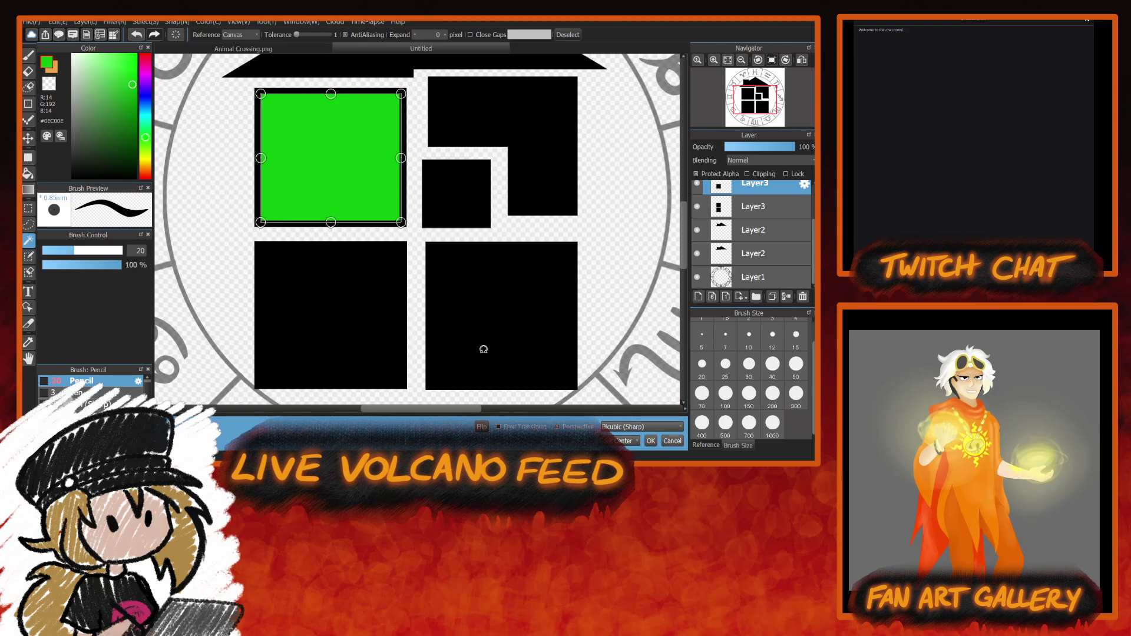
left_click(651, 441)
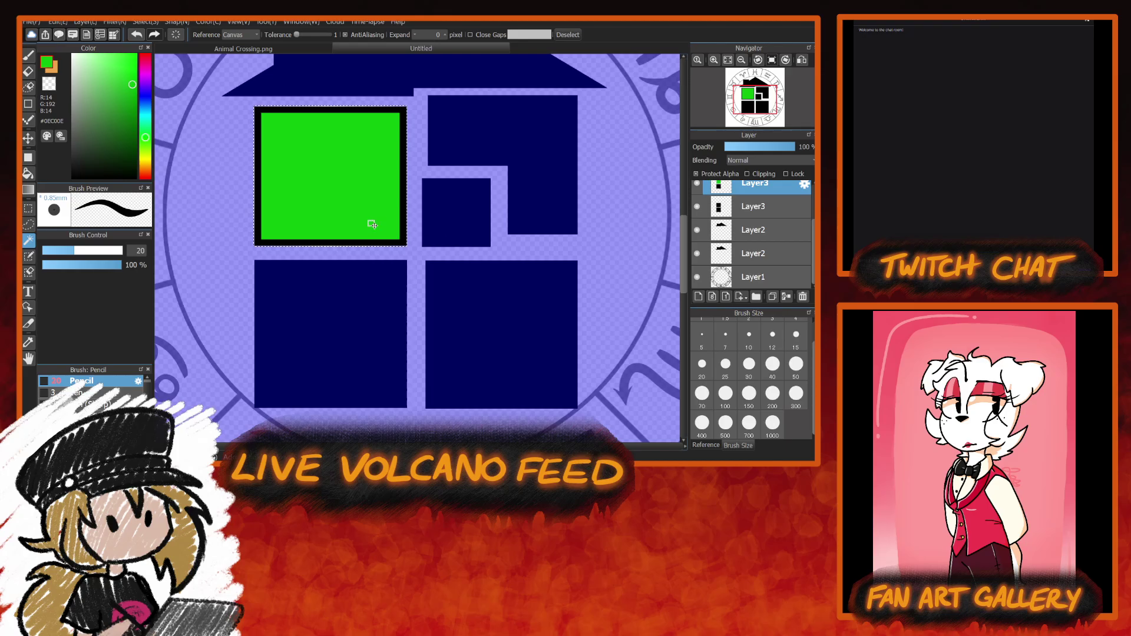
Clear the green upper-left block's area from the black block on the lower Layer3 copy, and return to the upper Layer3 copy.
left_click_drag(313, 184, 313, 181)
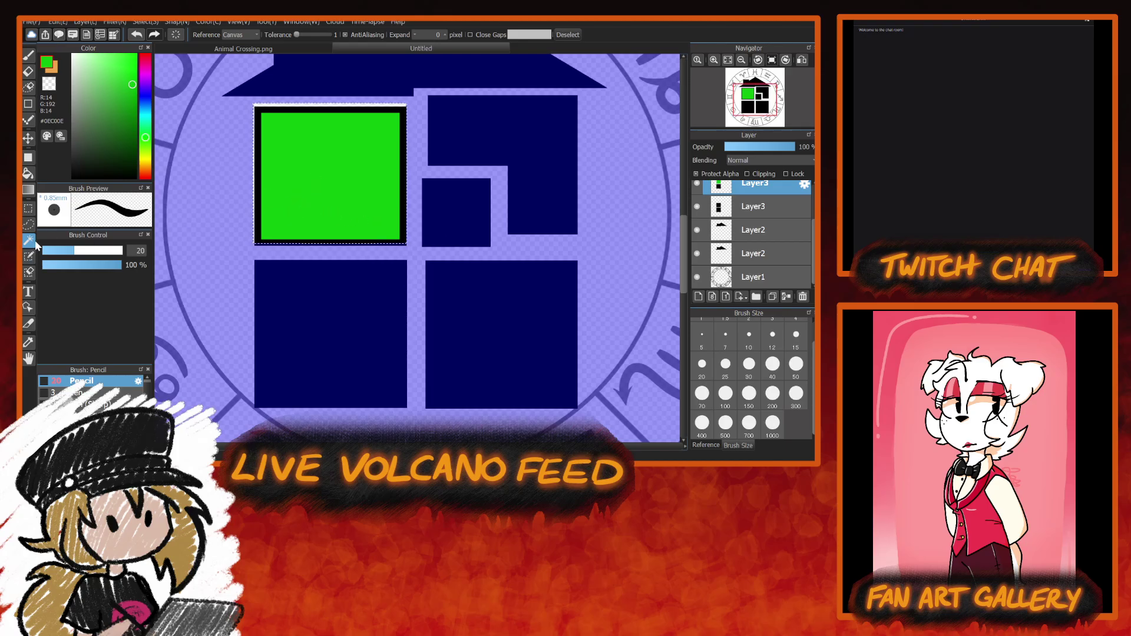
key("ctrl+d")
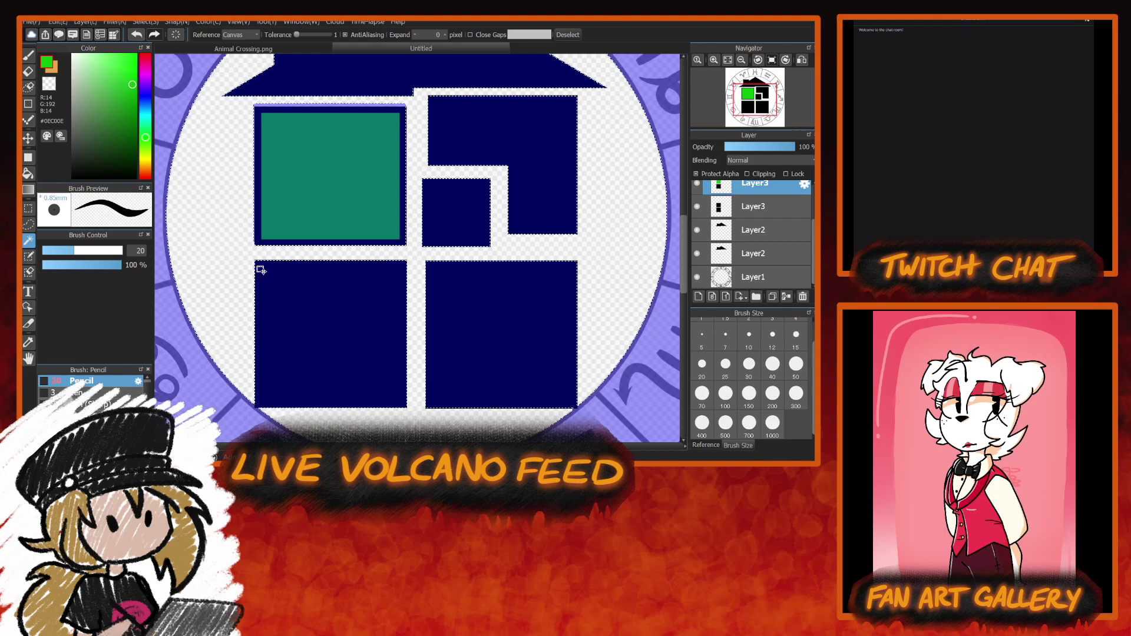
left_click(757, 212)
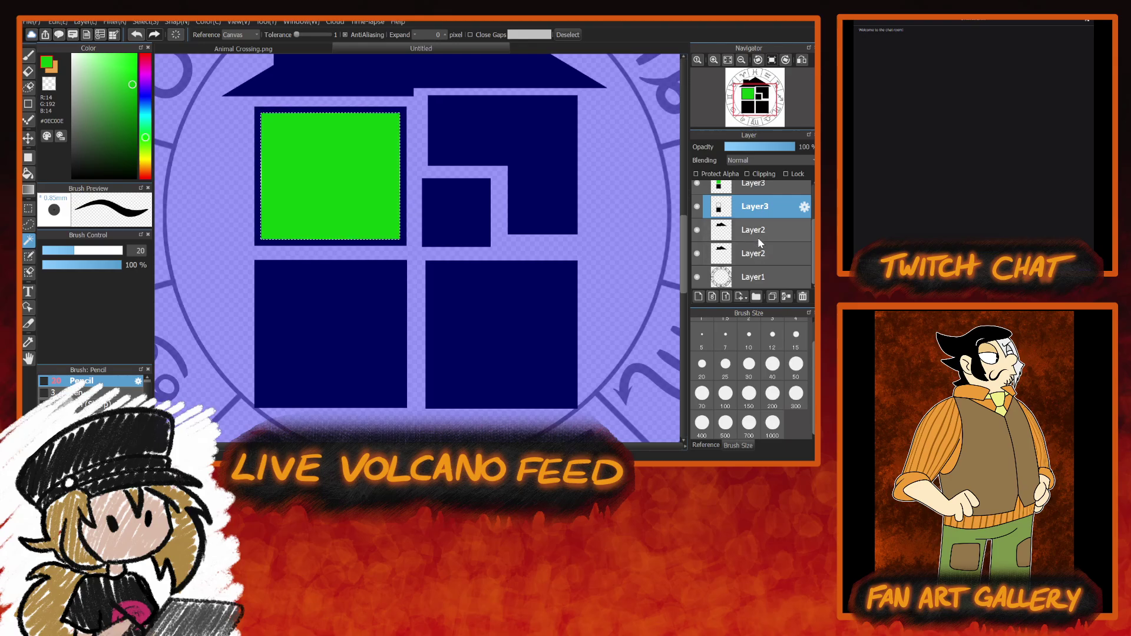
left_click(766, 185)
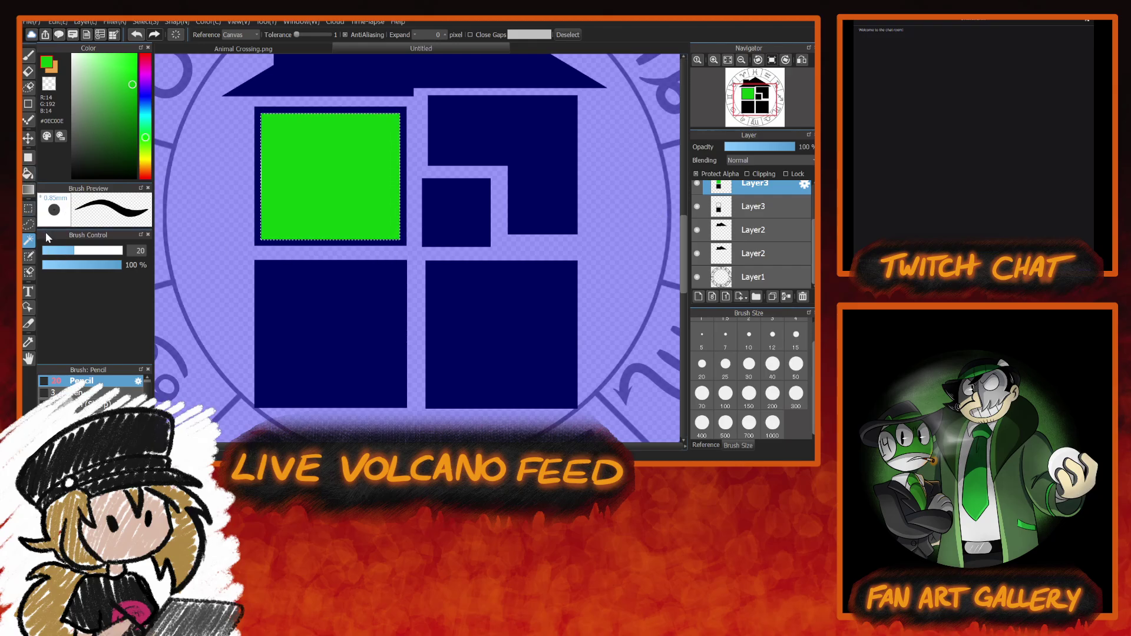
Try filling a rectangular selection slightly inset from the lower-left wall block's edges with bright green, and undo the fill and selection.
left_click(27, 209)
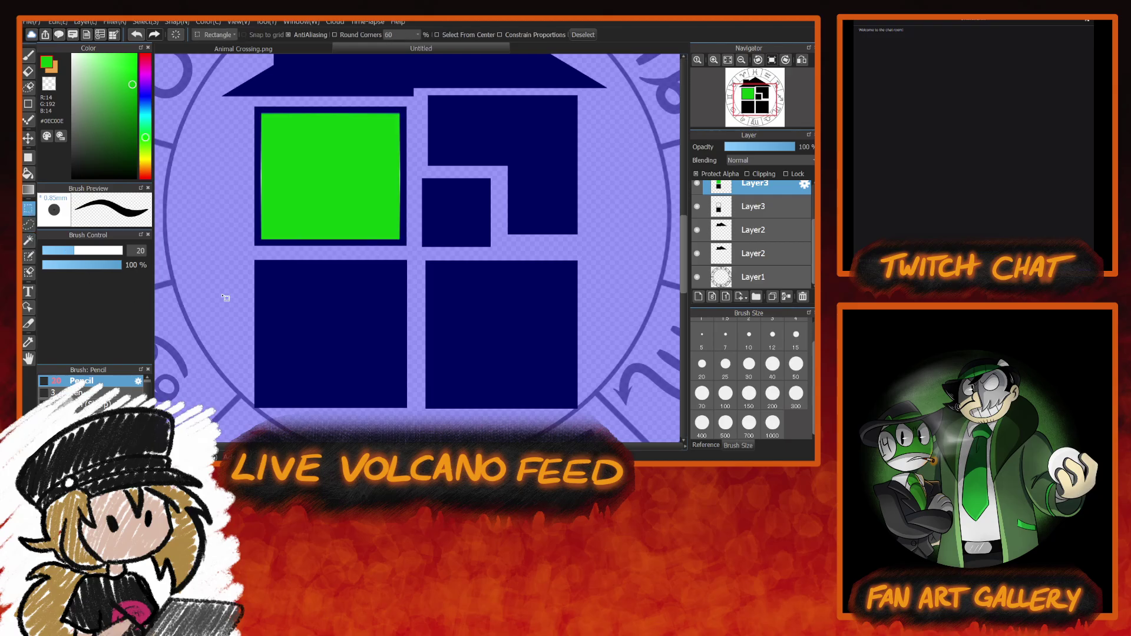
left_click(263, 271)
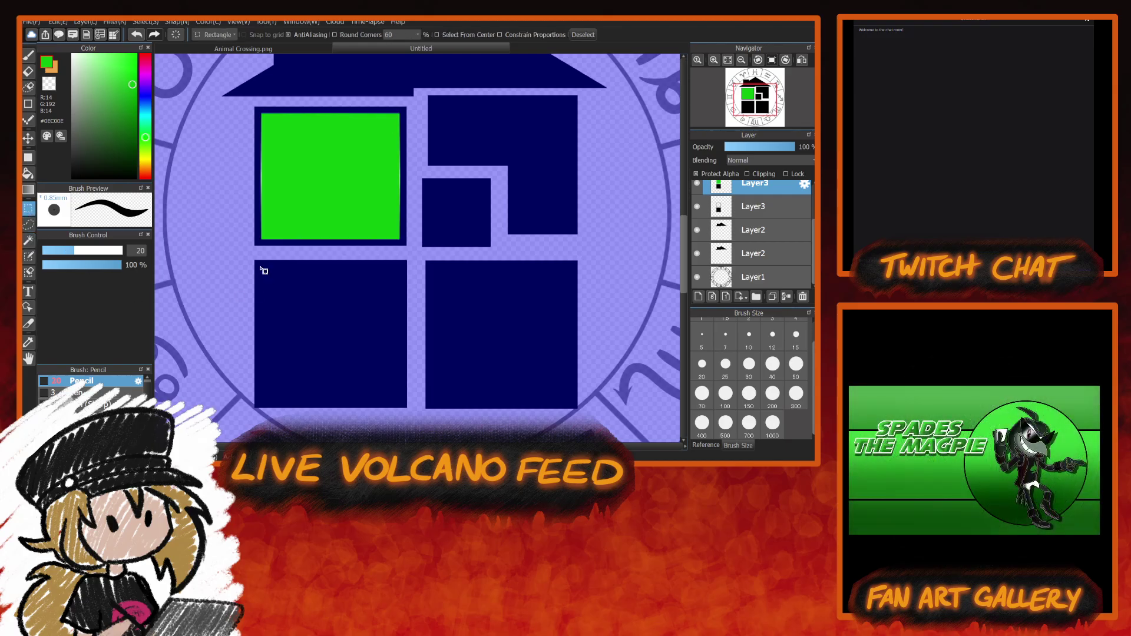
left_click_drag(266, 280, 406, 407)
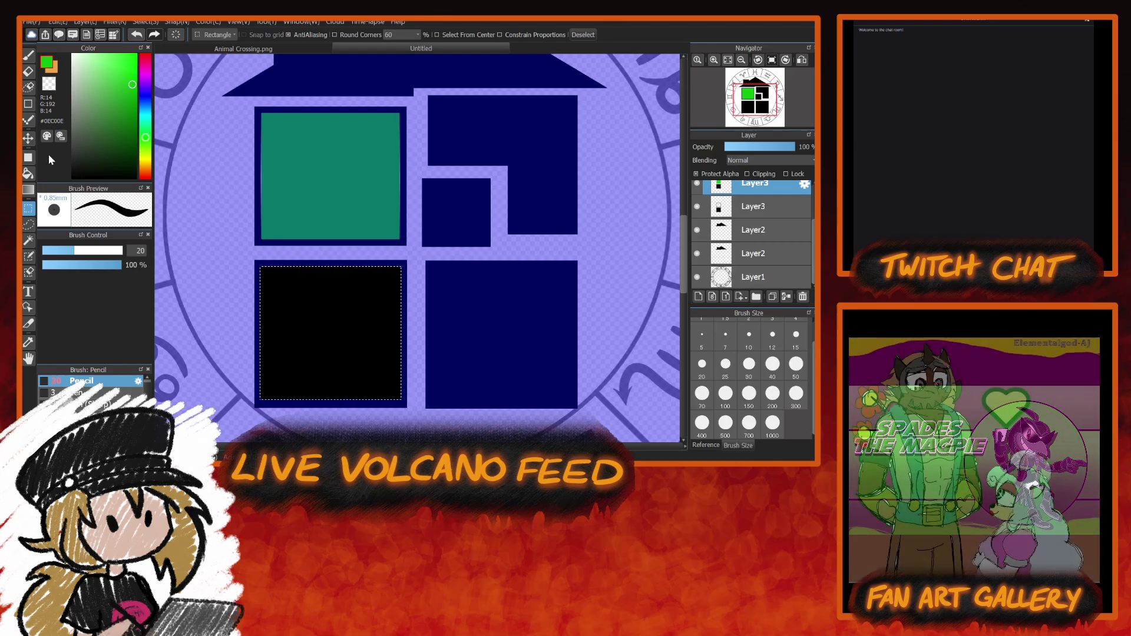
left_click(28, 173)
left_click(332, 363)
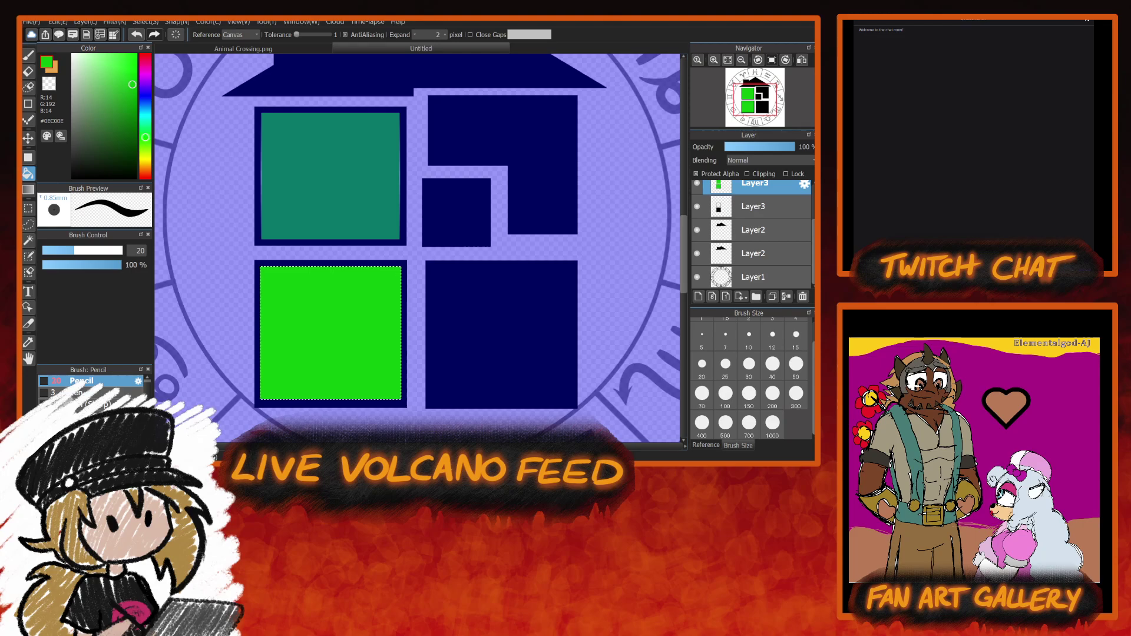
key("ctrl+z")
key("ctrl+z")
key("ctrl+z")
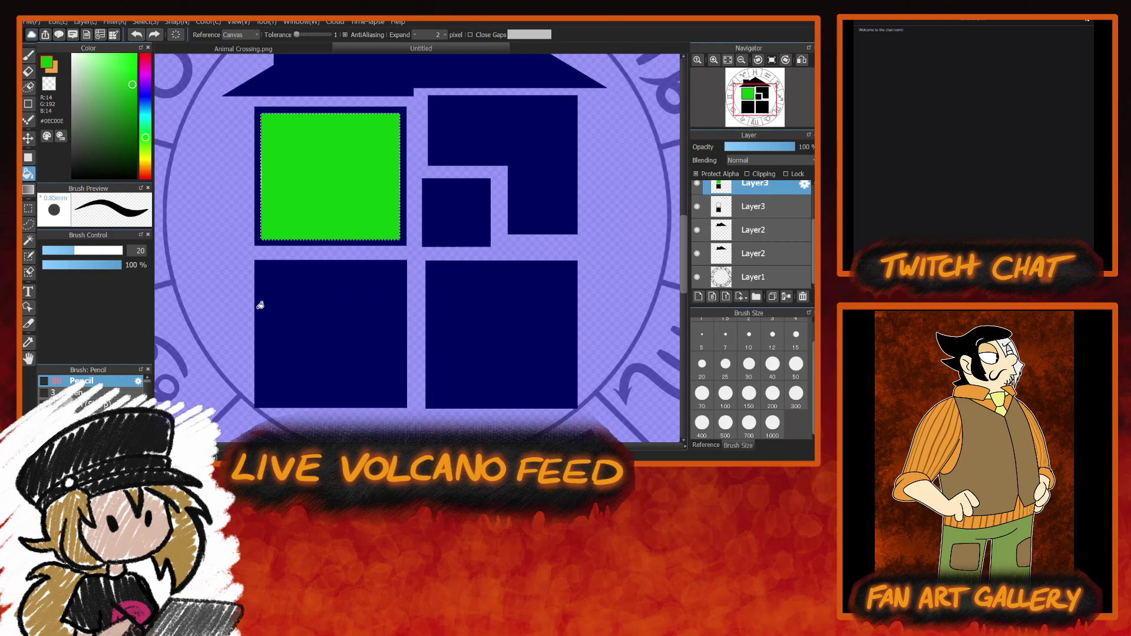
Select the whole lower-left wall block with the Magic Wand and recolor it bright green with a filled rectangle.
key("w")
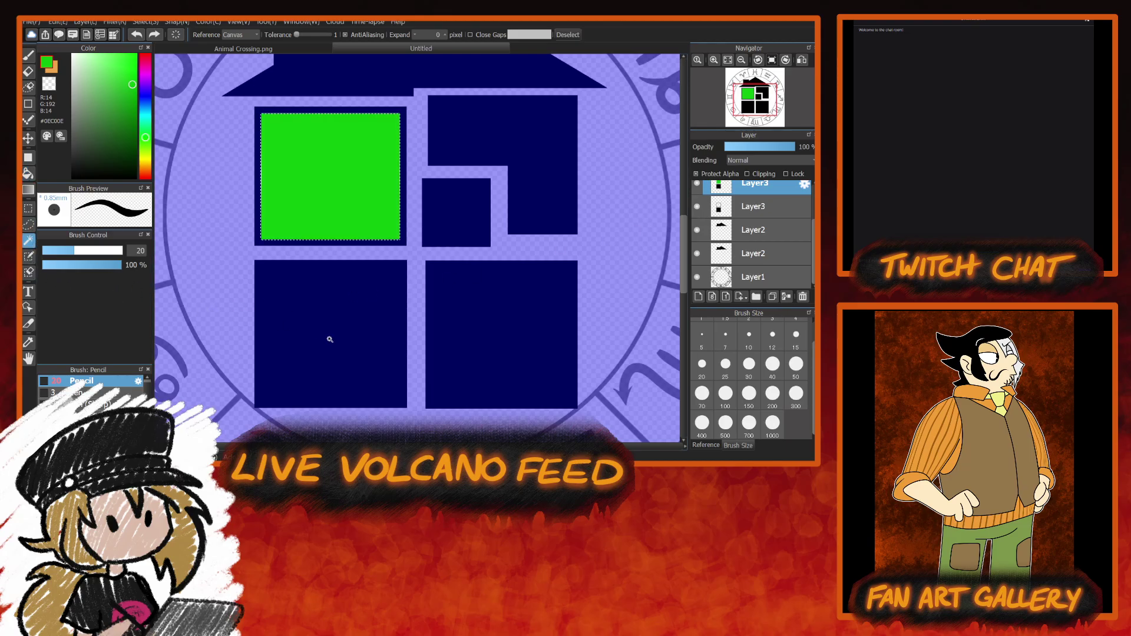
left_click(333, 351)
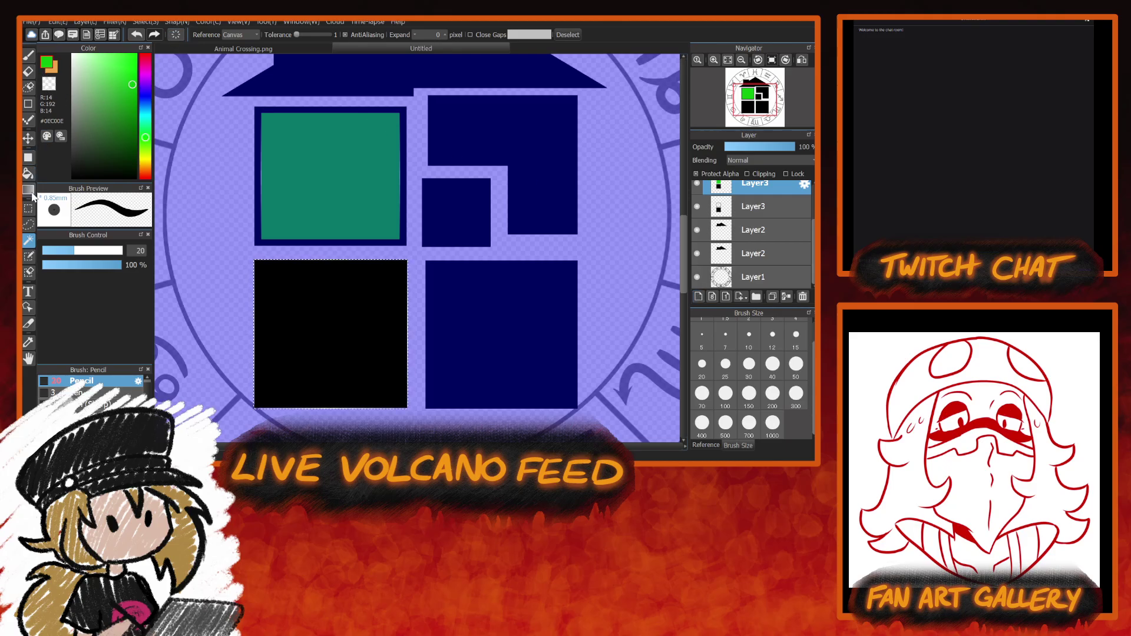
left_click(29, 157)
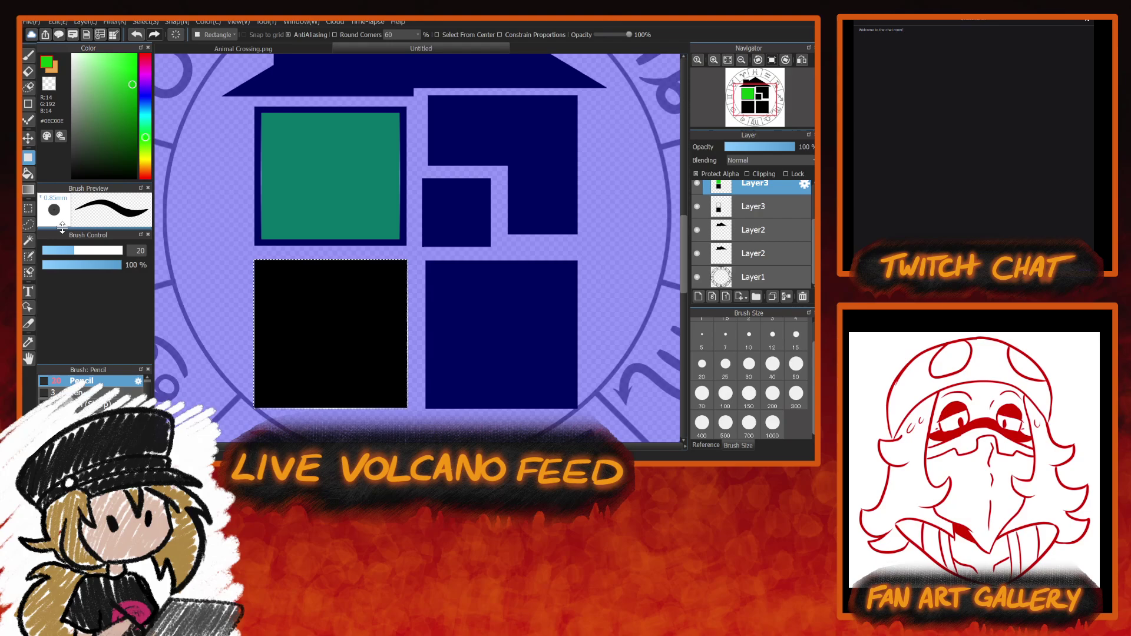
left_click_drag(240, 252, 419, 424)
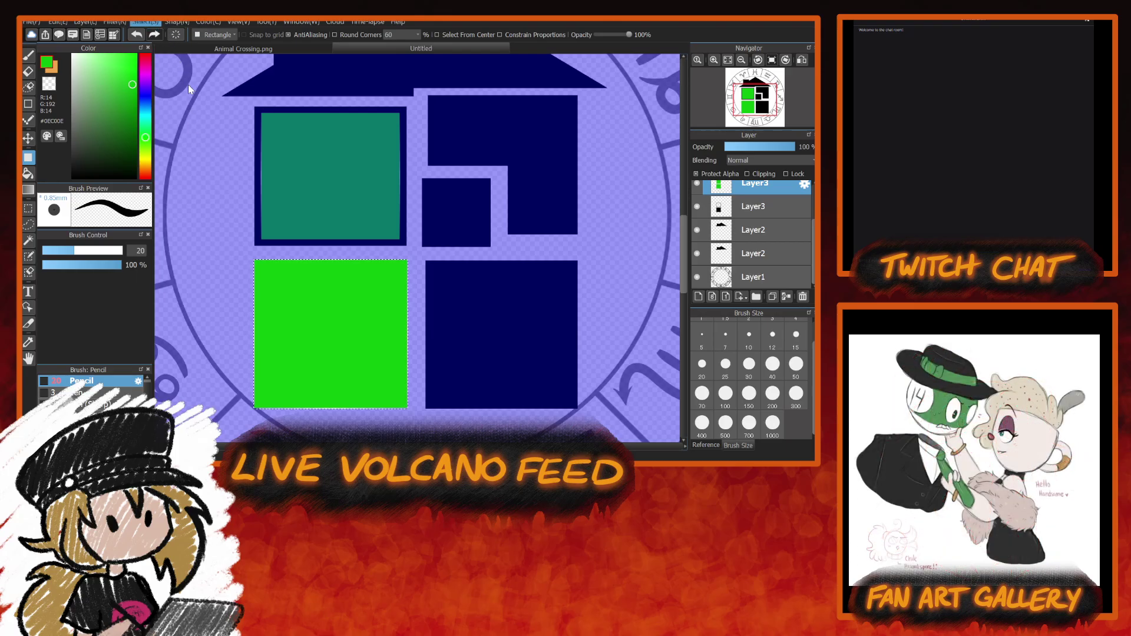
Scale the green lower-left wall block down slightly about its center to leave a black border matching the block above it.
key("ctrl+t")
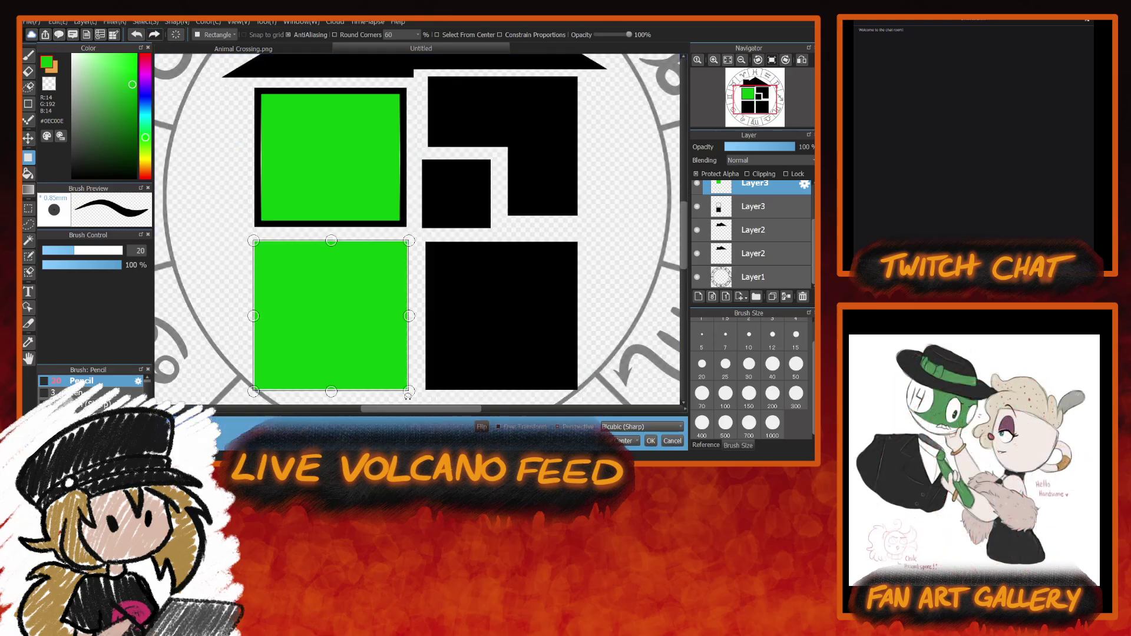
left_click_drag(409, 391, 402, 385)
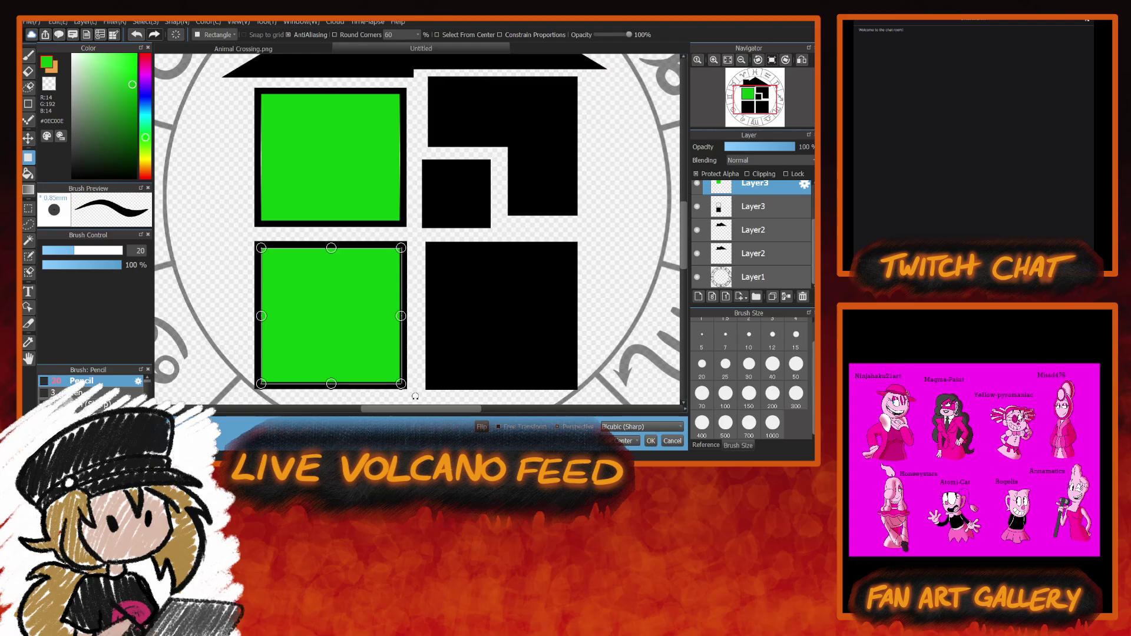
left_click(651, 441)
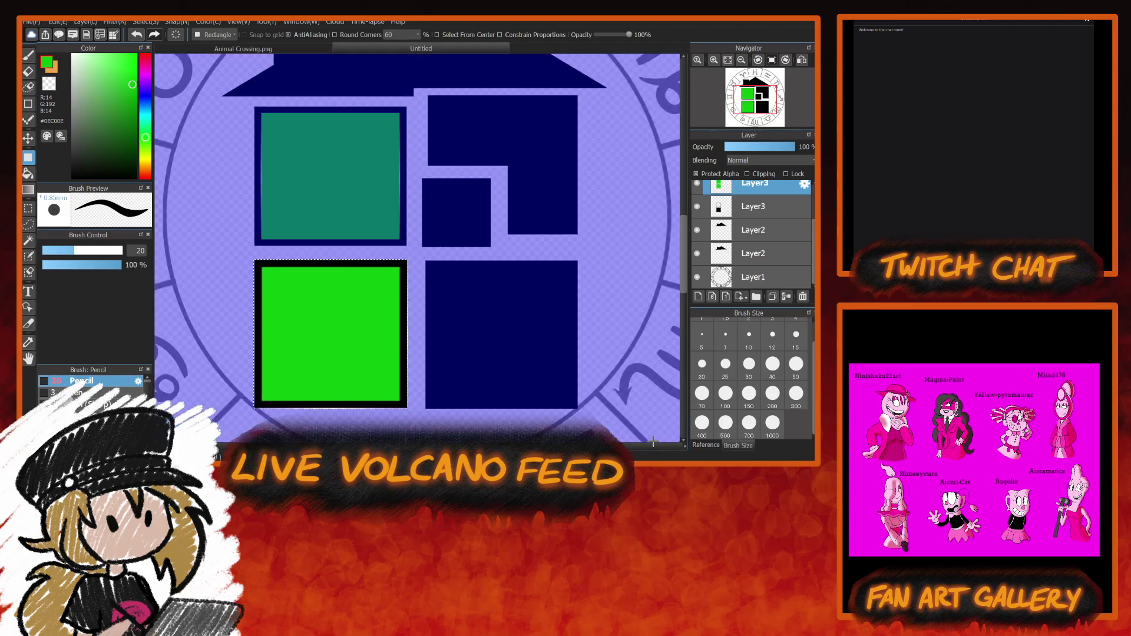
Clear the green lower-left wall block's area from the black block on the lower Layer3 copy, leaving only its black border there.
left_click(772, 212)
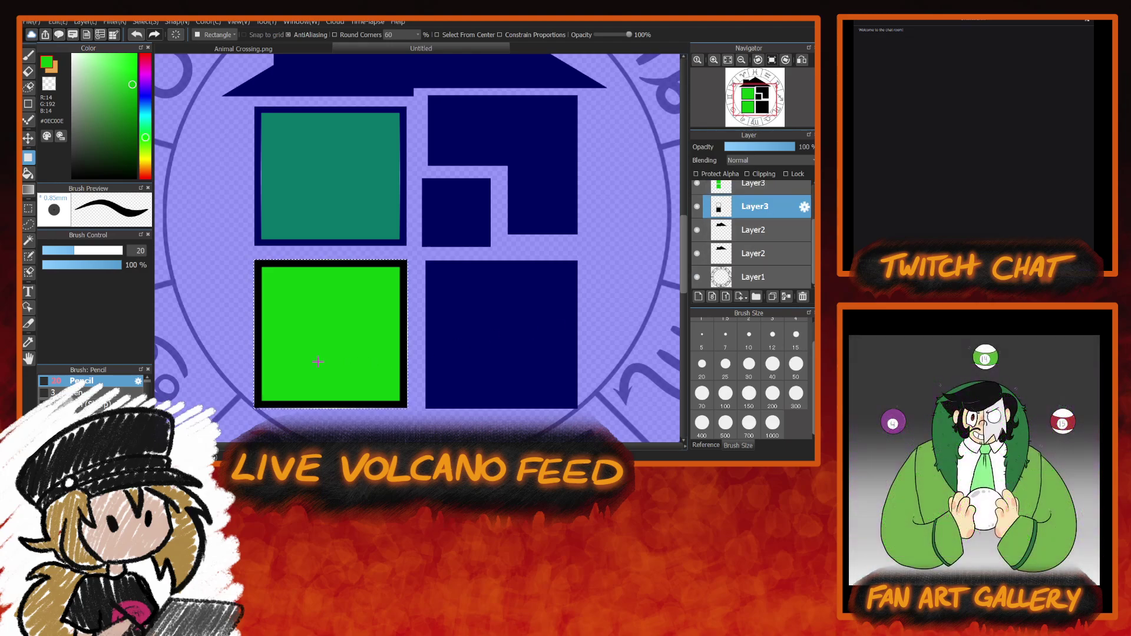
left_click(28, 241)
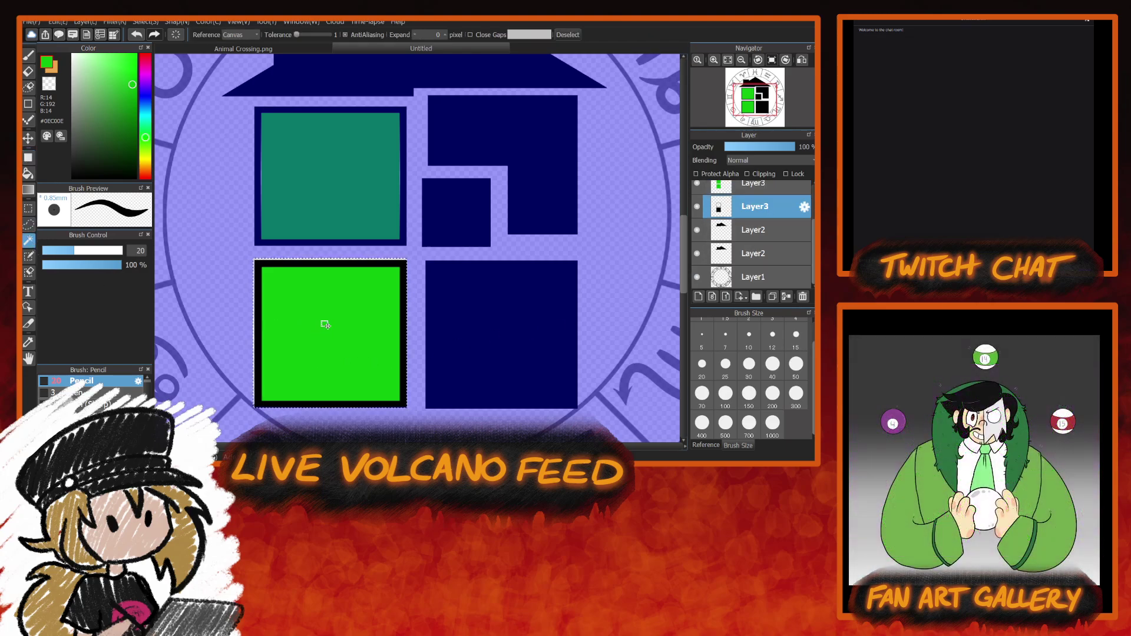
key("Delete")
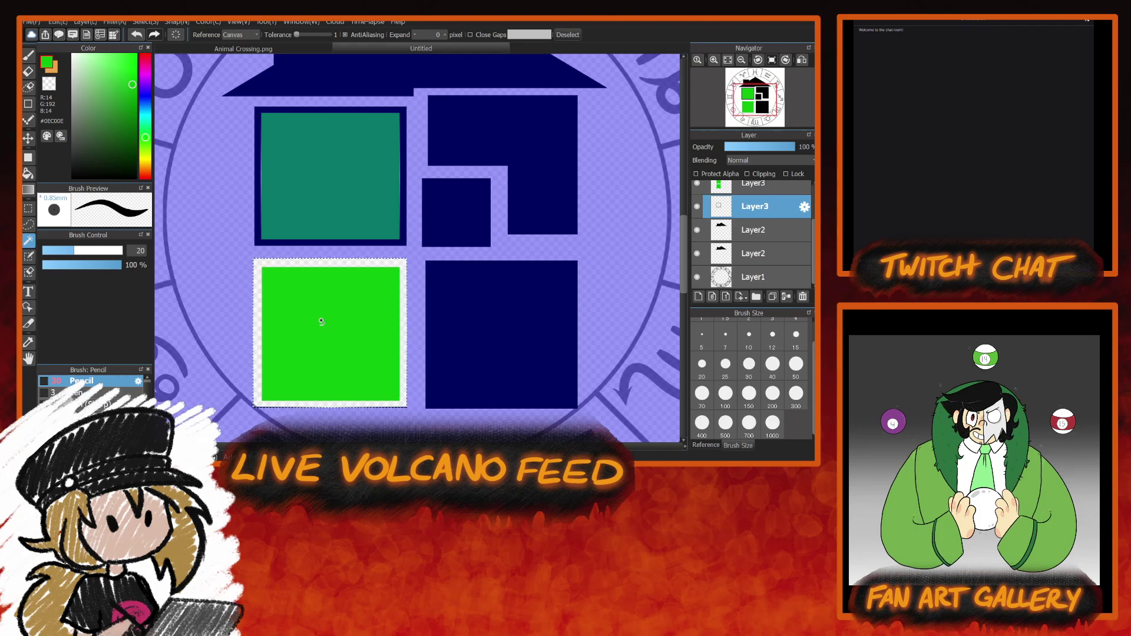
key("ctrl+z")
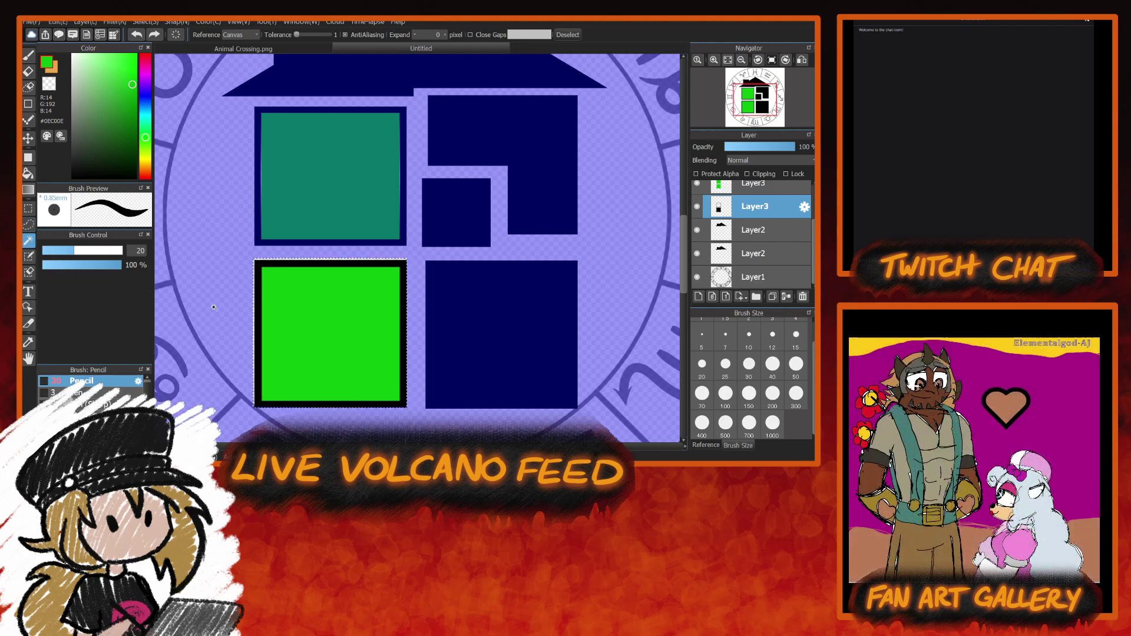
left_click(507, 325)
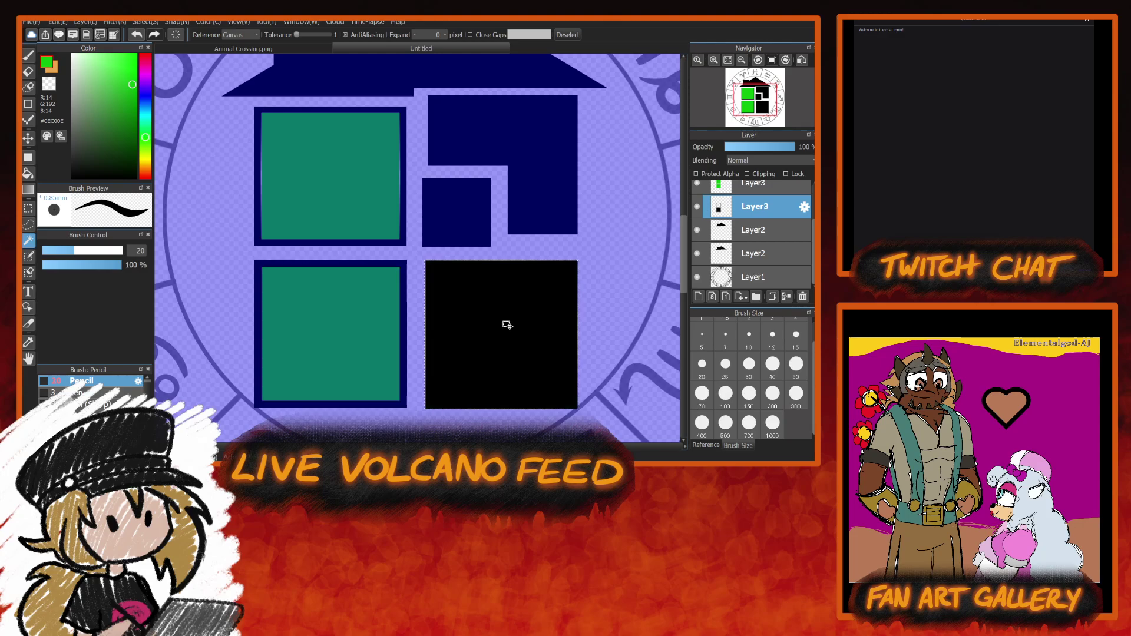
left_click(340, 334)
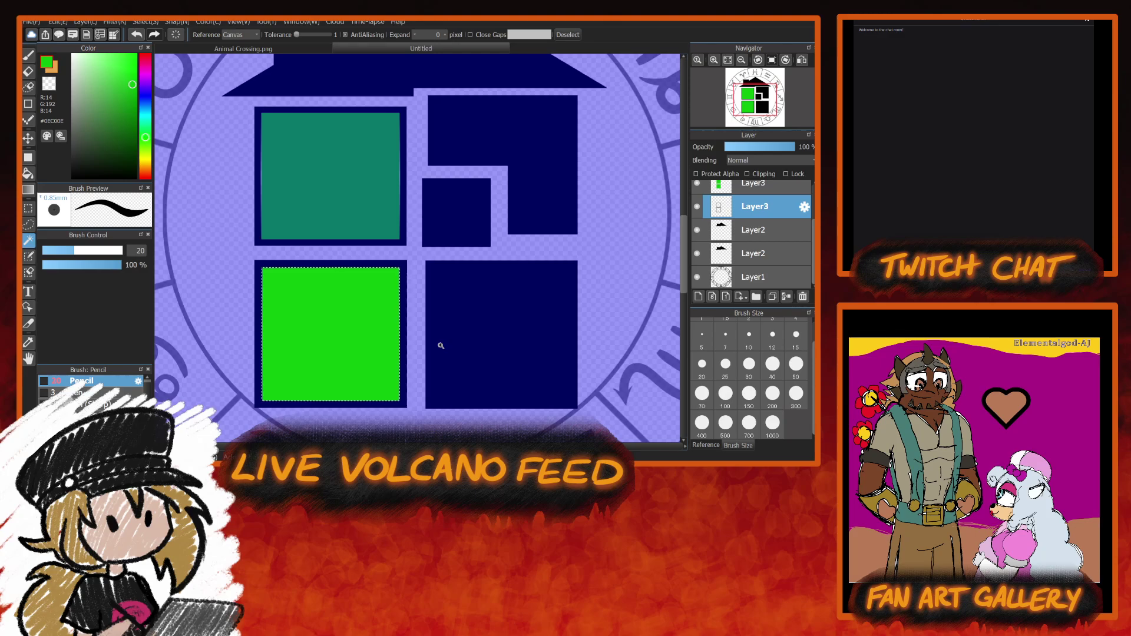
Delete the upper Layer3 copy that holds the two green wall blocks.
scroll(752, 236, "up", 2)
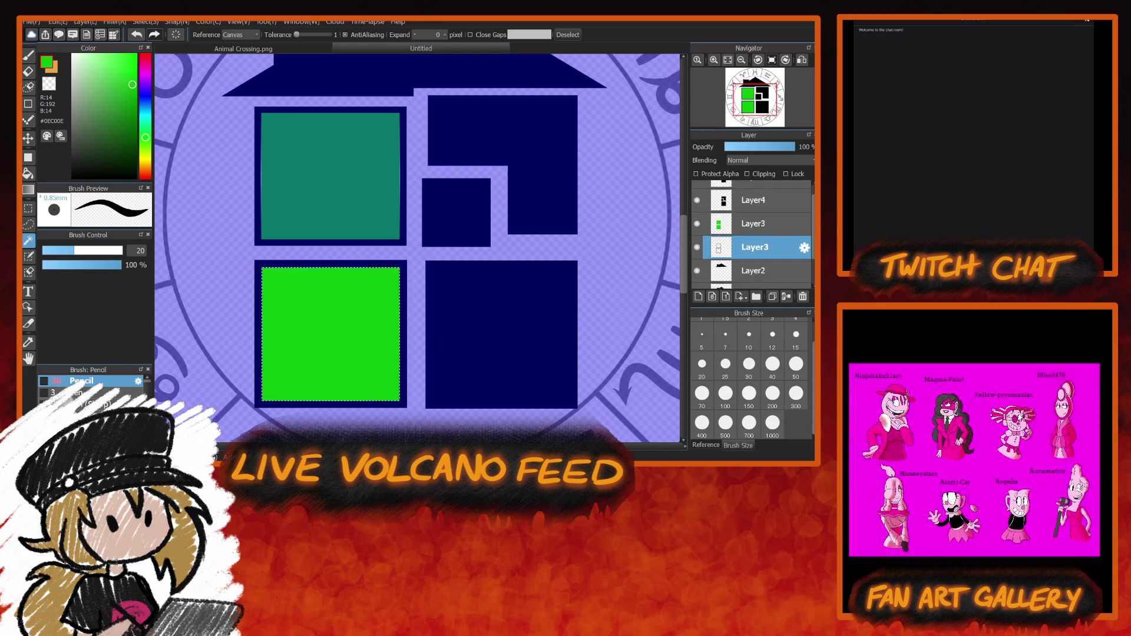
left_click(754, 236)
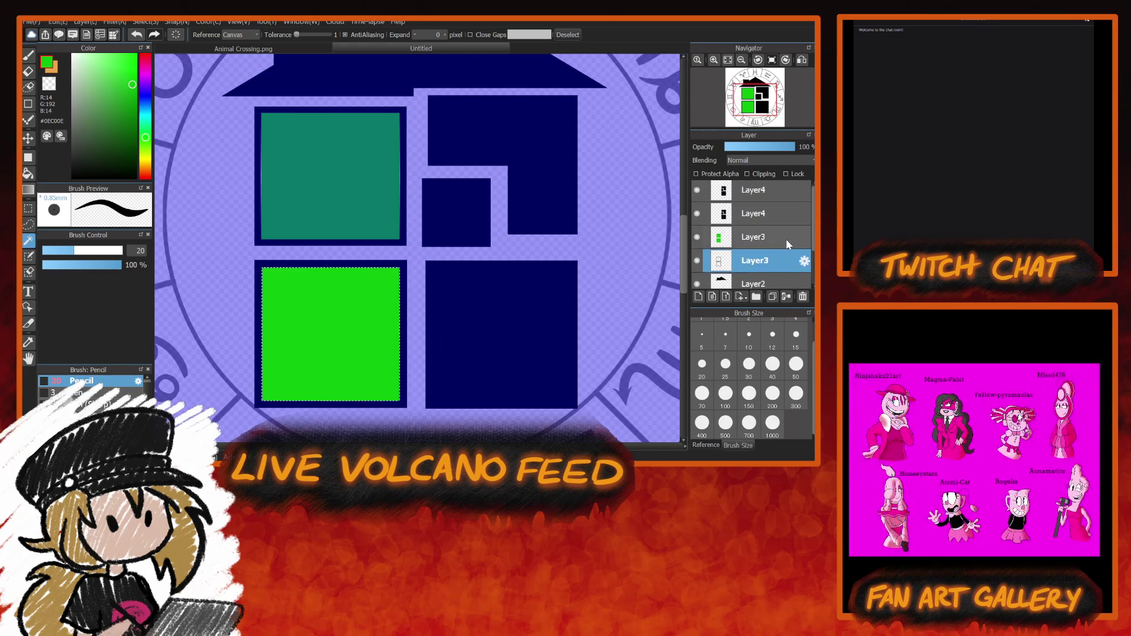
left_click(804, 296)
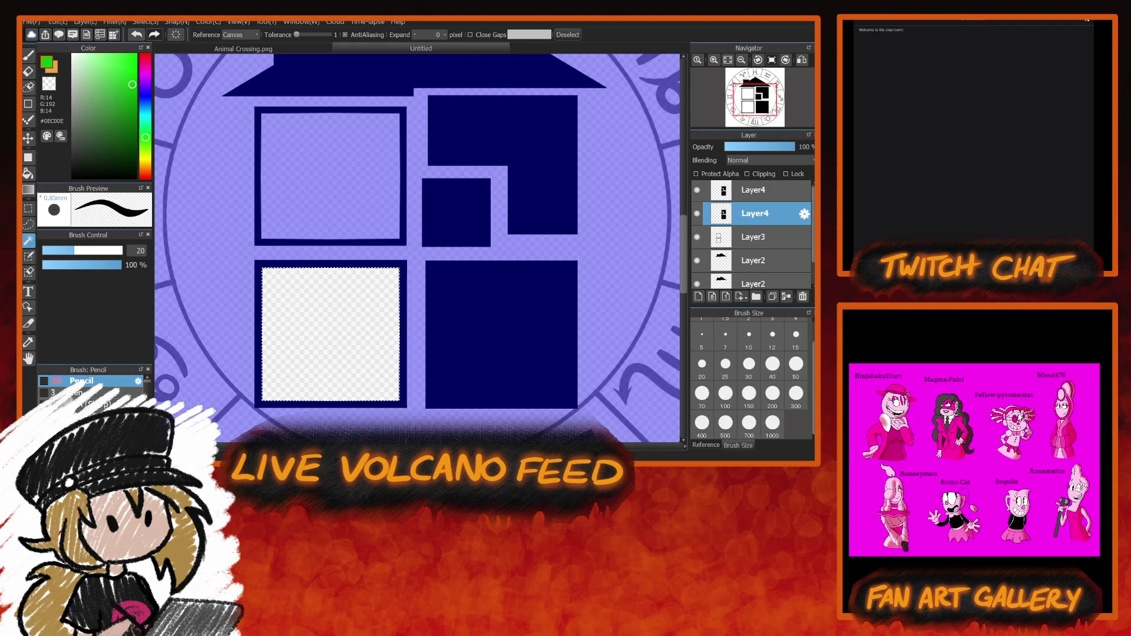
On the upper Layer4 copy, select the small square block with the Magic Wand and fill it bright green.
scroll(810, 247, "up", 1)
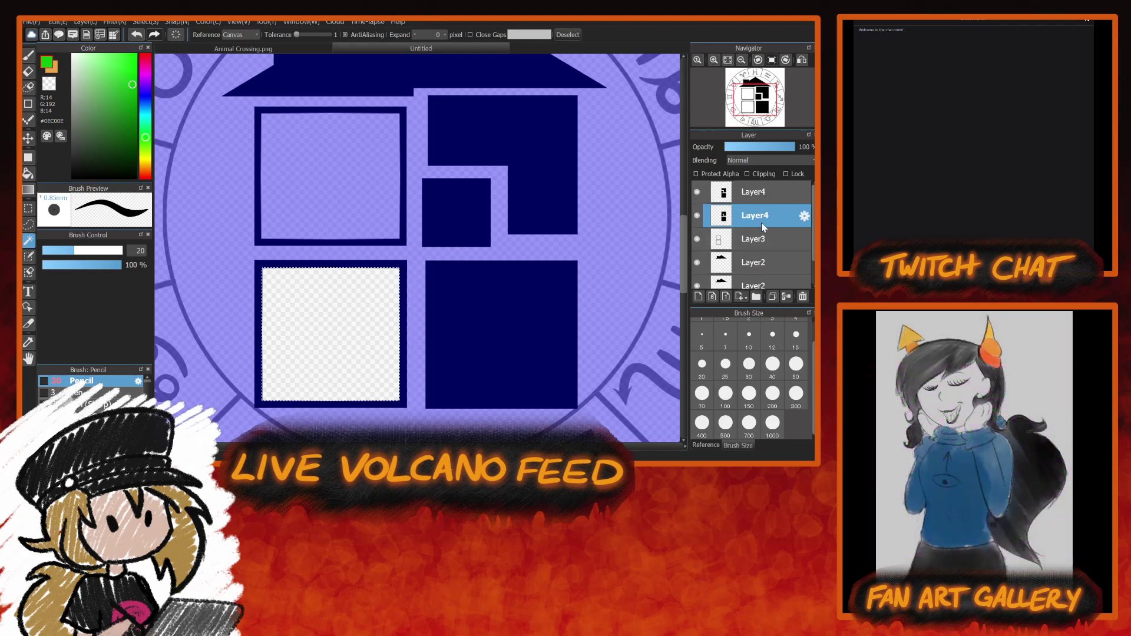
left_click(757, 192)
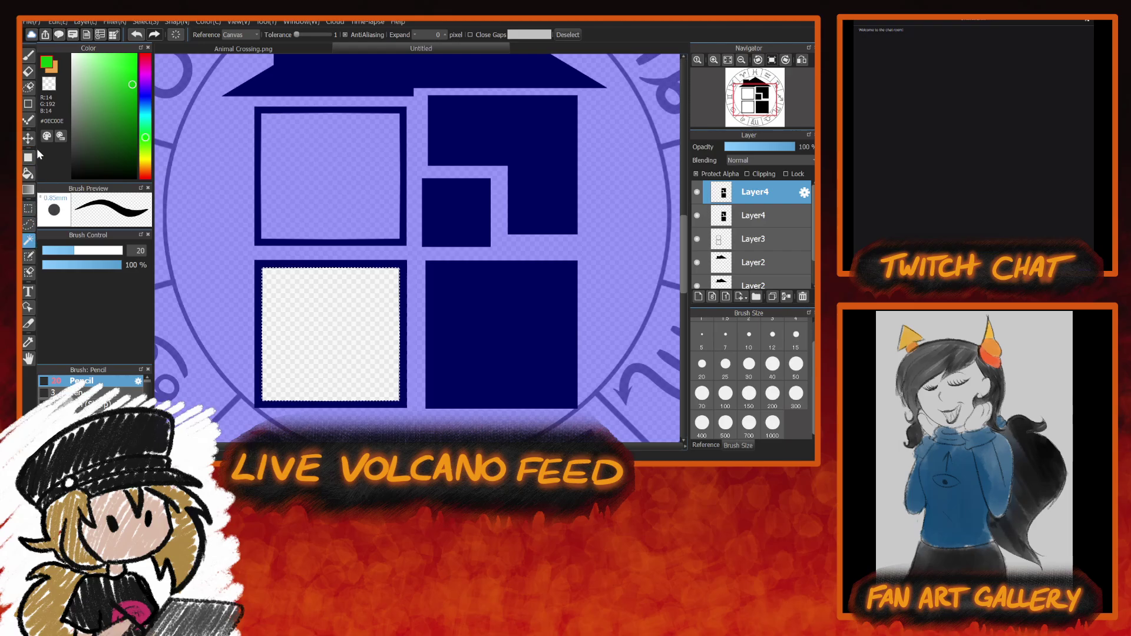
left_click(27, 173)
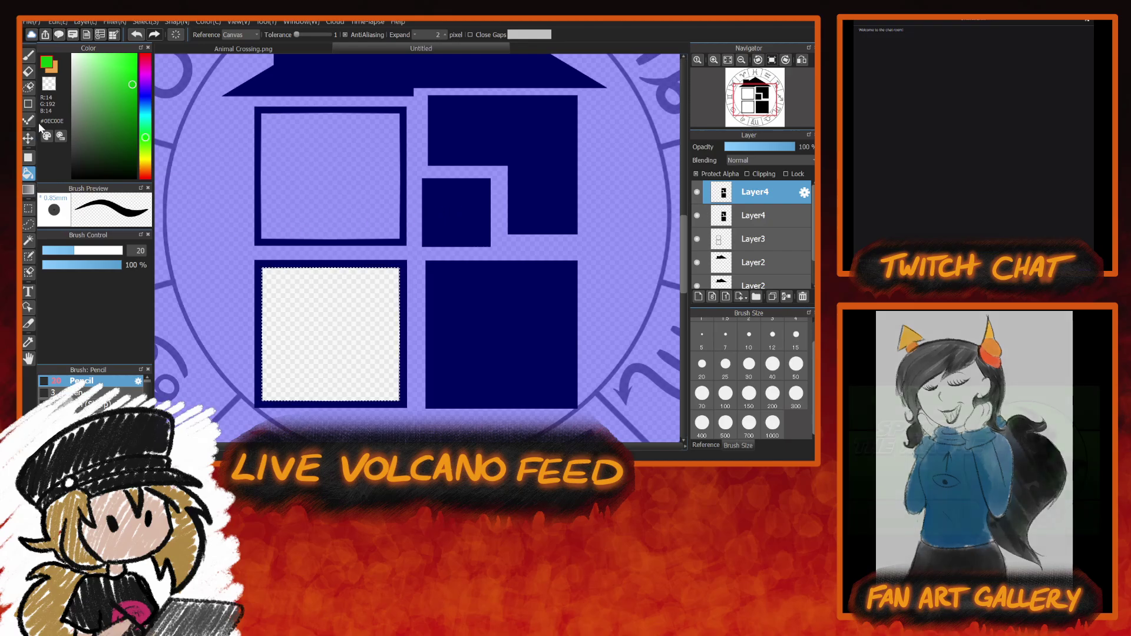
left_click(35, 241)
left_click(473, 216)
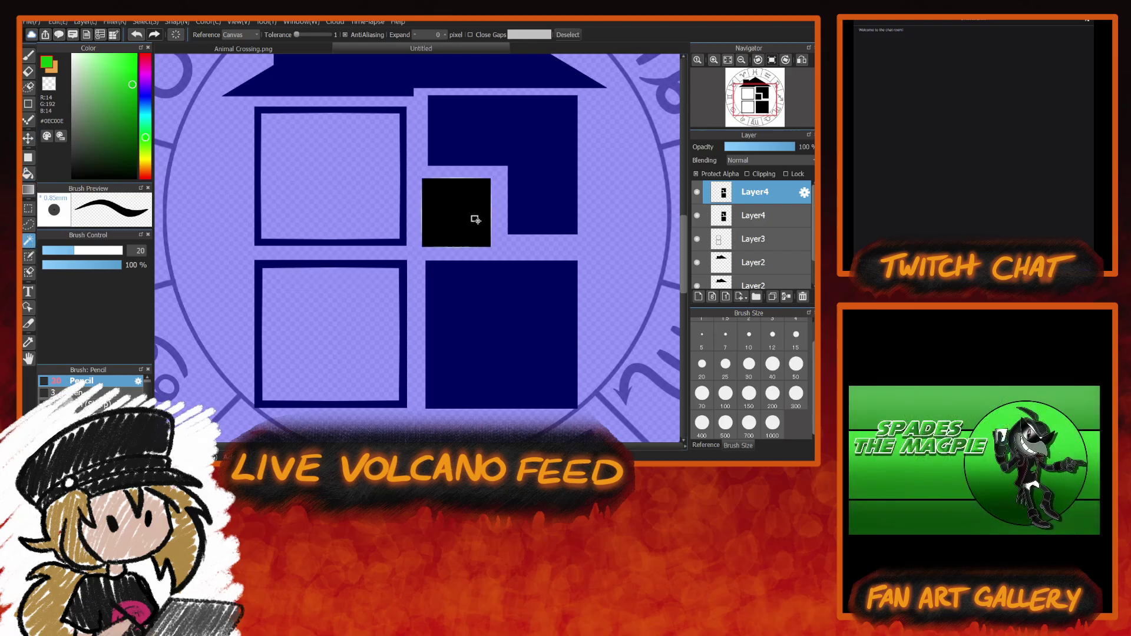
left_click(33, 175)
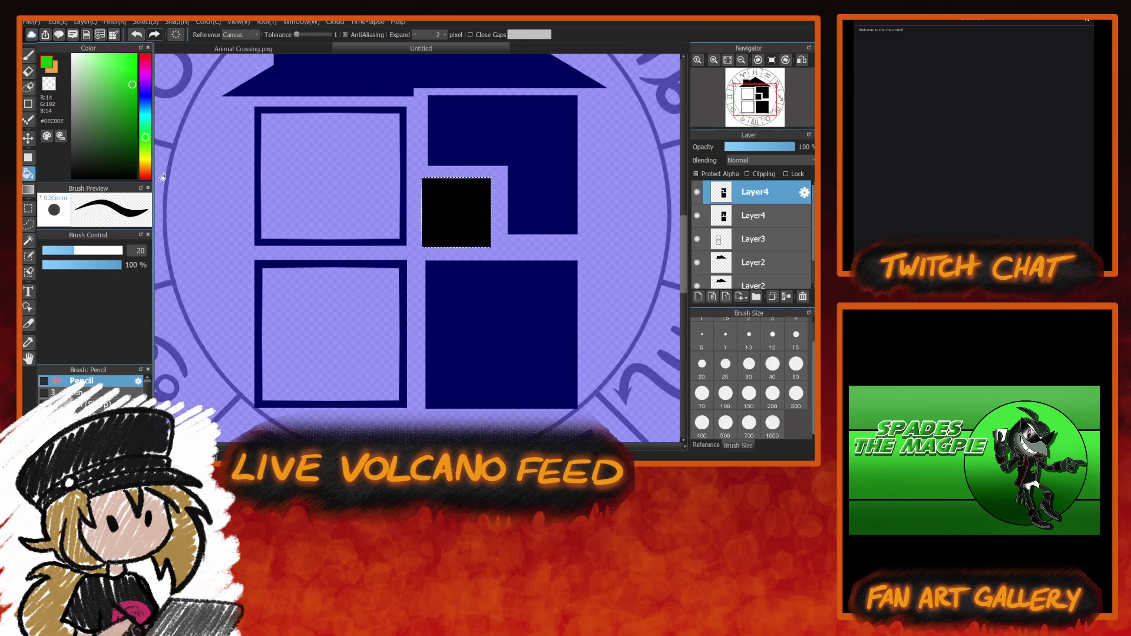
left_click(454, 211)
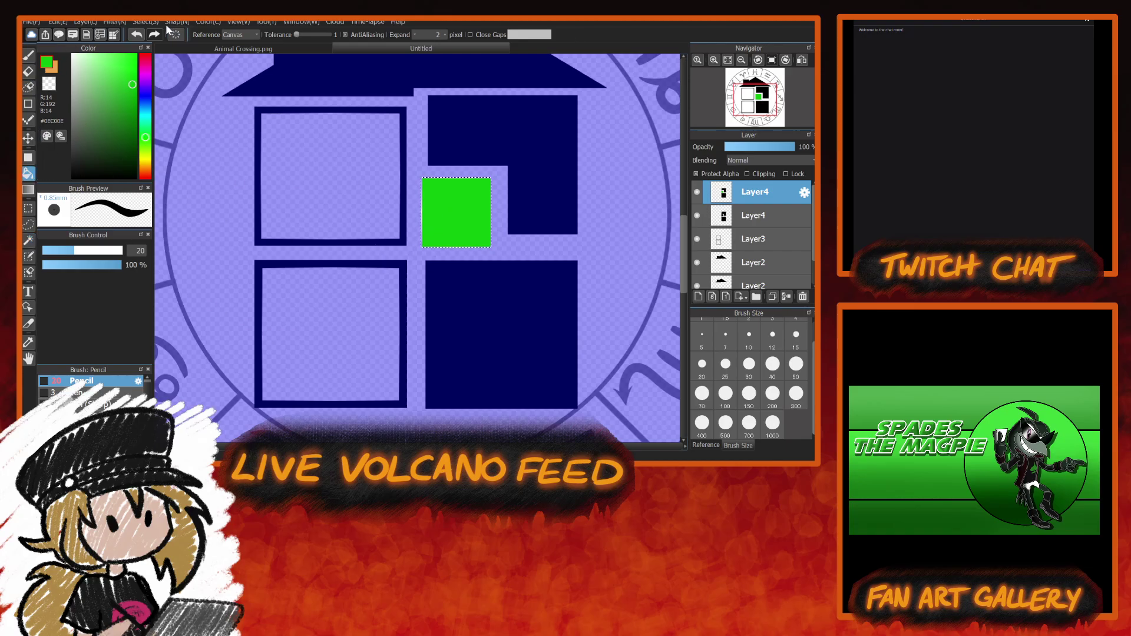
Scale the green small square block down slightly about its center to leave a thin black border.
left_click(181, 153)
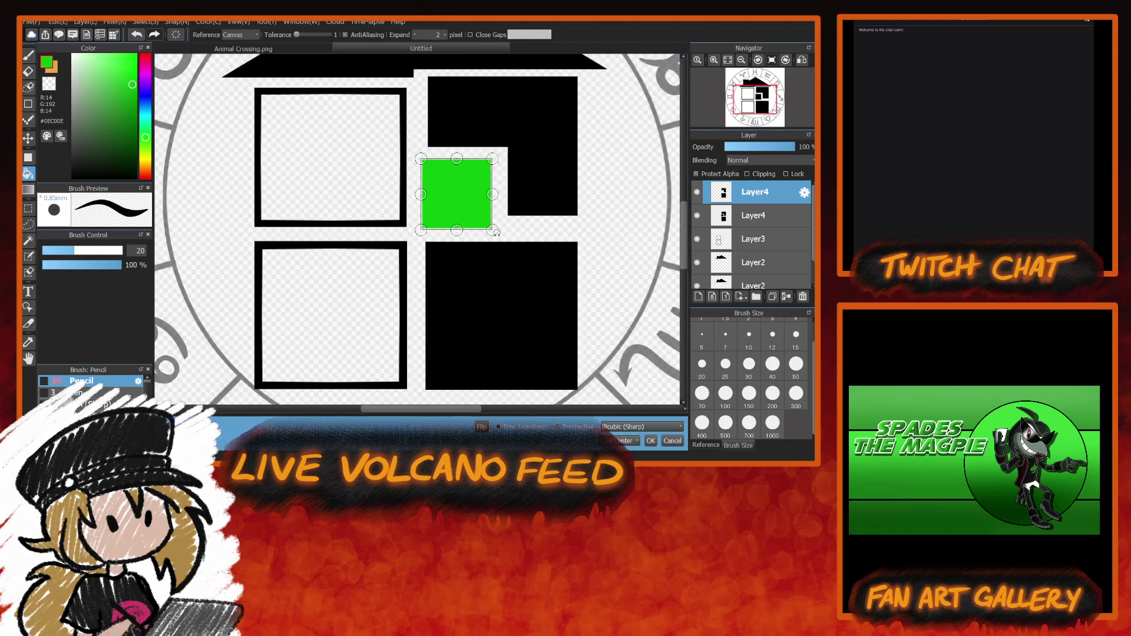
left_click_drag(493, 229, 486, 225)
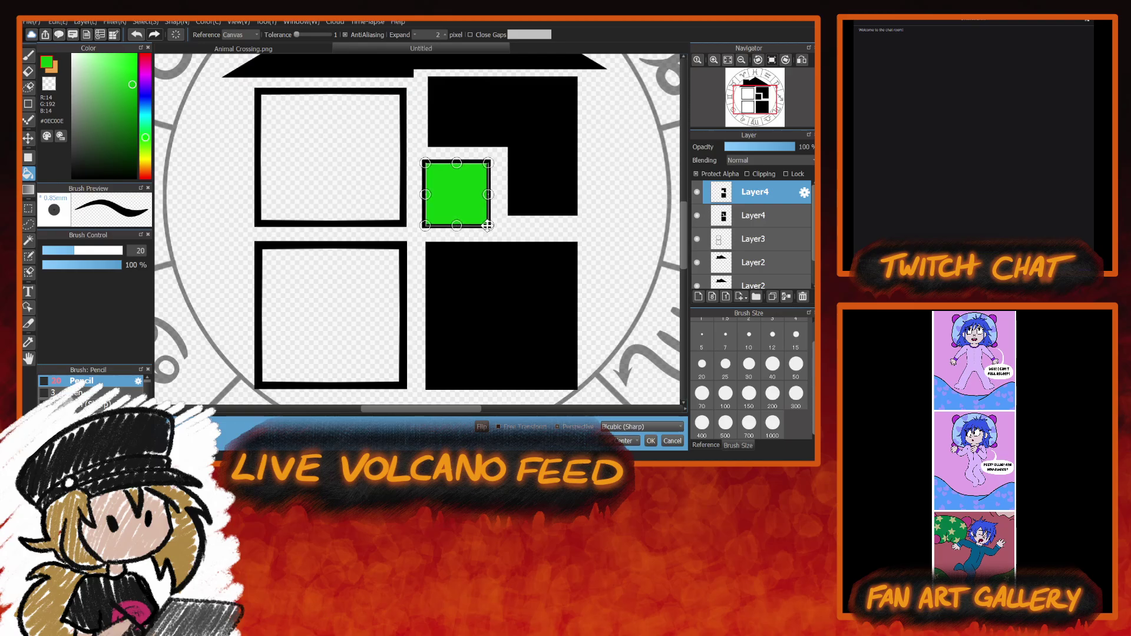
left_click(651, 441)
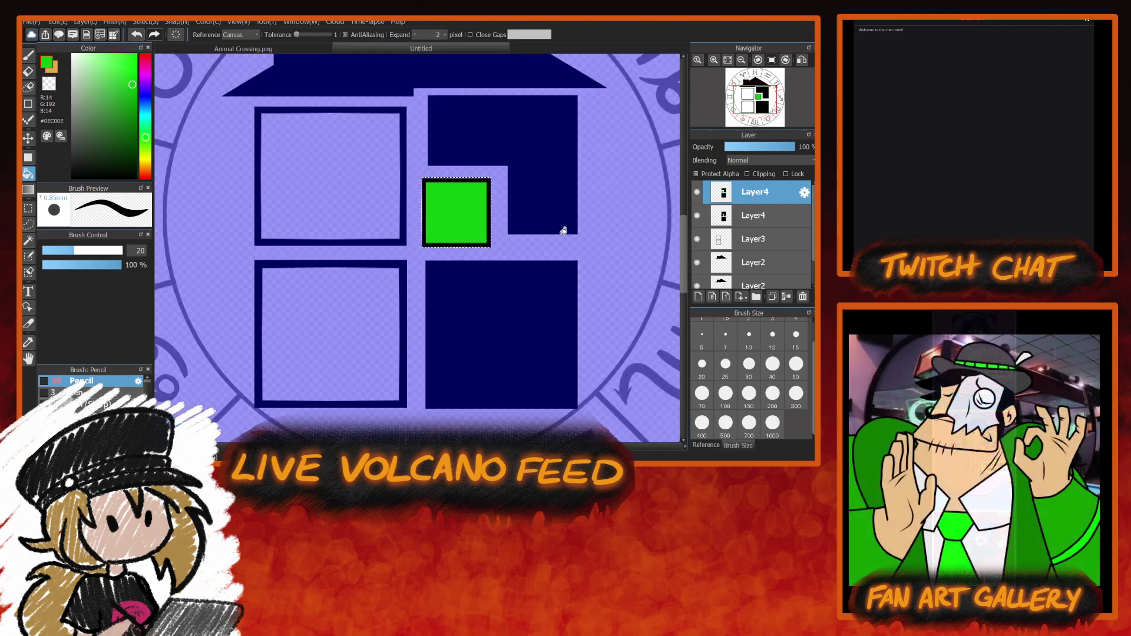
Select the green small square's area with the Magic Wand and clear it from the black block on the lower Layer4 copy.
left_click(29, 242)
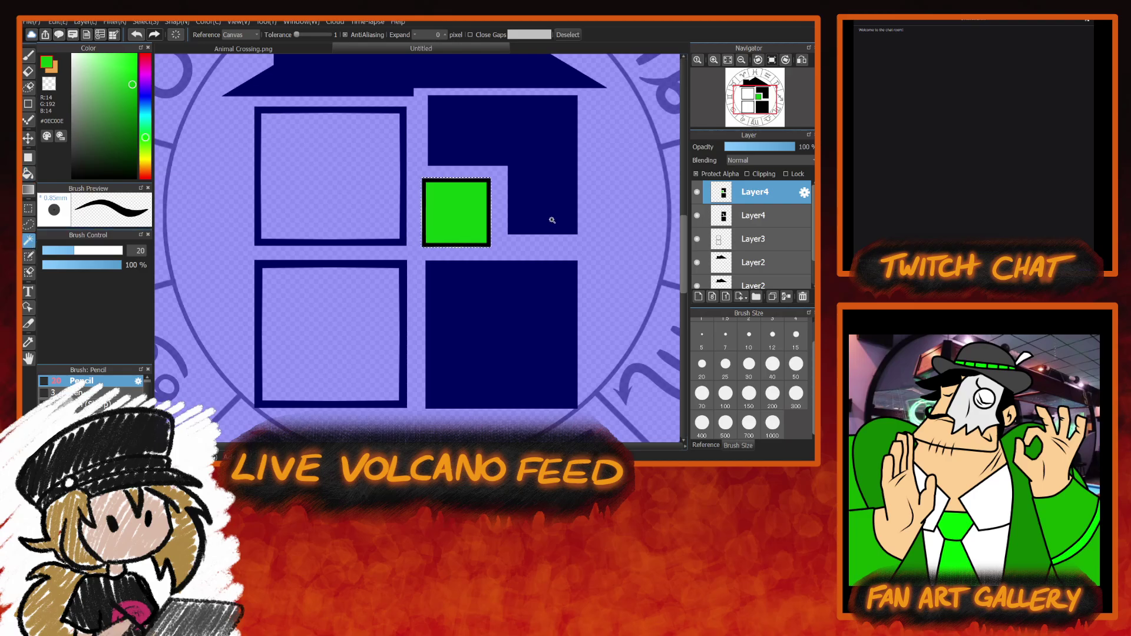
left_click(458, 223)
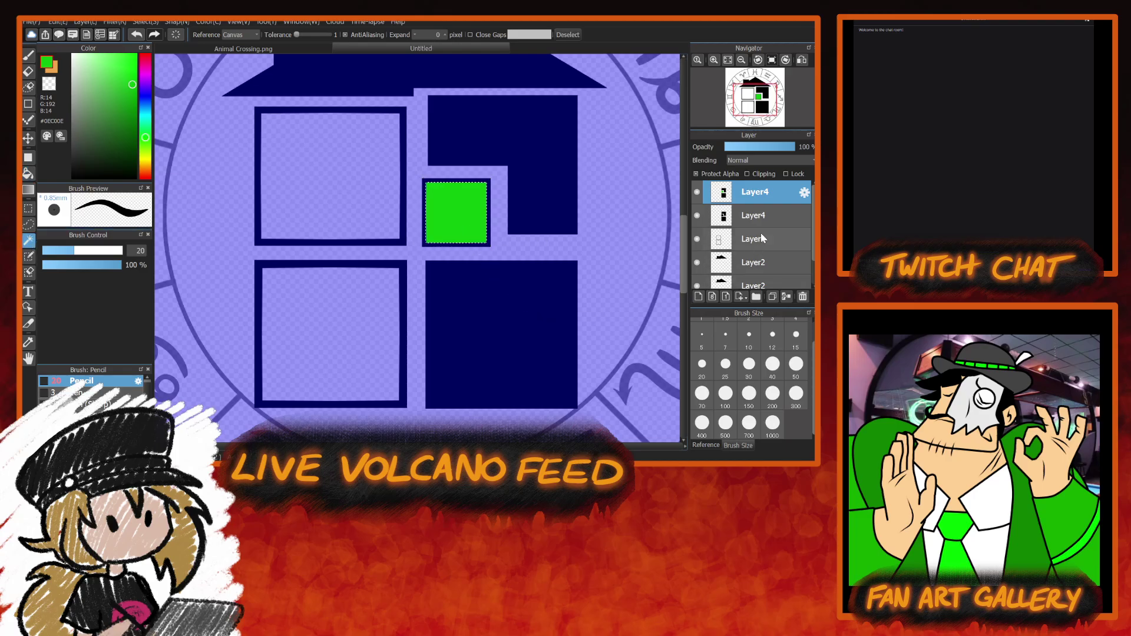
left_click(766, 215)
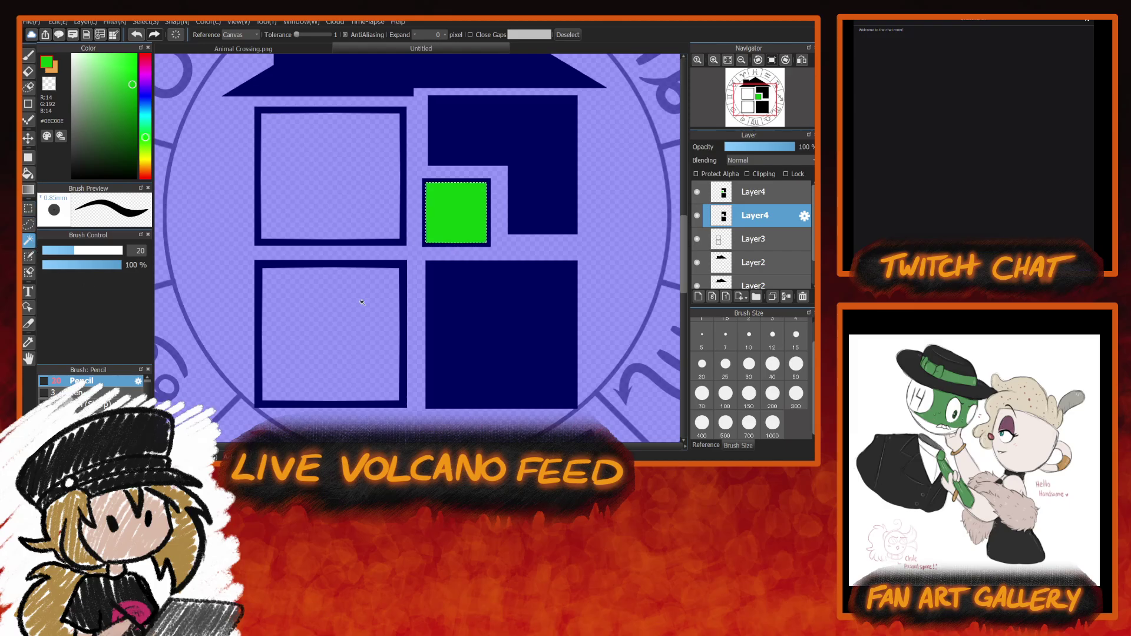
Fill the lower-right wall block bright green on the upper Layer4 copy and scale it down slightly about its center for a black border.
left_click(490, 340)
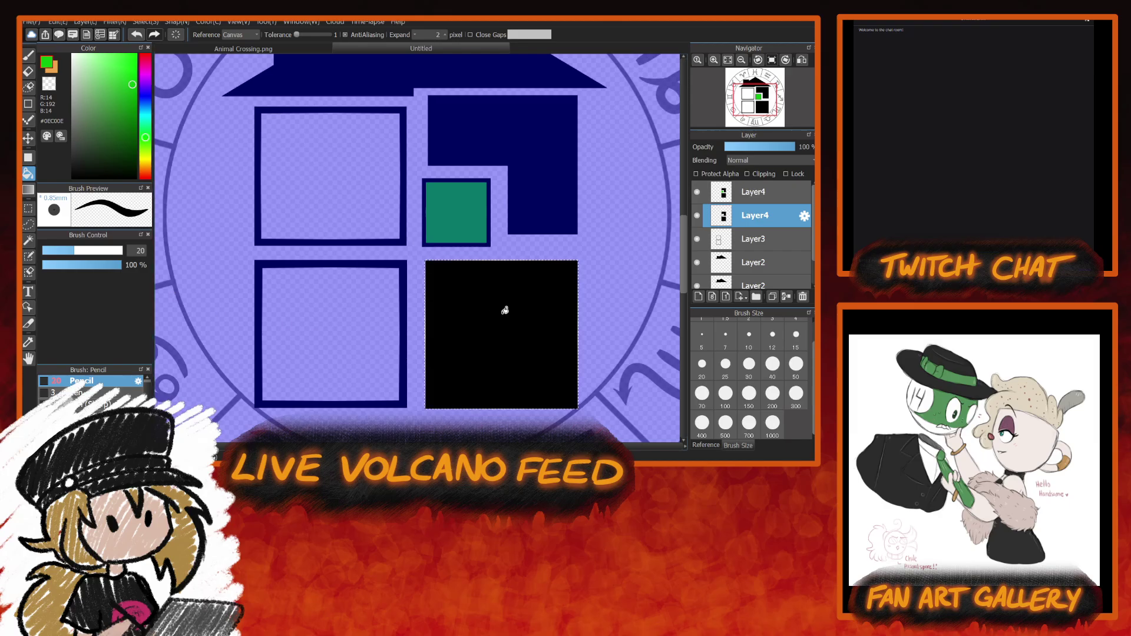
left_click(803, 193)
left_click(510, 344)
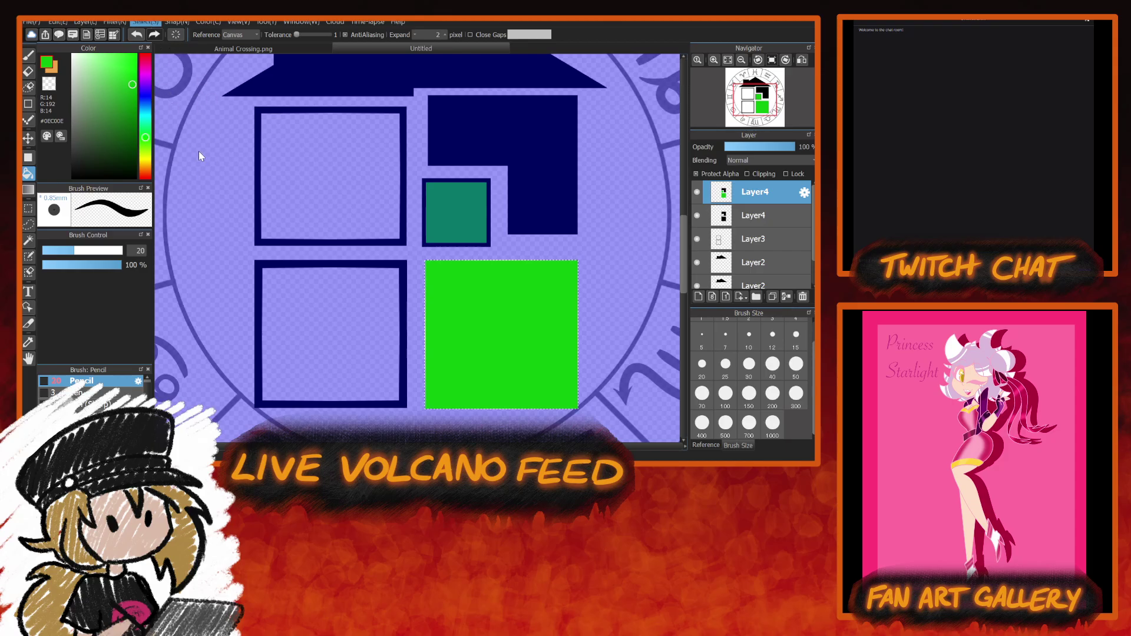
key("ctrl+t")
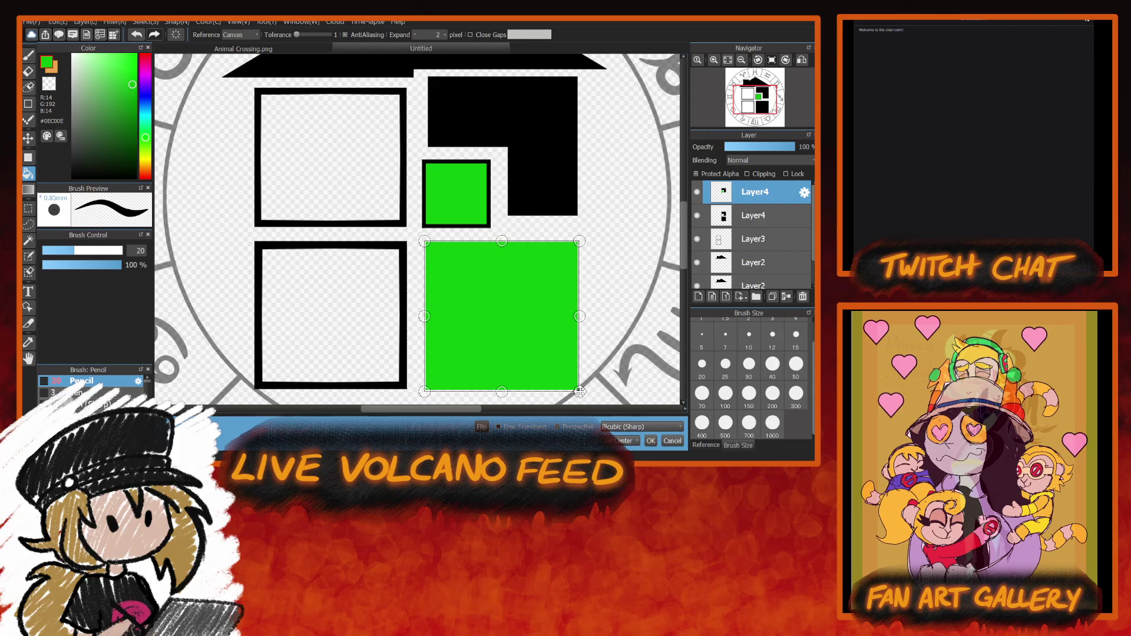
left_click_drag(580, 392, 573, 385)
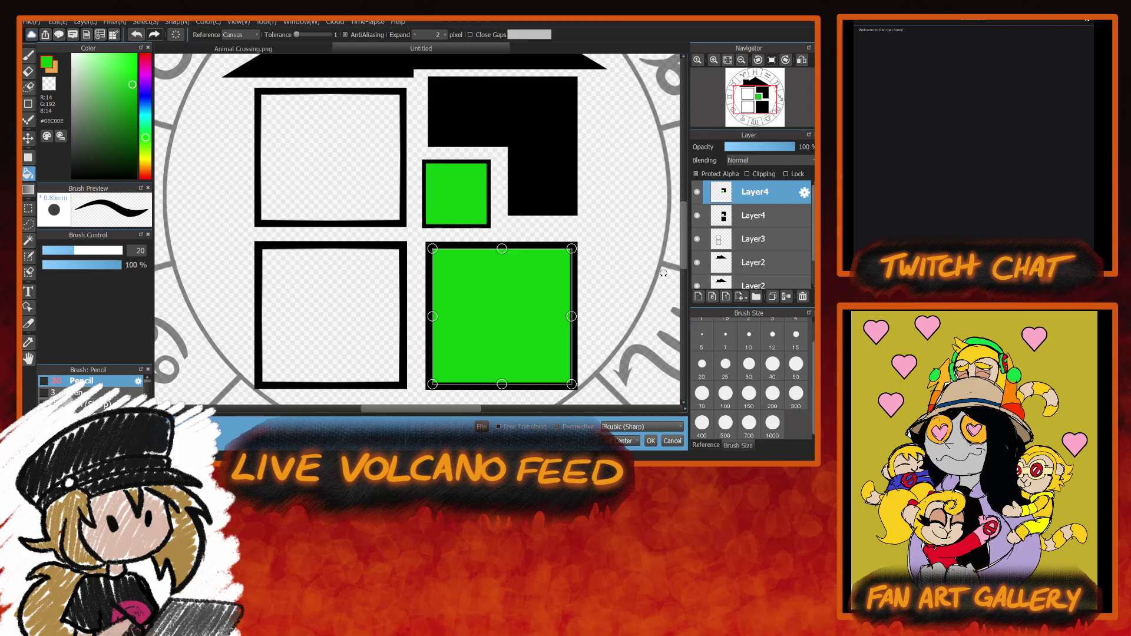
left_click(650, 441)
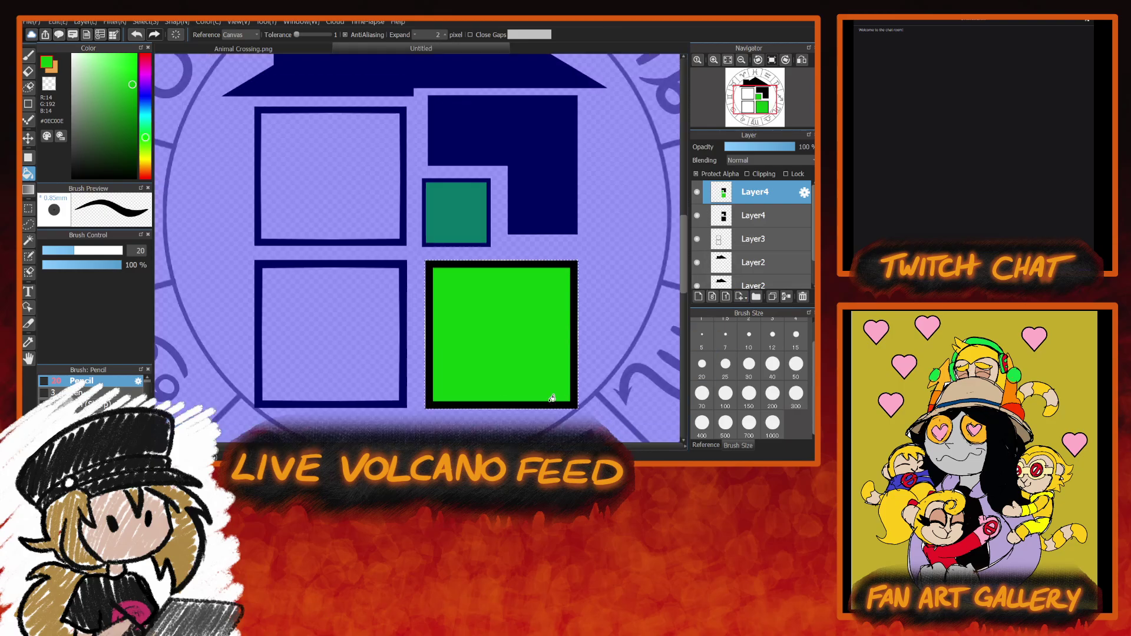
Clear the green lower-right block's area from the black block on the lower Layer4 copy, and return to the upper Layer4 copy.
left_click(28, 240)
left_click(537, 204)
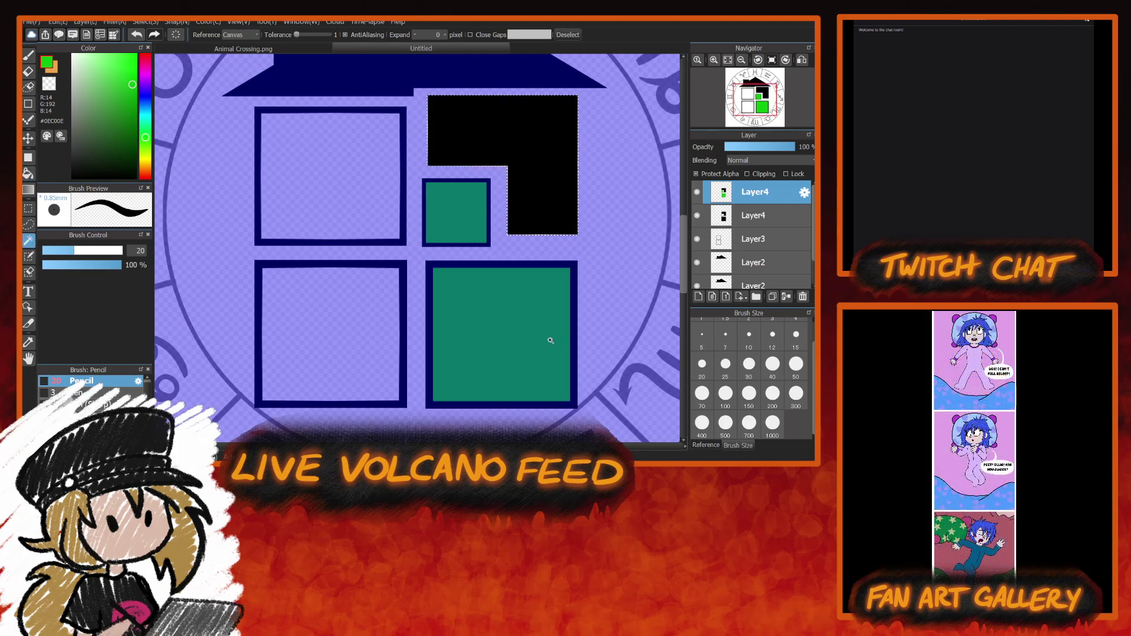
key("ctrl+d")
left_click(754, 216)
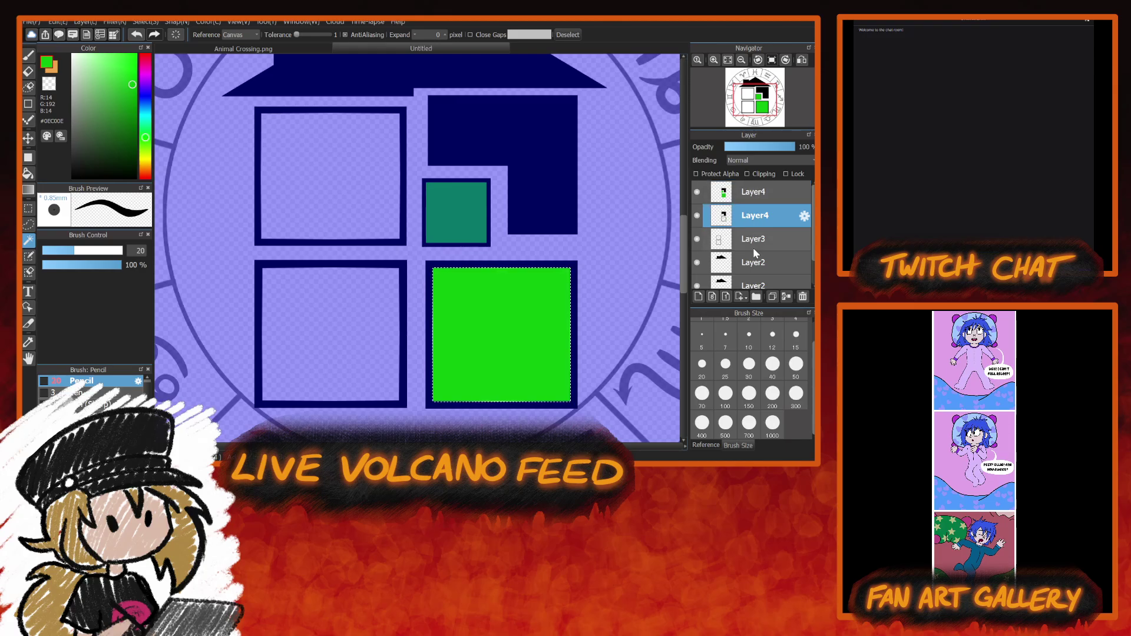
left_click(764, 193)
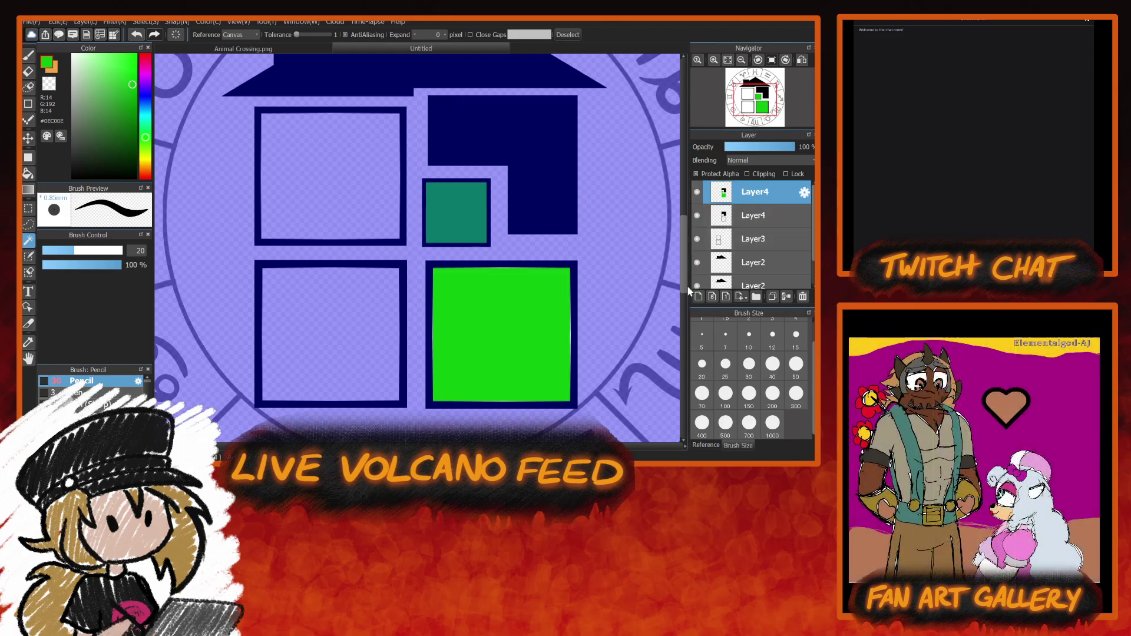
Select the L-shaped block under the roof with the Magic Wand and fill it bright green.
left_click_drag(685, 291, 685, 259)
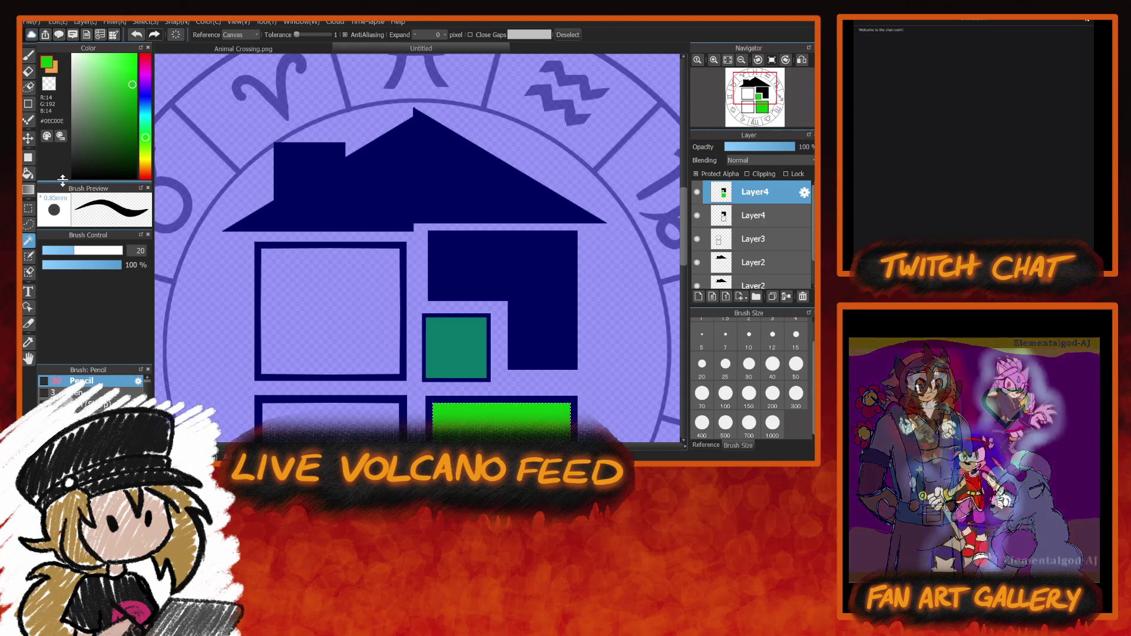
left_click(517, 272)
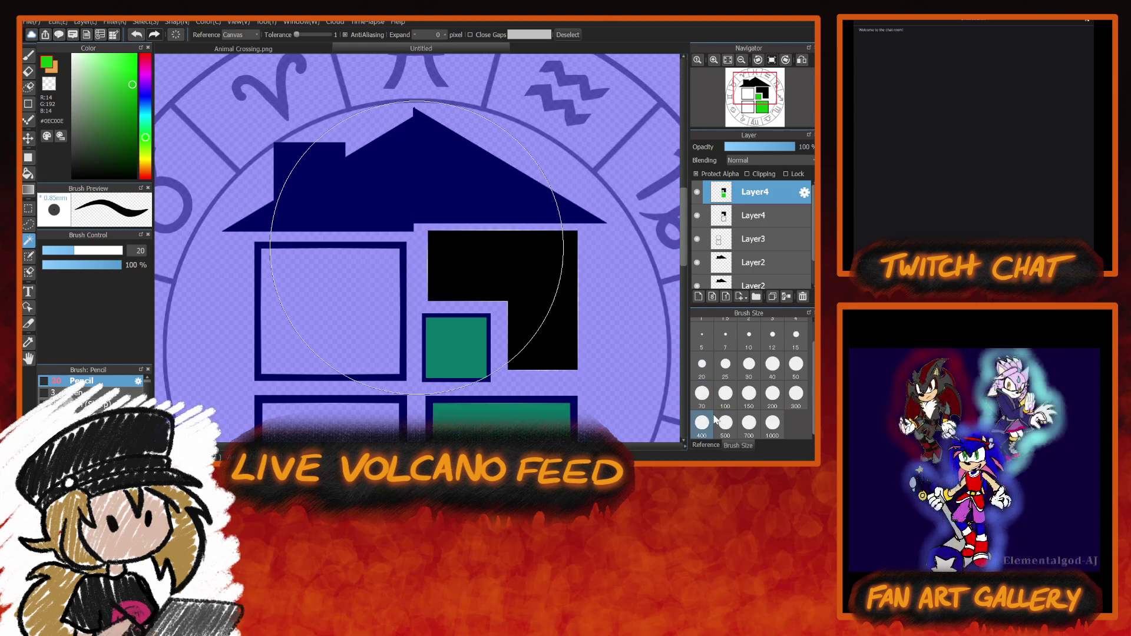
left_click(27, 173)
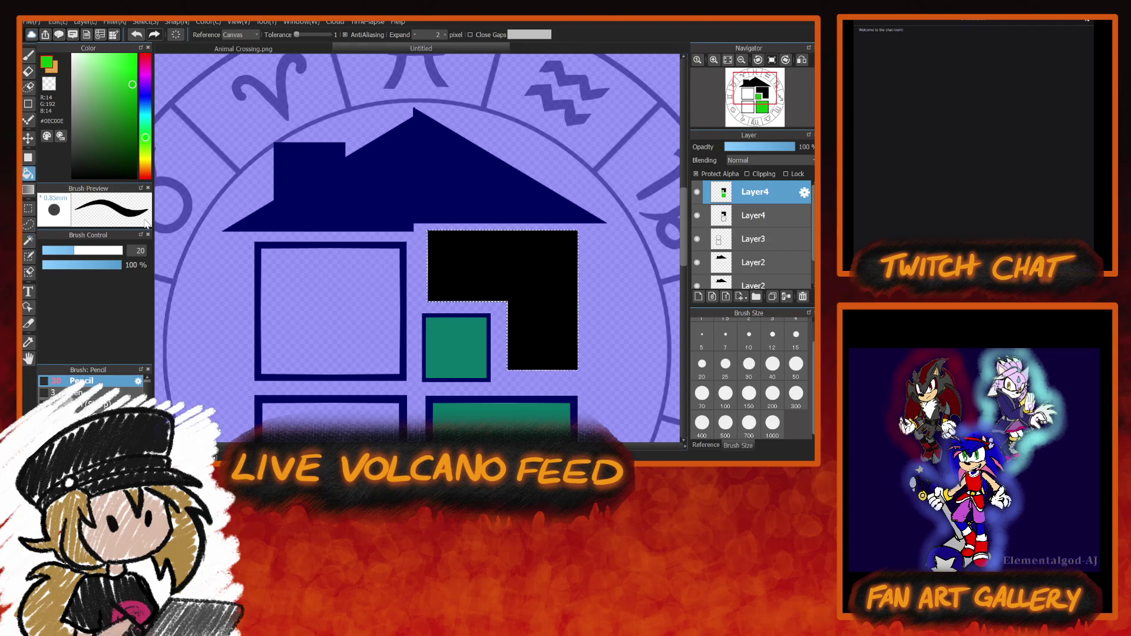
left_click(516, 262)
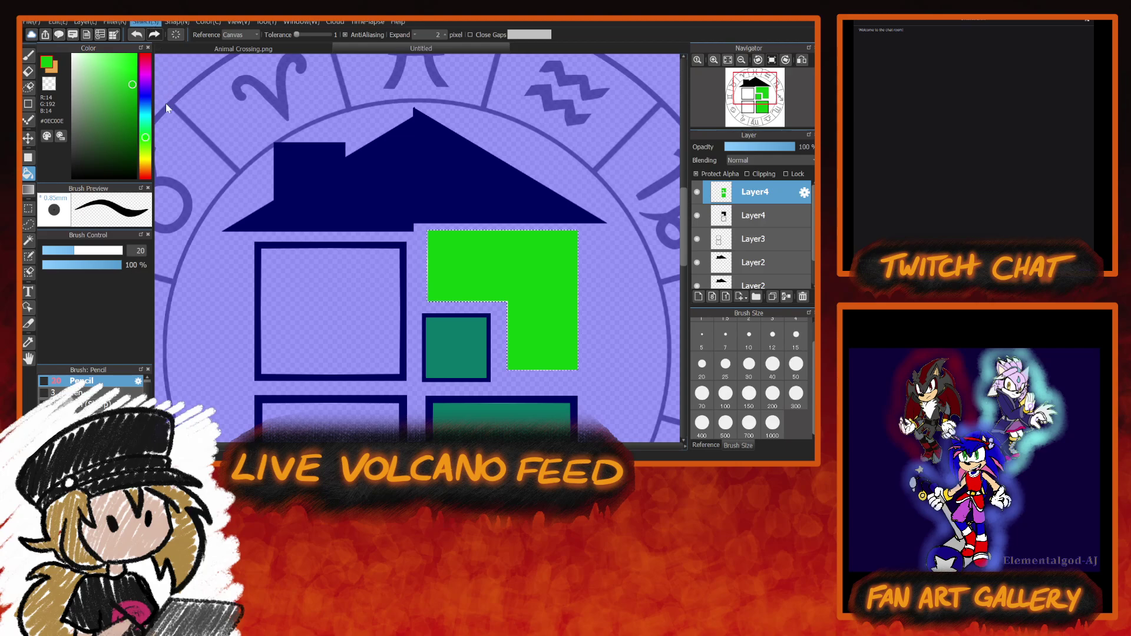
Scale the green L-shaped block down slightly about its center on the upper Layer4 copy so a black border shows.
key("ctrl+t")
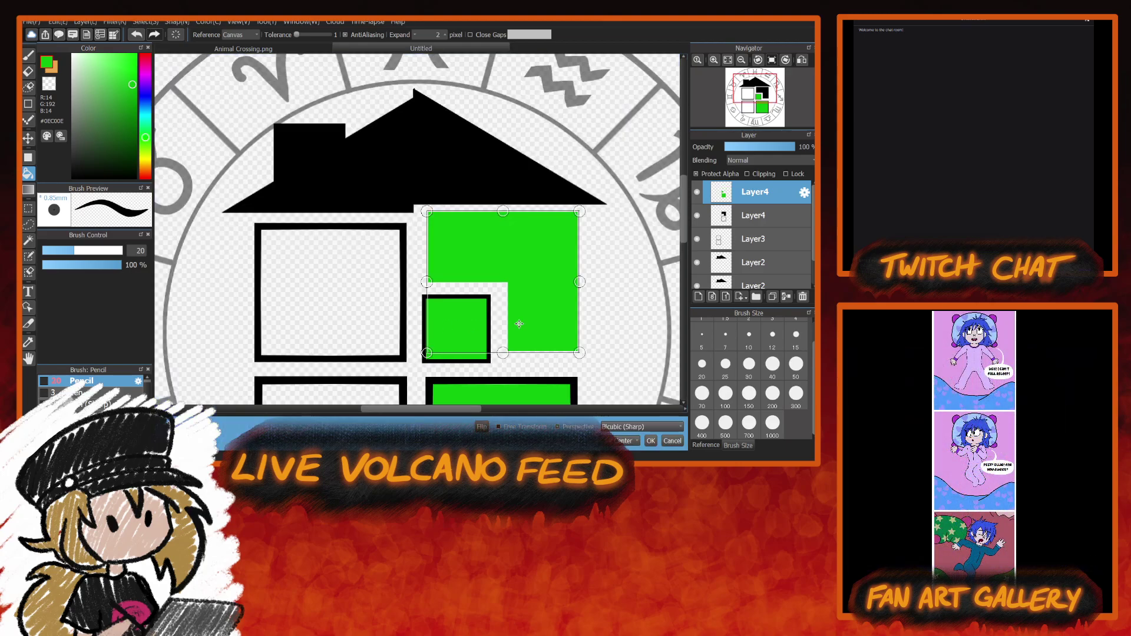
left_click_drag(579, 352, 573, 346)
left_click_drag(434, 347, 435, 346)
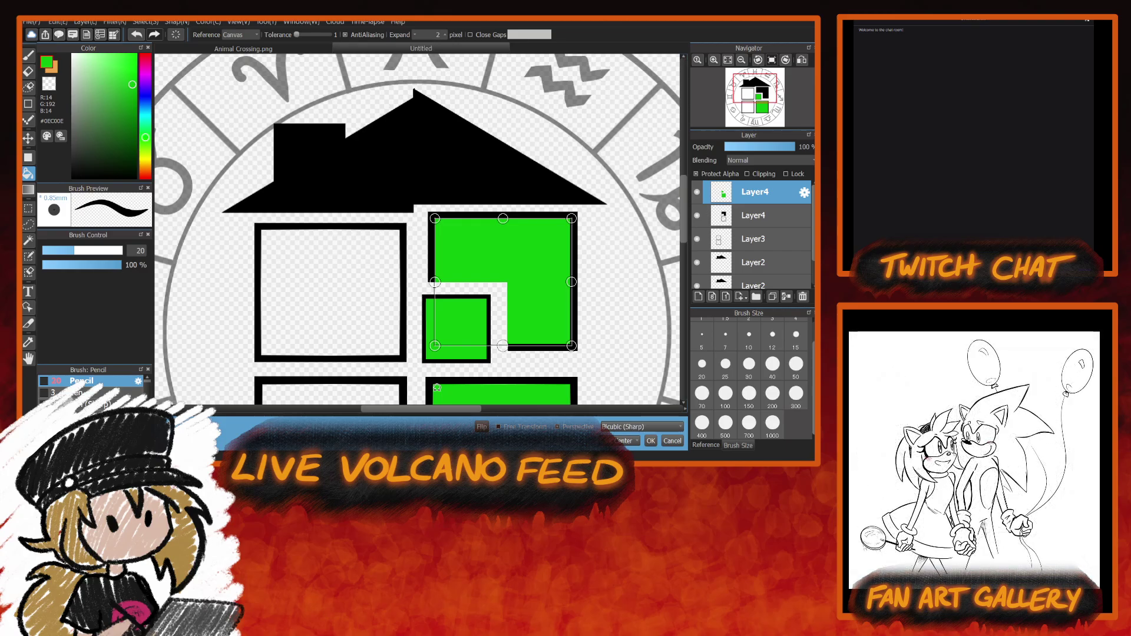
left_click(652, 442)
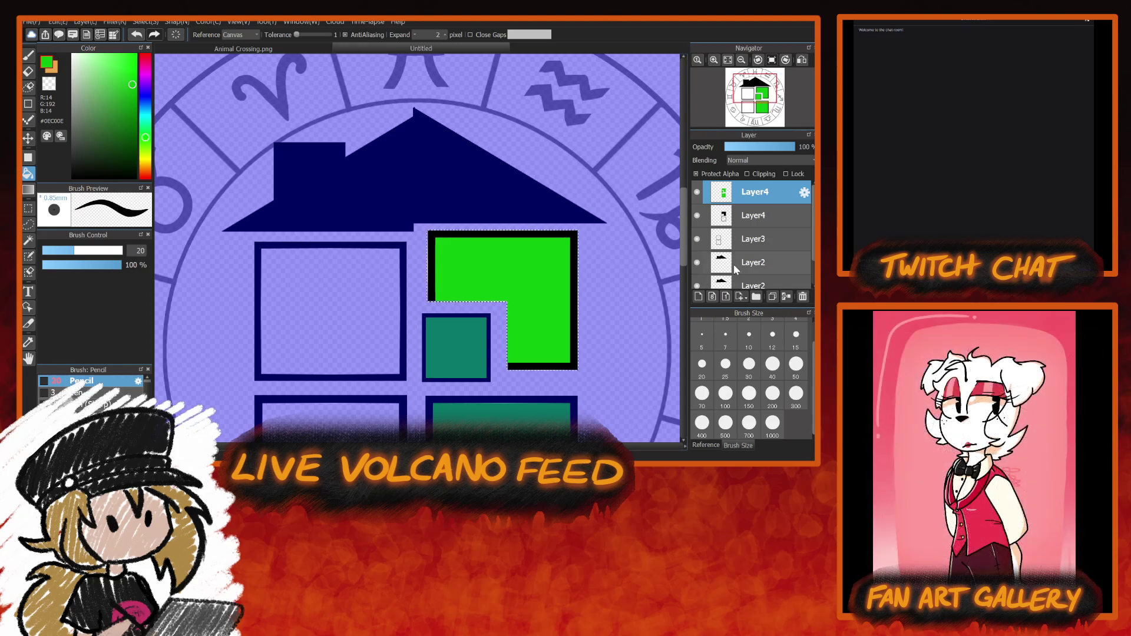
Select the green L-shaped block's area with the Magic Wand and clear it from the black block on the lower Layer4 copy.
left_click(765, 219)
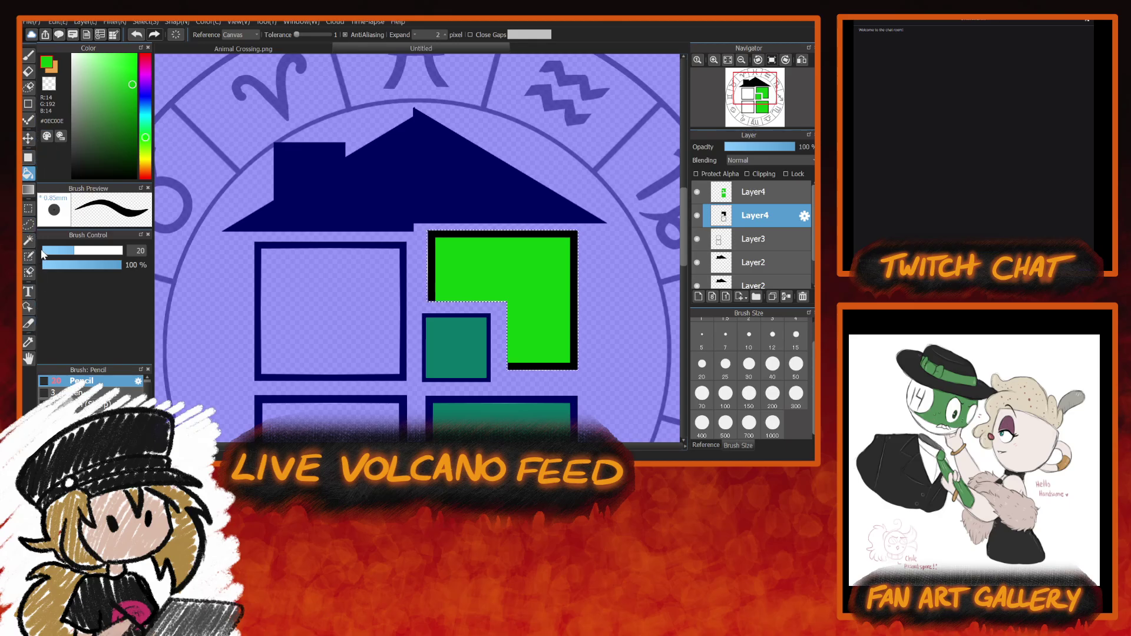
left_click(28, 240)
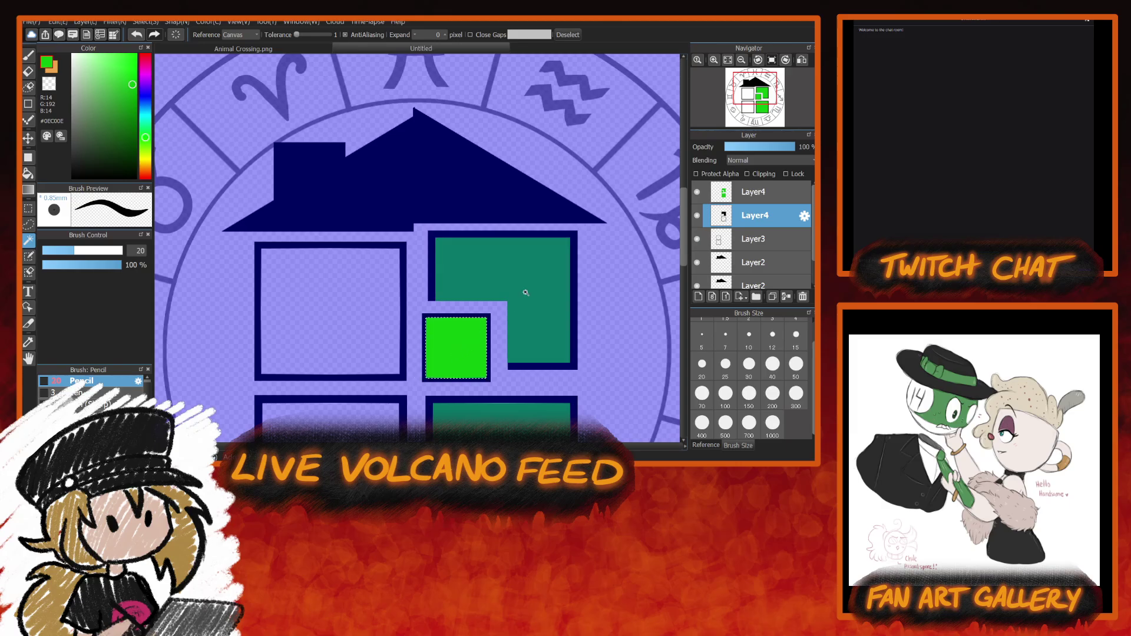
left_click(531, 318)
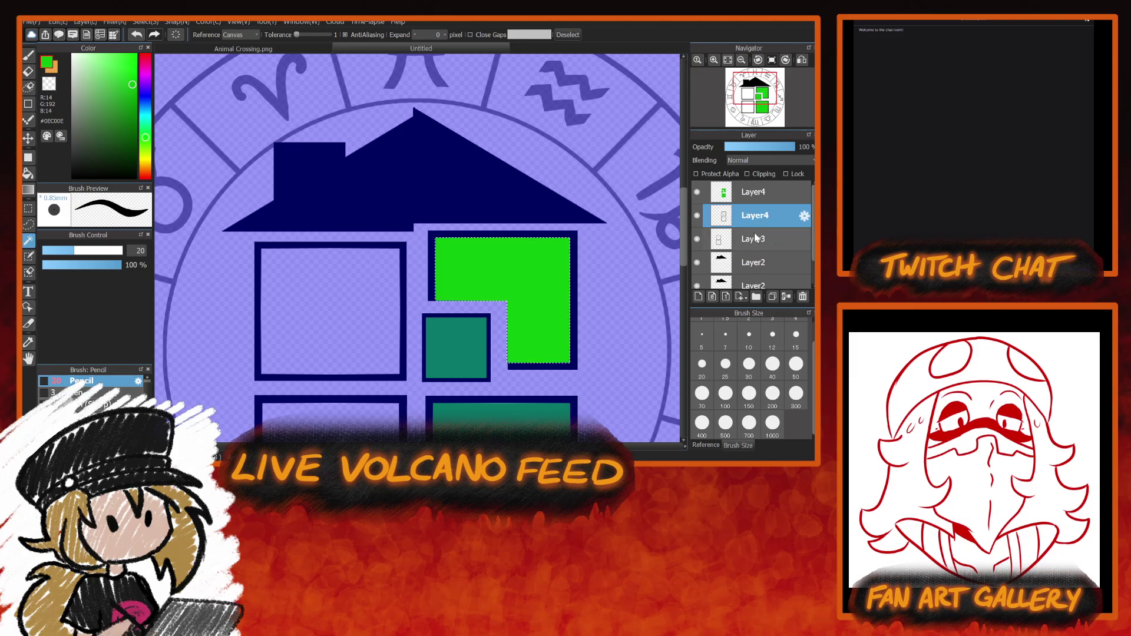
Delete the upper Layer4 copy with the green blocks and set the drawing color to black.
left_click(750, 198)
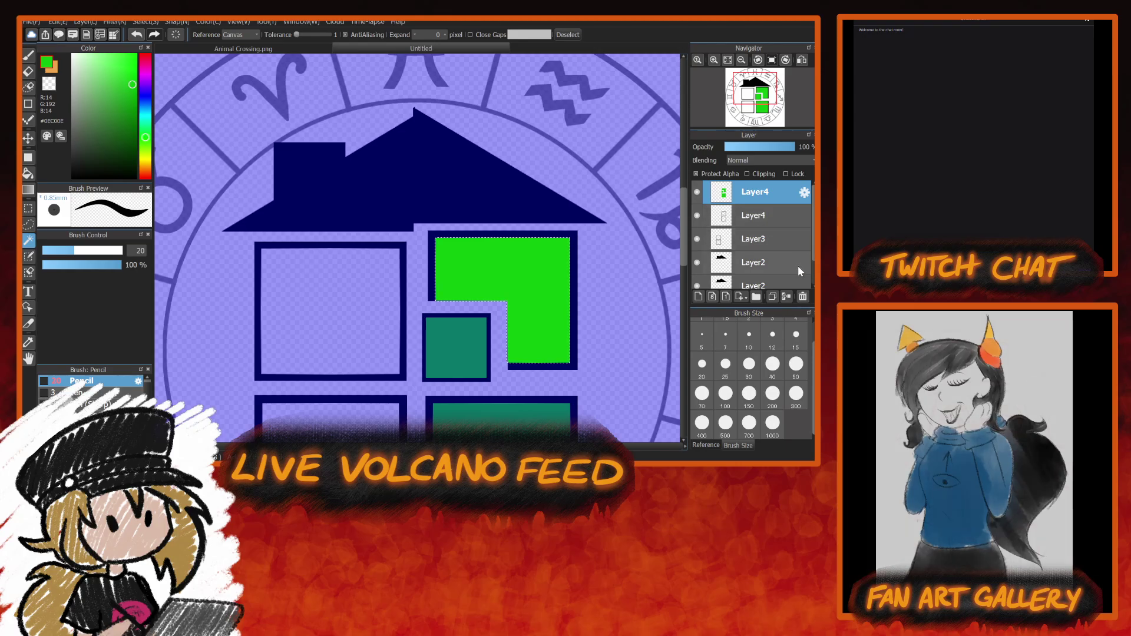
left_click(802, 297)
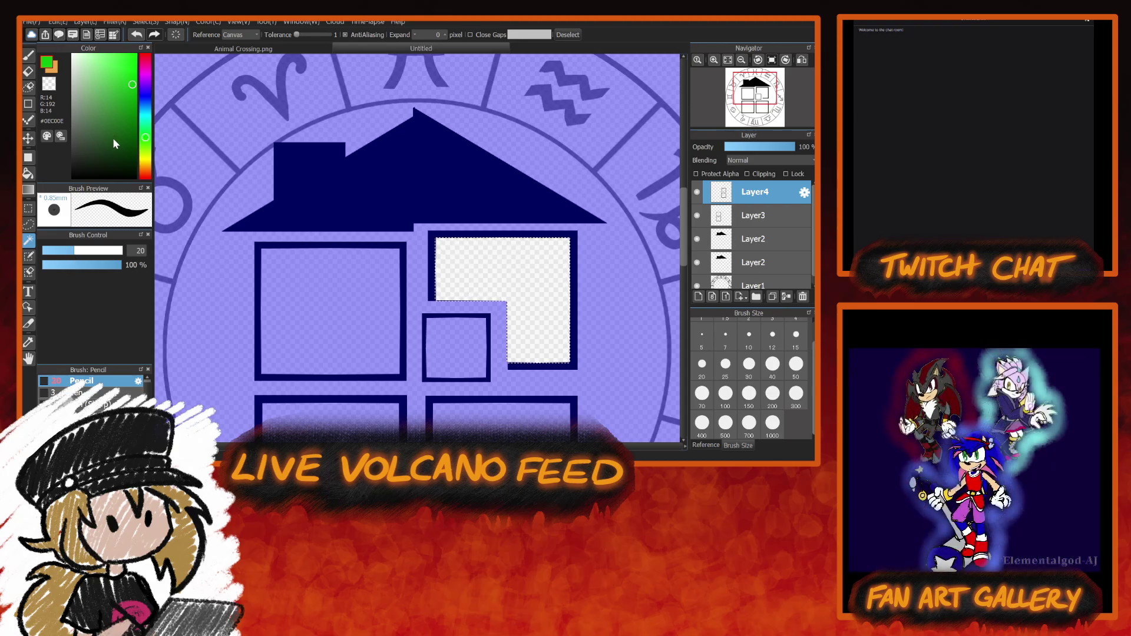
left_click_drag(88, 175, 72, 177)
left_click(29, 174)
left_click(518, 306)
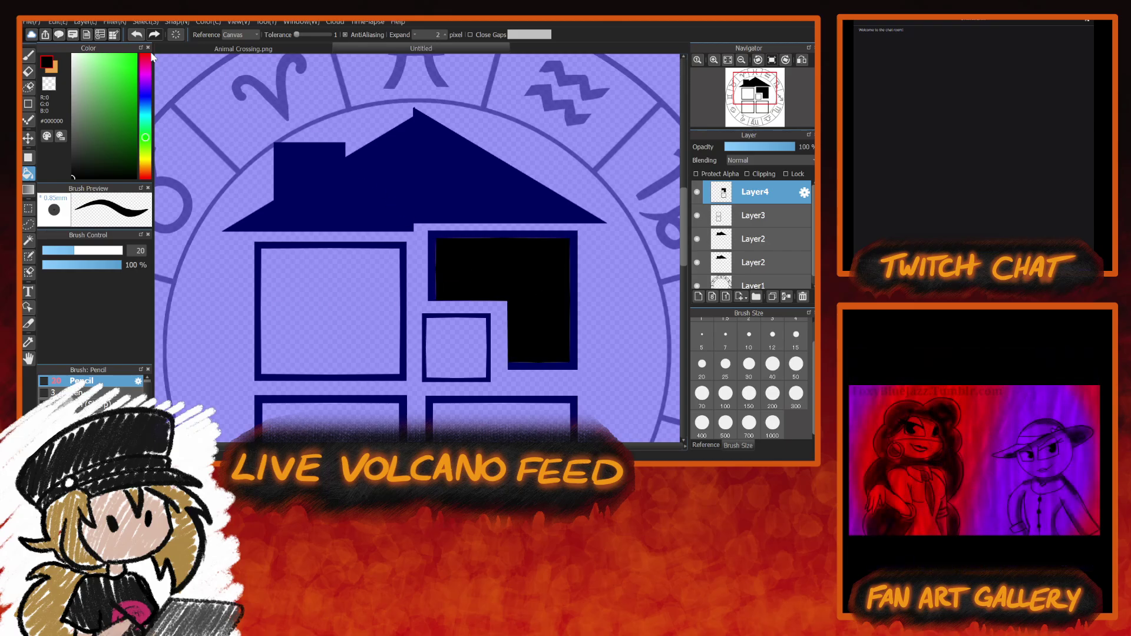
left_click(151, 23)
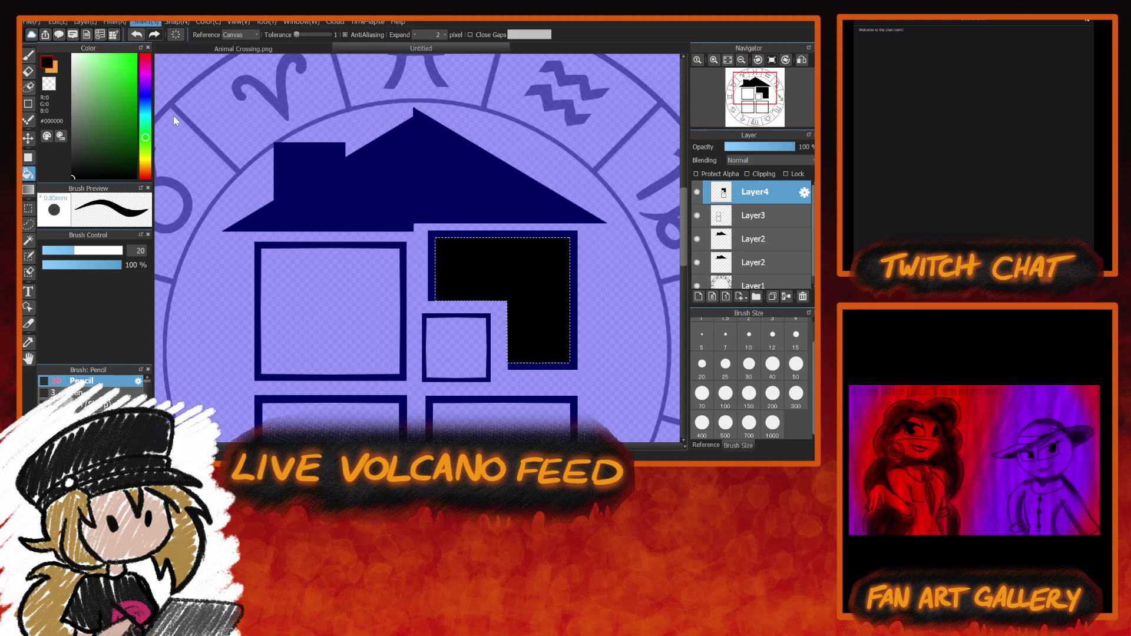
left_click(204, 154)
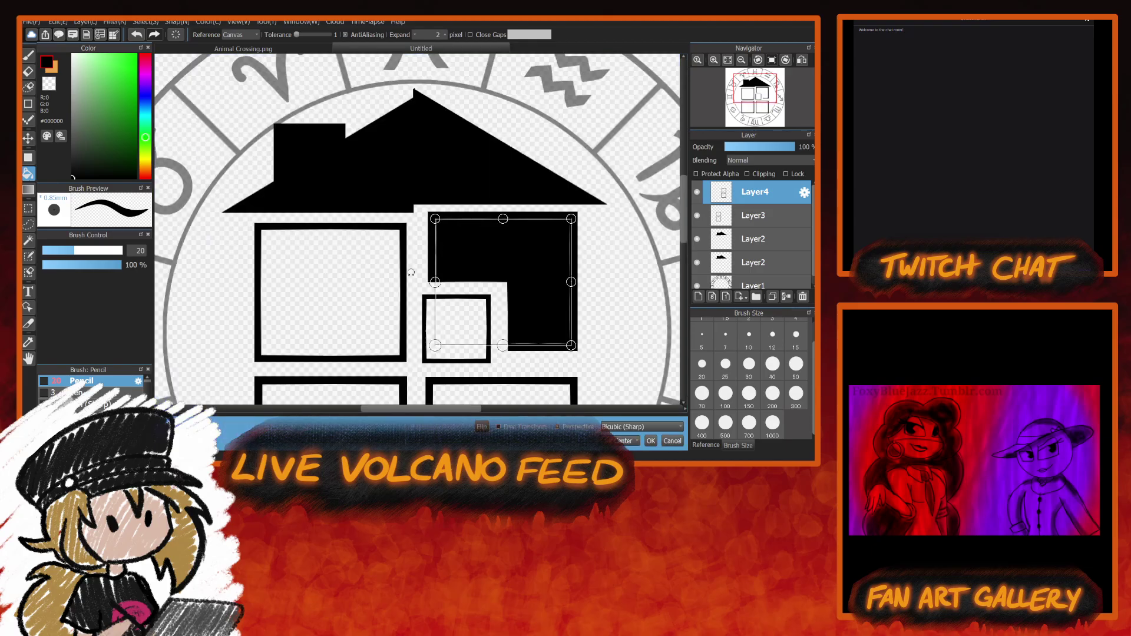
left_click_drag(572, 219, 534, 273)
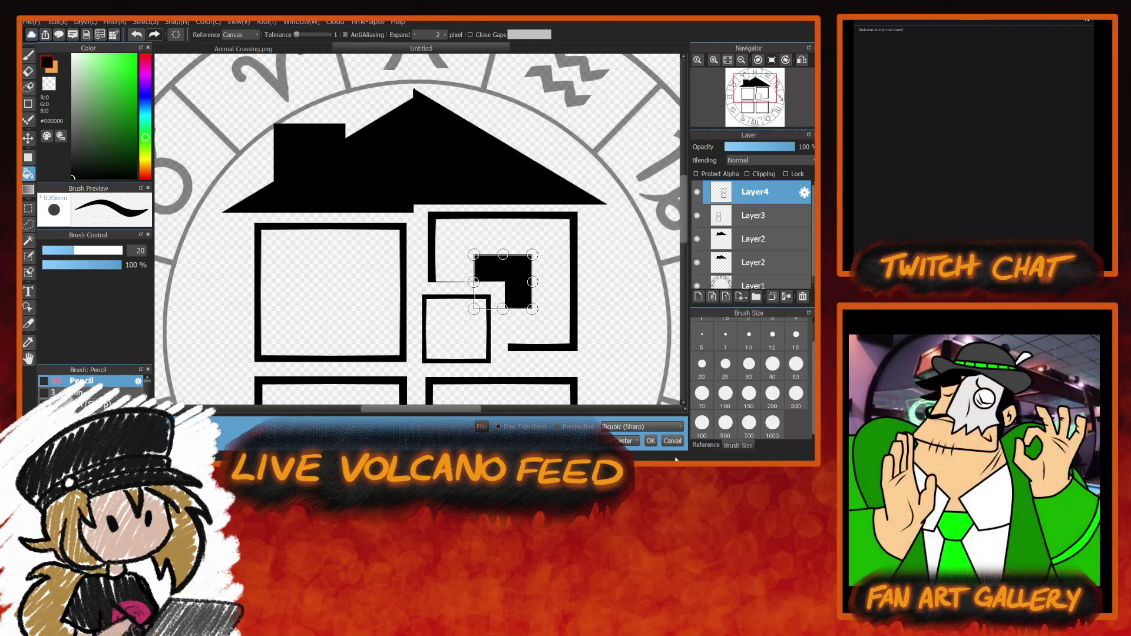
left_click(672, 441)
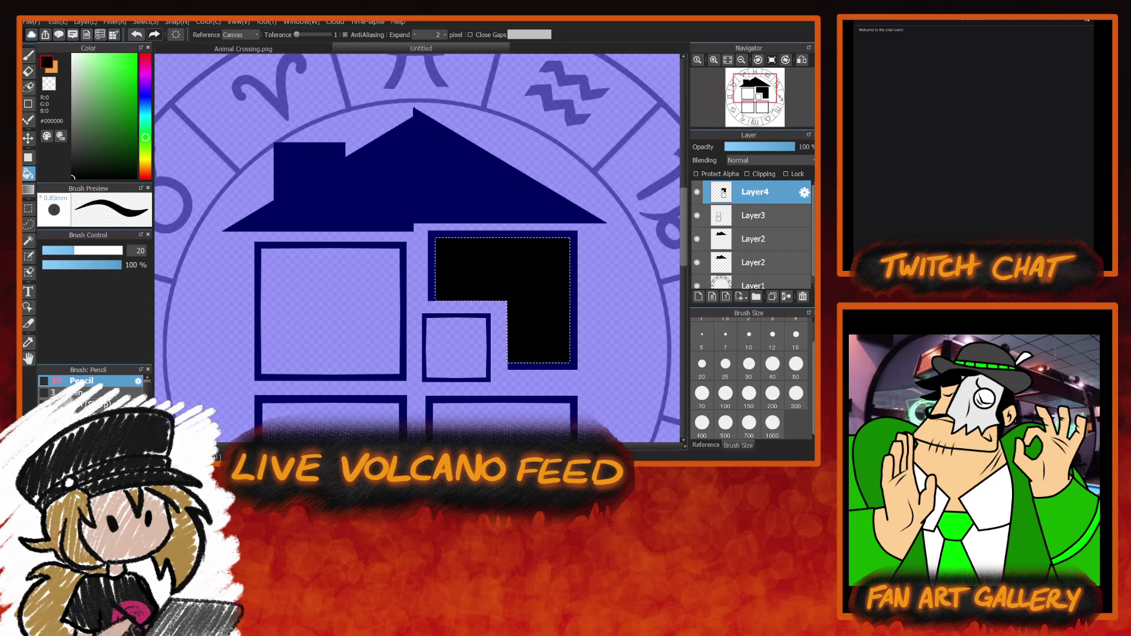
key("ctrl+z")
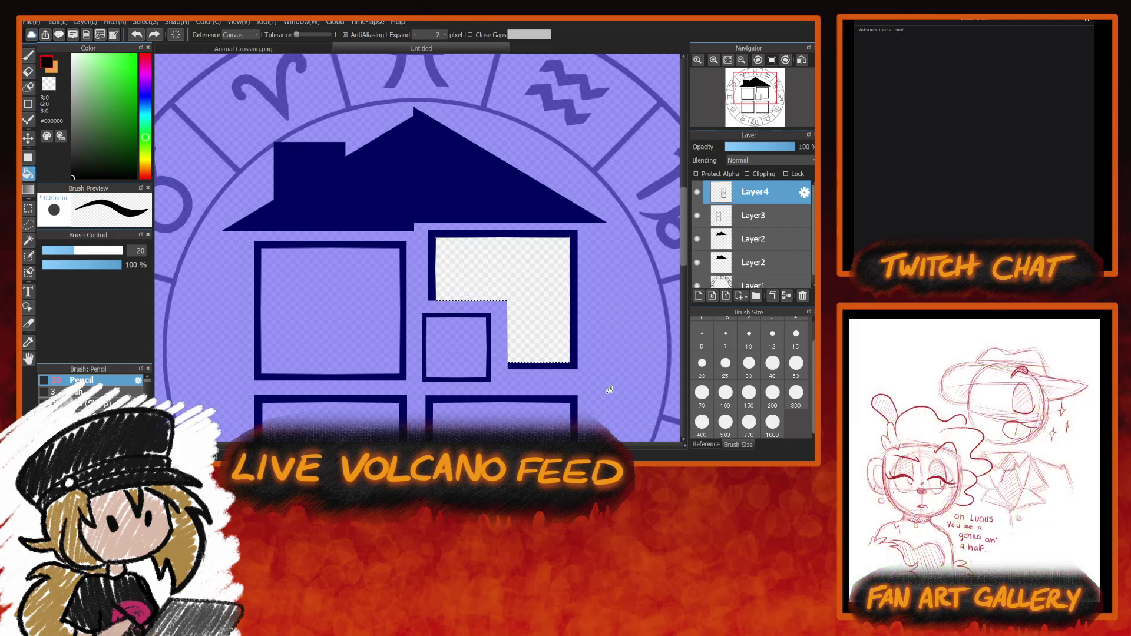
Invert the selection and draw the missing black border along the L-shaped block's two inner corner edges with the Pencil.
left_click(29, 56)
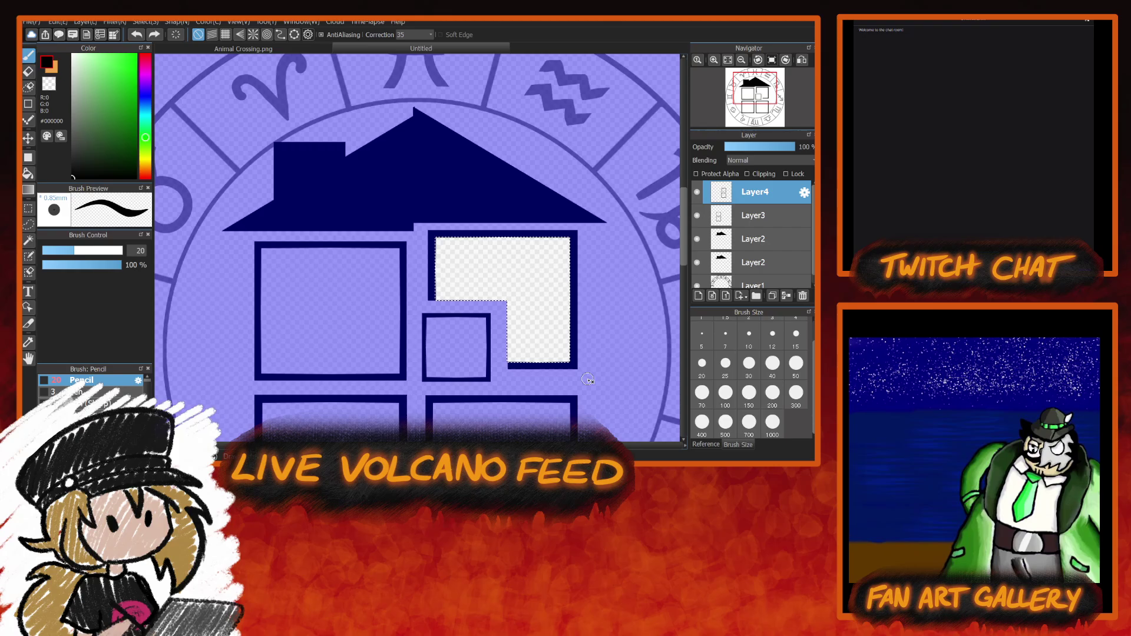
key("ctrl+i")
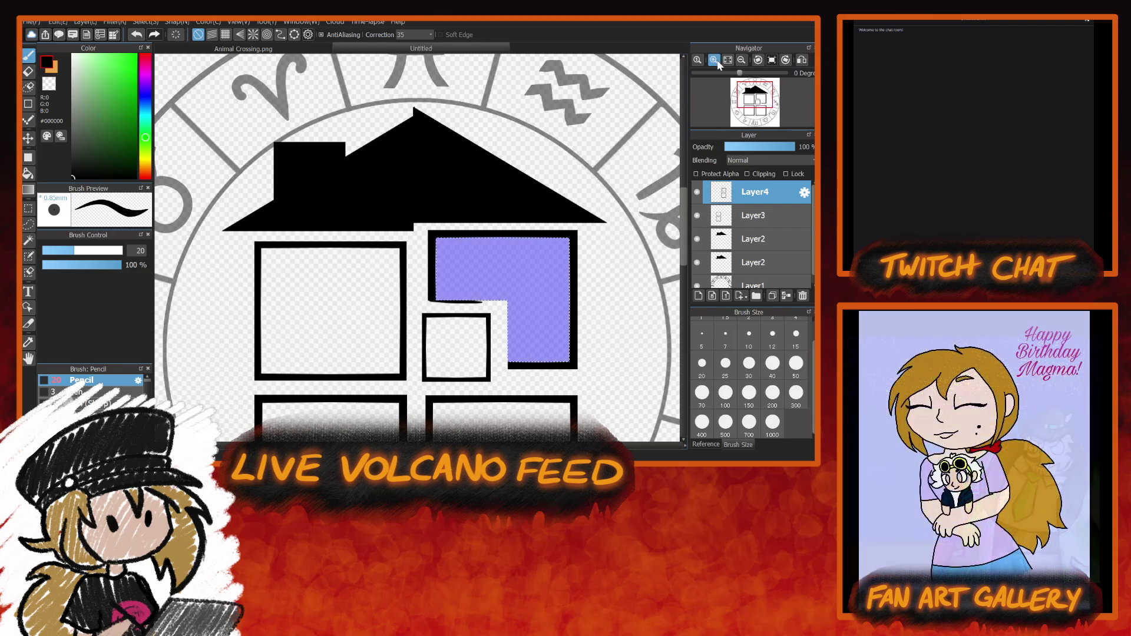
key("ctrl+plus")
scroll(685, 249, "down", 3)
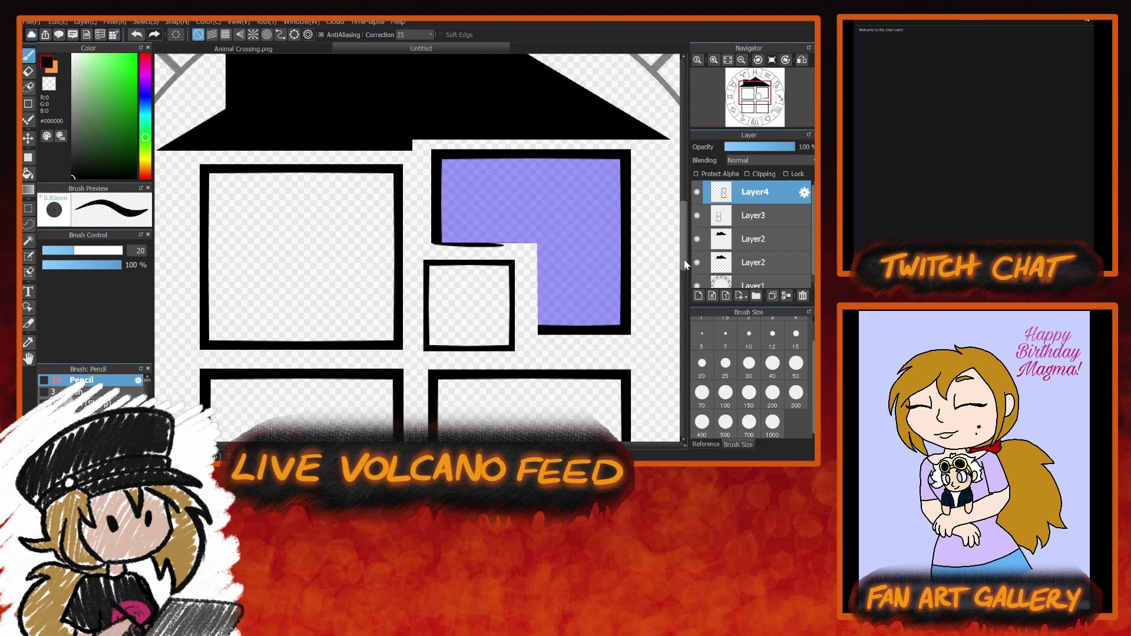
left_click(714, 60)
left_click(713, 59)
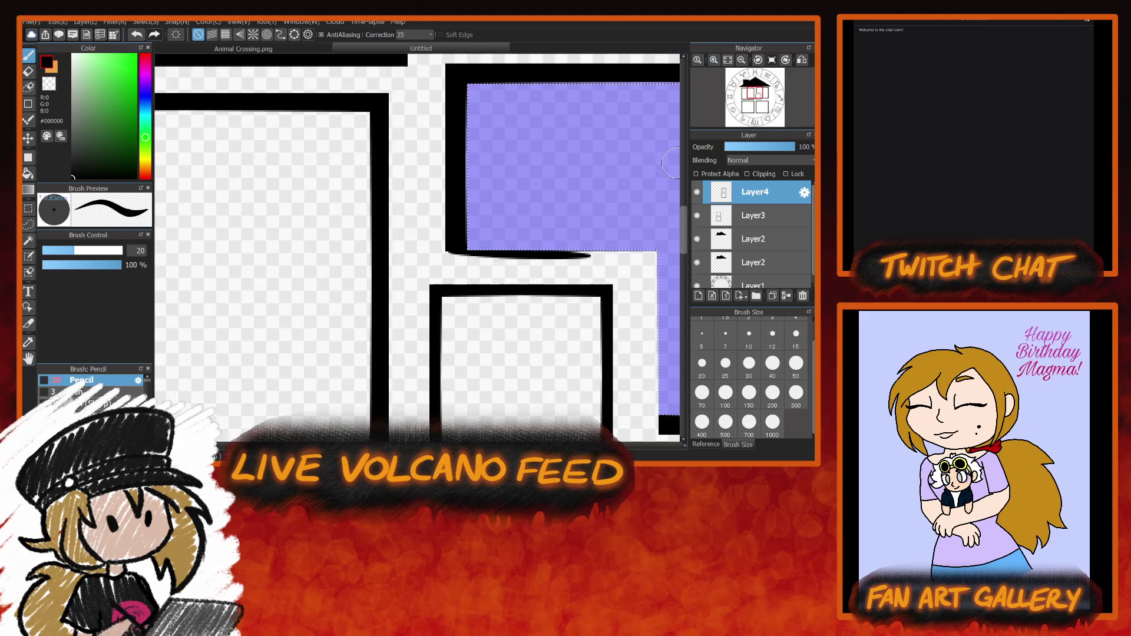
scroll(471, 425, "right", 4)
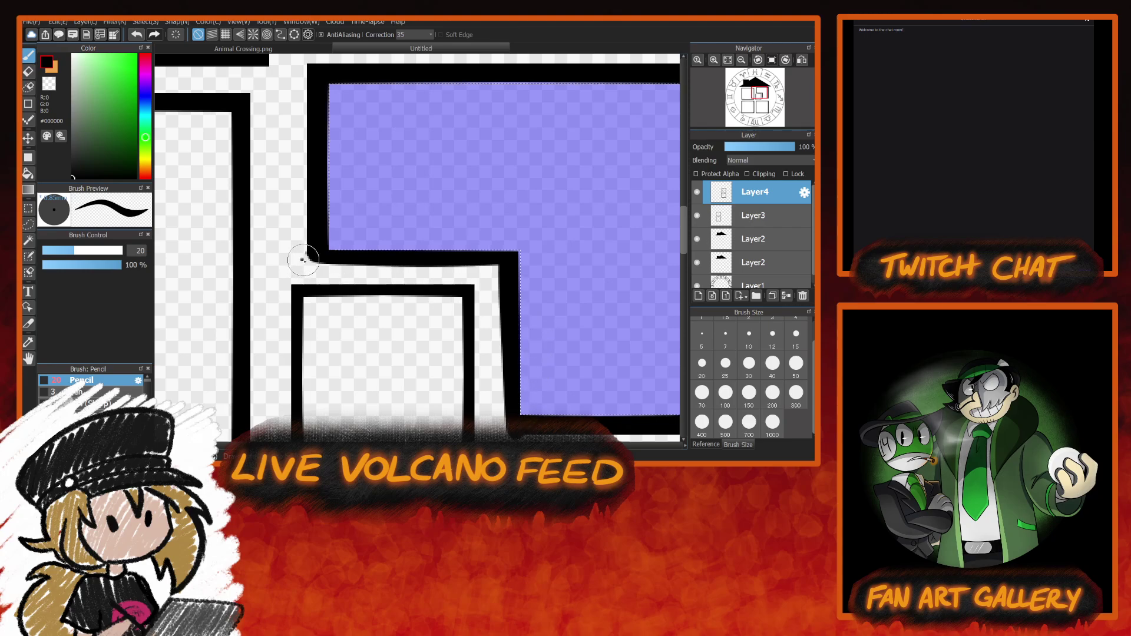
Trim the overhanging ends of the new L-shaped border with the Pencil in the transparent color.
left_click(49, 84)
mouse_move(334, 284)
left_mouse_down()
mouse_move(292, 237)
mouse_move(300, 227)
mouse_move(303, 269)
mouse_move(314, 234)
left_mouse_up()
scroll(687, 254, "down", 5)
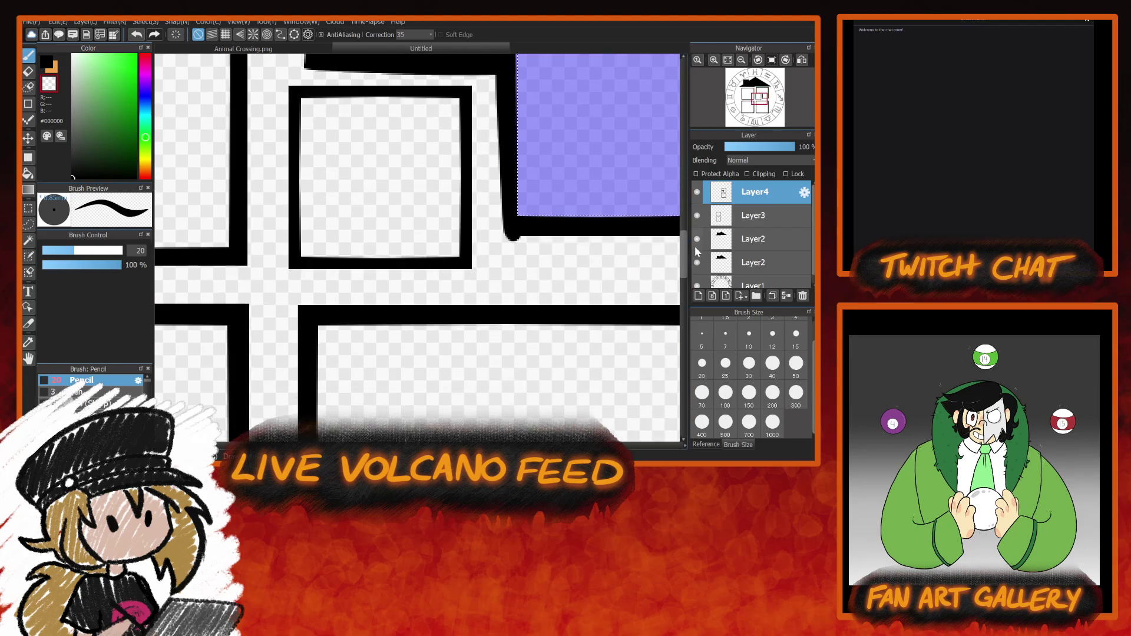
mouse_move(497, 235)
left_mouse_down()
mouse_move(550, 249)
mouse_move(499, 245)
mouse_move(540, 247)
mouse_move(566, 222)
left_mouse_up()
left_click(729, 59)
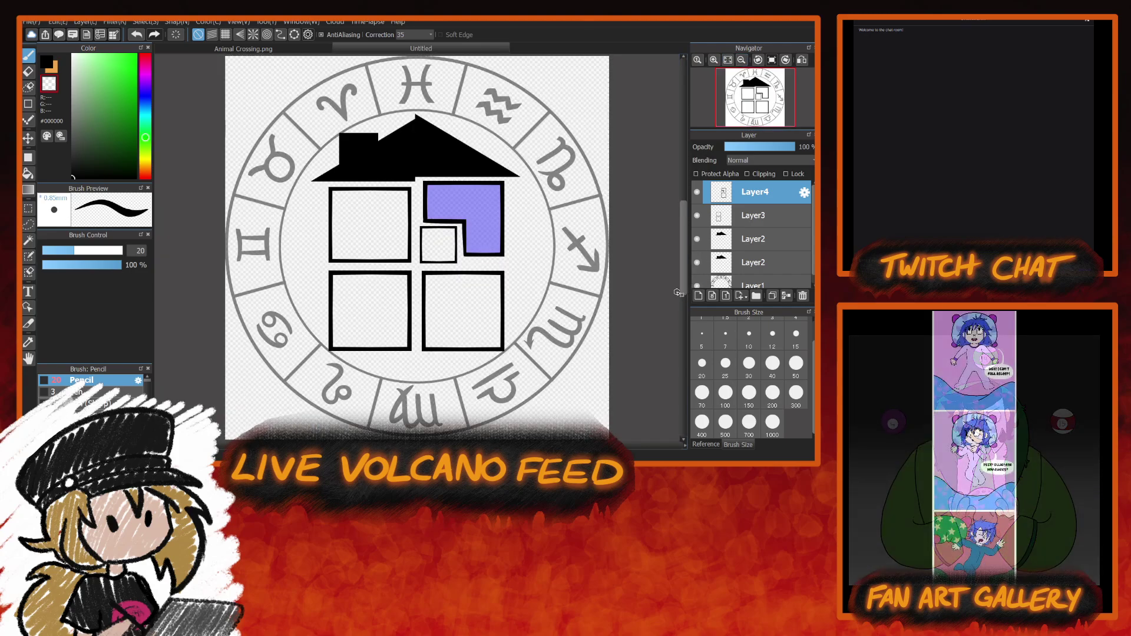
Straighten the outer edges of the L-shaped block's inner corner border using a size 7 Pencil in the transparent color.
key("ctrl+plus")
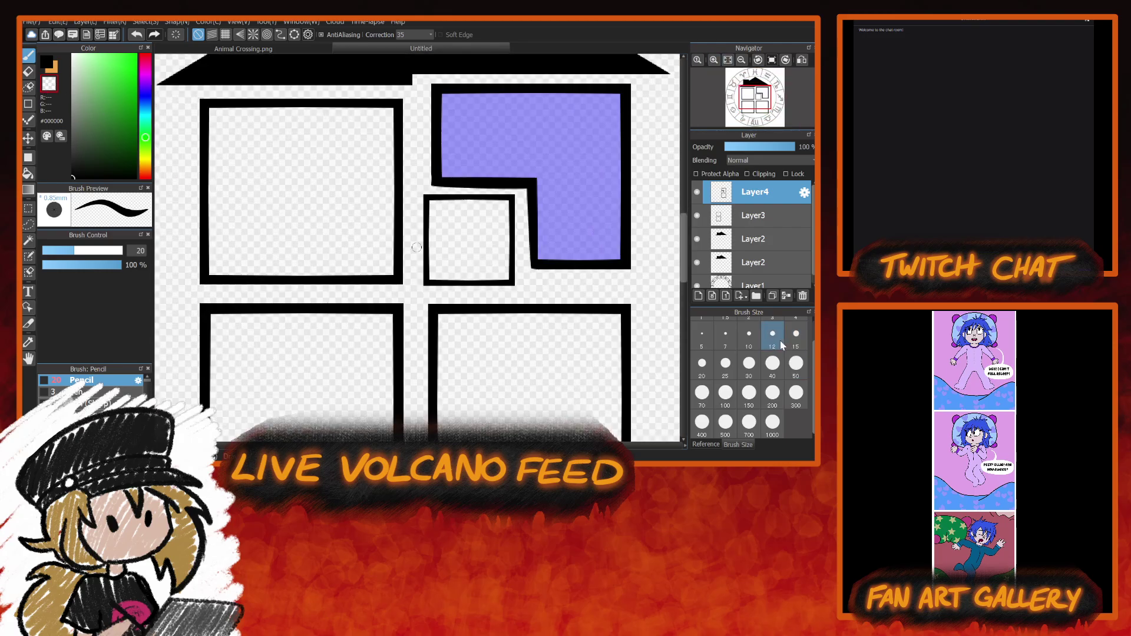
left_click(726, 336)
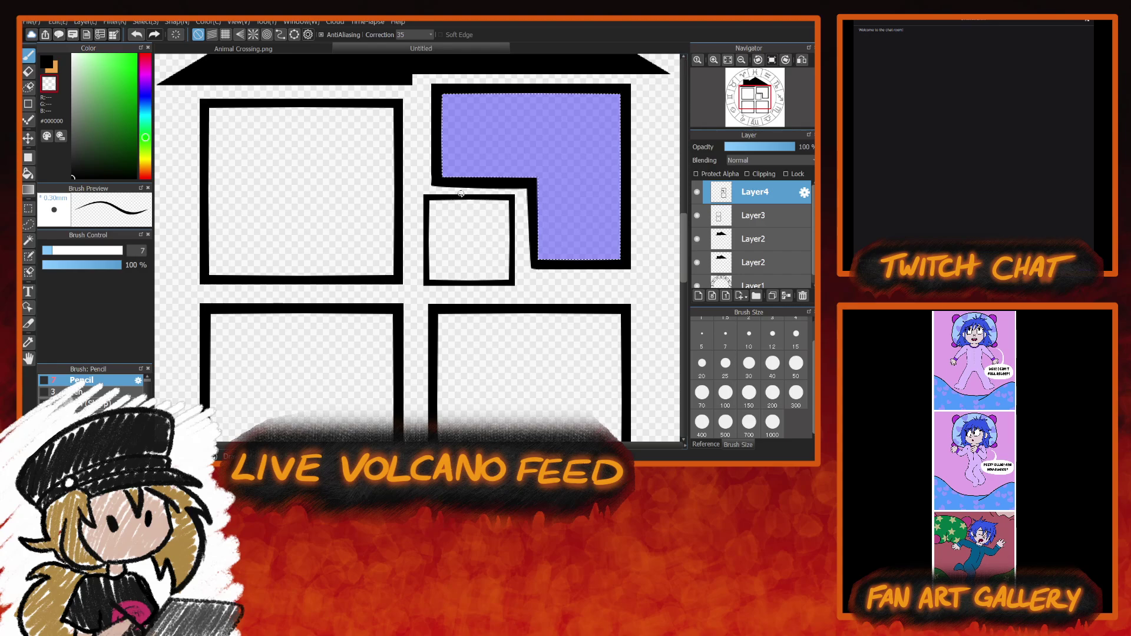
key("ctrl+plus")
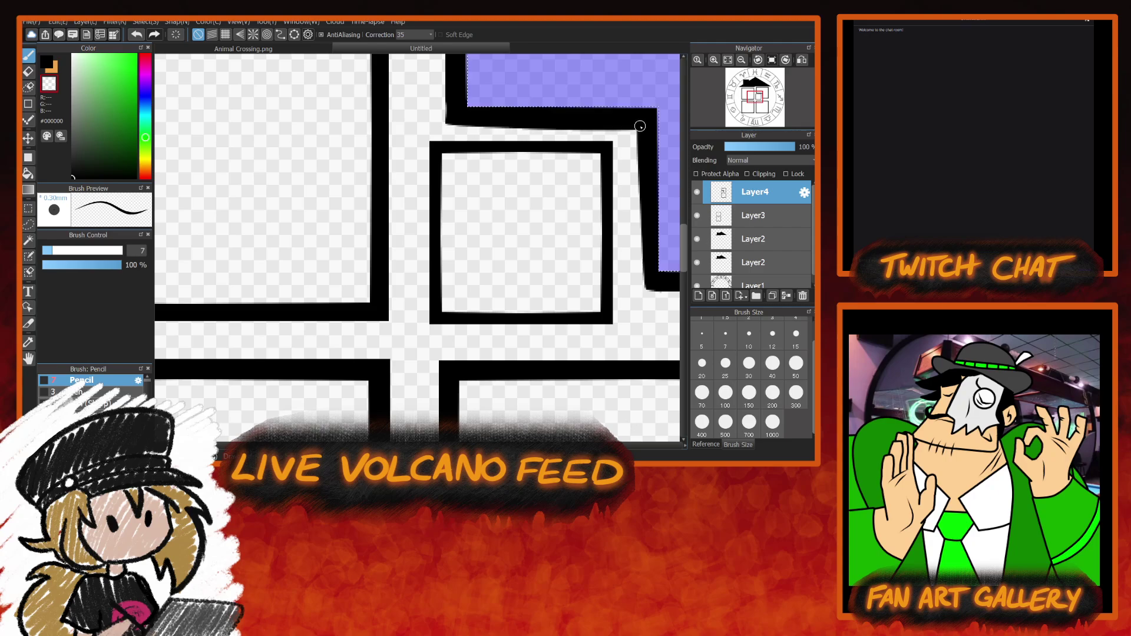
key("ctrl+z")
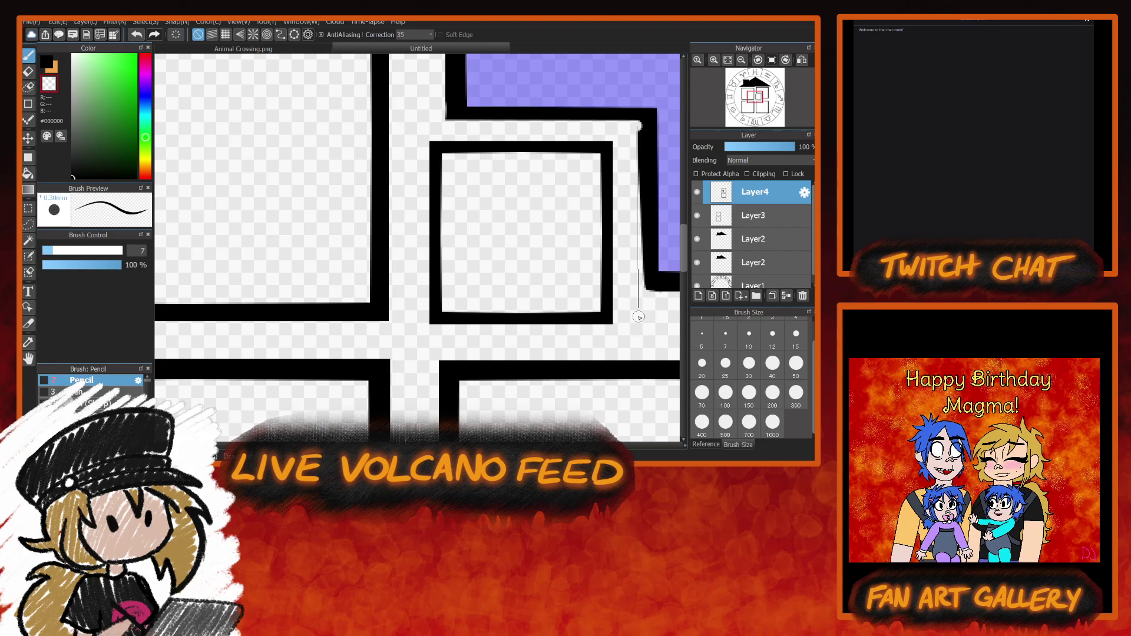
key("ctrl+d")
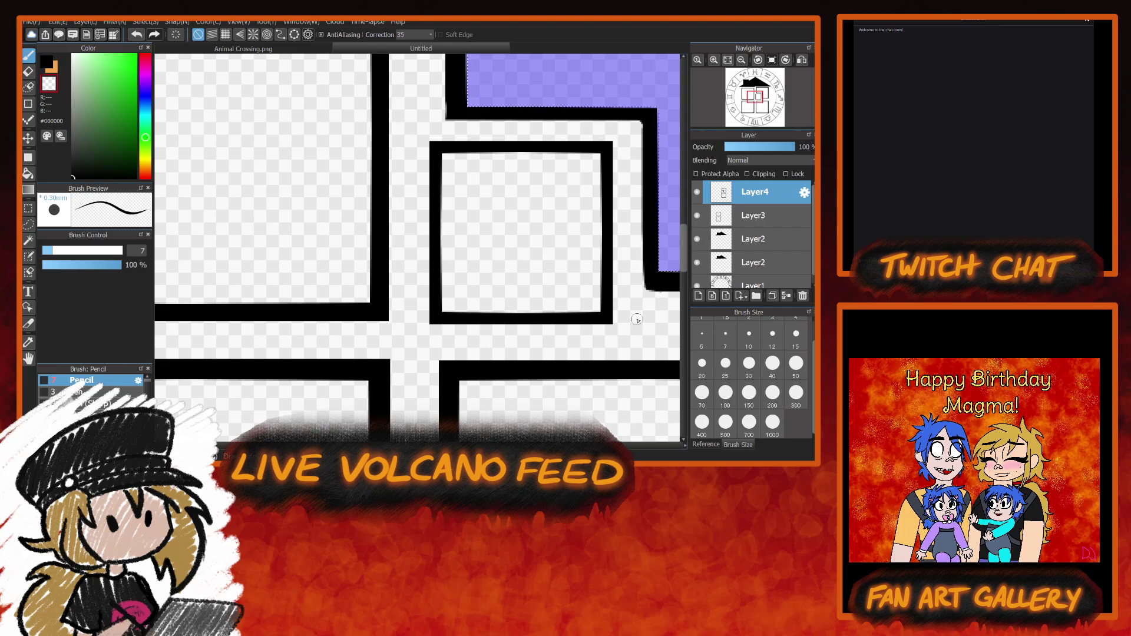
Switch the Pencil to black and thicken the lower part of the L-shaped block's vertical inner border down to its corner.
key("x")
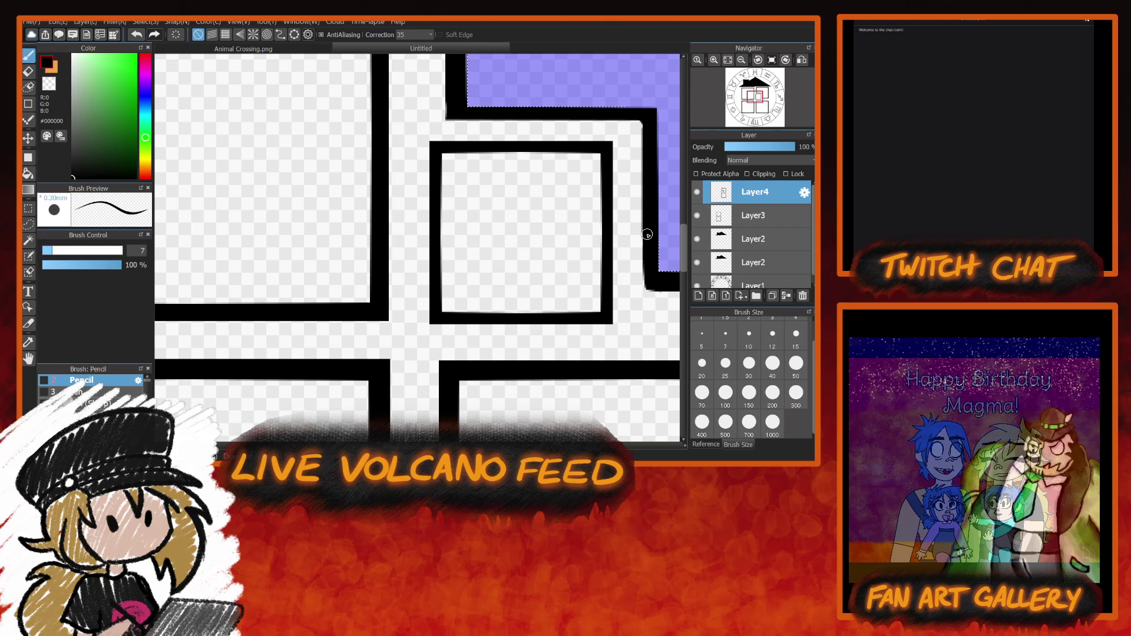
left_click_drag(647, 233, 648, 274)
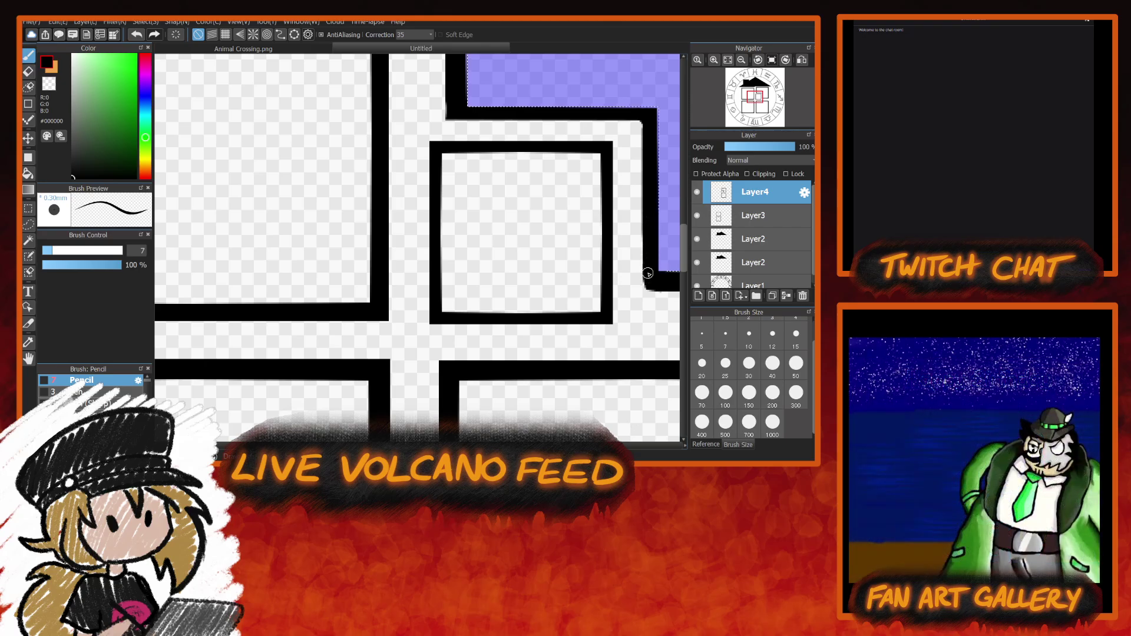
left_click_drag(647, 206, 645, 283)
mouse_move(647, 226)
left_mouse_down()
mouse_move(645, 282)
mouse_move(649, 257)
mouse_move(646, 287)
left_mouse_up()
Touch up the border at the L-shaped block's inner corner, undoing the transparent stroke and repainting the edge in black.
key("c")
scroll(589, 348, "right", 5)
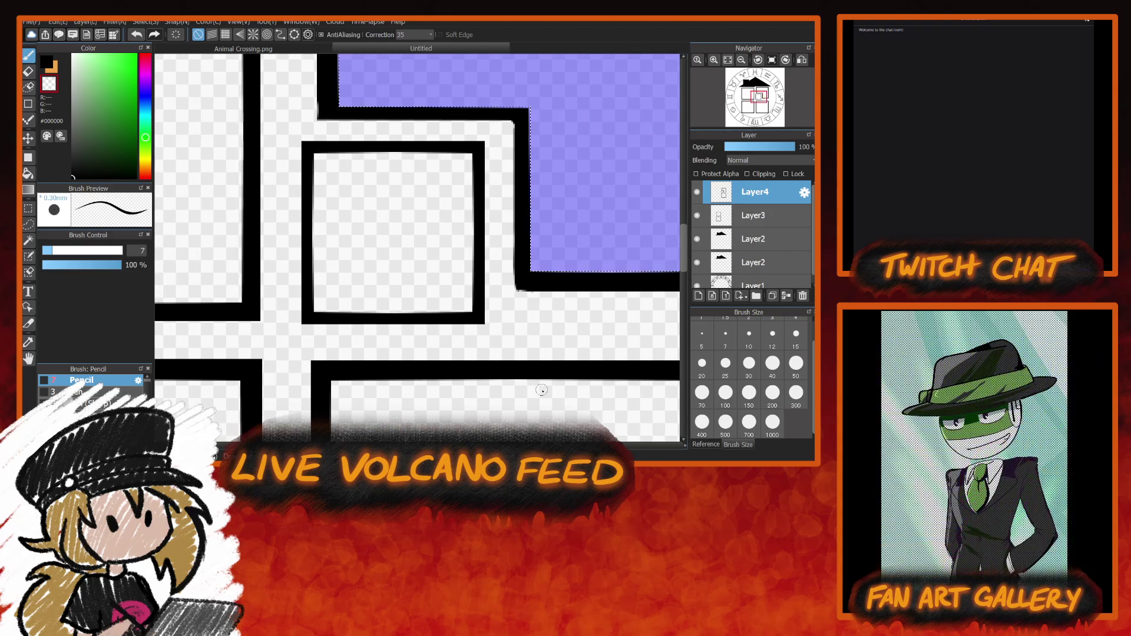
left_click_drag(519, 115, 519, 153)
key("ctrl+z")
key("x")
left_click_drag(517, 110, 518, 92)
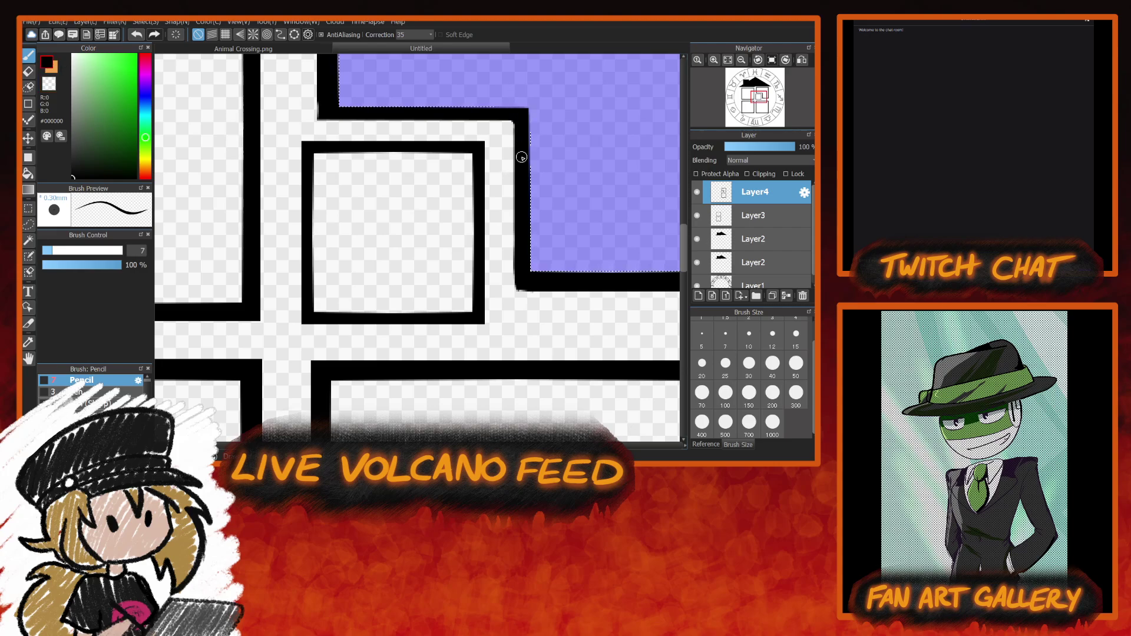
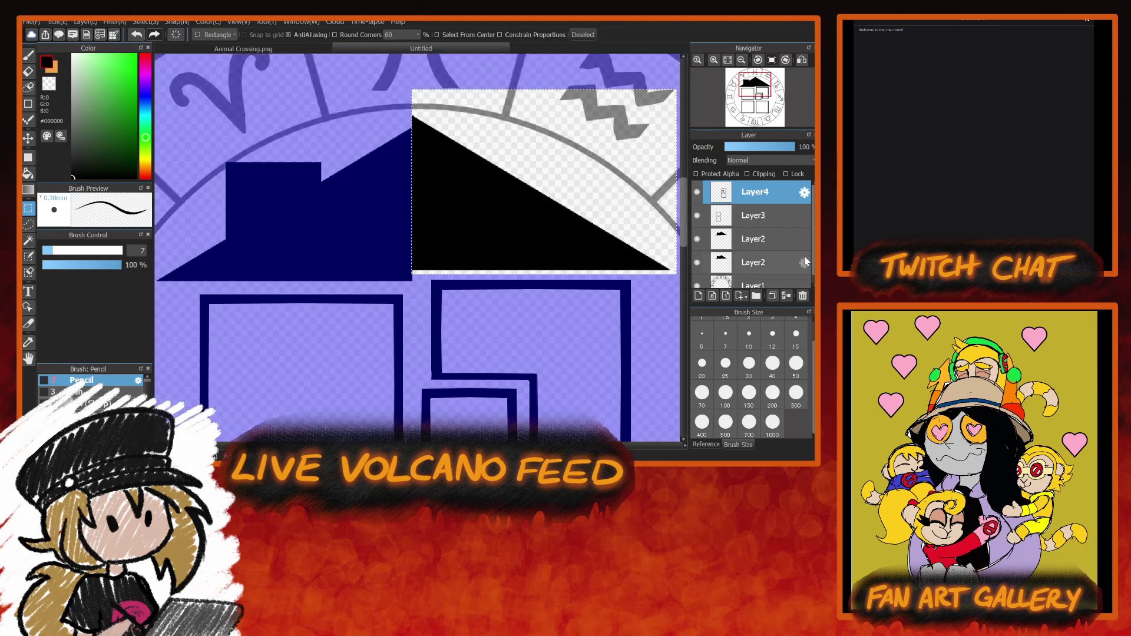
Fill the selected right half of the roof orange (#EFA64D) on the upper Layer2 copy, and switch to the Eraser.
left_click(769, 238)
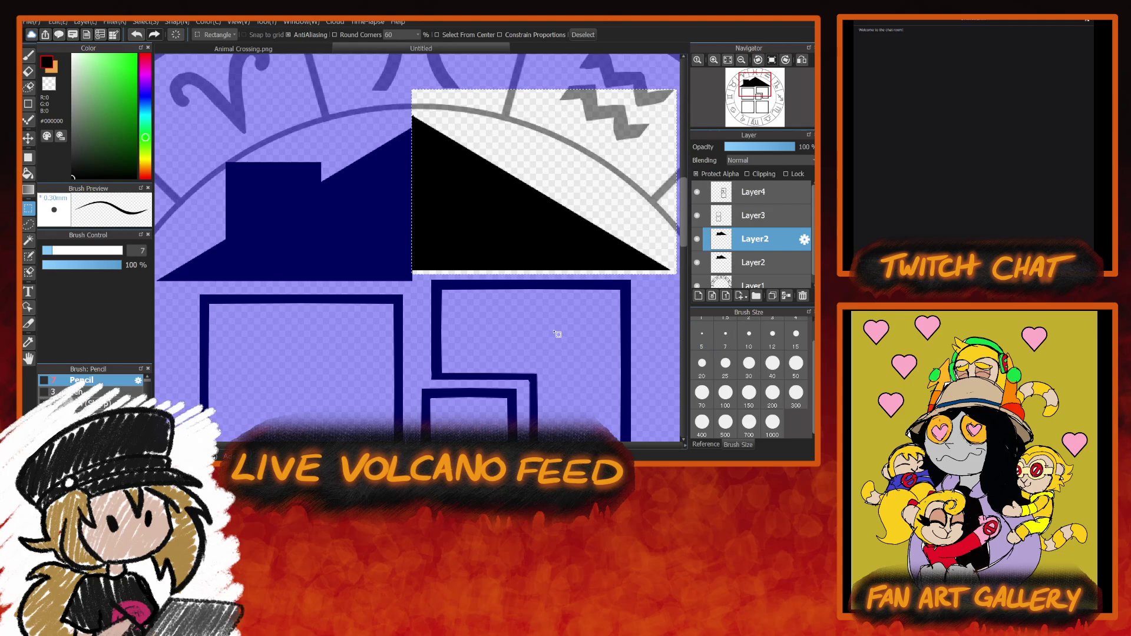
left_click(27, 173)
left_click(54, 69)
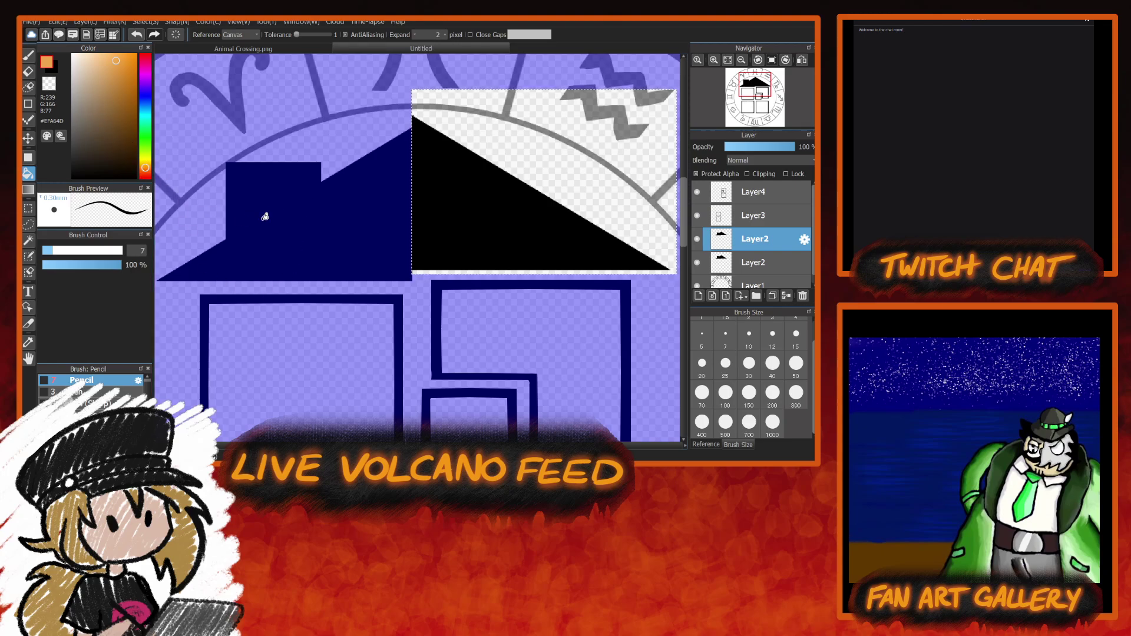
left_click(482, 214)
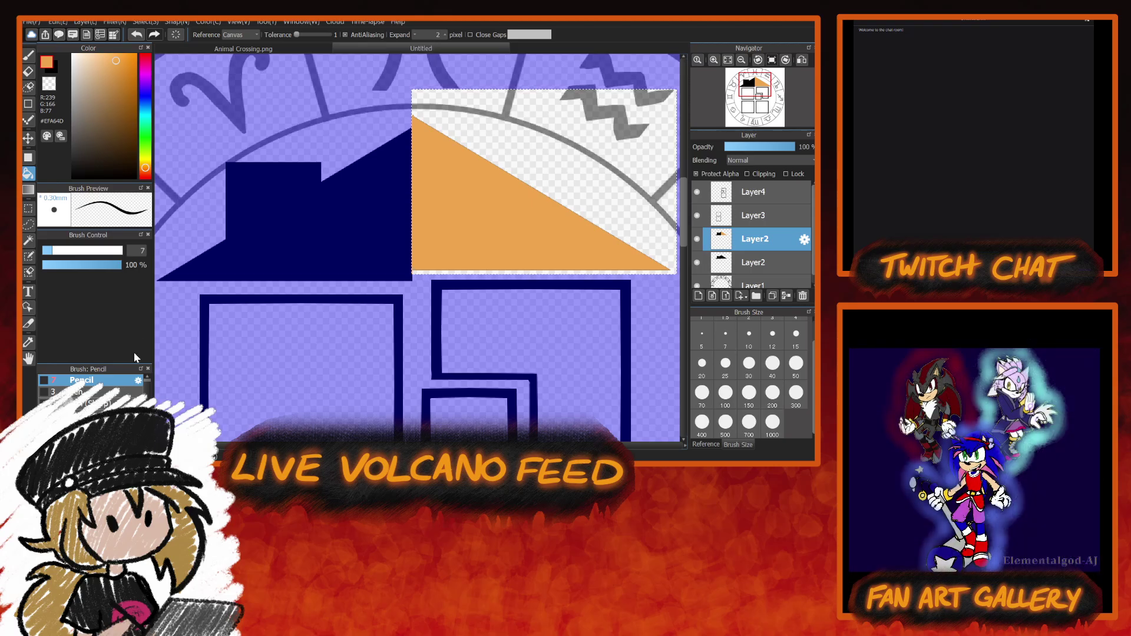
left_click(29, 72)
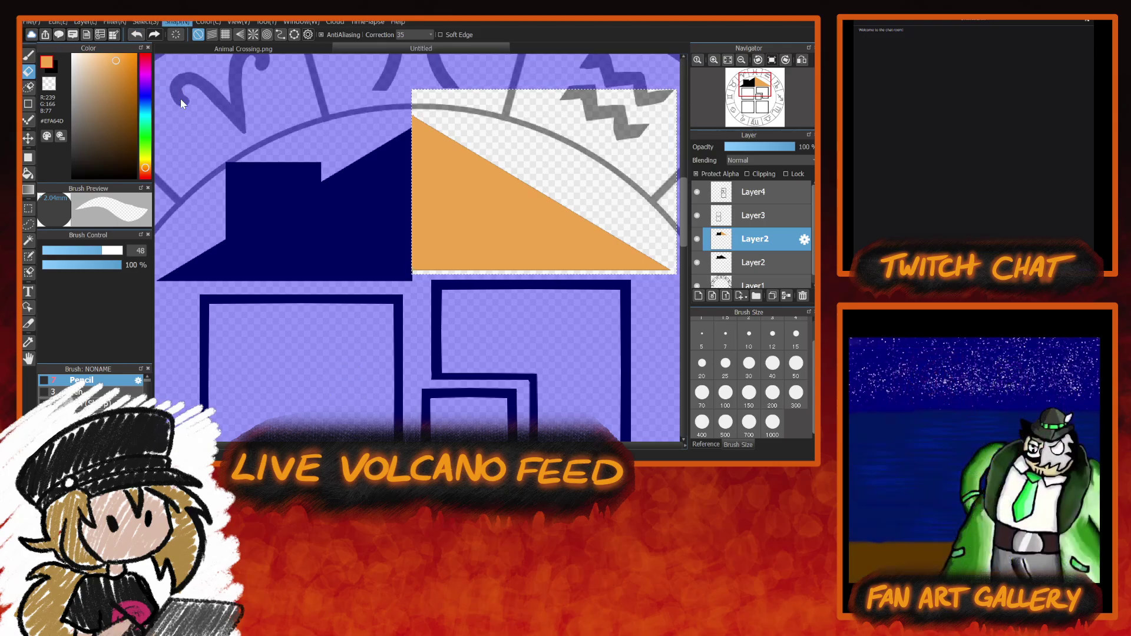
Scale down the orange triangle on the upper Layer2 and position it inside the roof's right half, leaving a black border around it.
key("ctrl+t")
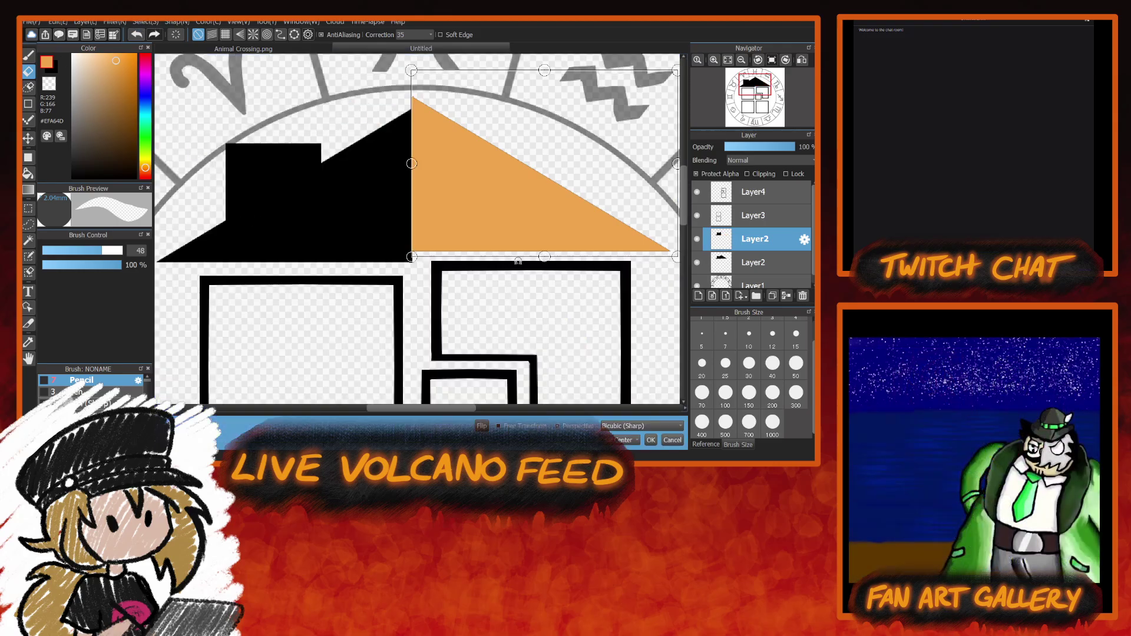
left_click_drag(454, 411, 471, 412)
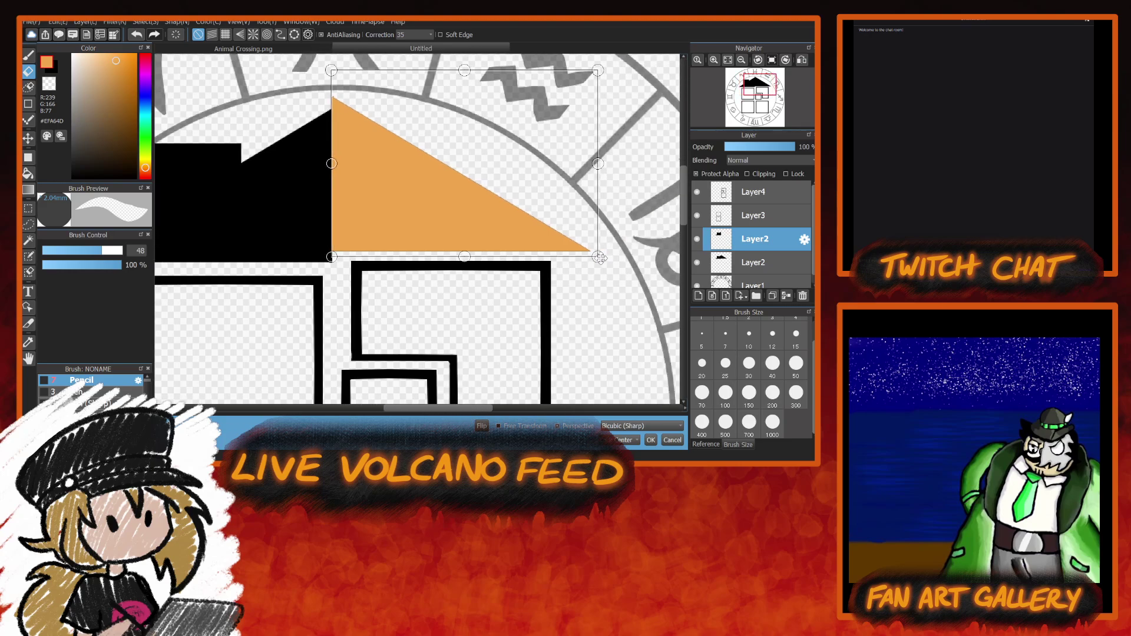
left_click_drag(600, 257, 586, 248)
left_click_drag(469, 231, 461, 232)
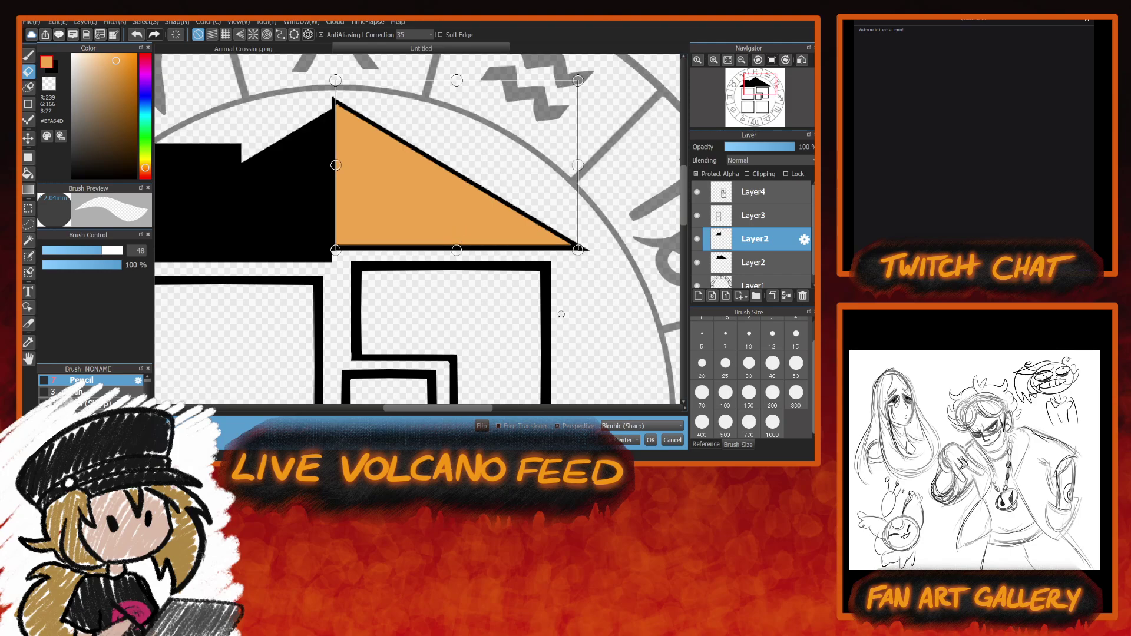
left_click_drag(578, 250, 570, 248)
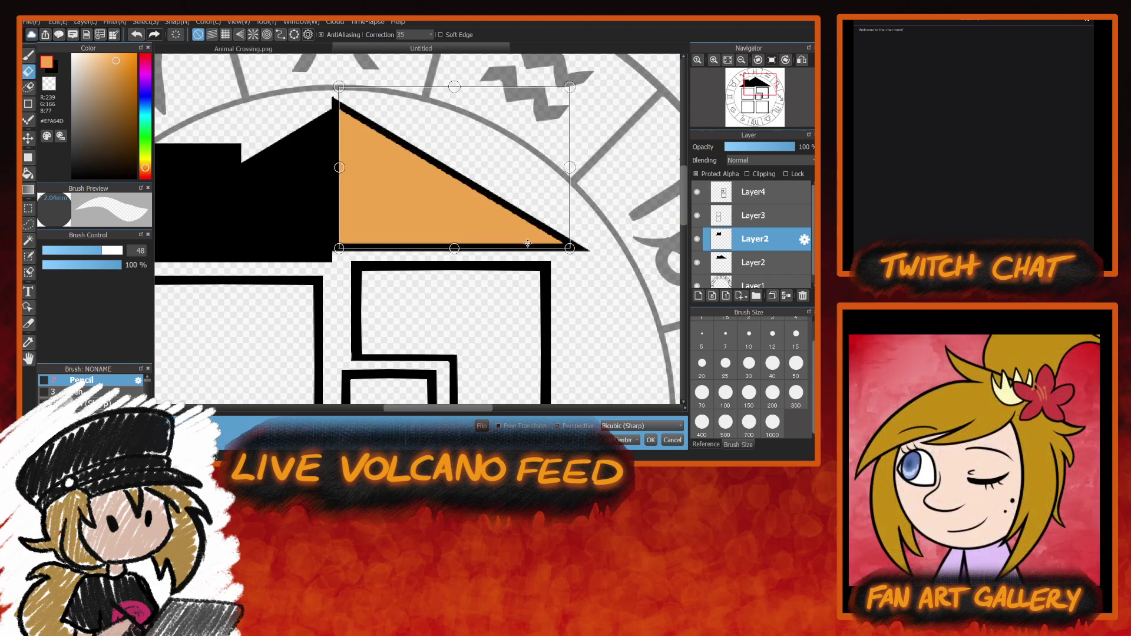
left_click_drag(528, 243, 528, 240)
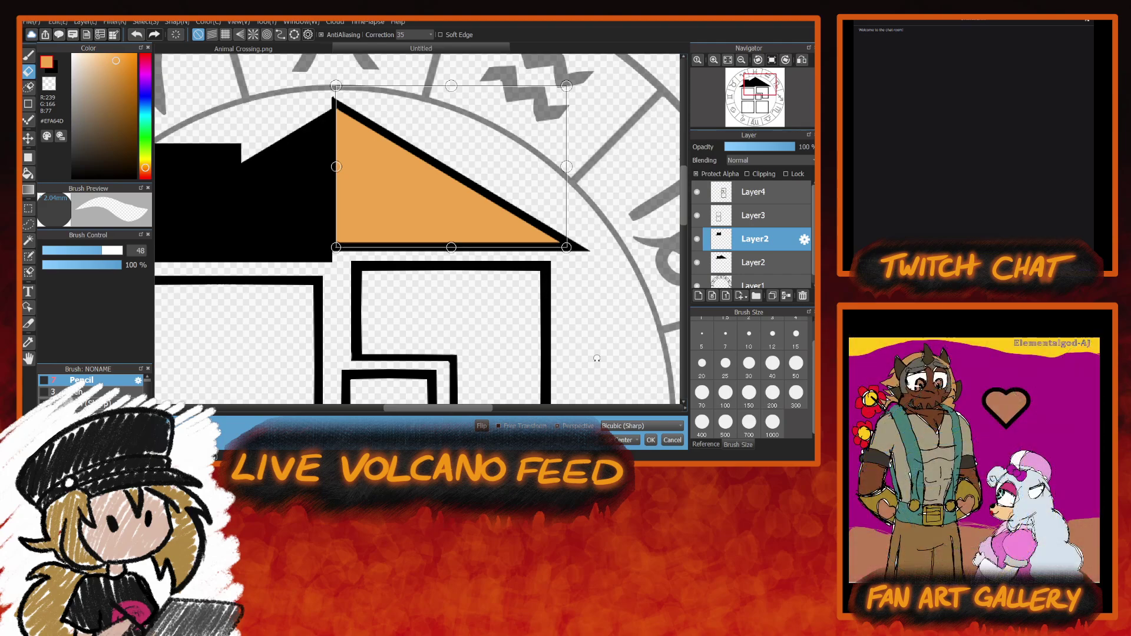
left_click(651, 440)
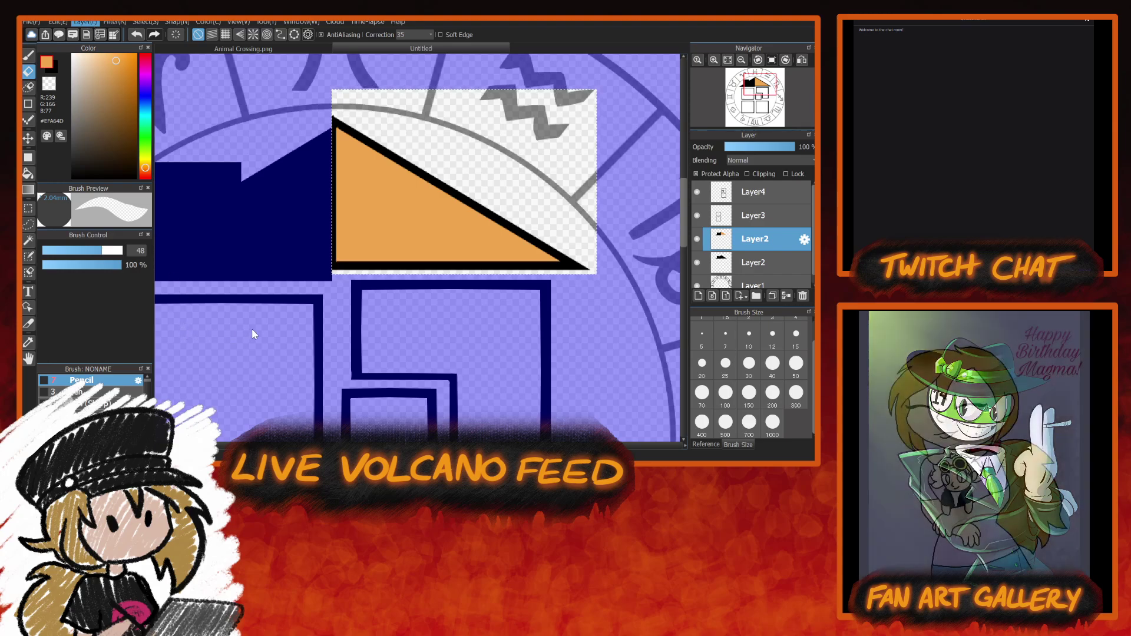
Flip the orange triangle horizontally and move it inside the roof's left half with the Move tool.
key("ctrl+shift+h")
left_click_drag(349, 261, 424, 261)
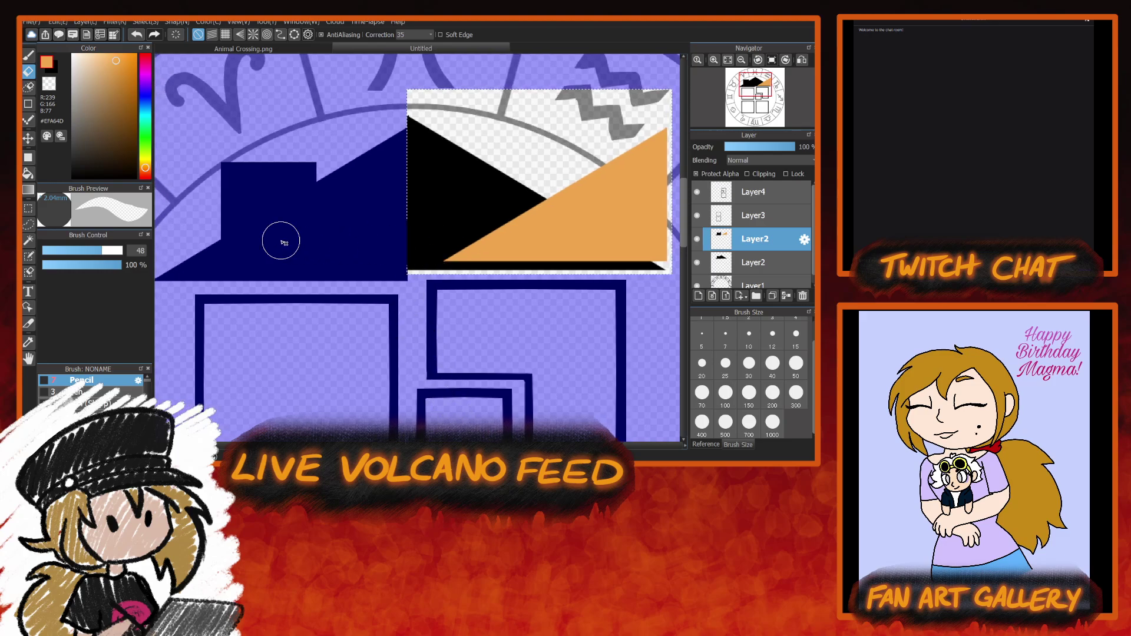
left_click(28, 139)
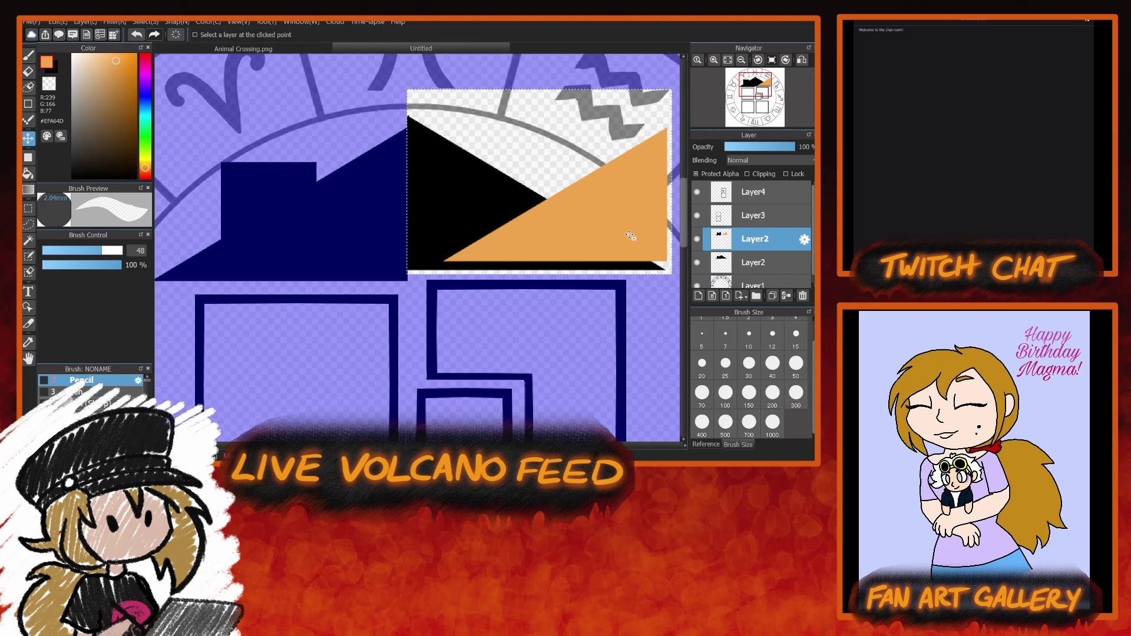
left_click_drag(631, 232, 363, 249)
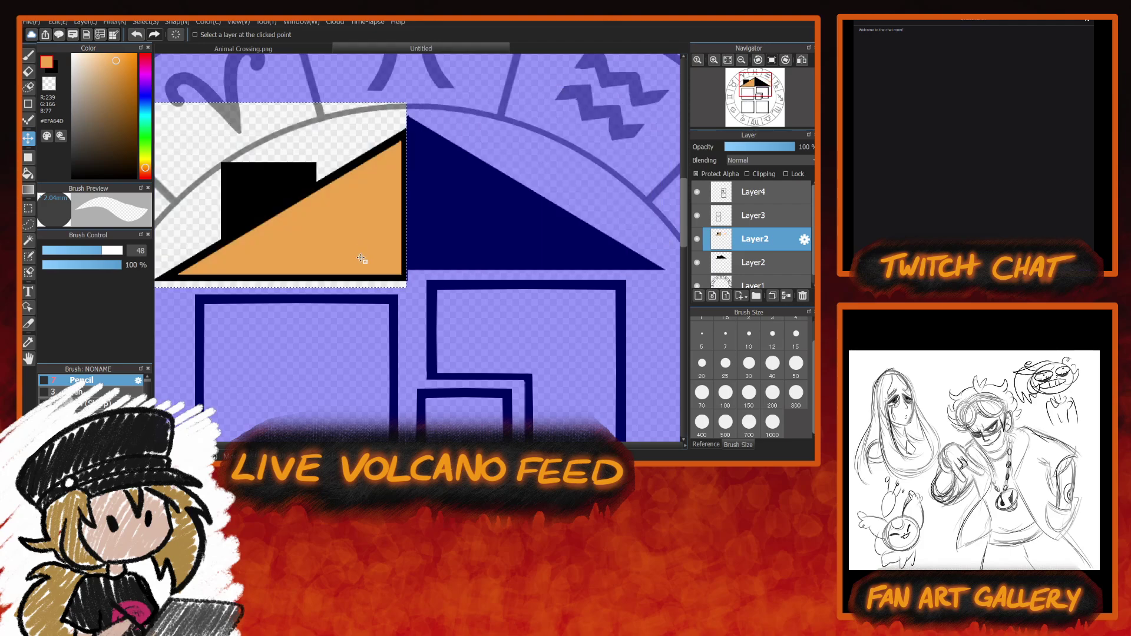
Select the orange triangle's area with the Magic Wand and clear the black beneath it on the lower Layer2.
left_click(759, 267)
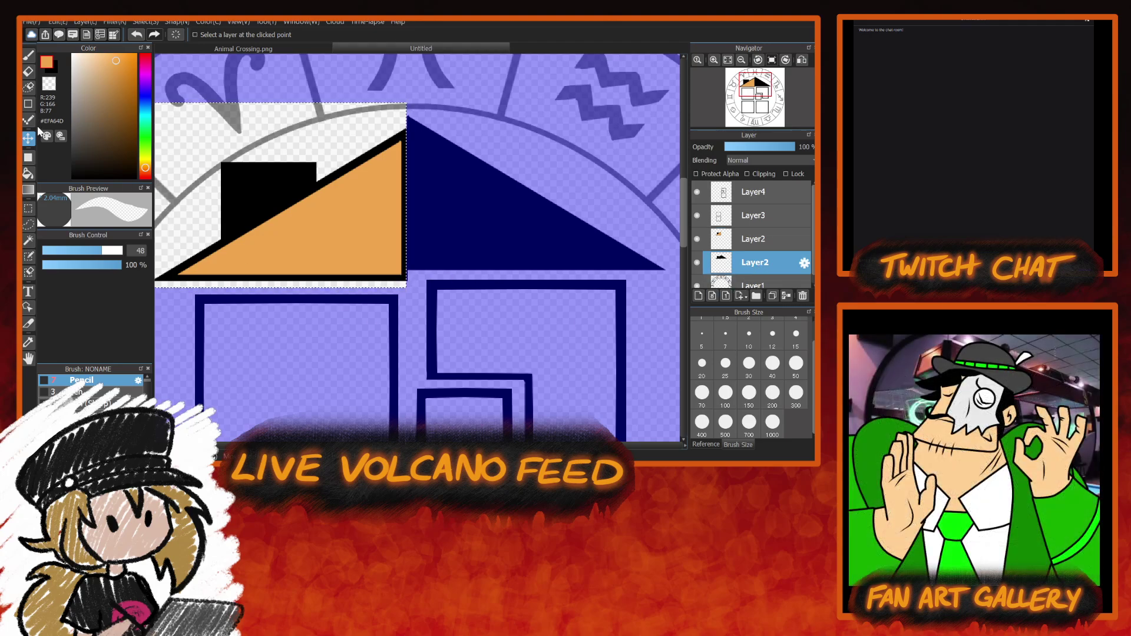
left_click(29, 239)
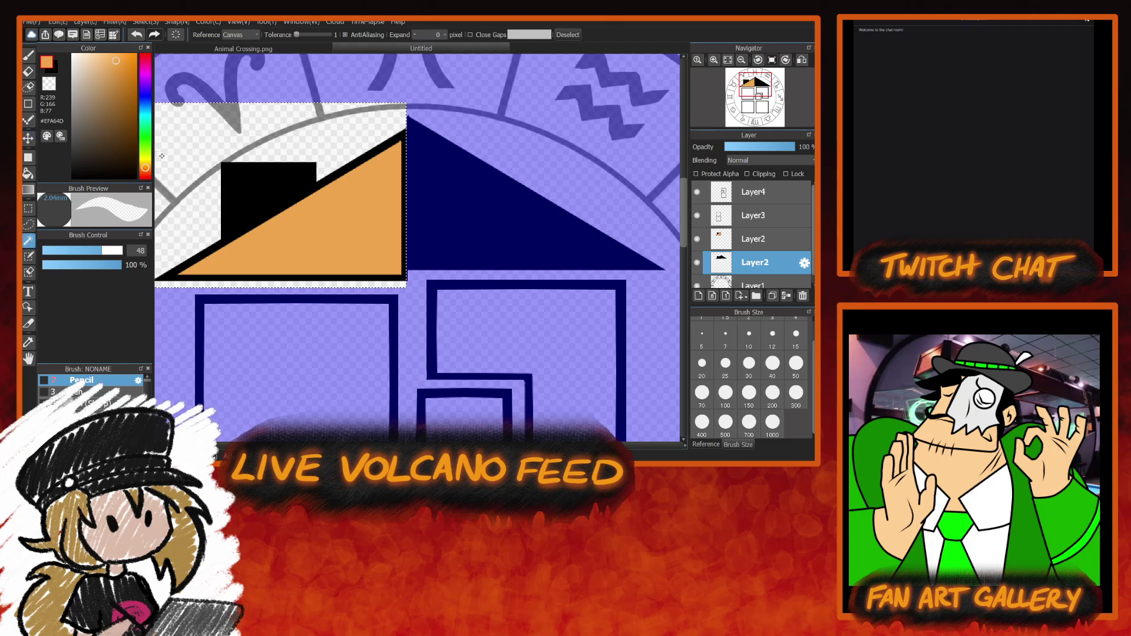
left_click(297, 96)
left_click(321, 238)
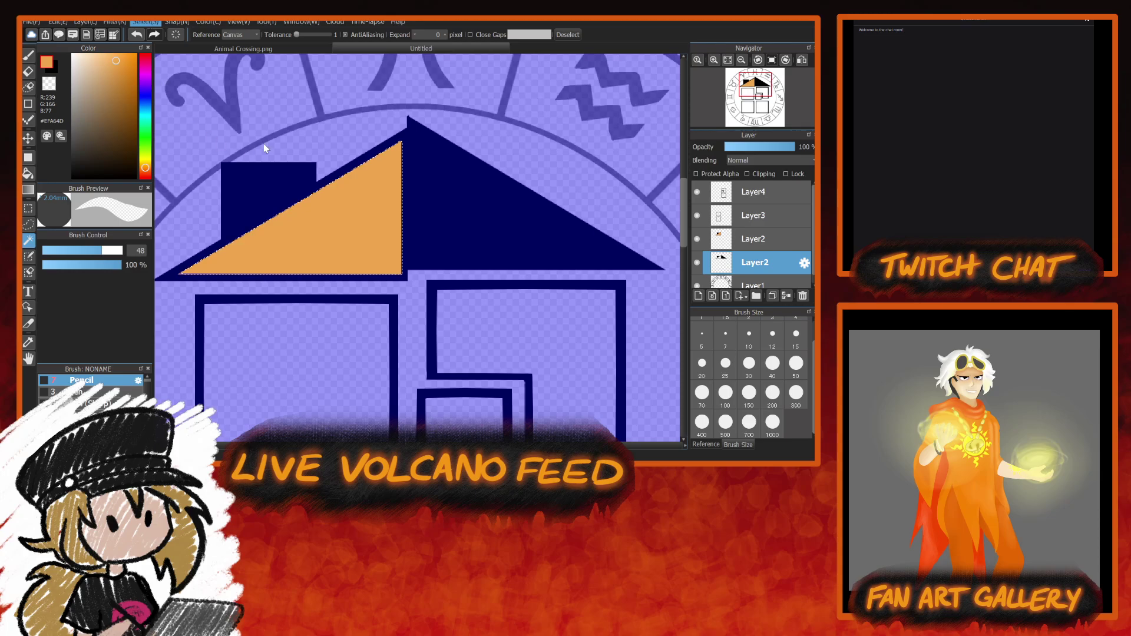
Flip the orange triangle on the upper Layer2 back horizontally and move it inside the roof's right half, leaving a black border.
left_click(770, 244)
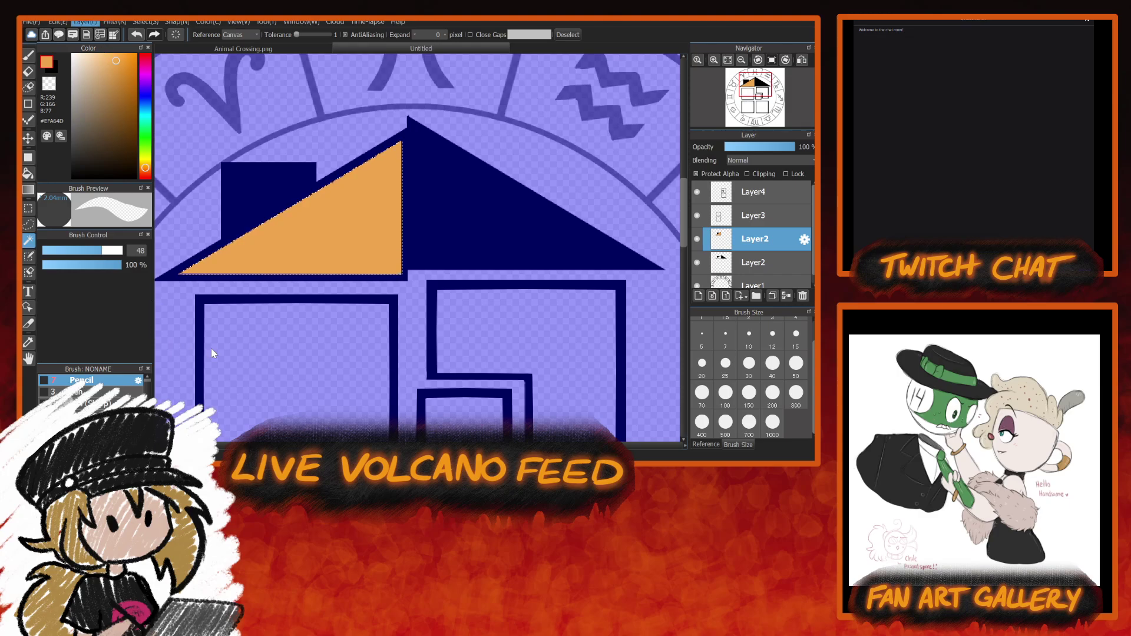
left_click(265, 344)
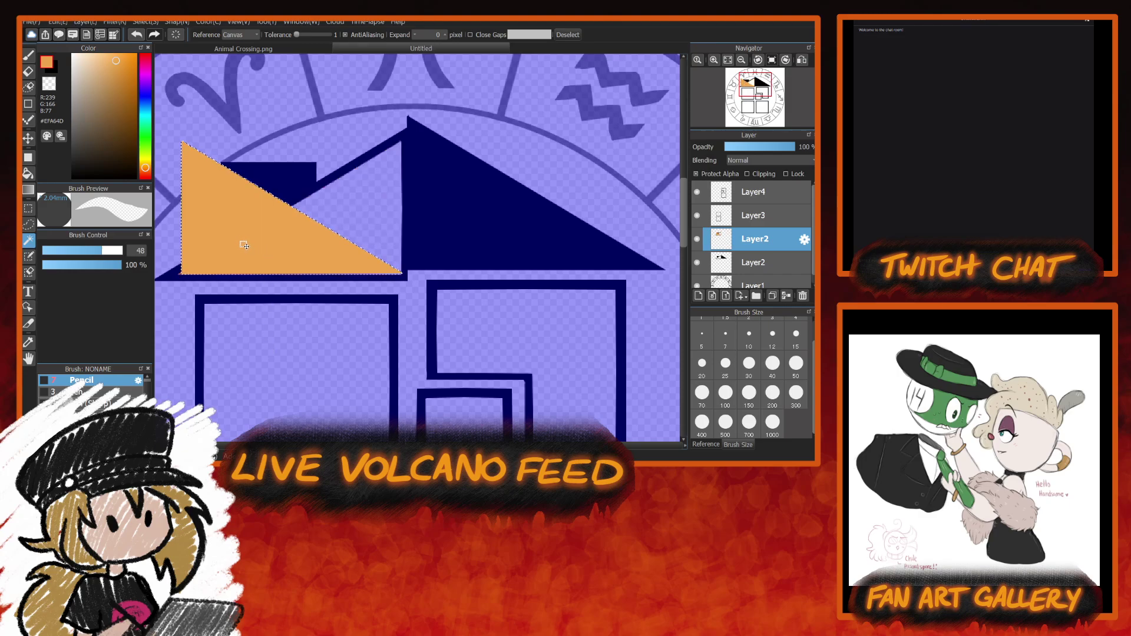
left_click(28, 138)
key("ctrl+d")
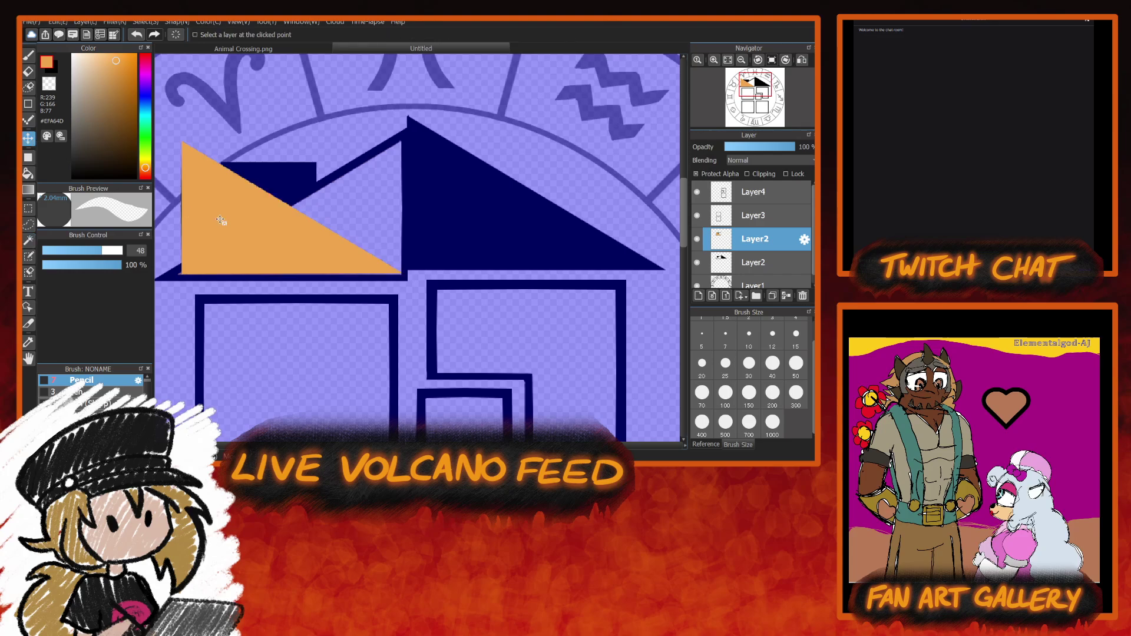
left_click_drag(221, 221, 501, 232)
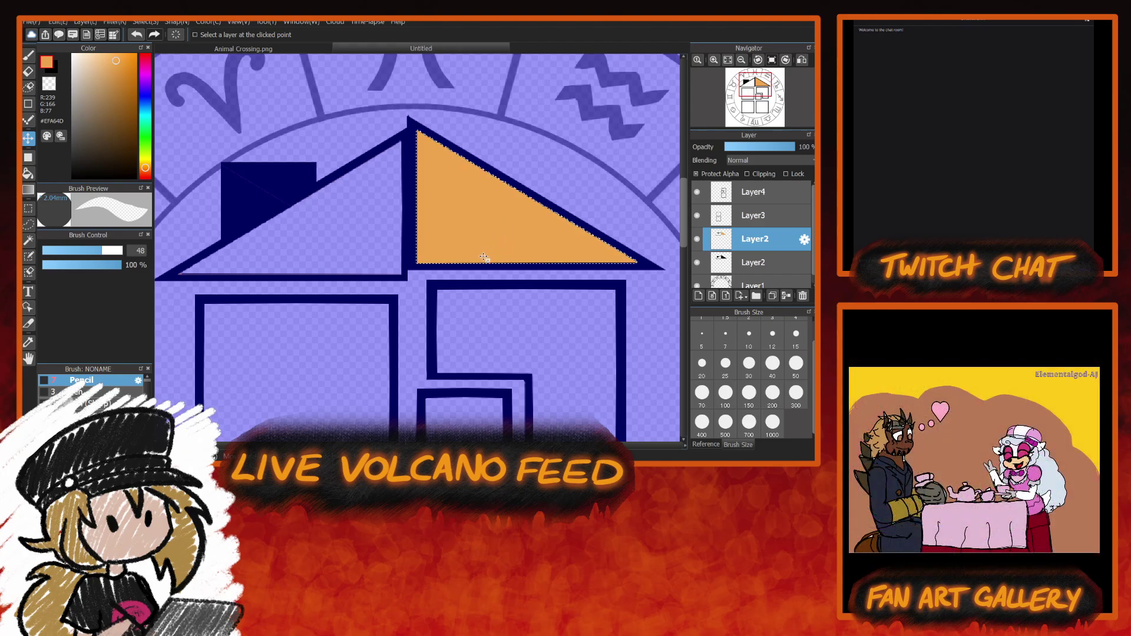
Clear the black beneath the orange triangle in the roof's right half on the lower Layer2.
left_click(761, 271)
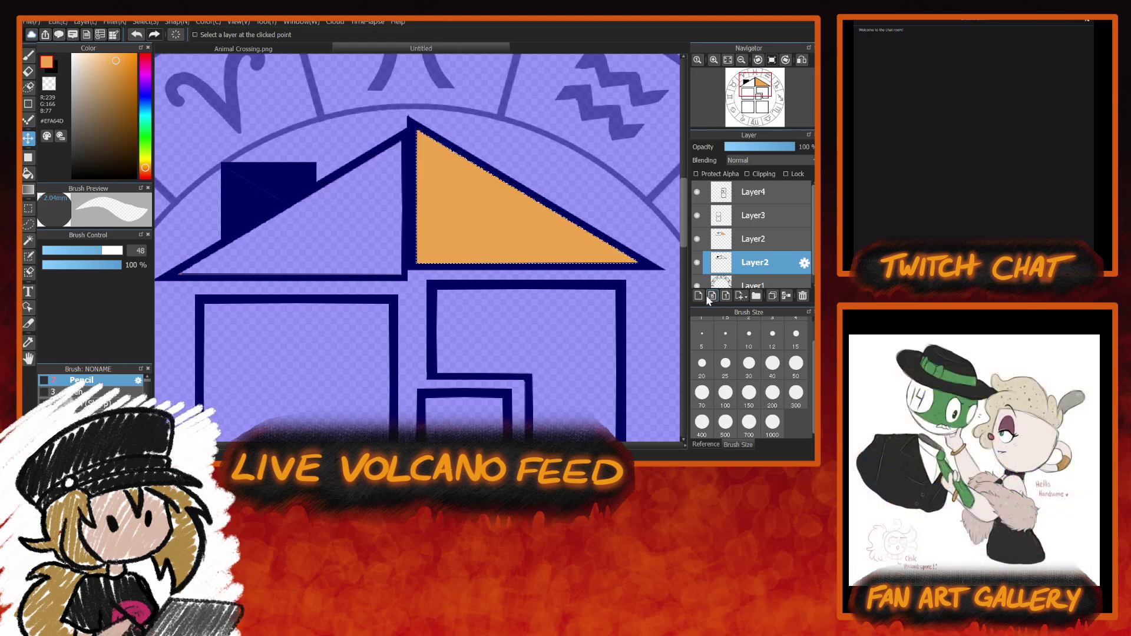
left_click(773, 238)
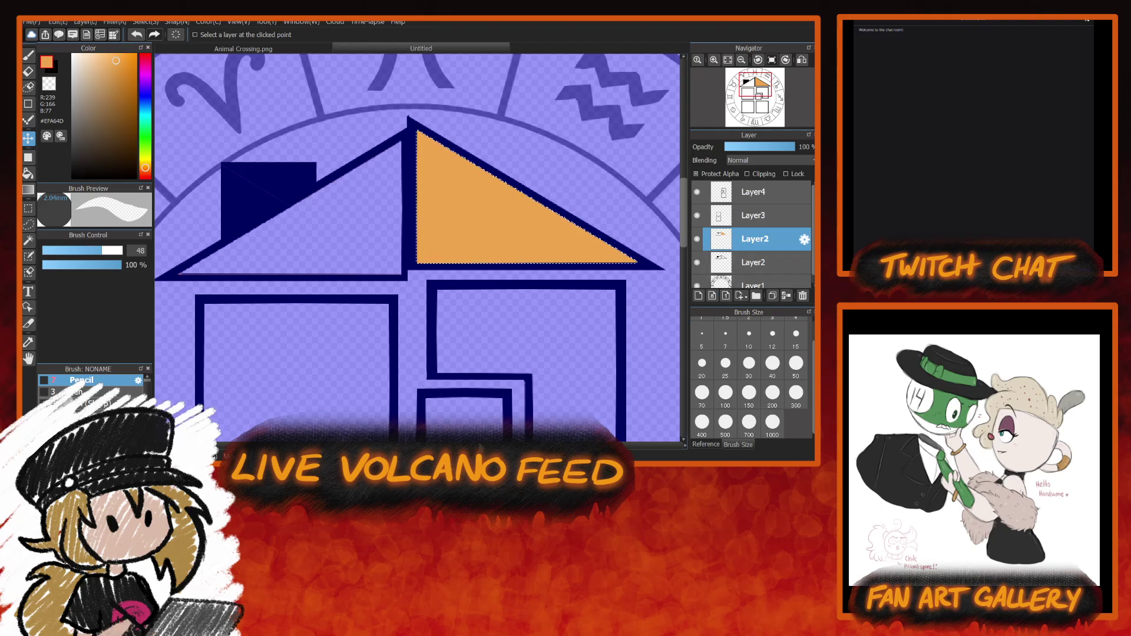
scroll(417, 247, "left", 3)
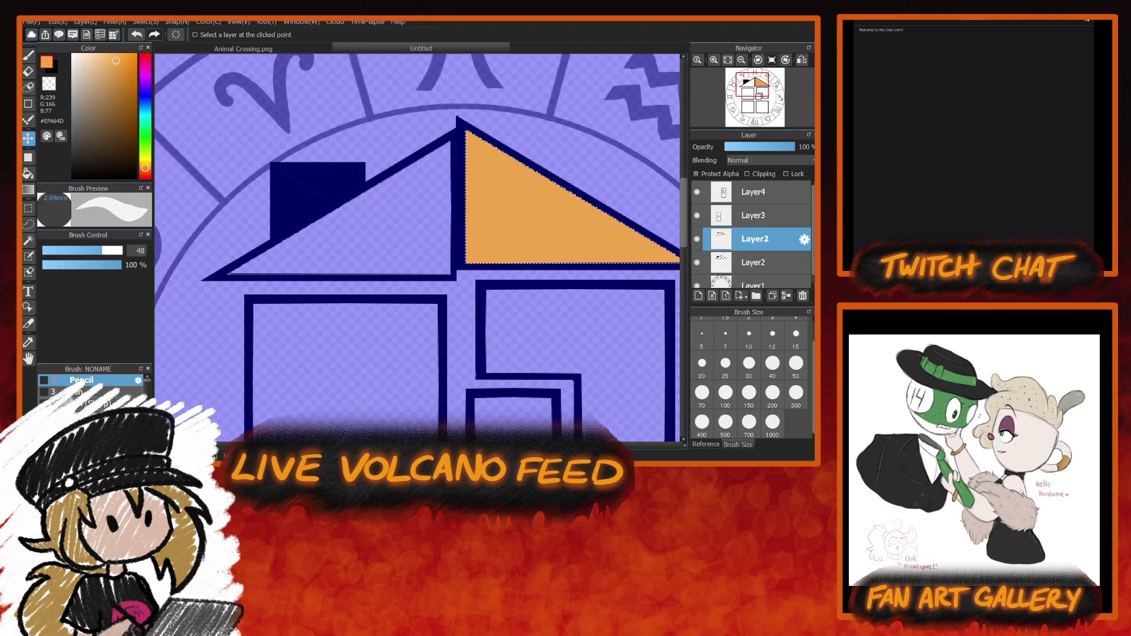
scroll(417, 247, "left", 1)
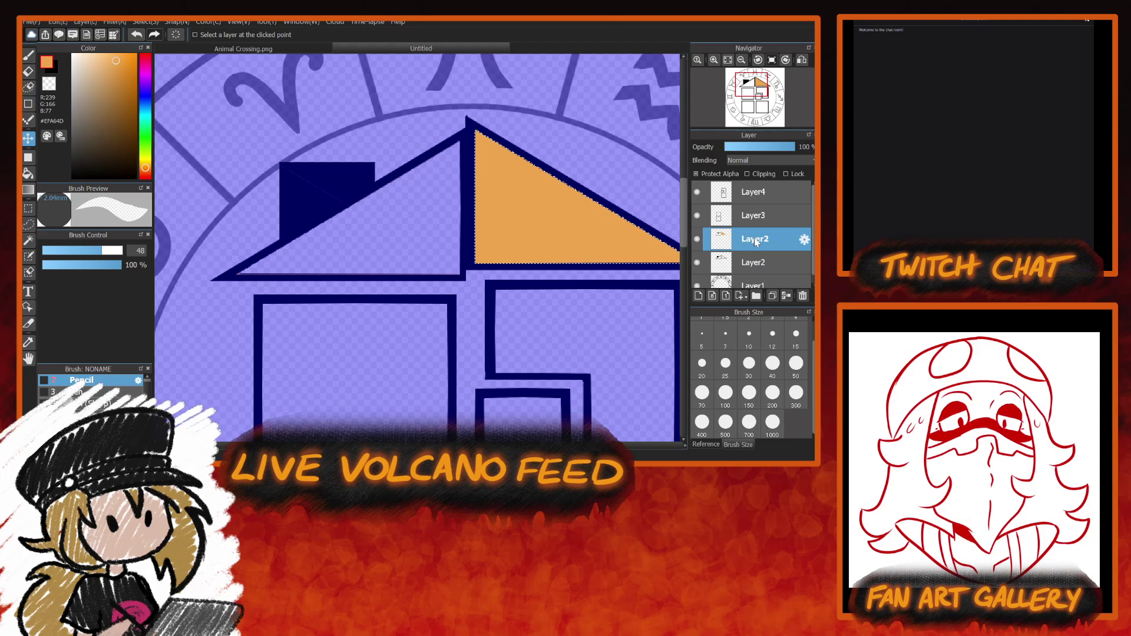
Select a rectangle just inside the chimney's edges and clear its black fill from the lower Layer2, leaving a thin border.
left_click(760, 267)
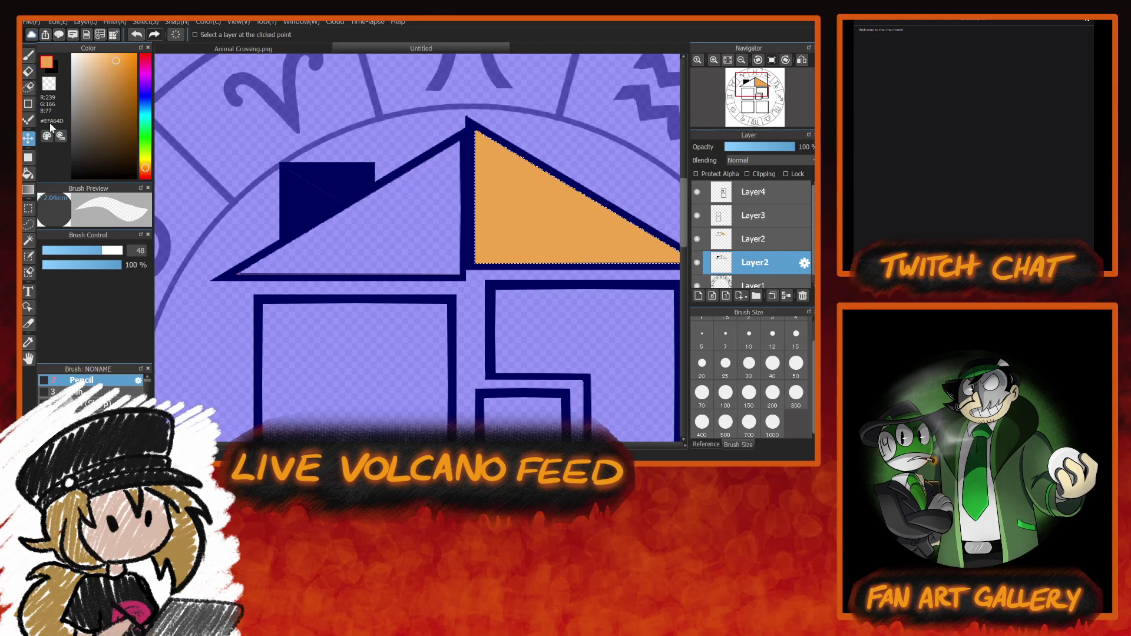
left_click(27, 55)
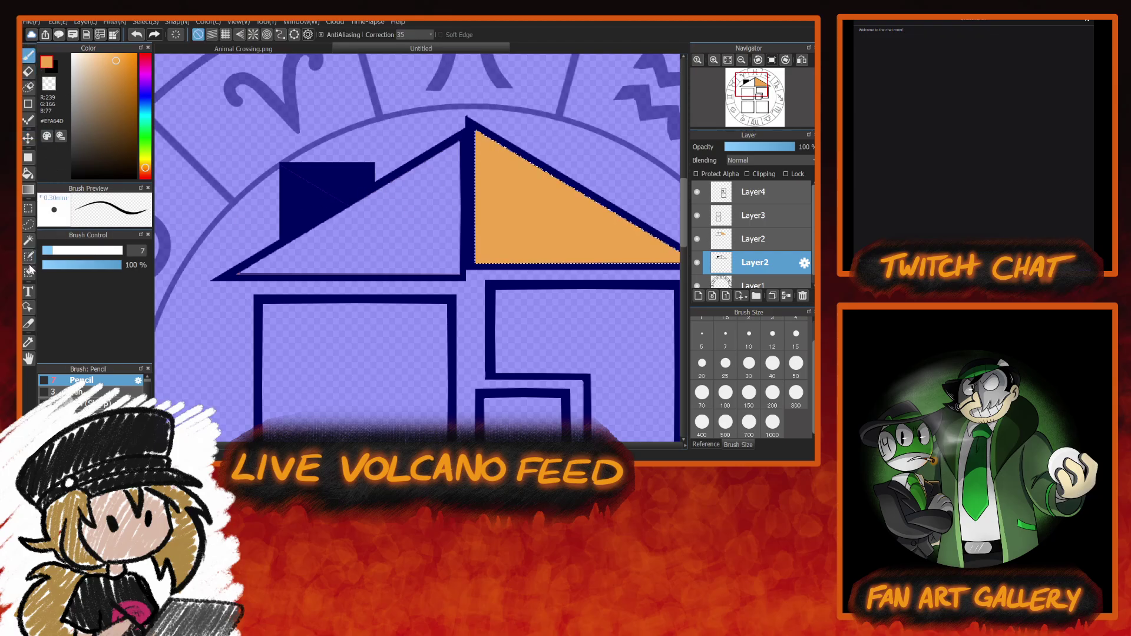
left_click(30, 209)
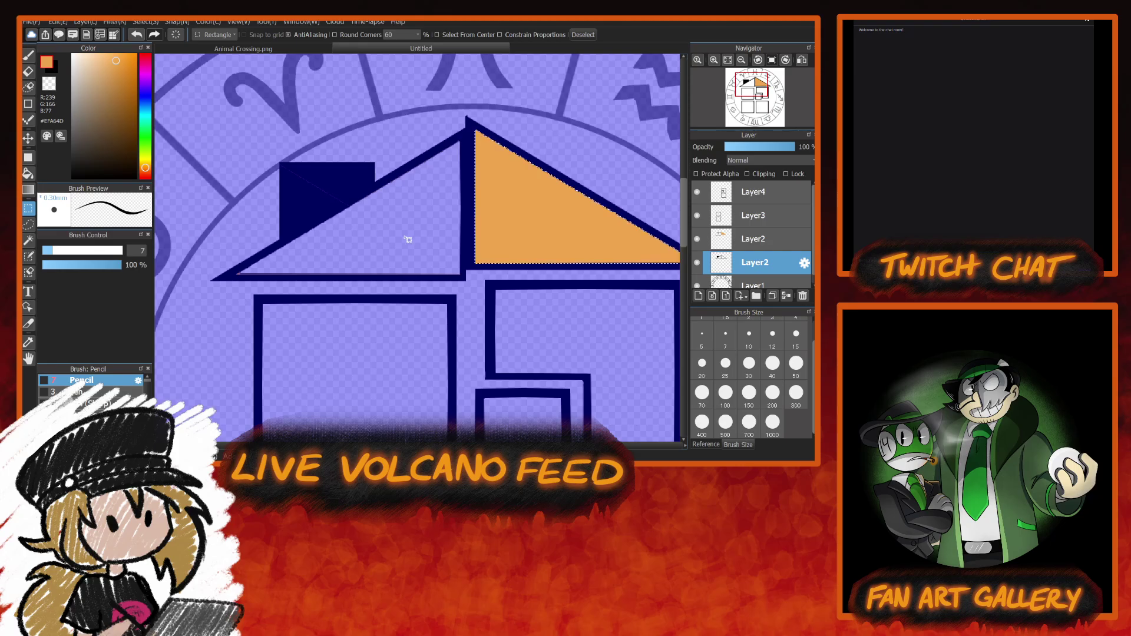
left_click(237, 269)
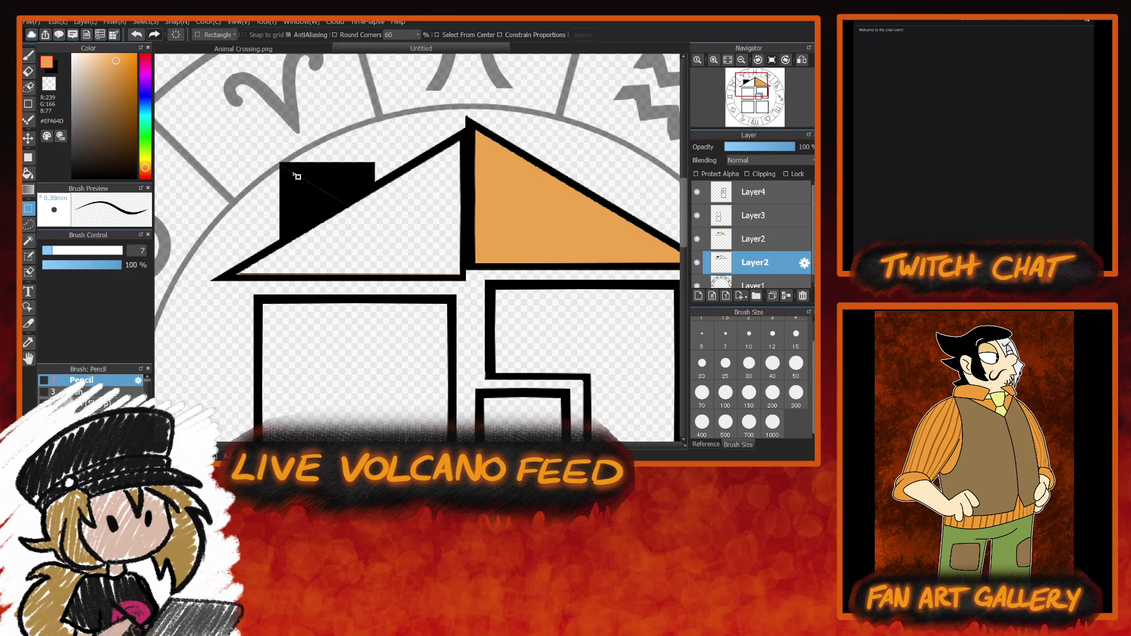
left_click_drag(290, 175, 368, 259)
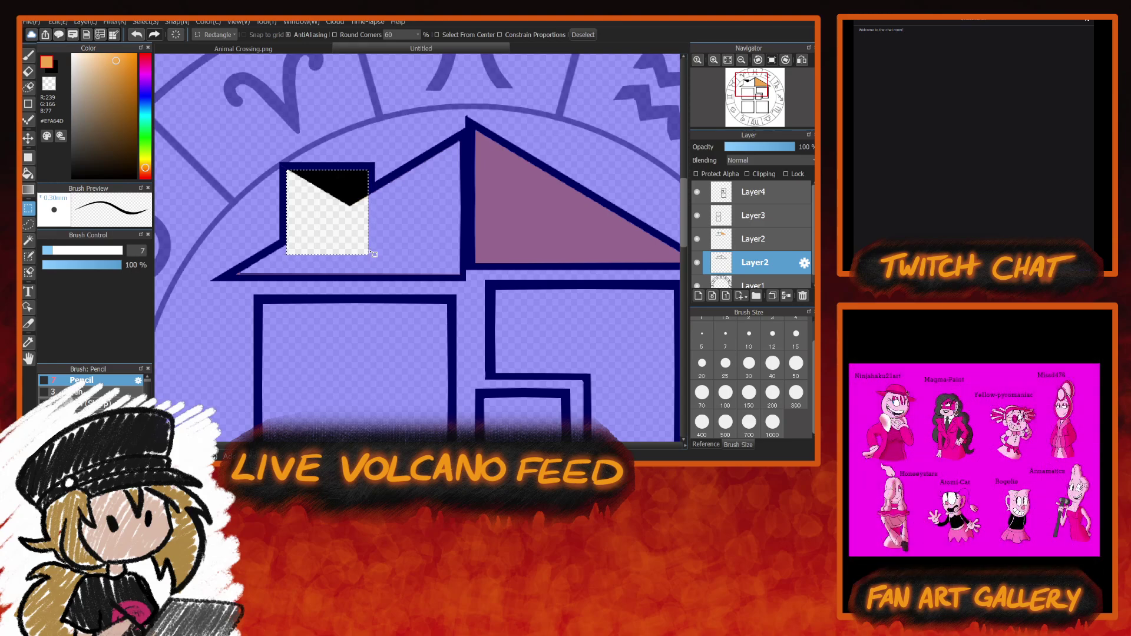
Remove the rectangular selection and delete the upper Layer2 copy that holds the orange triangle.
left_click(782, 245)
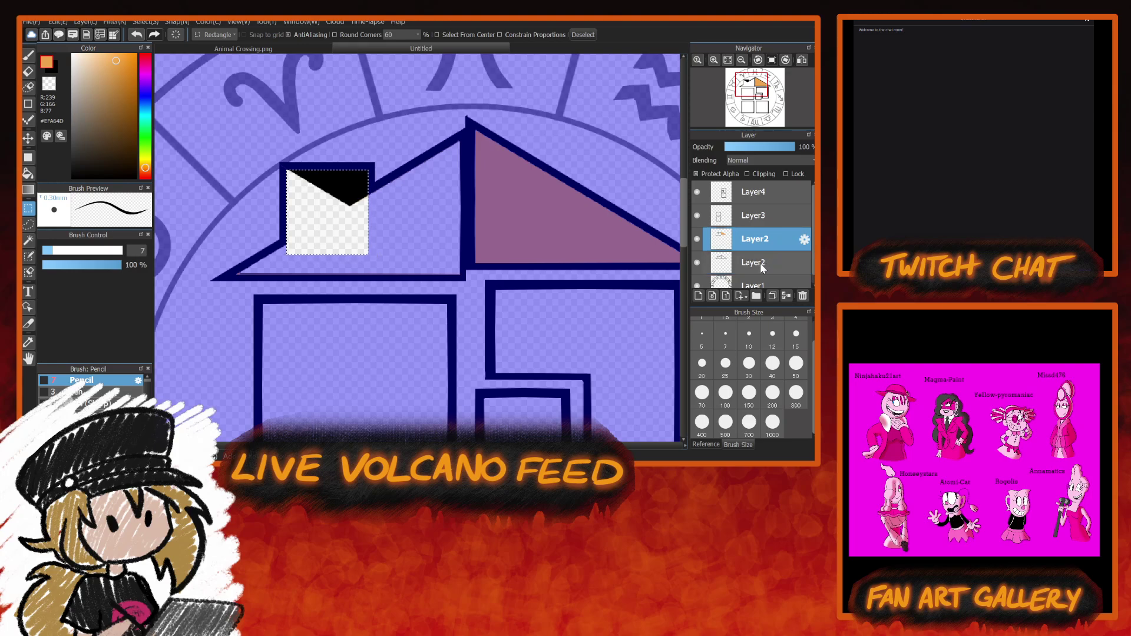
left_click(698, 240)
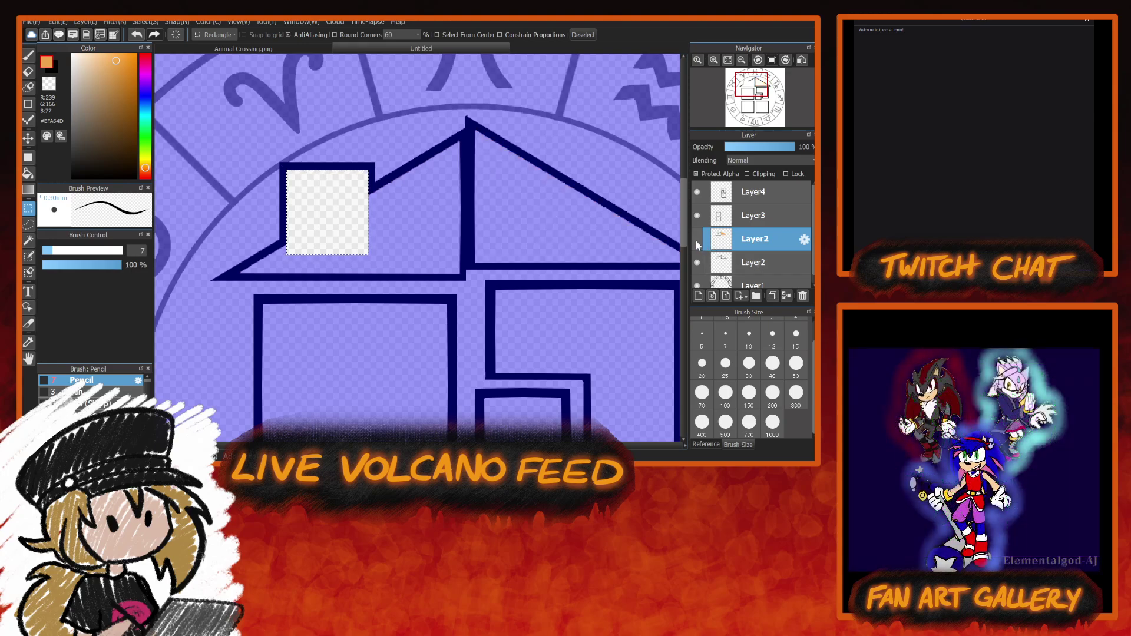
left_click(696, 239)
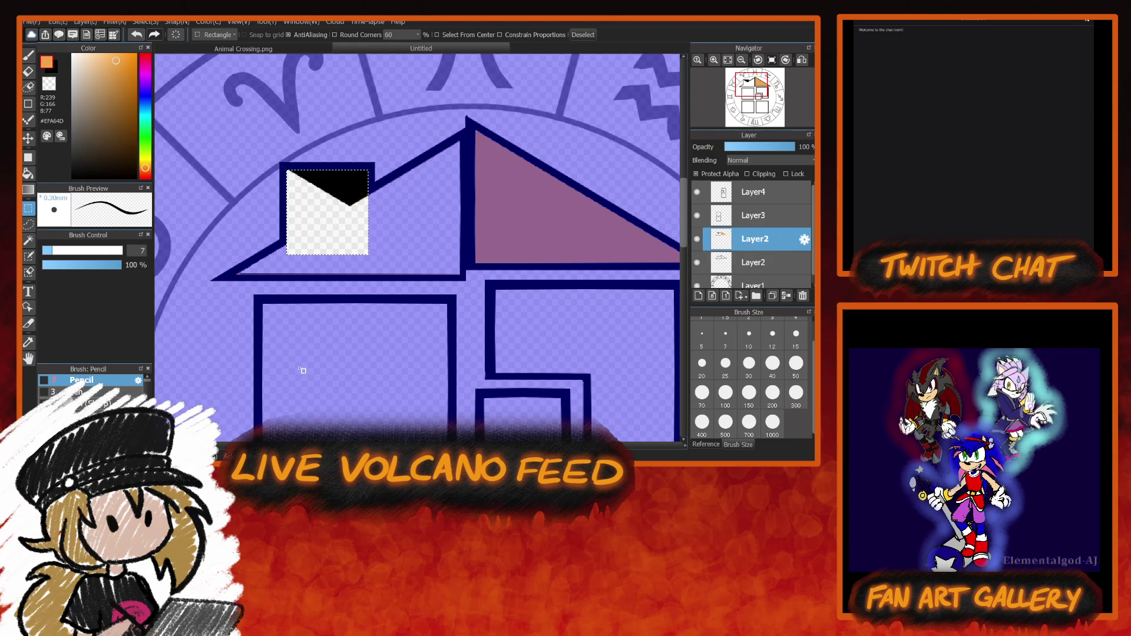
left_click(297, 385)
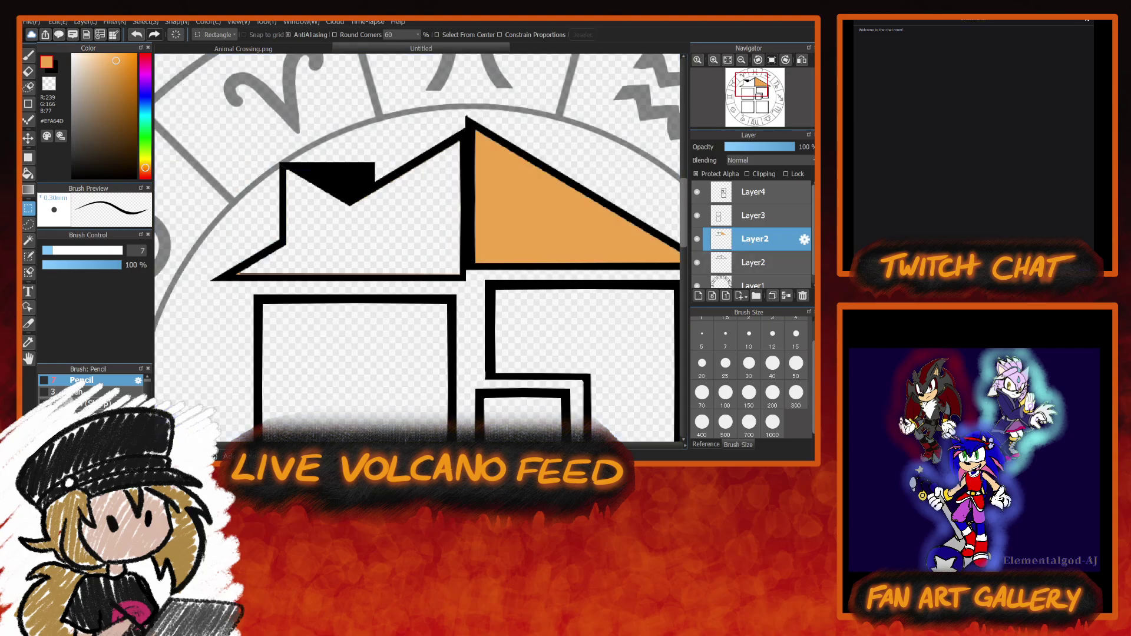
left_click(803, 297)
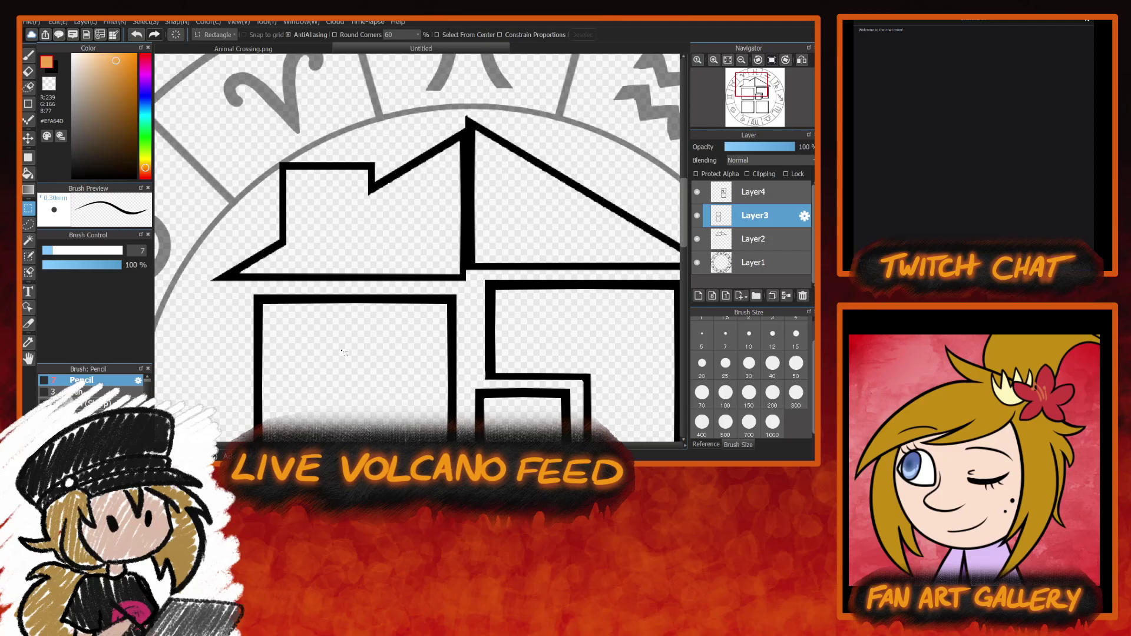
Erase the vertical divider between the two roof halves on Layer2 using the Pencil in the transparent color.
left_click(49, 83)
left_click(28, 55)
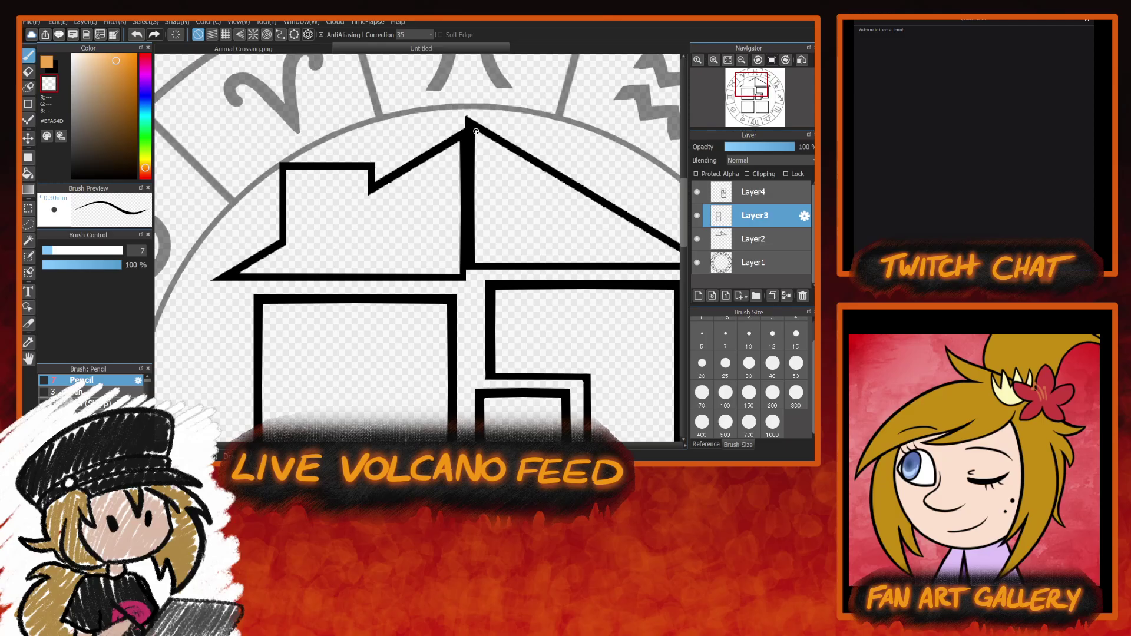
left_click(760, 199)
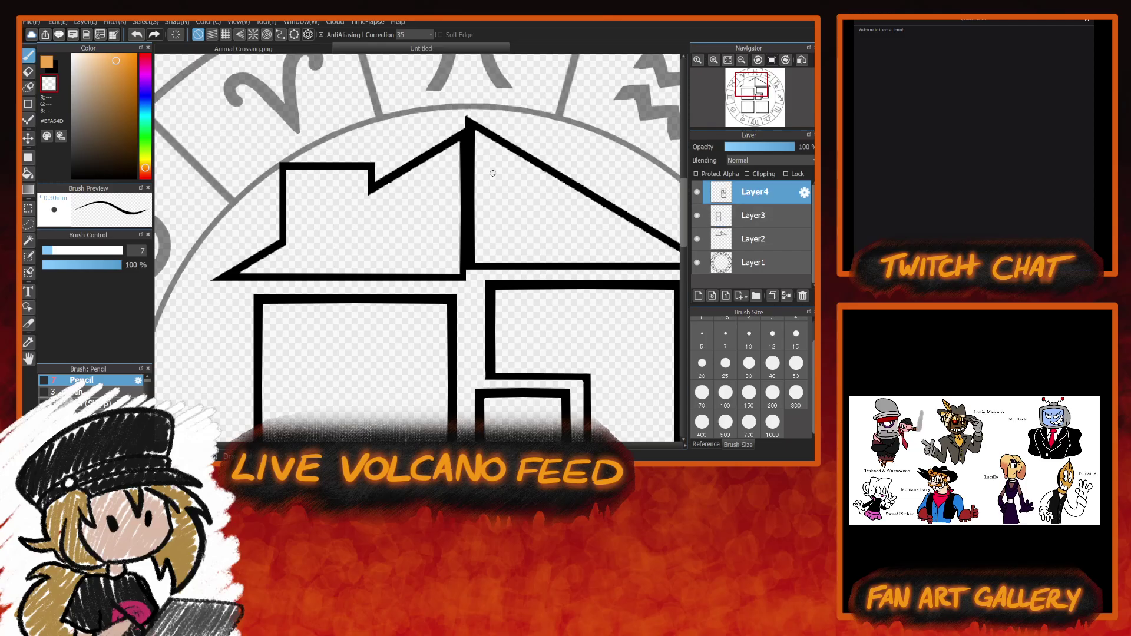
left_click(752, 239)
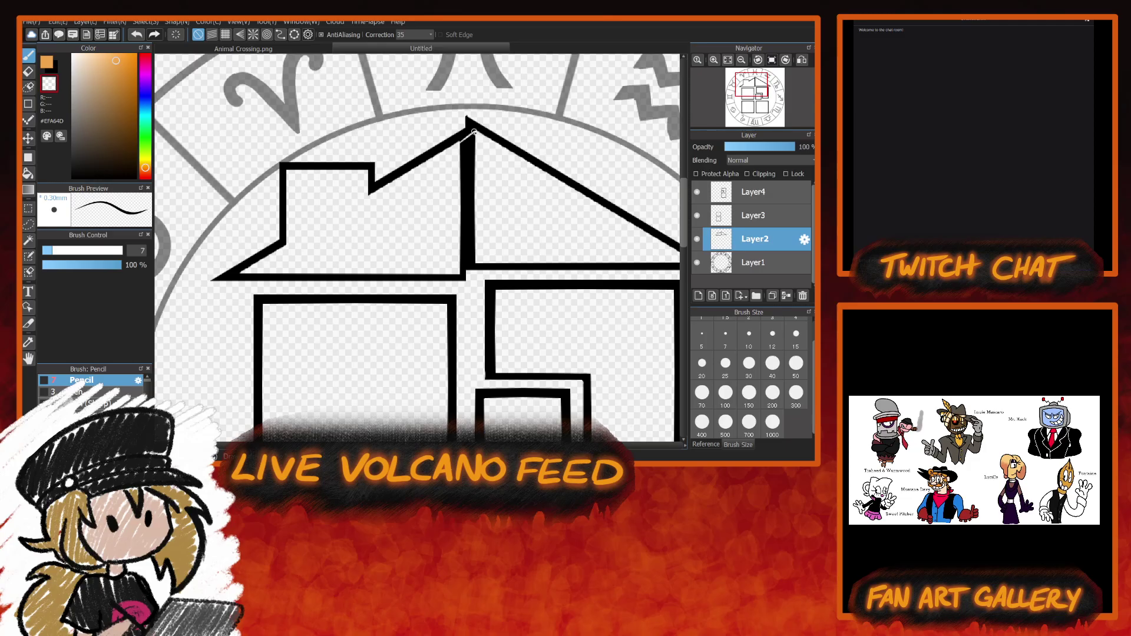
left_click_drag(448, 148, 465, 139)
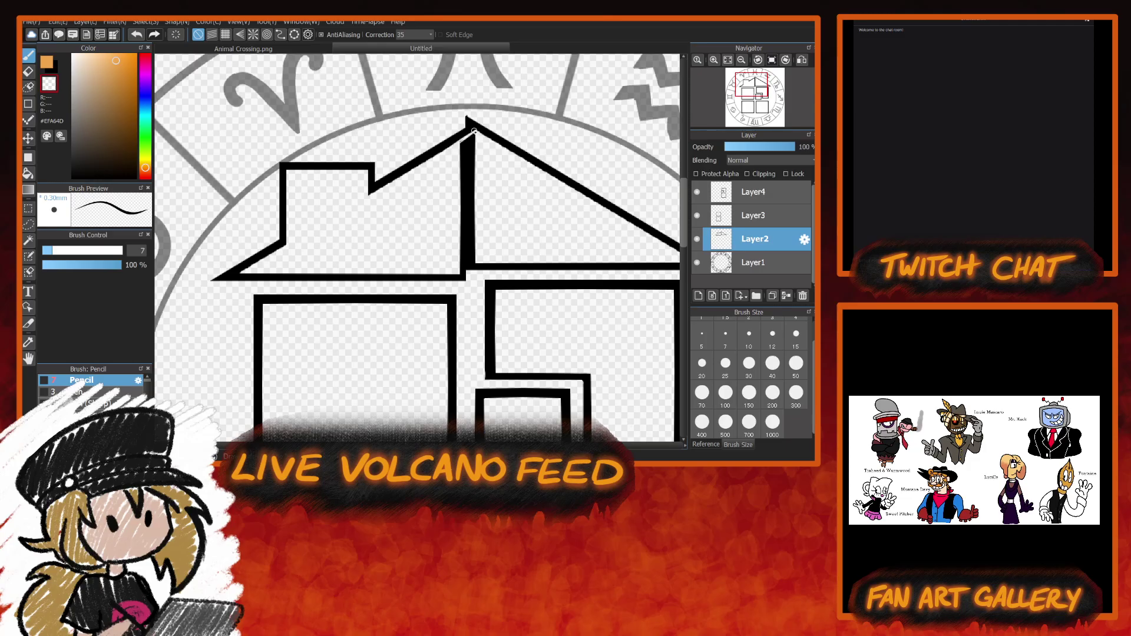
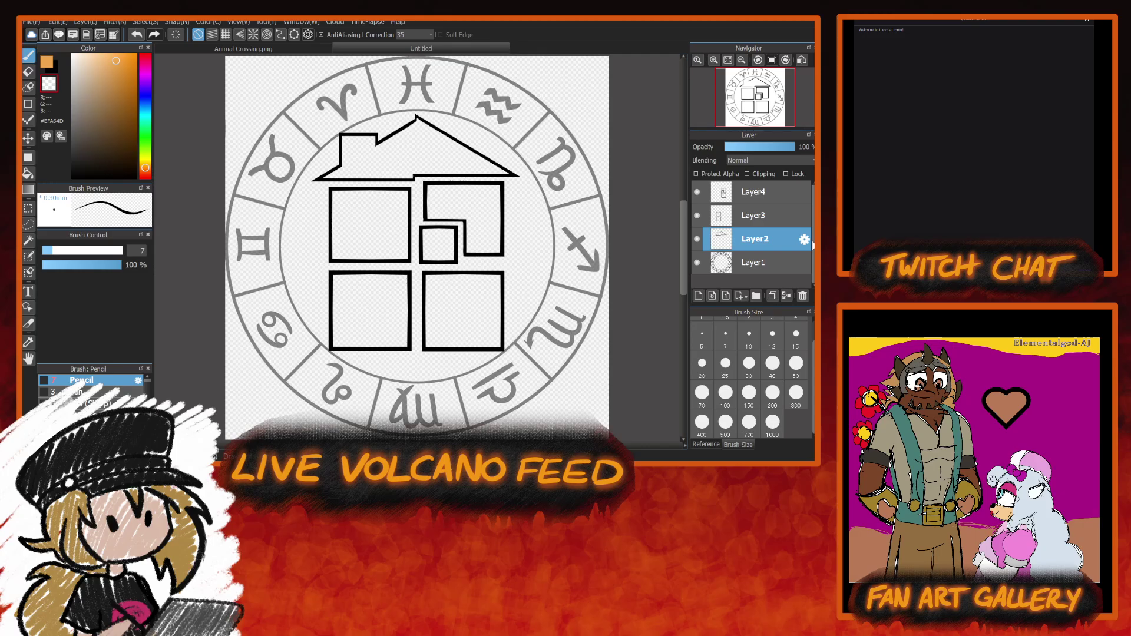
Merge Layer4 and Layer3 down into Layer2 so the roof and all house blocks share one layer.
left_click(28, 172)
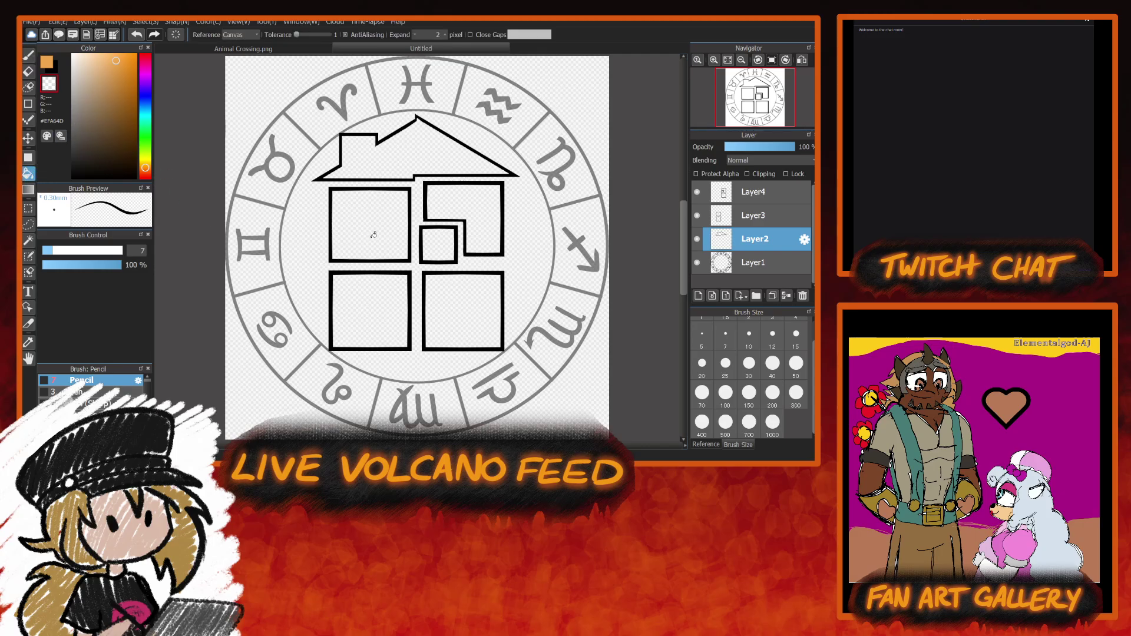
left_click(778, 194)
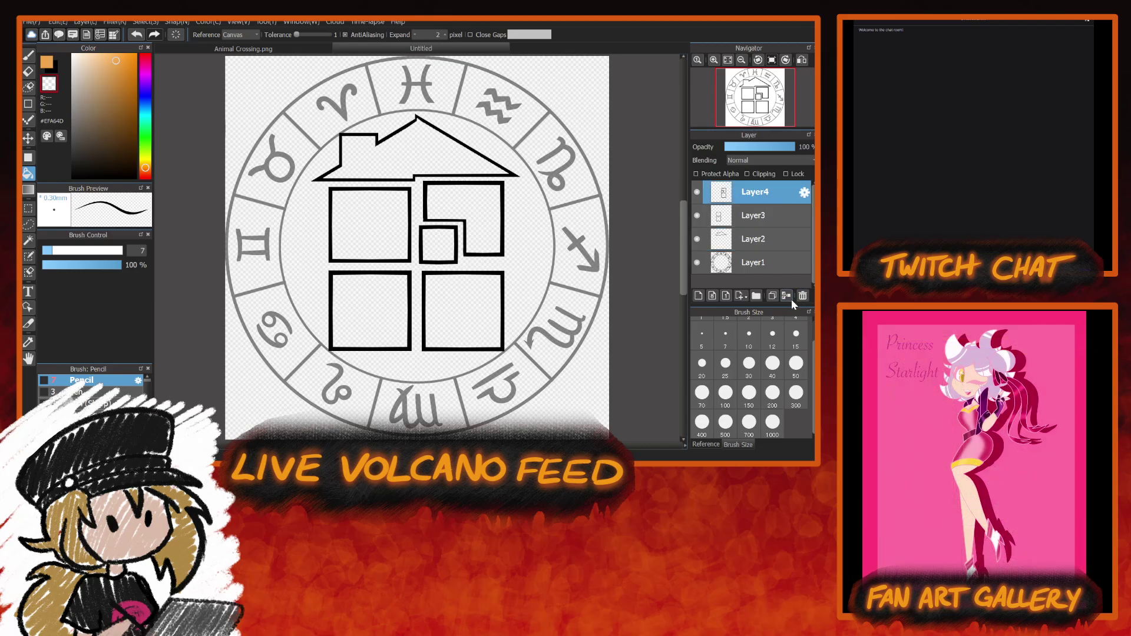
left_click(787, 296)
left_click(788, 297)
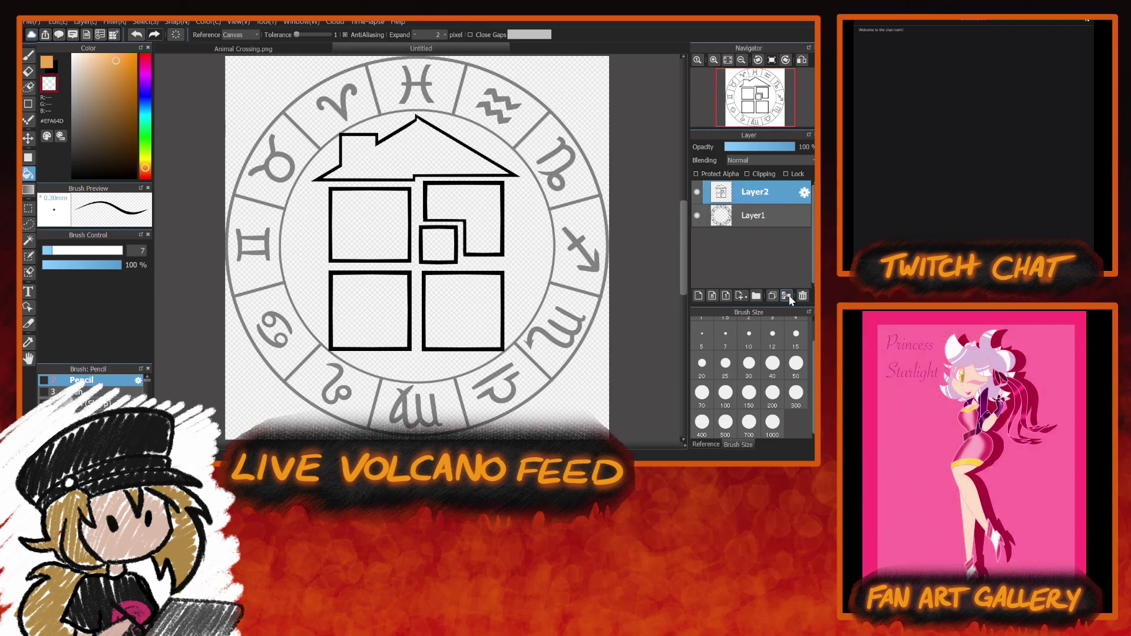
Thin the black outlines of the roof and the five house blocks by bucket-filling each interior with the transparent color.
left_click(377, 218)
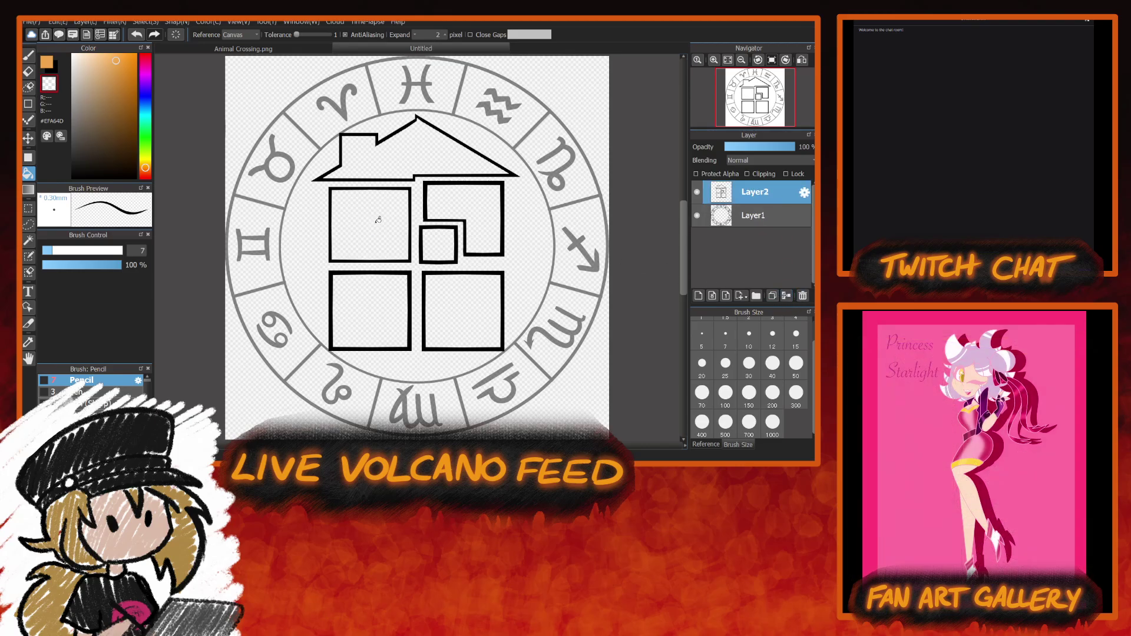
left_click(416, 154)
left_click(481, 206)
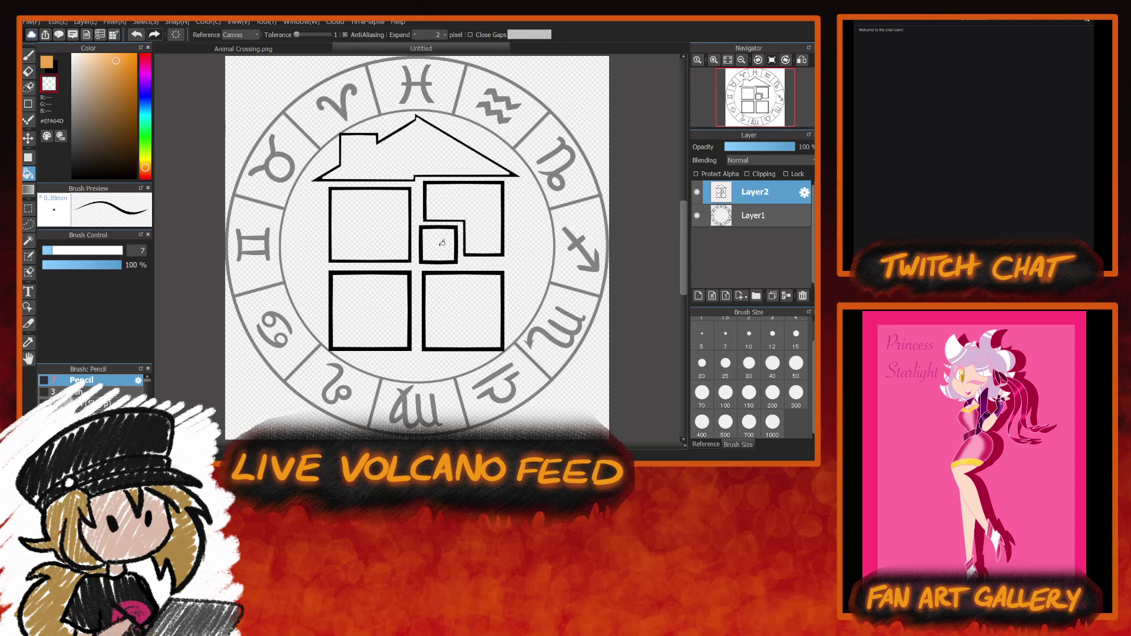
left_click(443, 242)
left_click(382, 304)
left_click(475, 319)
Bucket-fill the interiors of the blocks and roof with transparency a second time to thin their outlines further.
left_click(380, 322)
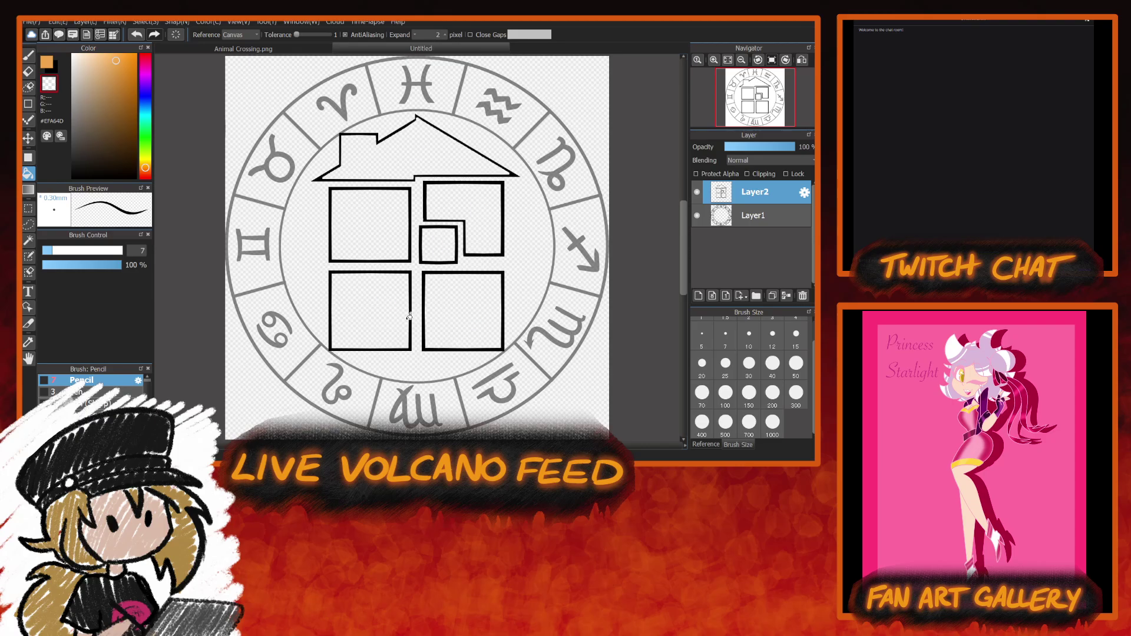
left_click(460, 303)
left_click(371, 230)
left_click(439, 245)
left_click(491, 232)
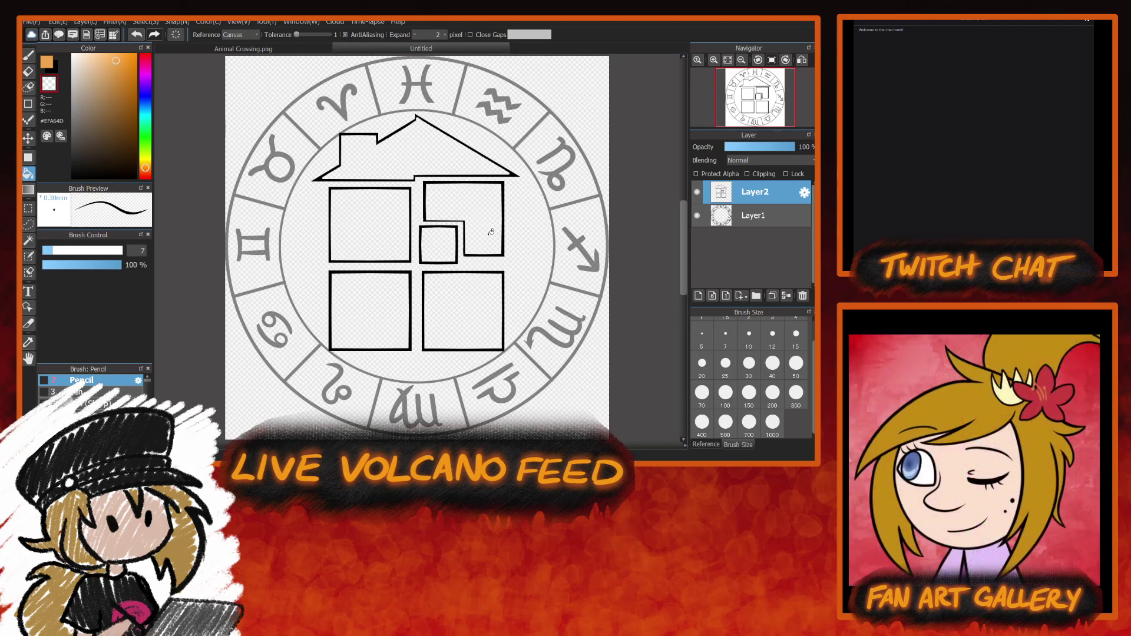
left_click(413, 164)
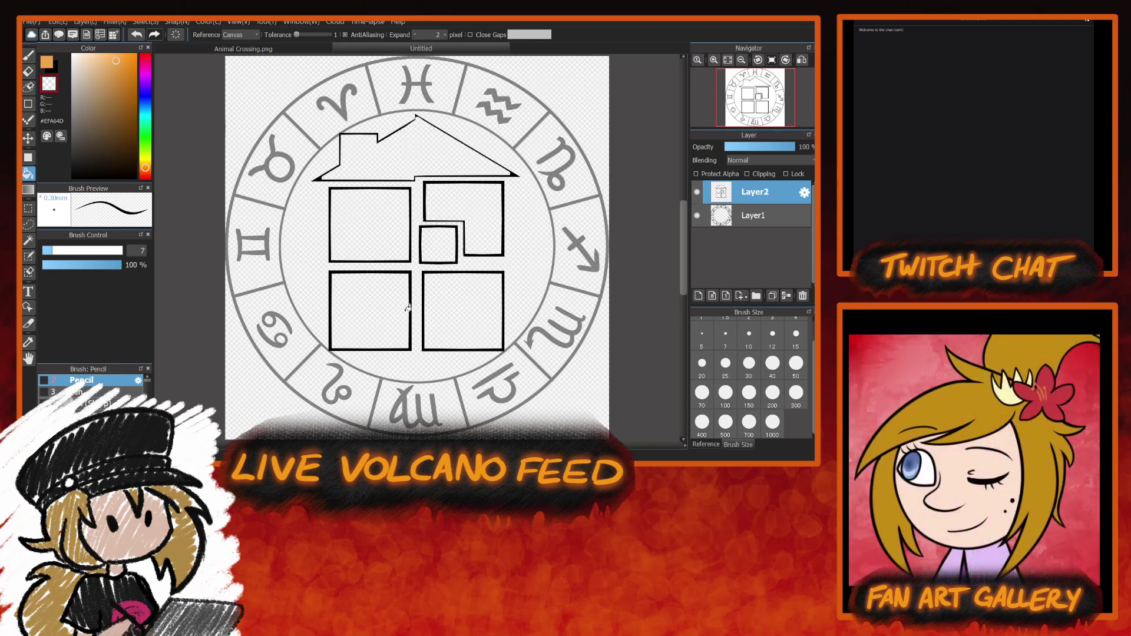
Erase the excess black inside the roof's left eave corner using the Pencil in the transparent color.
key("b")
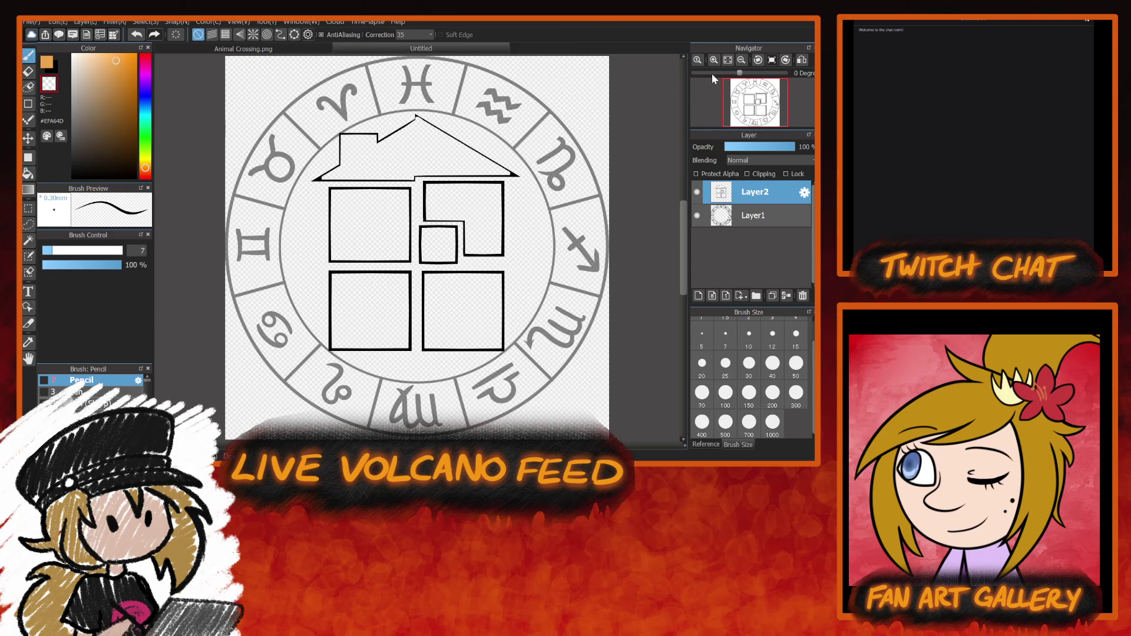
left_click(713, 60)
left_click(713, 60)
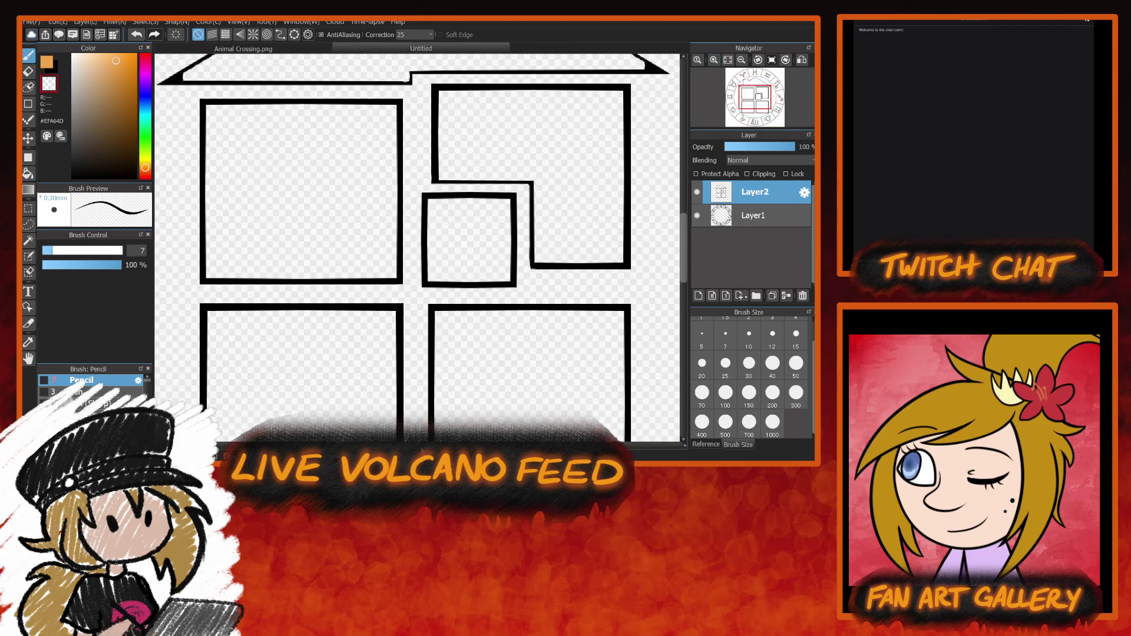
scroll(684, 260, "left", 5)
scroll(685, 260, "up", 4)
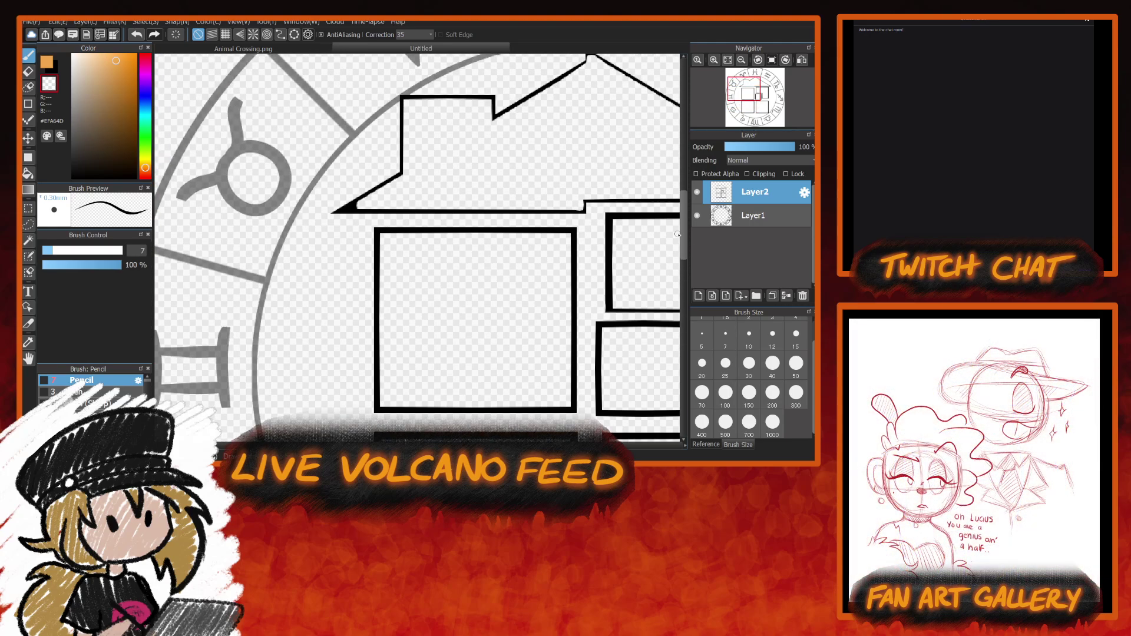
left_click(713, 60)
left_click(713, 59)
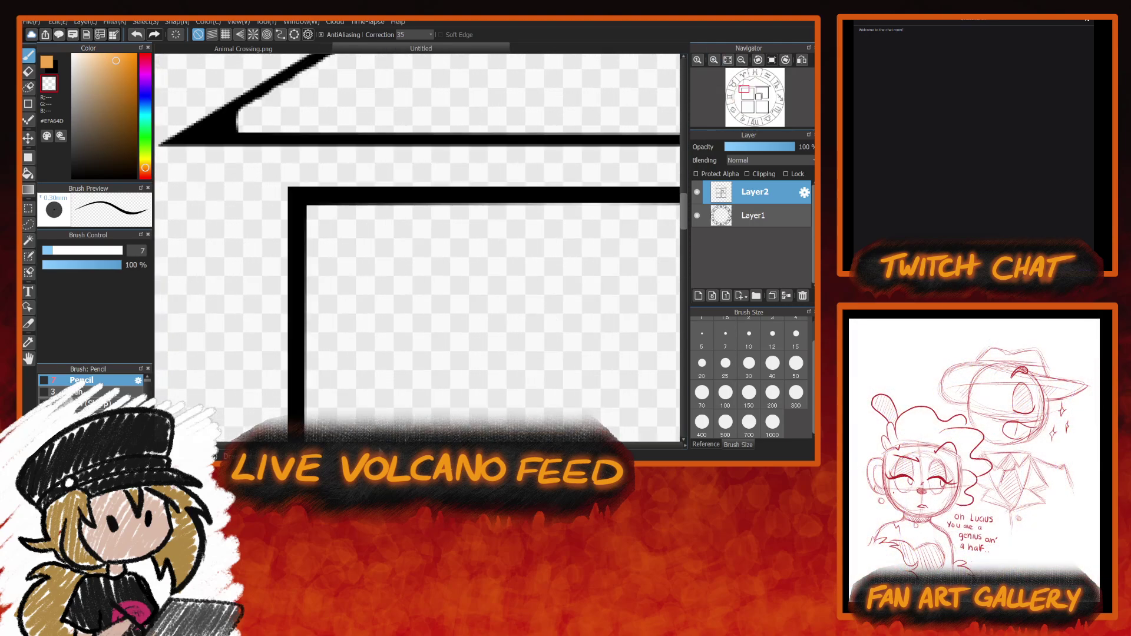
scroll(685, 225, "left", 3)
scroll(685, 225, "up", 3)
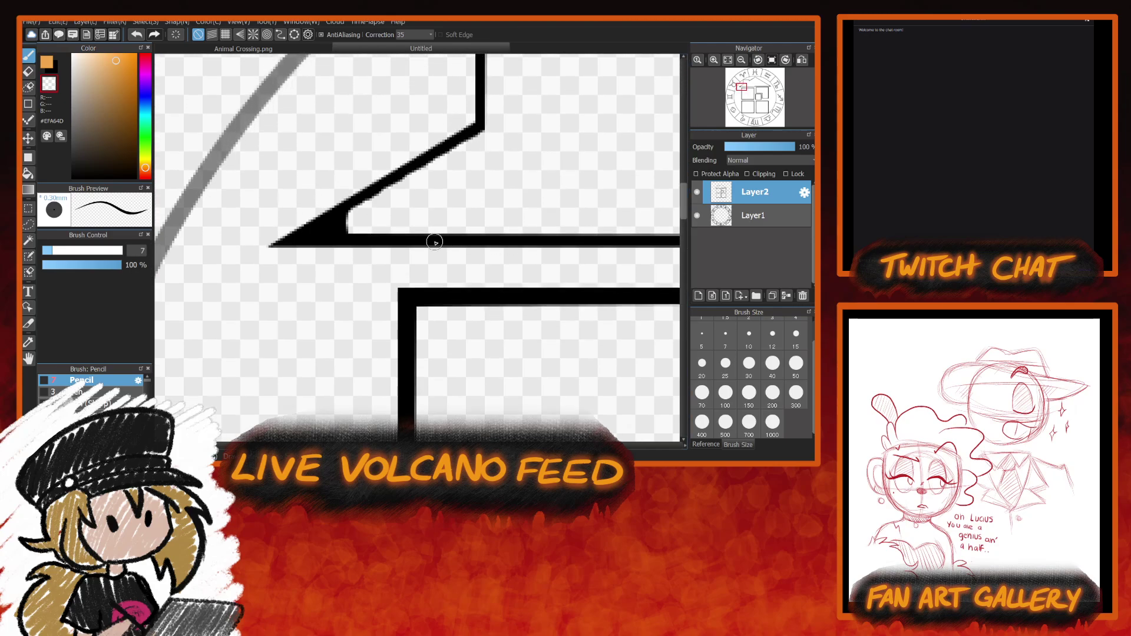
mouse_move(358, 215)
left_mouse_down()
mouse_move(301, 236)
mouse_move(379, 223)
mouse_move(336, 228)
left_mouse_up()
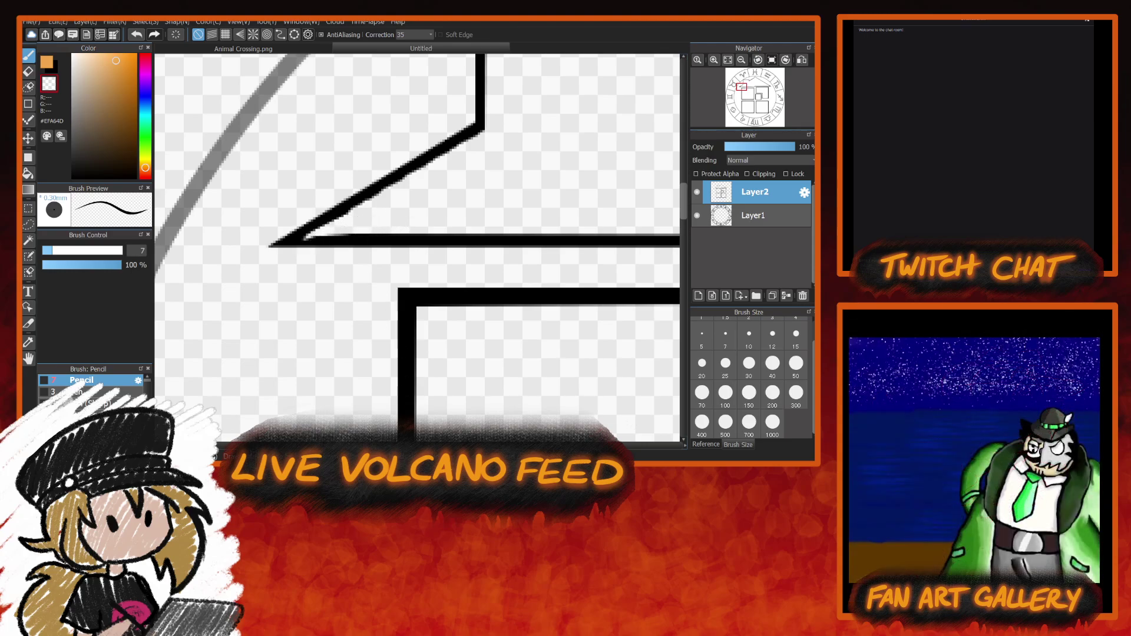
Erase the excess black inside the roof's right eave corner with the transparent Pencil.
scroll(336, 228, "right", 3)
scroll(336, 228, "down", 2)
scroll(488, 203, "right", 6)
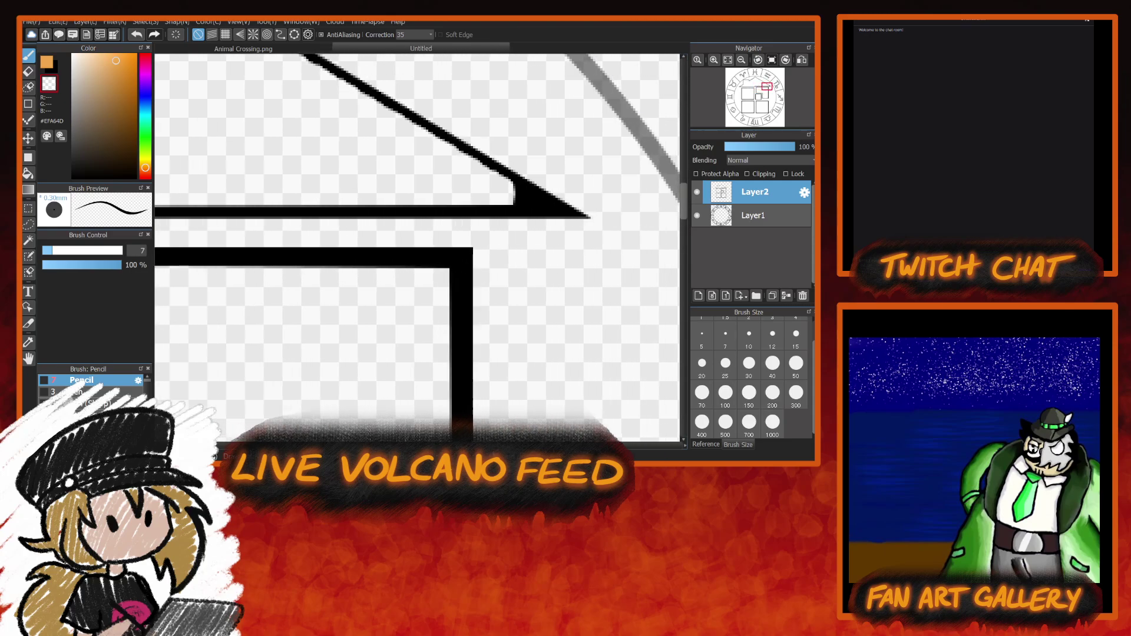
mouse_move(488, 202)
left_mouse_down()
mouse_move(529, 202)
mouse_move(488, 187)
mouse_move(530, 202)
left_mouse_up()
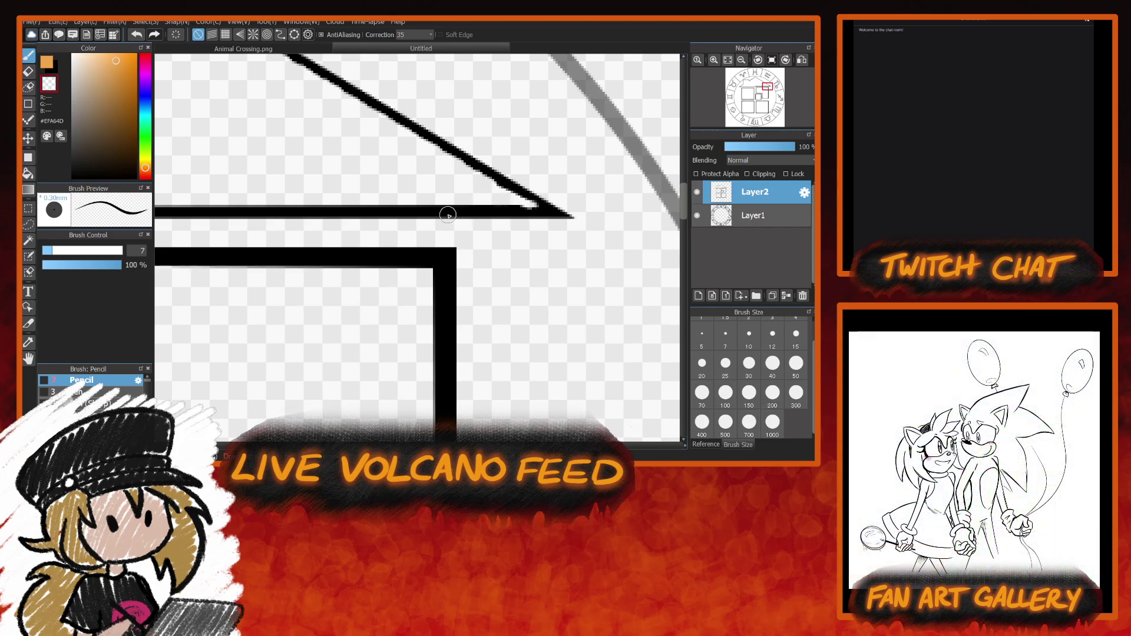
Switch the Pencil to black and touch up the right eave corner and the step in the roof's lower edge.
left_click(49, 64)
key("x")
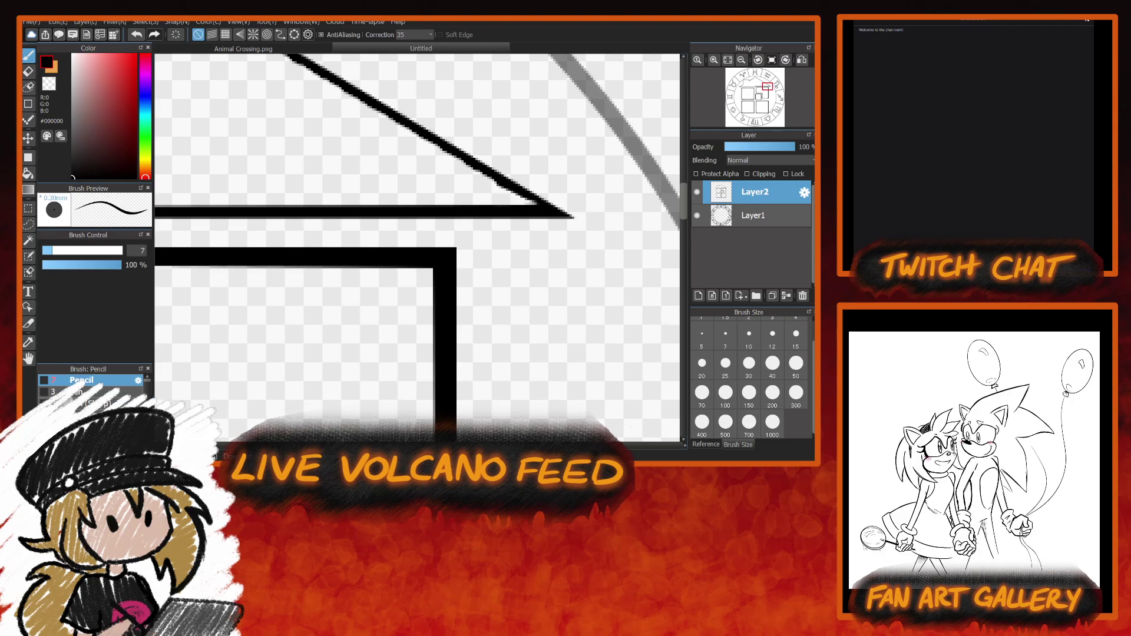
left_click_drag(489, 446, 396, 447)
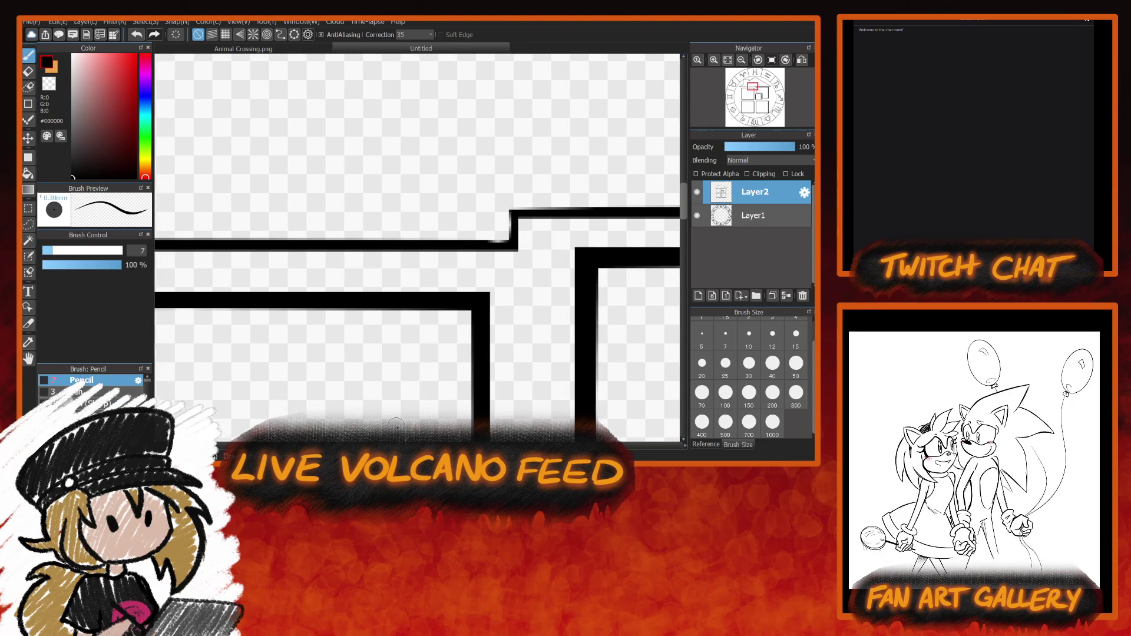
mouse_move(510, 213)
left_mouse_down()
mouse_move(510, 238)
mouse_move(485, 245)
mouse_move(526, 238)
left_mouse_up()
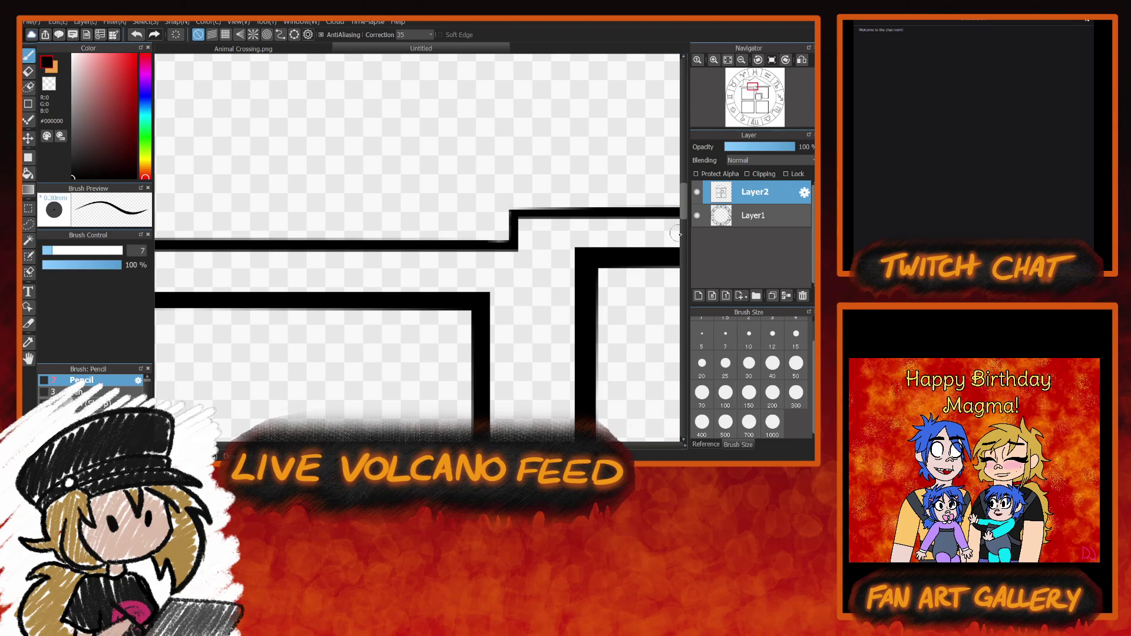
Touch up the roof's peak and erase the excess black beneath it with the Pencil in the transparent color.
left_click(742, 60)
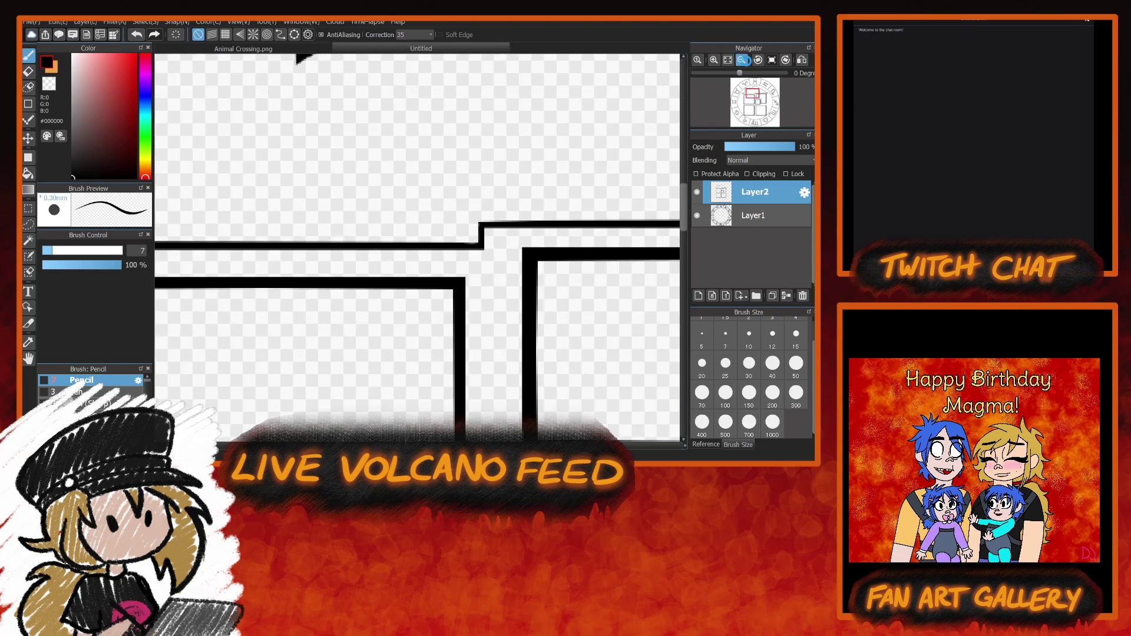
left_click(742, 61)
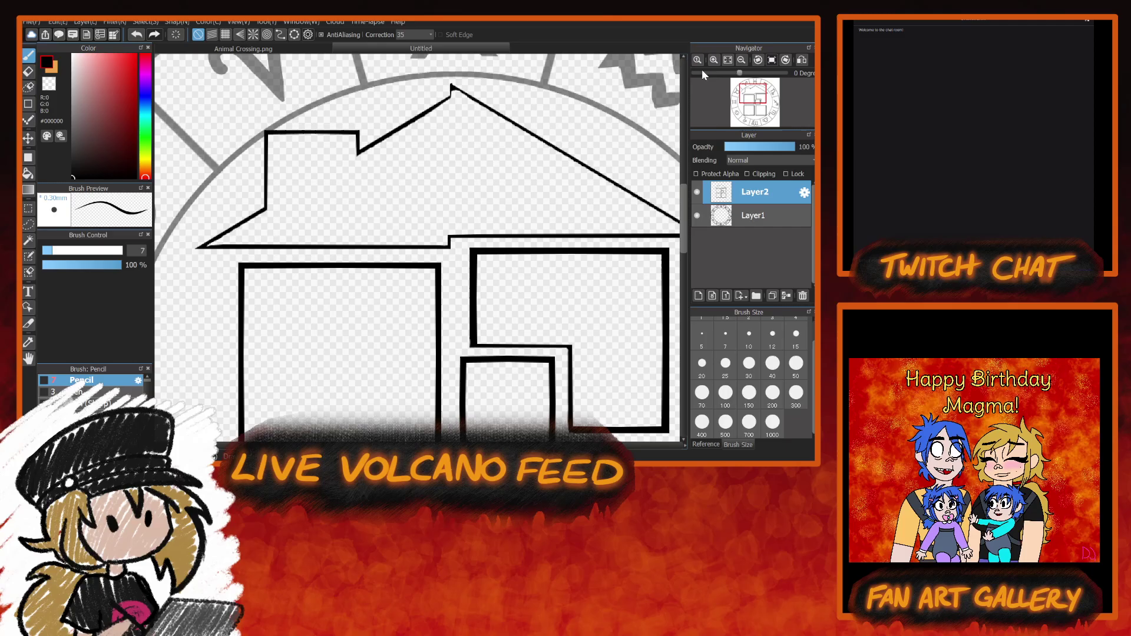
left_click(713, 60)
scroll(687, 223, "up", 5)
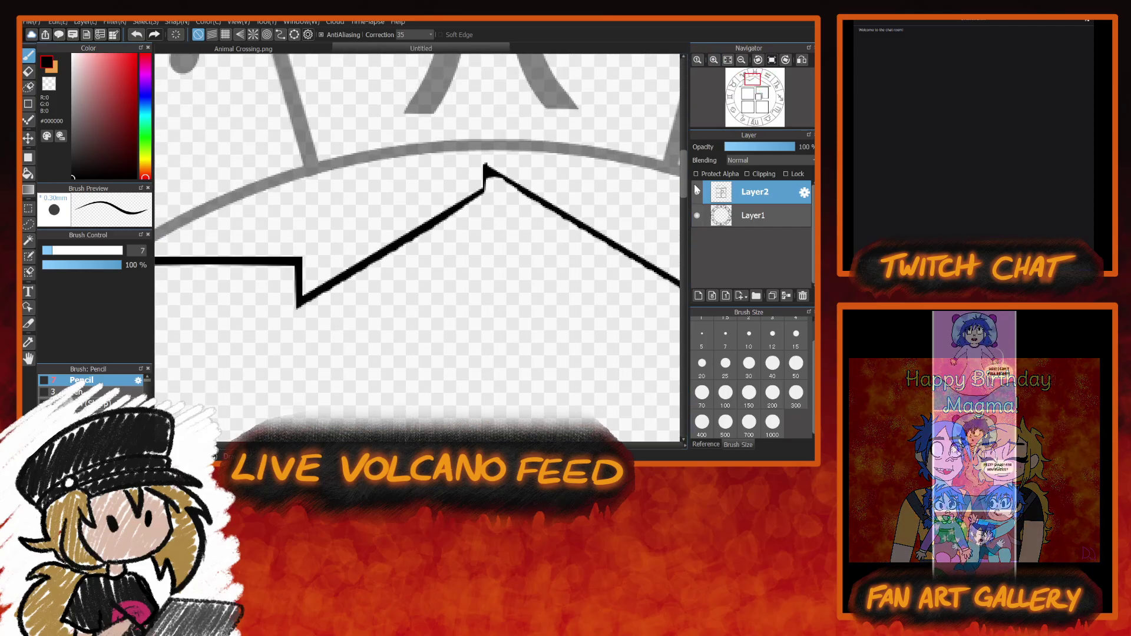
left_click(715, 60)
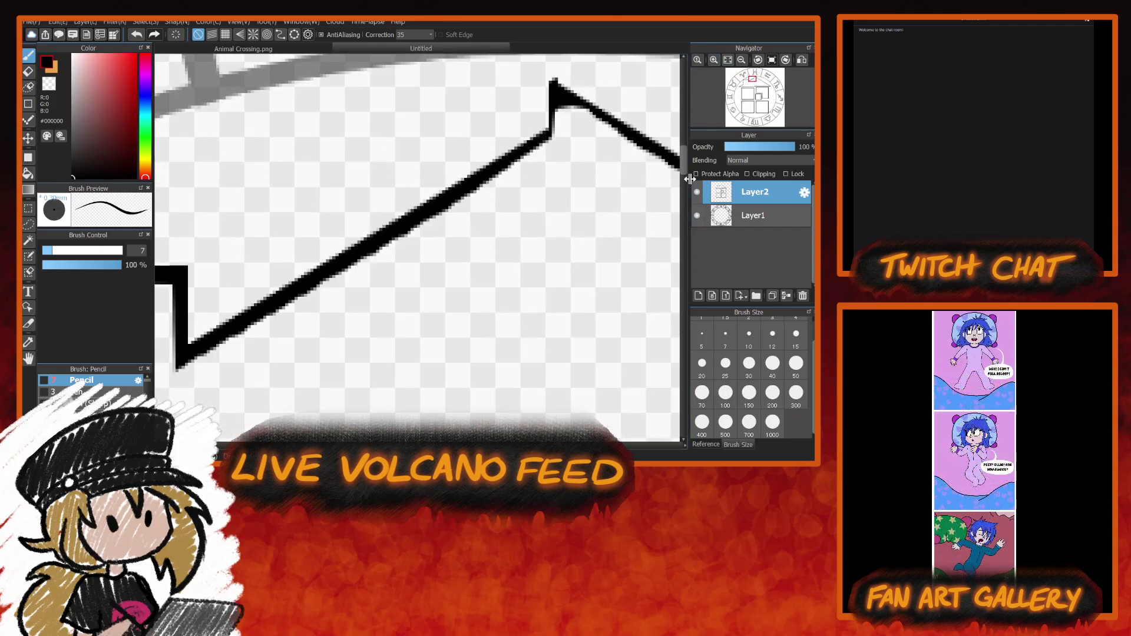
scroll(687, 170, "up", 2)
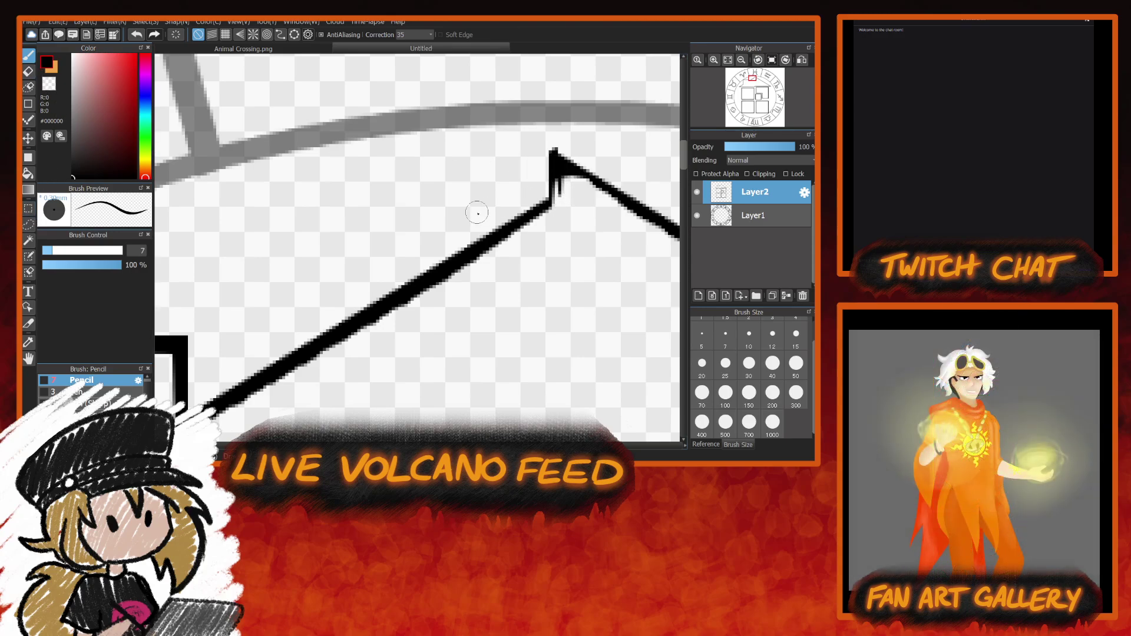
left_click(50, 83)
mouse_move(566, 175)
left_mouse_down()
mouse_move(599, 204)
mouse_move(569, 179)
left_mouse_up()
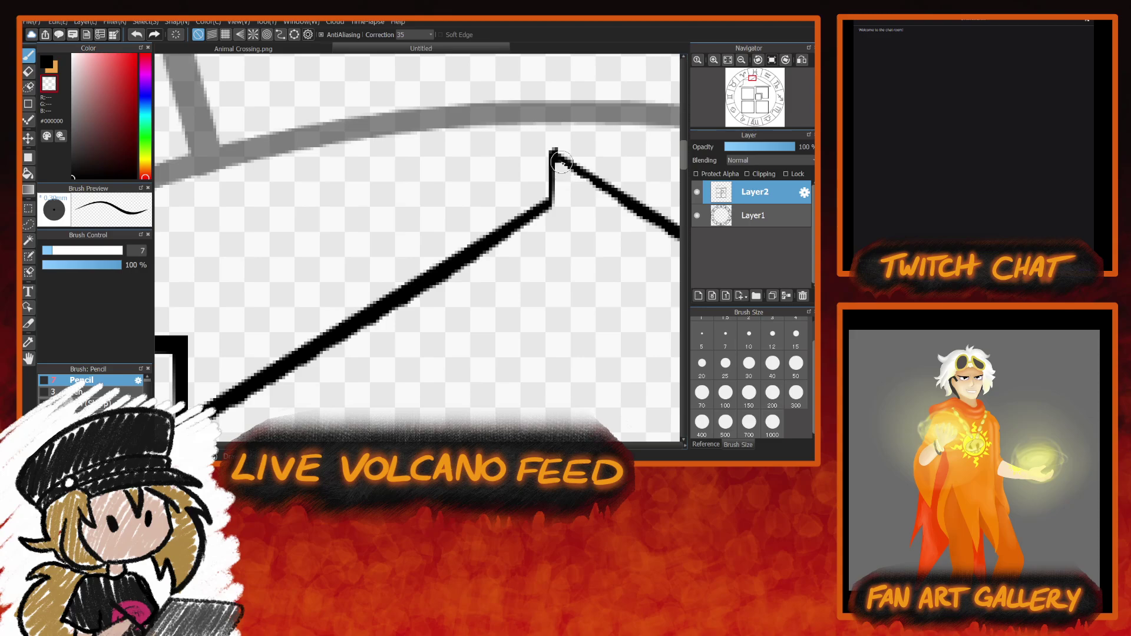
Examine the chimney outline up close and the complete house inside the zodiac wheel.
scroll(641, 241, "left", 10)
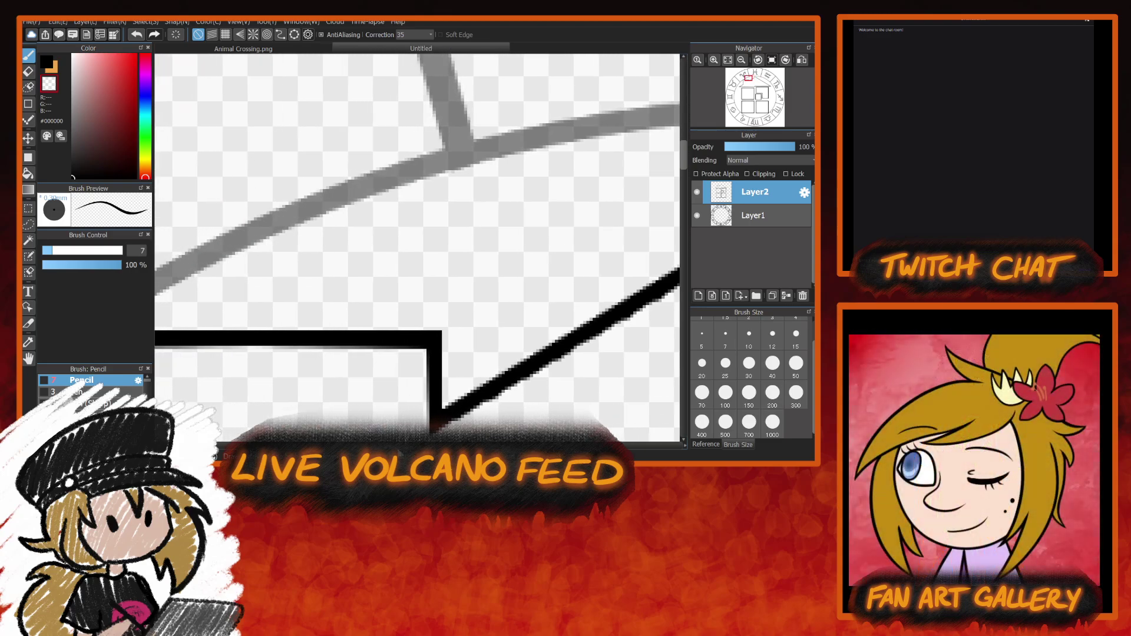
left_click(742, 60)
left_click(741, 59)
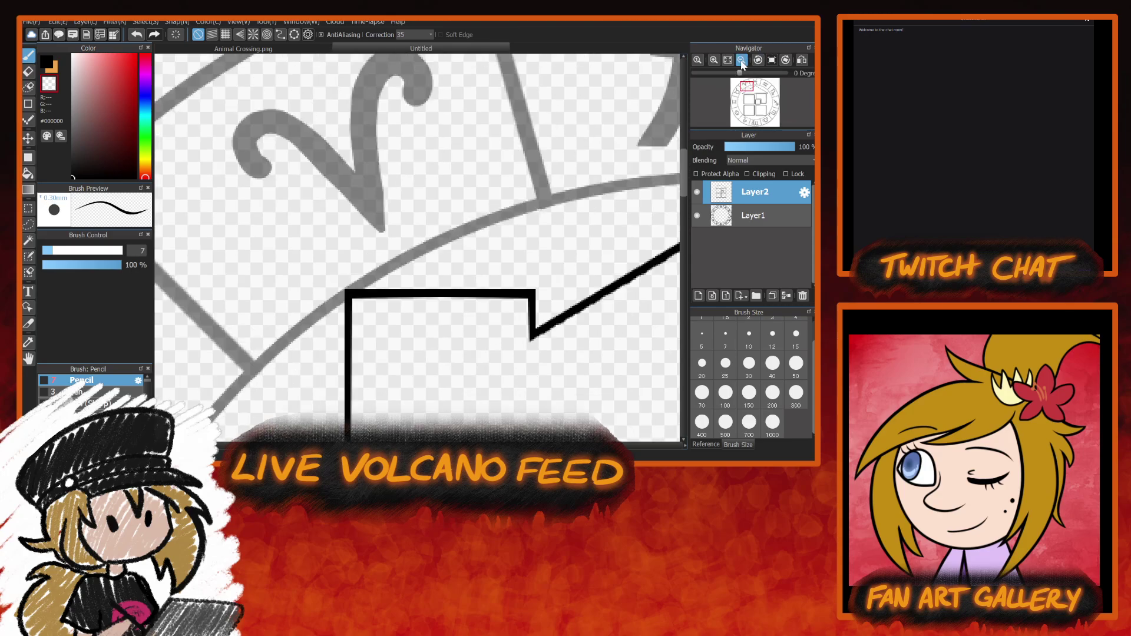
left_click(741, 60)
left_click(742, 59)
left_click(742, 59)
scroll(644, 318, "right", 3)
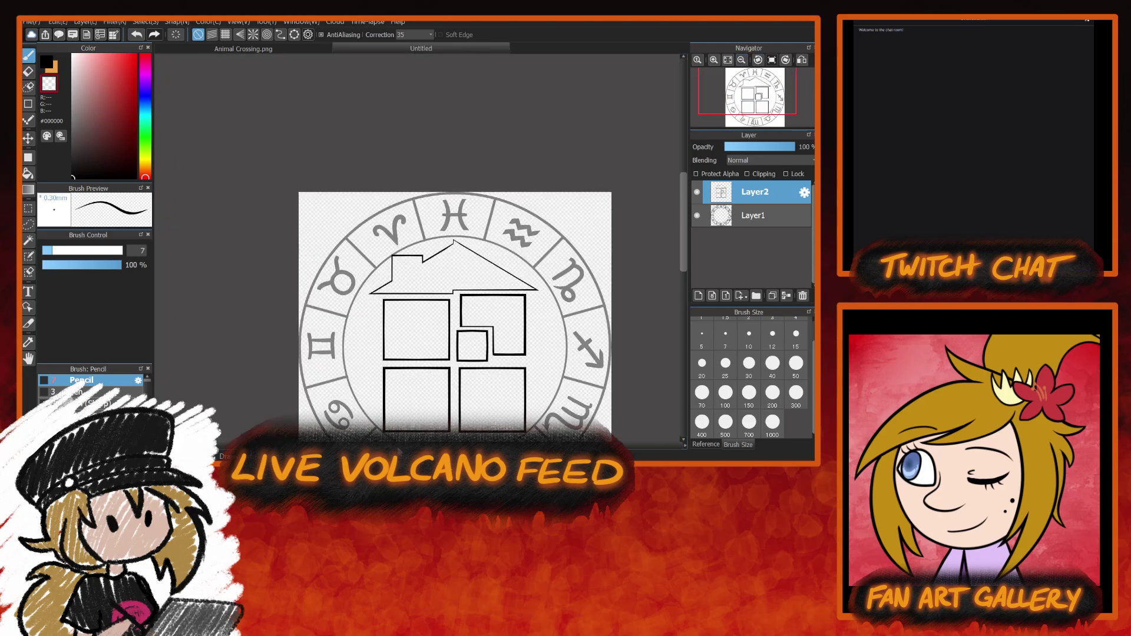
scroll(682, 243, "down", 4)
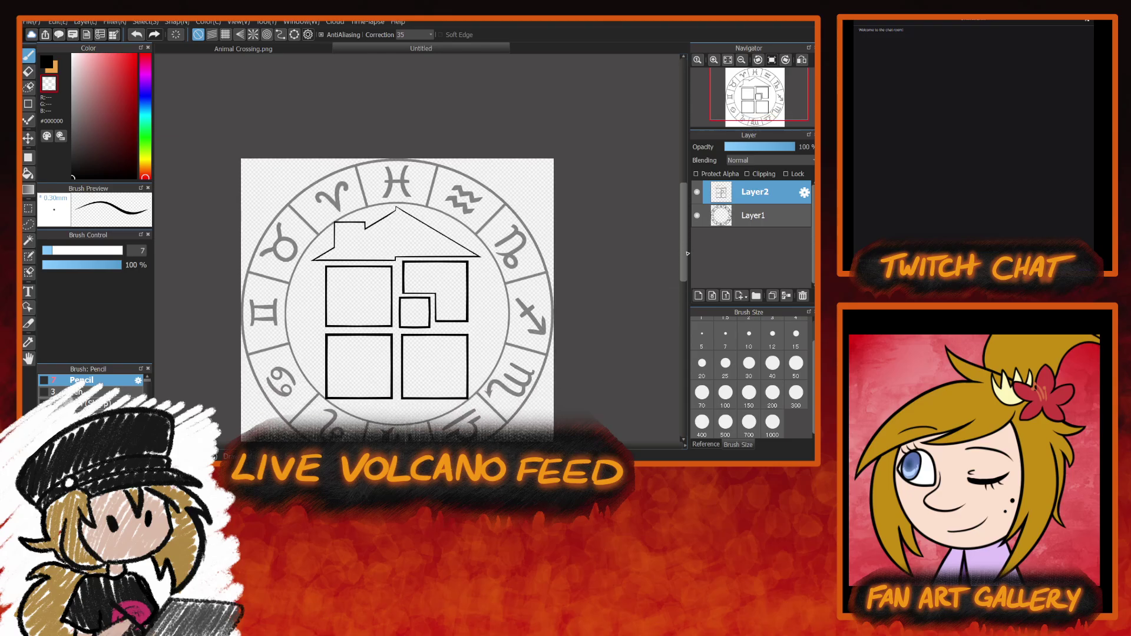
Bucket-fill the interiors of the five house blocks with transparency to bring their outlines closer to the roof's line thickness.
left_click(714, 60)
left_click(714, 59)
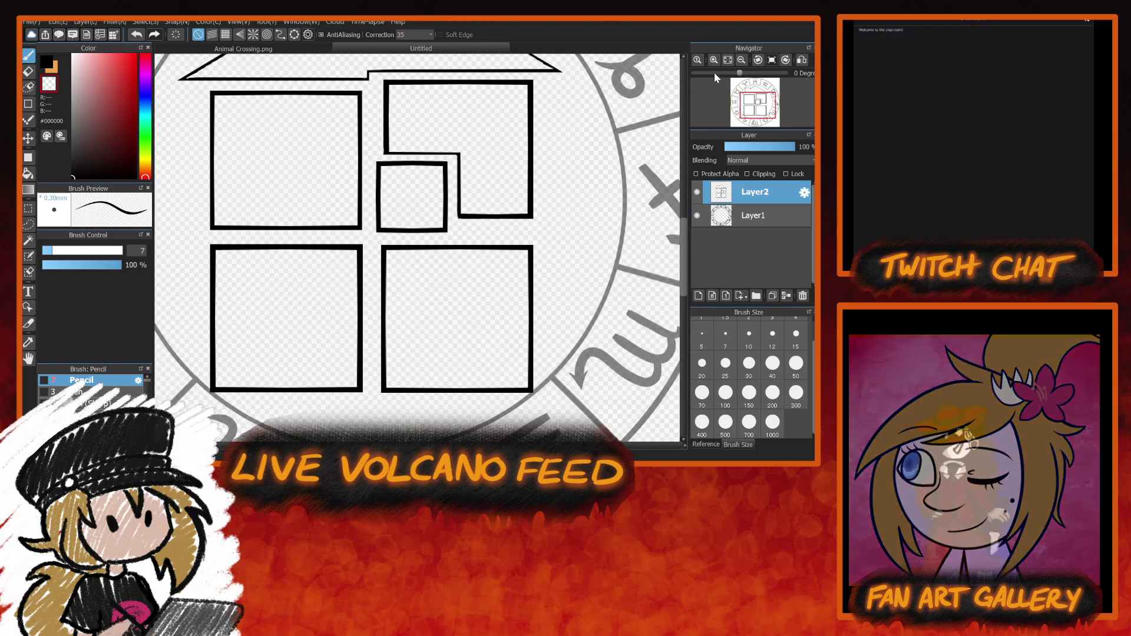
left_click(31, 174)
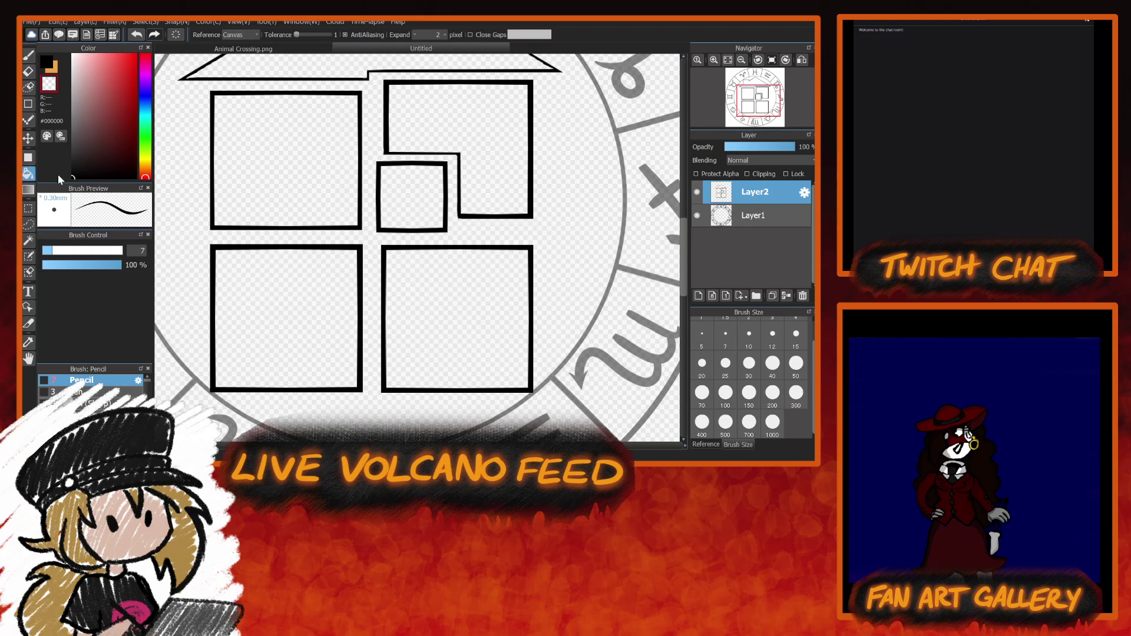
left_click(329, 185)
left_click(505, 118)
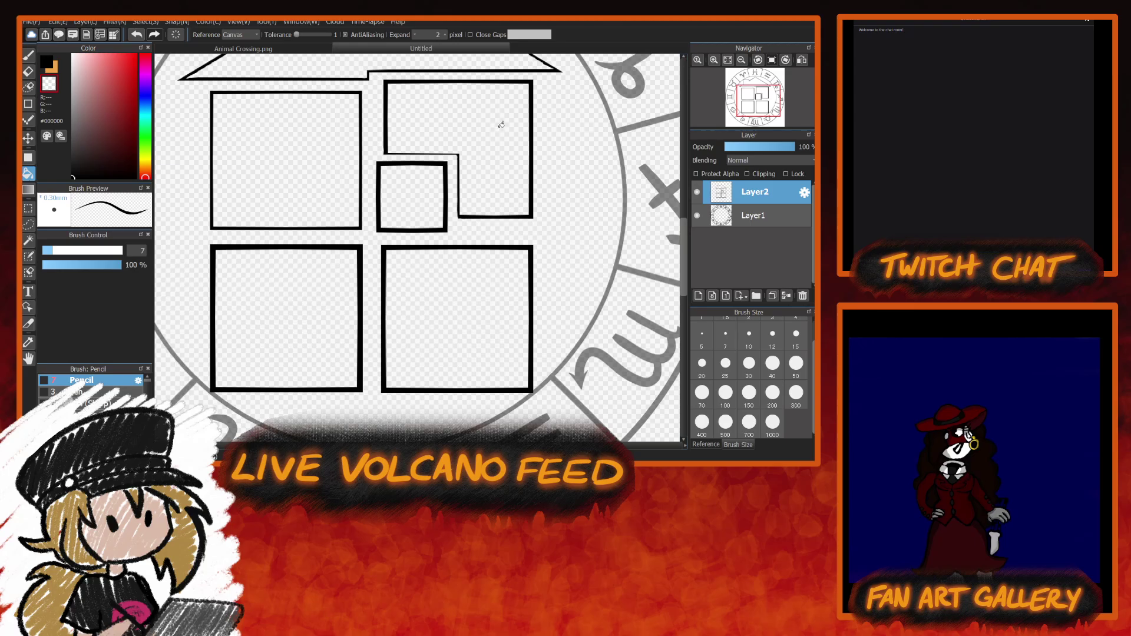
left_click(412, 200)
left_click(415, 199)
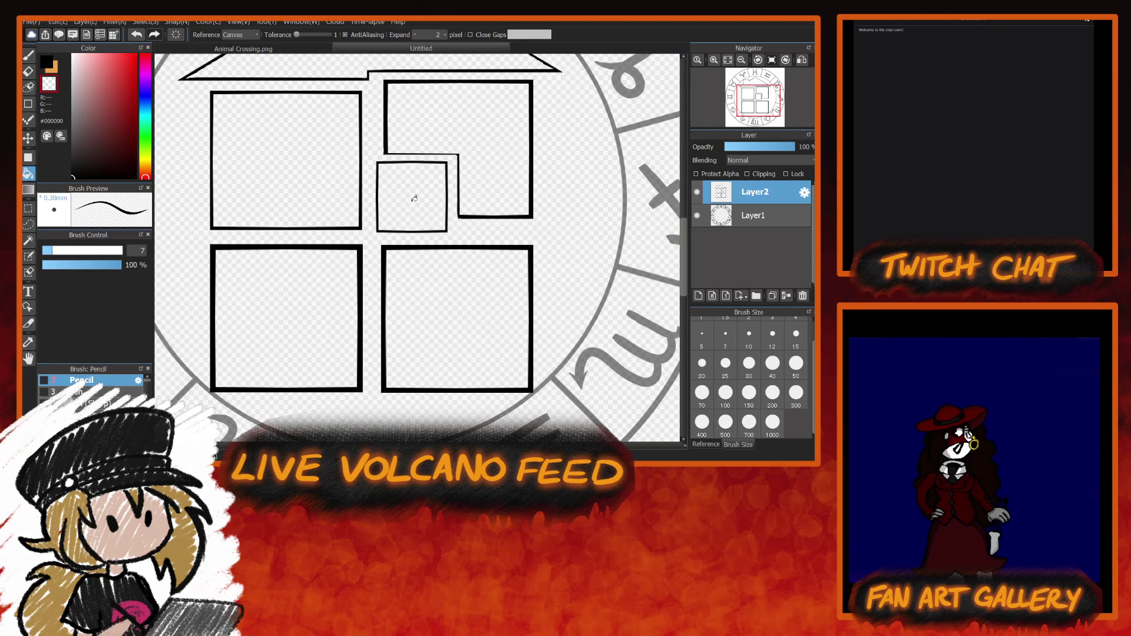
left_click(316, 323)
left_click(316, 324)
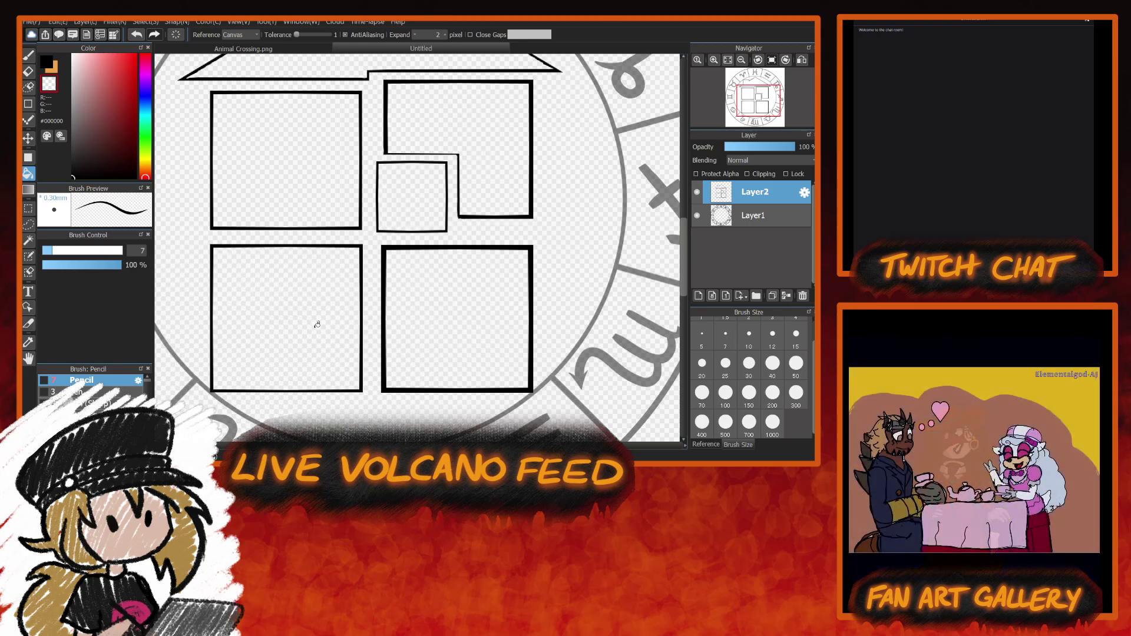
left_click(462, 339)
left_click(464, 342)
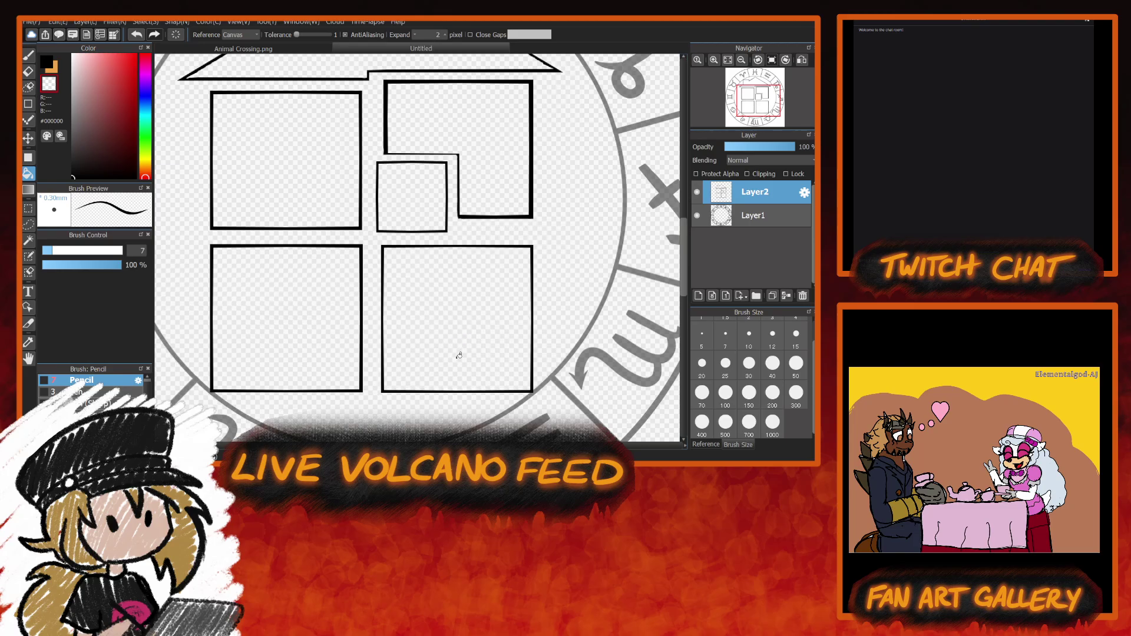
Bucket-fill the two lower blocks, the upper-left block and the small center square with transparency to thin their outlines.
left_click(322, 341)
left_click(463, 331)
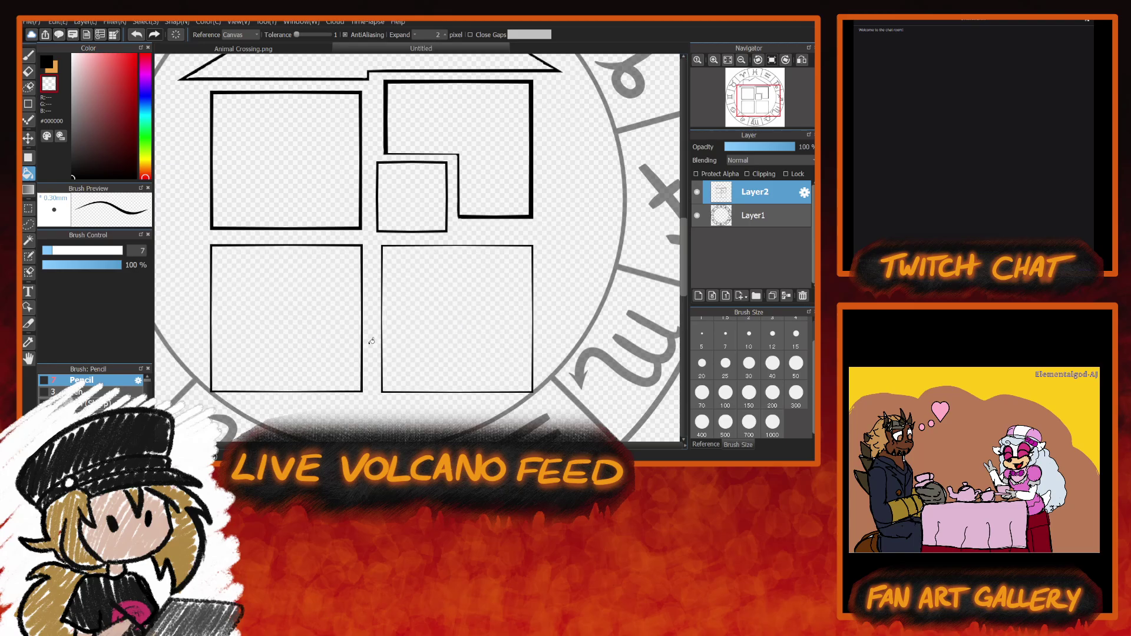
left_click(330, 184)
left_click(415, 216)
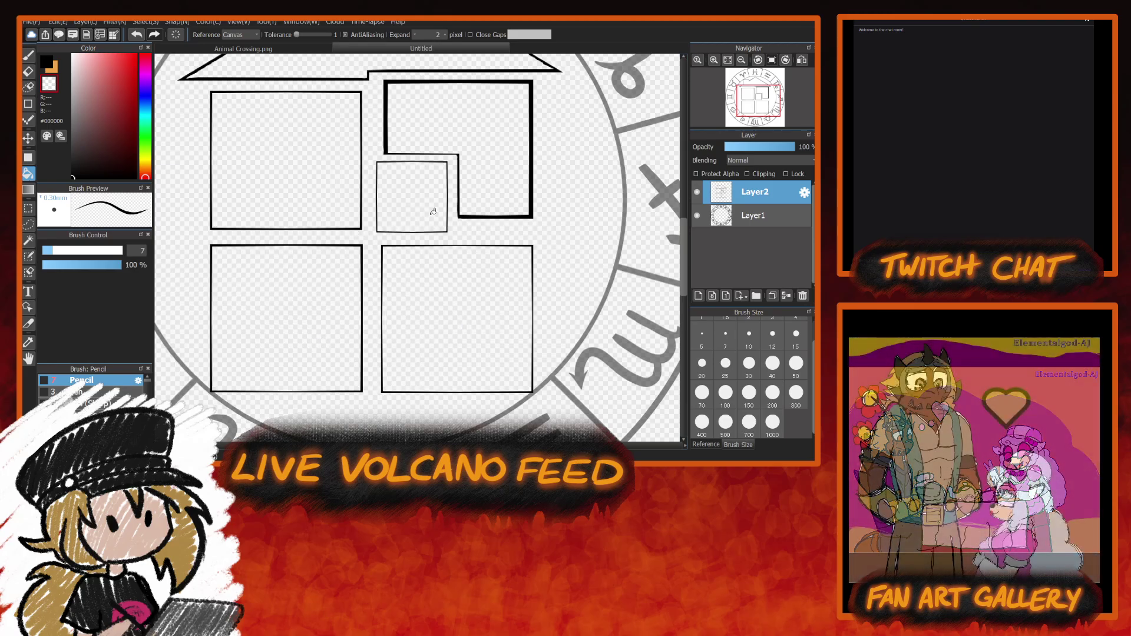
Try bucket-filling the L-shaped block and the area outside the house with transparency, then undo the fills.
left_click(508, 188)
key("ctrl+z")
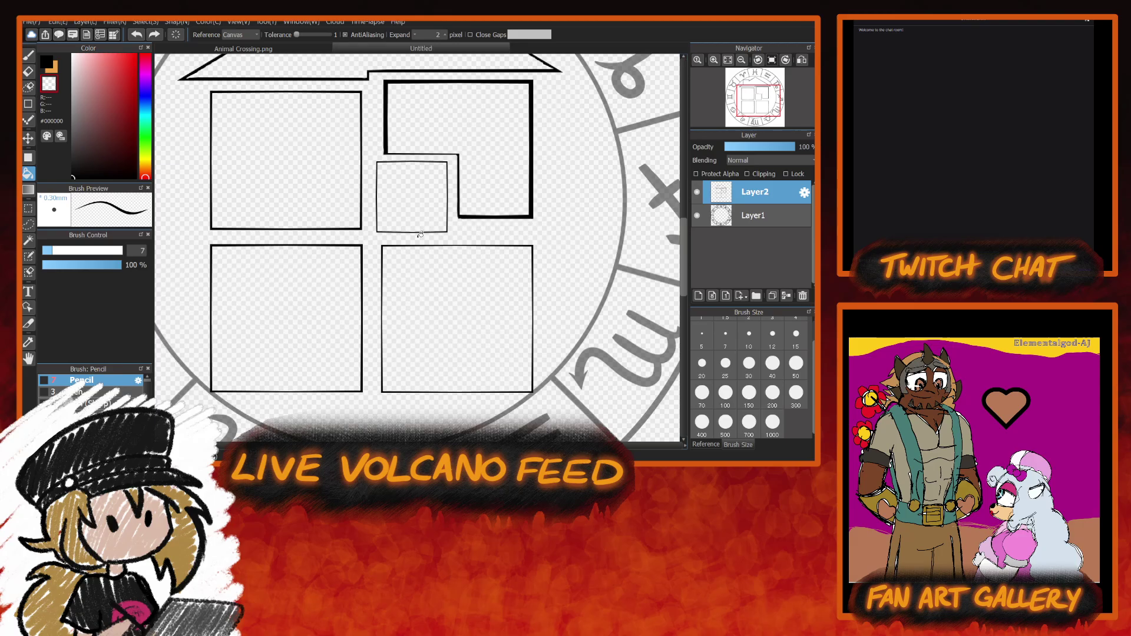
left_click(579, 158)
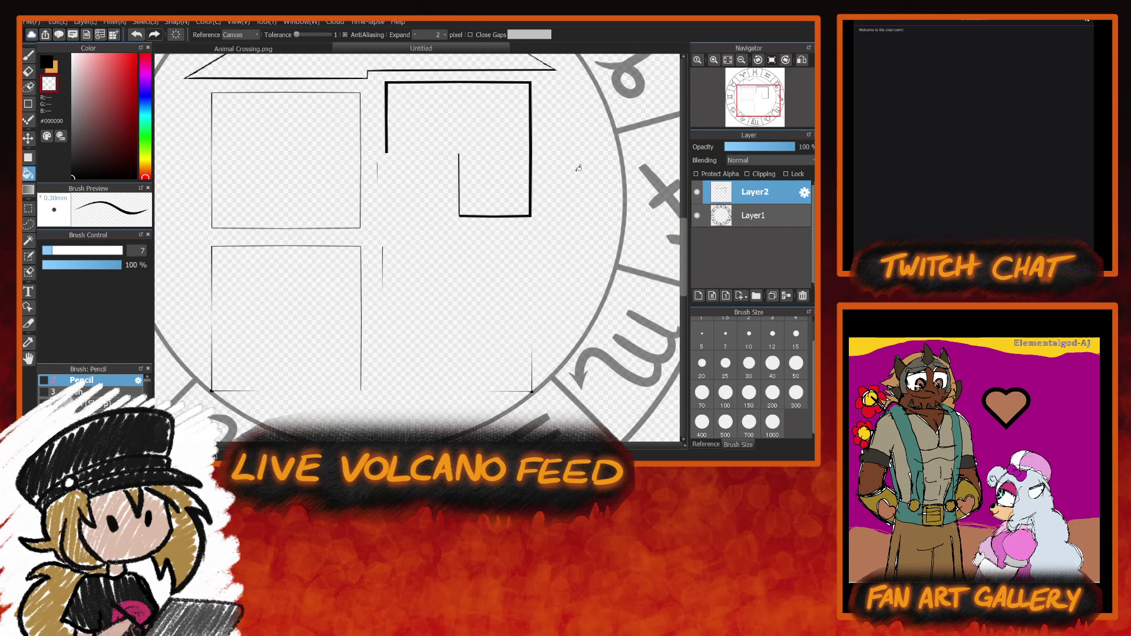
key("ctrl+z")
Erase along the outer left edge of the L-shaped block with the Pencil in the transparent color.
scroll(666, 259, "up", 5)
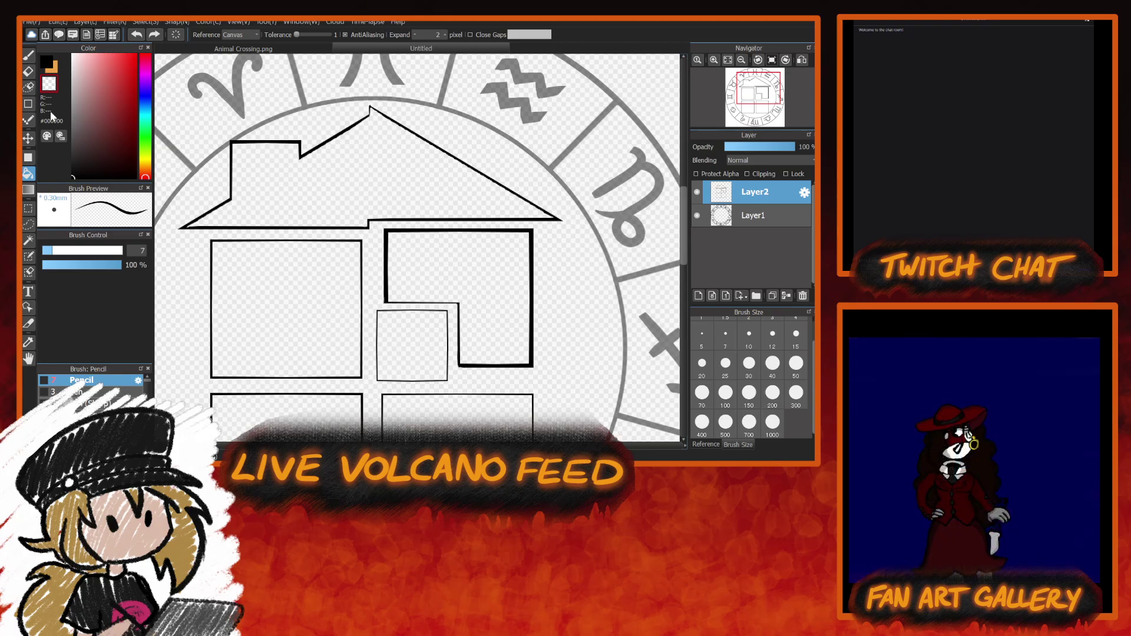
left_click(28, 55)
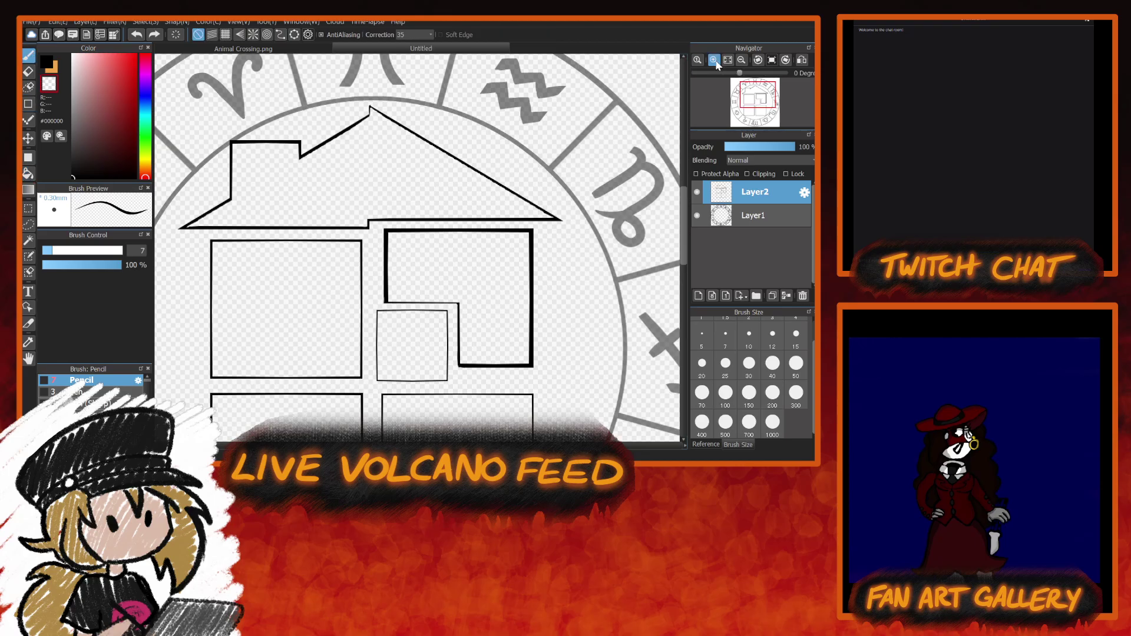
left_click(713, 60)
left_click(713, 60)
left_click_drag(686, 224, 687, 241)
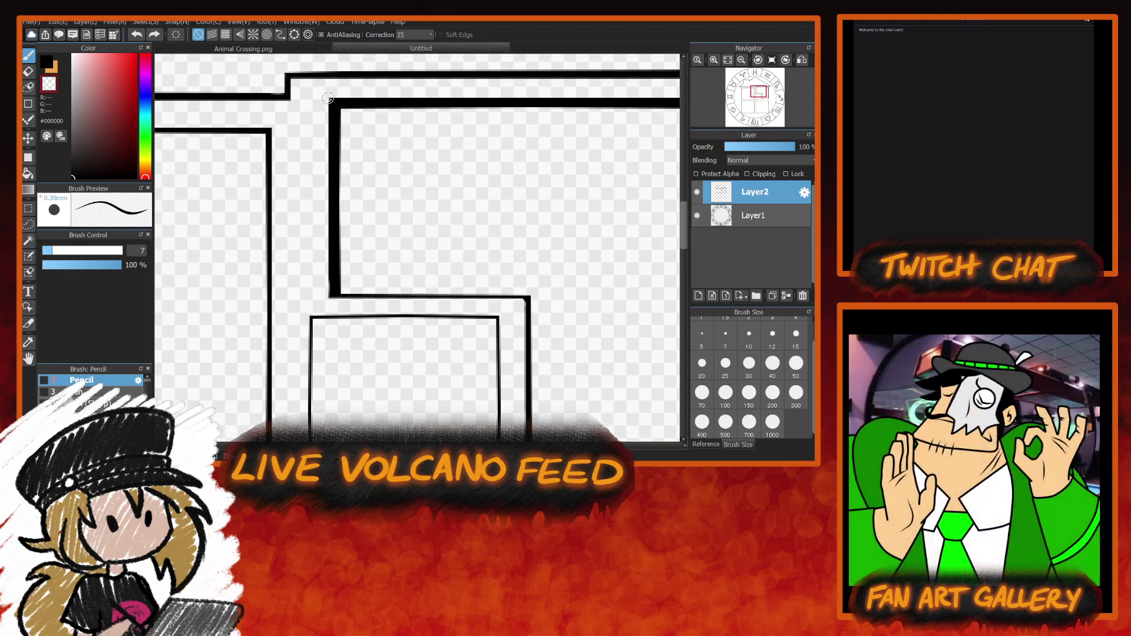
left_click_drag(330, 90, 331, 195)
mouse_move(329, 135)
left_mouse_down()
mouse_move(329, 302)
mouse_move(330, 220)
mouse_move(330, 293)
mouse_move(330, 242)
mouse_move(330, 297)
left_mouse_up()
Thin the lower edge of the L-shaped block by erasing along its outer side with the transparent Pencil.
left_click_drag(566, 236, 347, 240)
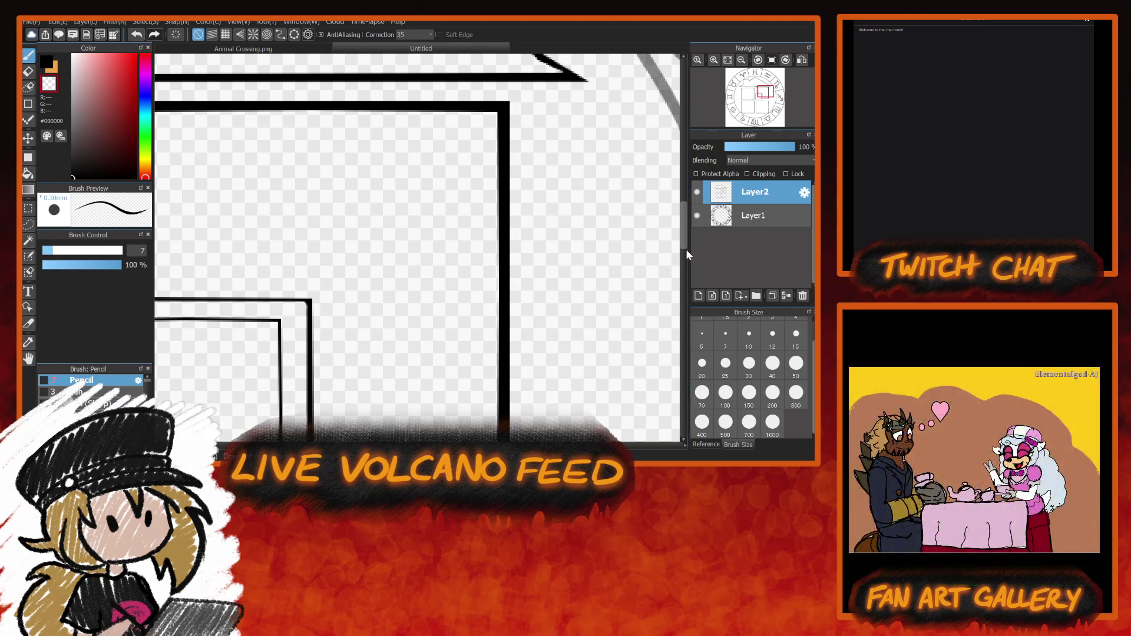
scroll(686, 249, "down", 4)
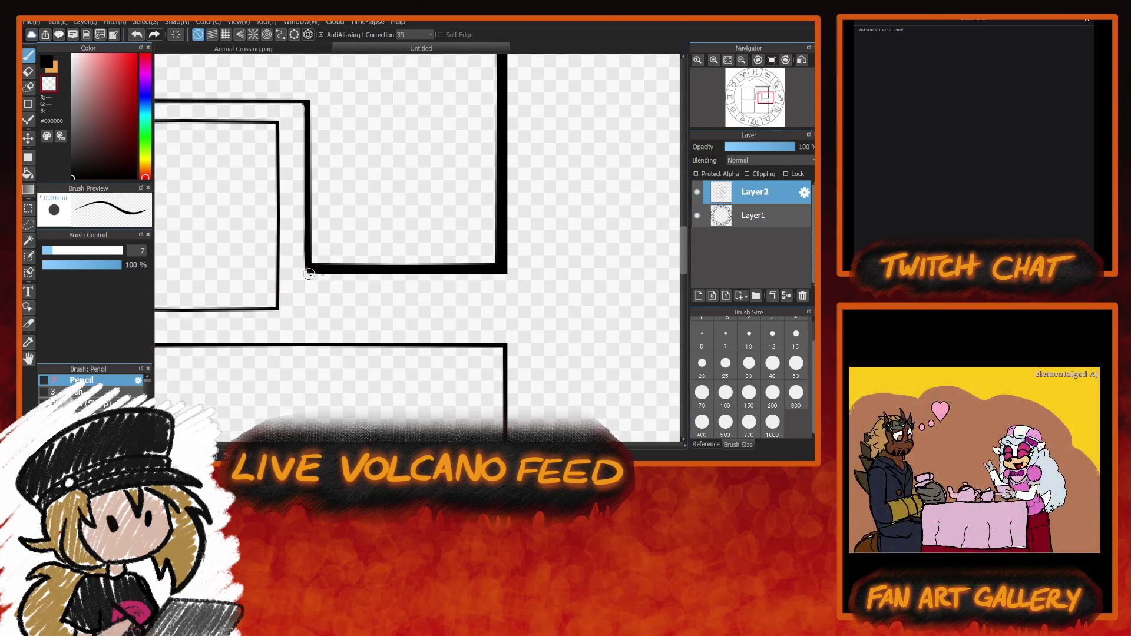
left_click_drag(307, 275, 534, 277)
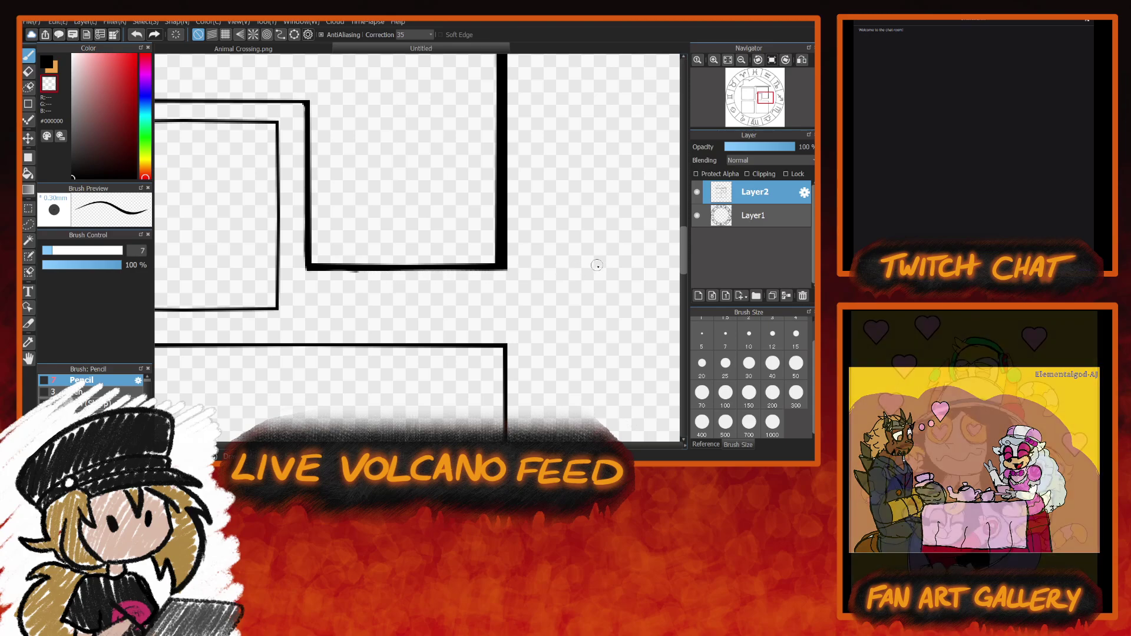
Erase along the outer right edge of the L-shaped block down to its lower corner, undoing an uneven stroke.
scroll(684, 273, "up", 1)
left_click_drag(685, 267, 691, 250)
scroll(690, 249, "down", 1)
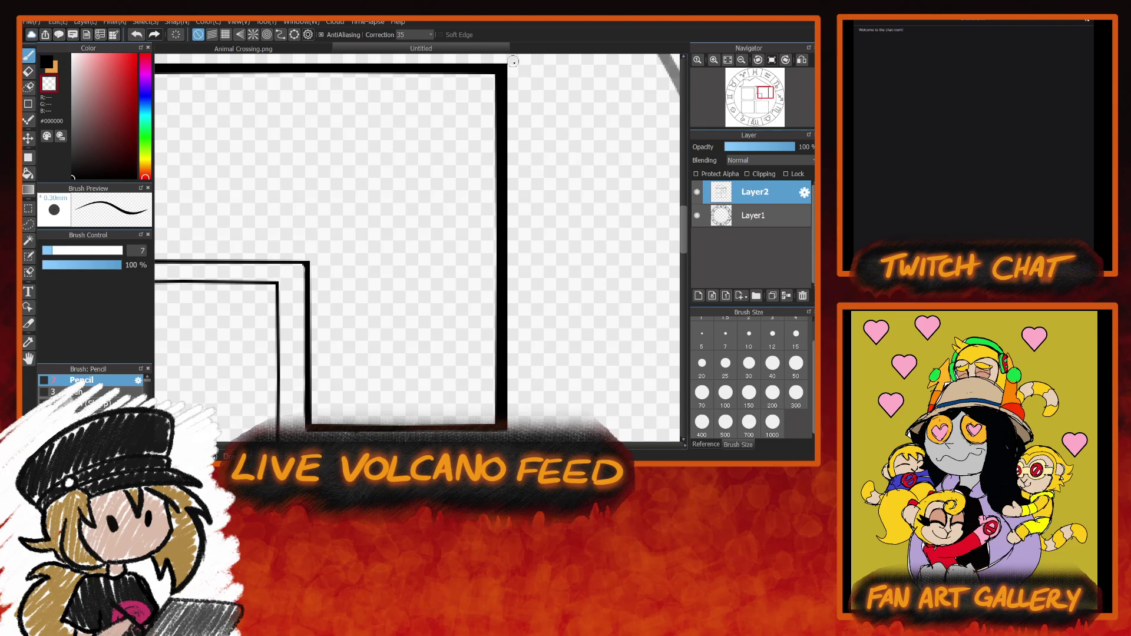
mouse_move(509, 64)
left_mouse_down()
mouse_move(510, 95)
mouse_move(506, 55)
mouse_move(505, 171)
left_mouse_up()
left_click_drag(510, 113, 505, 213)
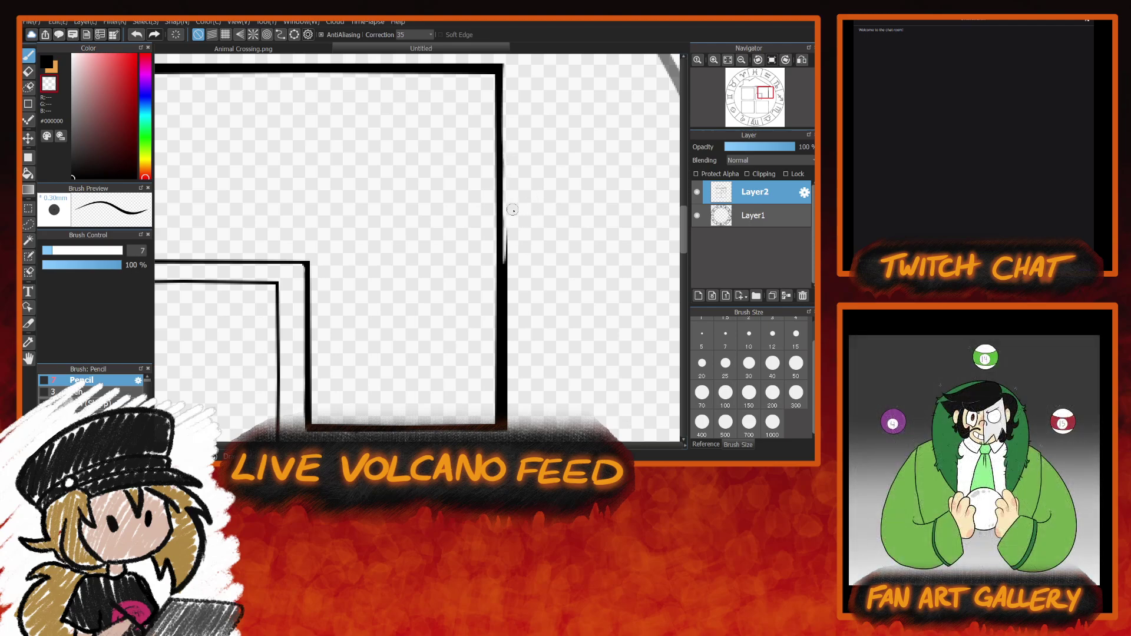
key("ctrl+z")
left_click_drag(510, 249, 509, 352)
left_click_drag(509, 288, 508, 365)
left_click_drag(508, 257, 507, 429)
scroll(682, 249, "down", 3)
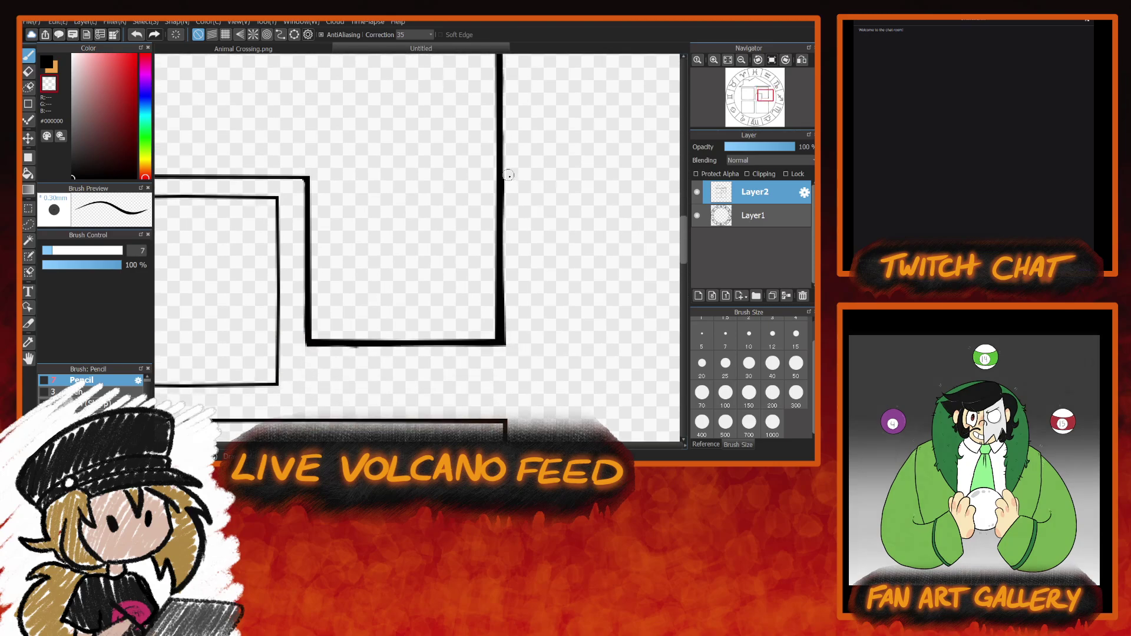
left_click_drag(508, 175, 504, 366)
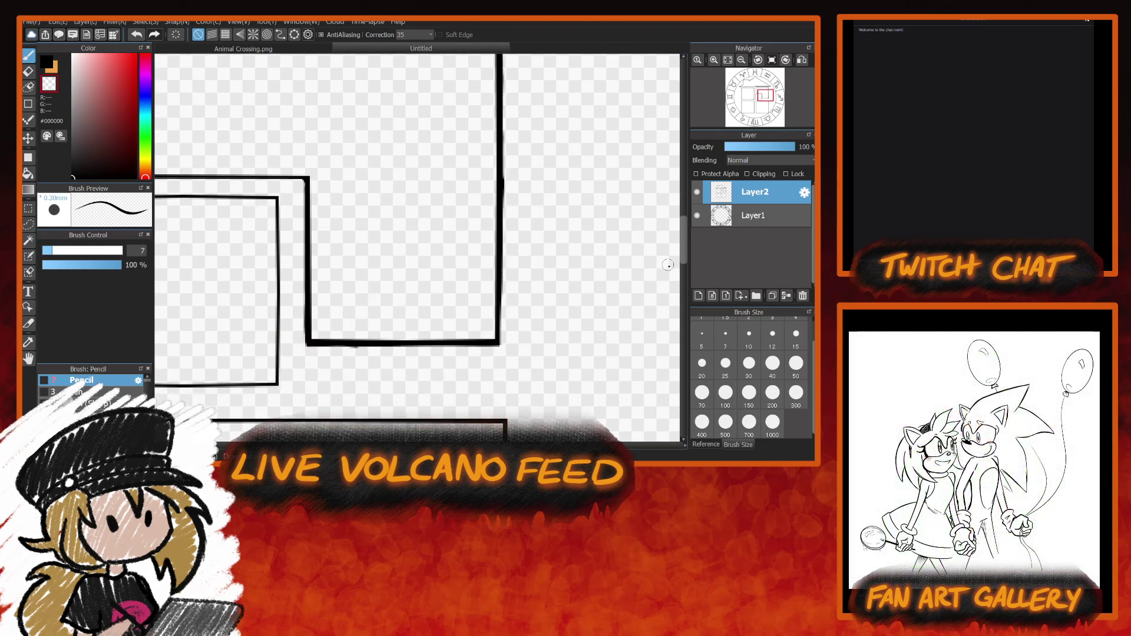
Trim leftover black along the L-shaped block's lower edge and right edge with the transparent Pencil.
scroll(684, 250, "up", 3)
scroll(684, 249, "down", 2)
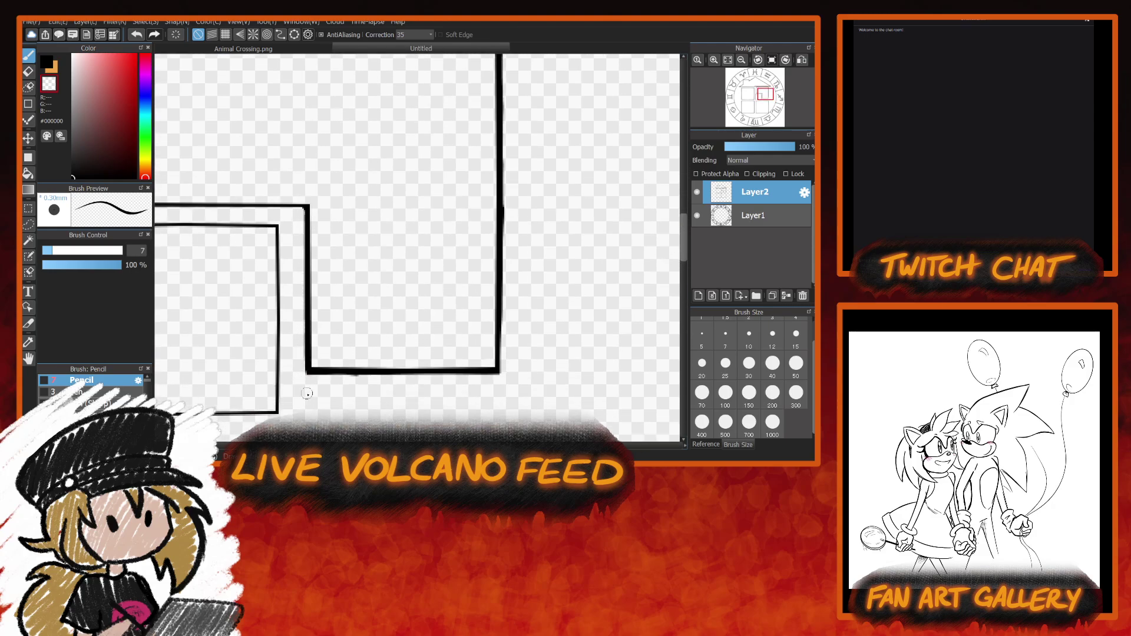
left_click_drag(320, 378, 402, 381)
scroll(685, 248, "up", 5)
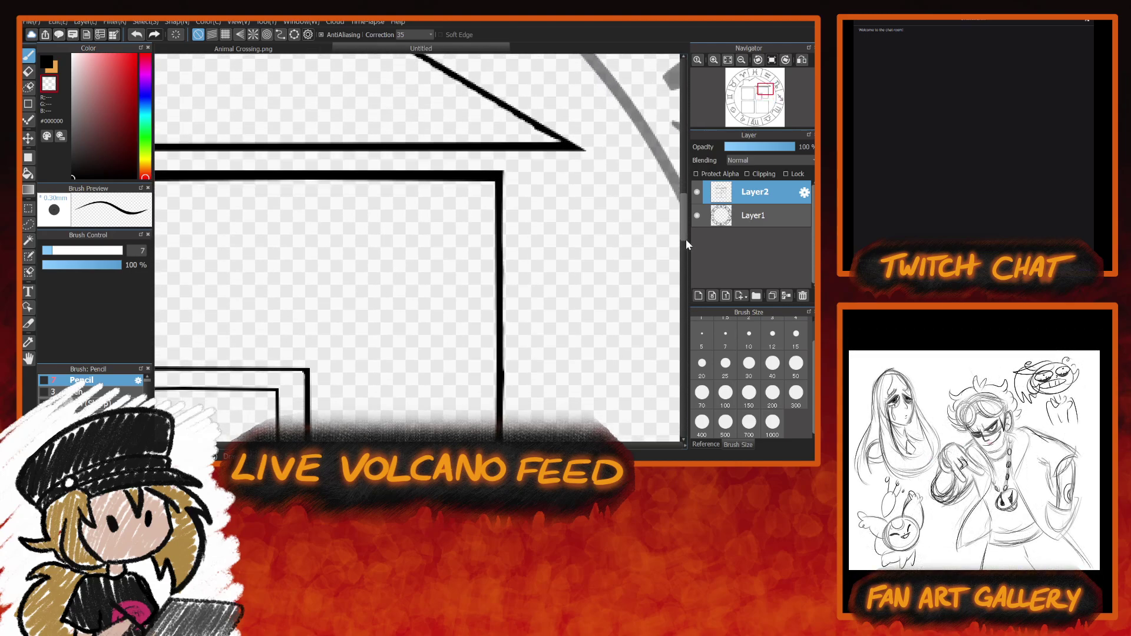
left_click_drag(507, 314, 508, 401)
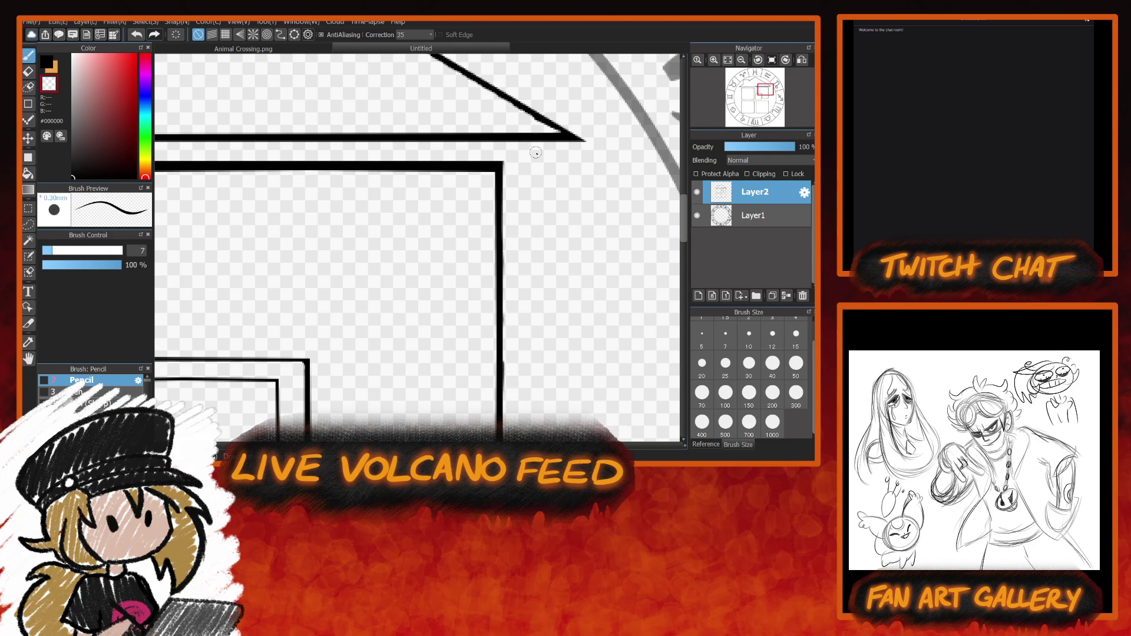
Thin the L-shaped block's upper edge and left edge with long transparent Pencil strokes along their outer sides.
left_click_drag(490, 447, 473, 447)
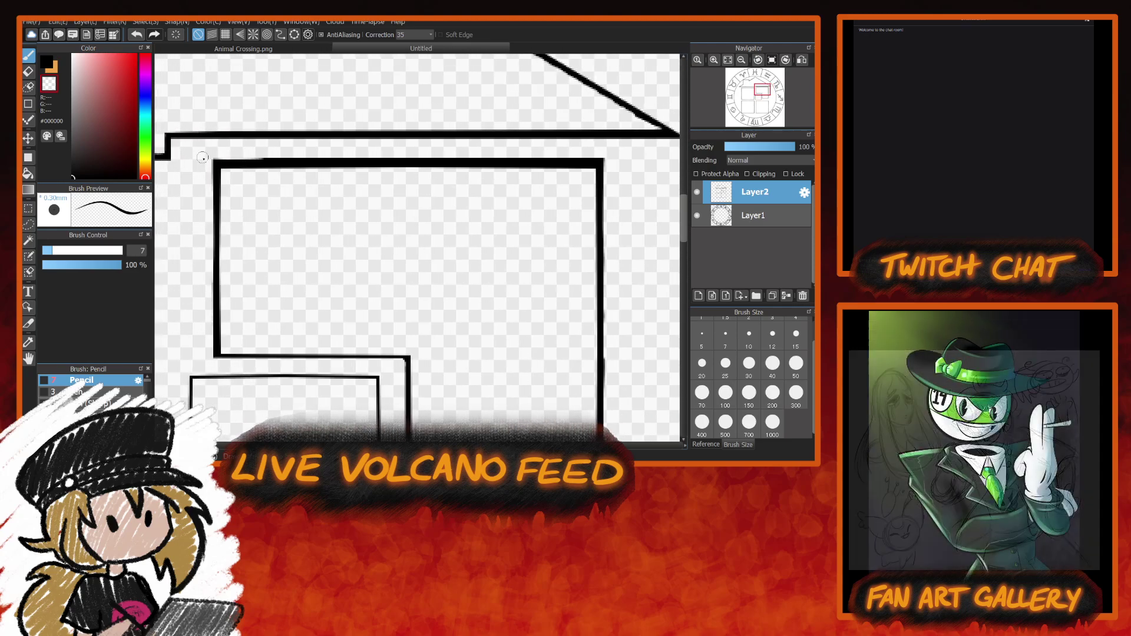
mouse_move(208, 155)
left_mouse_down()
mouse_move(420, 145)
mouse_move(249, 155)
mouse_move(676, 153)
mouse_move(550, 160)
left_mouse_up()
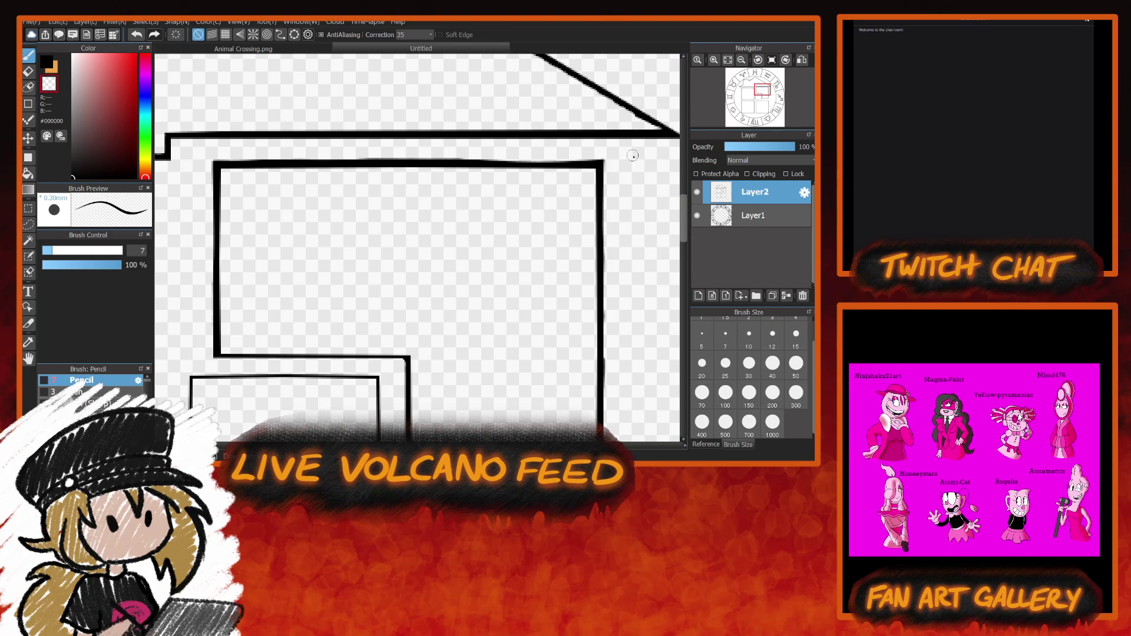
left_click_drag(633, 156, 202, 159)
key("ctrl+z")
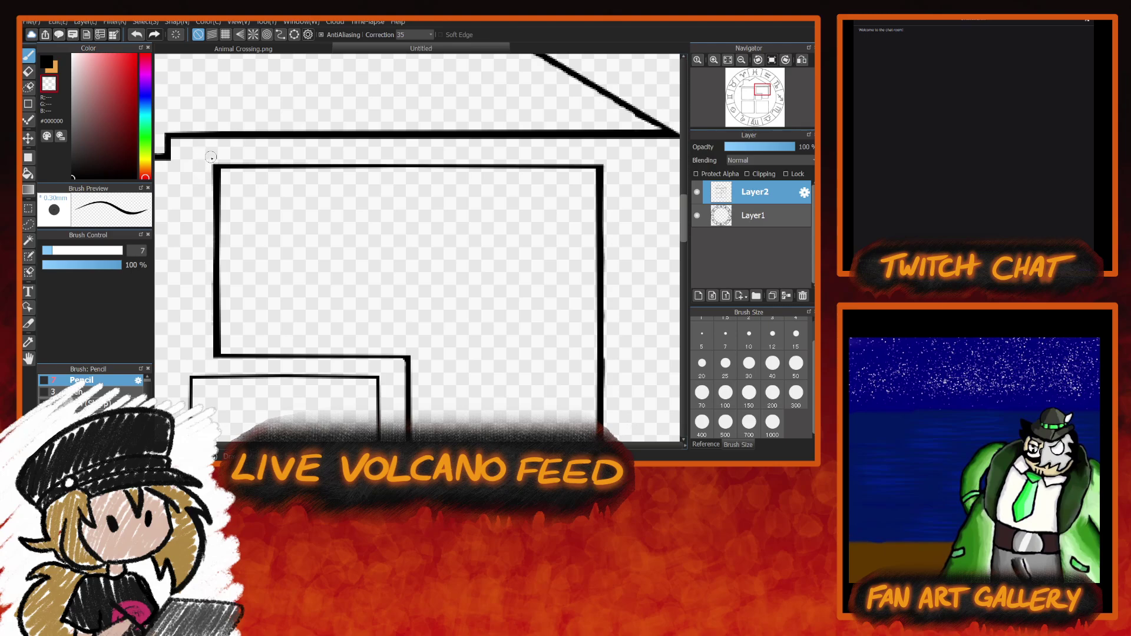
left_click_drag(209, 152, 211, 367)
key("ctrl+z")
Erase the full outer right edge of the L-shaped block down to a fine line, undoing a faulty stroke.
scroll(687, 239, "down", 5)
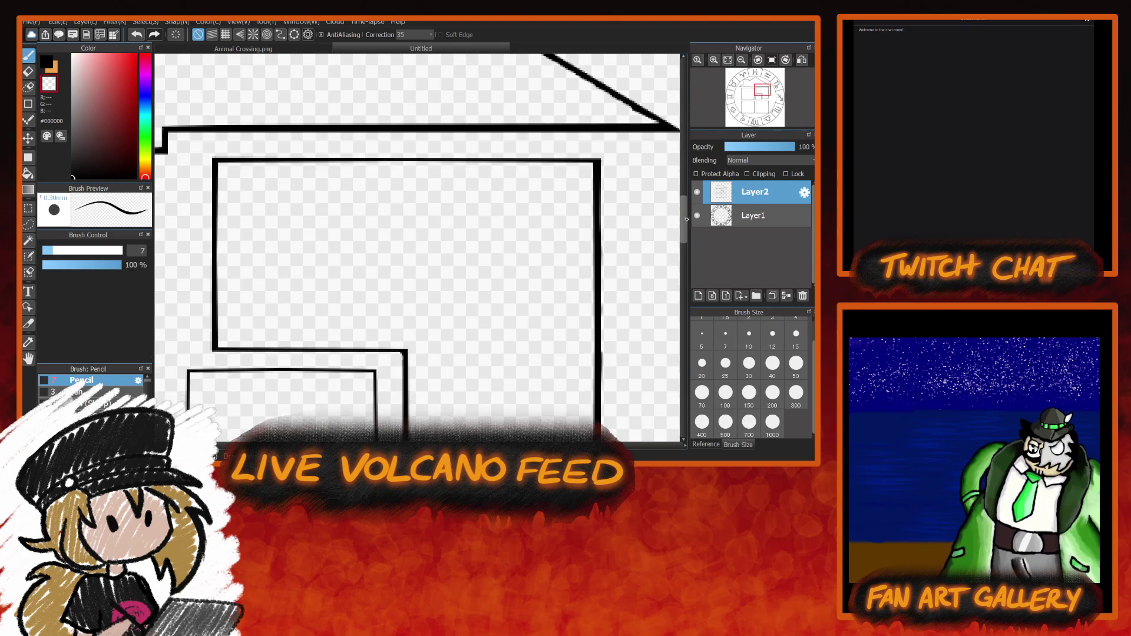
scroll(687, 239, "up", 3)
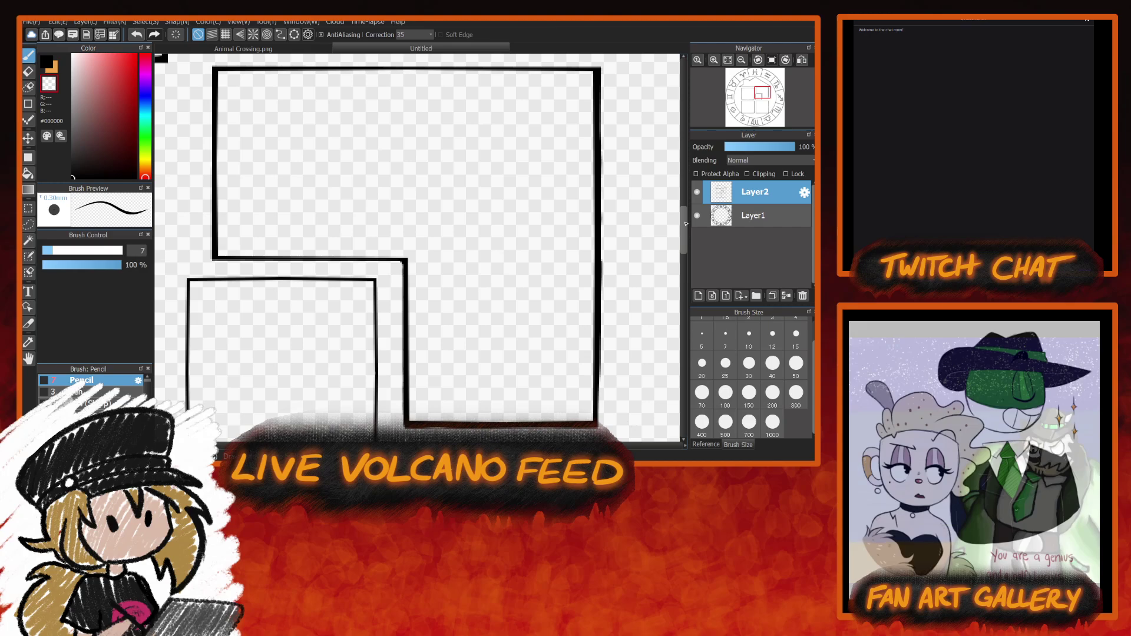
left_click_drag(603, 57, 606, 428)
key("ctrl+z")
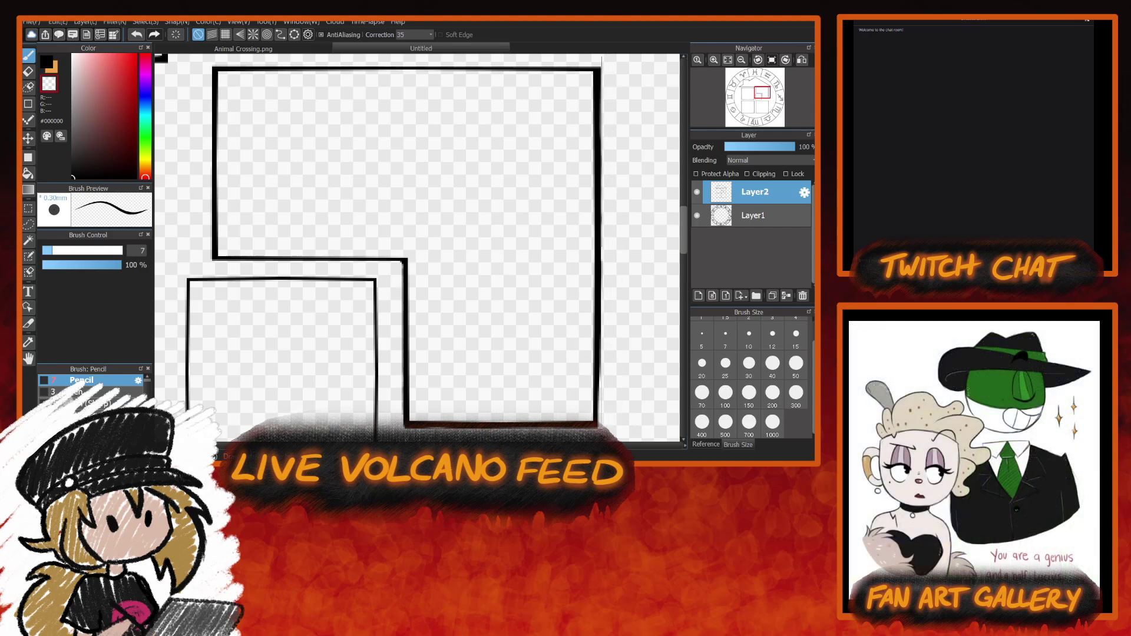
key("ctrl+z")
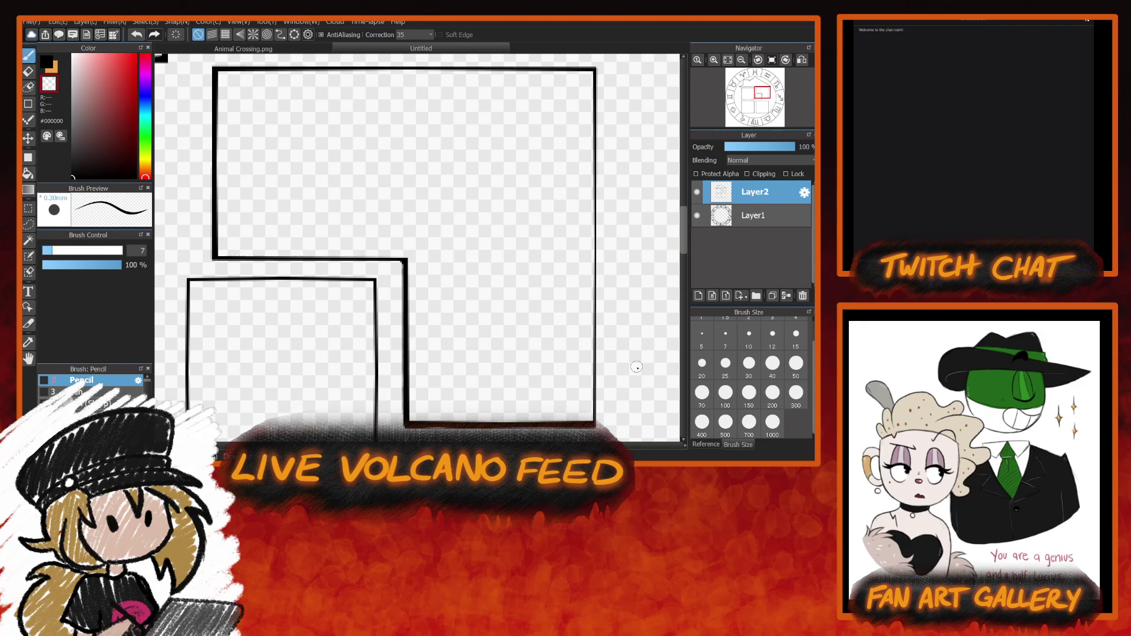
Redraw the L-shaped block's right edge as a straight black Pencil line at brush size 5 and check the whole drawing.
scroll(687, 242, "down", 2)
scroll(686, 243, "up", 2)
scroll(687, 242, "down", 1)
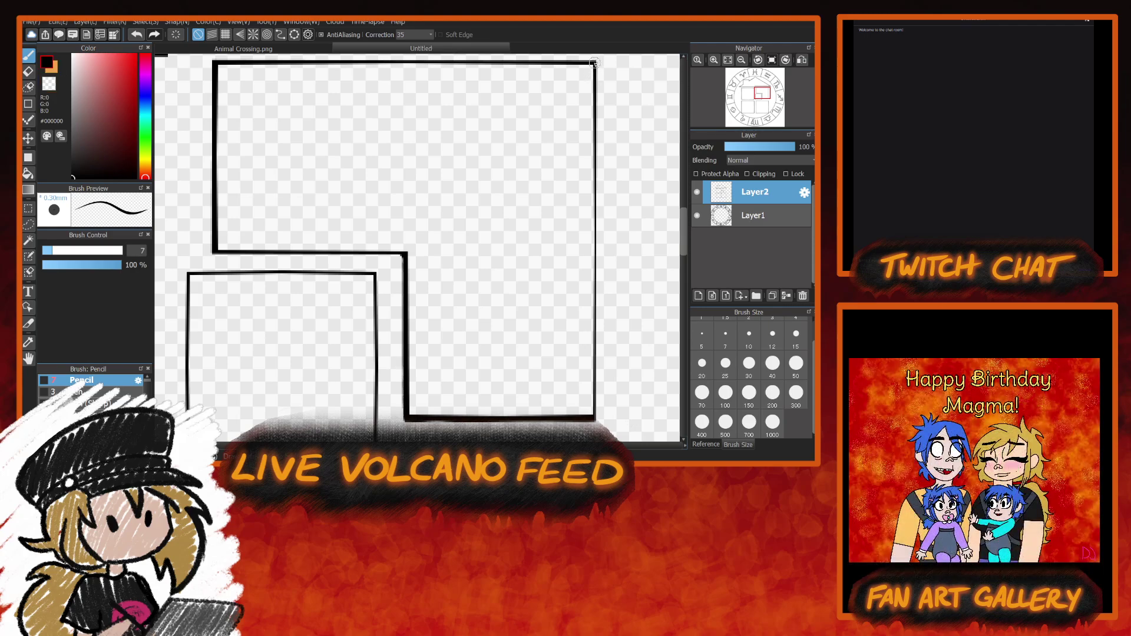
left_click(708, 331)
left_click(595, 417, "shift")
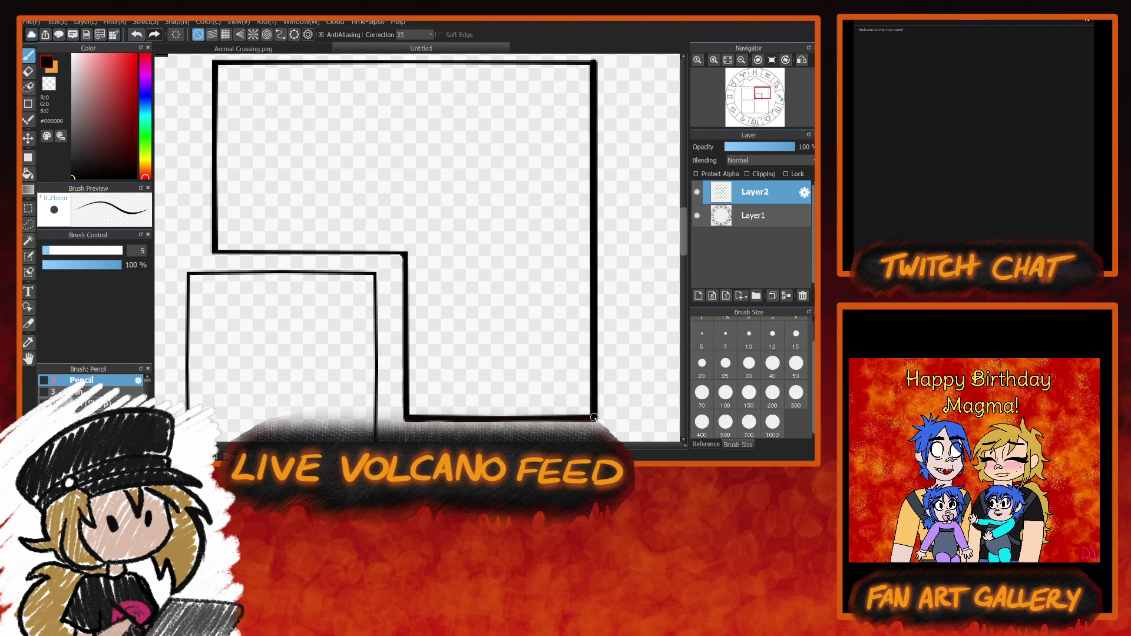
scroll(687, 242, "up", 1)
scroll(686, 235, "up", 6)
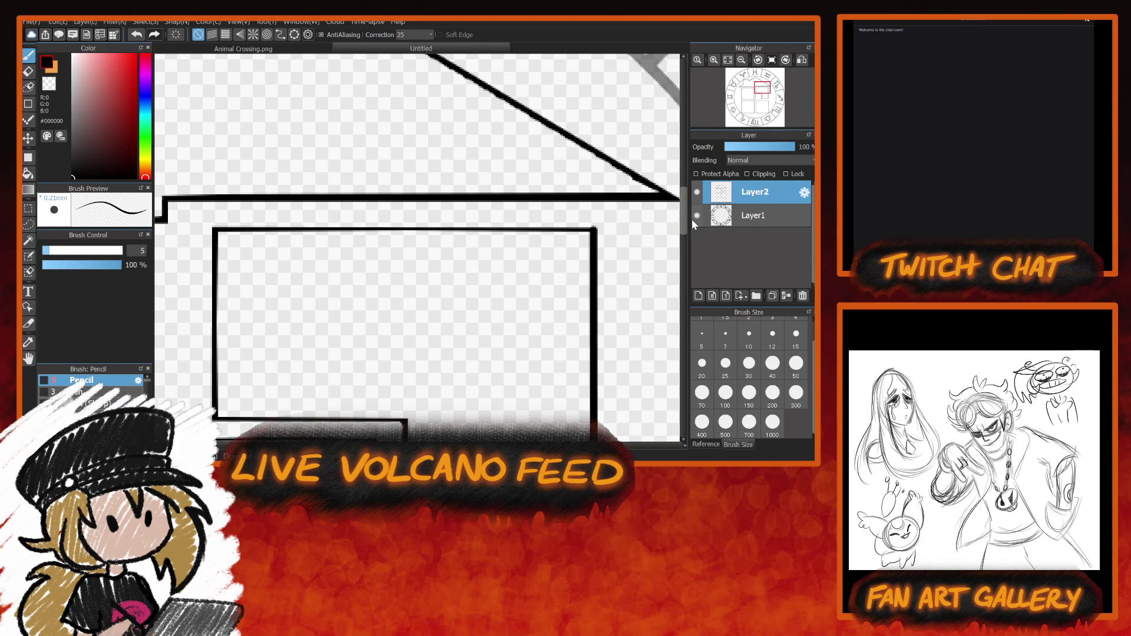
left_click(730, 59)
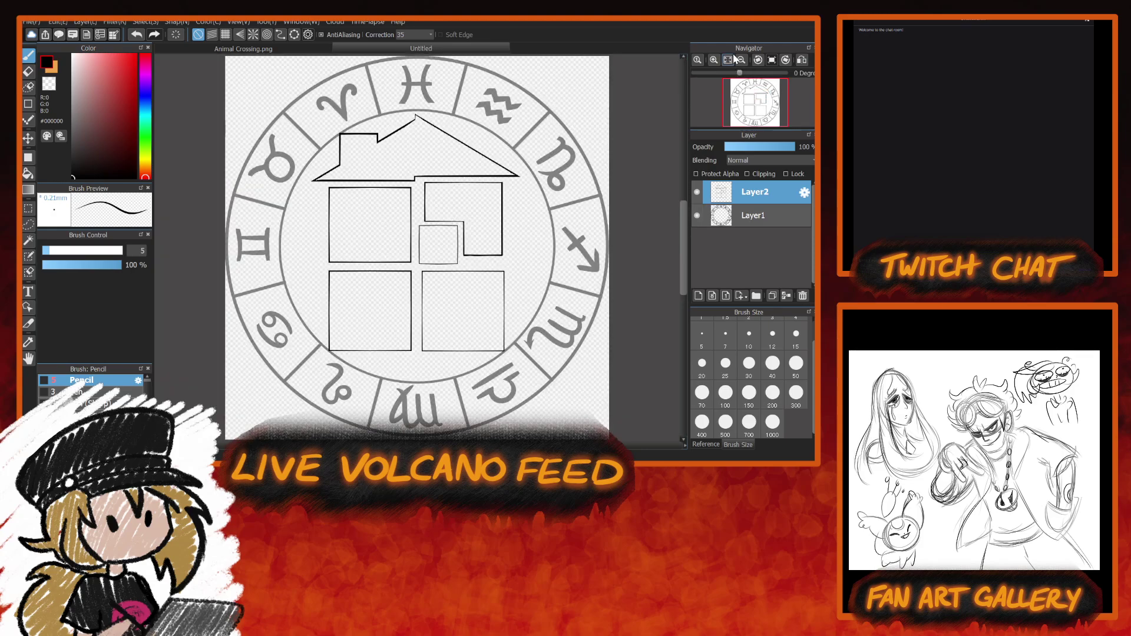